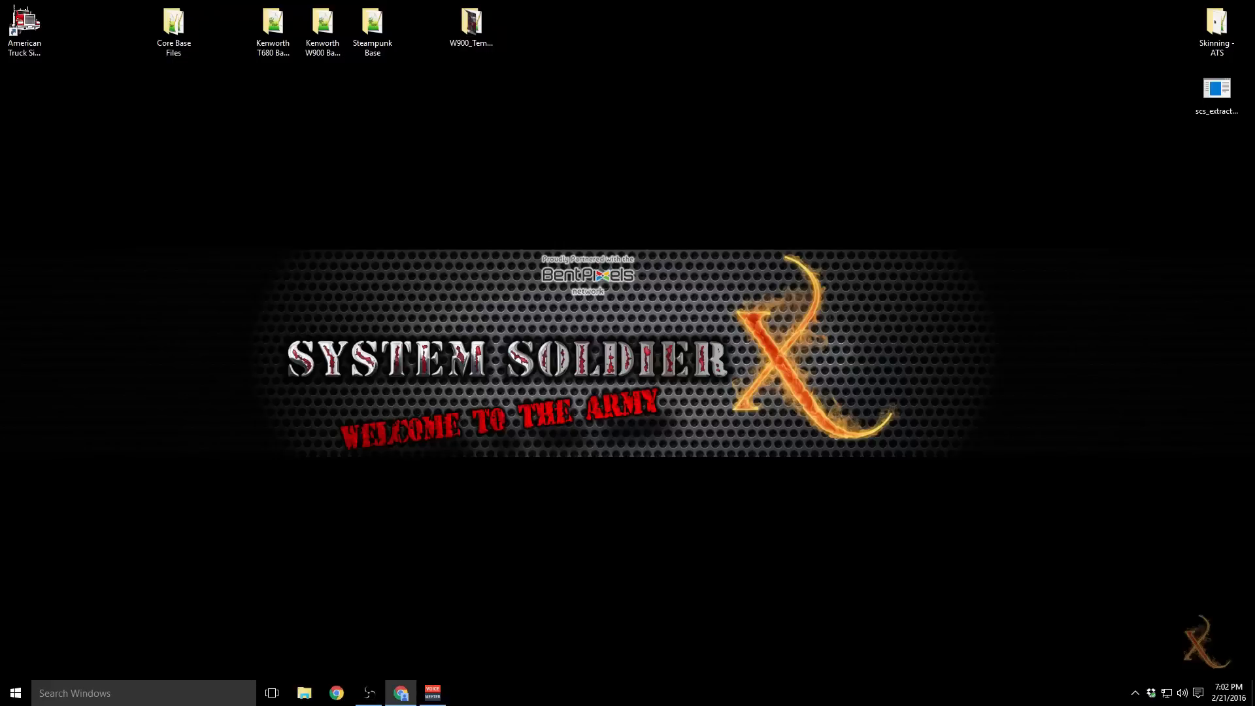
Step: Search the web for gimp, view the GIMP Downloads page, and close it
{"action": "left_click", "coordinate": [401, 693]}
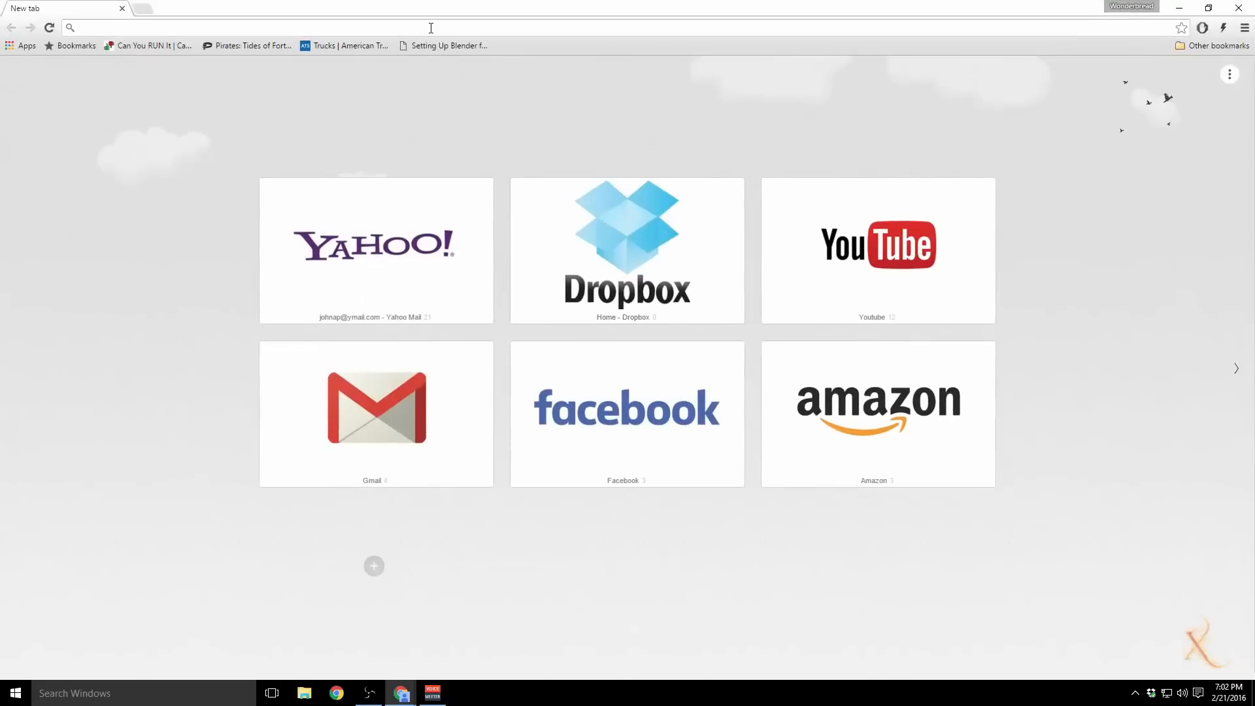
{"action": "left_click", "coordinate": [431, 27]}
{"action": "type", "text": "gimp"}
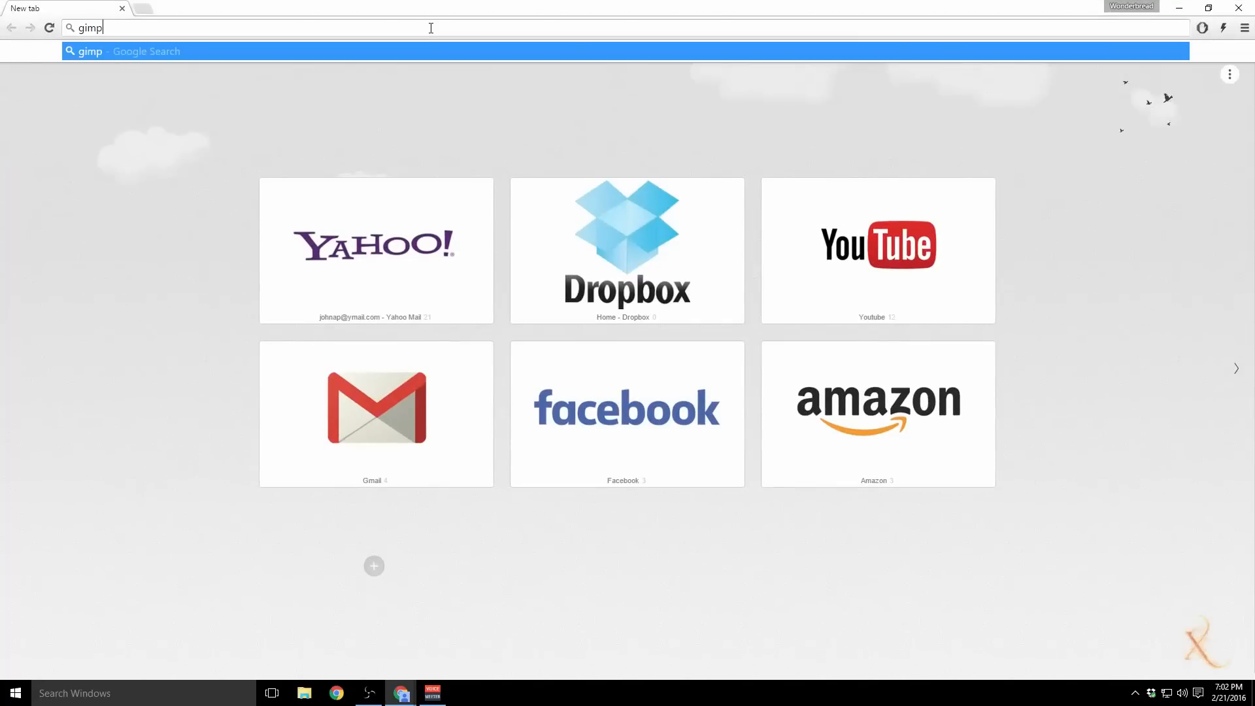
{"action": "key", "text": "Return"}
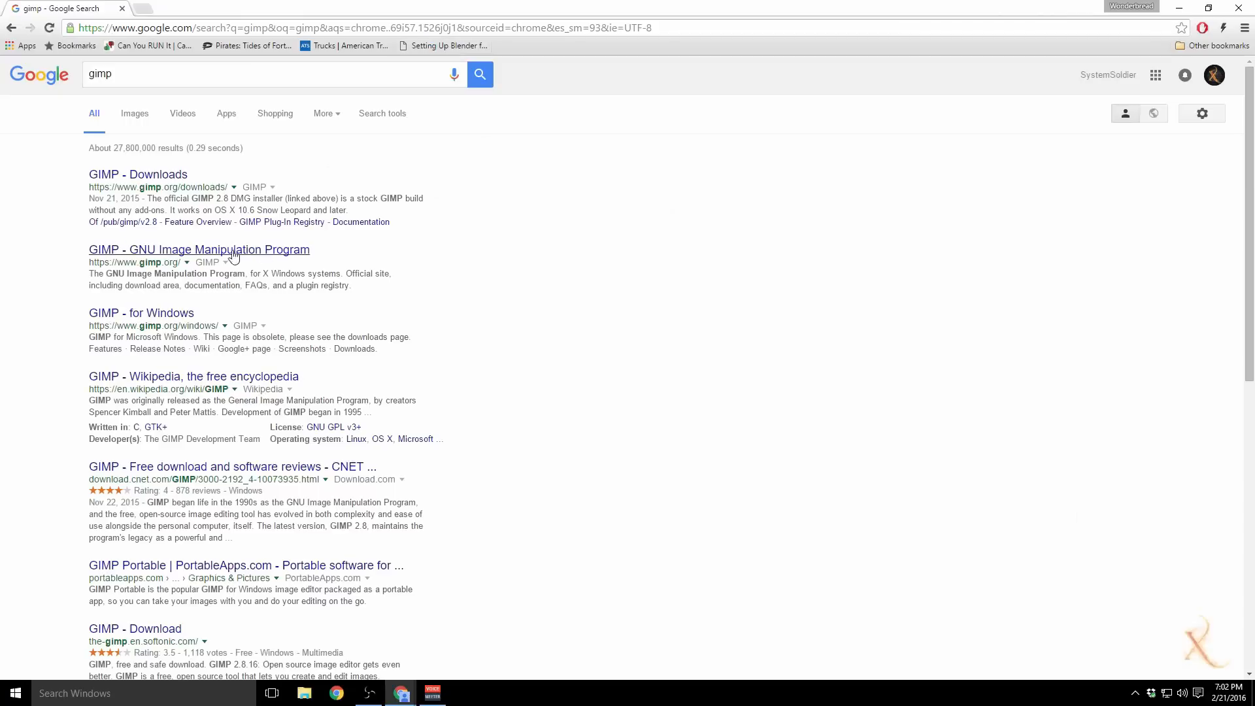
{"action": "left_click", "coordinate": [132, 182]}
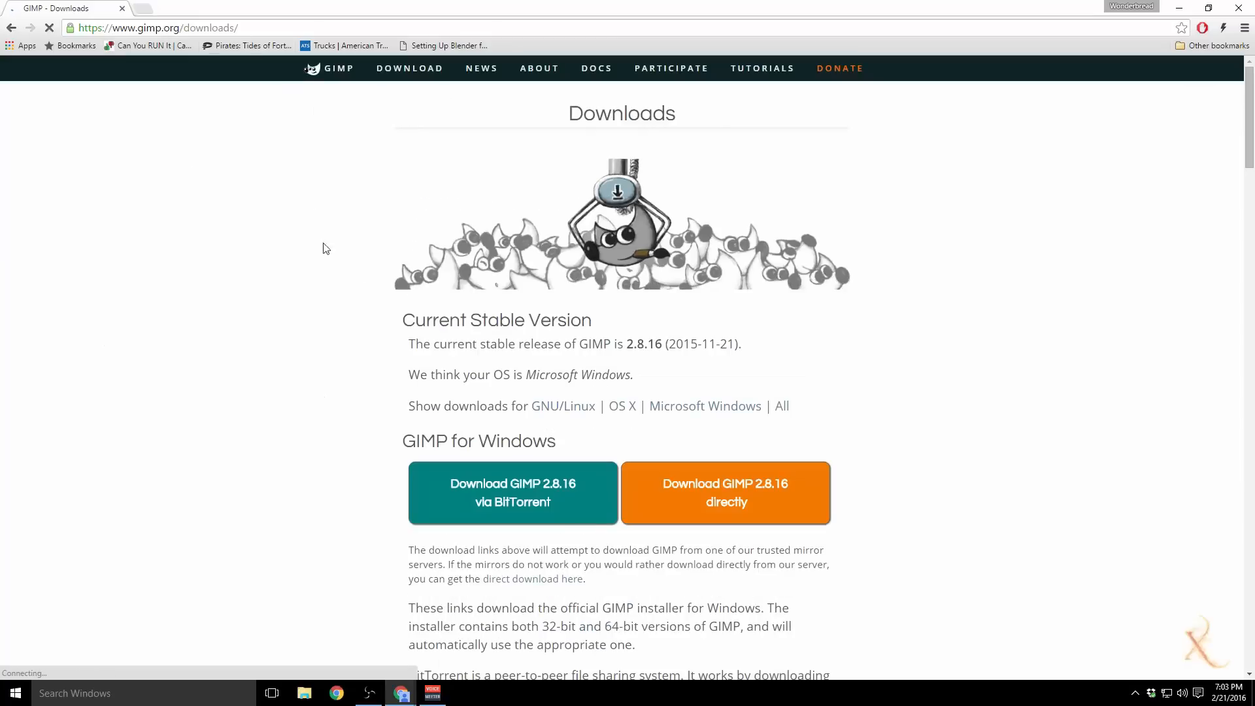
{"action": "left_click", "coordinate": [122, 9]}
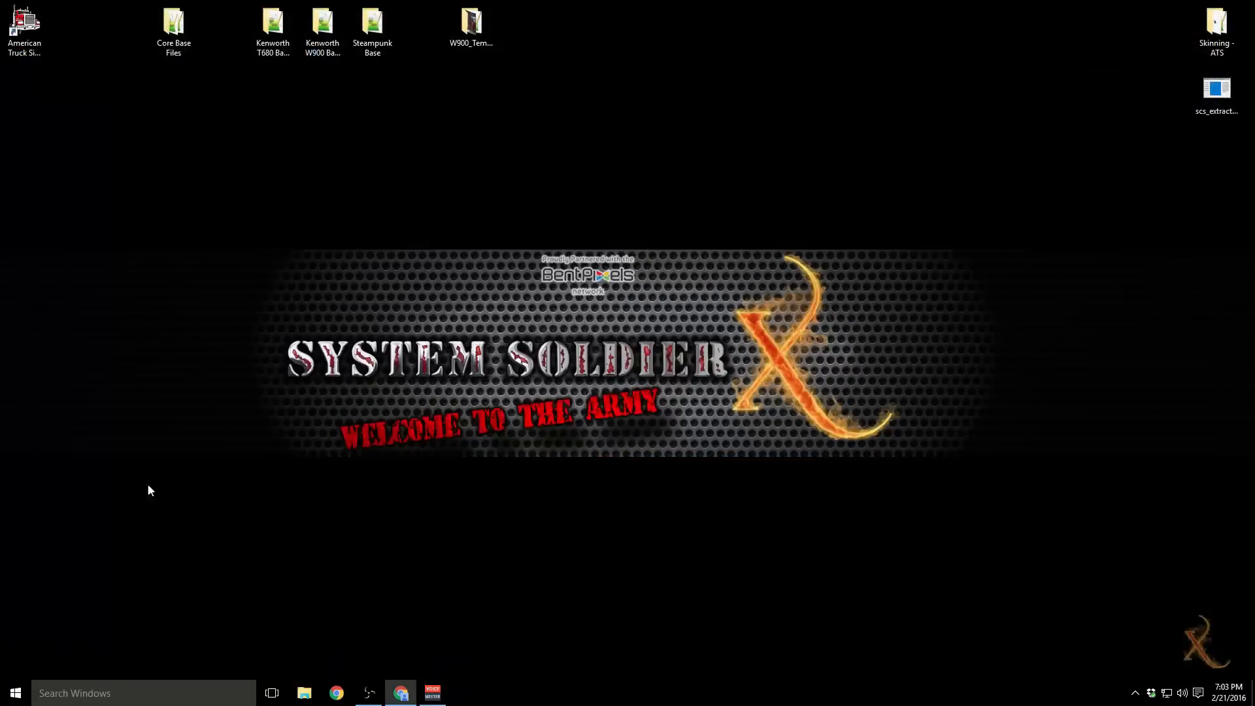
Step: Look through the installed apps list and the Adobe Master Collection CS6 programs for image editors
{"action": "left_click", "coordinate": [16, 693]}
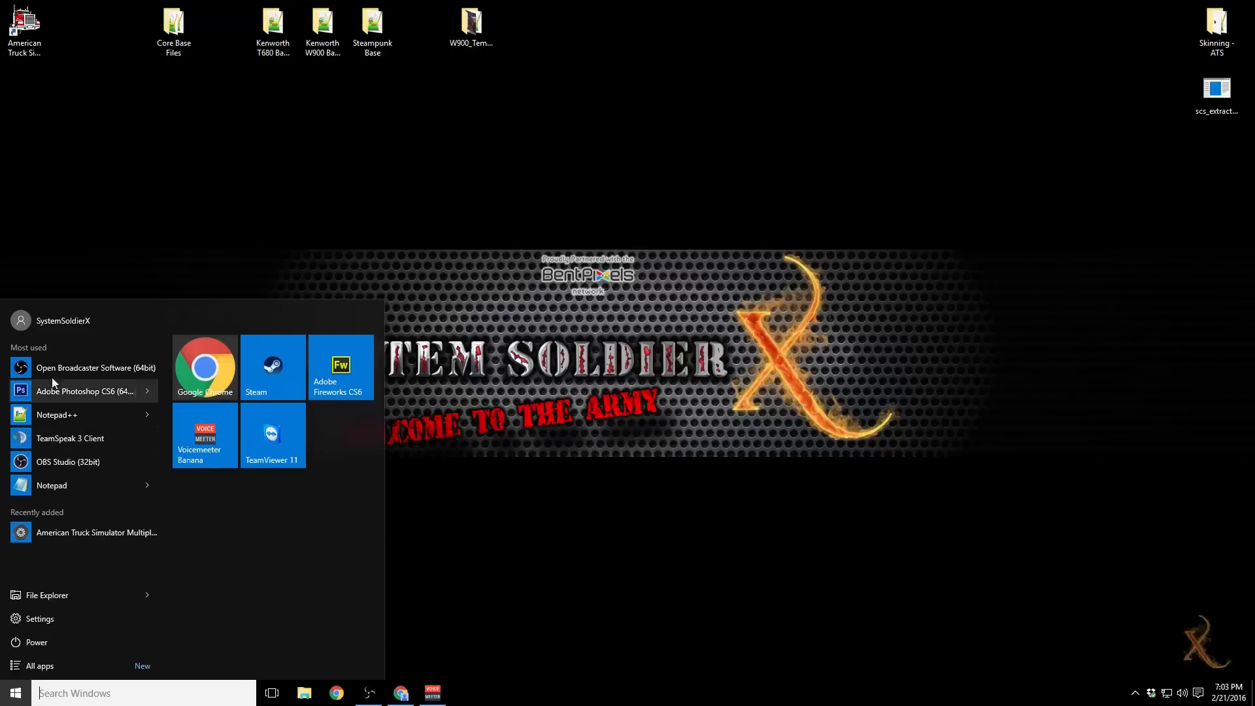
{"action": "left_click", "coordinate": [92, 664]}
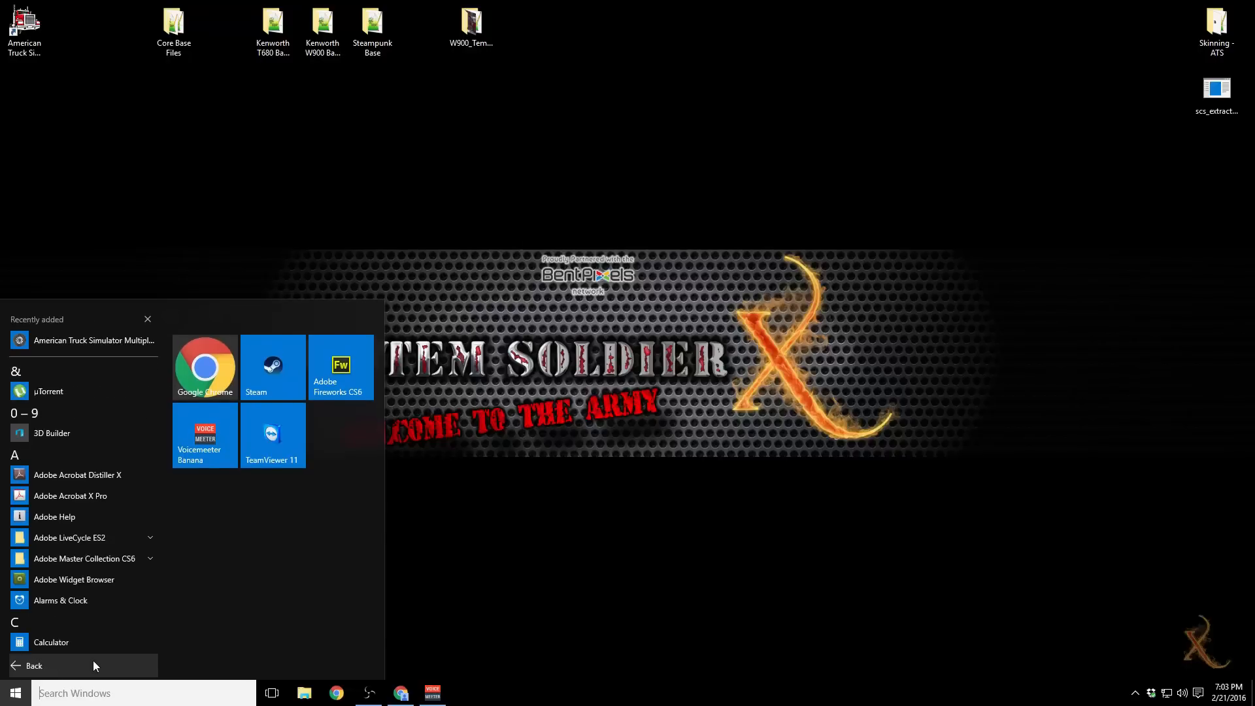
{"action": "scroll", "coordinate": [45, 489], "scroll_direction": "down", "scroll_amount": 2}
{"action": "scroll", "coordinate": [97, 517], "scroll_direction": "up", "scroll_amount": 2}
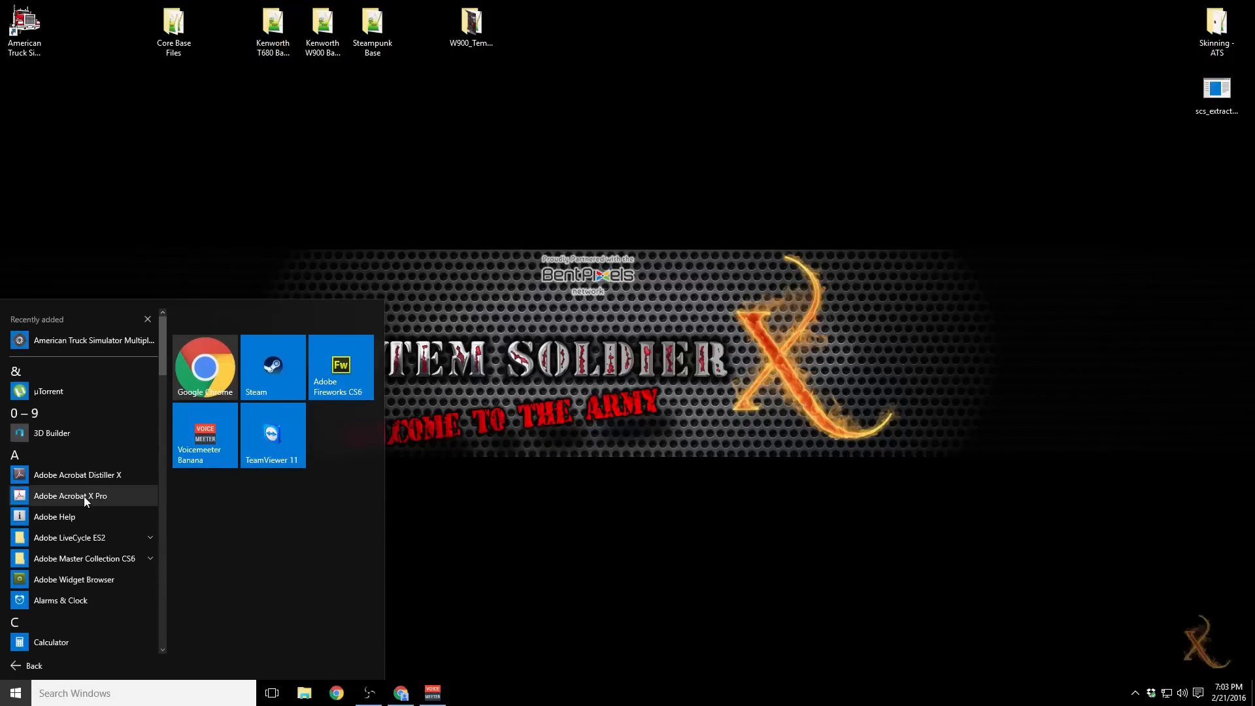
{"action": "scroll", "coordinate": [83, 496], "scroll_direction": "down", "scroll_amount": 4}
{"action": "scroll", "coordinate": [81, 469], "scroll_direction": "down", "scroll_amount": 4}
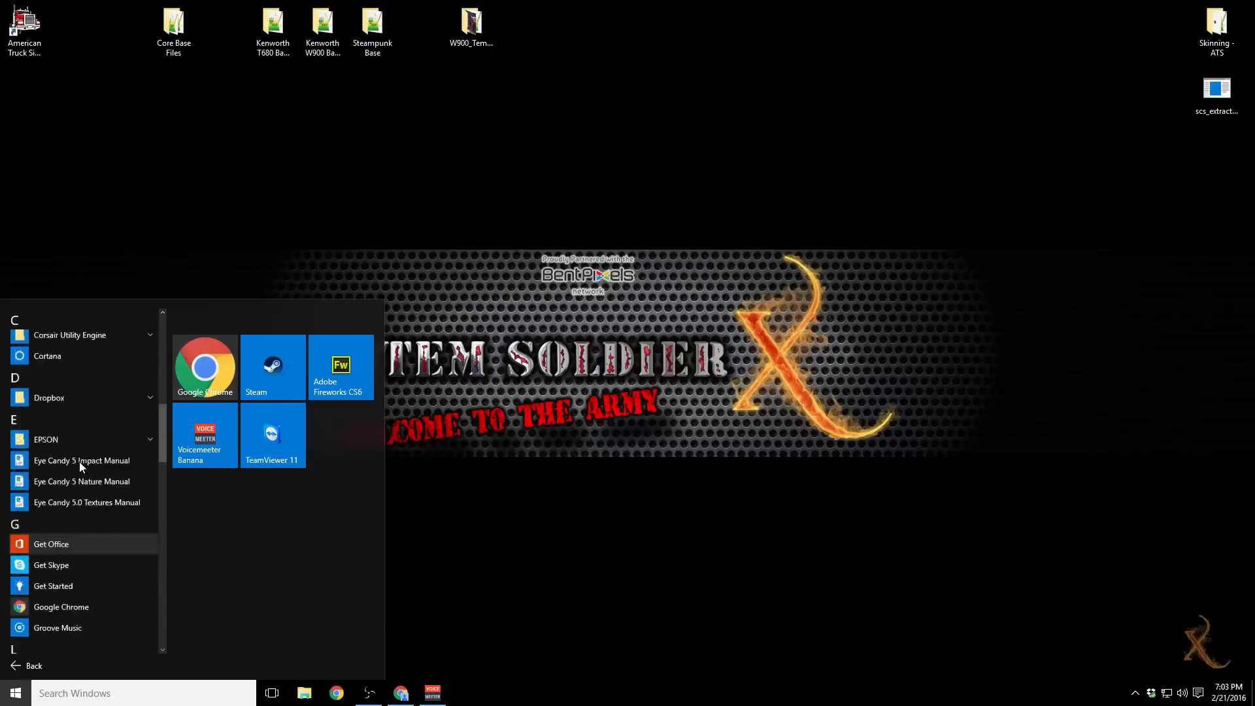
{"action": "scroll", "coordinate": [80, 461], "scroll_direction": "up", "scroll_amount": 5}
{"action": "scroll", "coordinate": [80, 462], "scroll_direction": "up", "scroll_amount": 3}
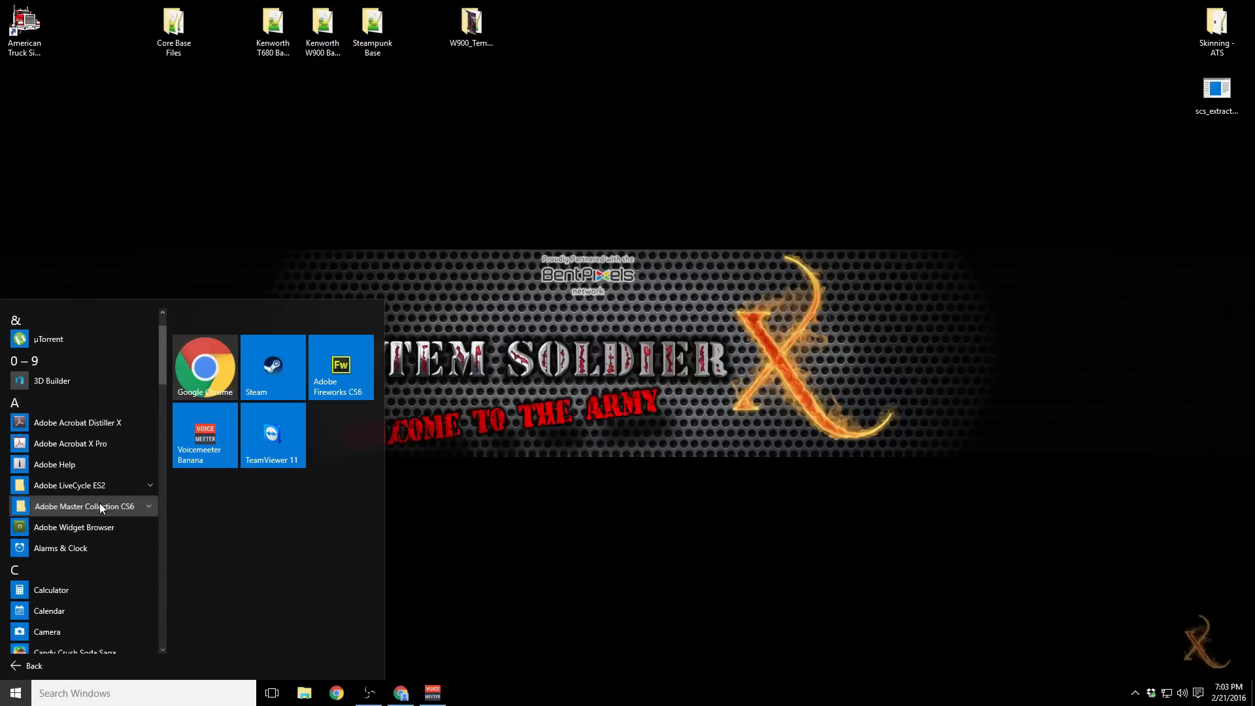
{"action": "left_click", "coordinate": [102, 492]}
{"action": "scroll", "coordinate": [105, 503], "scroll_direction": "down", "scroll_amount": 1}
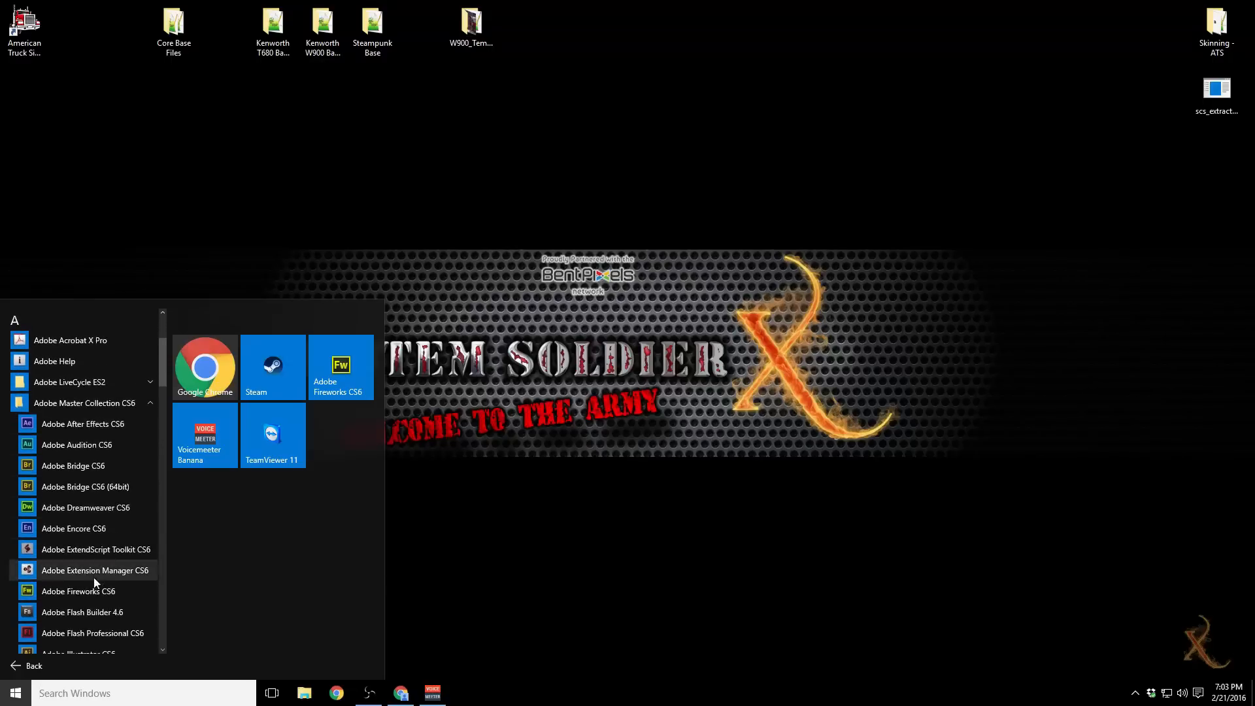
{"action": "left_click", "coordinate": [79, 590]}
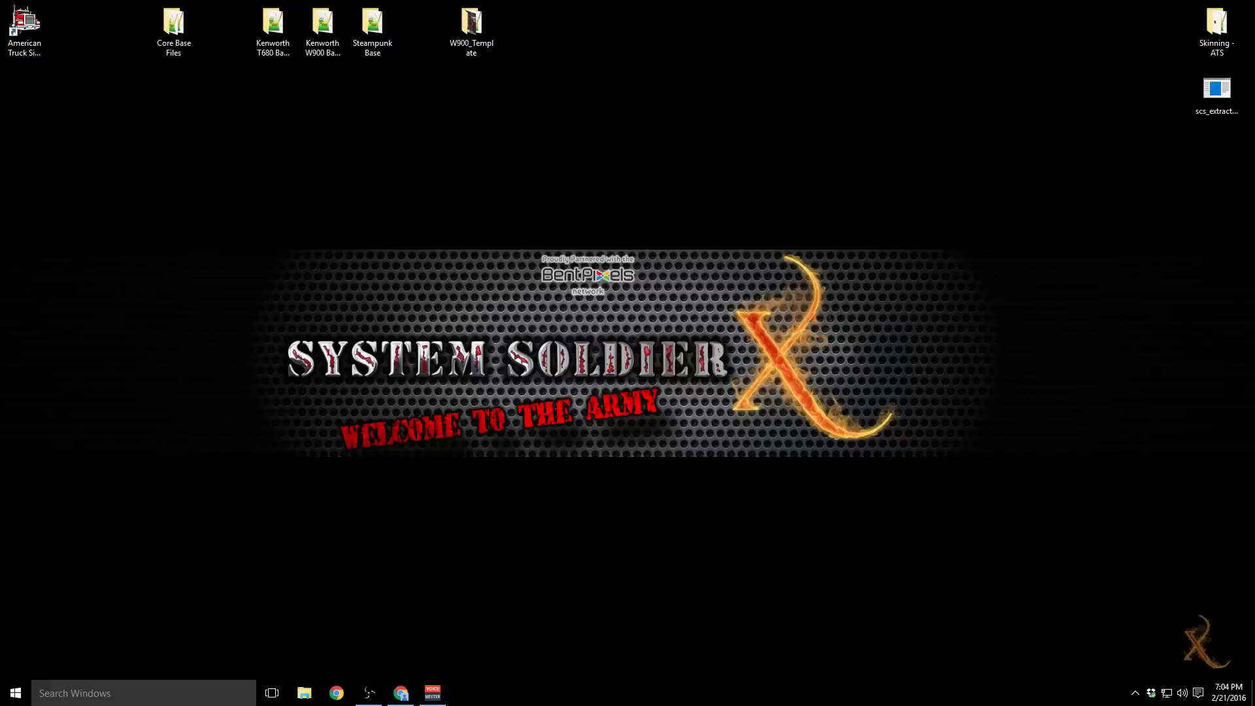
Step: Bring the browser window with the WinRAR download page onto the main display to view it, and move it away again
{"action": "key", "text": "alt+Tab"}
{"action": "left_click_drag", "start_coordinate": [1254, 147], "coordinate": [332, 0]}
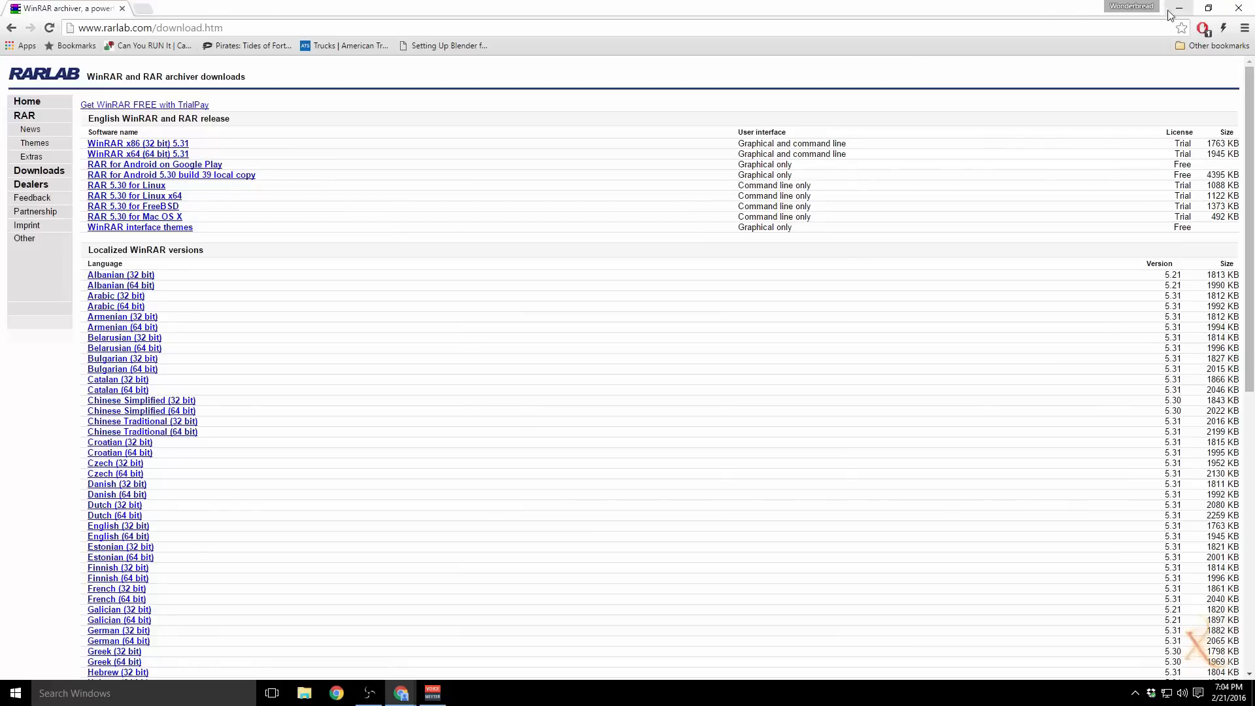
{"action": "left_click_drag", "start_coordinate": [1020, 3], "coordinate": [1254, 115]}
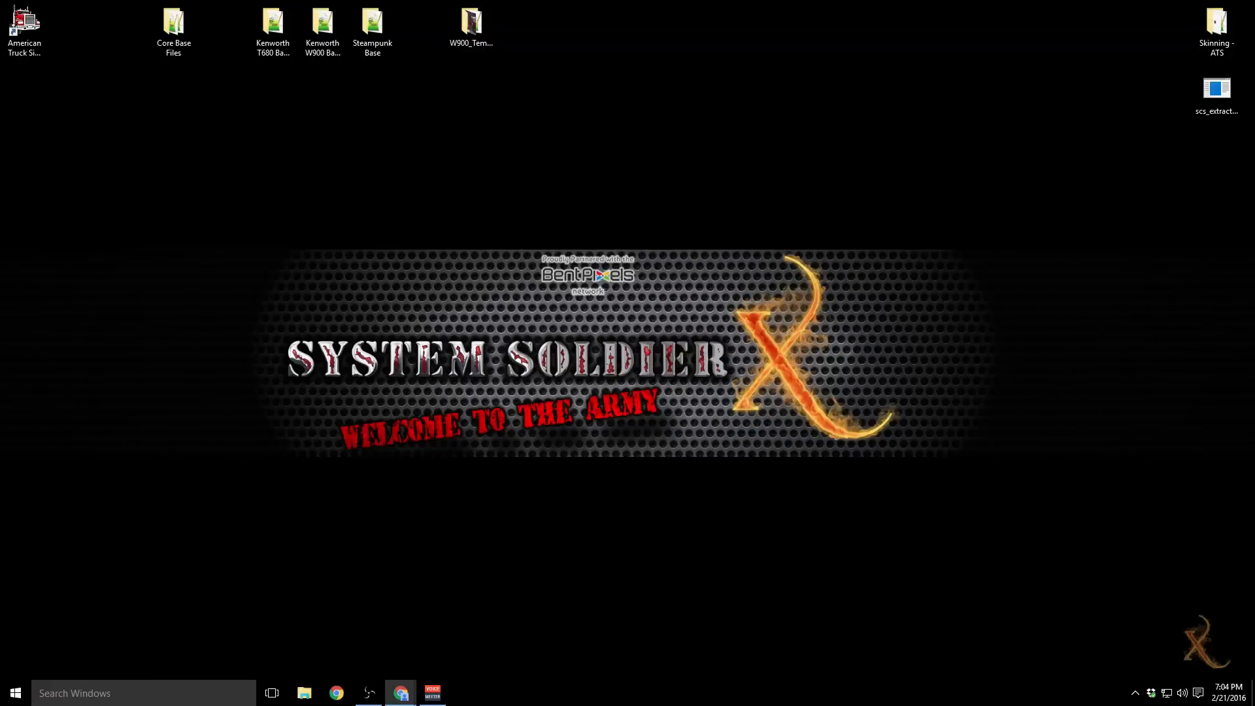
Step: Bring the ETS2 Studio download page onto the main display and try the v.0.7.0.1 DropBox download
{"action": "left_click_drag", "start_coordinate": [1254, 176], "coordinate": [289, 166]}
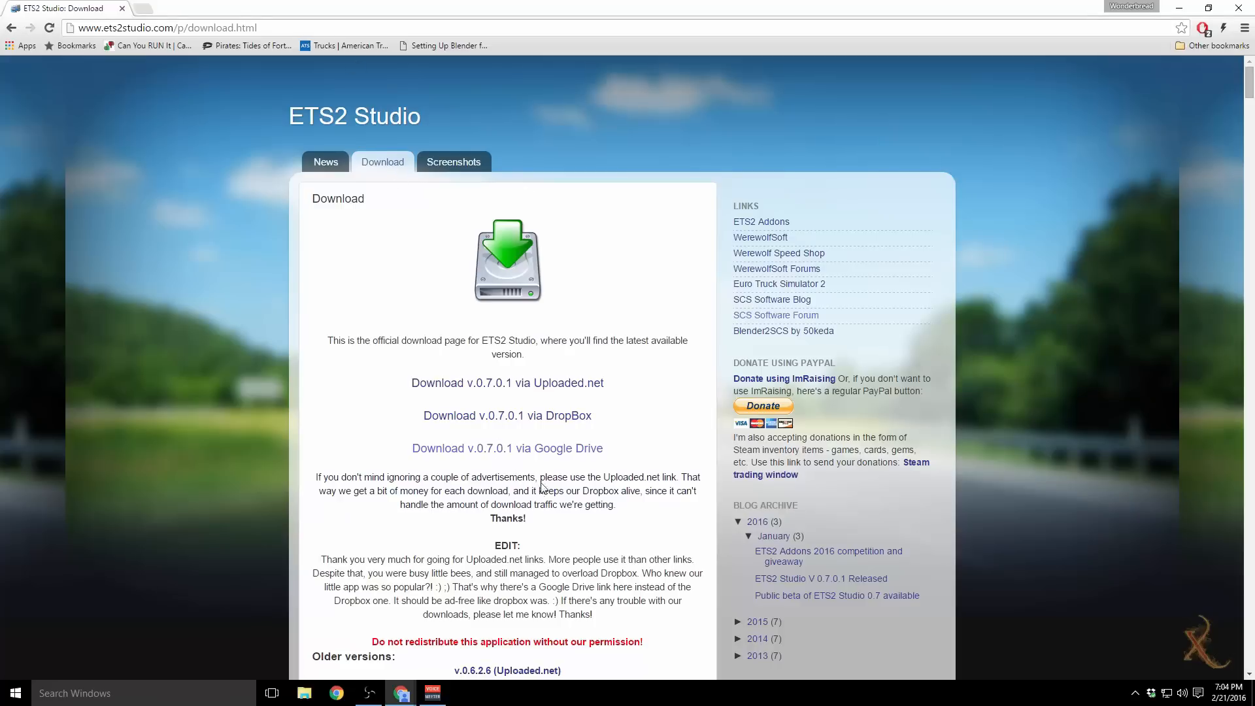
{"action": "left_click", "coordinate": [549, 417]}
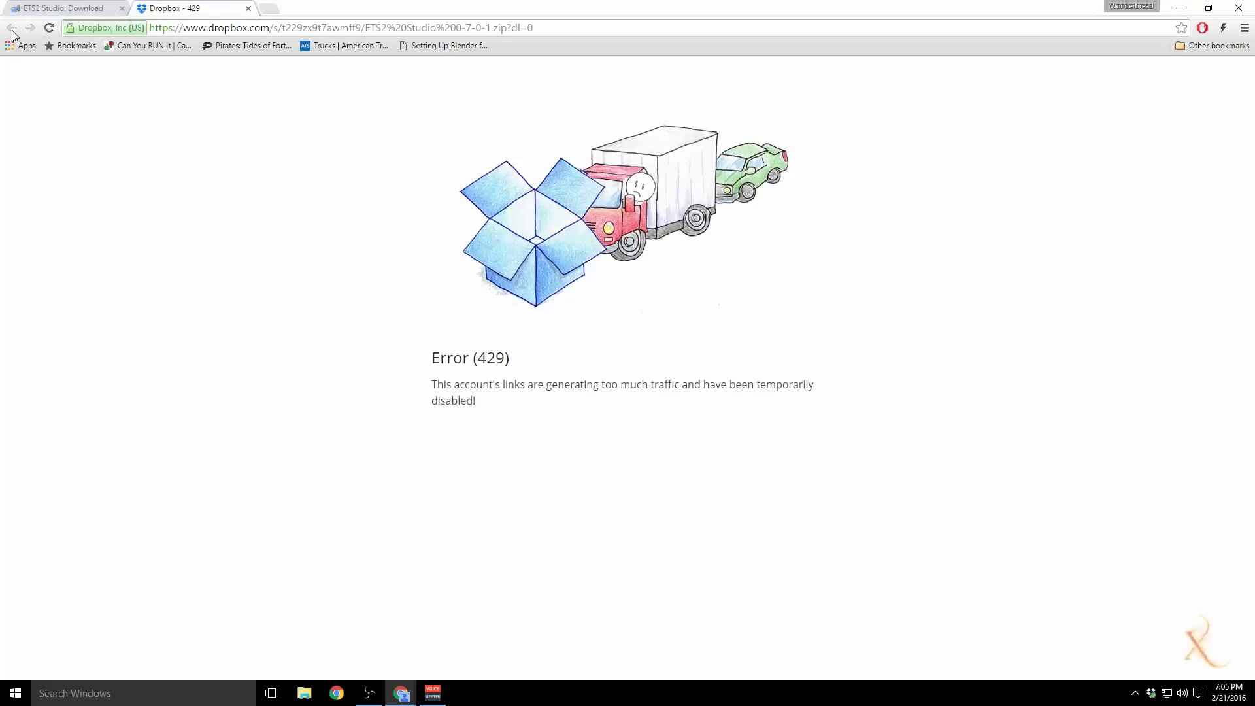
{"action": "left_click", "coordinate": [248, 8]}
Step: Download ETS2 Studio 0-7-0-1.zip via Google Drive without a virus scan, and close the download tabs
{"action": "left_click", "coordinate": [575, 457]}
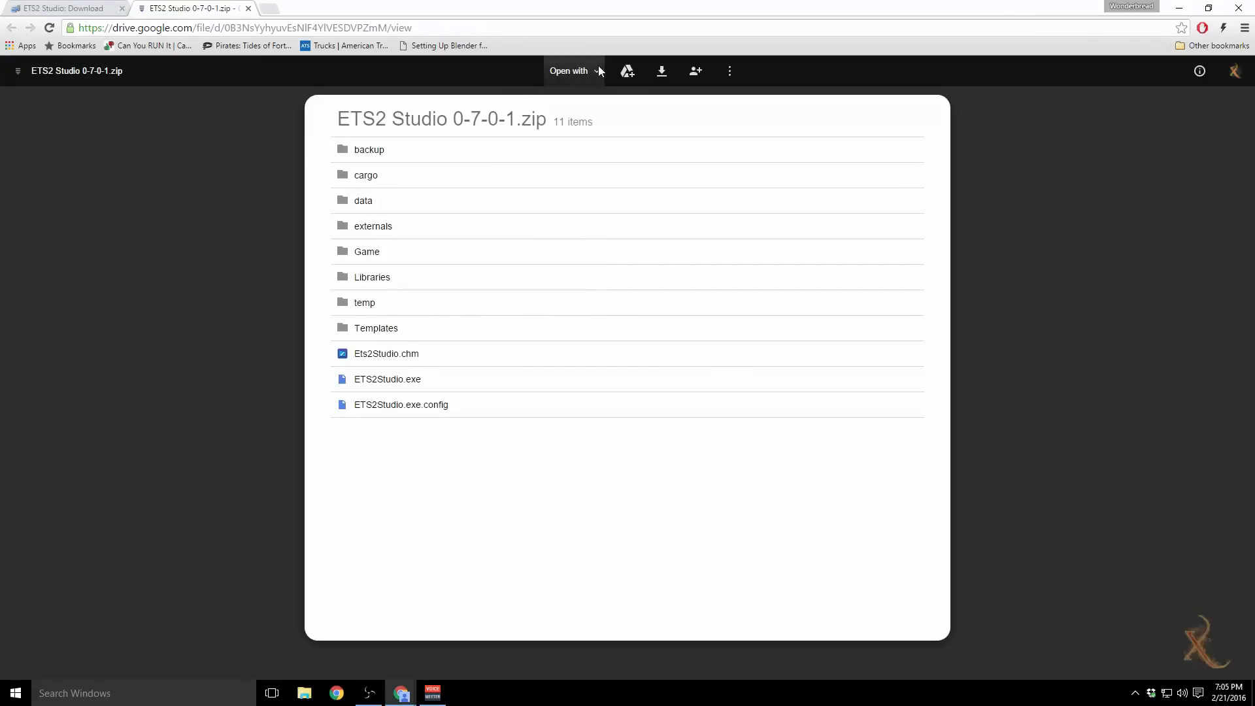
{"action": "left_click", "coordinate": [661, 71]}
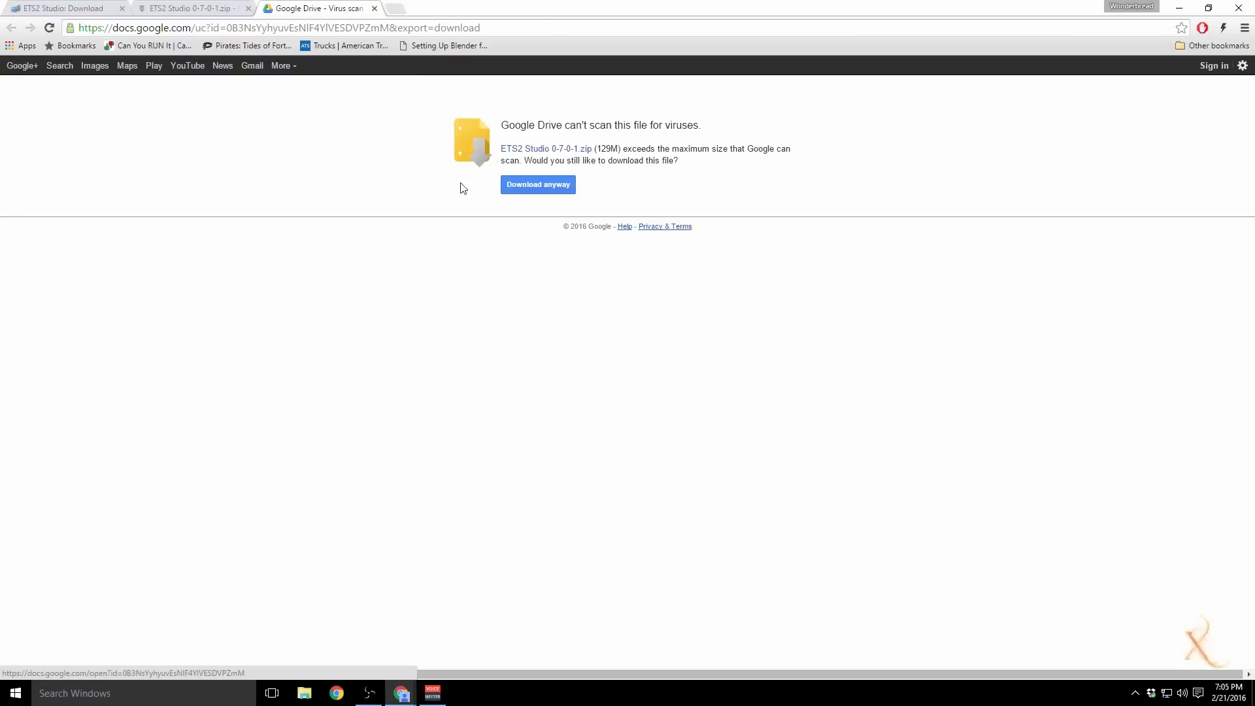
{"action": "left_click", "coordinate": [532, 183]}
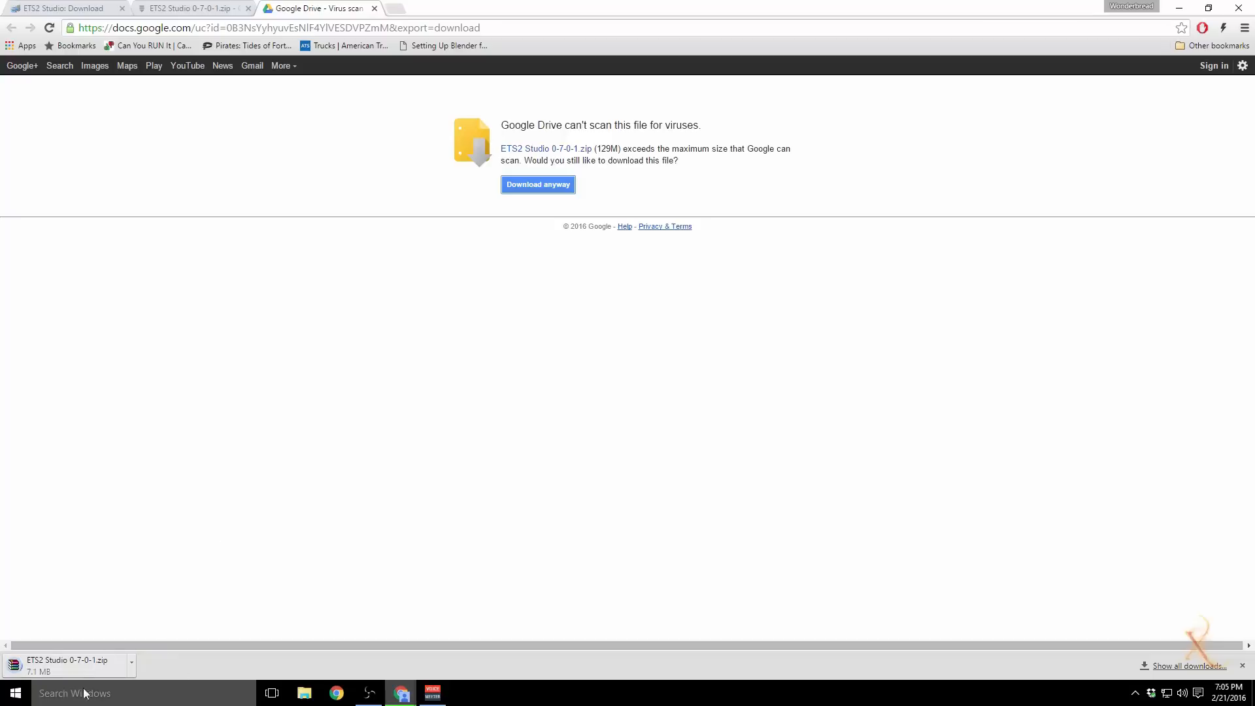
{"action": "left_click", "coordinate": [374, 8]}
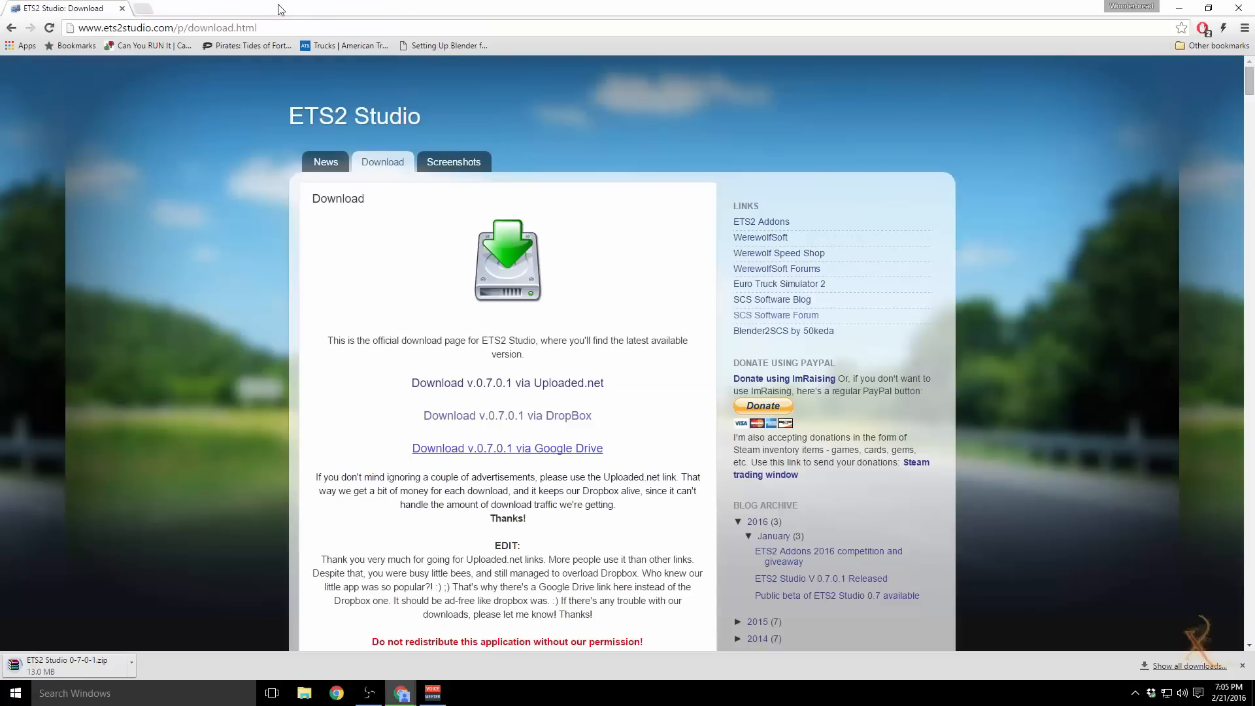
{"action": "left_click", "coordinate": [1253, 703]}
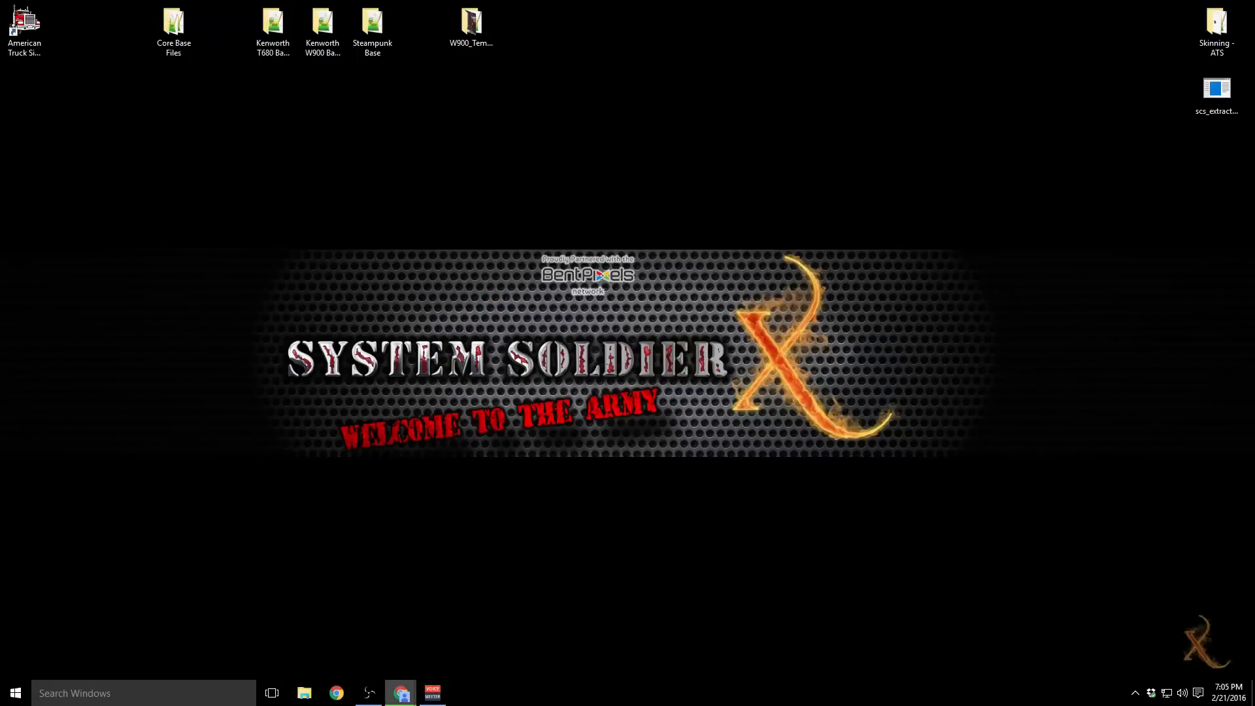
Step: Bring up the Euro Truck Simulator 2 modding page, download the game archive extractor scs_extractor.zip, and return to the desktop
{"action": "left_click_drag", "start_coordinate": [1254, 96], "coordinate": [262, 117]}
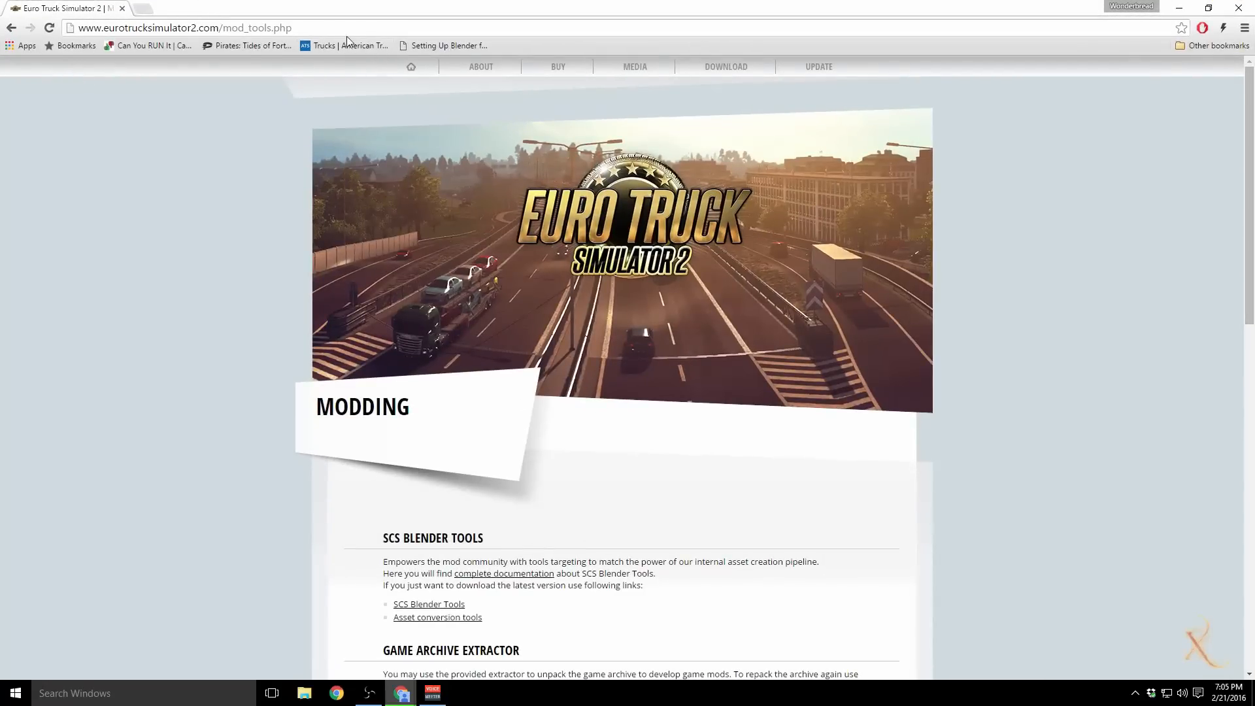
{"action": "scroll", "coordinate": [319, 92], "scroll_direction": "down", "scroll_amount": 2}
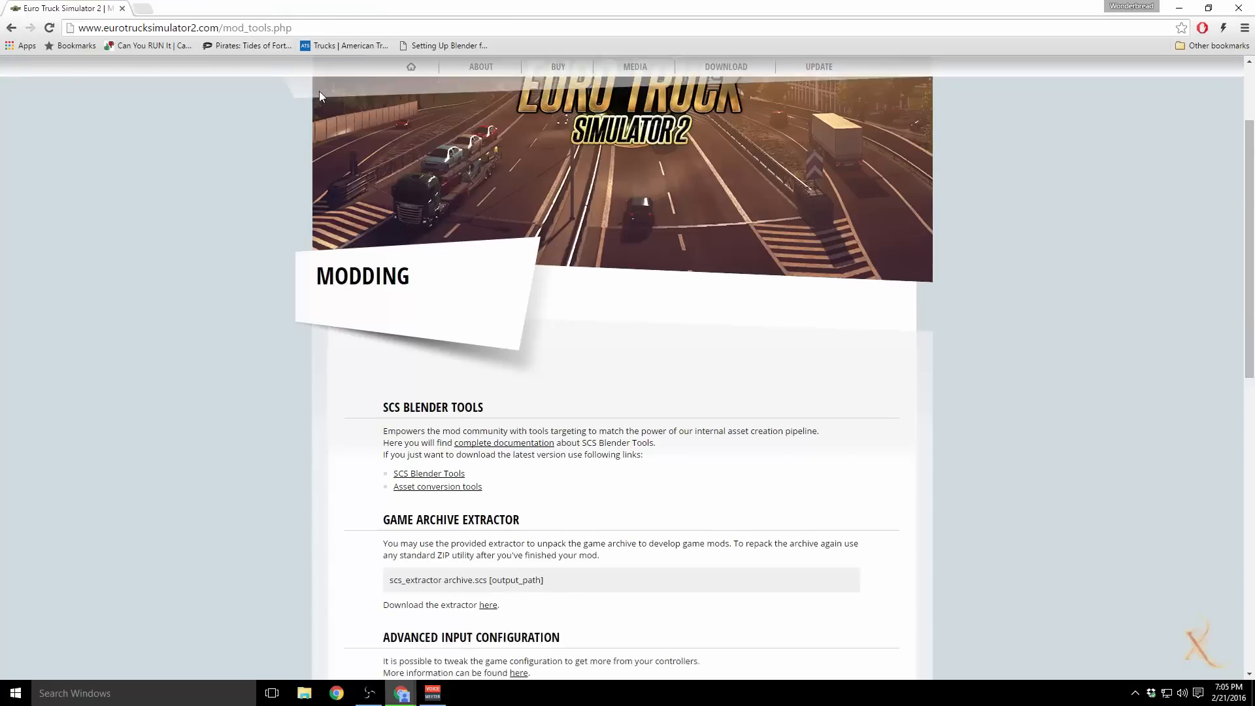
{"action": "scroll", "coordinate": [319, 91], "scroll_direction": "down", "scroll_amount": 3}
{"action": "scroll", "coordinate": [507, 175], "scroll_direction": "up", "scroll_amount": 6}
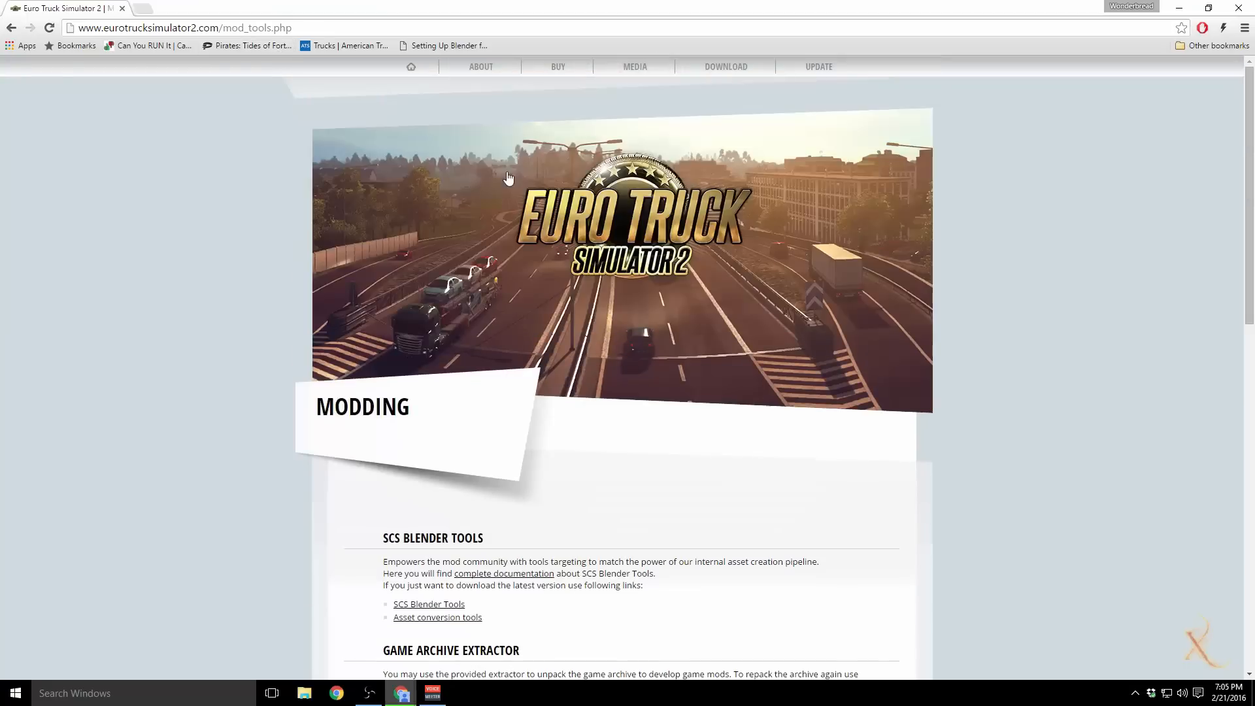
{"action": "scroll", "coordinate": [507, 175], "scroll_direction": "down", "scroll_amount": 13}
{"action": "scroll", "coordinate": [729, 294], "scroll_direction": "up", "scroll_amount": 5}
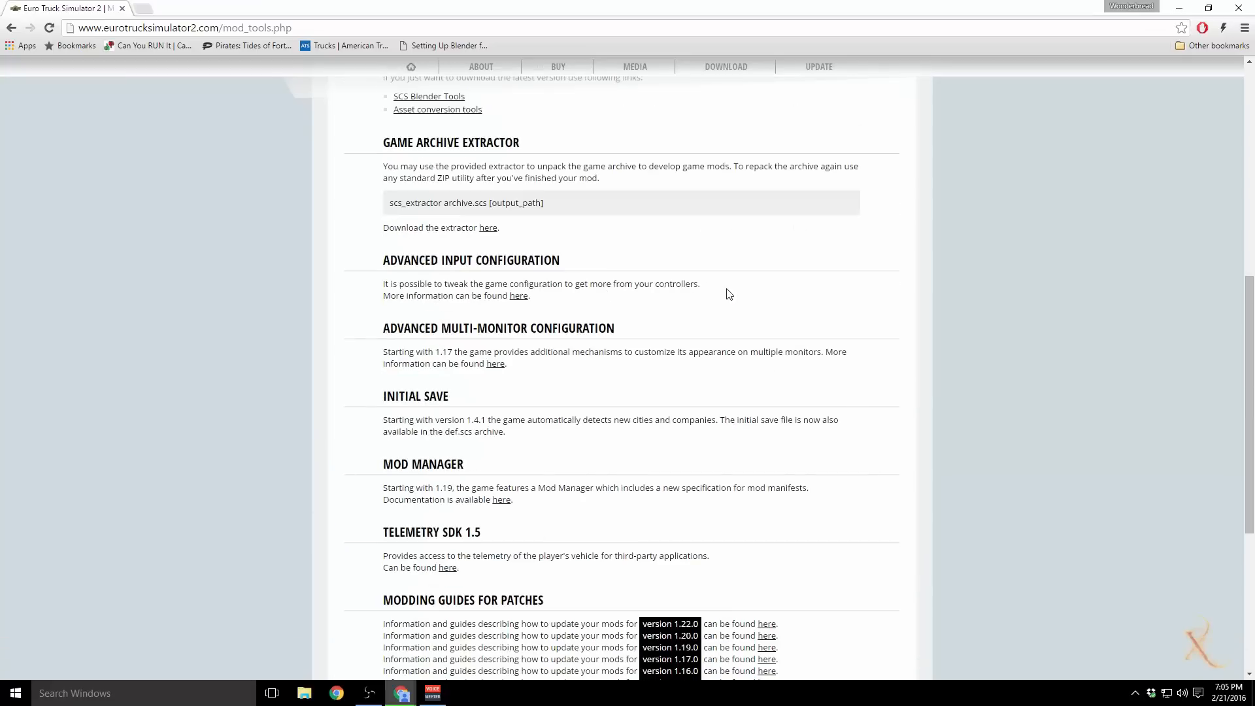
{"action": "scroll", "coordinate": [729, 294], "scroll_direction": "up", "scroll_amount": 3}
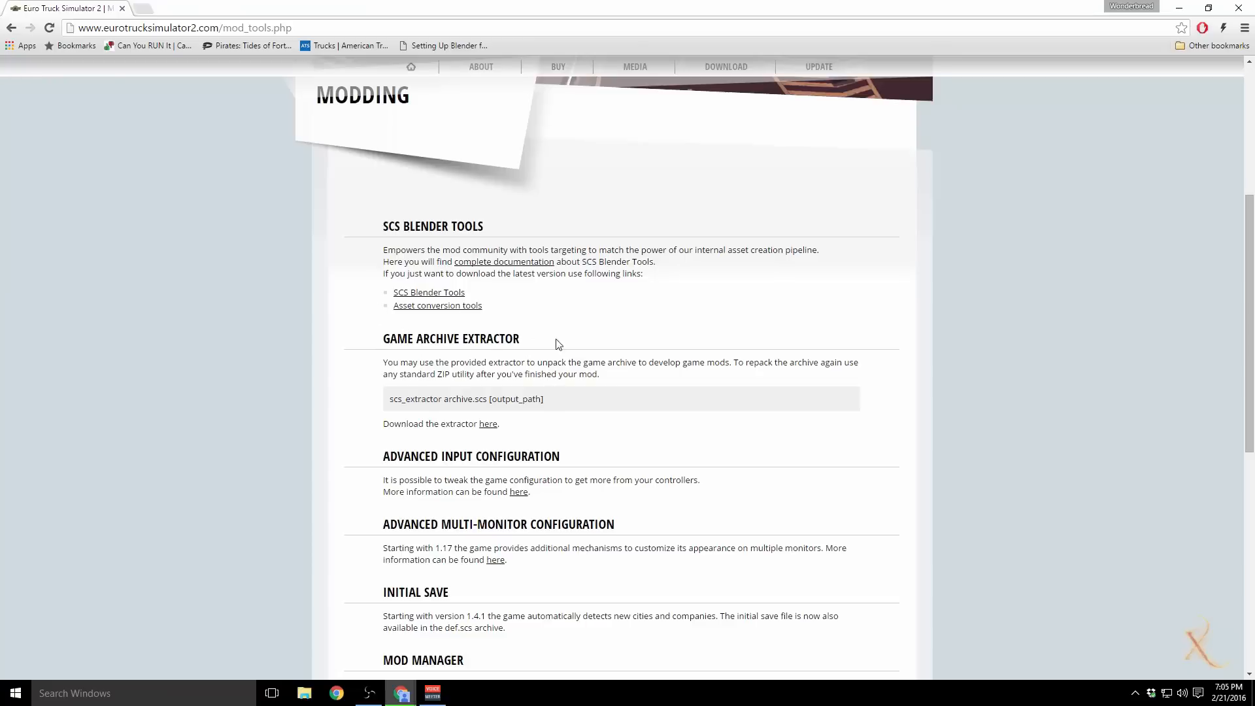
{"action": "left_click_drag", "start_coordinate": [554, 402], "coordinate": [458, 422]}
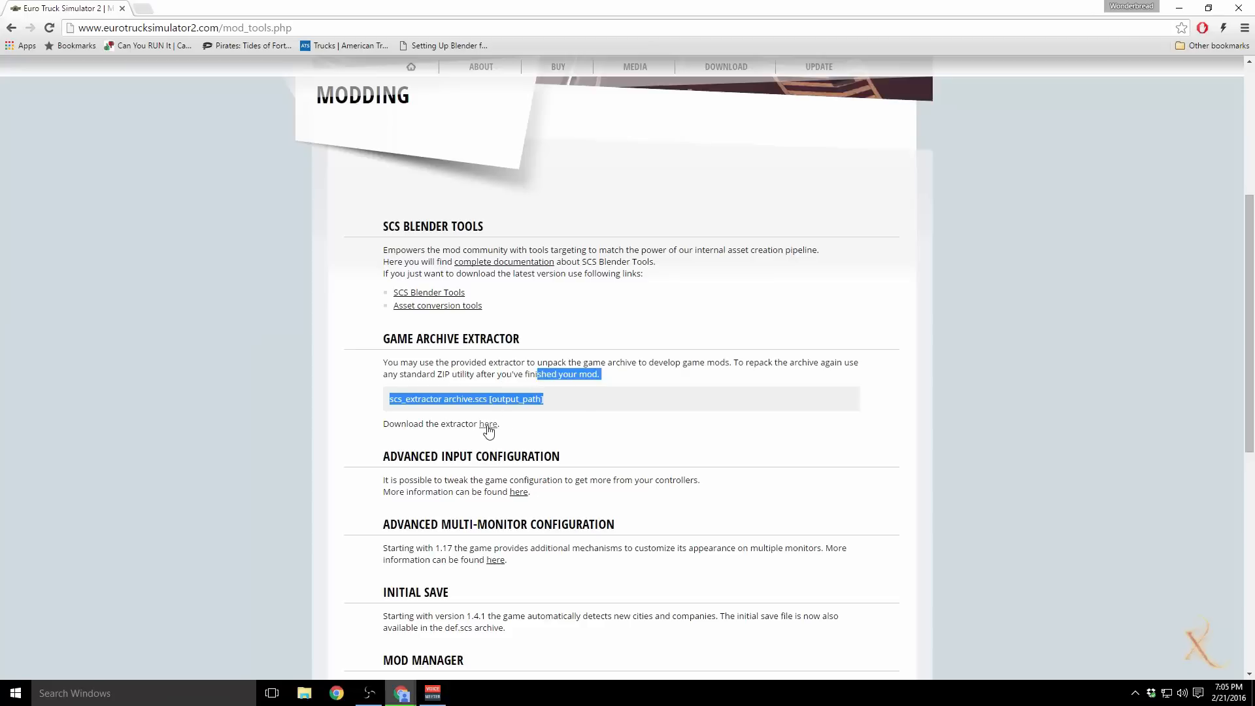
{"action": "left_click", "coordinate": [488, 424]}
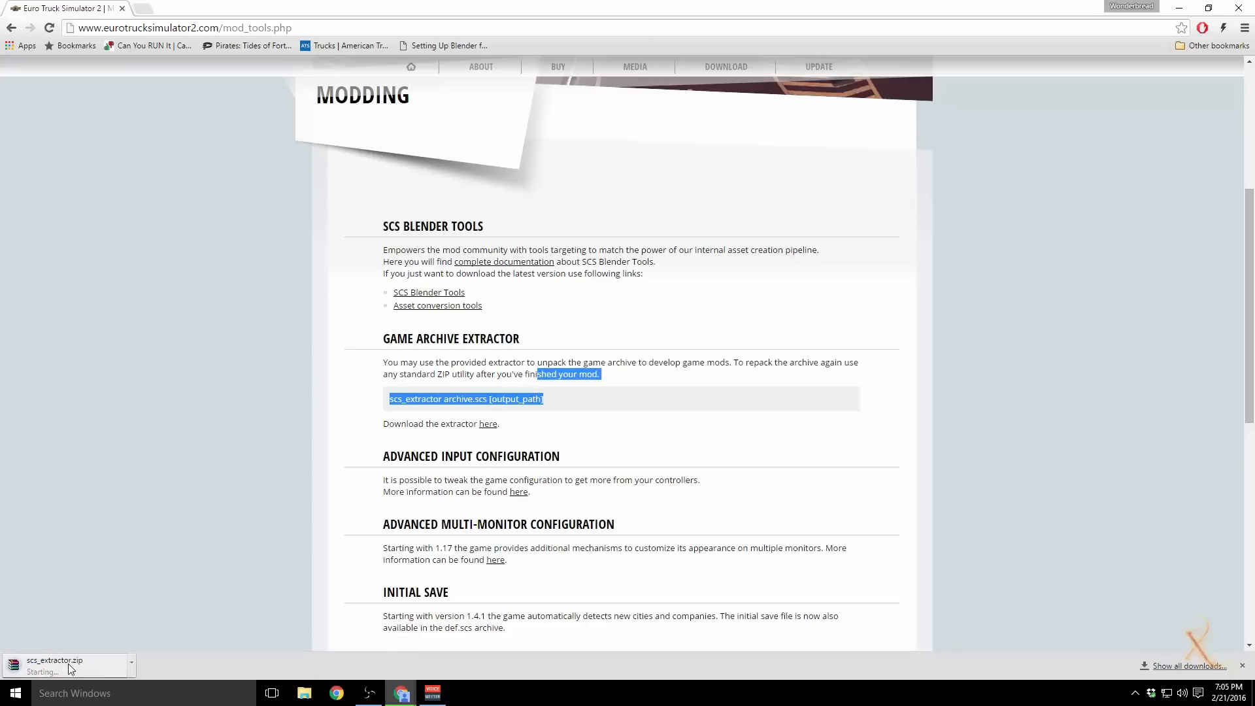
{"action": "key", "text": "super+d"}
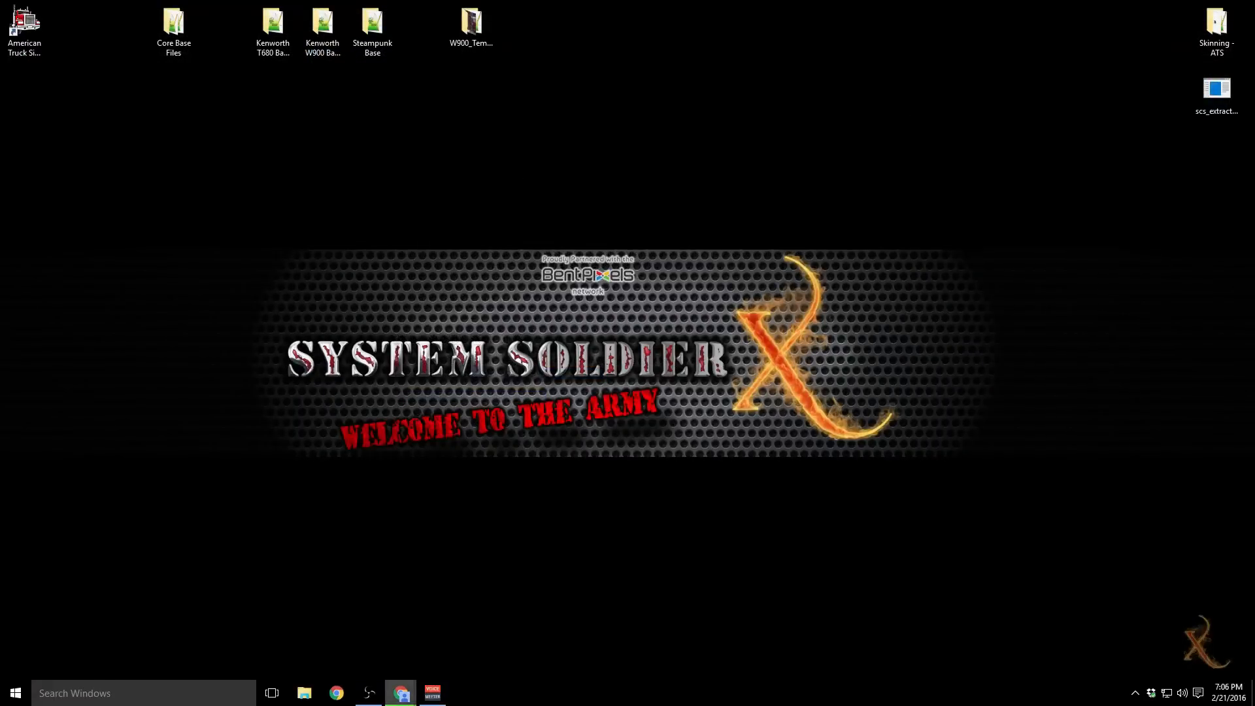
Step: Bring up the atsmods.lt website and search its mods for "template"
{"action": "key", "text": "super+d"}
{"action": "double_click", "coordinate": [583, 52]}
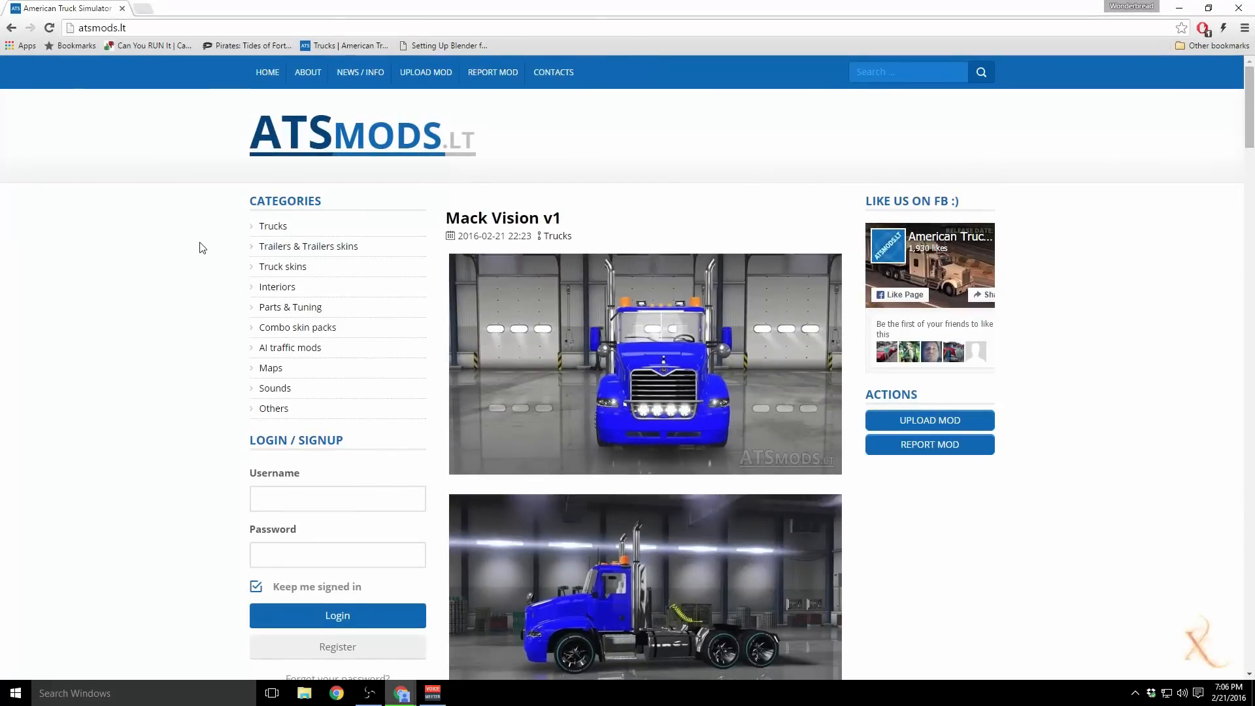
{"action": "scroll", "coordinate": [216, 224], "scroll_direction": "down", "scroll_amount": 4}
{"action": "scroll", "coordinate": [222, 219], "scroll_direction": "up", "scroll_amount": 4}
{"action": "type", "text": "te"}
{"action": "left_click", "coordinate": [881, 93]}
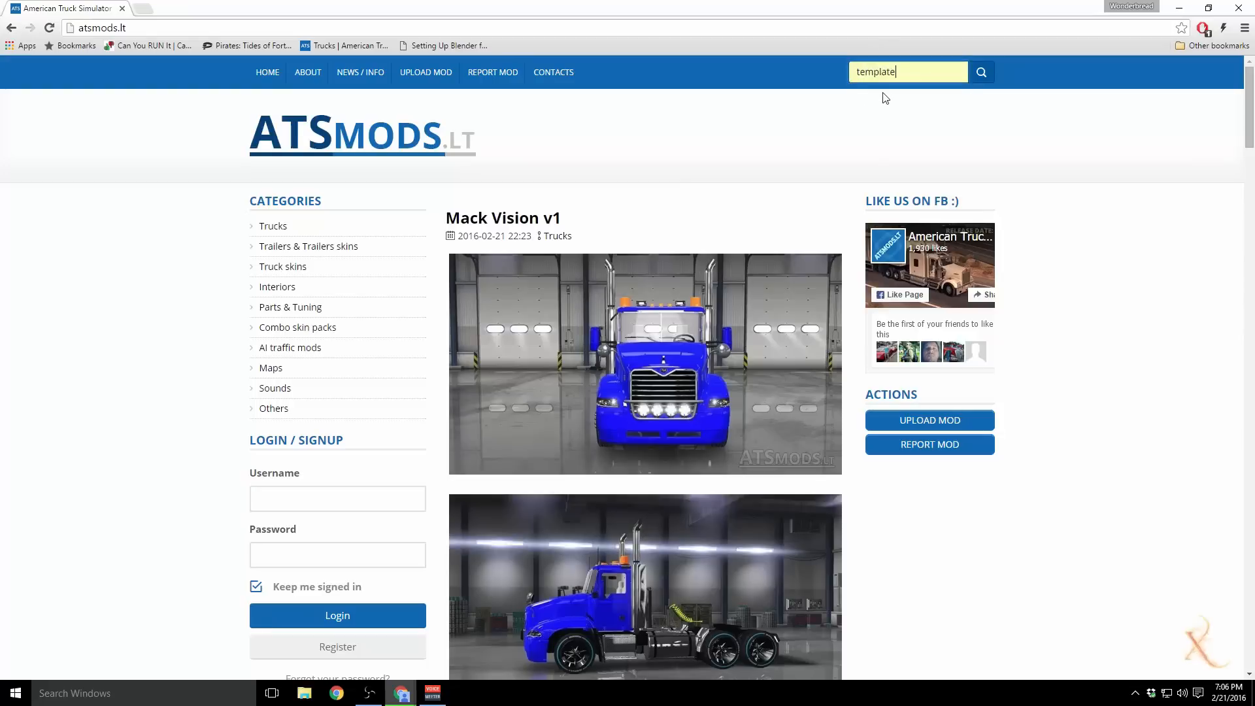
{"action": "left_click", "coordinate": [985, 72]}
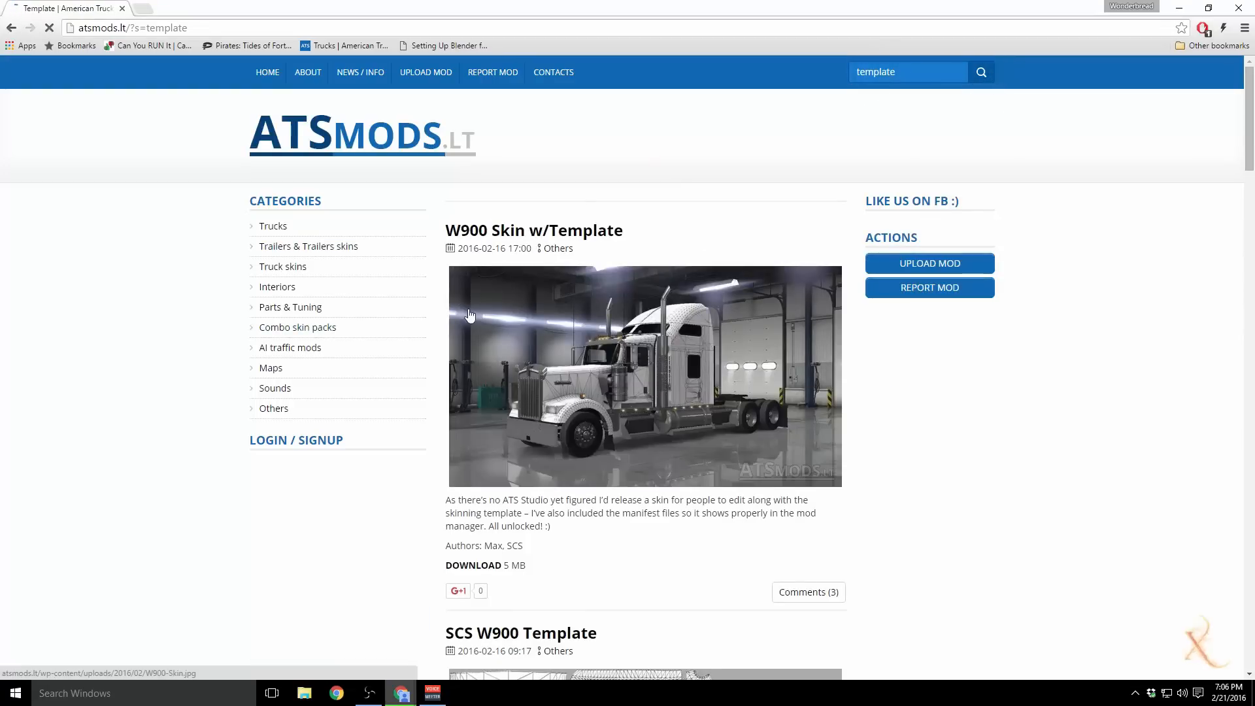
Step: Examine the template search results for the W900, Peterbilt 579, Kenworth T680 and SCS truck templates
{"action": "scroll", "coordinate": [628, 288], "scroll_direction": "down", "scroll_amount": 4}
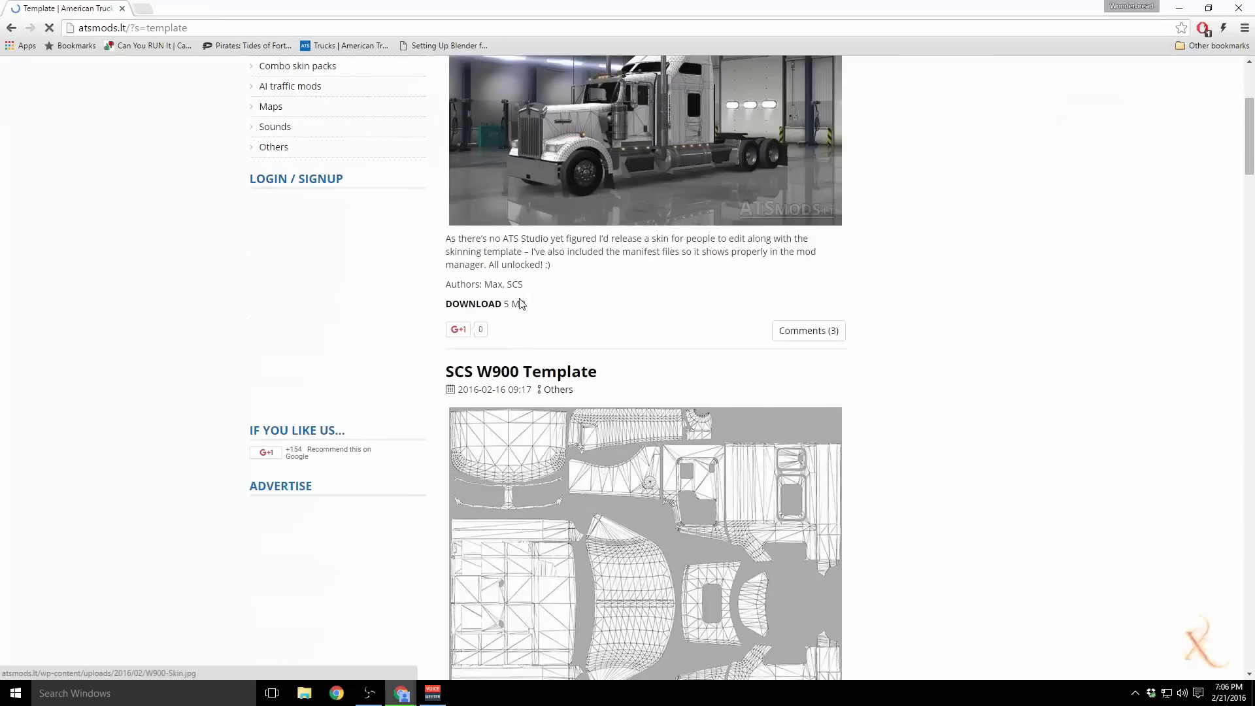
{"action": "scroll", "coordinate": [602, 232], "scroll_direction": "down", "scroll_amount": 14}
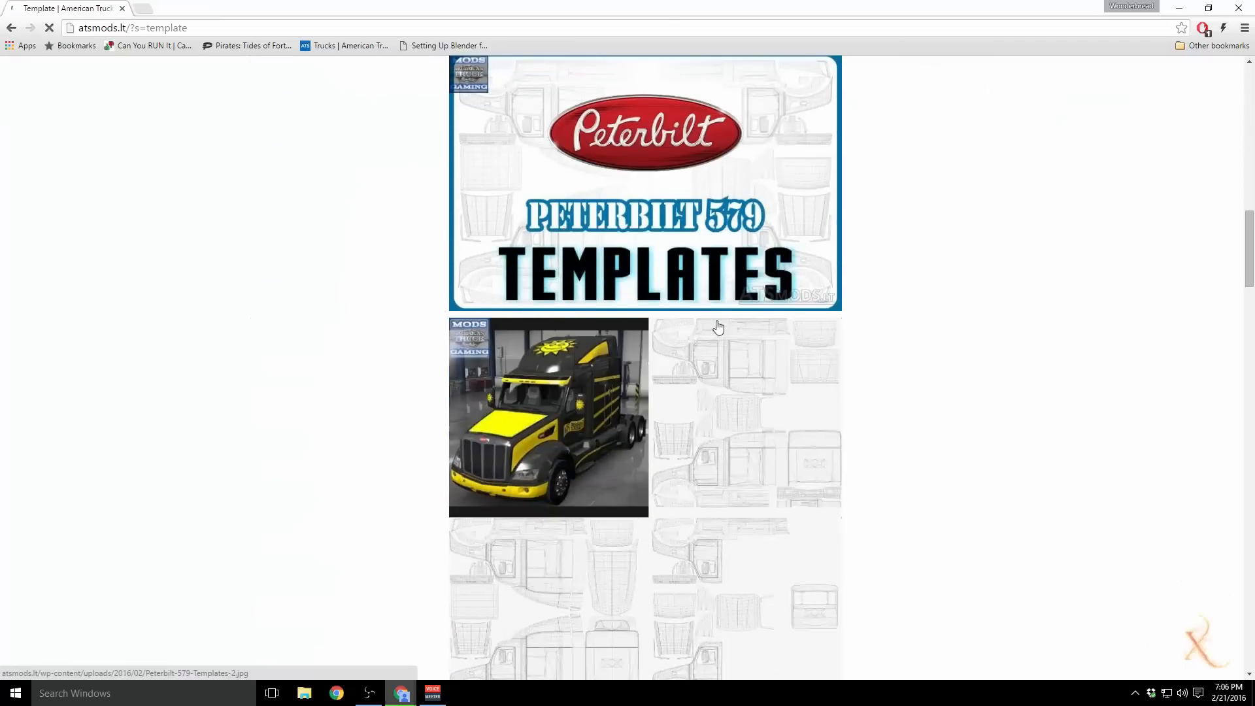
{"action": "scroll", "coordinate": [541, 274], "scroll_direction": "up", "scroll_amount": 3}
{"action": "scroll", "coordinate": [562, 273], "scroll_direction": "down", "scroll_amount": 5}
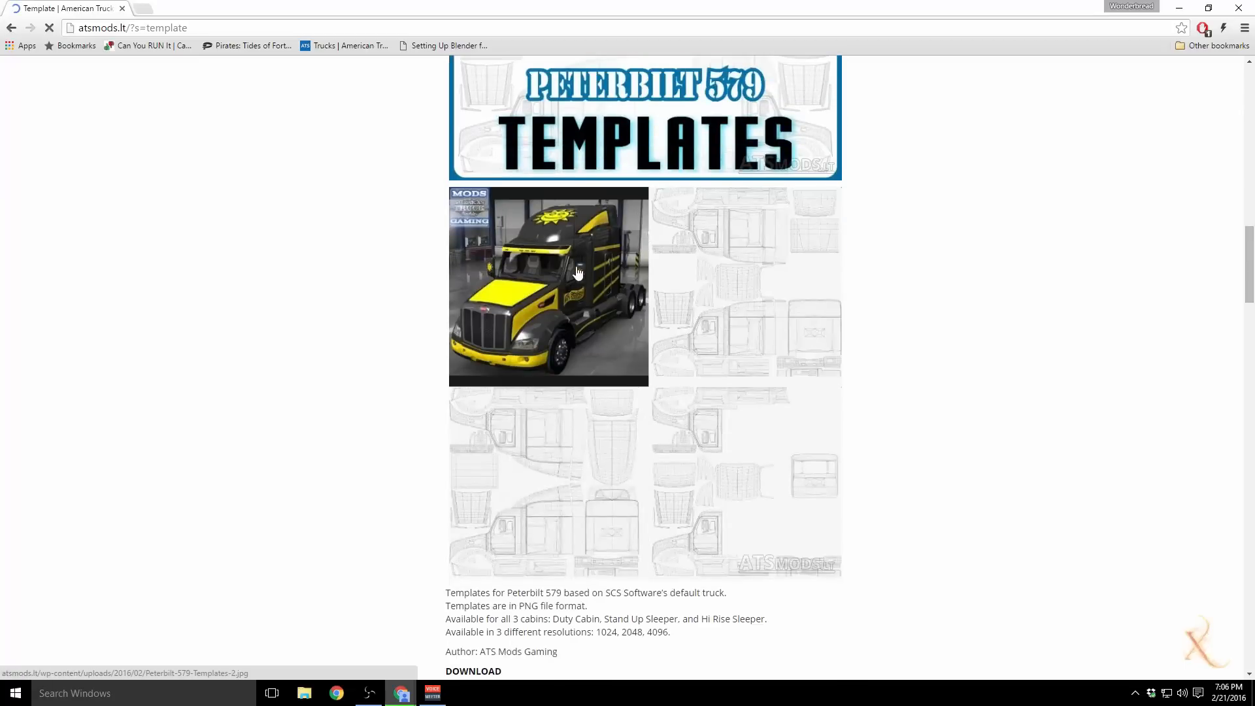
{"action": "scroll", "coordinate": [578, 274], "scroll_direction": "up", "scroll_amount": 2}
{"action": "scroll", "coordinate": [578, 274], "scroll_direction": "down", "scroll_amount": 13}
{"action": "scroll", "coordinate": [575, 268], "scroll_direction": "up", "scroll_amount": 1}
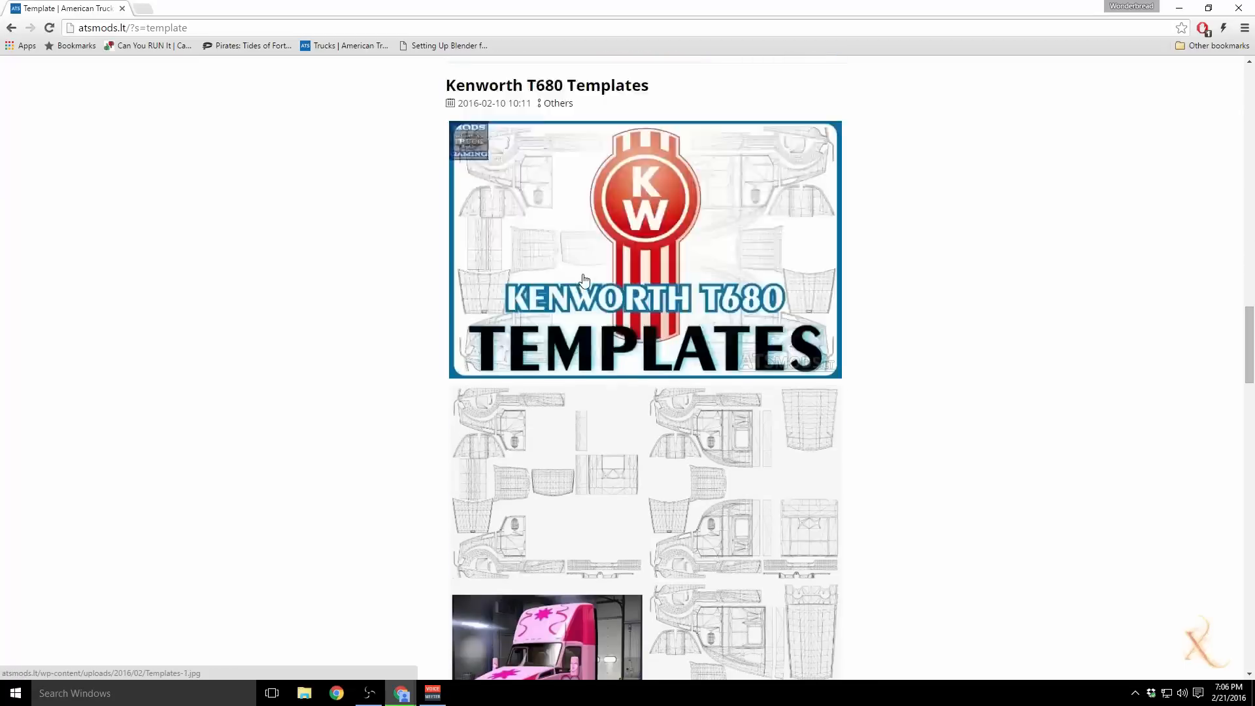
{"action": "scroll", "coordinate": [573, 265], "scroll_direction": "down", "scroll_amount": 8}
{"action": "scroll", "coordinate": [573, 265], "scroll_direction": "down", "scroll_amount": 10}
{"action": "scroll", "coordinate": [566, 285], "scroll_direction": "up", "scroll_amount": 11}
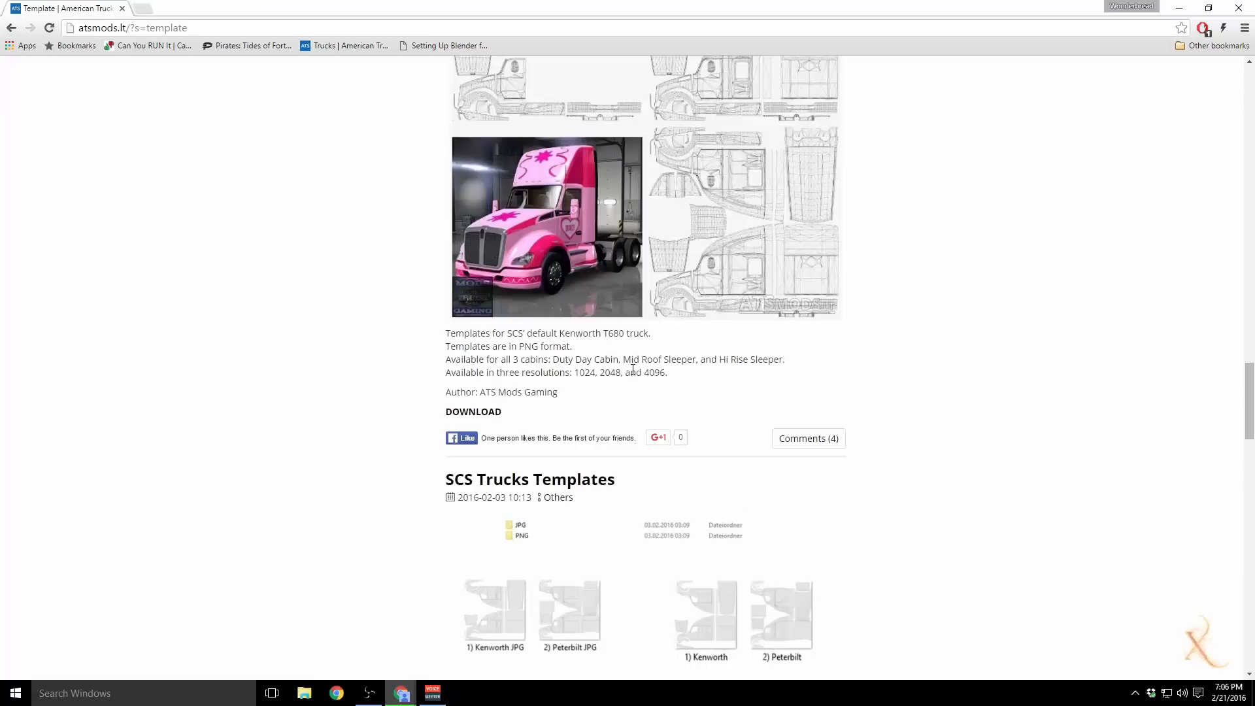
{"action": "scroll", "coordinate": [710, 367], "scroll_direction": "up", "scroll_amount": 4}
{"action": "scroll", "coordinate": [654, 347], "scroll_direction": "up", "scroll_amount": 20}
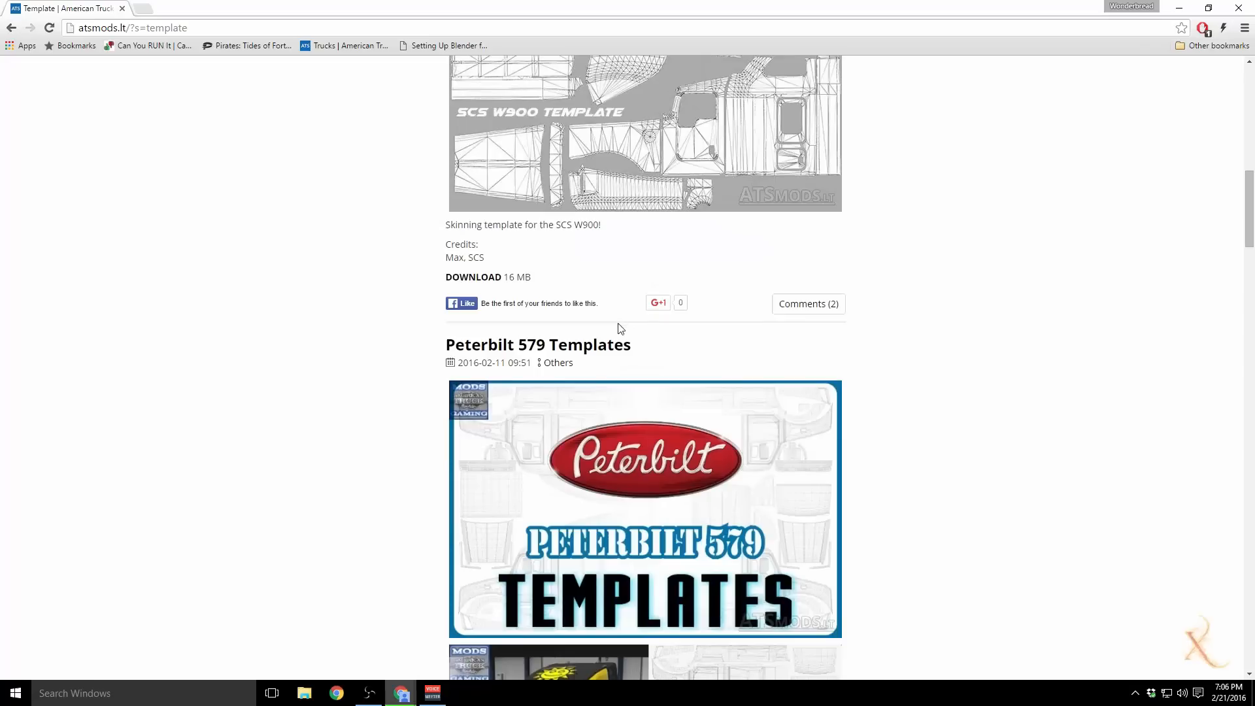
{"action": "scroll", "coordinate": [619, 329], "scroll_direction": "up", "scroll_amount": 8}
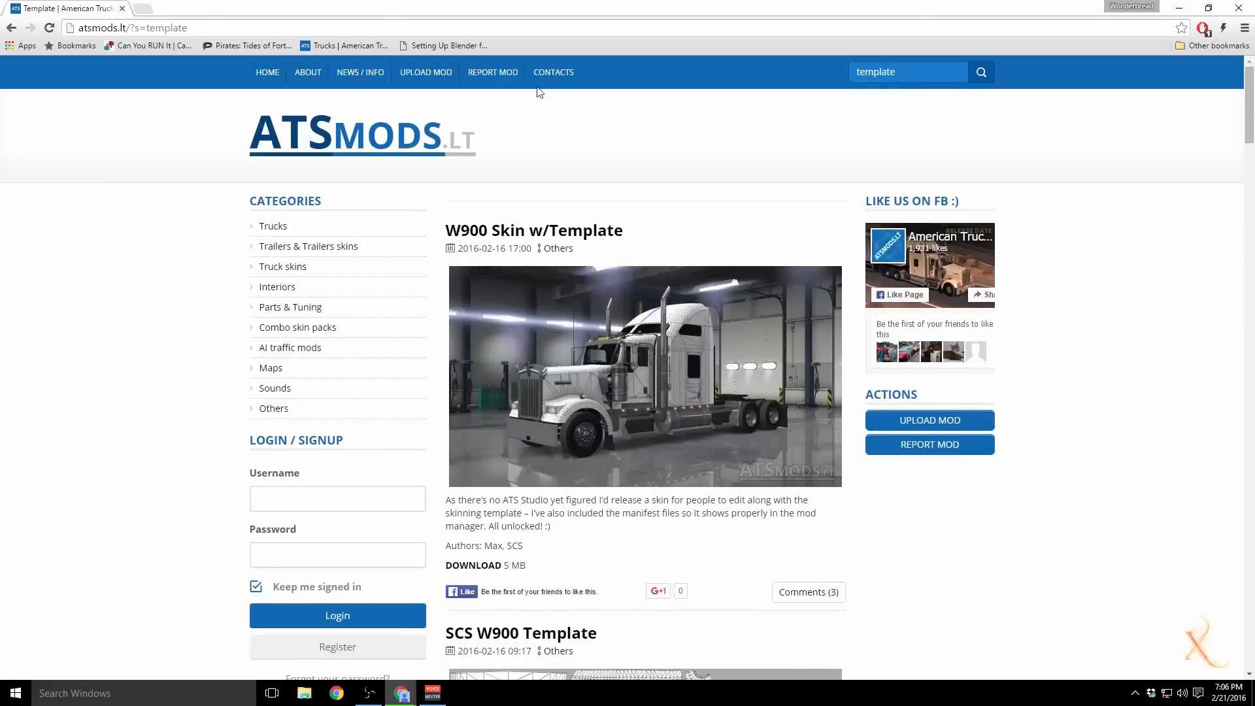
Step: Open the download page of the Peterbilt 579 Templates, and close it to return to the search results
{"action": "scroll", "coordinate": [637, 209], "scroll_direction": "down", "scroll_amount": 5}
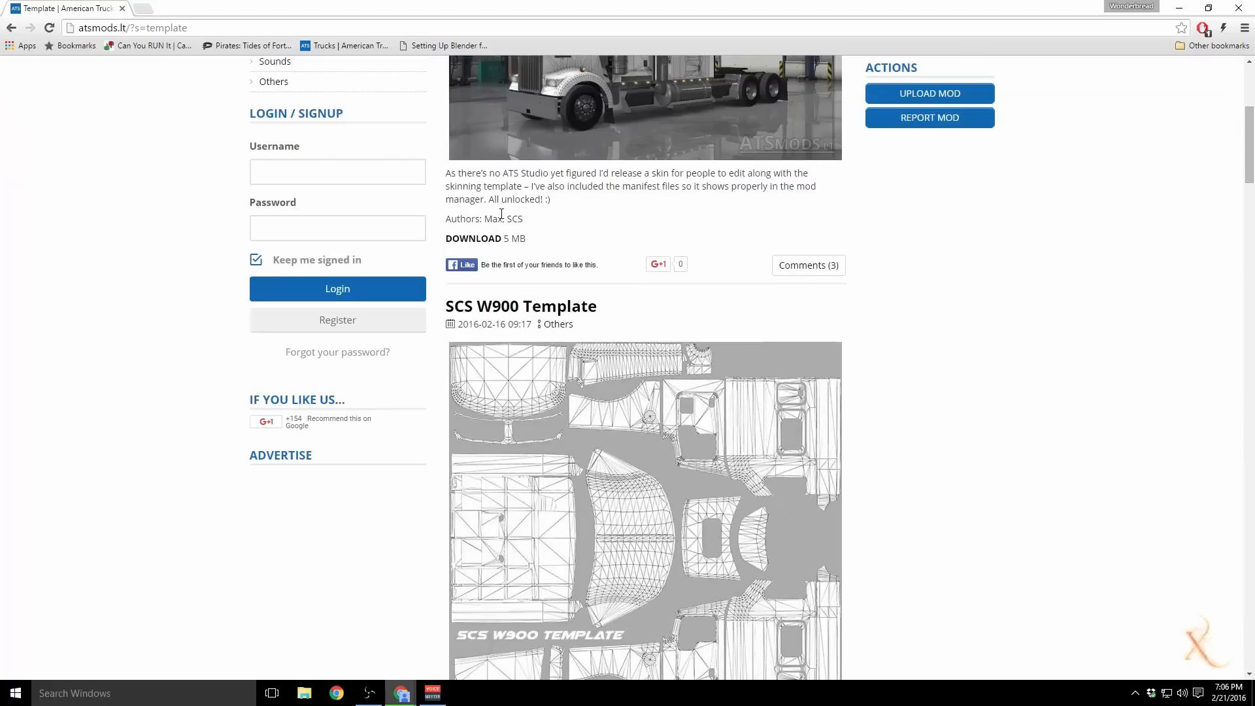
{"action": "scroll", "coordinate": [503, 255], "scroll_direction": "down", "scroll_amount": 15}
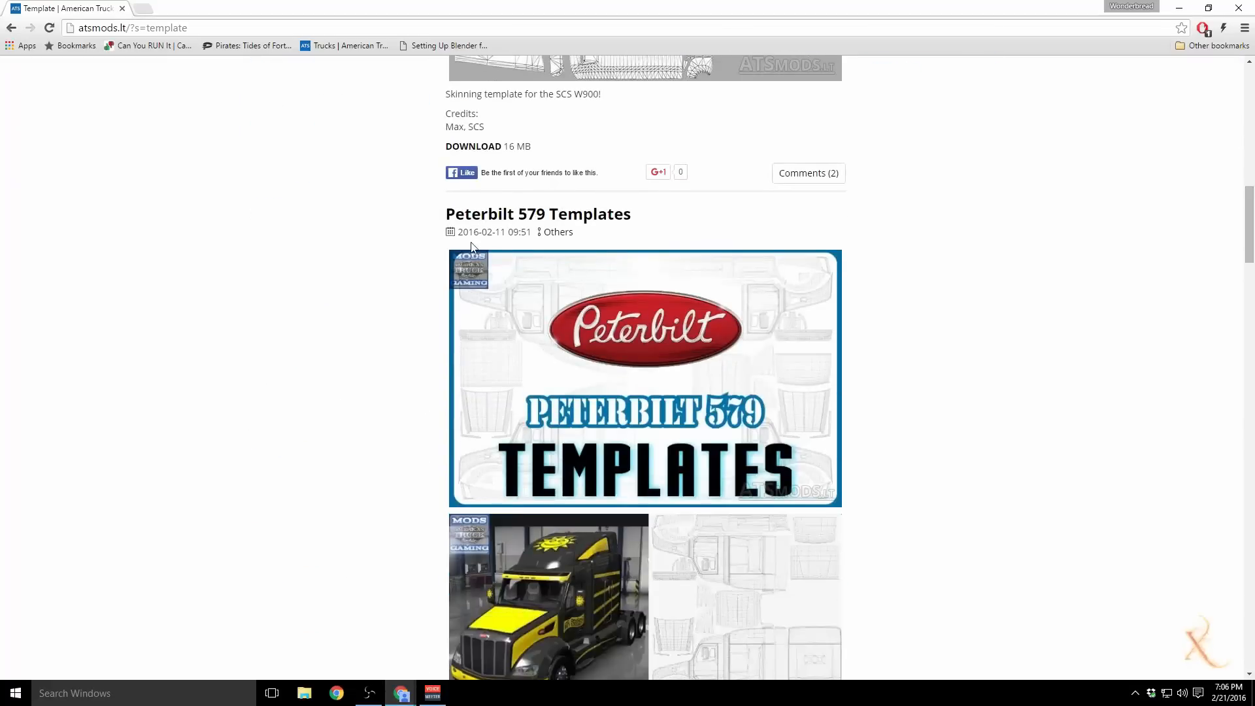
{"action": "scroll", "coordinate": [510, 272], "scroll_direction": "down", "scroll_amount": 2}
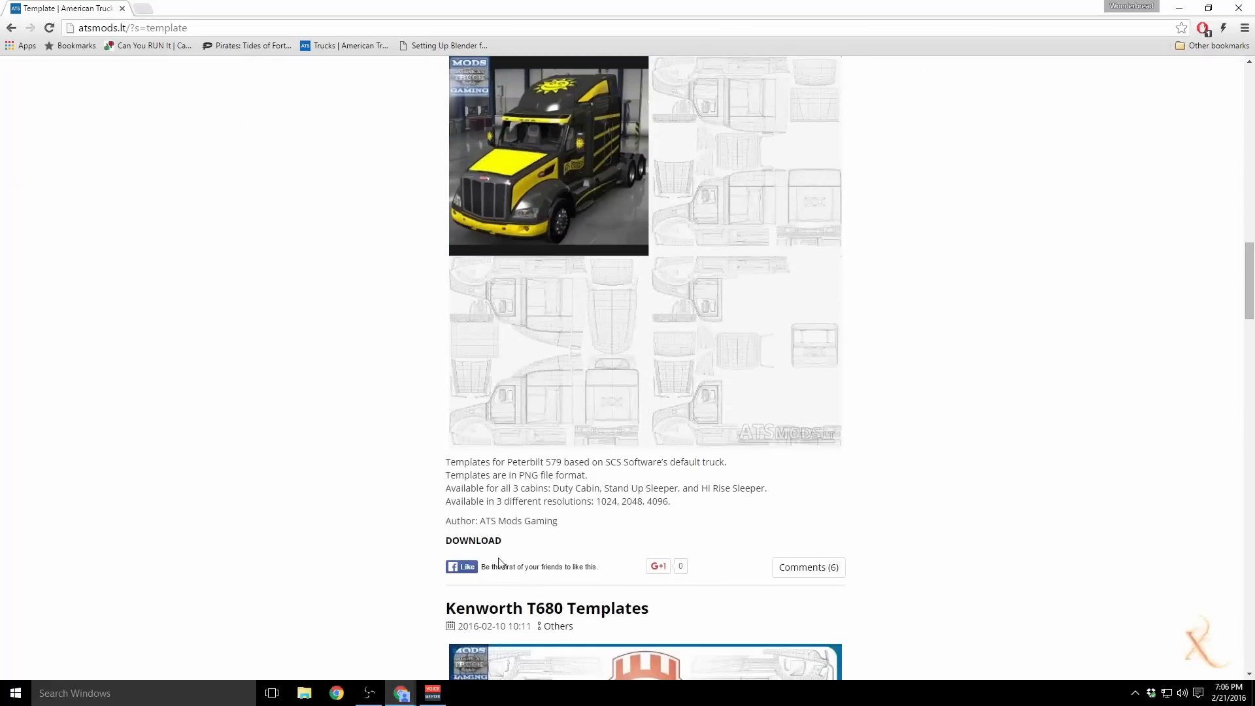
{"action": "left_click", "coordinate": [491, 540]}
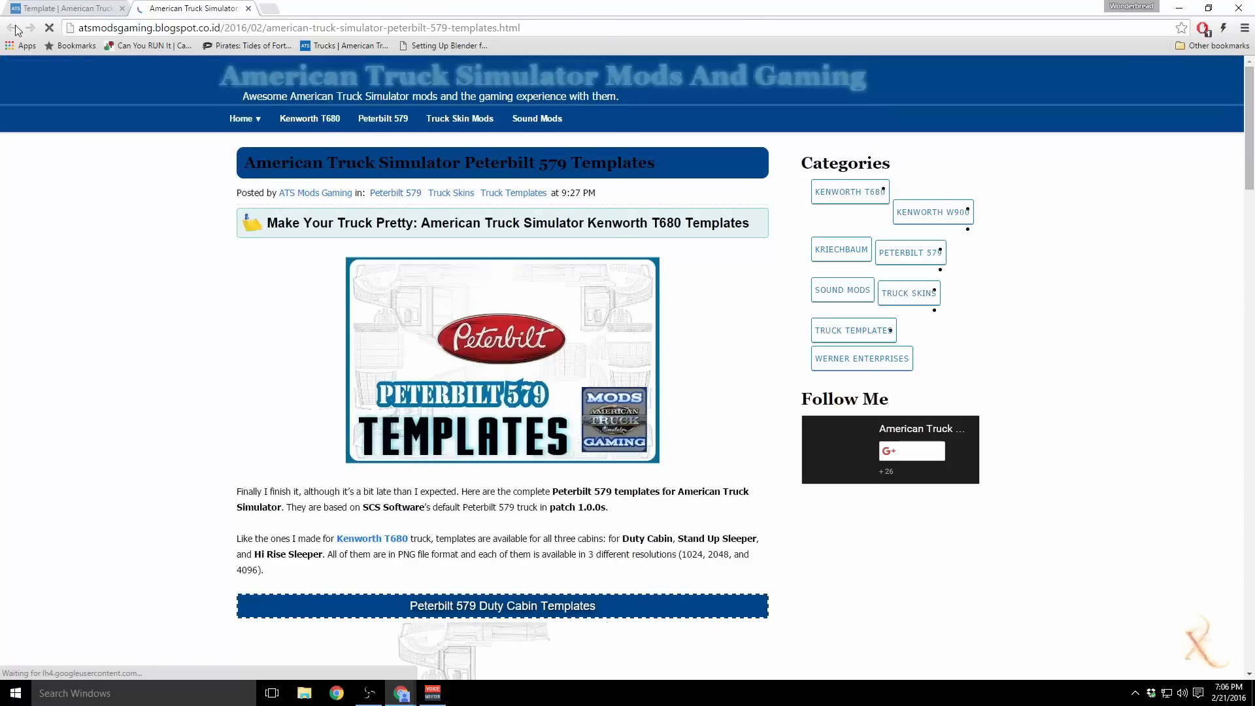
{"action": "left_click", "coordinate": [249, 8]}
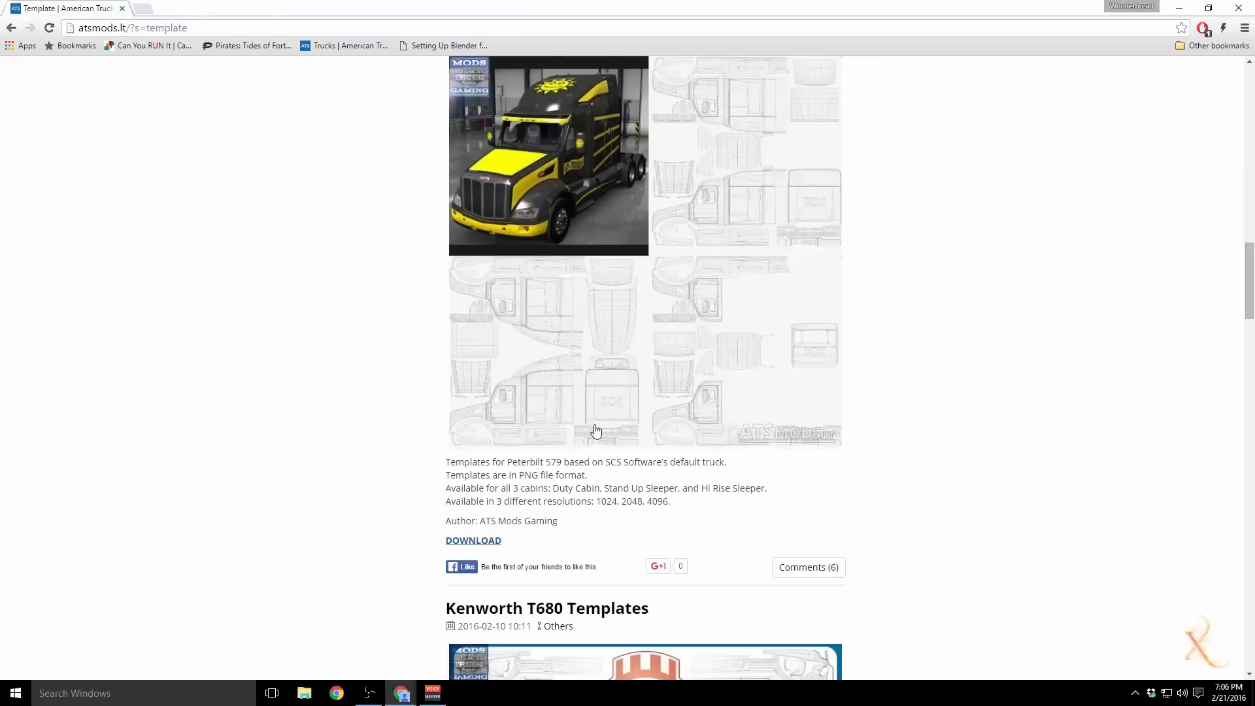
Step: Open the ShareMods download page for SCS_W900_Template.zip, and close it again
{"action": "scroll", "coordinate": [596, 430], "scroll_direction": "up", "scroll_amount": 10}
{"action": "left_click", "coordinate": [485, 346]}
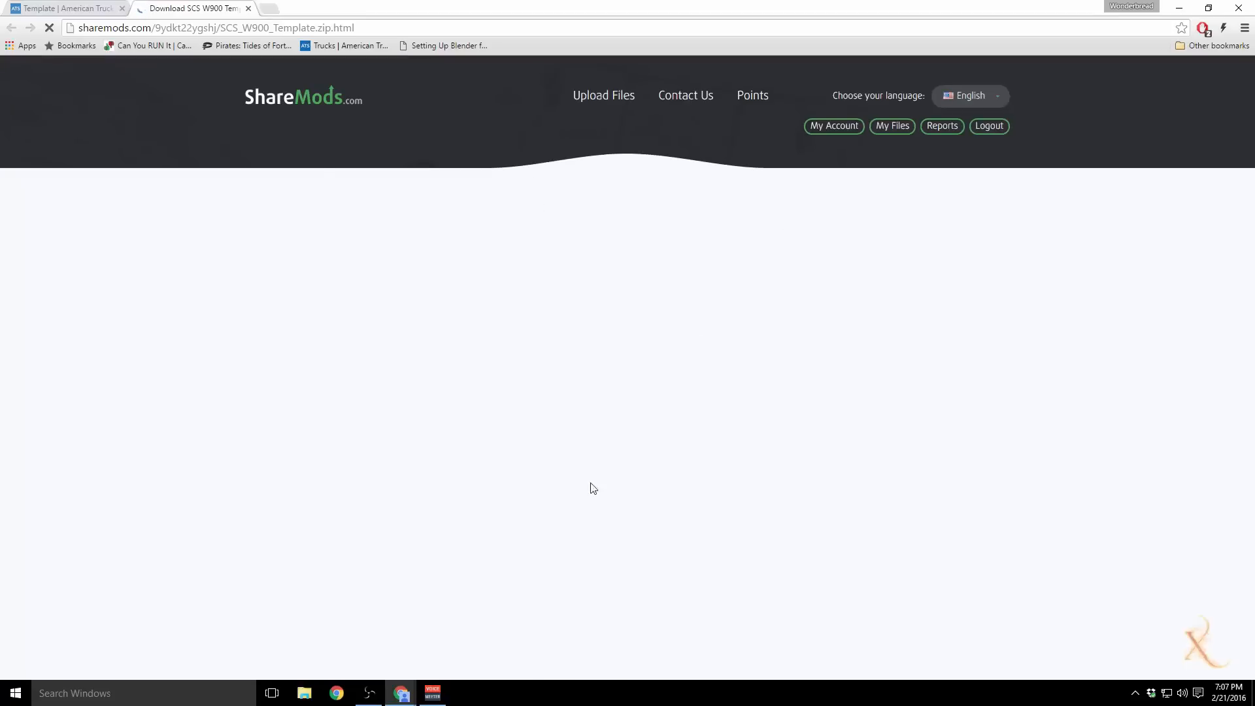
{"action": "left_click", "coordinate": [248, 9]}
Step: Close the template search page, bring the ETS2 Studio download window onto the main display and close it
{"action": "scroll", "coordinate": [409, 334], "scroll_direction": "up", "scroll_amount": 8}
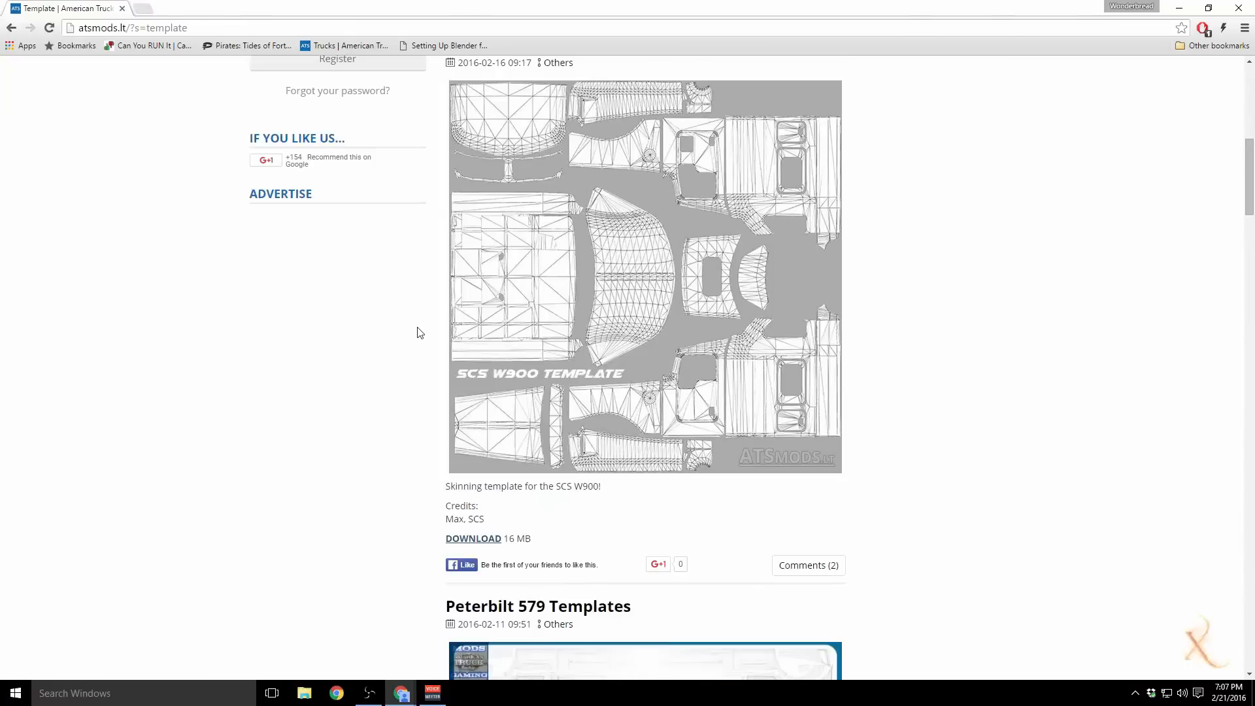
{"action": "scroll", "coordinate": [413, 330], "scroll_direction": "up", "scroll_amount": 3}
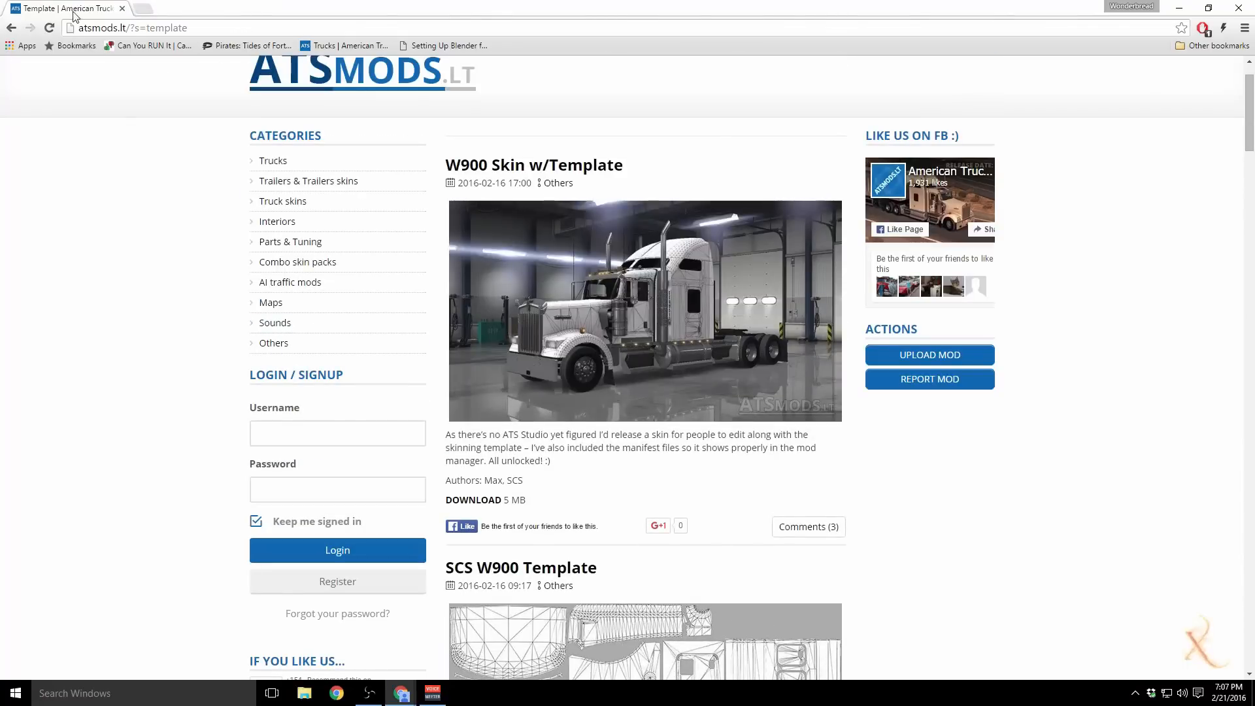
{"action": "left_click", "coordinate": [124, 6]}
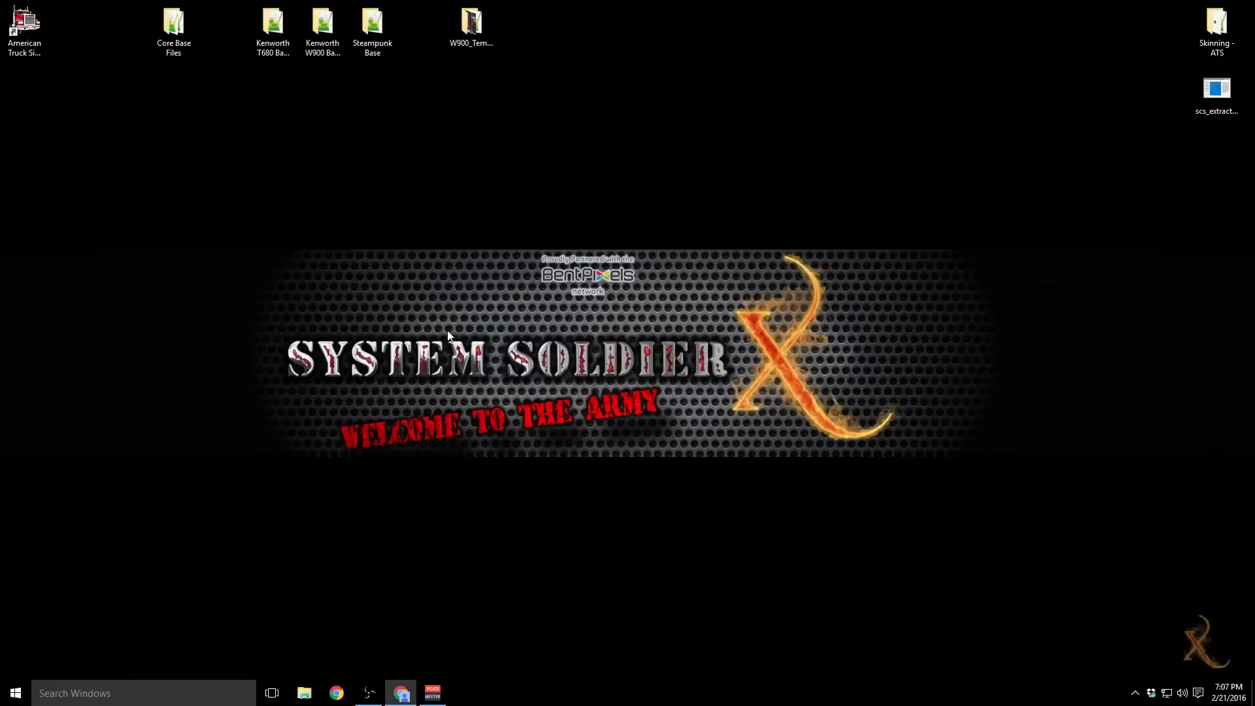
{"action": "left_click_drag", "start_coordinate": [1254, 179], "coordinate": [536, 189]}
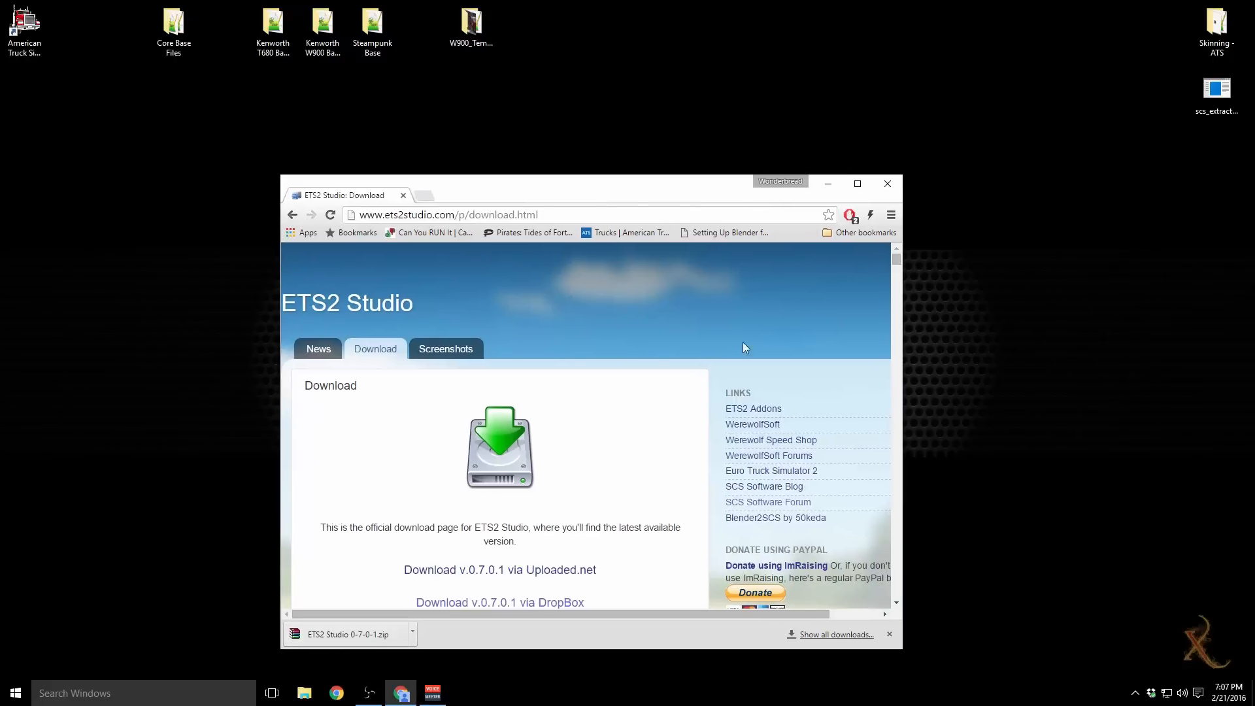
{"action": "left_click", "coordinate": [893, 184]}
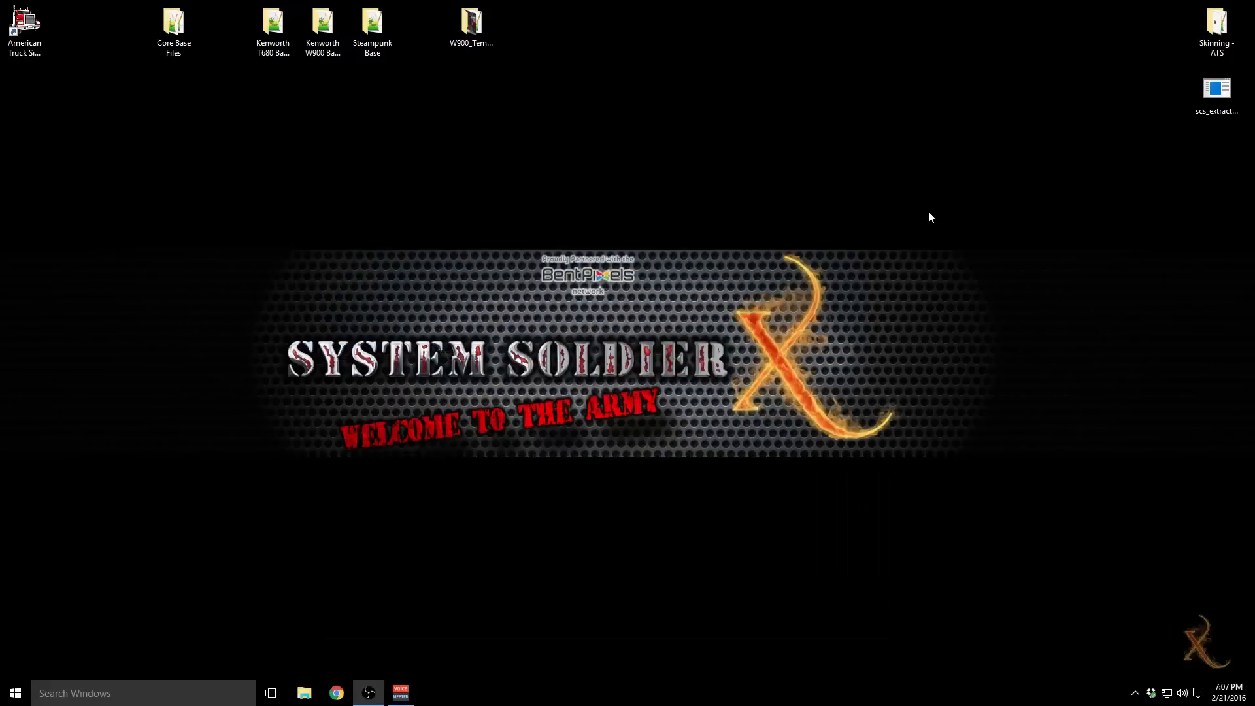
Step: Check the Downloads folder for the ETS2 Studio and scs_extractor archives, and close the folder window
{"action": "left_click", "coordinate": [304, 693]}
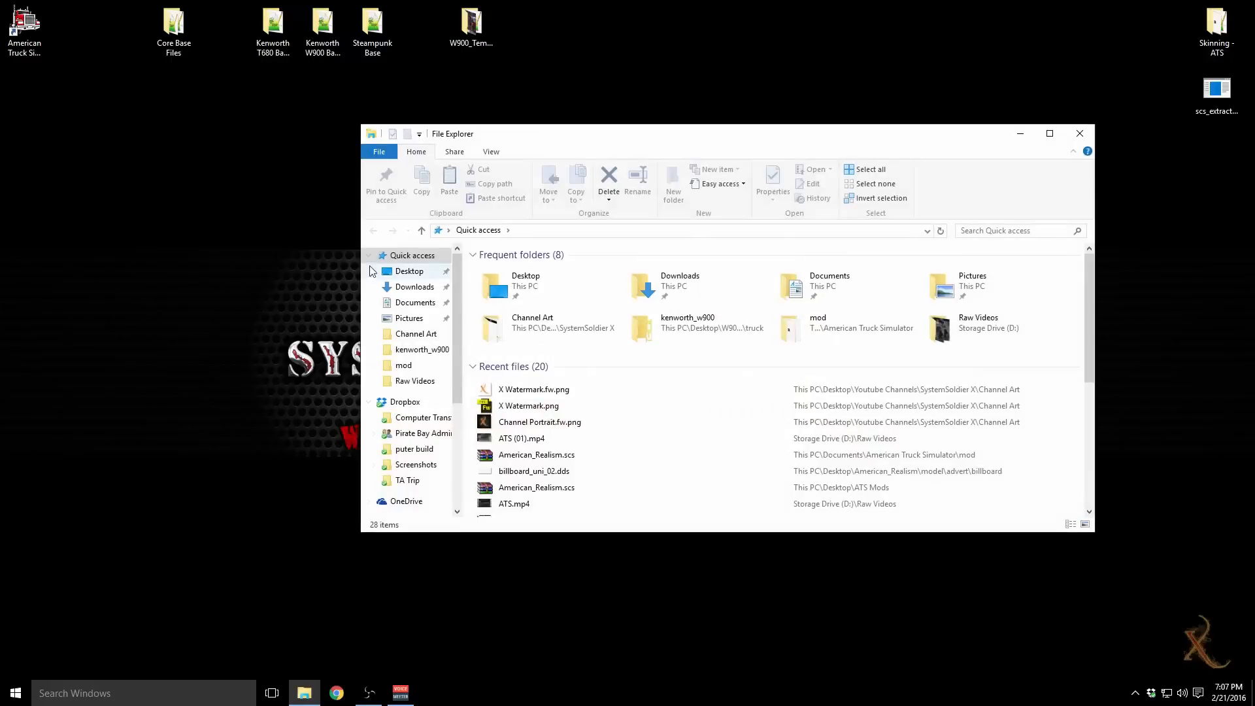
{"action": "left_click", "coordinate": [414, 289]}
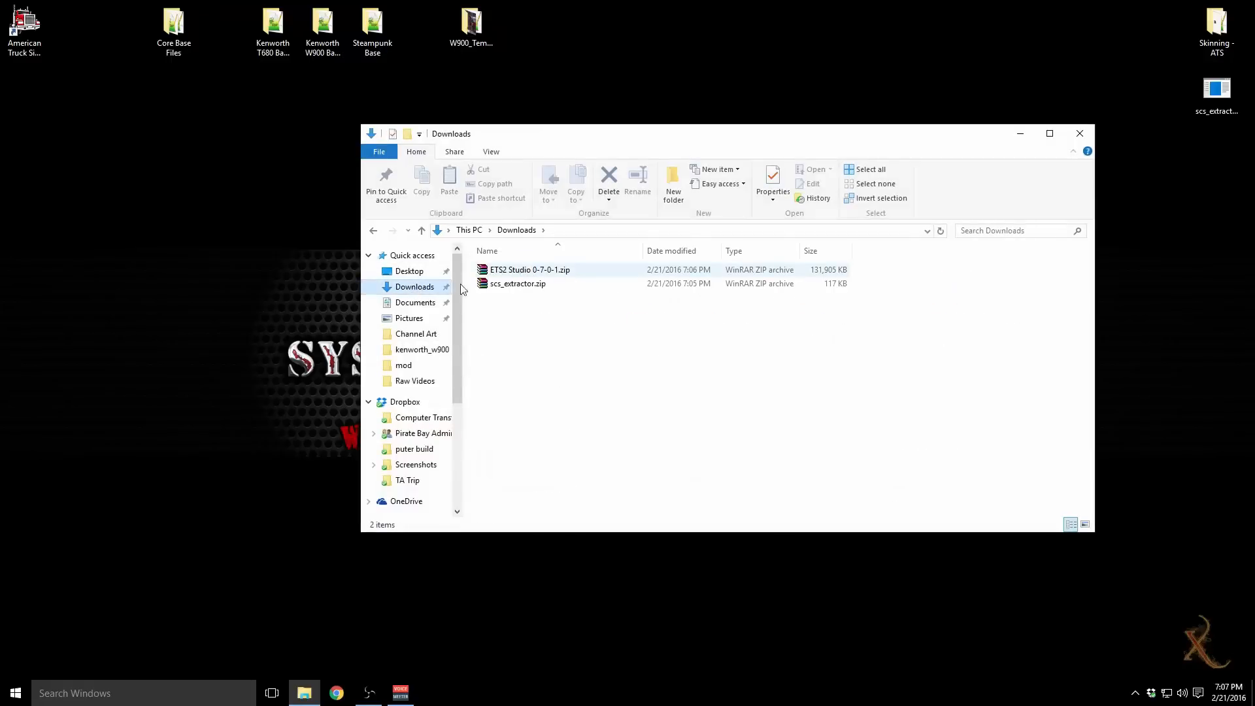
{"action": "left_click", "coordinate": [1079, 133]}
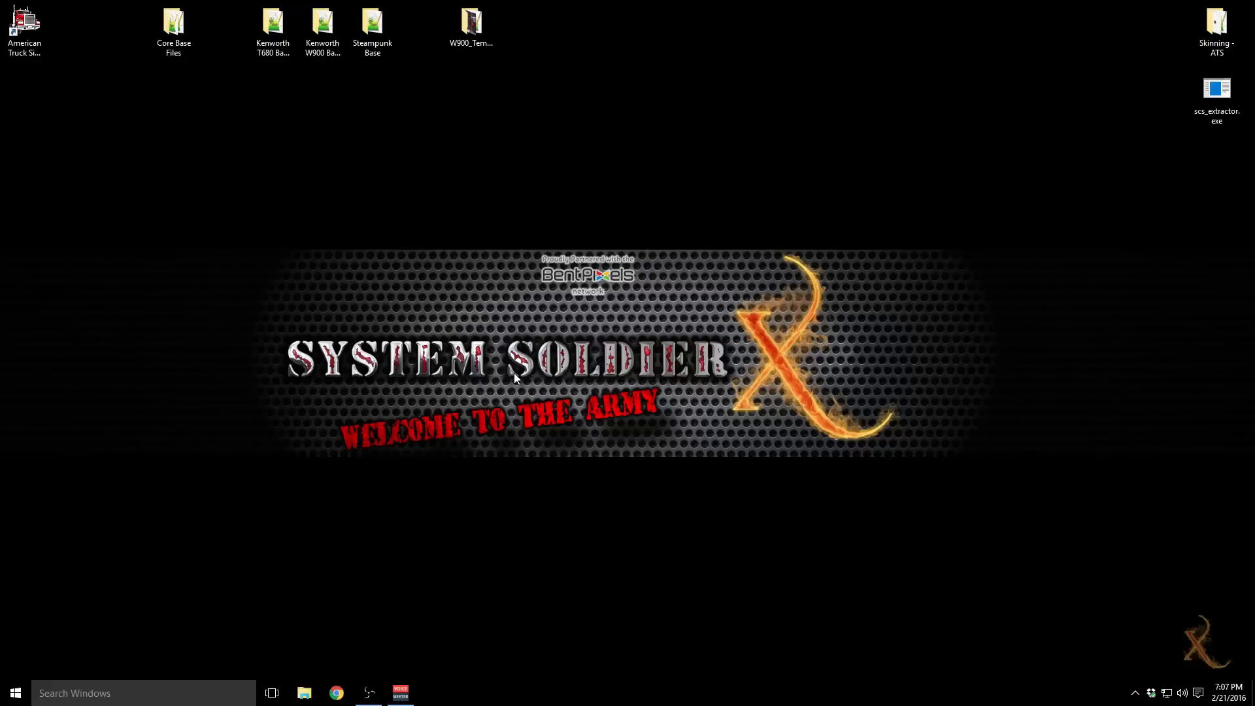
Step: Open a maximized Chrome window and search Google for "prime trucking"
{"action": "left_click", "coordinate": [335, 693]}
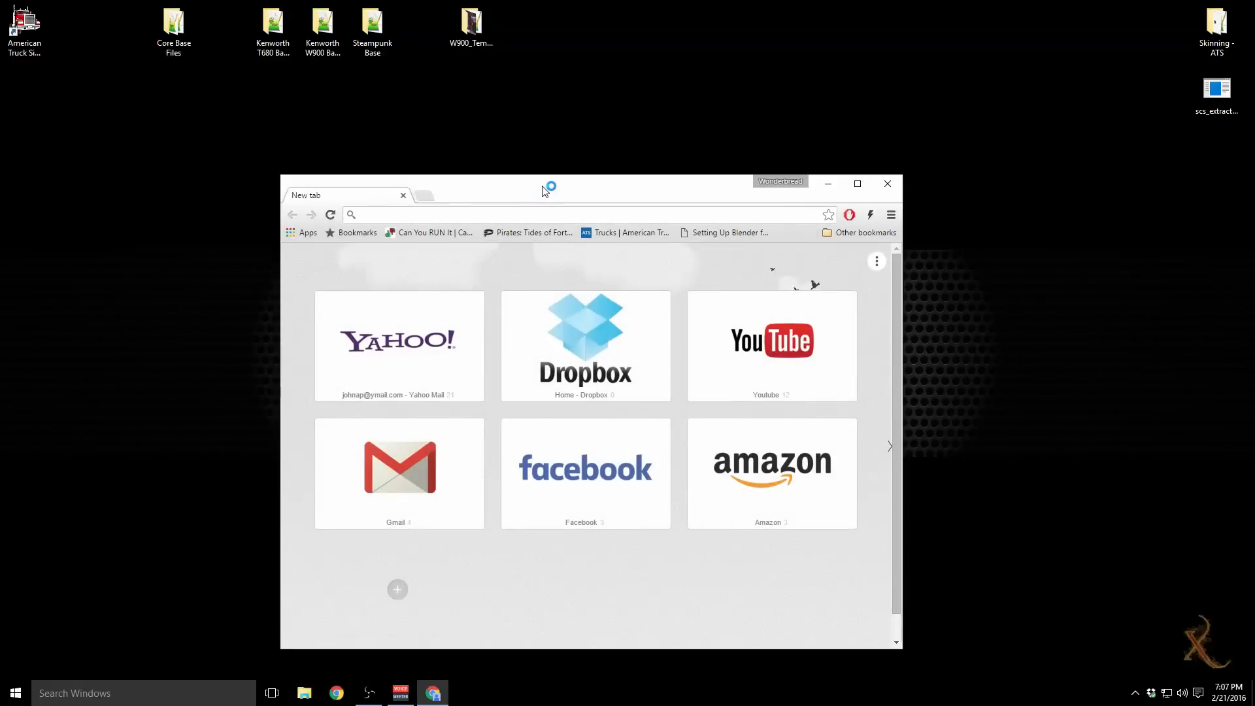
{"action": "double_click", "coordinate": [543, 187]}
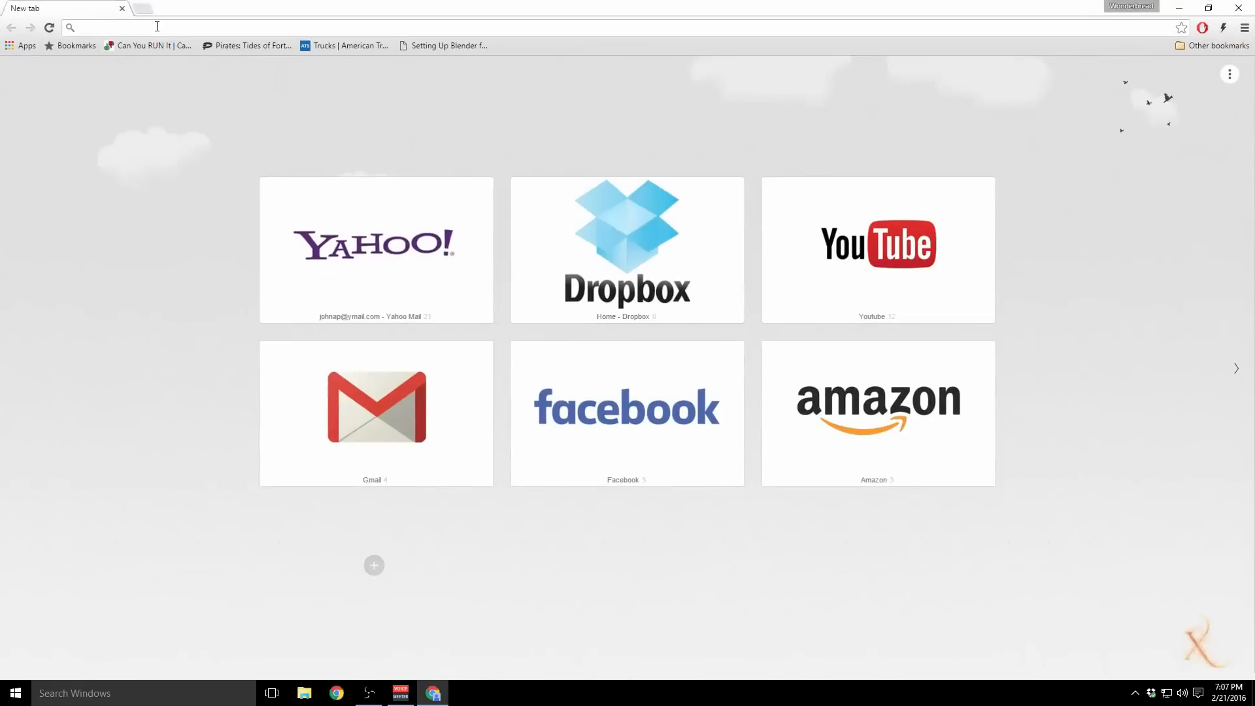
{"action": "type", "text": "prime"}
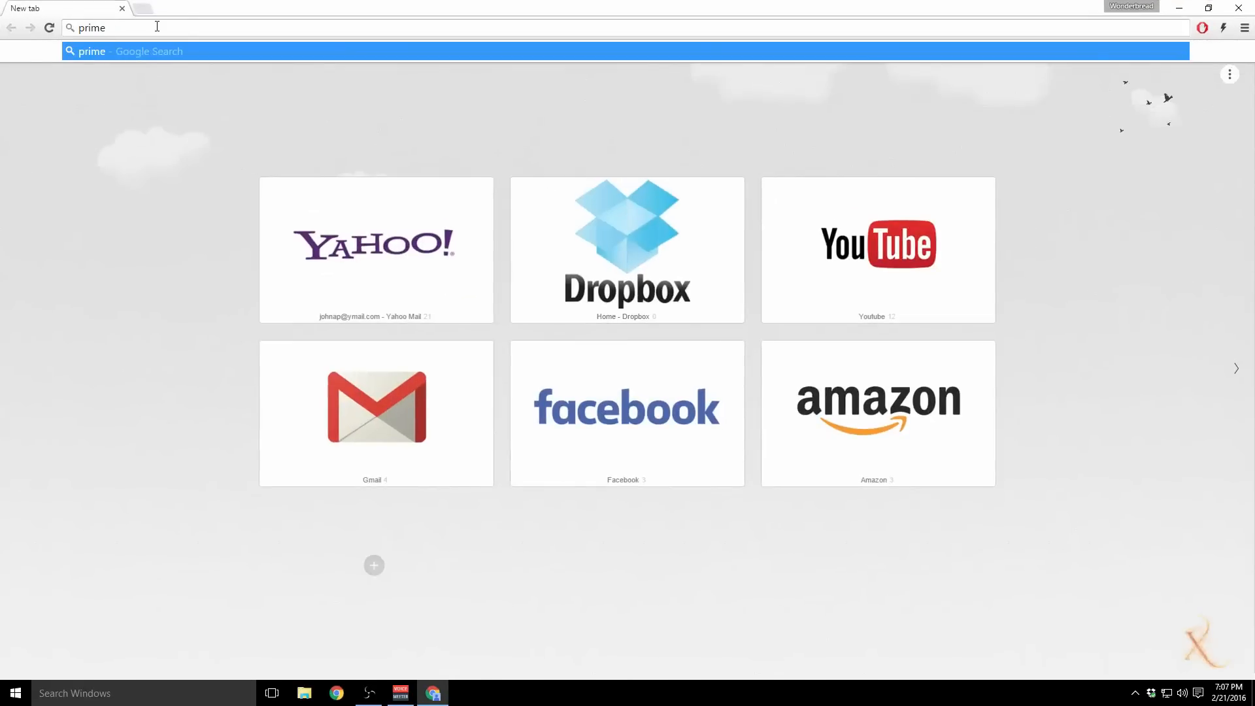
{"action": "type", "text": " trucking"}
{"action": "key", "text": "Return"}
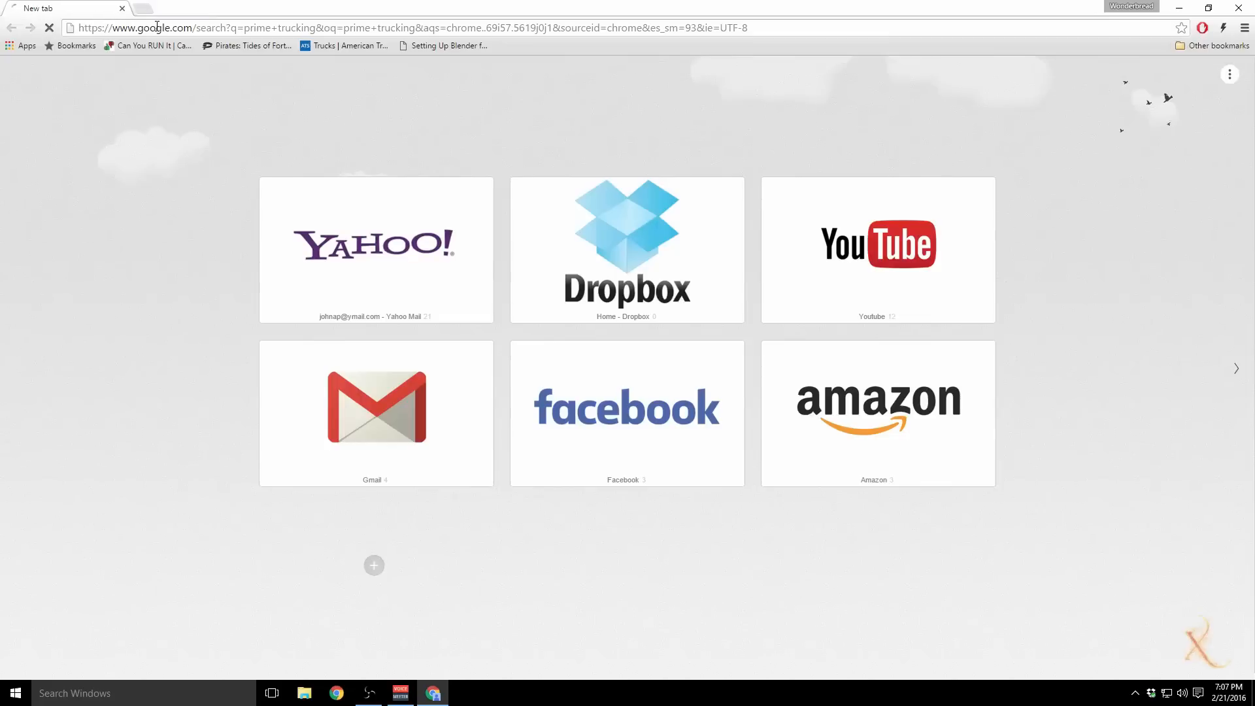
Step: Show the image results for prime trucking and look through the truck pictures for paint-scheme references
{"action": "left_click", "coordinate": [180, 119]}
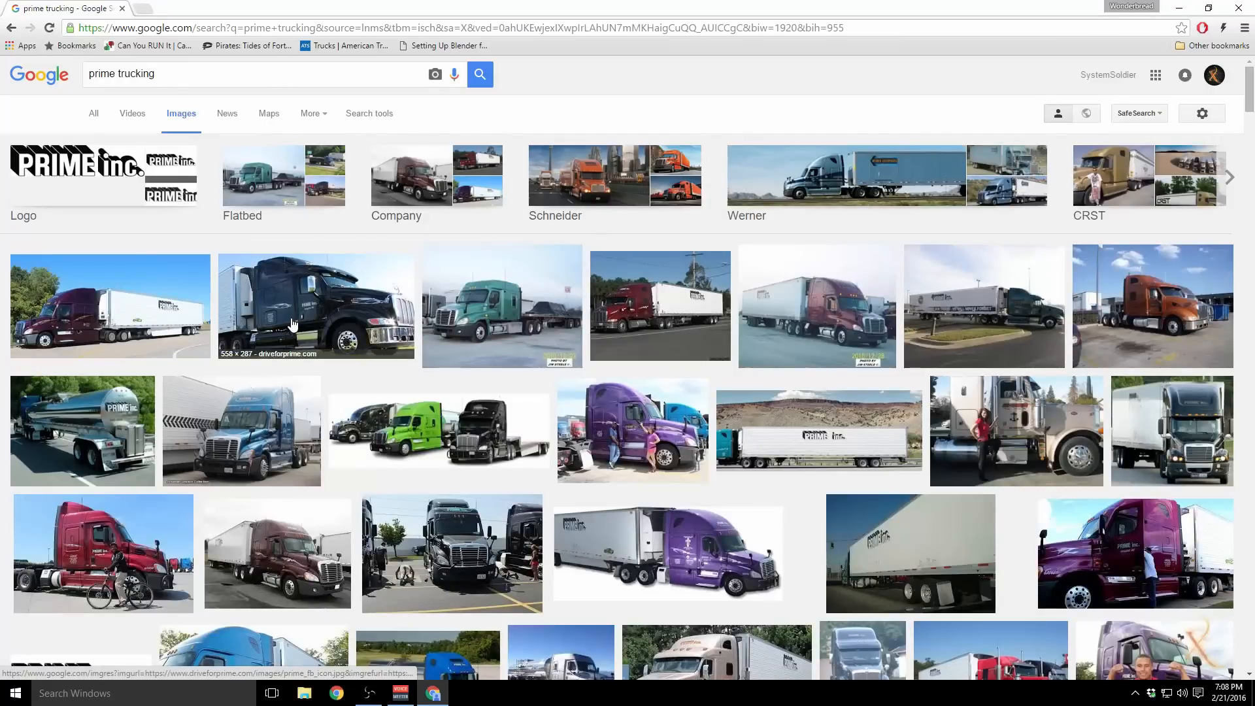
{"action": "scroll", "coordinate": [394, 339], "scroll_direction": "down", "scroll_amount": 1}
{"action": "scroll", "coordinate": [394, 339], "scroll_direction": "down", "scroll_amount": 4}
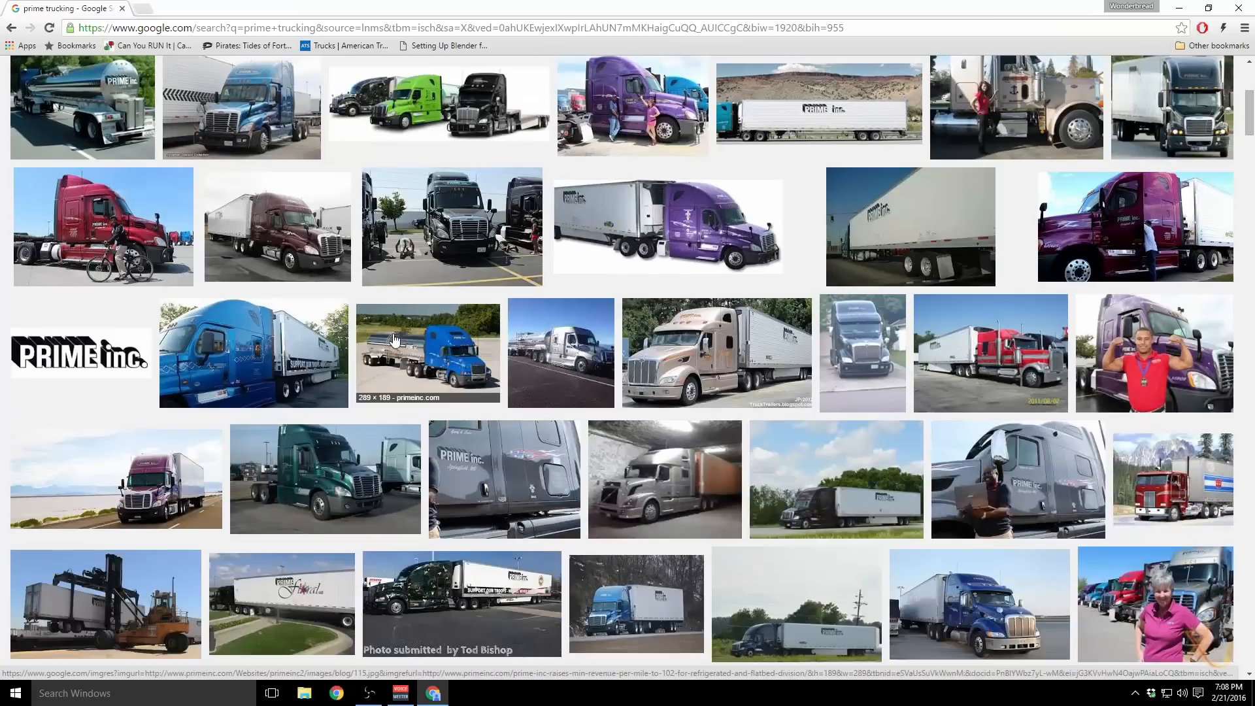
{"action": "scroll", "coordinate": [394, 339], "scroll_direction": "up", "scroll_amount": 5}
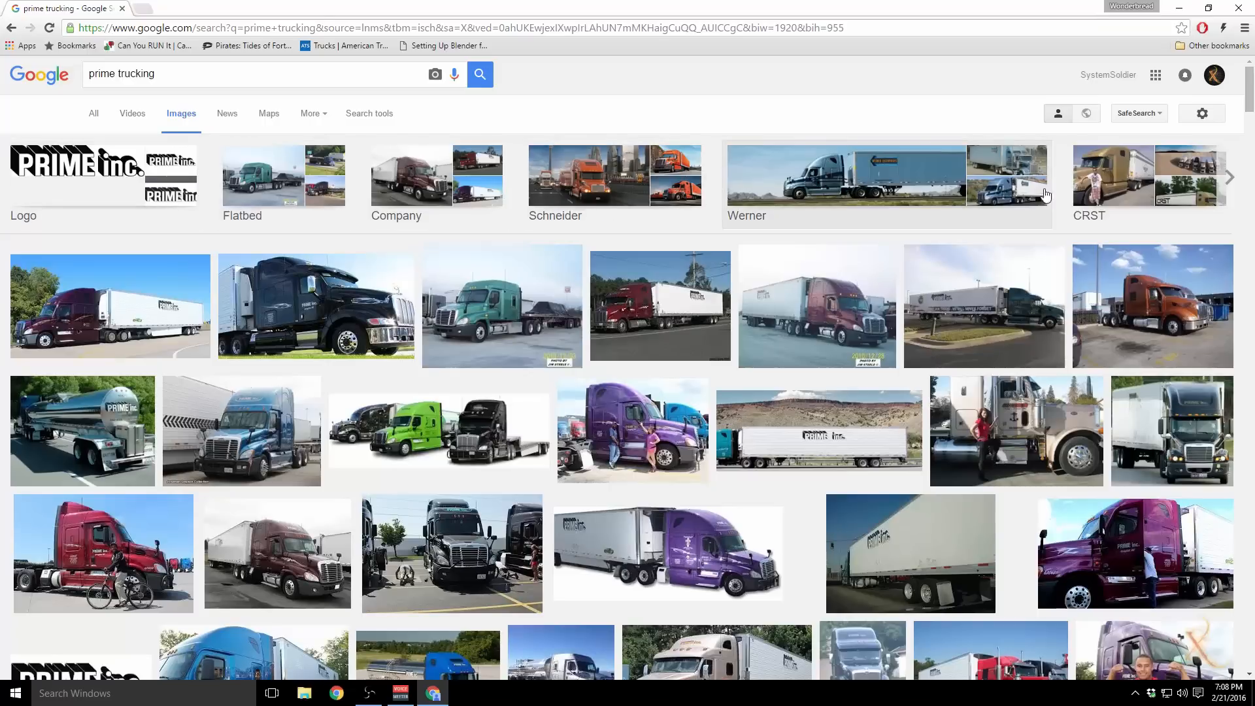
Step: Switch the image search to the related CRST suggestion, and rerun it with the query "crst truck"
{"action": "left_click", "coordinate": [1152, 190]}
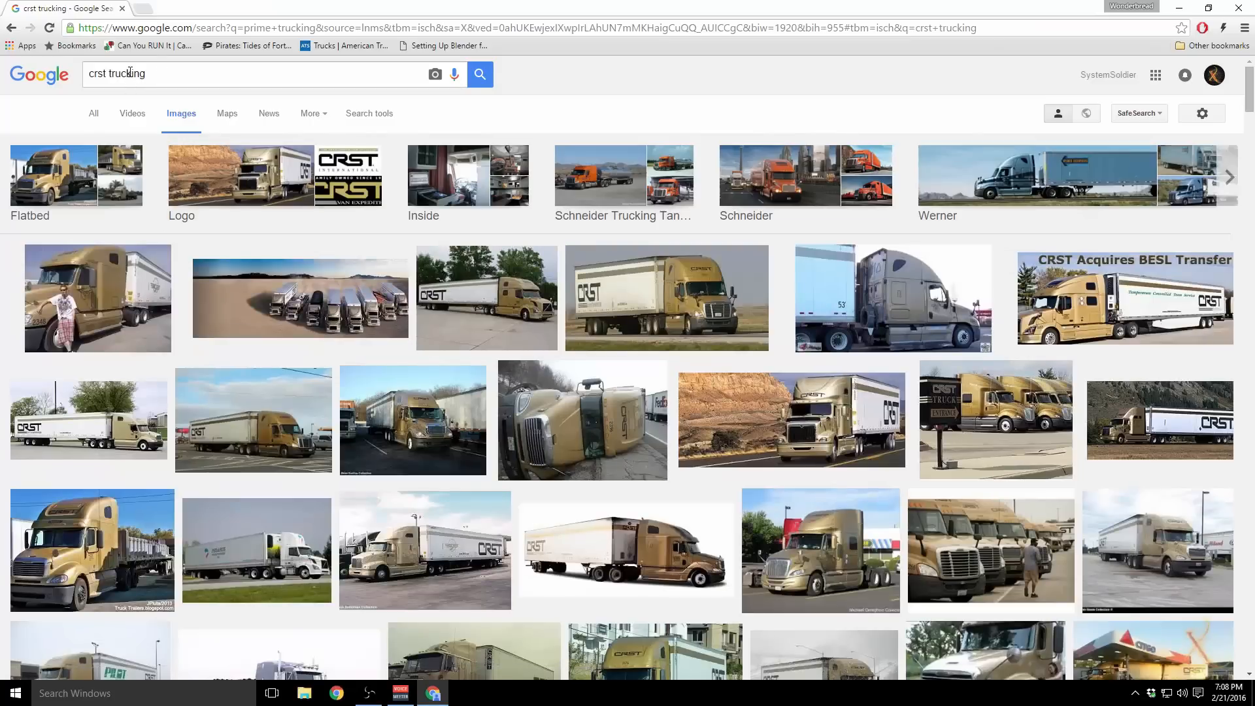
{"action": "left_click_drag", "start_coordinate": [130, 73], "coordinate": [354, 77]}
{"action": "key", "text": "BackSpace"}
{"action": "left_click", "coordinate": [479, 74]}
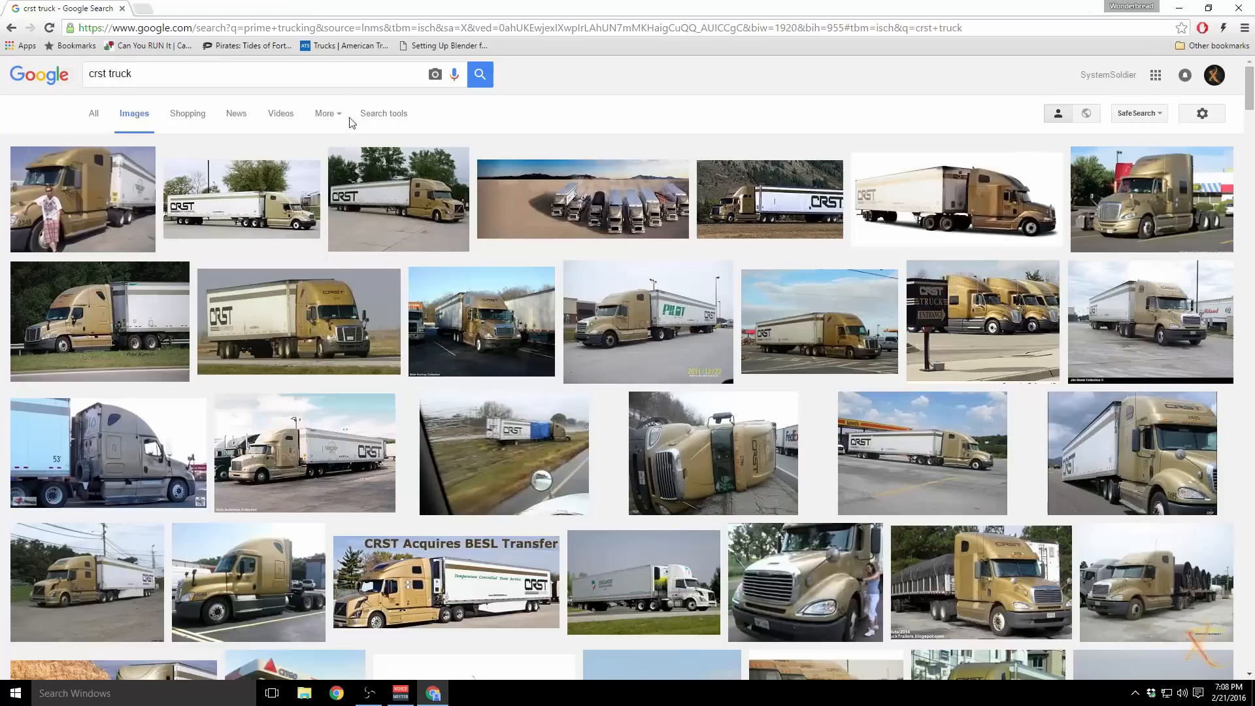
Step: Look through the image search filters, limit the CRST truck results to Large size, and open the first gold truck picture
{"action": "left_click", "coordinate": [330, 121]}
{"action": "left_click", "coordinate": [376, 113]}
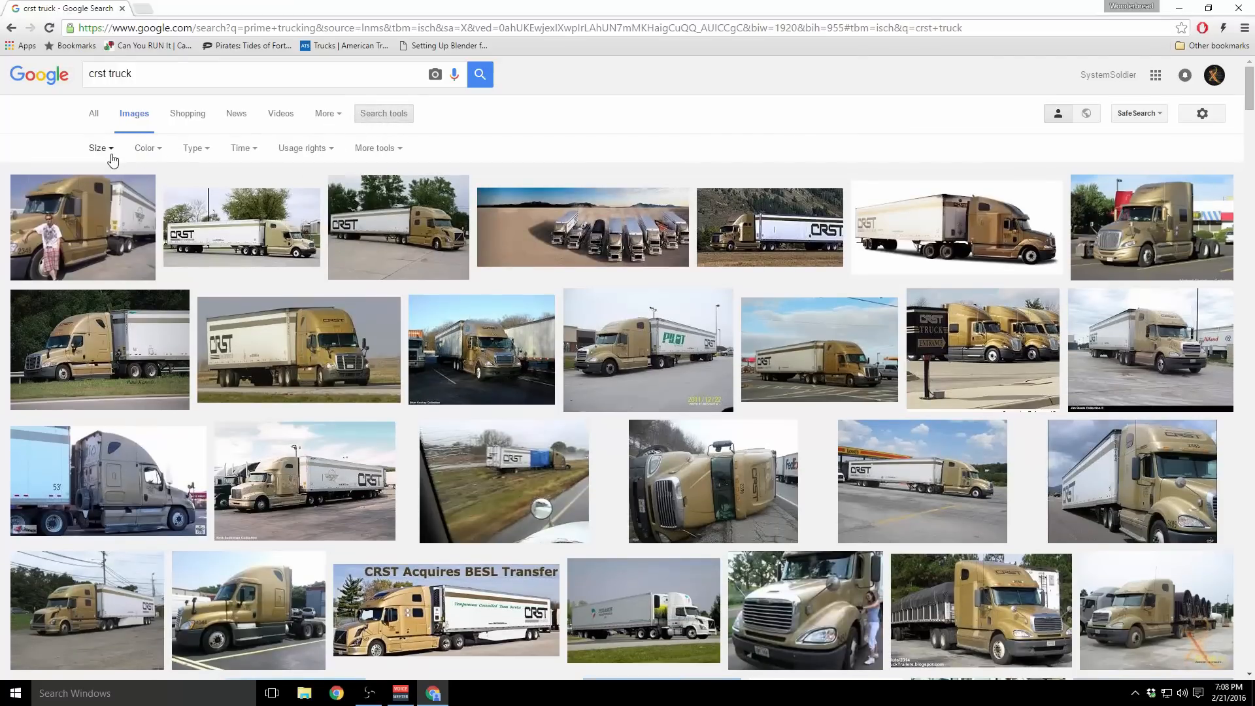
{"action": "left_click", "coordinate": [111, 154]}
{"action": "left_click", "coordinate": [377, 149]}
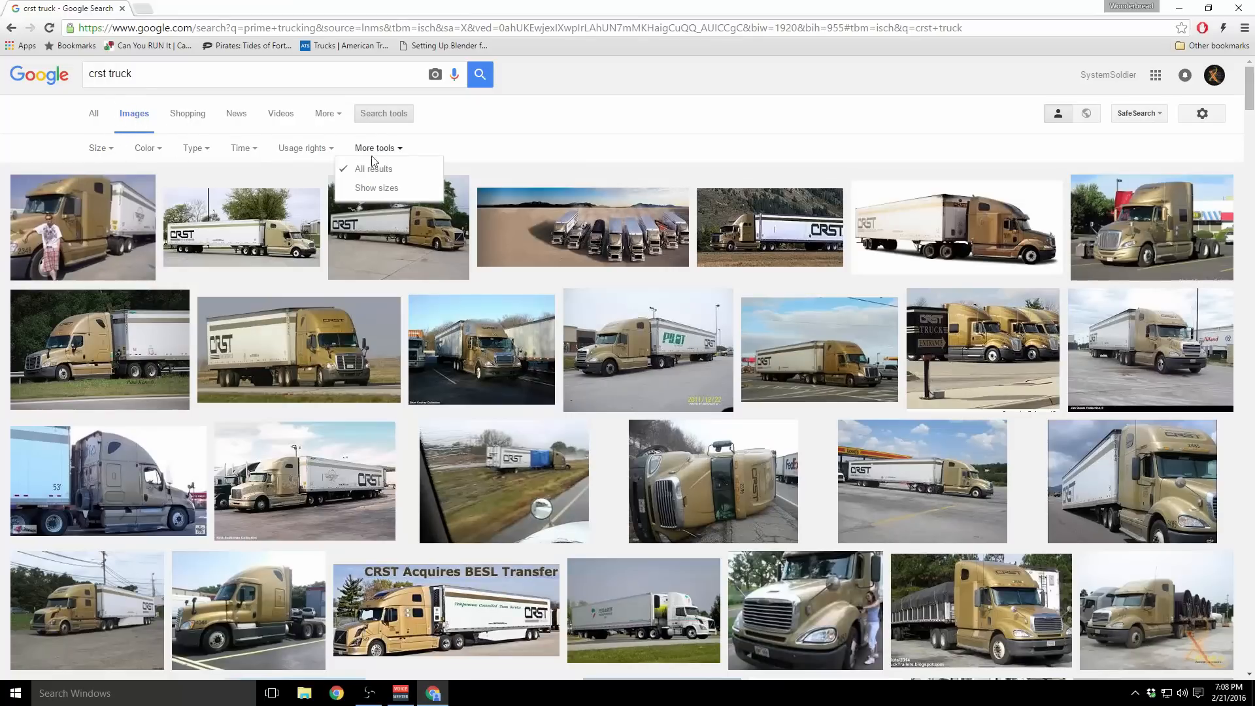
{"action": "left_click", "coordinate": [546, 141]}
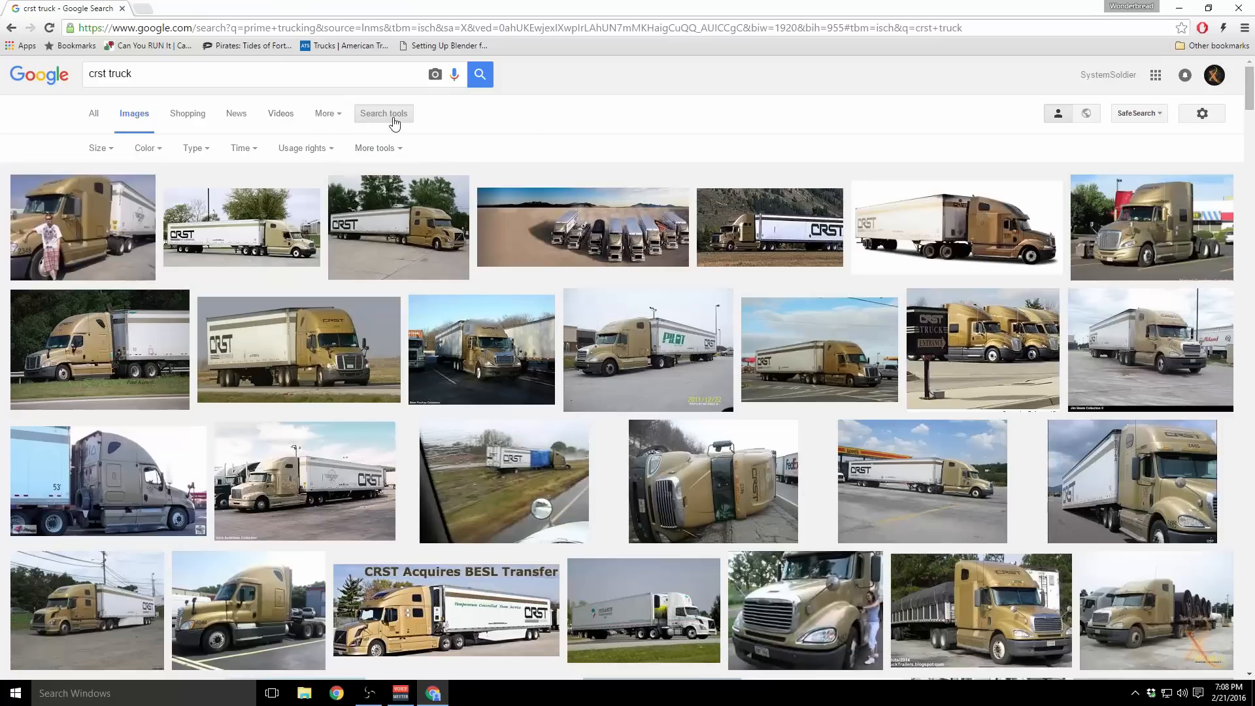
{"action": "left_click", "coordinate": [102, 149]}
{"action": "left_click", "coordinate": [118, 192]}
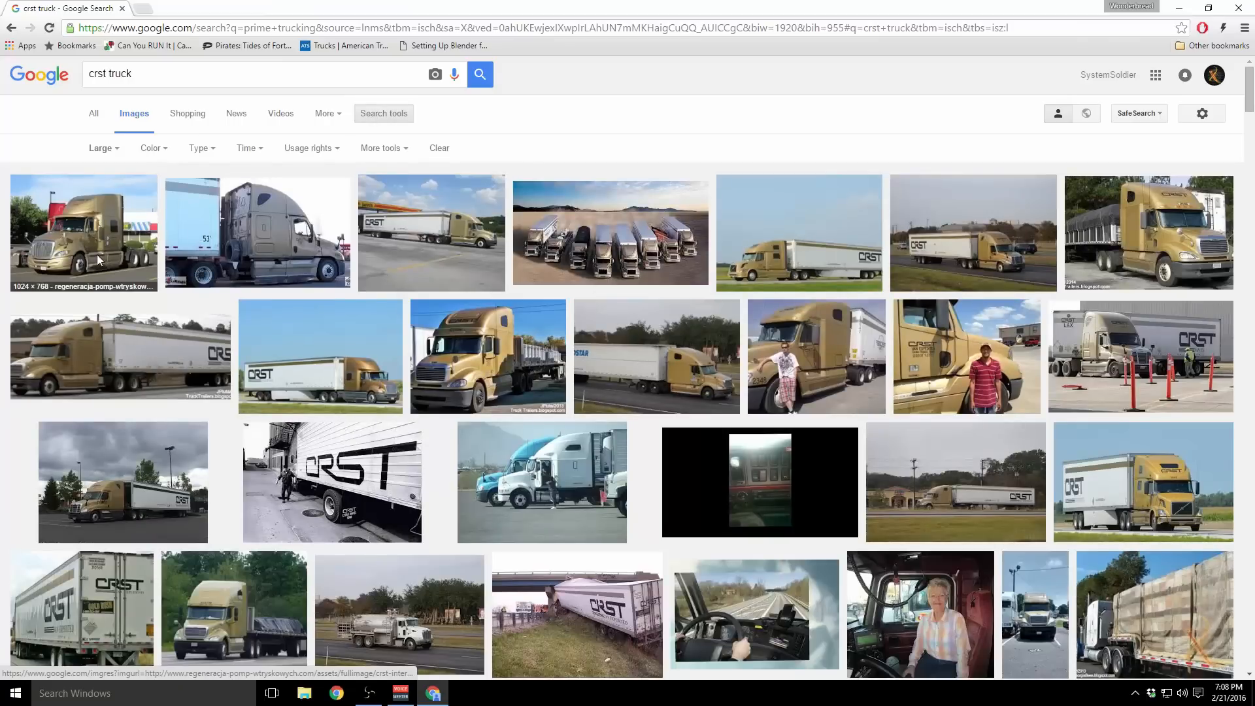
{"action": "left_click", "coordinate": [98, 260]}
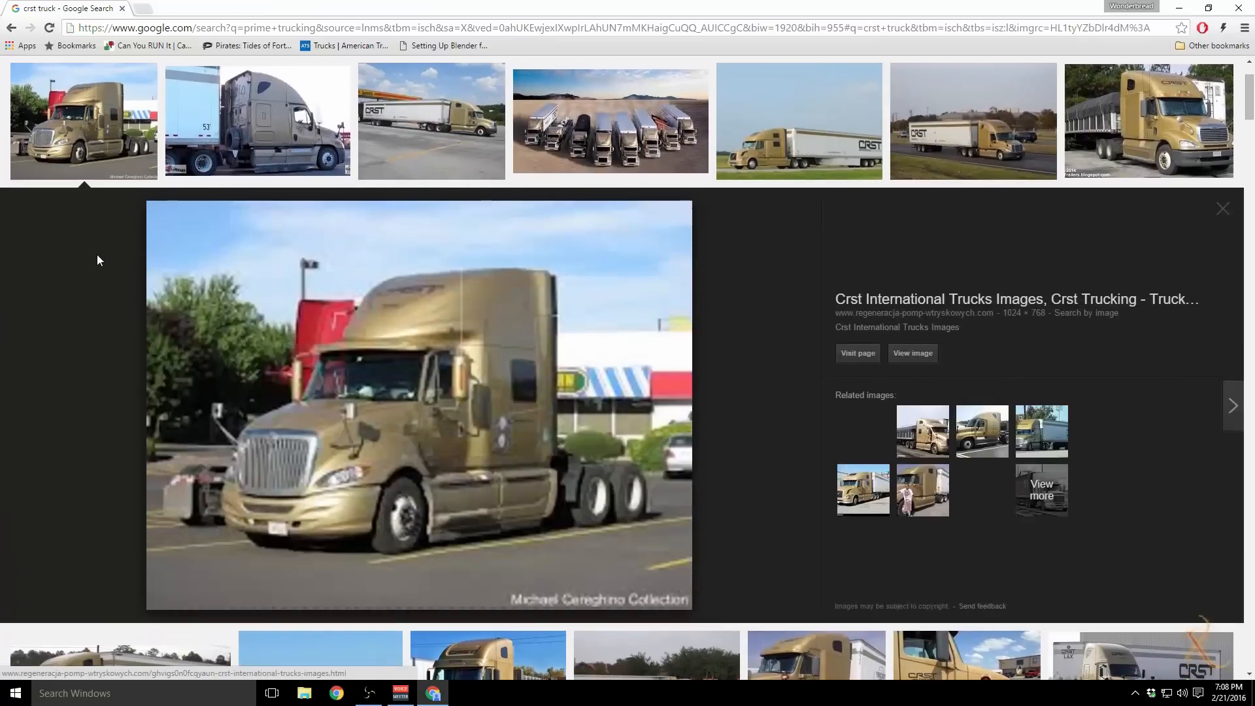
Step: Try to view the opened picture of the gold CRST truck at full size
{"action": "left_click", "coordinate": [921, 353]}
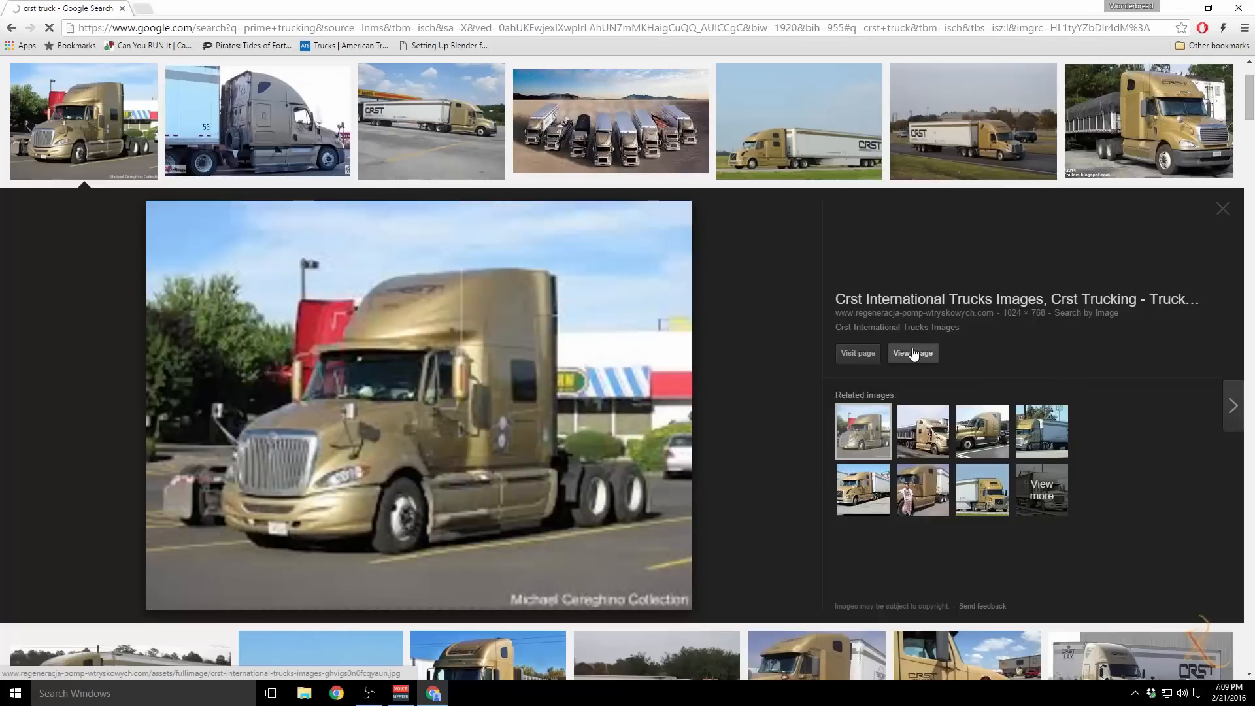
{"action": "scroll", "coordinate": [751, 410], "scroll_direction": "down", "scroll_amount": 2}
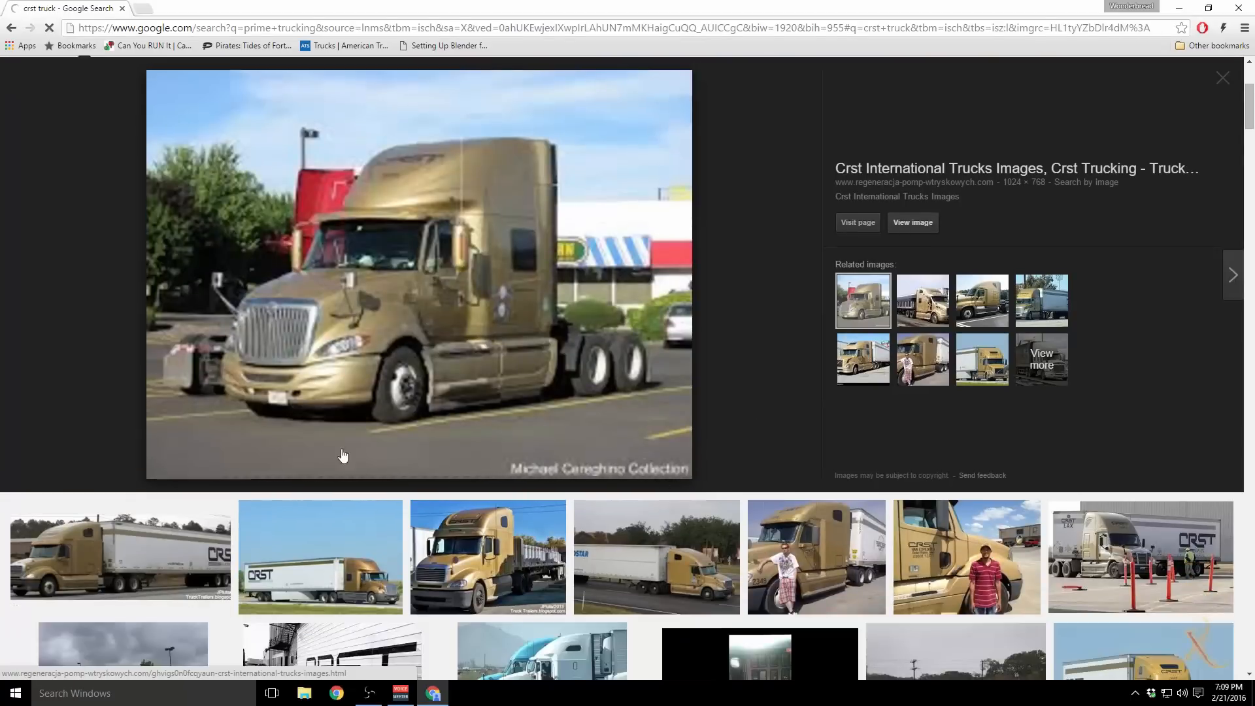
{"action": "scroll", "coordinate": [757, 417], "scroll_direction": "up", "scroll_amount": 2}
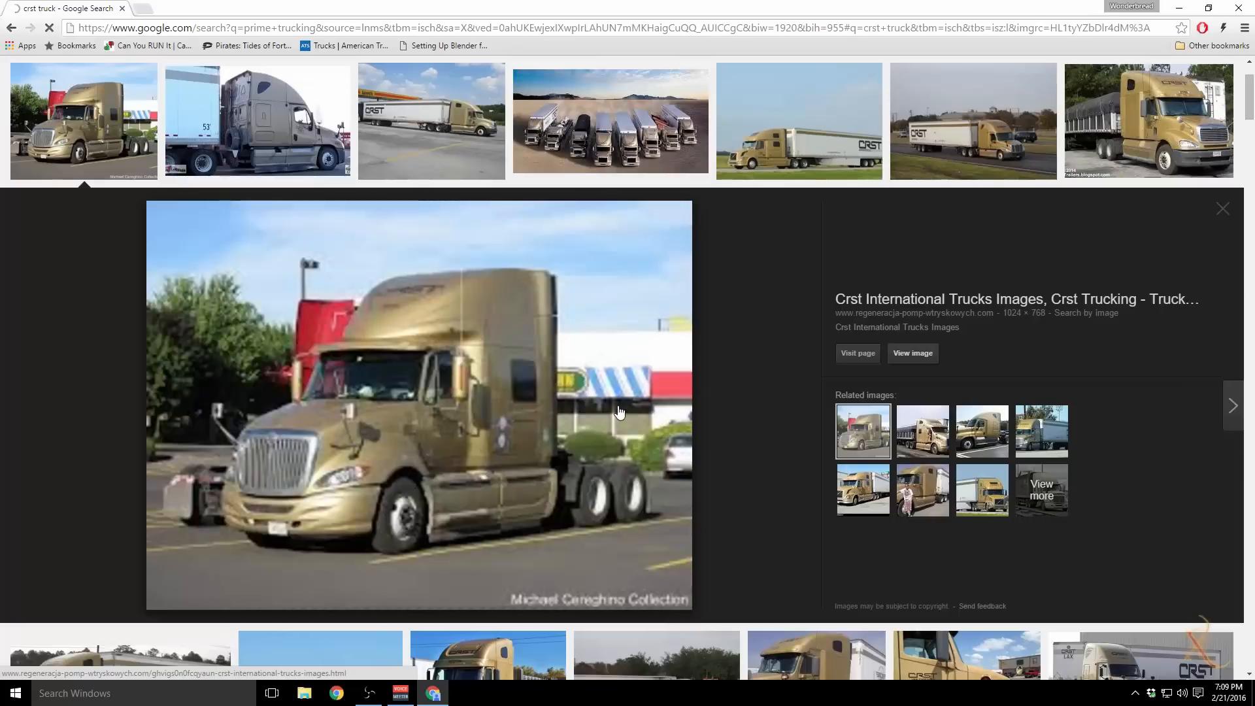
Step: Open the CRST door close-up with the man in the striped red shirt in a separate tab and examine the door lettering
{"action": "scroll", "coordinate": [624, 418], "scroll_direction": "down", "scroll_amount": 2}
{"action": "scroll", "coordinate": [636, 432], "scroll_direction": "down", "scroll_amount": 1}
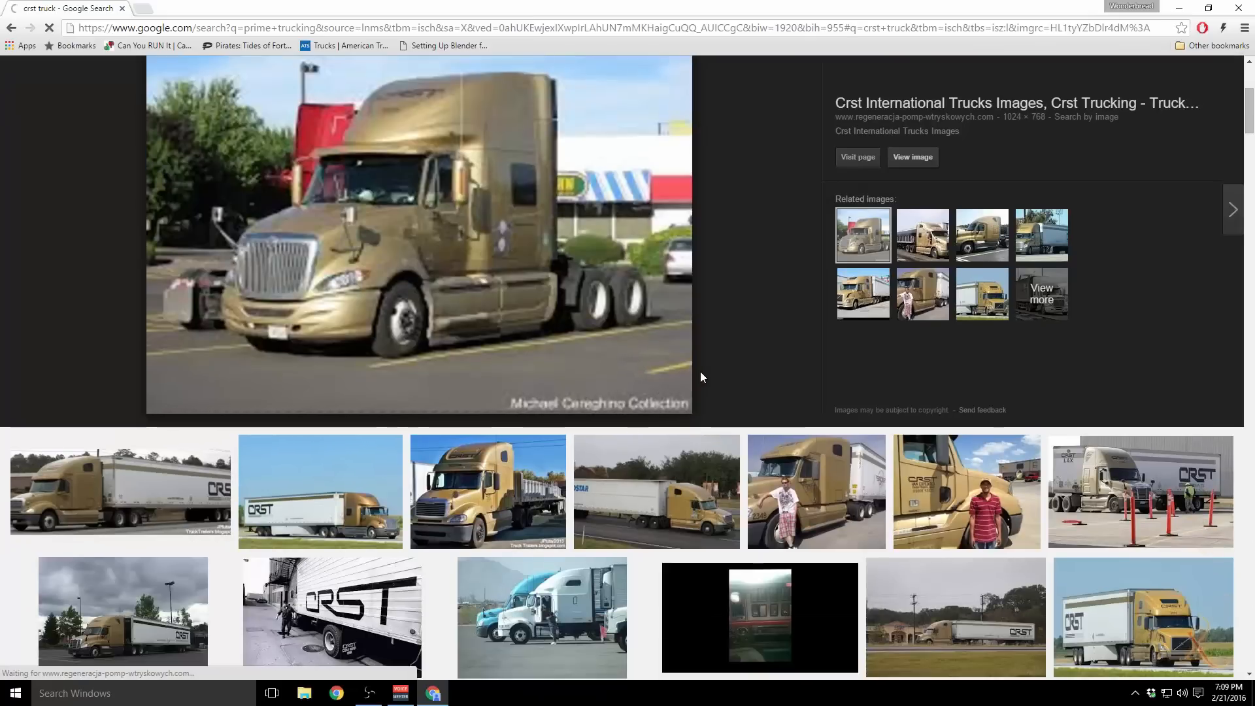
{"action": "right_click", "coordinate": [952, 500]}
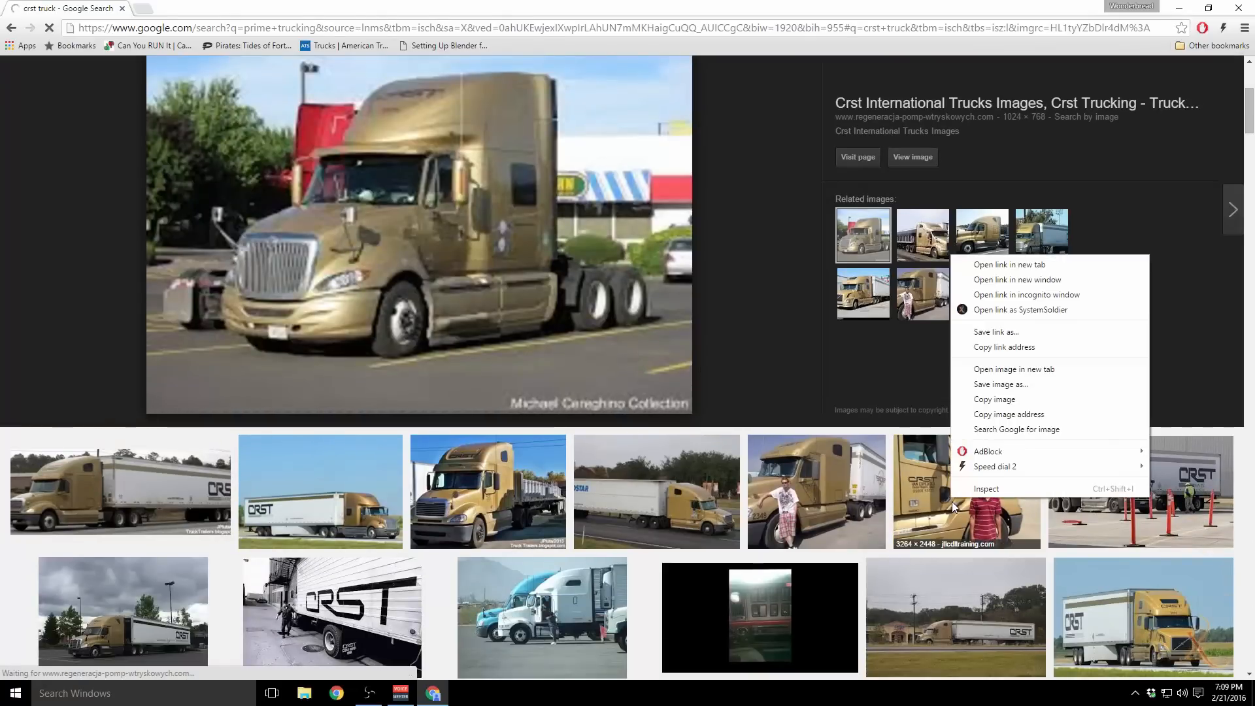
{"action": "left_click", "coordinate": [1024, 267]}
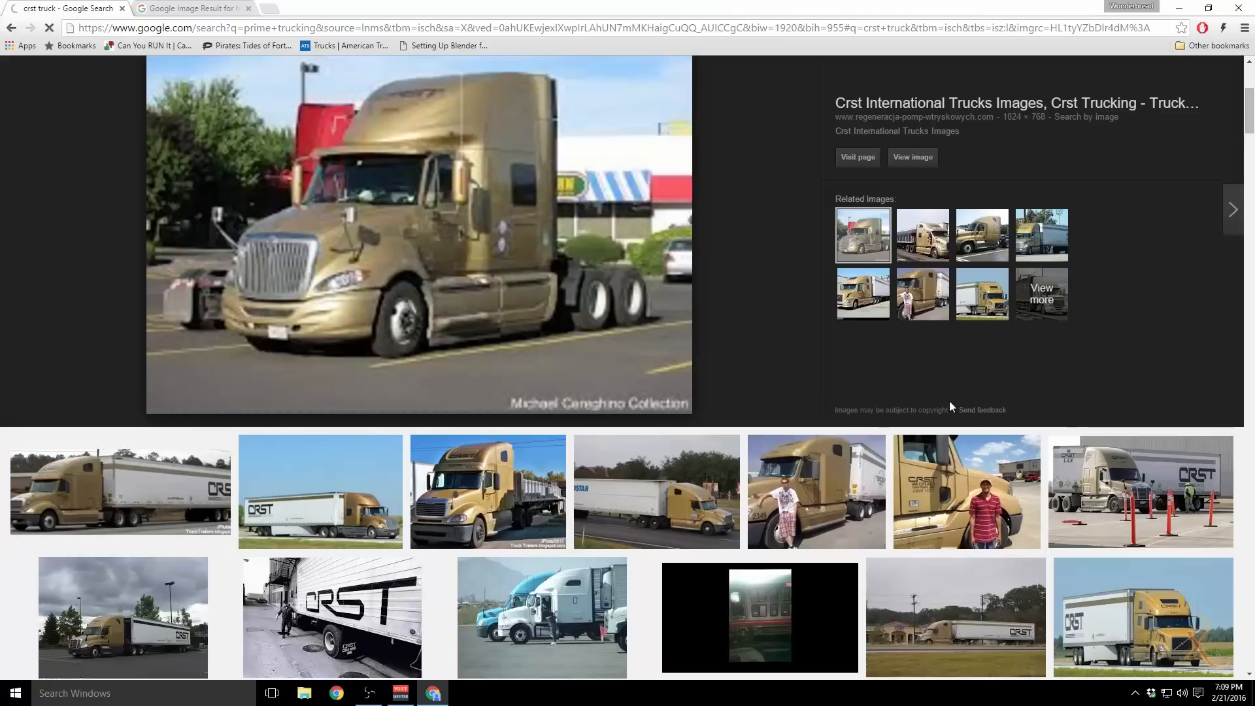
{"action": "scroll", "coordinate": [894, 394], "scroll_direction": "down", "scroll_amount": 2}
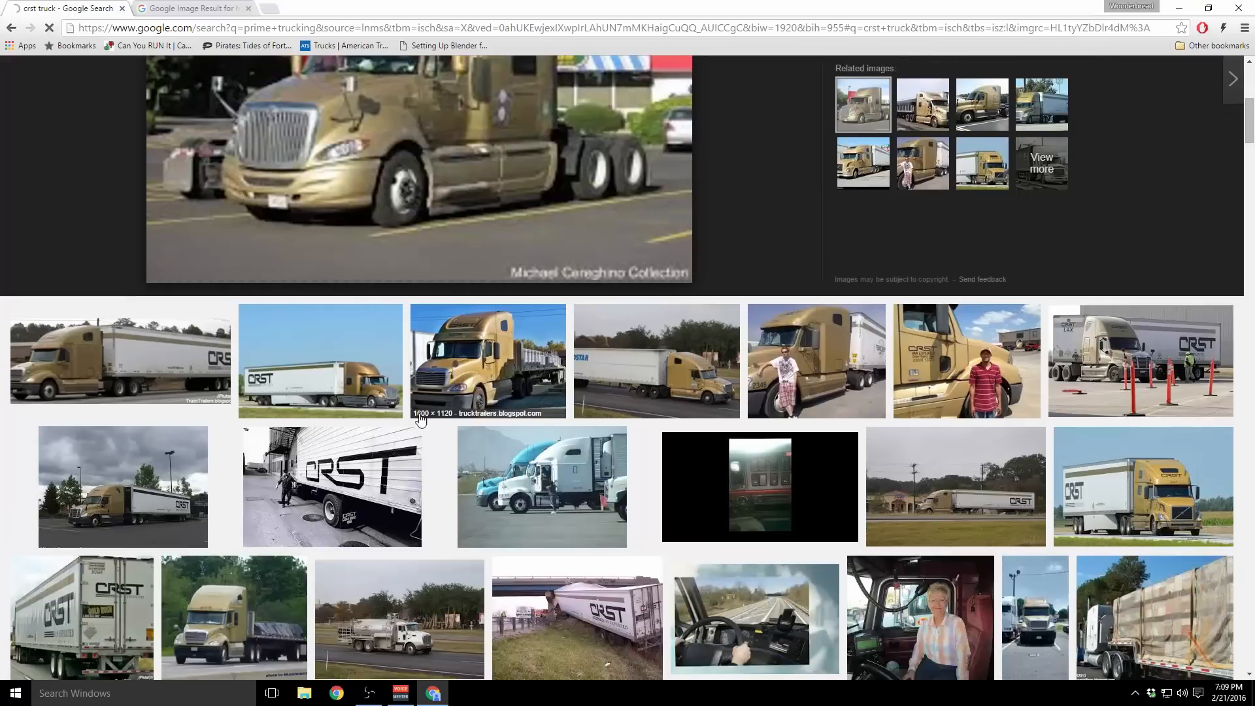
{"action": "scroll", "coordinate": [420, 420], "scroll_direction": "up", "scroll_amount": 7}
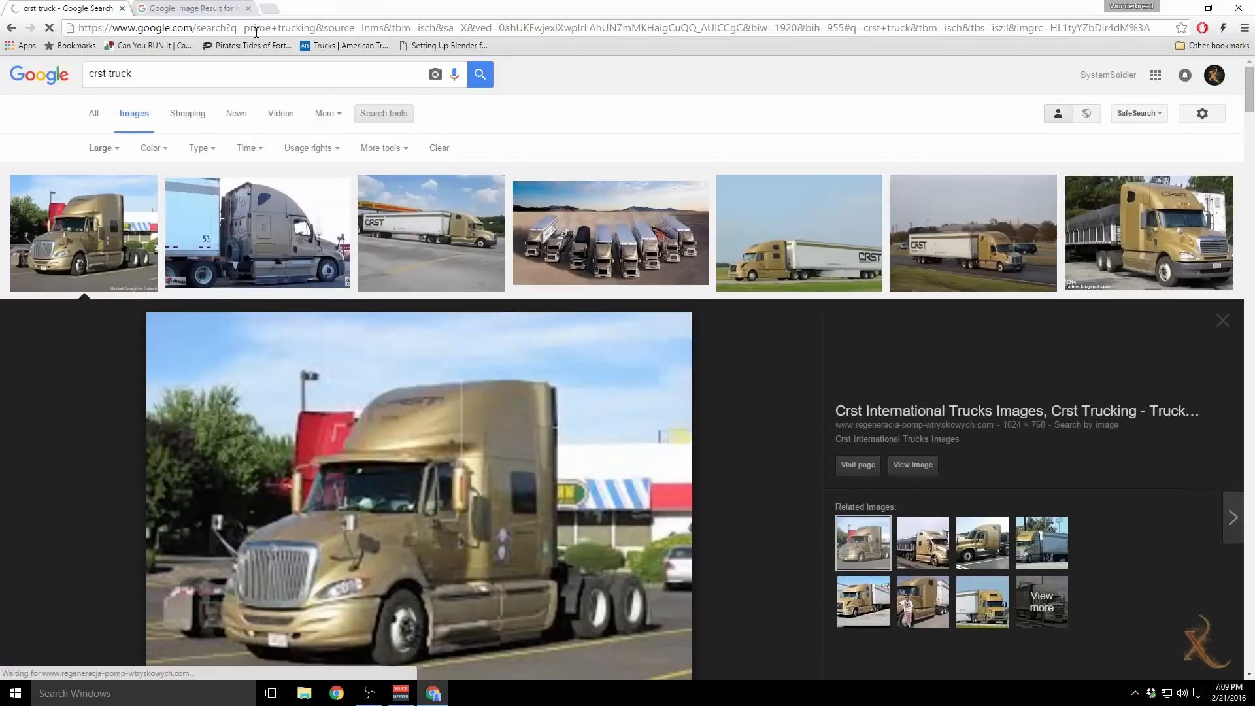
{"action": "left_click", "coordinate": [189, 9]}
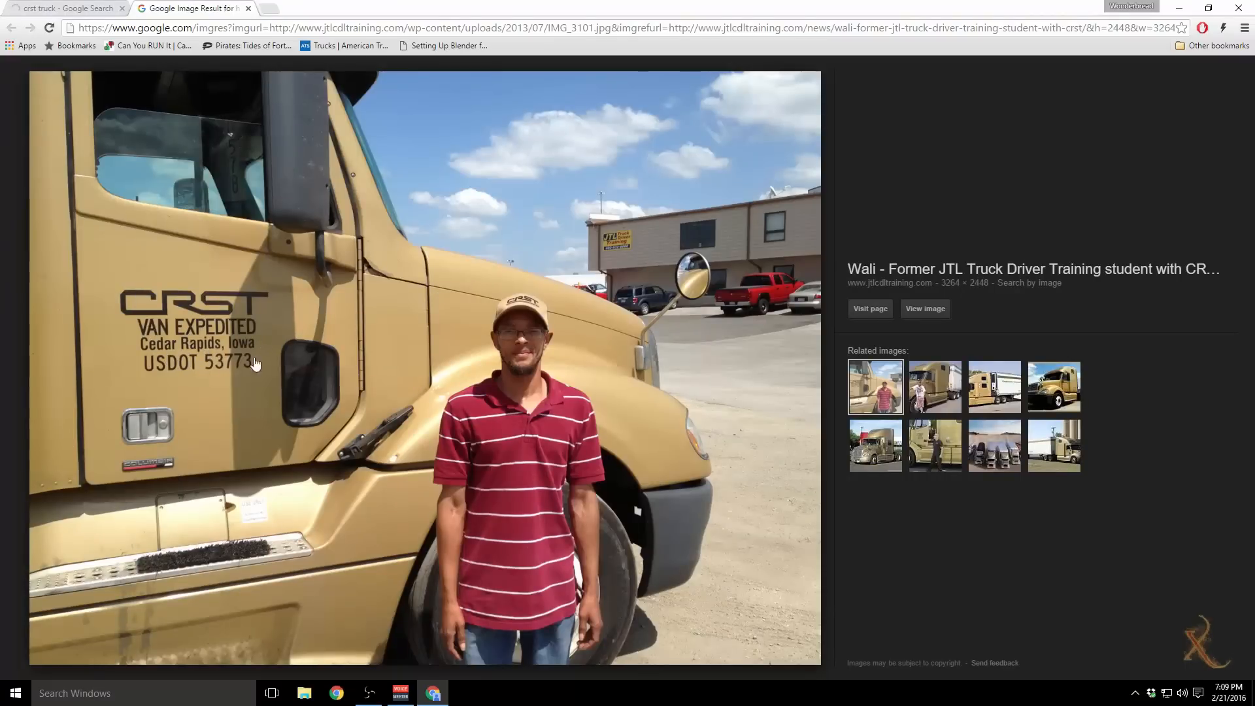
Step: Return to the CRST truck results, stop the pending page load and retry the full-size view of the first gold truck picture
{"action": "left_click", "coordinate": [85, 8]}
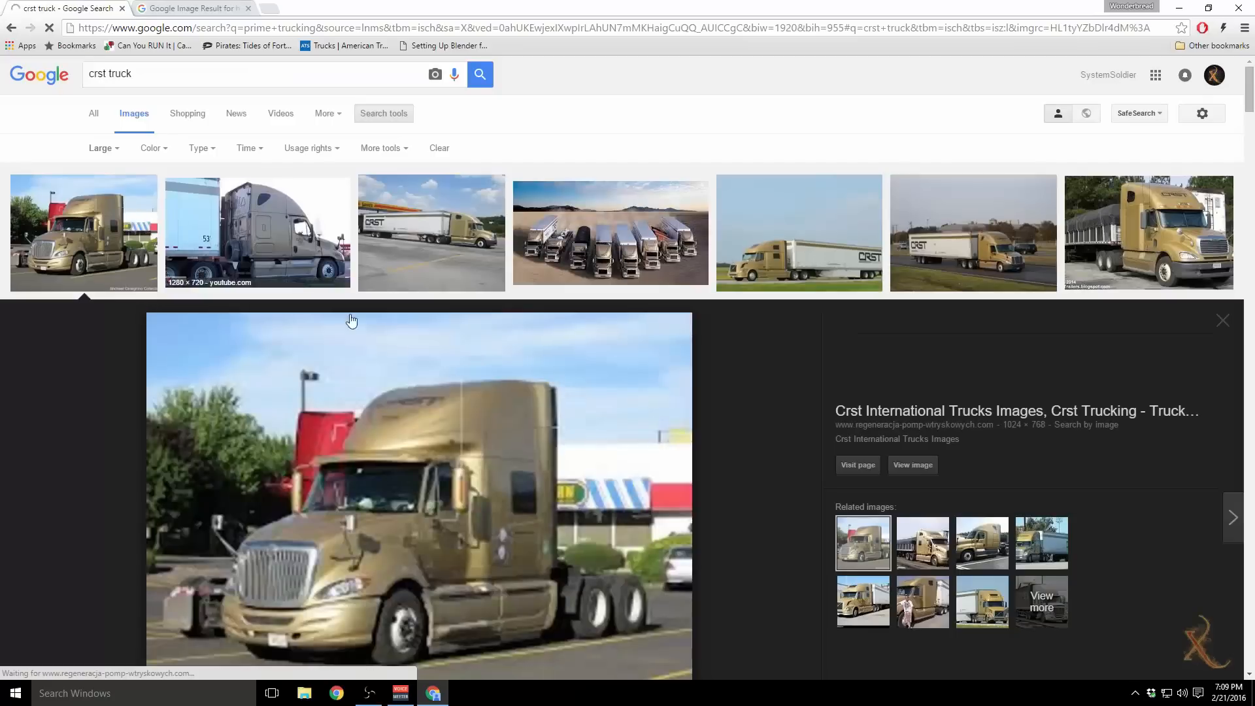
{"action": "left_click", "coordinate": [906, 466]}
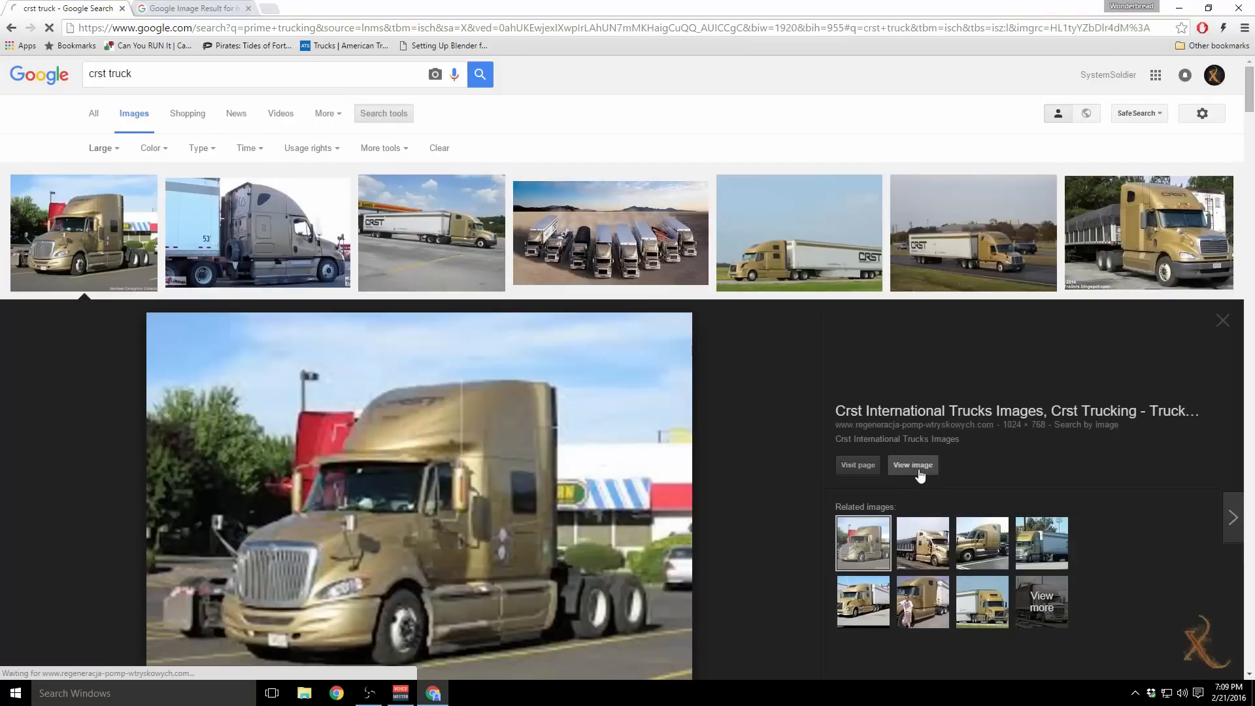
{"action": "left_click", "coordinate": [52, 27]}
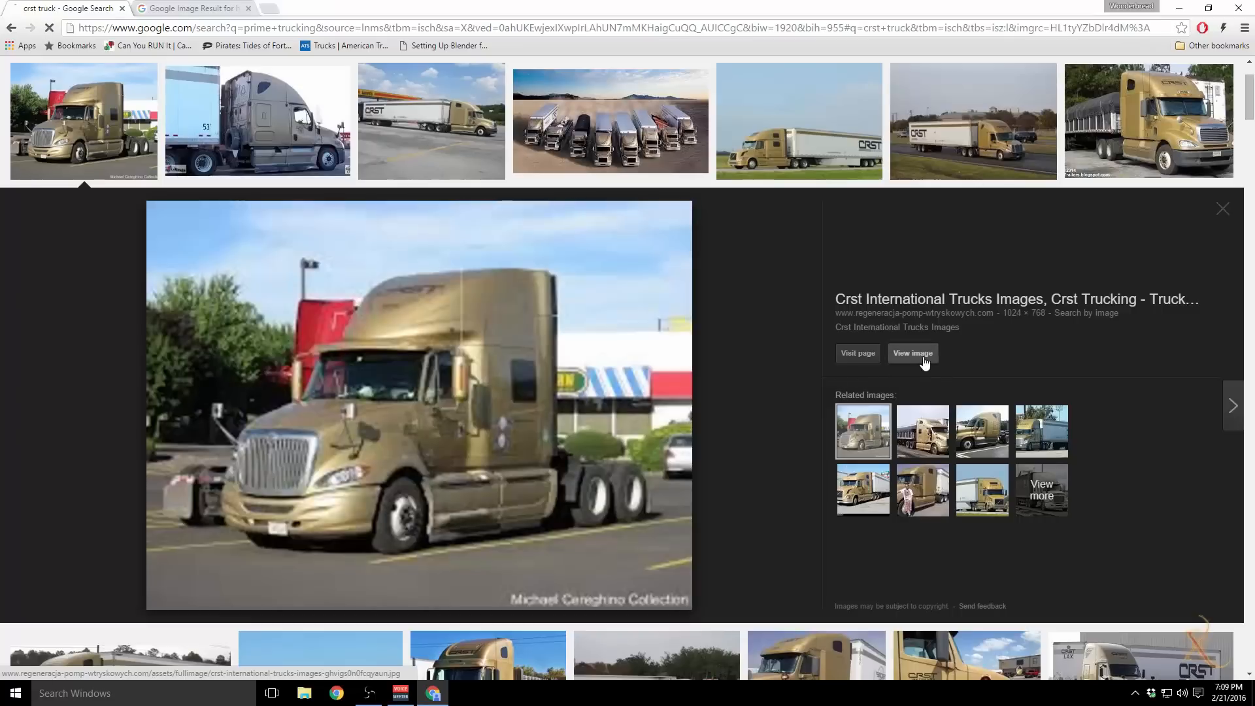
{"action": "left_click", "coordinate": [924, 360]}
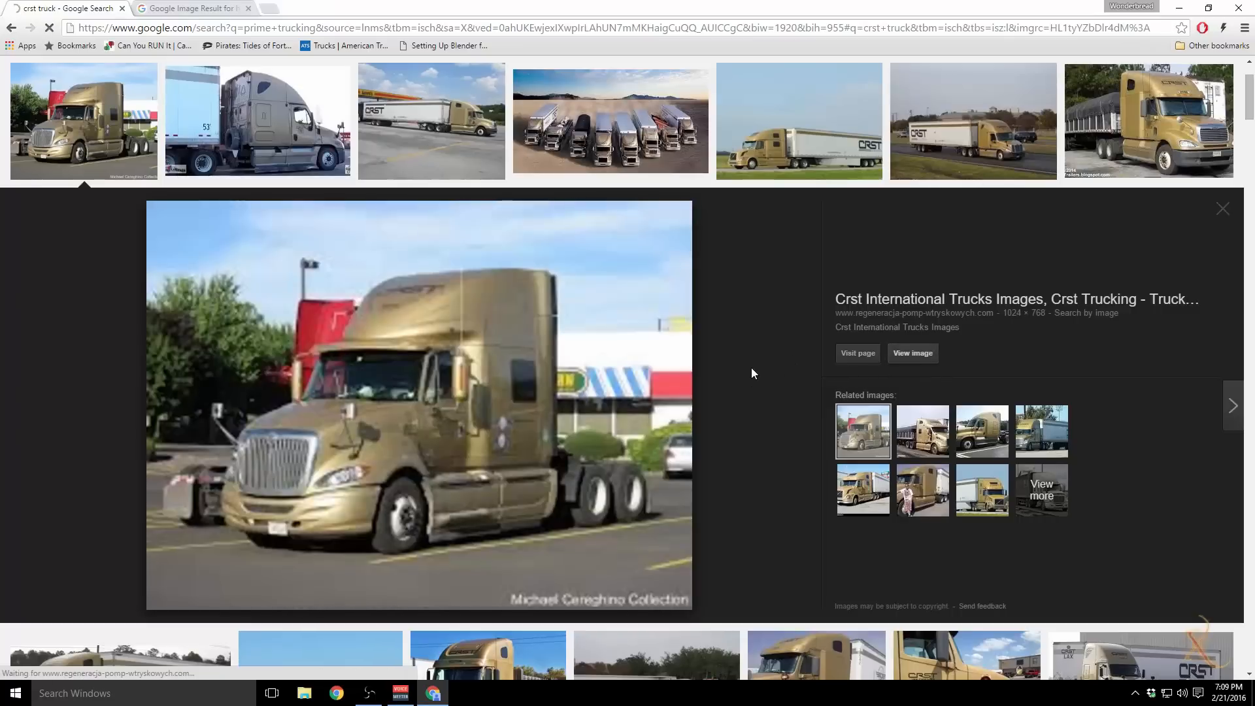
Step: View the trucktrailers.blogspot.com picture of the gold CRST truck and trailer at full size, and return to the results
{"action": "scroll", "coordinate": [751, 369], "scroll_direction": "down", "scroll_amount": 2}
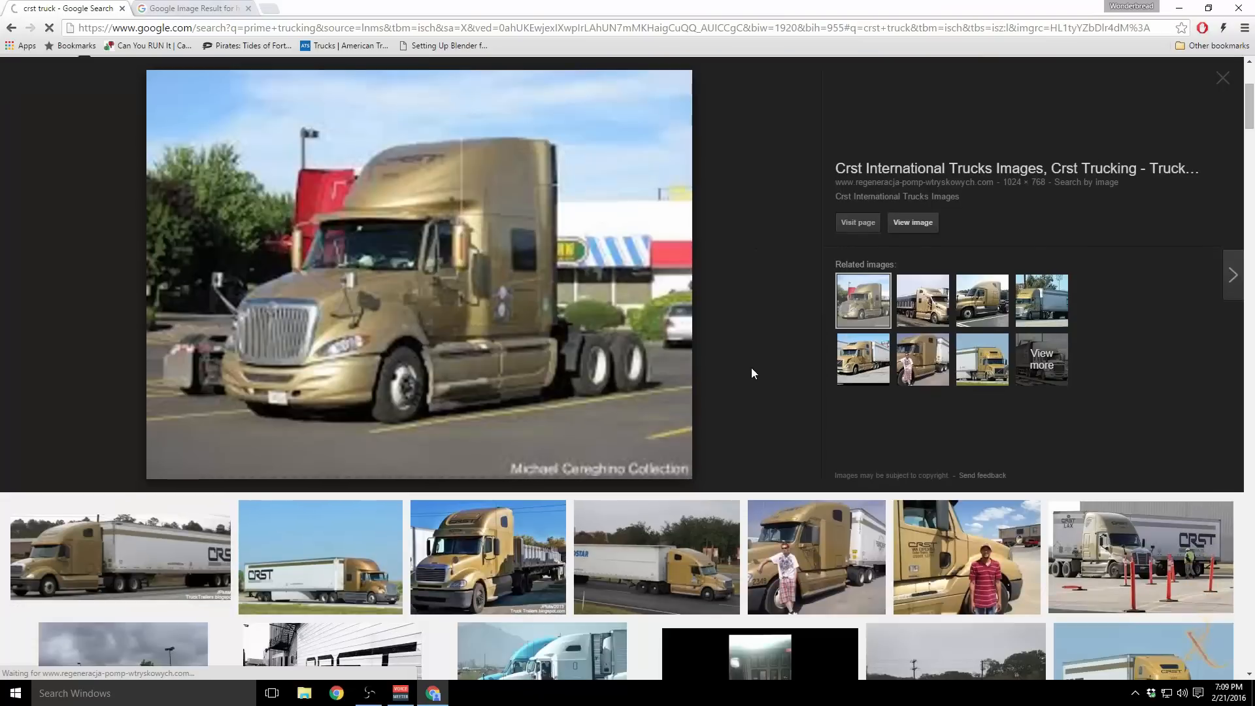
{"action": "scroll", "coordinate": [750, 370], "scroll_direction": "down", "scroll_amount": 3}
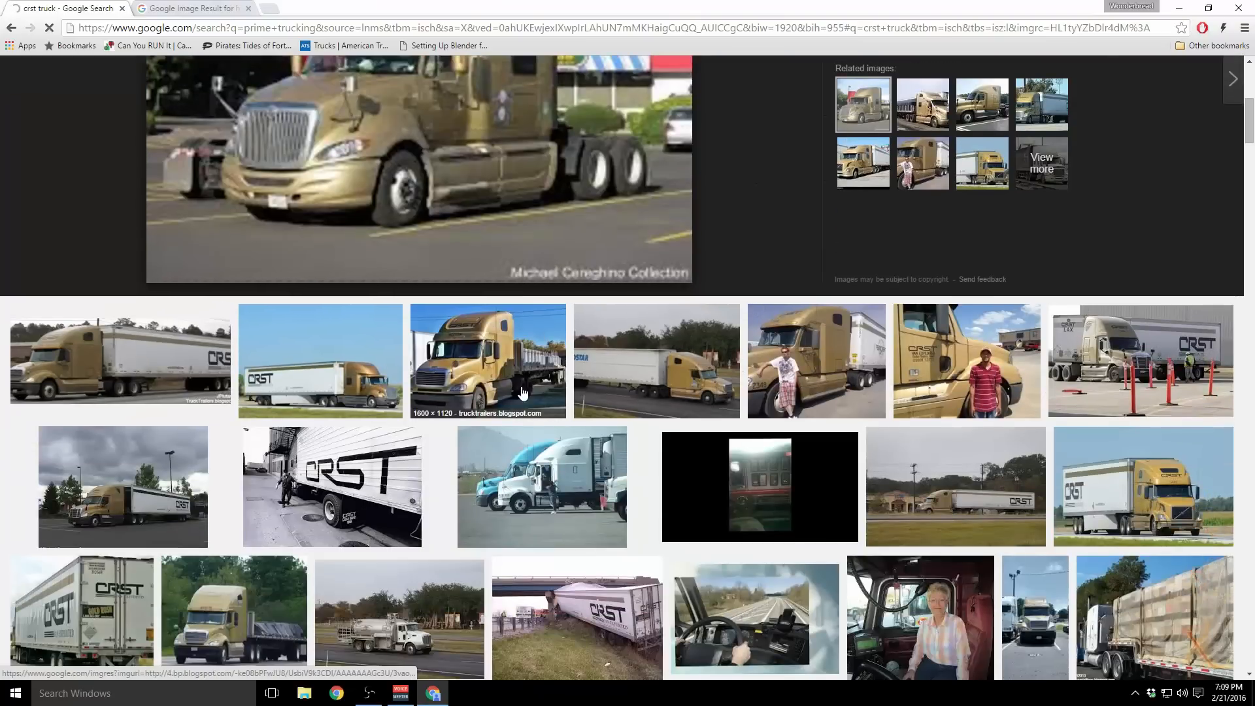
{"action": "left_click", "coordinate": [120, 359]}
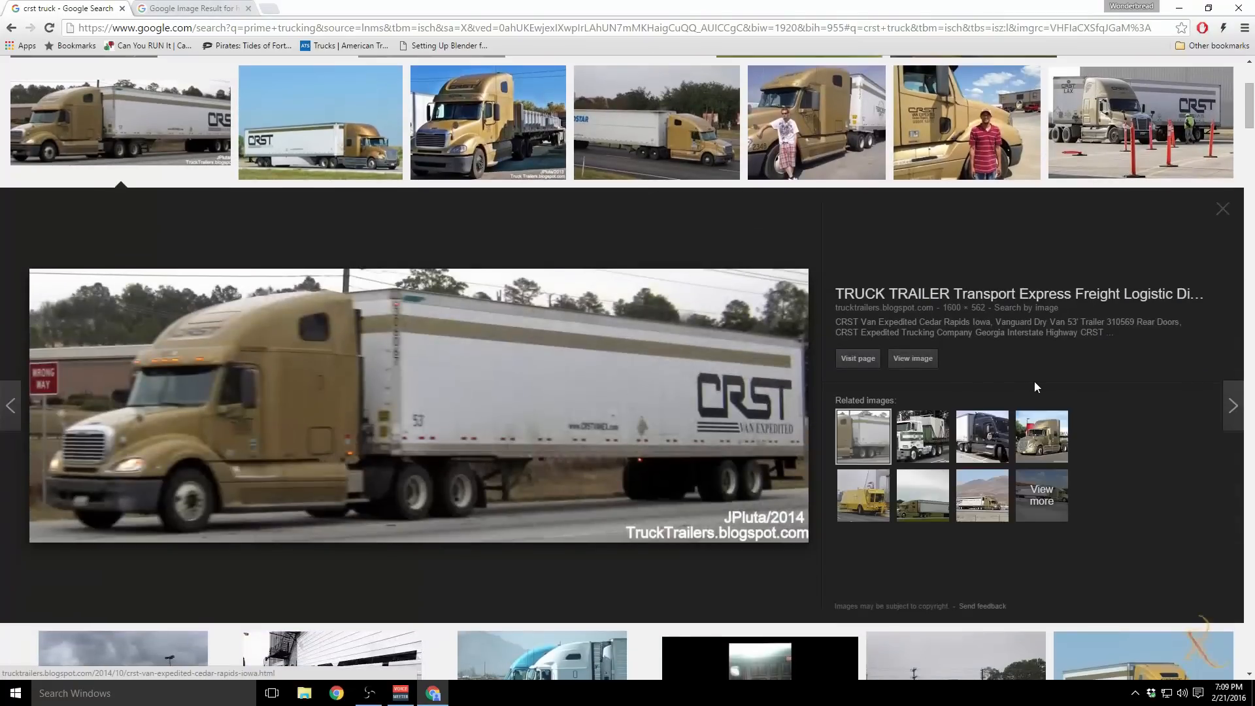
{"action": "left_click", "coordinate": [915, 359]}
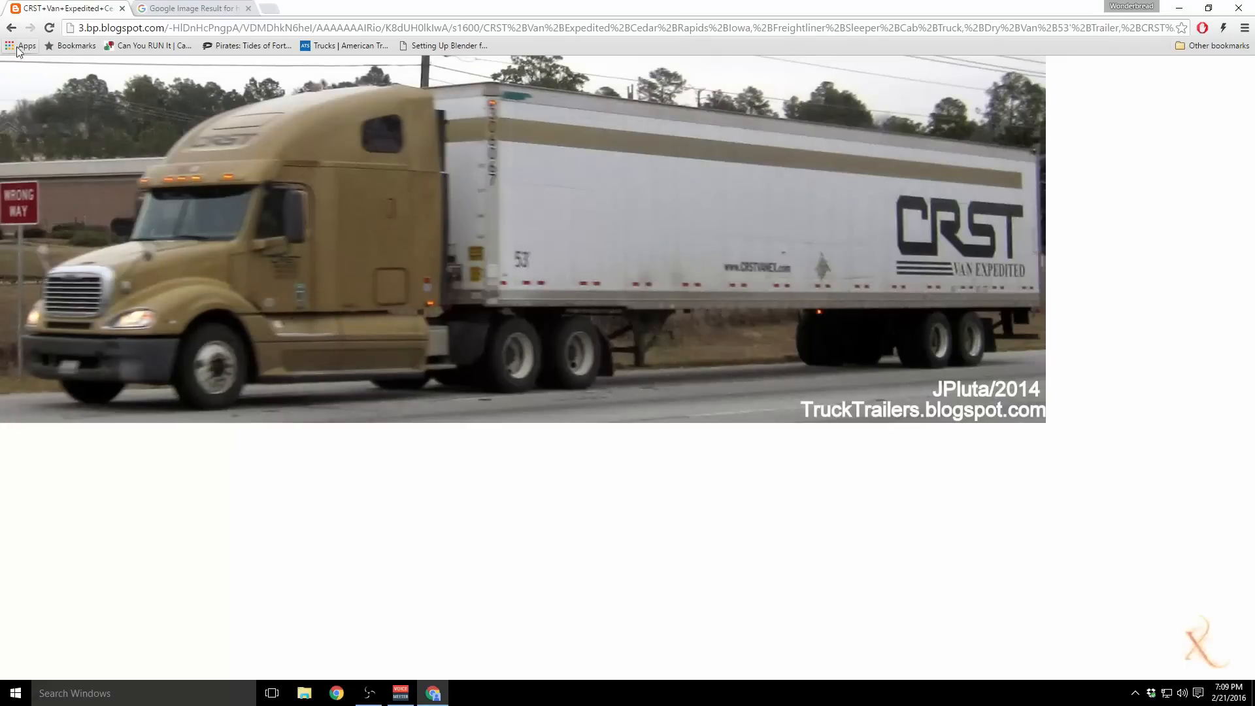
{"action": "key", "text": "alt+Left"}
Step: Find the Kenworth 680 CRST Skin Mod picture, inspect its markings at full size and magnified, and return to the results
{"action": "scroll", "coordinate": [260, 302], "scroll_direction": "down", "scroll_amount": 4}
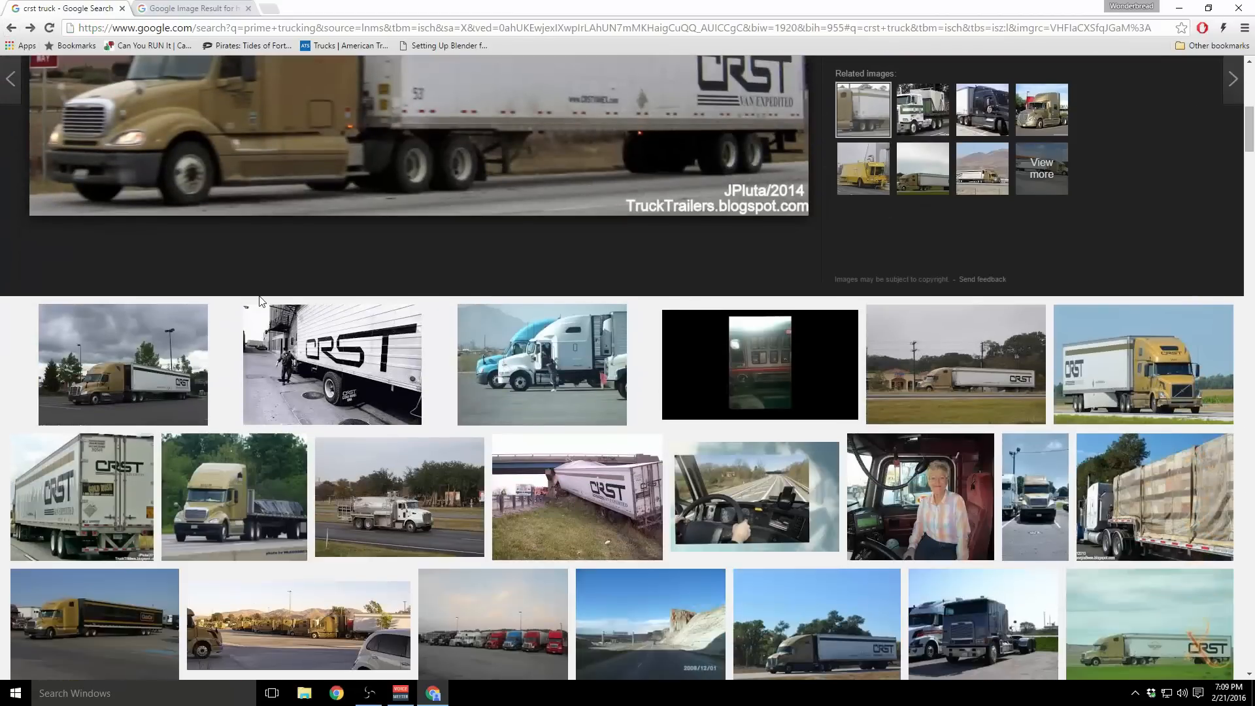
{"action": "scroll", "coordinate": [392, 339], "scroll_direction": "down", "scroll_amount": 1}
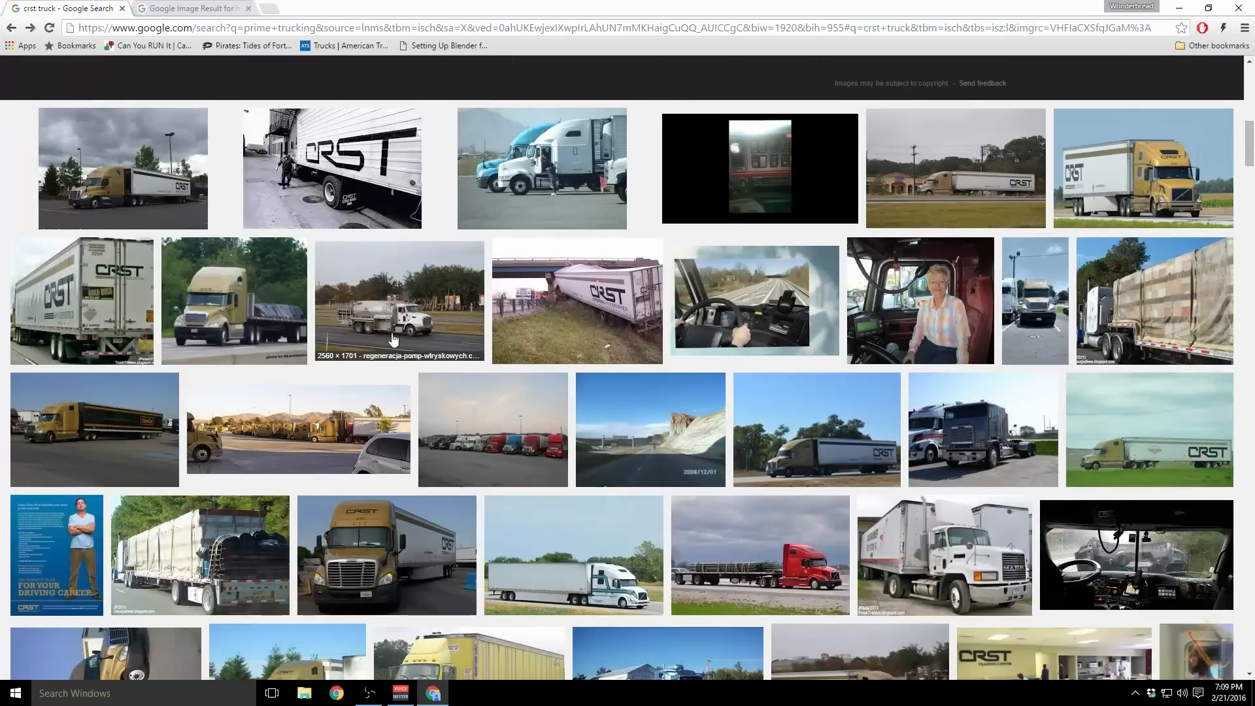
{"action": "scroll", "coordinate": [569, 360], "scroll_direction": "down", "scroll_amount": 5}
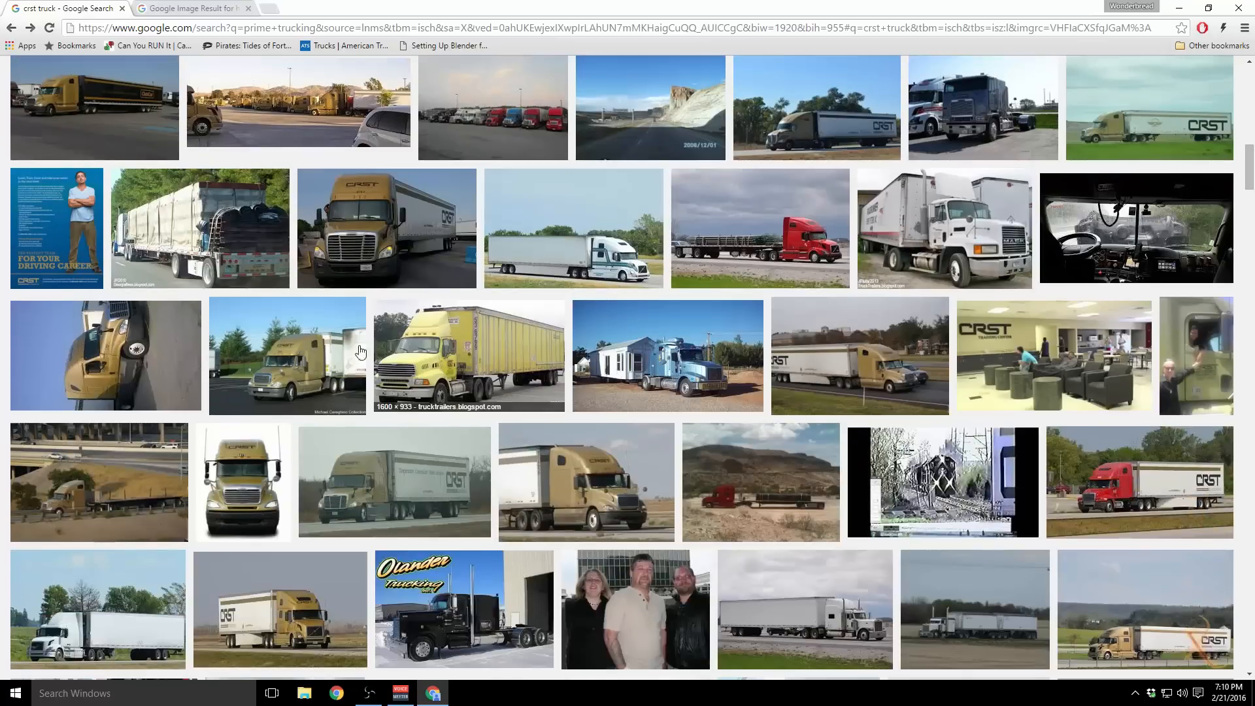
{"action": "scroll", "coordinate": [358, 352], "scroll_direction": "down", "scroll_amount": 2}
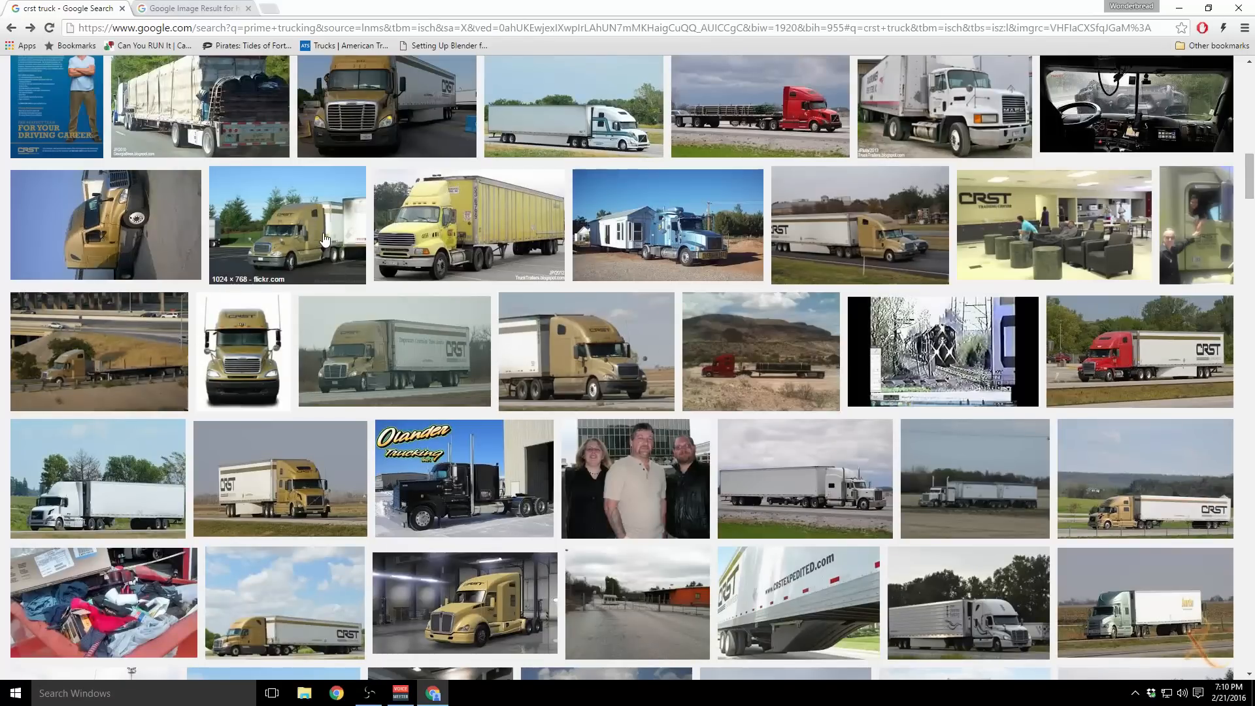
{"action": "scroll", "coordinate": [324, 239], "scroll_direction": "down", "scroll_amount": 2}
{"action": "left_click", "coordinate": [511, 471]}
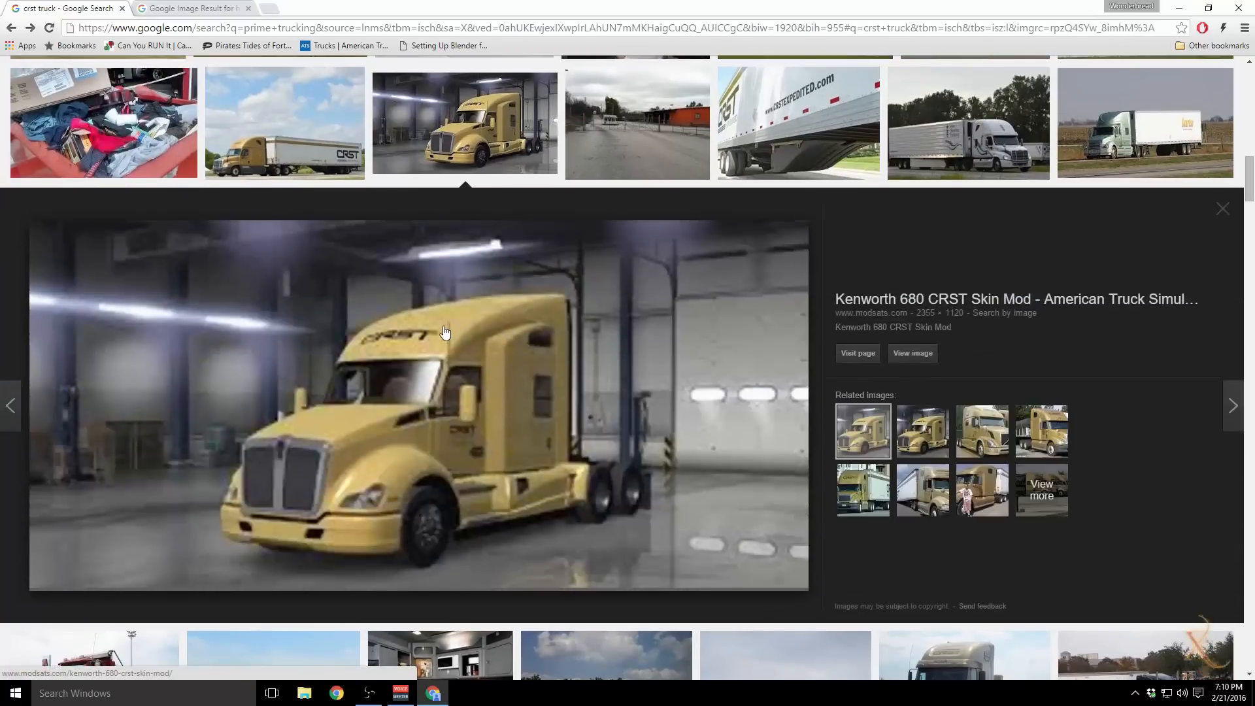
{"action": "left_click", "coordinate": [912, 353]}
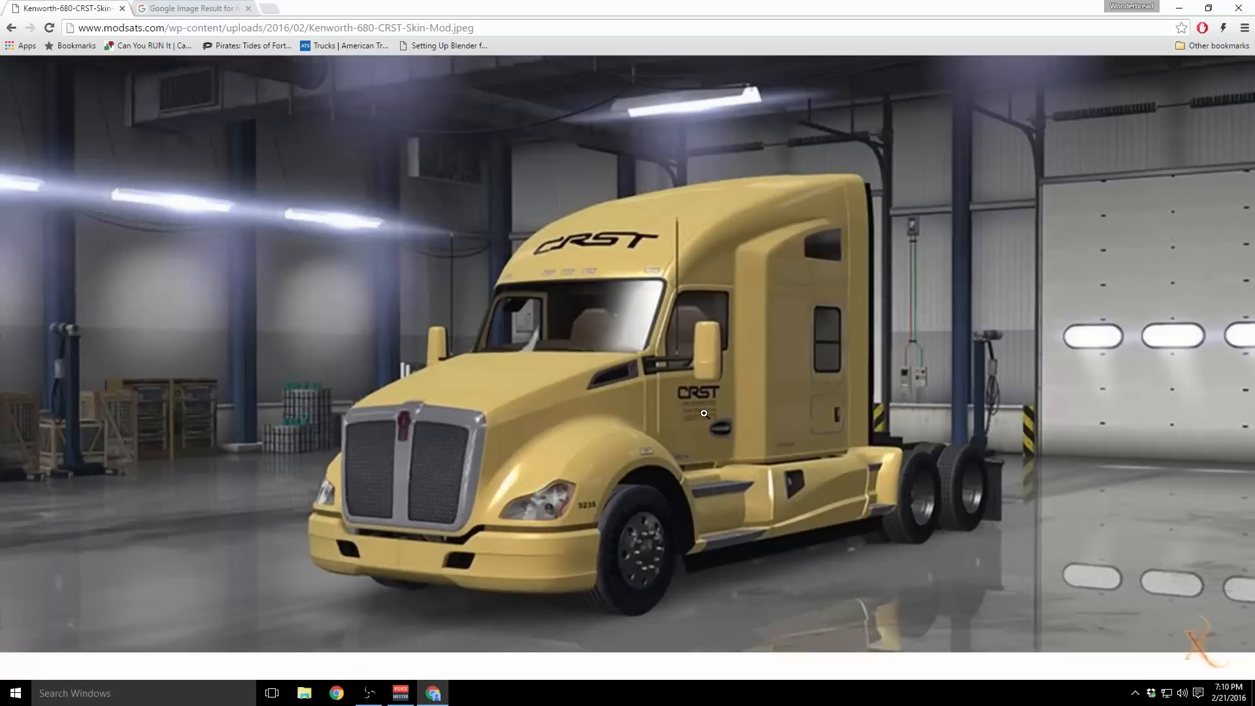
{"action": "left_click", "coordinate": [704, 413]}
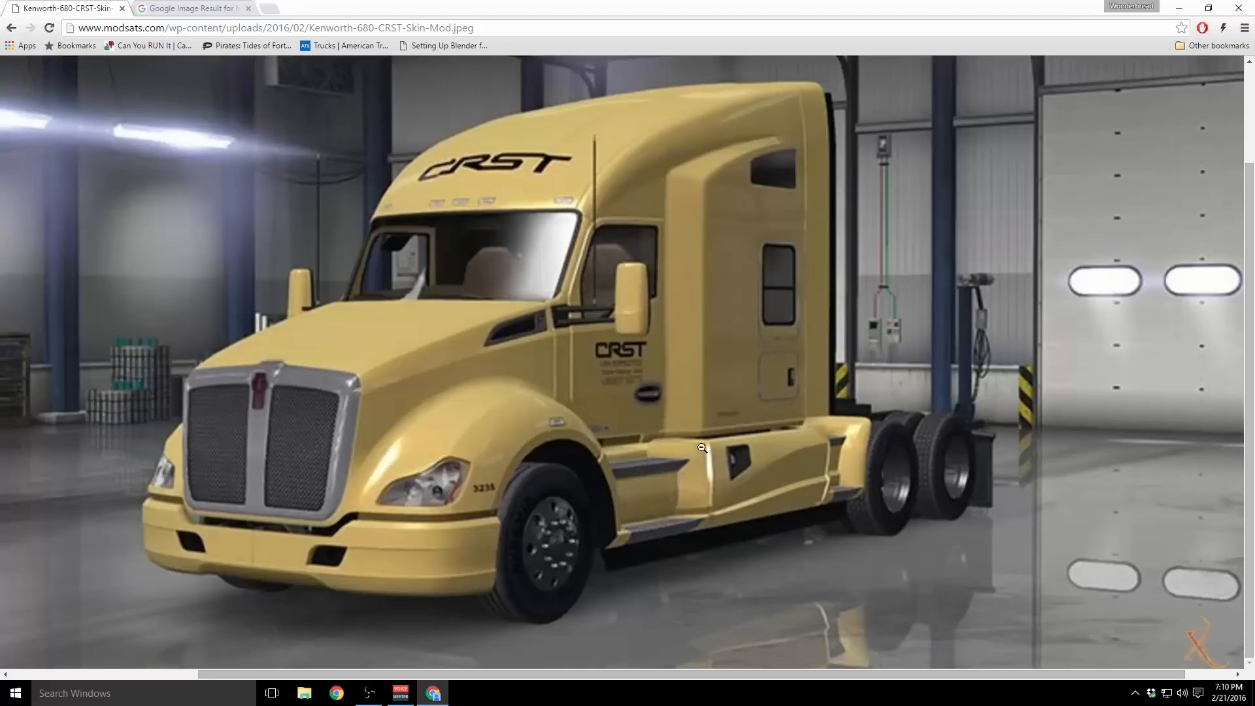
{"action": "left_click", "coordinate": [660, 426]}
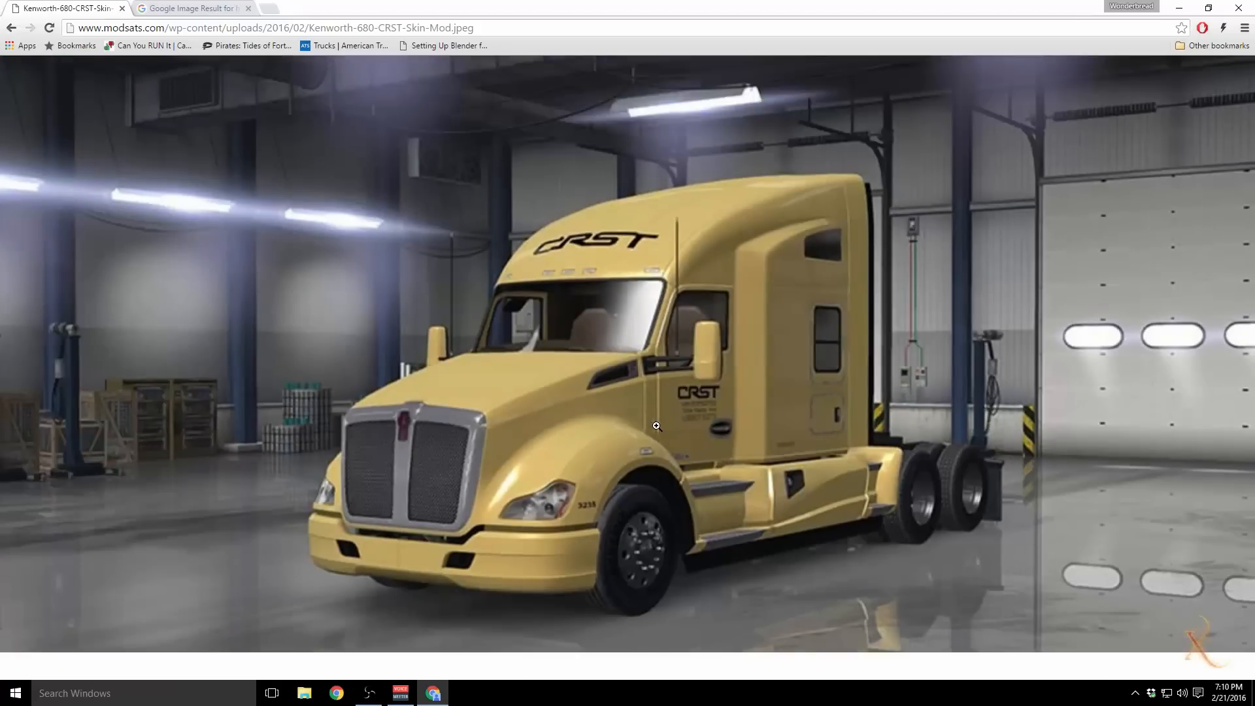
{"action": "left_click", "coordinate": [11, 29]}
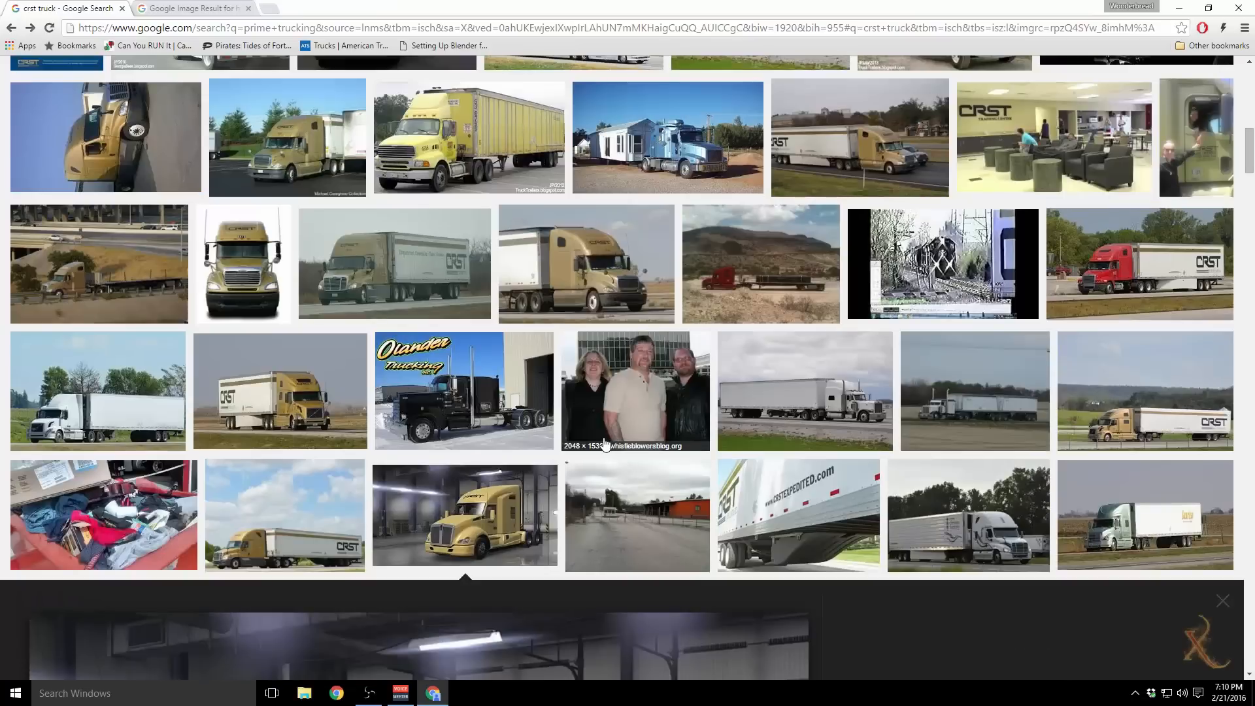
Step: Open the side-view "CRST TRUCKING - YouTube" picture near the start of the results at full size
{"action": "scroll", "coordinate": [491, 419], "scroll_direction": "up", "scroll_amount": 4}
{"action": "scroll", "coordinate": [132, 351], "scroll_direction": "up", "scroll_amount": 8}
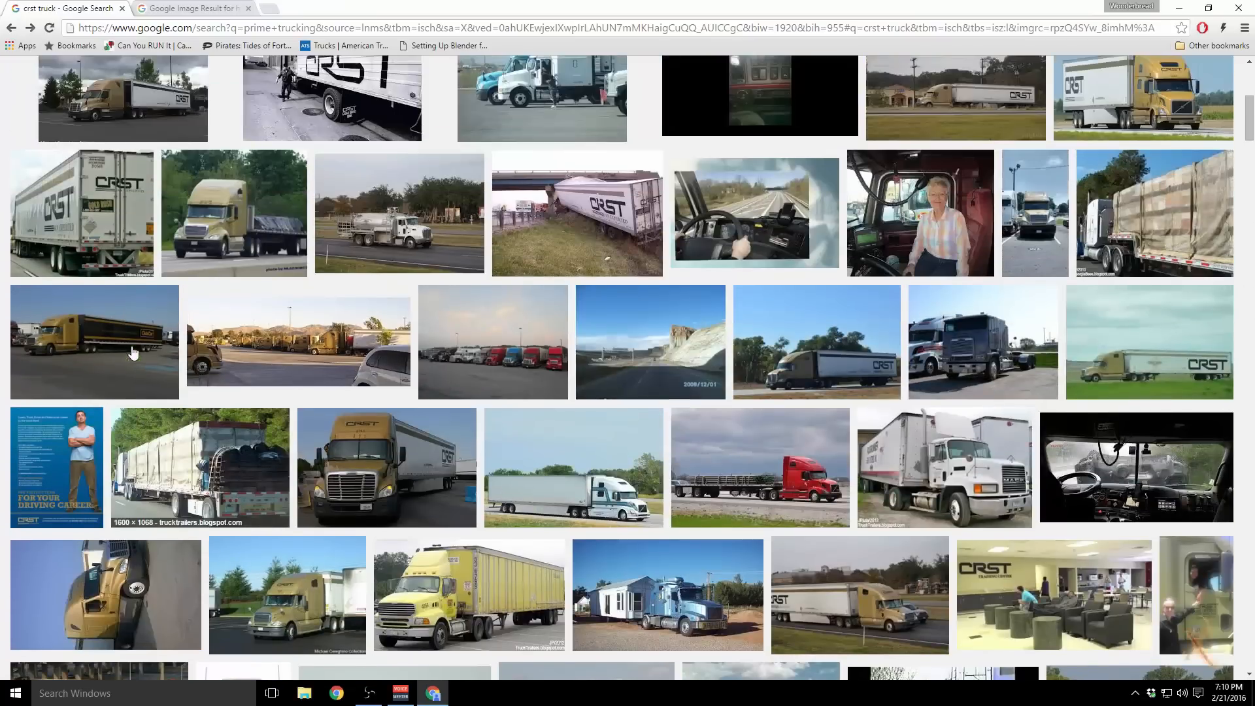
{"action": "scroll", "coordinate": [132, 351], "scroll_direction": "up", "scroll_amount": 3}
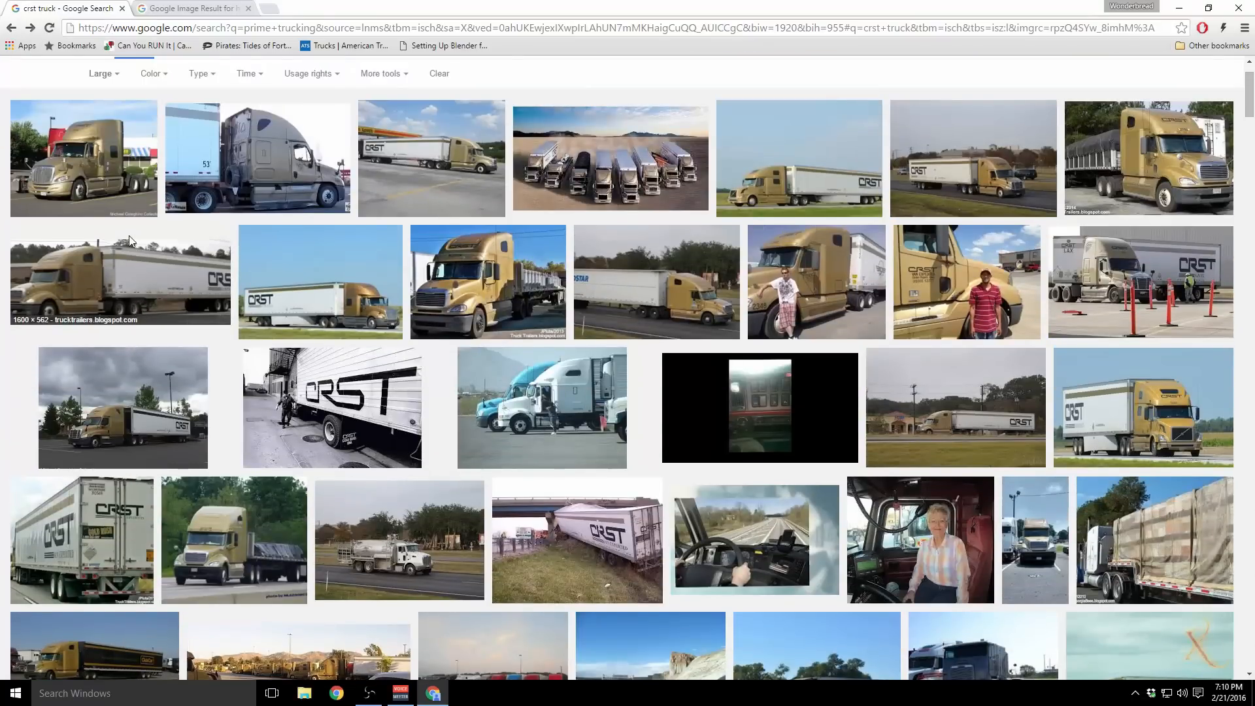
{"action": "scroll", "coordinate": [128, 235], "scroll_direction": "up", "scroll_amount": 2}
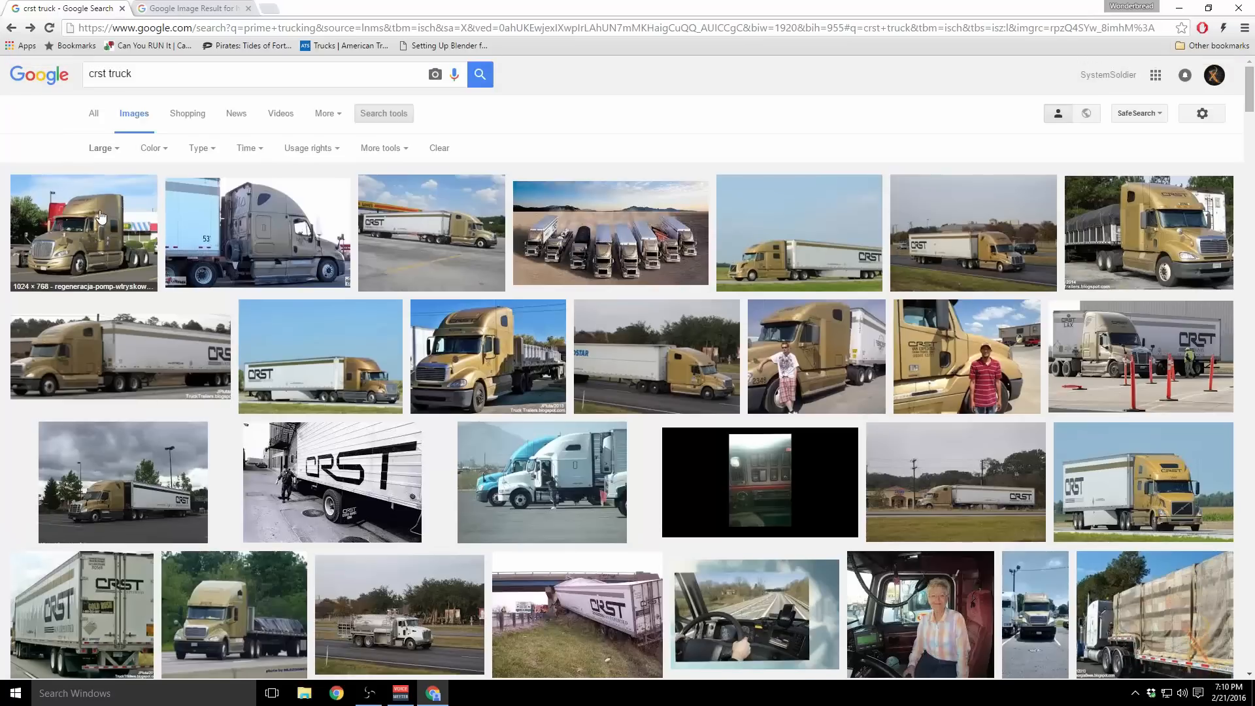
{"action": "left_click", "coordinate": [268, 214]}
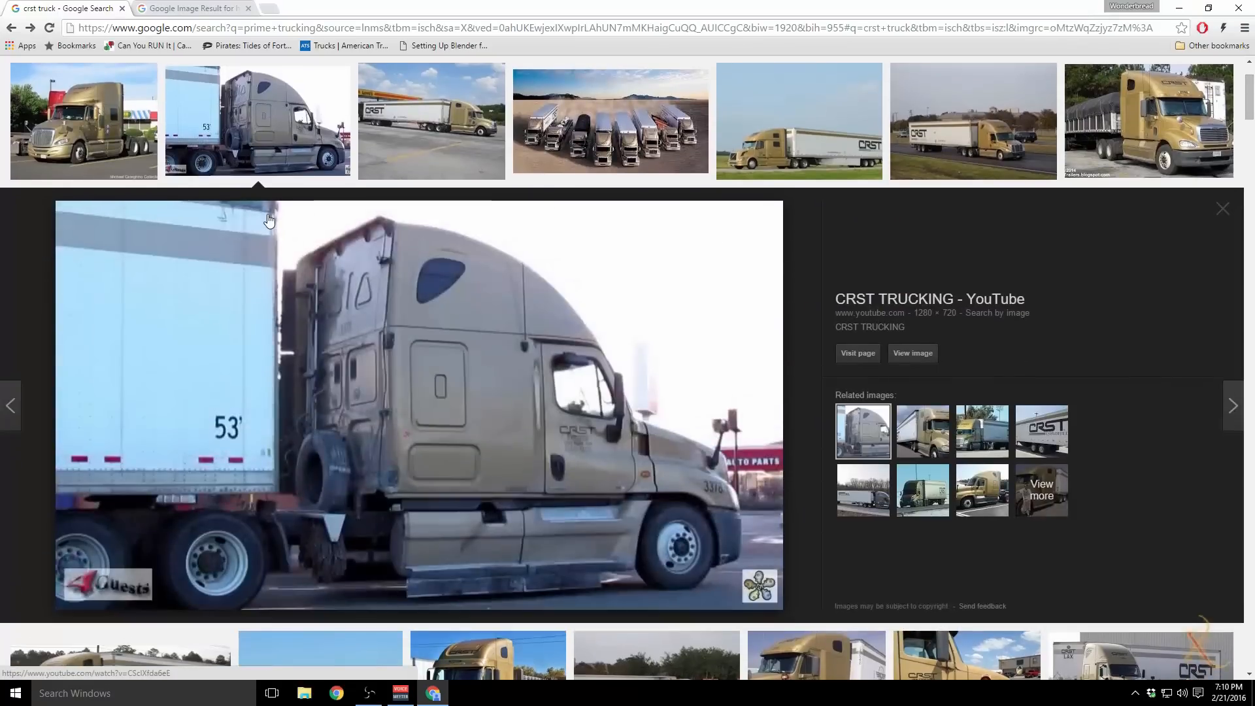
{"action": "left_click", "coordinate": [927, 356]}
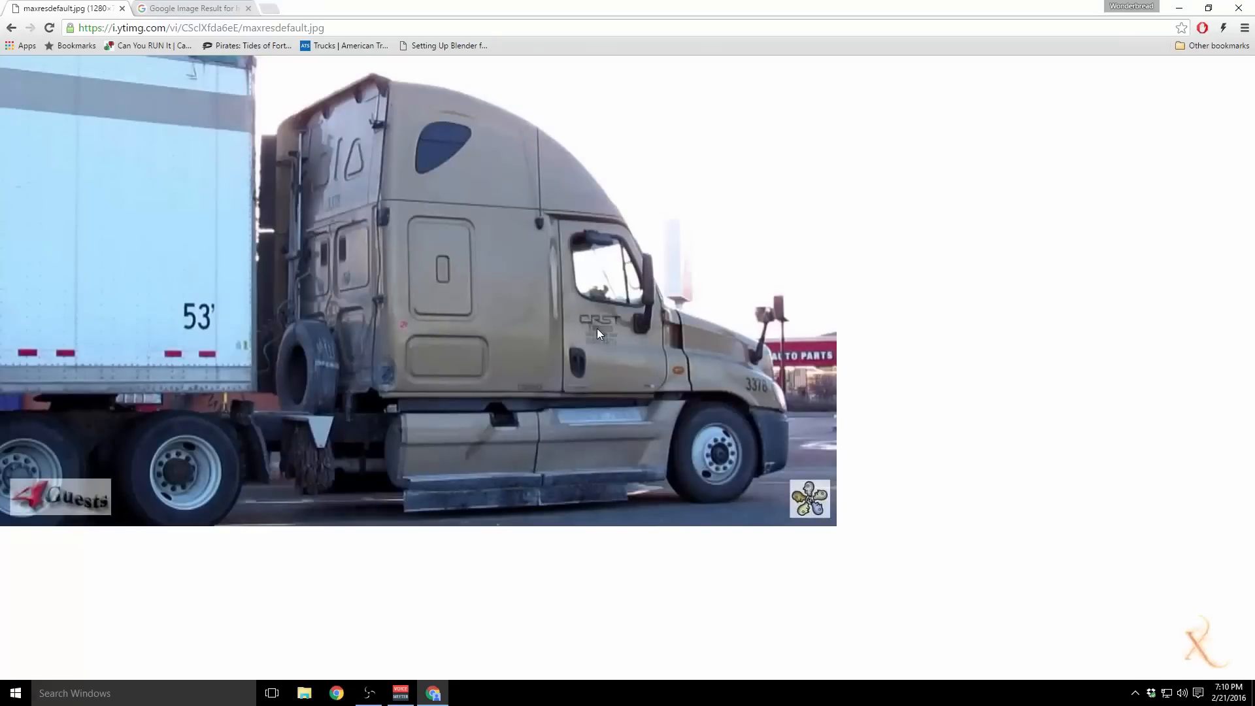
Step: Compare the door lettering in the CRST close-up with the door in the full-size side-view truck picture
{"action": "left_click", "coordinate": [183, 8]}
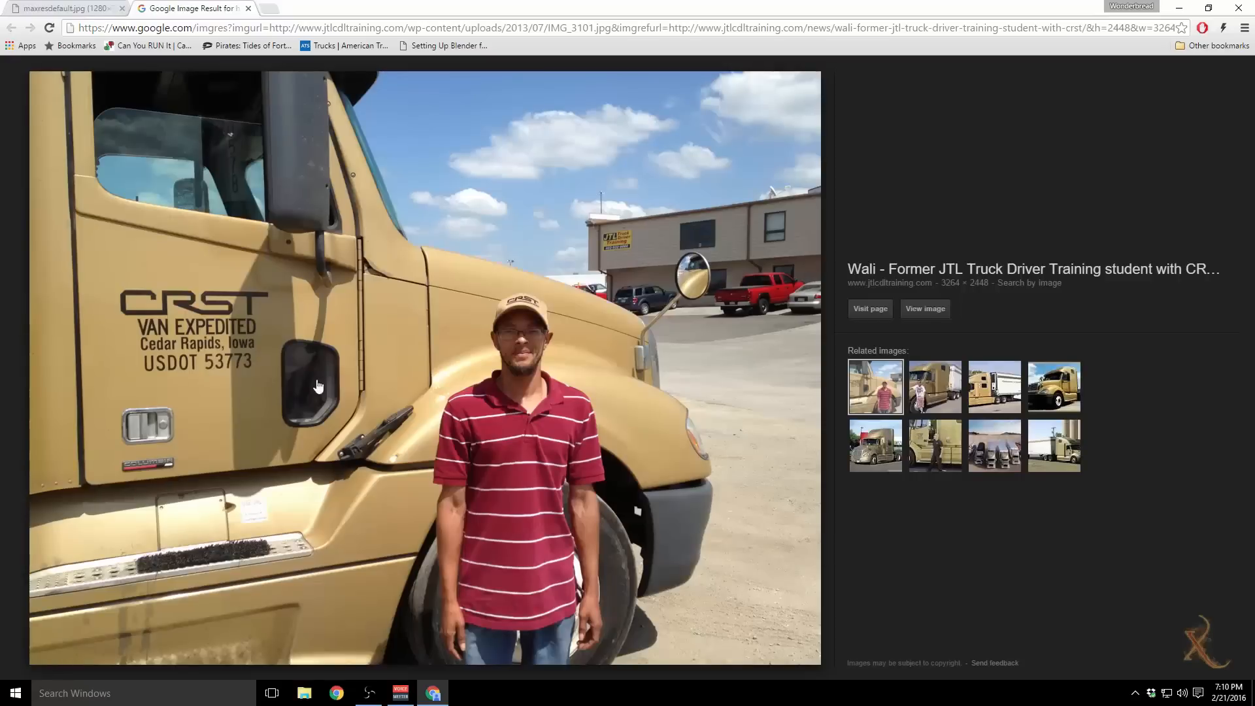
{"action": "left_click", "coordinate": [65, 6]}
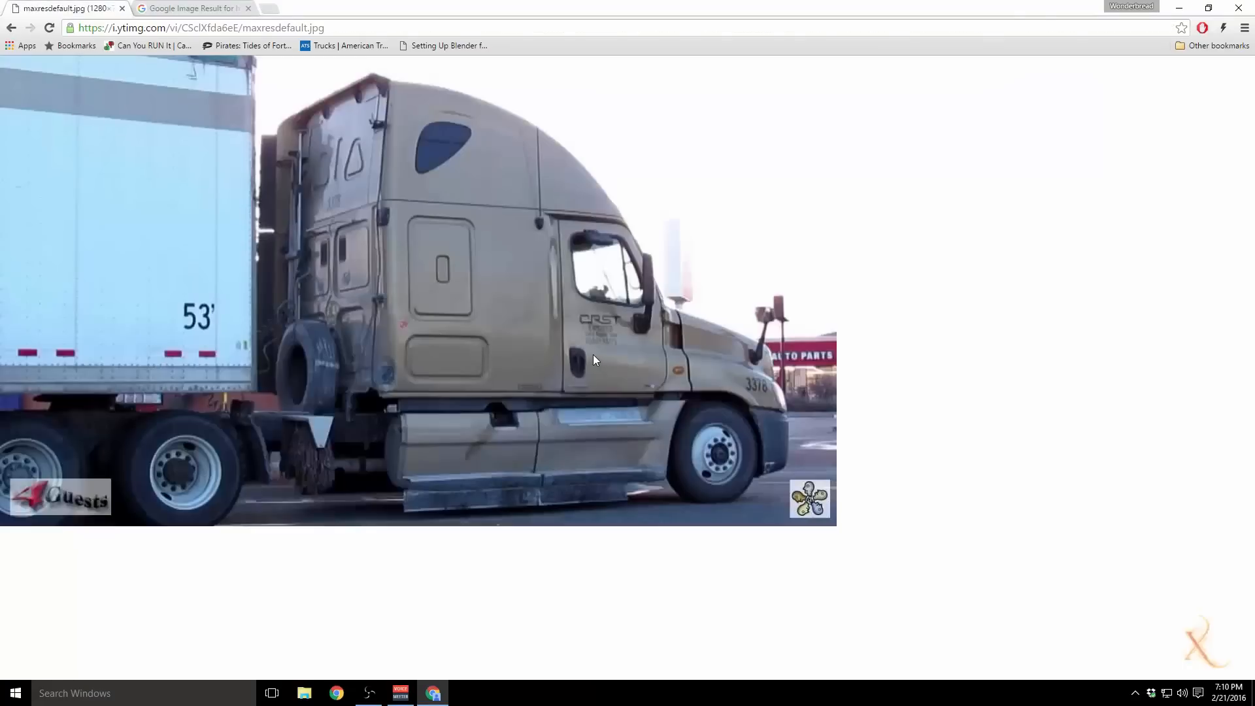
{"action": "left_click", "coordinate": [199, 8]}
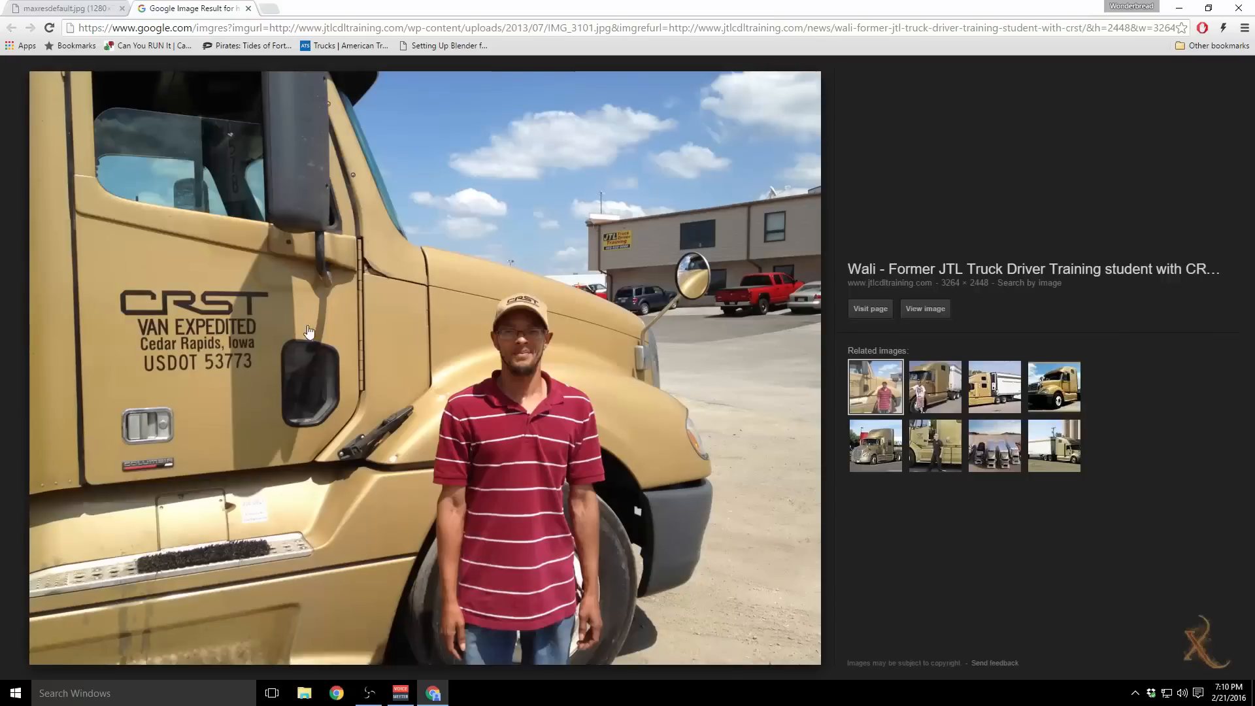
{"action": "left_click", "coordinate": [65, 9]}
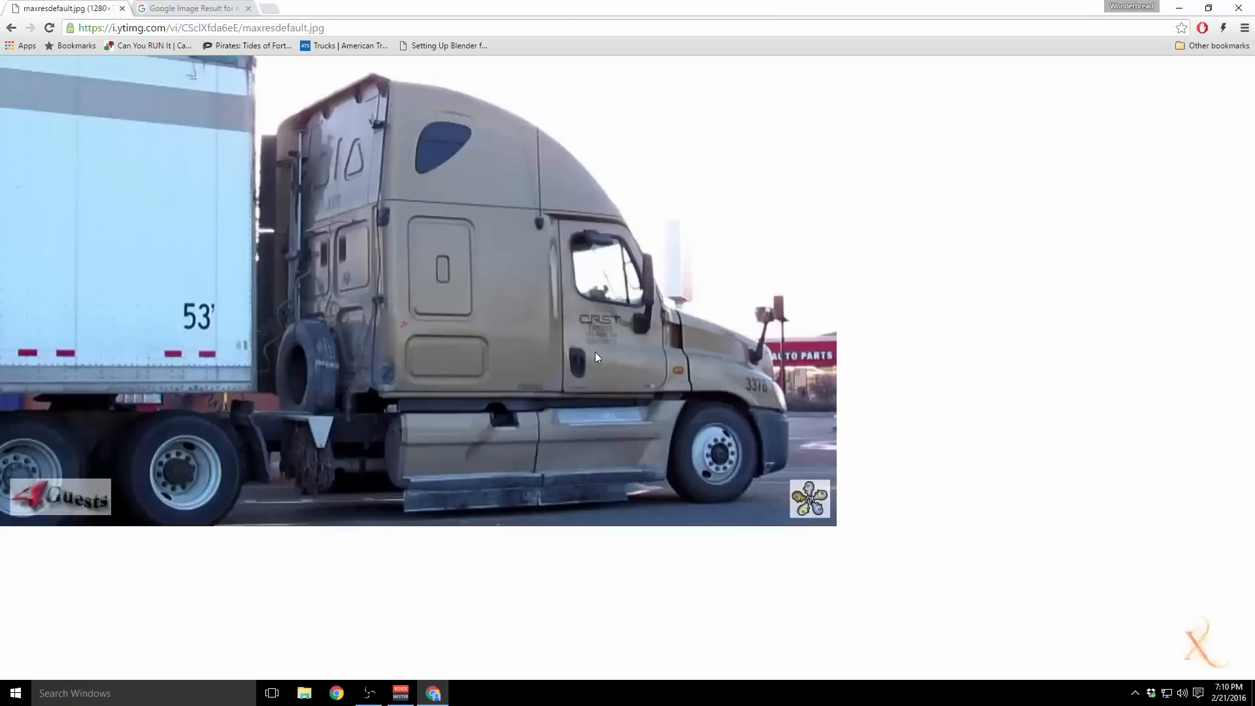
Step: Check the CRST close-up's door markings against the whole cab in the side-view truck picture once more
{"action": "left_click", "coordinate": [203, 6]}
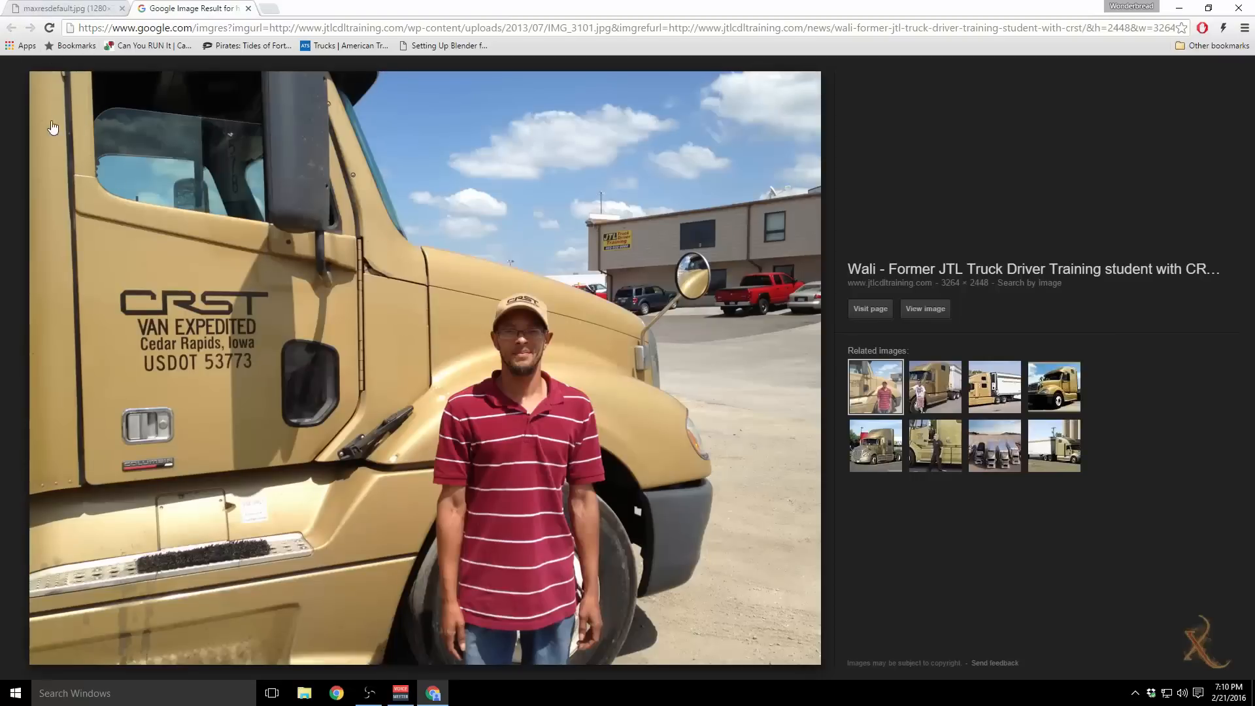
{"action": "left_click", "coordinate": [36, 7]}
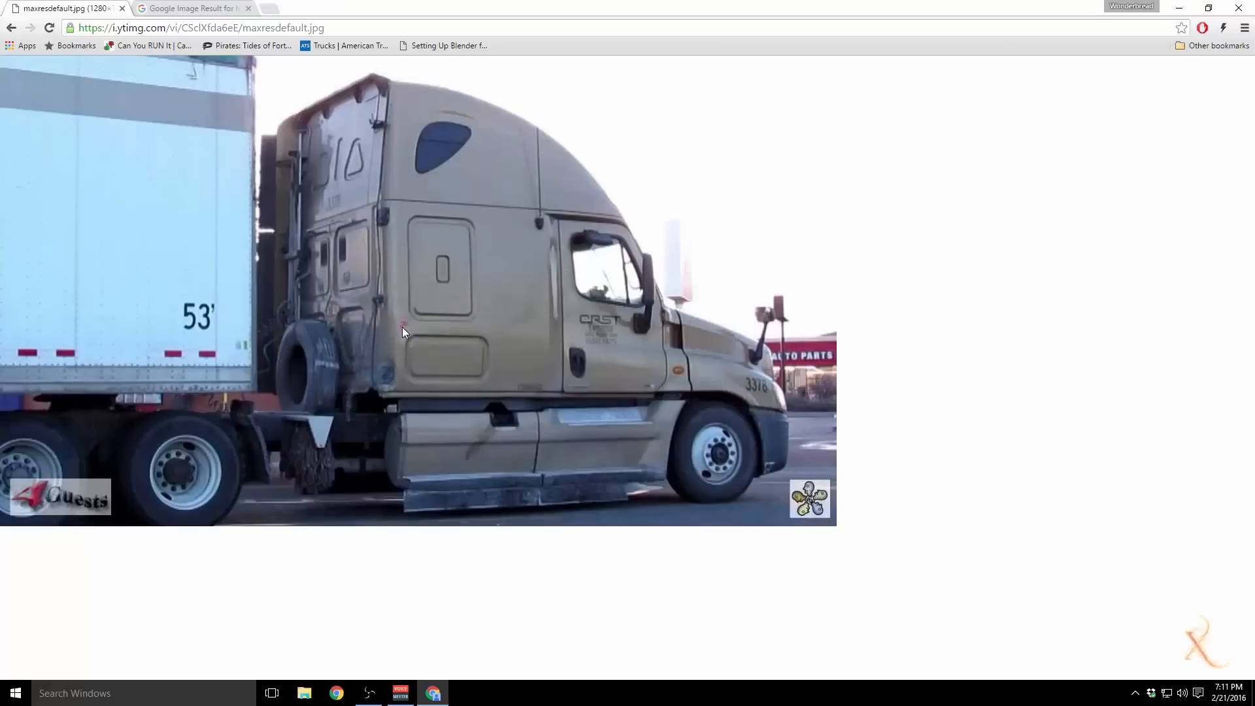
{"action": "left_click", "coordinate": [183, 9]}
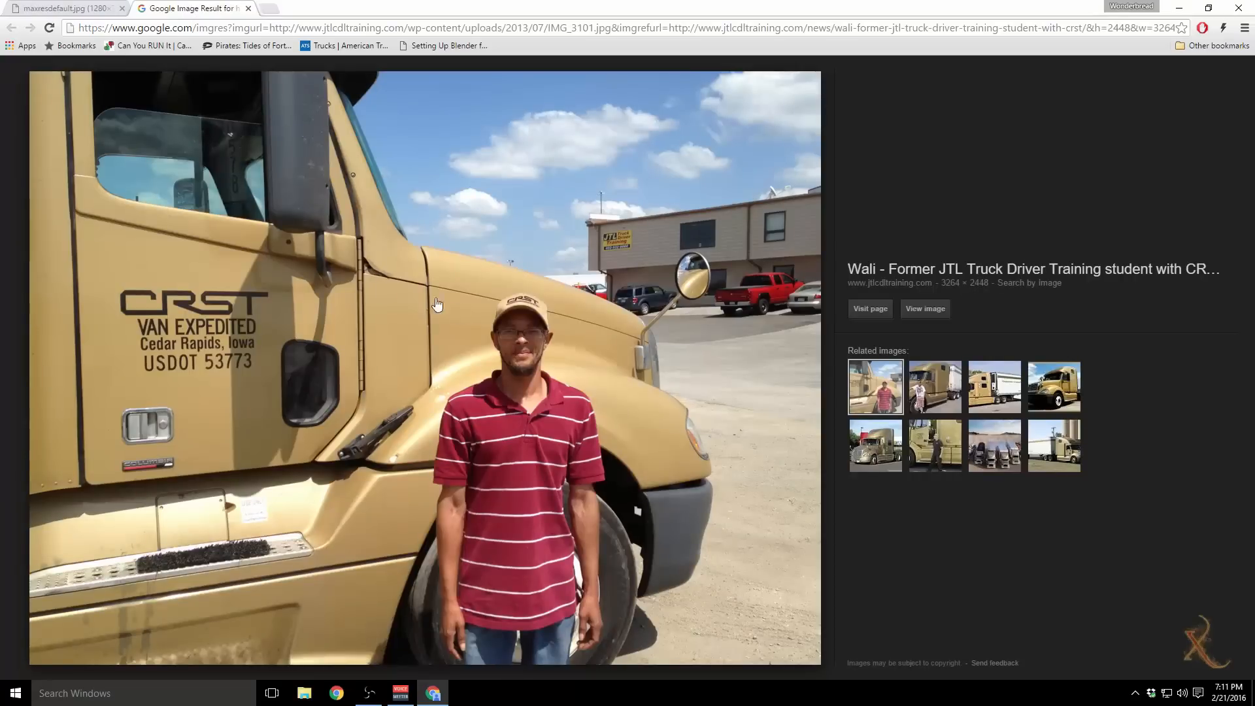
{"action": "left_click", "coordinate": [83, 6]}
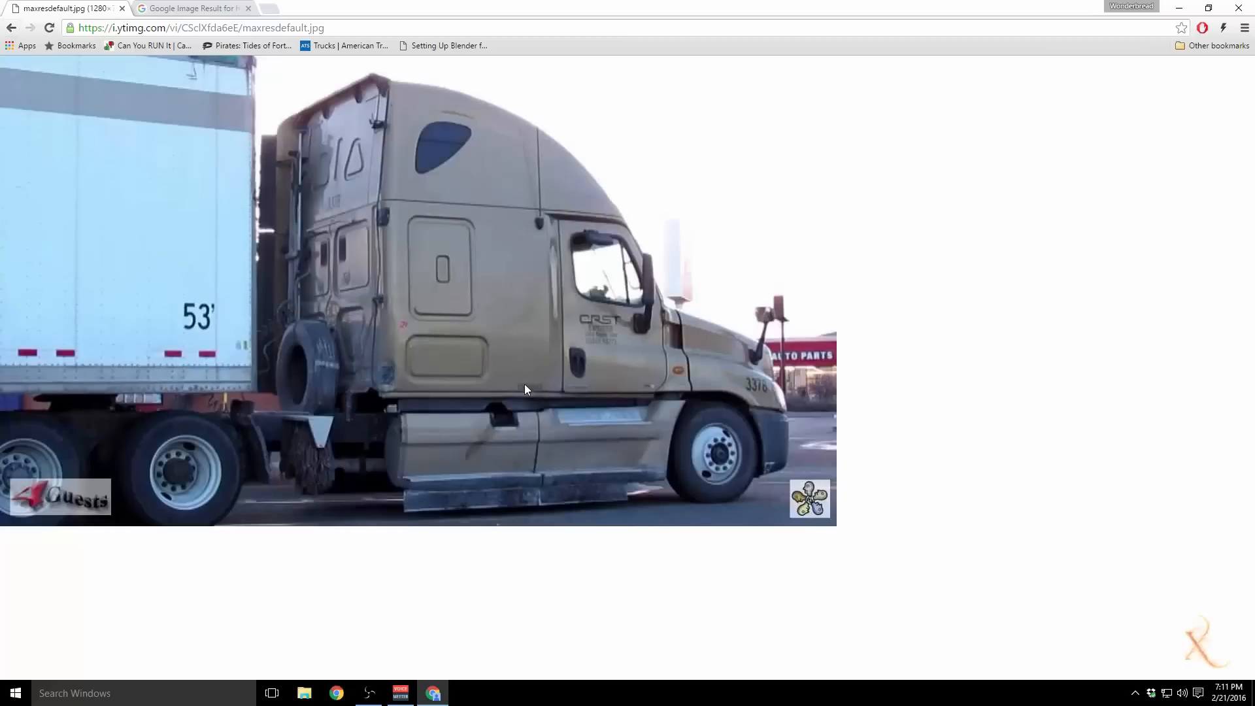
Step: Return to the CRST truck results and open the picture of the Freightliner Columbia at the Love's at full size on Photobucket
{"action": "left_click", "coordinate": [13, 28]}
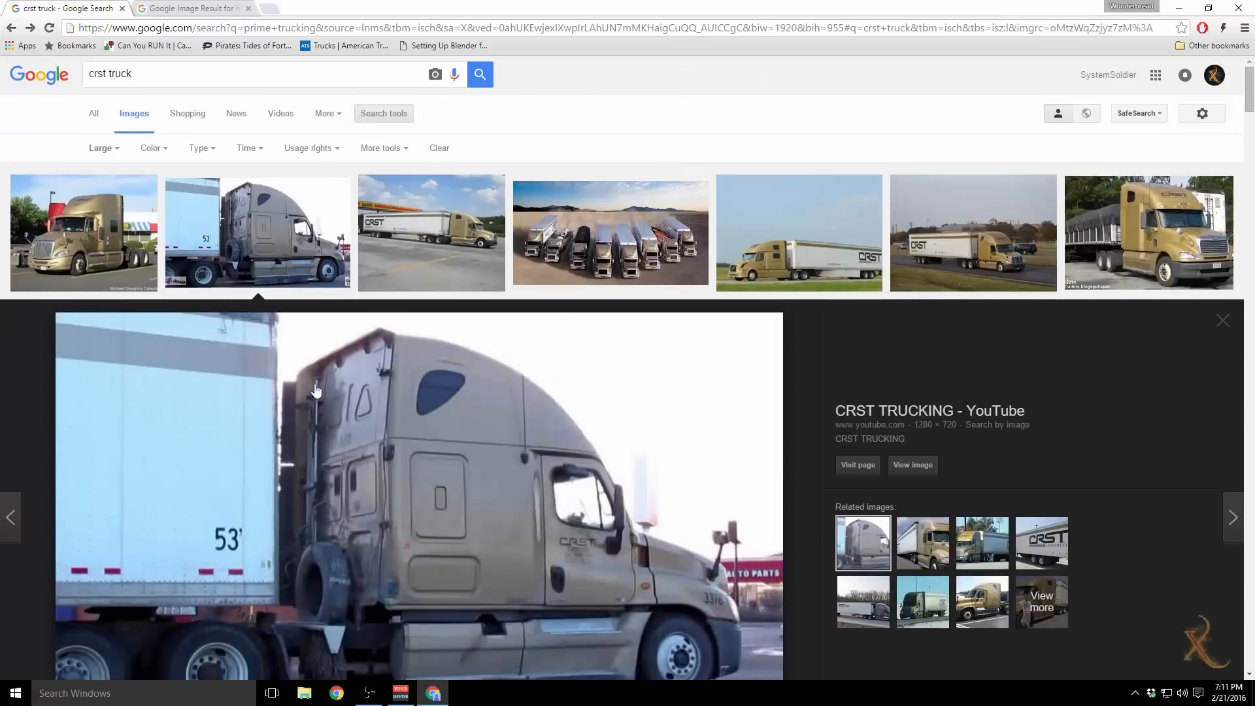
{"action": "left_click", "coordinate": [461, 229]}
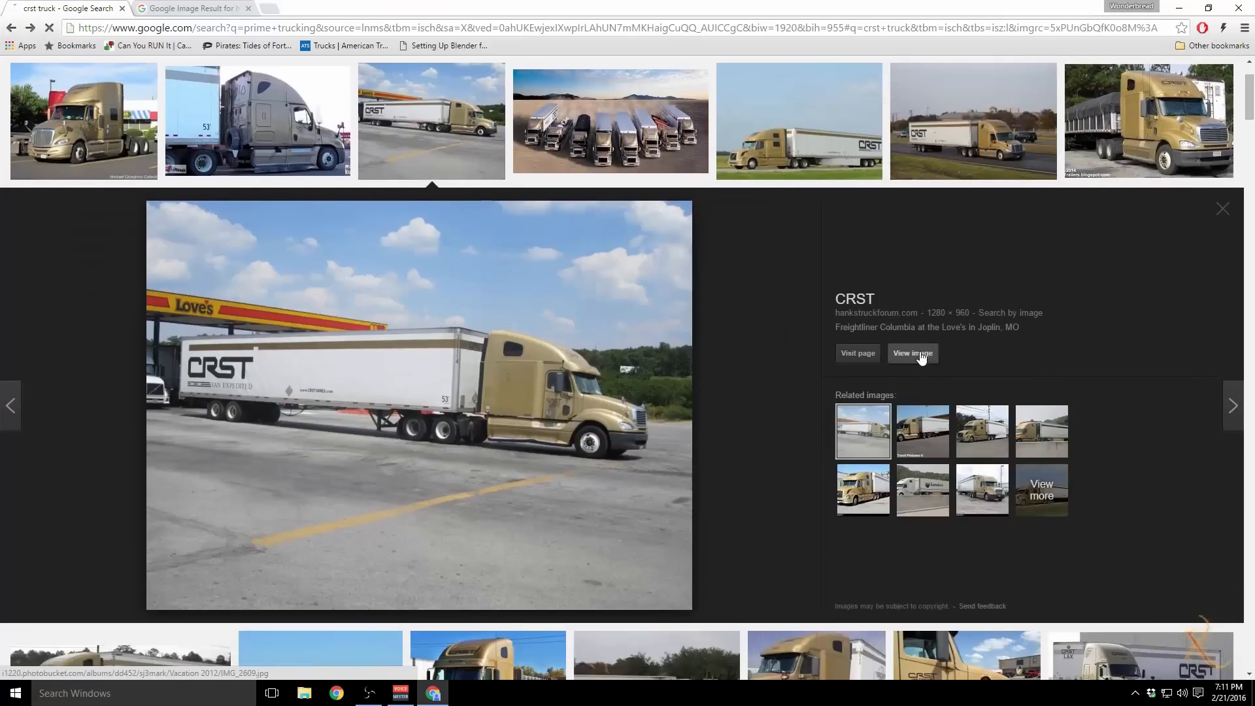
{"action": "left_click", "coordinate": [852, 359]}
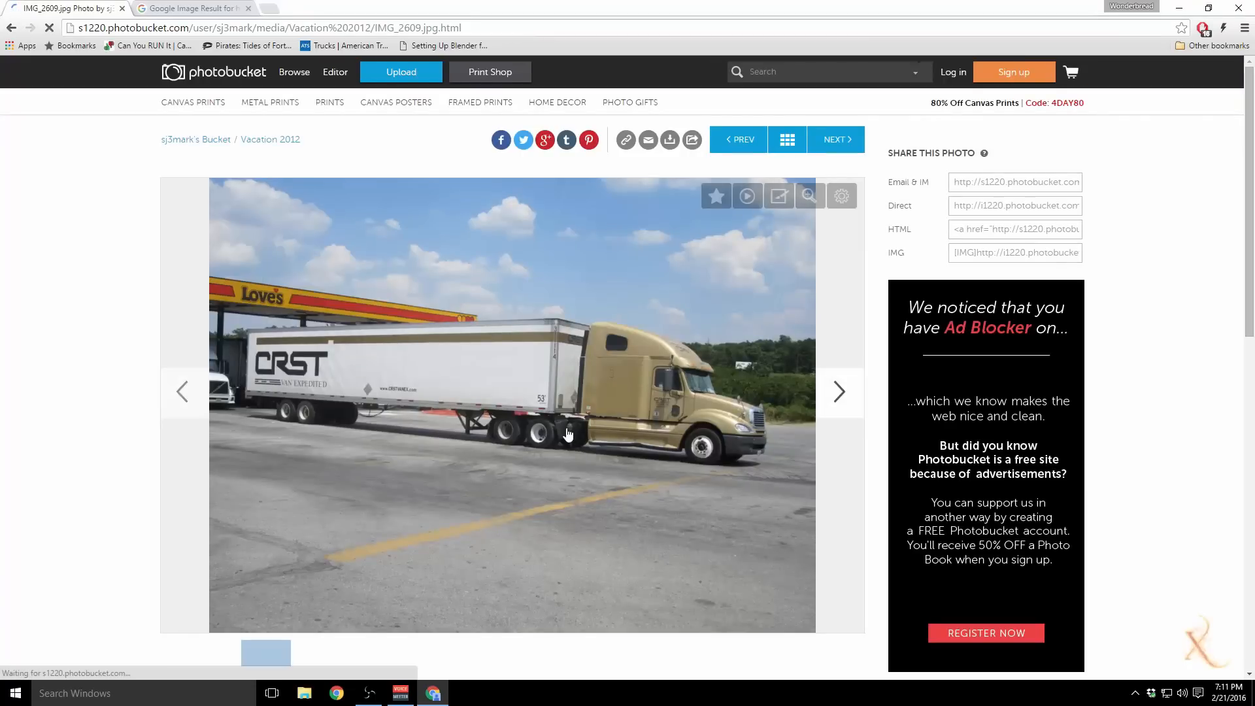
{"action": "left_click", "coordinate": [540, 397]}
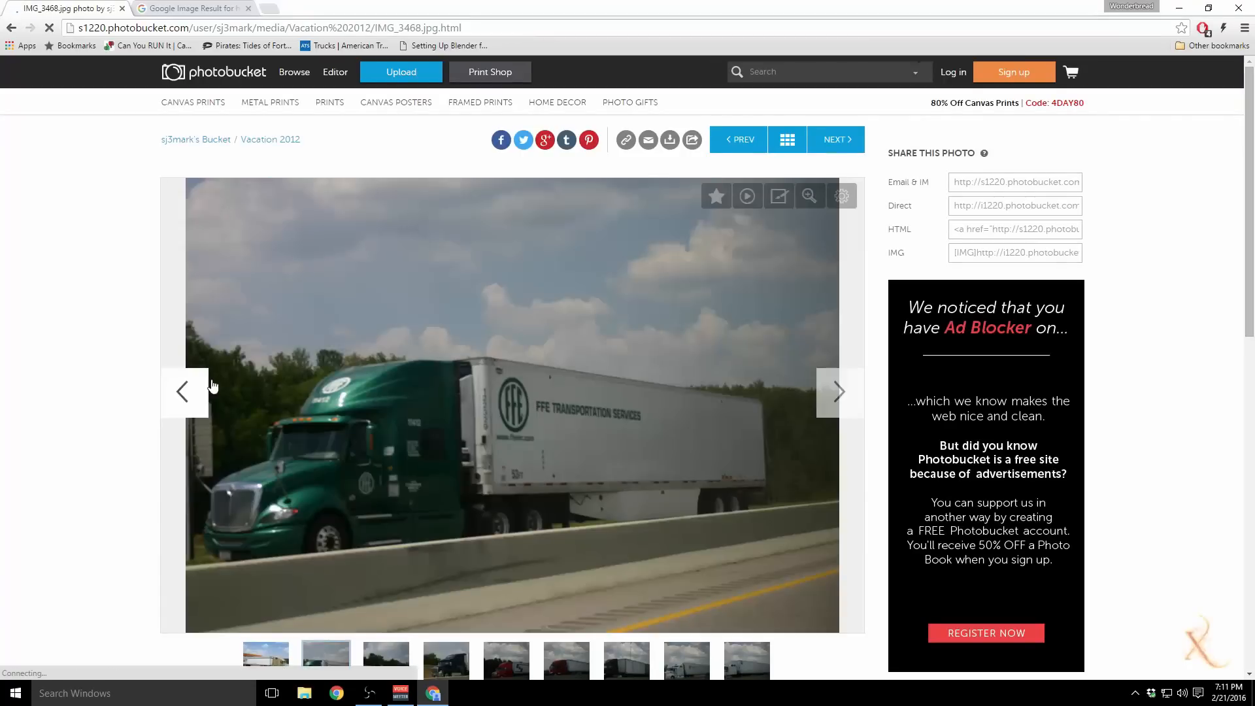
{"action": "left_click", "coordinate": [215, 385]}
{"action": "left_click", "coordinate": [805, 192]}
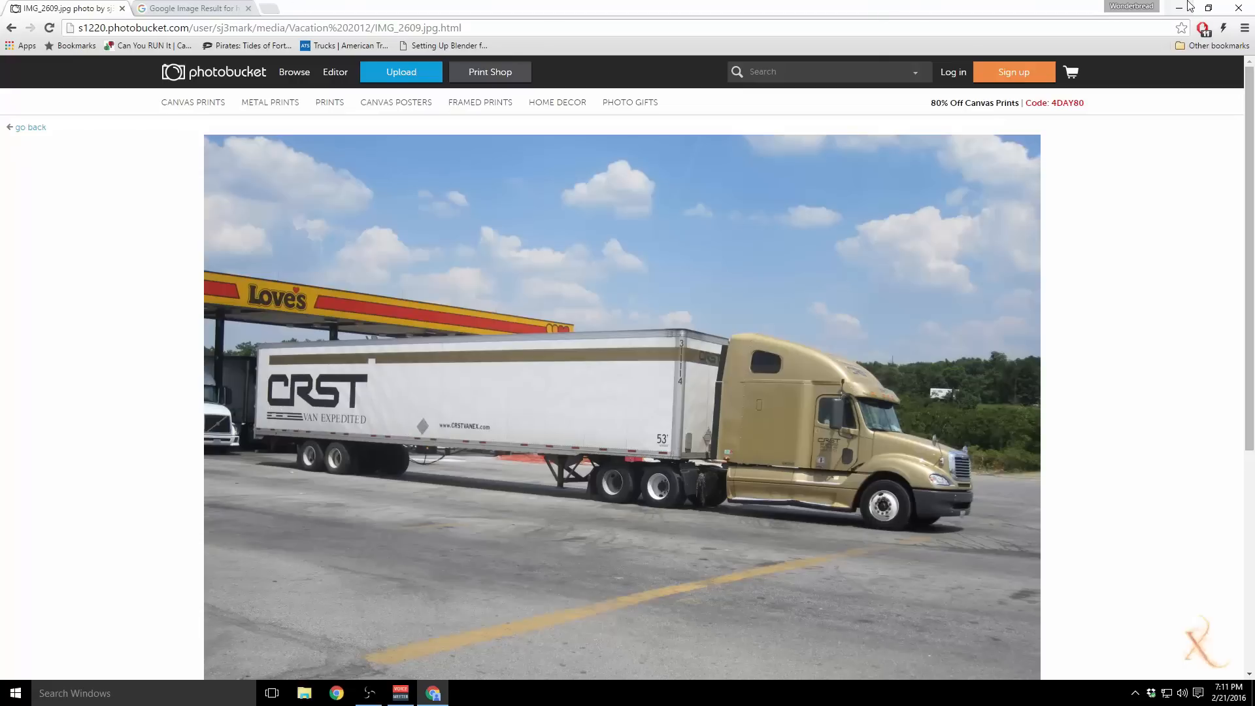
{"action": "left_click_drag", "start_coordinate": [877, 6], "coordinate": [1254, 132]}
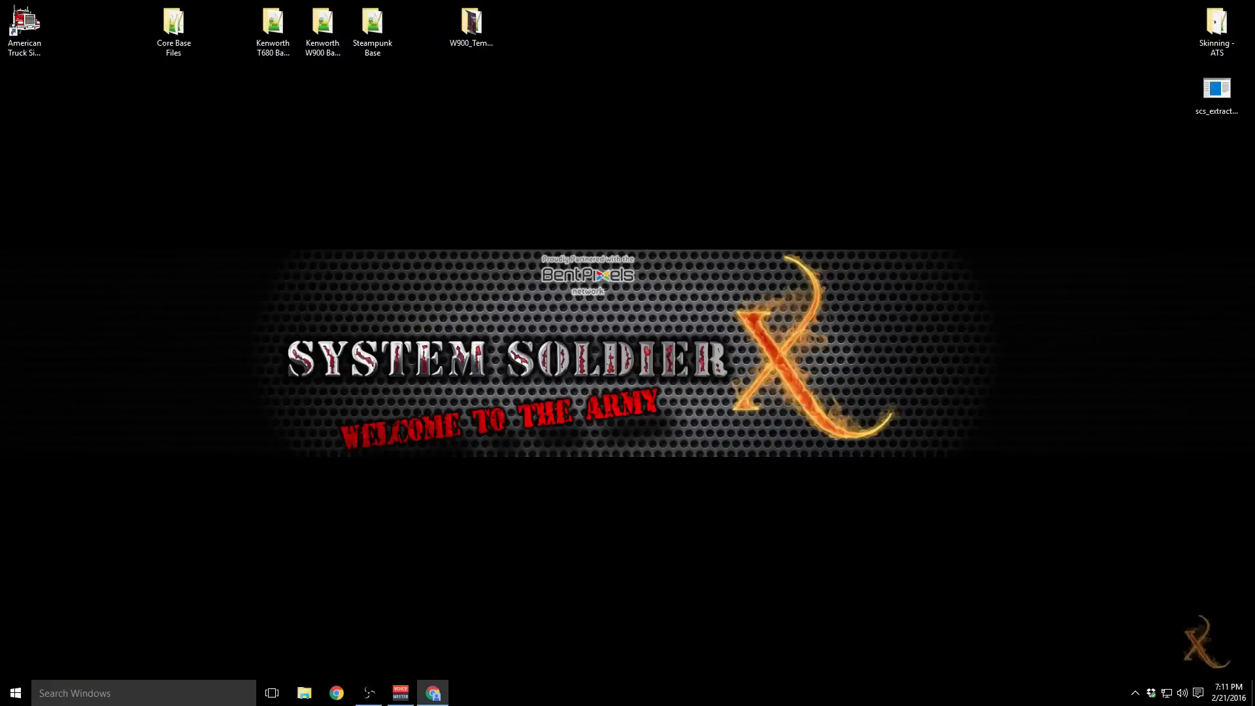
{"action": "left_click_drag", "start_coordinate": [1254, 134], "coordinate": [538, 168]}
{"action": "double_click", "coordinate": [538, 168]}
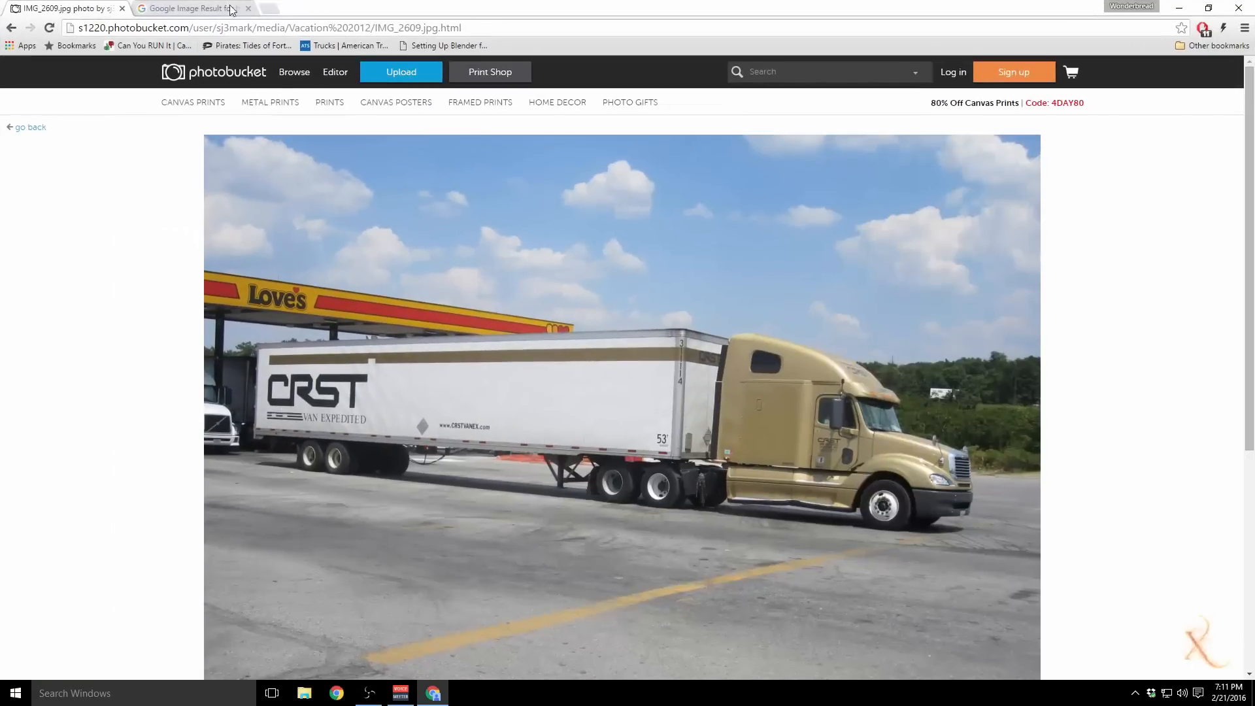
Step: Search for "crst logo" images in a new tab and open the black CRST logo from Vector.me at full size
{"action": "left_click", "coordinate": [268, 8]}
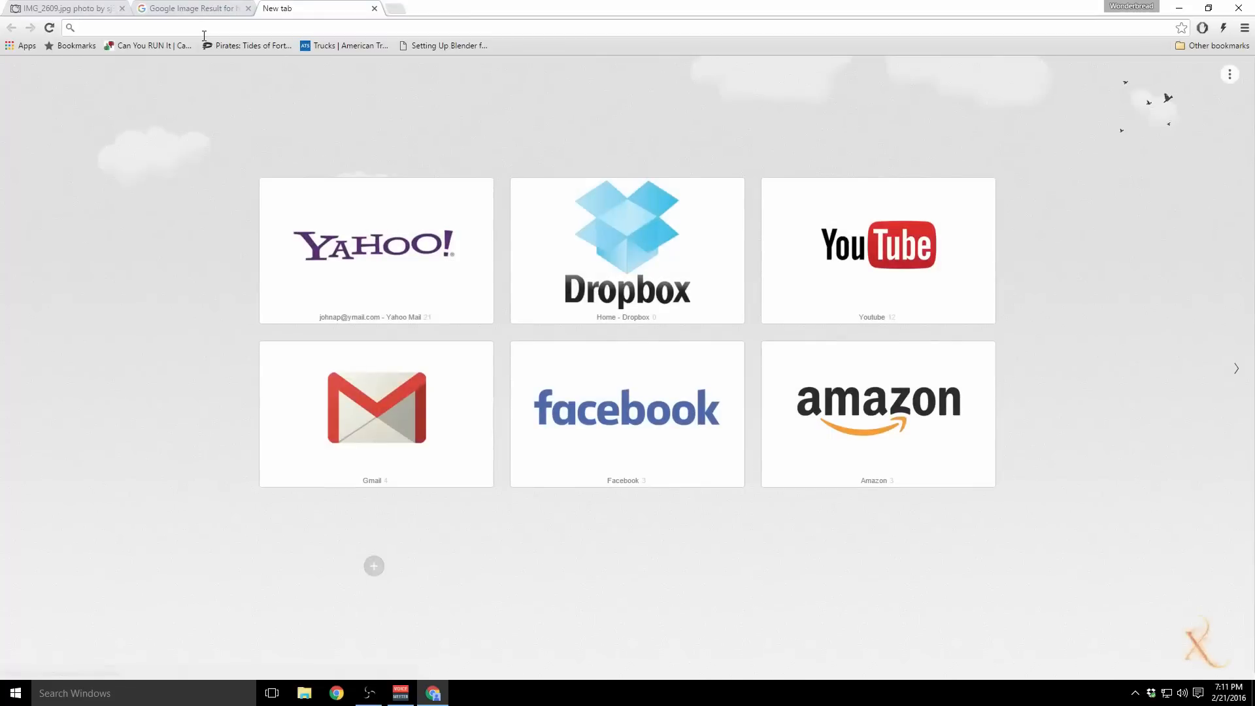
{"action": "type", "text": "crst l"}
{"action": "type", "text": "ogo"}
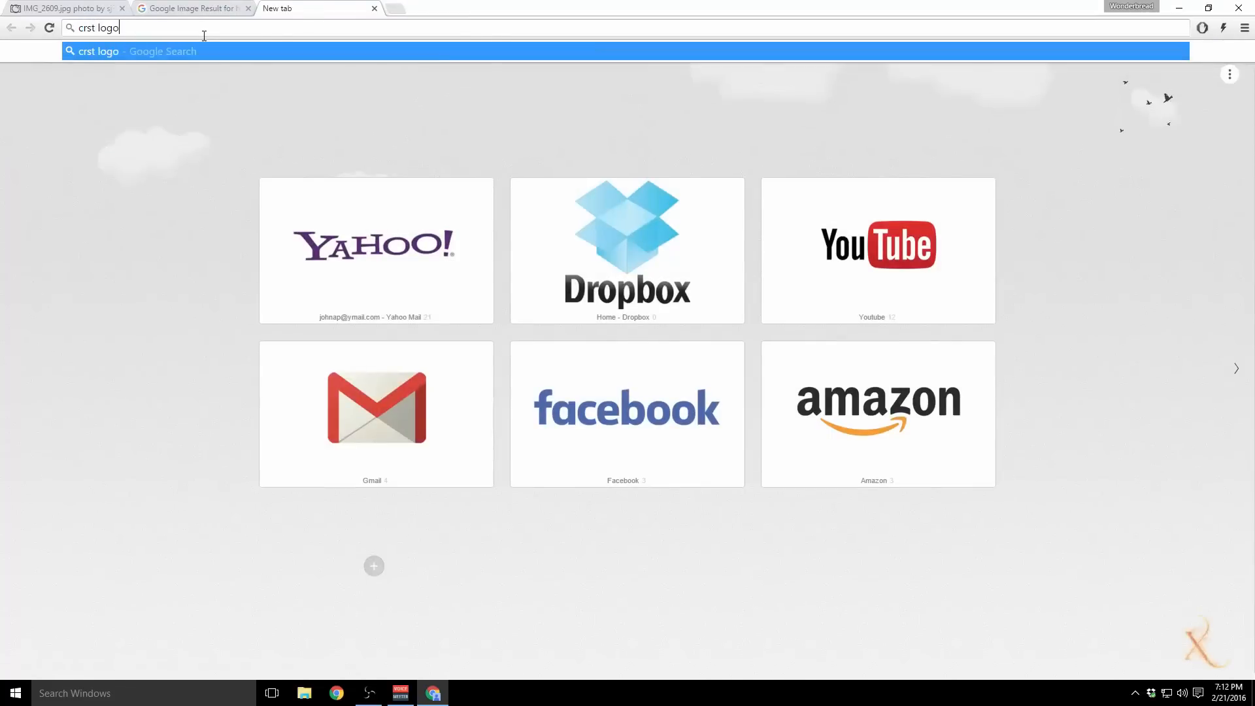
{"action": "key", "text": "Return"}
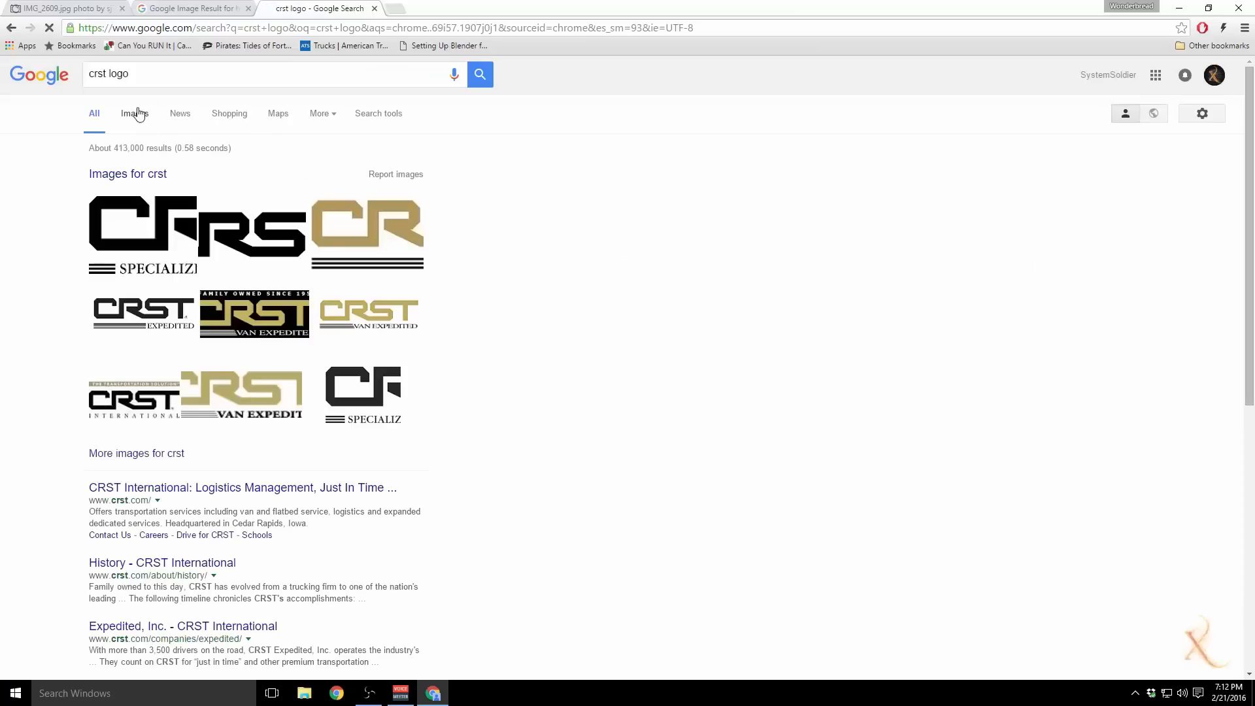
{"action": "left_click", "coordinate": [134, 113]}
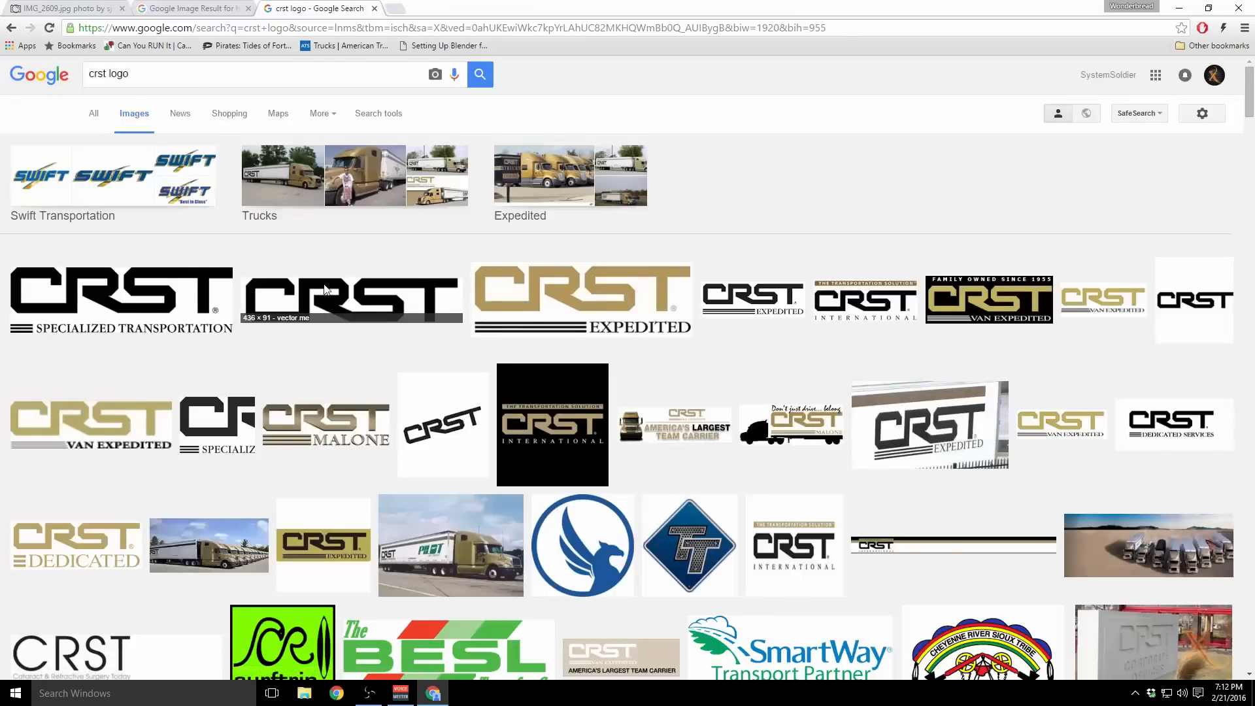
{"action": "left_click", "coordinate": [324, 289]}
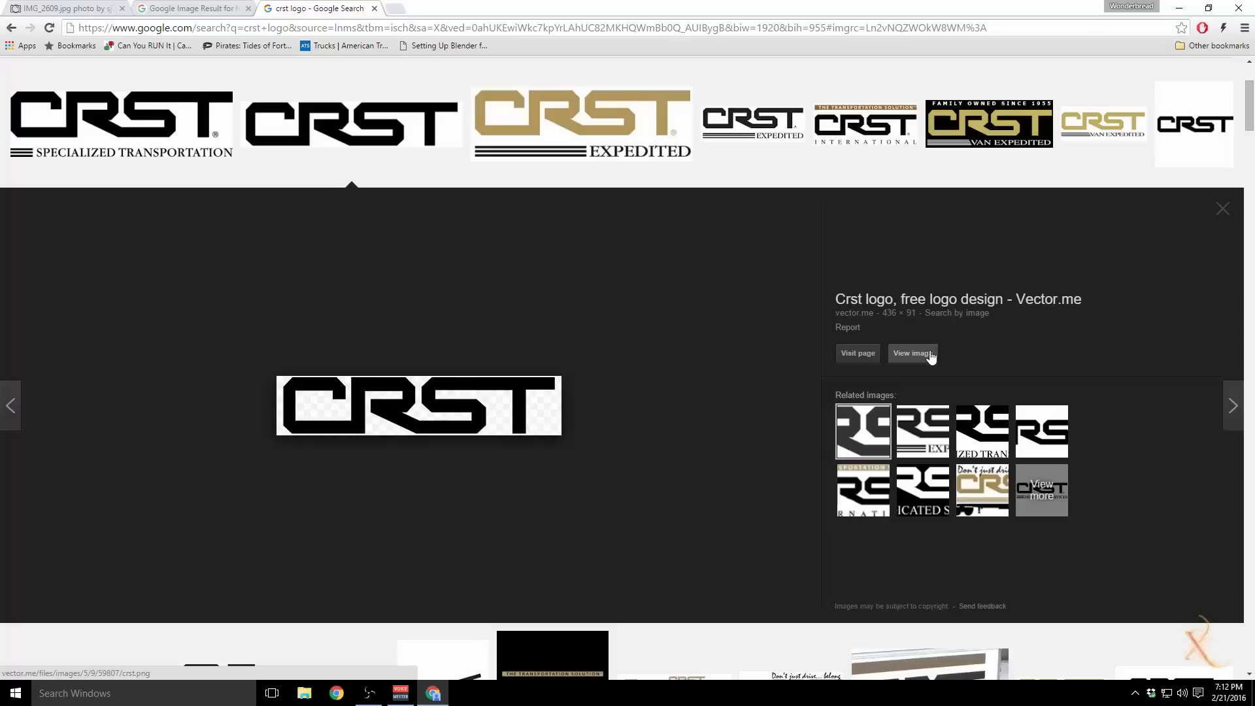
{"action": "left_click", "coordinate": [913, 353]}
Step: Save the logo as crst.png in Skinning - ATS > Truck Skinning > LogosMarkings on the Desktop, and close its tab
{"action": "right_click", "coordinate": [205, 103]}
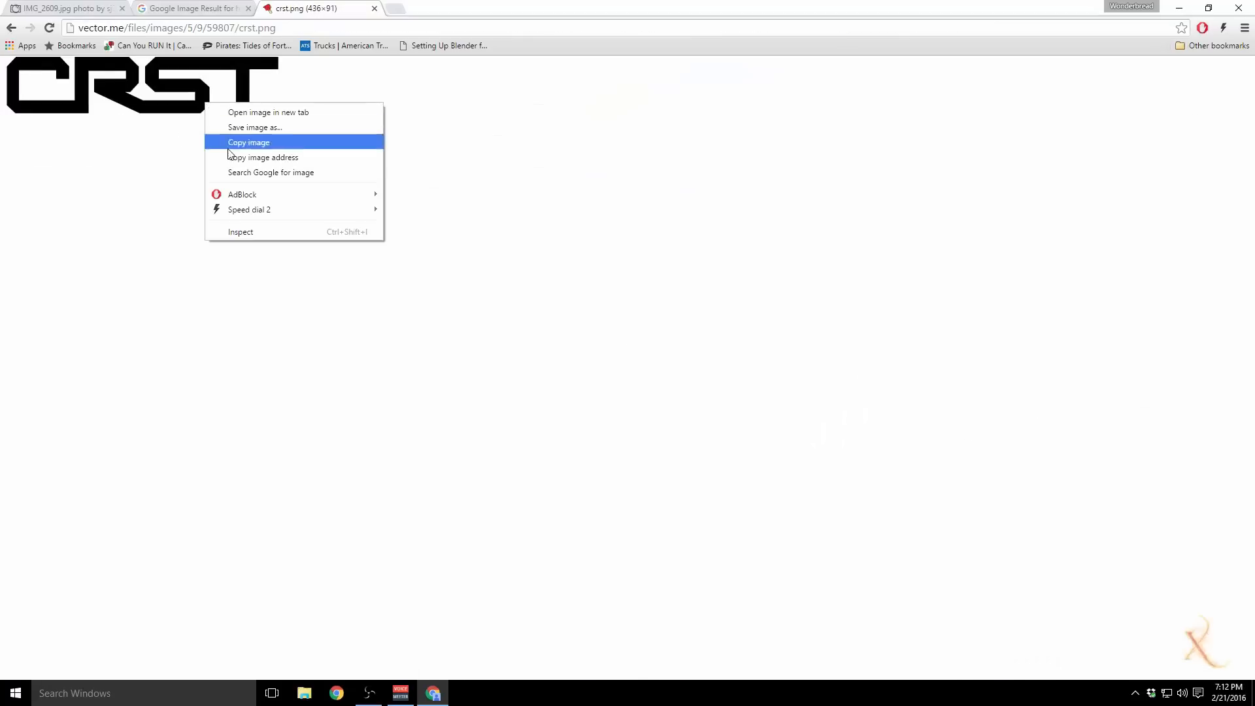
{"action": "left_click", "coordinate": [262, 128]}
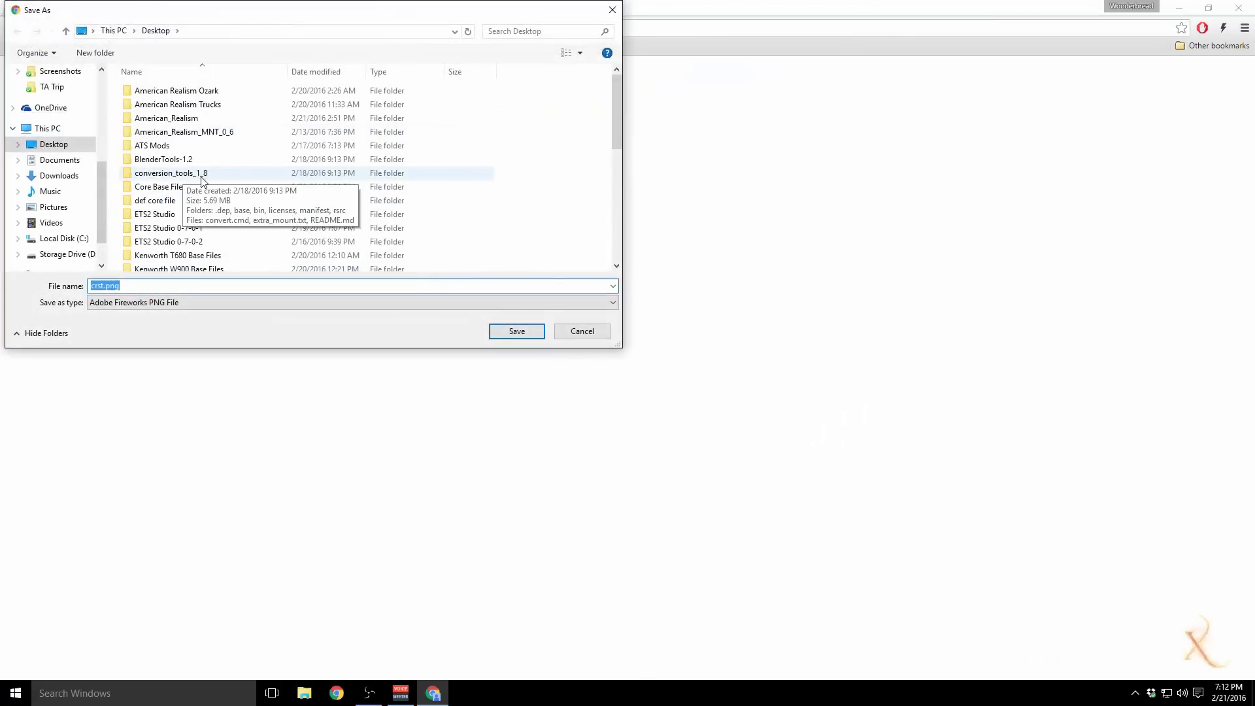
{"action": "scroll", "coordinate": [163, 235], "scroll_direction": "down", "scroll_amount": 2}
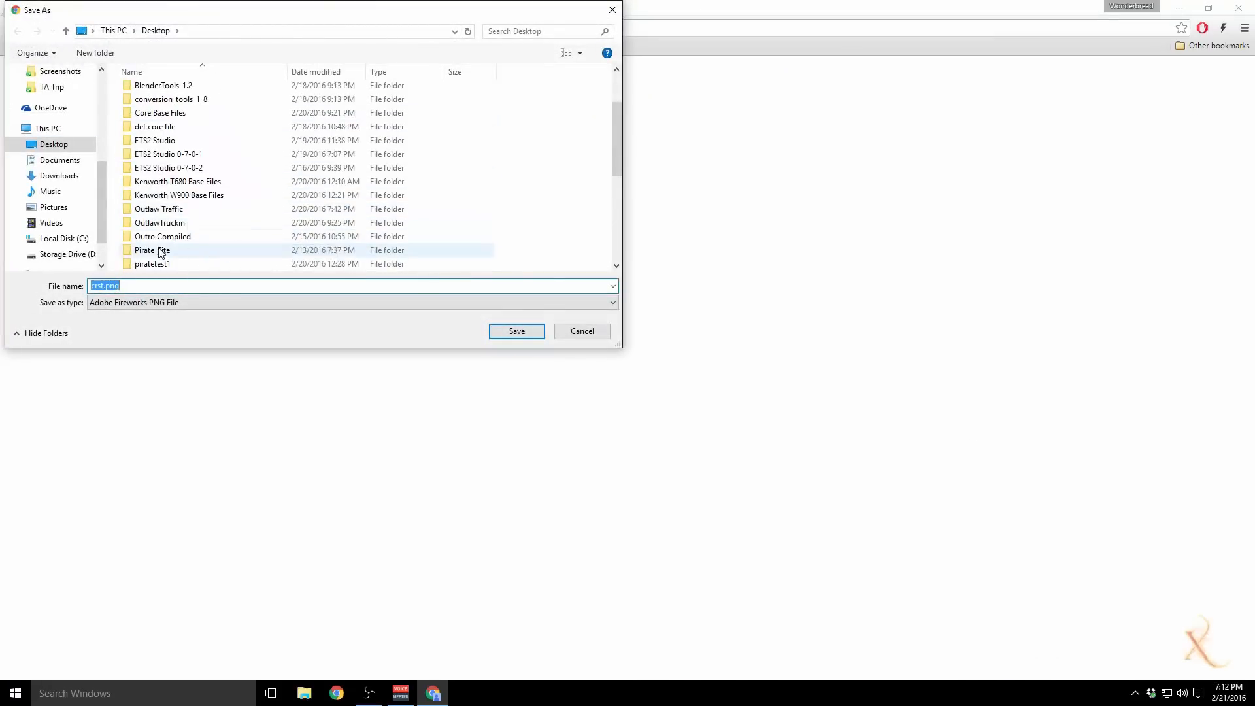
{"action": "scroll", "coordinate": [174, 222], "scroll_direction": "down", "scroll_amount": 1}
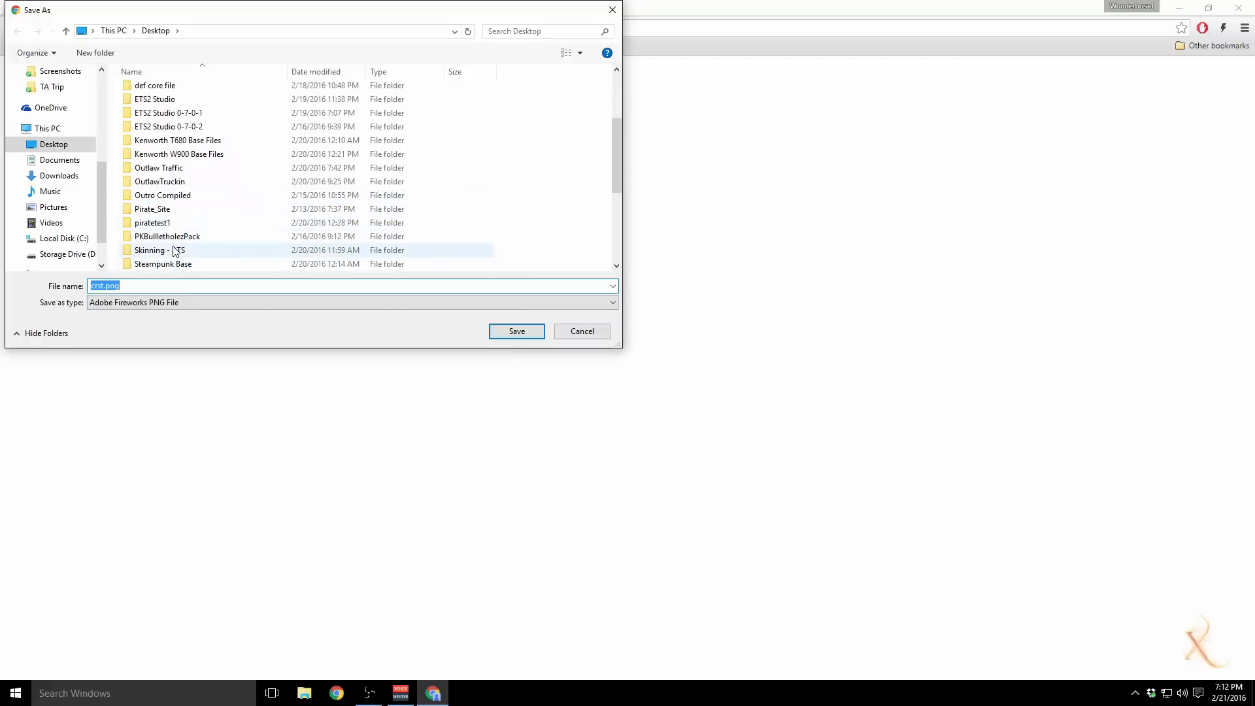
{"action": "double_click", "coordinate": [176, 252]}
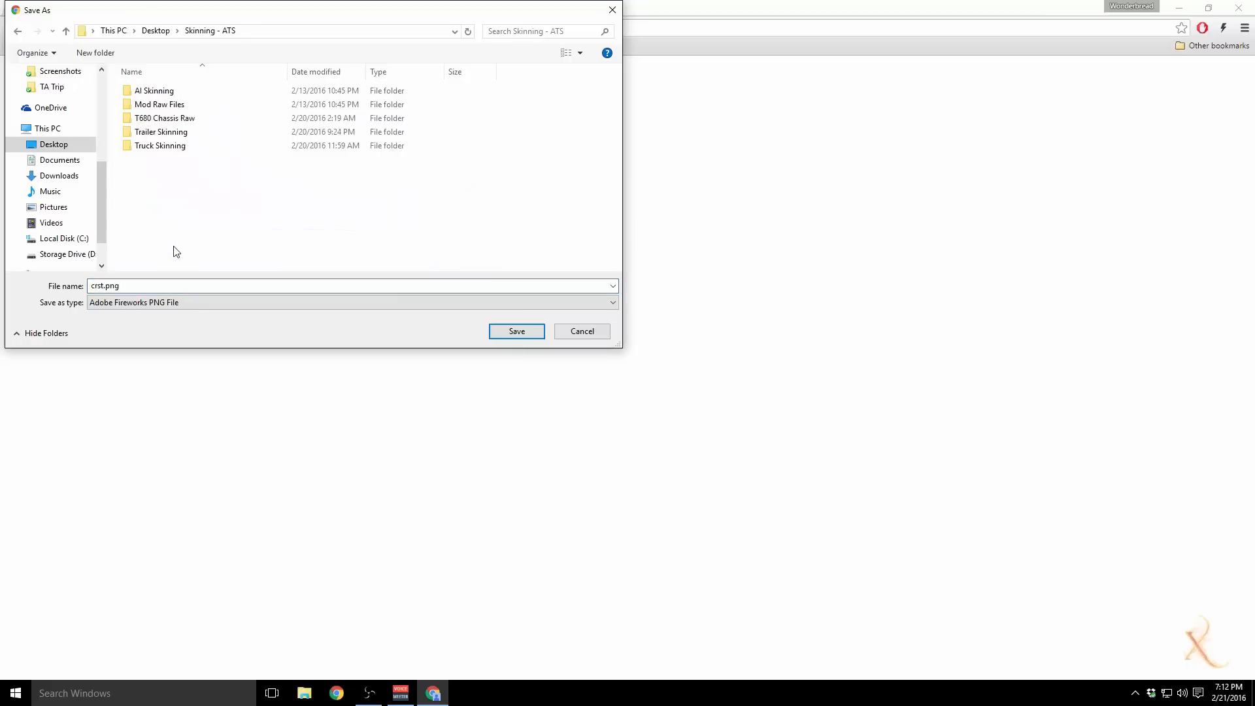
{"action": "double_click", "coordinate": [178, 146]}
{"action": "double_click", "coordinate": [178, 141]}
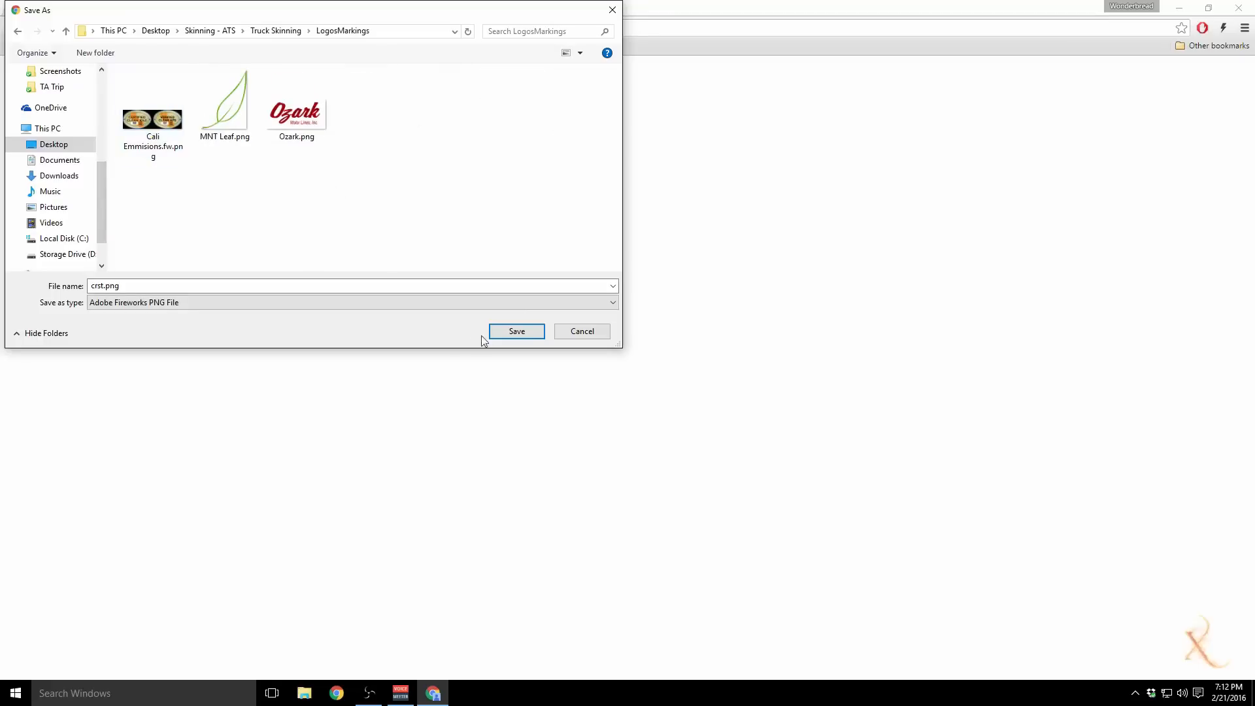
{"action": "left_click", "coordinate": [526, 331]}
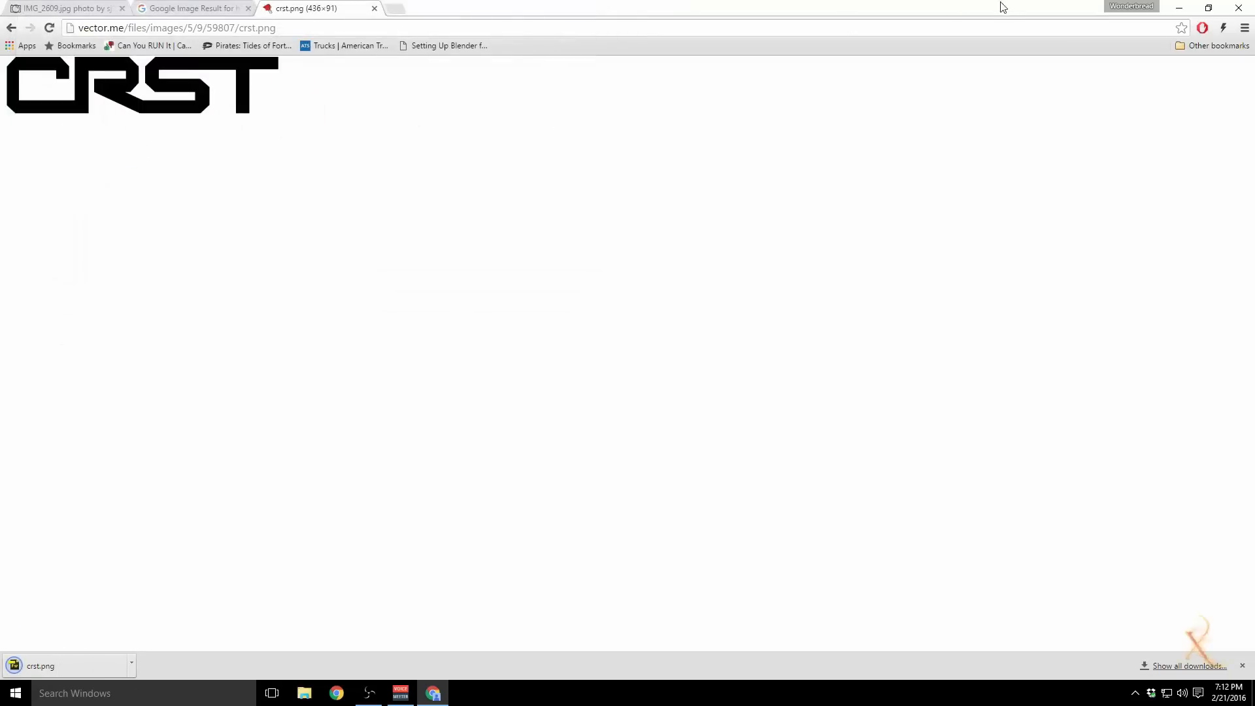
{"action": "left_click", "coordinate": [374, 9]}
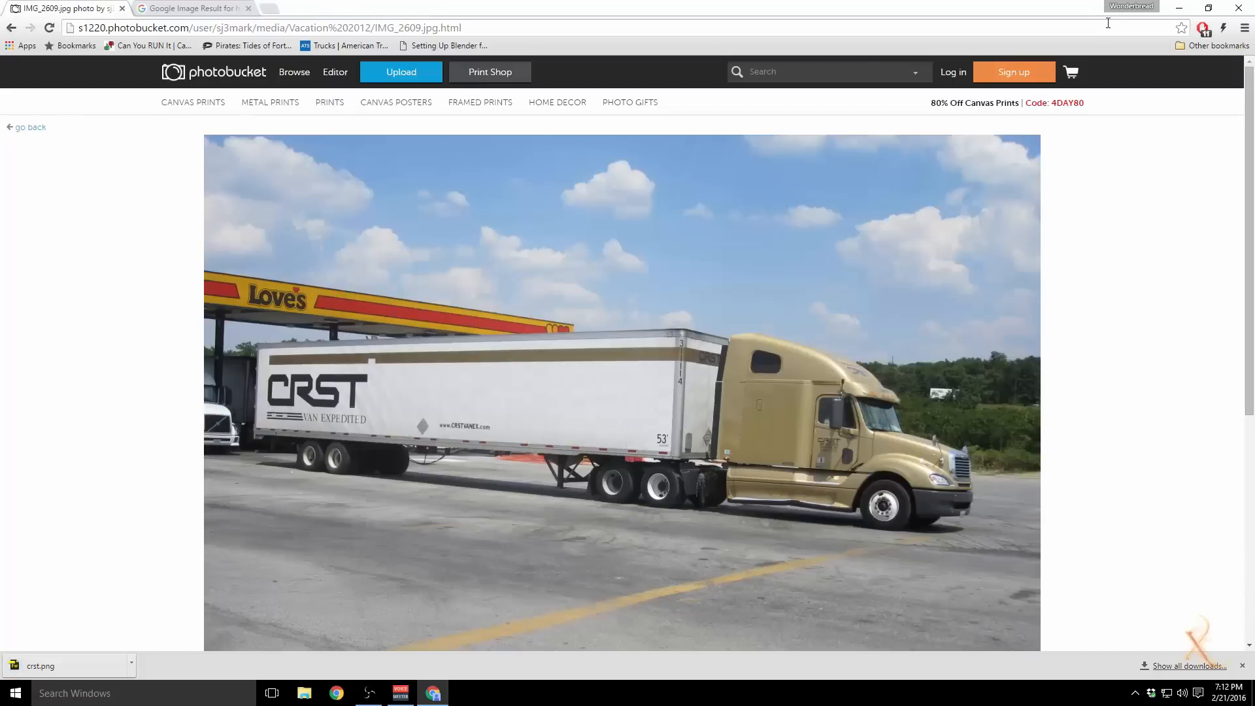
Step: Minimise the browser and open Template Peterbilt.psd from the Truck Skinning folder inside Skinning - ATS in Adobe Fireworks
{"action": "left_click", "coordinate": [1177, 9]}
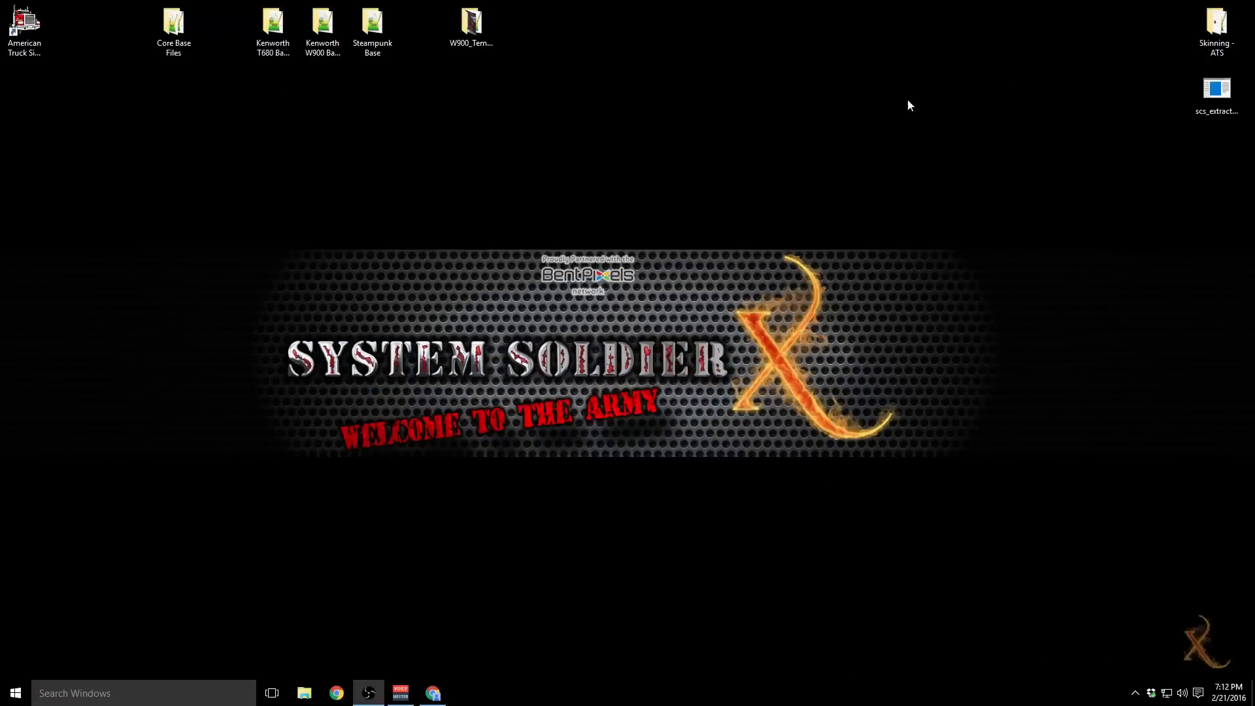
{"action": "double_click", "coordinate": [1216, 26]}
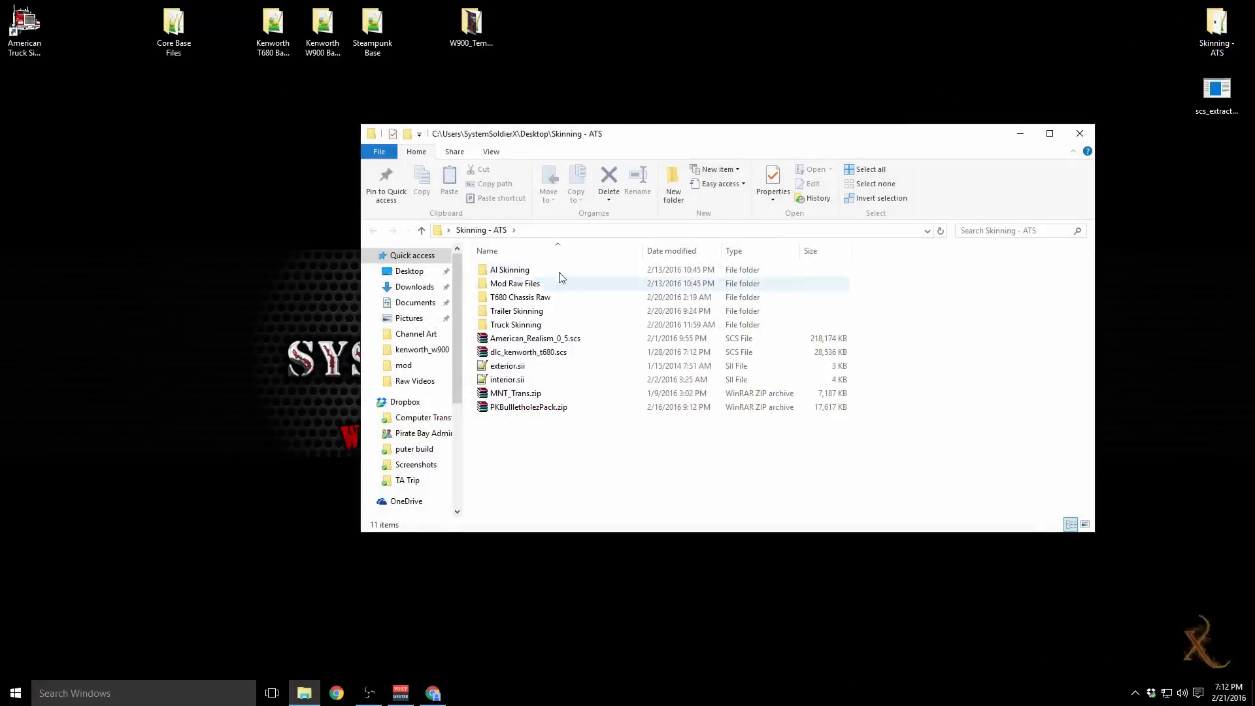
{"action": "double_click", "coordinate": [529, 324]}
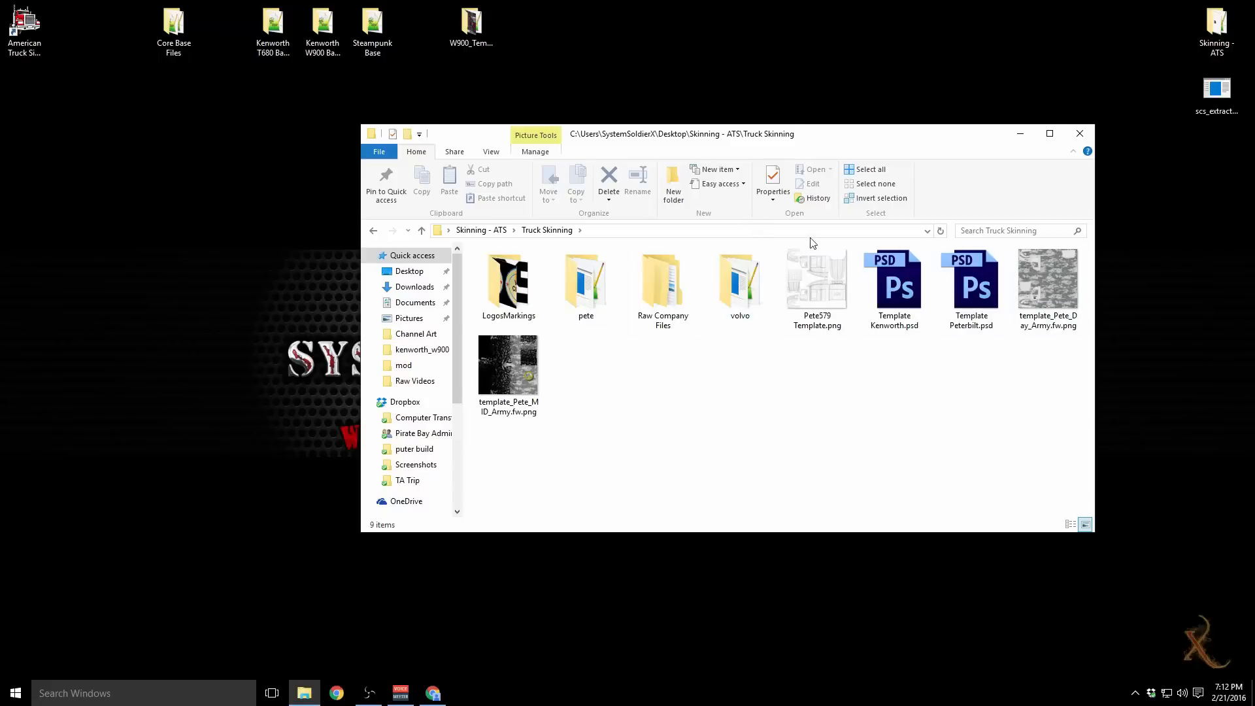
{"action": "right_click", "coordinate": [973, 295]}
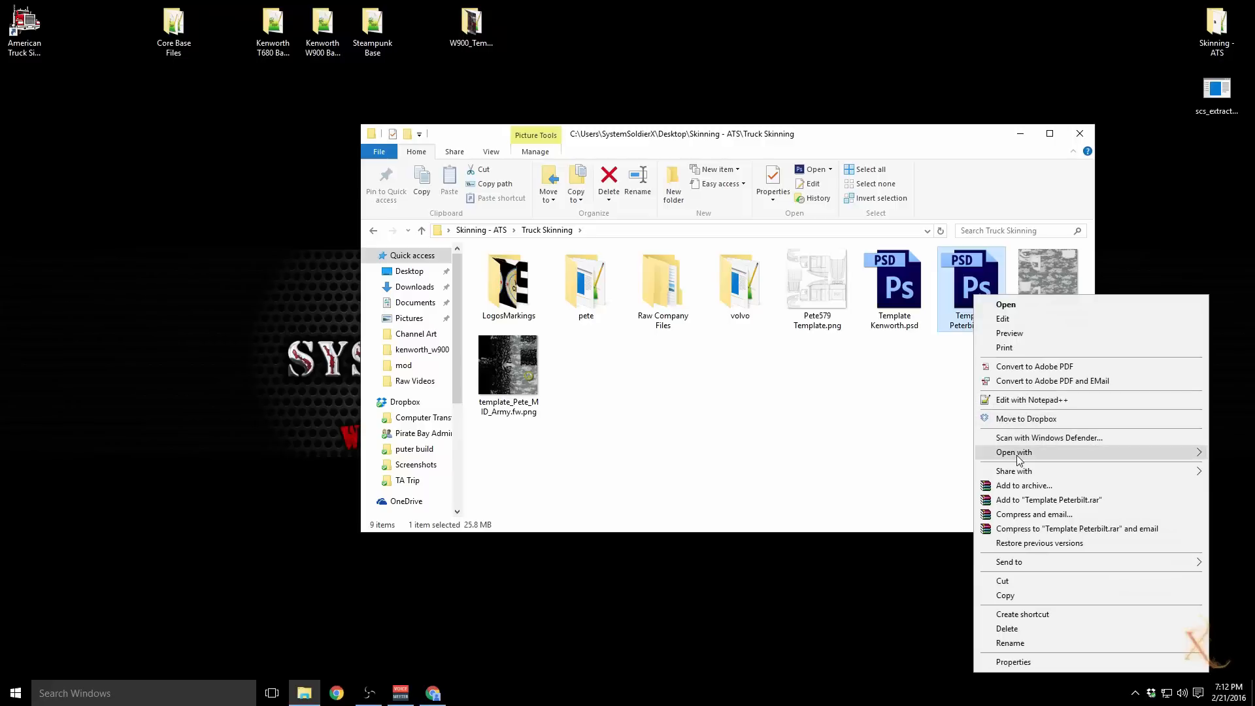
{"action": "mouse_move", "coordinate": [1017, 458]}
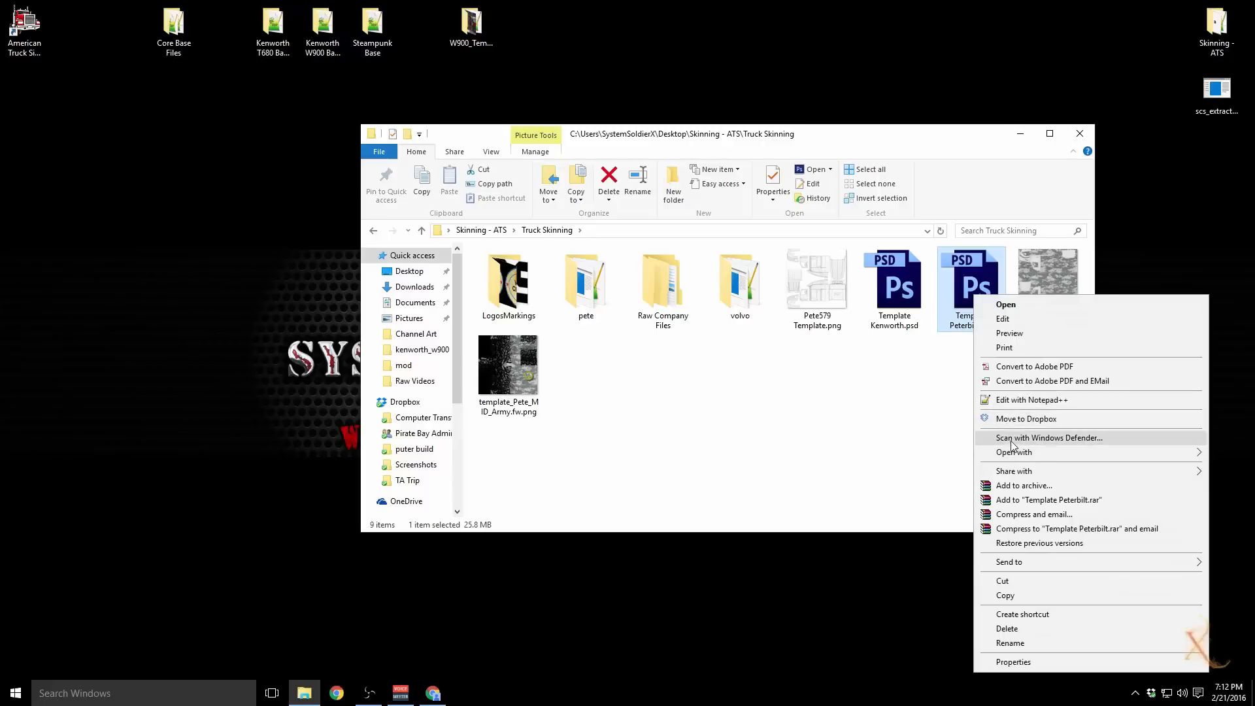
{"action": "left_click", "coordinate": [879, 454]}
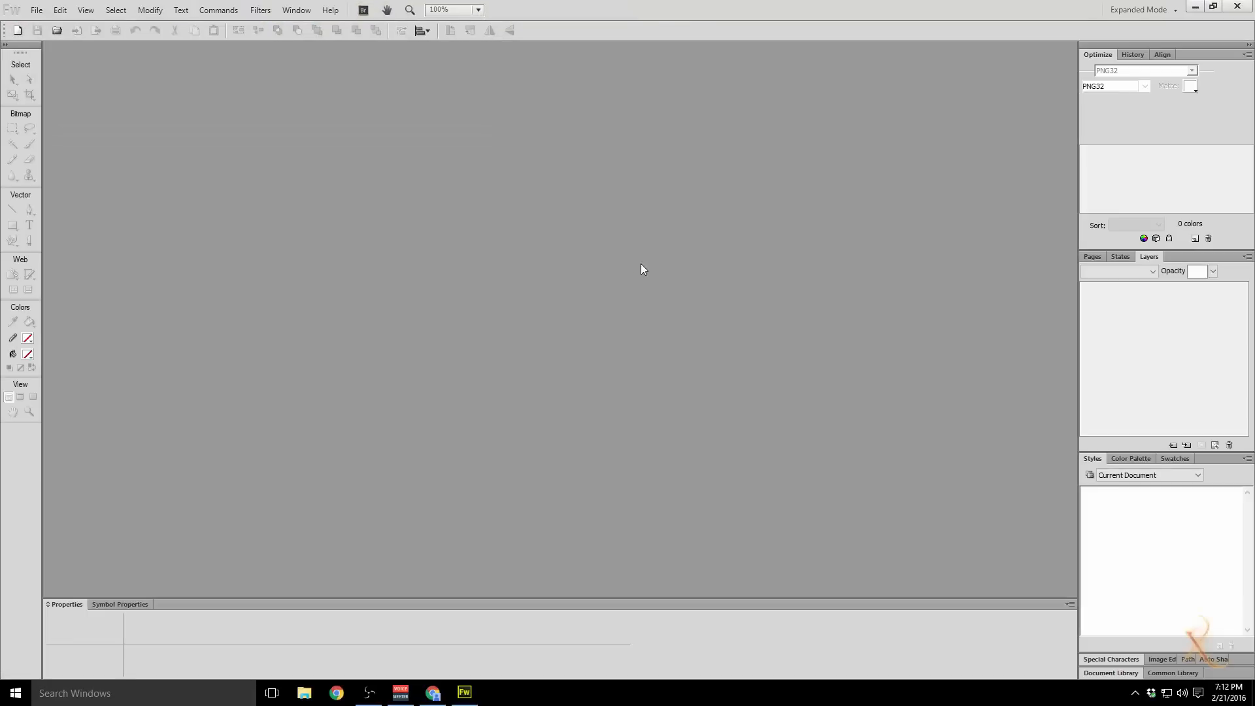
Step: Import the Peterbilt template at 50 percent width with constrained proportions, and look over its lower cab section
{"action": "left_click", "coordinate": [629, 239]}
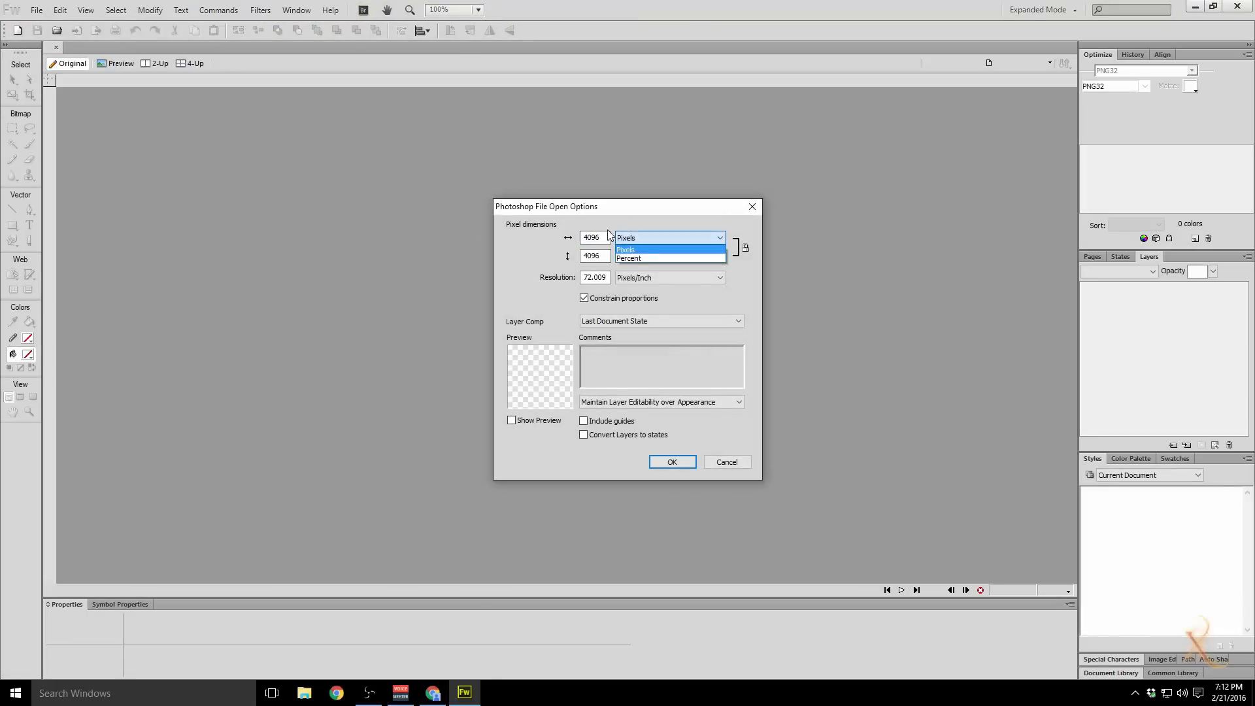
{"action": "left_click", "coordinate": [633, 260]}
{"action": "double_click", "coordinate": [602, 238]}
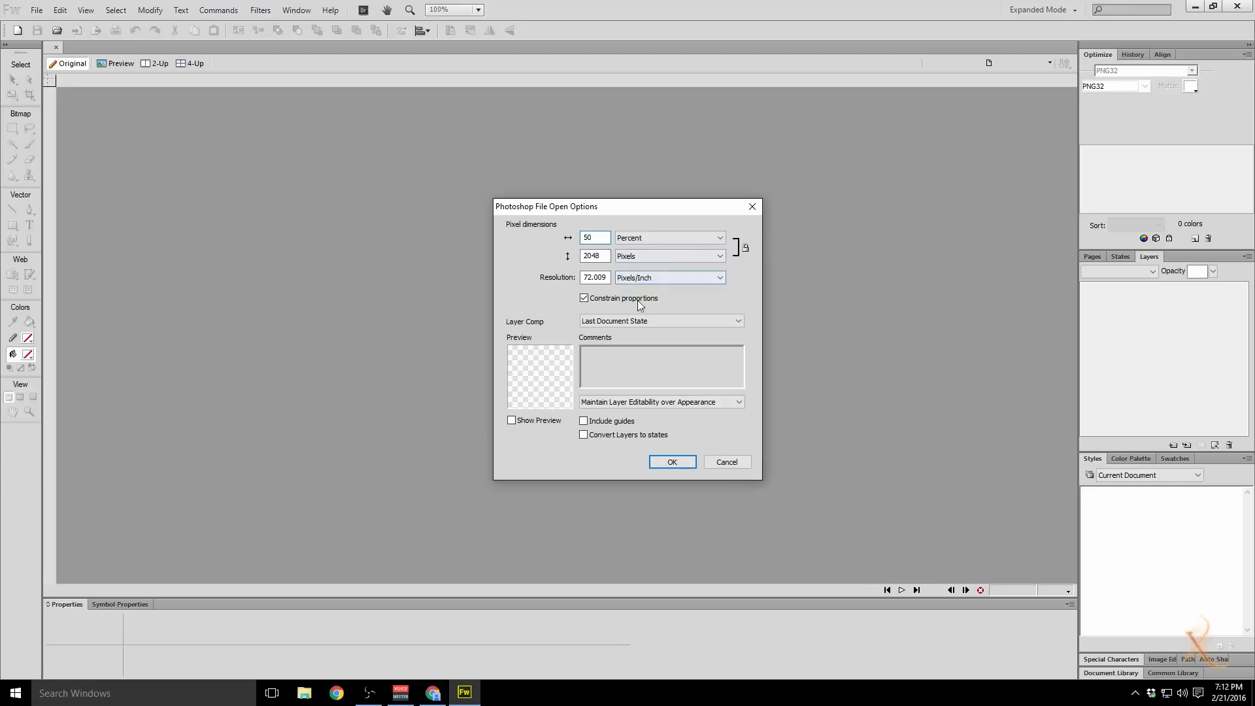
{"action": "left_click", "coordinate": [691, 463]}
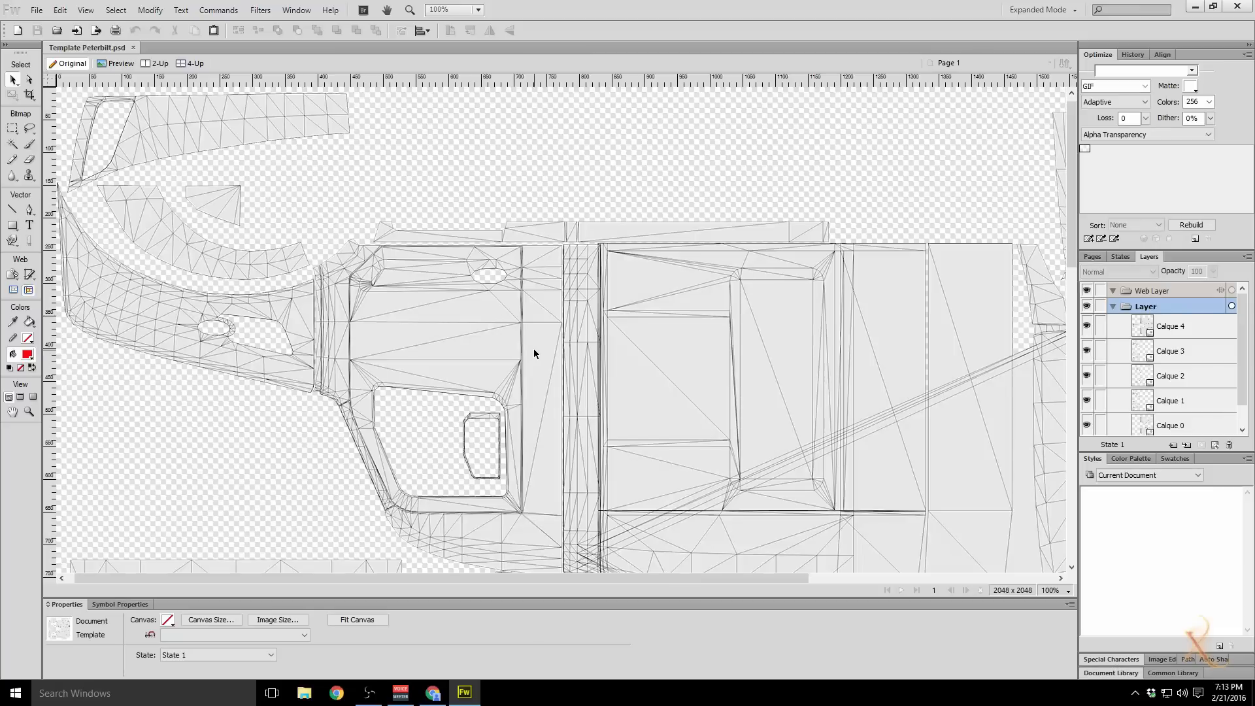
{"action": "scroll", "coordinate": [562, 396], "scroll_direction": "down", "scroll_amount": 5}
{"action": "scroll", "coordinate": [562, 401], "scroll_direction": "down", "scroll_amount": 10}
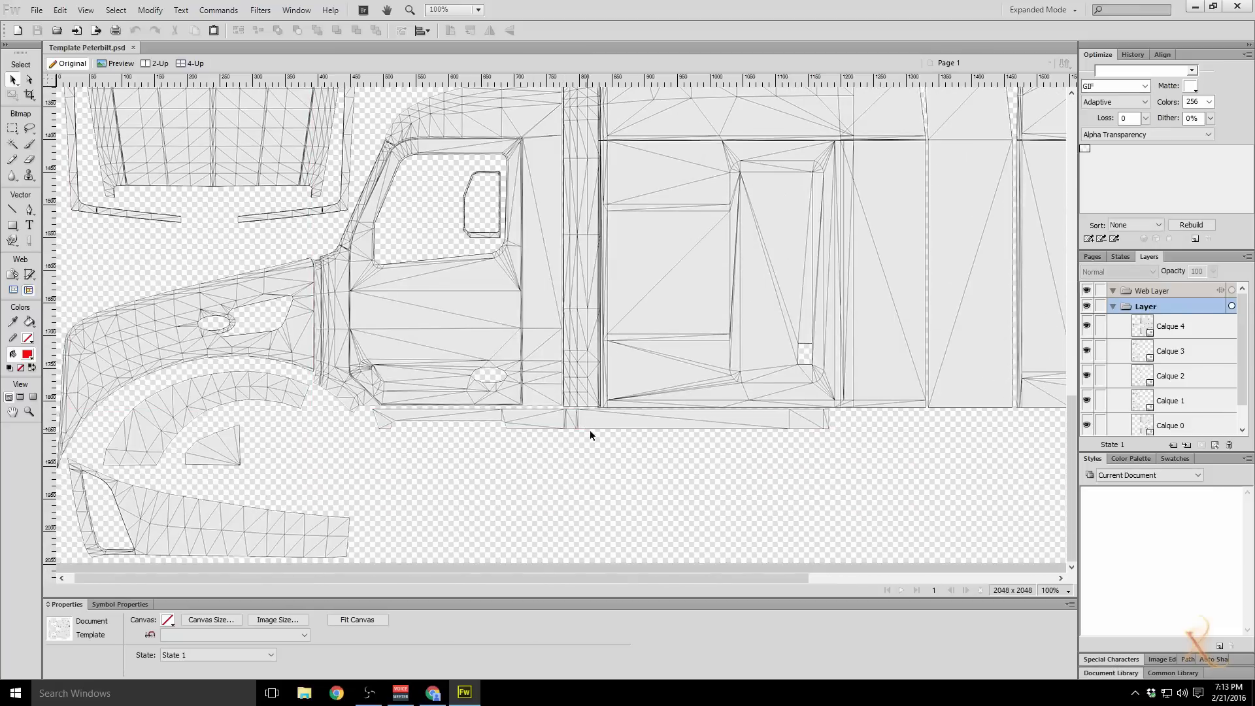
{"action": "left_click_drag", "start_coordinate": [727, 579], "coordinate": [685, 579]}
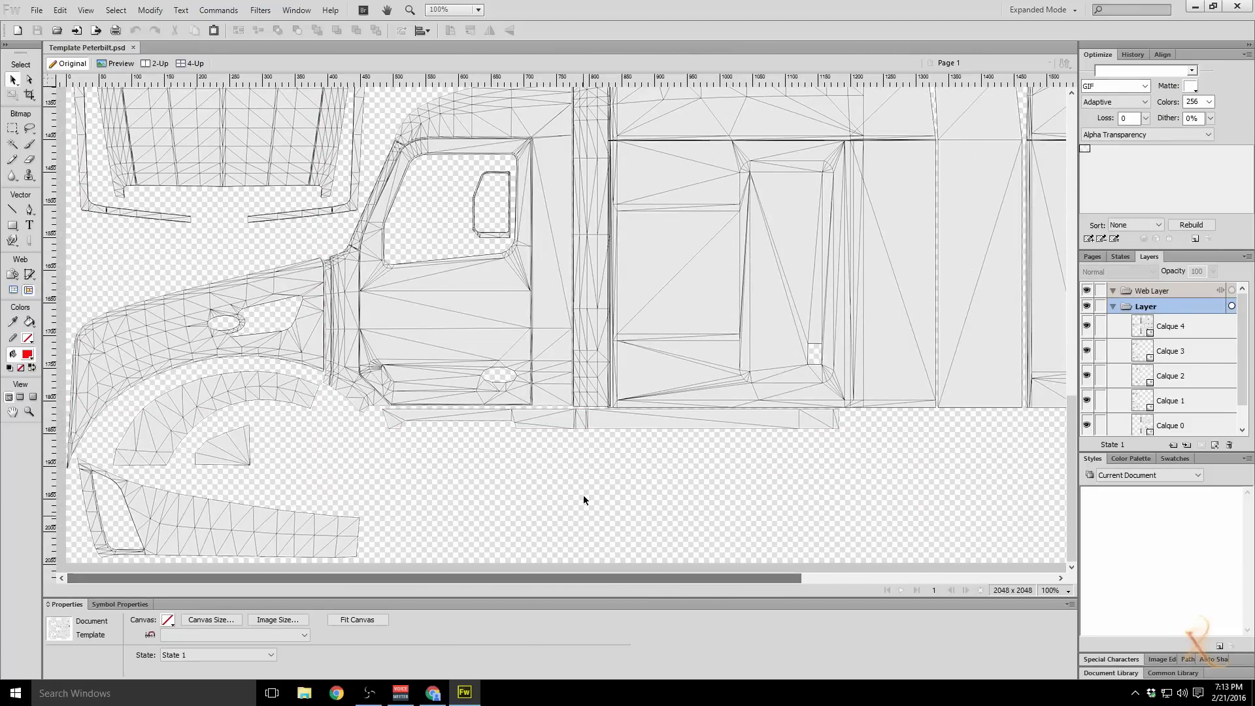
Step: Set the magnification to 50% and look over the upper and lower halves of the truck wireframe
{"action": "scroll", "coordinate": [583, 484], "scroll_direction": "up", "scroll_amount": 5}
{"action": "scroll", "coordinate": [583, 455], "scroll_direction": "down", "scroll_amount": 5}
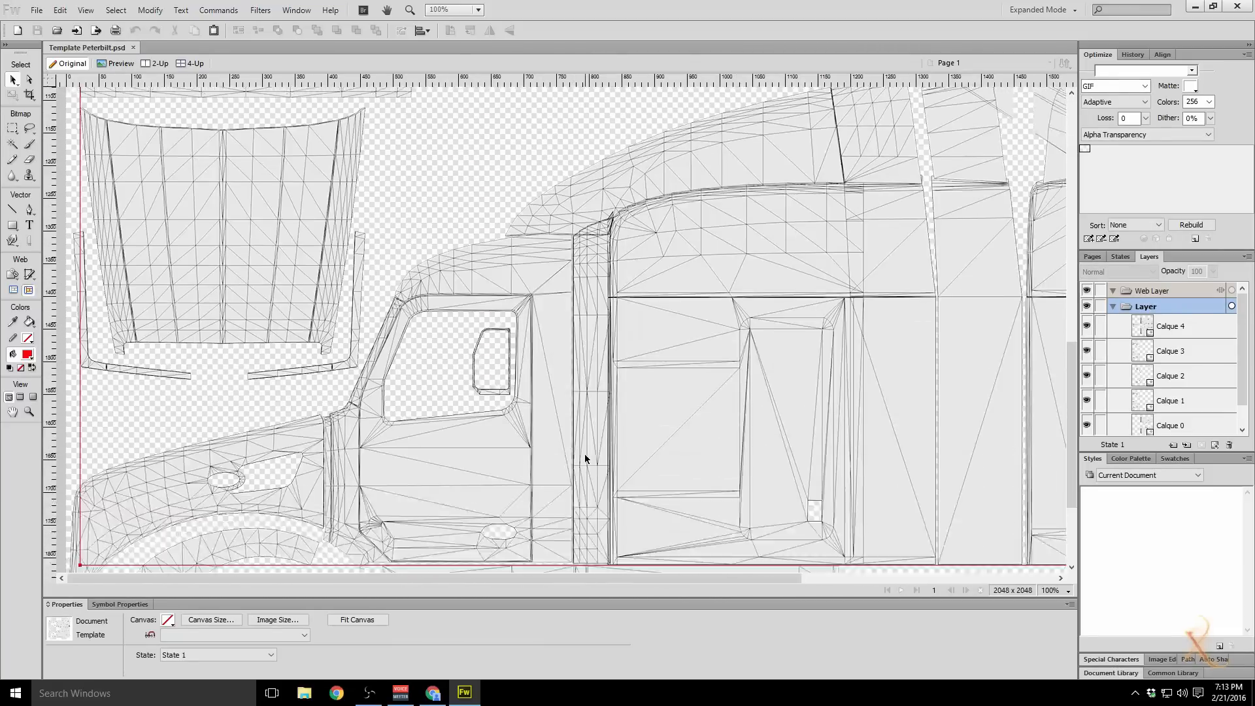
{"action": "mouse_move", "coordinate": [566, 579]}
{"action": "left_mouse_down"}
{"action": "mouse_move", "coordinate": [858, 578]}
{"action": "mouse_move", "coordinate": [589, 578]}
{"action": "left_mouse_up"}
{"action": "scroll", "coordinate": [584, 554], "scroll_direction": "left", "scroll_amount": 2}
{"action": "scroll", "coordinate": [650, 437], "scroll_direction": "up", "scroll_amount": 5}
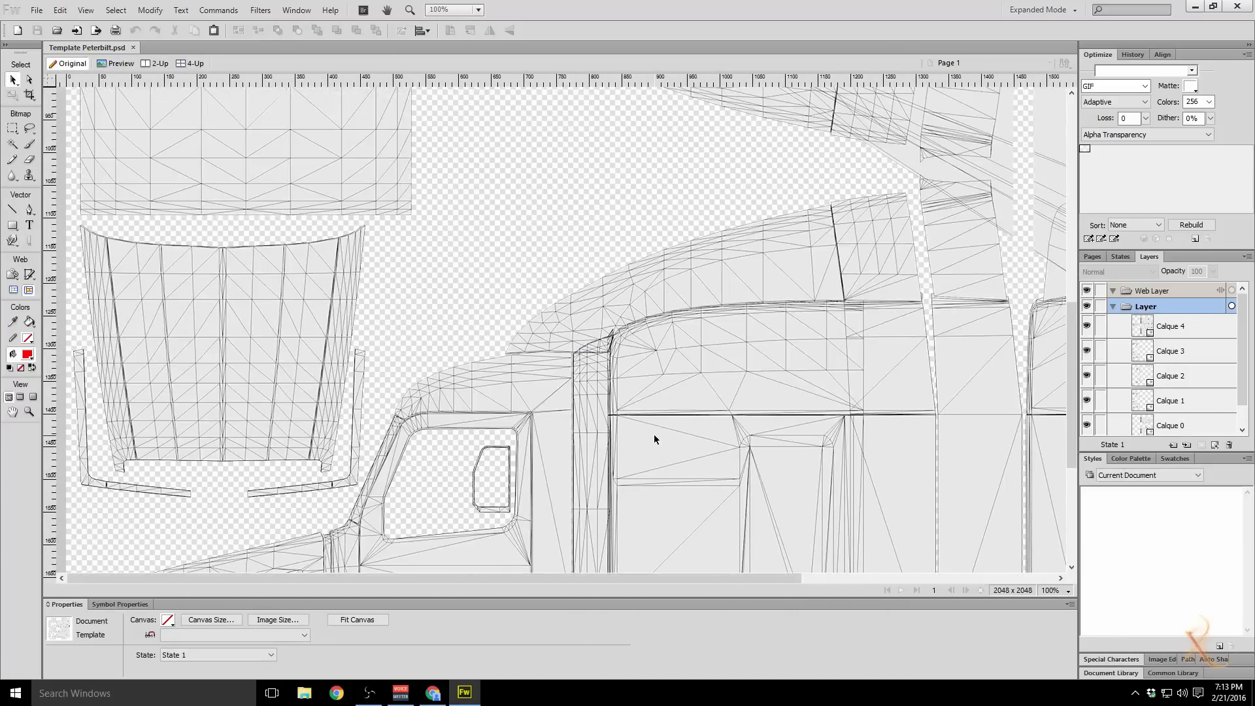
{"action": "scroll", "coordinate": [654, 434], "scroll_direction": "down", "scroll_amount": 5}
{"action": "left_click", "coordinate": [1052, 592]}
{"action": "left_click", "coordinate": [1053, 432]}
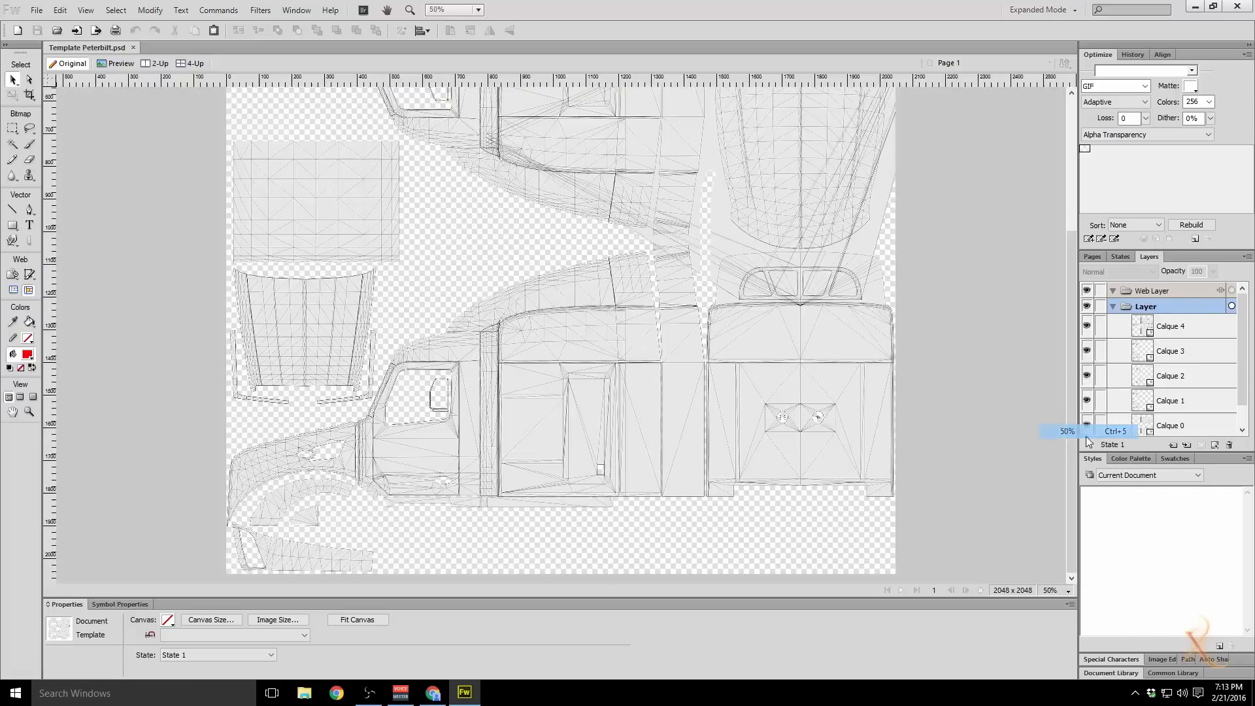
{"action": "scroll", "coordinate": [731, 443], "scroll_direction": "down", "scroll_amount": 1}
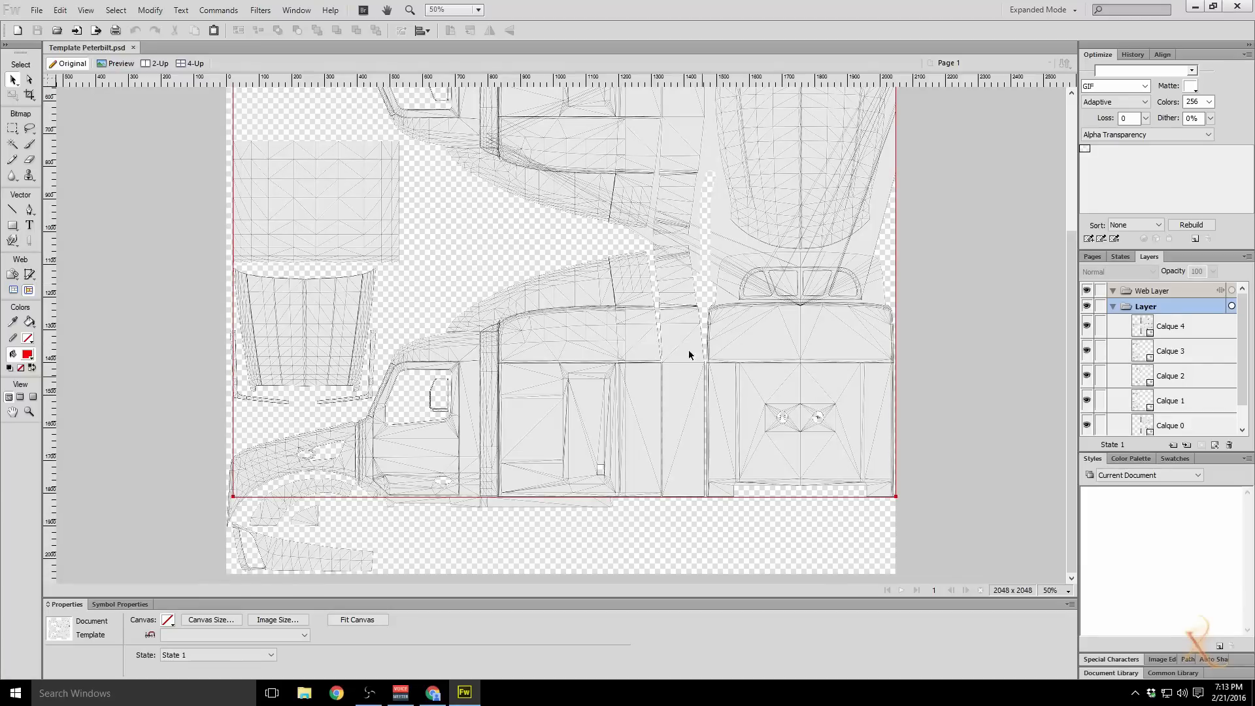
{"action": "scroll", "coordinate": [553, 289], "scroll_direction": "up", "scroll_amount": 3}
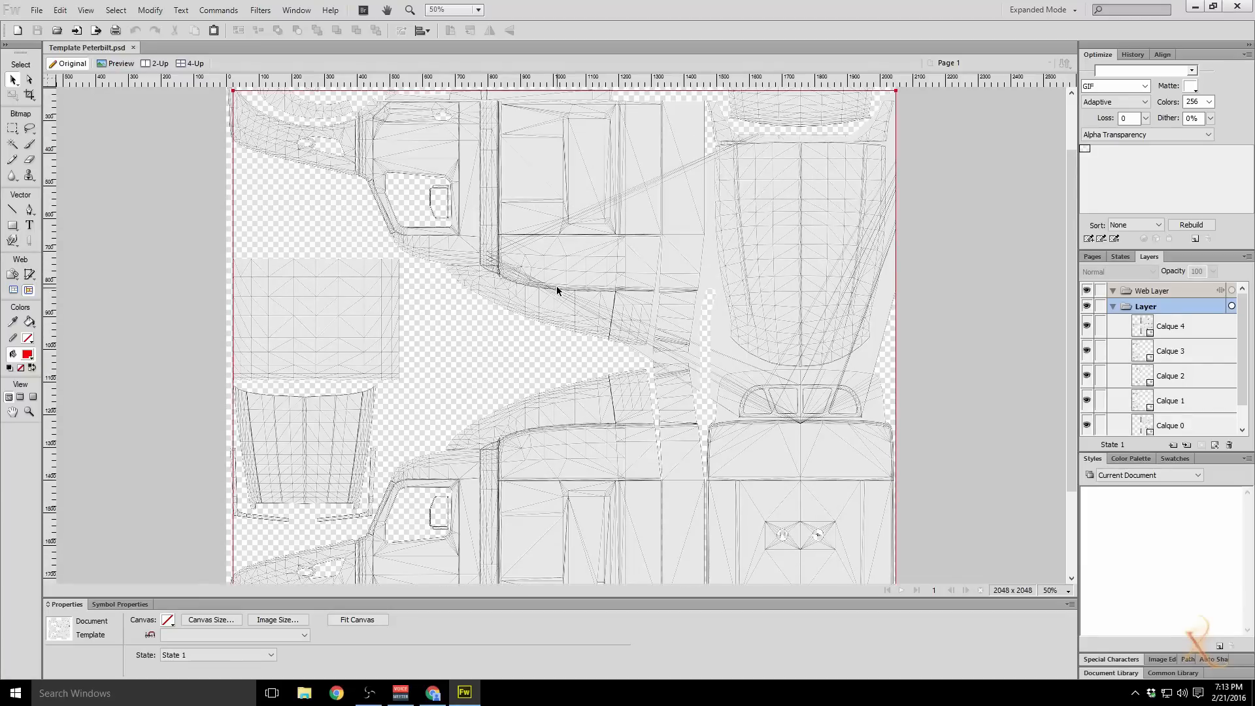
{"action": "scroll", "coordinate": [557, 291], "scroll_direction": "up", "scroll_amount": 1}
{"action": "scroll", "coordinate": [553, 286], "scroll_direction": "down", "scroll_amount": 5}
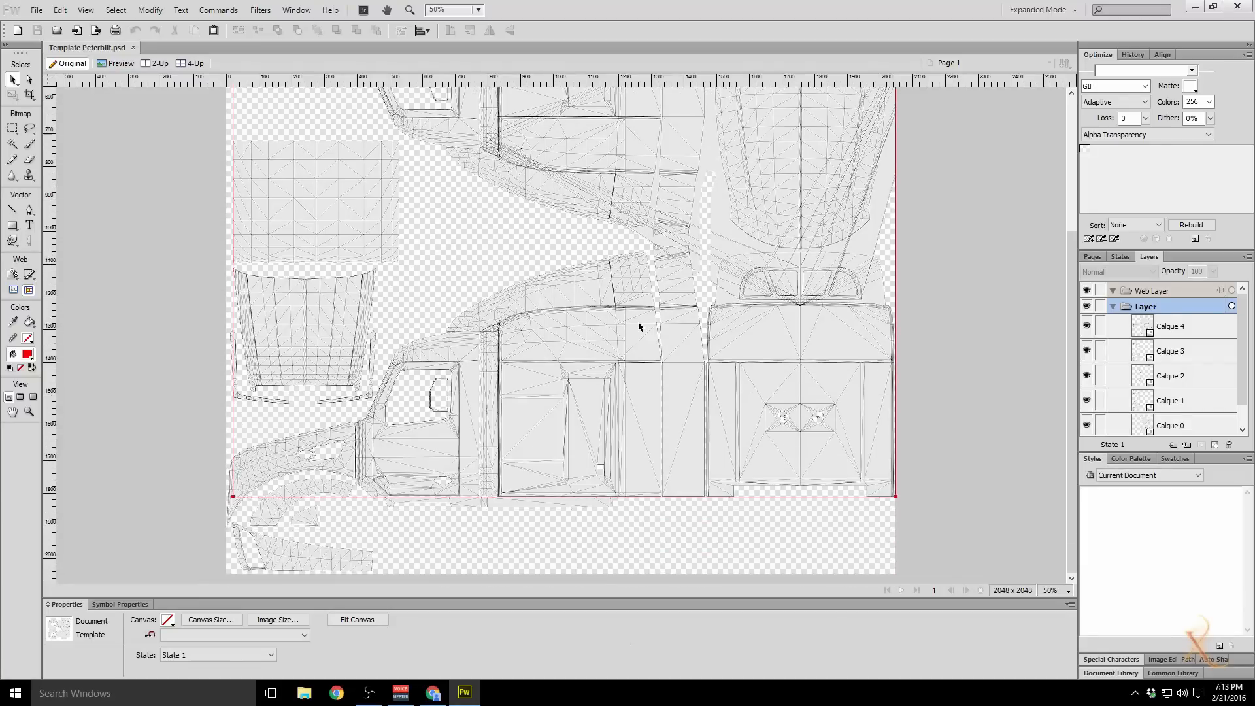
Step: Hide all five template layers, from Calque 4 down to Calque 0
{"action": "left_click", "coordinate": [1087, 326]}
{"action": "left_click", "coordinate": [1087, 351]}
{"action": "left_click", "coordinate": [1087, 376]}
{"action": "left_click", "coordinate": [1087, 400]}
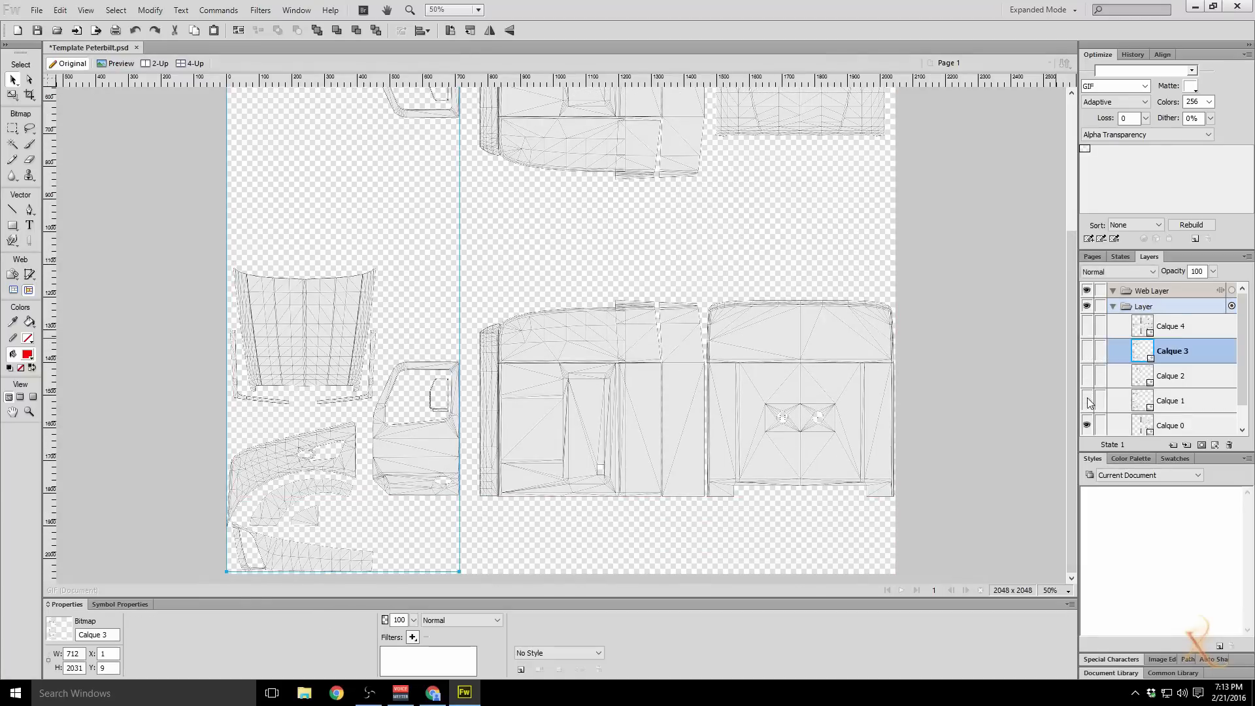
{"action": "left_click", "coordinate": [1086, 425]}
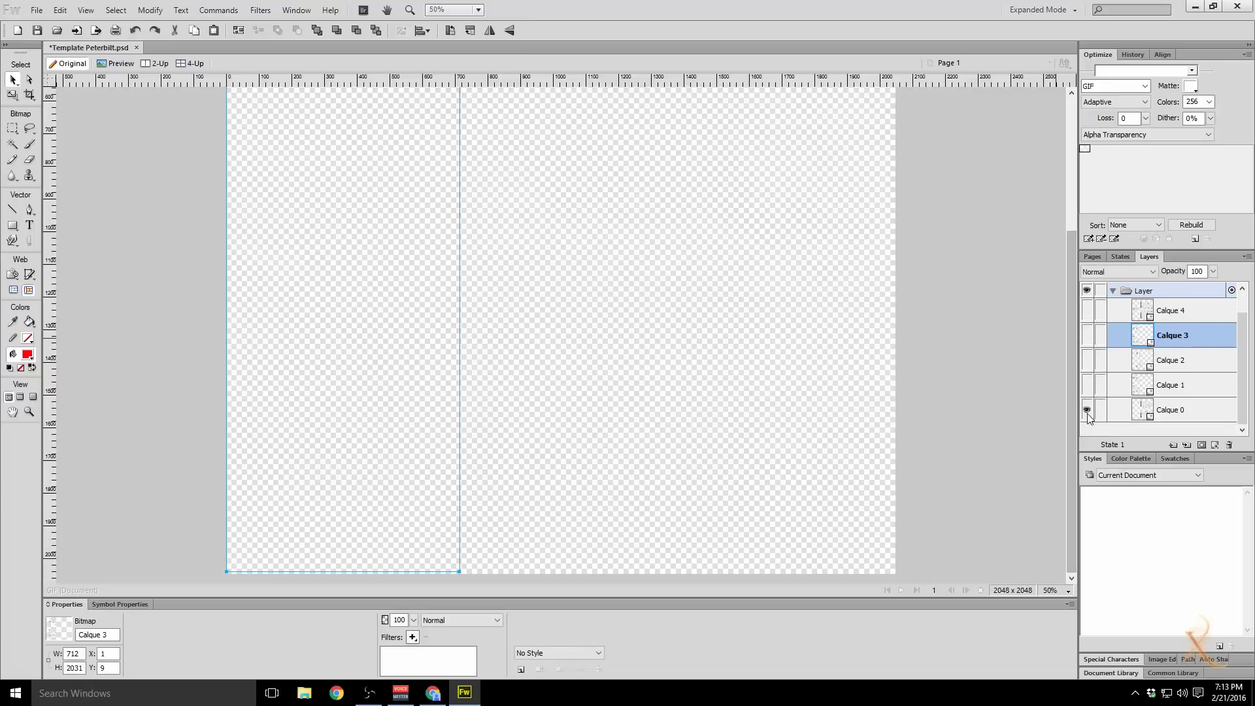
{"action": "left_click", "coordinate": [1087, 410]}
{"action": "left_click", "coordinate": [1087, 409]}
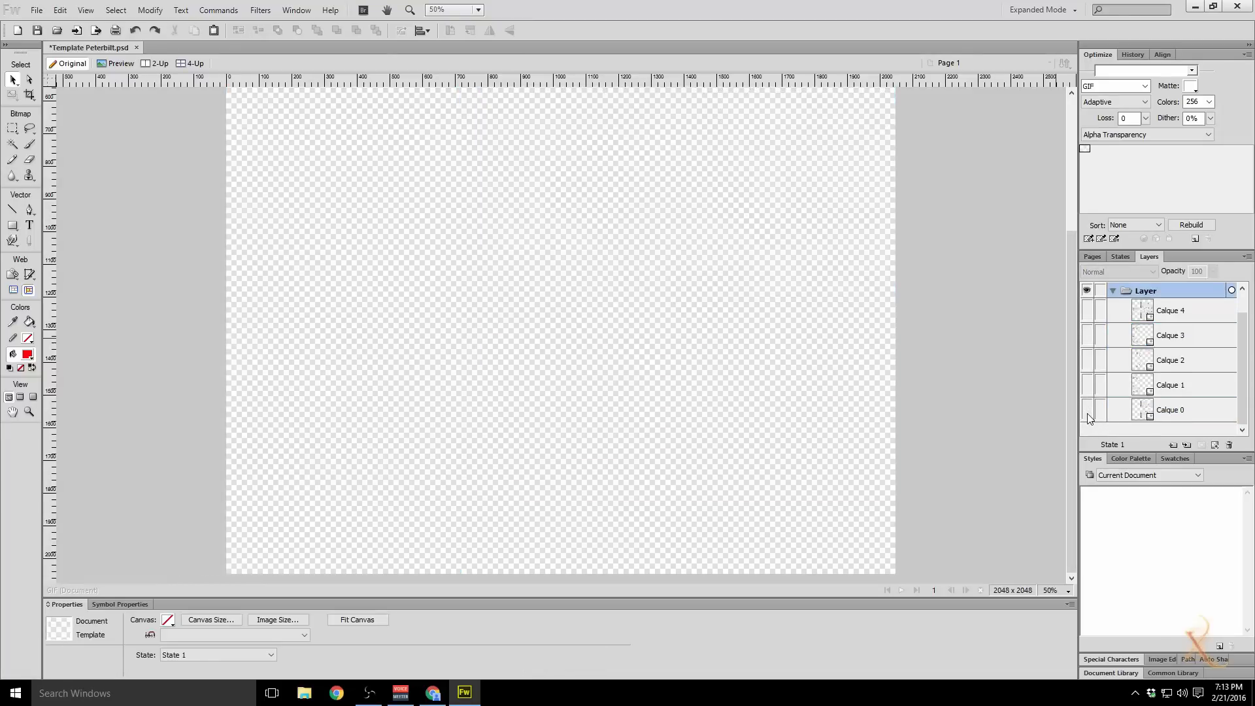
Step: Make the Calque 1 and Calque 2 layers visible and check which truck parts each one contains
{"action": "left_click", "coordinate": [1088, 385]}
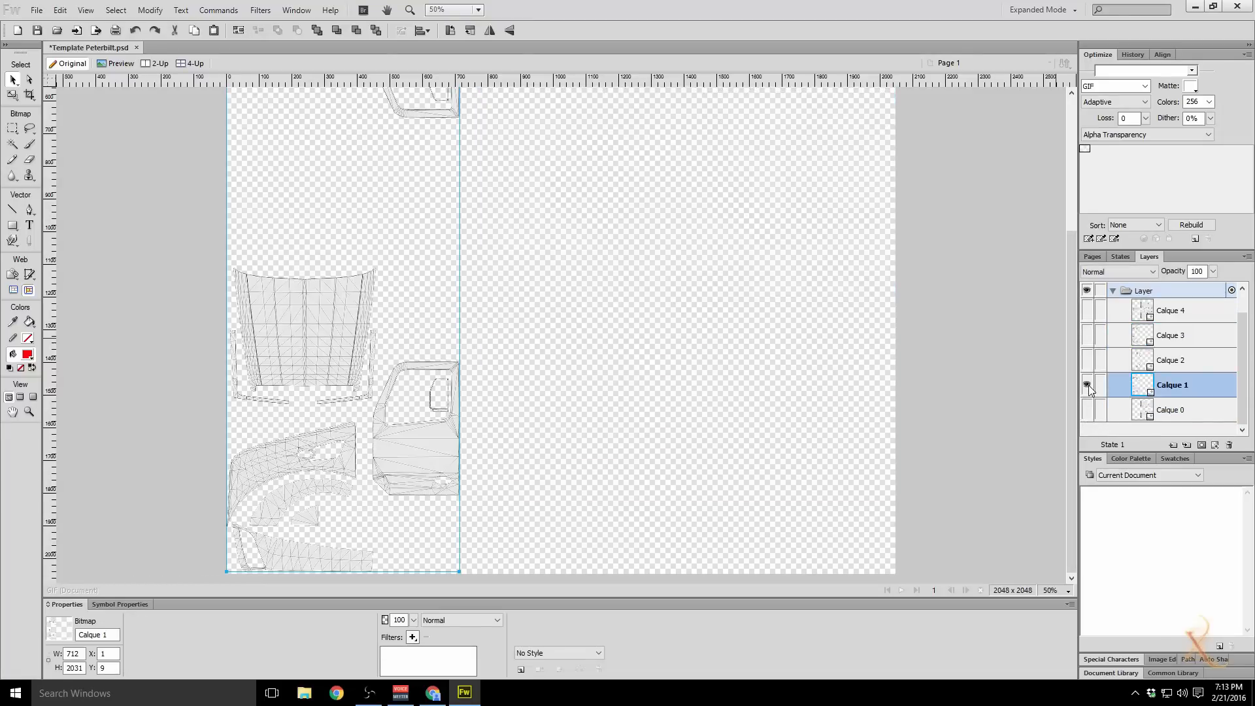
{"action": "left_click", "coordinate": [1087, 360]}
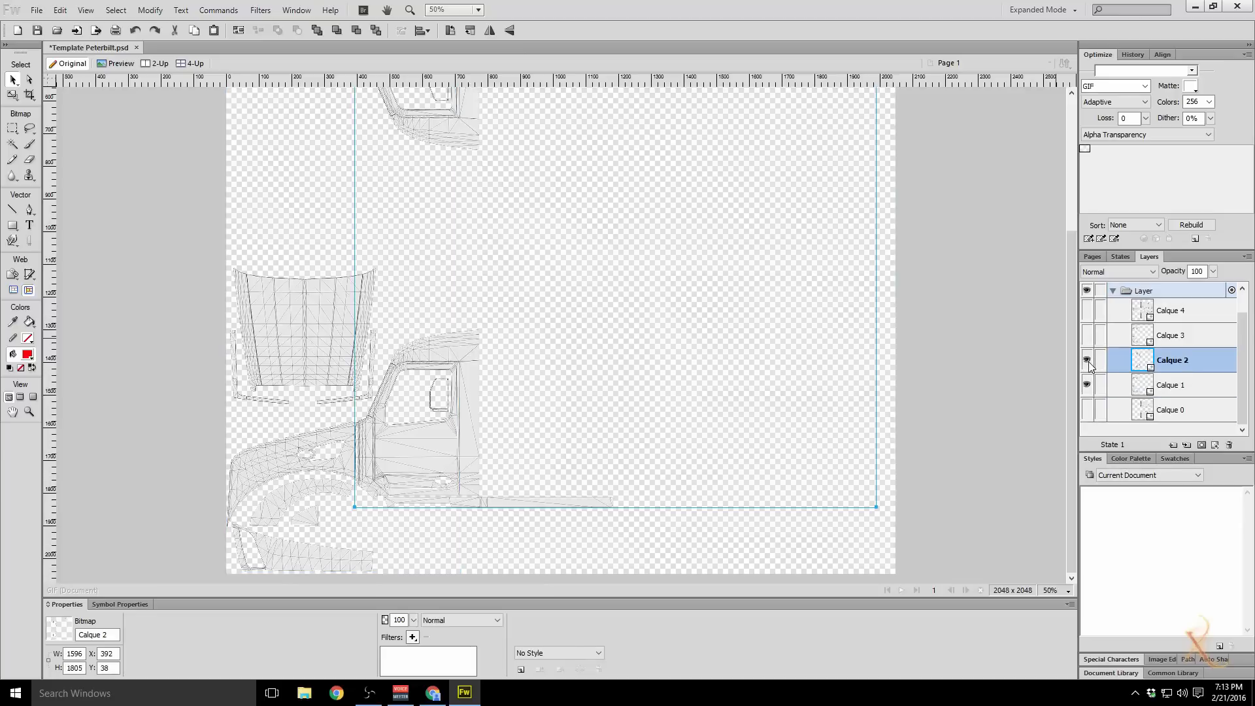
{"action": "left_click", "coordinate": [1087, 360]}
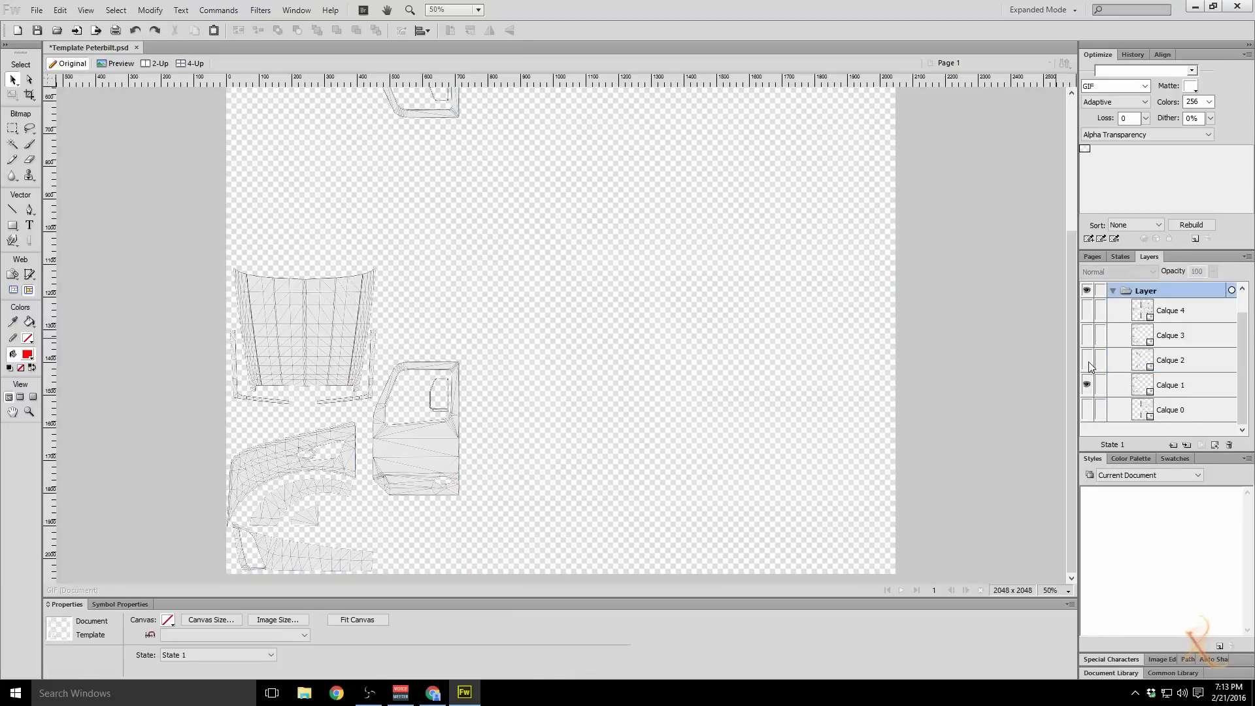
{"action": "left_click", "coordinate": [1087, 360]}
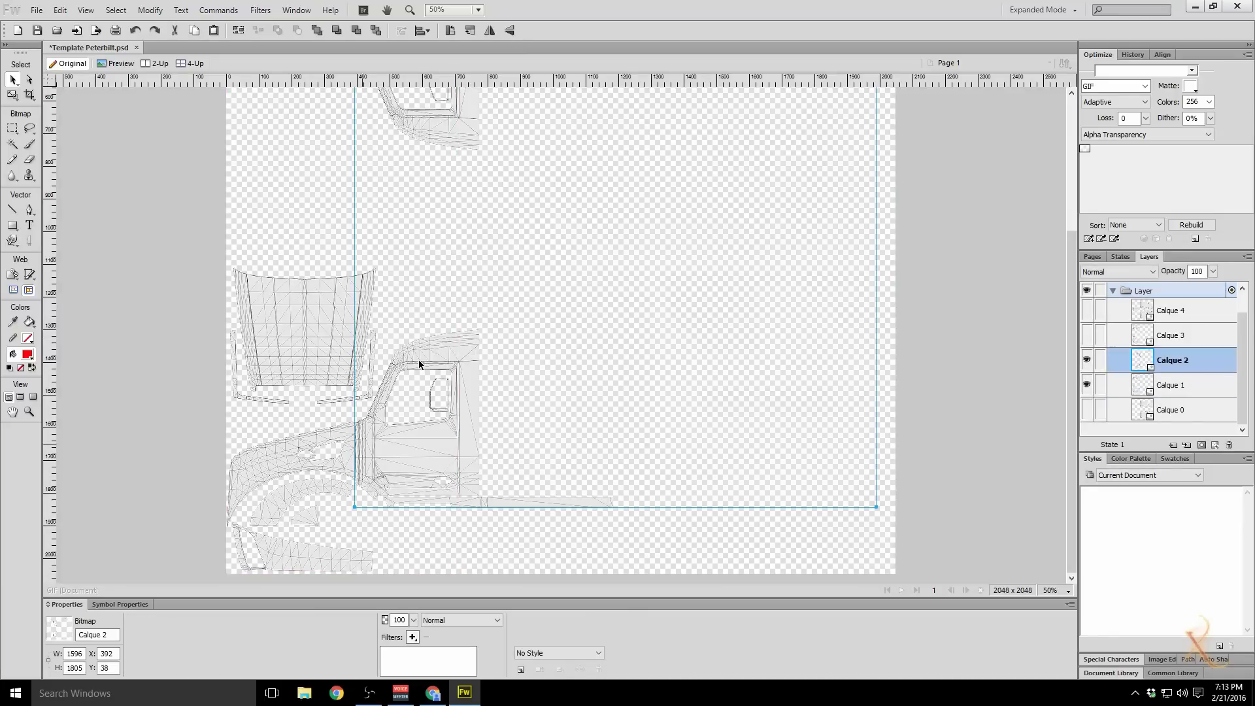
{"action": "scroll", "coordinate": [489, 333], "scroll_direction": "up", "scroll_amount": 6}
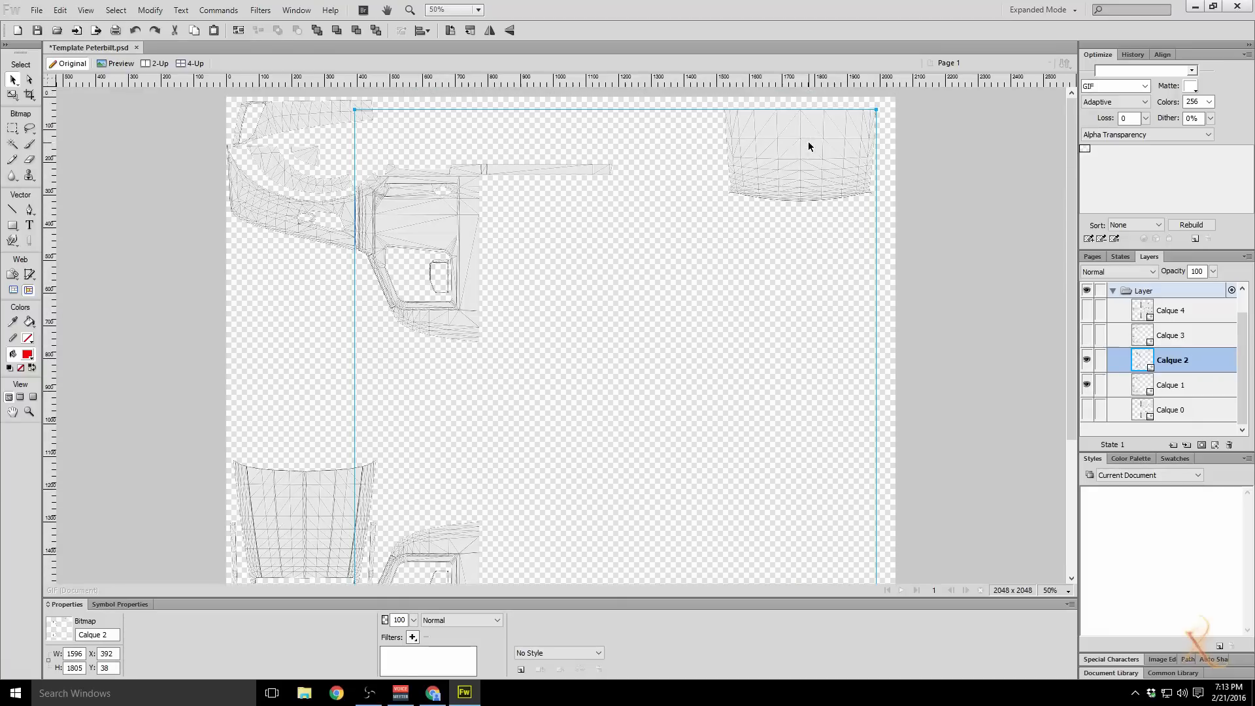
{"action": "scroll", "coordinate": [804, 196], "scroll_direction": "down", "scroll_amount": 2}
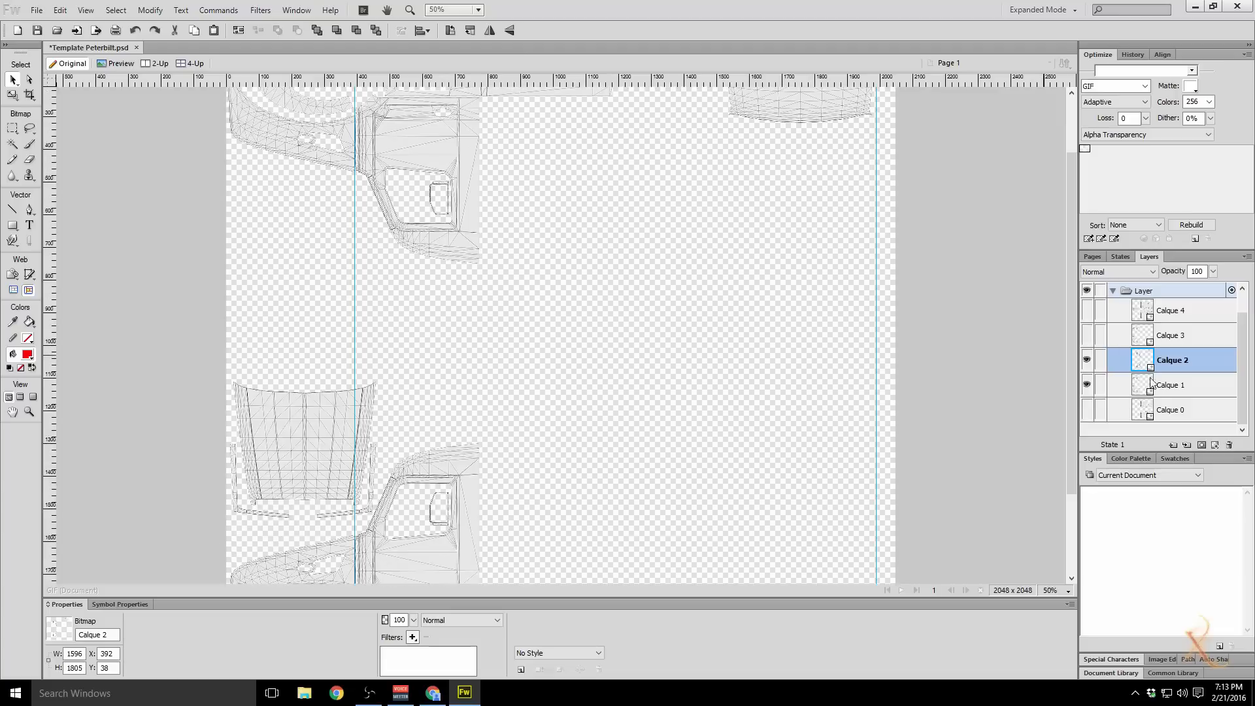
Step: Compare the template with Calque 3 on and off, leave it hidden, then show Calque 4 and review the complete wireframe
{"action": "left_click", "coordinate": [1086, 336]}
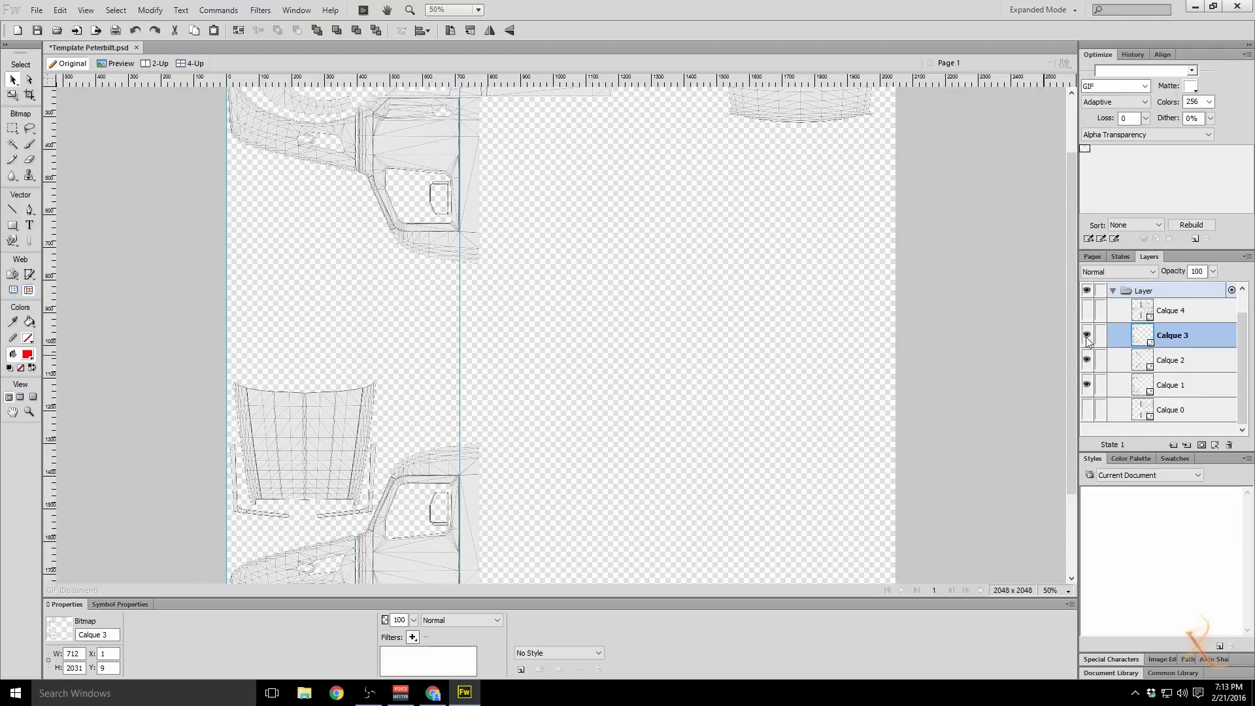
{"action": "left_click", "coordinate": [1086, 336]}
{"action": "left_click", "coordinate": [1086, 336]}
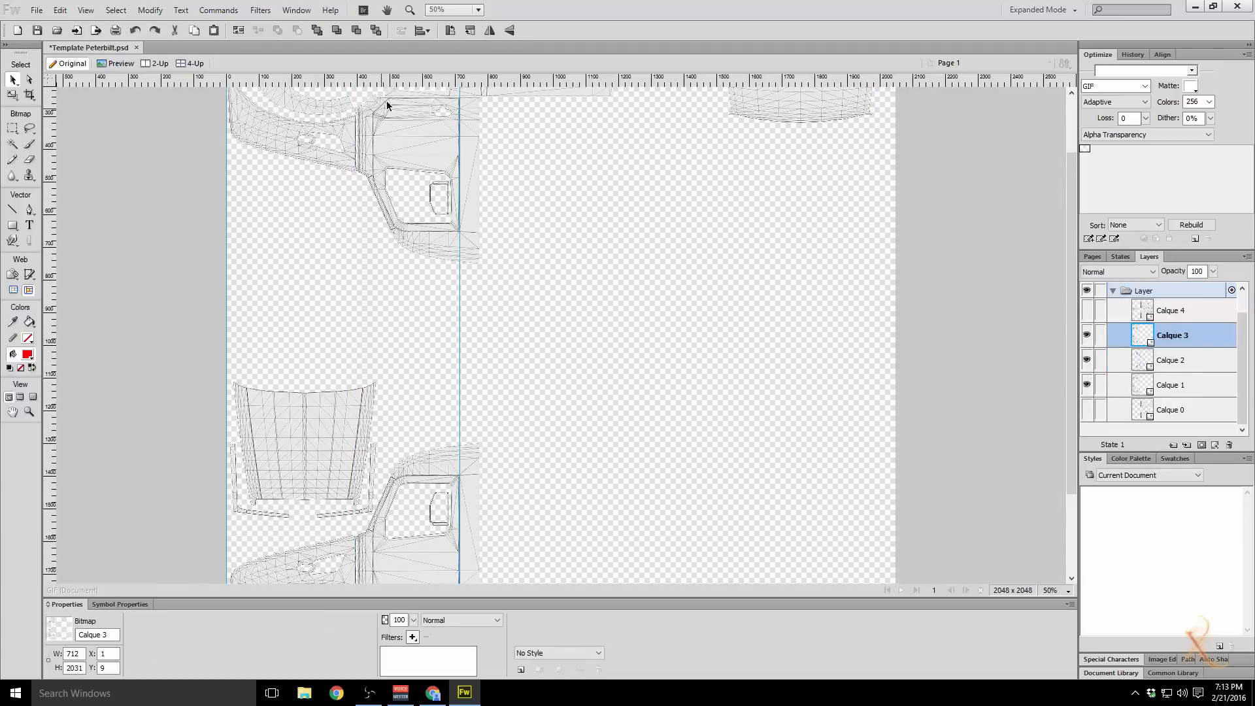
{"action": "left_click", "coordinate": [1086, 336]}
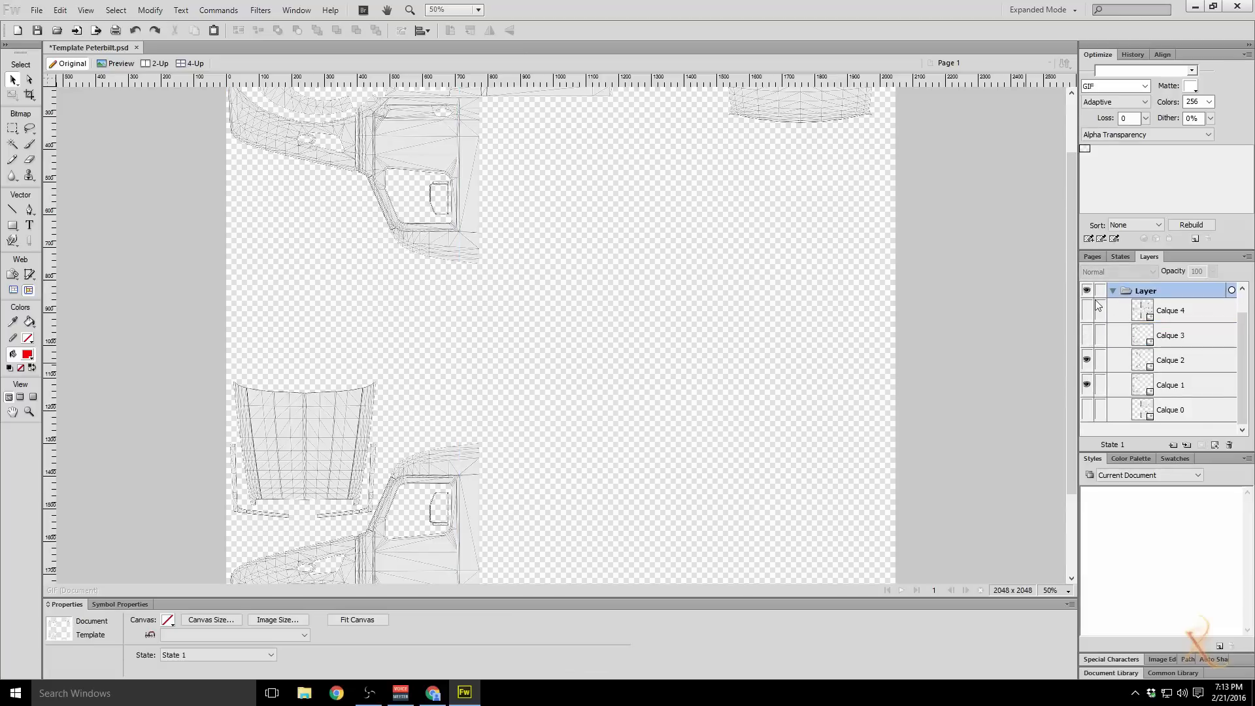
{"action": "left_click", "coordinate": [1088, 311]}
{"action": "scroll", "coordinate": [684, 304], "scroll_direction": "down", "scroll_amount": 5}
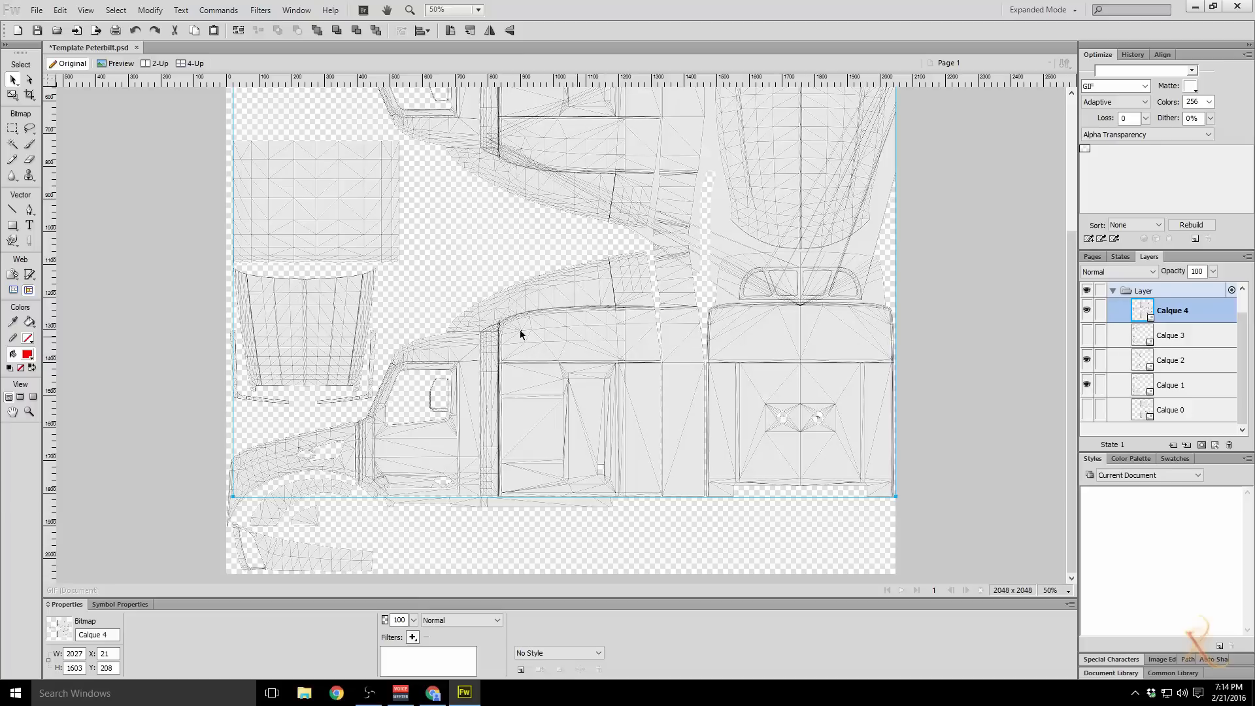
{"action": "scroll", "coordinate": [675, 304], "scroll_direction": "up", "scroll_amount": 7}
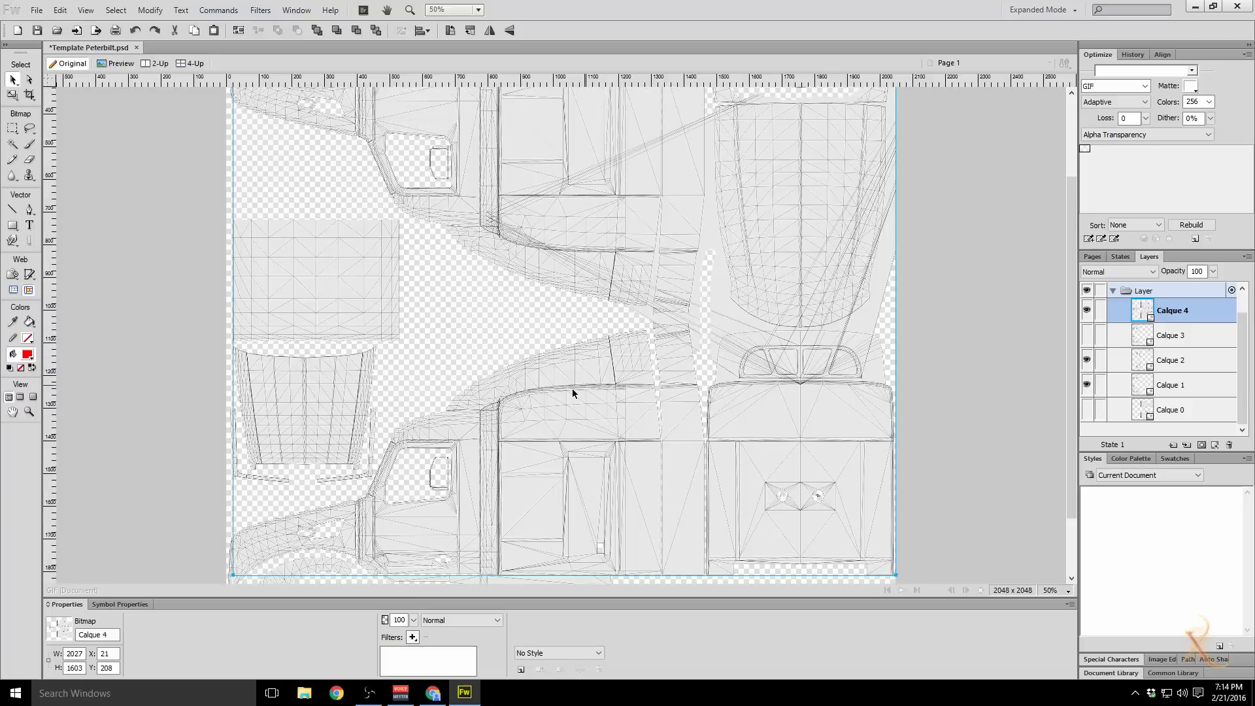
{"action": "scroll", "coordinate": [814, 240], "scroll_direction": "up", "scroll_amount": 1}
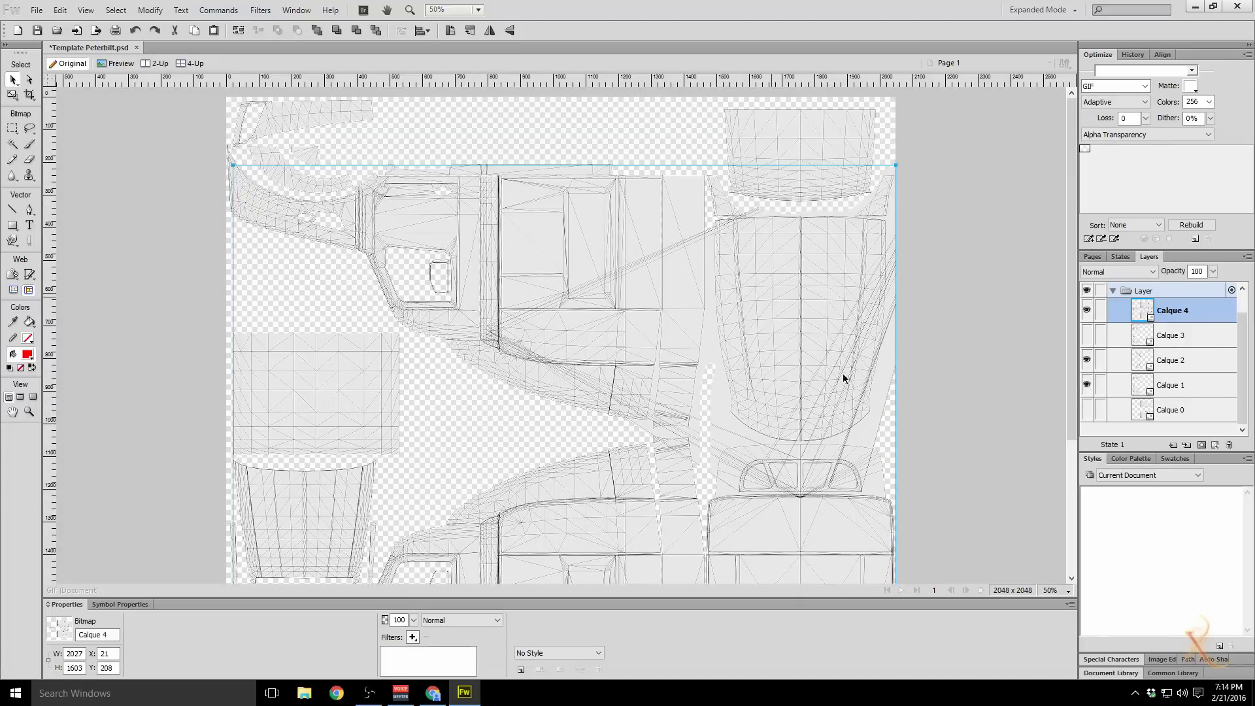
{"action": "scroll", "coordinate": [790, 359], "scroll_direction": "down", "scroll_amount": 6}
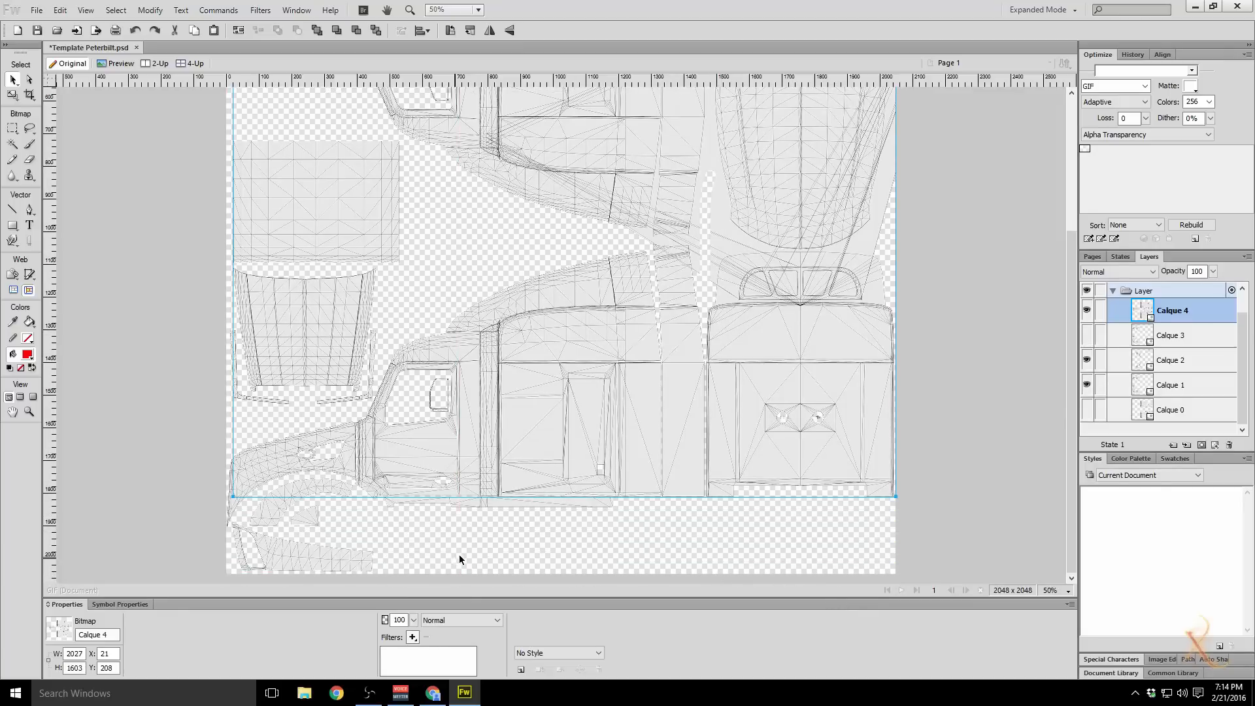
{"action": "scroll", "coordinate": [264, 529], "scroll_direction": "up", "scroll_amount": 2}
{"action": "scroll", "coordinate": [264, 529], "scroll_direction": "up", "scroll_amount": 3}
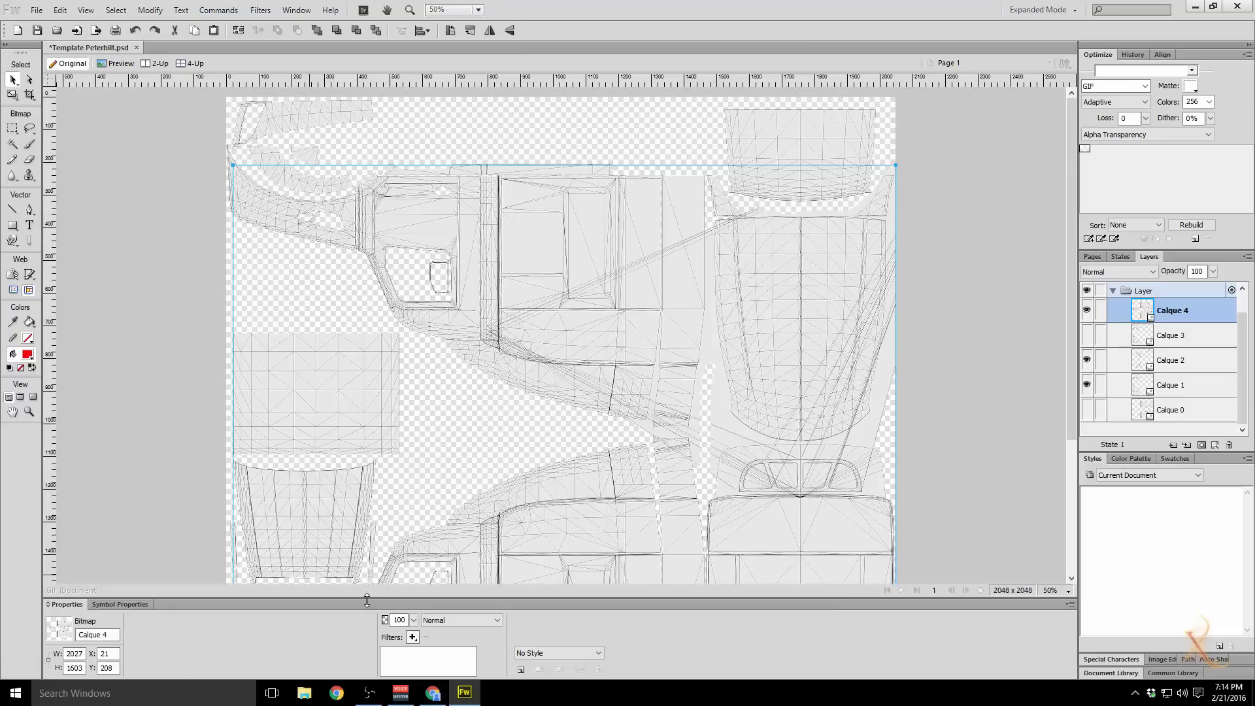
Step: Switch to Chrome, copy the photo of the gold CRST truck door from the Google Images result, and minimise the browser
{"action": "left_click", "coordinate": [337, 690]}
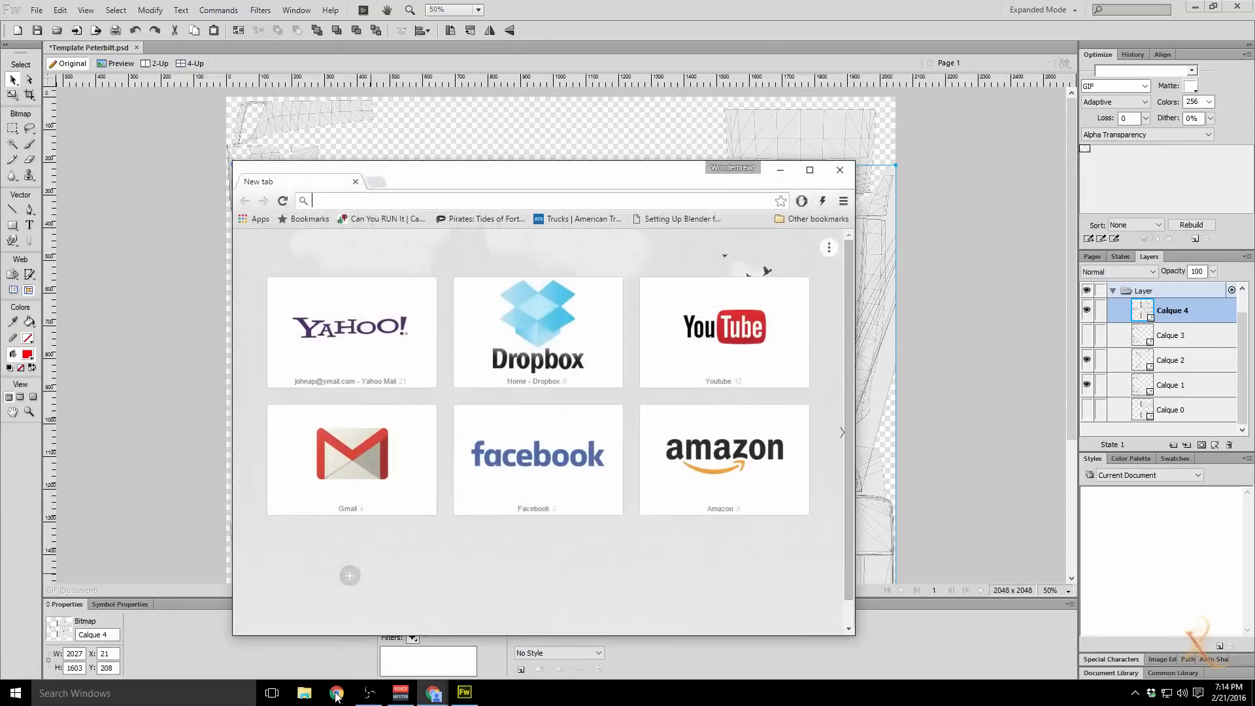
{"action": "left_click", "coordinate": [840, 170]}
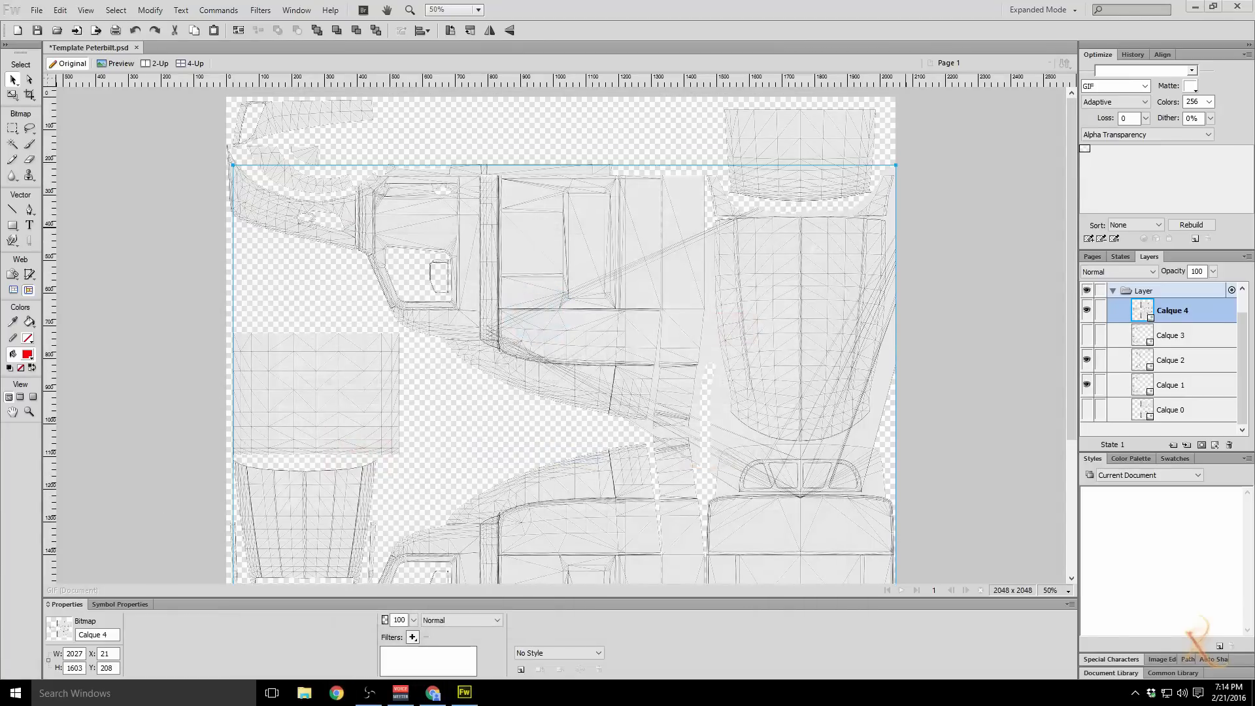
{"action": "left_click", "coordinate": [433, 692]}
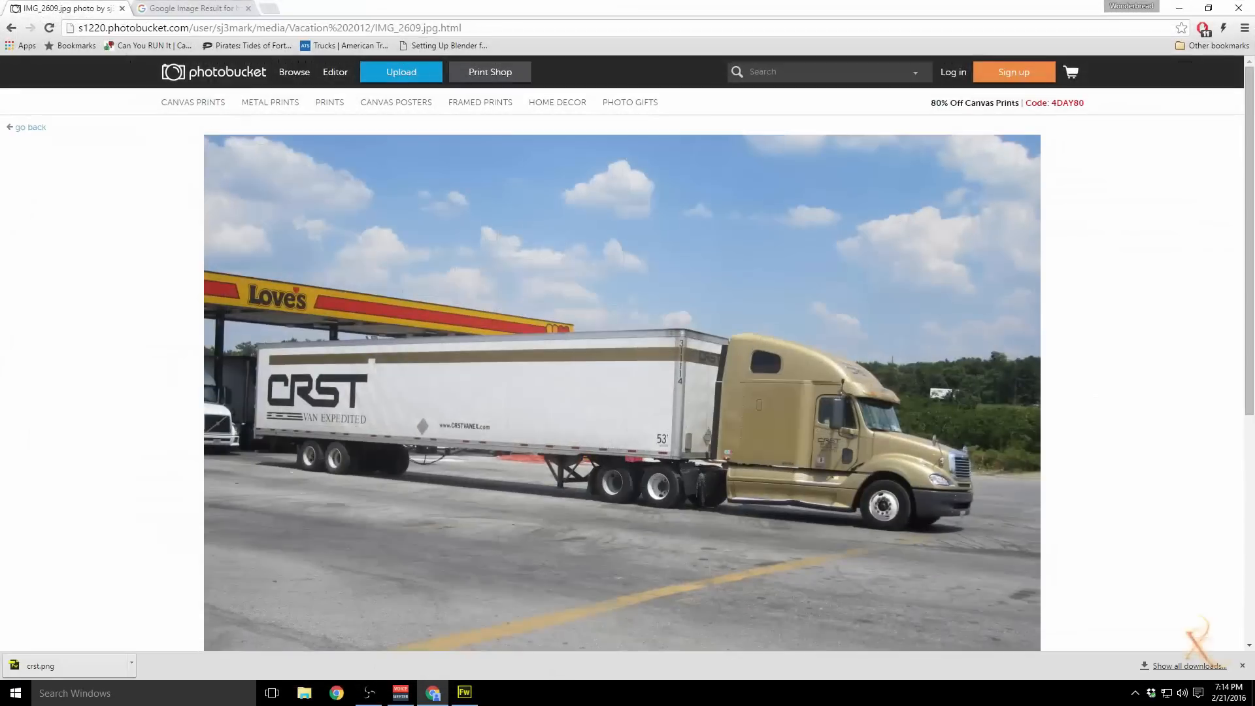
{"action": "left_click", "coordinate": [194, 9]}
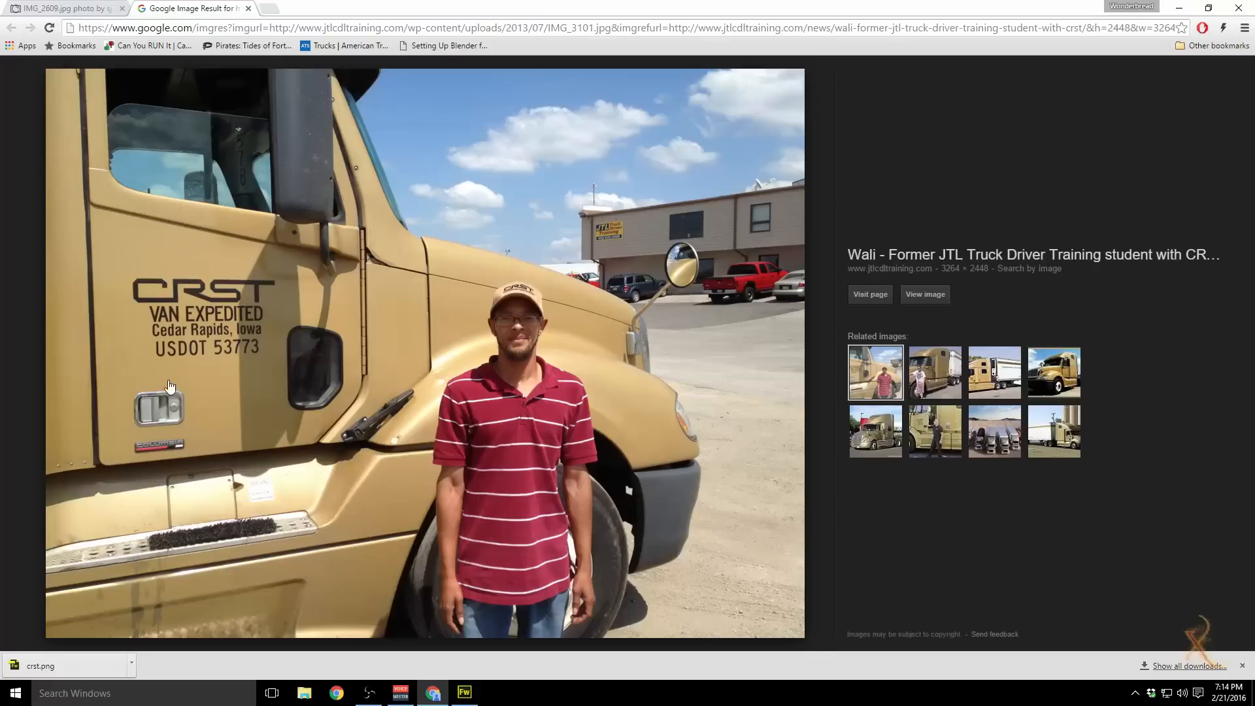
{"action": "right_click", "coordinate": [215, 393]}
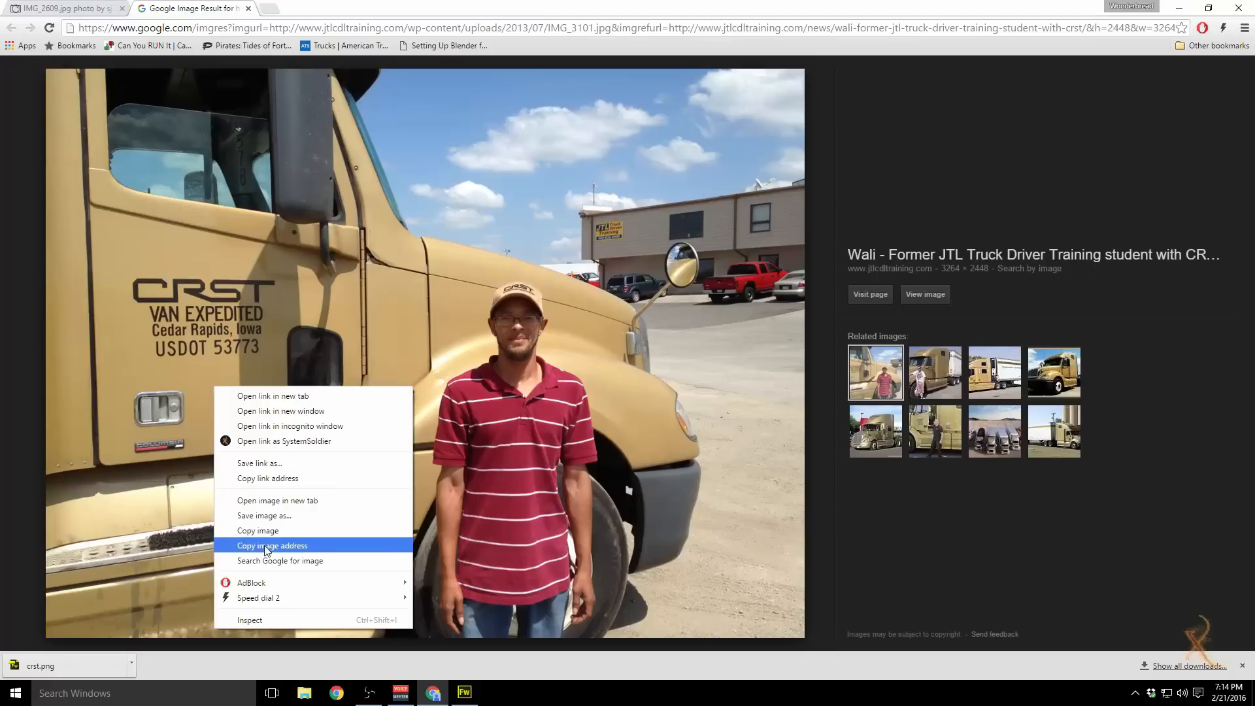
{"action": "left_click", "coordinate": [313, 528]}
{"action": "left_click", "coordinate": [1181, 7]}
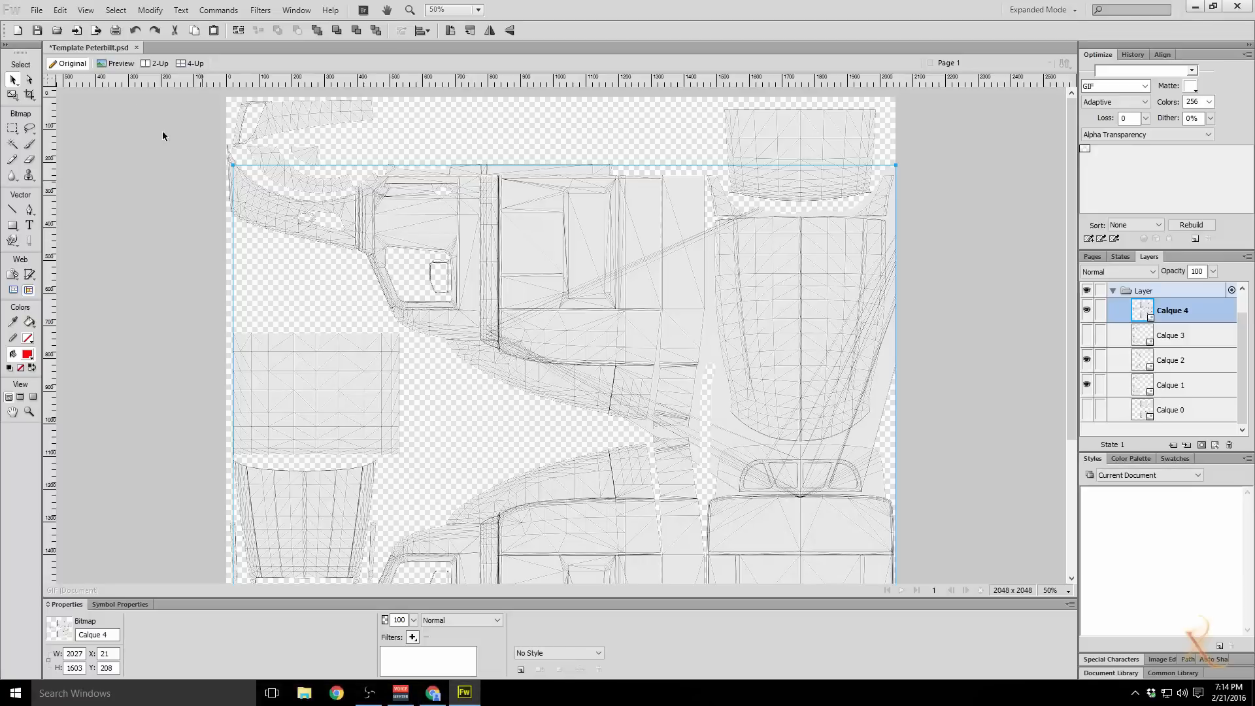
Step: Create a new 3264 x 2448 pixel document at 72 pixels/inch with the custom black canvas and paste the copied truck photo
{"action": "left_click", "coordinate": [37, 10]}
{"action": "left_click", "coordinate": [44, 27]}
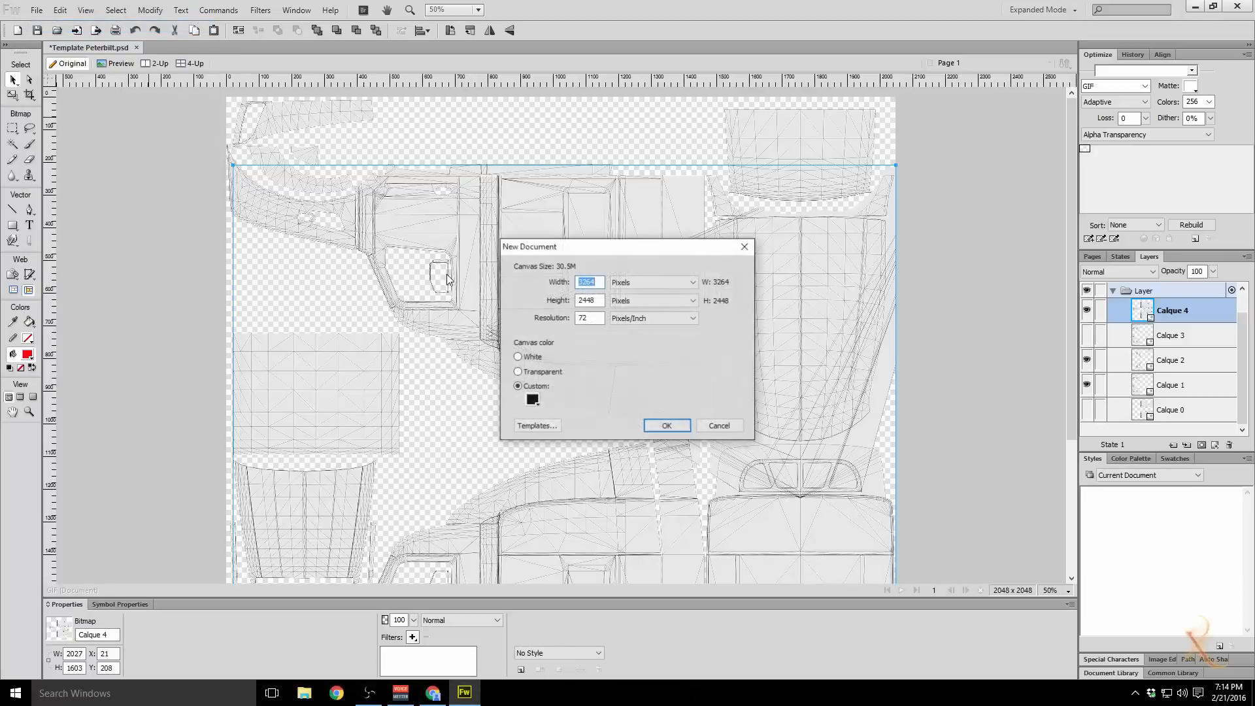
{"action": "left_click", "coordinate": [664, 426]}
{"action": "right_click", "coordinate": [400, 314]}
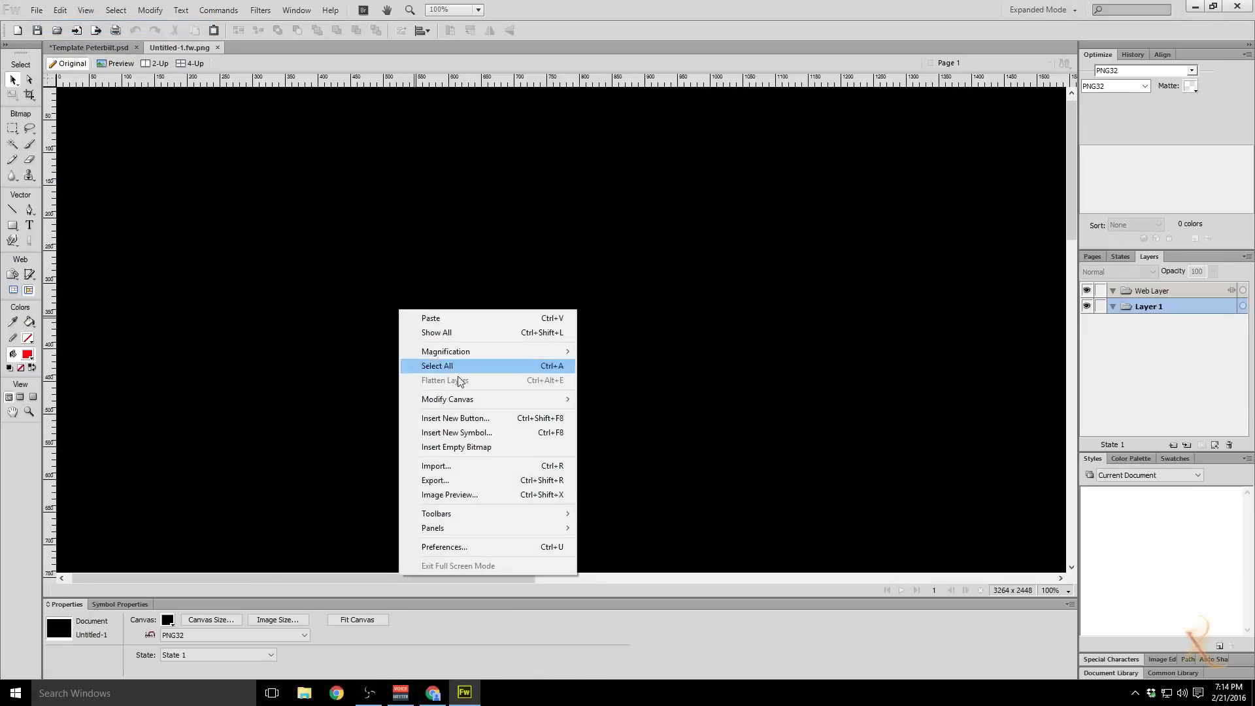
{"action": "left_click", "coordinate": [428, 319]}
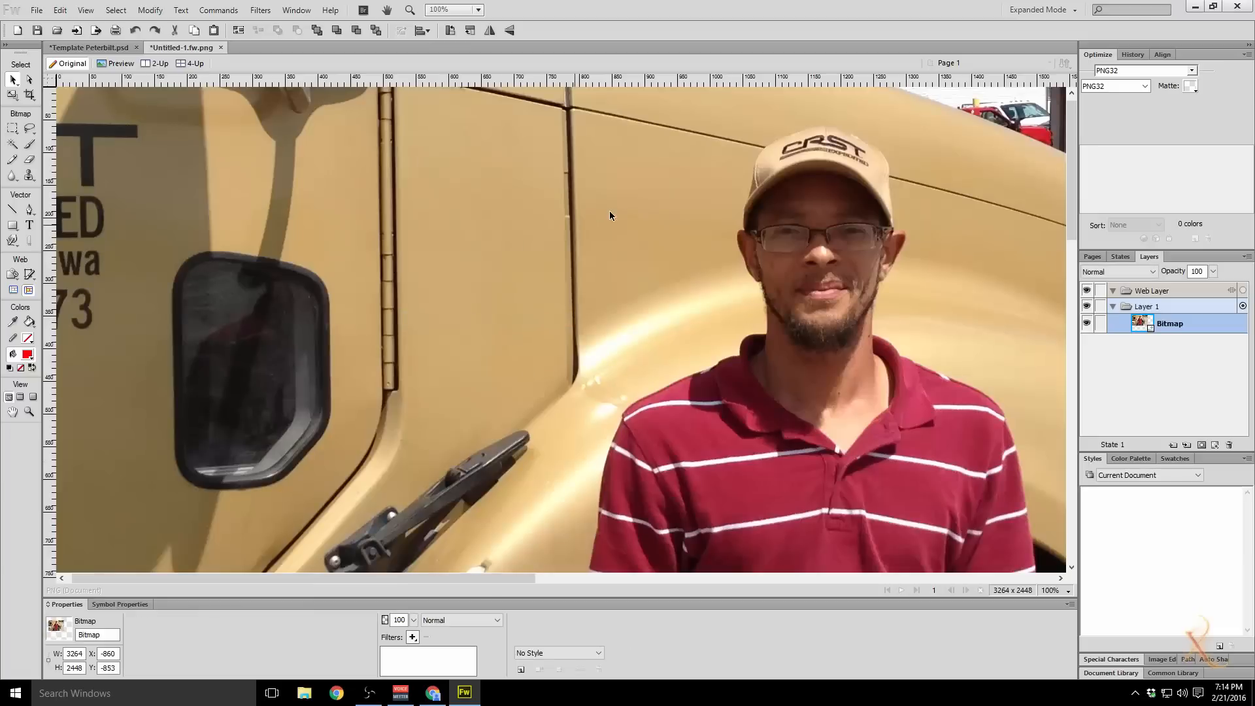
Step: Move the pasted photo around the canvas to about X -985, Y -701, showing the truck's gold side panel and hood
{"action": "left_click_drag", "start_coordinate": [609, 215], "coordinate": [588, 114]}
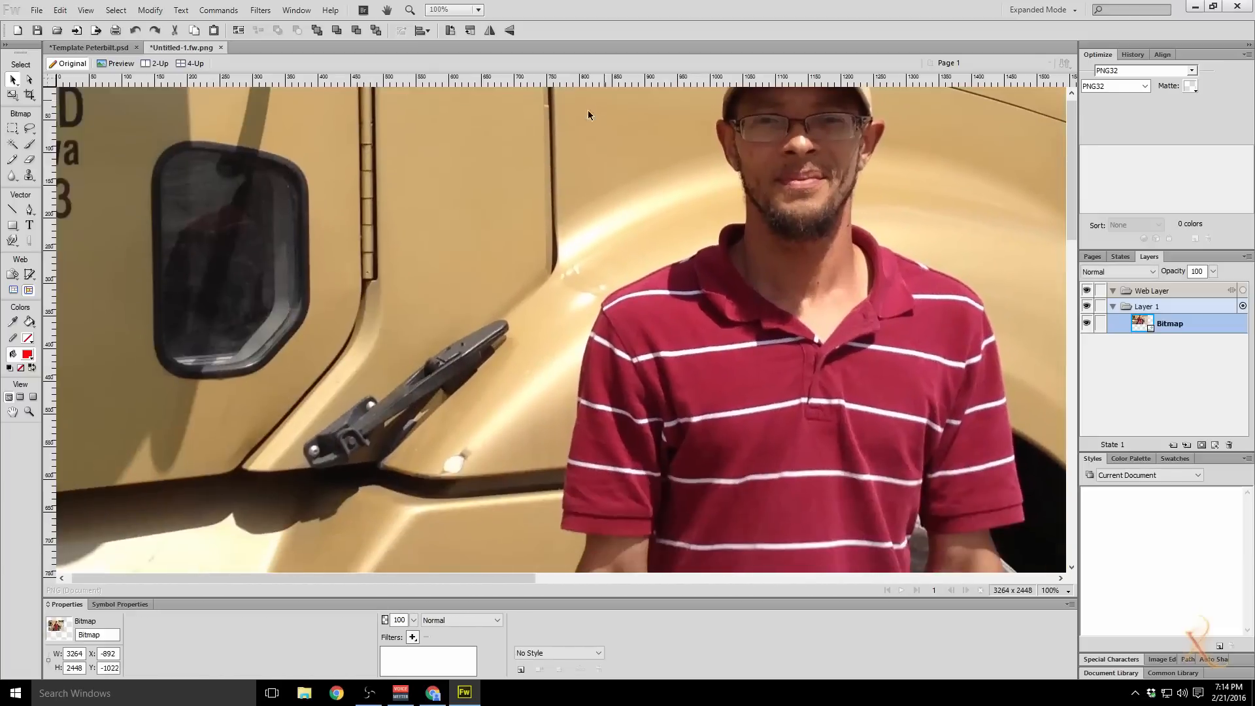
{"action": "left_click_drag", "start_coordinate": [349, 311], "coordinate": [804, 304]}
{"action": "left_click_drag", "start_coordinate": [313, 294], "coordinate": [128, 379]}
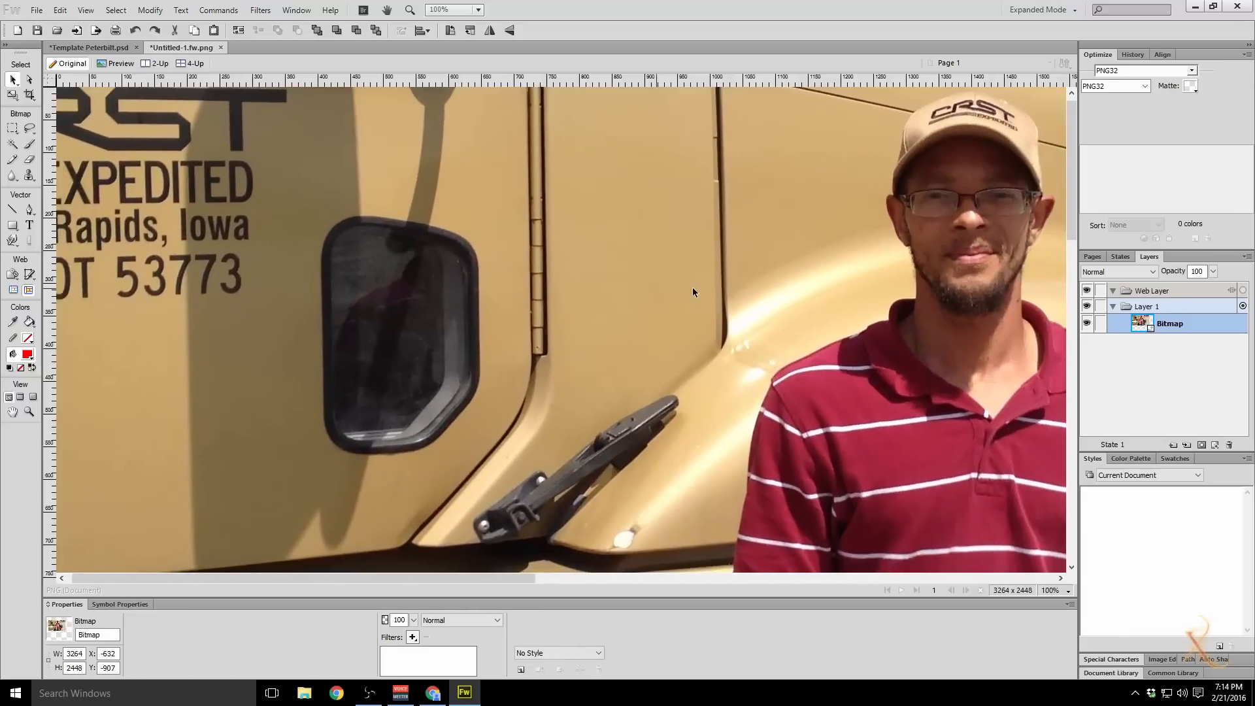
{"action": "left_click_drag", "start_coordinate": [692, 287], "coordinate": [471, 413]}
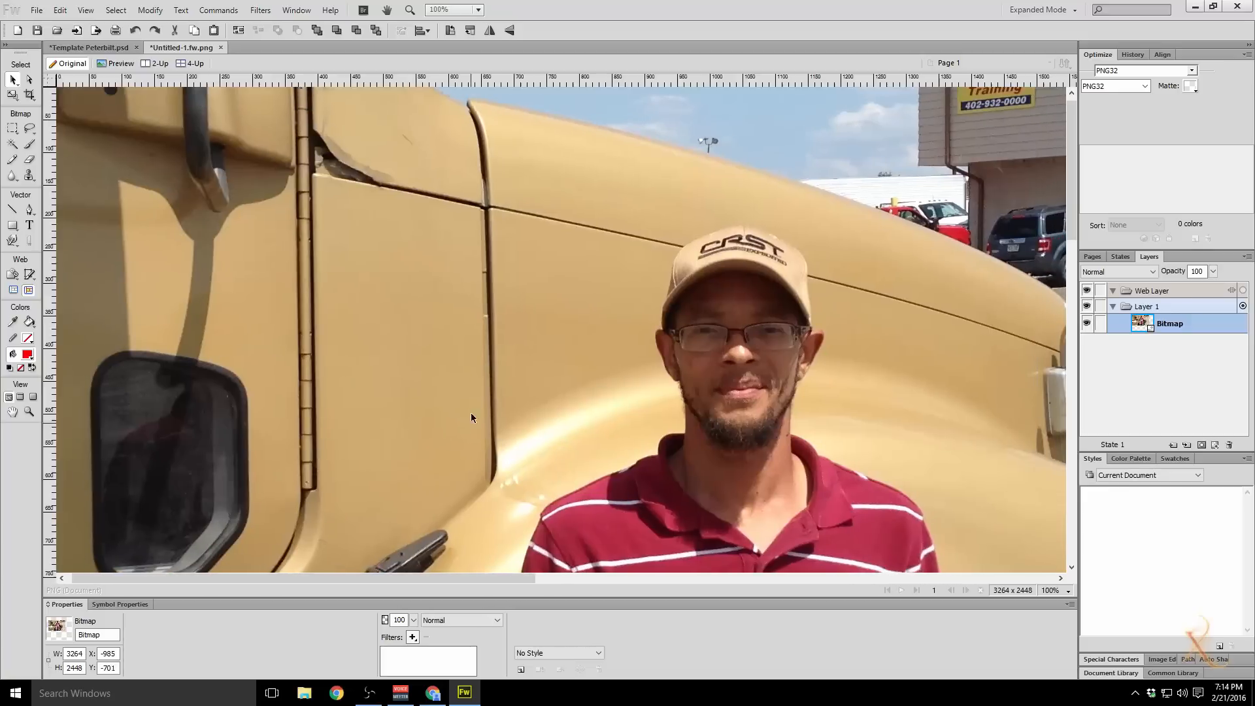
Step: Crop the truck photo to a plain gold swatch of about 61 x 51 pixels from the body panel beside the man's cap
{"action": "left_click", "coordinate": [29, 95]}
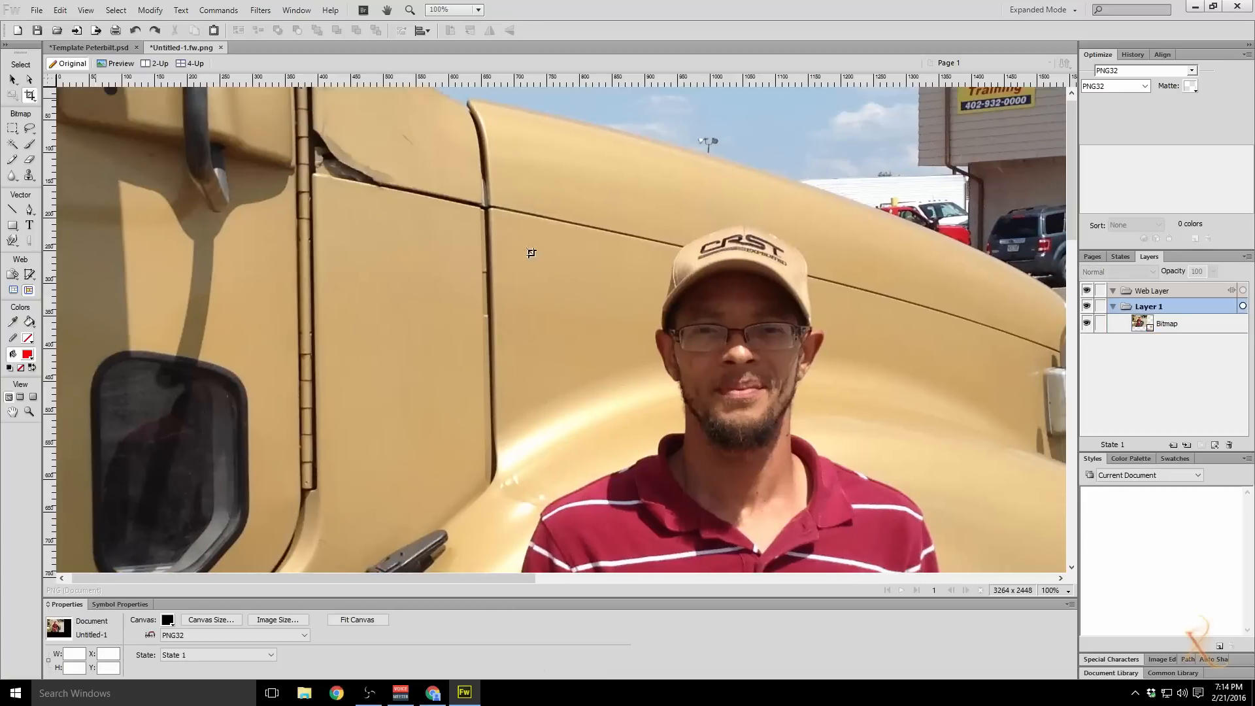
{"action": "left_click_drag", "start_coordinate": [531, 253], "coordinate": [572, 285]}
{"action": "key", "text": "Return"}
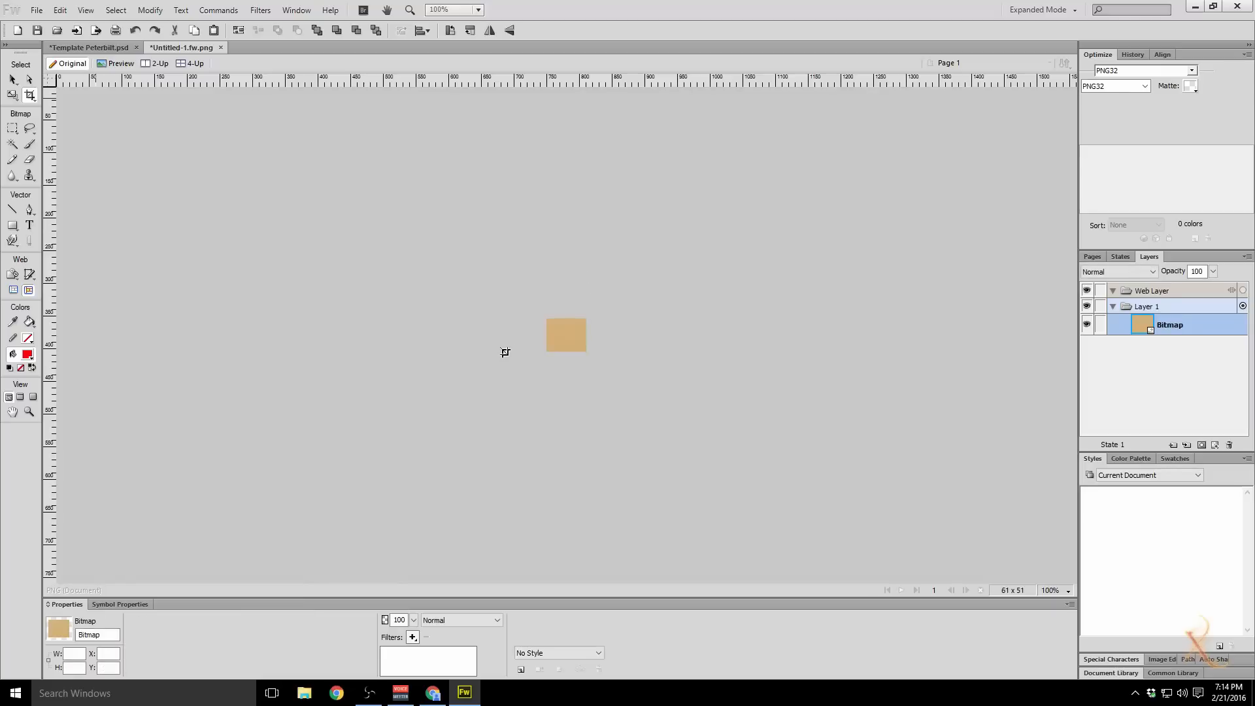
Step: Paste the gold swatch into the Template Peterbilt document without resampling and move it to the empty area between the wireframe parts
{"action": "left_click", "coordinate": [92, 47]}
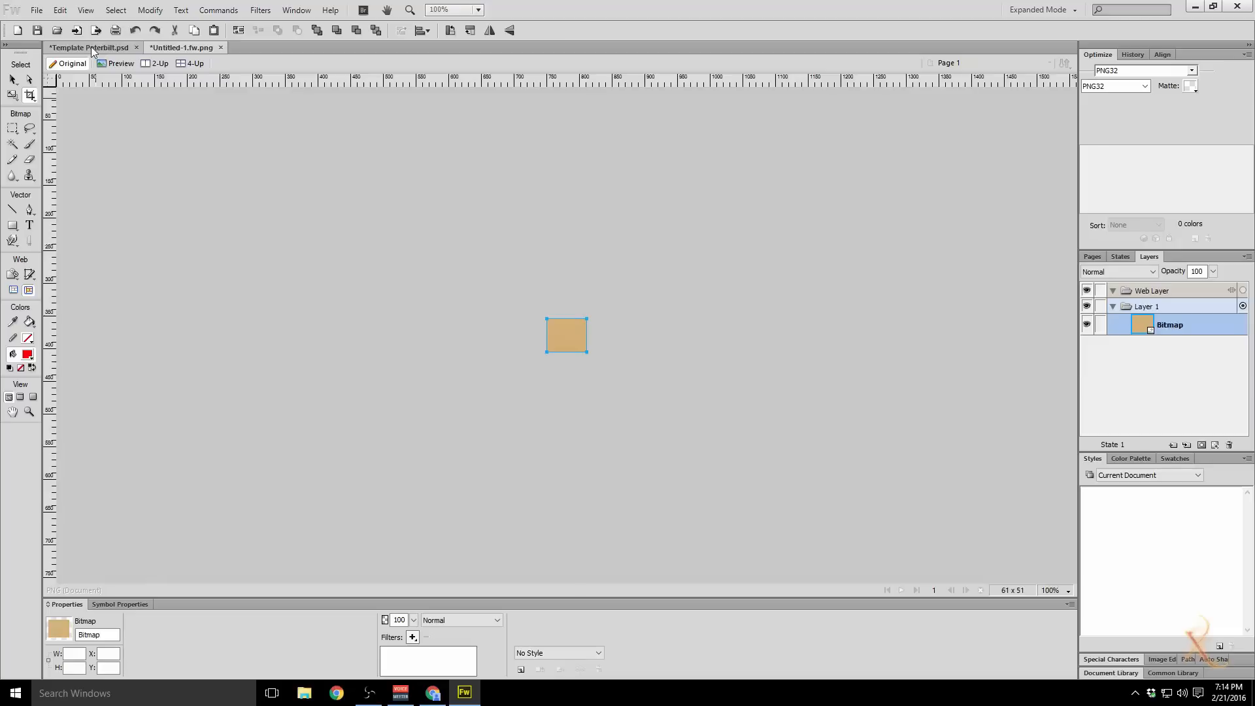
{"action": "key", "text": "ctrl+v"}
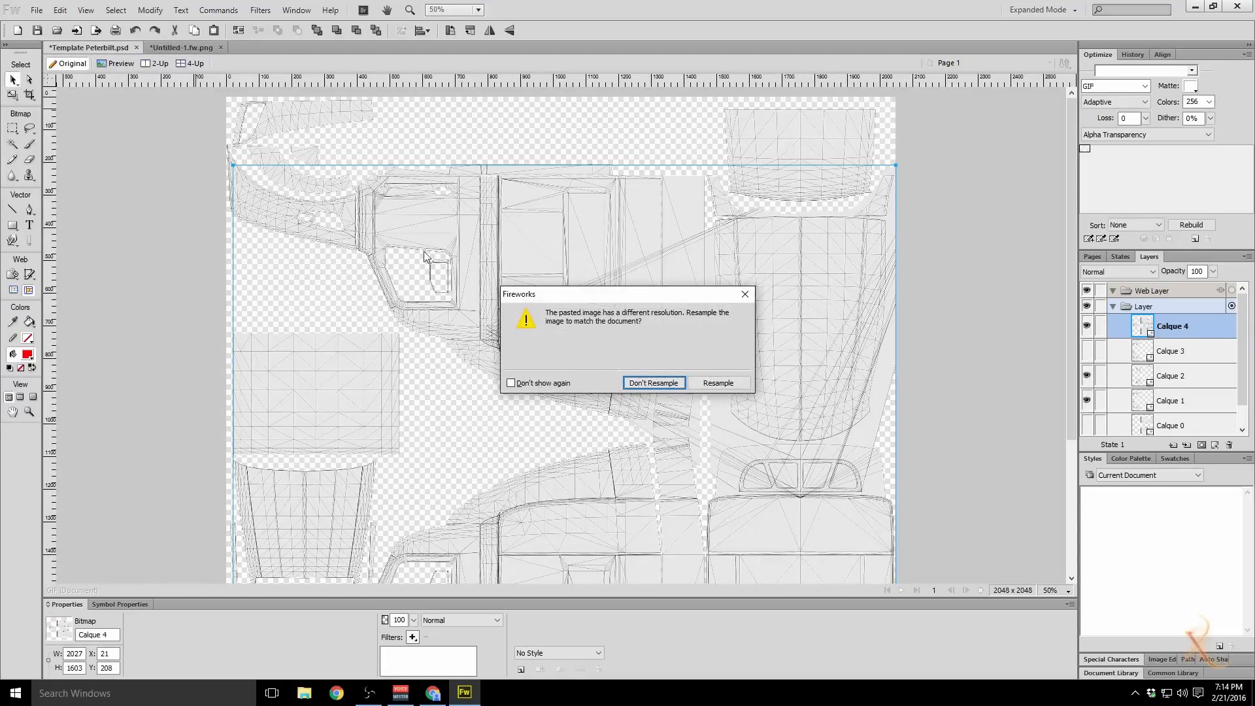
{"action": "left_click", "coordinate": [654, 383]}
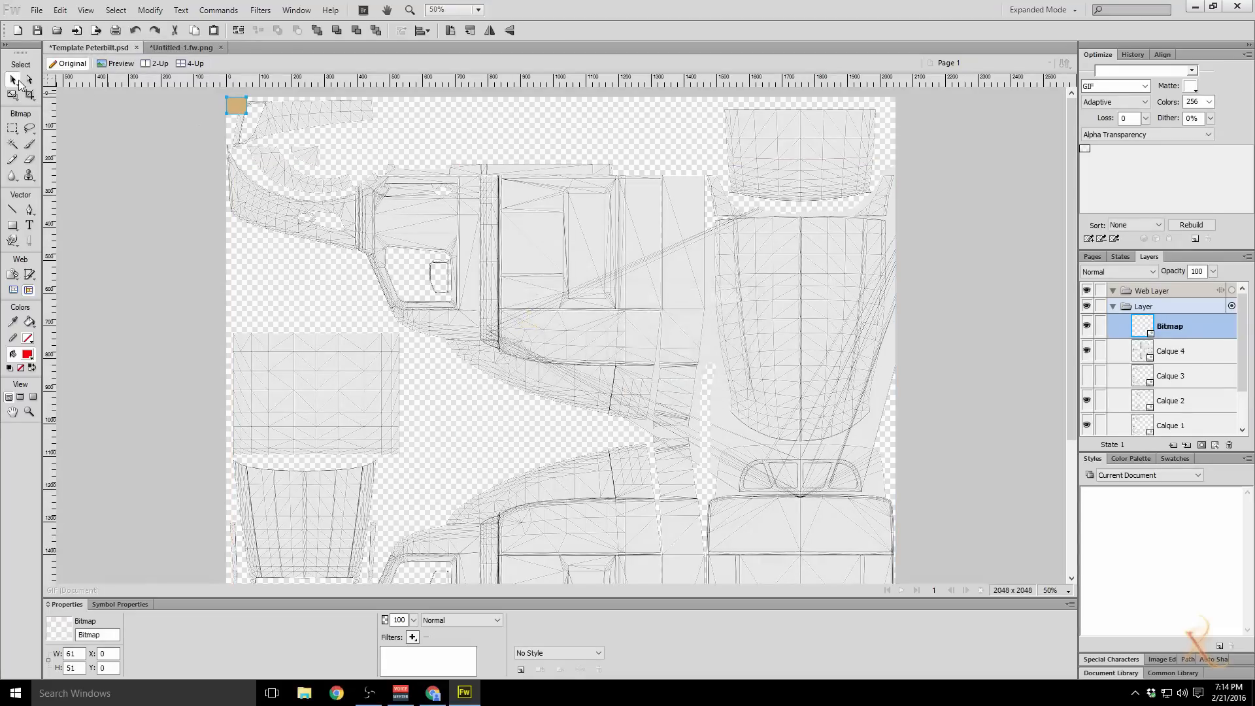
{"action": "left_click_drag", "start_coordinate": [236, 106], "coordinate": [451, 406]}
Step: Sample the swatch's gold as the Rectangle tool's fill colour and delete the swatch bitmap
{"action": "left_click_drag", "start_coordinate": [12, 225], "coordinate": [60, 236]}
{"action": "left_click", "coordinate": [148, 621]}
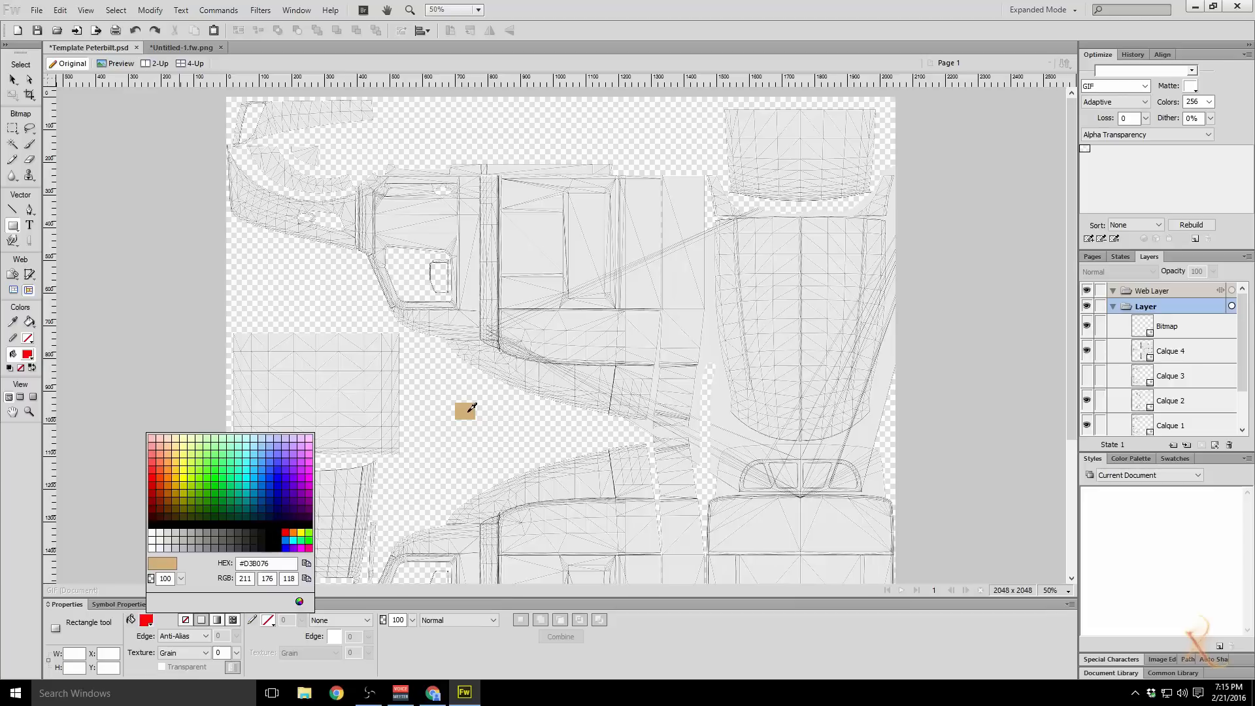
{"action": "left_click", "coordinate": [470, 408]}
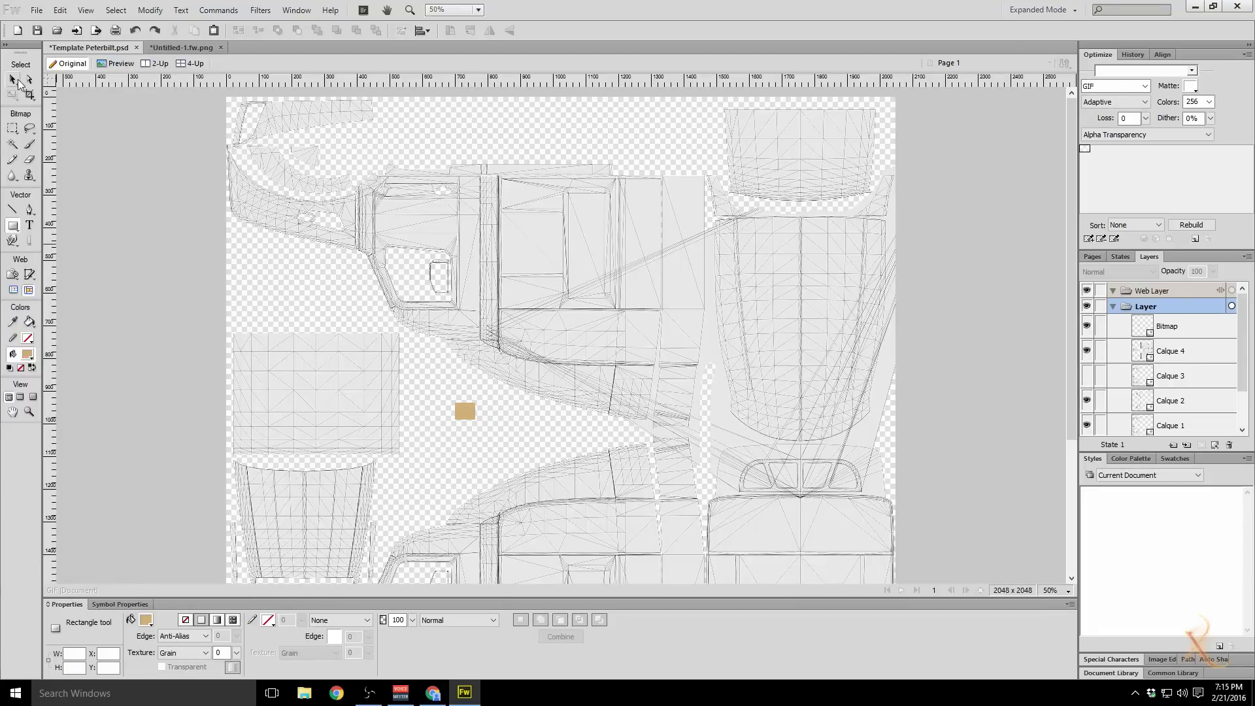
{"action": "left_click", "coordinate": [1201, 332]}
{"action": "key", "text": "Delete"}
Step: Draw a gold rectangle, set its size to 2048 x 2048, and align it to X 0, Y 0 to cover the canvas
{"action": "left_click_drag", "start_coordinate": [314, 264], "coordinate": [407, 365]}
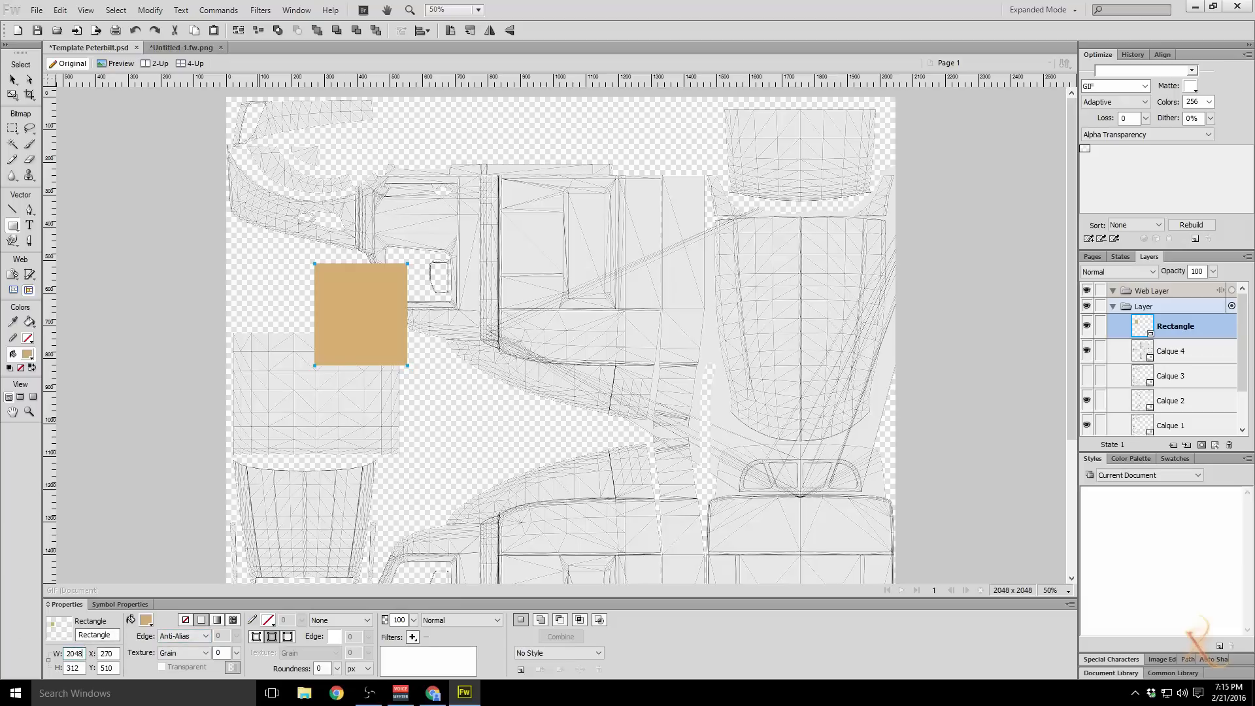
{"action": "key", "text": "Tab"}
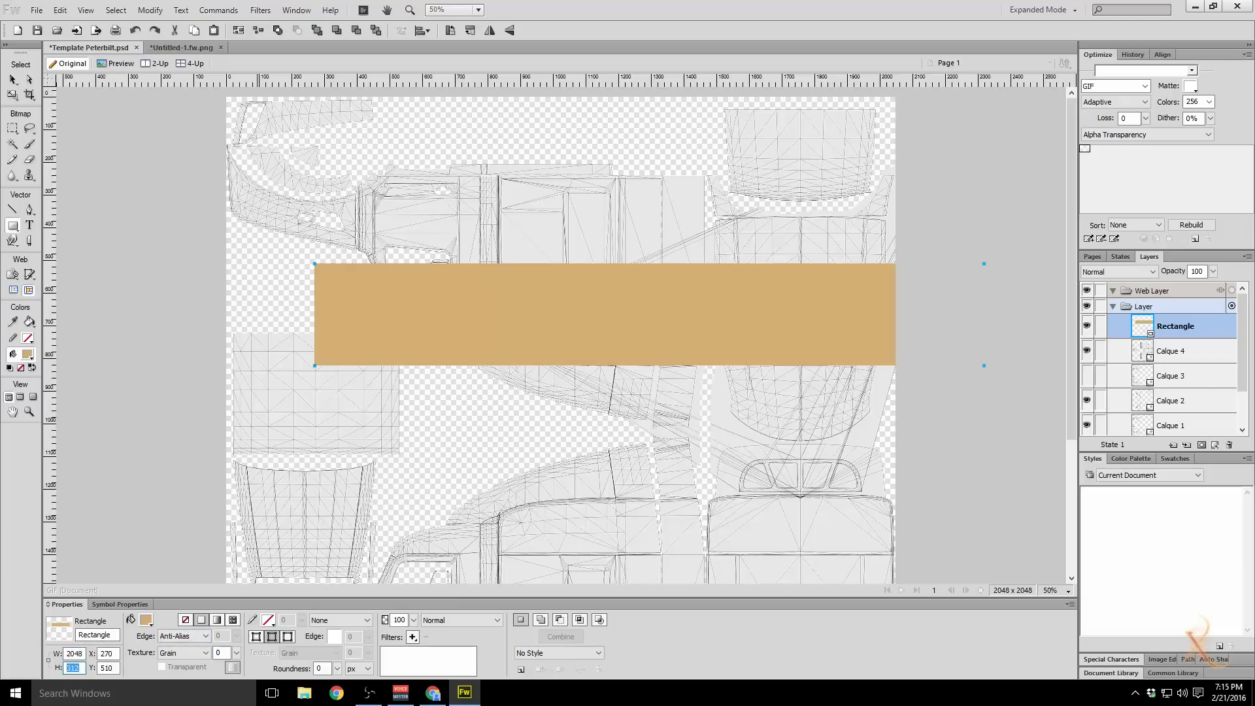
{"action": "type", "text": "2048"}
{"action": "key", "text": "Return"}
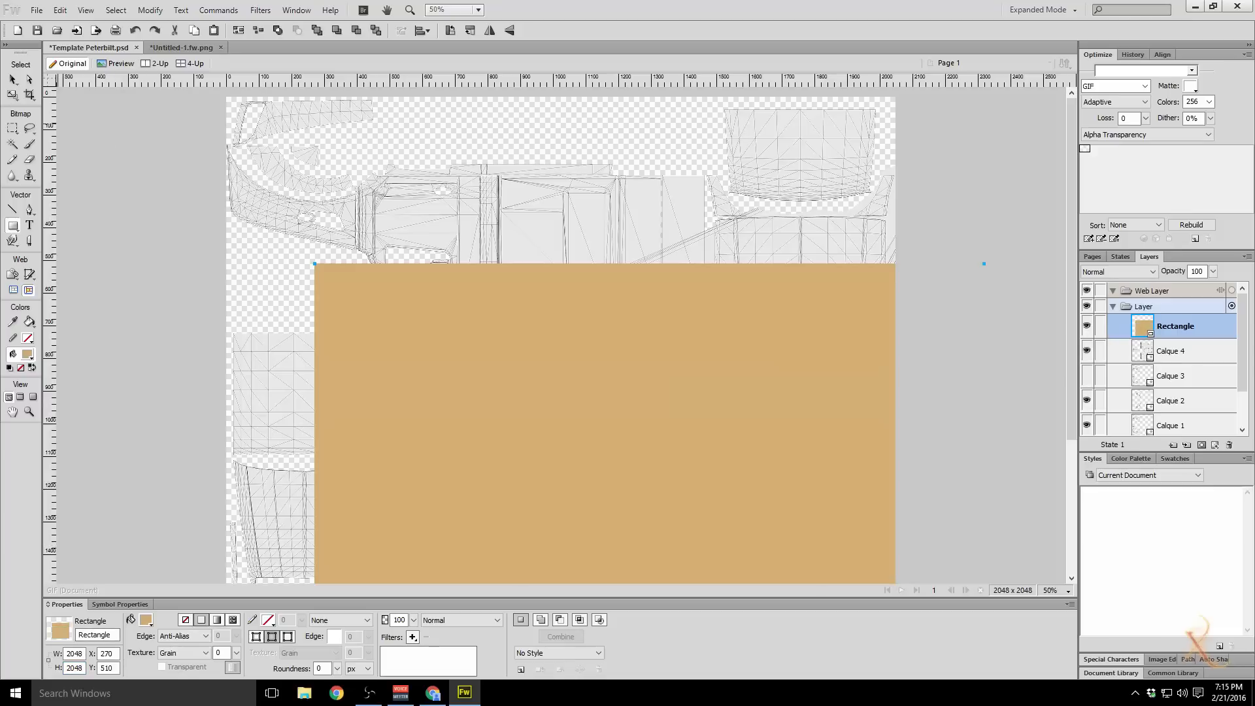
{"action": "left_click", "coordinate": [14, 81]}
{"action": "left_click_drag", "start_coordinate": [418, 352], "coordinate": [328, 184]}
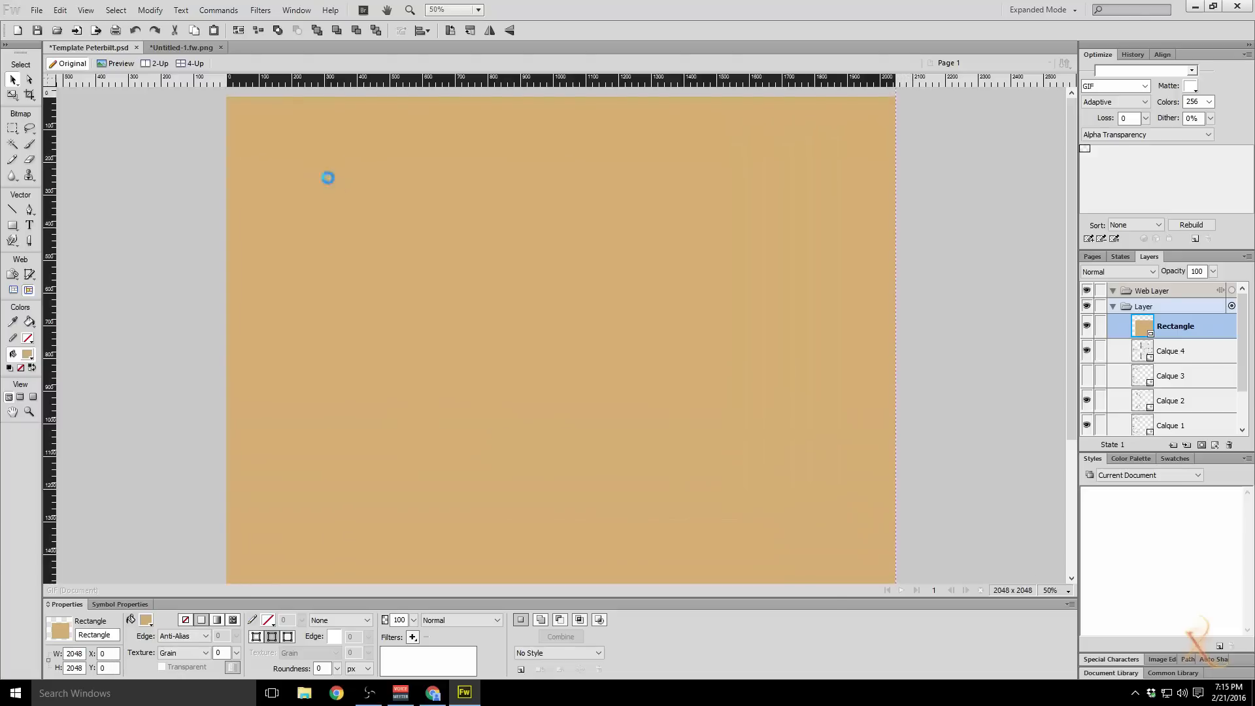
Step: Darken the rectangle's gold fill slightly in the colour picker and send the rectangle behind all the wireframe layers
{"action": "scroll", "coordinate": [392, 281], "scroll_direction": "down", "scroll_amount": 3}
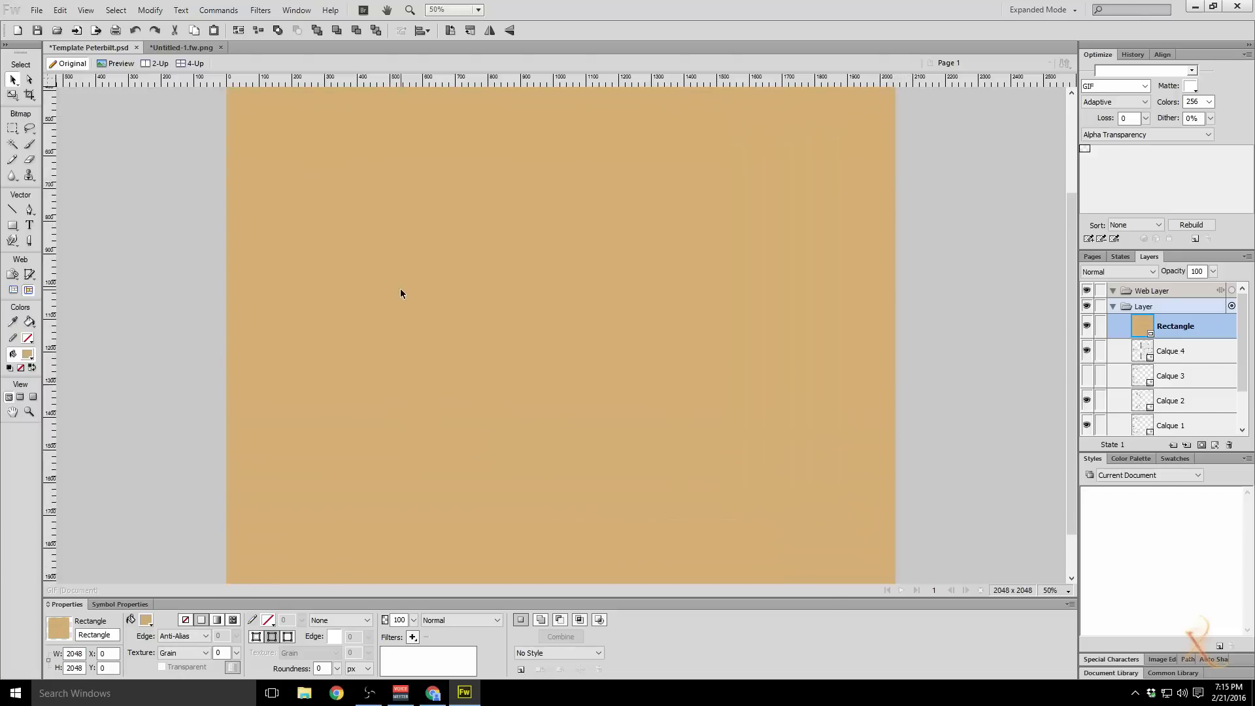
{"action": "left_click", "coordinate": [146, 620]}
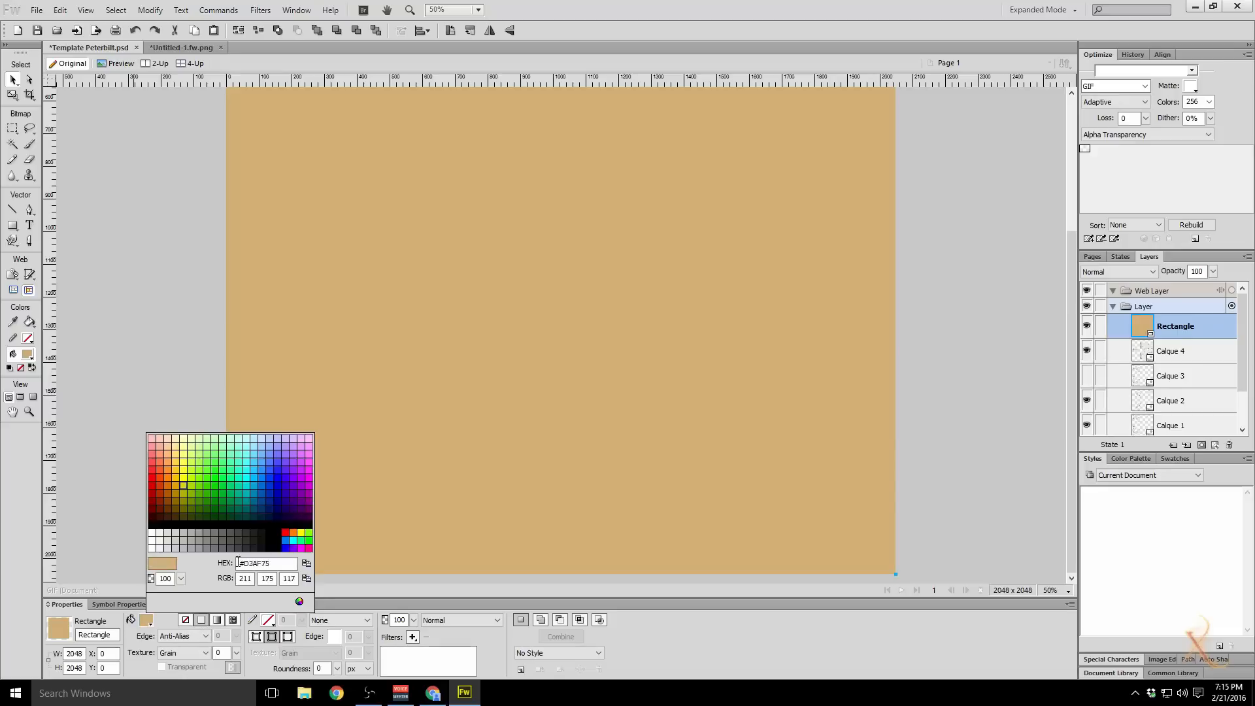
{"action": "left_click", "coordinate": [299, 601]}
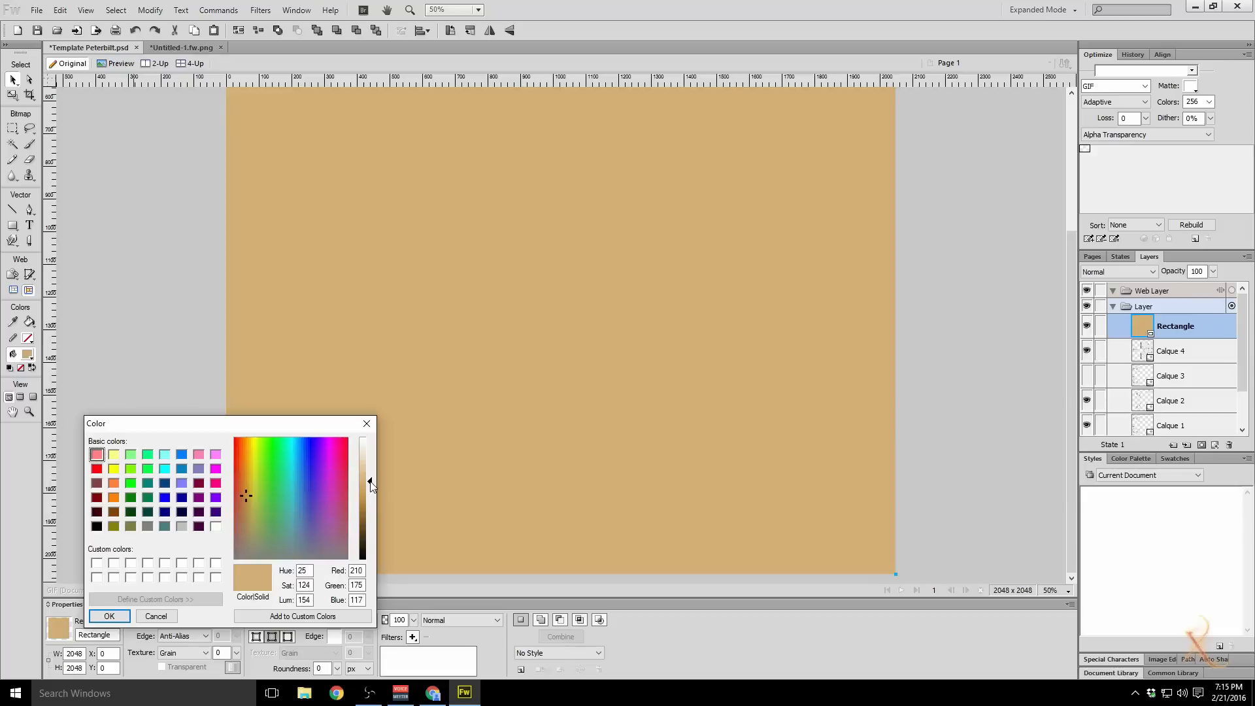
{"action": "left_click_drag", "start_coordinate": [371, 482], "coordinate": [371, 490]}
{"action": "left_click", "coordinate": [109, 616]}
{"action": "scroll", "coordinate": [214, 448], "scroll_direction": "up", "scroll_amount": 3}
{"action": "scroll", "coordinate": [213, 444], "scroll_direction": "down", "scroll_amount": 3}
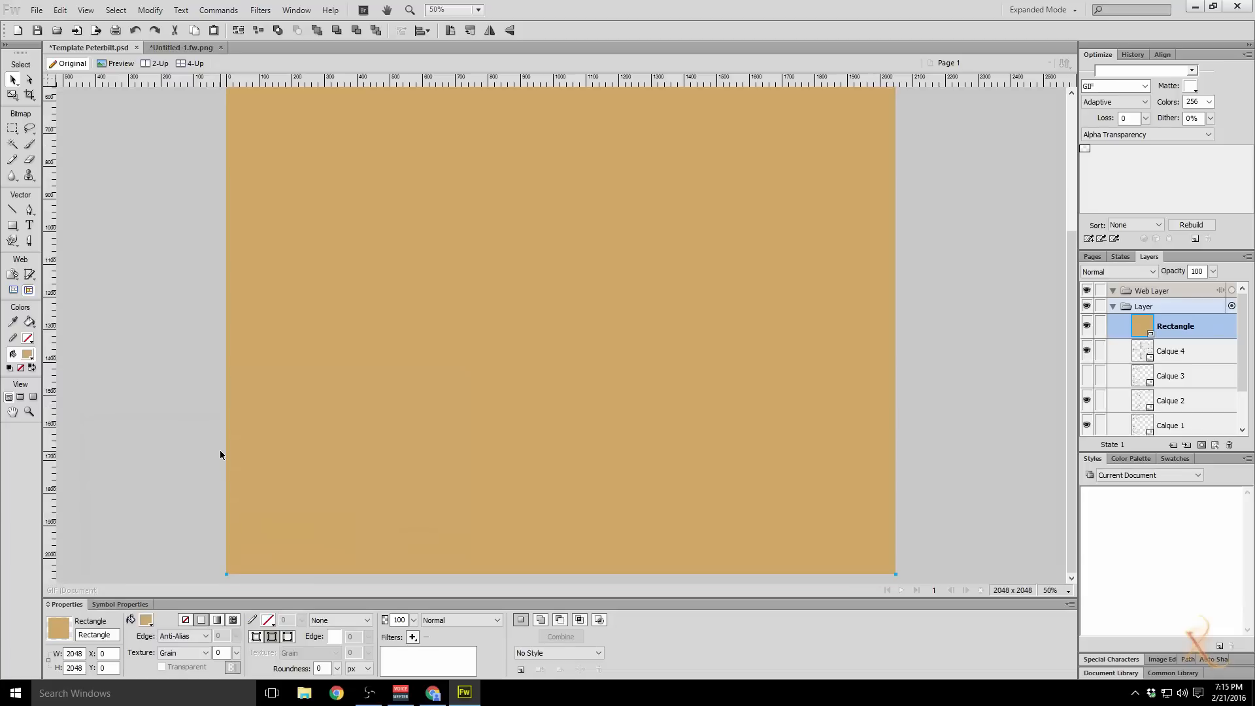
{"action": "key", "text": "ctrl+shift+Down"}
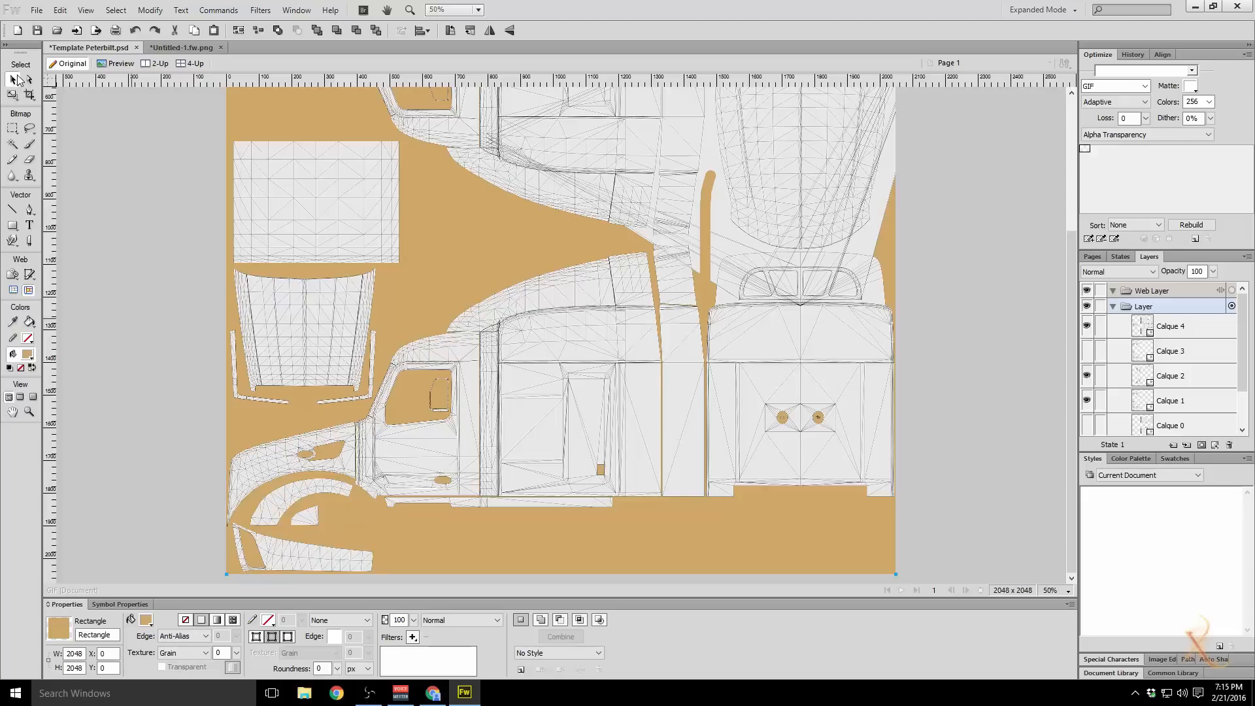
{"action": "right_click", "coordinate": [1174, 351]}
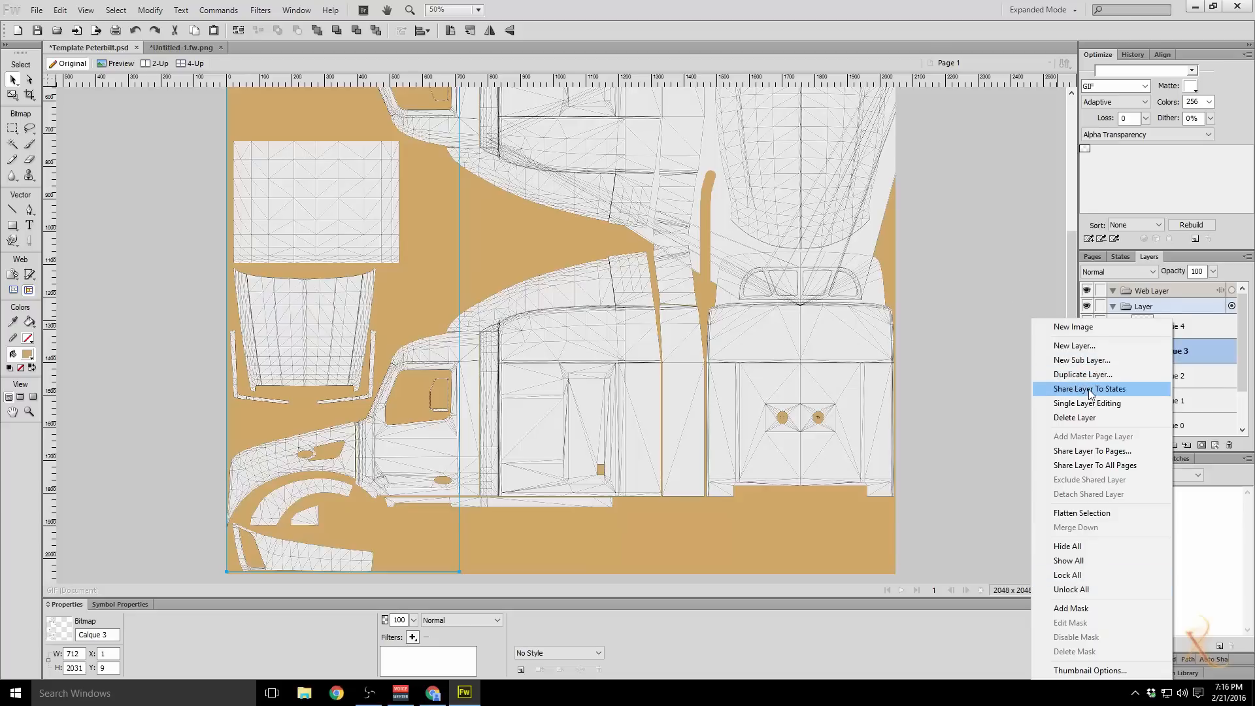
{"action": "left_click", "coordinate": [1085, 417]}
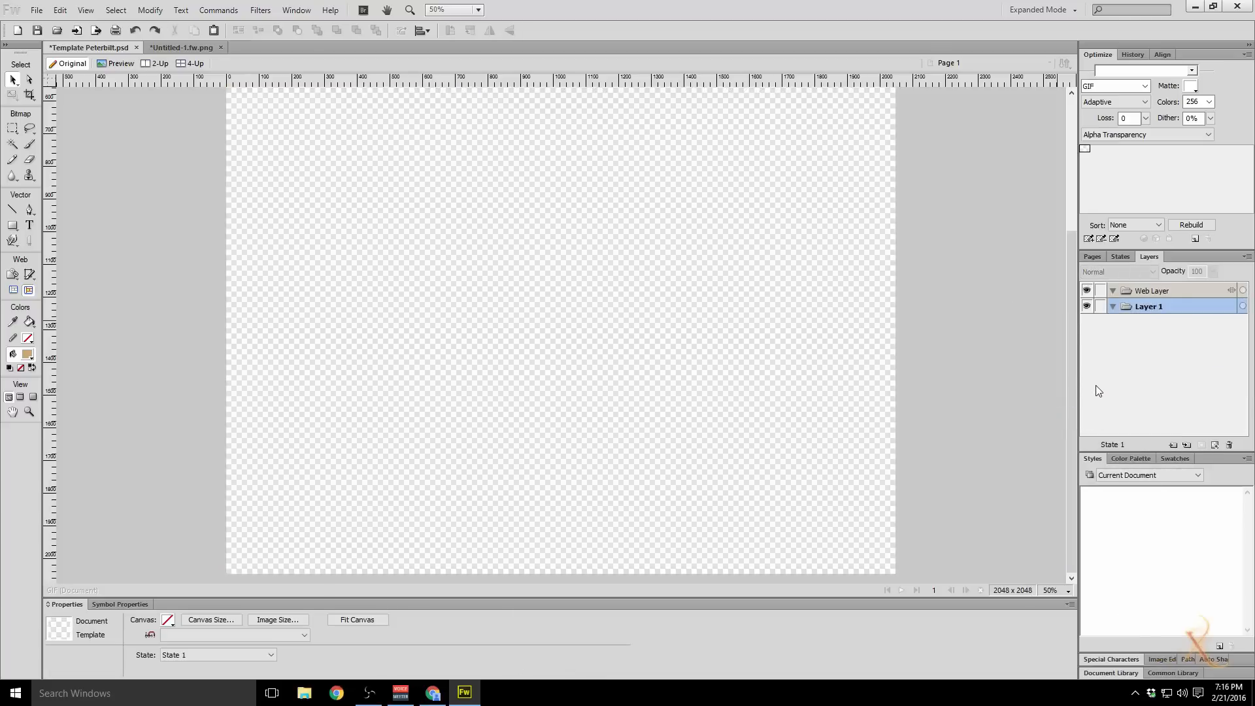
{"action": "key", "text": "ctrl+z"}
Step: Delete the hidden Calque 3 and Calque 0 bitmaps and lock the gold Rectangle object
{"action": "left_click", "coordinate": [1187, 353]}
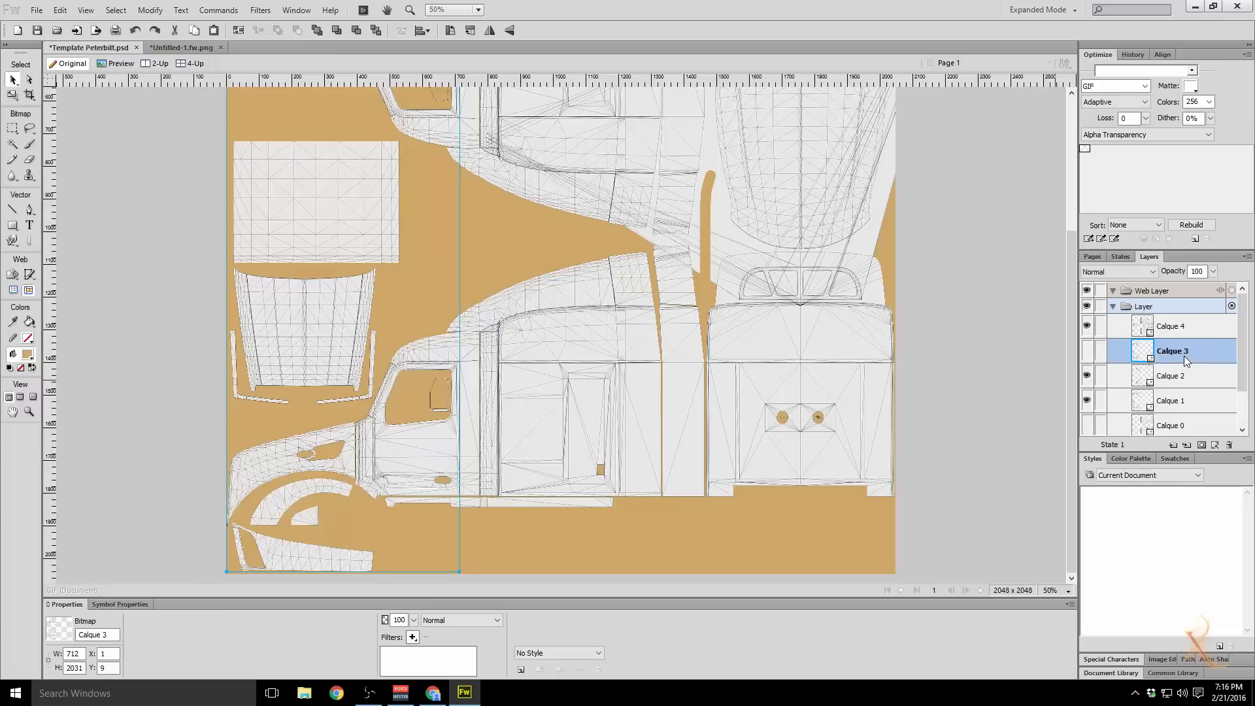
{"action": "key", "text": "Delete"}
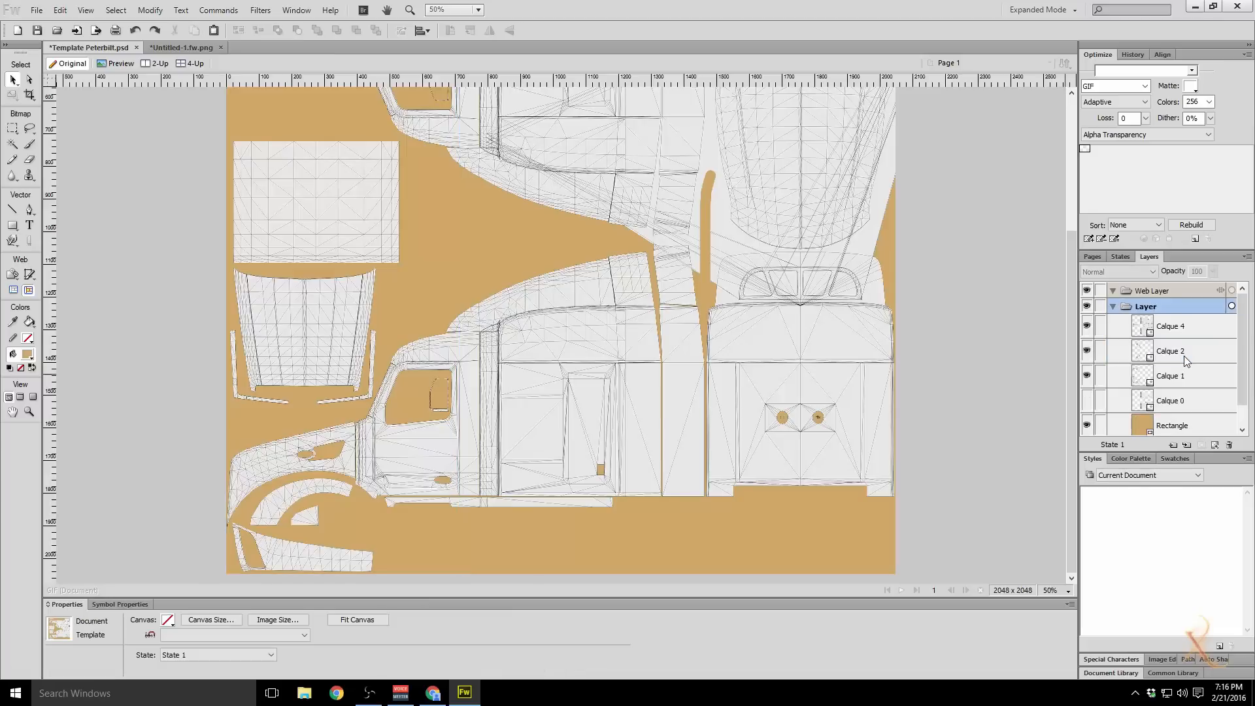
{"action": "left_click", "coordinate": [1179, 405]}
{"action": "key", "text": "Delete"}
{"action": "left_click", "coordinate": [1100, 400]}
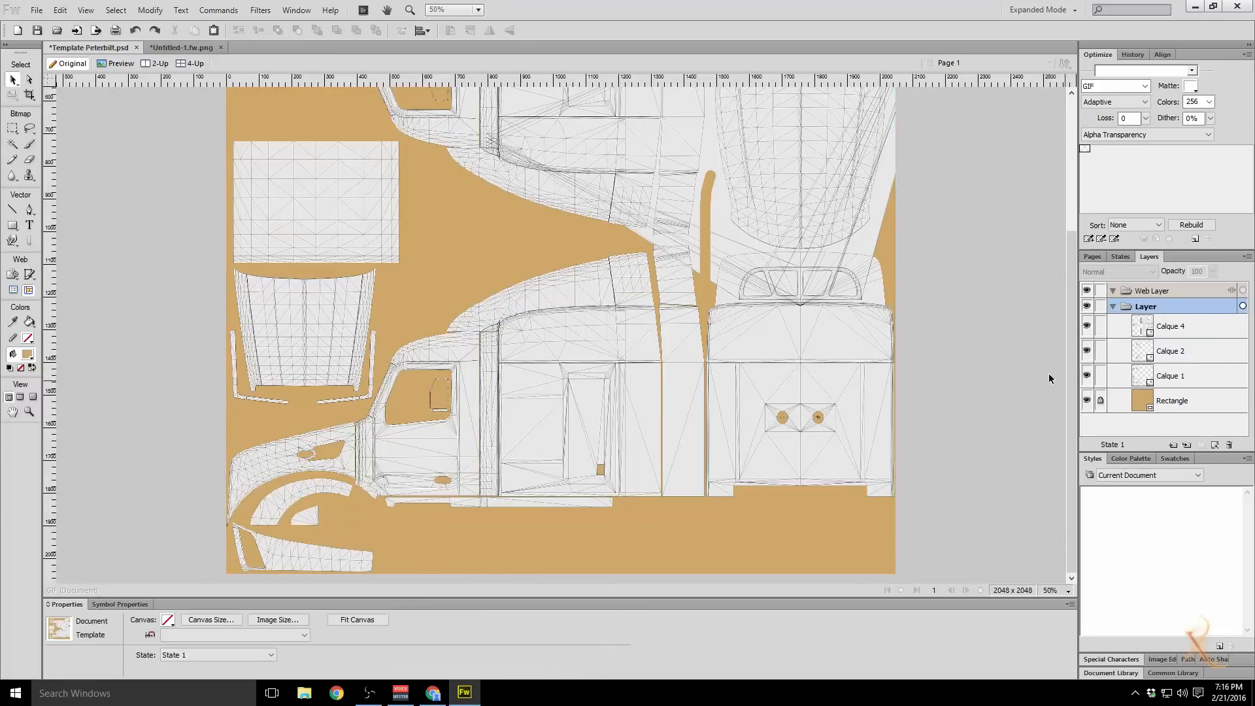
Step: Set the opacity of the Calque 1 wireframe to 30
{"action": "scroll", "coordinate": [723, 364], "scroll_direction": "up", "scroll_amount": 3}
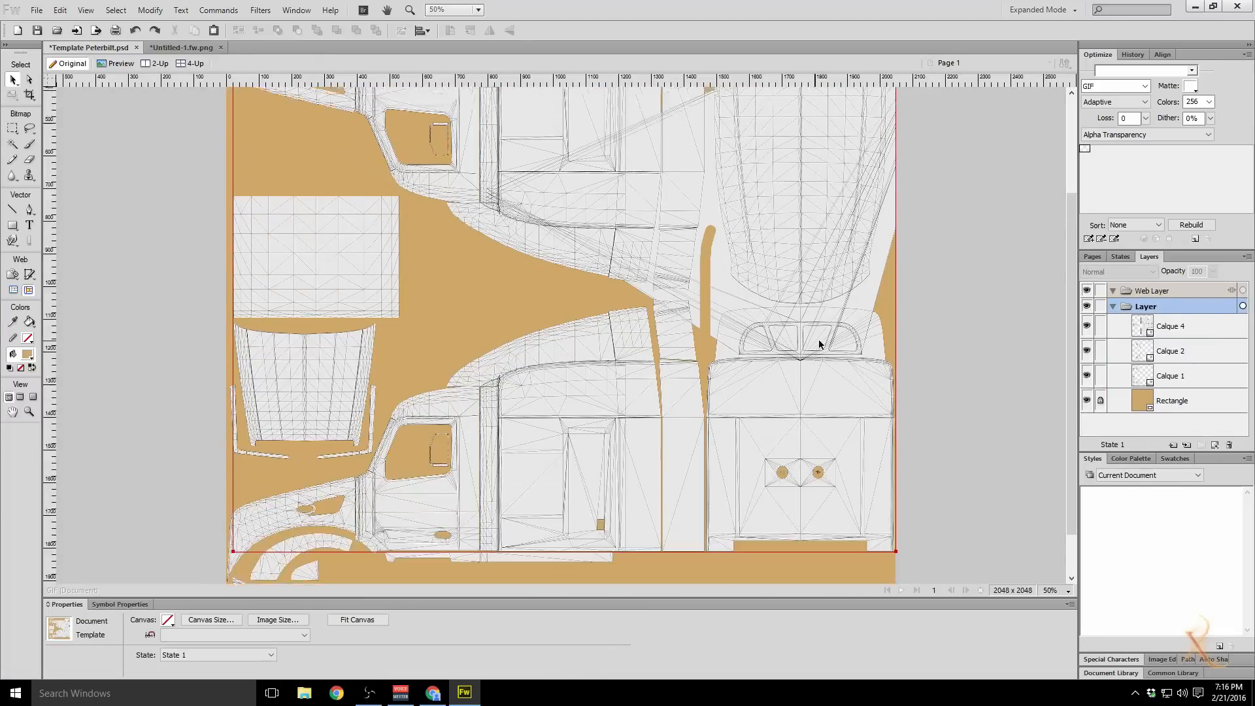
{"action": "scroll", "coordinate": [818, 339], "scroll_direction": "down", "scroll_amount": 3}
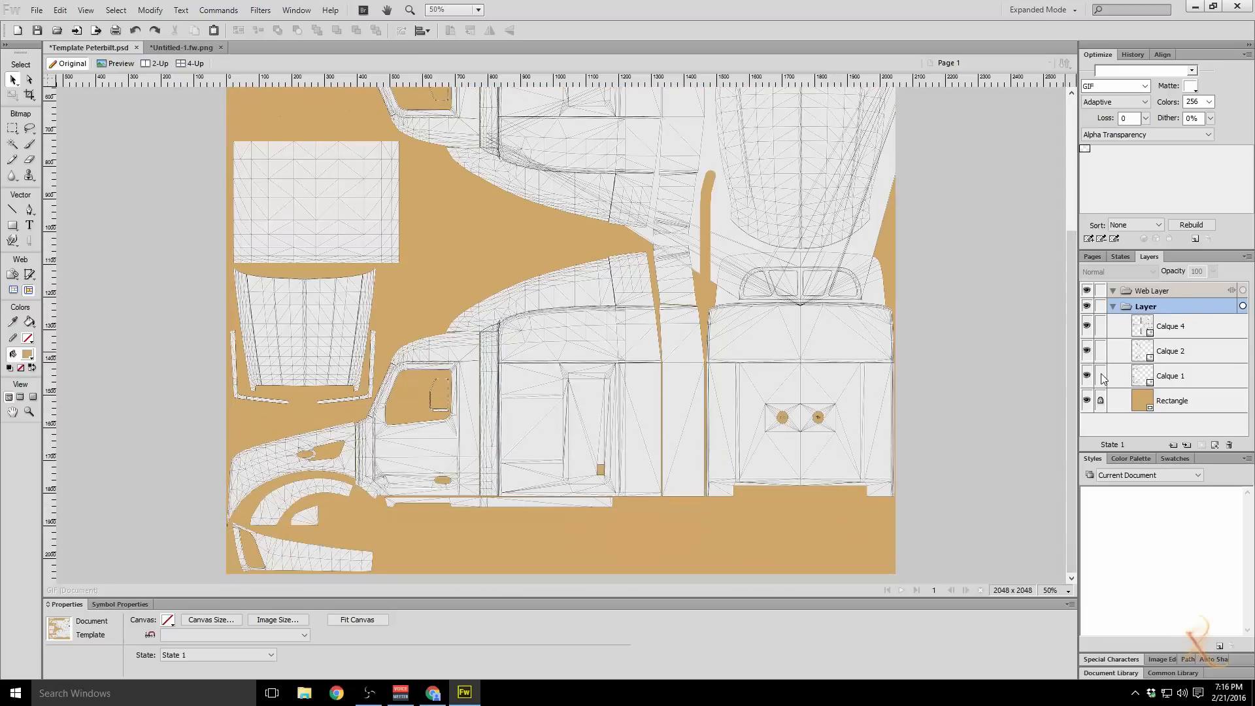
{"action": "left_click", "coordinate": [1167, 383]}
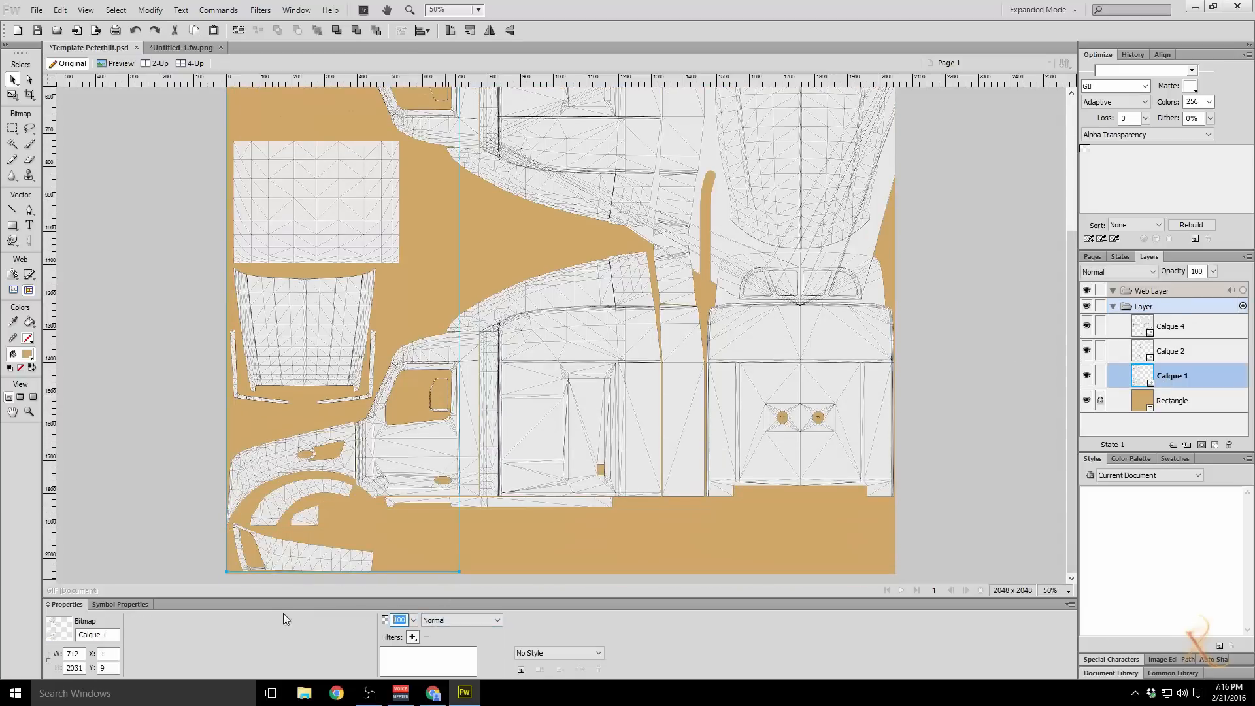
{"action": "type", "text": "30"}
{"action": "key", "text": "Return"}
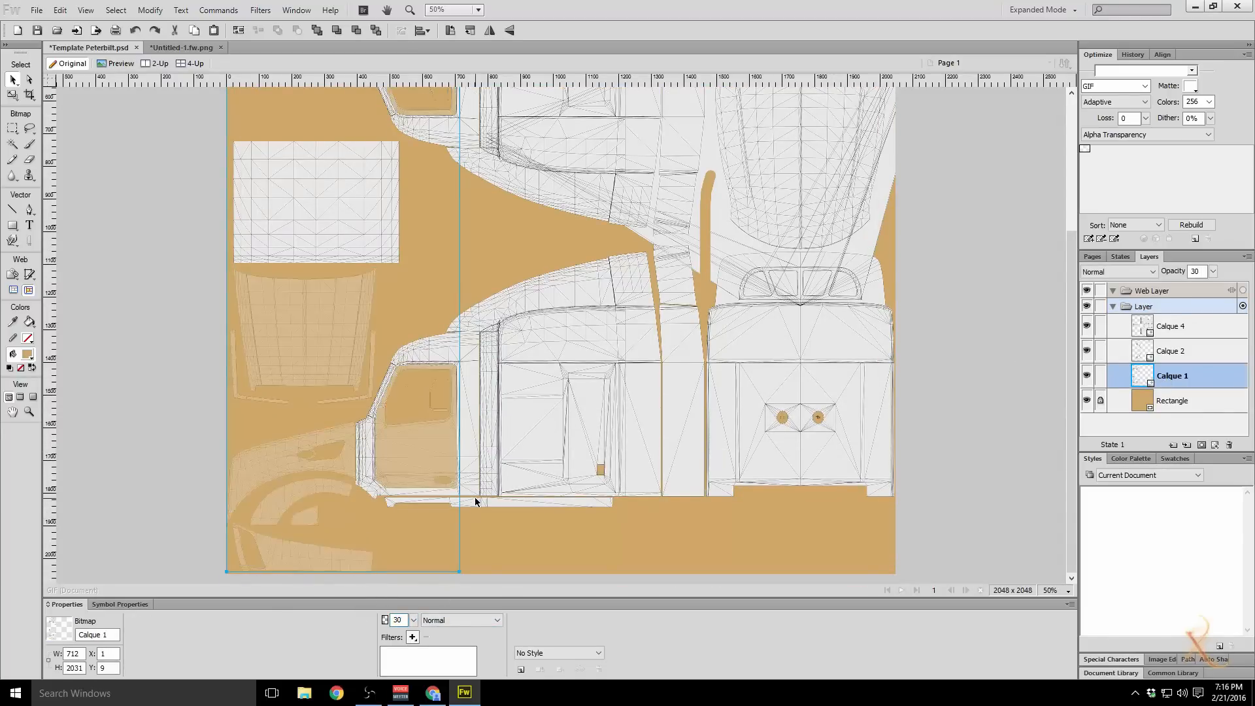
Step: Set the opacity of the Calque 2 wireframe to 30
{"action": "left_click", "coordinate": [1128, 353]}
{"action": "left_click", "coordinate": [399, 620]}
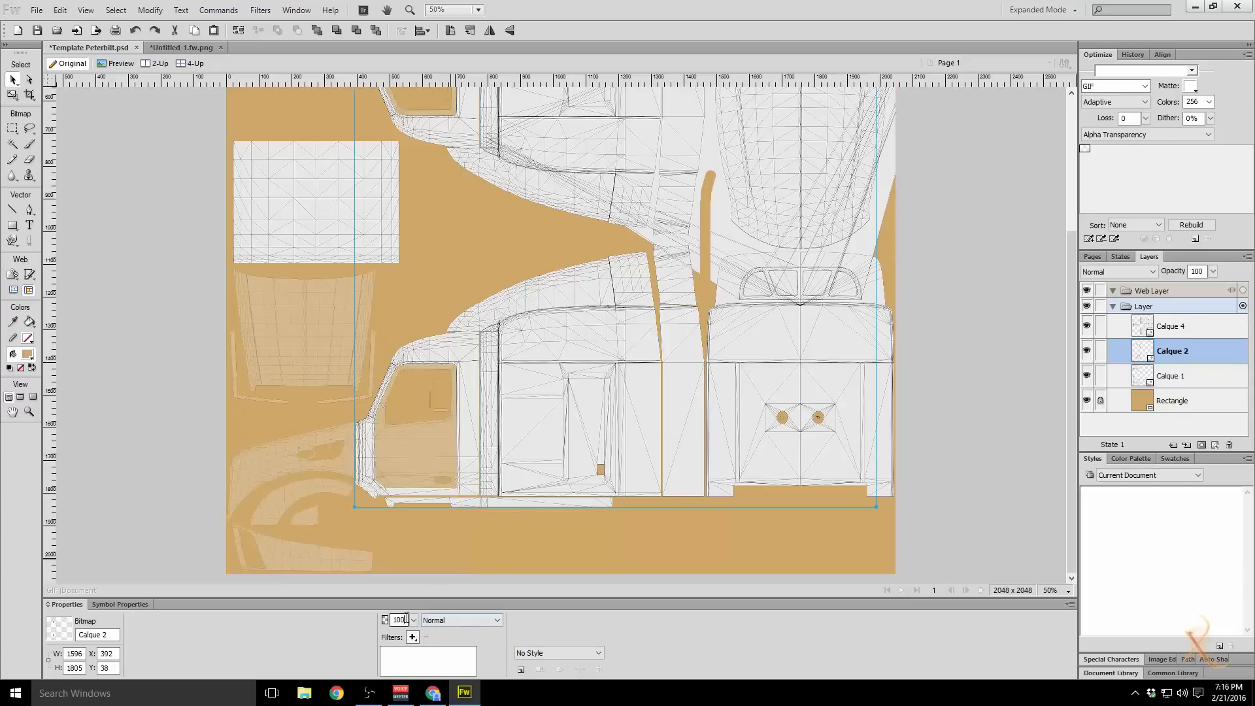
{"action": "type", "text": "3"}
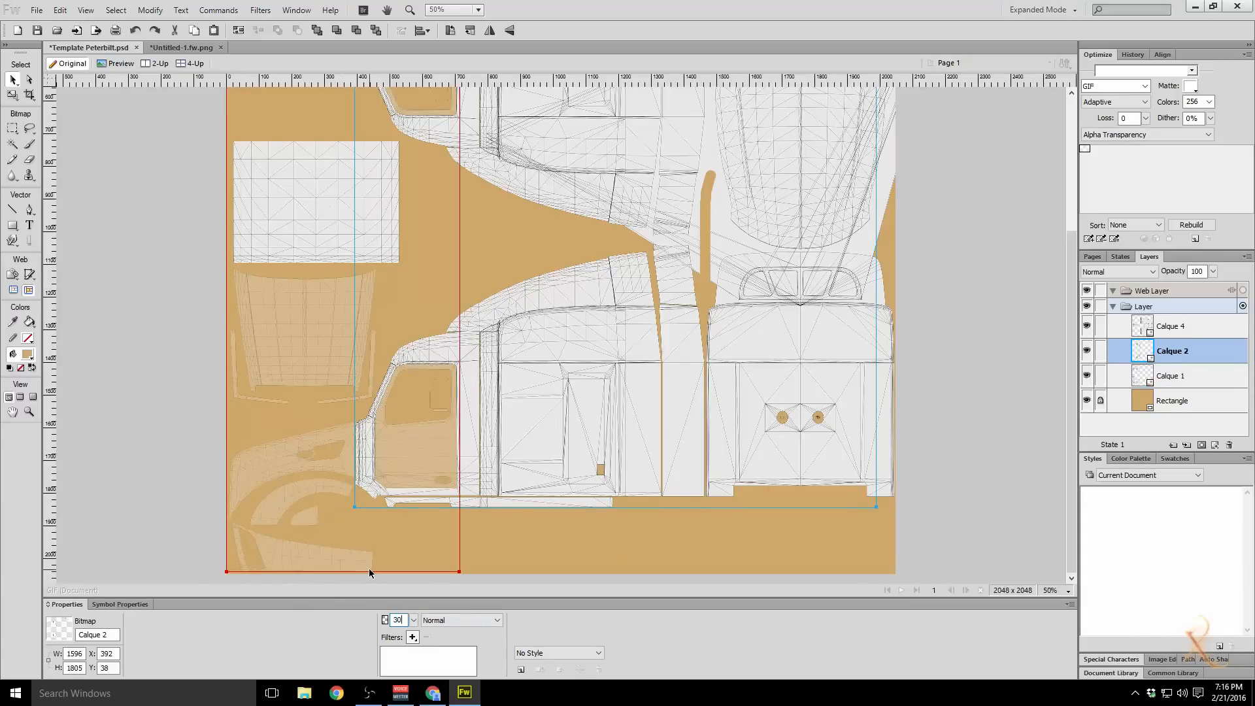
{"action": "type", "text": "0"}
{"action": "key", "text": "Return"}
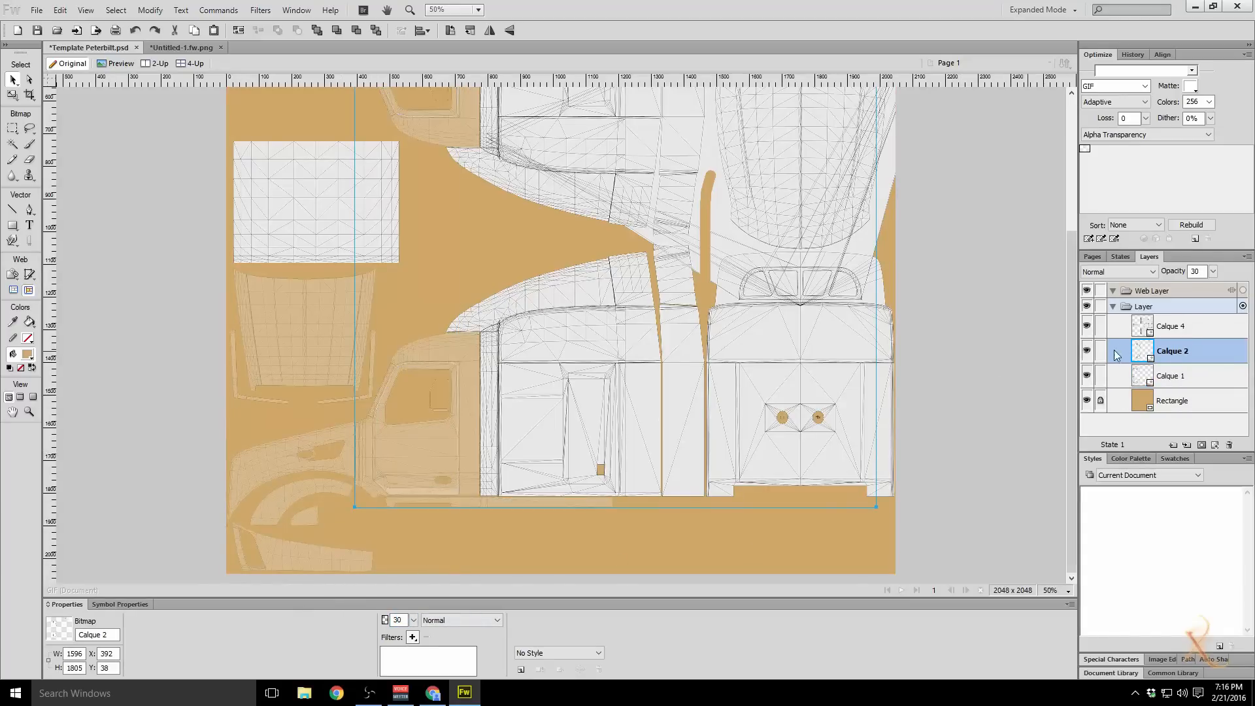
Step: Set the opacity of the Calque 4 wireframe to 30 and deselect it
{"action": "left_click", "coordinate": [1126, 327]}
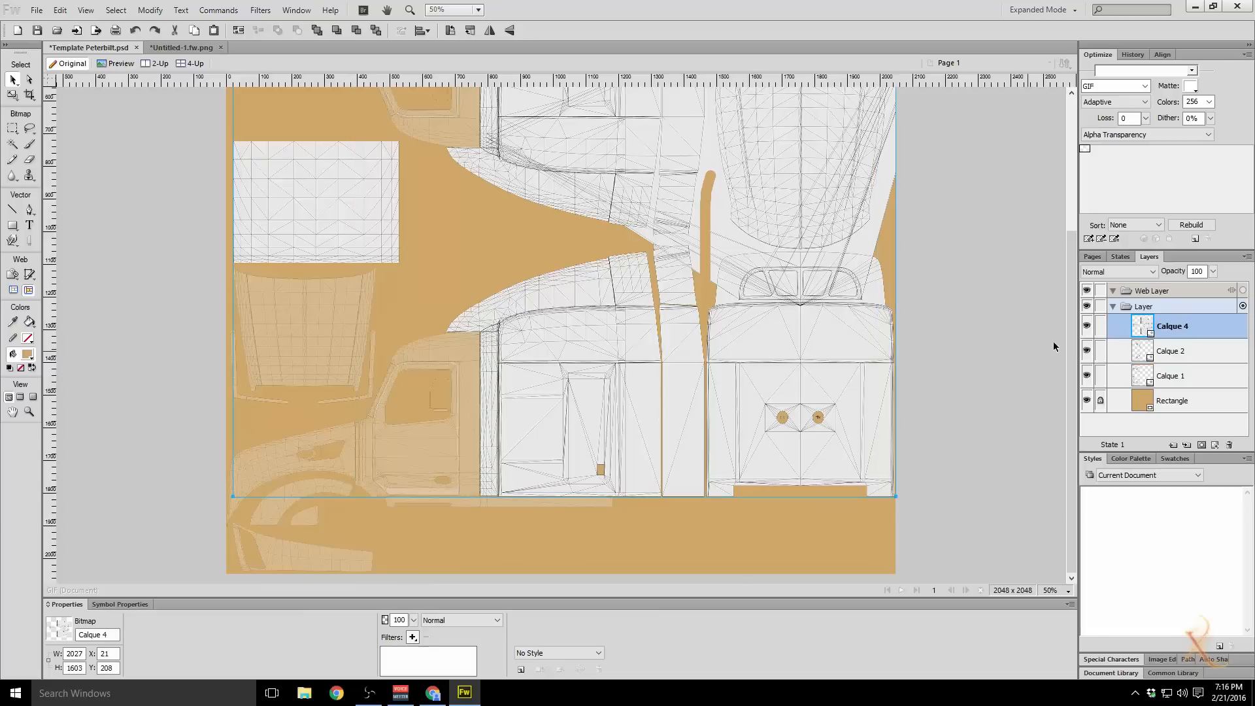
{"action": "double_click", "coordinate": [400, 620]}
{"action": "type", "text": "30"}
{"action": "key", "text": "Return"}
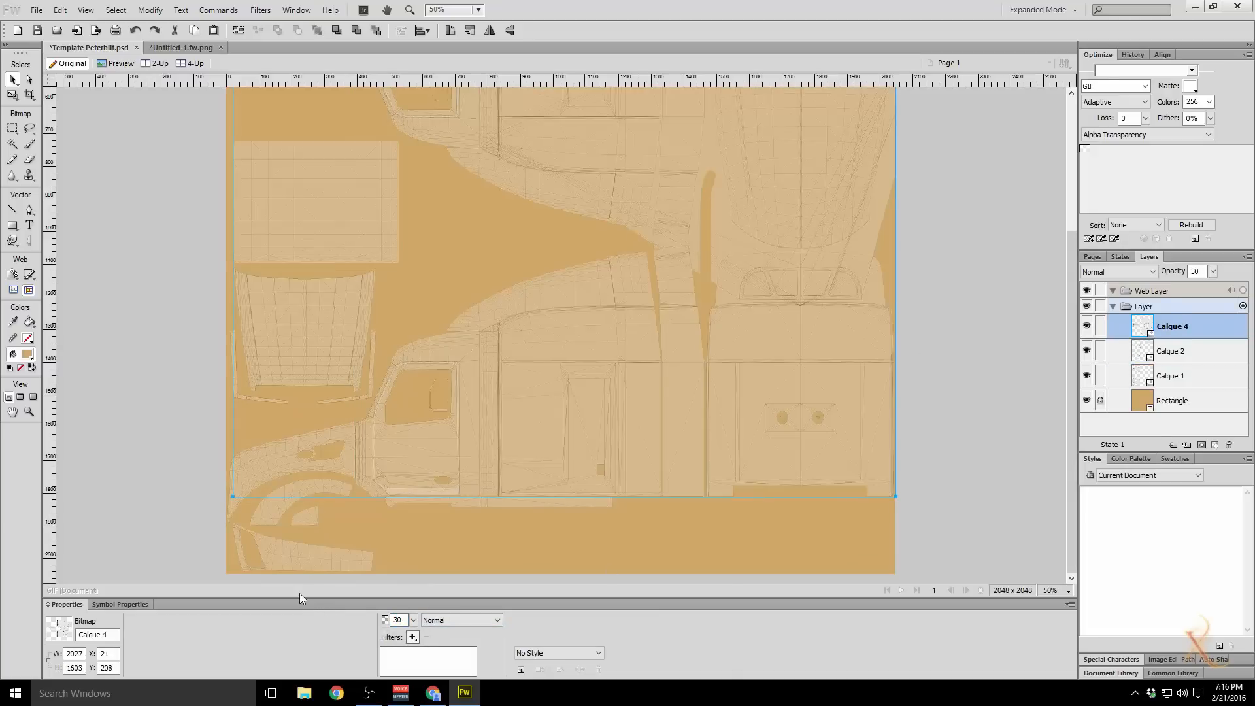
{"action": "left_click", "coordinate": [131, 493]}
Step: Lock Calque 4, Calque 2 and Calque 1, and check that the wireframes cannot be moved on the canvas
{"action": "scroll", "coordinate": [986, 505], "scroll_direction": "up", "scroll_amount": 5}
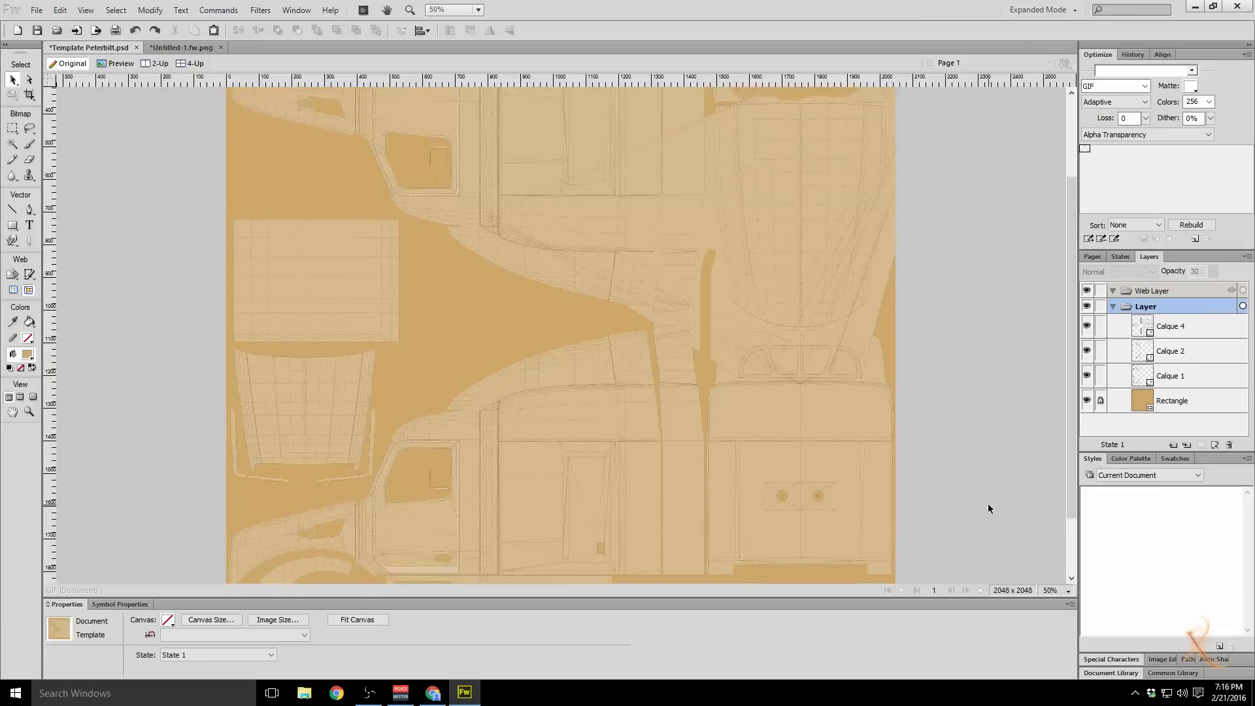
{"action": "scroll", "coordinate": [875, 436], "scroll_direction": "down", "scroll_amount": 3}
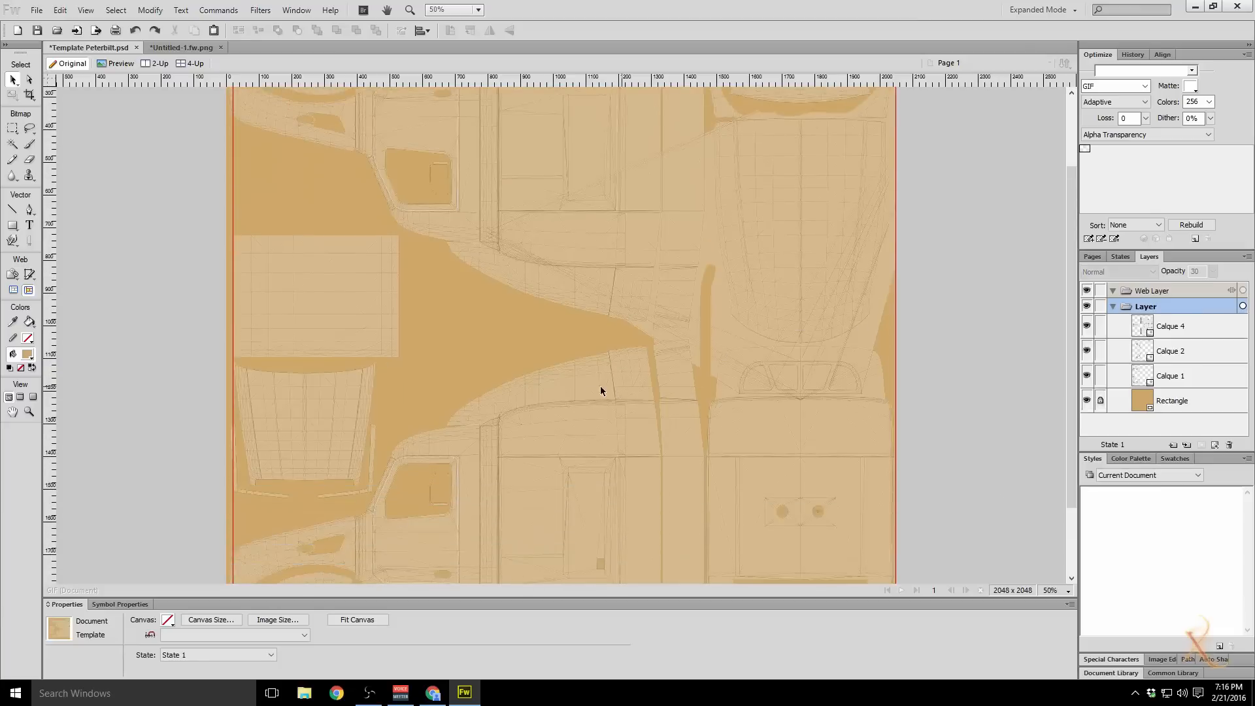
{"action": "scroll", "coordinate": [867, 479], "scroll_direction": "down", "scroll_amount": 3}
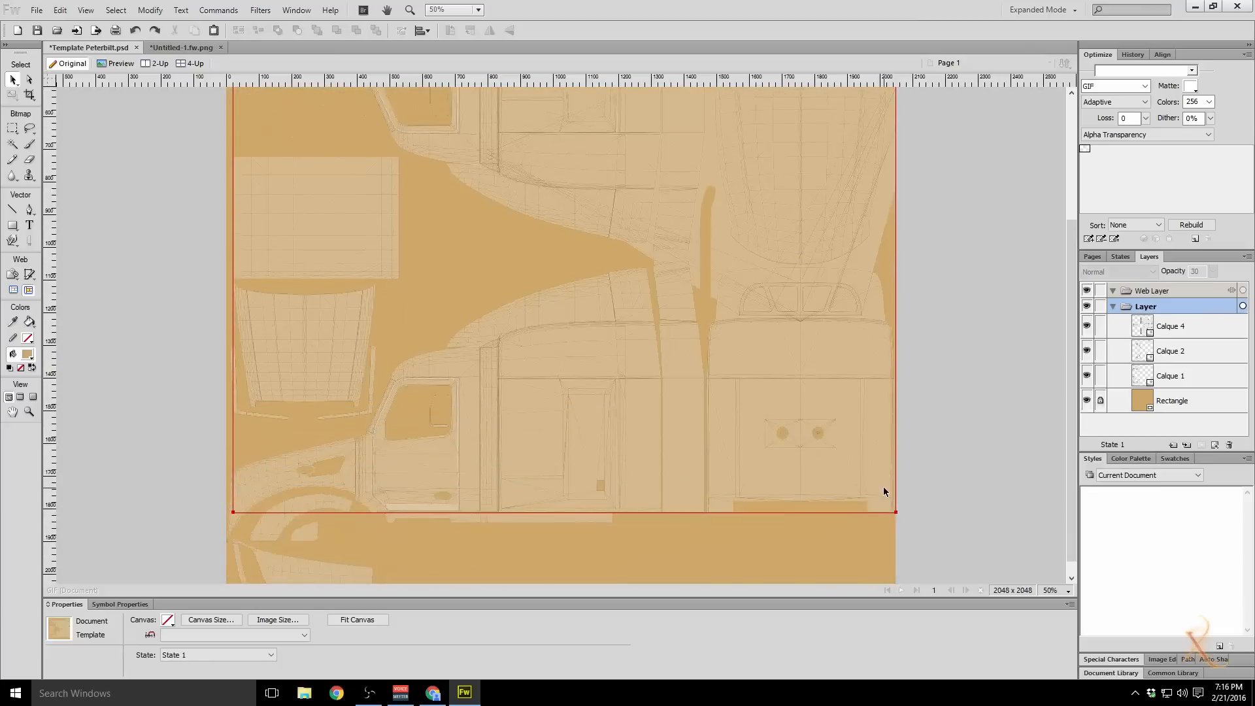
{"action": "left_click", "coordinate": [1100, 325]}
{"action": "left_click", "coordinate": [1100, 350]}
{"action": "left_click", "coordinate": [1100, 375]}
{"action": "scroll", "coordinate": [761, 336], "scroll_direction": "up", "scroll_amount": 6}
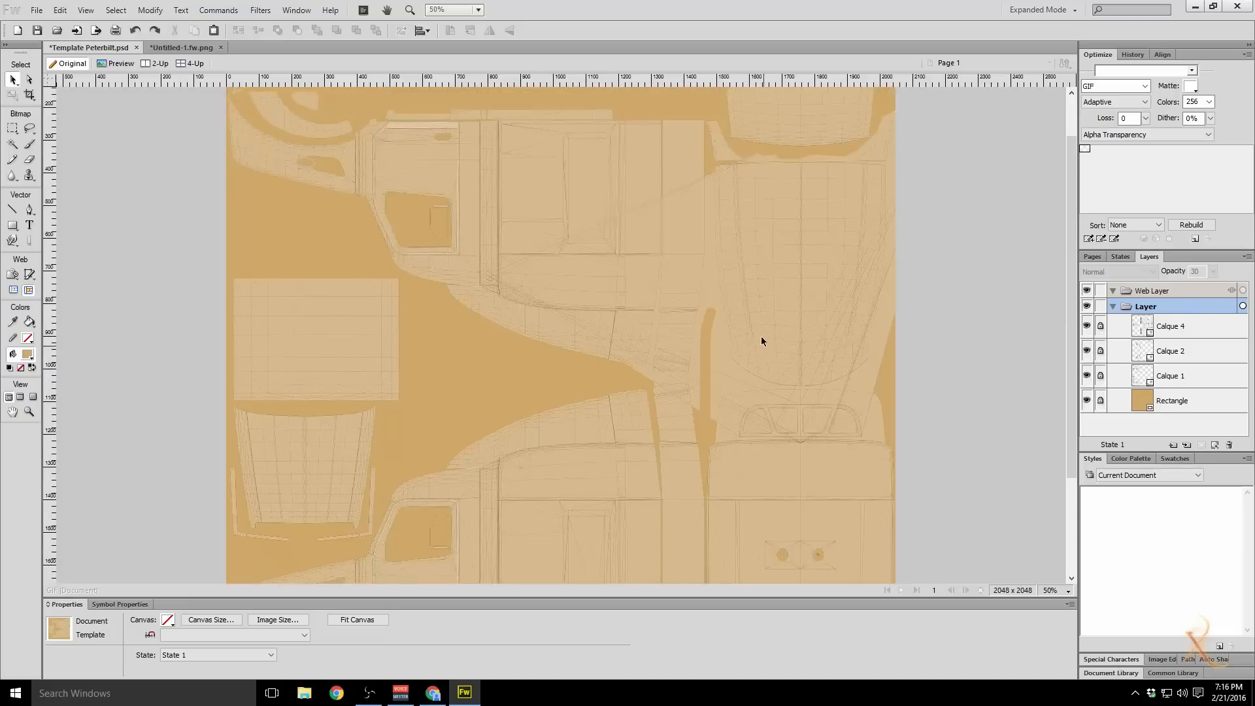
{"action": "left_click_drag", "start_coordinate": [583, 409], "coordinate": [688, 417]}
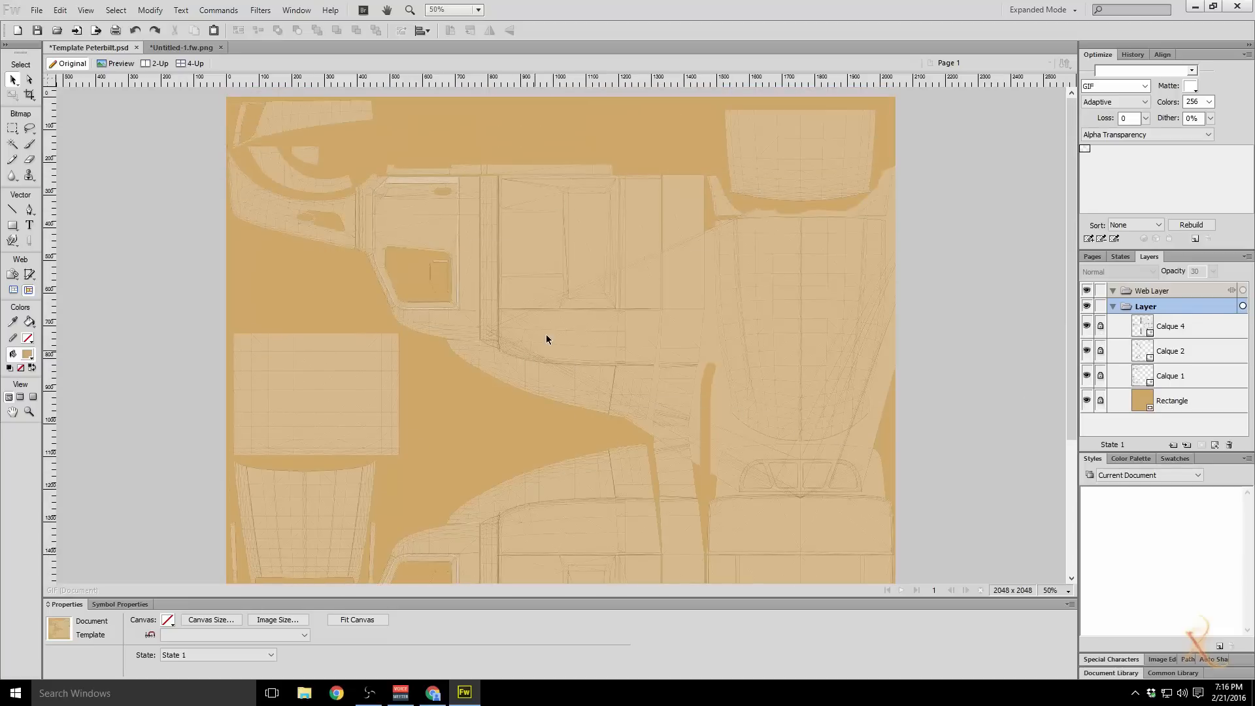
Step: Import crst.png from the LogosMarkings folder and place the logo over the cab door on the lower side view of the template
{"action": "scroll", "coordinate": [547, 339], "scroll_direction": "down", "scroll_amount": 6}
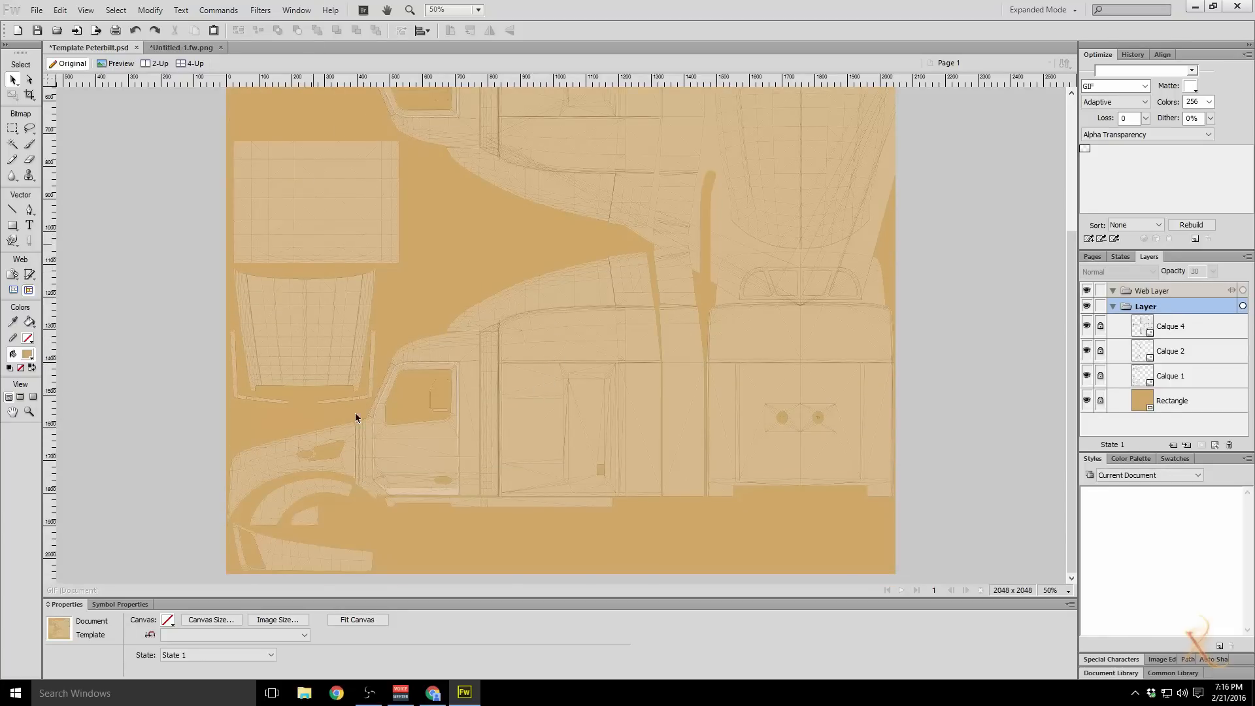
{"action": "left_click", "coordinate": [432, 692]}
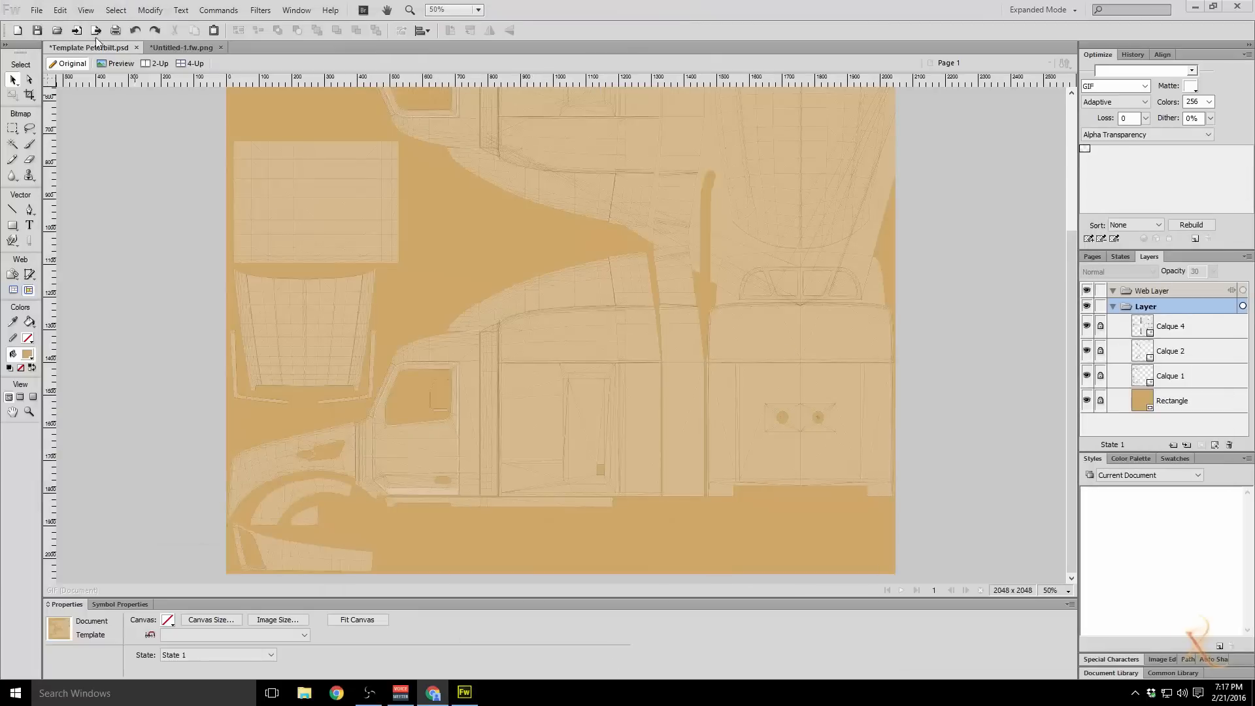
{"action": "left_click", "coordinate": [37, 10]}
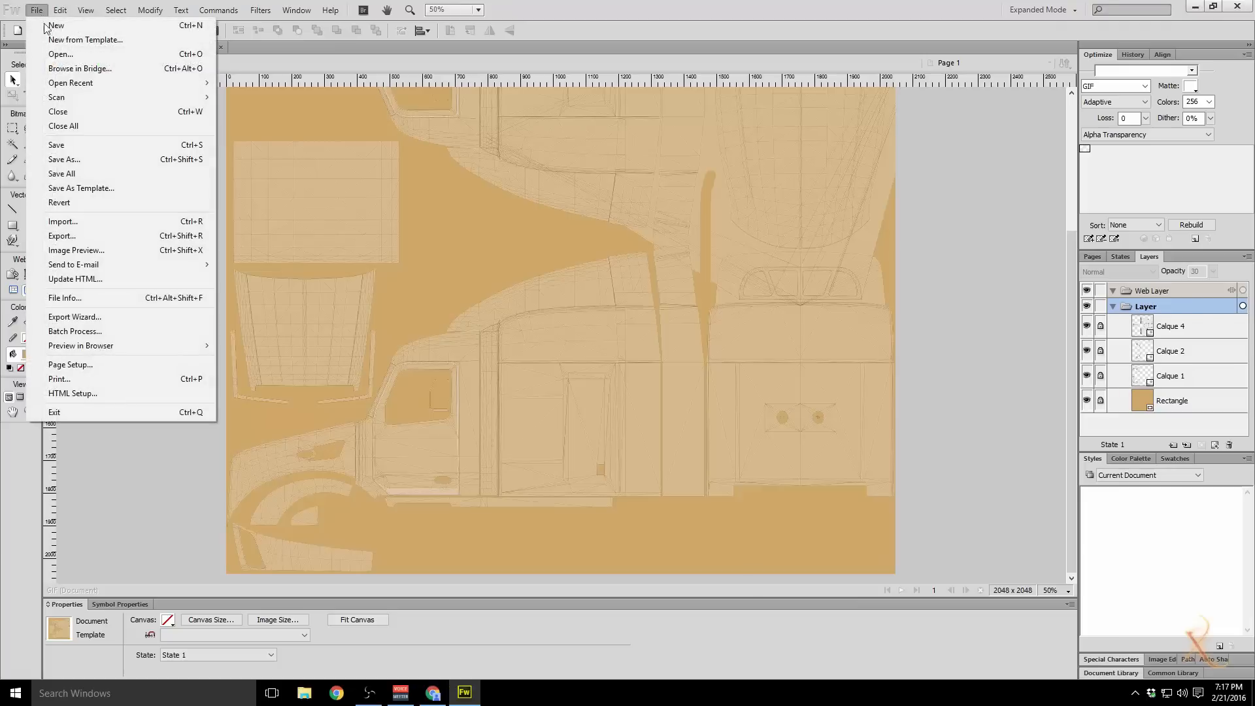
{"action": "left_click", "coordinate": [70, 220]}
{"action": "scroll", "coordinate": [531, 394], "scroll_direction": "down", "scroll_amount": 2}
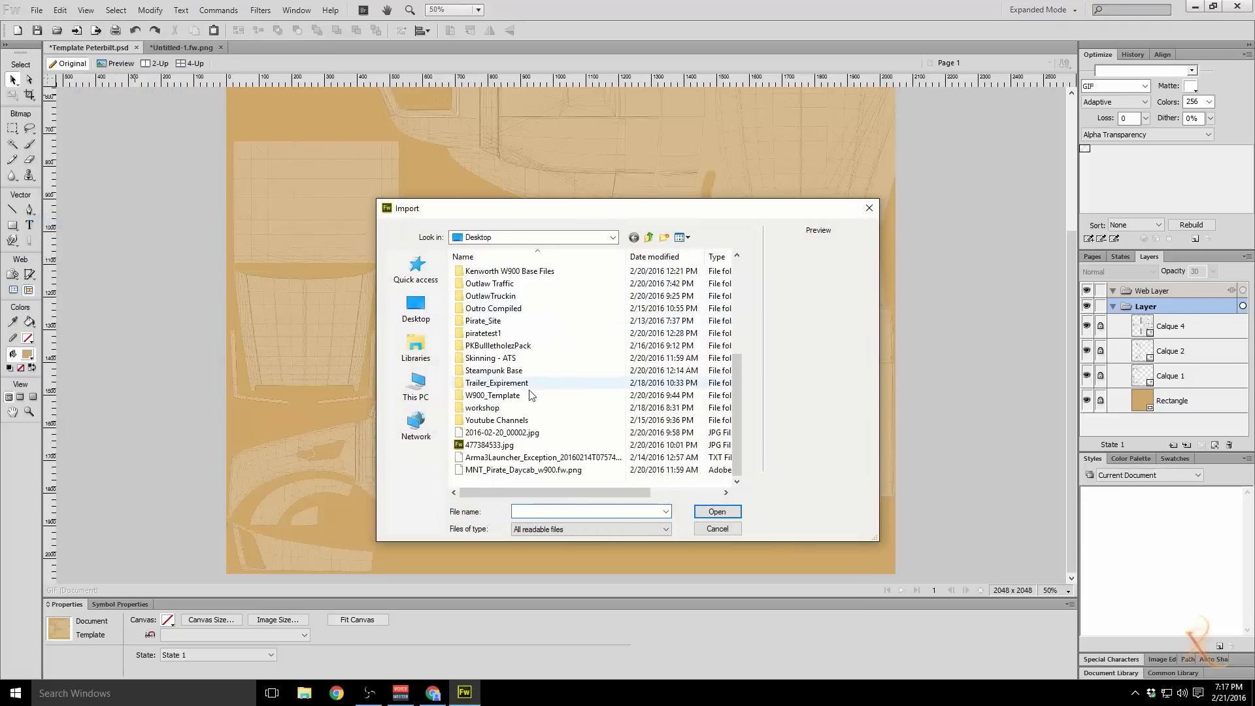
{"action": "double_click", "coordinate": [489, 358]}
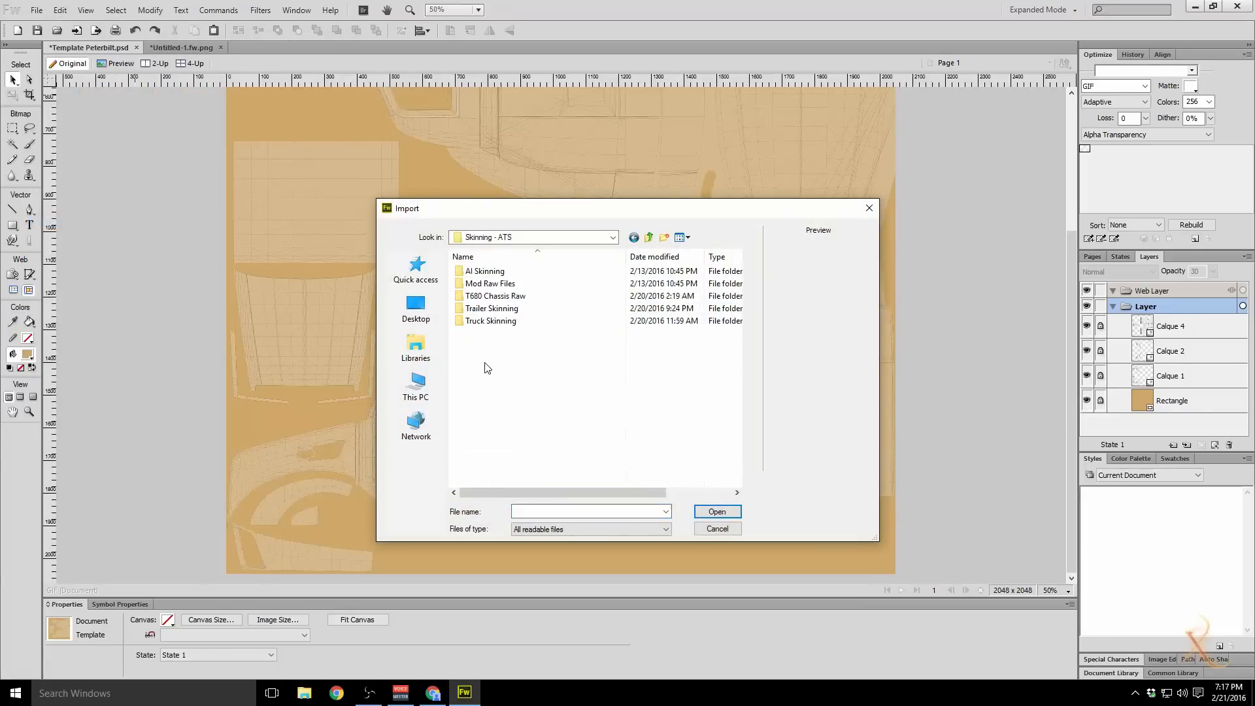
{"action": "double_click", "coordinate": [490, 320]}
{"action": "double_click", "coordinate": [490, 292]}
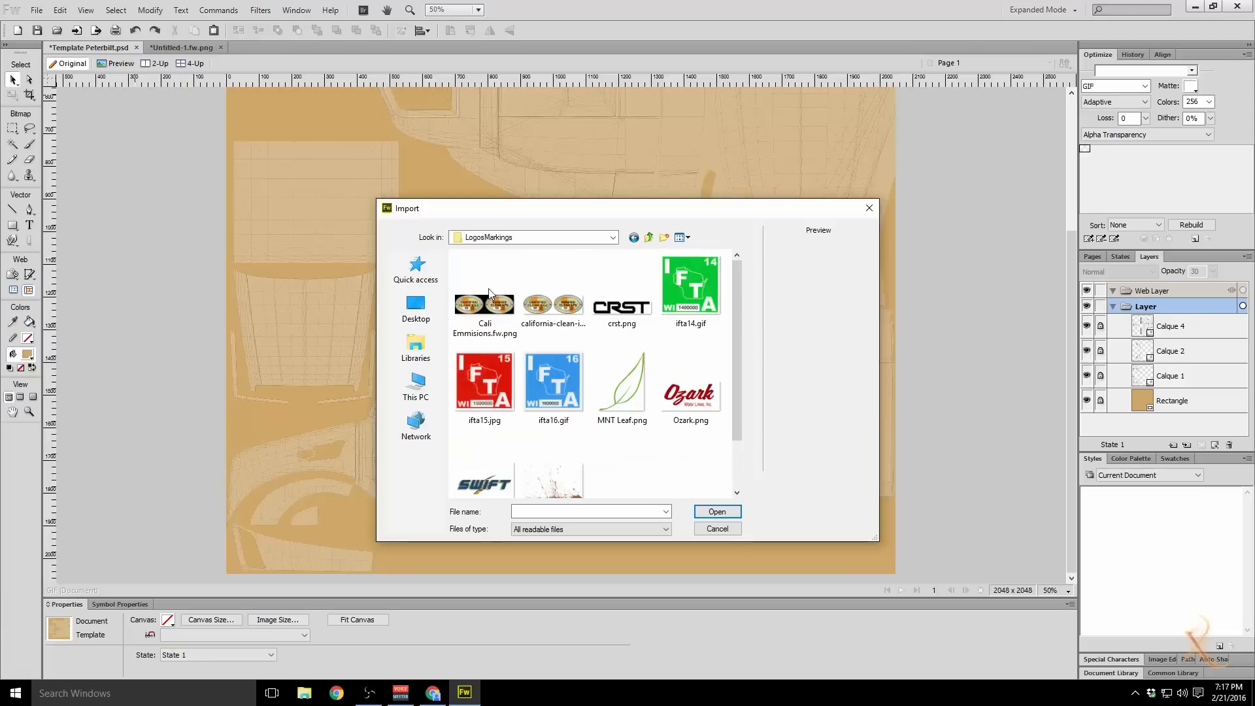
{"action": "double_click", "coordinate": [624, 305]}
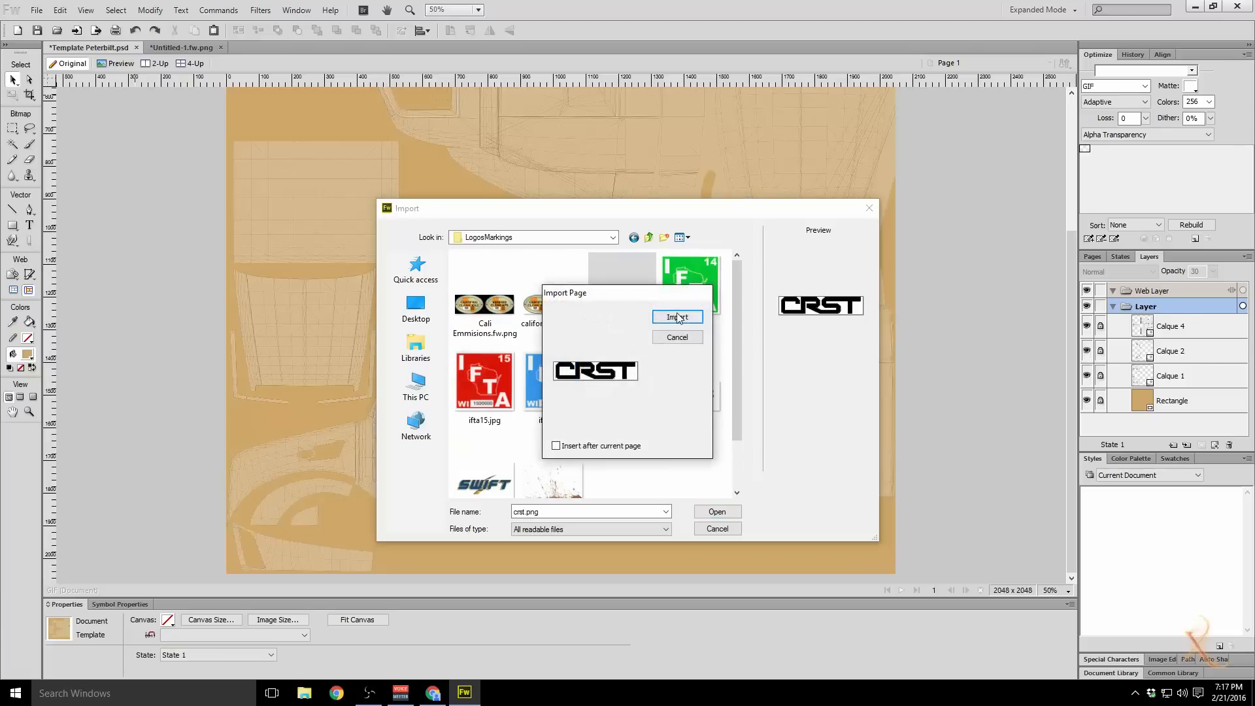
{"action": "left_click", "coordinate": [677, 317]}
{"action": "left_click", "coordinate": [443, 288]}
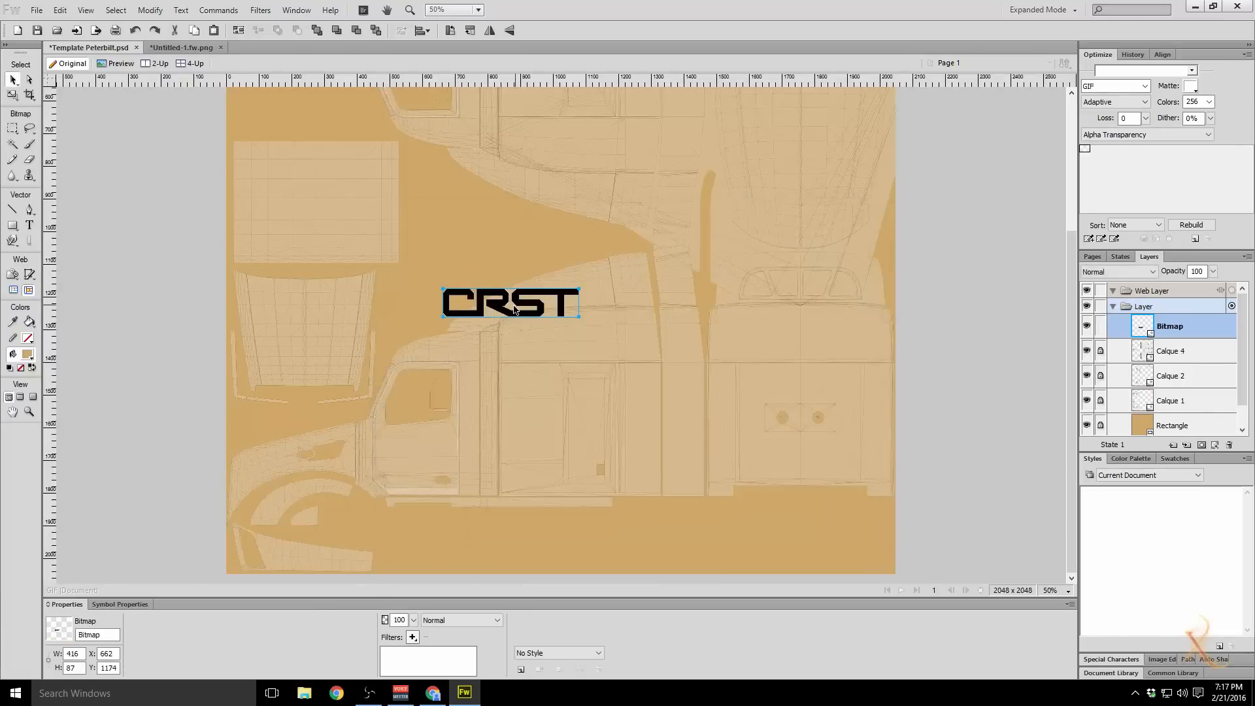
{"action": "left_click_drag", "start_coordinate": [514, 308], "coordinate": [450, 458]}
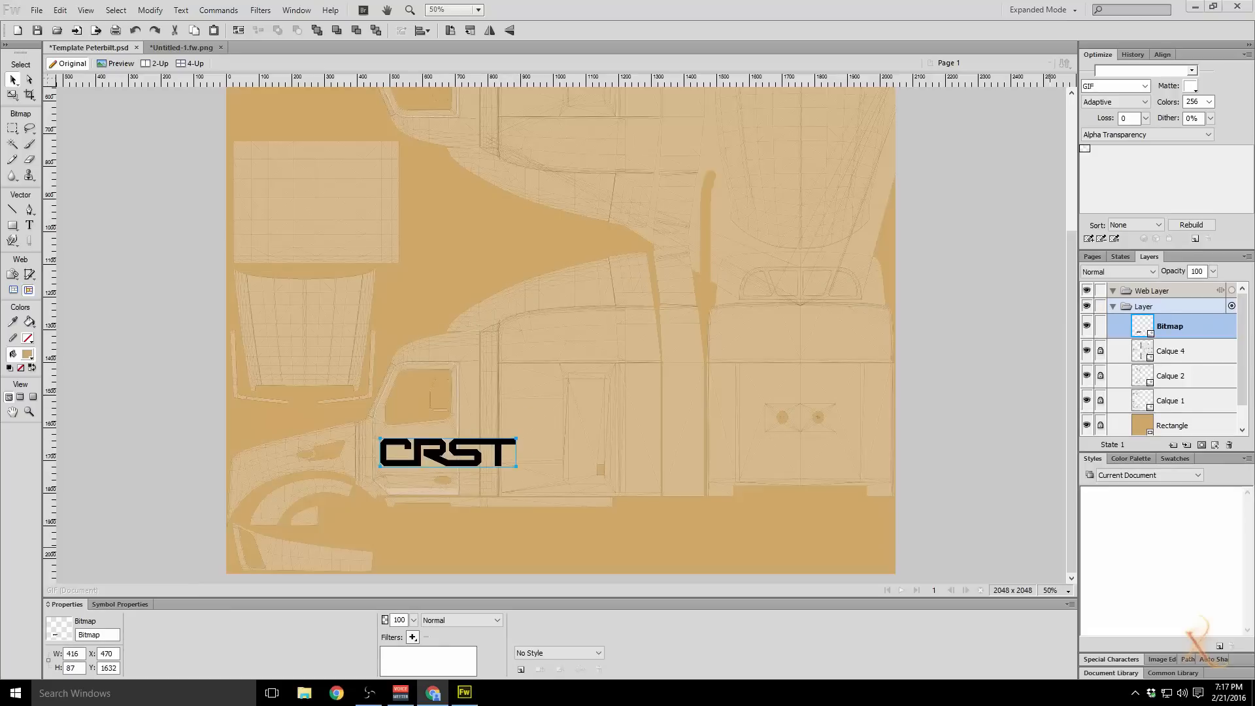
Step: Switch to Chrome and examine the gold CRST truck photo on Photobucket, enlarged, along with the next two album photos
{"action": "left_click", "coordinate": [432, 692]}
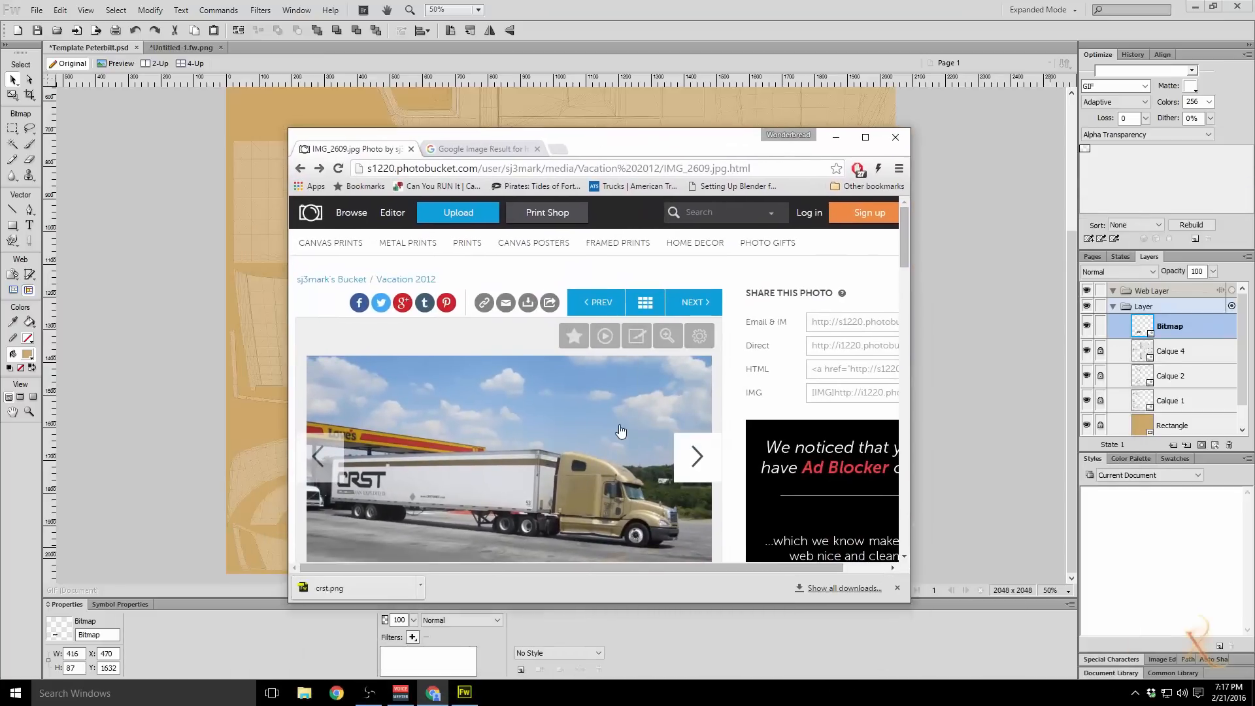
{"action": "scroll", "coordinate": [621, 432], "scroll_direction": "up", "scroll_amount": 5, "text": "ctrl"}
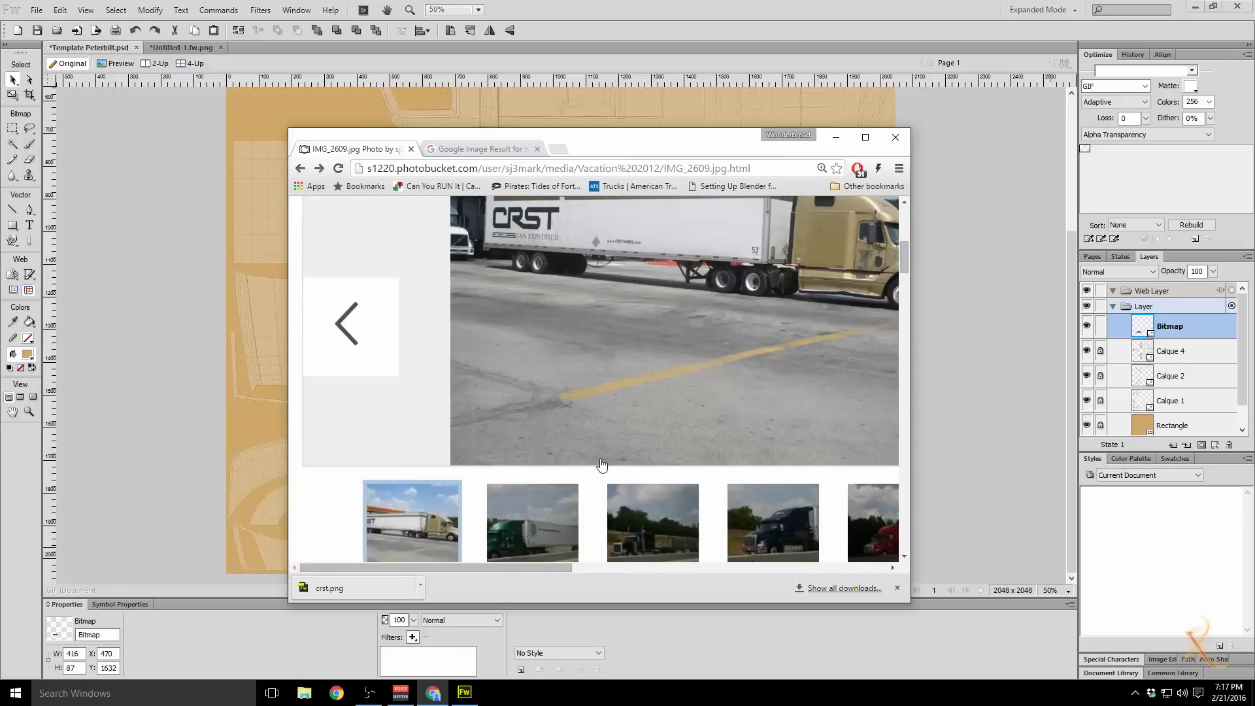
{"action": "left_click_drag", "start_coordinate": [445, 570], "coordinate": [522, 571]}
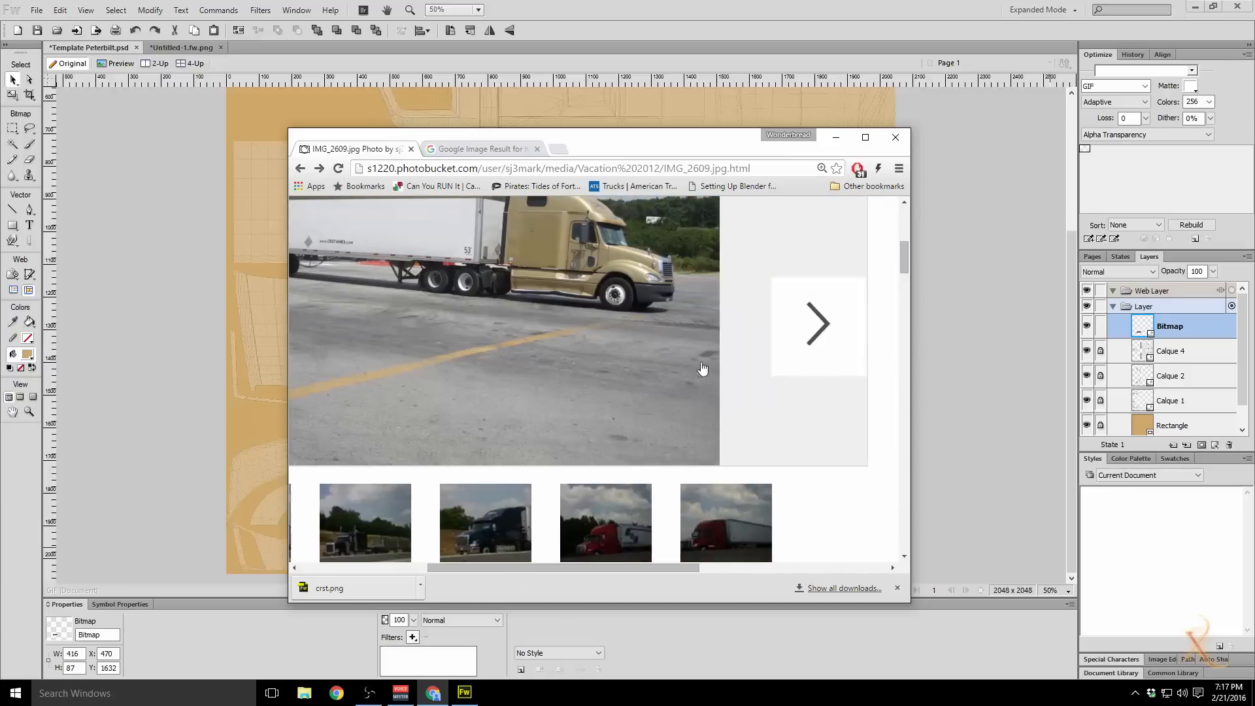
{"action": "left_click", "coordinate": [865, 137]}
{"action": "left_click", "coordinate": [750, 212]}
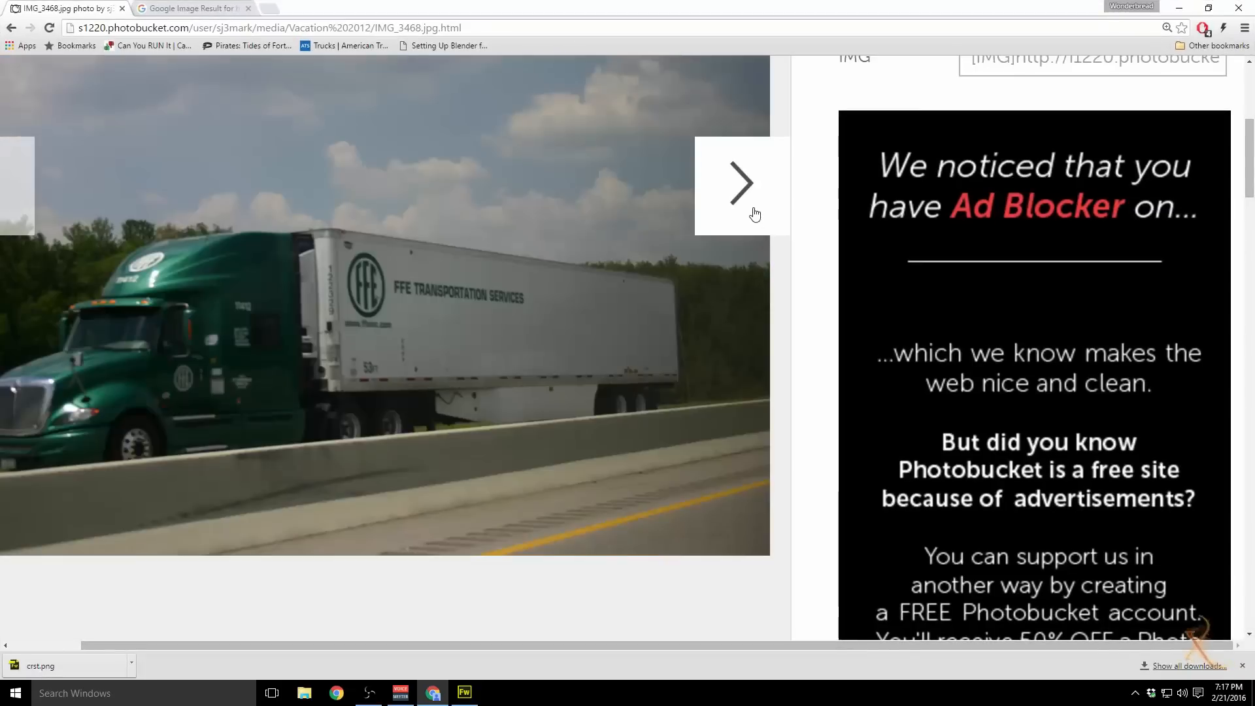
{"action": "left_click", "coordinate": [751, 212]}
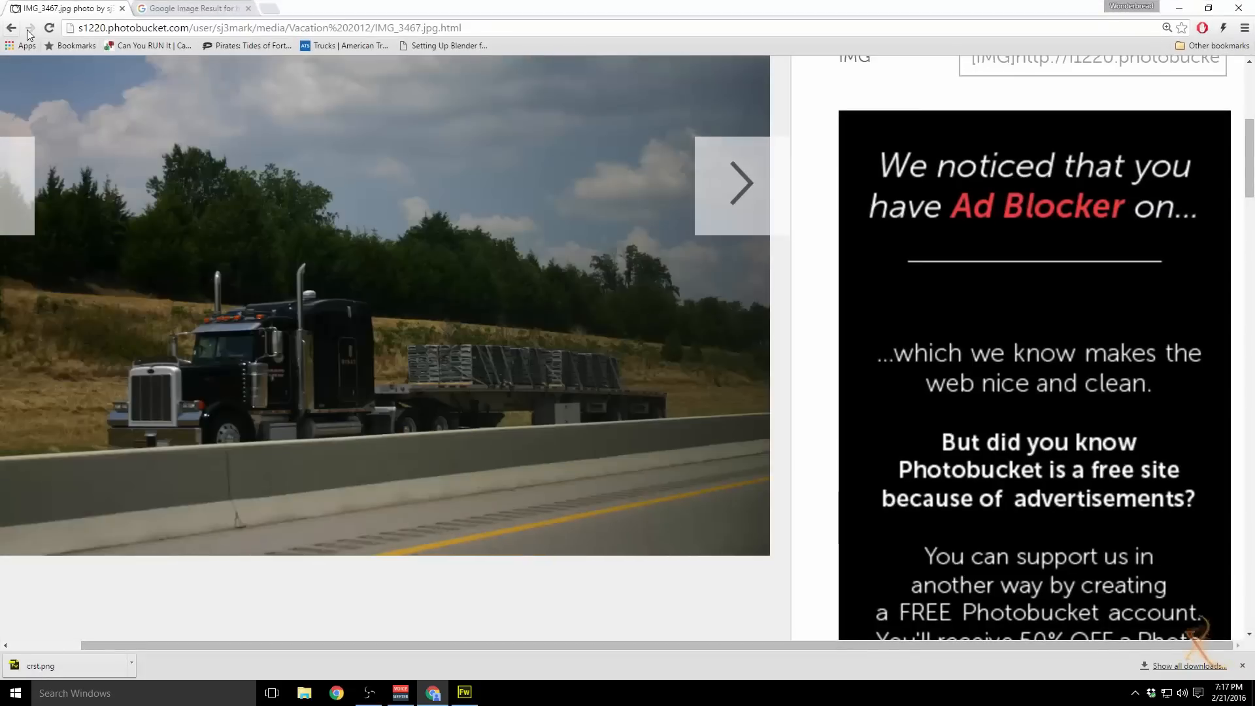
Step: Go back to the crst truck image results and open the full-size photo of the gold International tractor
{"action": "left_click", "coordinate": [13, 28]}
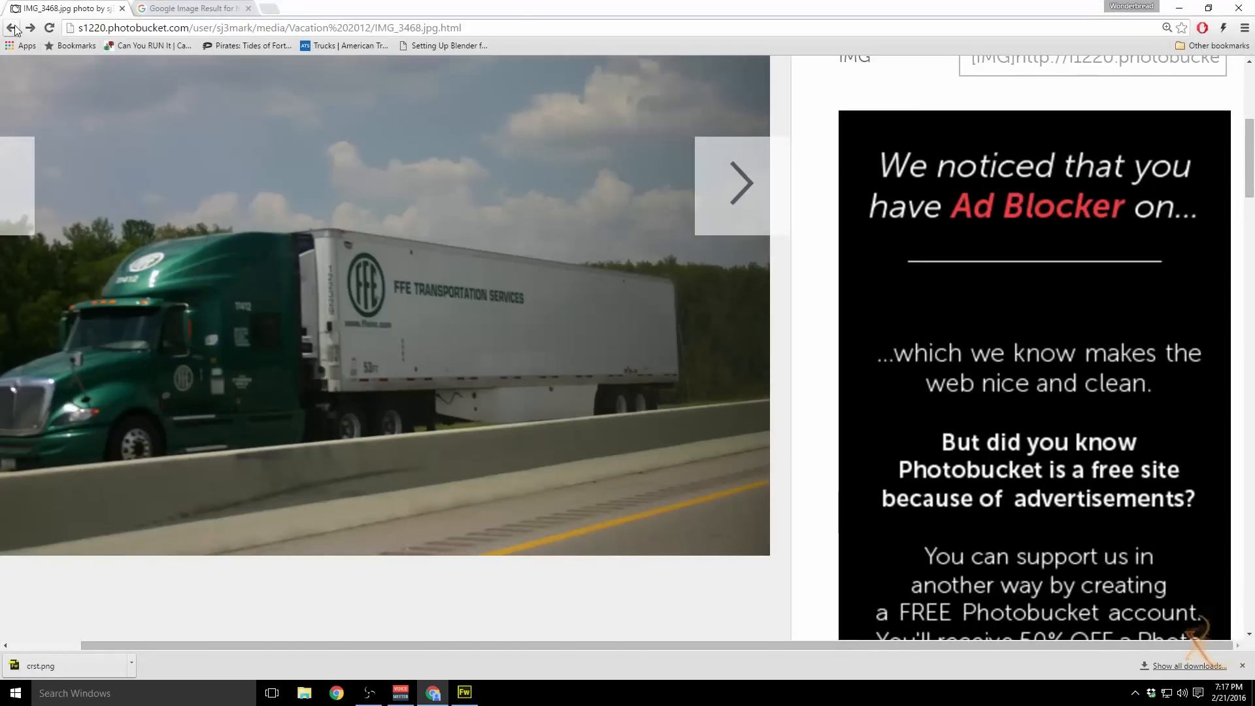
{"action": "left_click", "coordinate": [13, 29]}
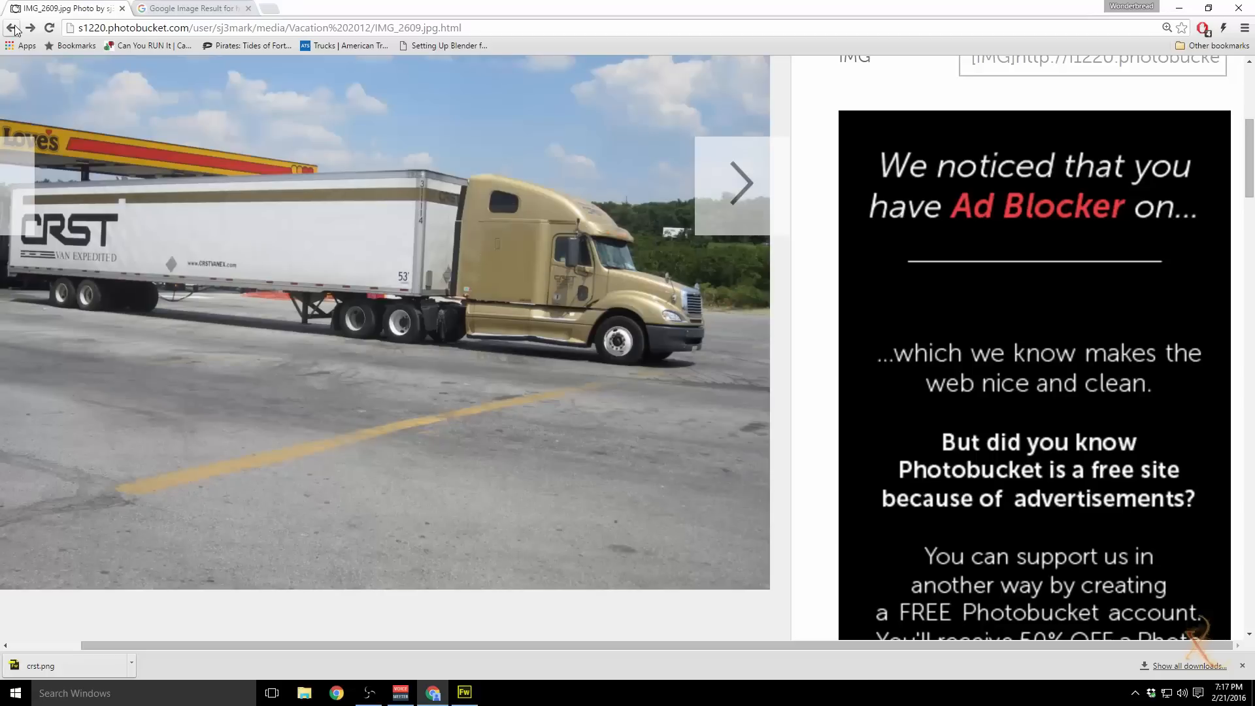
{"action": "left_click", "coordinate": [14, 29]}
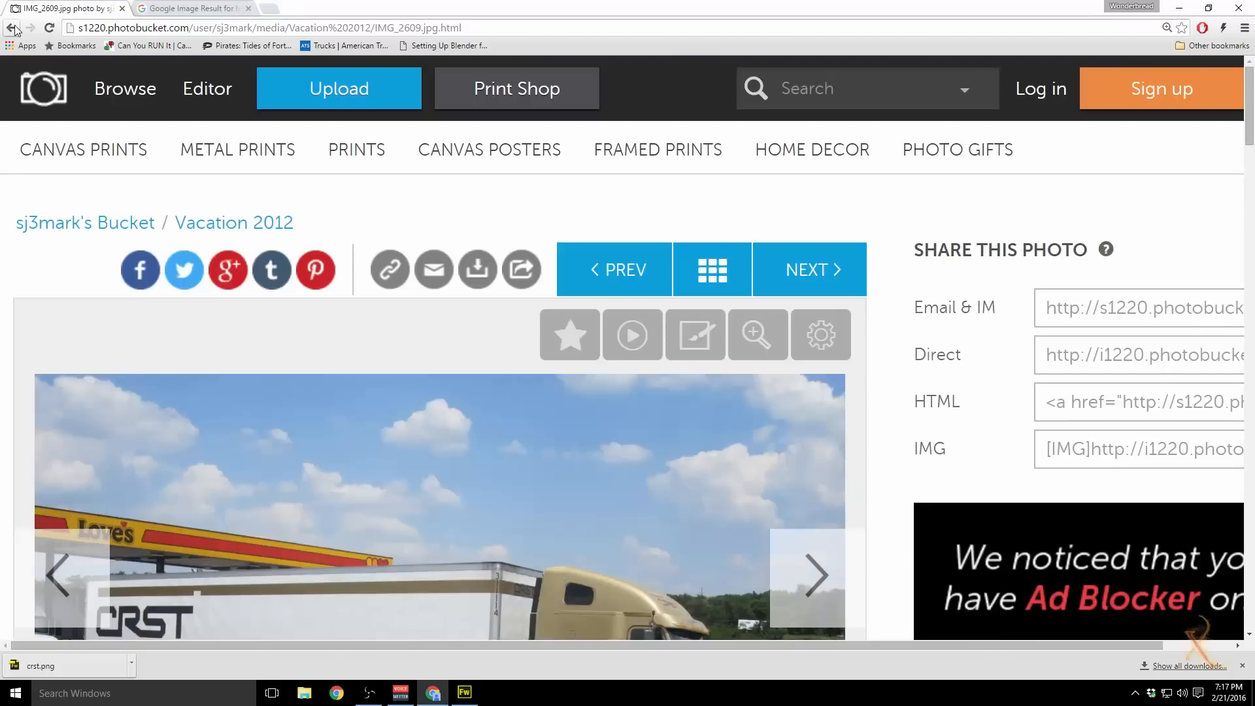
{"action": "left_click", "coordinate": [13, 28]}
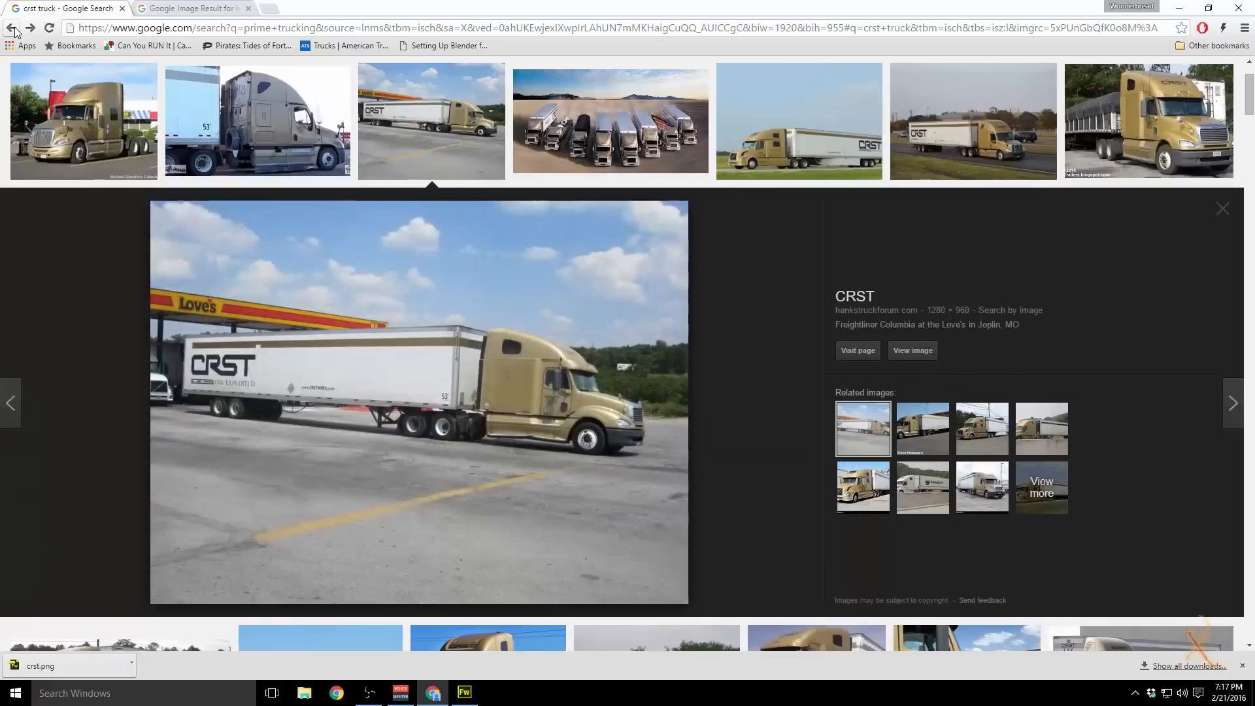
{"action": "left_click", "coordinate": [86, 138]}
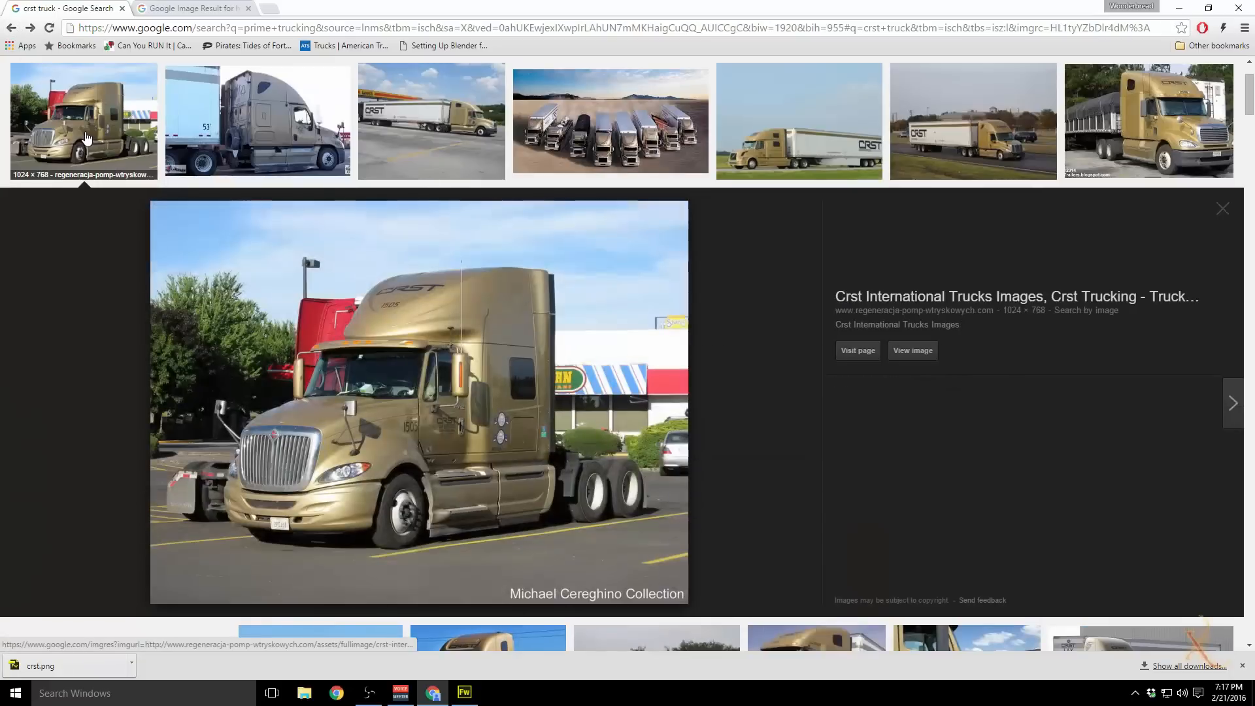
{"action": "left_click", "coordinate": [920, 358]}
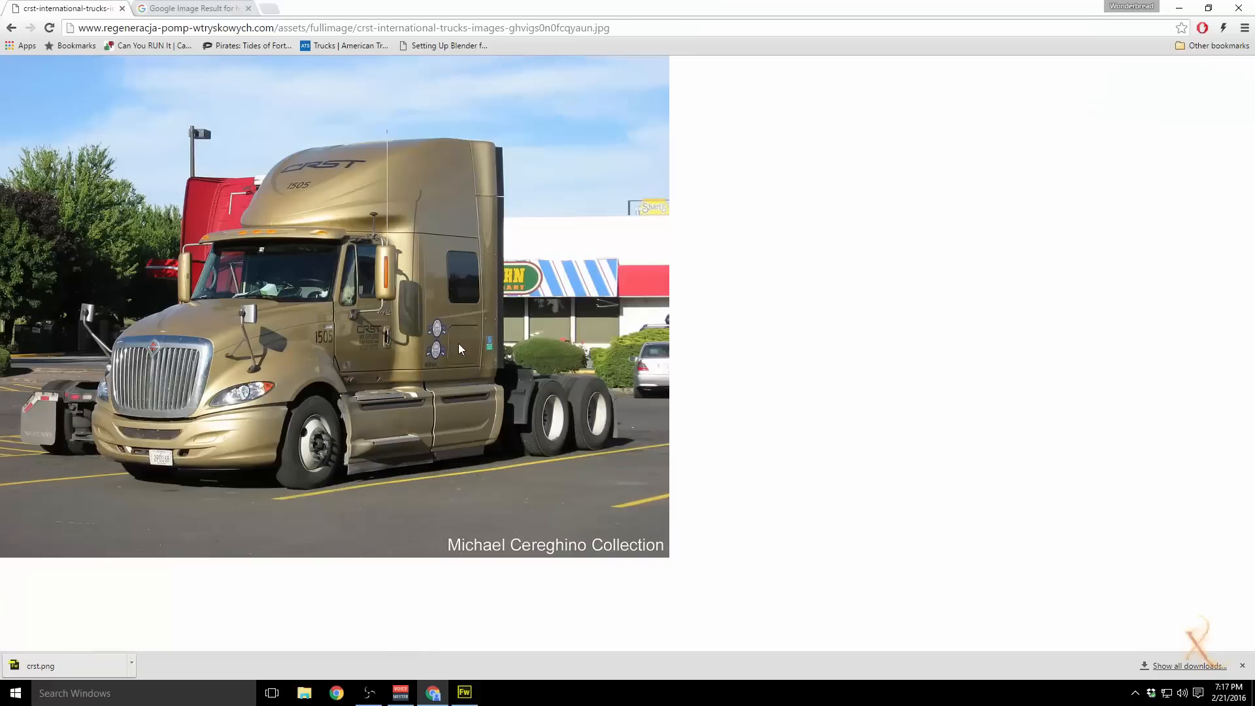
Step: Examine the gold tractor's hood, door and sleeper markings at 200% zoom
{"action": "scroll", "coordinate": [458, 343], "scroll_direction": "up", "scroll_amount": 5}
{"action": "scroll", "coordinate": [731, 410], "scroll_direction": "down", "scroll_amount": 3}
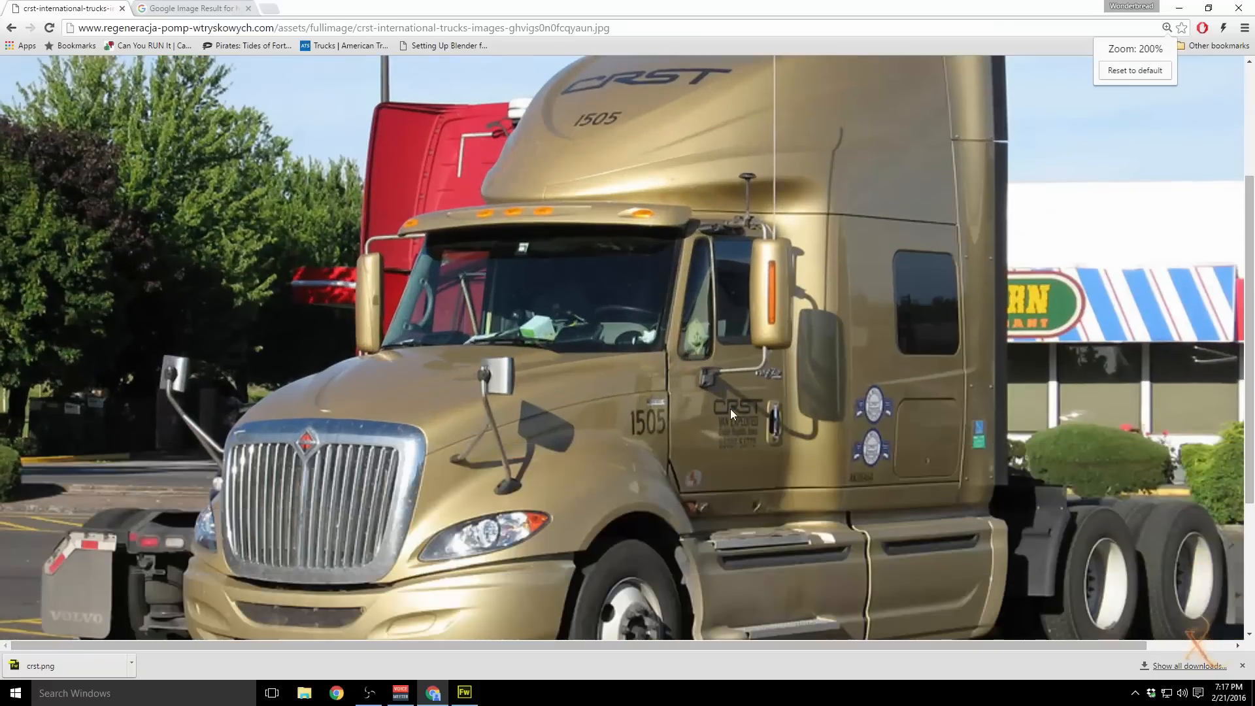
{"action": "scroll", "coordinate": [731, 409], "scroll_direction": "down", "scroll_amount": 3}
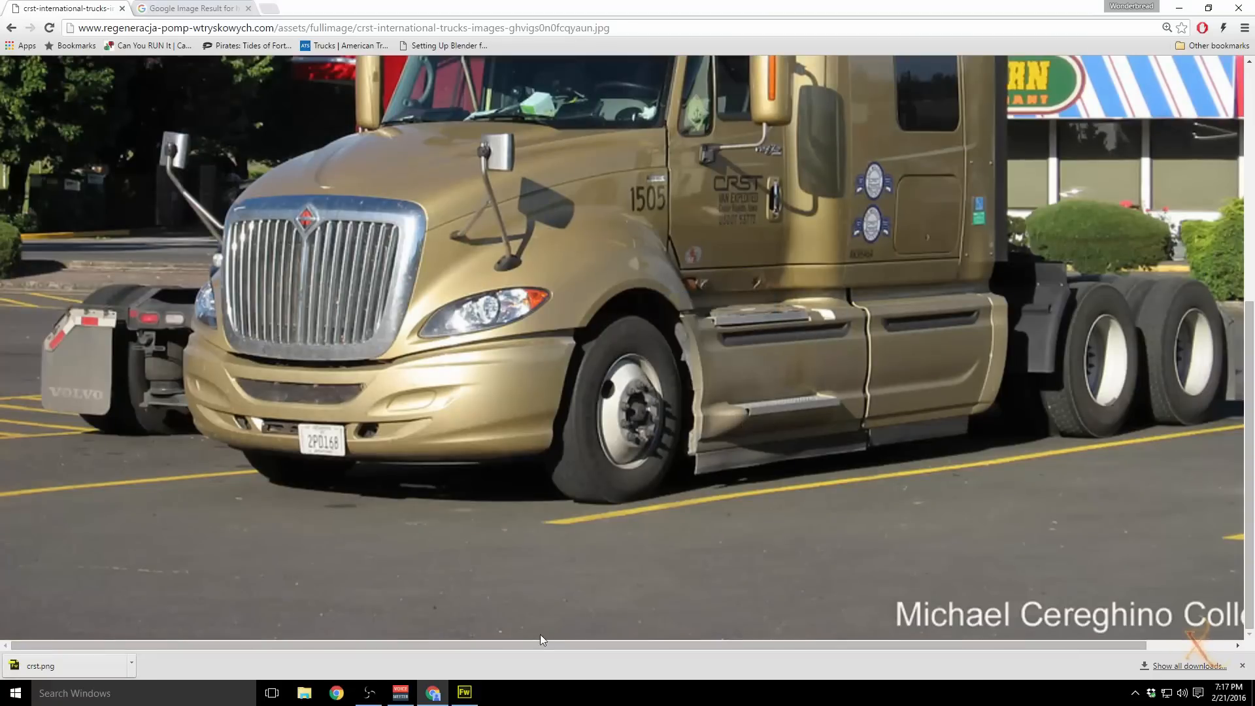
{"action": "left_click_drag", "start_coordinate": [540, 639], "coordinate": [708, 637]}
{"action": "scroll", "coordinate": [697, 477], "scroll_direction": "up", "scroll_amount": 3}
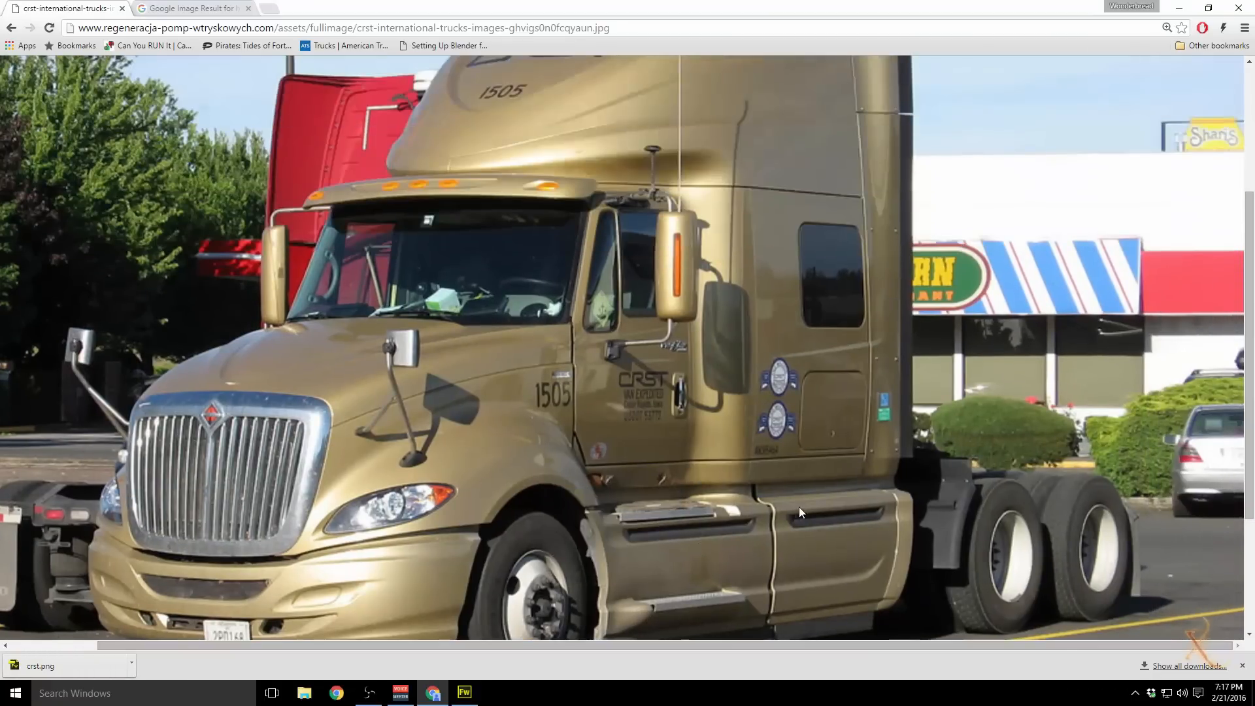
Step: Enlarge the tractor photo to 400% and examine the door lettering, unit number and round sleeper decals
{"action": "scroll", "coordinate": [815, 503], "scroll_direction": "up", "scroll_amount": 3}
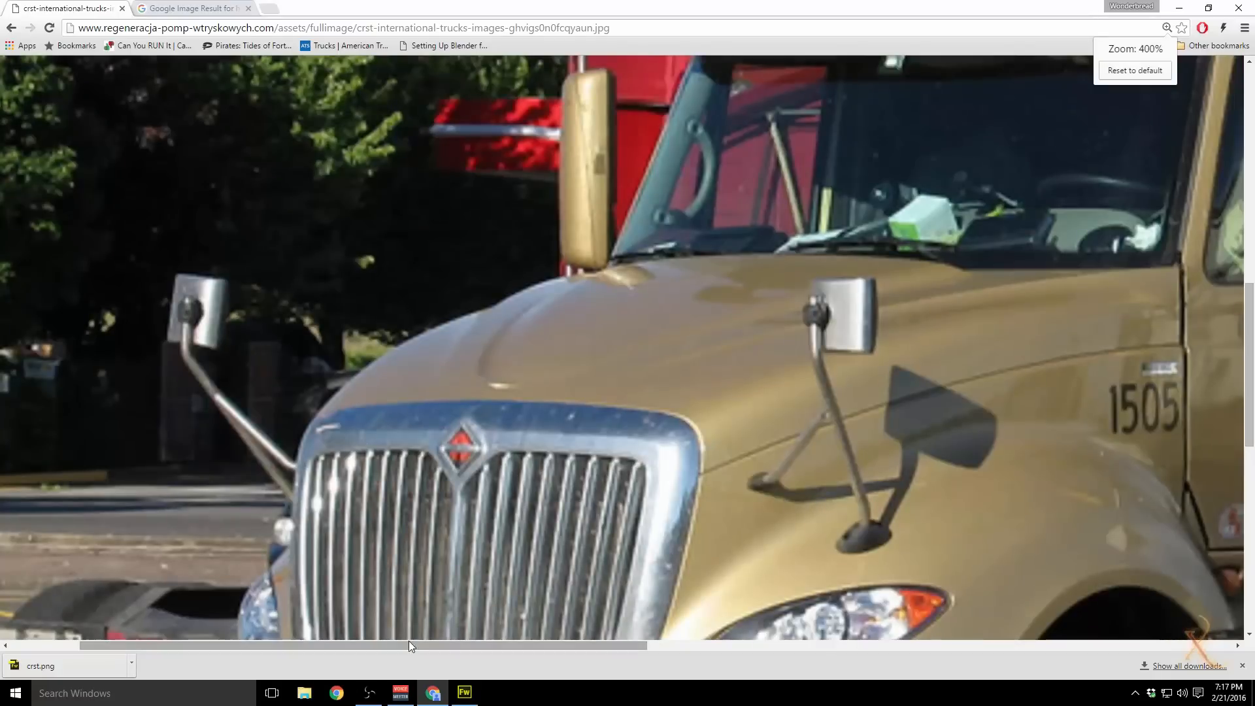
{"action": "left_click_drag", "start_coordinate": [409, 644], "coordinate": [720, 630]}
{"action": "scroll", "coordinate": [720, 630], "scroll_direction": "up", "scroll_amount": 5}
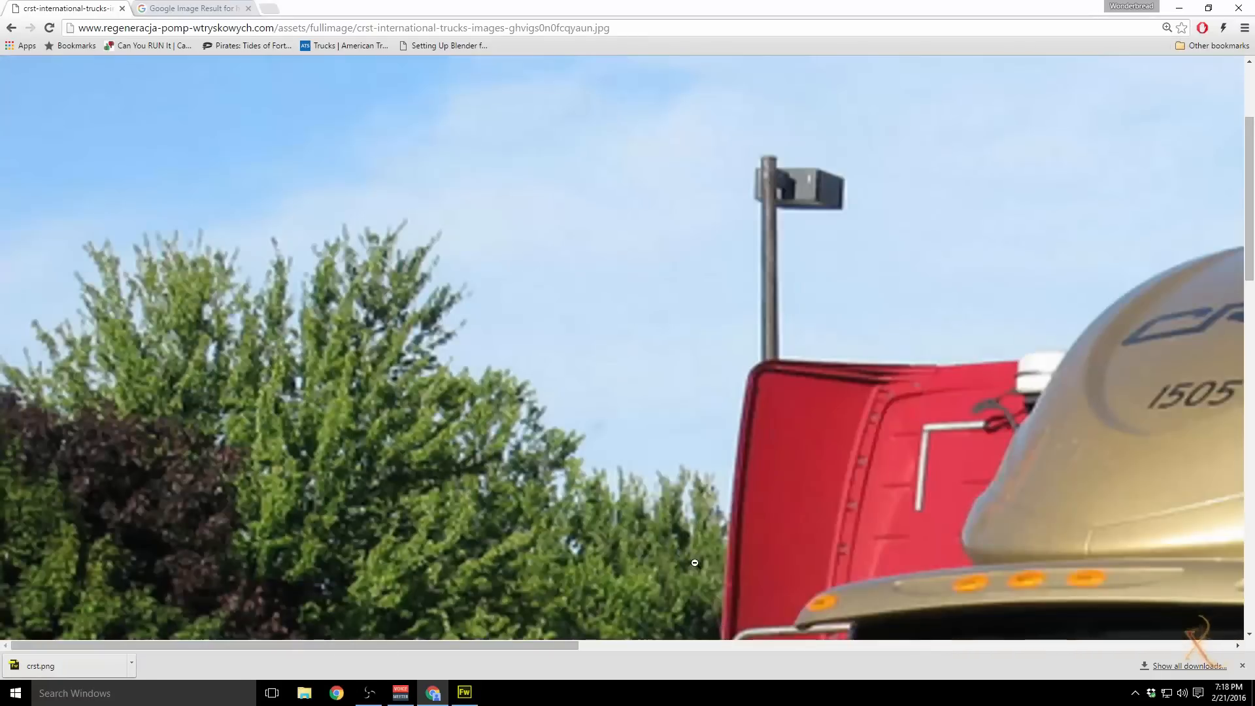
{"action": "scroll", "coordinate": [695, 563], "scroll_direction": "down", "scroll_amount": 10}
{"action": "left_click_drag", "start_coordinate": [557, 645], "coordinate": [988, 583]}
{"action": "scroll", "coordinate": [910, 494], "scroll_direction": "down", "scroll_amount": 3}
{"action": "scroll", "coordinate": [912, 496], "scroll_direction": "up", "scroll_amount": 4}
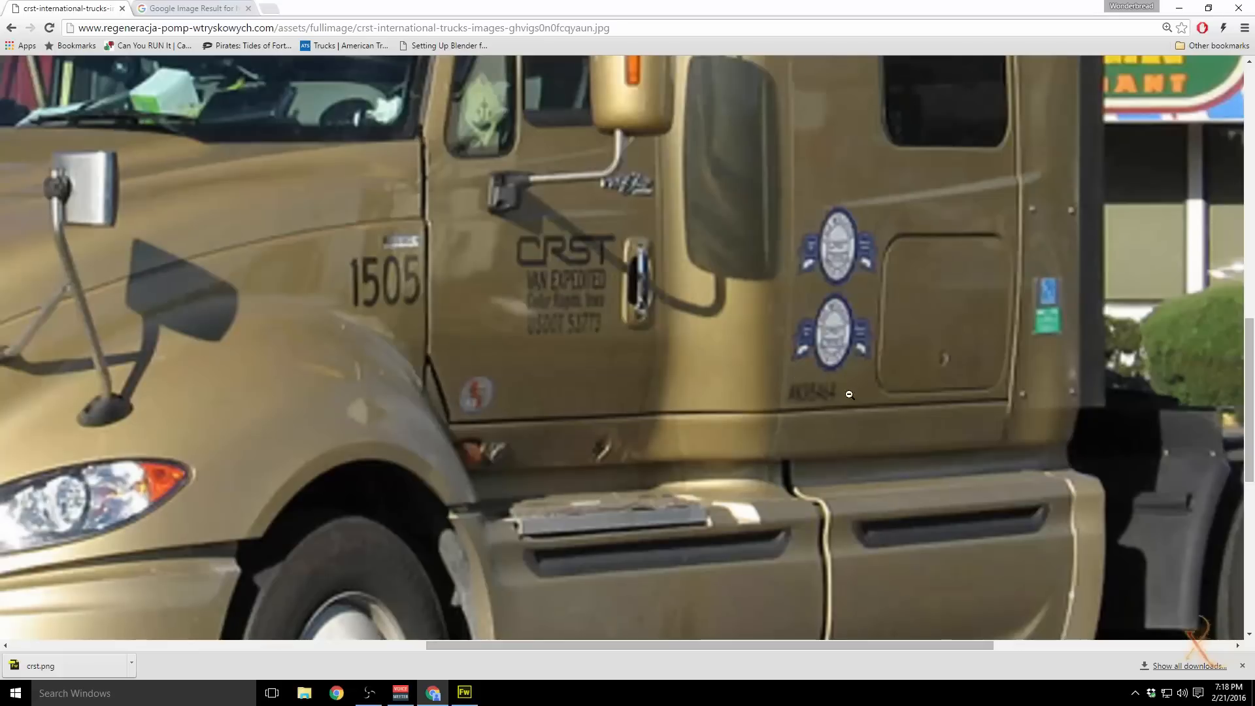
{"action": "mouse_move", "coordinate": [522, 649]}
{"action": "left_mouse_down"}
{"action": "mouse_move", "coordinate": [344, 643]}
{"action": "mouse_move", "coordinate": [533, 646]}
{"action": "left_mouse_up"}
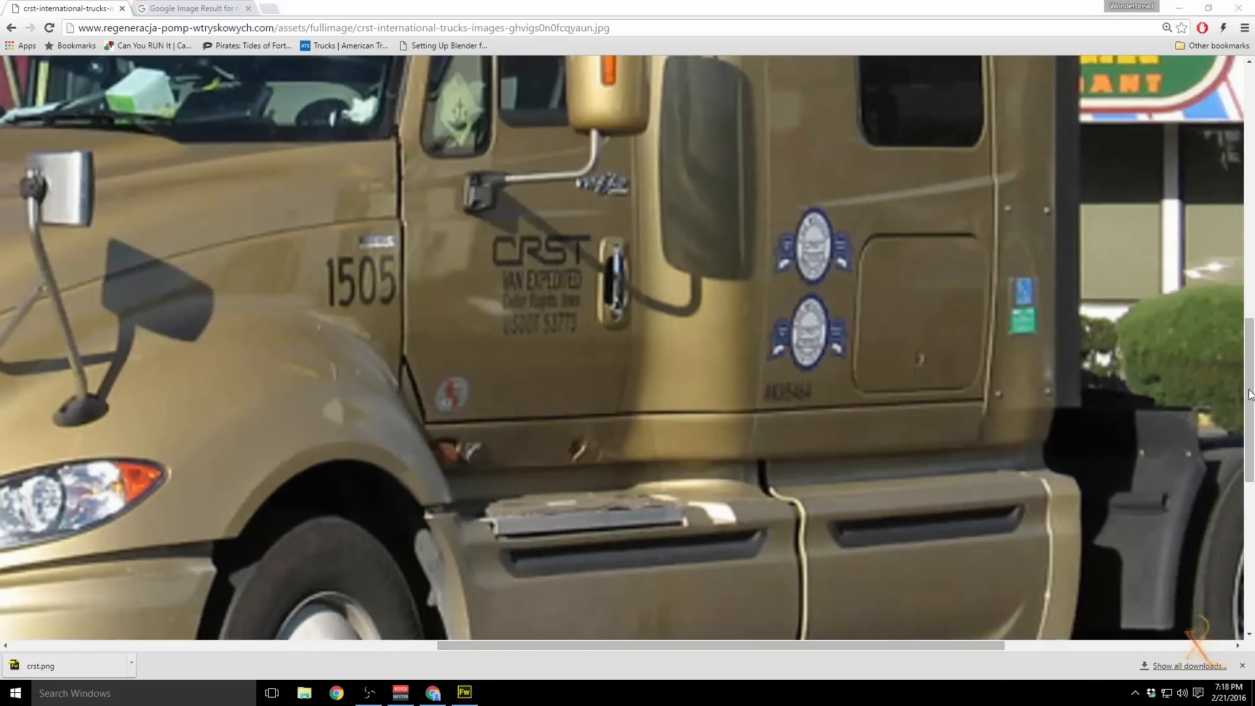
Step: Examine the logo and number on the tractor's roof fairing and compare them with the markings on the door
{"action": "left_click", "coordinate": [1249, 413]}
{"action": "scroll", "coordinate": [1249, 413], "scroll_direction": "up", "scroll_amount": 2}
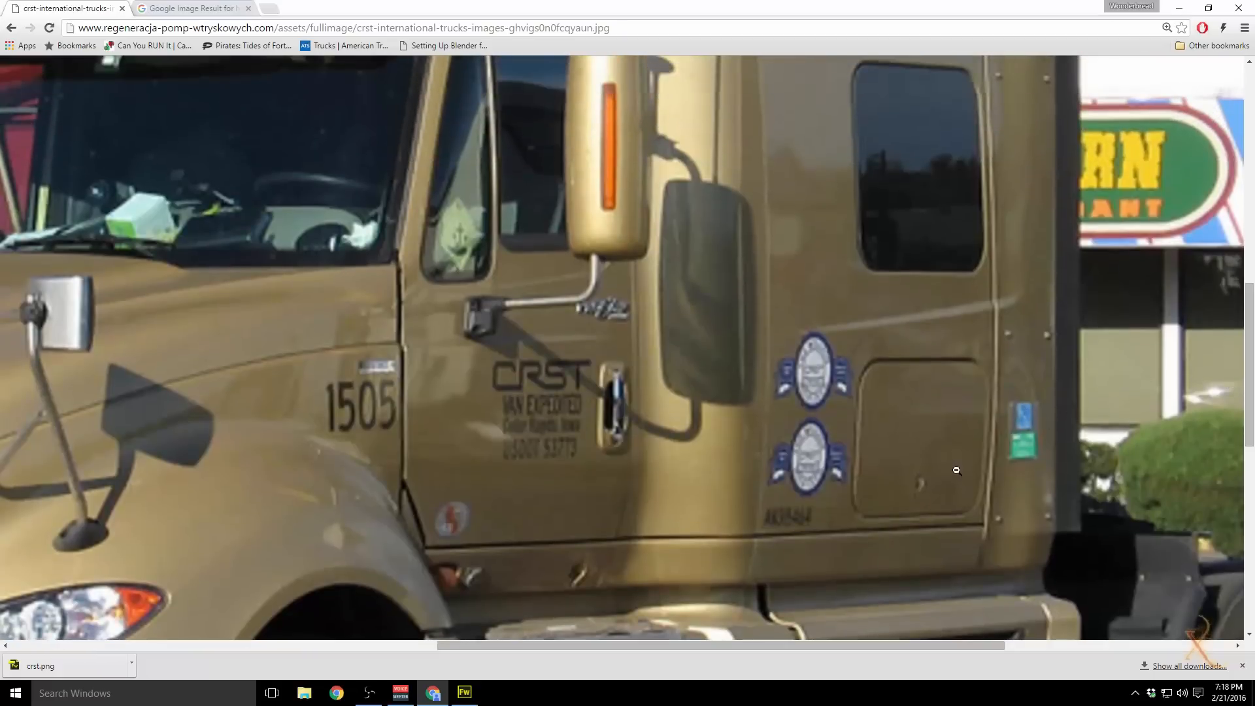
{"action": "scroll", "coordinate": [956, 470], "scroll_direction": "up", "scroll_amount": 5}
{"action": "scroll", "coordinate": [627, 431], "scroll_direction": "down", "scroll_amount": 4}
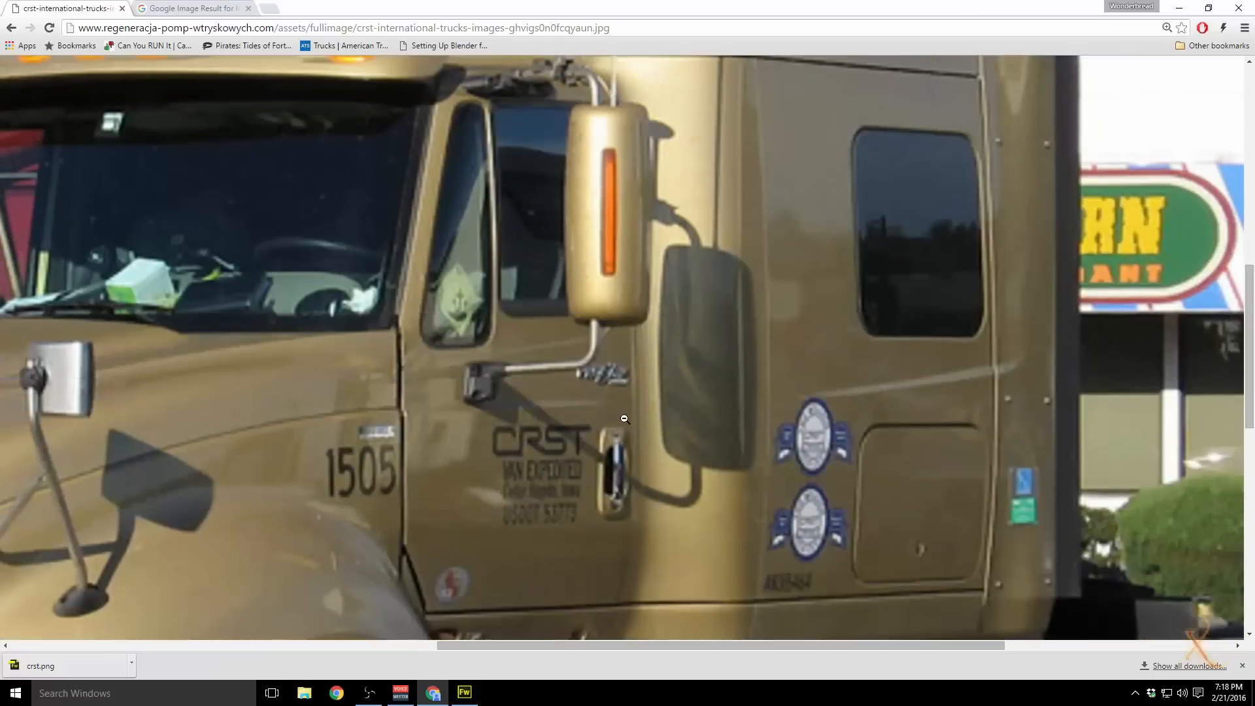
{"action": "scroll", "coordinate": [624, 418], "scroll_direction": "up", "scroll_amount": 5}
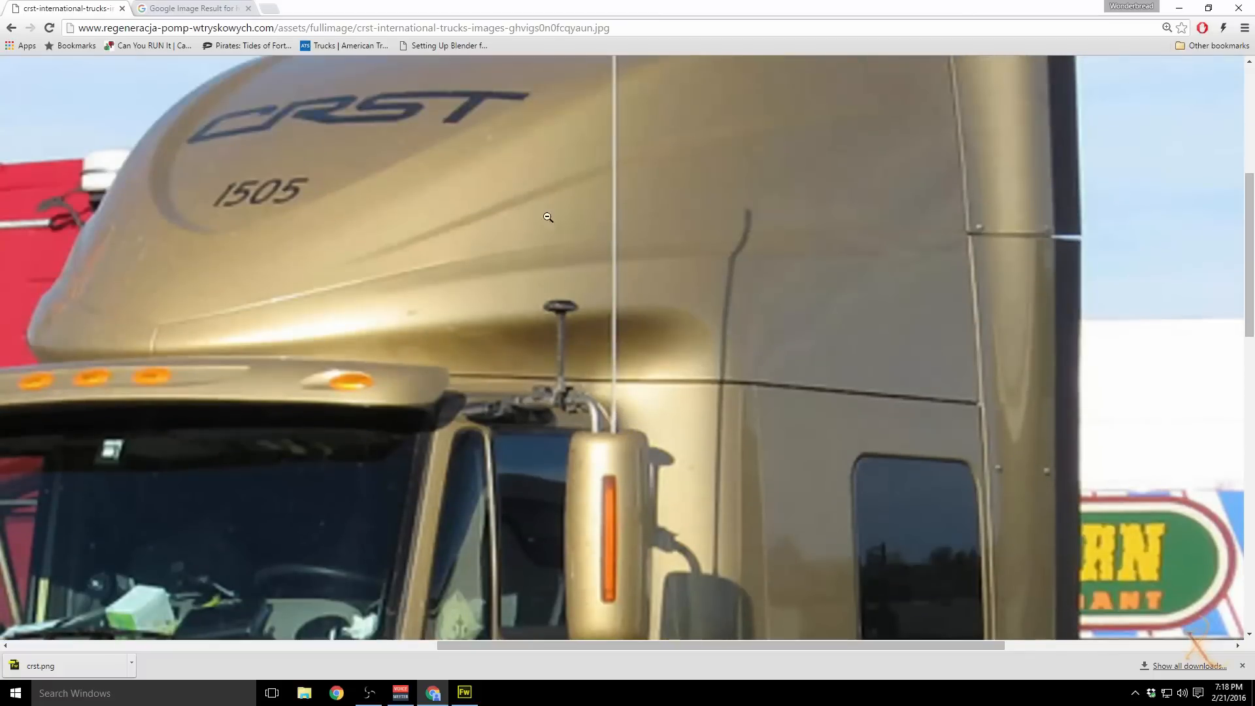
{"action": "scroll", "coordinate": [548, 217], "scroll_direction": "down", "scroll_amount": 7}
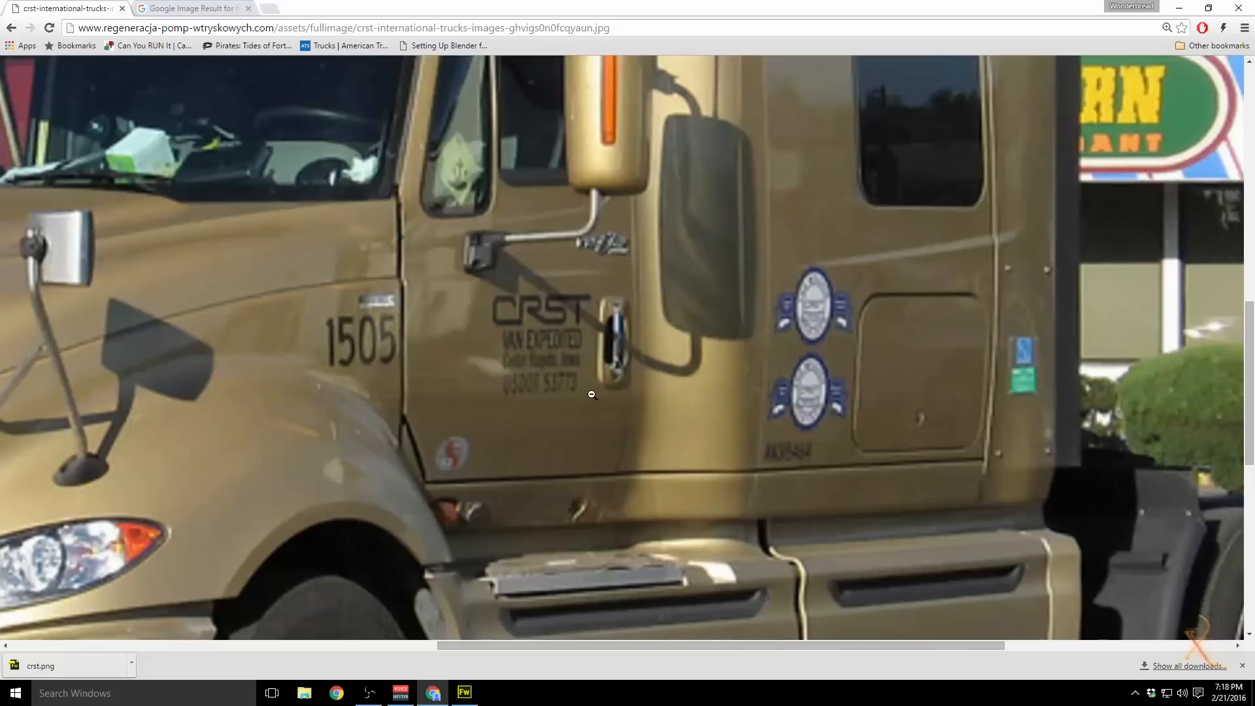
Step: Search Google Images for "crst driver award" in a new browser tab
{"action": "left_click", "coordinate": [268, 8]}
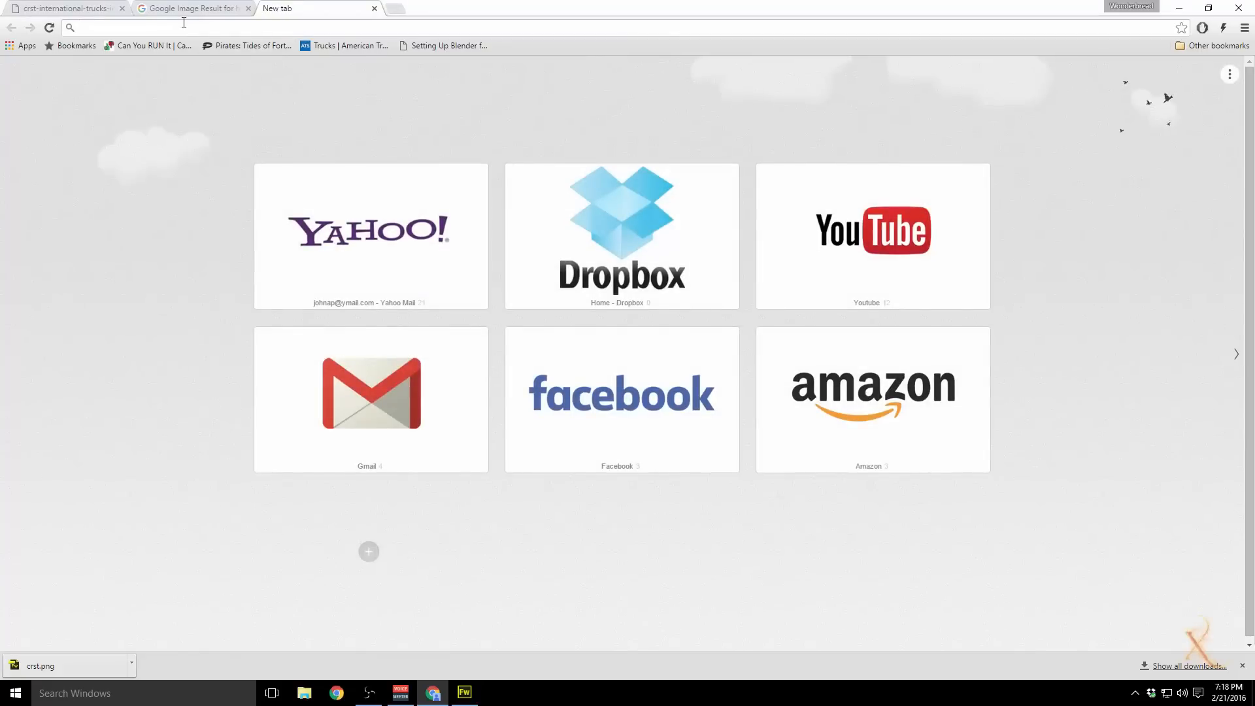
{"action": "type", "text": "crst f"}
{"action": "type", "text": "river awar"}
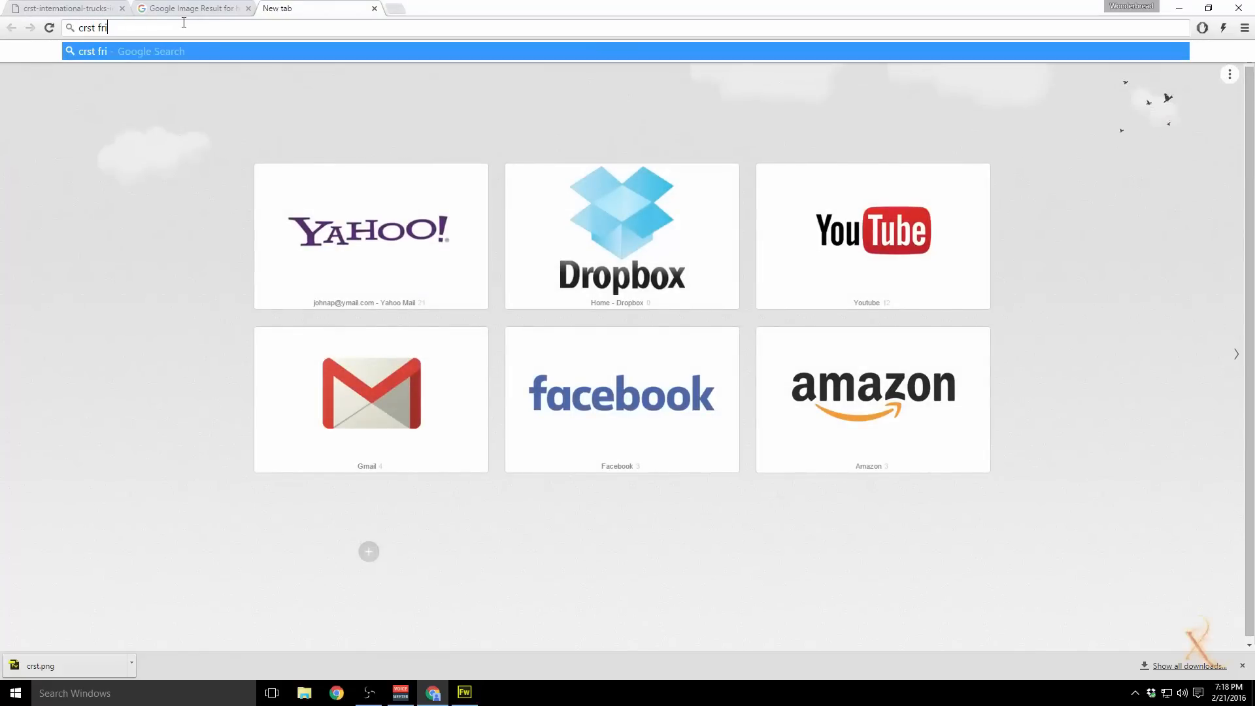
{"action": "type", "text": "d"}
{"action": "key", "text": "Return"}
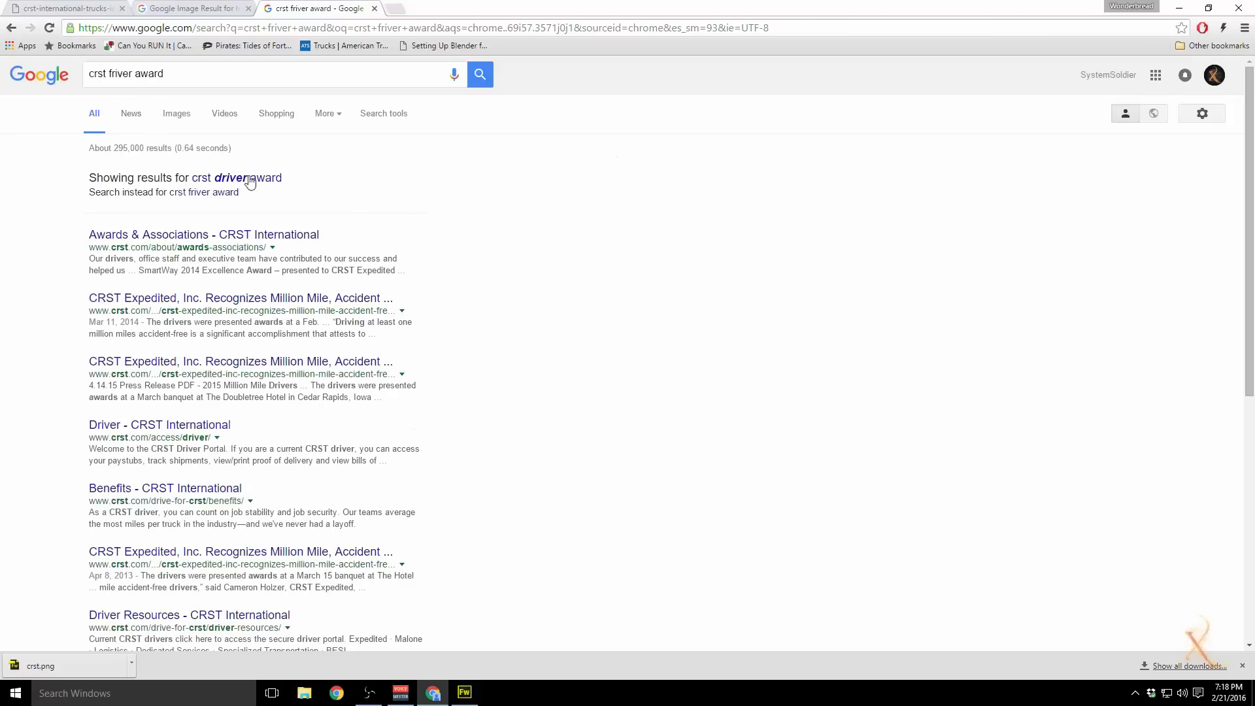
{"action": "left_click", "coordinate": [237, 178]}
{"action": "left_click", "coordinate": [173, 118]}
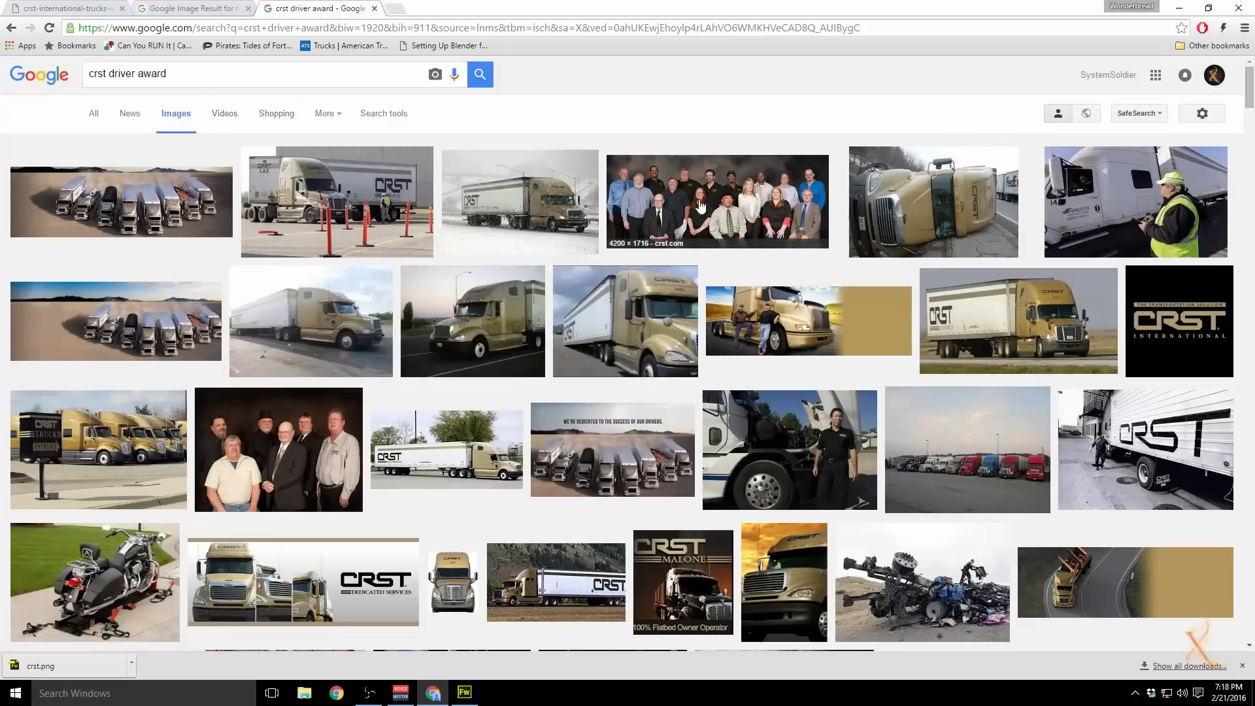
Step: Look through the "crst driver award" image results for the round sleeper decal and close the results tab
{"action": "scroll", "coordinate": [629, 215], "scroll_direction": "down", "scroll_amount": 4}
{"action": "scroll", "coordinate": [626, 216], "scroll_direction": "down", "scroll_amount": 2}
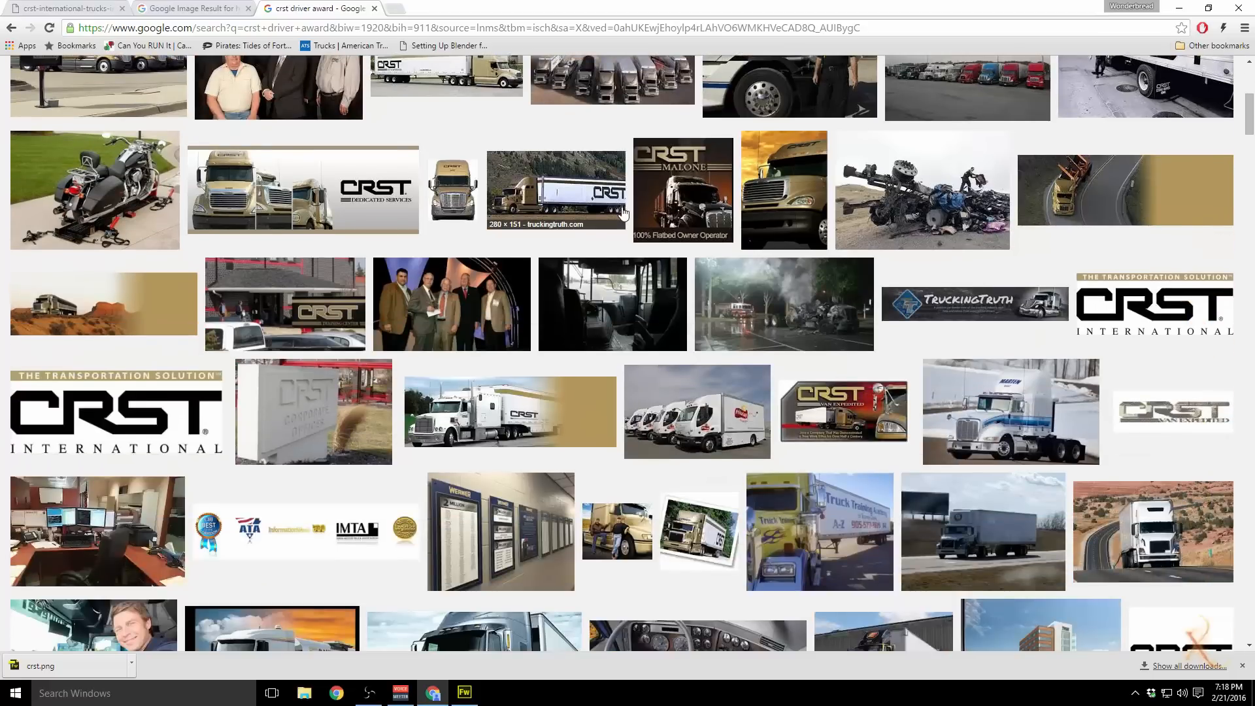
{"action": "scroll", "coordinate": [626, 213], "scroll_direction": "down", "scroll_amount": 2}
{"action": "scroll", "coordinate": [625, 206], "scroll_direction": "down", "scroll_amount": 8}
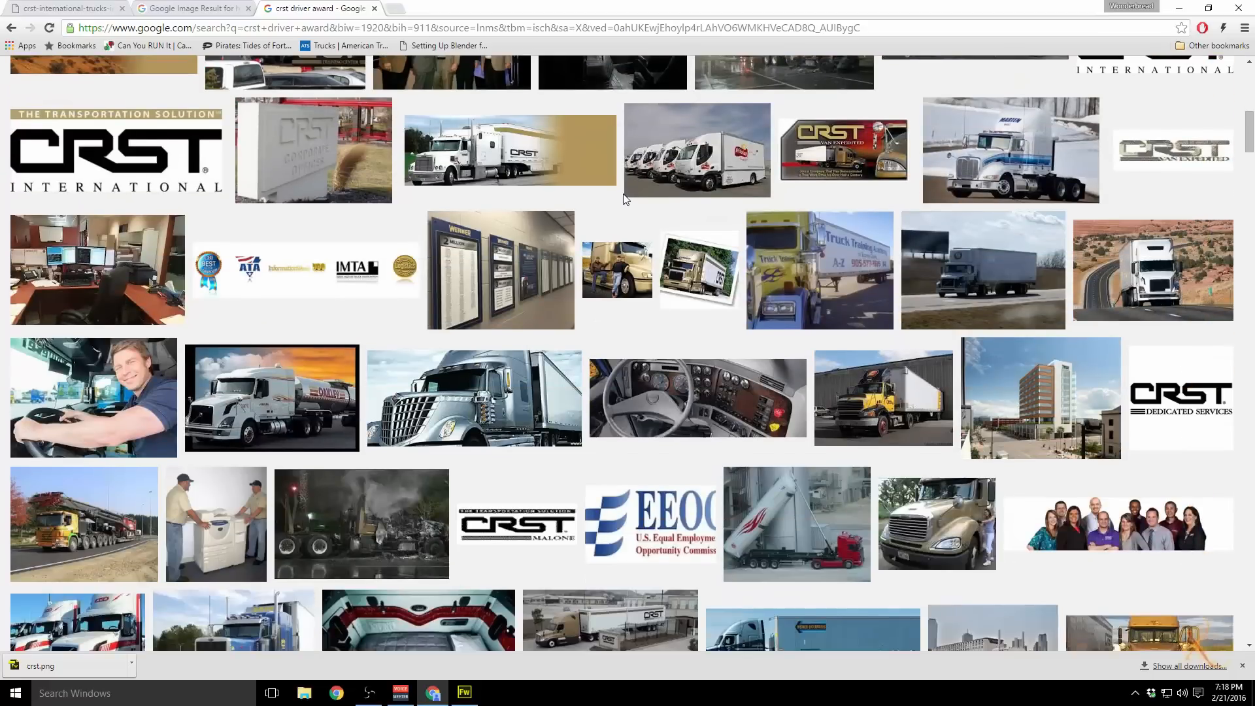
{"action": "scroll", "coordinate": [619, 196], "scroll_direction": "down", "scroll_amount": 9}
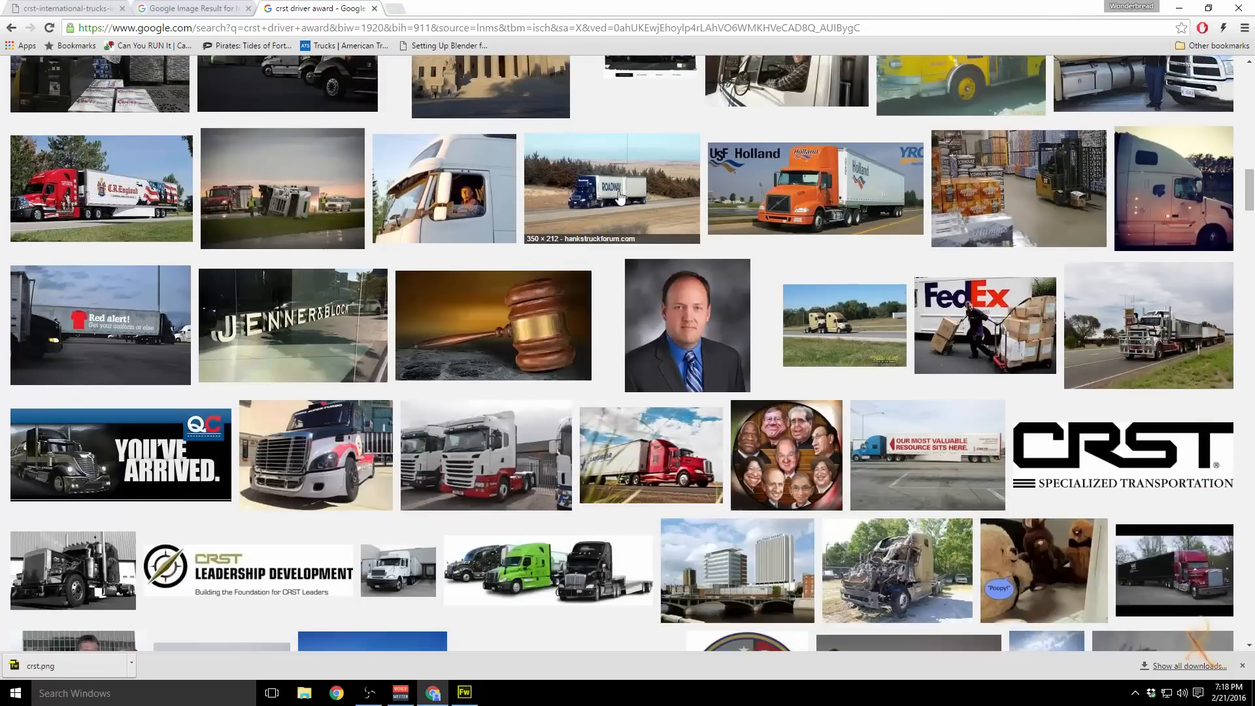
{"action": "scroll", "coordinate": [627, 183], "scroll_direction": "down", "scroll_amount": 4}
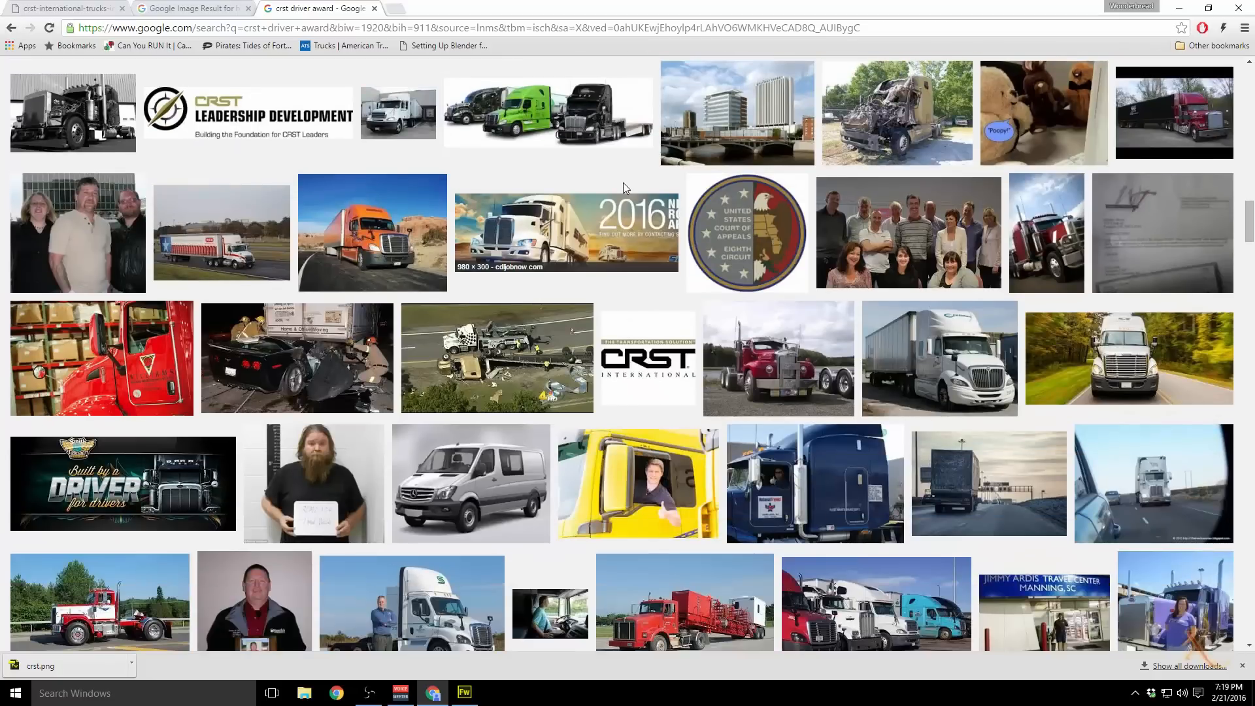
{"action": "scroll", "coordinate": [619, 188], "scroll_direction": "down", "scroll_amount": 2}
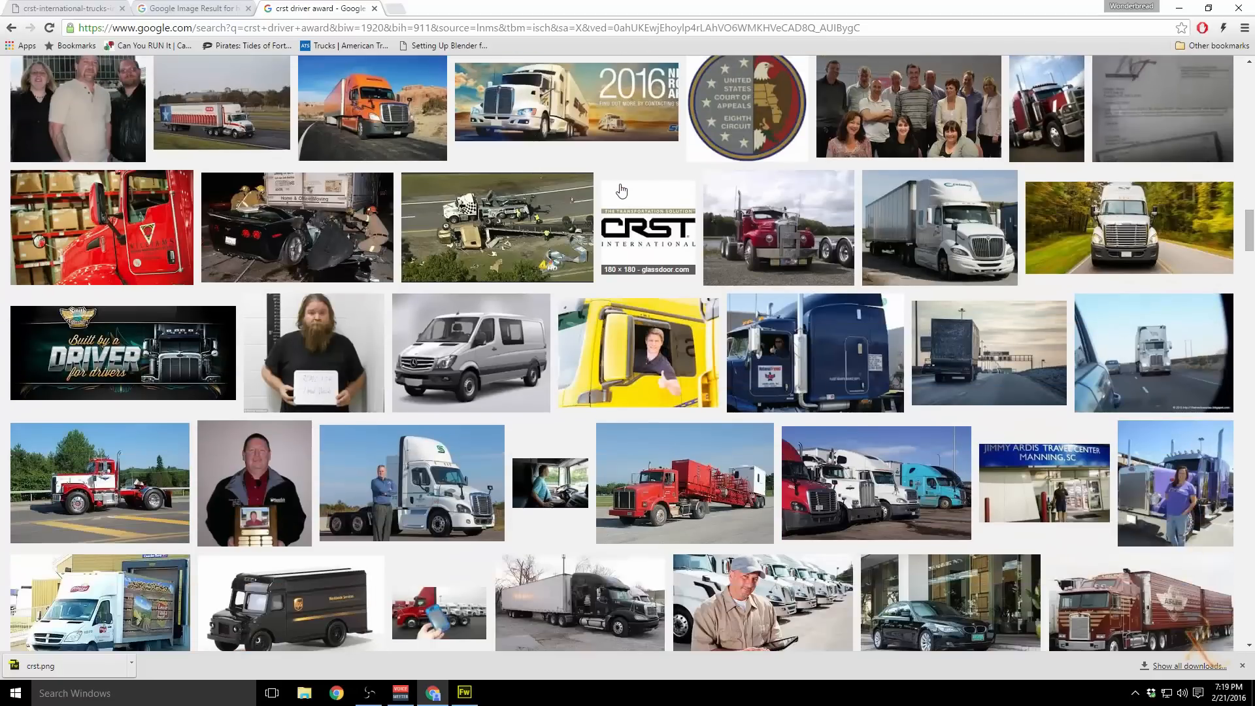
{"action": "scroll", "coordinate": [620, 190], "scroll_direction": "down", "scroll_amount": 2}
{"action": "scroll", "coordinate": [624, 193], "scroll_direction": "down", "scroll_amount": 3}
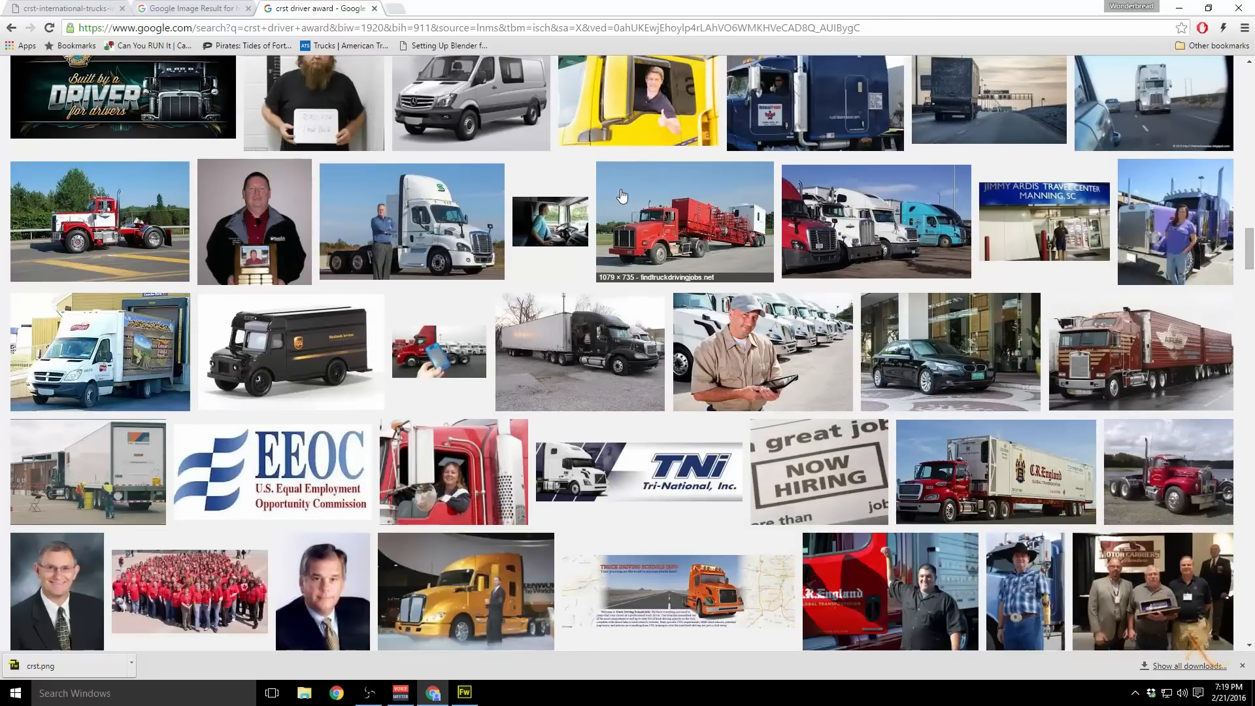
{"action": "scroll", "coordinate": [621, 195], "scroll_direction": "down", "scroll_amount": 9}
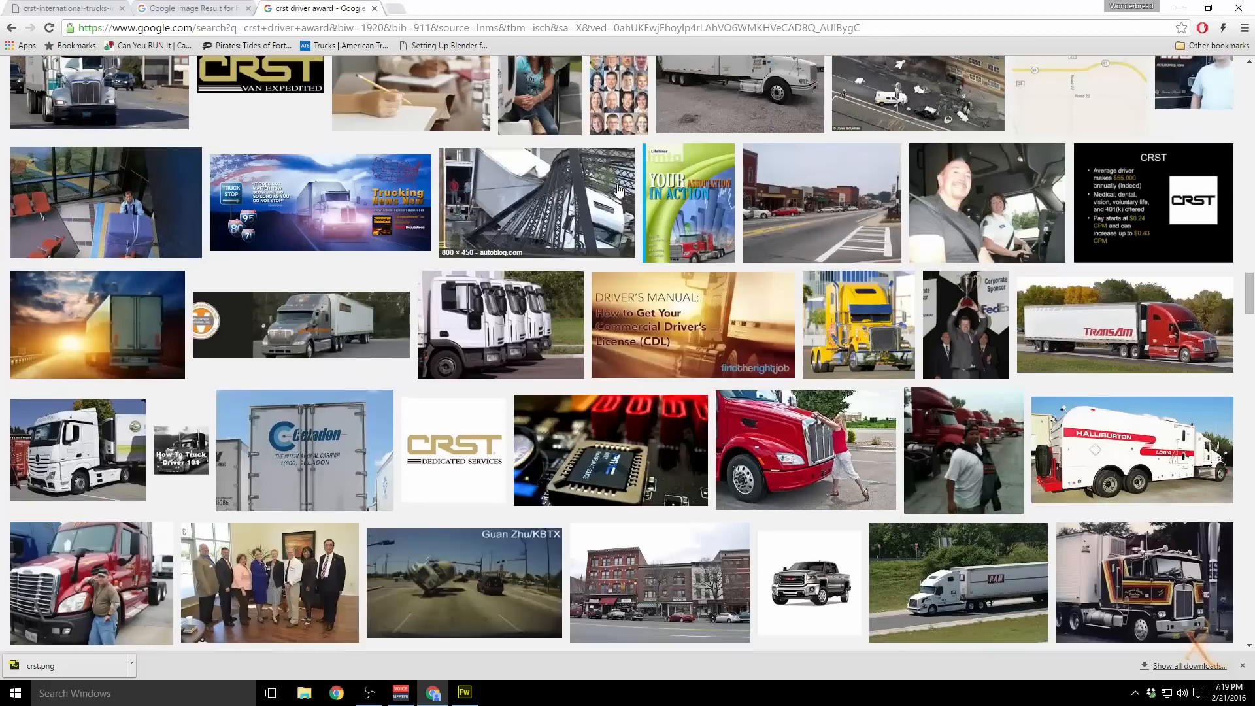
{"action": "scroll", "coordinate": [615, 190], "scroll_direction": "down", "scroll_amount": 4}
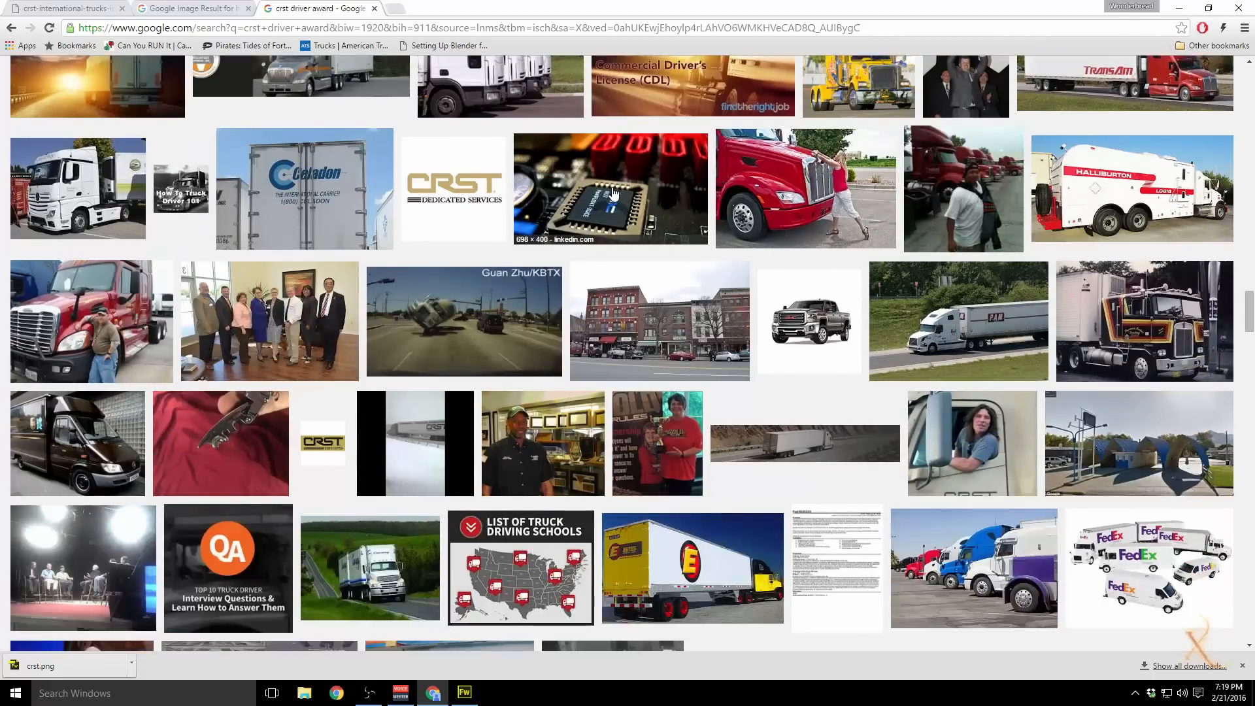
{"action": "scroll", "coordinate": [613, 193], "scroll_direction": "down", "scroll_amount": 7}
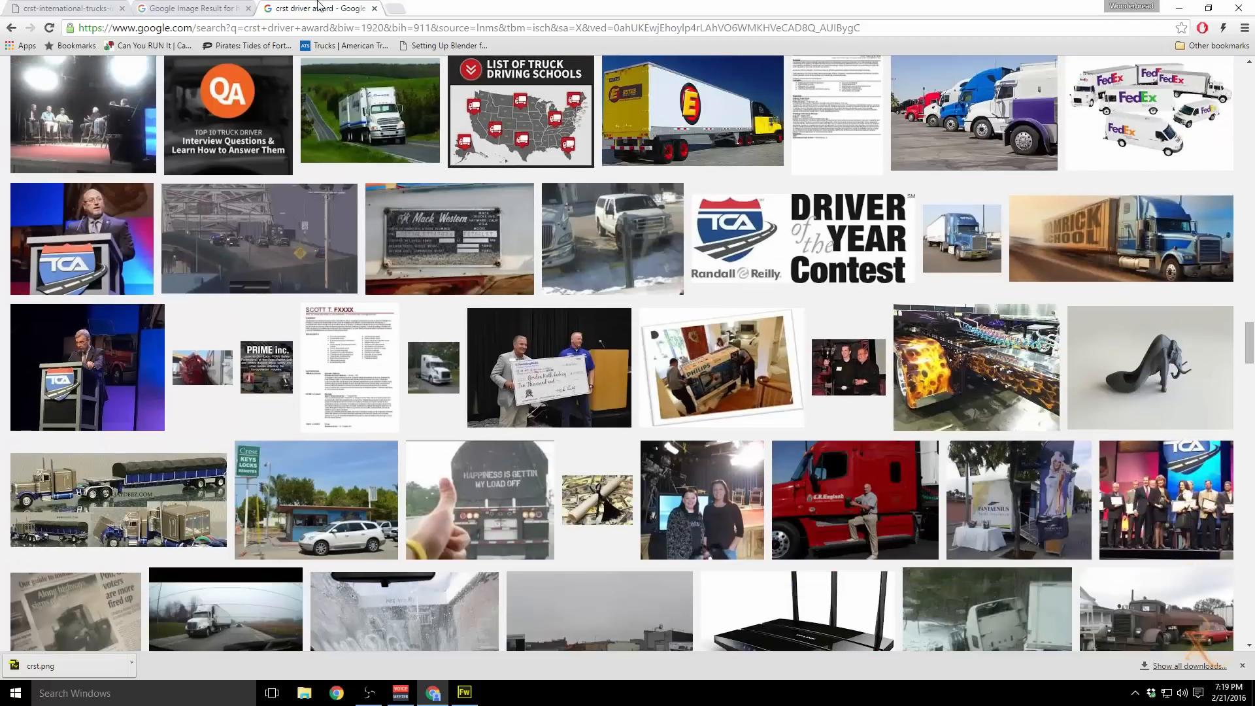
{"action": "left_click", "coordinate": [374, 9]}
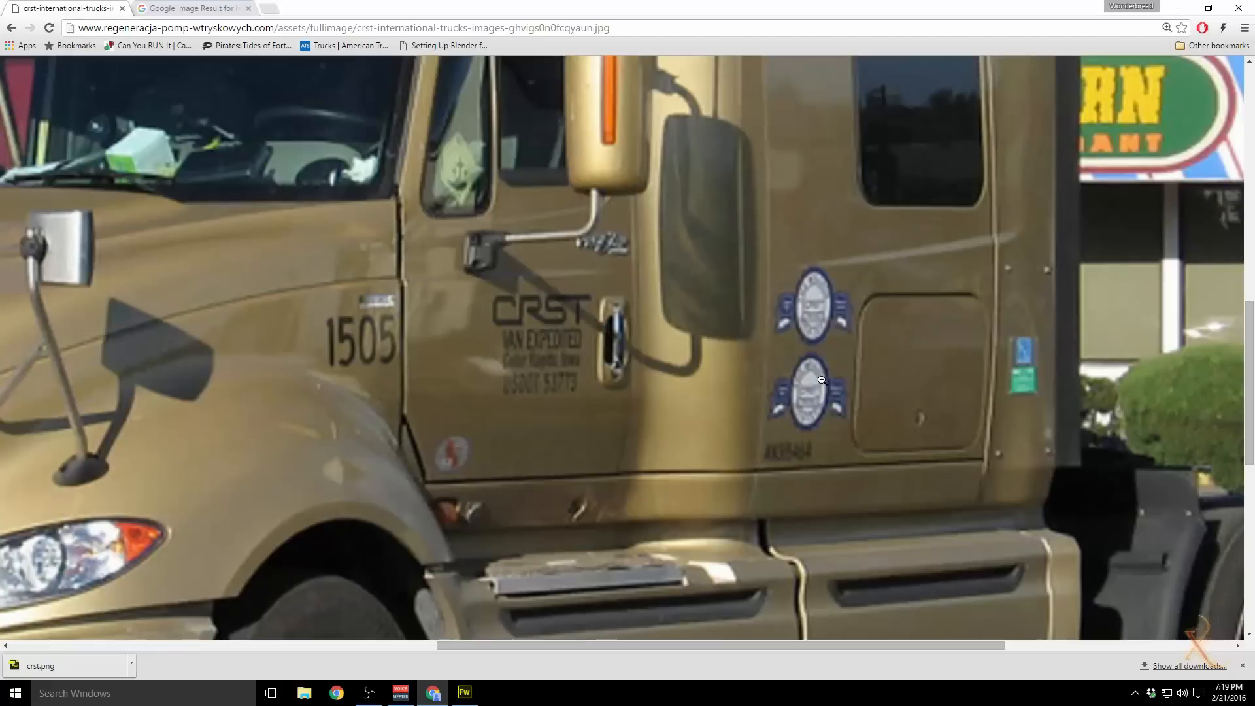
Step: Examine the round sleeper decals, the small rear stickers and the door lettering in the enlarged tractor photo
{"action": "scroll", "coordinate": [817, 324], "scroll_direction": "down", "scroll_amount": 2}
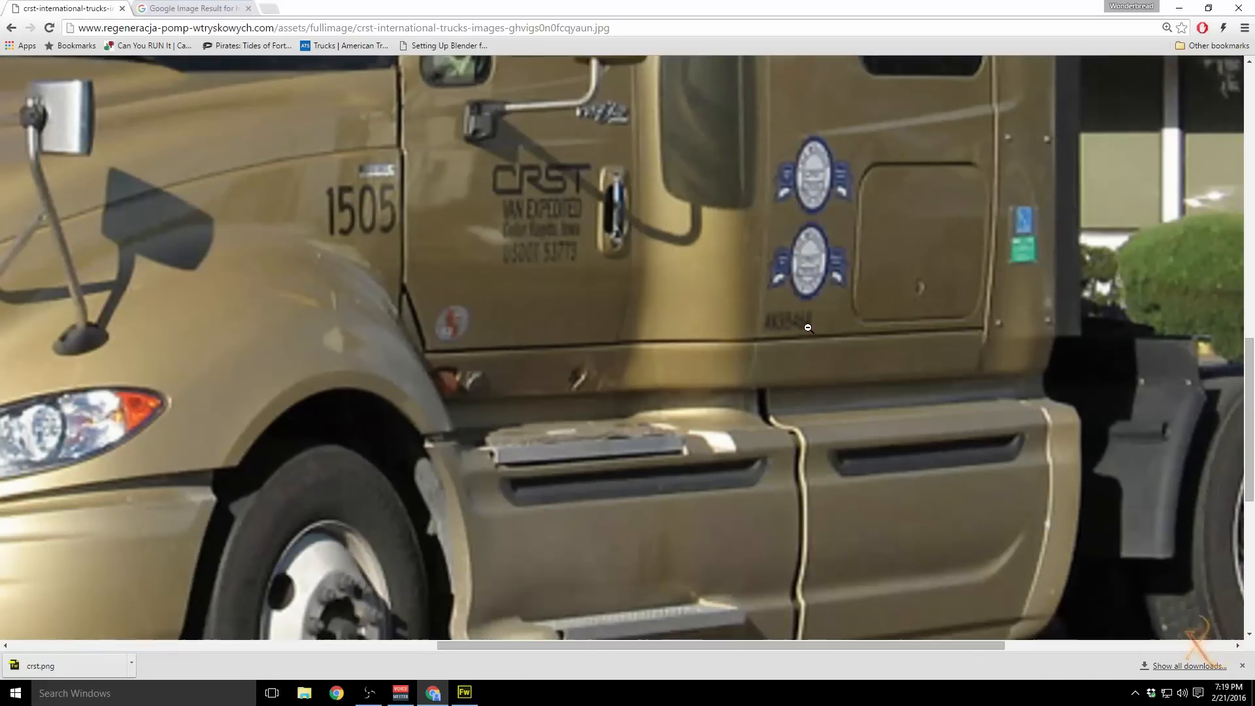
{"action": "scroll", "coordinate": [810, 320], "scroll_direction": "up", "scroll_amount": 2}
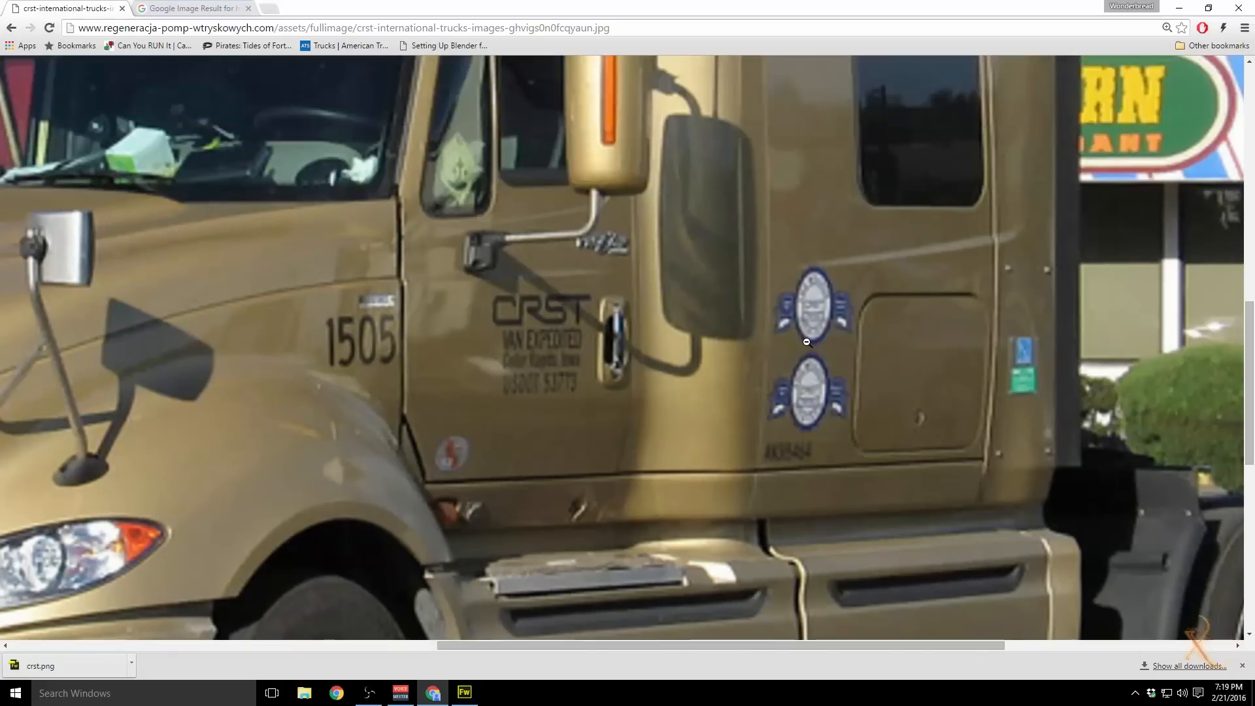
{"action": "scroll", "coordinate": [808, 340], "scroll_direction": "down", "scroll_amount": 2}
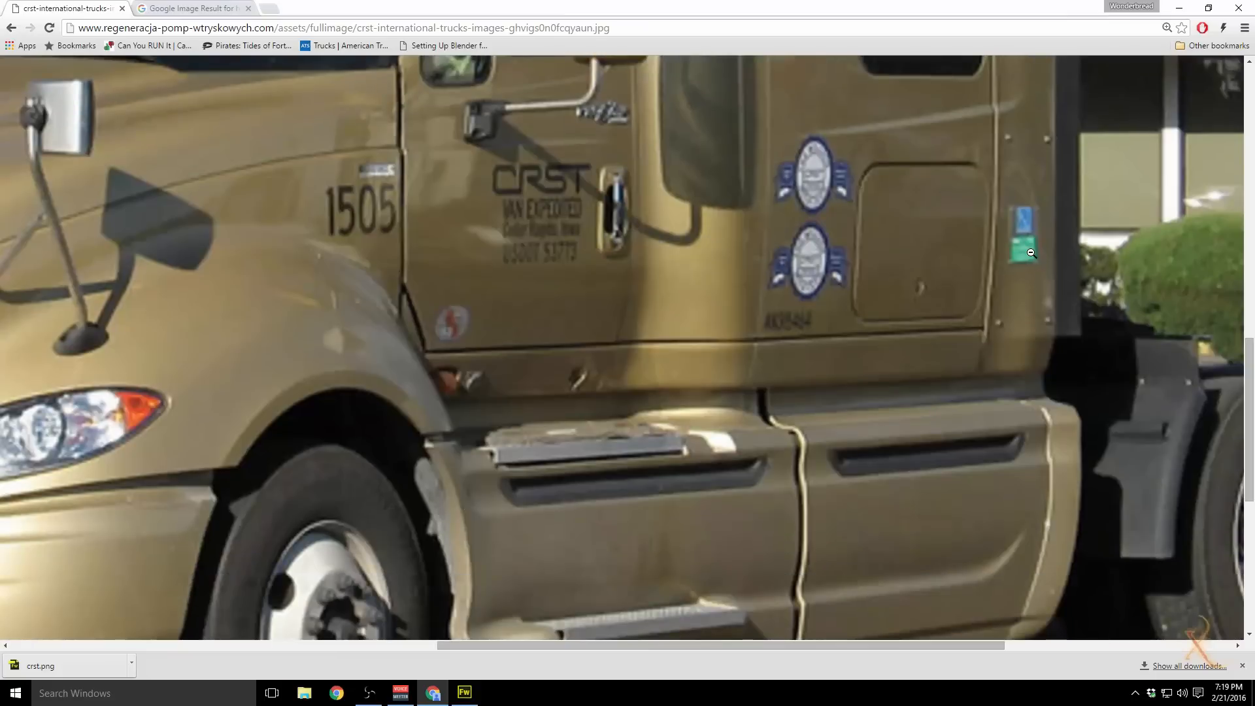
{"action": "scroll", "coordinate": [1030, 256], "scroll_direction": "up", "scroll_amount": 8}
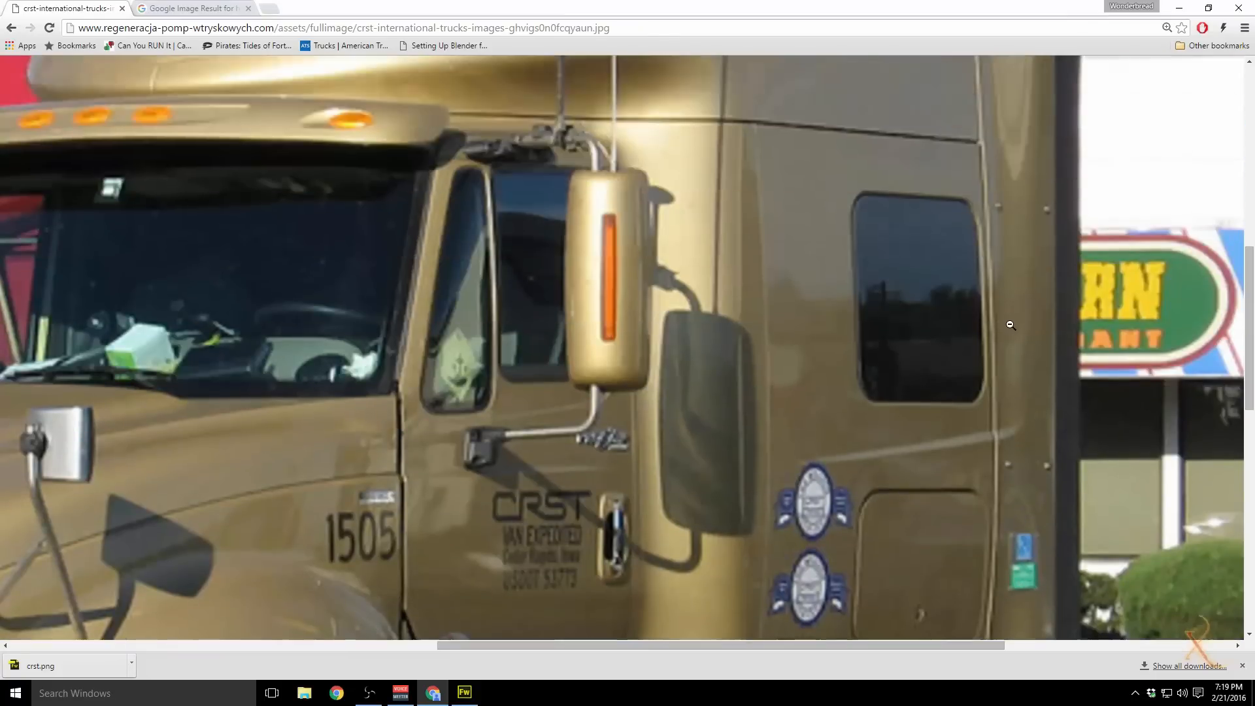
{"action": "scroll", "coordinate": [991, 314], "scroll_direction": "down", "scroll_amount": 6}
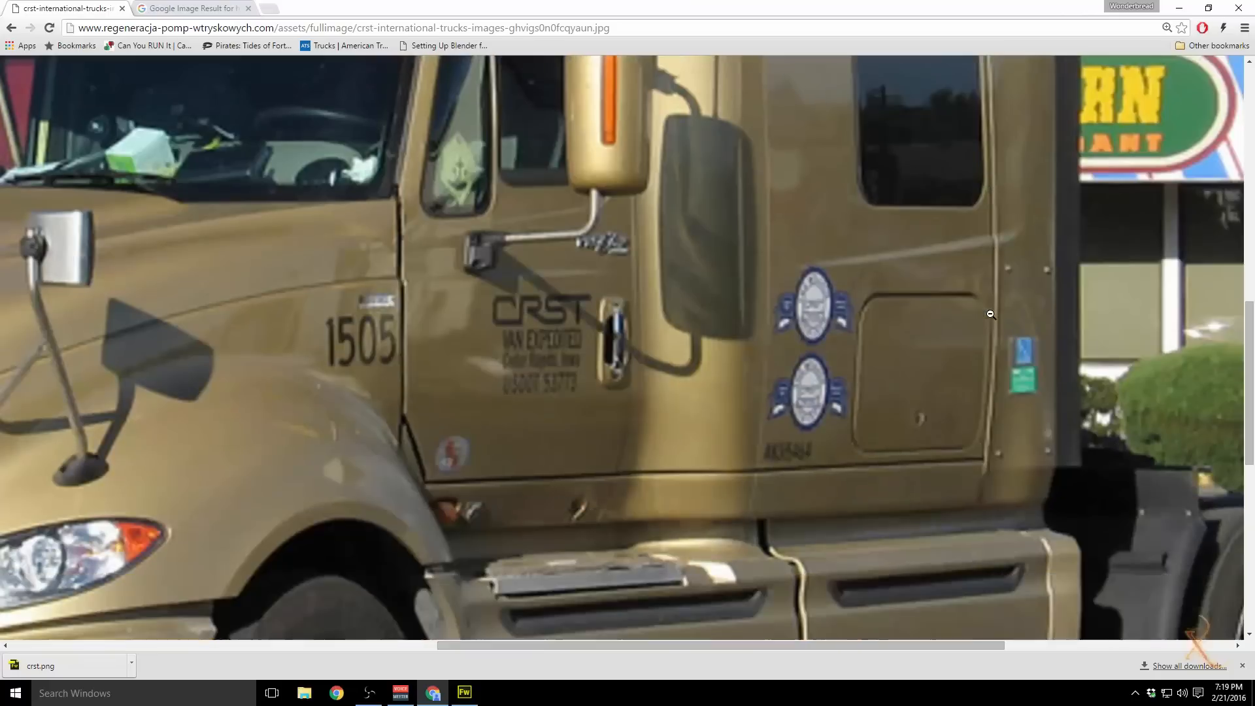
{"action": "scroll", "coordinate": [975, 304], "scroll_direction": "down", "scroll_amount": 1}
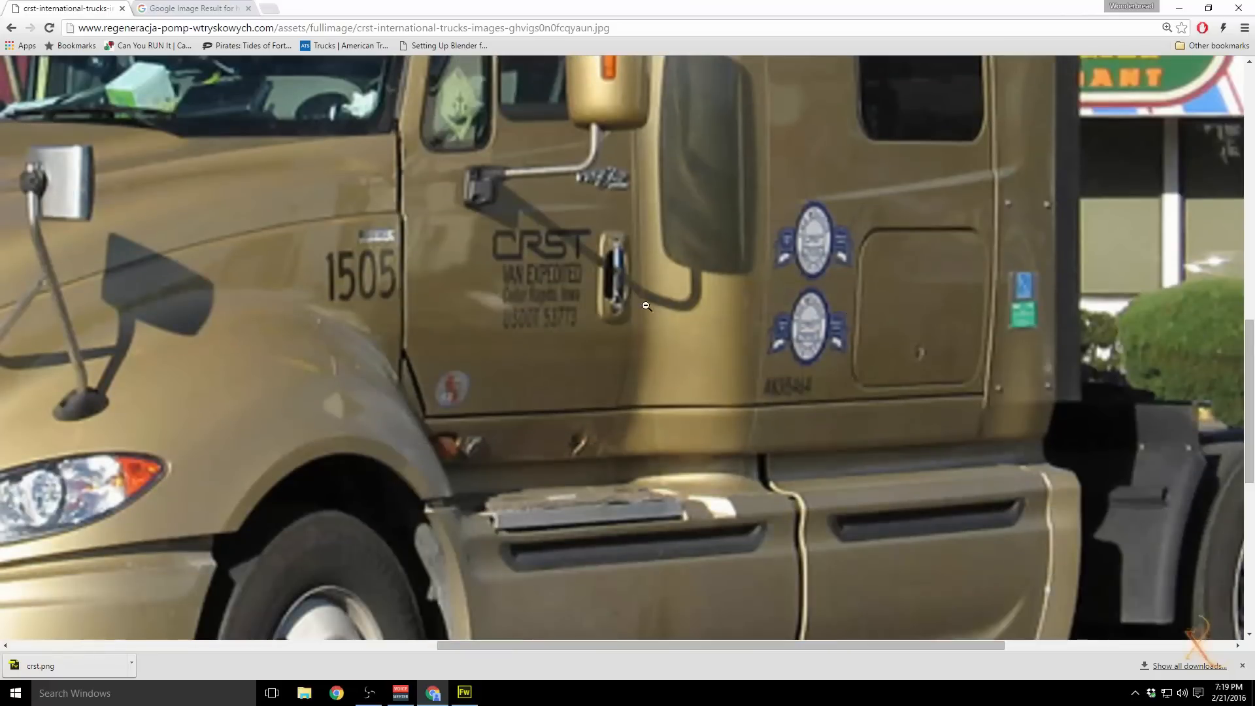
Step: Switch to Fireworks, scale the CRST logo down to 103 by 22 px and centre it on the cab door below the window
{"action": "double_click", "coordinate": [414, 7]}
{"action": "left_click_drag", "start_coordinate": [476, 16], "coordinate": [1254, 98]}
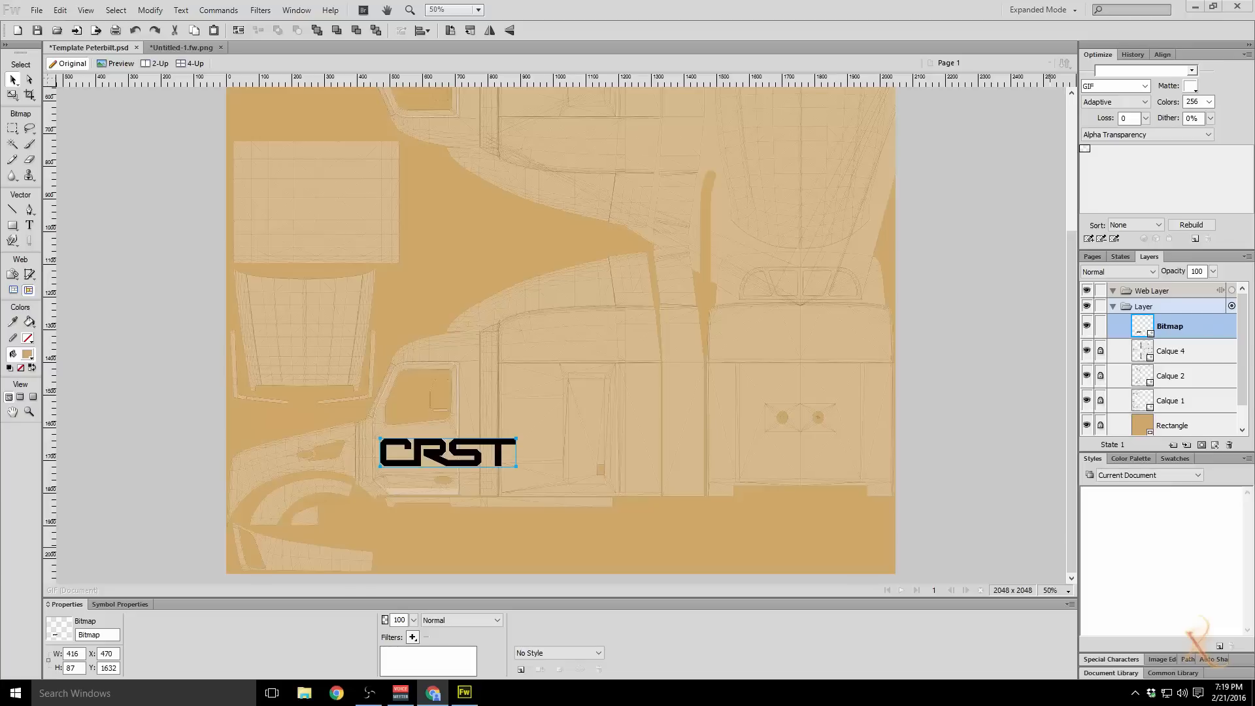
{"action": "left_click", "coordinate": [12, 95]}
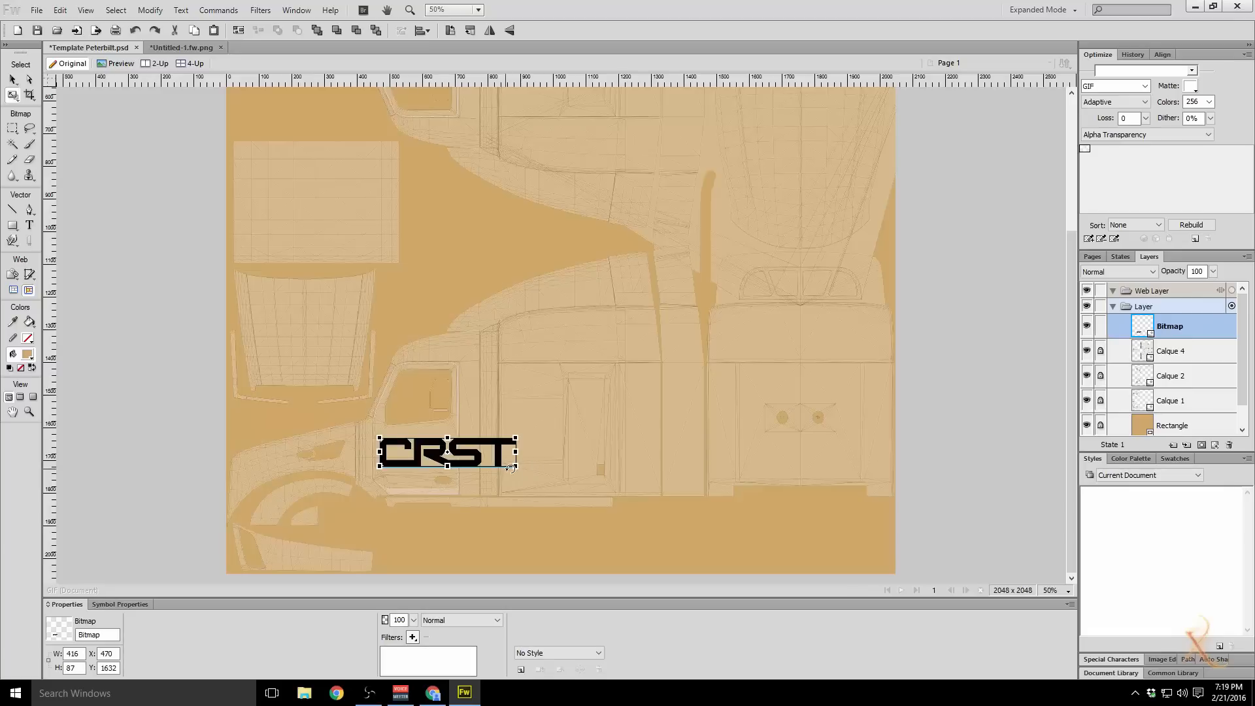
{"action": "left_click_drag", "start_coordinate": [514, 466], "coordinate": [436, 451]}
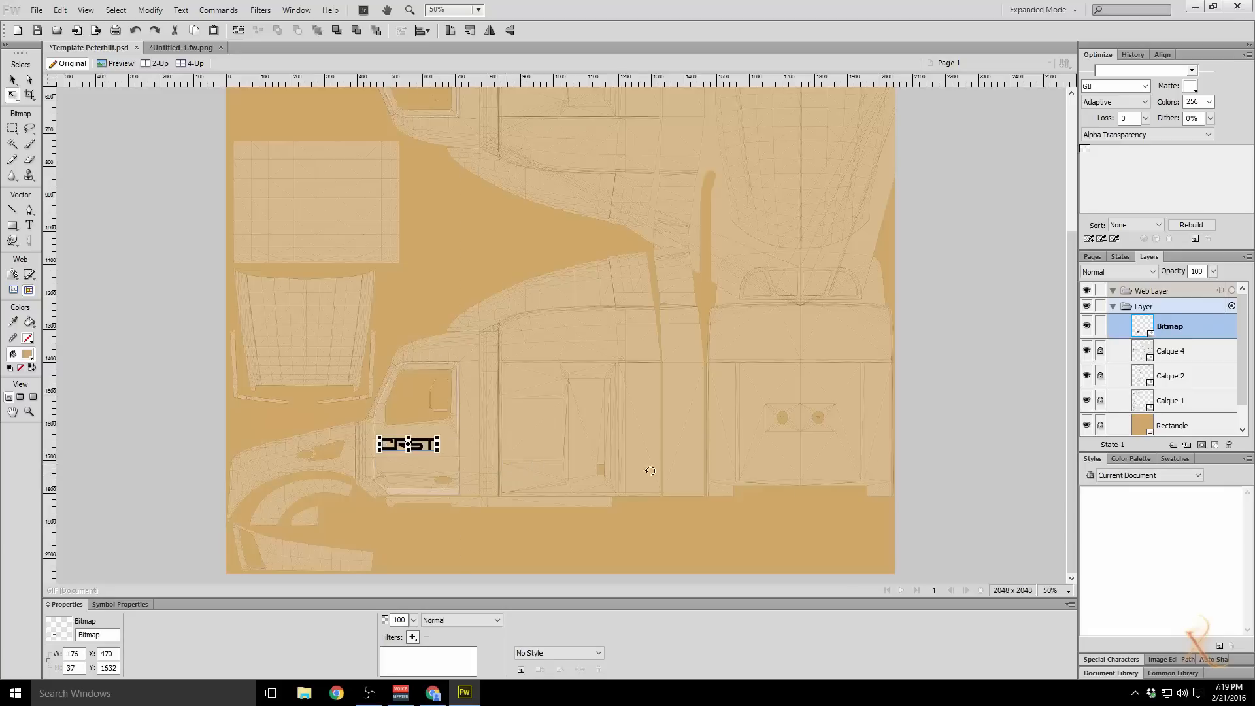
{"action": "left_click", "coordinate": [1053, 592]}
{"action": "left_click", "coordinate": [1061, 499]}
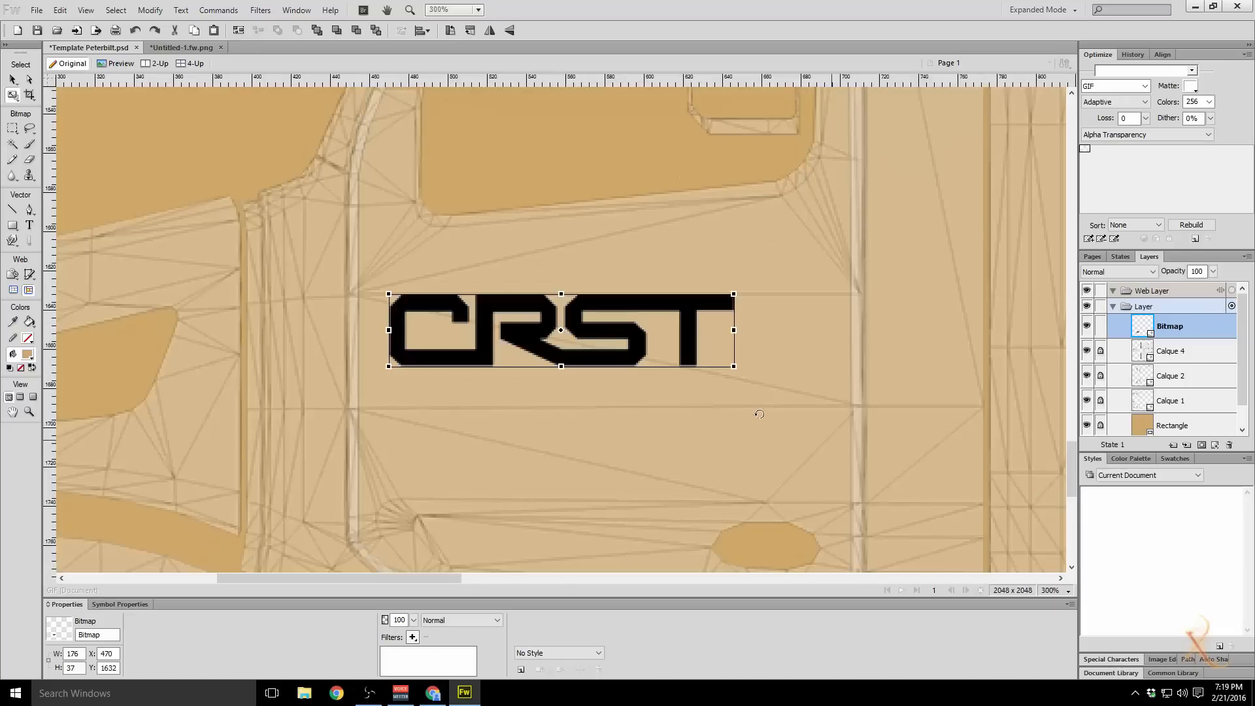
{"action": "left_click_drag", "start_coordinate": [735, 365], "coordinate": [590, 336]}
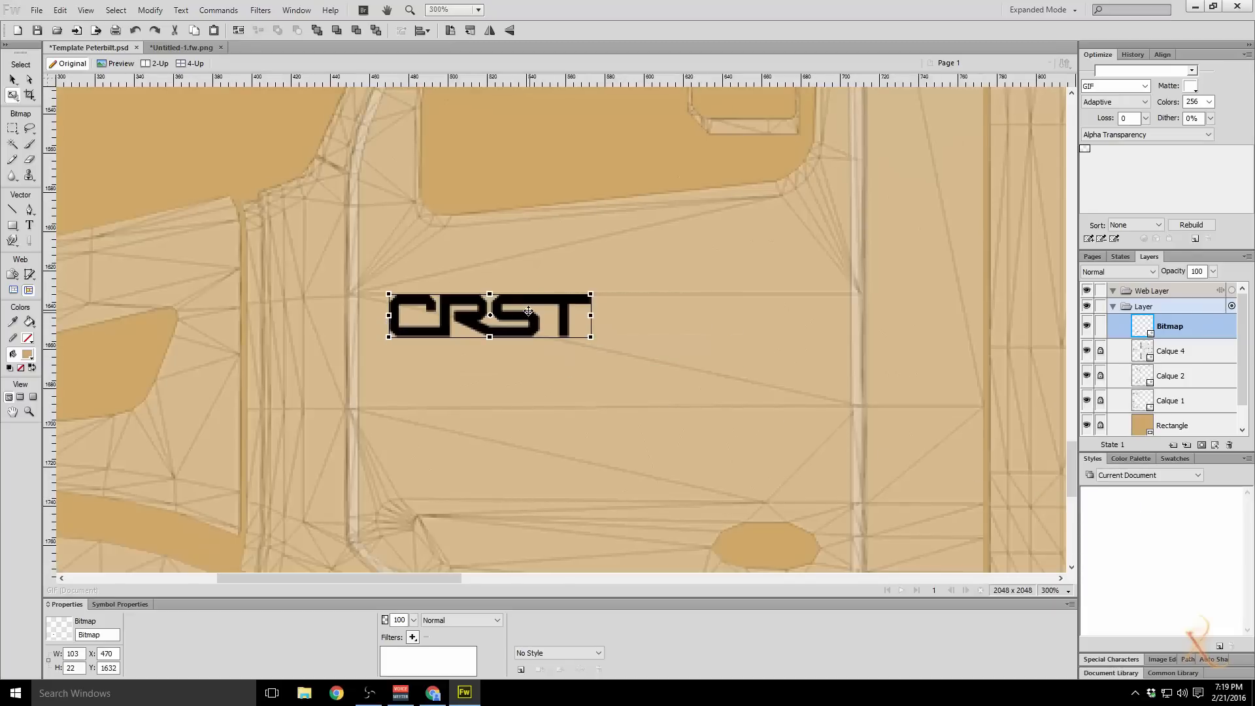
{"action": "key", "text": "Return"}
{"action": "left_click_drag", "start_coordinate": [513, 320], "coordinate": [624, 304]}
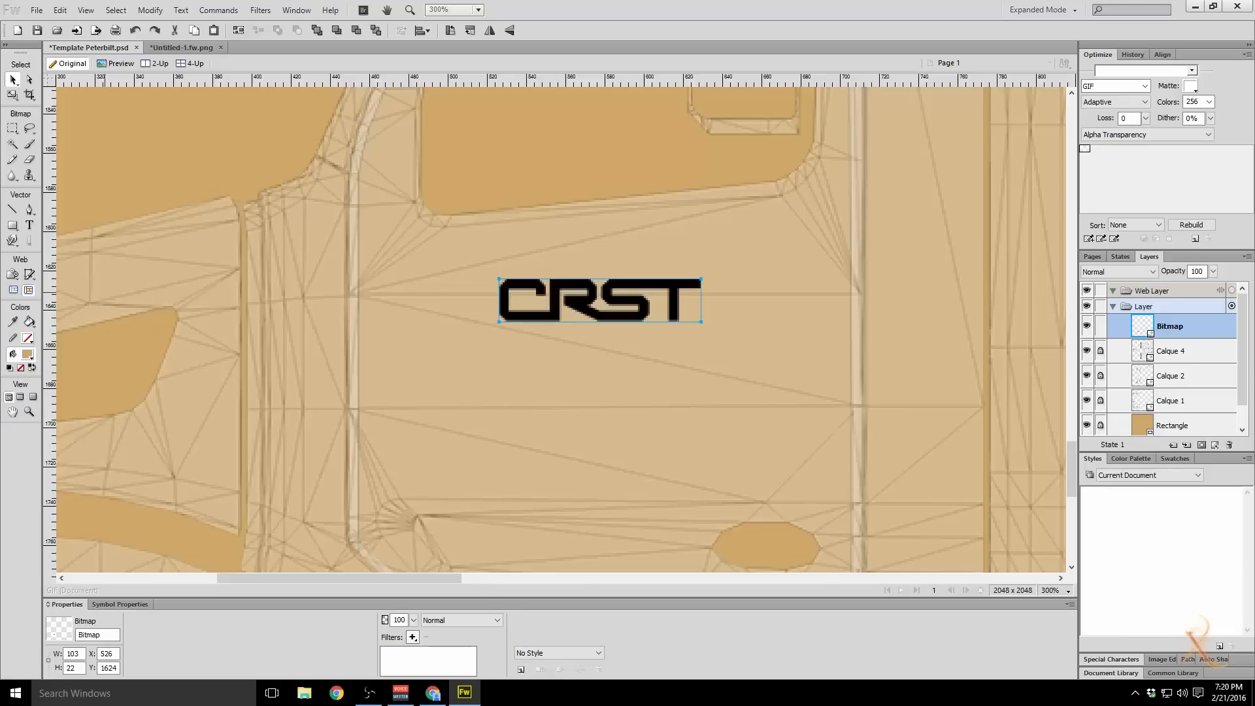
Step: Add the text "VAN EXPEDITED" beneath the CRST logo on the door in Arial at size 23
{"action": "left_click", "coordinate": [29, 225]}
{"action": "left_click", "coordinate": [508, 373]}
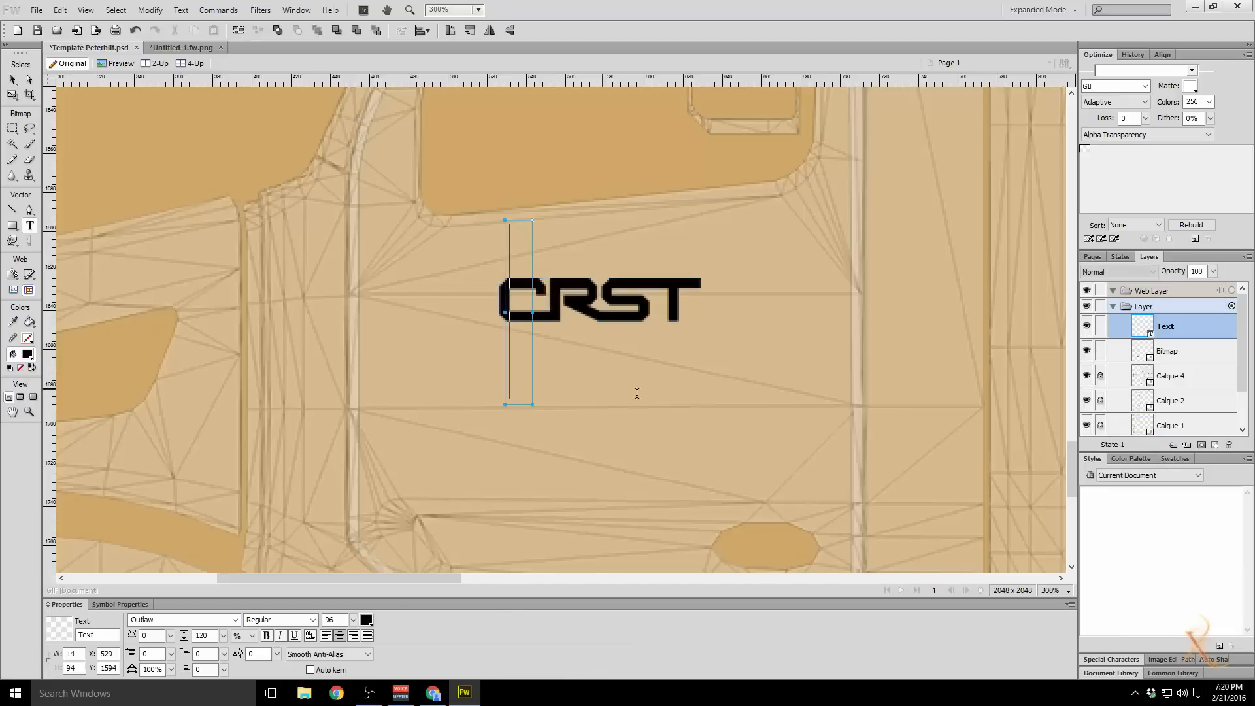
{"action": "left_click_drag", "start_coordinate": [353, 619], "coordinate": [358, 549]}
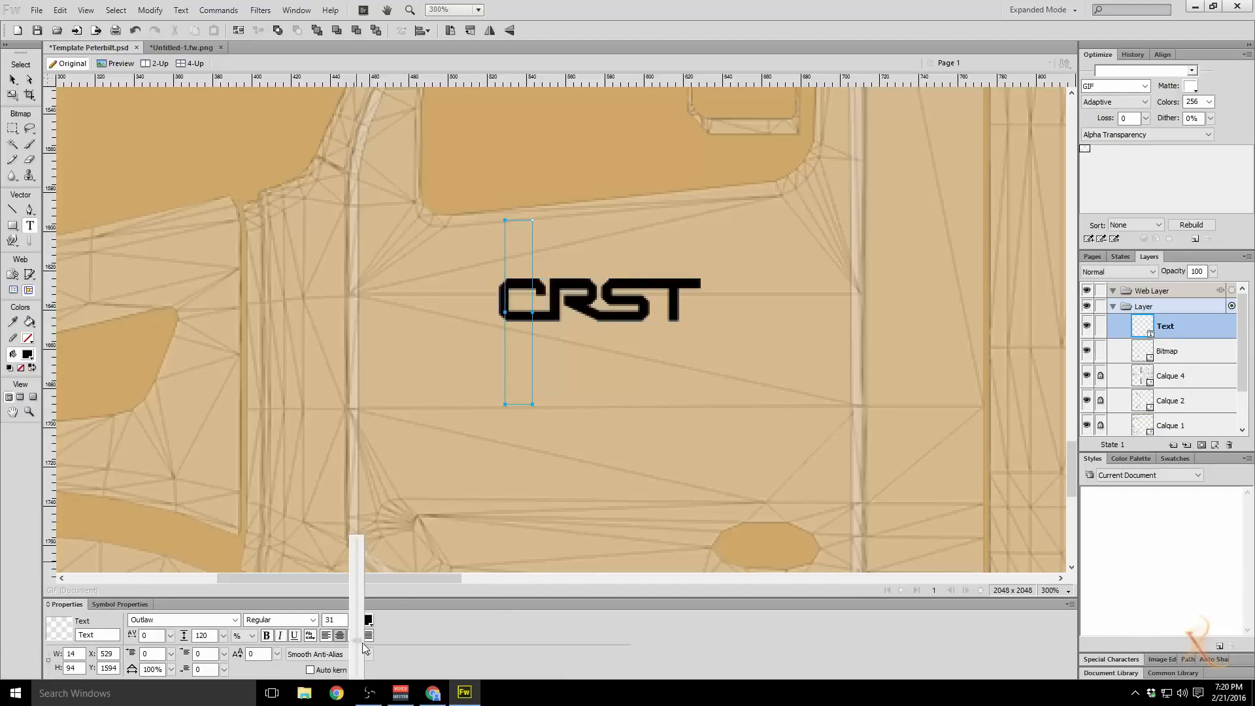
{"action": "left_click_drag", "start_coordinate": [362, 642], "coordinate": [363, 650]}
{"action": "left_click", "coordinate": [234, 620]}
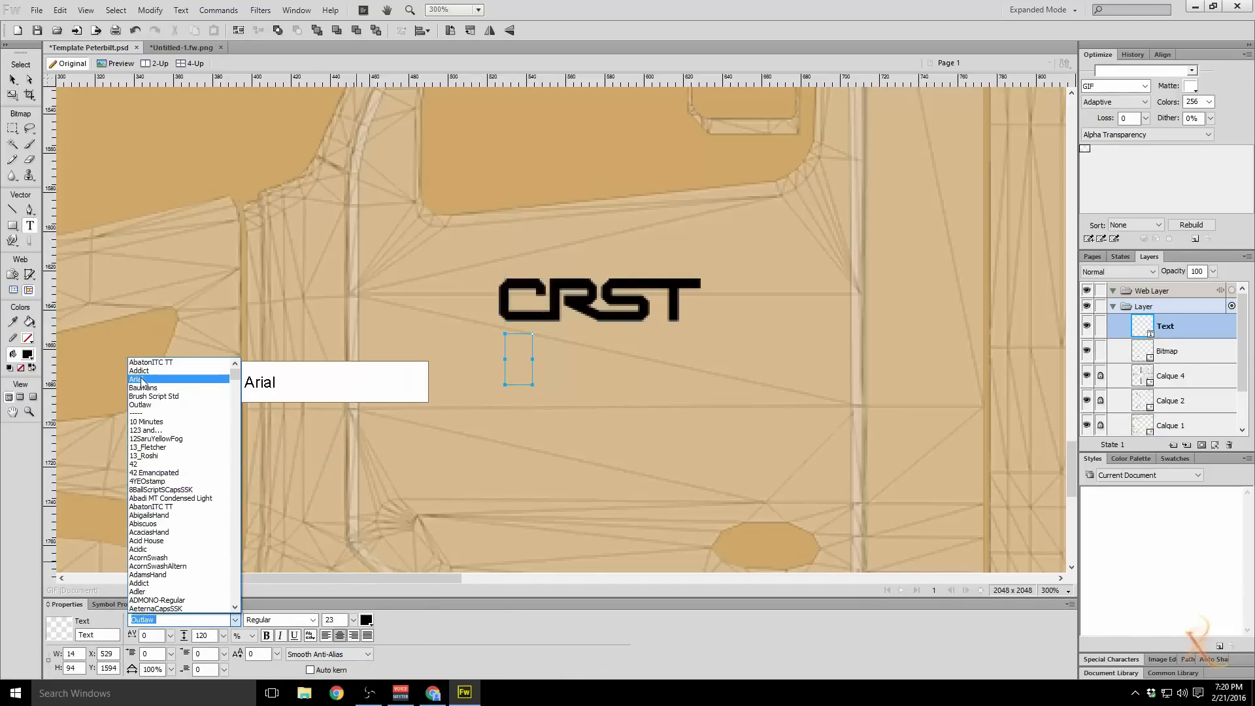
{"action": "left_click", "coordinate": [143, 380]}
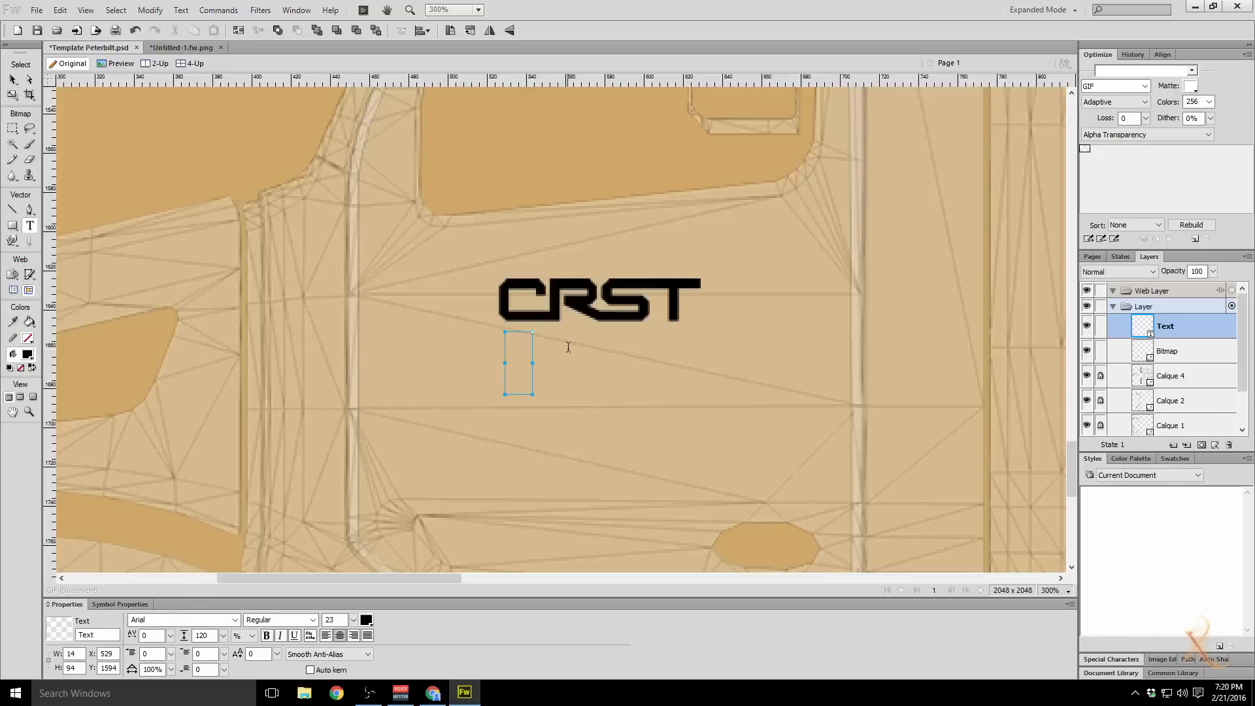
{"action": "type", "text": "VAN"}
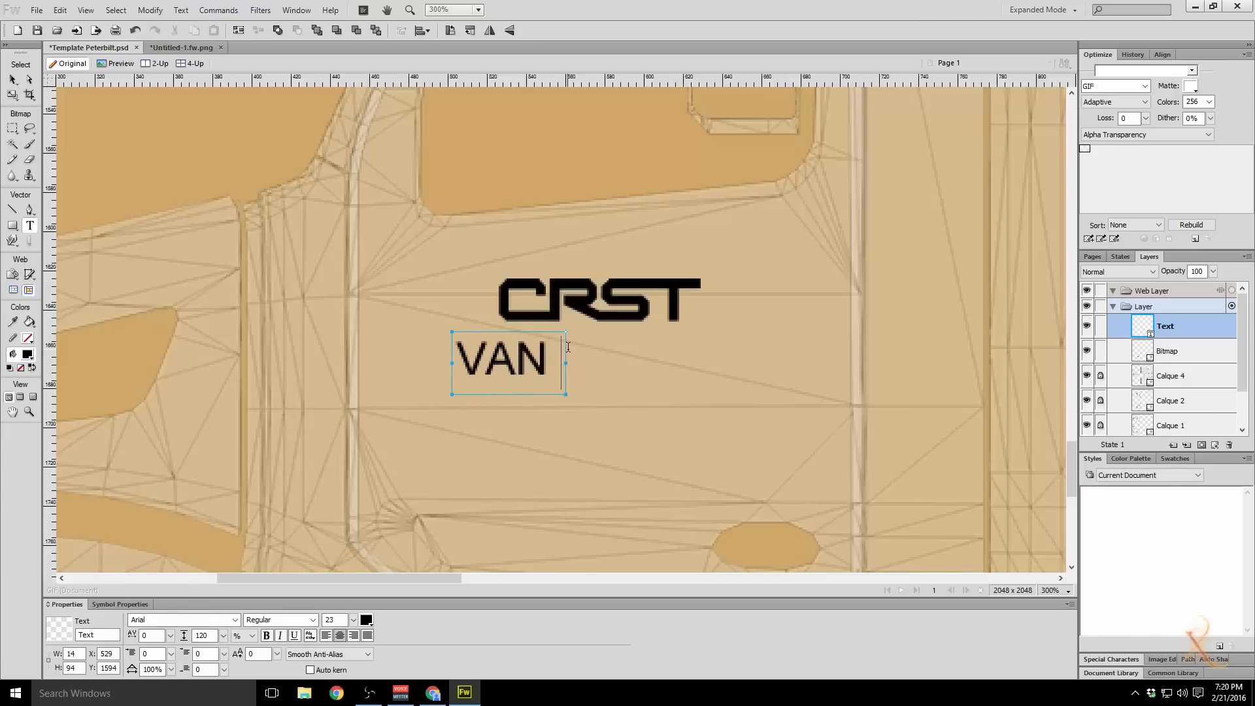
{"action": "type", "text": " E"}
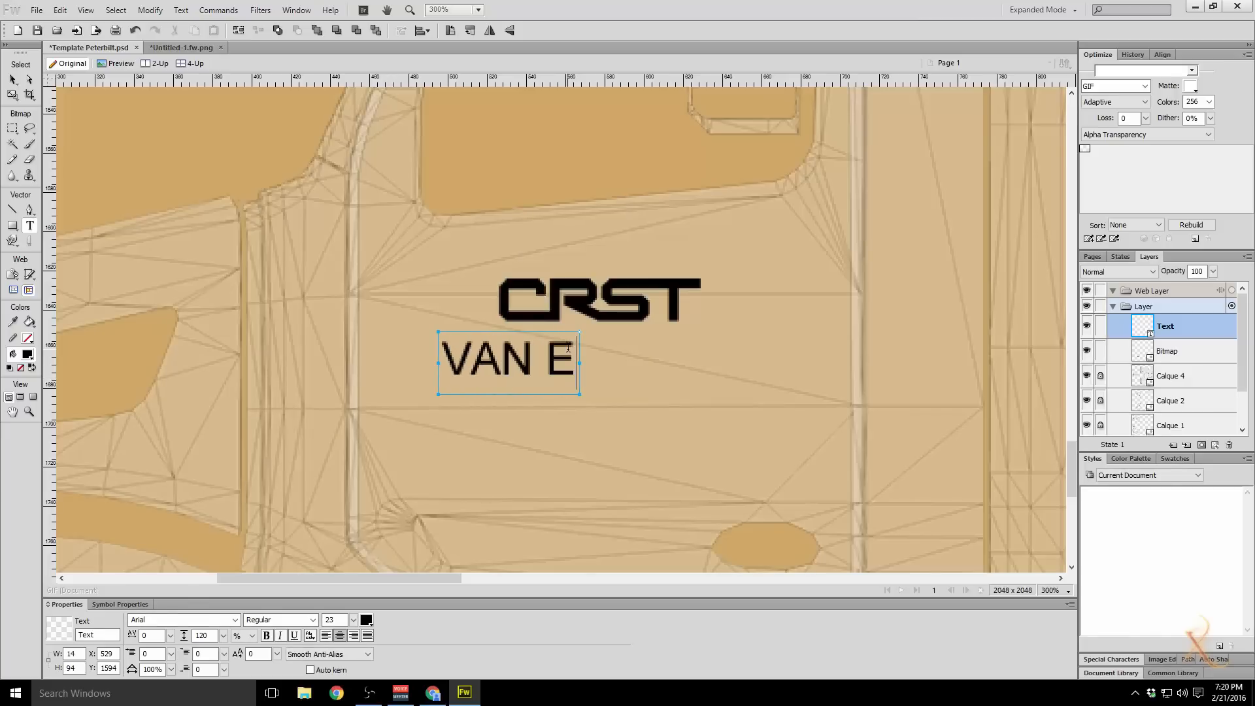
{"action": "type", "text": "XPEDIT"}
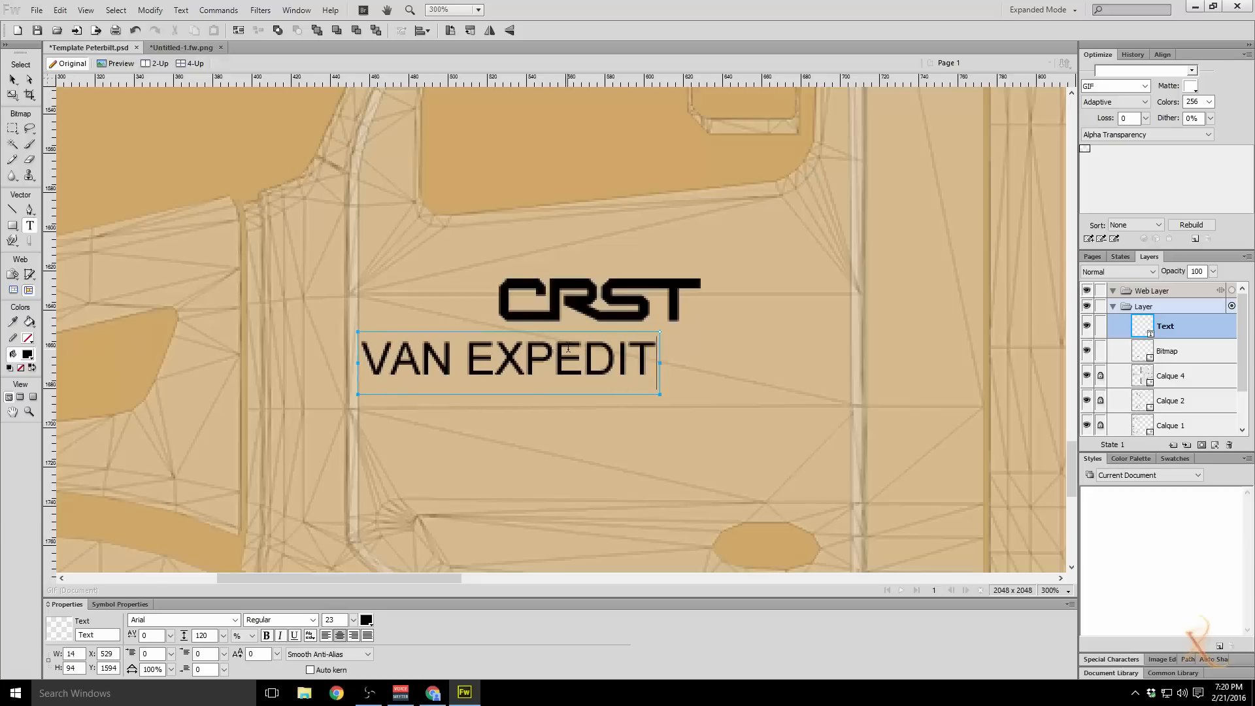
{"action": "type", "text": "ED"}
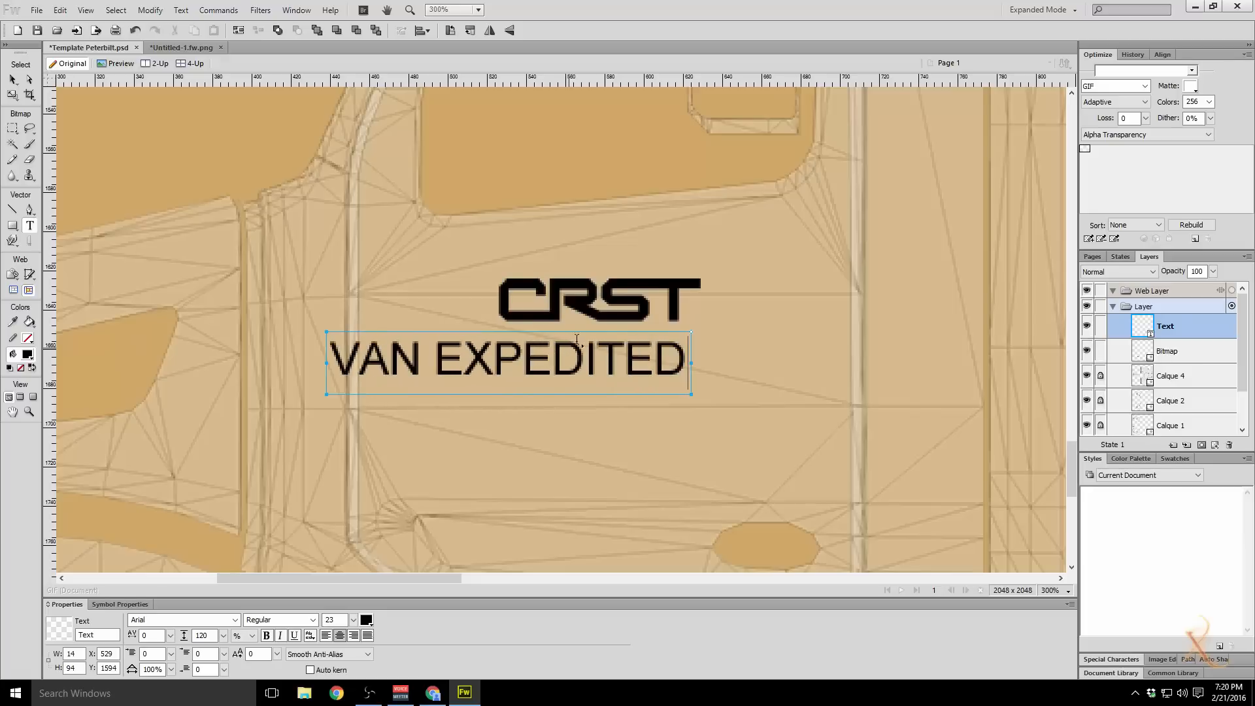
{"action": "left_click", "coordinate": [12, 81]}
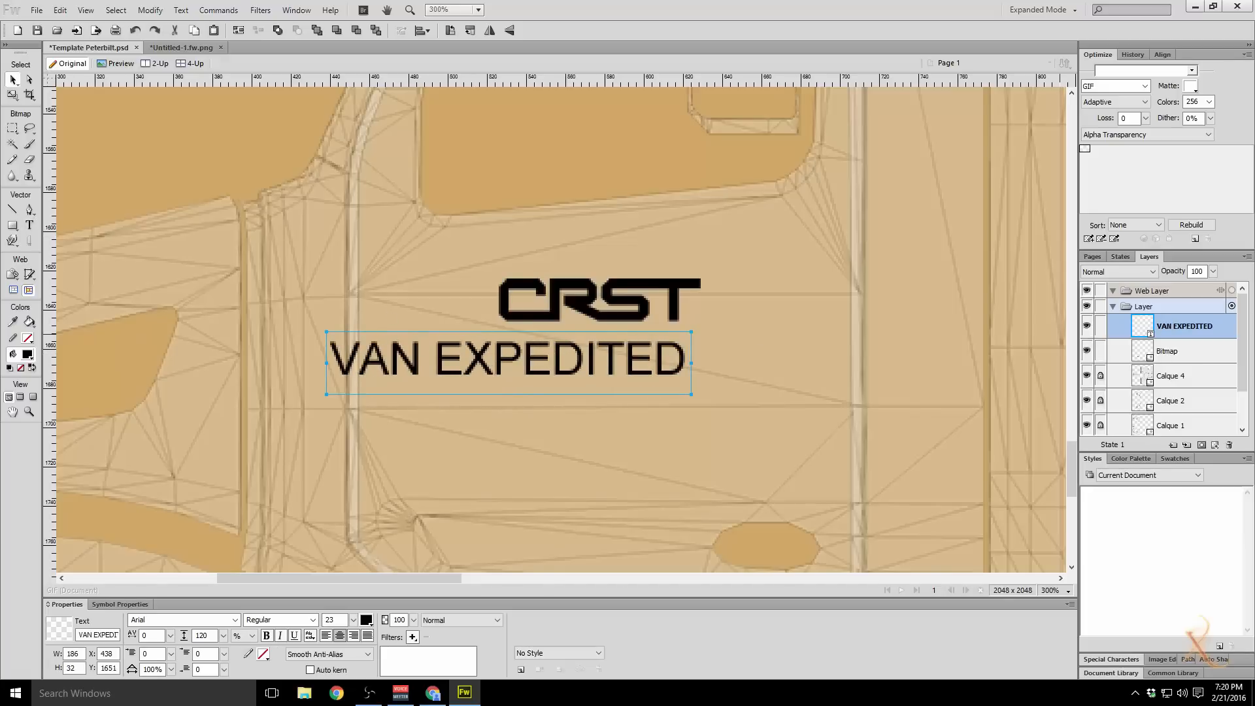
Step: Check the door lettering in the tractor photo and place two vertical guides, through the logo's C and beside the T's stem
{"action": "left_click_drag", "start_coordinate": [1254, 135], "coordinate": [680, 127]}
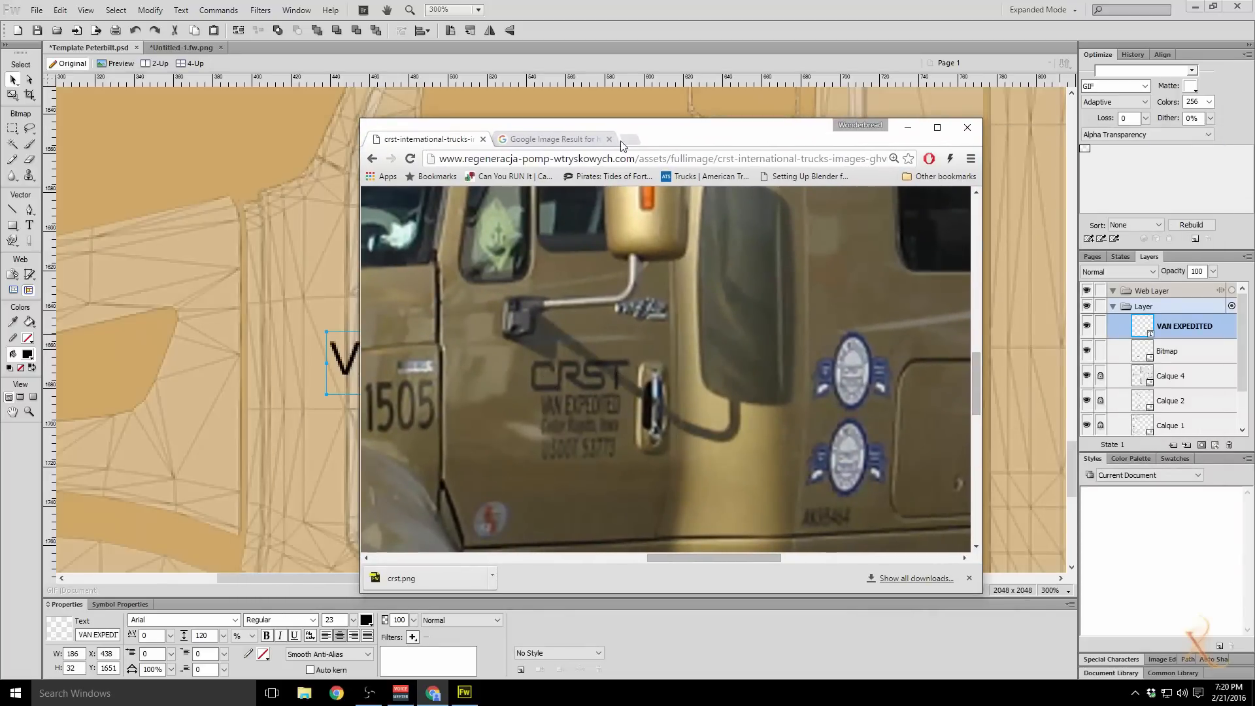
{"action": "left_click_drag", "start_coordinate": [644, 145], "coordinate": [1254, 149]}
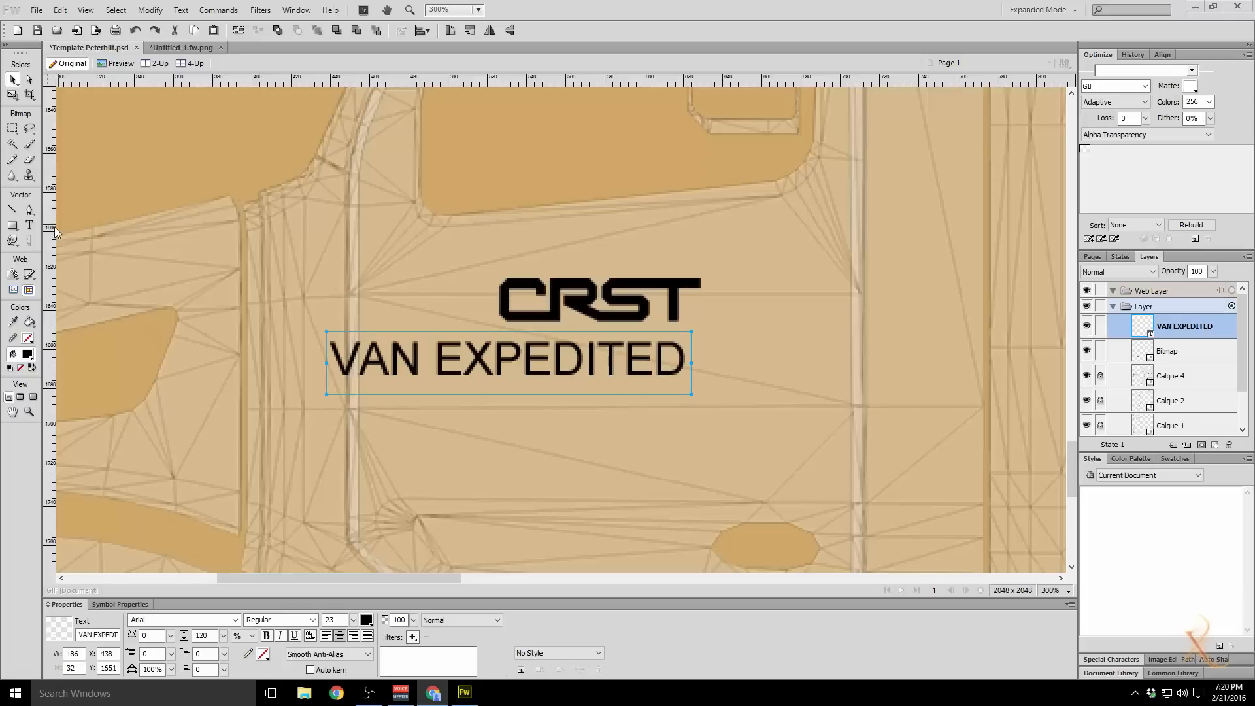
{"action": "left_click_drag", "start_coordinate": [51, 229], "coordinate": [681, 226]}
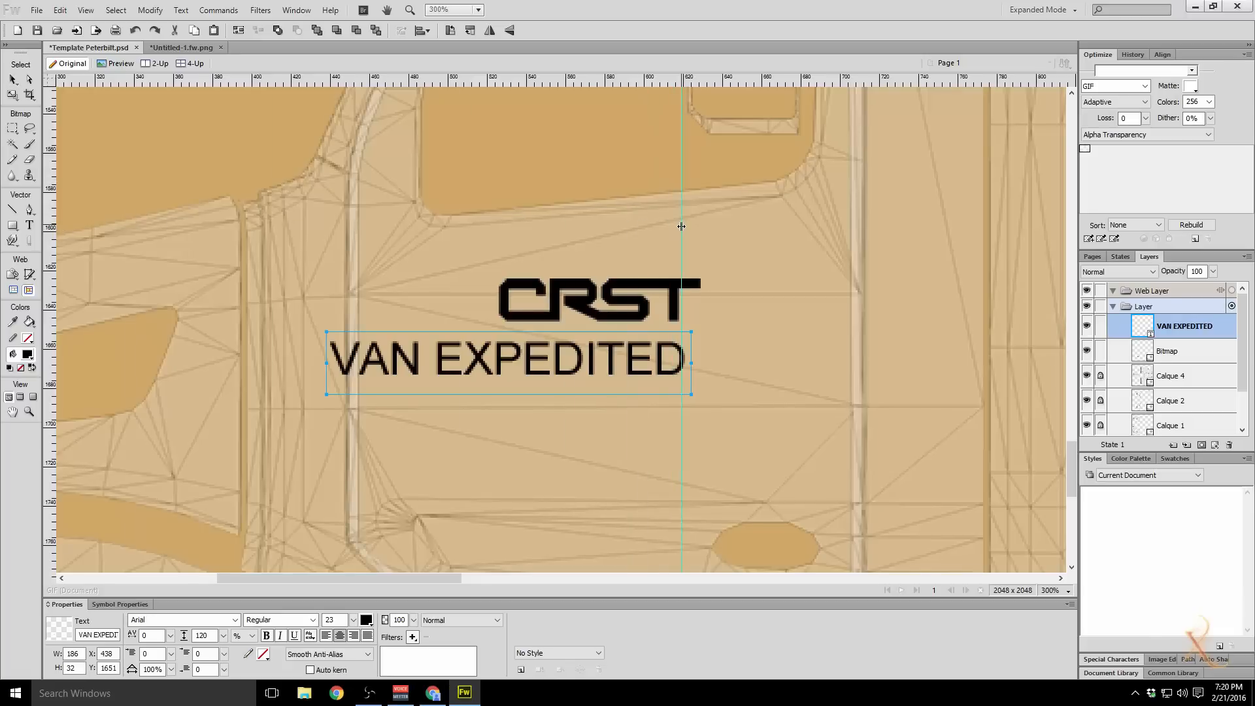
{"action": "key", "text": "v"}
{"action": "left_click_drag", "start_coordinate": [58, 230], "coordinate": [518, 227]}
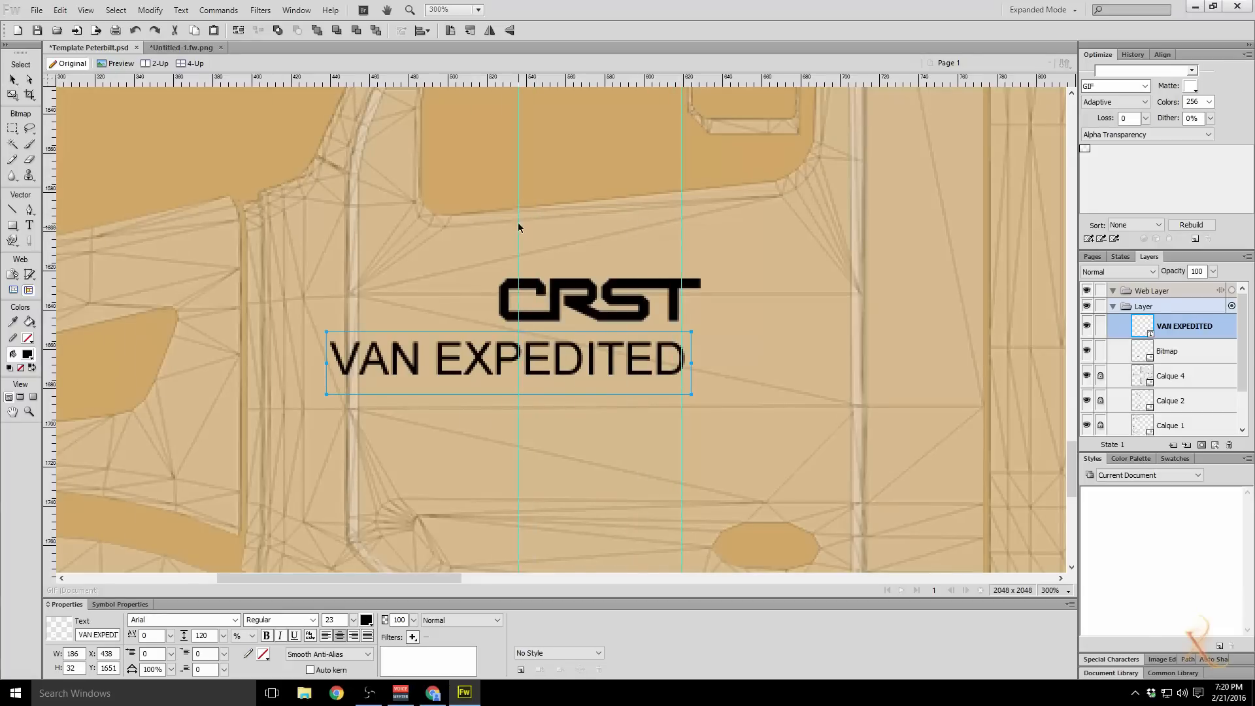
Step: Scale the CRST logo on the door up to 142 by 30 px and shift it back toward the door's centre
{"action": "left_click", "coordinate": [539, 312]}
{"action": "left_click", "coordinate": [12, 95]}
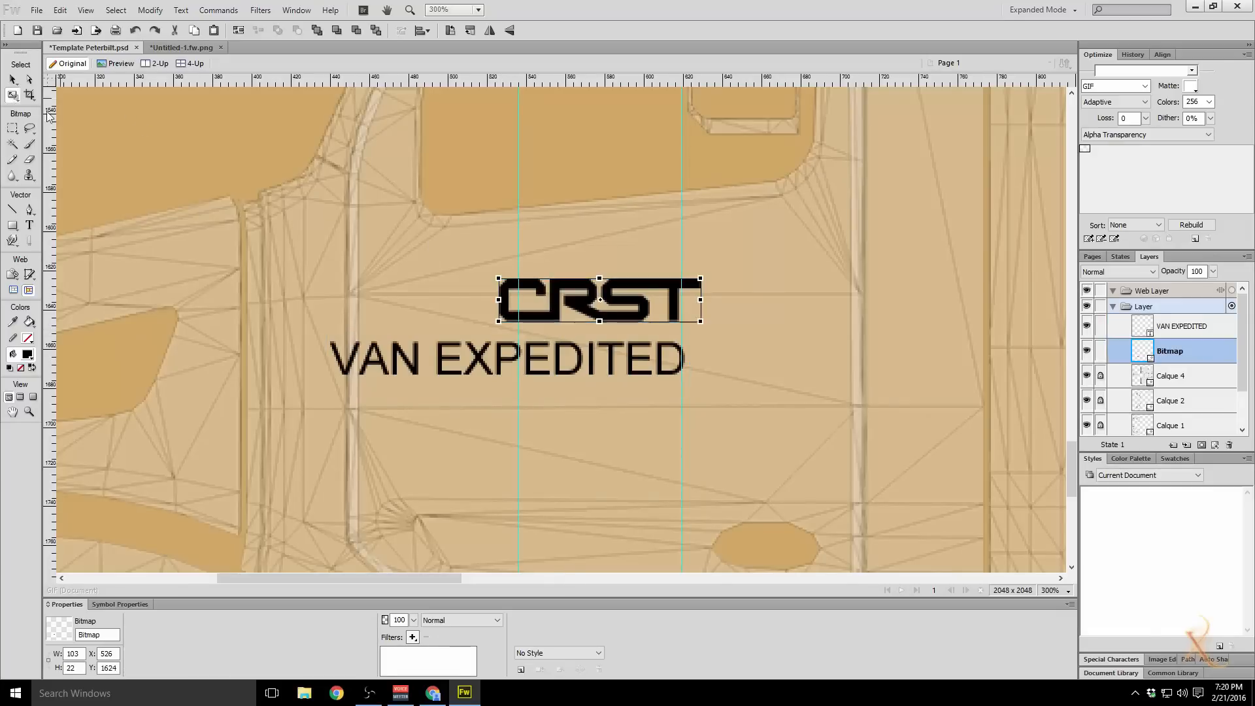
{"action": "left_click_drag", "start_coordinate": [498, 276], "coordinate": [423, 247]}
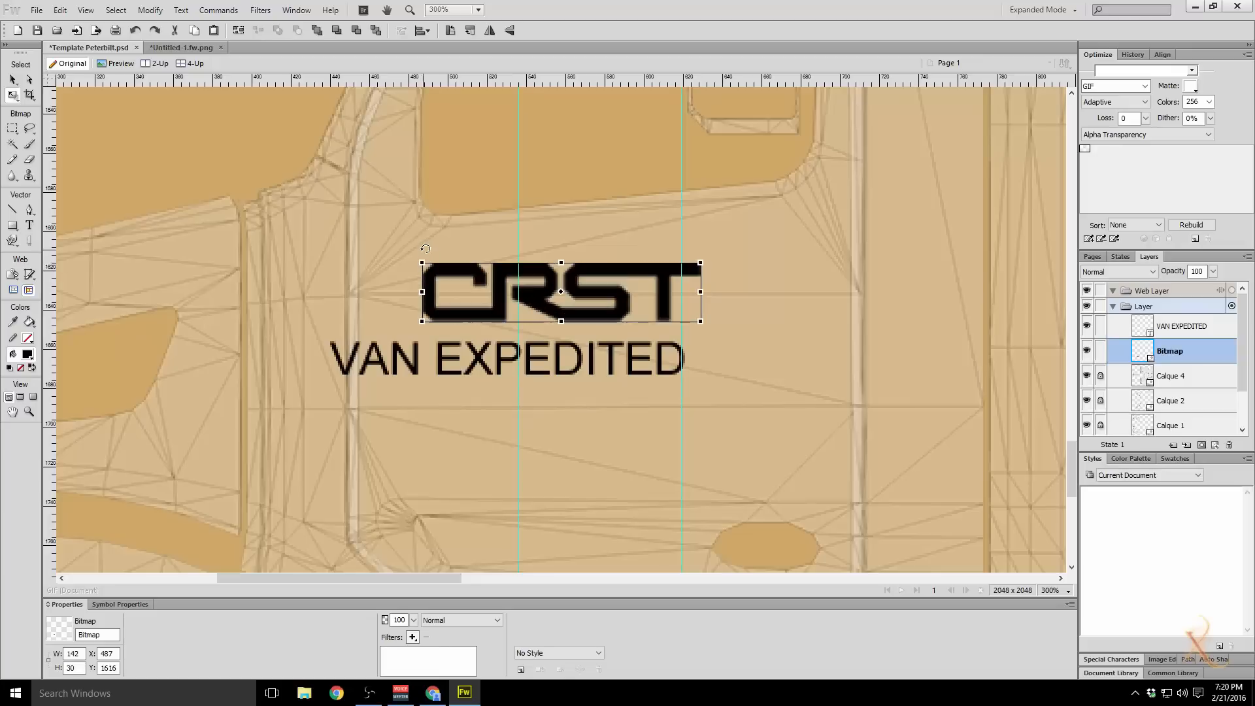
{"action": "key", "text": "v"}
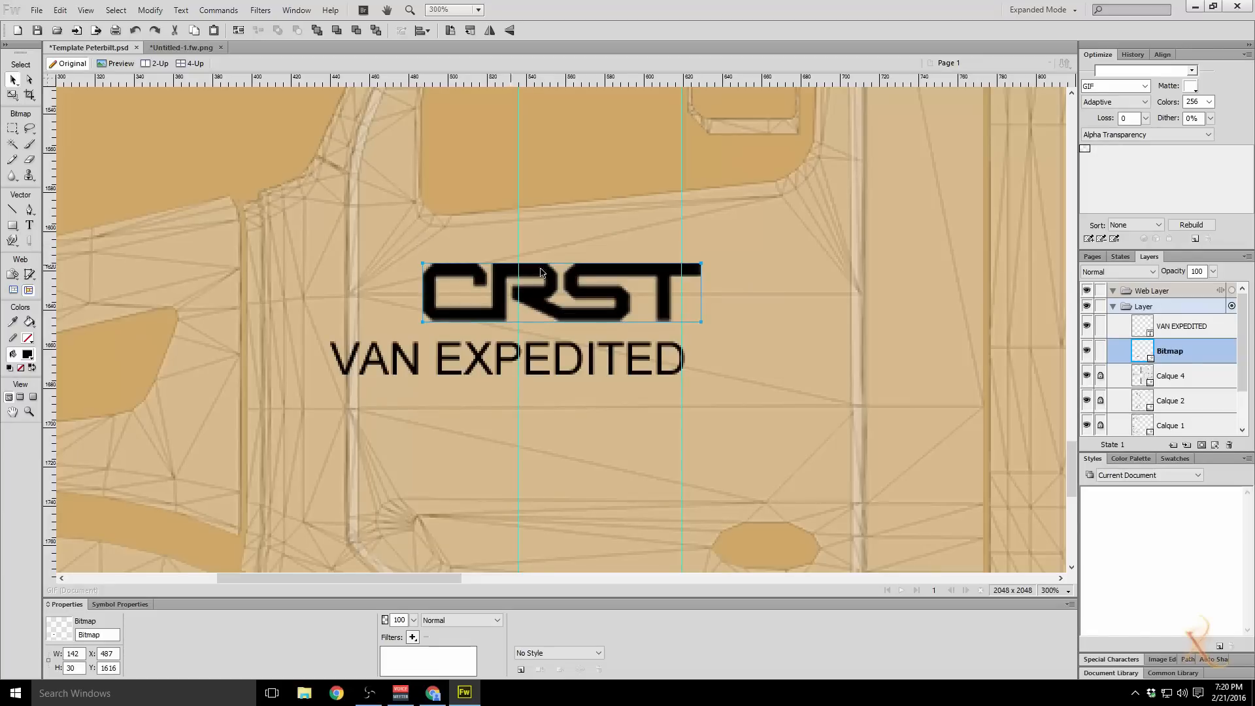
{"action": "left_click_drag", "start_coordinate": [520, 275], "coordinate": [554, 275]}
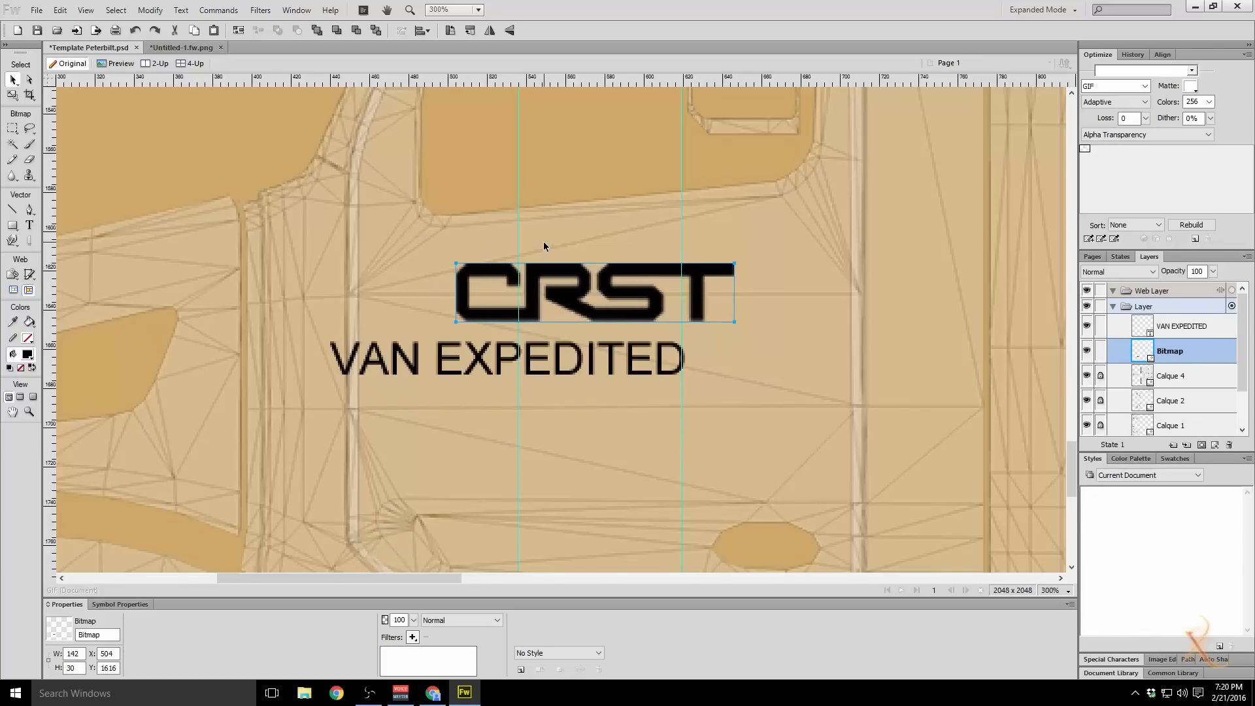
Step: Nudge the enlarged logo to X 503, Y 1632, and move the two vertical guides to its C and T stem
{"action": "key", "text": "Down"}
{"action": "key", "text": "Down"}
{"action": "key", "text": "Down"}
{"action": "key", "text": "Down"}
{"action": "key", "text": "Down"}
{"action": "key", "text": "Down"}
{"action": "key", "text": "Down"}
{"action": "key", "text": "Down"}
{"action": "key", "text": "Down"}
{"action": "key", "text": "Down"}
{"action": "key", "text": "Down"}
{"action": "key", "text": "Down"}
{"action": "key", "text": "Down"}
{"action": "key", "text": "Left"}
{"action": "key", "text": "Down"}
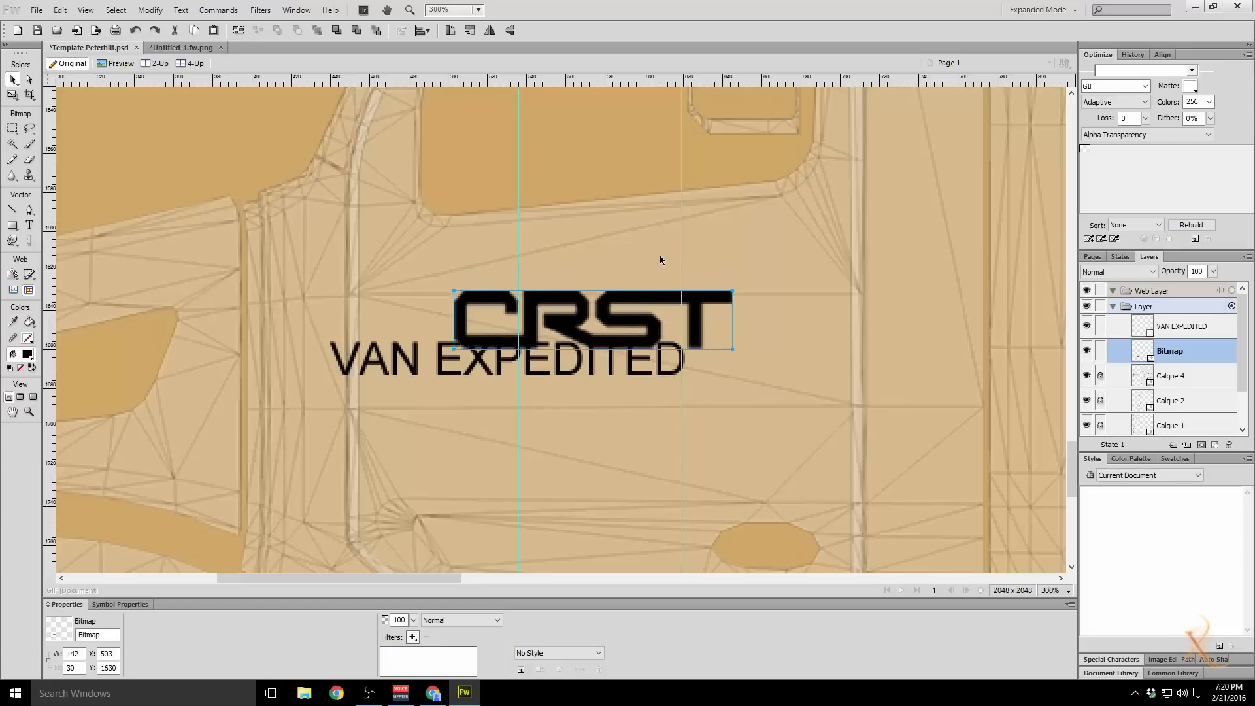
{"action": "key", "text": "Down"}
{"action": "key", "text": "Down"}
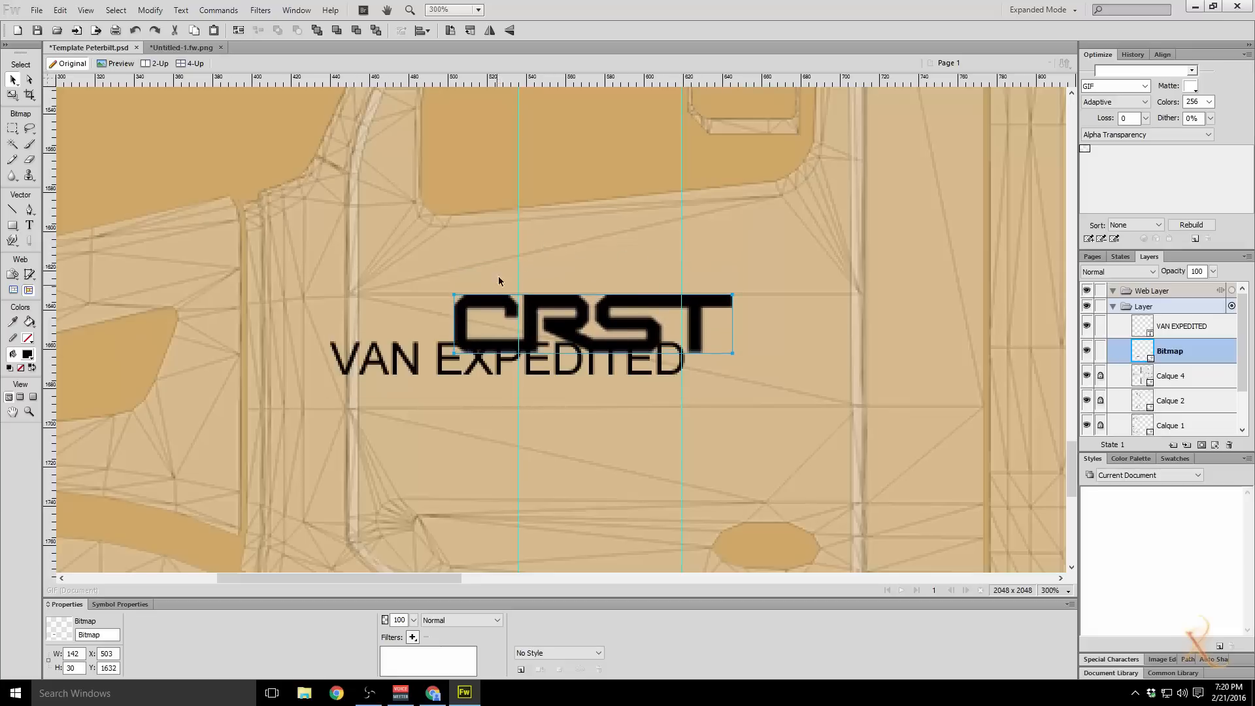
{"action": "left_click_drag", "start_coordinate": [519, 256], "coordinate": [485, 256]}
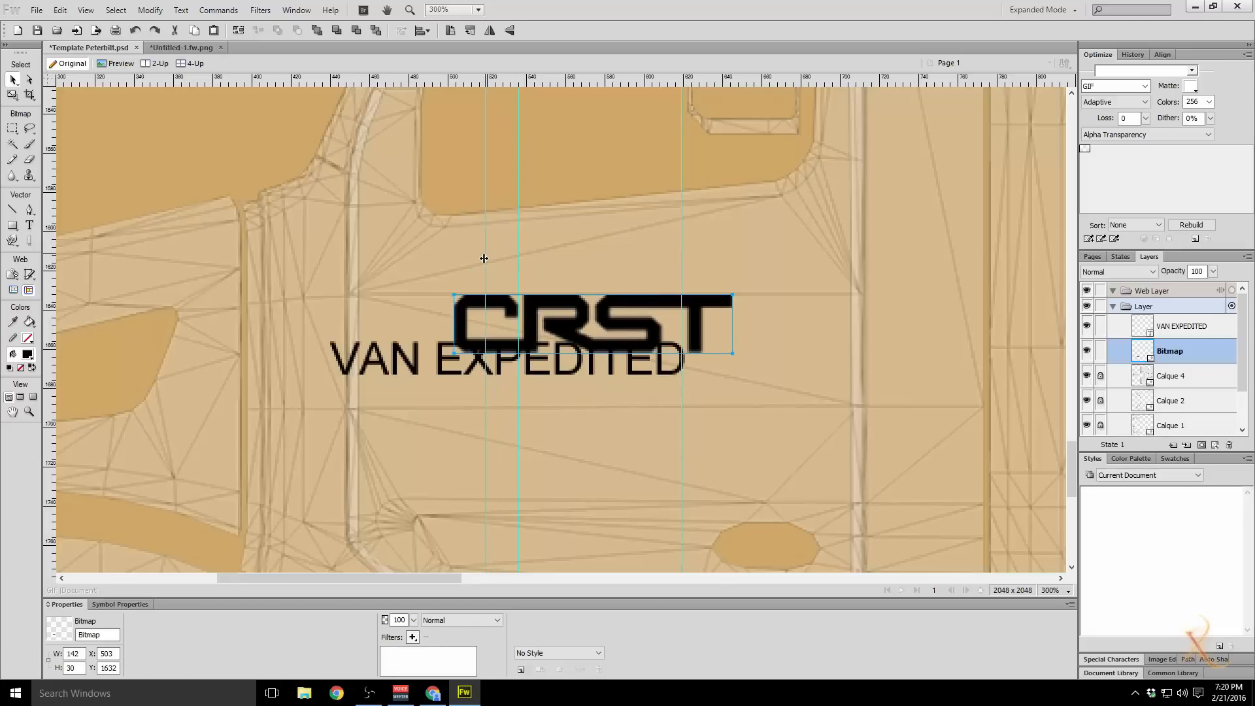
{"action": "left_click_drag", "start_coordinate": [680, 264], "coordinate": [706, 269]}
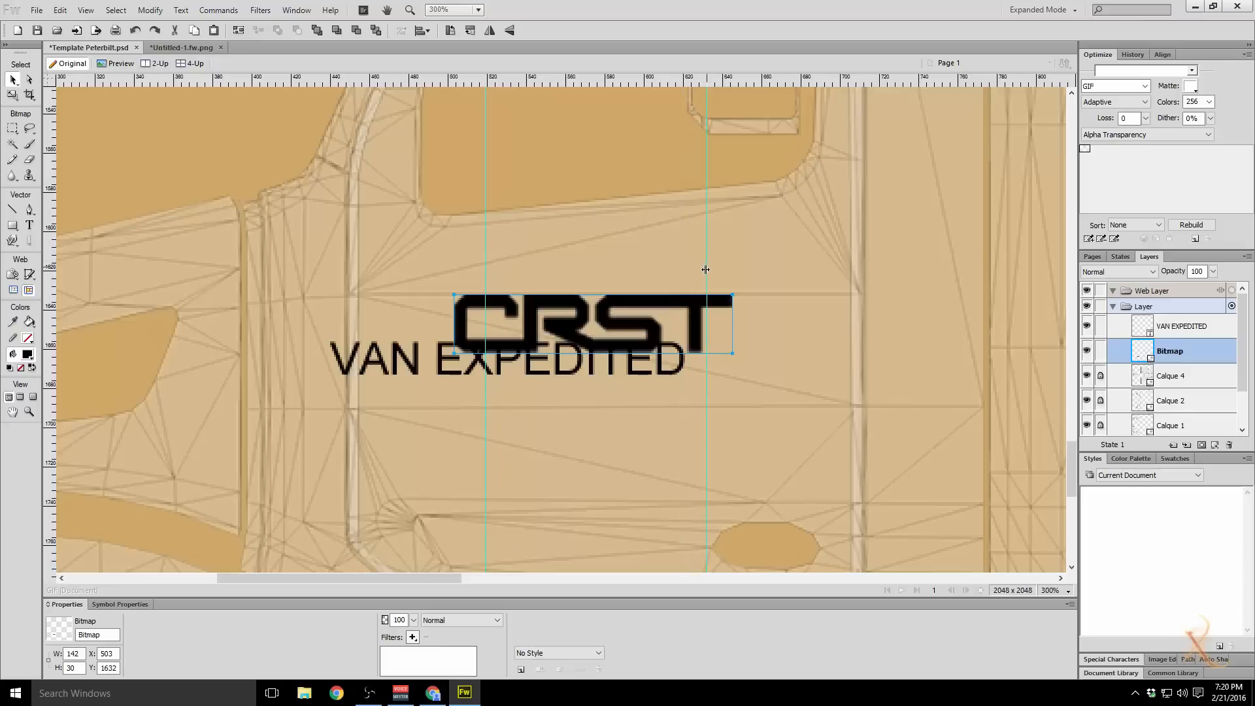
Step: Import crst.png from the LogosMarkings folder and place it over the cab door above the existing lettering
{"action": "left_click", "coordinate": [38, 12]}
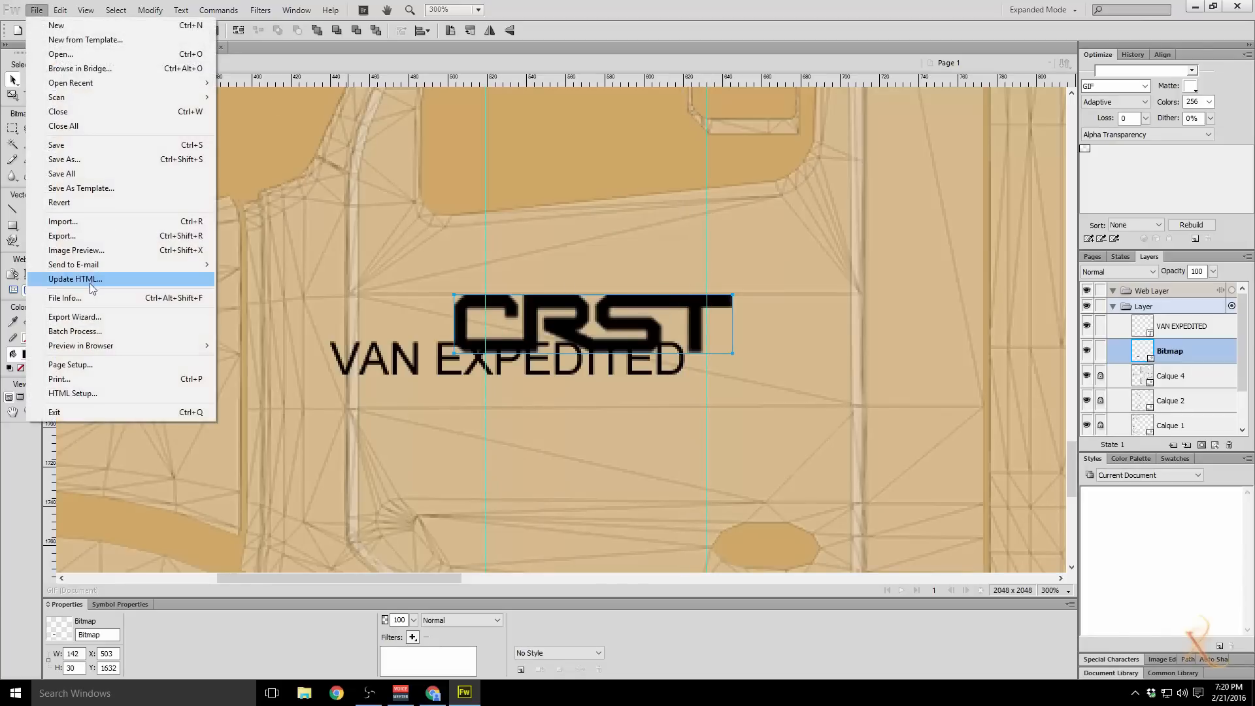
{"action": "left_click", "coordinate": [71, 221]}
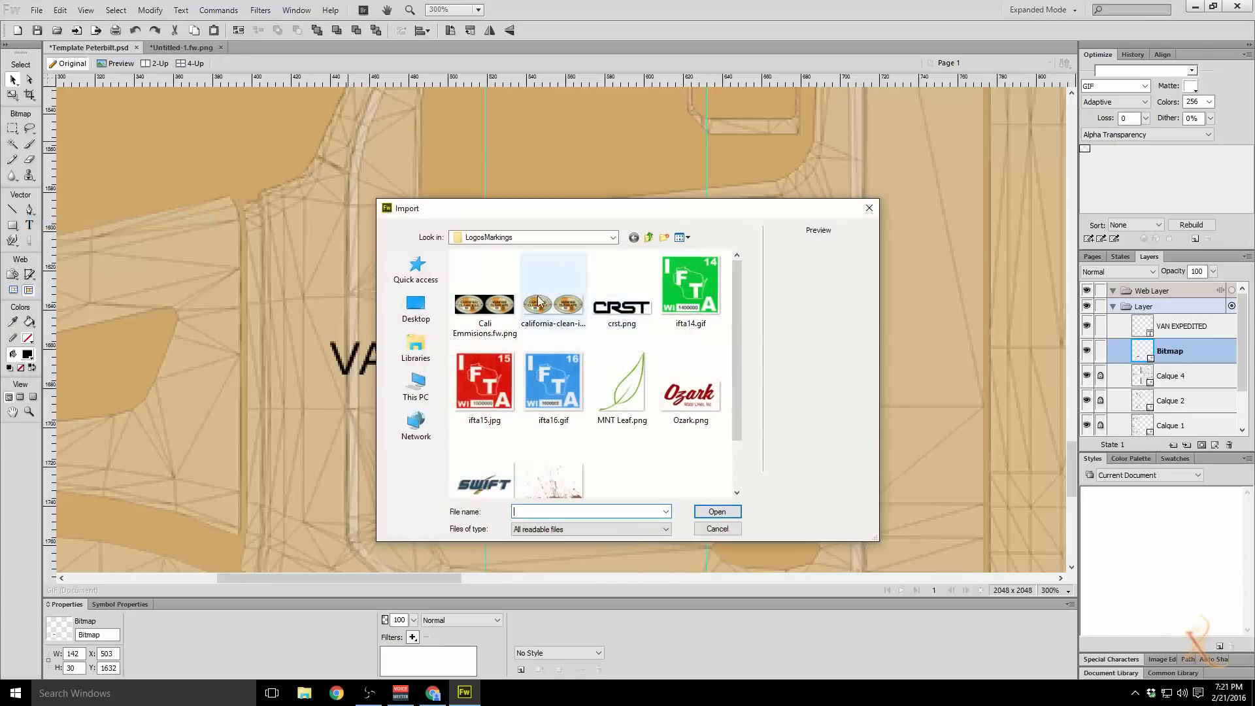
{"action": "double_click", "coordinate": [621, 287]}
{"action": "left_click", "coordinate": [671, 320]}
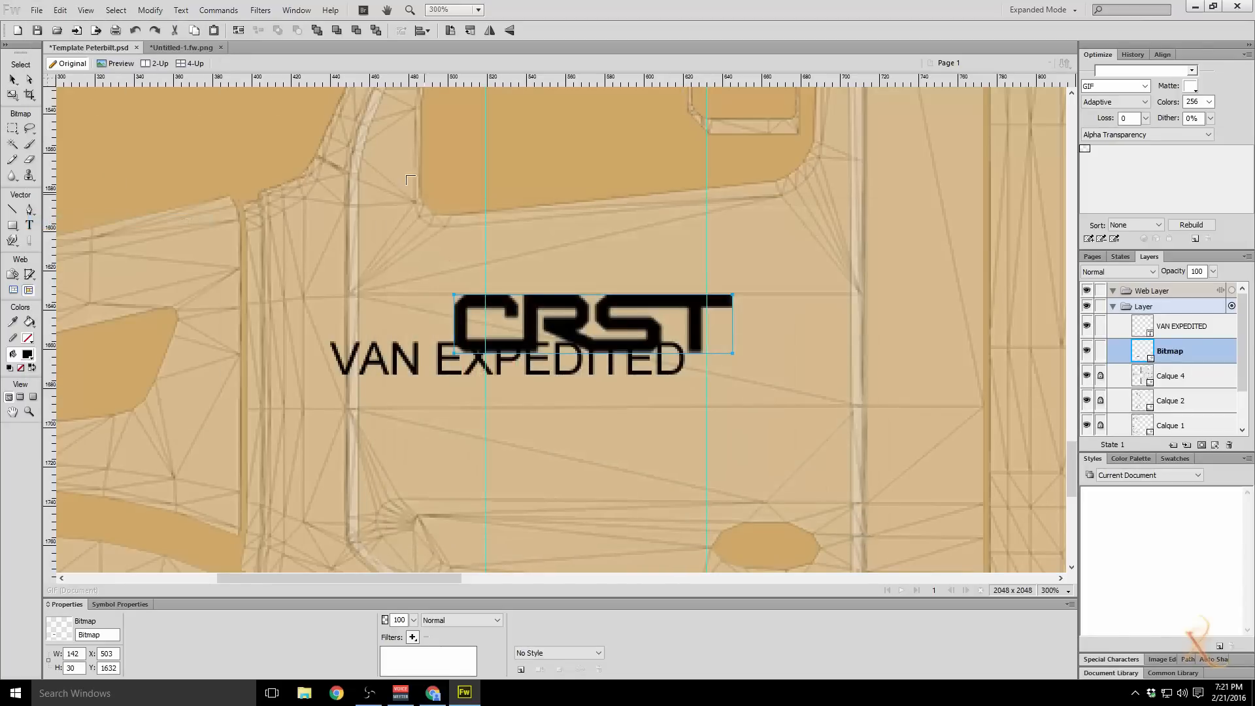
{"action": "left_click", "coordinate": [420, 171]}
{"action": "left_click_drag", "start_coordinate": [458, 209], "coordinate": [300, 201]}
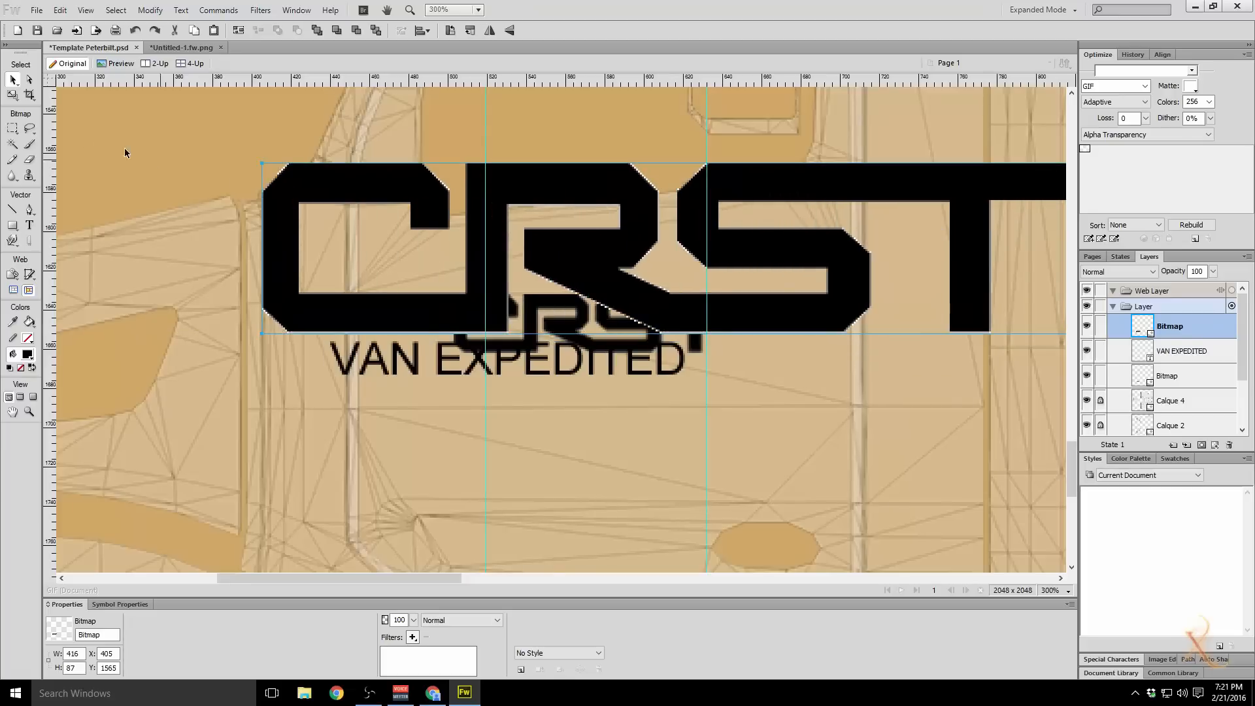
Step: Scale the imported CRST logo down to 142 by 30 px and line it up directly above the old logo
{"action": "left_click", "coordinate": [13, 95]}
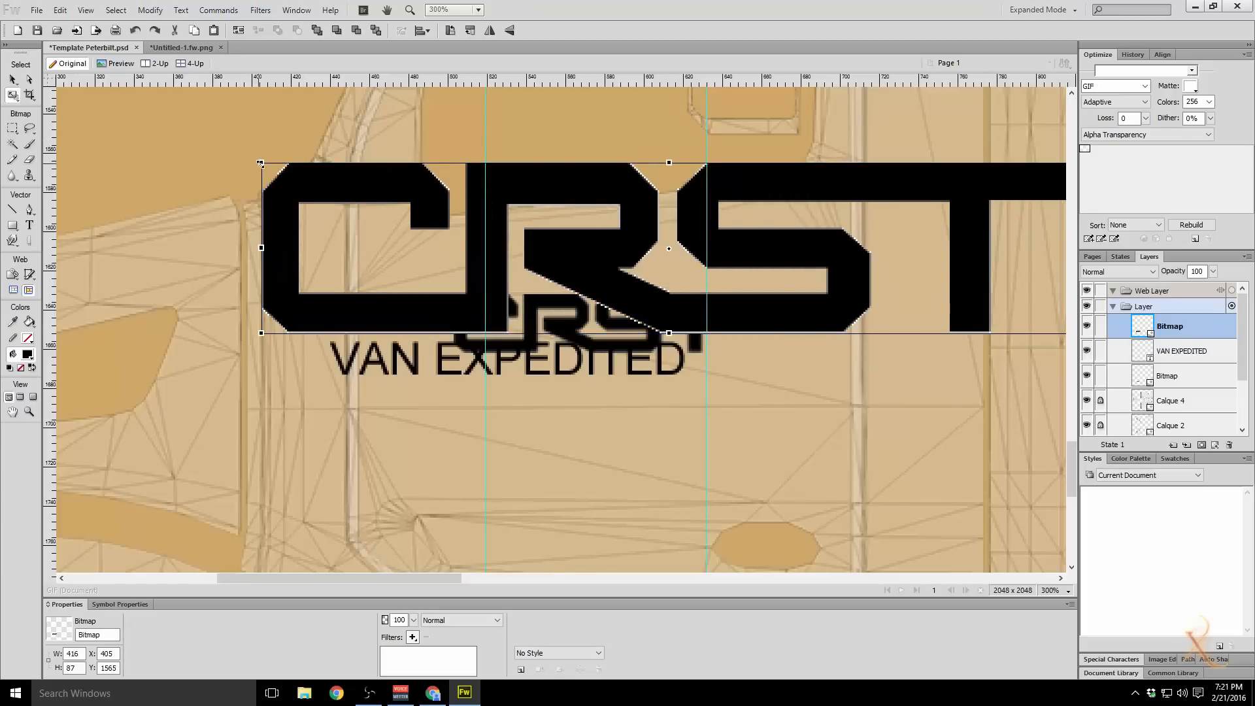
{"action": "left_click_drag", "start_coordinate": [260, 163], "coordinate": [453, 202]}
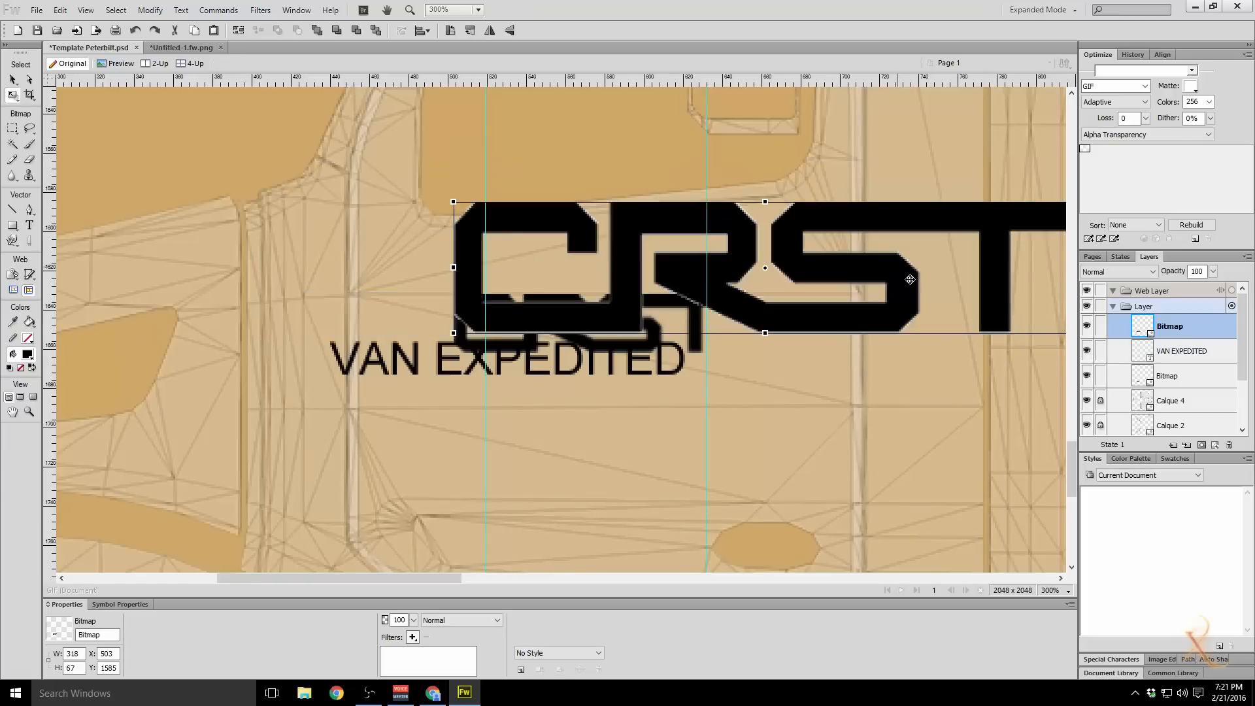
{"action": "left_click_drag", "start_coordinate": [919, 273], "coordinate": [736, 261]}
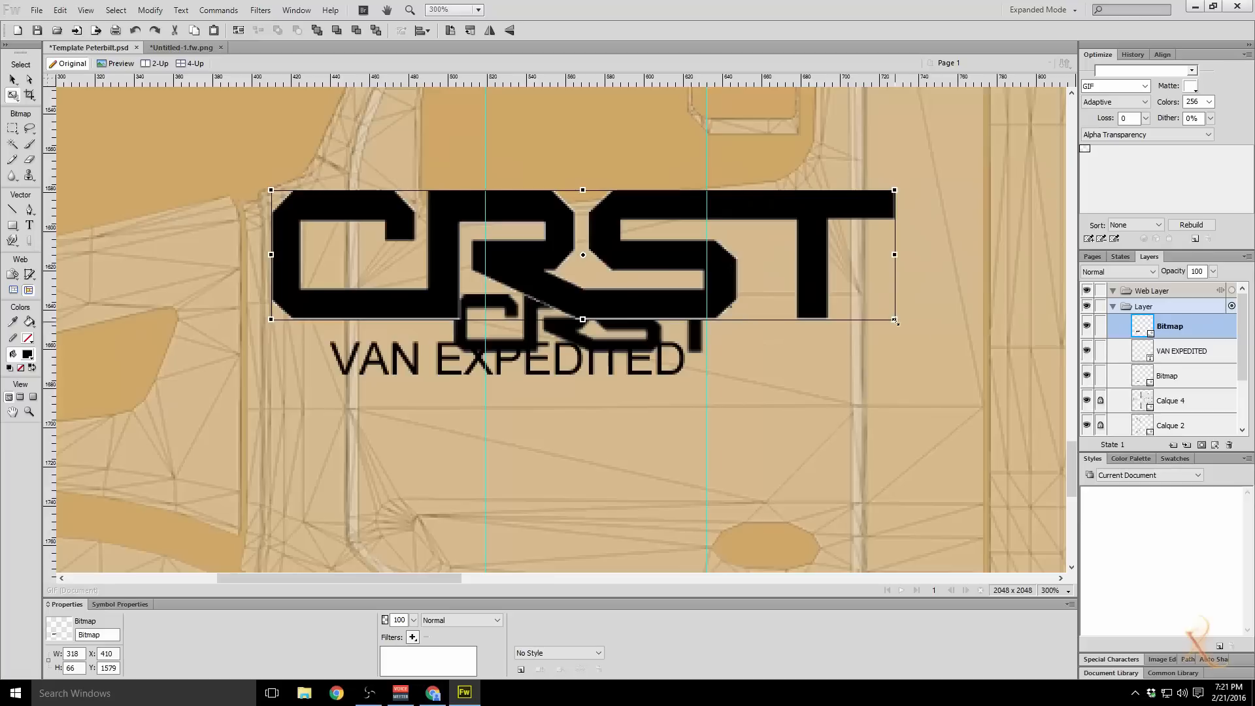
{"action": "left_click_drag", "start_coordinate": [894, 321], "coordinate": [771, 294]}
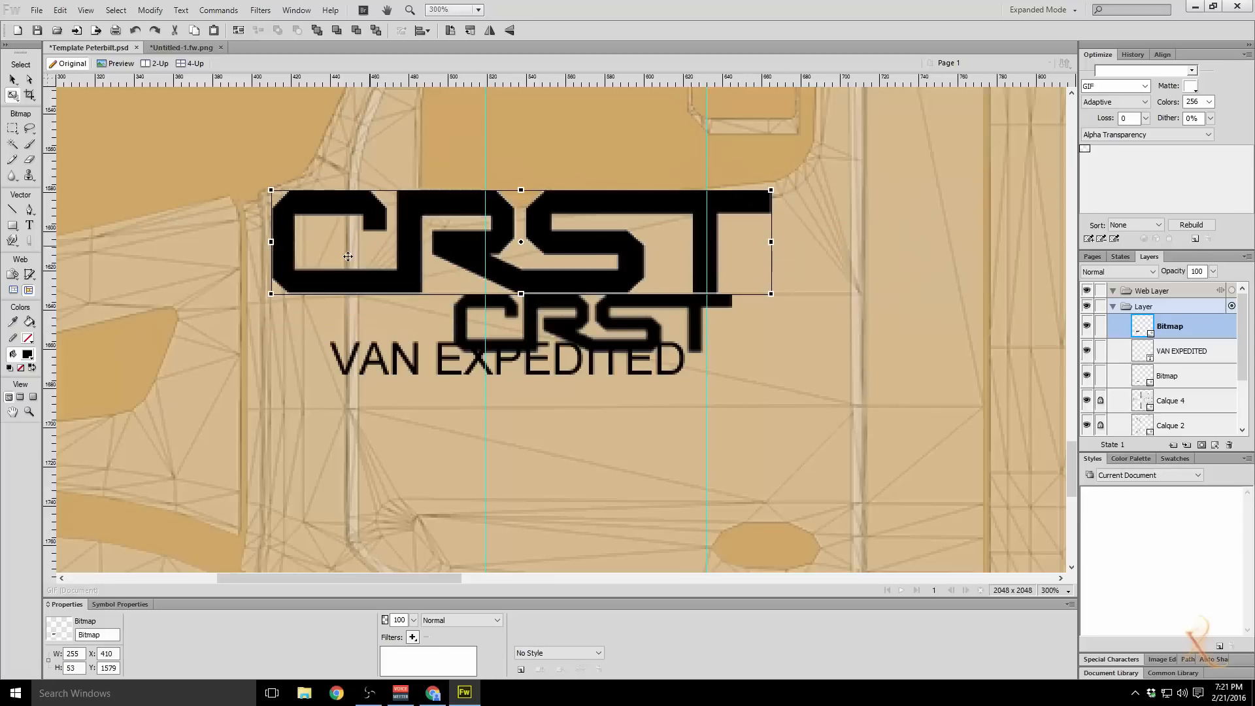
{"action": "left_click_drag", "start_coordinate": [396, 280], "coordinate": [578, 321]}
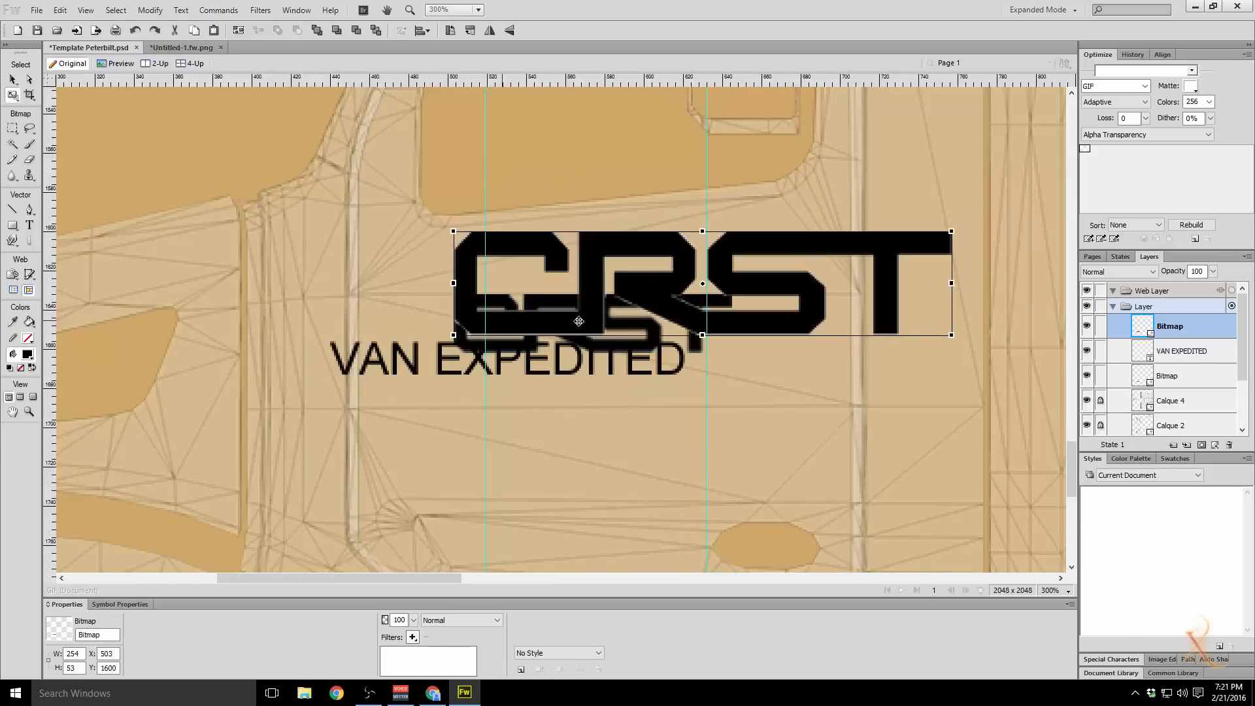
{"action": "left_click_drag", "start_coordinate": [951, 335], "coordinate": [734, 322]}
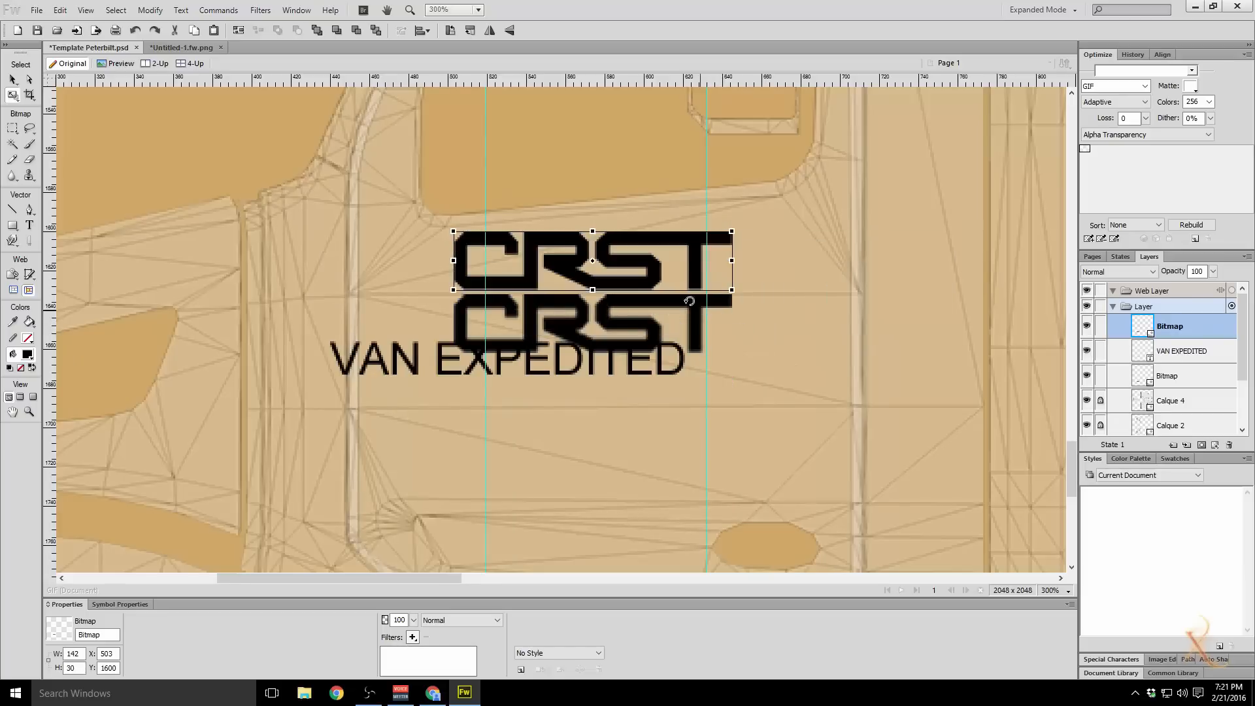
{"action": "key", "text": "v"}
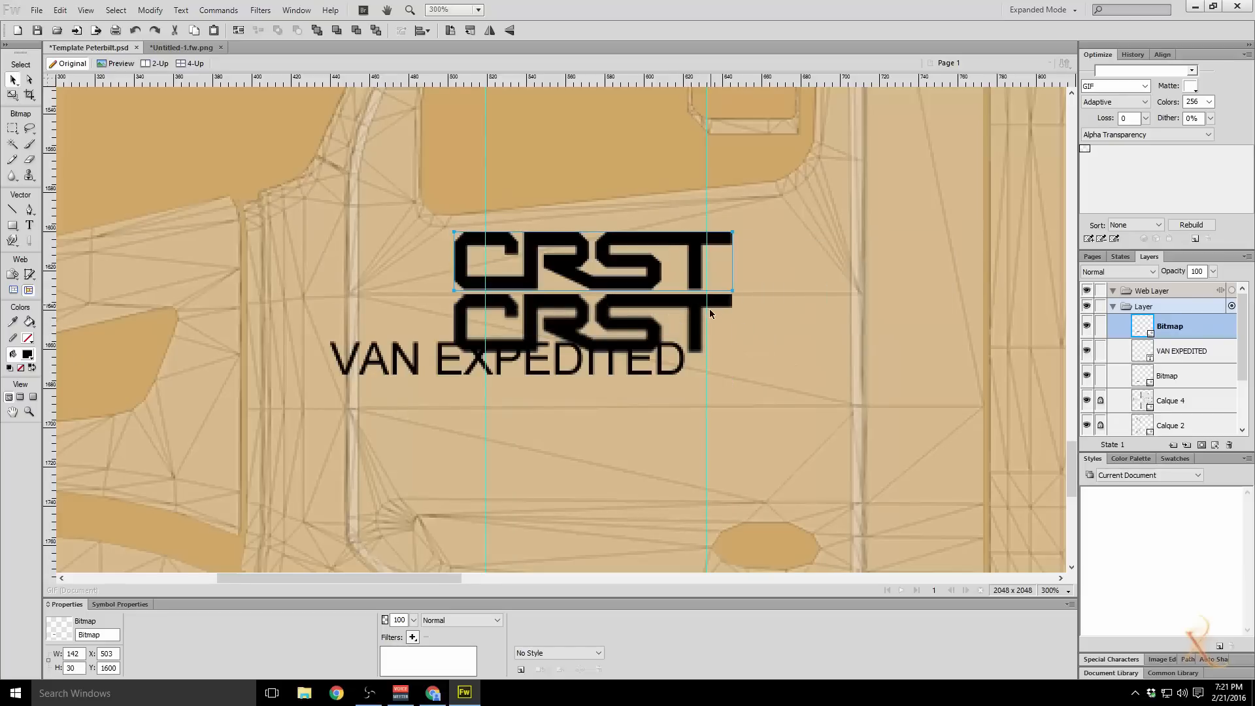
Step: Delete the old blurry CRST logo and move the sharper imported one down into its place
{"action": "left_click", "coordinate": [705, 320]}
{"action": "key", "text": "Delete"}
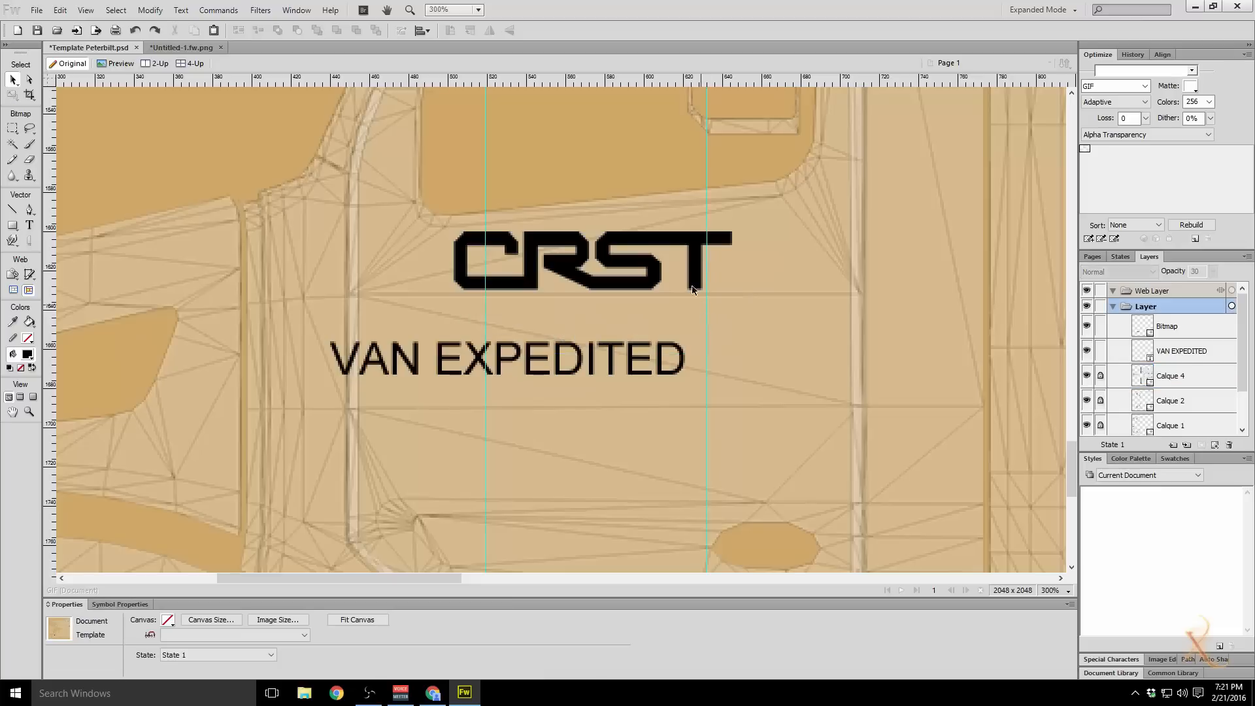
{"action": "left_click_drag", "start_coordinate": [691, 268], "coordinate": [692, 332]}
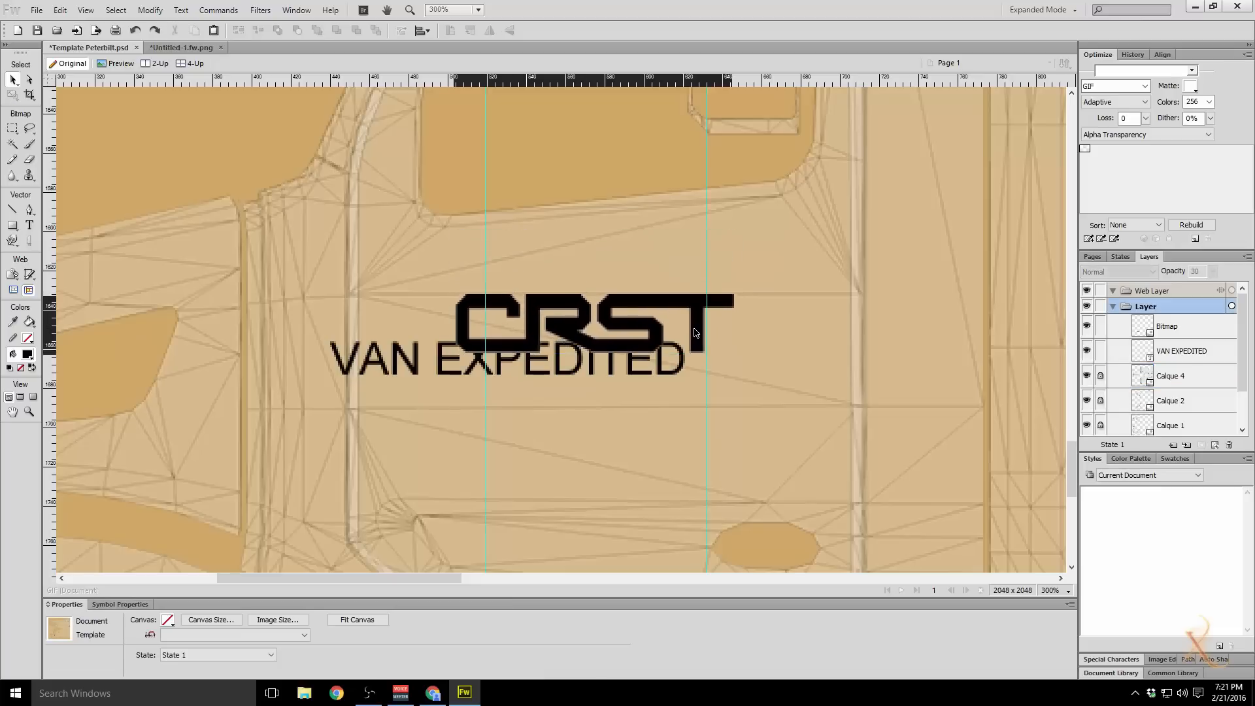
Step: Position the VAN EXPEDITED text directly beneath the CRST logo between the guides and set its size to 14
{"action": "left_click_drag", "start_coordinate": [596, 371], "coordinate": [668, 398]}
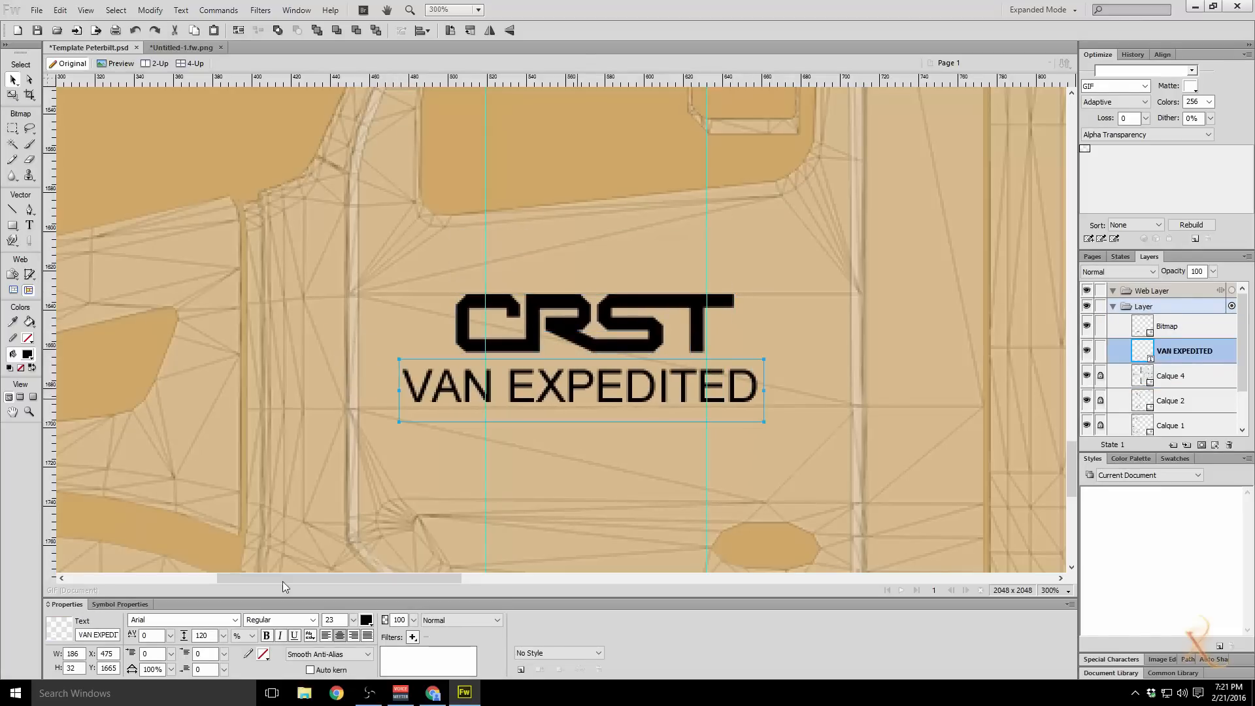
{"action": "left_click_drag", "start_coordinate": [354, 620], "coordinate": [356, 634]}
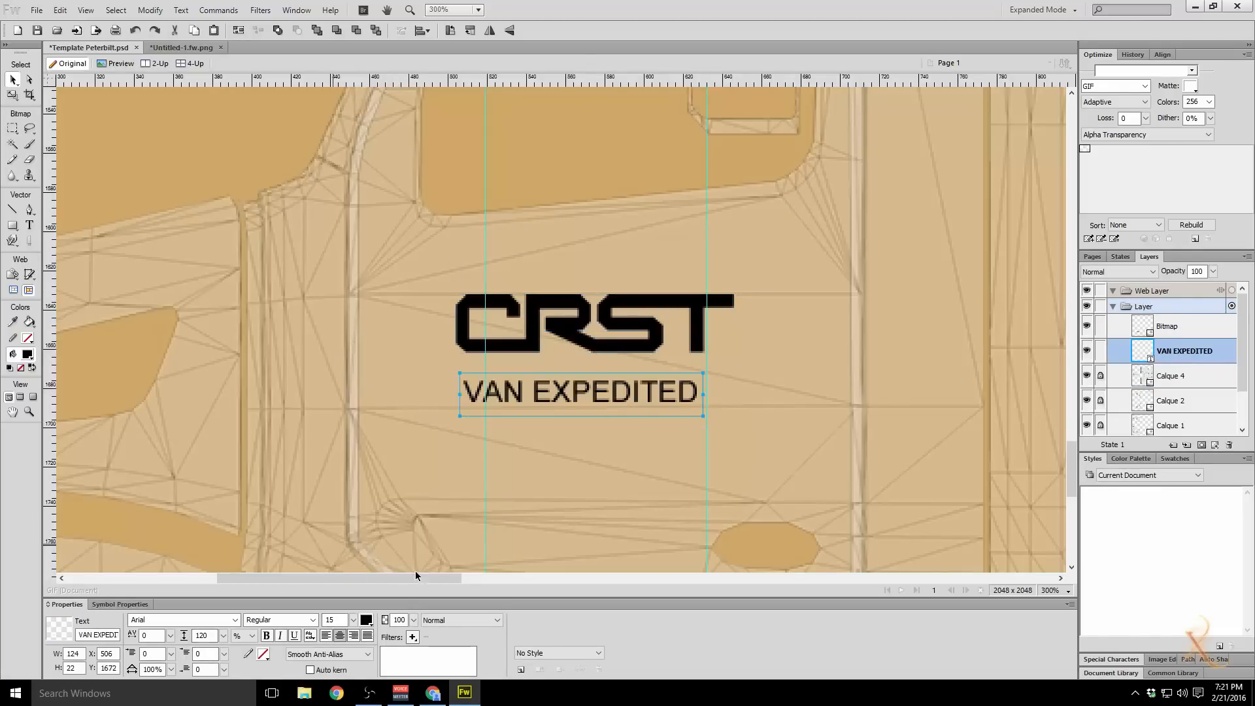
{"action": "left_click_drag", "start_coordinate": [521, 400], "coordinate": [535, 382]}
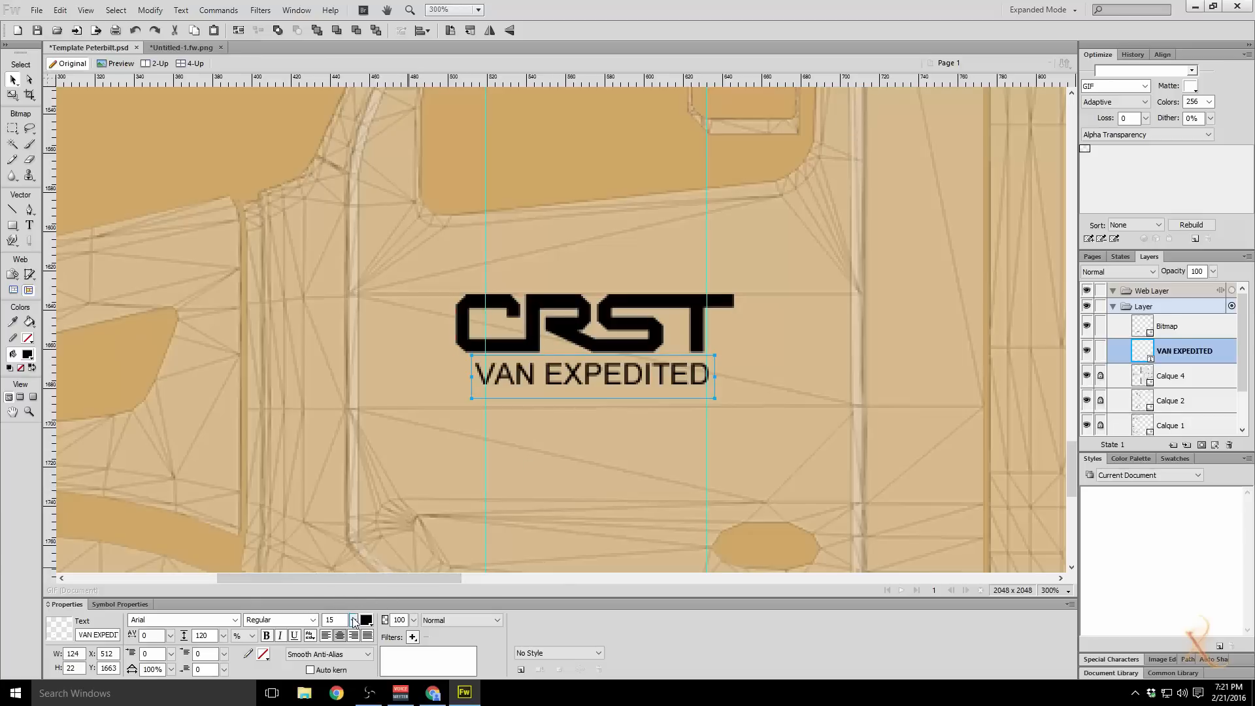
{"action": "scroll", "coordinate": [354, 621], "scroll_direction": "down", "scroll_amount": 1}
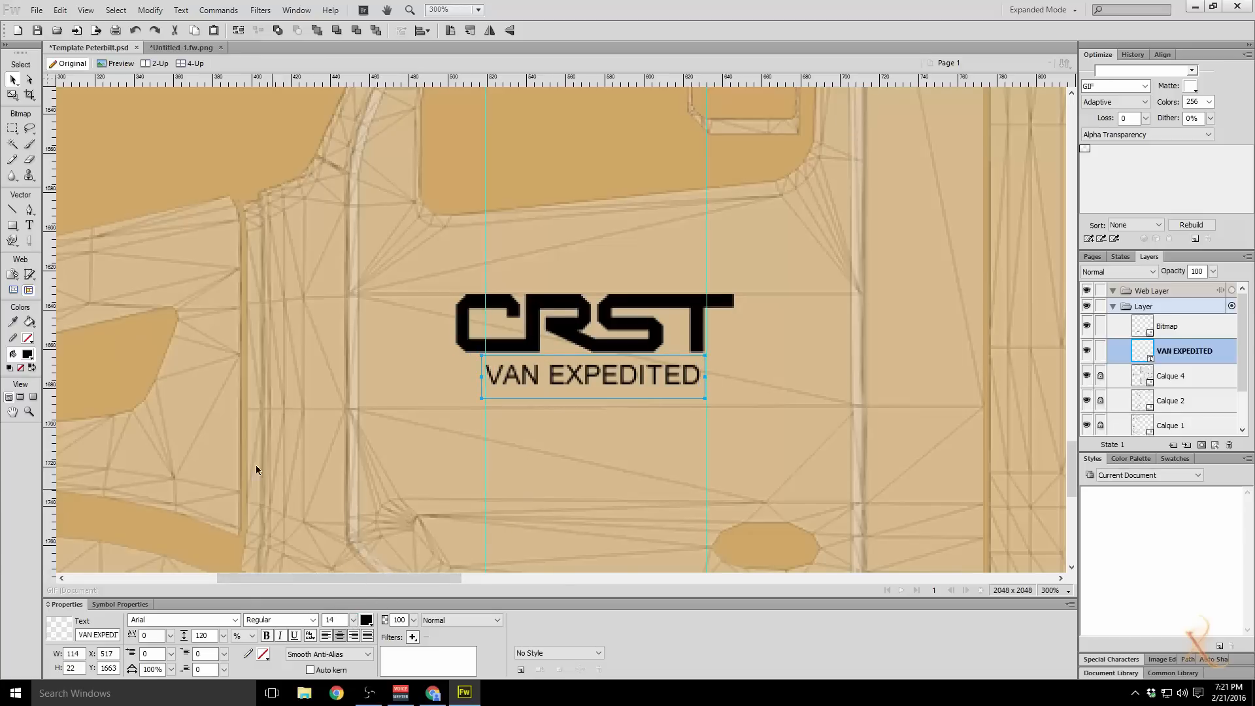
Step: Stretch the VAN EXPEDITED text vertically to 26 px high, make it bold and nudge it 1 px right
{"action": "left_click", "coordinate": [12, 96]}
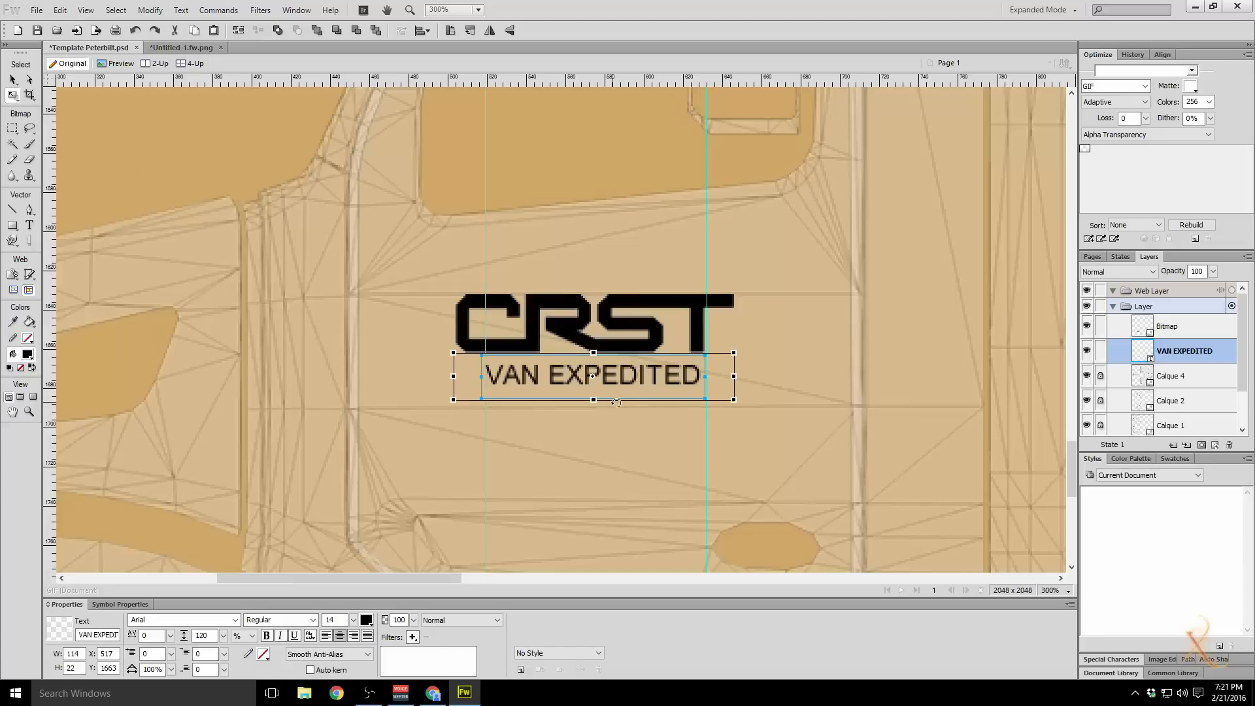
{"action": "left_click_drag", "start_coordinate": [594, 399], "coordinate": [594, 409]}
{"action": "key", "text": "v"}
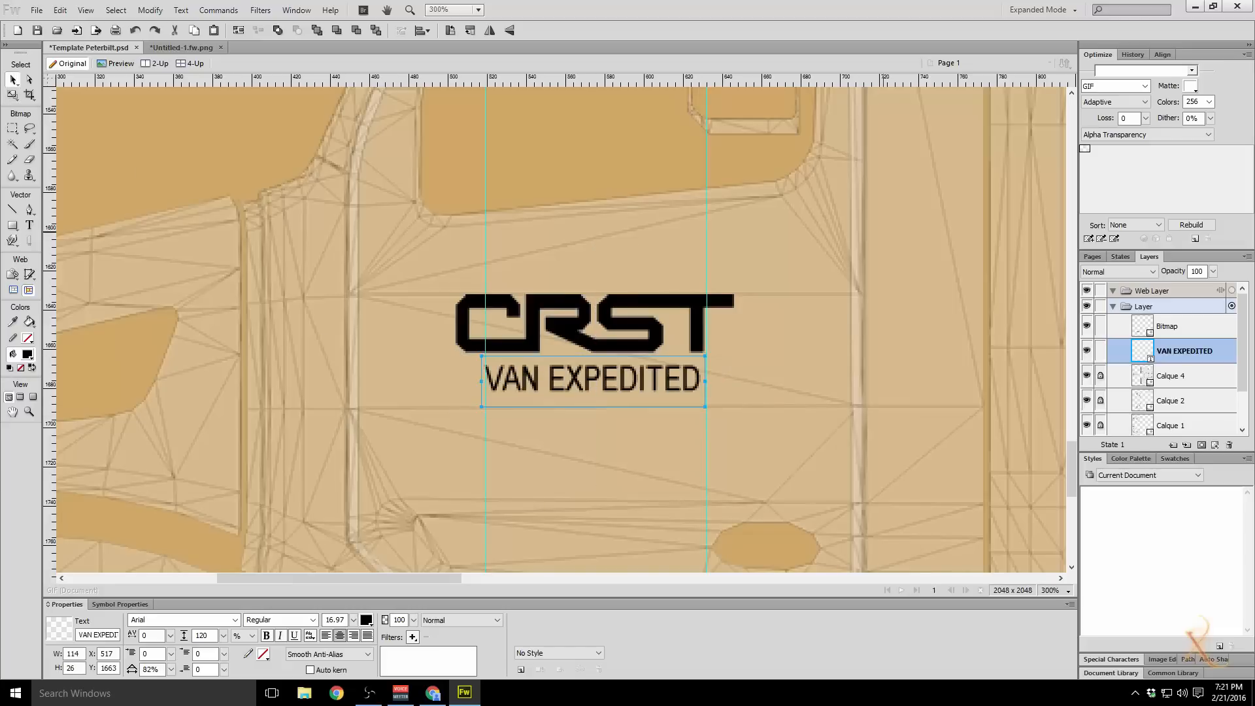
{"action": "mouse_move", "coordinate": [1254, 131]}
{"action": "left_mouse_down"}
{"action": "mouse_move", "coordinate": [950, 104]}
{"action": "mouse_move", "coordinate": [1254, 121]}
{"action": "left_mouse_up"}
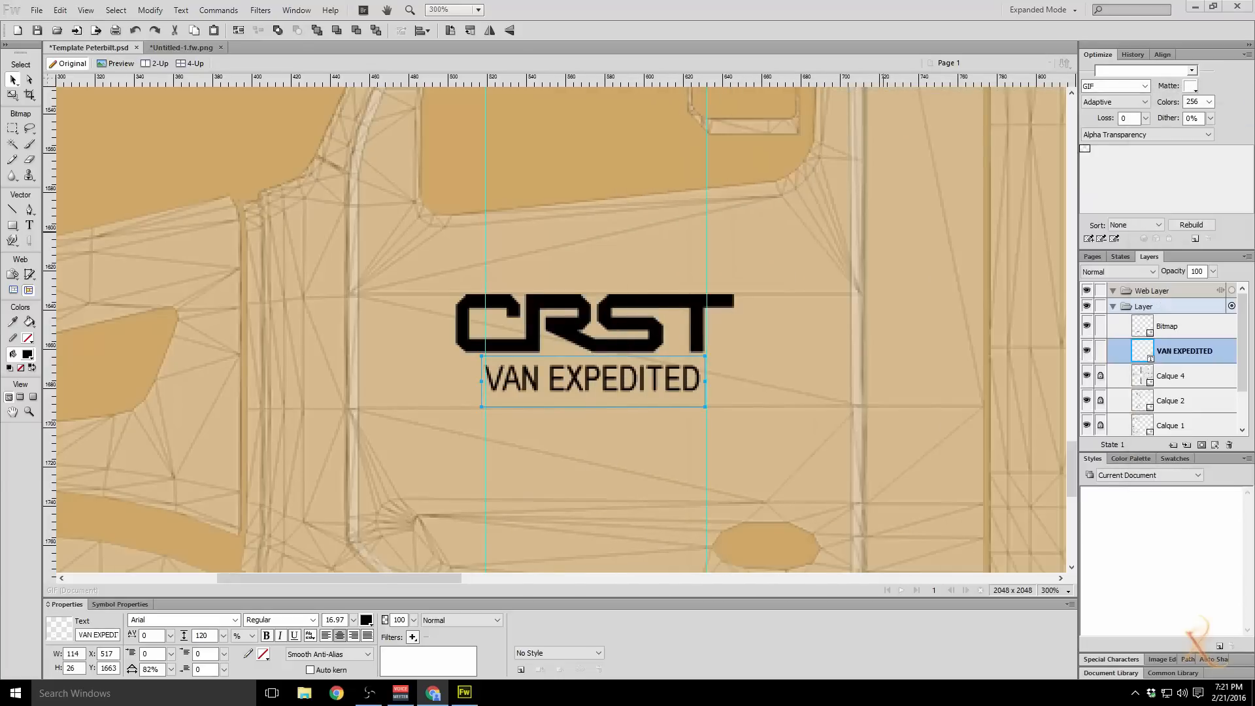
{"action": "left_click", "coordinate": [266, 636]}
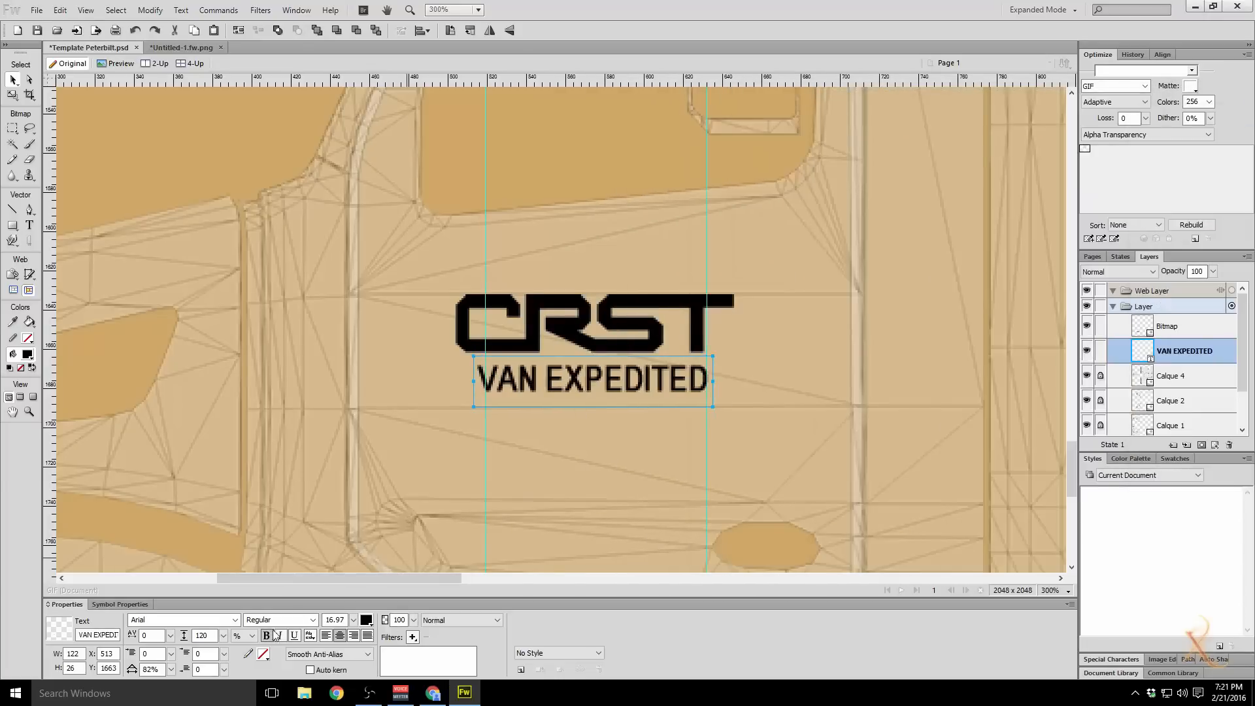
{"action": "key", "text": "Right"}
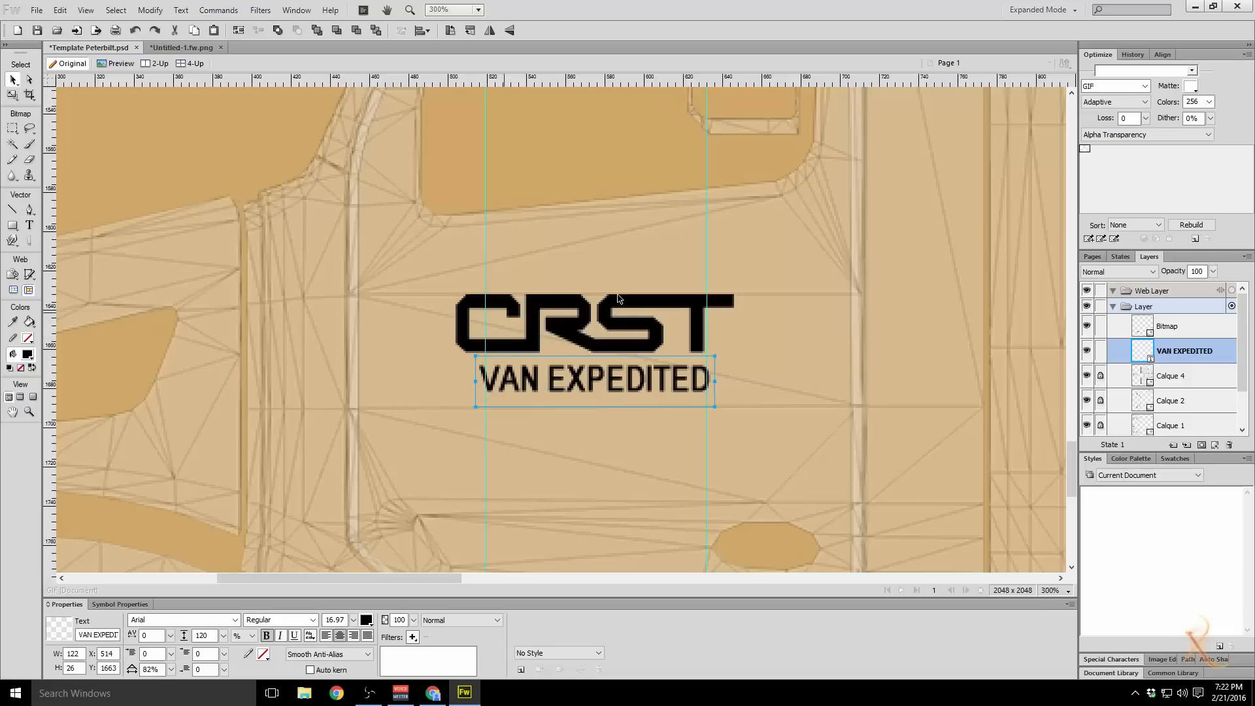
Step: Add the text "Cedar Rapids, Iowa" in bold Arial at size 14 below the VAN EXPEDITED lettering on the door
{"action": "mouse_move", "coordinate": [1254, 130]}
{"action": "left_mouse_down"}
{"action": "mouse_move", "coordinate": [860, 129]}
{"action": "mouse_move", "coordinate": [1254, 131]}
{"action": "left_mouse_up"}
{"action": "left_click", "coordinate": [29, 224]}
{"action": "left_click", "coordinate": [466, 463]}
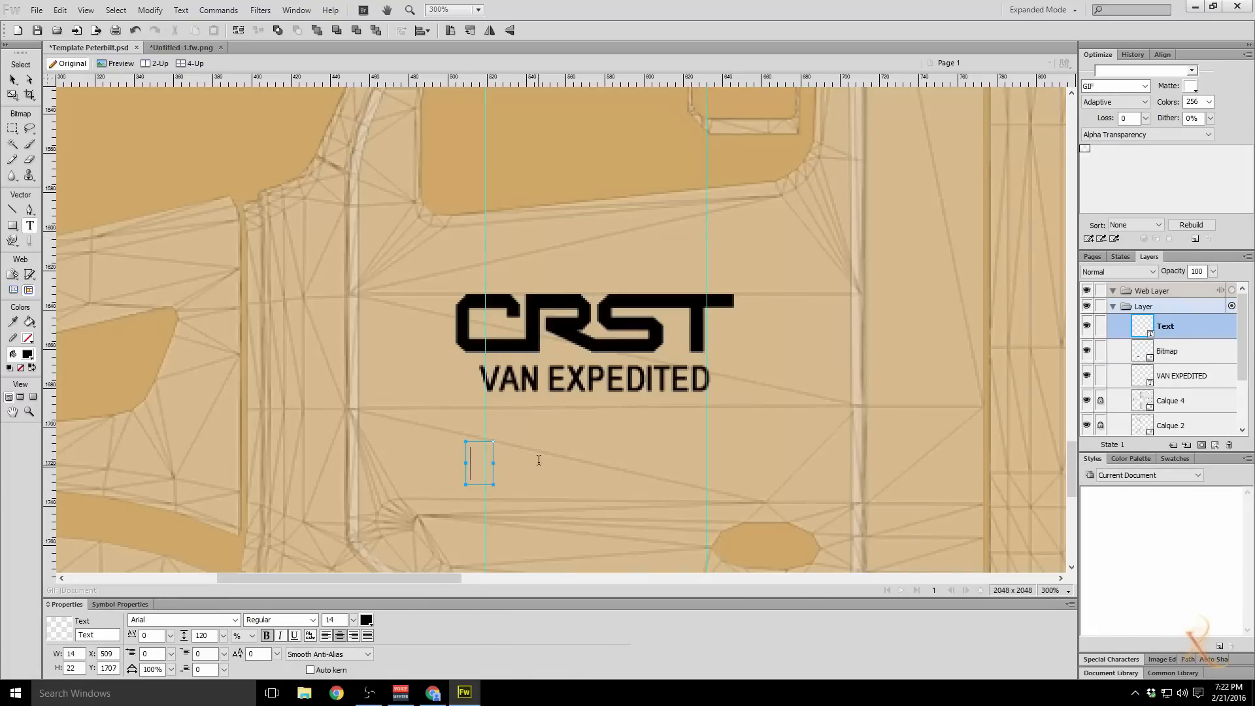
{"action": "type", "text": "Cedar"}
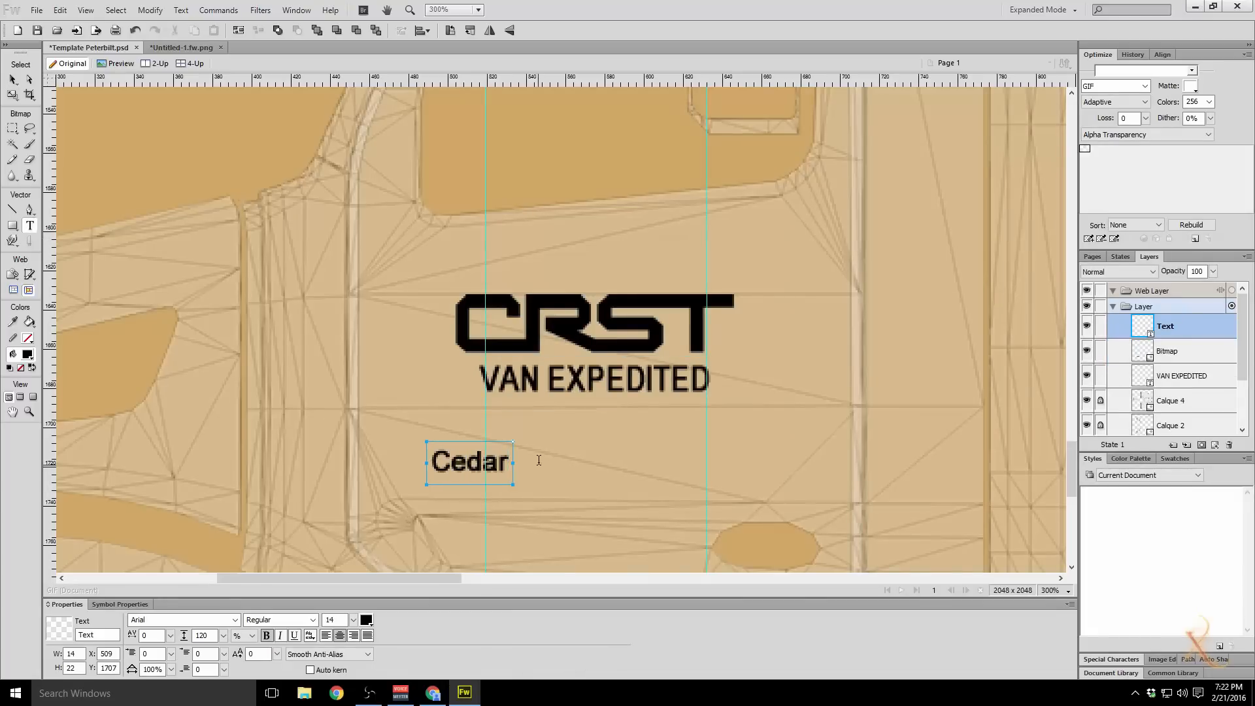
{"action": "type", "text": " Ra"}
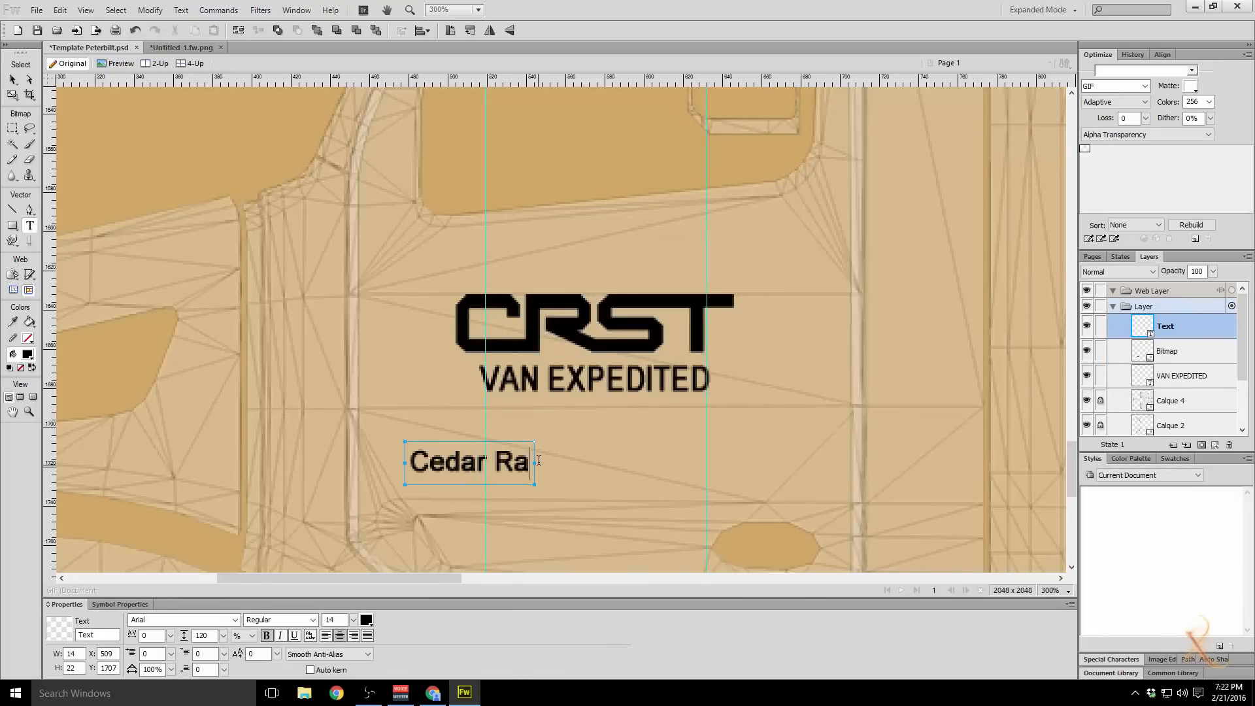
{"action": "type", "text": "pids"}
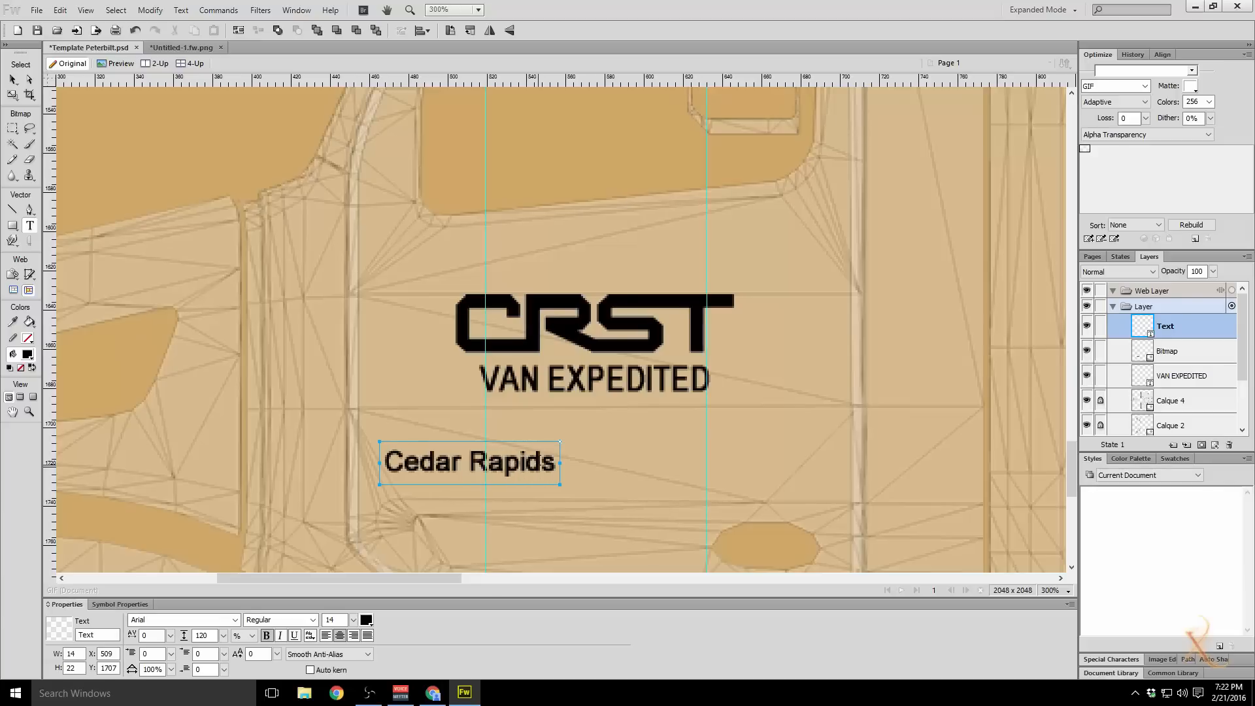
{"action": "type", "text": ", Iowa"}
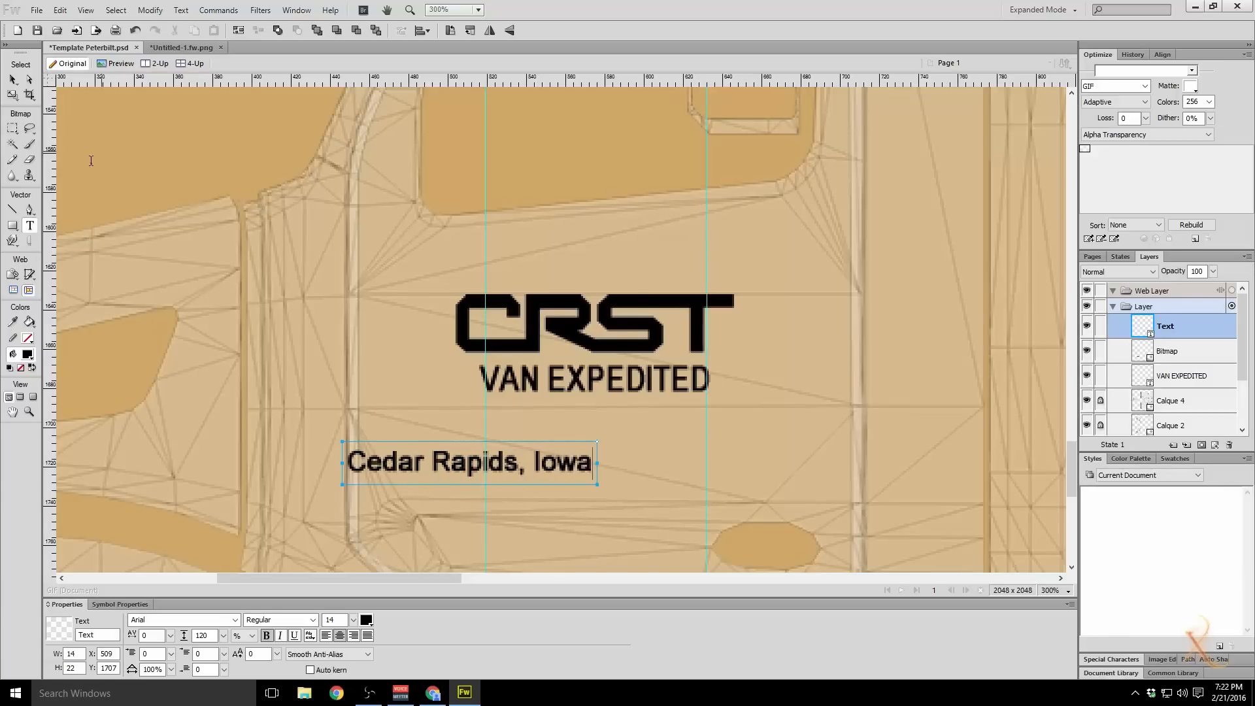
Step: Place the "Cedar Rapids, Iowa" text directly beneath VAN EXPEDITED and align both vertical guides with the edges of the VAN EXPEDITED lettering
{"action": "left_click", "coordinate": [13, 79]}
{"action": "left_click_drag", "start_coordinate": [470, 472], "coordinate": [596, 422]}
{"action": "key", "text": "alt+Tab"}
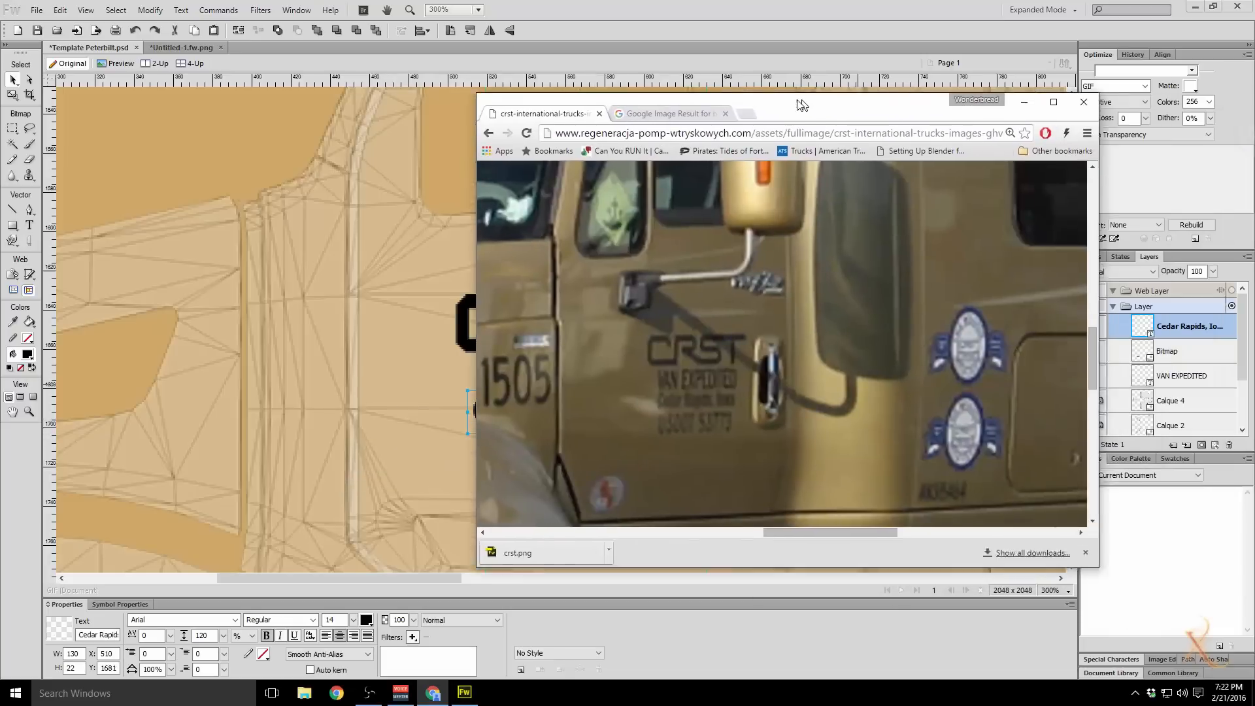
{"action": "left_click_drag", "start_coordinate": [740, 105], "coordinate": [777, 116]}
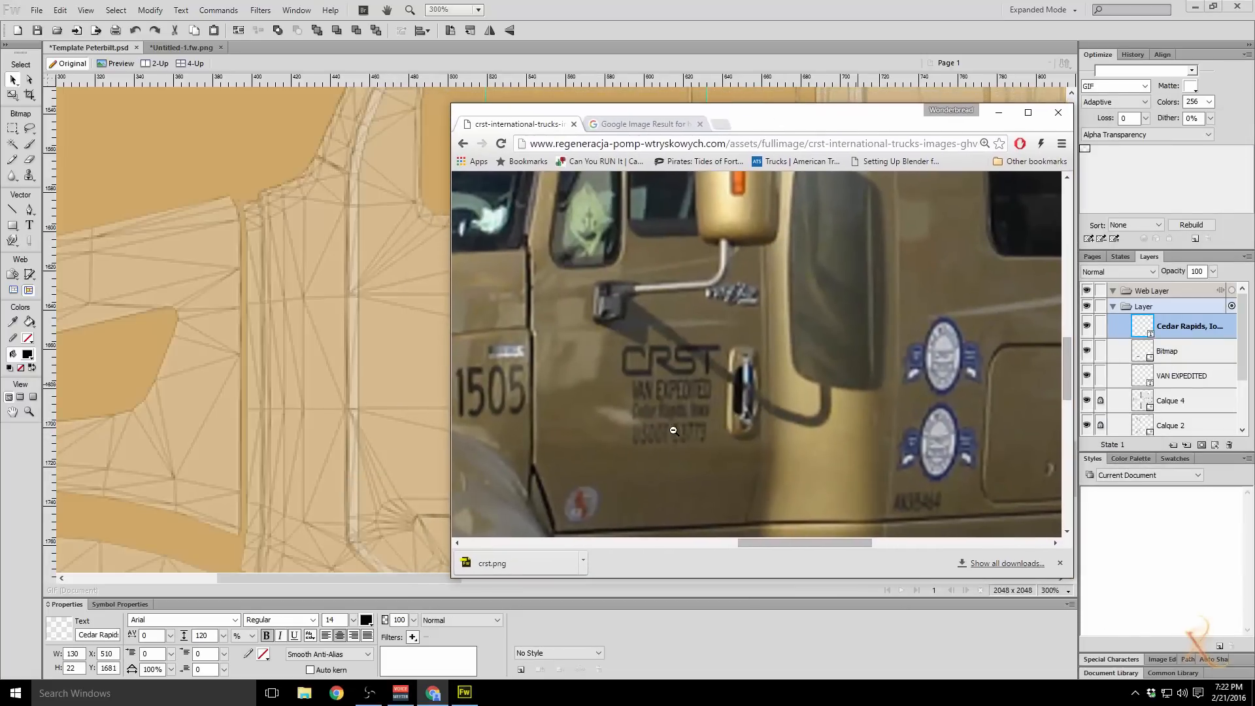
{"action": "key", "text": "alt+Tab"}
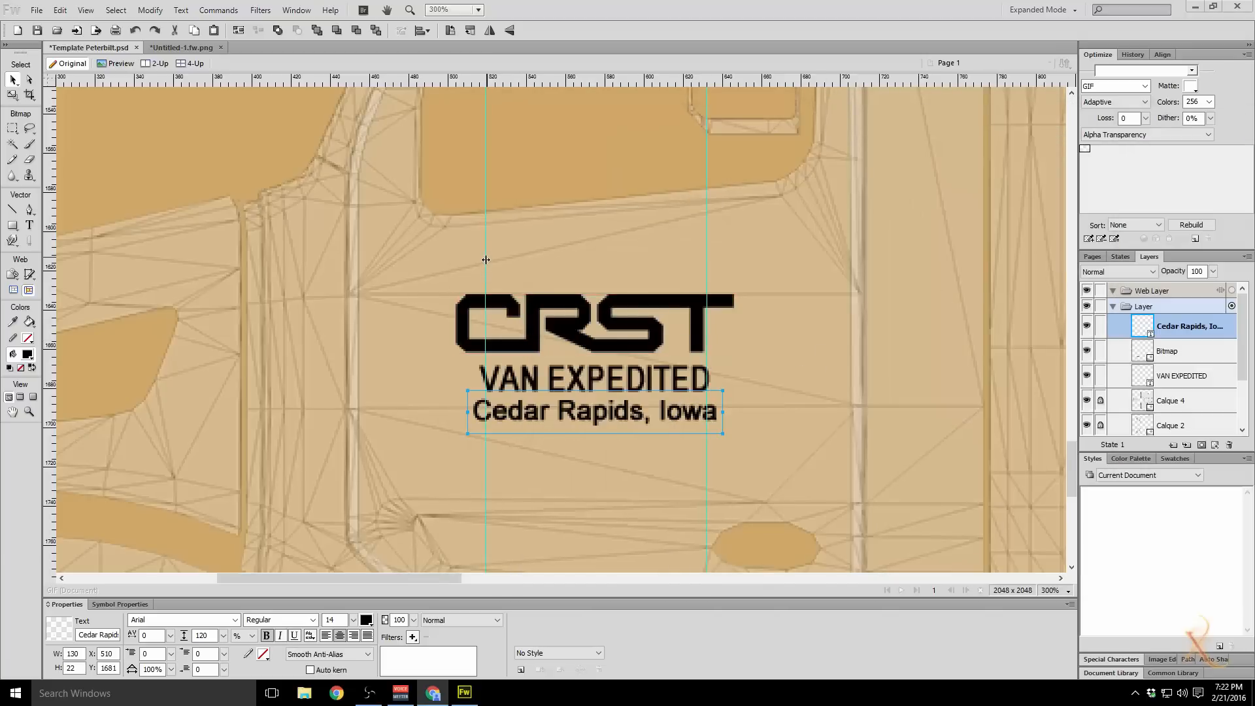
{"action": "left_click_drag", "start_coordinate": [485, 259], "coordinate": [479, 258]}
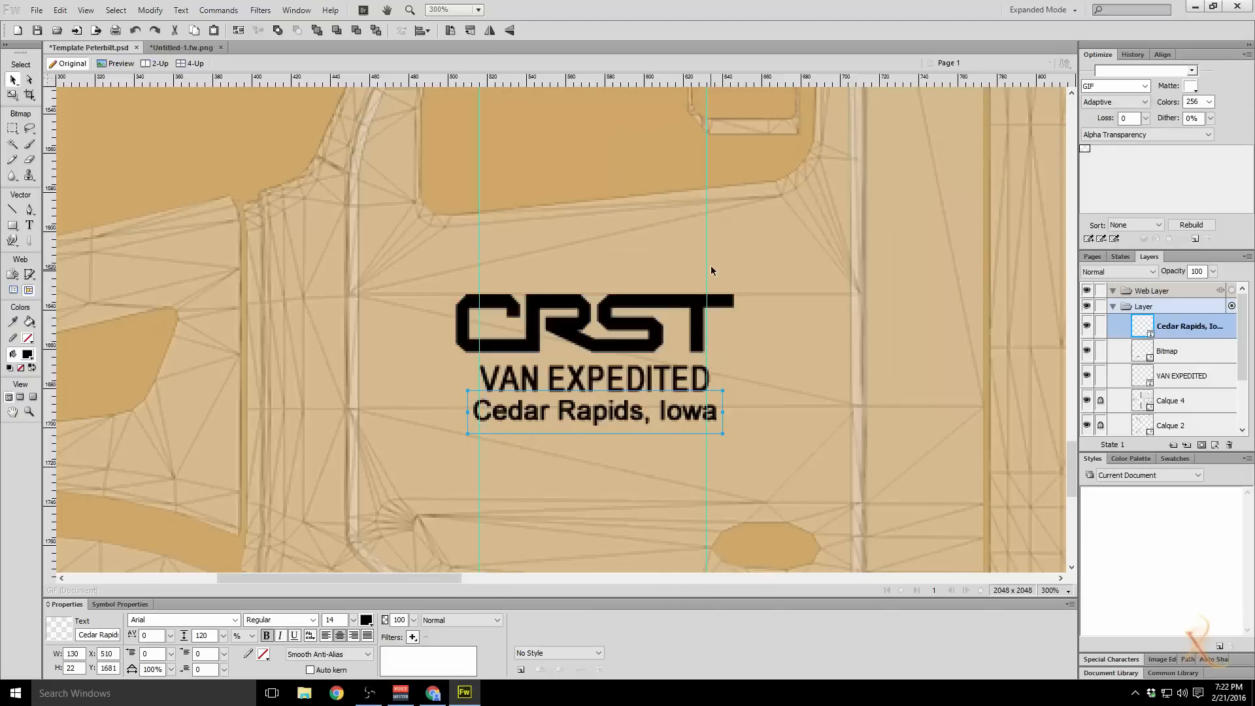
{"action": "left_click_drag", "start_coordinate": [707, 264], "coordinate": [710, 263]}
Step: Set the "Cedar Rapids, Iowa" text to size 12, keep it bold, and nudge it up 1 px
{"action": "left_click_drag", "start_coordinate": [353, 620], "coordinate": [356, 623]}
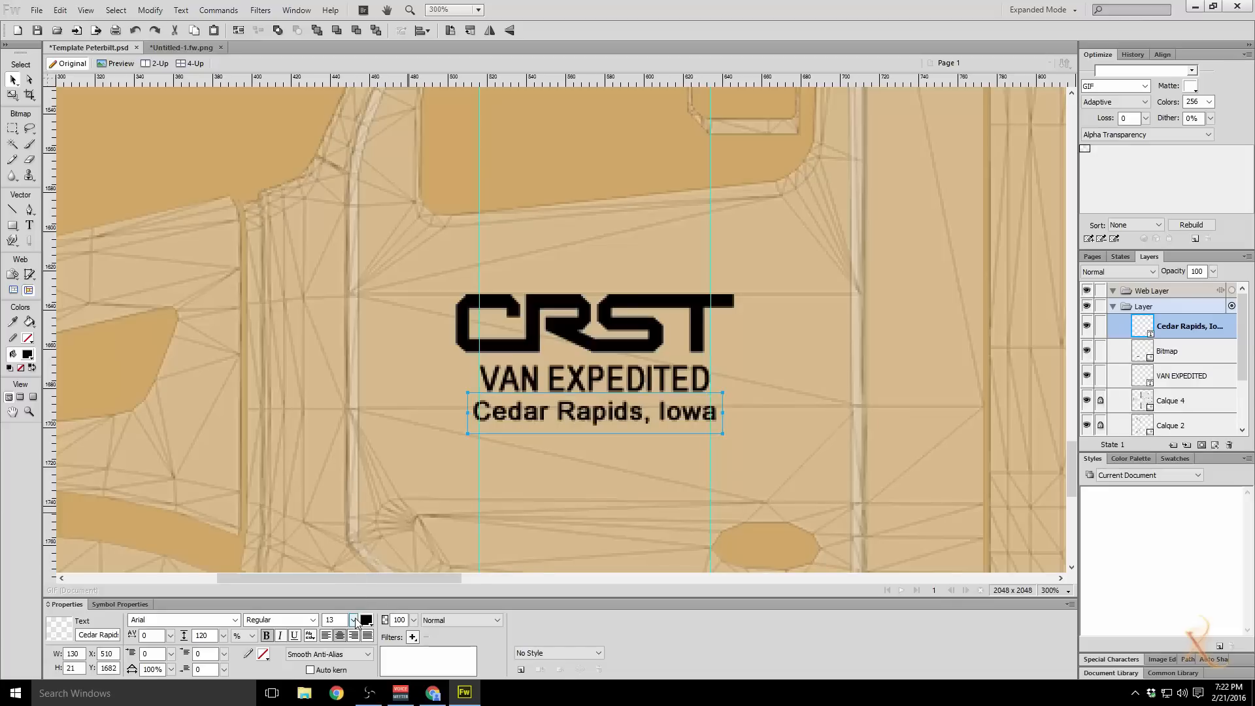
{"action": "left_click", "coordinate": [266, 636]}
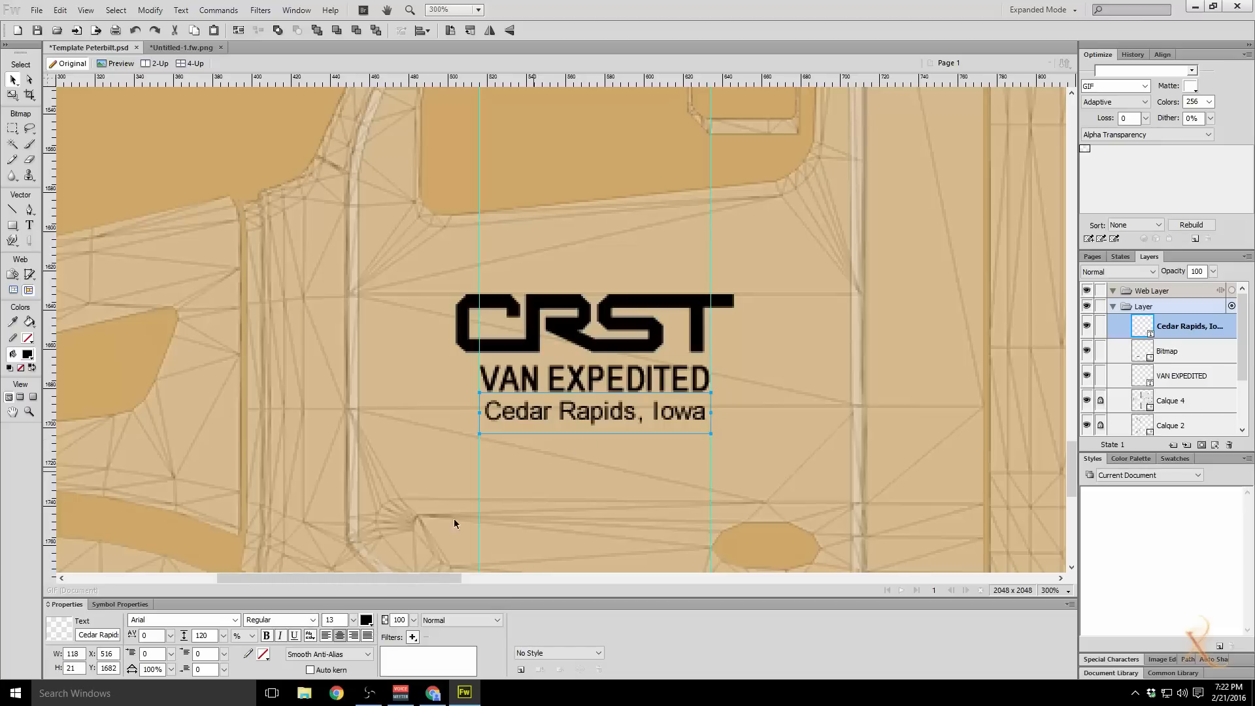
{"action": "left_click_drag", "start_coordinate": [353, 620], "coordinate": [355, 620]}
{"action": "left_click", "coordinate": [268, 636]}
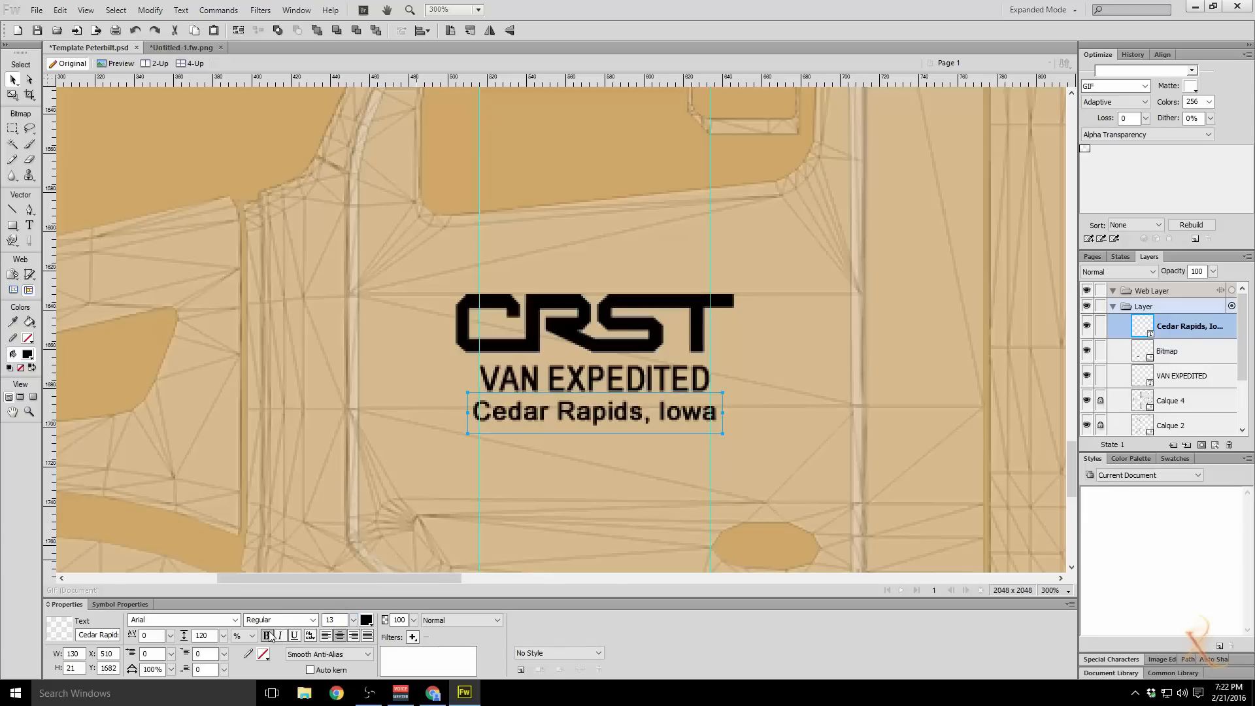
{"action": "left_click_drag", "start_coordinate": [355, 620], "coordinate": [355, 622]}
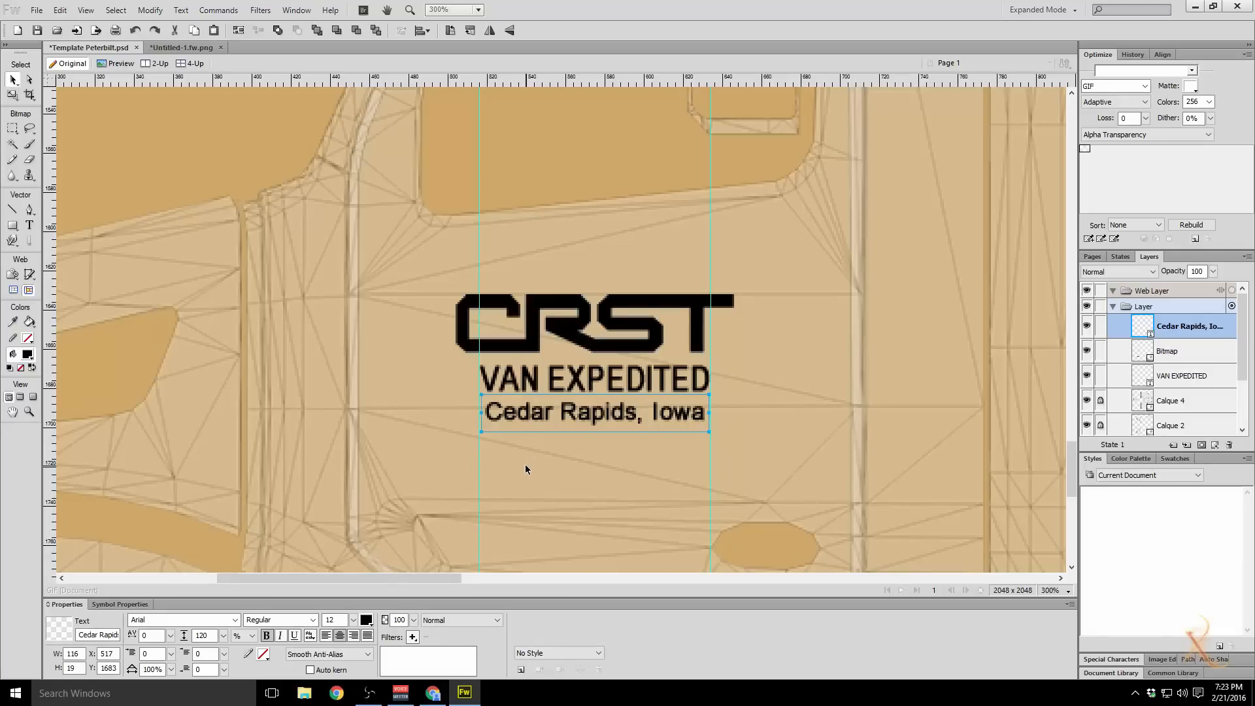
{"action": "key", "text": "Up"}
Step: Add the bold Arial text "USDOT 53773" at size 12 and place it beneath the "Cedar Rapids, Iowa" line
{"action": "left_click", "coordinate": [29, 225]}
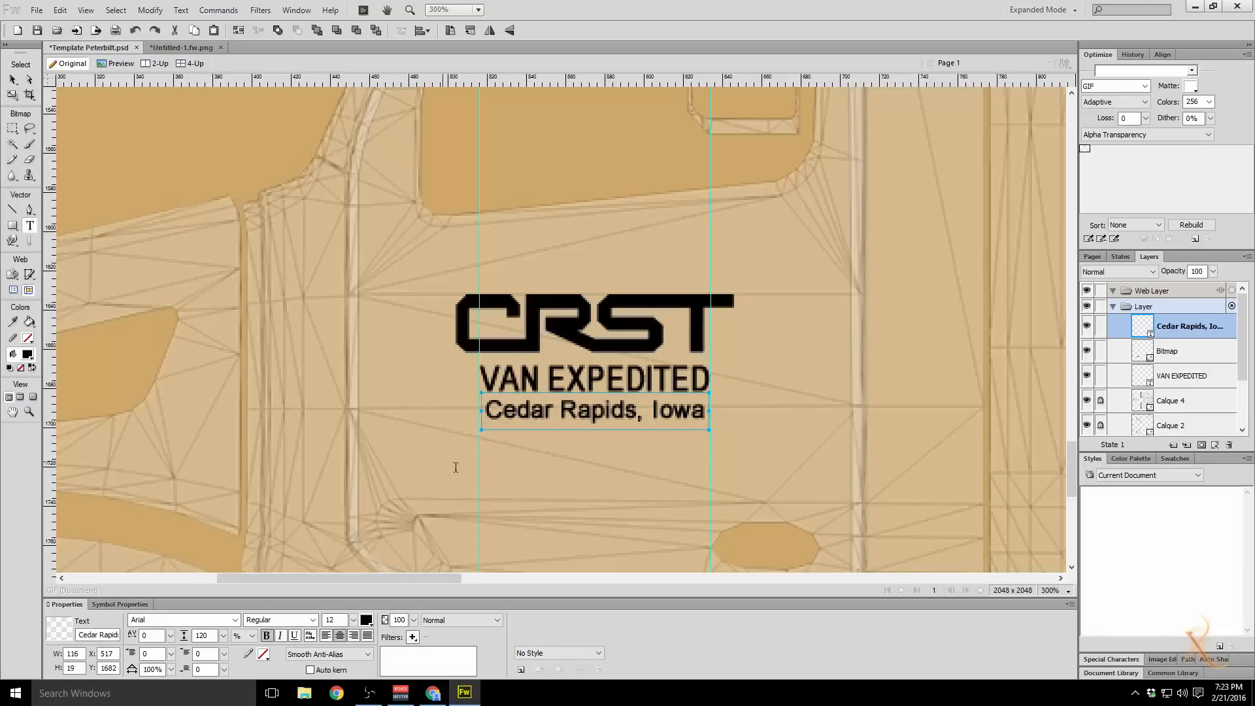
{"action": "left_click", "coordinate": [485, 465]}
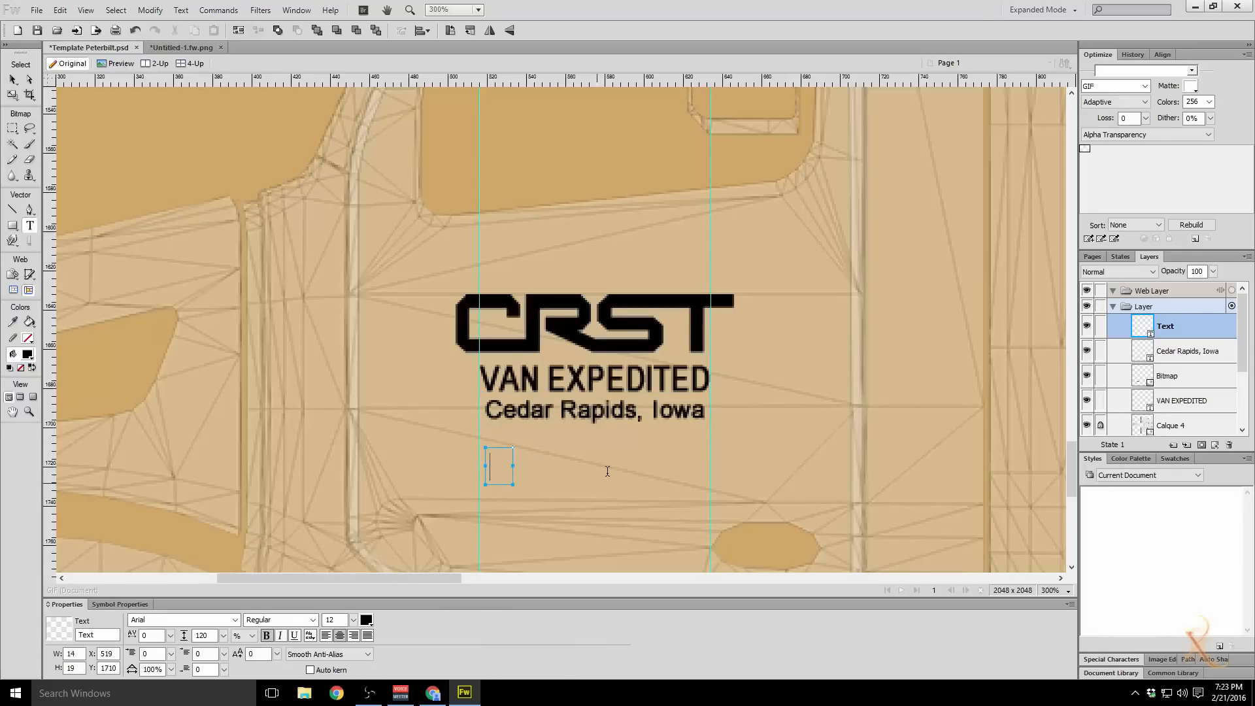
{"action": "type", "text": "USDOT"}
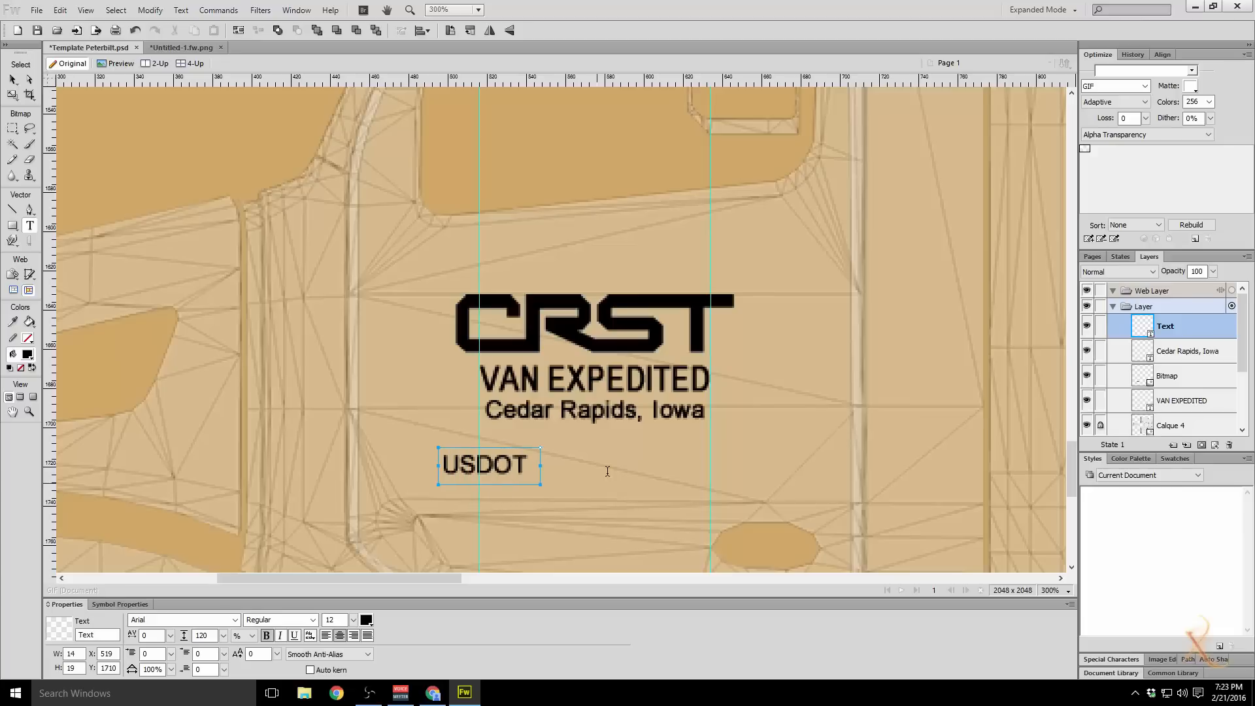
{"action": "type", "text": " 53773"}
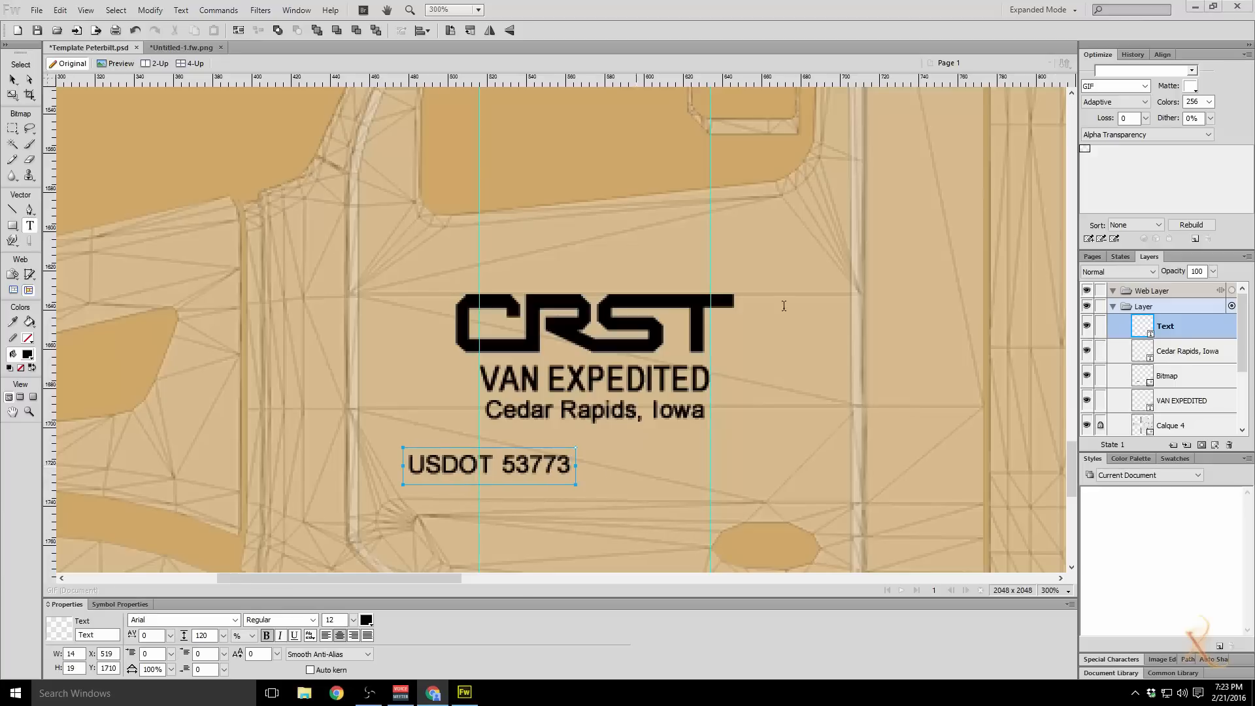
{"action": "left_click", "coordinate": [14, 81]}
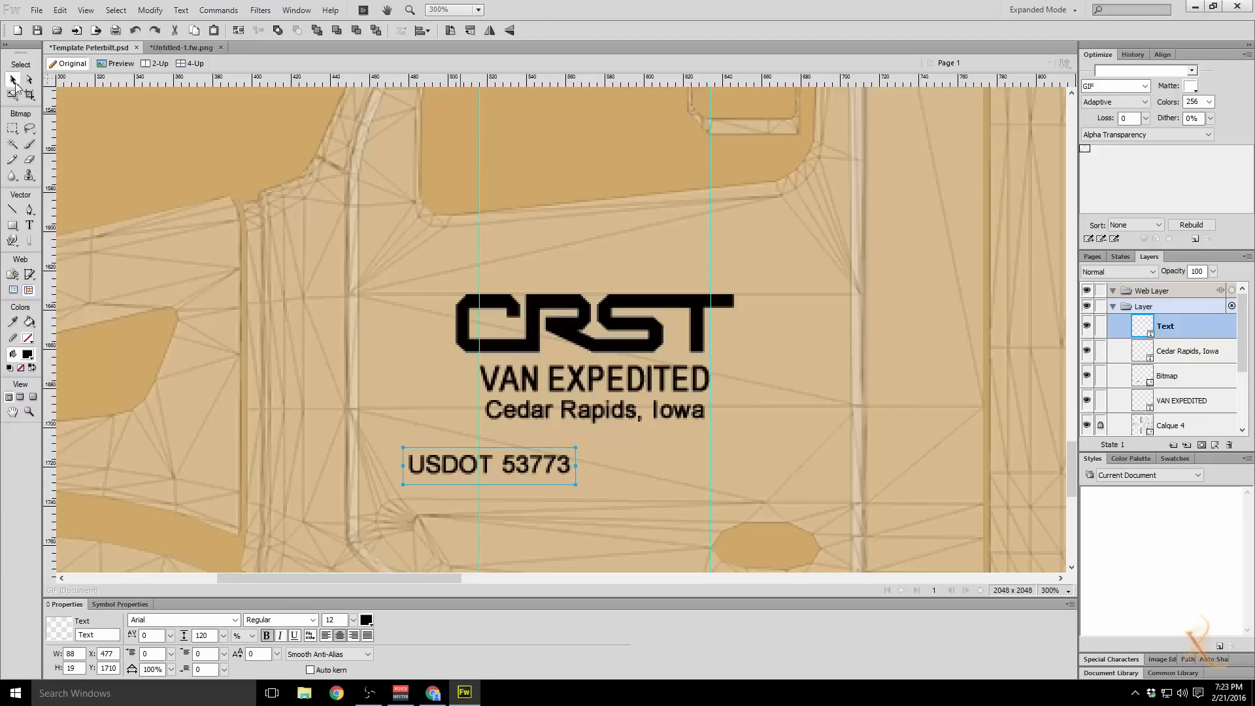
{"action": "left_click_drag", "start_coordinate": [462, 469], "coordinate": [563, 442]}
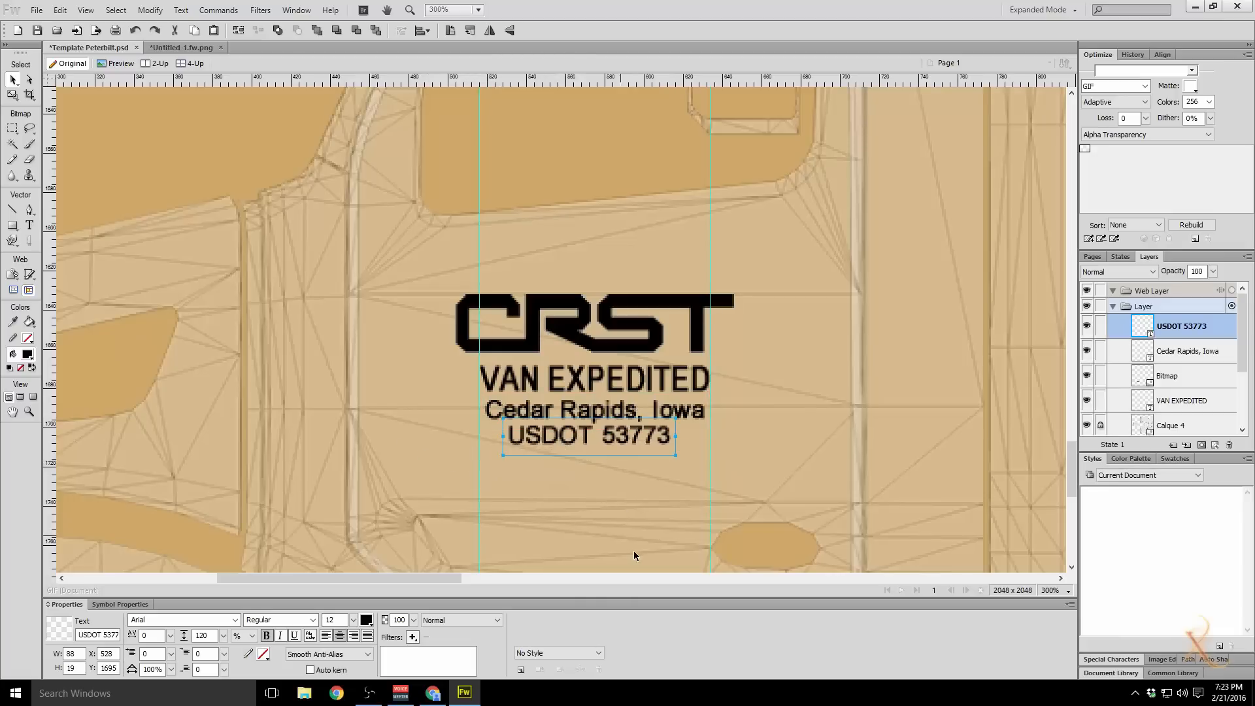
Step: Enlarge the USDOT text to size 15, widen the gap before its number to fill the guides, and set it closely under "Cedar Rapids, Iowa"
{"action": "left_click_drag", "start_coordinate": [355, 619], "coordinate": [358, 613]}
{"action": "left_click_drag", "start_coordinate": [585, 429], "coordinate": [592, 439]}
{"action": "double_click", "coordinate": [600, 449]}
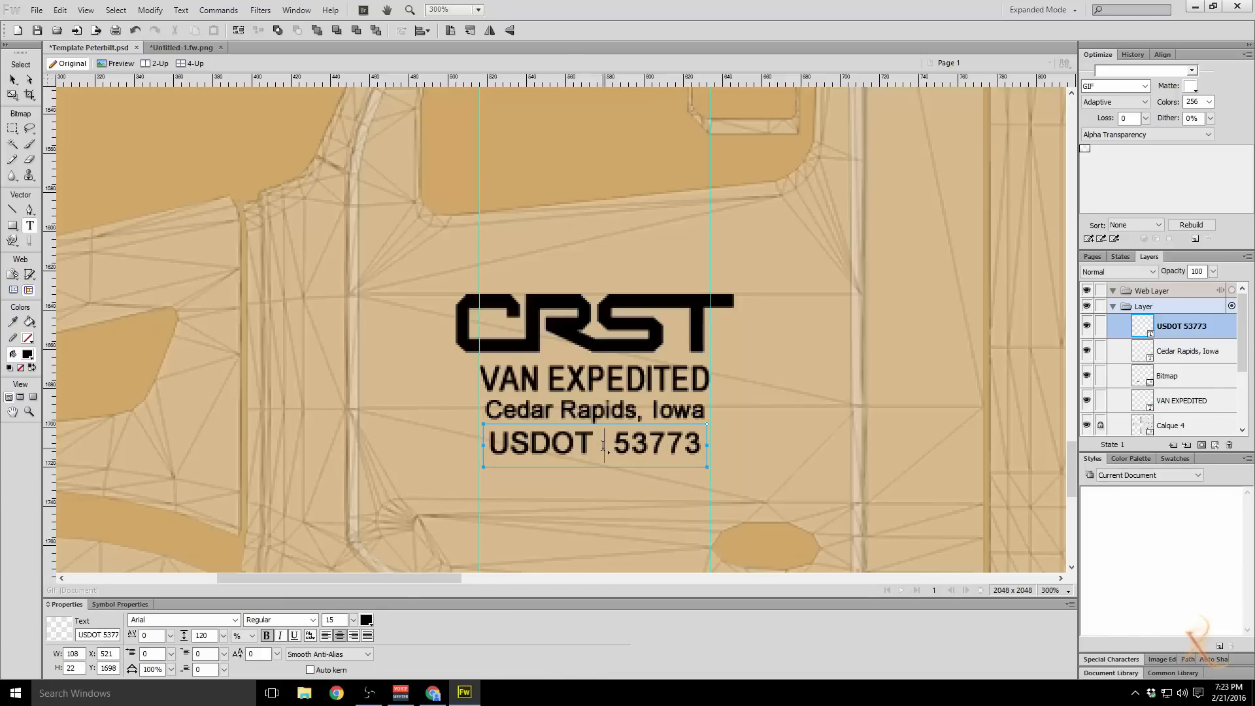
{"action": "key", "text": "Escape"}
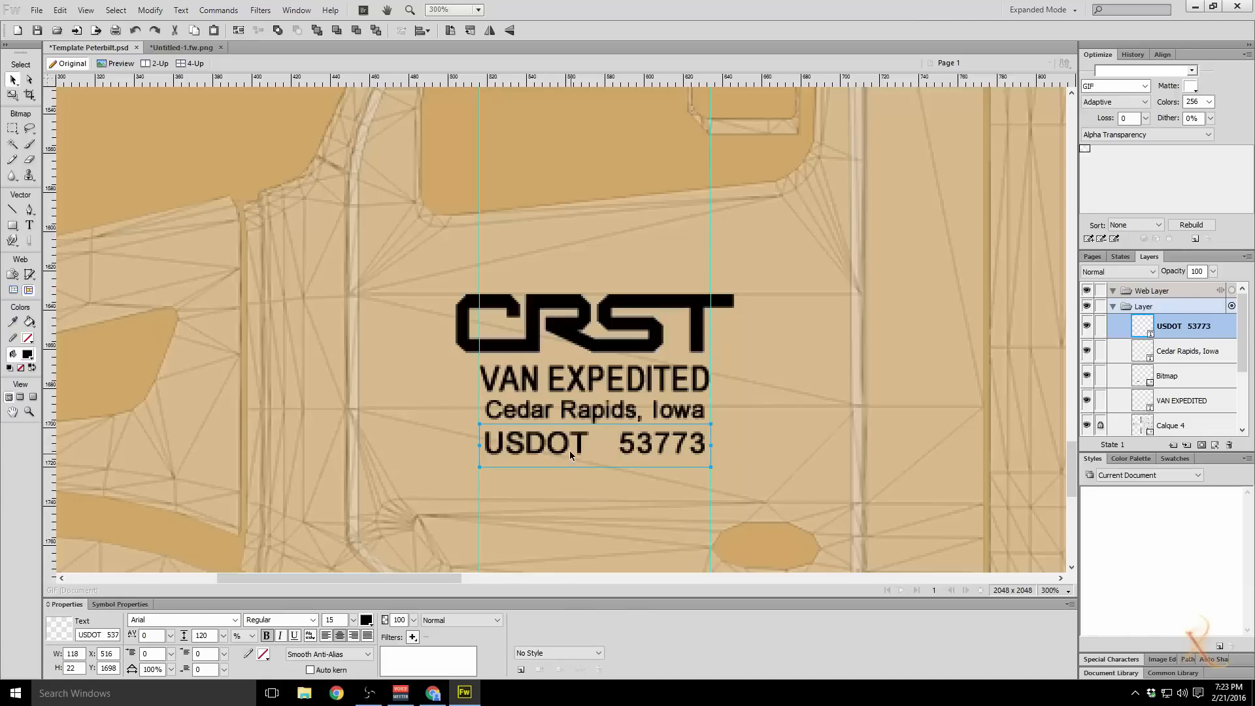
{"action": "left_click_drag", "start_coordinate": [570, 449], "coordinate": [567, 445]}
{"action": "left_click", "coordinate": [594, 485]}
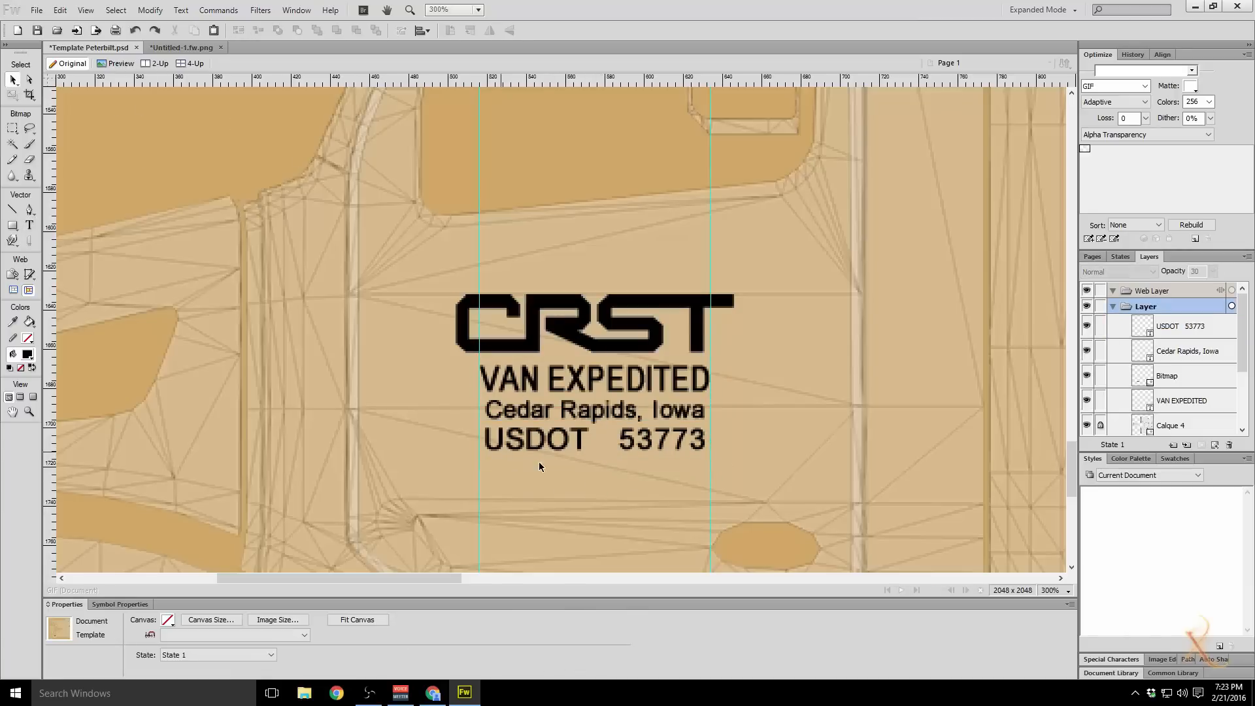
{"action": "mouse_move", "coordinate": [1254, 131]}
{"action": "left_mouse_down"}
{"action": "mouse_move", "coordinate": [1254, 159]}
{"action": "mouse_move", "coordinate": [970, 177]}
{"action": "mouse_move", "coordinate": [863, 129]}
{"action": "mouse_move", "coordinate": [1254, 130]}
{"action": "left_mouse_up"}
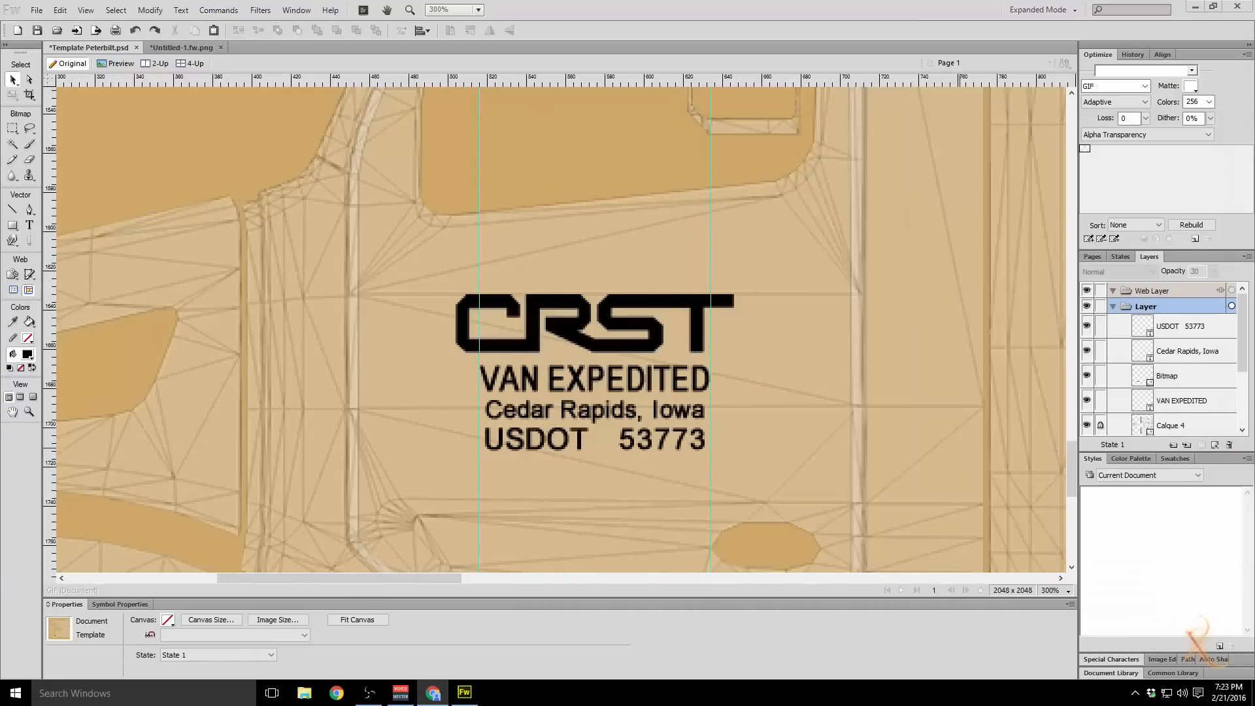
{"action": "scroll", "coordinate": [686, 413], "scroll_direction": "down", "scroll_amount": 10}
{"action": "scroll", "coordinate": [673, 419], "scroll_direction": "up", "scroll_amount": 8}
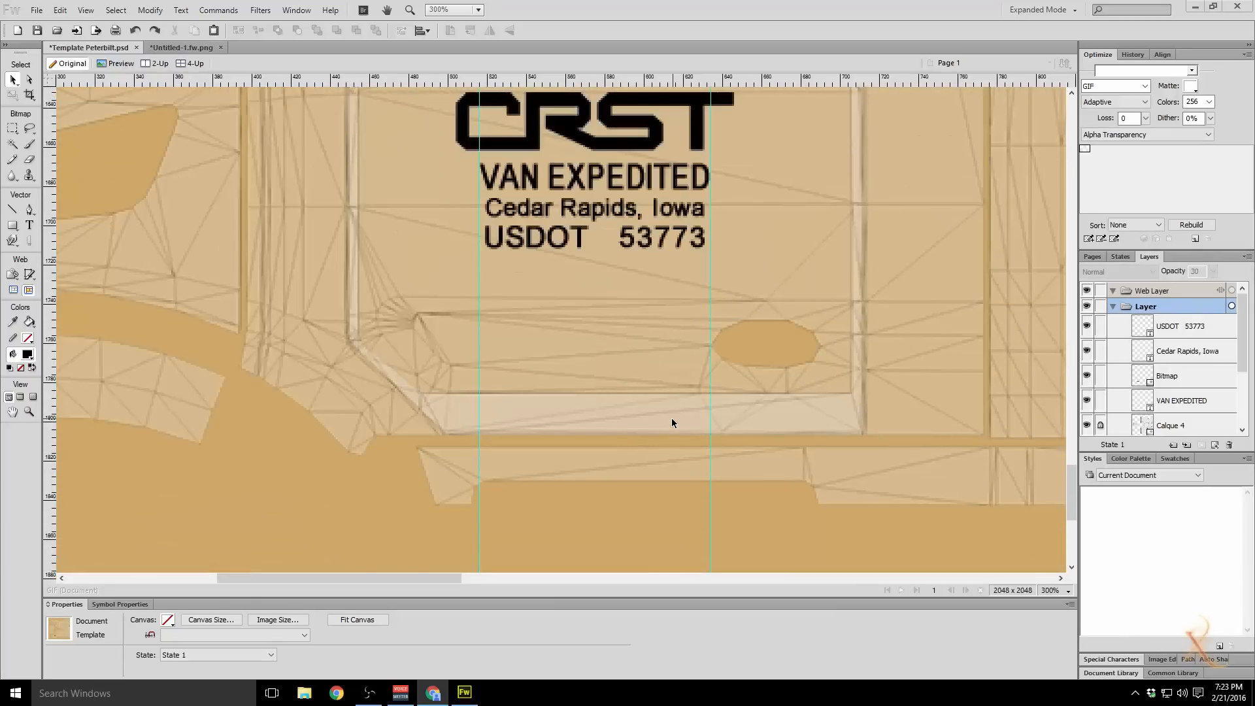
{"action": "left_click", "coordinate": [36, 10]}
{"action": "left_click", "coordinate": [83, 222]}
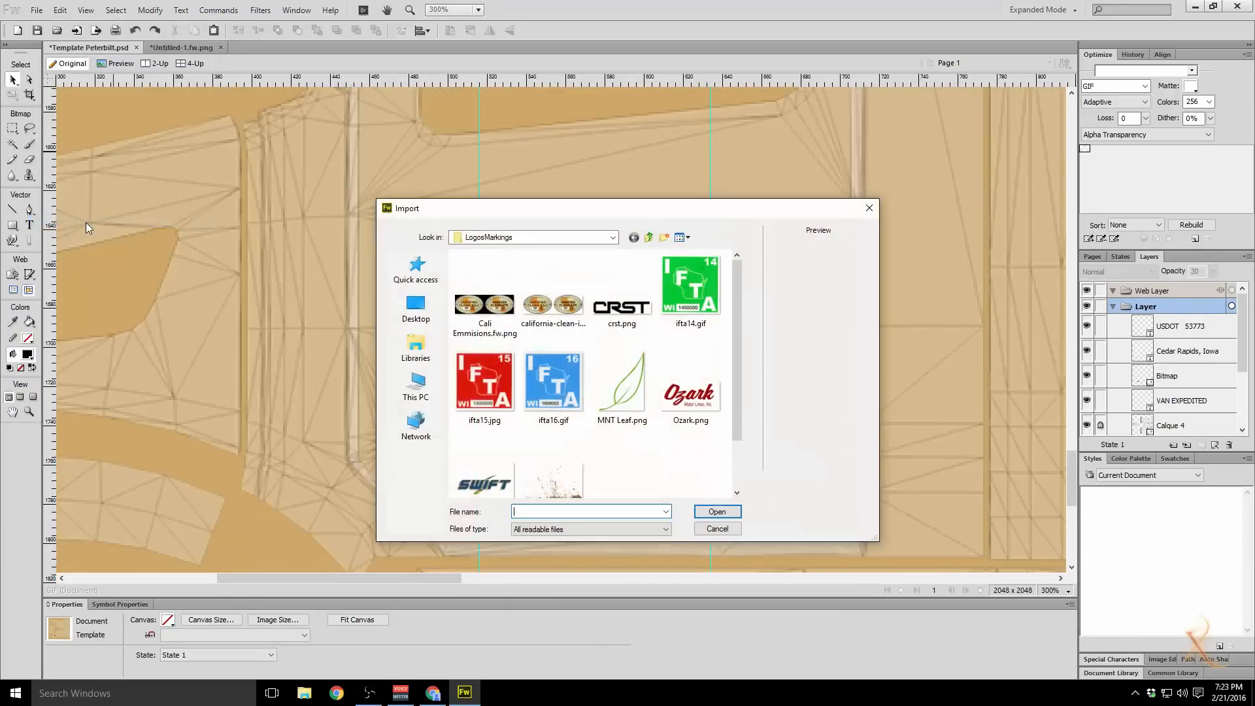
{"action": "left_click", "coordinate": [554, 305]}
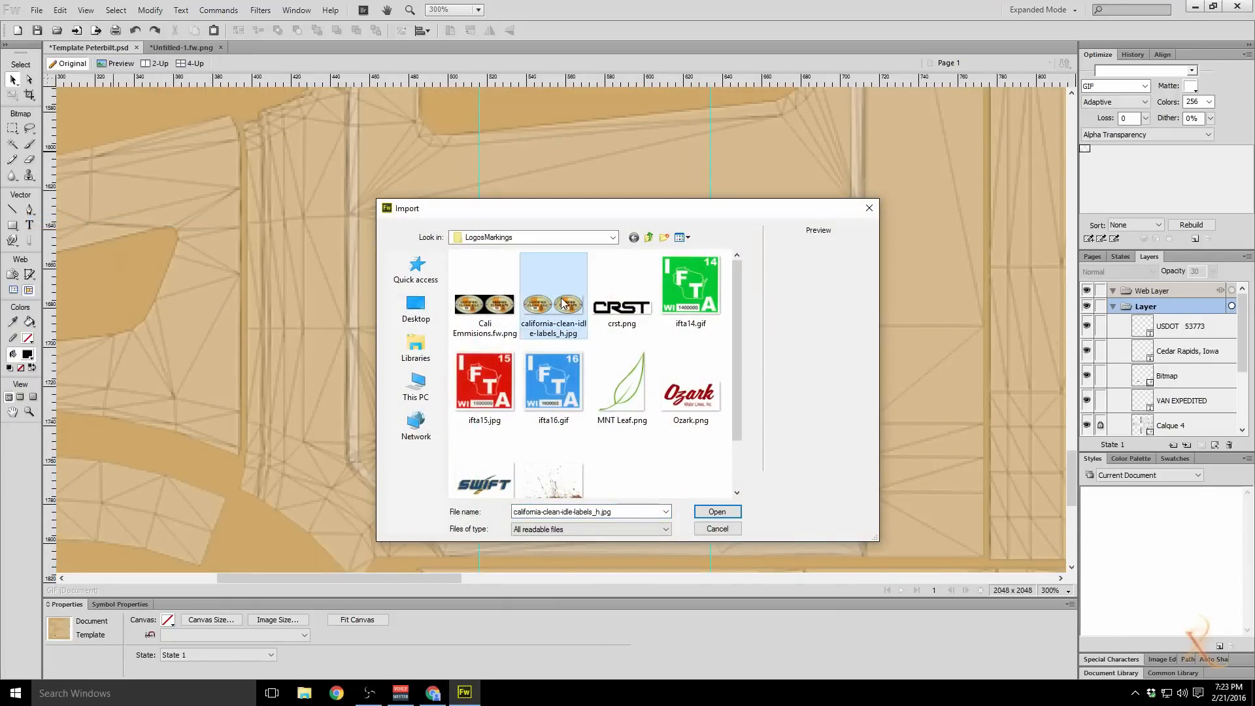
{"action": "double_click", "coordinate": [562, 302]}
{"action": "left_click", "coordinate": [674, 374]}
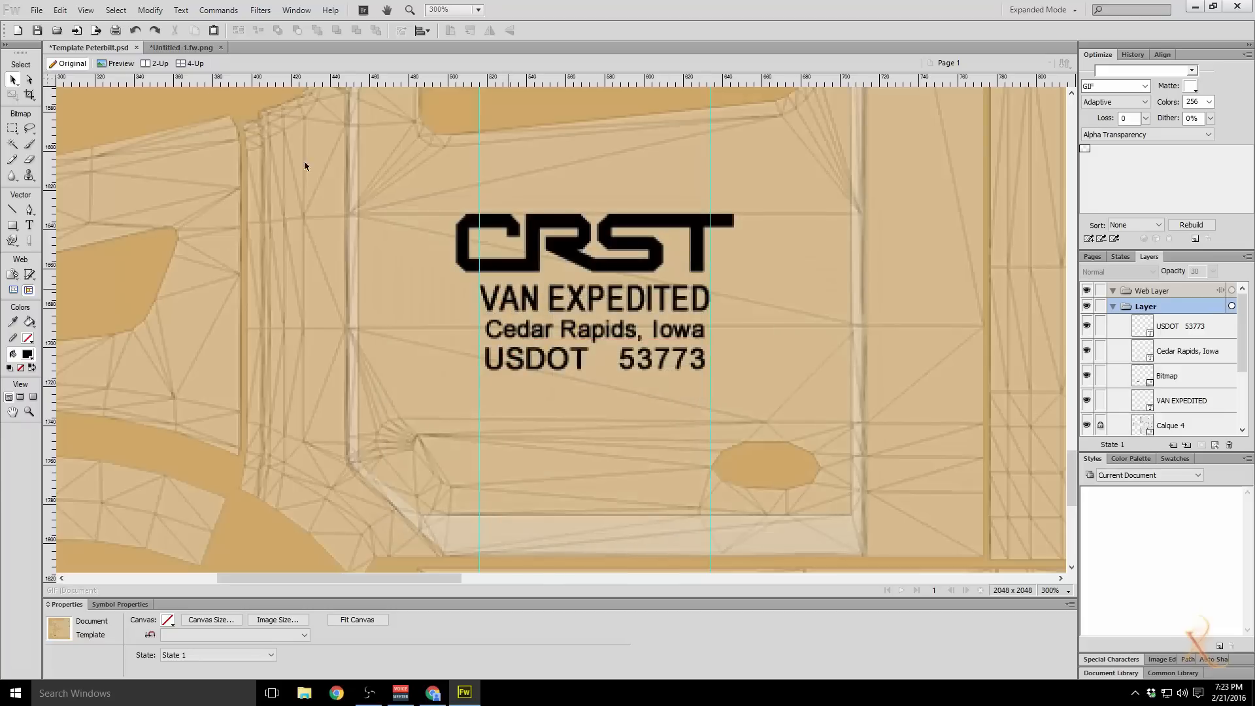
Step: Import Cali Emmisions.fw.png into the template and place its two labels over the door area
{"action": "left_click", "coordinate": [37, 10]}
{"action": "left_click", "coordinate": [84, 222]}
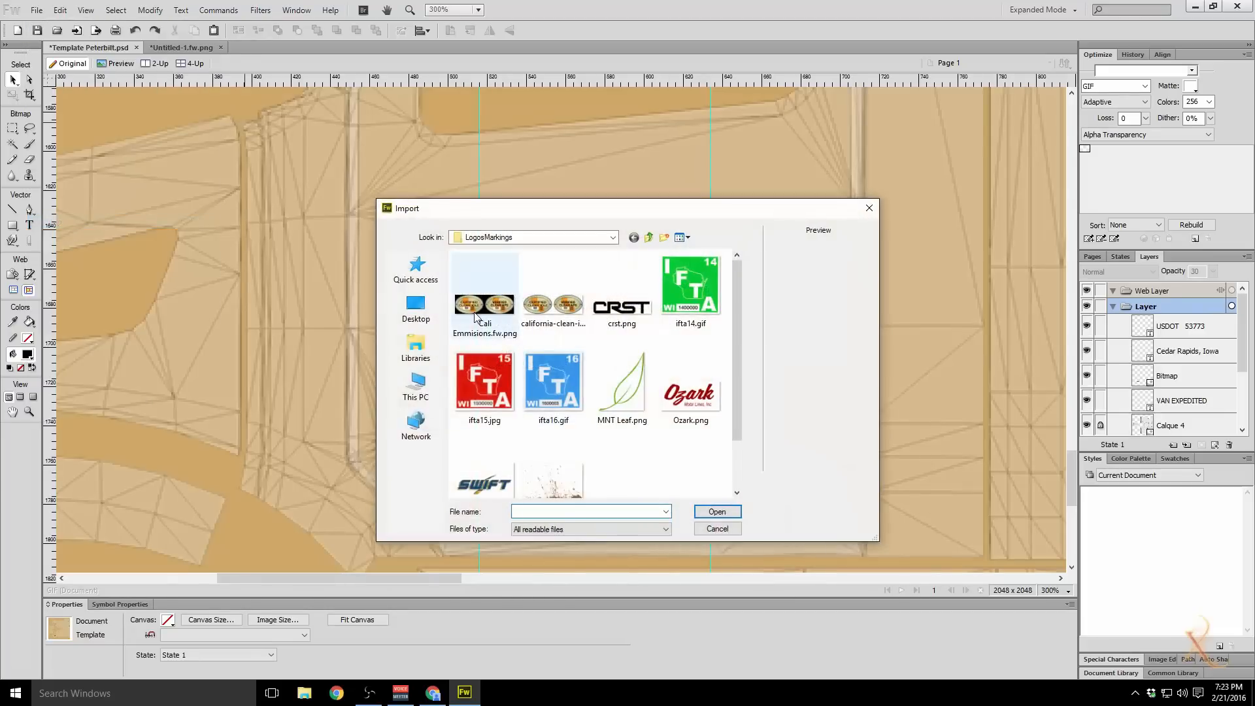
{"action": "double_click", "coordinate": [475, 317]}
{"action": "left_click", "coordinate": [672, 328]}
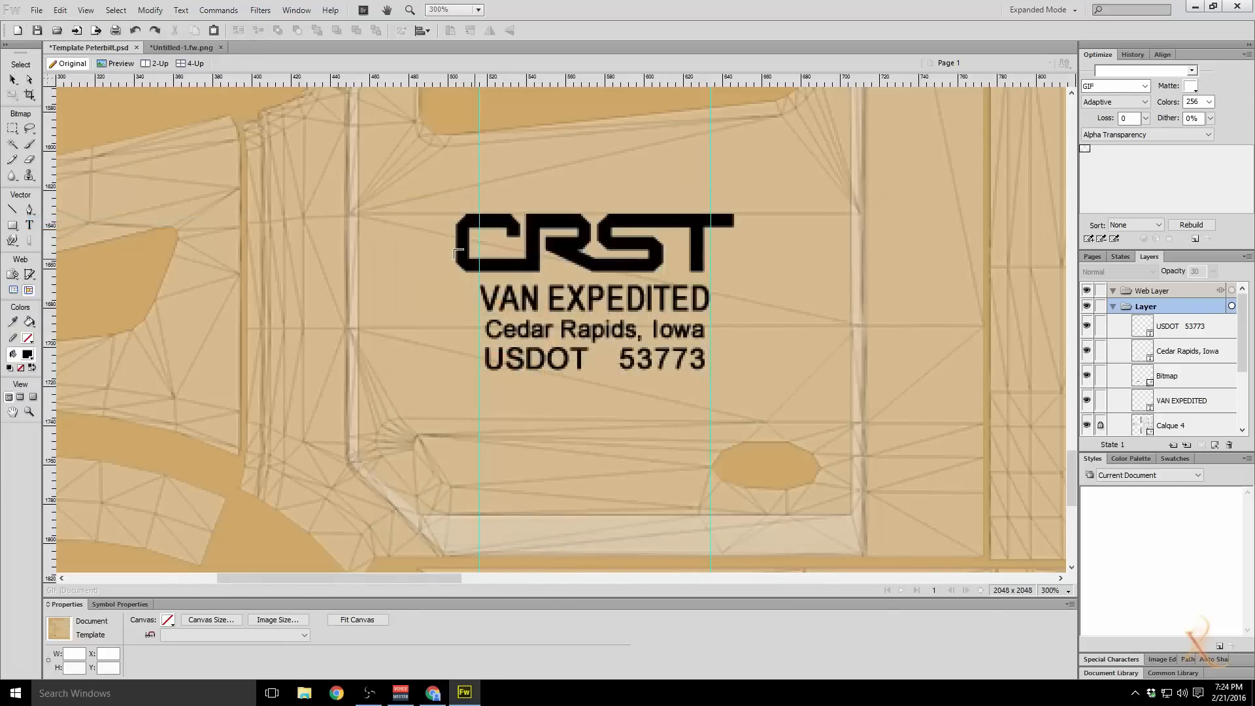
{"action": "left_click", "coordinate": [458, 254]}
{"action": "left_click_drag", "start_coordinate": [770, 310], "coordinate": [250, 214]}
Step: Remove the VERIFIED CLEAN APS label from the imported bitmap with a marquee selection, keeping only the CERTIFIED CLEAN IDLE label
{"action": "left_click", "coordinate": [13, 128]}
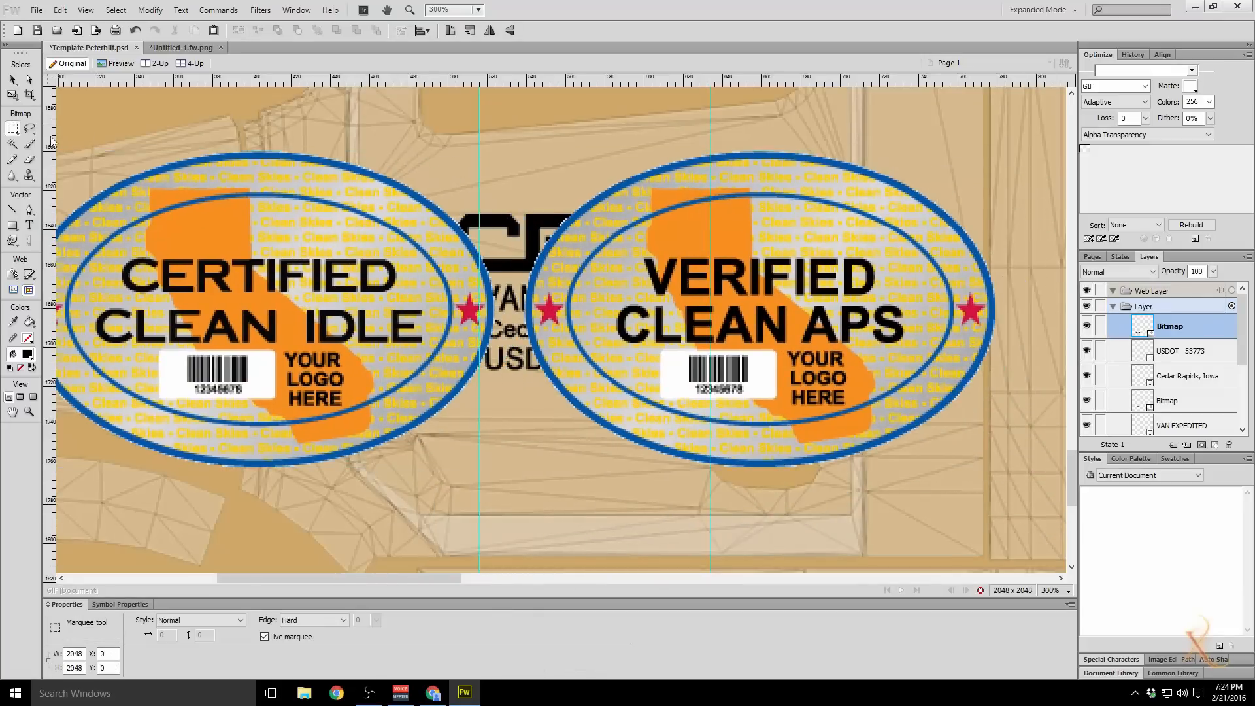
{"action": "left_click_drag", "start_coordinate": [511, 120], "coordinate": [1046, 503]}
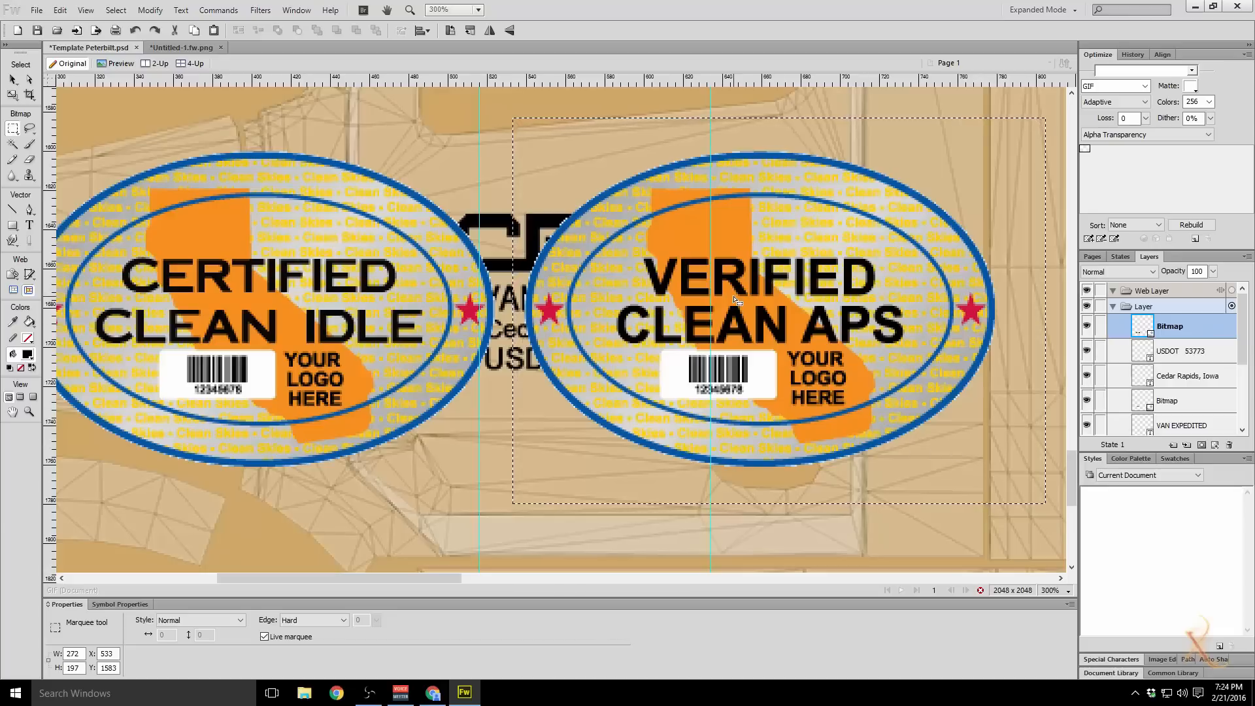
{"action": "key", "text": "Delete"}
{"action": "key", "text": "ctrl+d"}
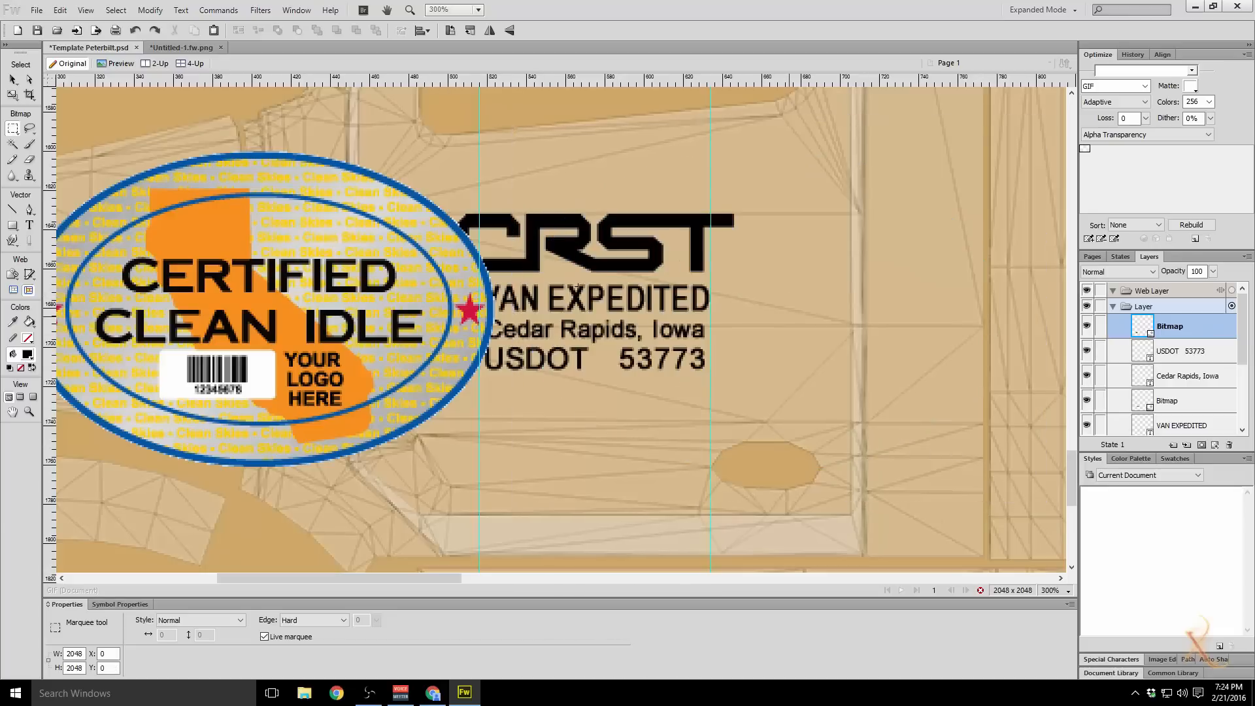
Step: Scale the CERTIFIED CLEAN IDLE label down to 68 × 45 px and place it beside the USDOT text on the door
{"action": "left_click", "coordinate": [12, 80]}
{"action": "left_click_drag", "start_coordinate": [237, 226], "coordinate": [436, 275]}
{"action": "left_click", "coordinate": [13, 95]}
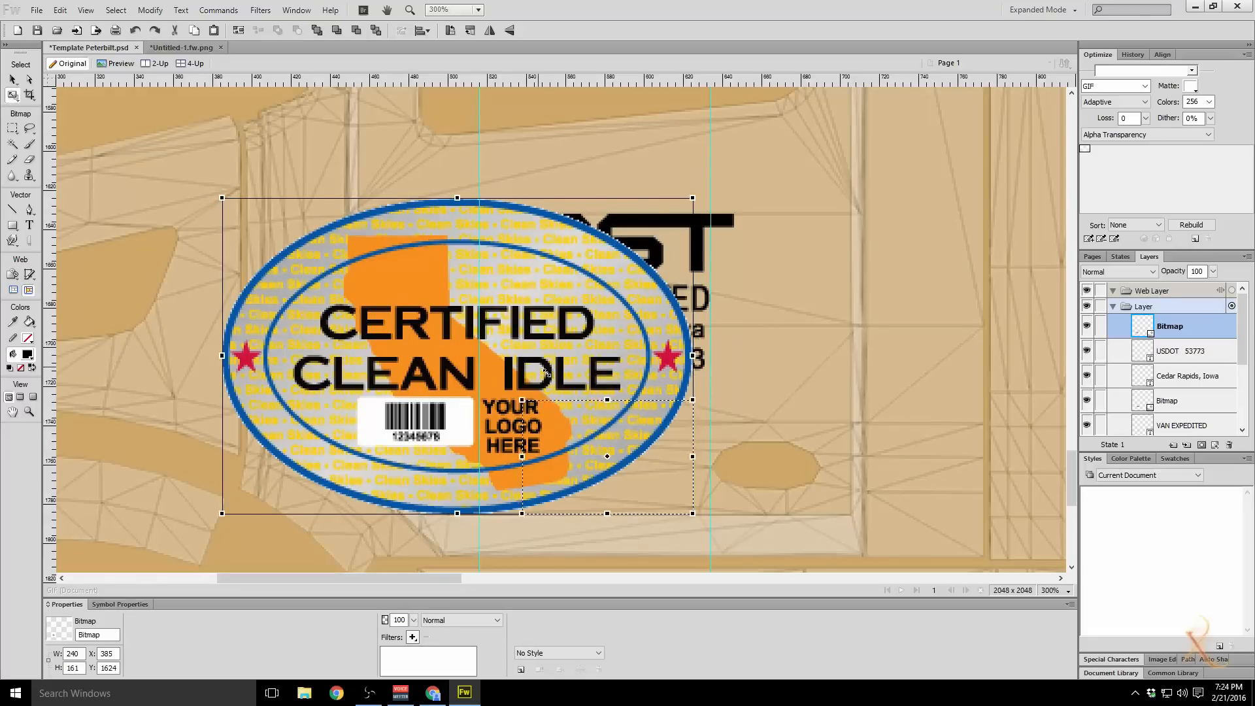
{"action": "left_click_drag", "start_coordinate": [220, 200], "coordinate": [558, 425]}
{"action": "key", "text": "v"}
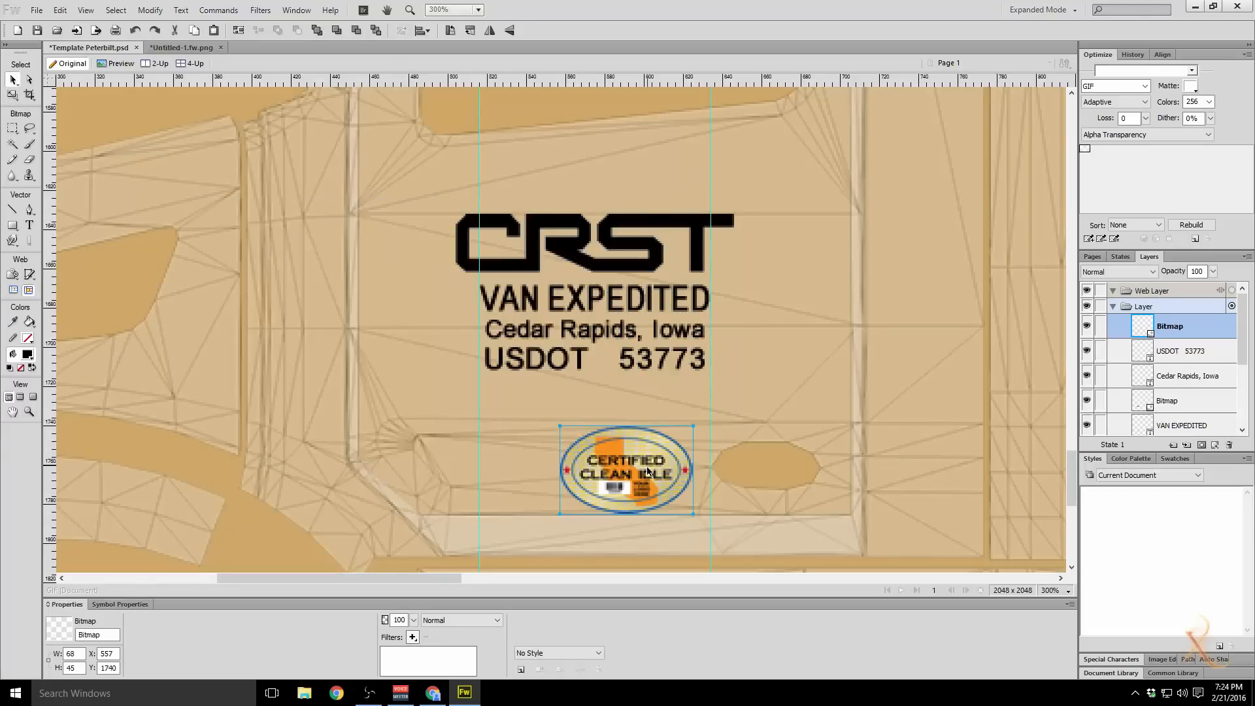
{"action": "left_click_drag", "start_coordinate": [648, 476], "coordinate": [455, 372]}
{"action": "scroll", "coordinate": [454, 372], "scroll_direction": "down", "scroll_amount": 3}
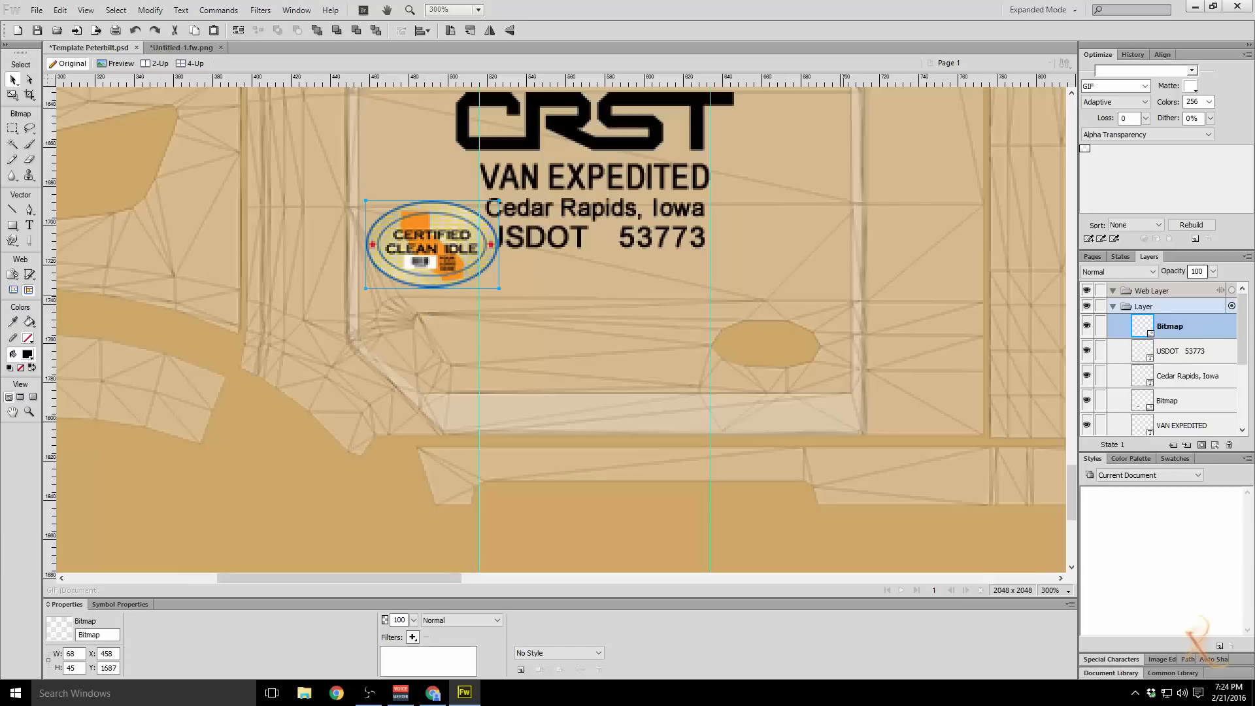
Step: Check the reference photo, then shrink the CERTIFIED CLEAN IDLE label to 38 × 25 px and place it near the door's lower front edge
{"action": "left_click", "coordinate": [433, 692]}
{"action": "left_click_drag", "start_coordinate": [577, 127], "coordinate": [558, 124]}
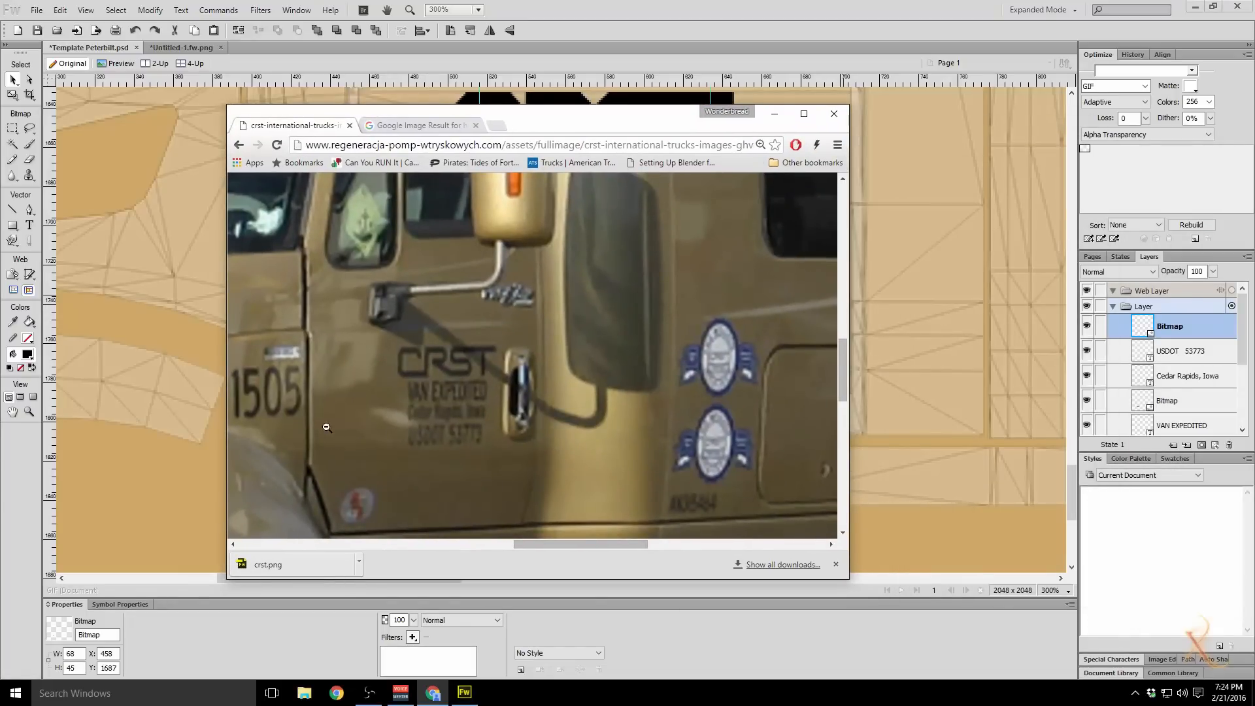
{"action": "left_click_drag", "start_coordinate": [608, 132], "coordinate": [1254, 157]}
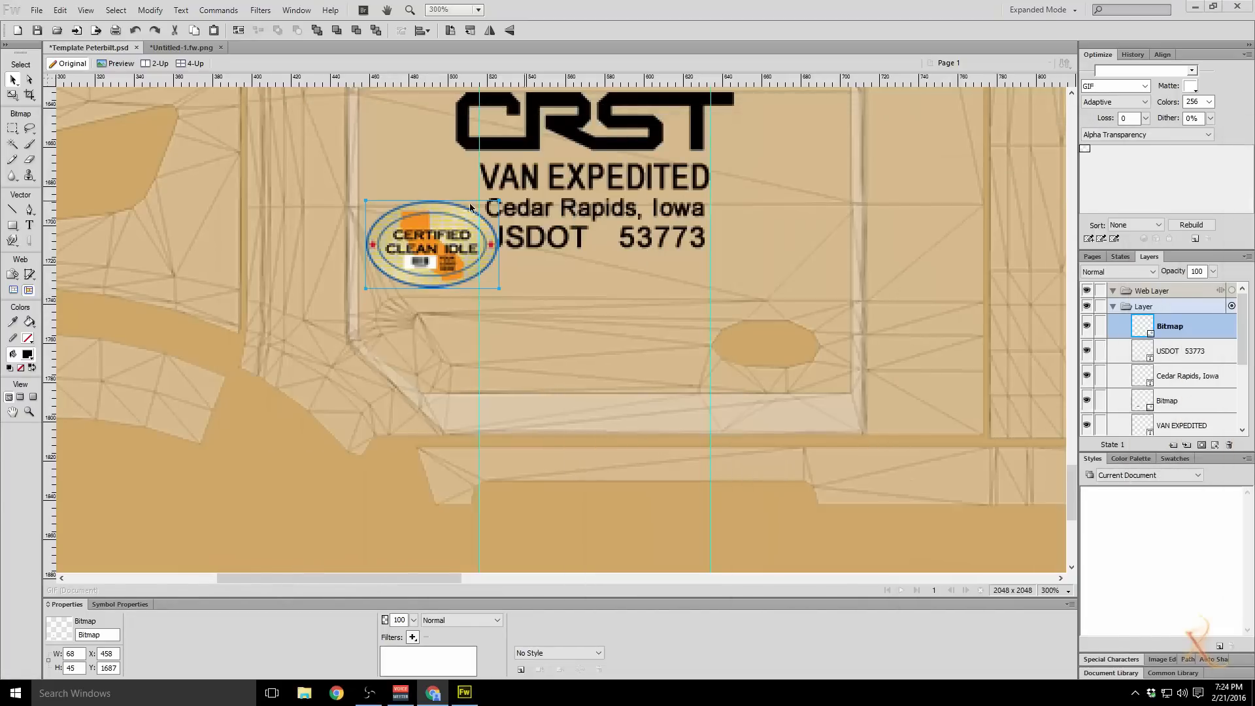
{"action": "left_click", "coordinate": [12, 95]}
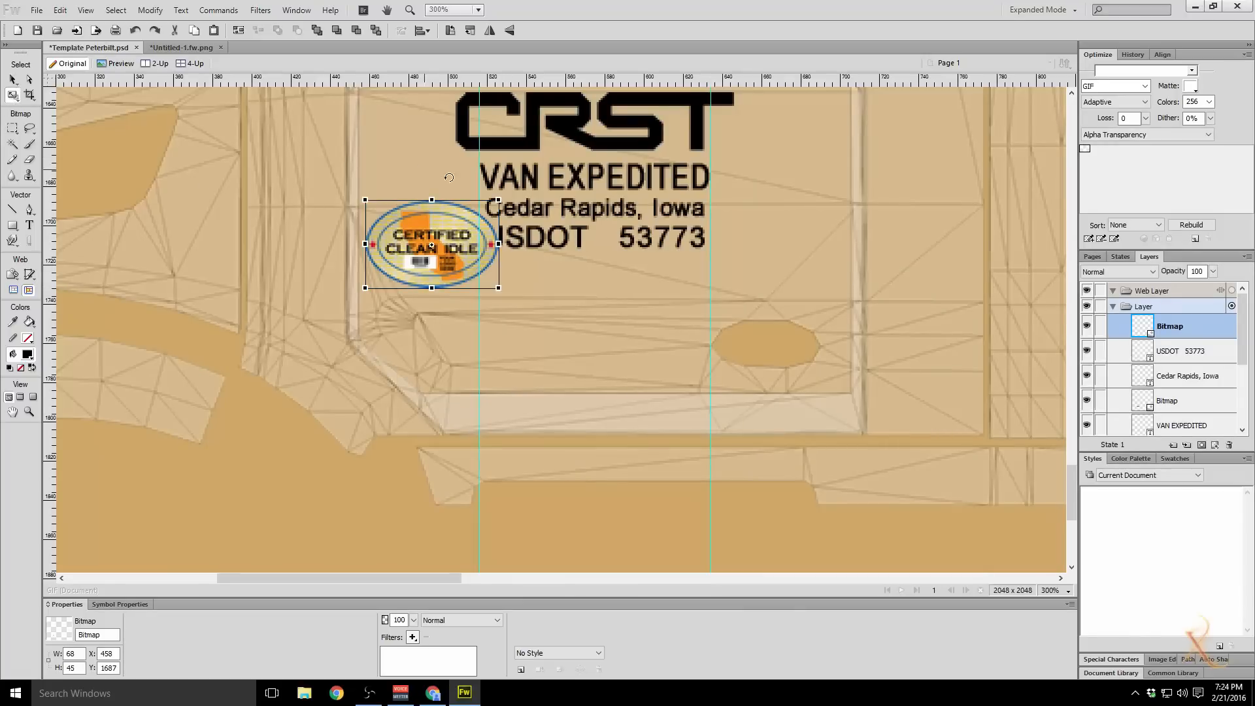
{"action": "left_click_drag", "start_coordinate": [498, 200], "coordinate": [426, 269]}
{"action": "key", "text": "v"}
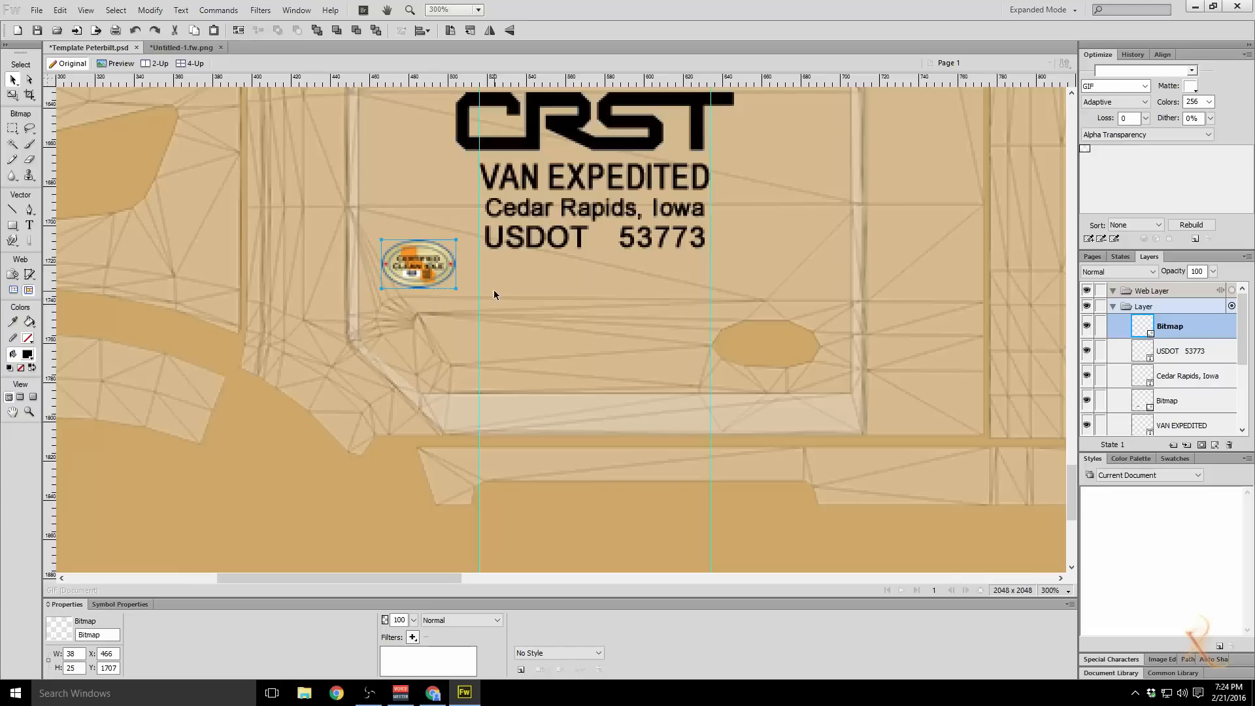
{"action": "mouse_move", "coordinate": [428, 267]}
{"action": "left_mouse_down"}
{"action": "mouse_move", "coordinate": [317, 273]}
{"action": "mouse_move", "coordinate": [421, 262]}
{"action": "left_mouse_up"}
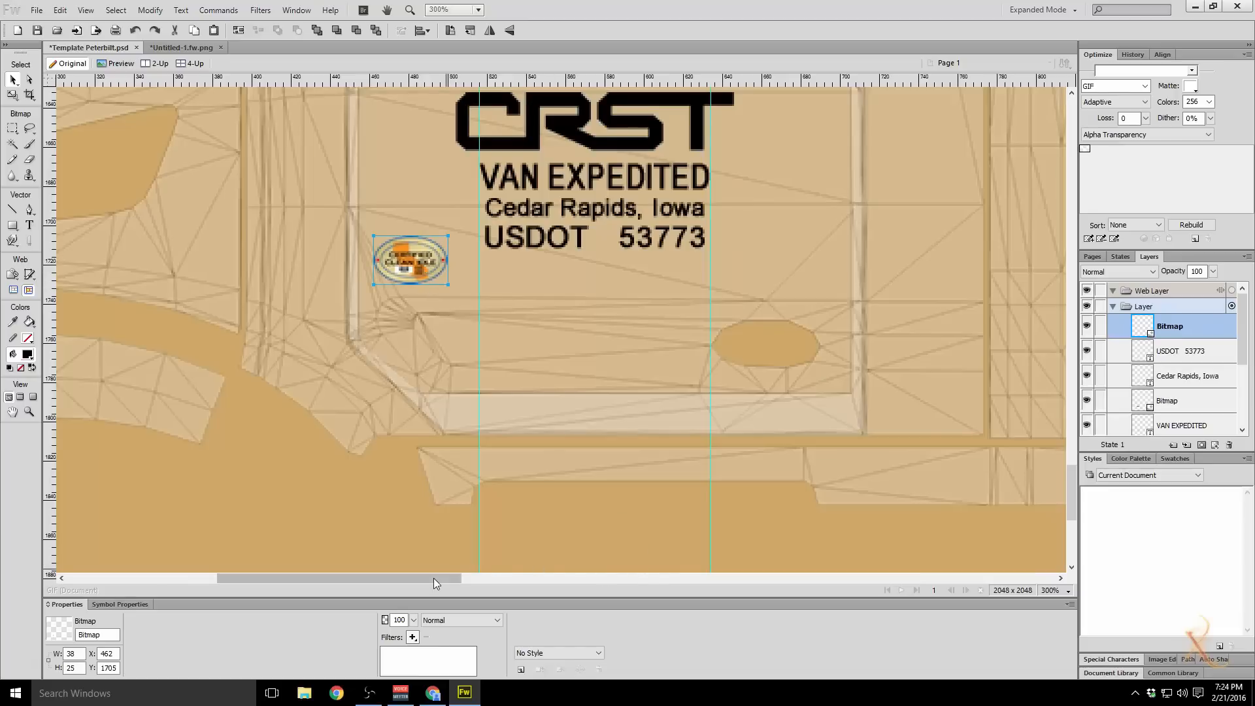
Step: Examine the hood side in the reference photo in Chrome for its number lettering, comparing it with the template's hood panel
{"action": "left_click_drag", "start_coordinate": [433, 578], "coordinate": [331, 563]}
{"action": "scroll", "coordinate": [507, 485], "scroll_direction": "up", "scroll_amount": 3}
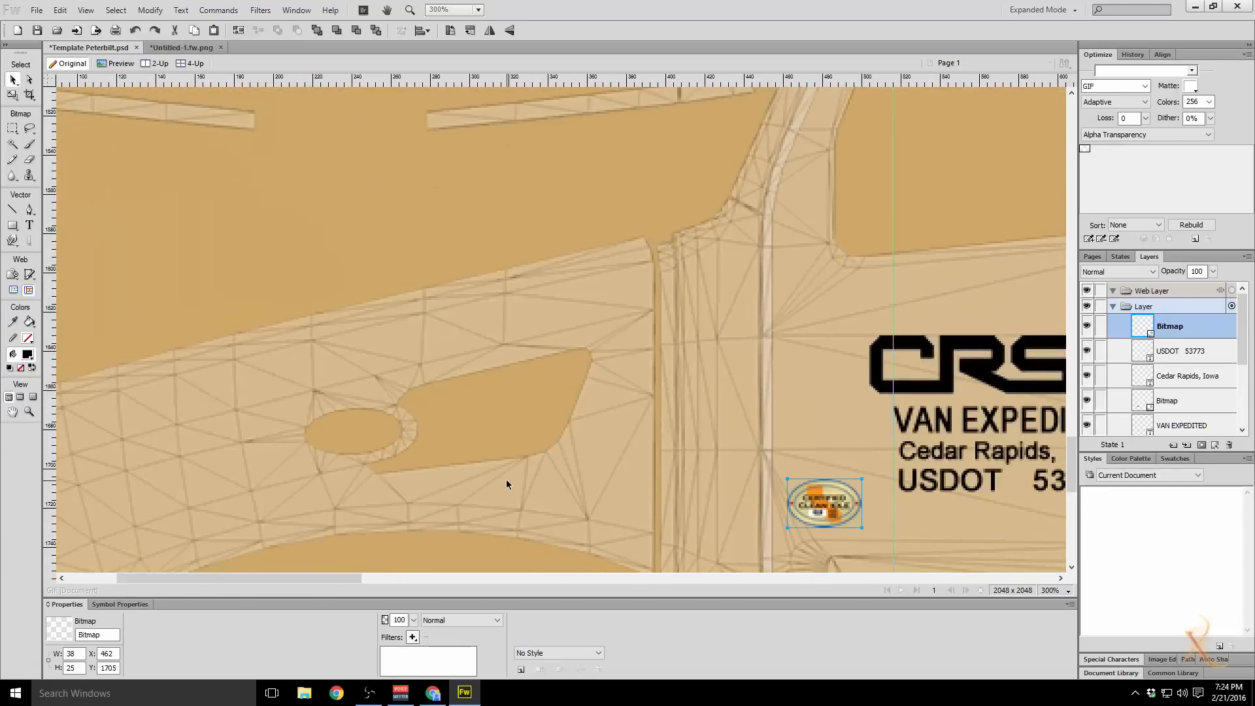
{"action": "scroll", "coordinate": [506, 480], "scroll_direction": "down", "scroll_amount": 2}
{"action": "left_click_drag", "start_coordinate": [358, 578], "coordinate": [431, 579]}
{"action": "left_click", "coordinate": [433, 692]}
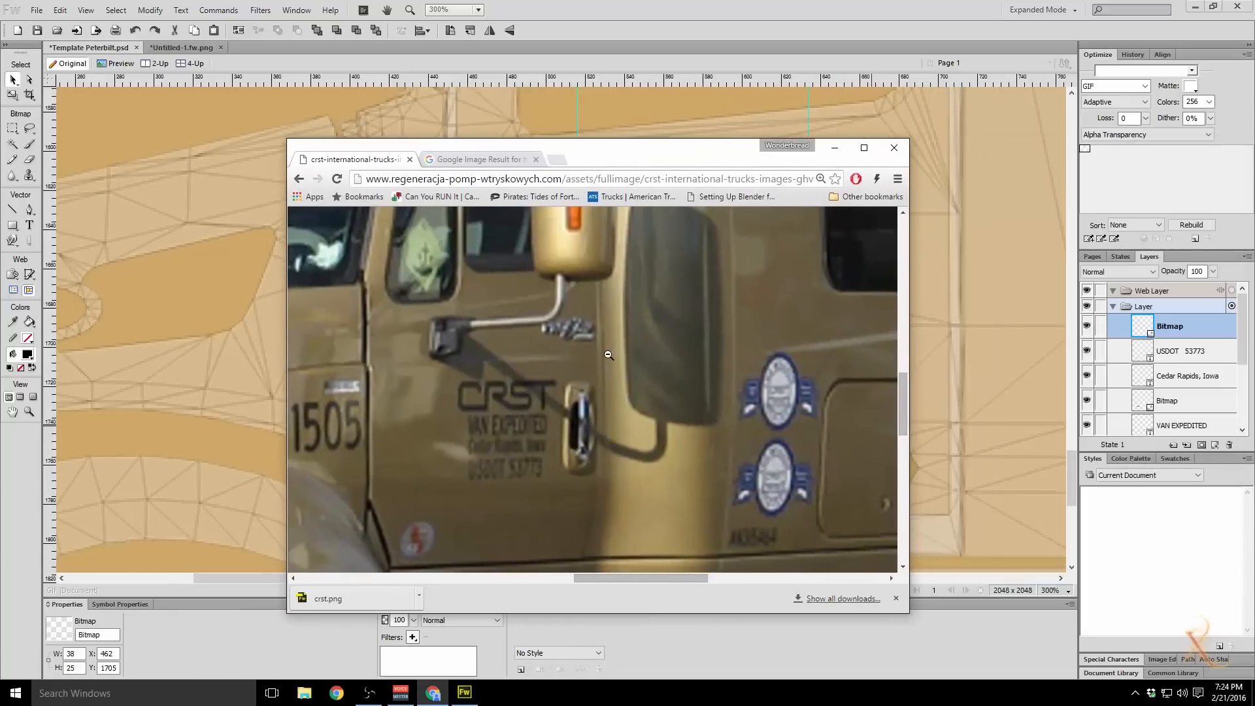
{"action": "left_click_drag", "start_coordinate": [661, 580], "coordinate": [559, 578]}
{"action": "left_click_drag", "start_coordinate": [703, 154], "coordinate": [785, 106]}
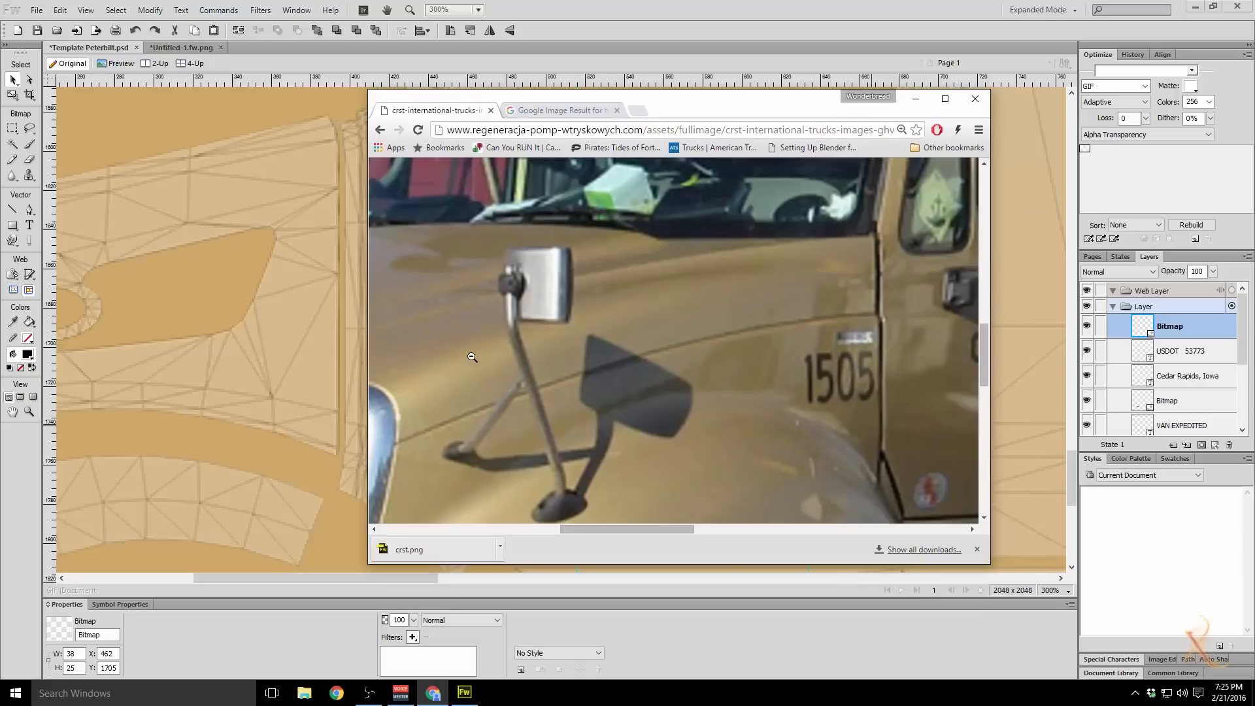
{"action": "left_click_drag", "start_coordinate": [681, 103], "coordinate": [1253, 115]}
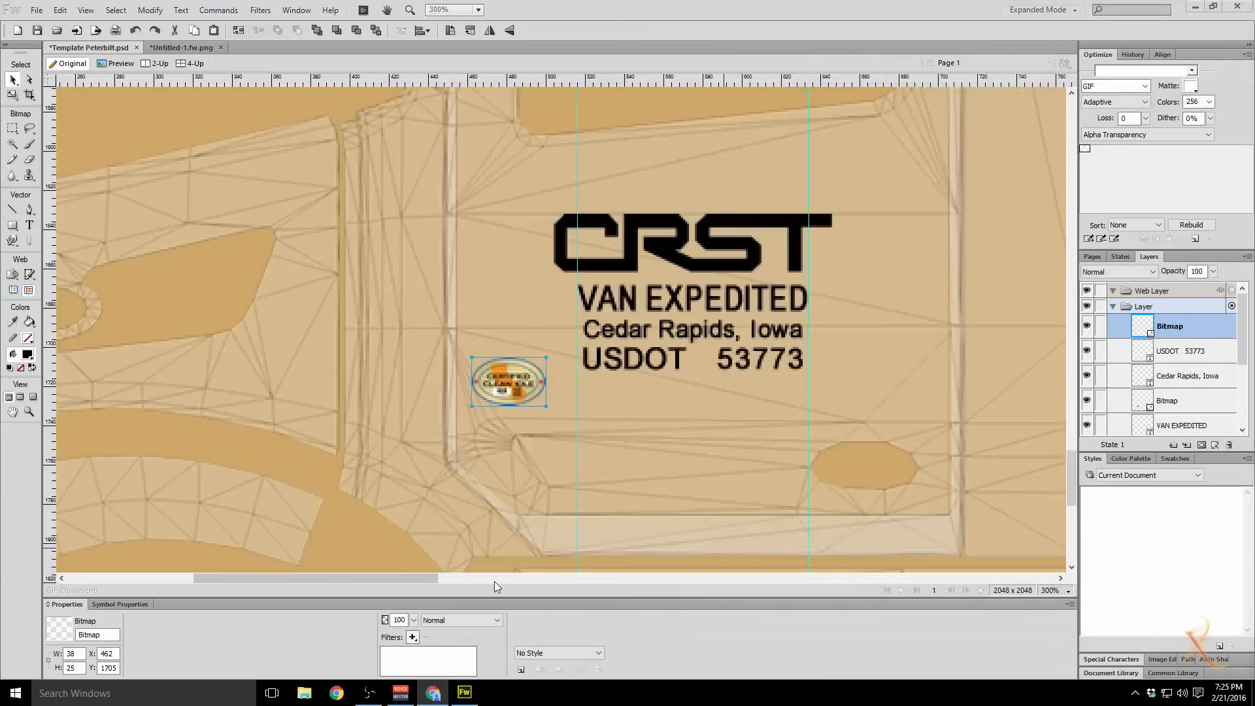
Step: Add the bold black Arial text 1505 at size 15 near the outer end of the template's hood side panel
{"action": "left_click_drag", "start_coordinate": [414, 579], "coordinate": [221, 557]}
{"action": "left_click", "coordinate": [29, 226]}
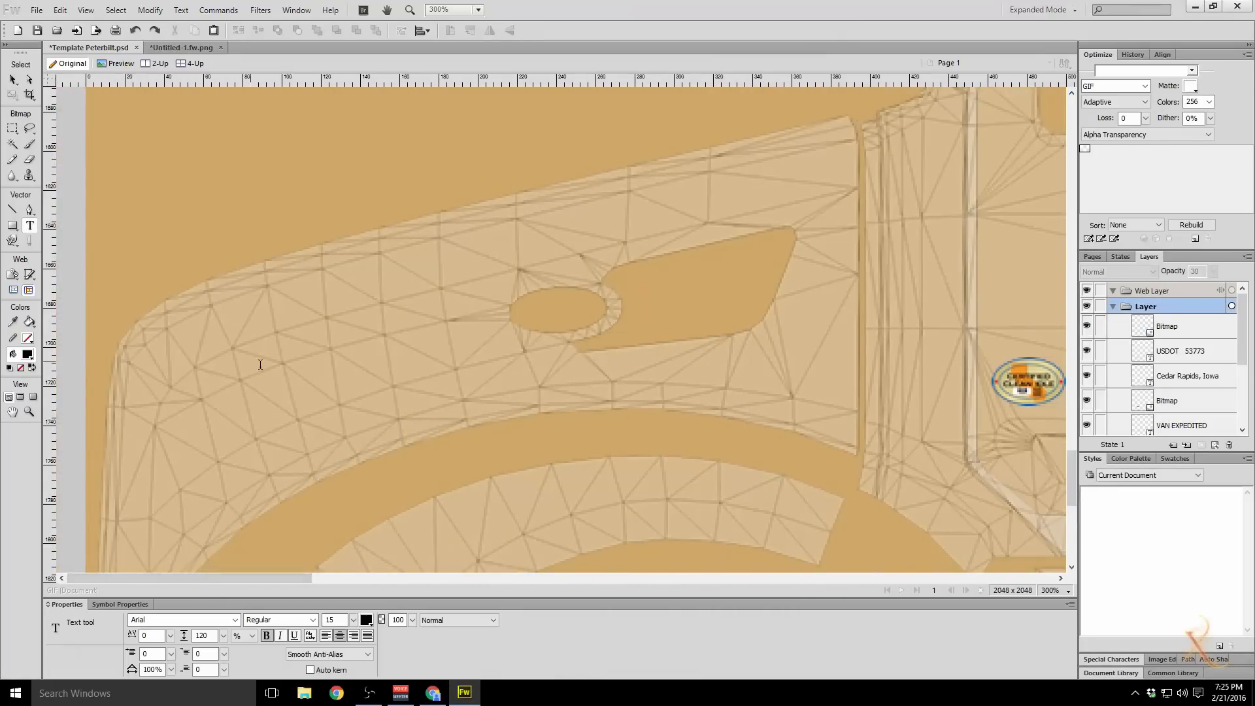
{"action": "left_click", "coordinate": [255, 359]}
{"action": "type", "text": "1"}
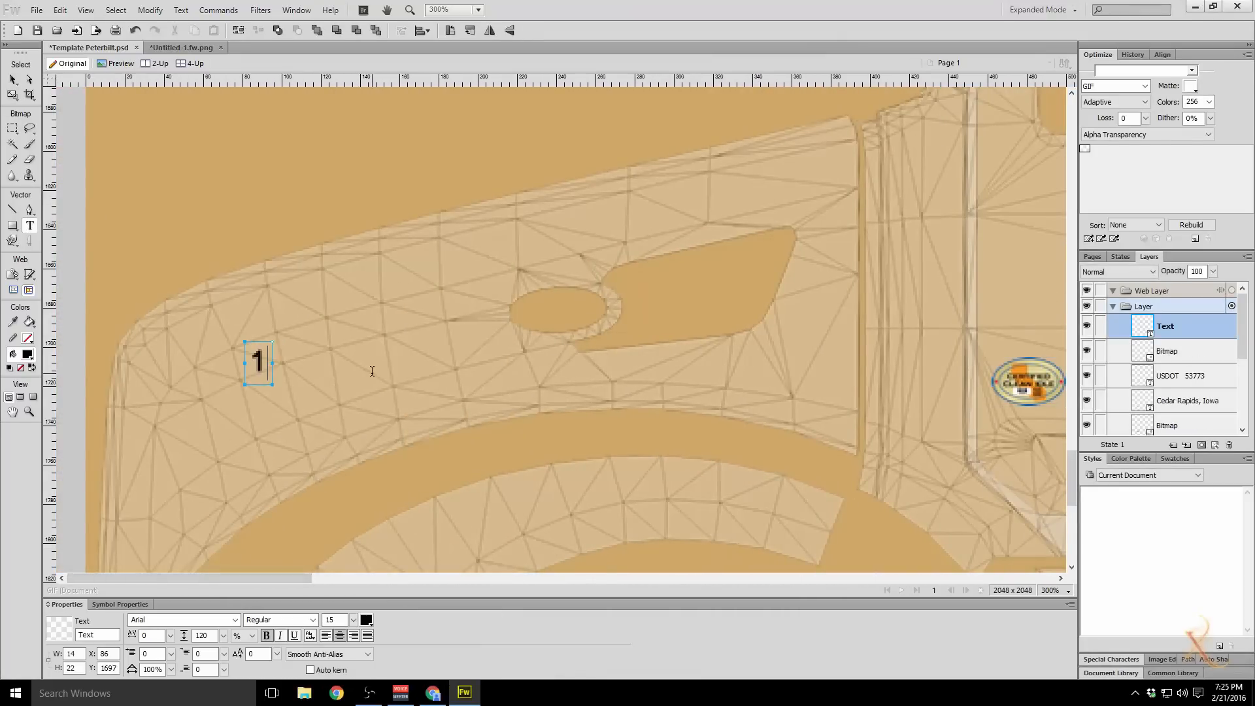
{"action": "type", "text": "505"}
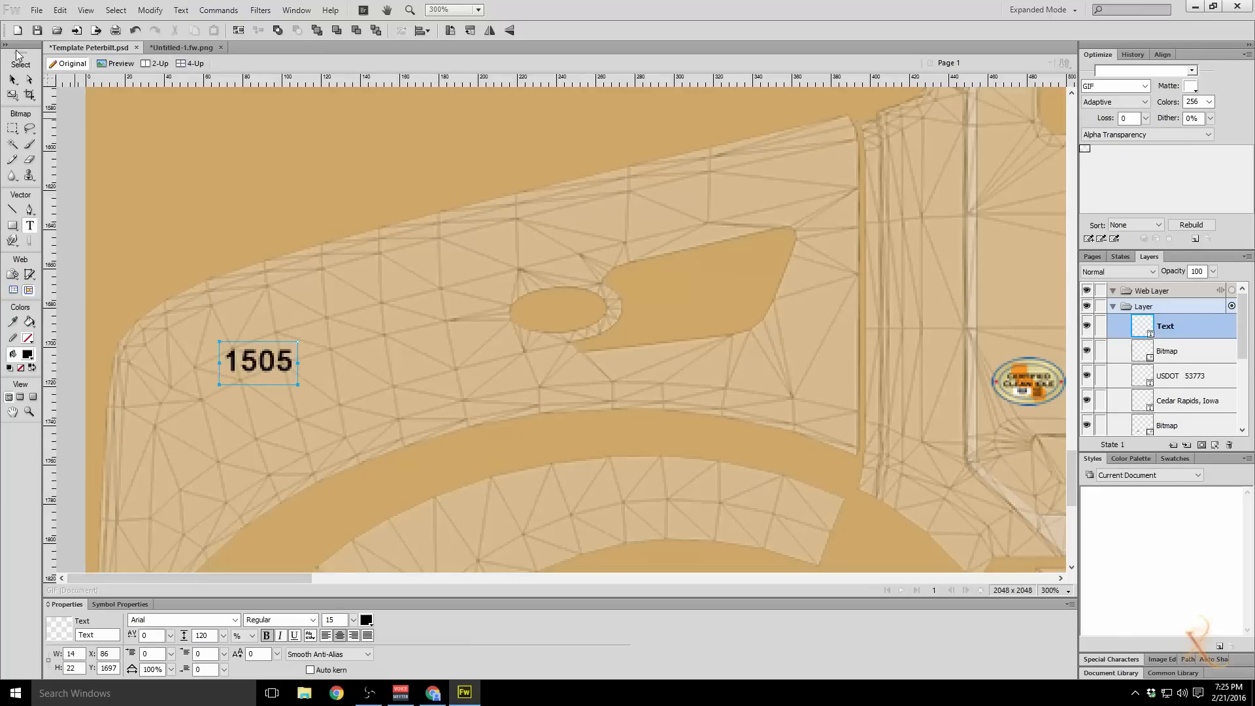
{"action": "left_click", "coordinate": [12, 79]}
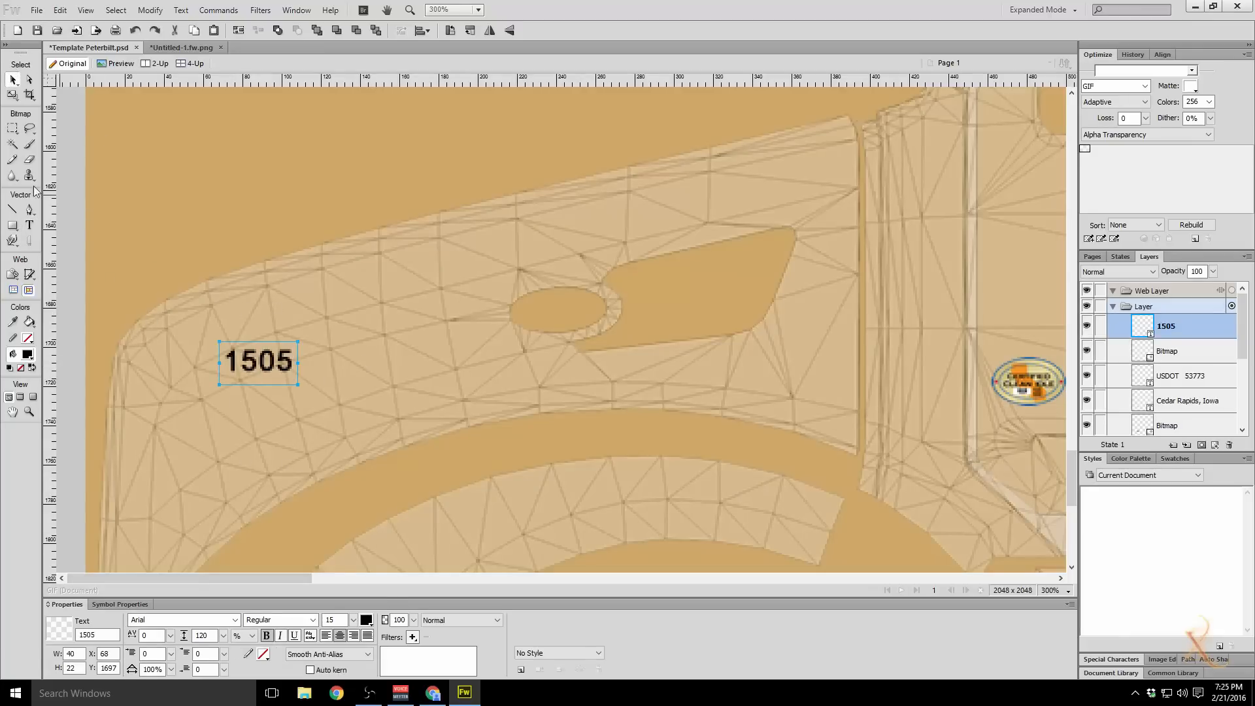
Step: Enlarge the 1505 text to size 25, tilt it to follow the hood's upper edge, and move it up close to that edge
{"action": "left_click", "coordinate": [12, 95]}
{"action": "left_click_drag", "start_coordinate": [454, 388], "coordinate": [449, 338]}
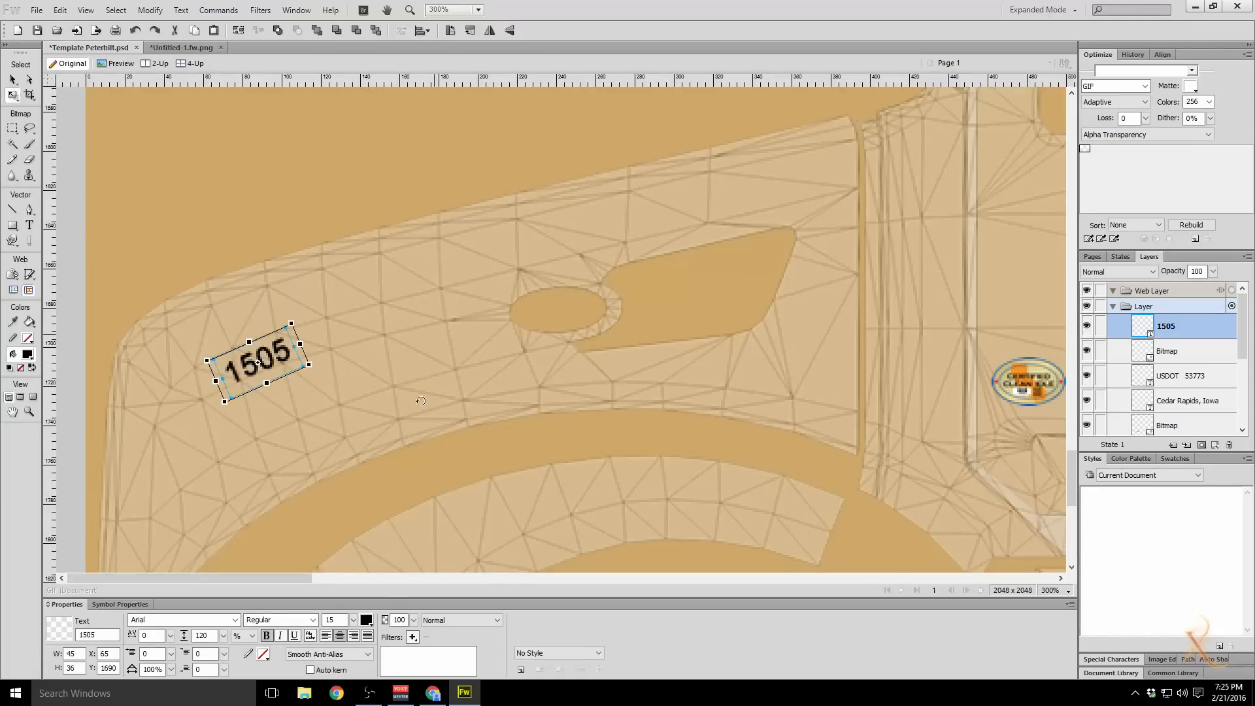
{"action": "left_click_drag", "start_coordinate": [354, 620], "coordinate": [356, 600]}
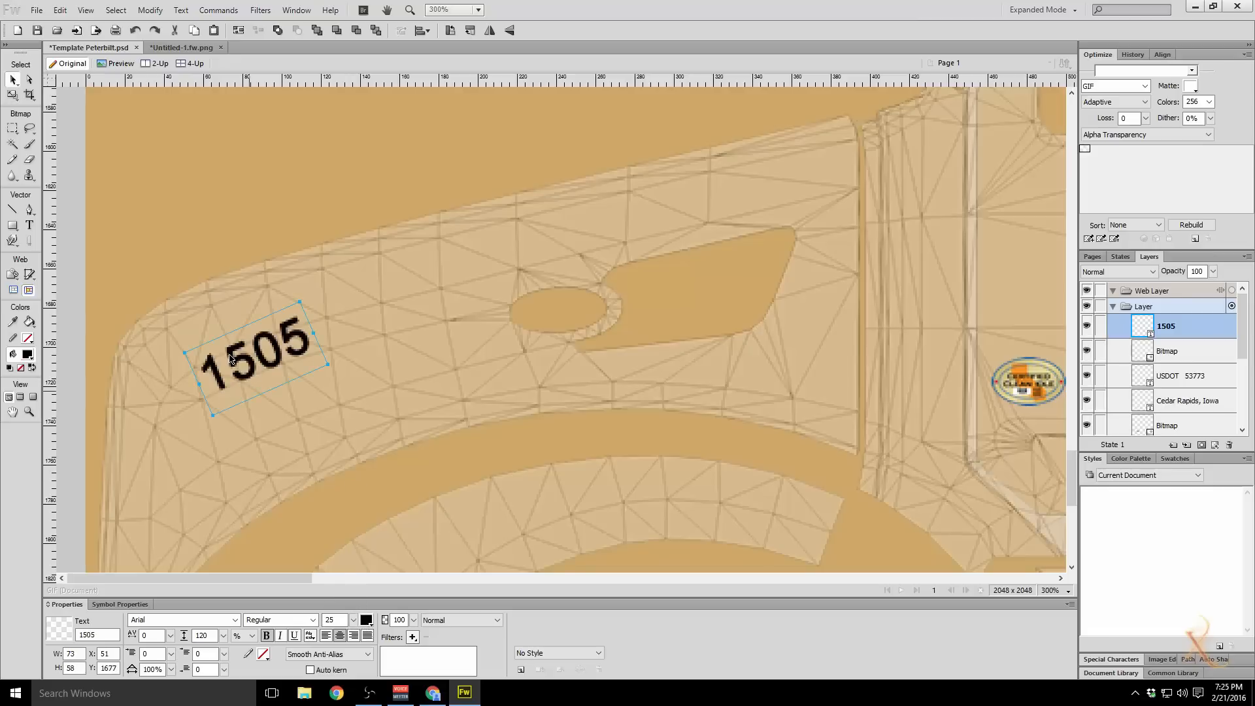
{"action": "left_click_drag", "start_coordinate": [263, 362], "coordinate": [281, 321]}
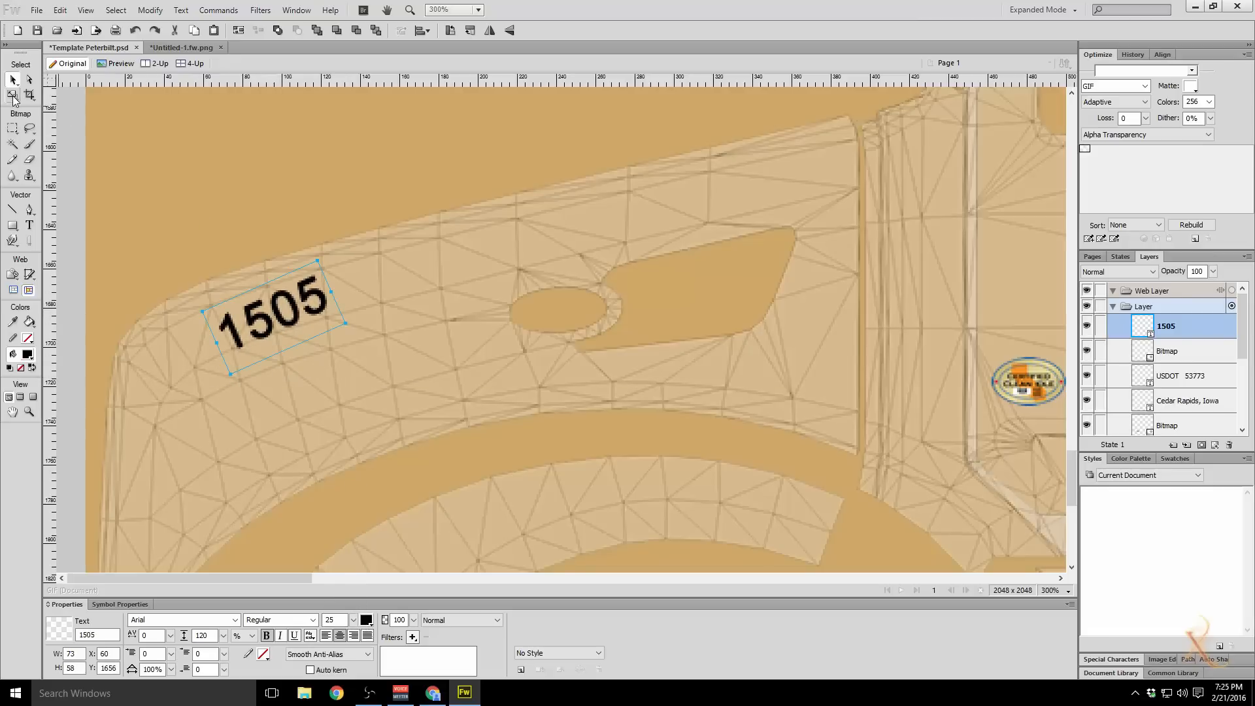
{"action": "left_click", "coordinate": [13, 95]}
{"action": "left_click_drag", "start_coordinate": [353, 237], "coordinate": [417, 251]}
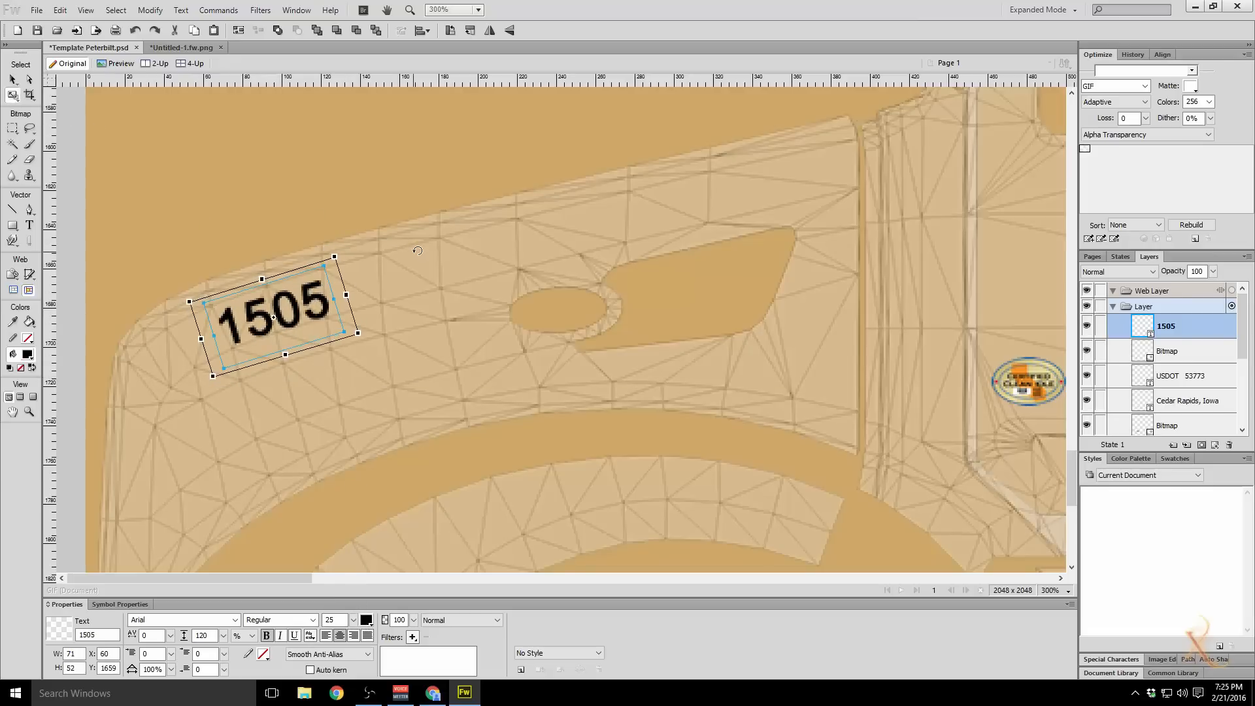
{"action": "key", "text": "Return"}
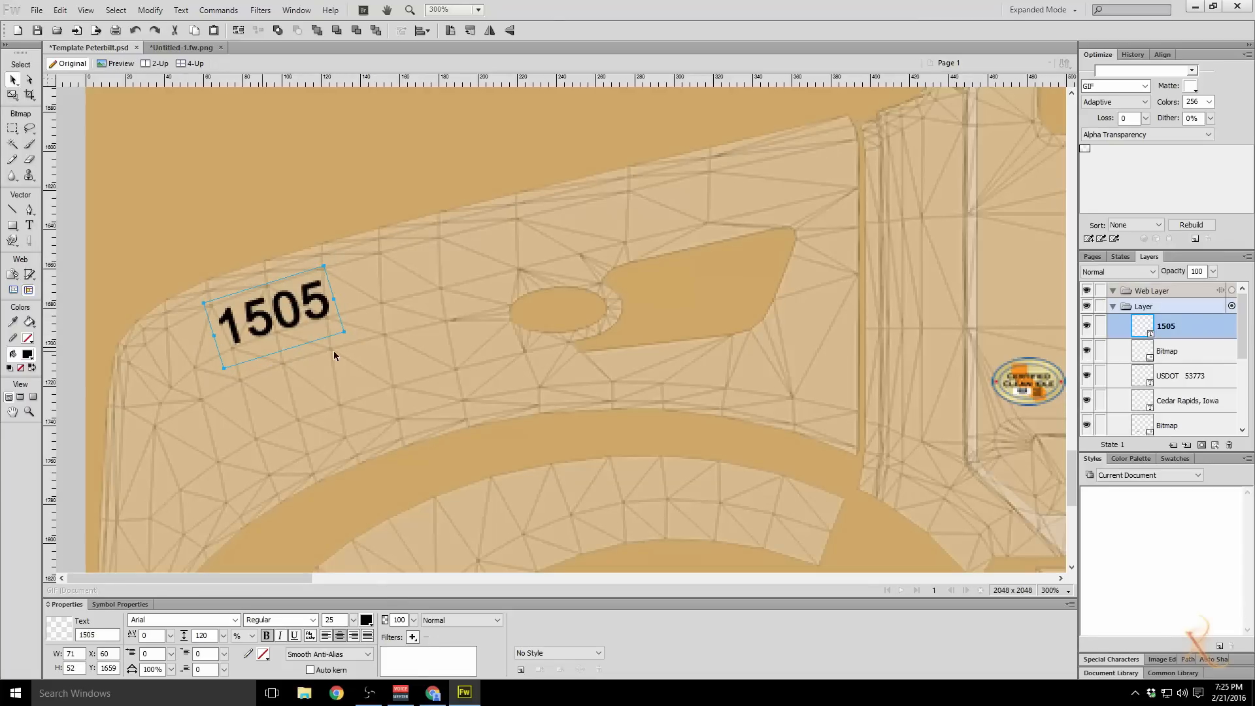
Step: Examine the door and sleeper side in the reference photo in Chrome for the remaining lettering and decals
{"action": "left_click_drag", "start_coordinate": [302, 578], "coordinate": [460, 559]}
{"action": "key", "text": "alt+Tab"}
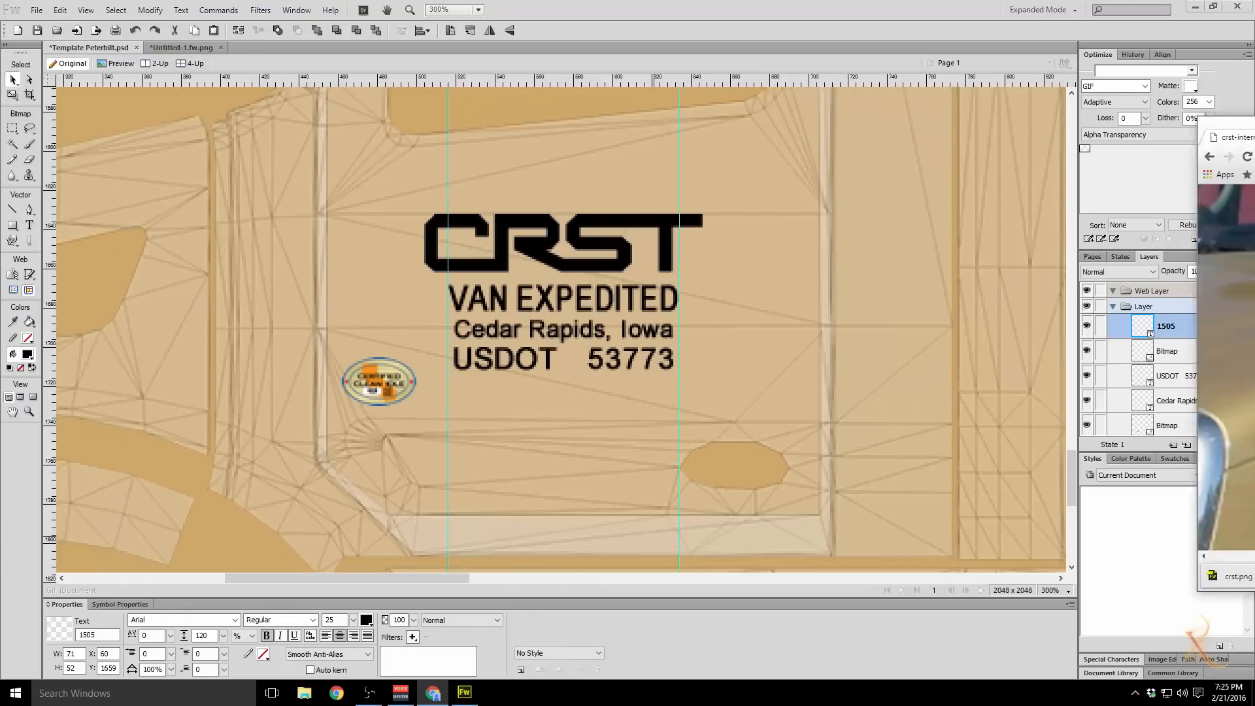
{"action": "left_click_drag", "start_coordinate": [1254, 138], "coordinate": [651, 125]}
{"action": "scroll", "coordinate": [724, 306], "scroll_direction": "down", "scroll_amount": 3}
{"action": "scroll", "coordinate": [738, 392], "scroll_direction": "up", "scroll_amount": 2}
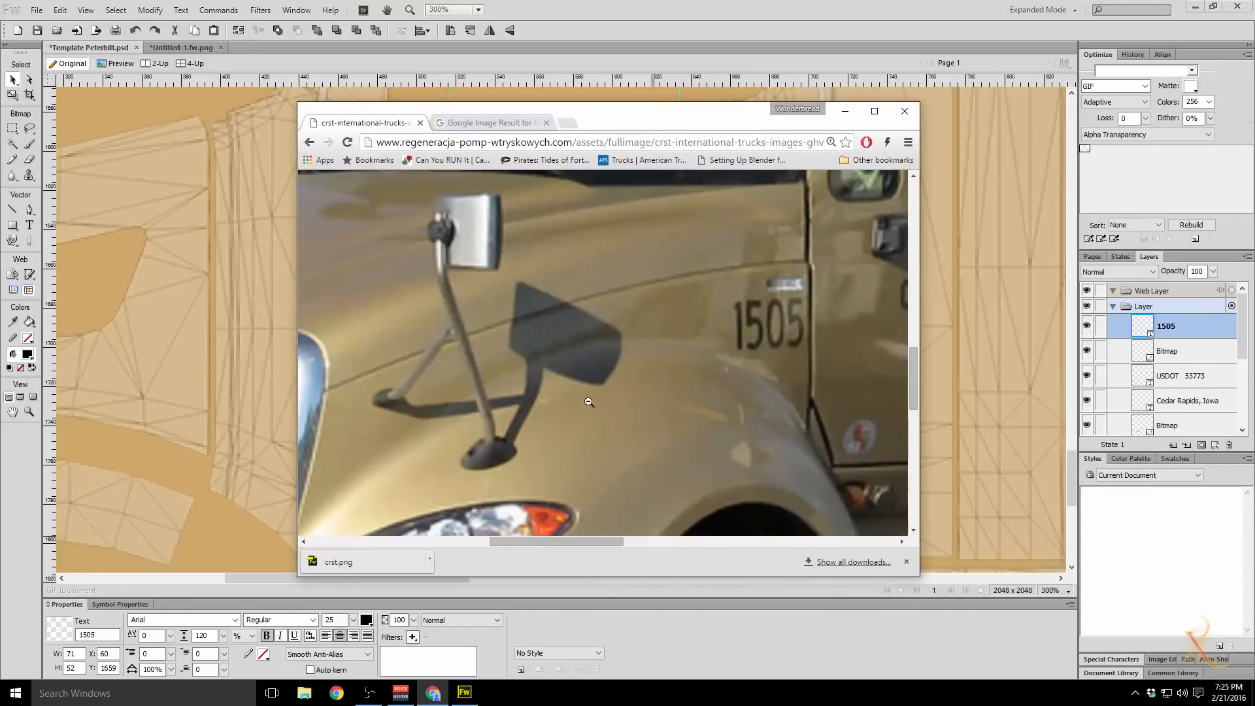
{"action": "left_click_drag", "start_coordinate": [511, 540], "coordinate": [604, 544]}
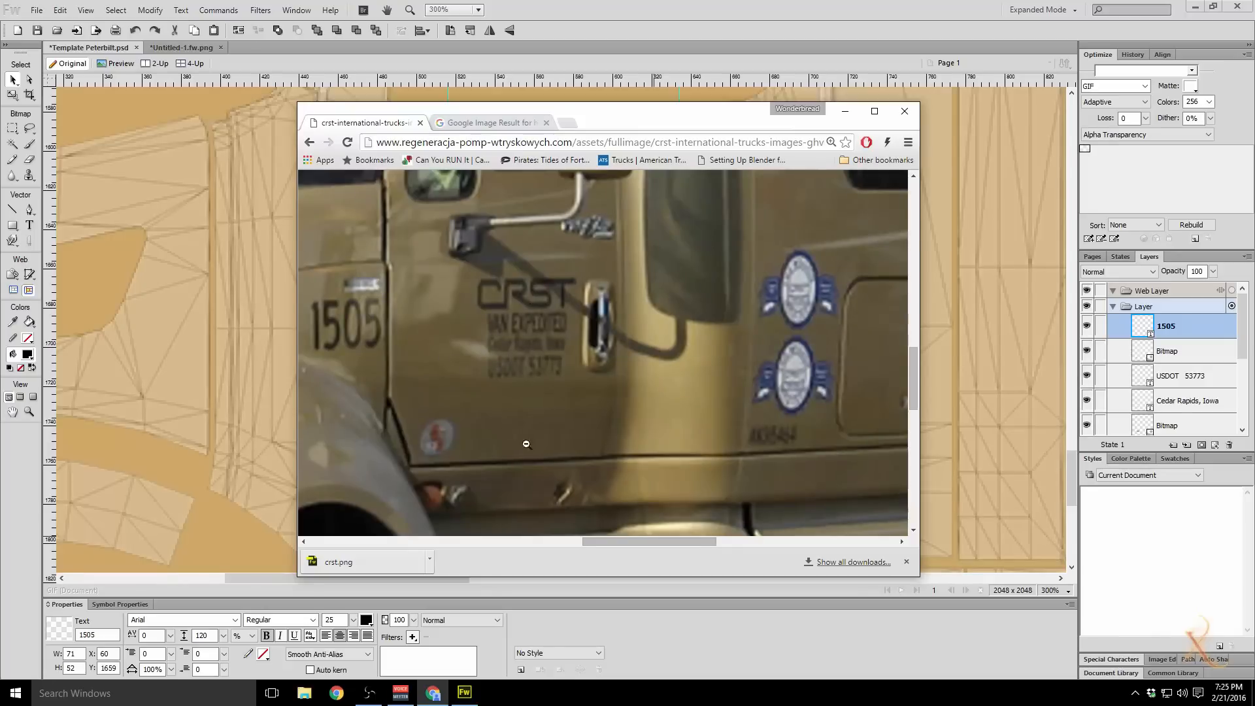
{"action": "left_click_drag", "start_coordinate": [625, 542], "coordinate": [657, 544]}
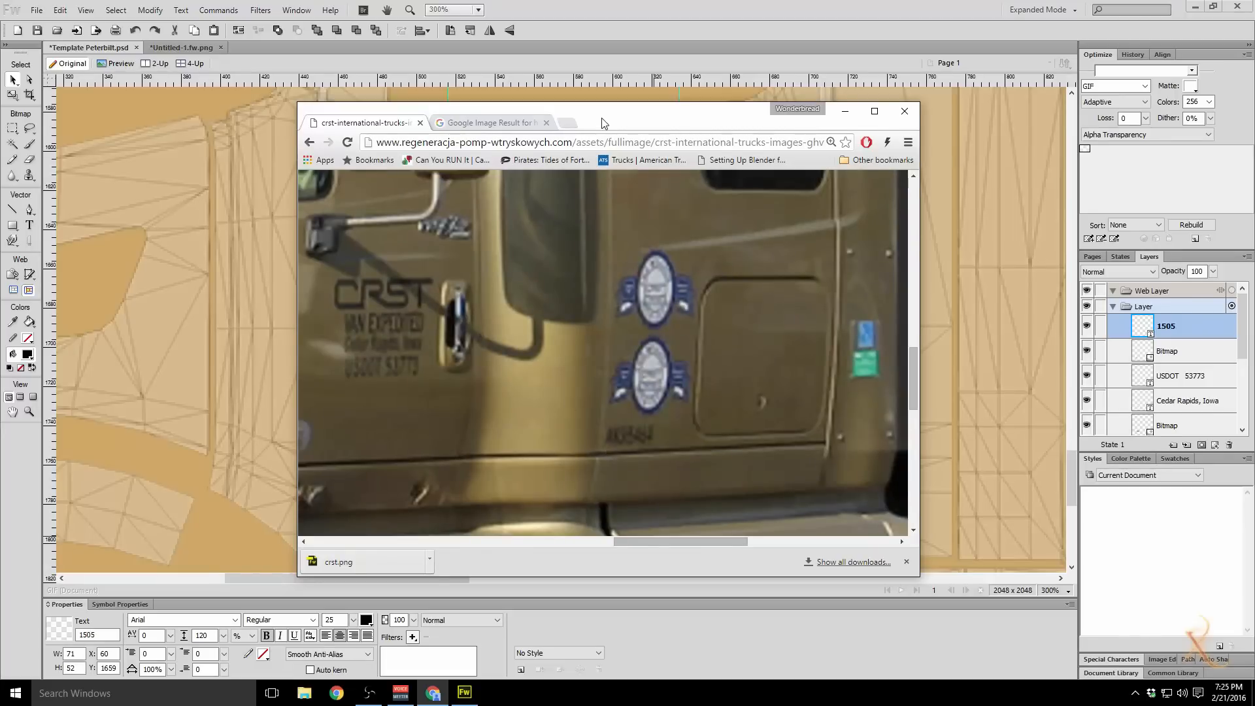
{"action": "left_click_drag", "start_coordinate": [602, 119], "coordinate": [1254, 120]}
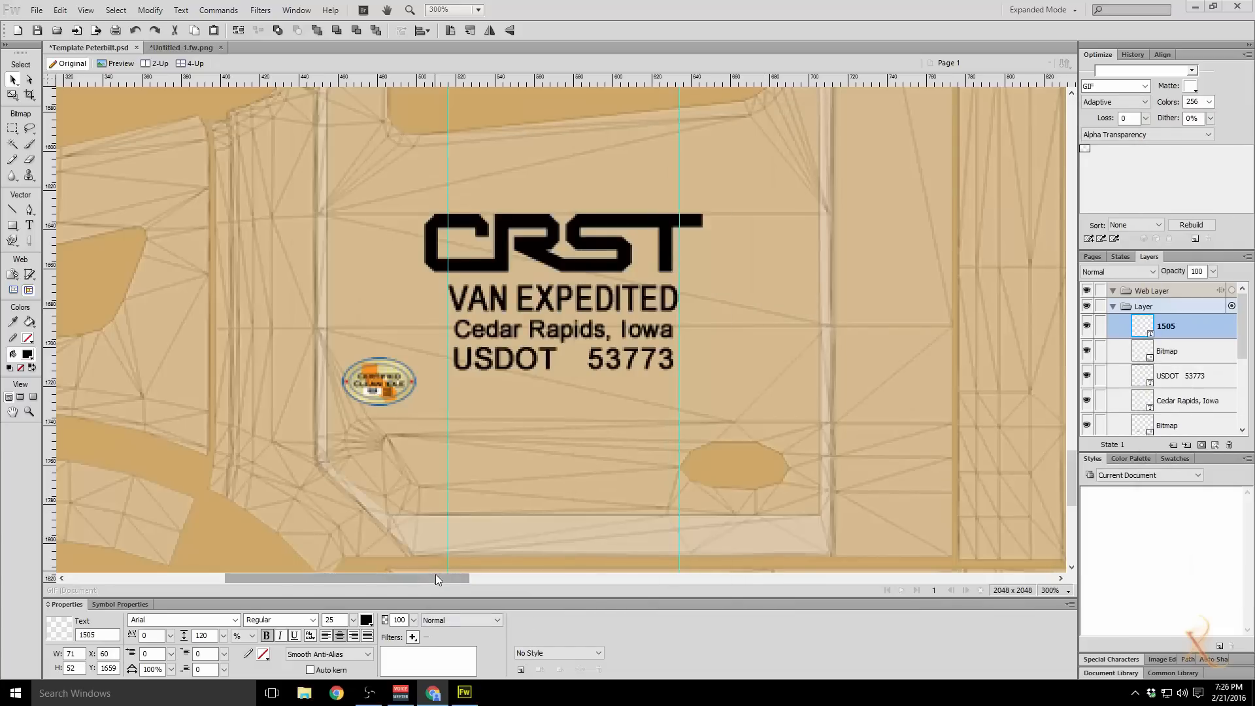
Step: Add the bold black Arial text AKG3484 at size 25 near the lower front corner of the template's sleeper panel
{"action": "left_click_drag", "start_coordinate": [435, 574], "coordinate": [563, 587]}
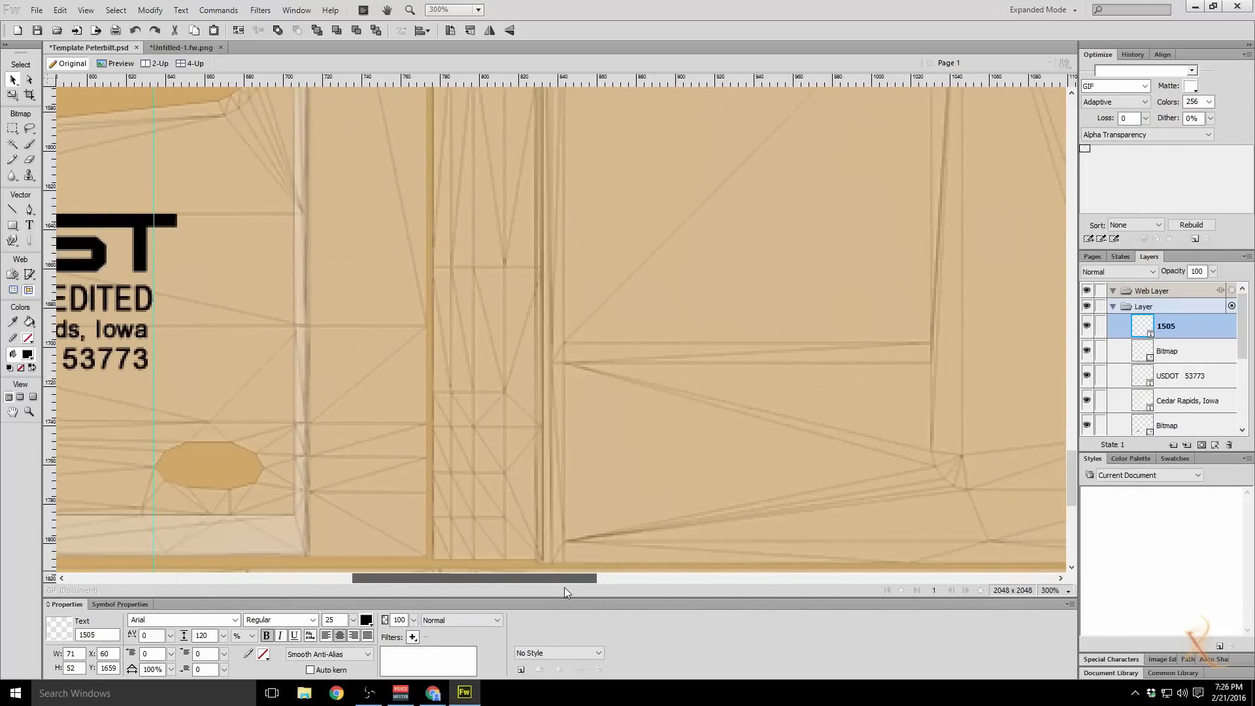
{"action": "scroll", "coordinate": [587, 445], "scroll_direction": "up", "scroll_amount": 5}
{"action": "scroll", "coordinate": [596, 446], "scroll_direction": "up", "scroll_amount": 3}
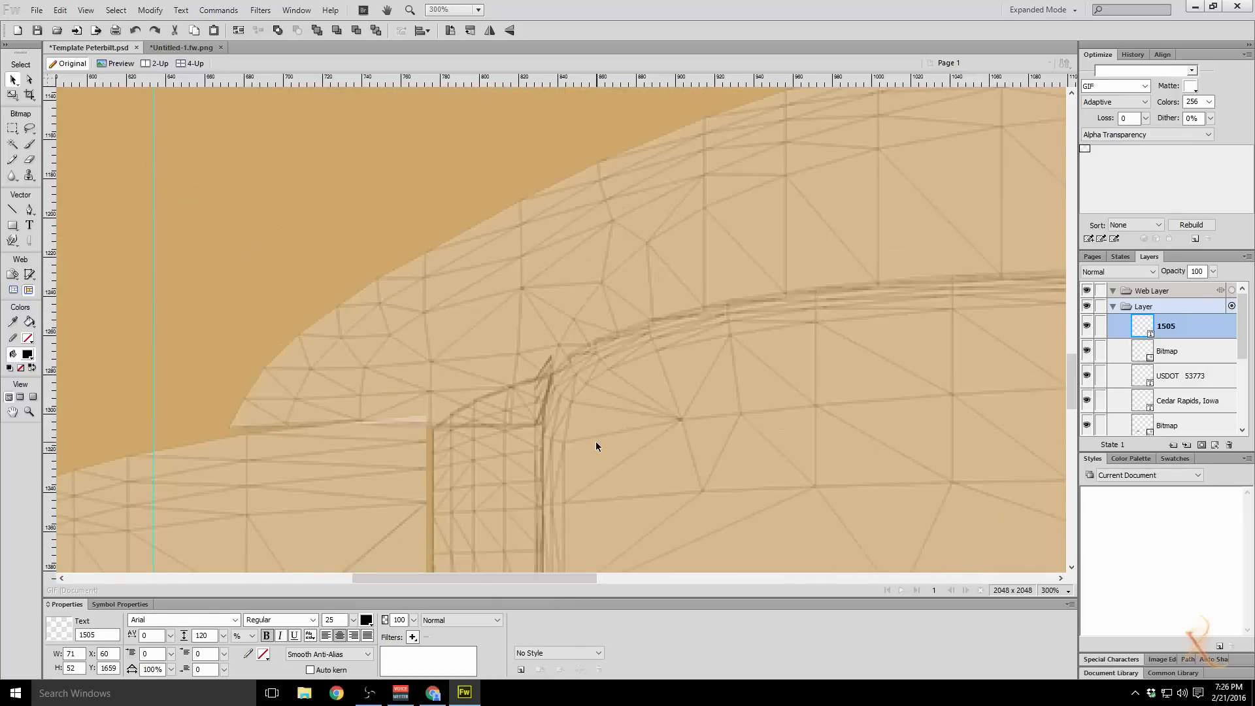
{"action": "scroll", "coordinate": [596, 445], "scroll_direction": "down", "scroll_amount": 6}
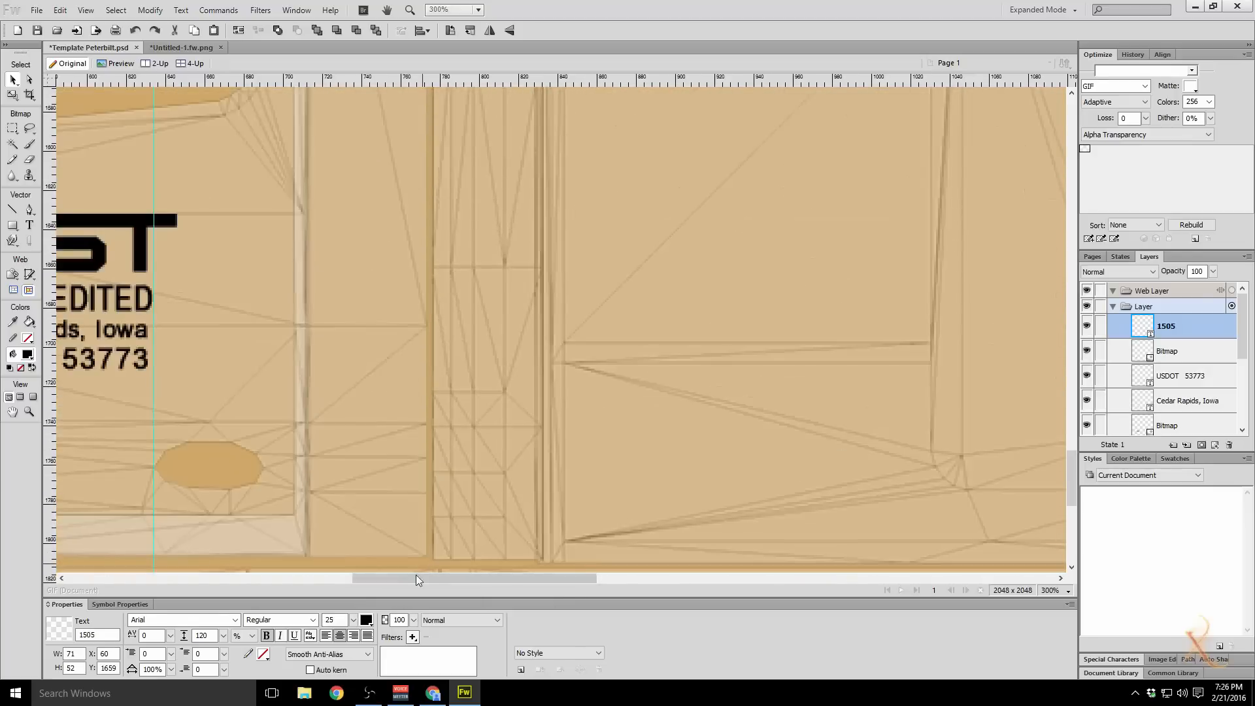
{"action": "left_click_drag", "start_coordinate": [416, 578], "coordinate": [453, 581]}
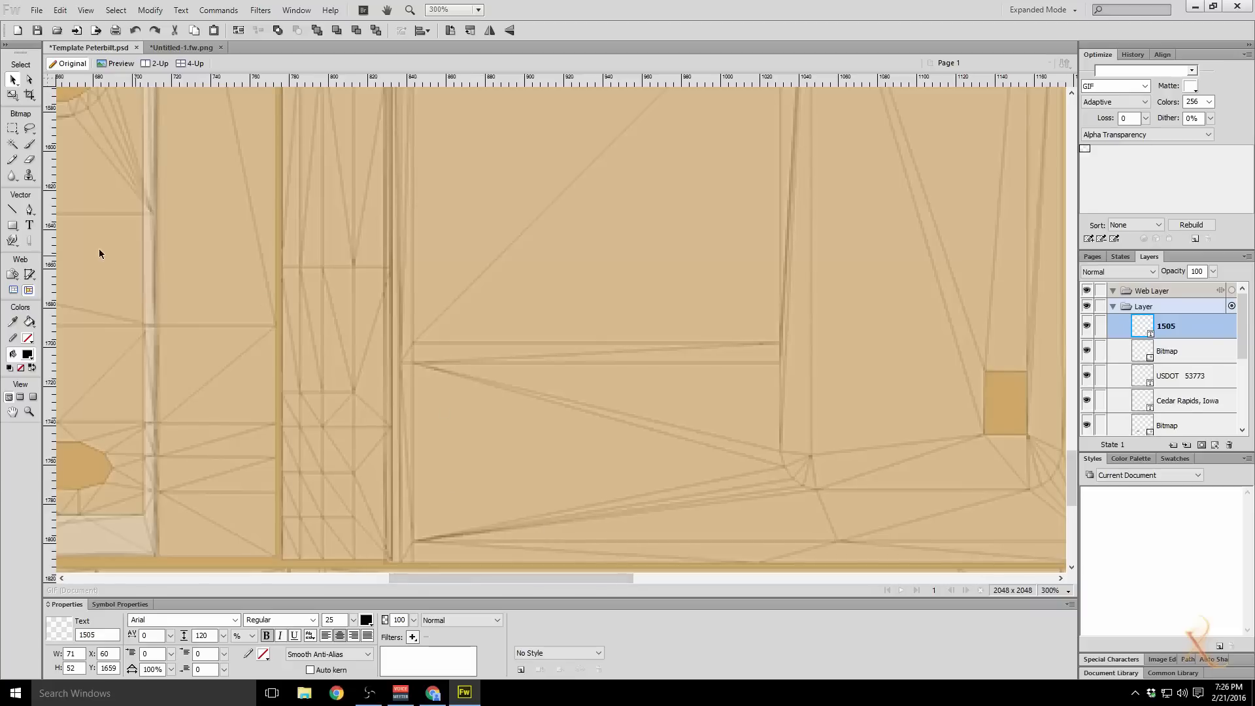
{"action": "left_click", "coordinate": [29, 225]}
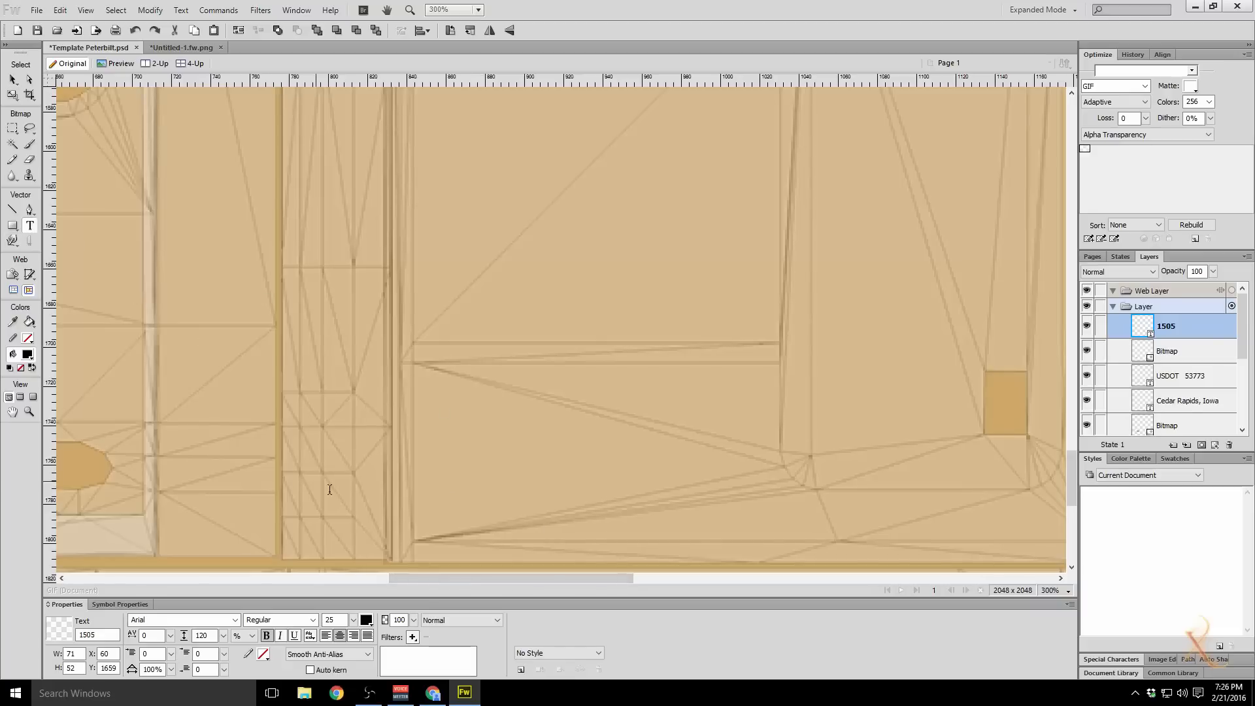
{"action": "left_click", "coordinate": [434, 518]}
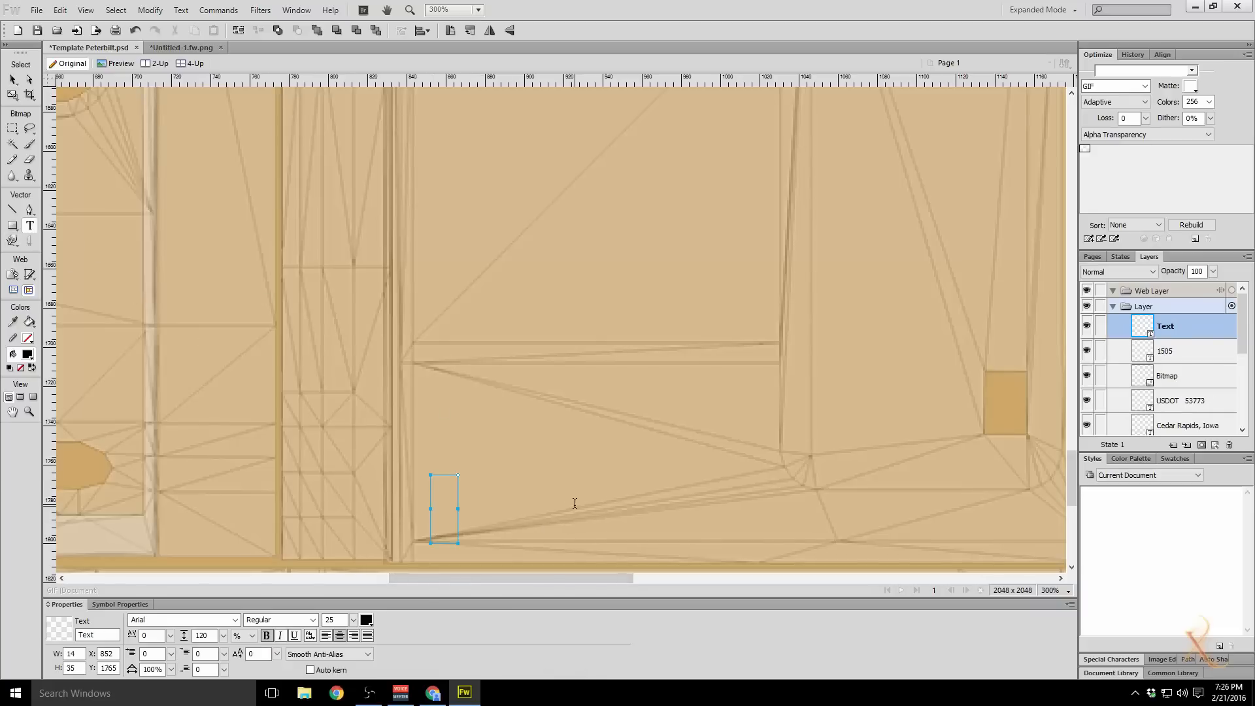
{"action": "type", "text": "A"}
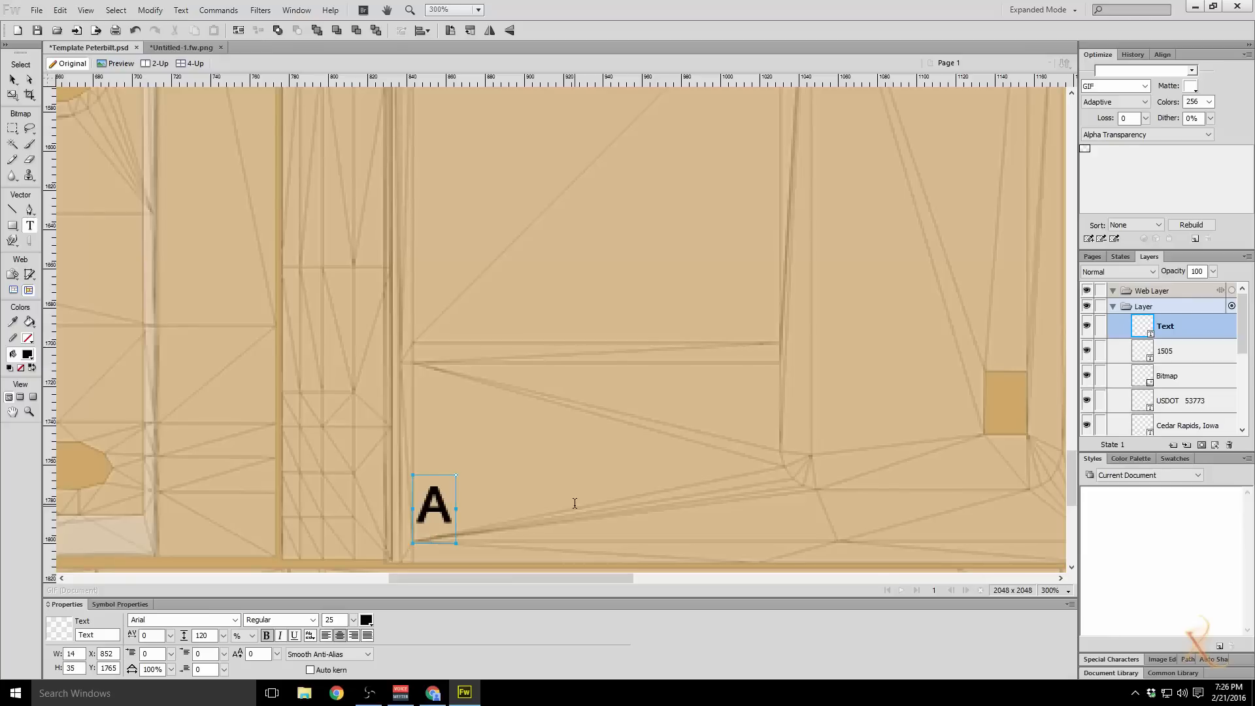
{"action": "type", "text": "KG"}
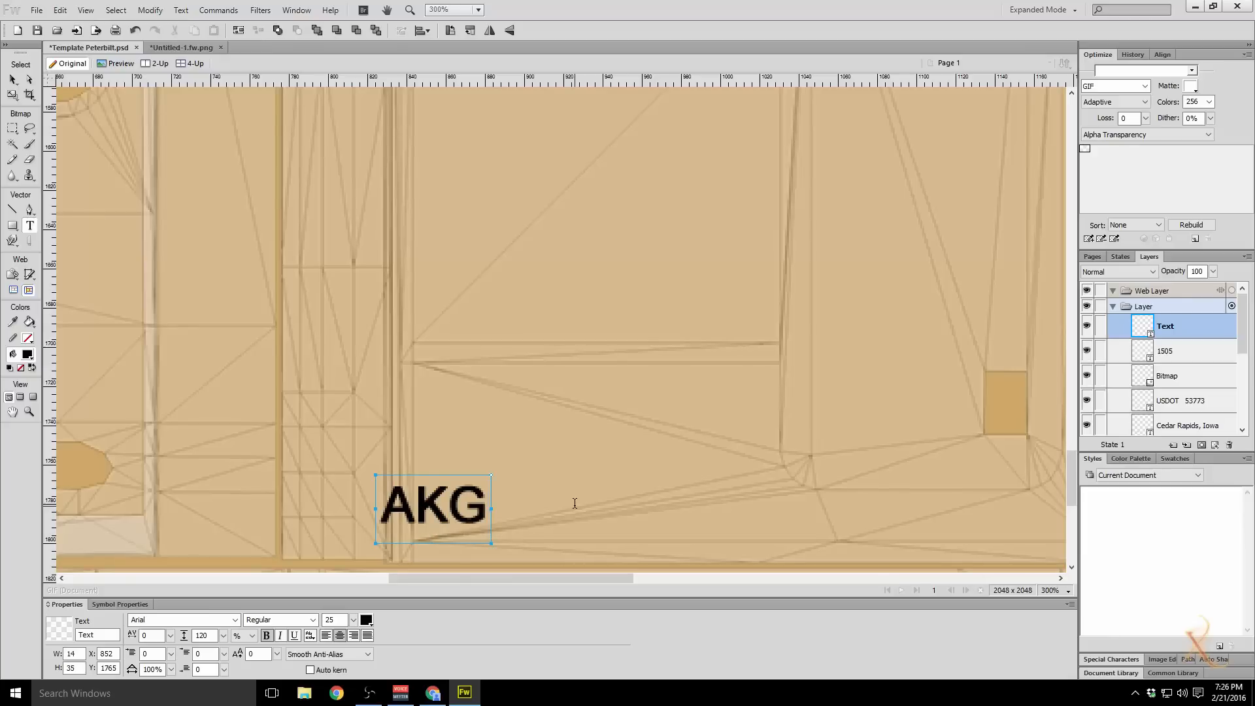
{"action": "type", "text": "3484"}
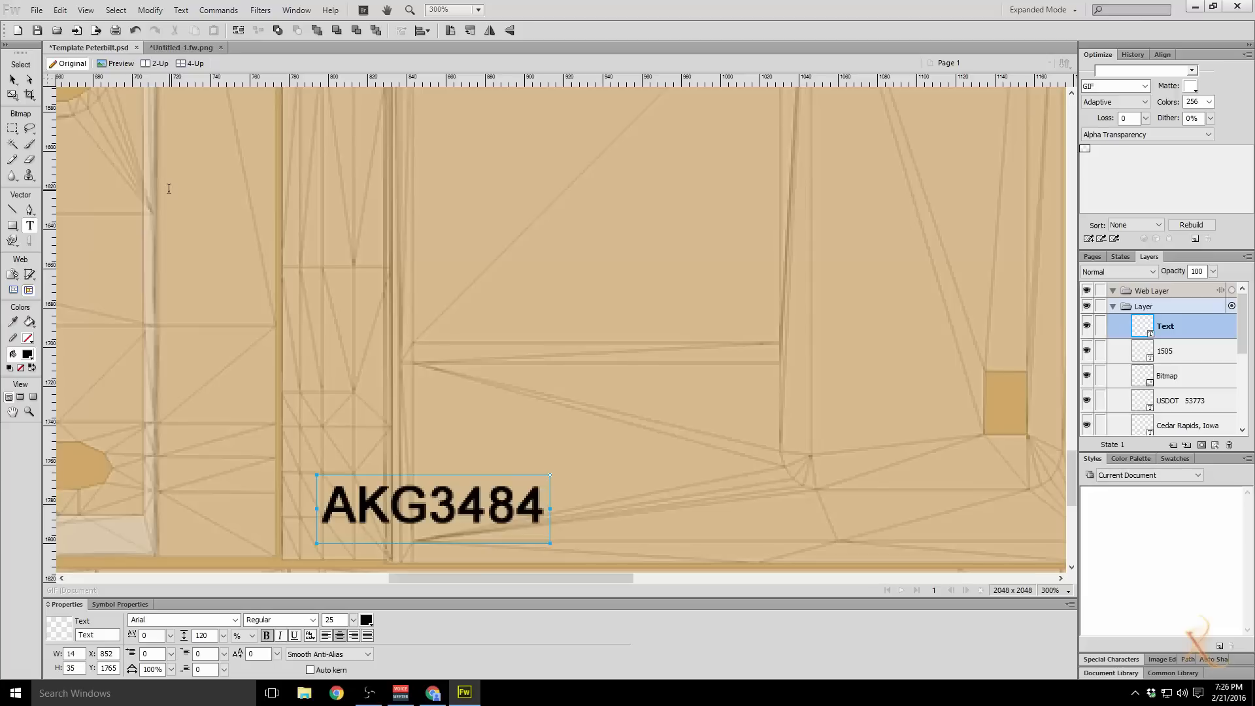
Step: Reduce the AKG3484 text to size 17 and shift it rearward fully onto the sleeper panel
{"action": "left_click", "coordinate": [13, 79]}
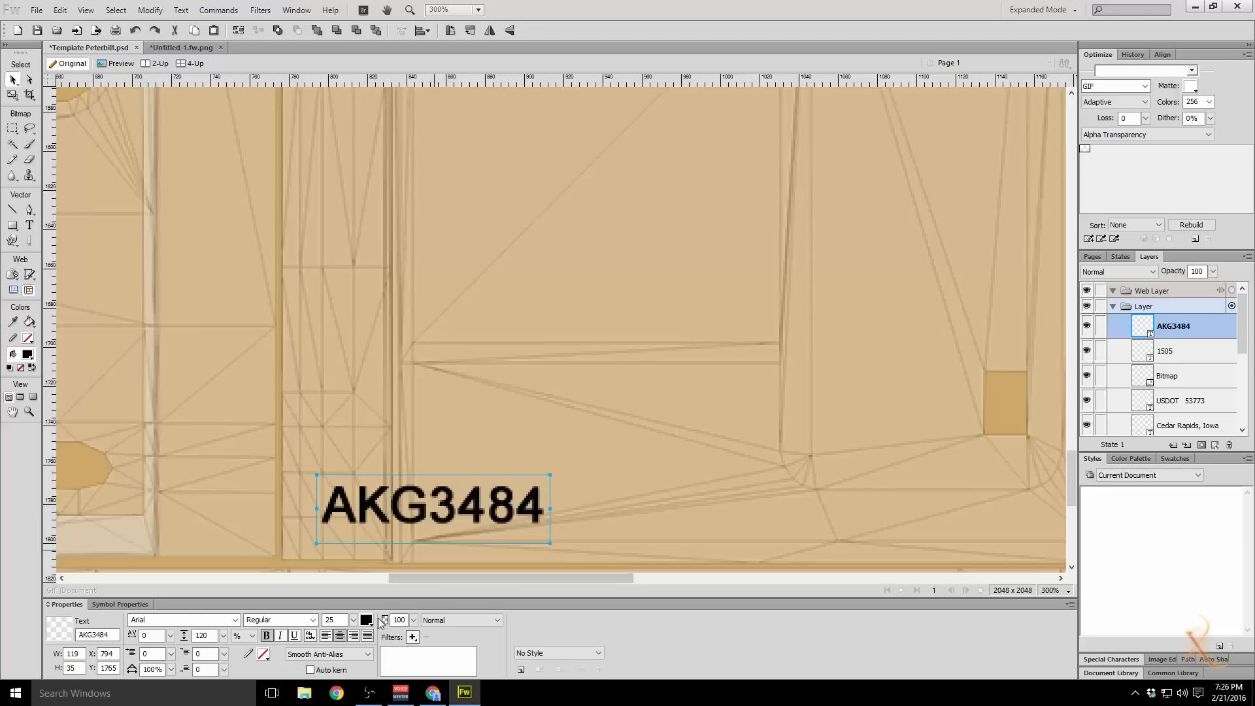
{"action": "left_click_drag", "start_coordinate": [353, 620], "coordinate": [358, 632]}
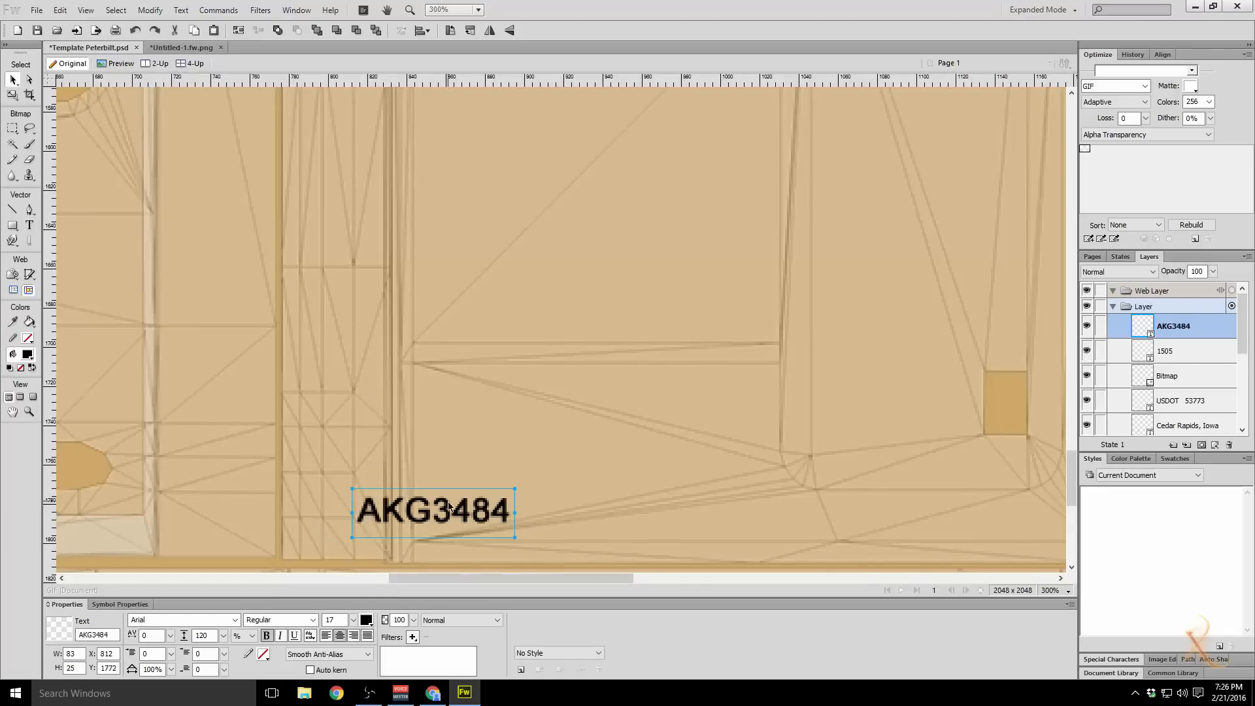
{"action": "left_click_drag", "start_coordinate": [449, 507], "coordinate": [516, 506]}
Step: Bring up the reference photo in Chrome to compare the lettering below the sleeper's round decals
{"action": "left_click_drag", "start_coordinate": [528, 579], "coordinate": [457, 579]}
{"action": "left_click", "coordinate": [433, 692]}
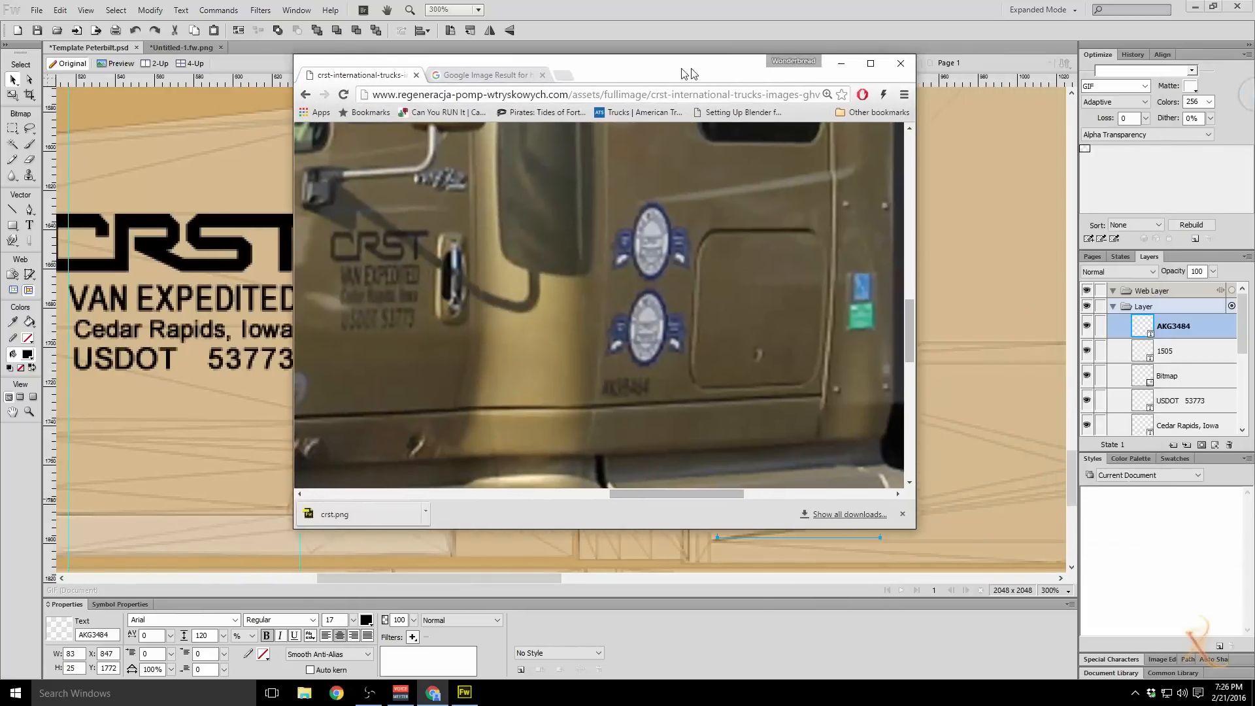
Step: Examine the decals on the sleeper side in the truck reference photo and move the browser window off the canvas
{"action": "left_click_drag", "start_coordinate": [490, 60], "coordinate": [322, 97]}
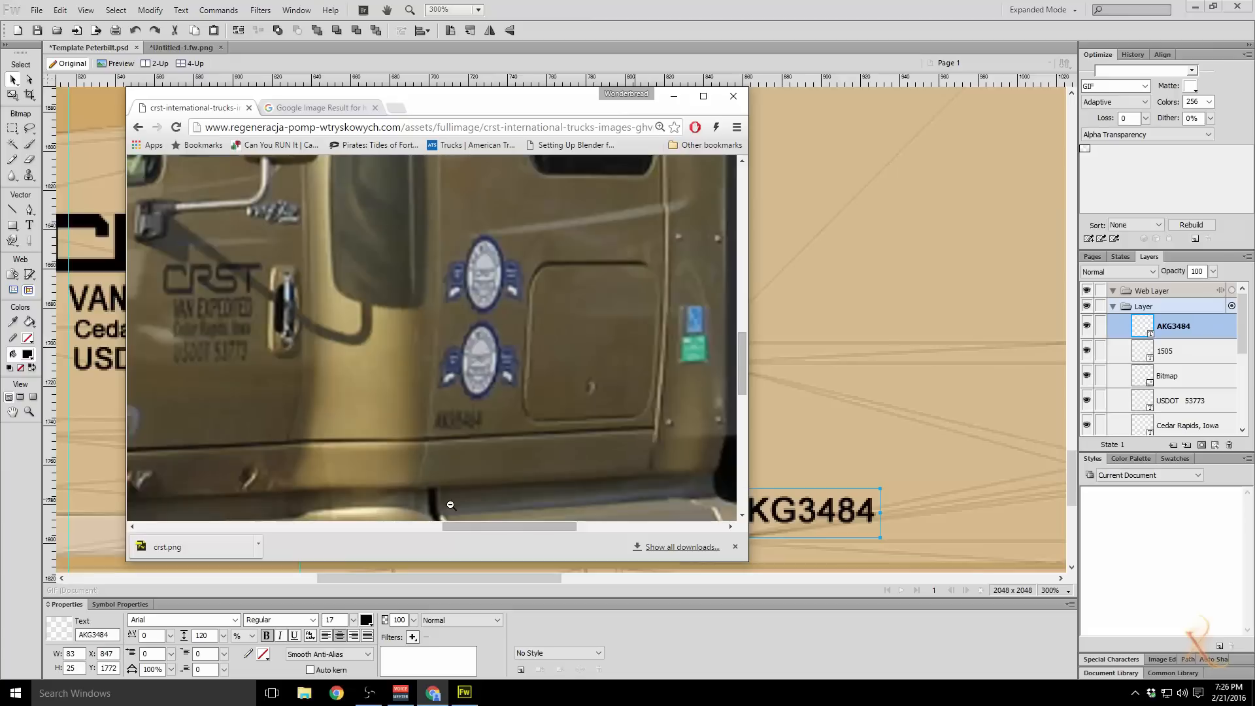
{"action": "mouse_move", "coordinate": [466, 527]}
{"action": "left_mouse_down"}
{"action": "mouse_move", "coordinate": [547, 530]}
{"action": "mouse_move", "coordinate": [489, 534]}
{"action": "left_mouse_up"}
{"action": "scroll", "coordinate": [414, 402], "scroll_direction": "up", "scroll_amount": 5}
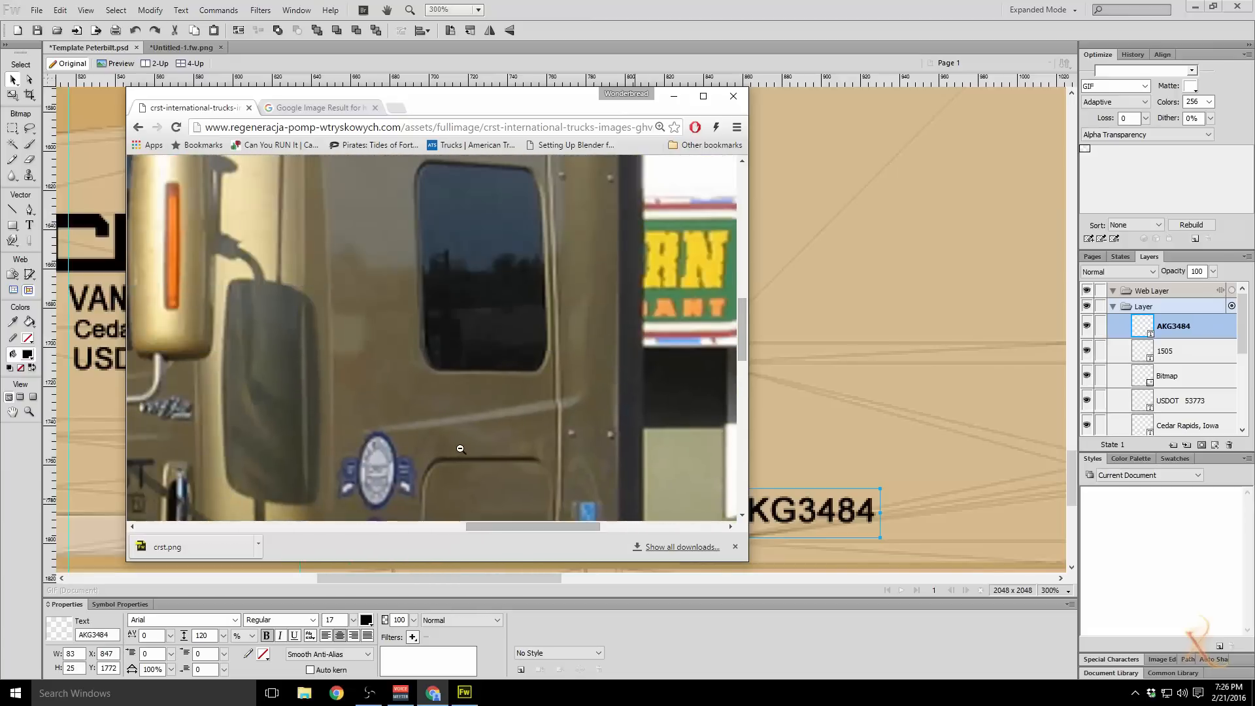
{"action": "scroll", "coordinate": [414, 402], "scroll_direction": "down", "scroll_amount": 5}
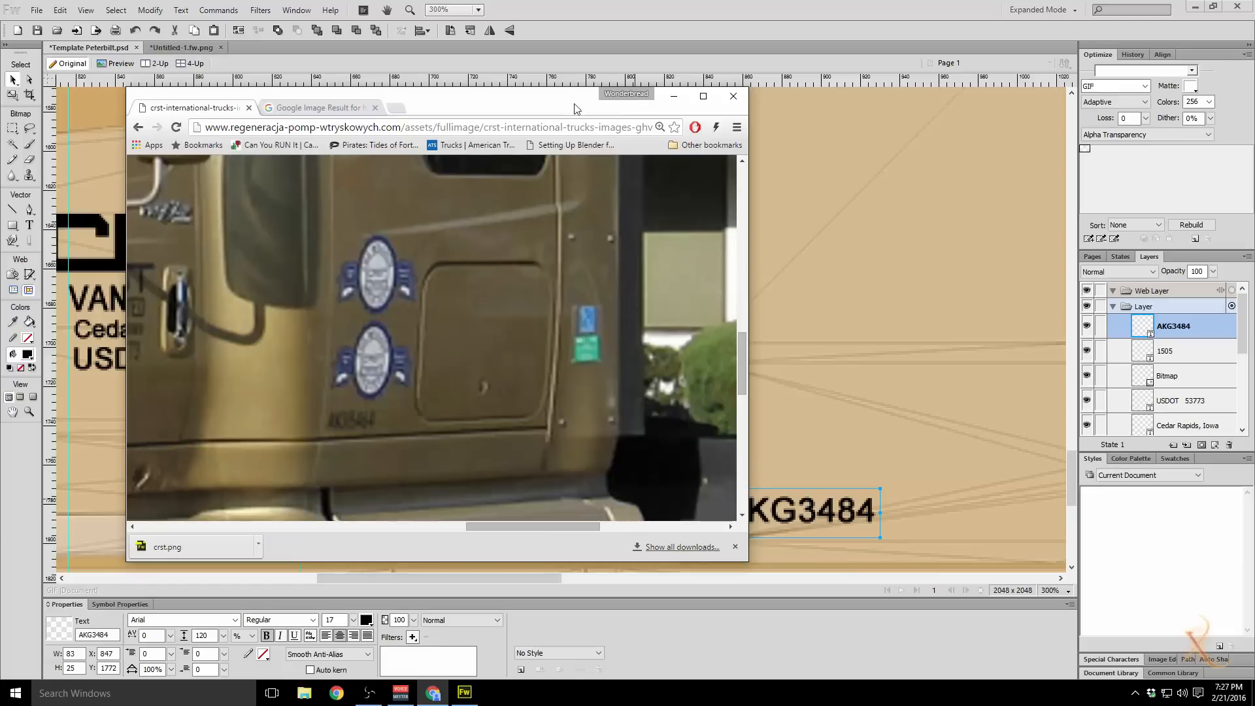
{"action": "left_click_drag", "start_coordinate": [552, 108], "coordinate": [1254, 147]}
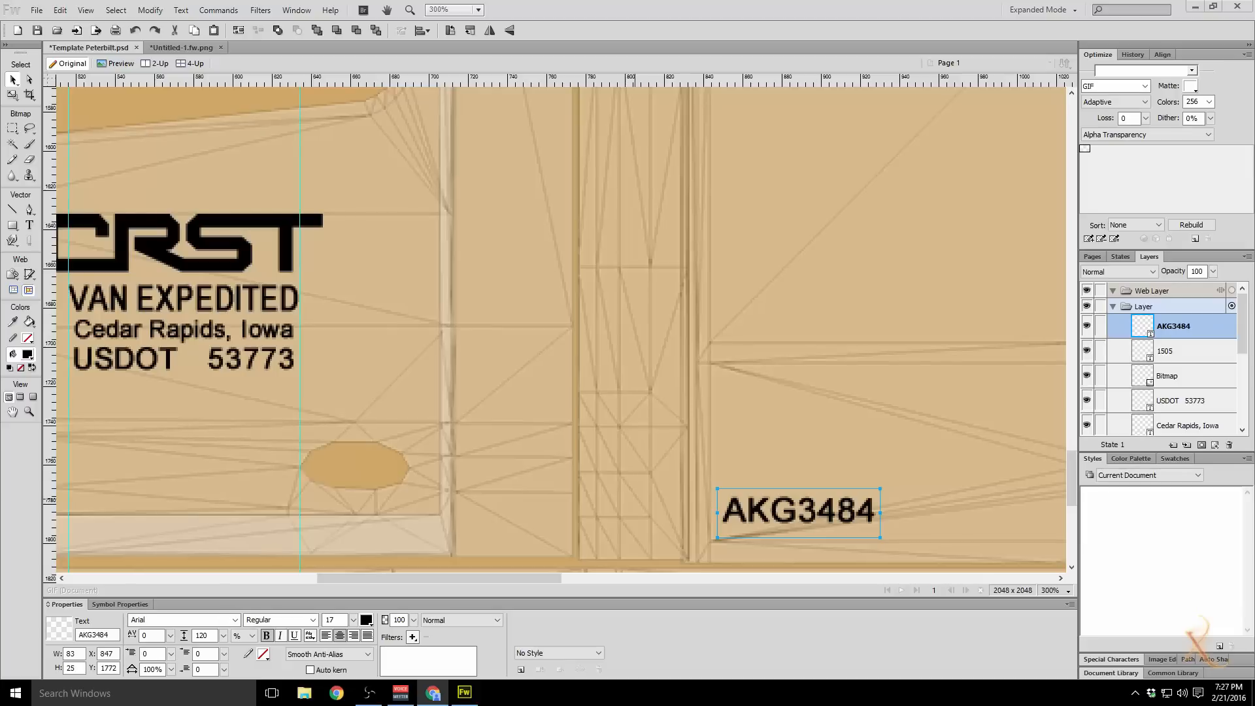
Step: Examine the template panels beyond the AKG3484 text at 200% zoom to locate the rear sleeper panel for the stickers
{"action": "left_click_drag", "start_coordinate": [469, 575], "coordinate": [643, 589]}
{"action": "scroll", "coordinate": [692, 490], "scroll_direction": "up", "scroll_amount": 4}
{"action": "scroll", "coordinate": [696, 479], "scroll_direction": "down", "scroll_amount": 5}
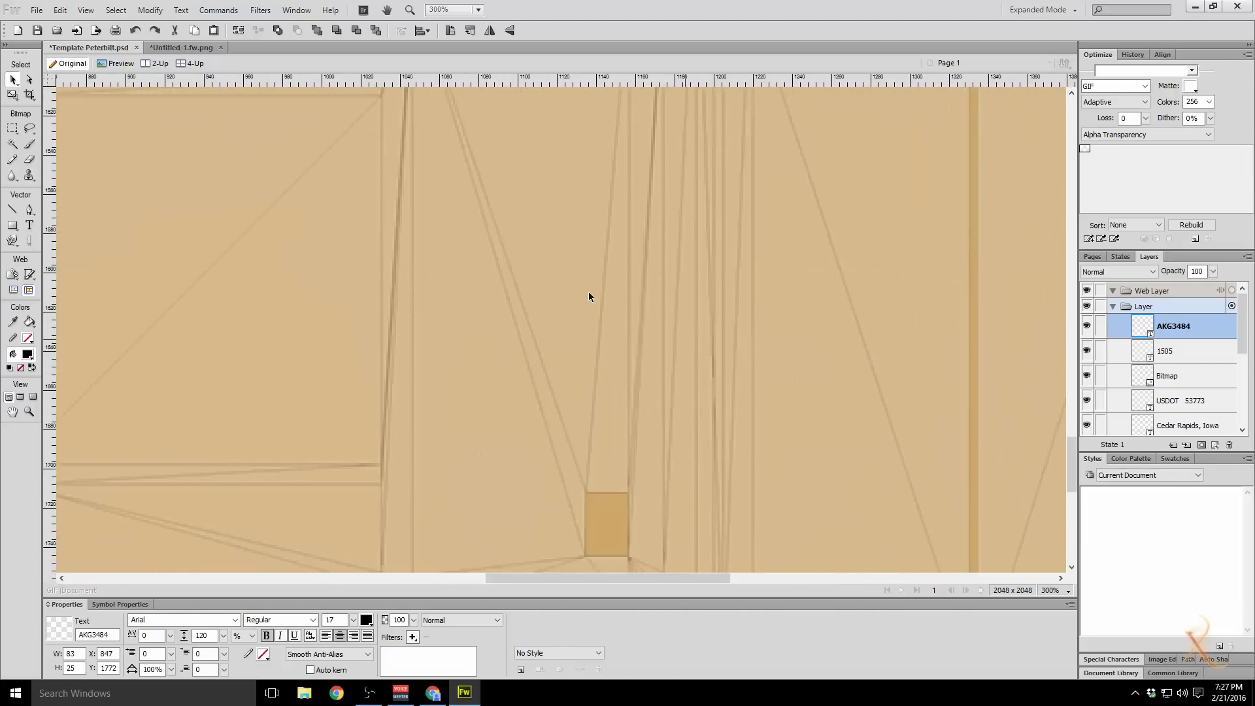
{"action": "left_click", "coordinate": [1058, 590]}
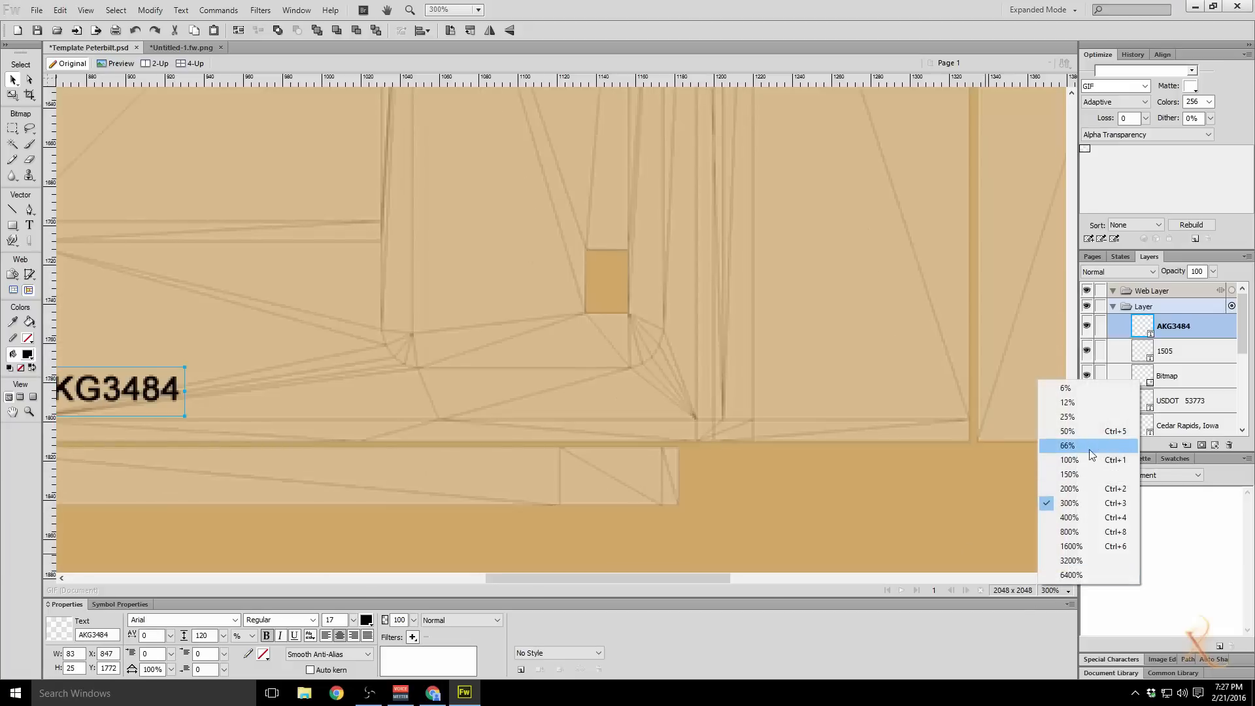
{"action": "left_click", "coordinate": [1083, 485]}
{"action": "scroll", "coordinate": [685, 508], "scroll_direction": "up", "scroll_amount": 3}
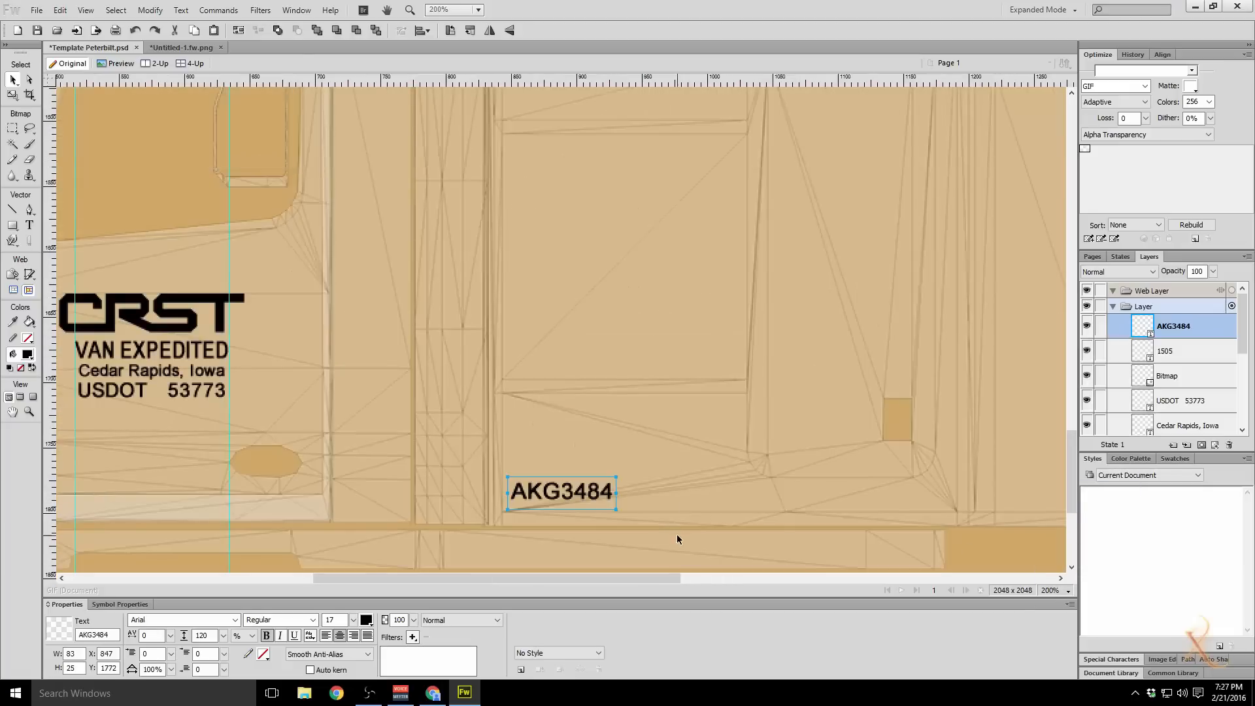
{"action": "left_click", "coordinate": [676, 535]}
{"action": "left_click_drag", "start_coordinate": [662, 578], "coordinate": [818, 585]}
{"action": "scroll", "coordinate": [637, 465], "scroll_direction": "up", "scroll_amount": 12}
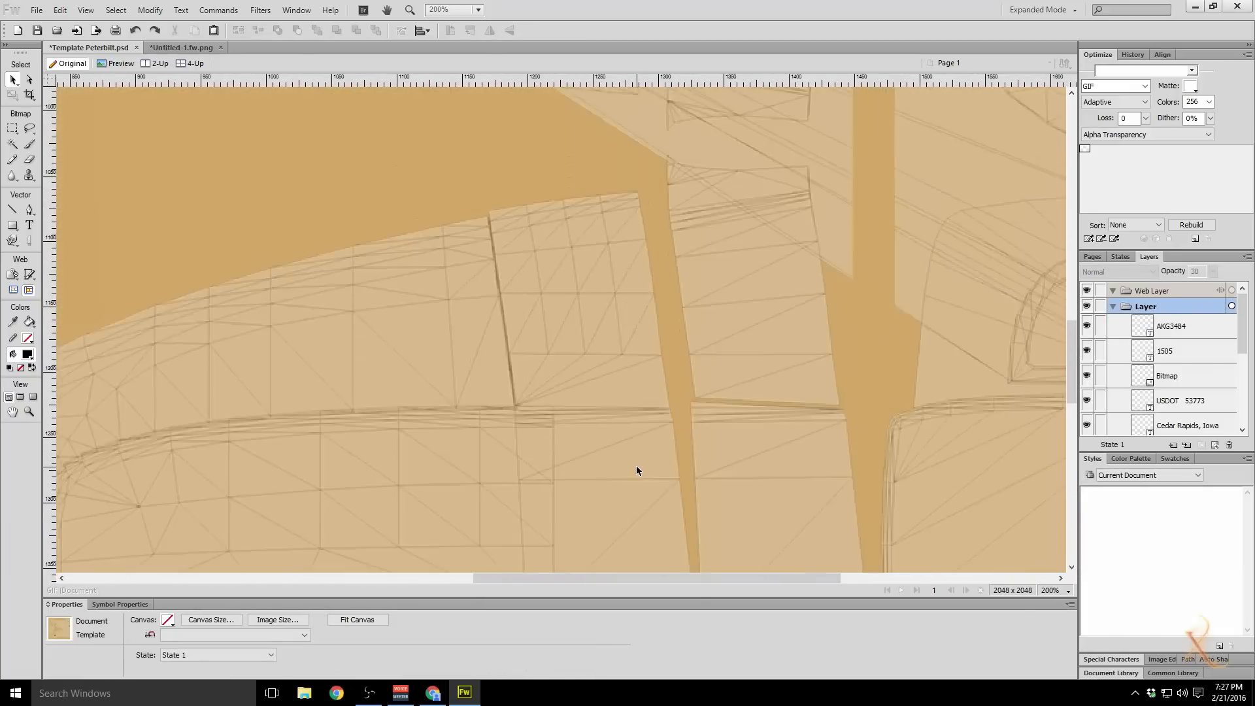
{"action": "scroll", "coordinate": [637, 466], "scroll_direction": "down", "scroll_amount": 6}
{"action": "scroll", "coordinate": [601, 333], "scroll_direction": "down", "scroll_amount": 7}
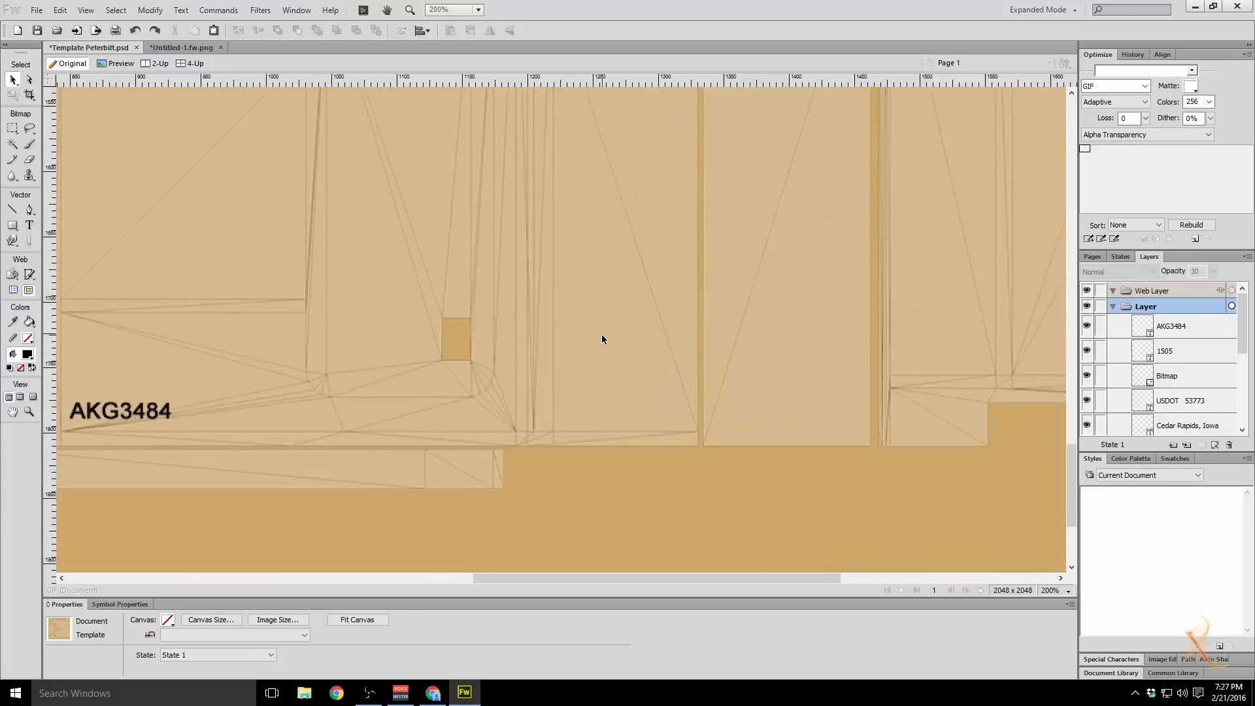
Step: Import ifta16.gif from the LogosMarkings folder onto the template, to the right of the AKG3484 text
{"action": "left_click", "coordinate": [37, 9]}
{"action": "left_click", "coordinate": [91, 223]}
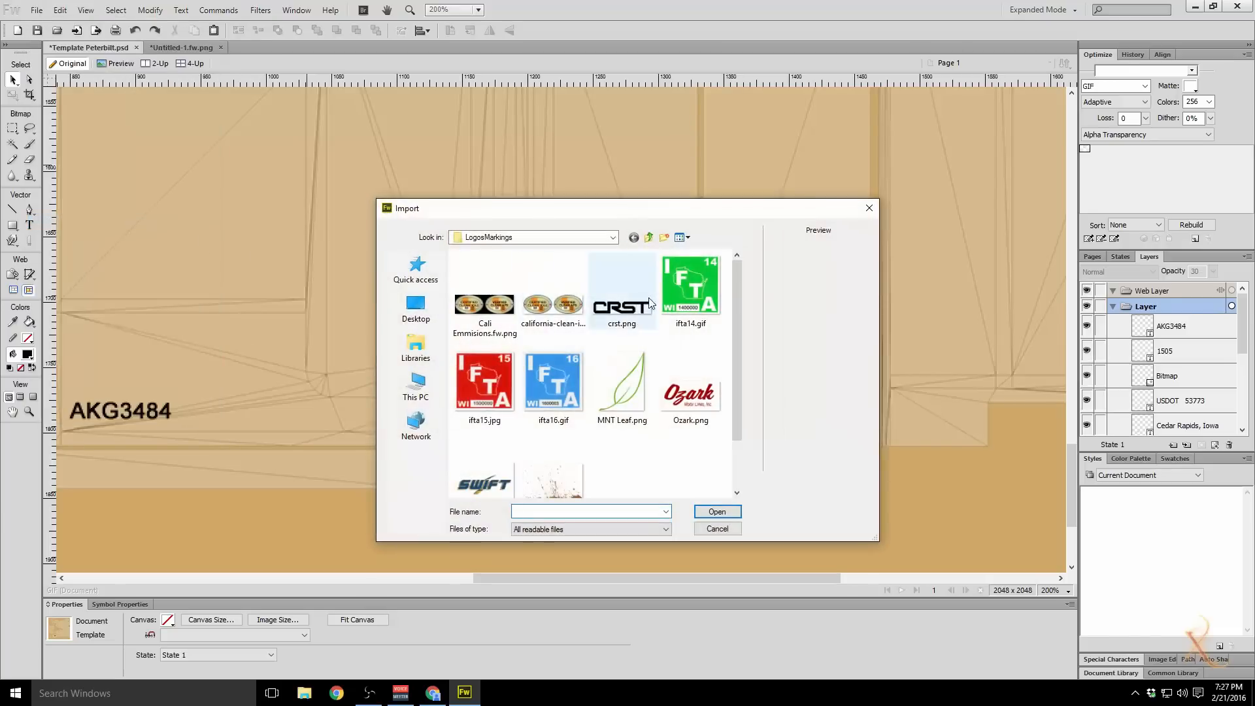
{"action": "double_click", "coordinate": [562, 382]}
{"action": "left_click", "coordinate": [568, 264]}
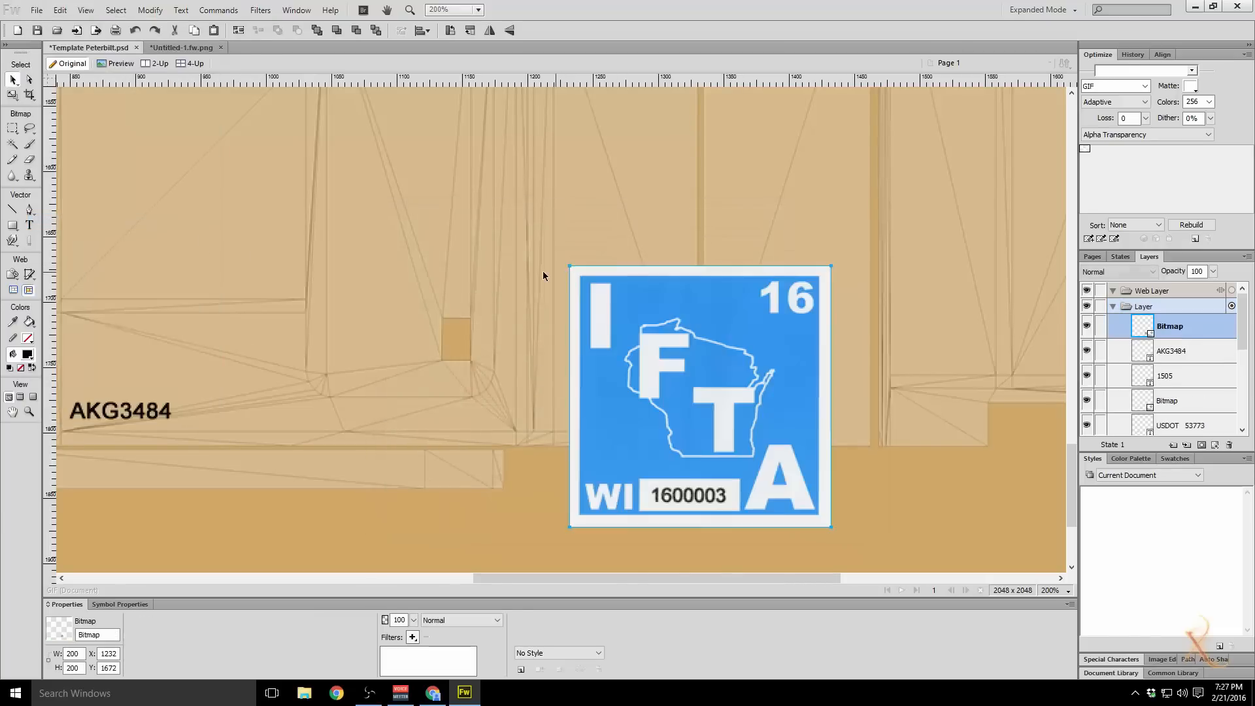
Step: Scale the imported blue IFTA sticker down to about 22 by 22 pixels
{"action": "left_click", "coordinate": [13, 95]}
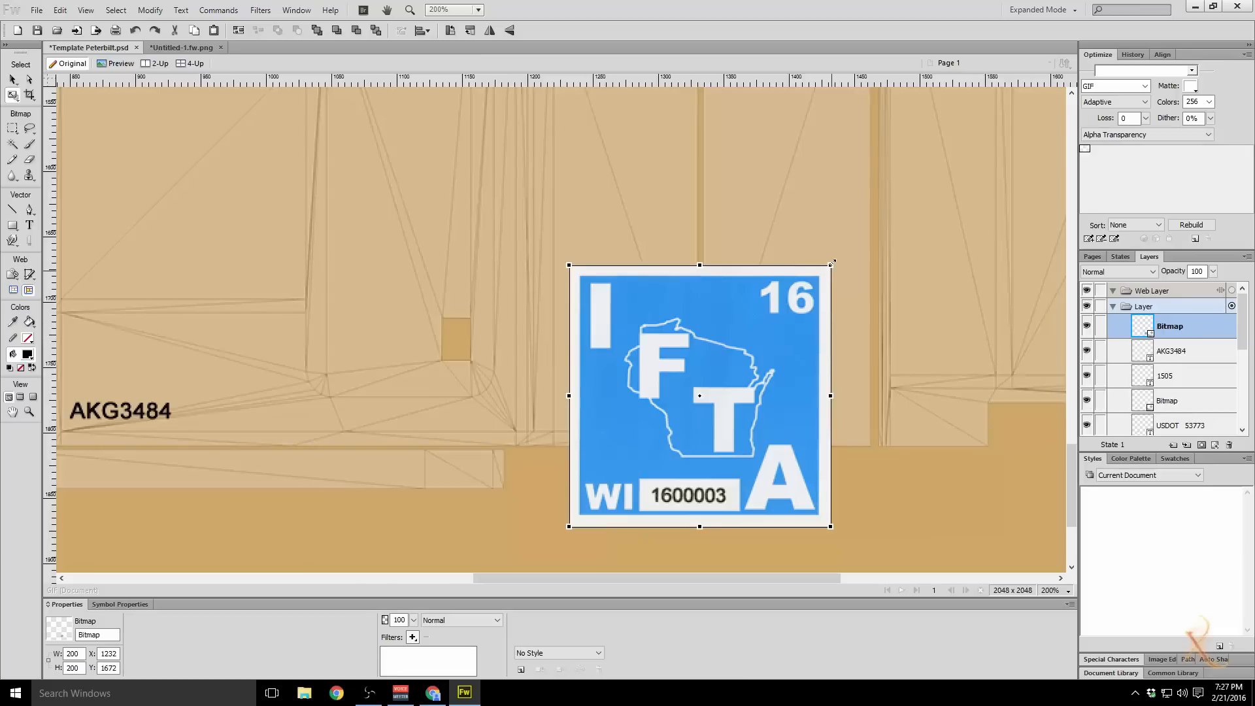
{"action": "left_click_drag", "start_coordinate": [832, 262], "coordinate": [621, 306]}
{"action": "key", "text": "v"}
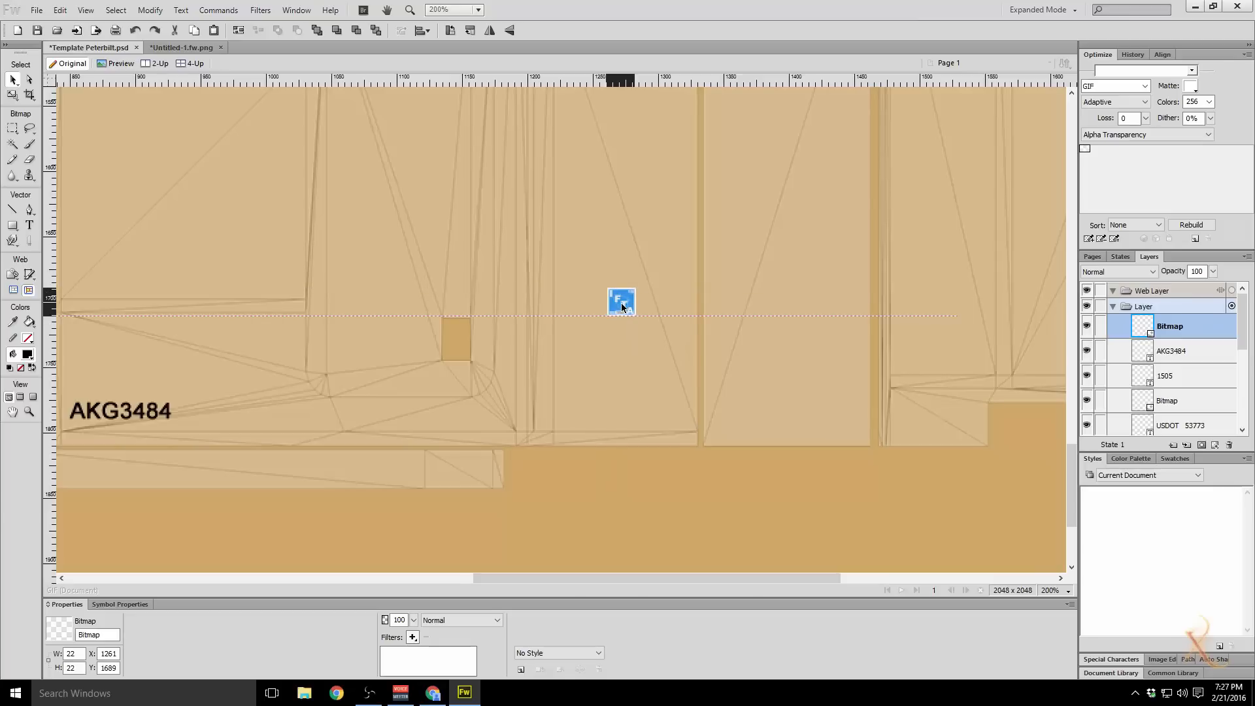
Step: Set the IFTA sticker's size to 20 by 20 pixels and move it to about X 1256, Y 1672
{"action": "scroll", "coordinate": [614, 305], "scroll_direction": "up", "scroll_amount": 3}
{"action": "scroll", "coordinate": [614, 305], "scroll_direction": "down", "scroll_amount": 1}
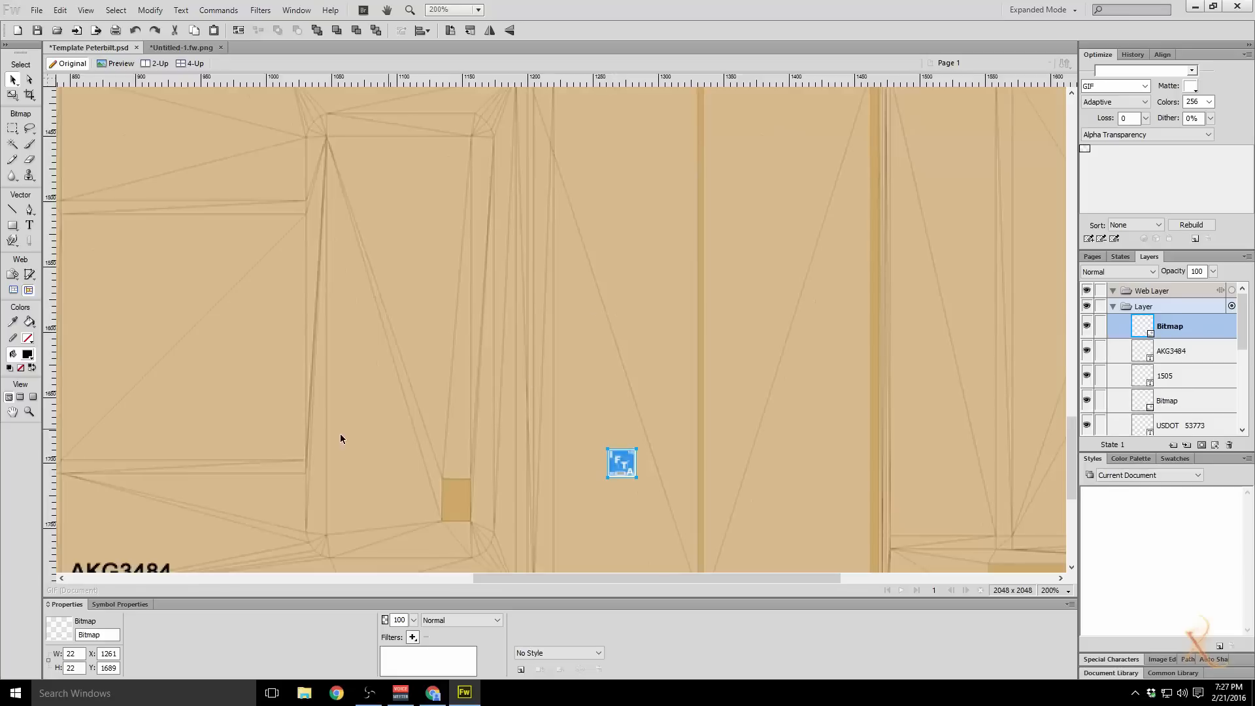
{"action": "left_click_drag", "start_coordinate": [612, 466], "coordinate": [614, 477]}
{"action": "scroll", "coordinate": [608, 485], "scroll_direction": "down", "scroll_amount": 3}
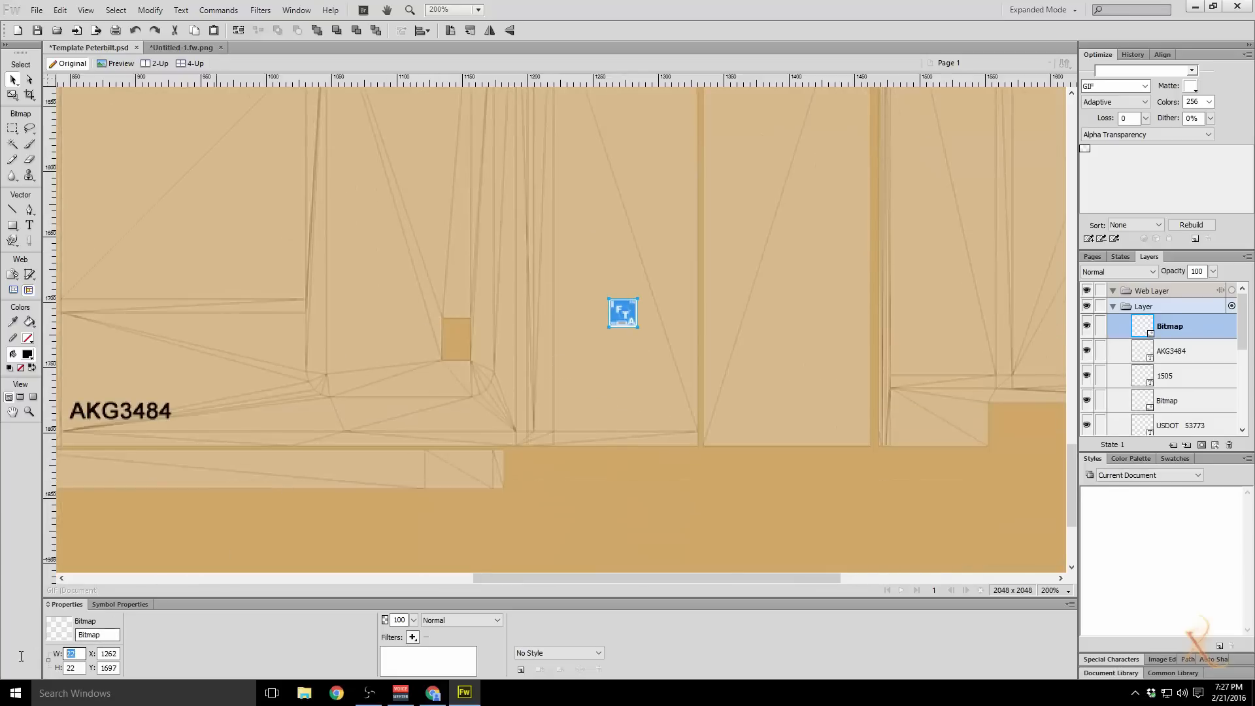
{"action": "left_click", "coordinate": [73, 653]}
{"action": "type", "text": "20"}
{"action": "left_click", "coordinate": [72, 667]}
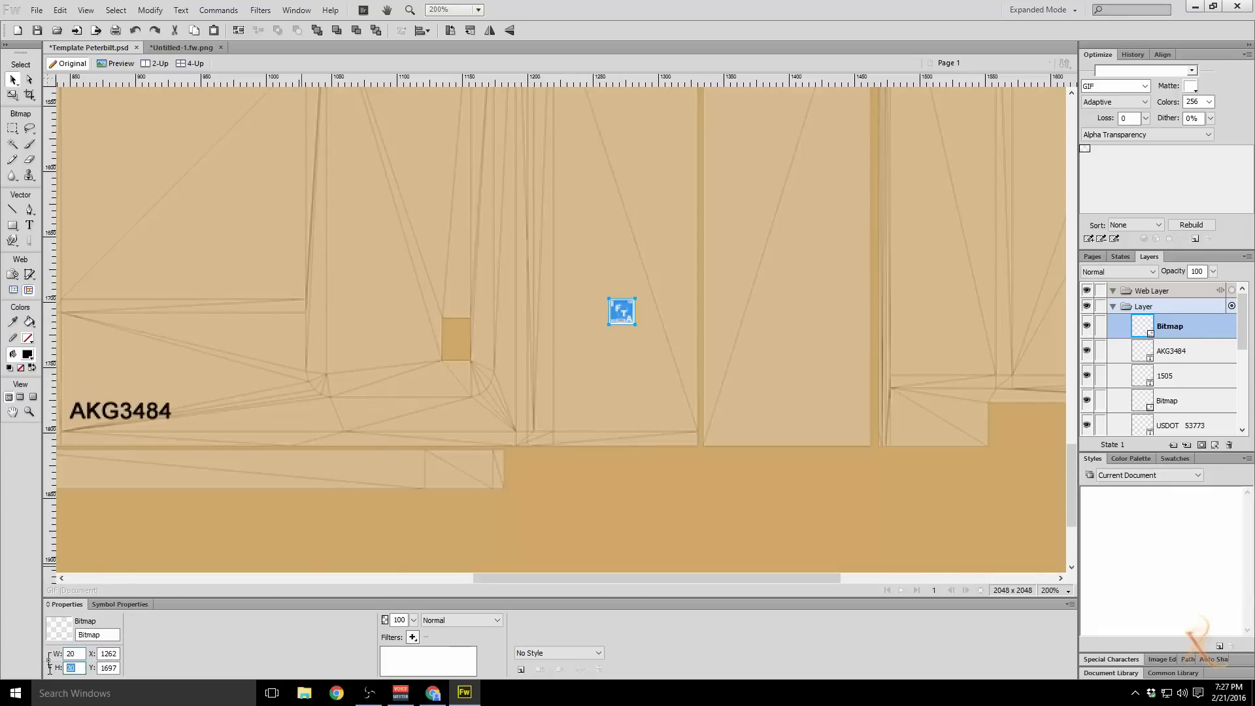
{"action": "left_click", "coordinate": [575, 375]}
{"action": "left_click_drag", "start_coordinate": [624, 313], "coordinate": [616, 282]}
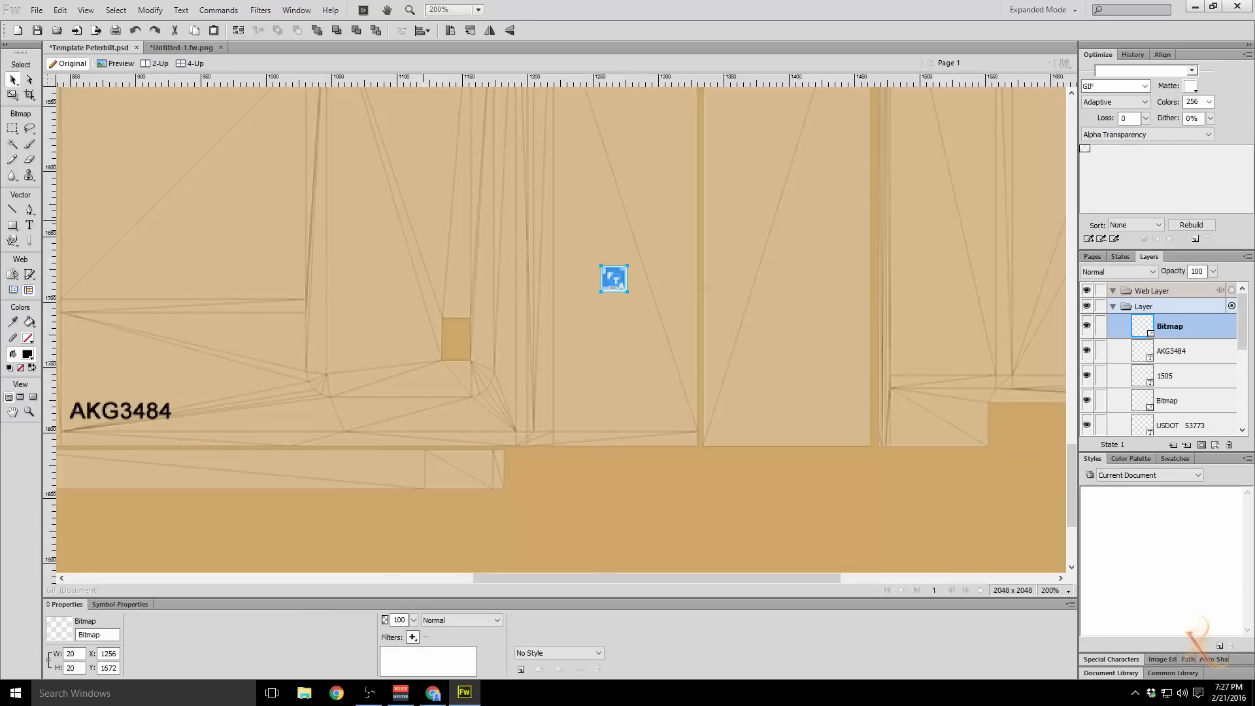
Step: Switch to Chrome and search Google Images for "green warning label" in a new tab
{"action": "left_click_drag", "start_coordinate": [1254, 140], "coordinate": [492, 128]}
{"action": "double_click", "coordinate": [492, 128]}
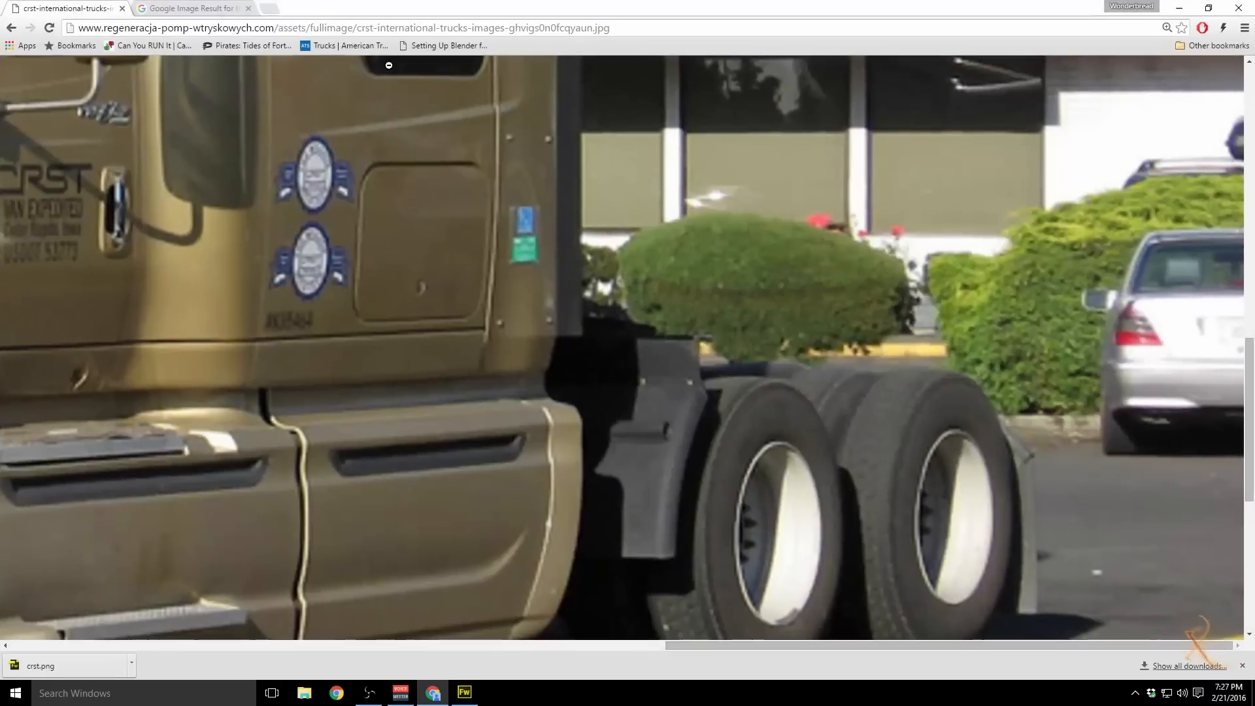
{"action": "left_click", "coordinate": [267, 9]}
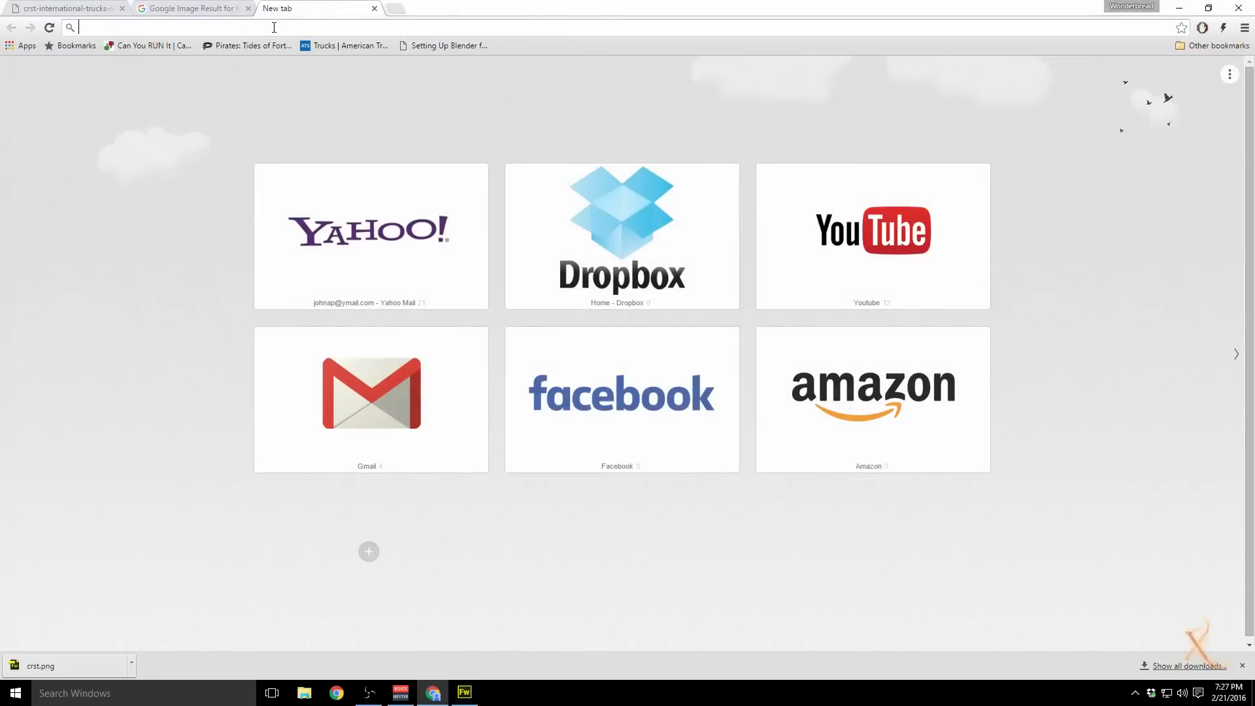
{"action": "type", "text": "green wa"}
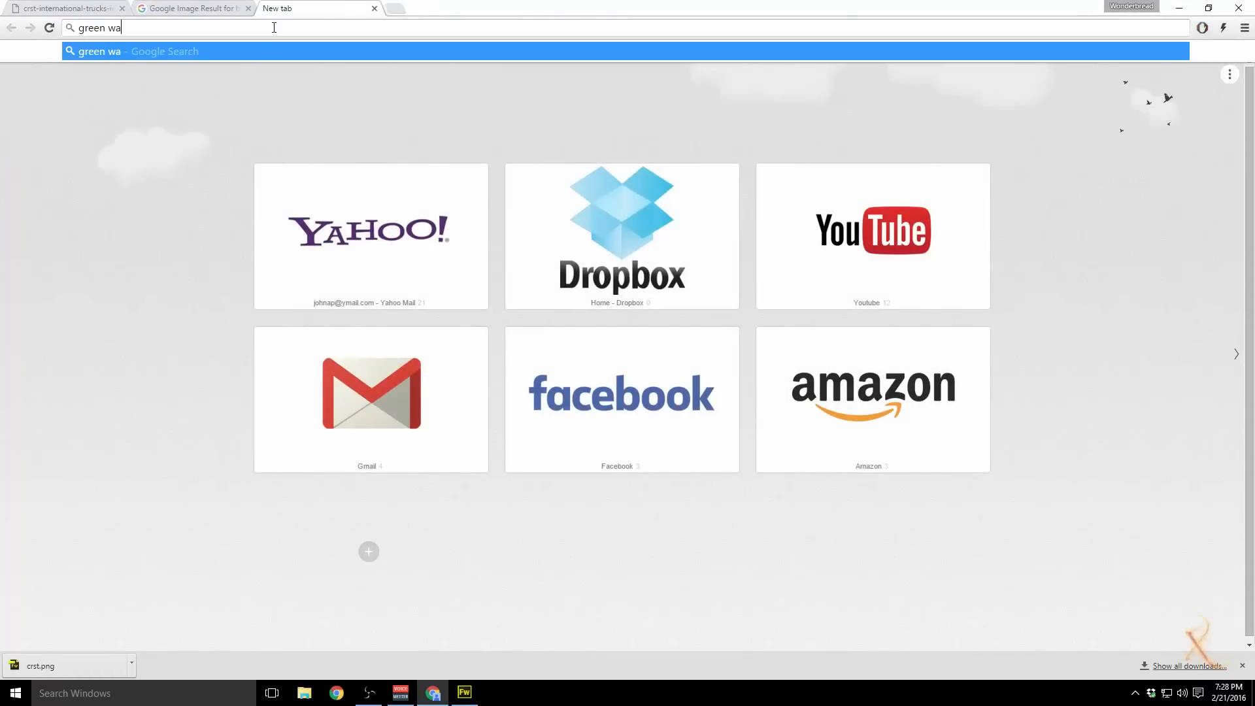
{"action": "type", "text": "rning label"}
{"action": "key", "text": "Return"}
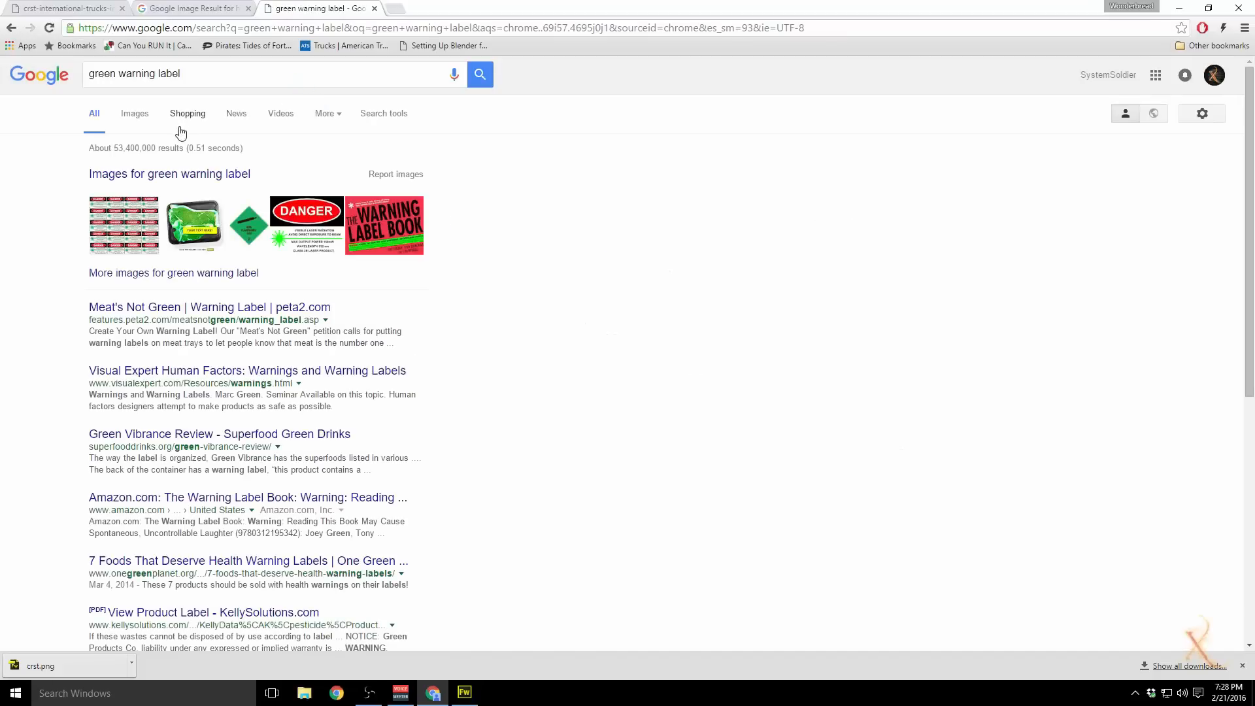
{"action": "left_click", "coordinate": [146, 119]}
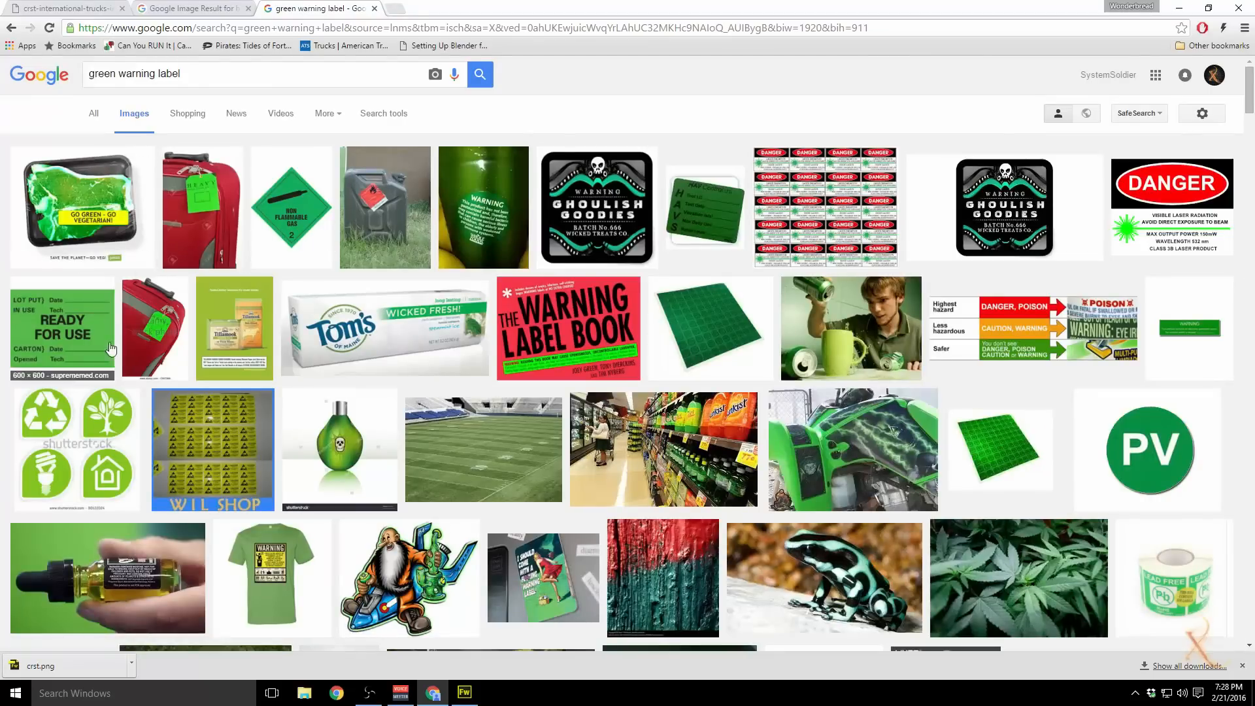
Step: Look through the image results for a green warning label resembling the green sticker on the truck
{"action": "scroll", "coordinate": [74, 335], "scroll_direction": "down", "scroll_amount": 2}
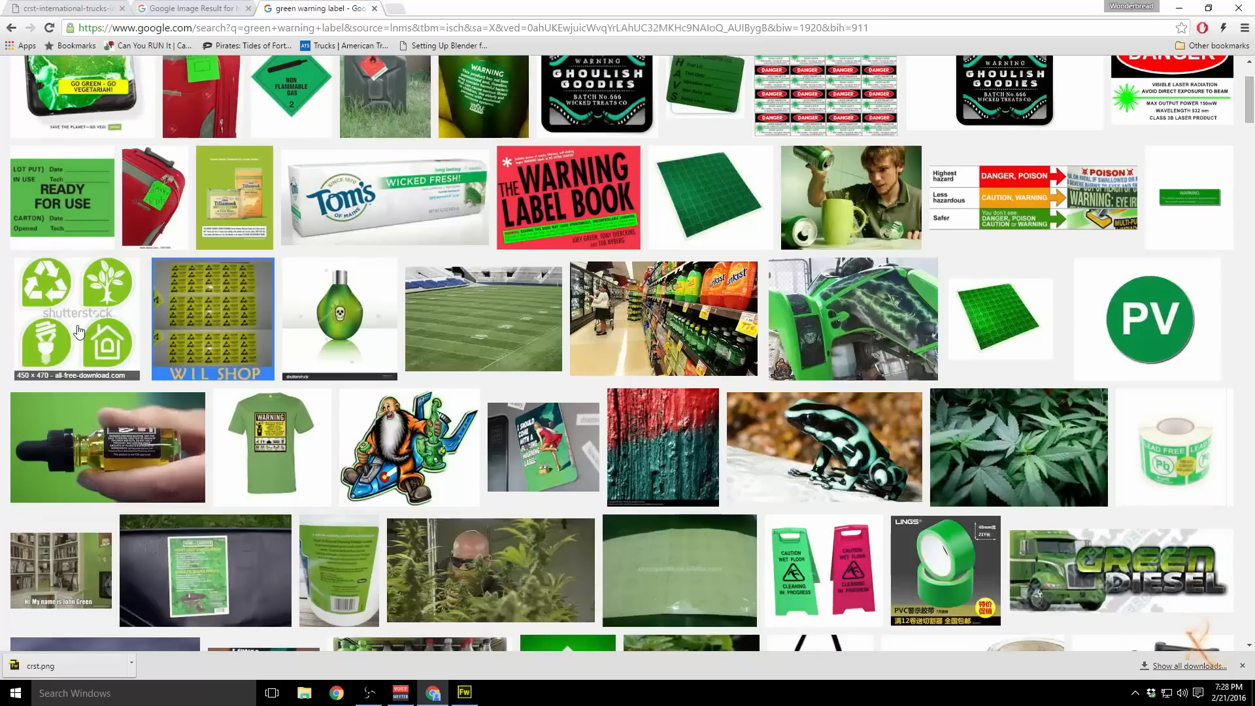
{"action": "scroll", "coordinate": [61, 306], "scroll_direction": "down", "scroll_amount": 4}
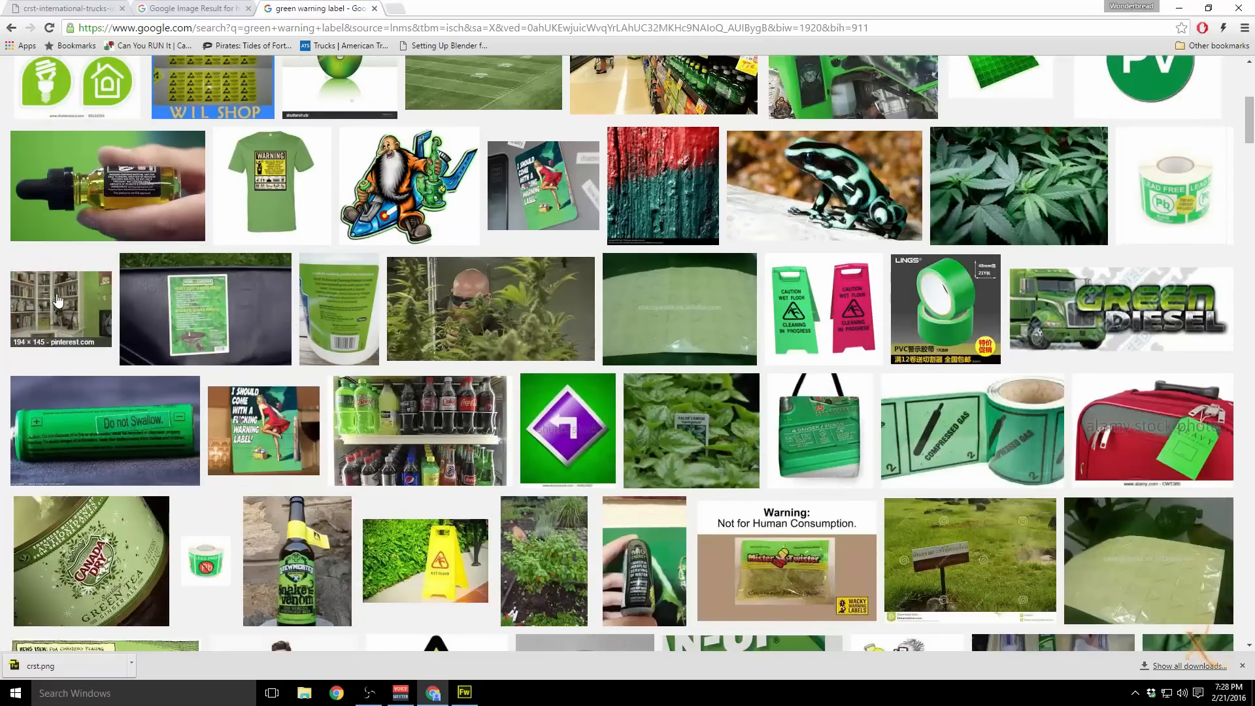
{"action": "scroll", "coordinate": [57, 301], "scroll_direction": "down", "scroll_amount": 6}
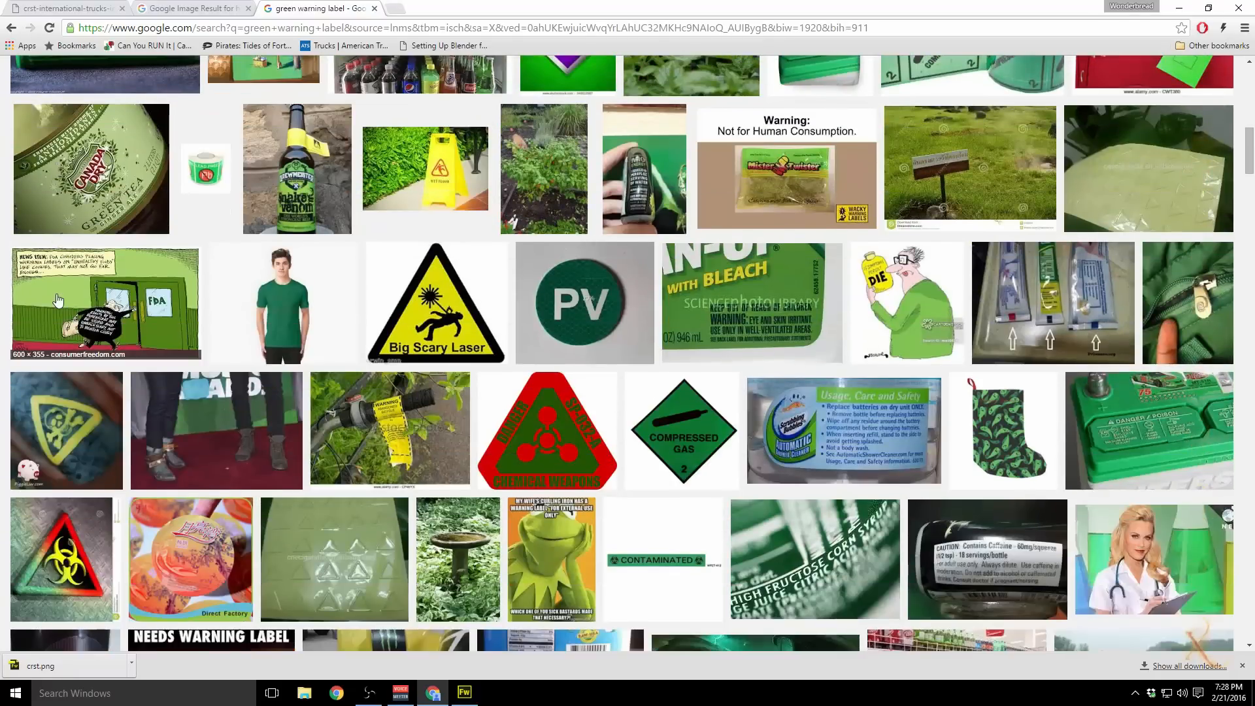
{"action": "scroll", "coordinate": [57, 301], "scroll_direction": "down", "scroll_amount": 6}
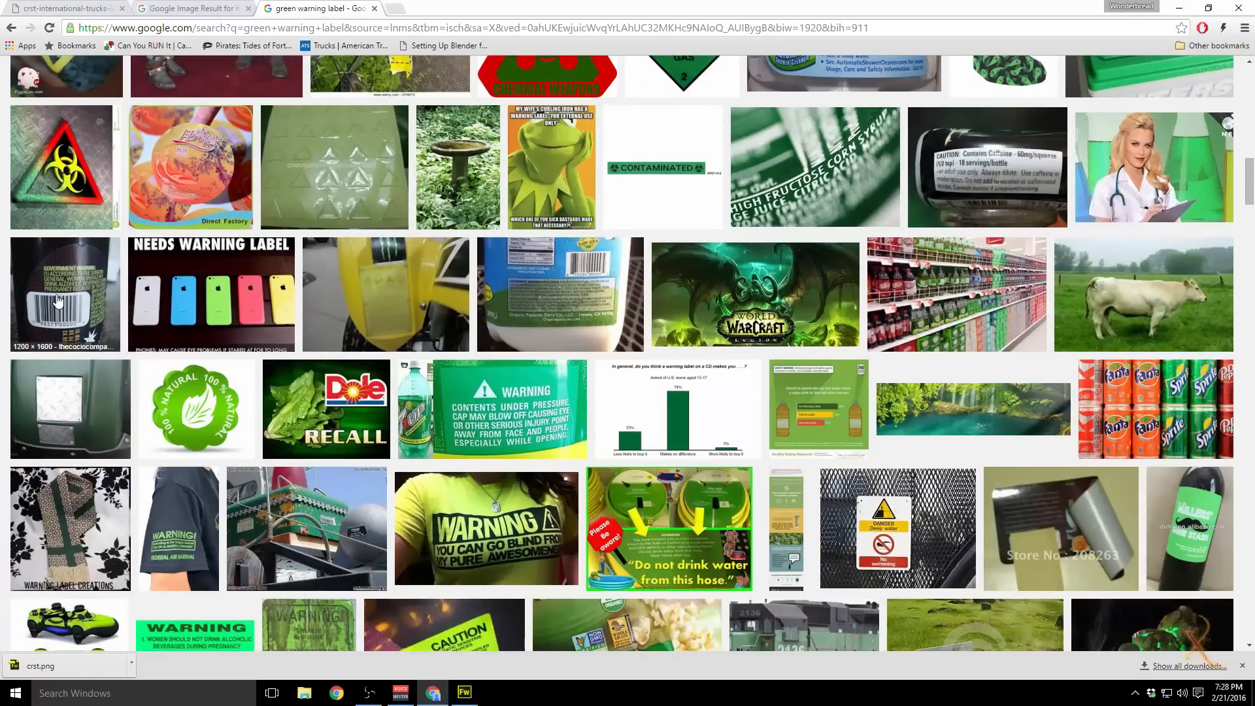
{"action": "scroll", "coordinate": [58, 301], "scroll_direction": "down", "scroll_amount": 3}
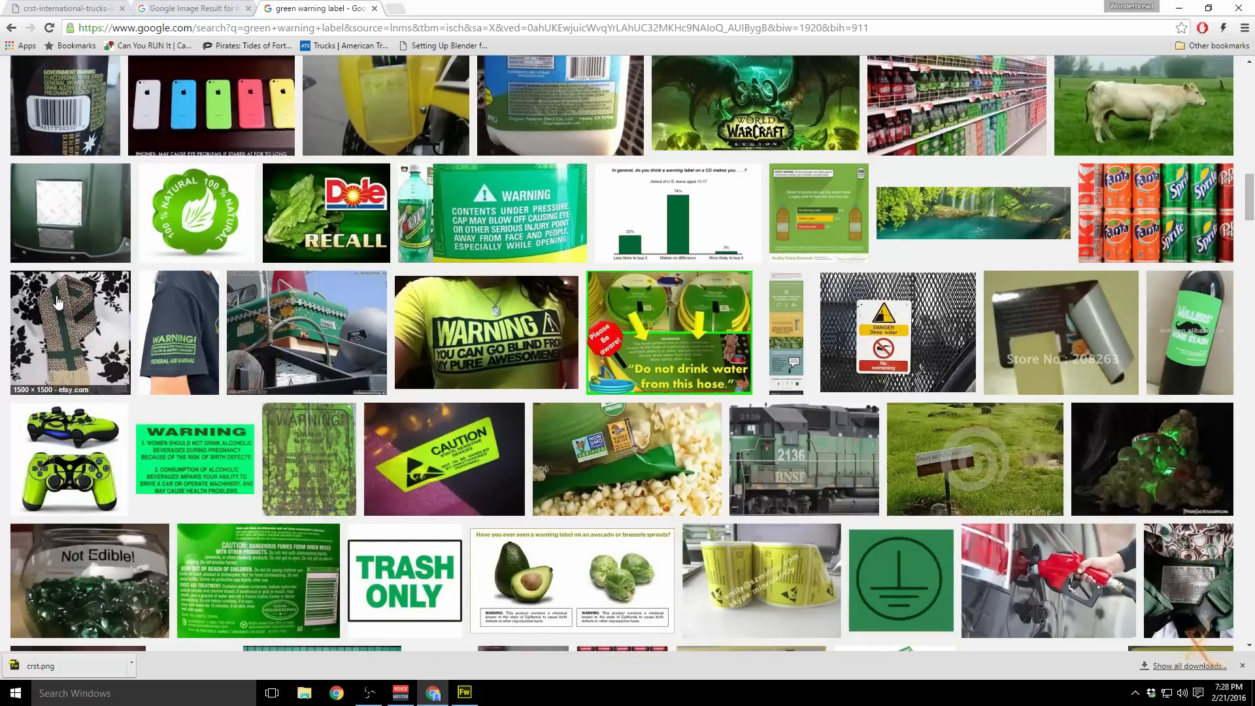
{"action": "scroll", "coordinate": [57, 300], "scroll_direction": "down", "scroll_amount": 1}
{"action": "scroll", "coordinate": [58, 301], "scroll_direction": "down", "scroll_amount": 2}
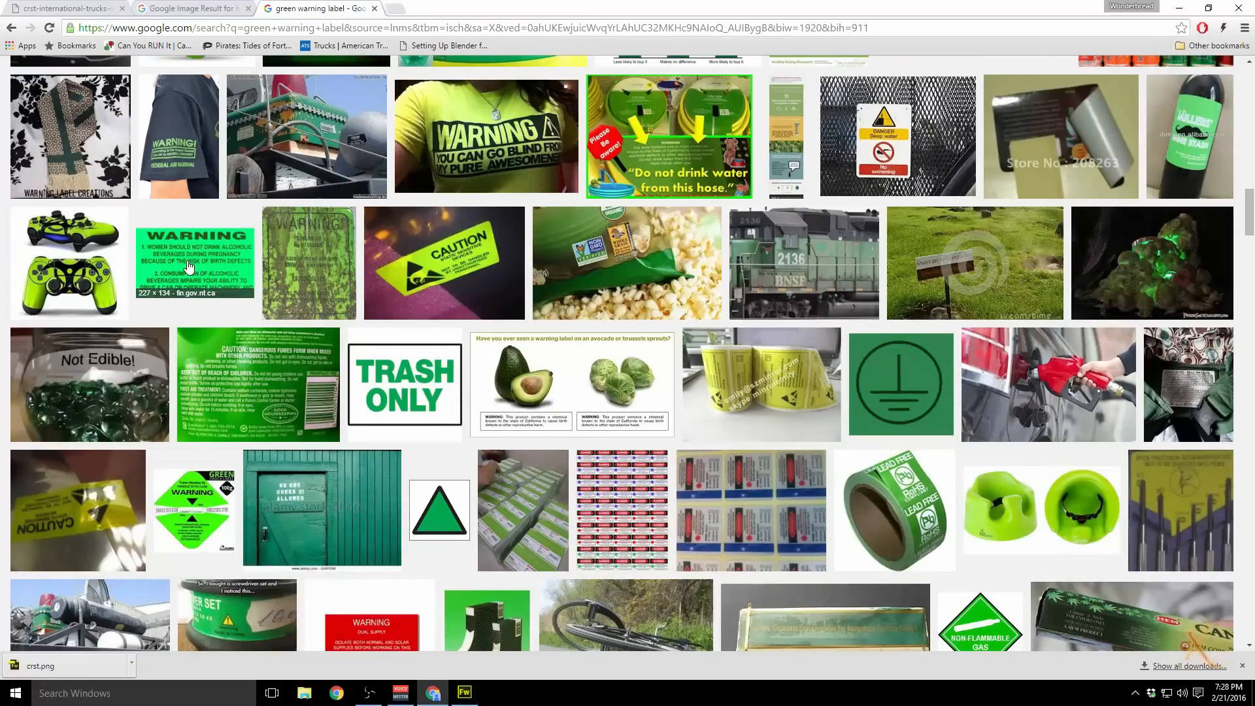
{"action": "scroll", "coordinate": [188, 266], "scroll_direction": "down", "scroll_amount": 2}
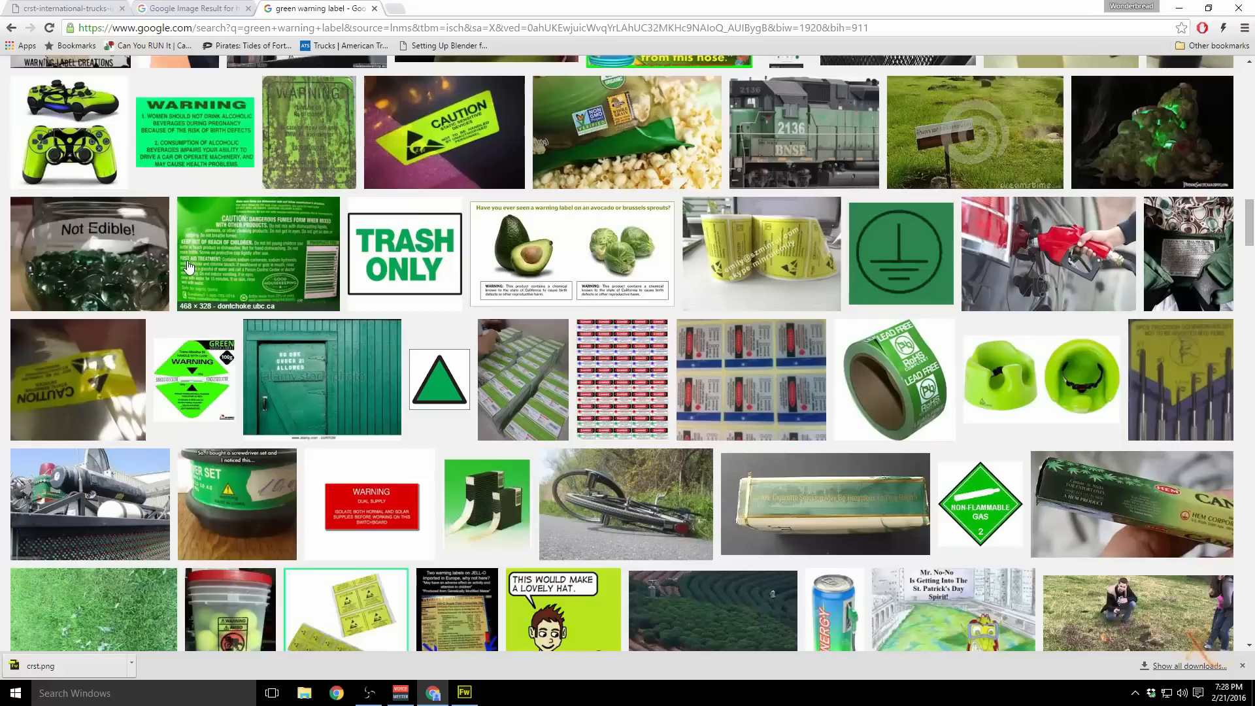
{"action": "scroll", "coordinate": [188, 266], "scroll_direction": "down", "scroll_amount": 2}
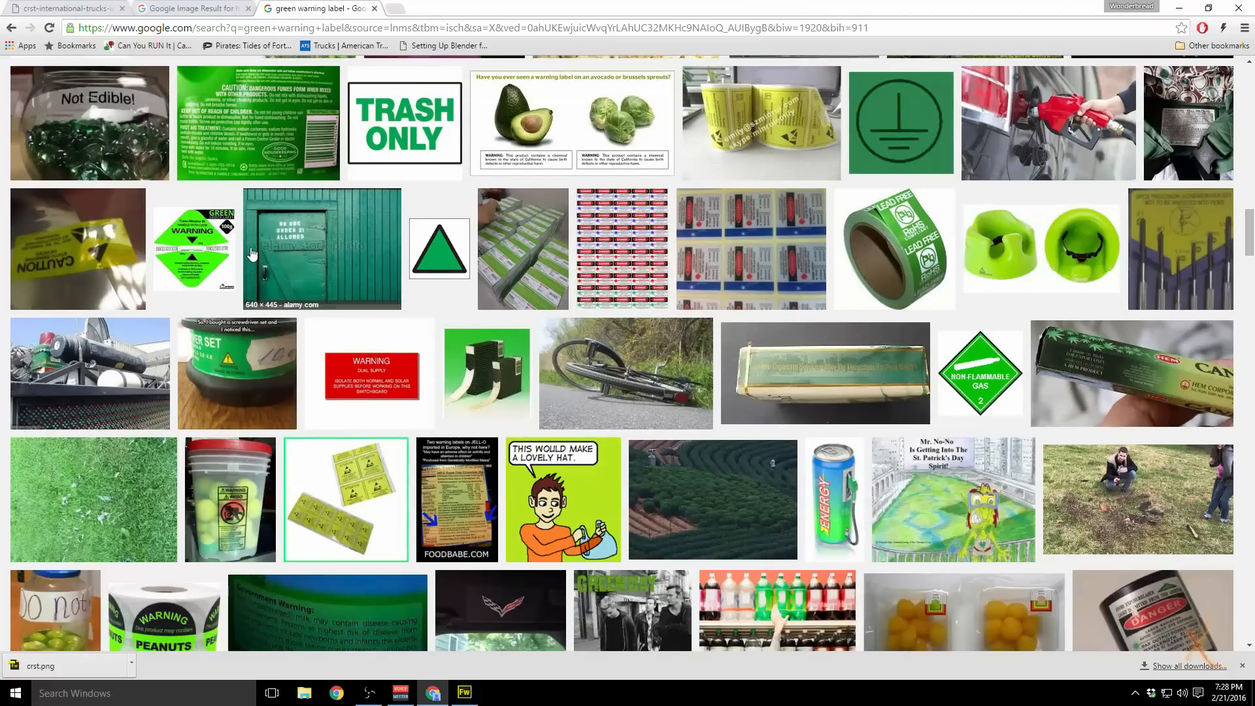
{"action": "scroll", "coordinate": [251, 251], "scroll_direction": "down", "scroll_amount": 4}
{"action": "scroll", "coordinate": [251, 252], "scroll_direction": "down", "scroll_amount": 2}
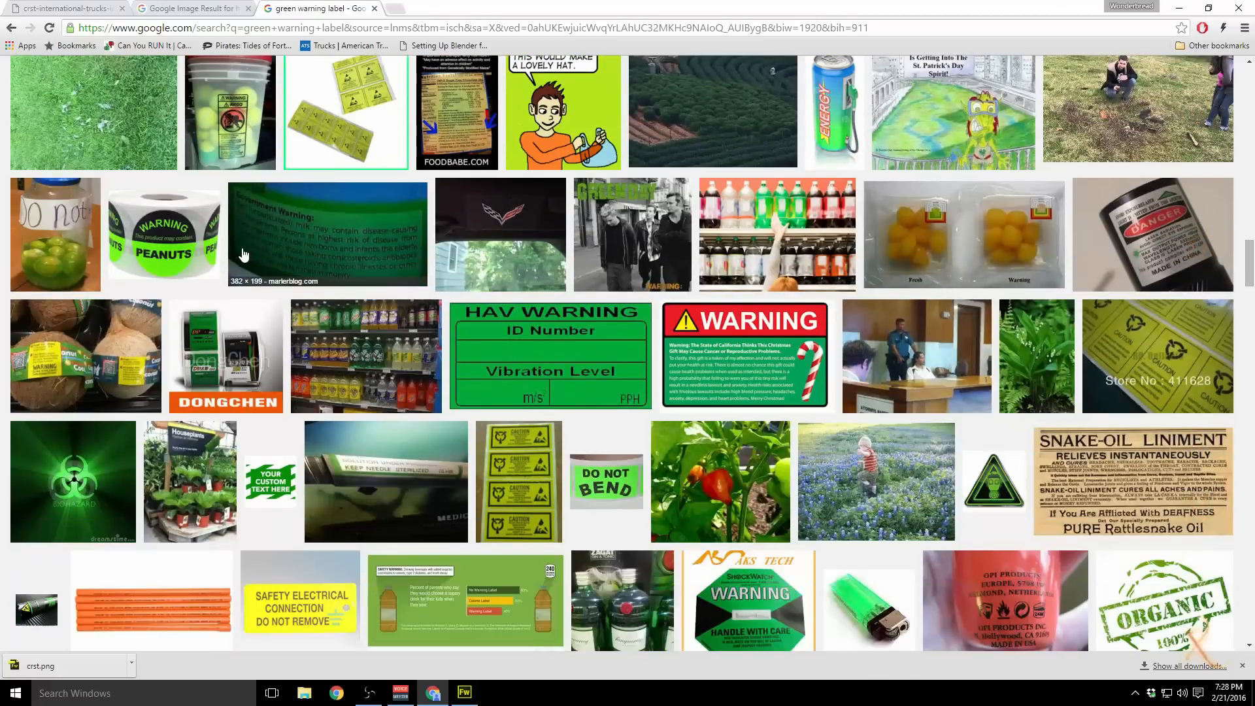
{"action": "scroll", "coordinate": [243, 255], "scroll_direction": "down", "scroll_amount": 1}
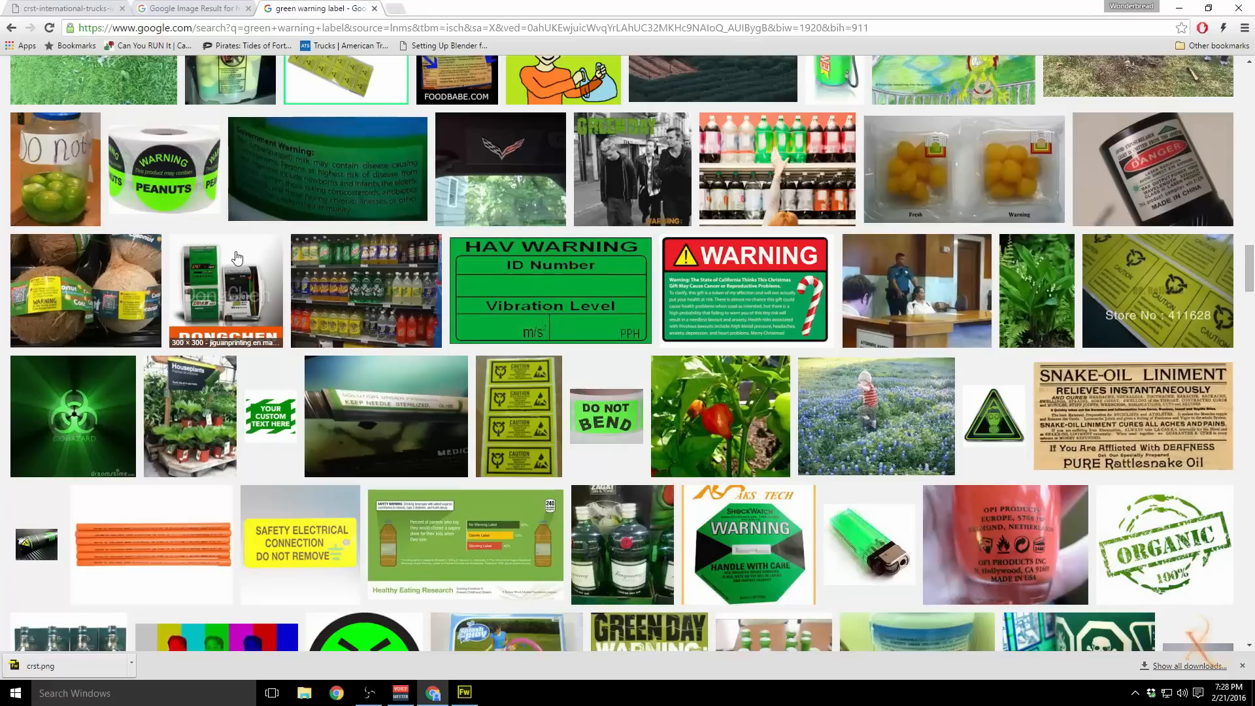
{"action": "scroll", "coordinate": [232, 258], "scroll_direction": "down", "scroll_amount": 4}
{"action": "scroll", "coordinate": [231, 257], "scroll_direction": "down", "scroll_amount": 3}
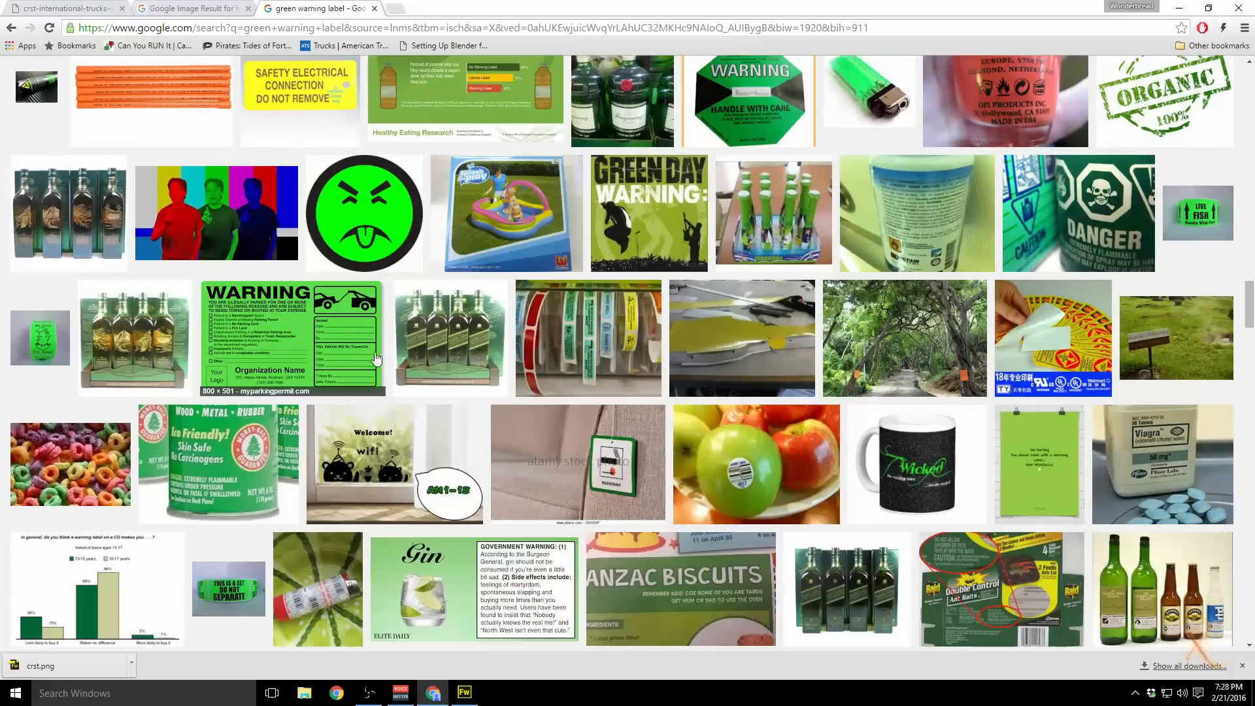
Step: Open the full-size green illegal-parking WARNING label from the image results and copy the image
{"action": "left_click", "coordinate": [289, 327]}
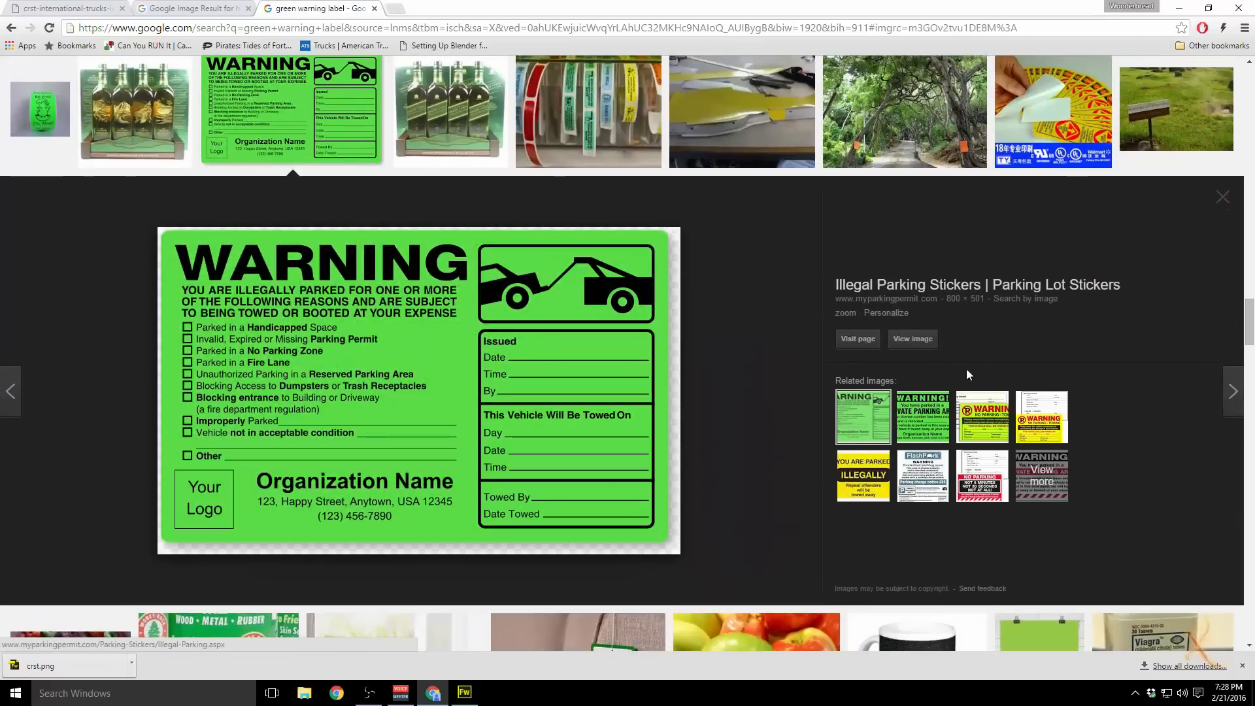
{"action": "left_click", "coordinate": [913, 339]}
{"action": "right_click", "coordinate": [297, 175]}
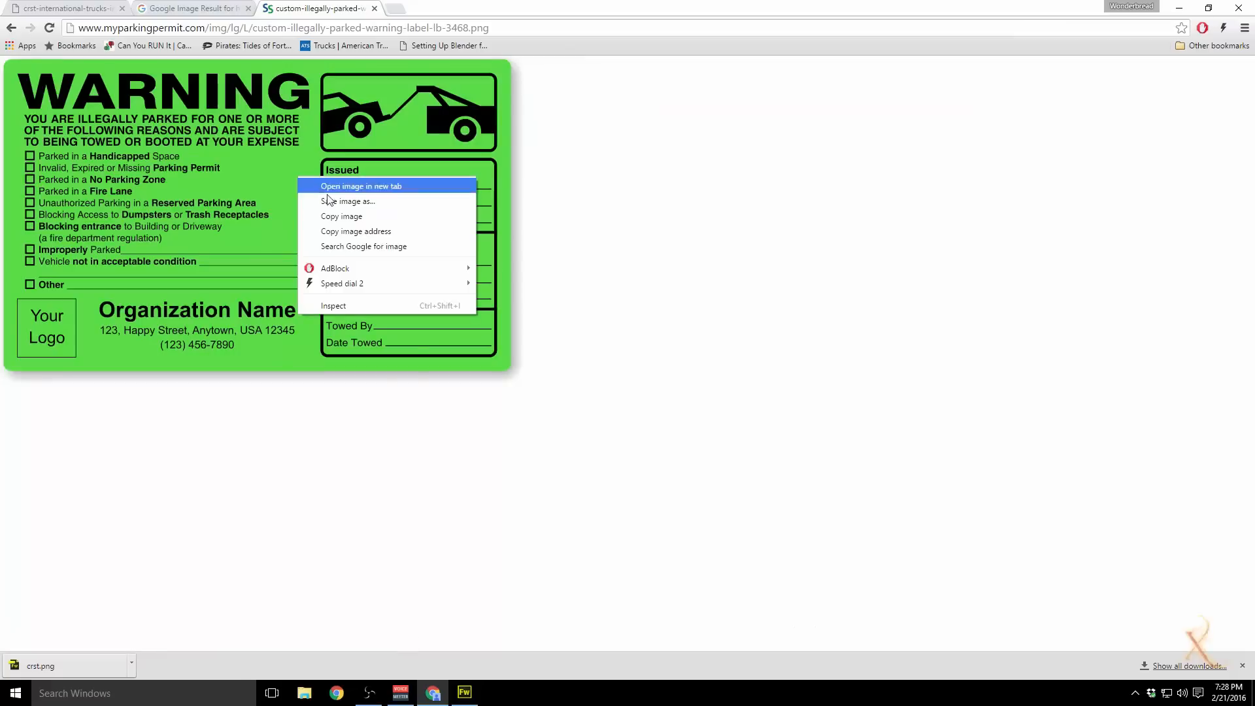
{"action": "left_click", "coordinate": [358, 216]}
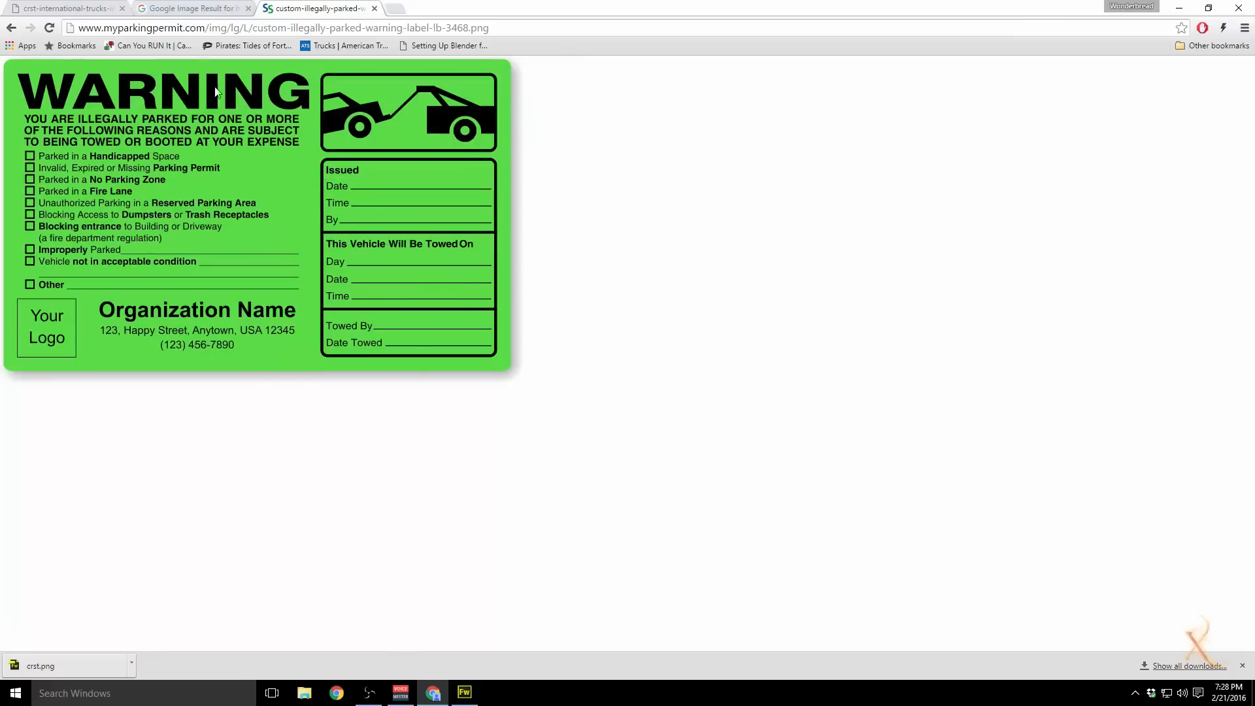
Step: Switch to Fireworks and paste the copied warning label into the Peterbilt template without resampling it
{"action": "left_click", "coordinate": [160, 8]}
{"action": "left_click", "coordinate": [464, 692]}
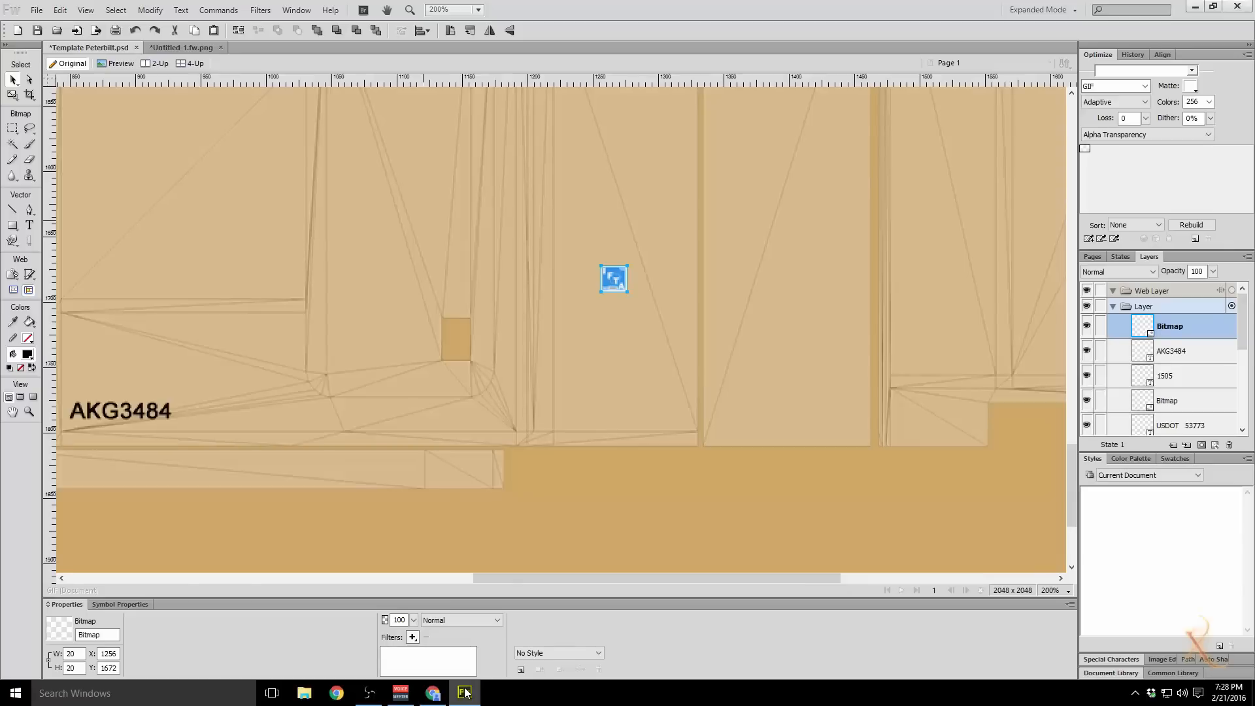
{"action": "left_click", "coordinate": [71, 11]}
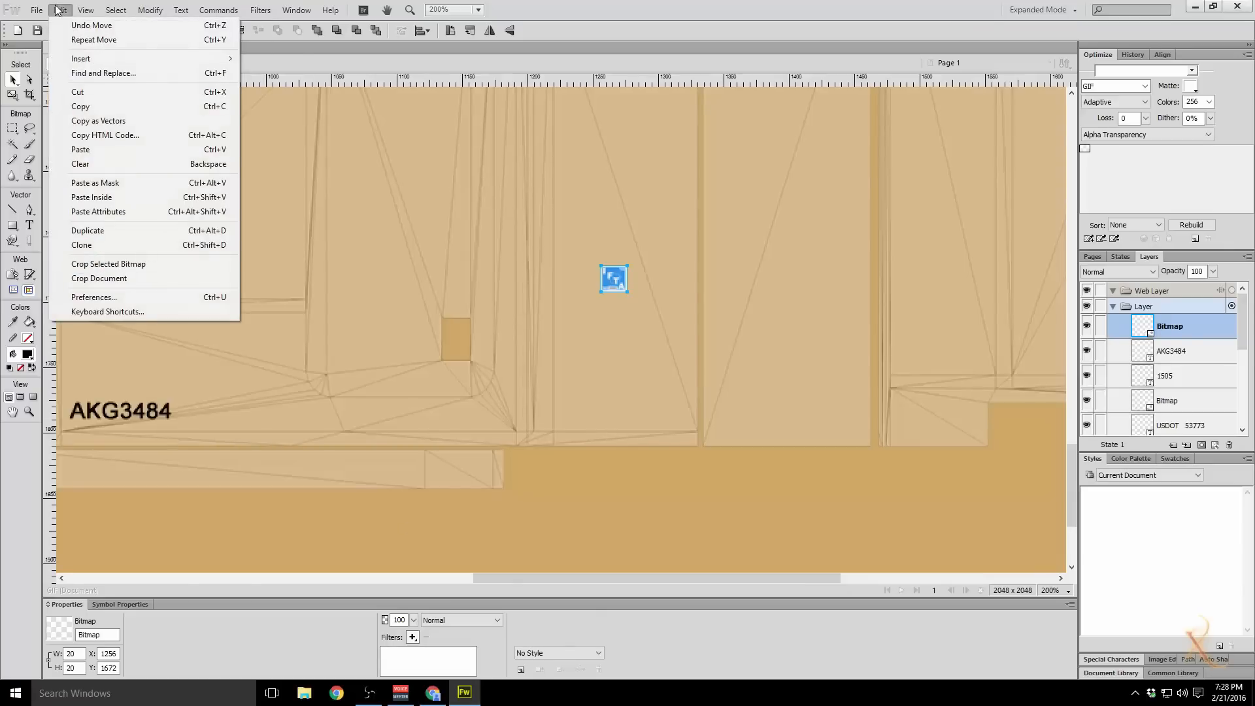
{"action": "left_click", "coordinate": [97, 151]}
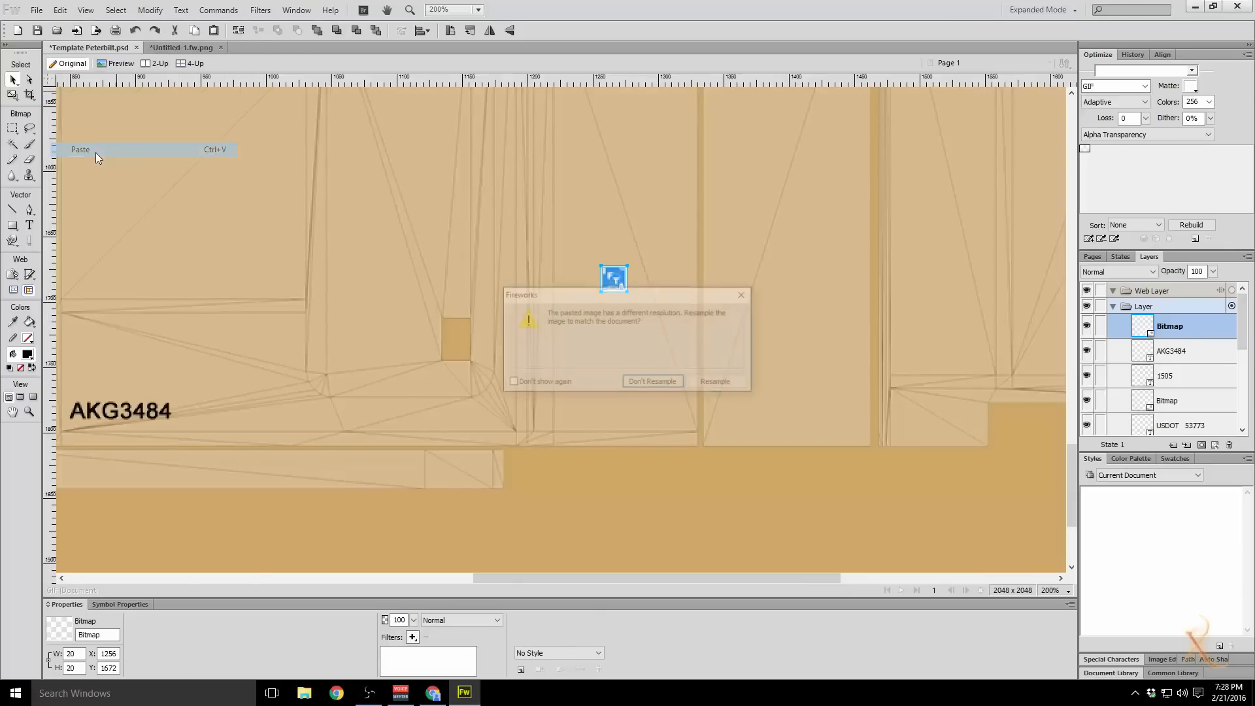
{"action": "left_click", "coordinate": [653, 383]}
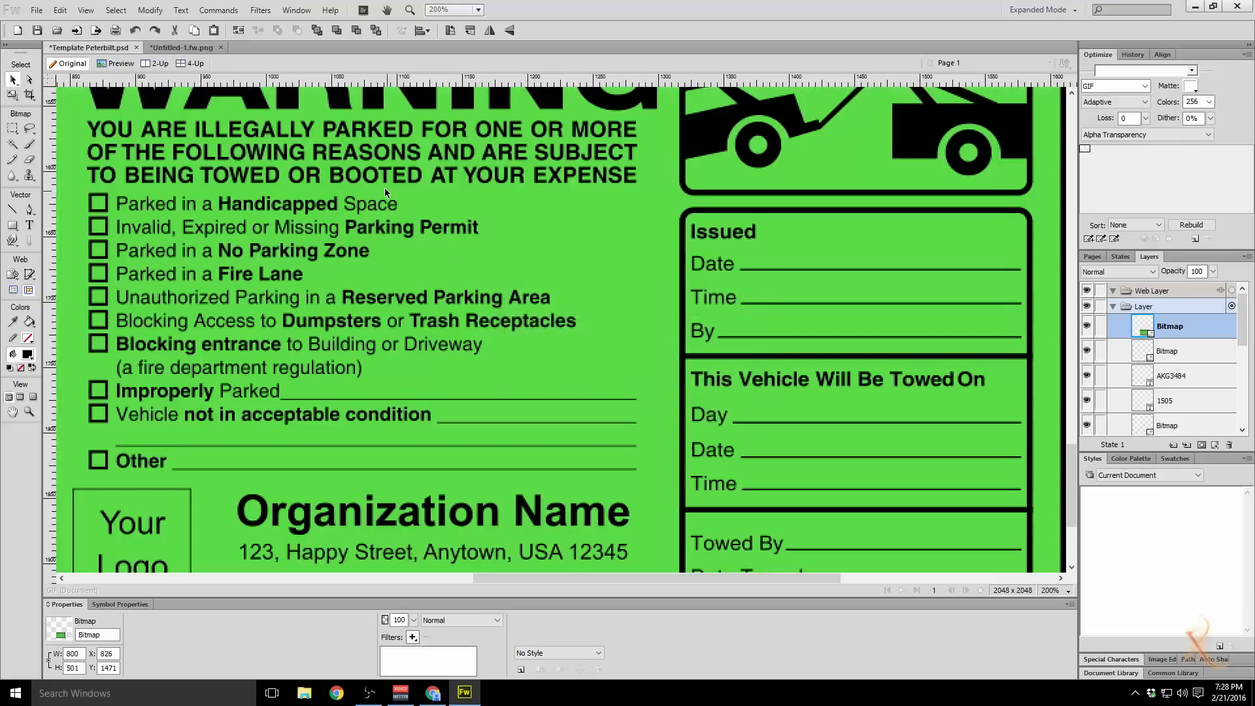
Step: Move the pasted warning label up to about X 869, Y 1279 and delete its black border using the Magic Wand
{"action": "mouse_move", "coordinate": [384, 187]}
{"action": "left_mouse_down"}
{"action": "mouse_move", "coordinate": [562, 381]}
{"action": "mouse_move", "coordinate": [384, 201]}
{"action": "left_mouse_up"}
{"action": "left_click_drag", "start_coordinate": [334, 361], "coordinate": [356, 145]}
{"action": "left_click_drag", "start_coordinate": [307, 377], "coordinate": [320, 328]}
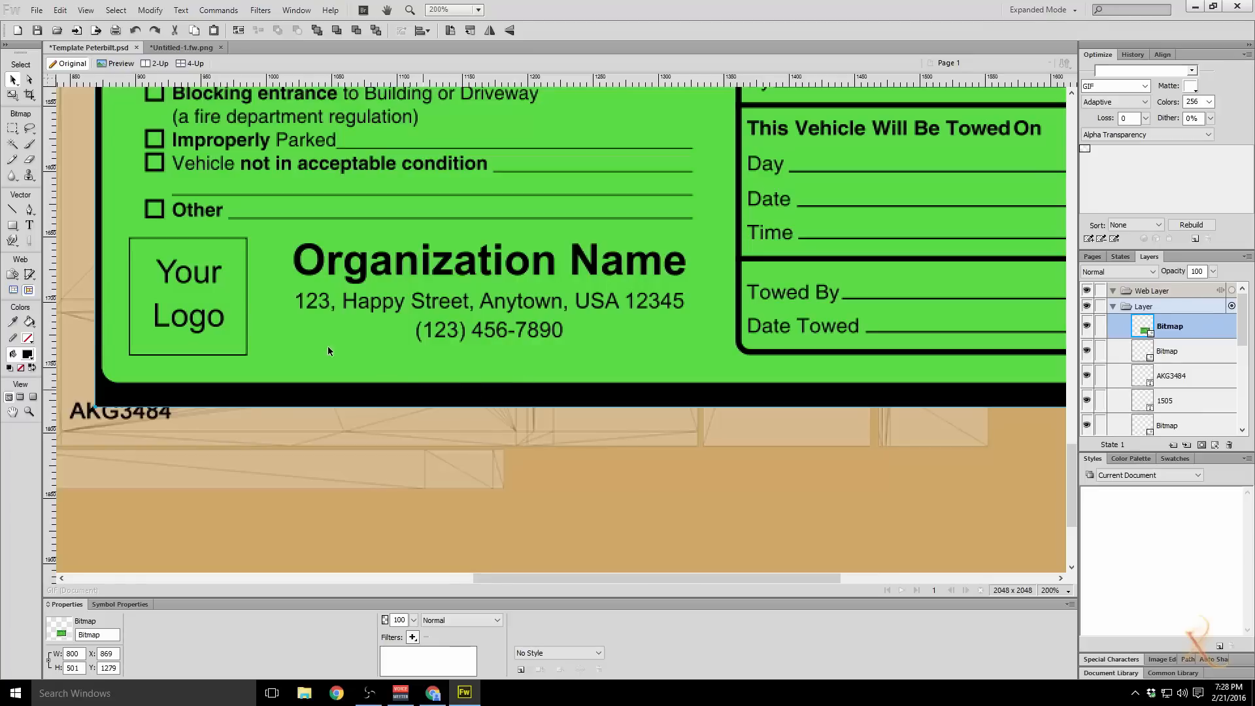
{"action": "left_click", "coordinate": [11, 144]}
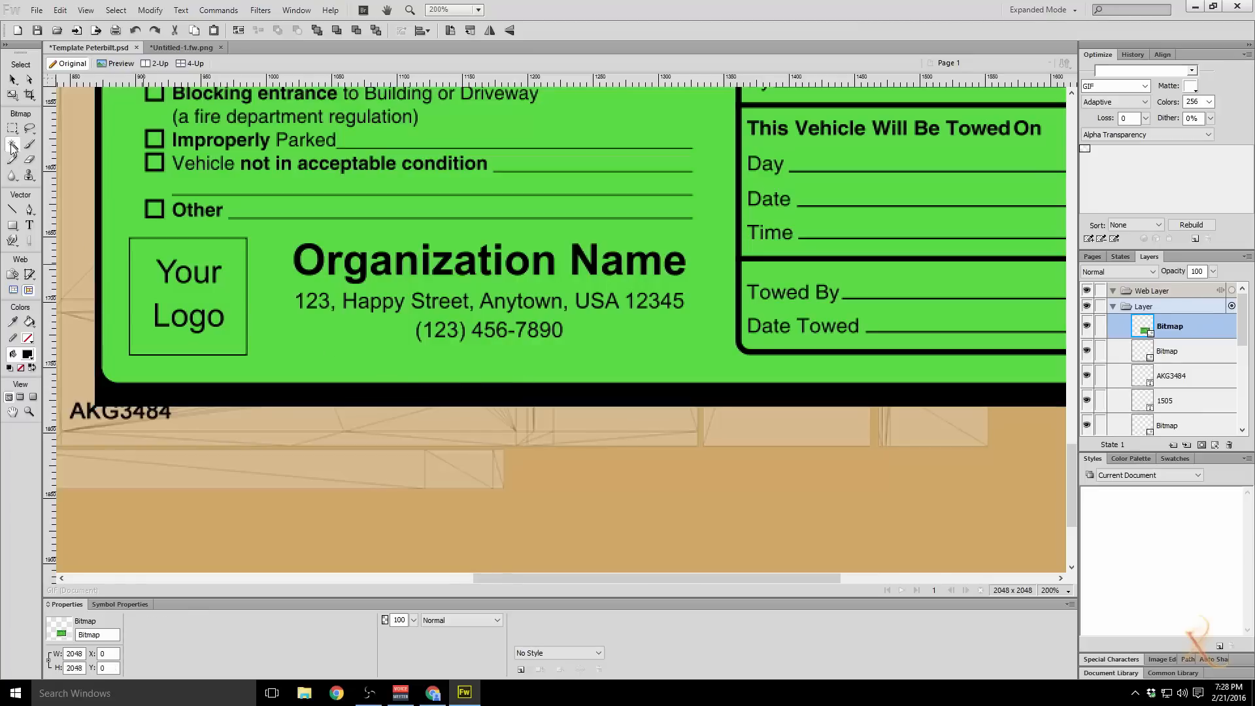
{"action": "left_click", "coordinate": [213, 396]}
{"action": "key", "text": "Delete"}
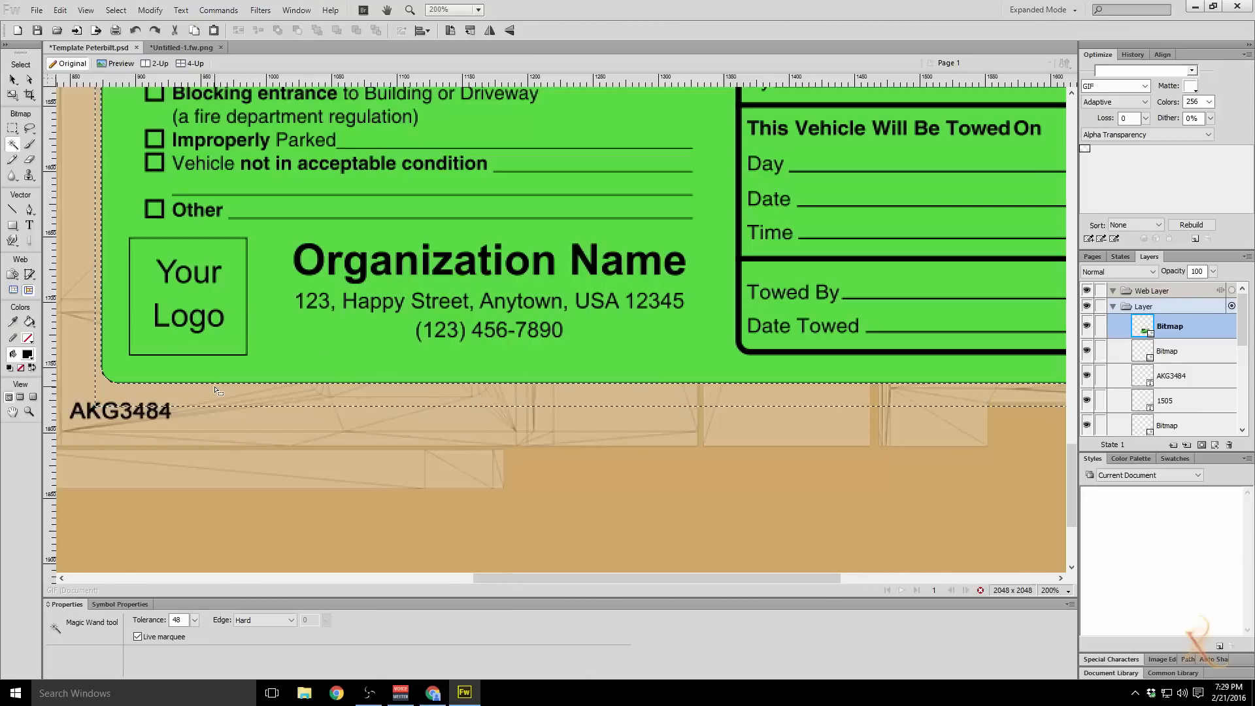
Step: Scale the green warning label down to about 104 by 64 pixels and move it directly below the IFTA sticker
{"action": "left_click", "coordinate": [12, 95]}
{"action": "left_click_drag", "start_coordinate": [103, 381], "coordinate": [445, 170]}
{"action": "left_click_drag", "start_coordinate": [509, 138], "coordinate": [200, 521]}
{"action": "left_click_drag", "start_coordinate": [133, 556], "coordinate": [671, 224]}
{"action": "key", "text": "v"}
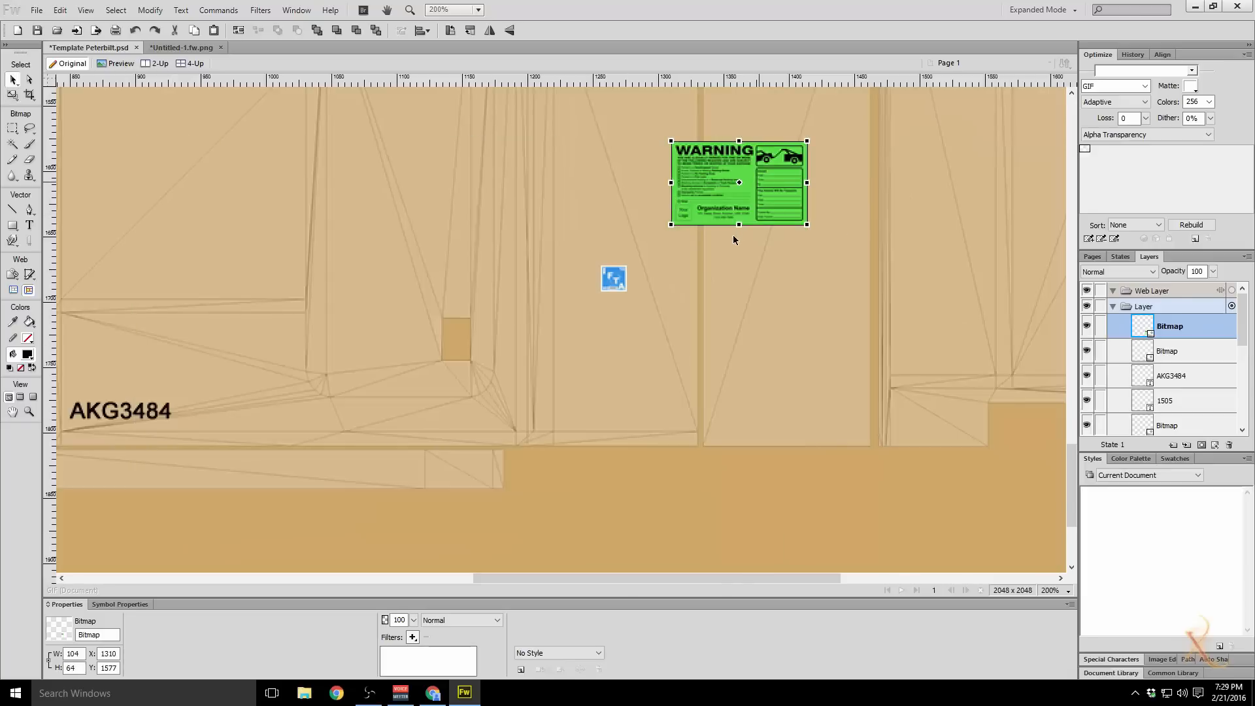
{"action": "left_click_drag", "start_coordinate": [760, 190], "coordinate": [641, 339]}
Step: Shrink the green label to about 29 by 18 pixels and nudge it to X 1251, Y 1694 beneath the IFTA sticker
{"action": "key", "text": "q"}
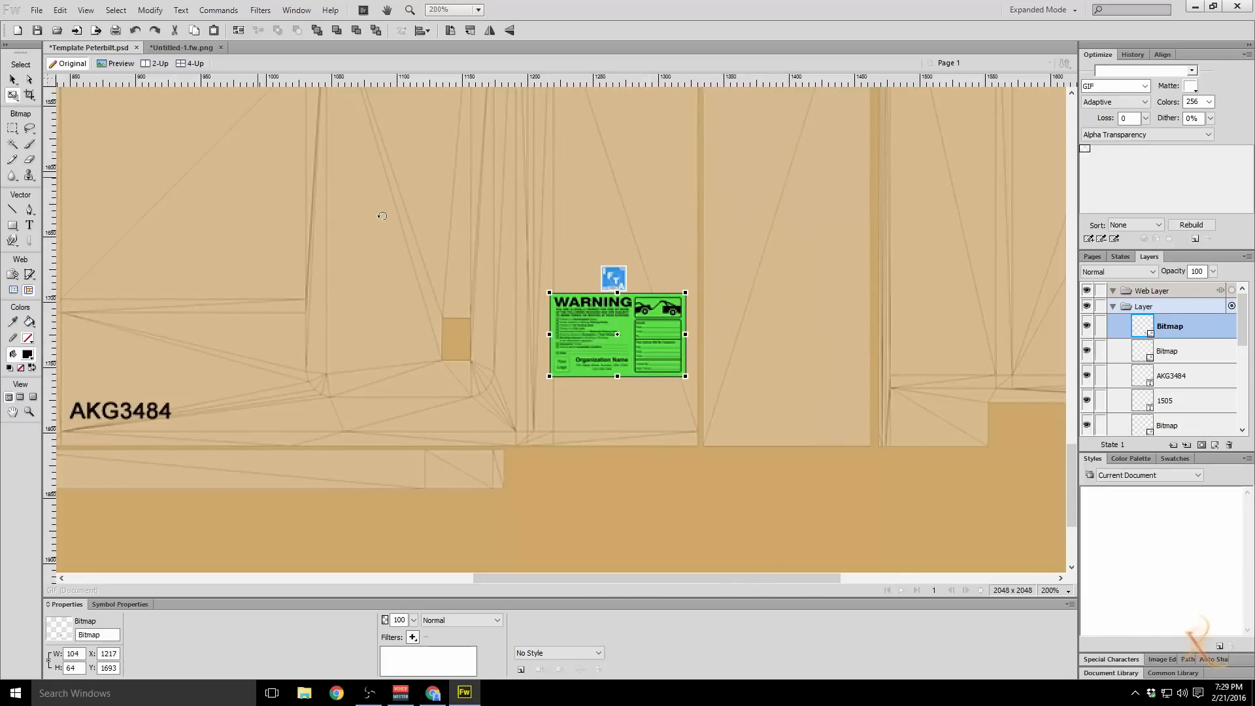
{"action": "left_click_drag", "start_coordinate": [685, 292], "coordinate": [621, 313]}
{"action": "key", "text": "v"}
{"action": "left_click", "coordinate": [13, 94]}
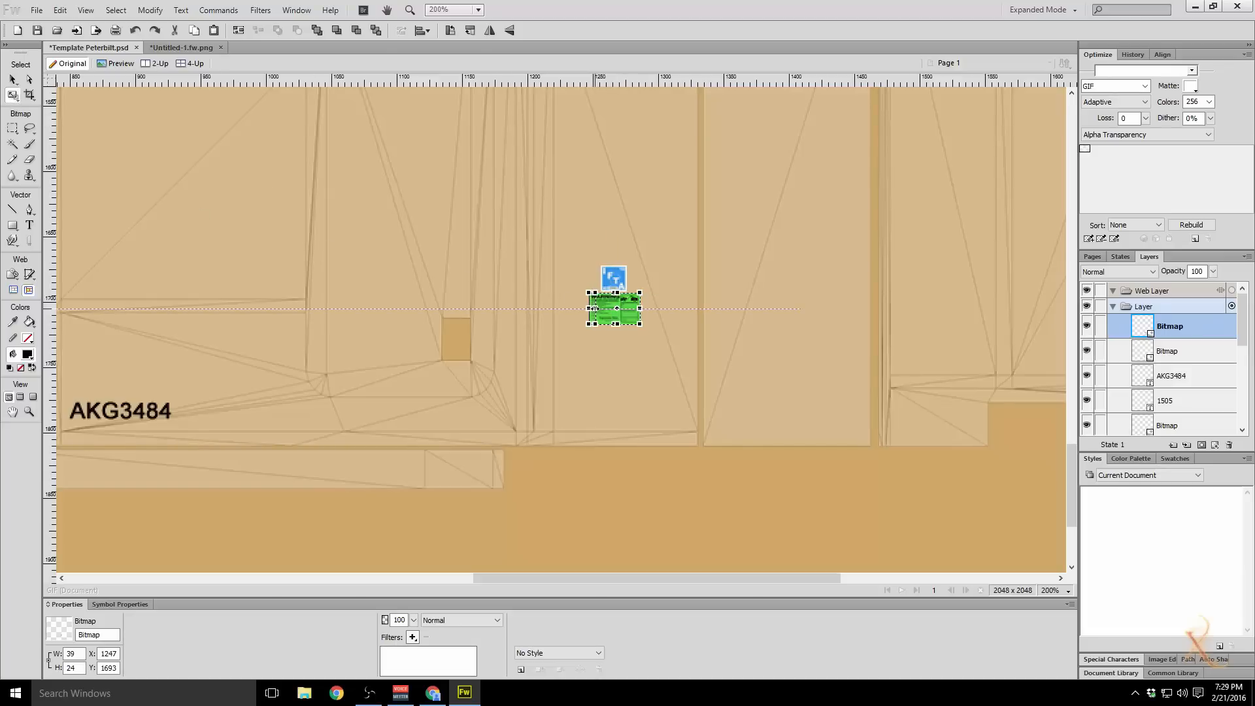
{"action": "left_click_drag", "start_coordinate": [588, 308], "coordinate": [614, 315]}
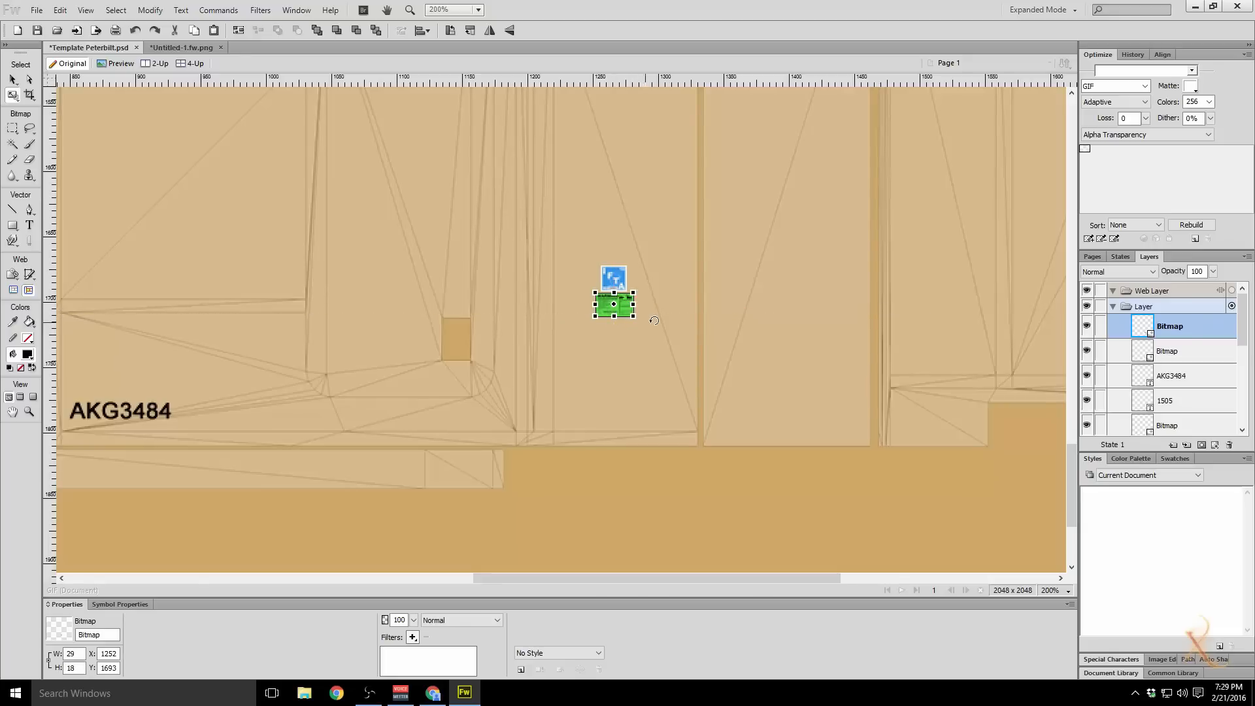
{"action": "key", "text": "v"}
{"action": "key", "text": "Left"}
{"action": "key", "text": "Down"}
Step: Check the blue and green stickers in the Chrome reference photo, return to Fireworks and set the green label's height to 20 pixels
{"action": "left_click", "coordinate": [1195, 7]}
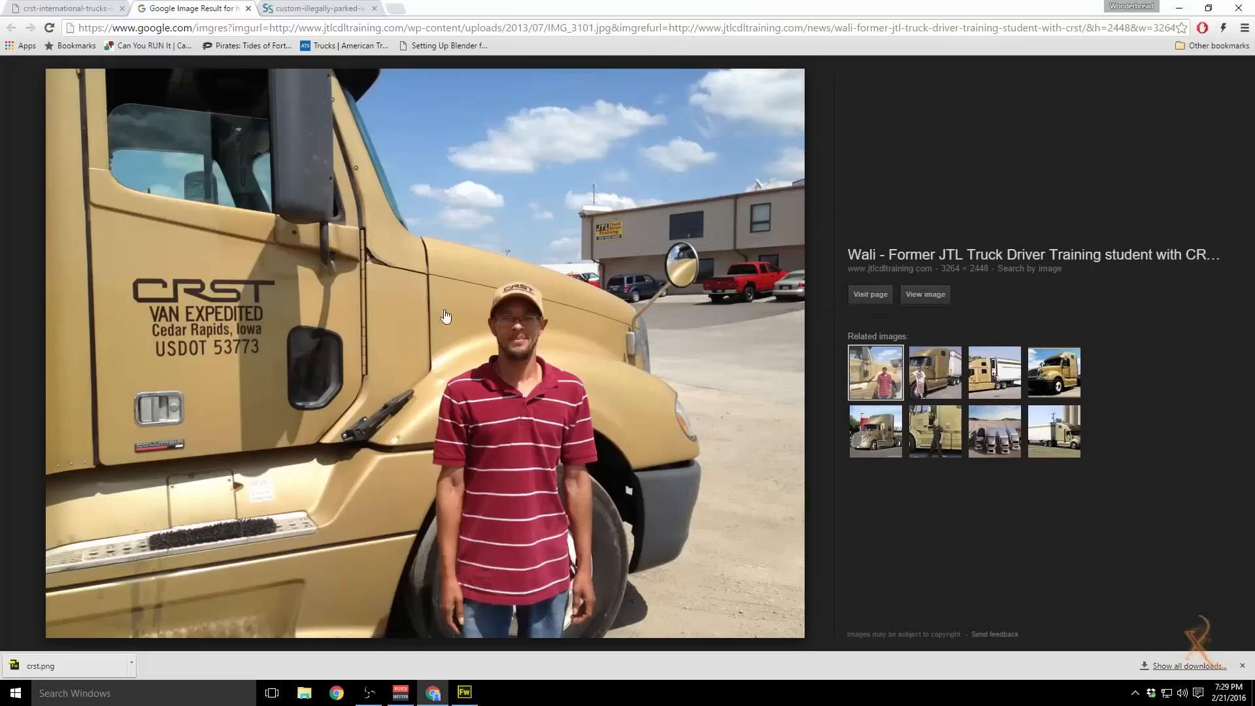
{"action": "left_click", "coordinate": [103, 8]}
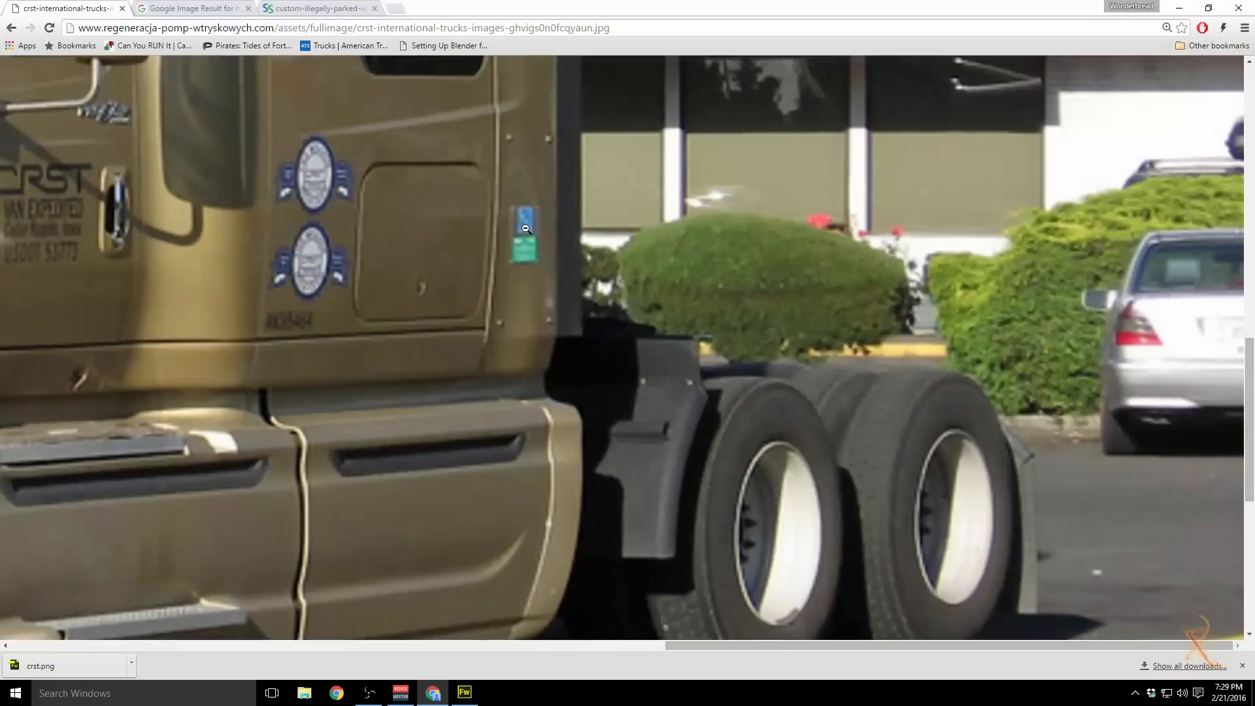
{"action": "left_click", "coordinate": [1179, 8]}
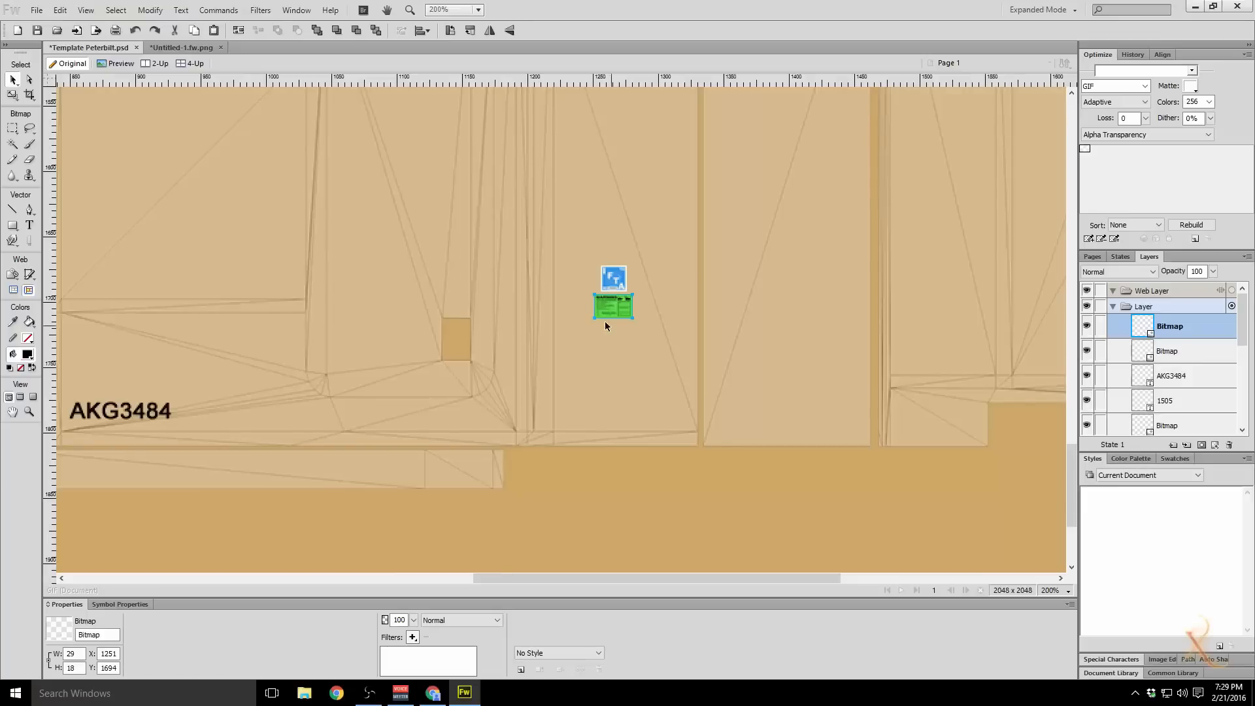
{"action": "left_click", "coordinate": [74, 667]}
{"action": "type", "text": "20"}
{"action": "key", "text": "Return"}
{"action": "left_click", "coordinate": [559, 341]}
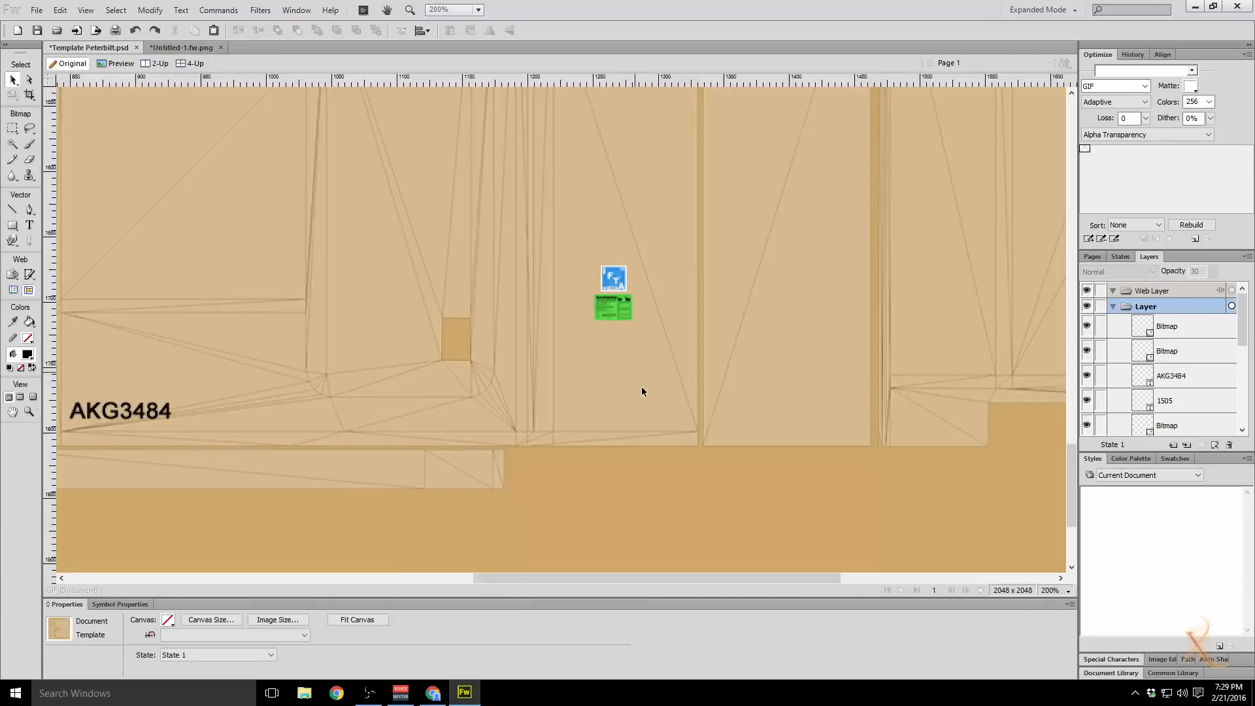
Step: Recheck the reference photo, draw a black rectangle about 32 by 51 pixels over the two stickers and send it behind both
{"action": "scroll", "coordinate": [642, 391], "scroll_direction": "up", "scroll_amount": 3}
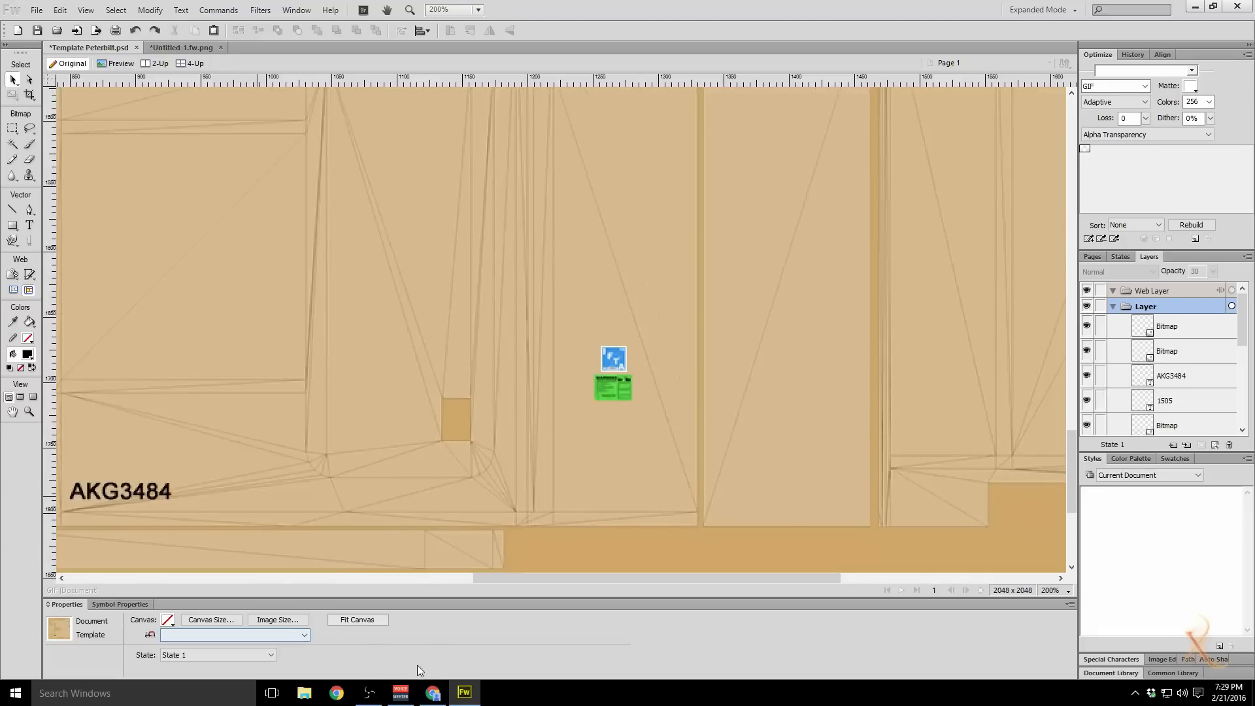
{"action": "left_click", "coordinate": [433, 692]}
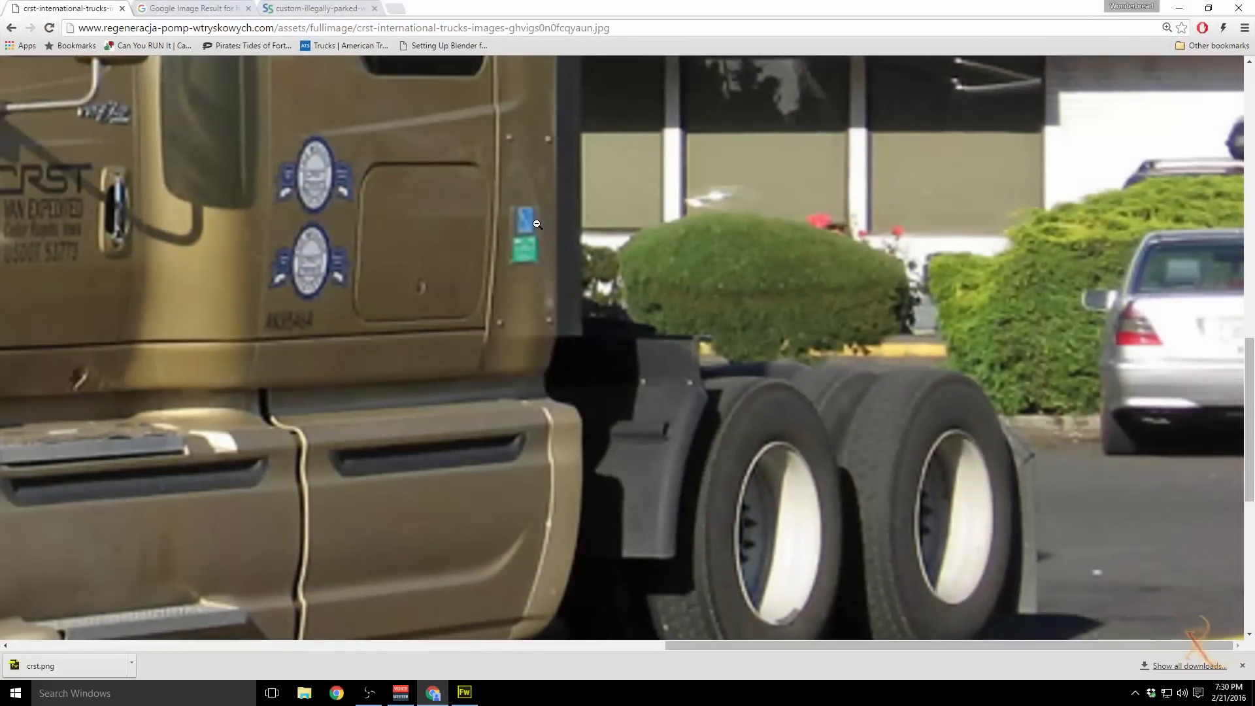
{"action": "left_click", "coordinate": [1183, 9]}
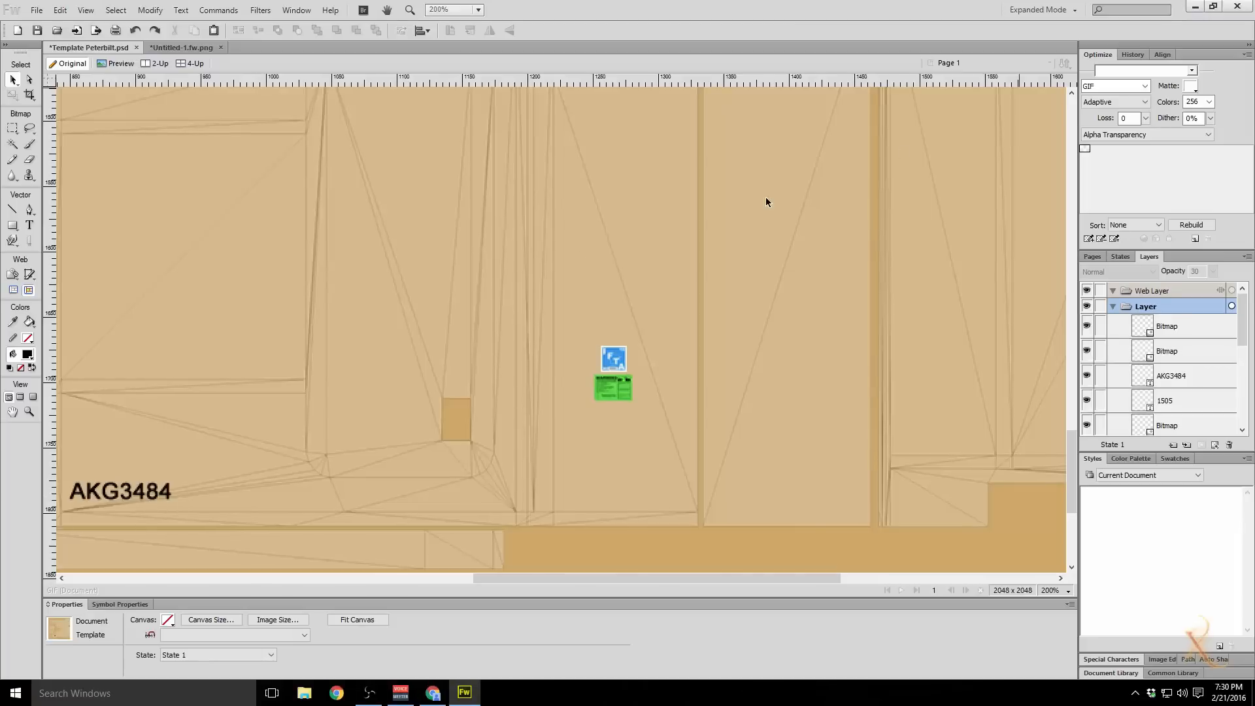
{"action": "left_click", "coordinate": [12, 225]}
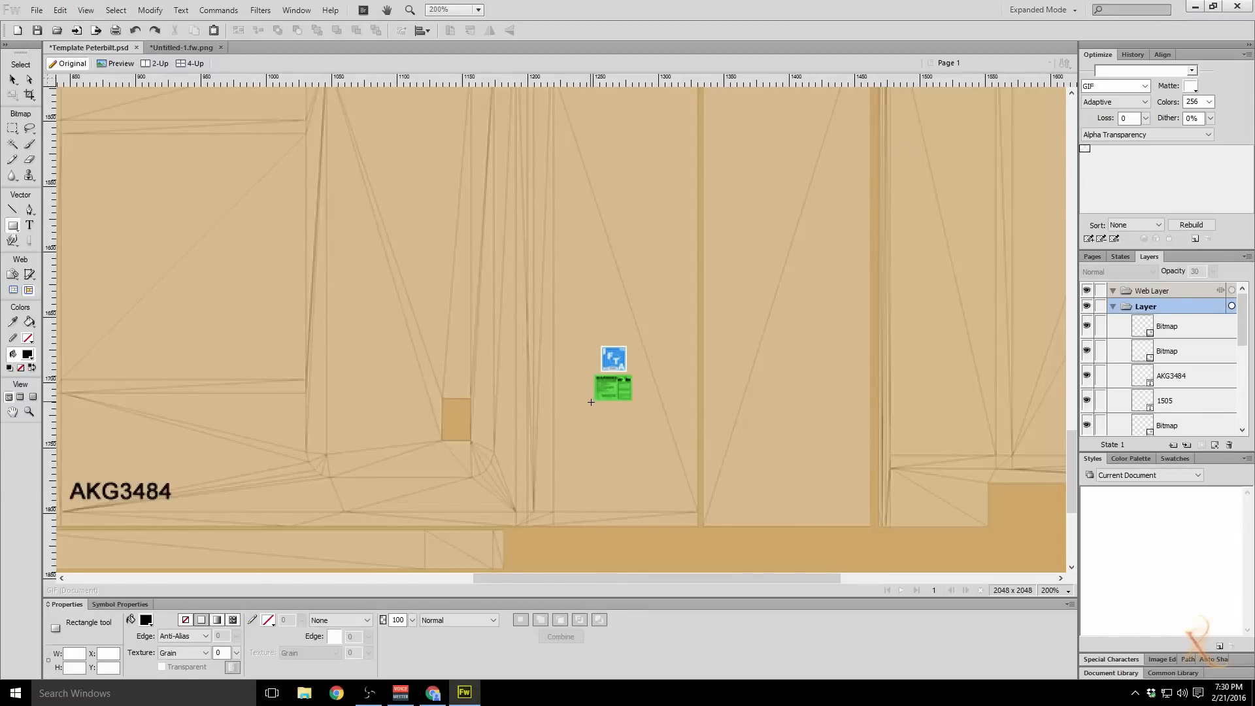
{"action": "left_click_drag", "start_coordinate": [592, 401], "coordinate": [636, 335]}
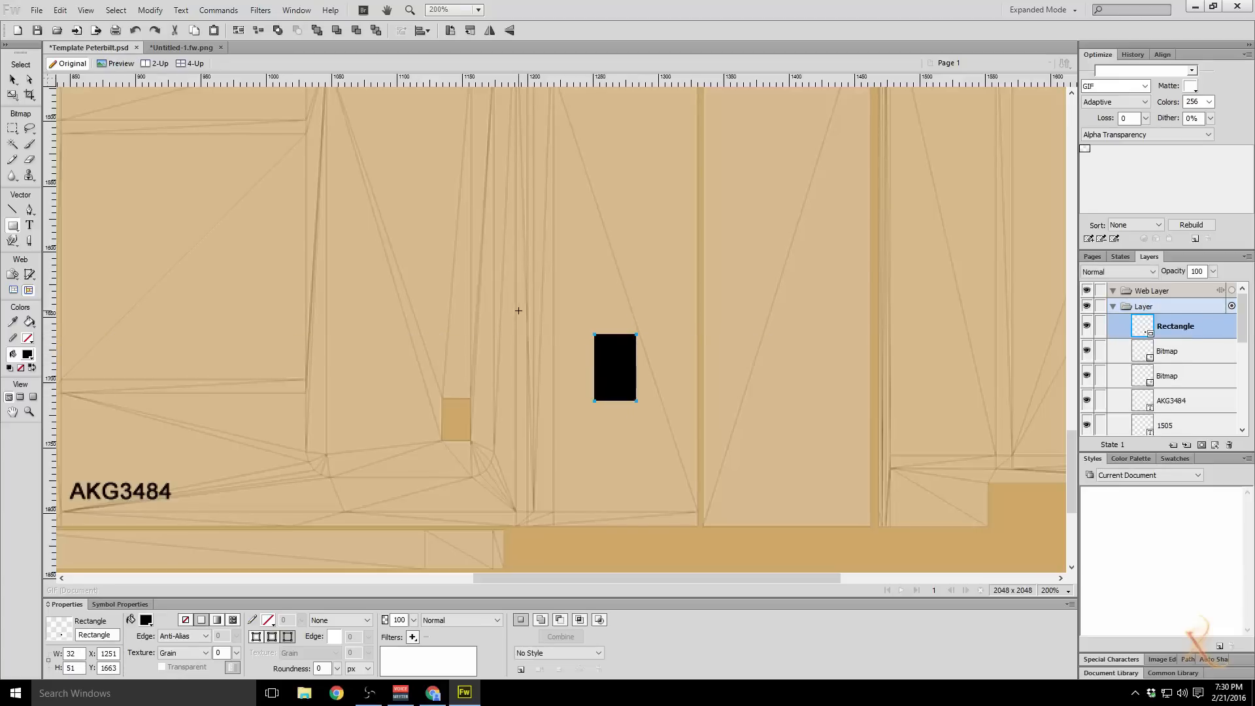
{"action": "key", "text": "ctrl+Down"}
{"action": "key", "text": "ctrl+Down"}
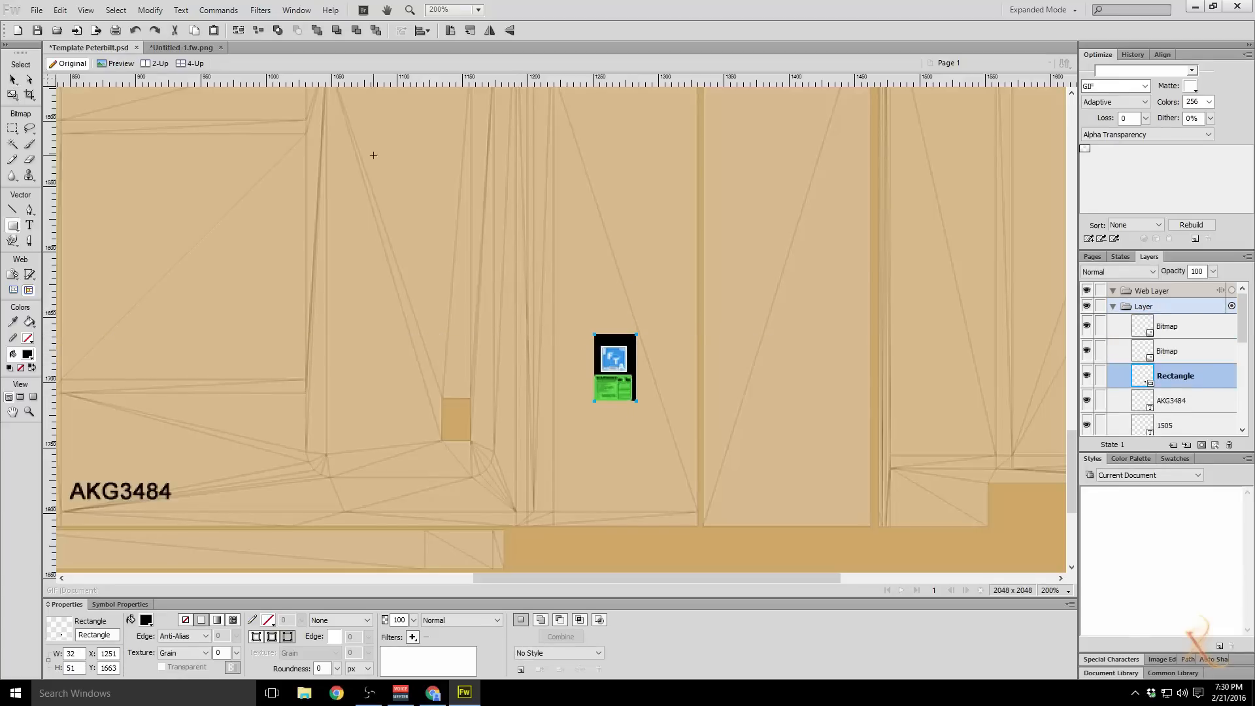
Step: Nudge the black backing rectangle to X 1249, Y 1665 behind the stickers
{"action": "left_click", "coordinate": [12, 79]}
{"action": "key", "text": "Down"}
{"action": "key", "text": "Down"}
{"action": "key", "text": "Left"}
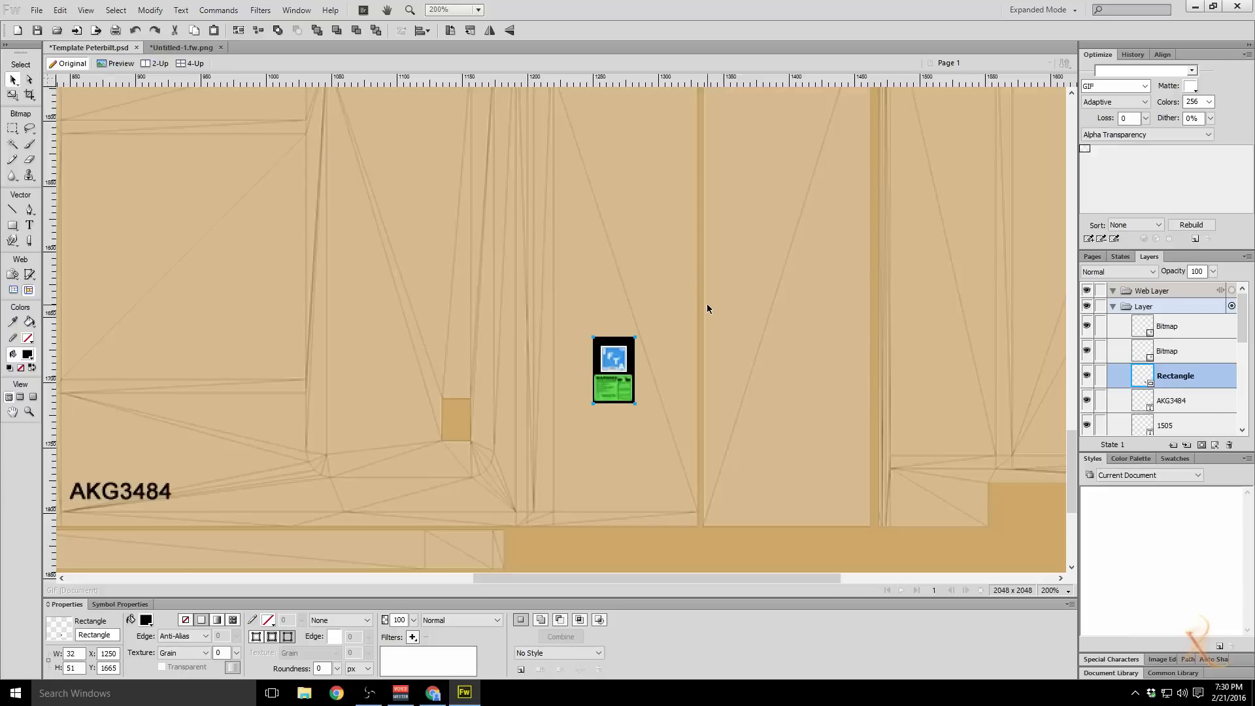
{"action": "key", "text": "Down"}
{"action": "key", "text": "Up"}
{"action": "key", "text": "Left"}
Step: Resize the backing rectangle to 33 by 48 pixels and lower it to Y 1669
{"action": "double_click", "coordinate": [80, 656]}
{"action": "type", "text": "3"}
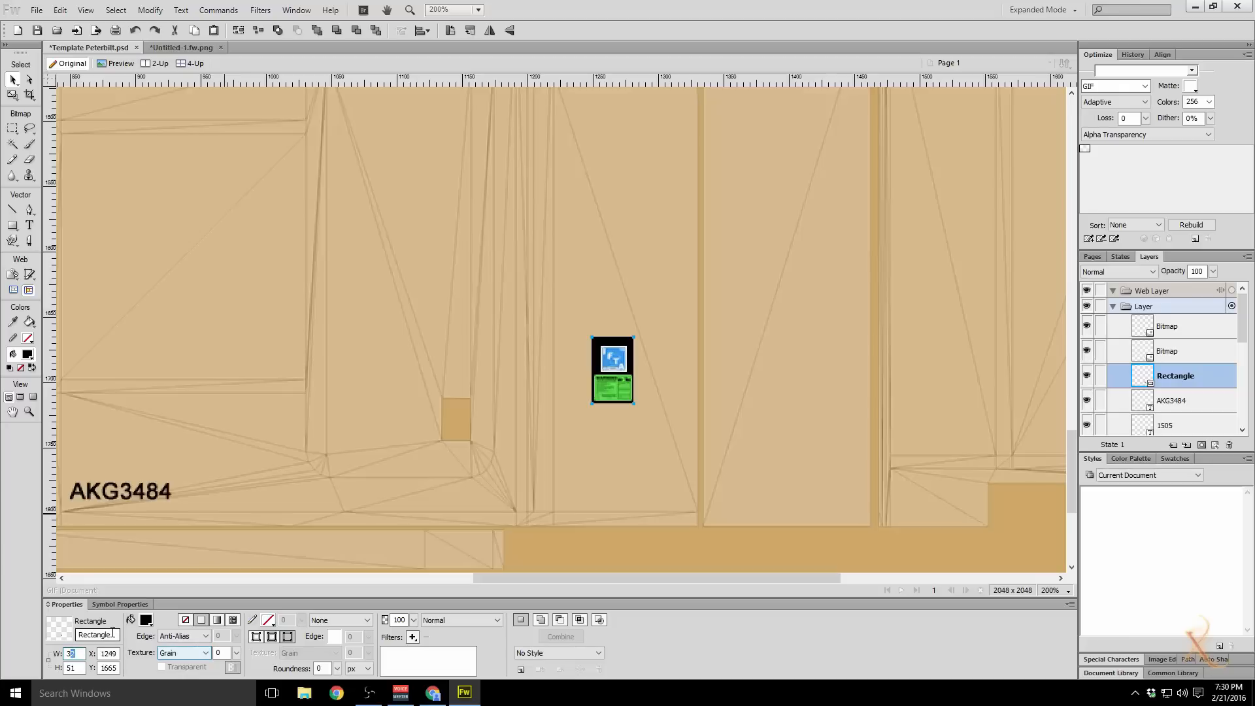
{"action": "type", "text": "3"}
{"action": "key", "text": "Return"}
{"action": "double_click", "coordinate": [73, 667]}
{"action": "type", "text": "48"}
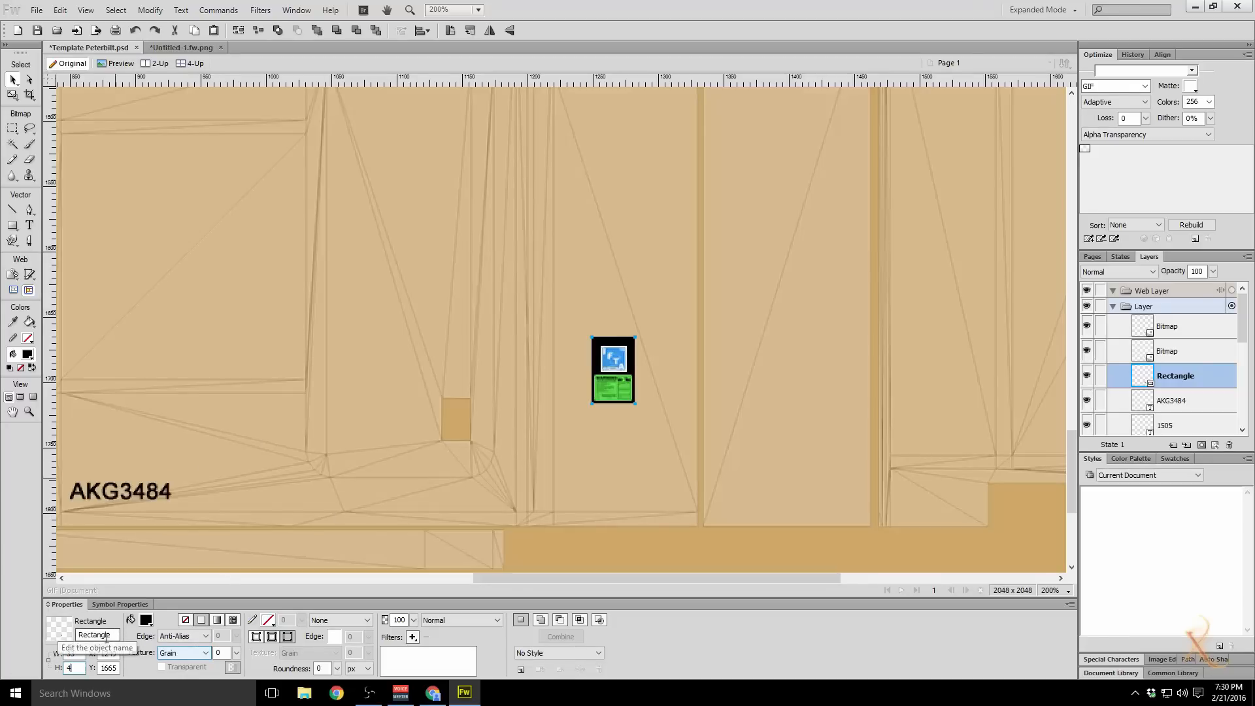
{"action": "key", "text": "Return"}
{"action": "key", "text": "Down"}
{"action": "key", "text": "Down"}
{"action": "key", "text": "Down"}
{"action": "key", "text": "Down"}
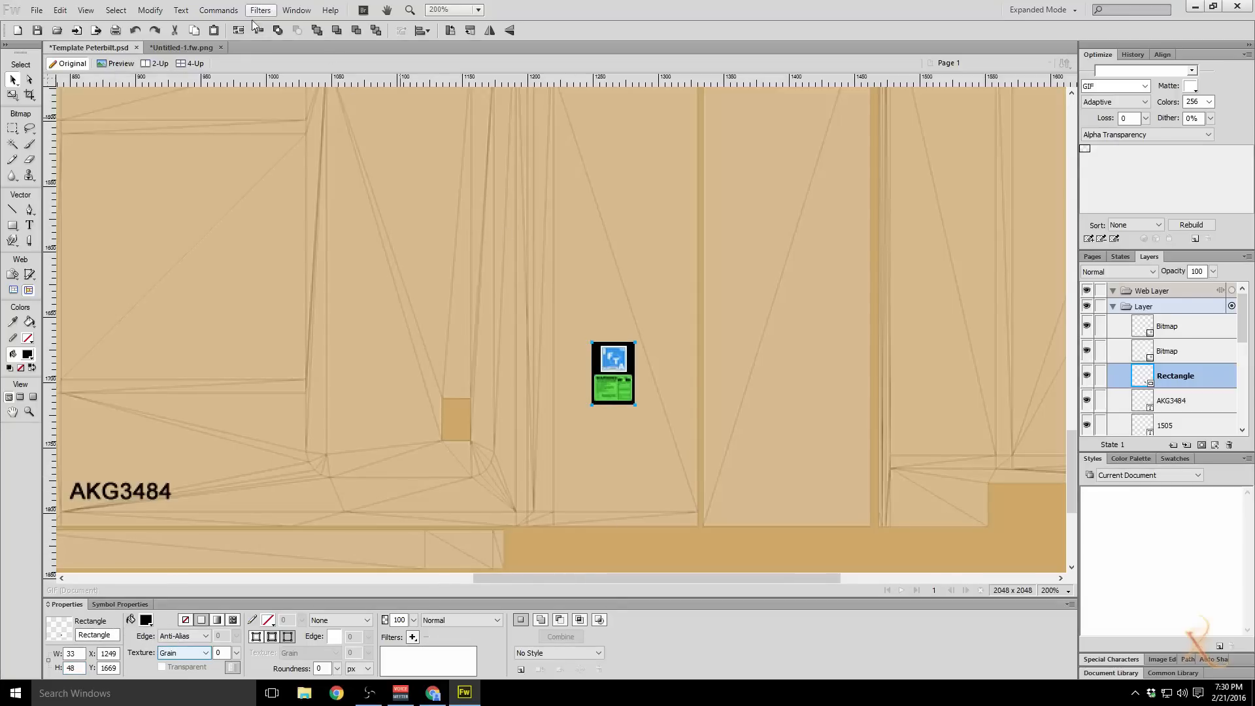
Step: Fill the backing rectangle with the template's darker tan and apply the Eye Candy 6 Bevel filter with its current settings
{"action": "left_click", "coordinate": [146, 619]}
{"action": "left_click", "coordinate": [560, 562]}
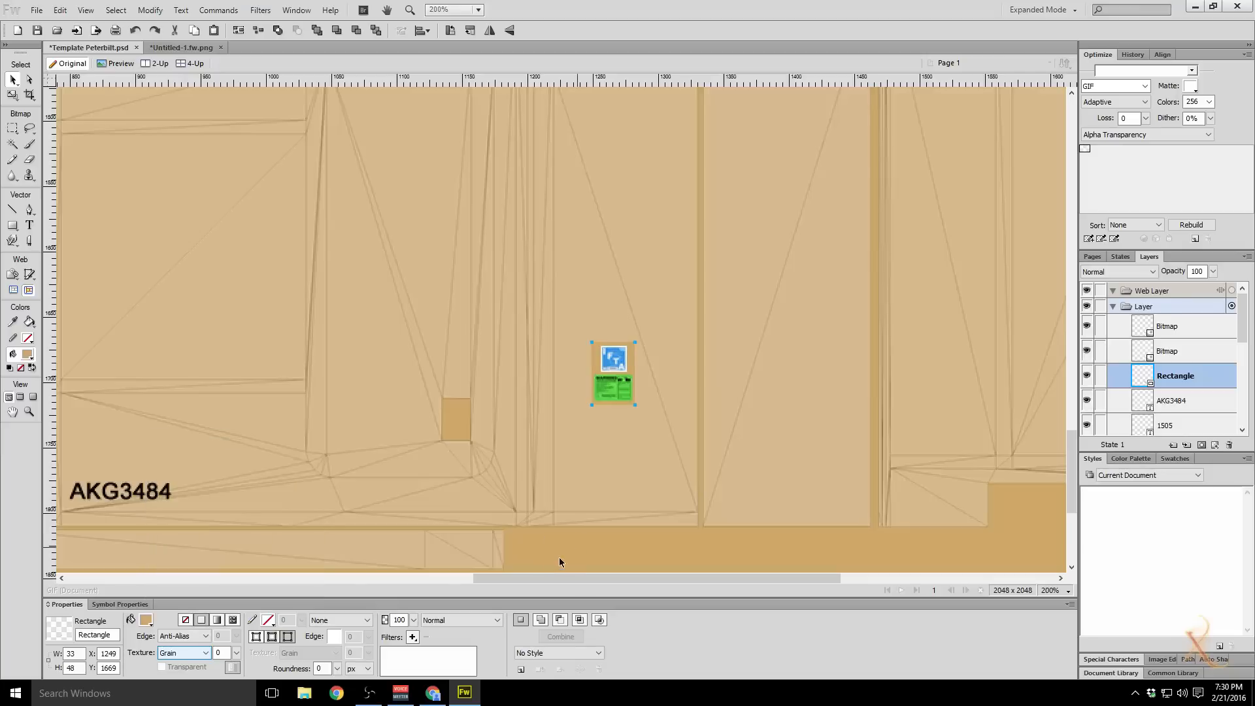
{"action": "left_click", "coordinate": [260, 10]}
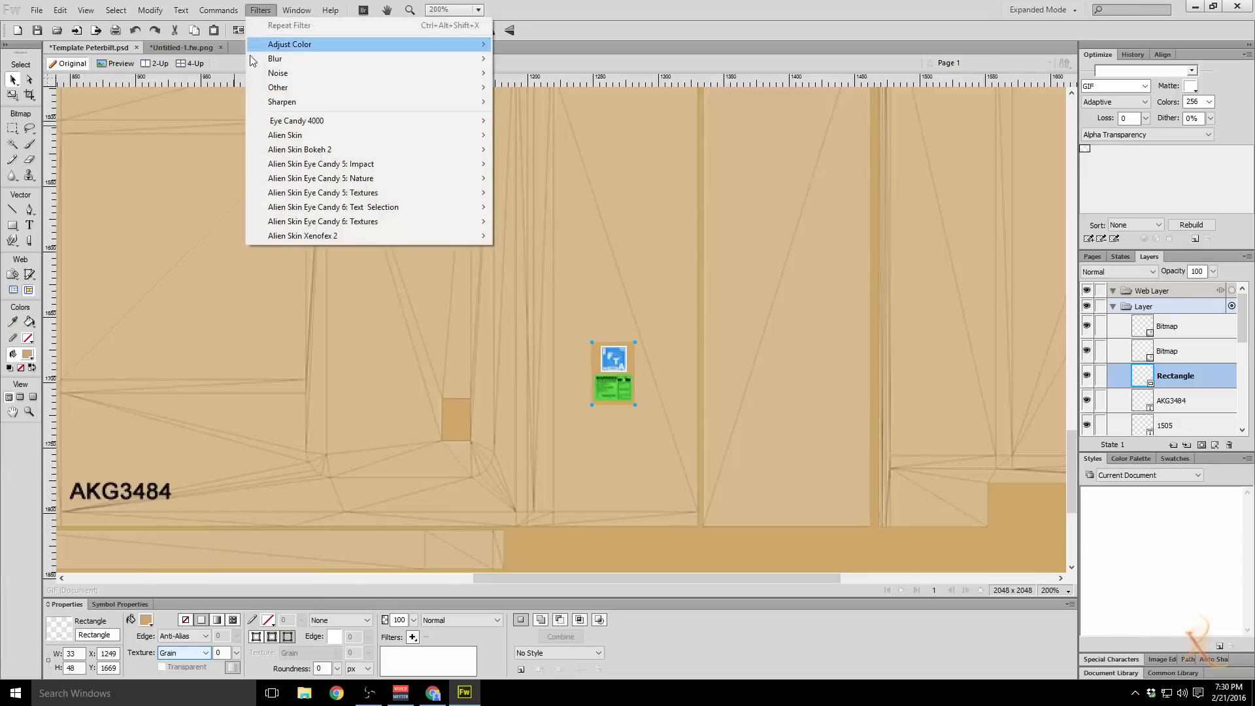
{"action": "mouse_move", "coordinate": [374, 151]}
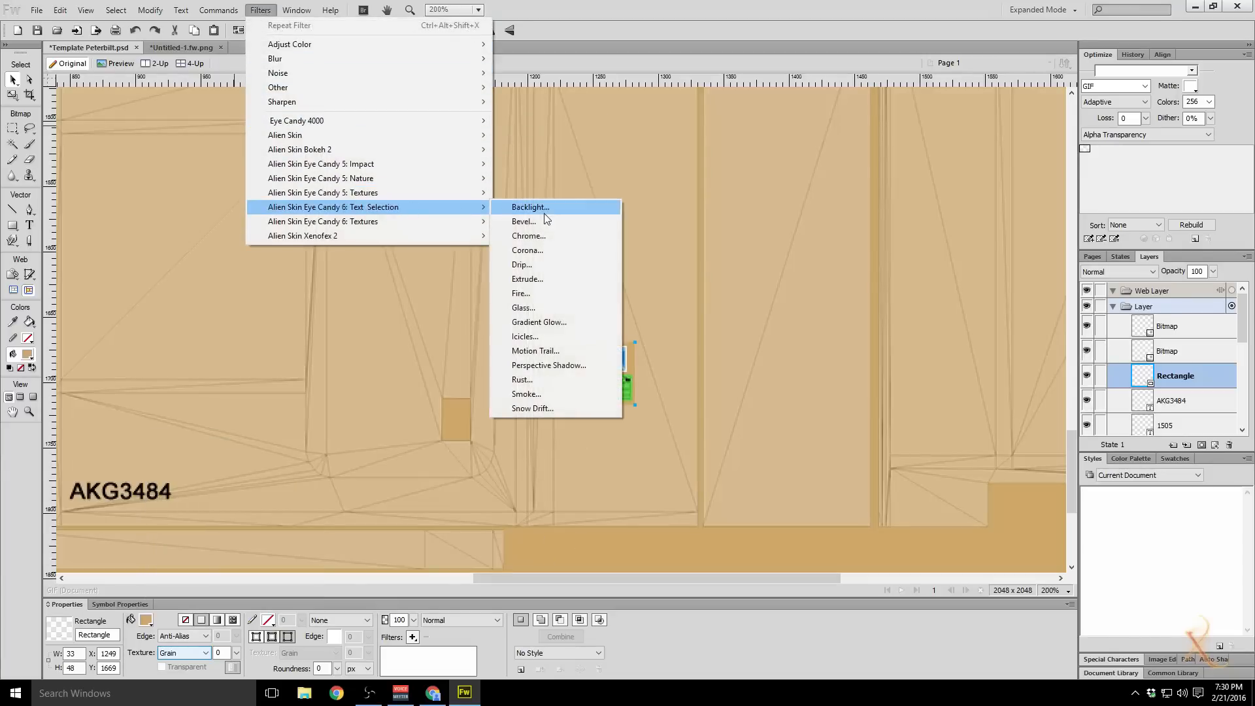
{"action": "left_click", "coordinate": [546, 222]}
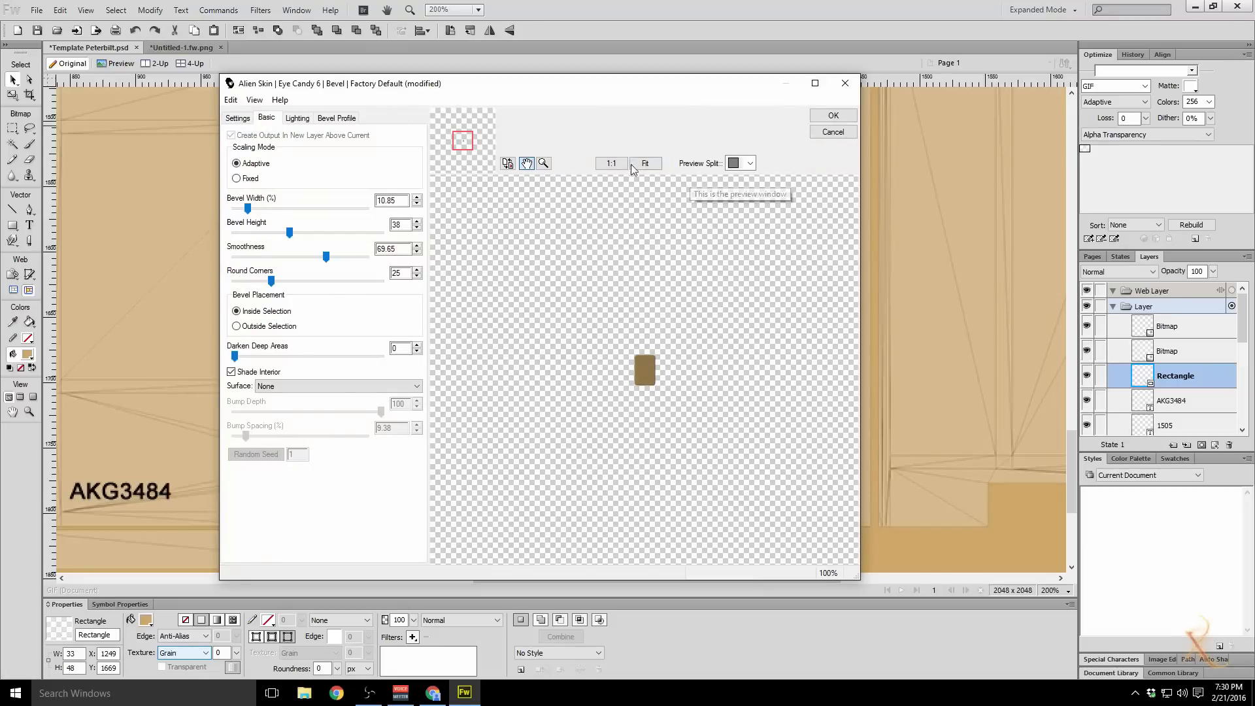
{"action": "left_click", "coordinate": [547, 165]}
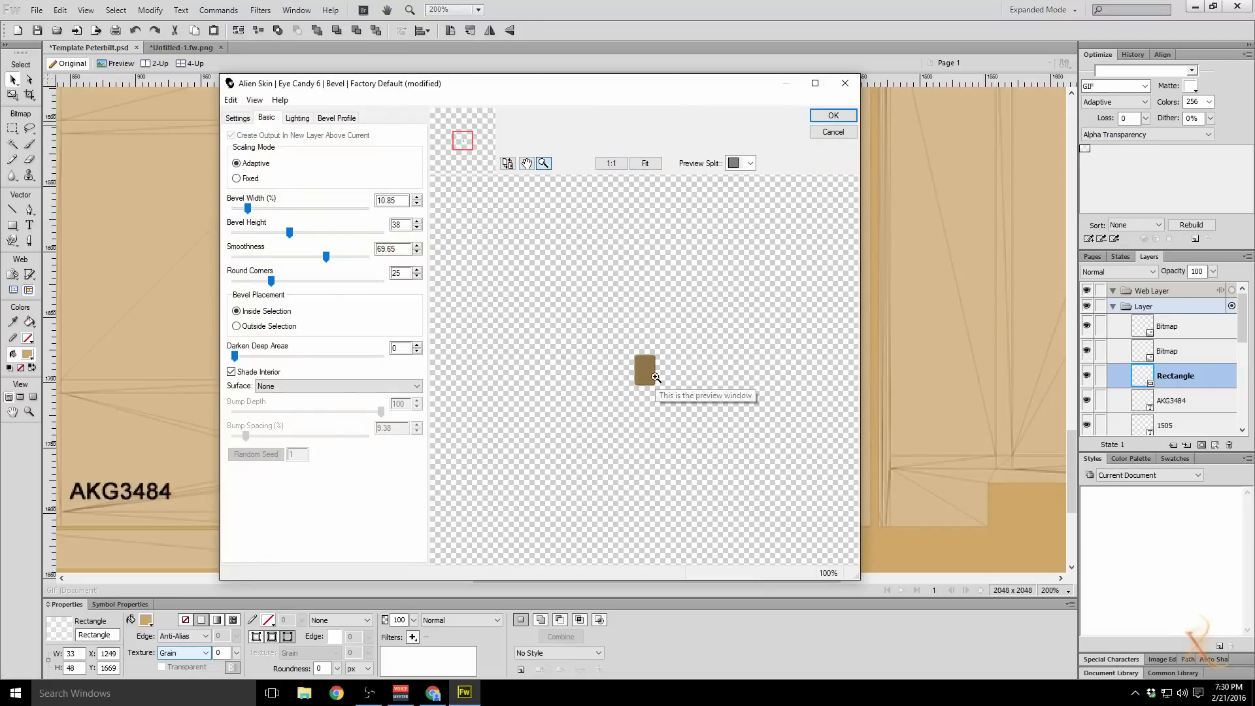
{"action": "left_click", "coordinate": [656, 376]}
{"action": "left_click", "coordinate": [655, 375]}
{"action": "left_click", "coordinate": [636, 371]}
{"action": "left_click", "coordinate": [587, 363]}
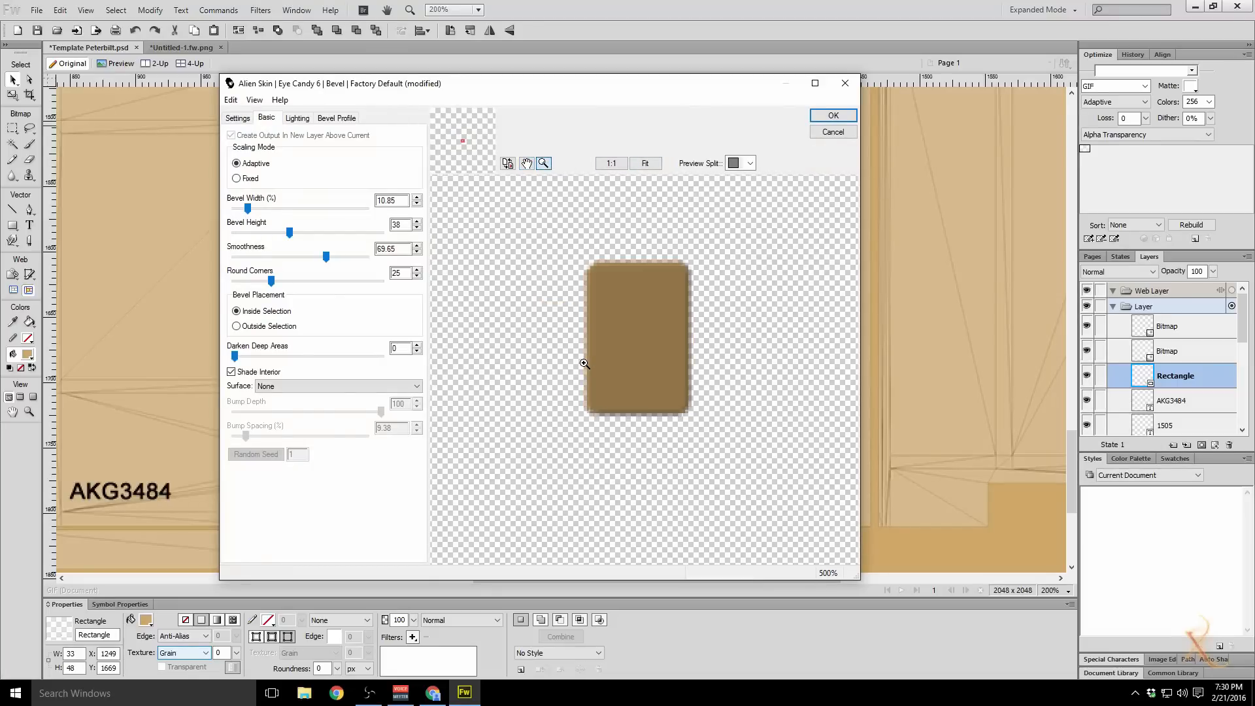
{"action": "left_click", "coordinate": [827, 115]}
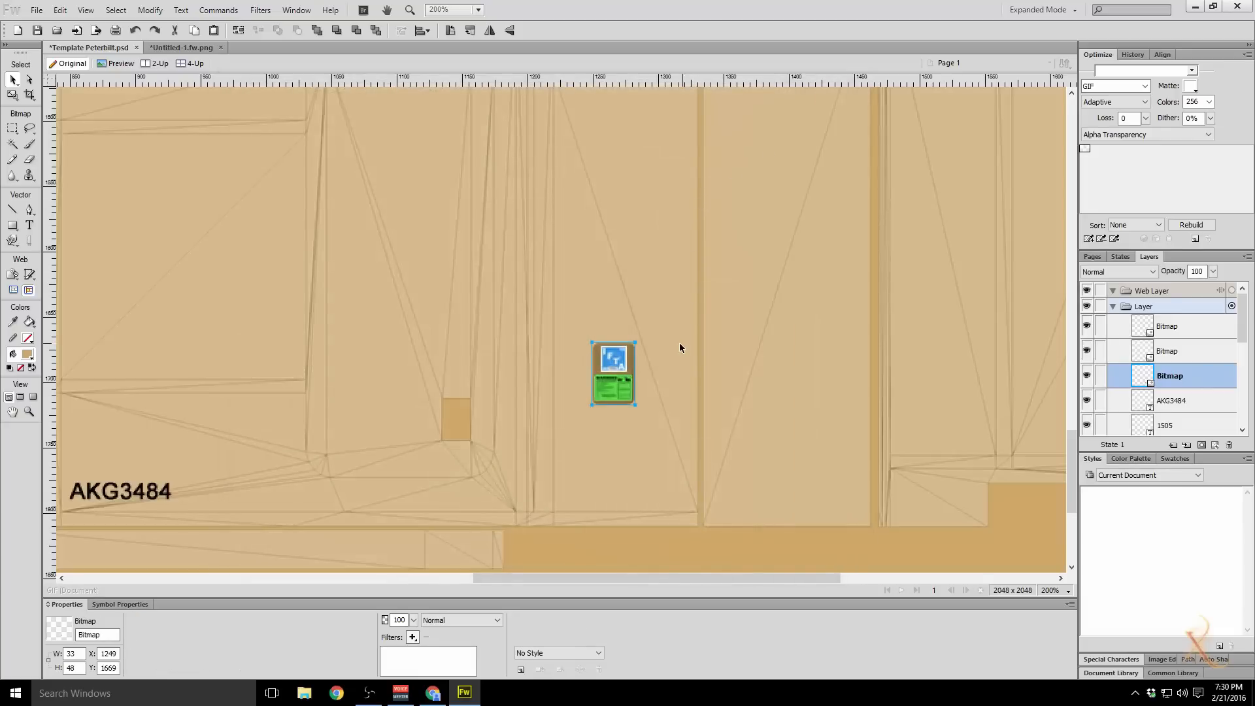
Step: Toggle the visibility of the Calque 2 and Calque 4 template layers to check the stickers and backing plate without the wireframe
{"action": "left_click", "coordinate": [678, 345]}
{"action": "scroll", "coordinate": [1097, 385], "scroll_direction": "down", "scroll_amount": 5}
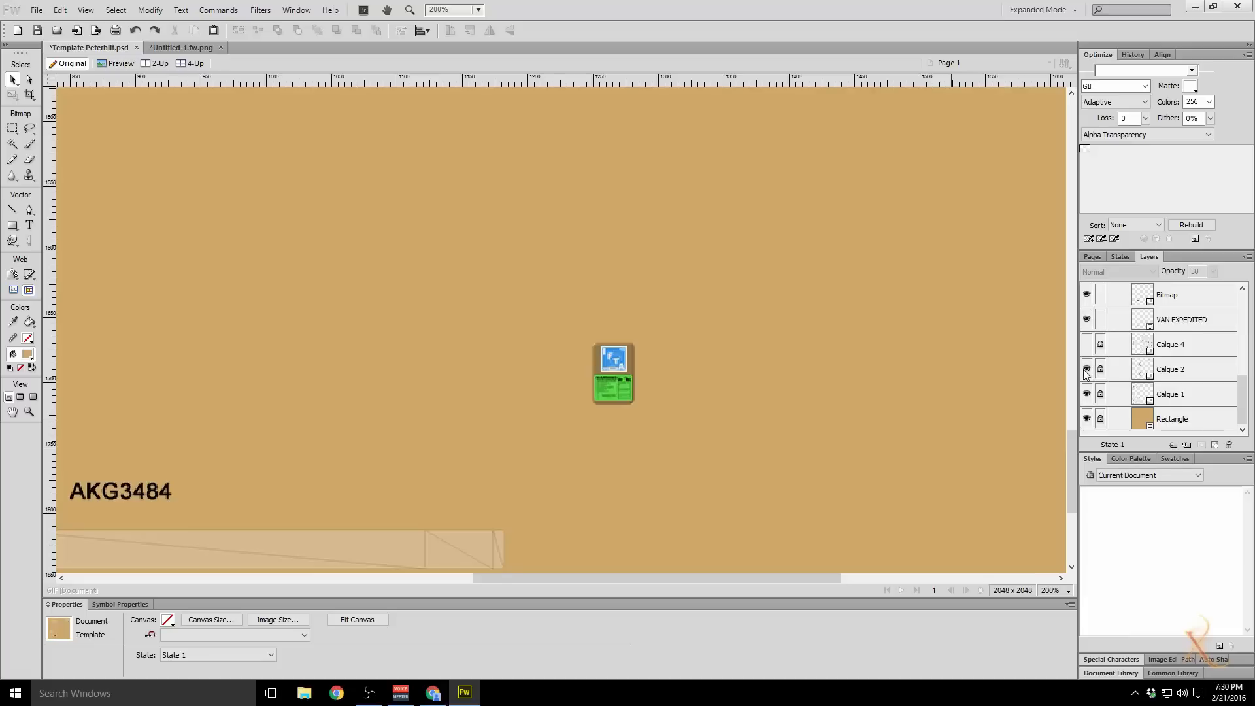
{"action": "left_click", "coordinate": [1086, 369]}
{"action": "left_click", "coordinate": [1087, 370]}
{"action": "left_click", "coordinate": [1087, 344]}
{"action": "left_click", "coordinate": [1087, 344]}
{"action": "left_click", "coordinate": [1087, 344]}
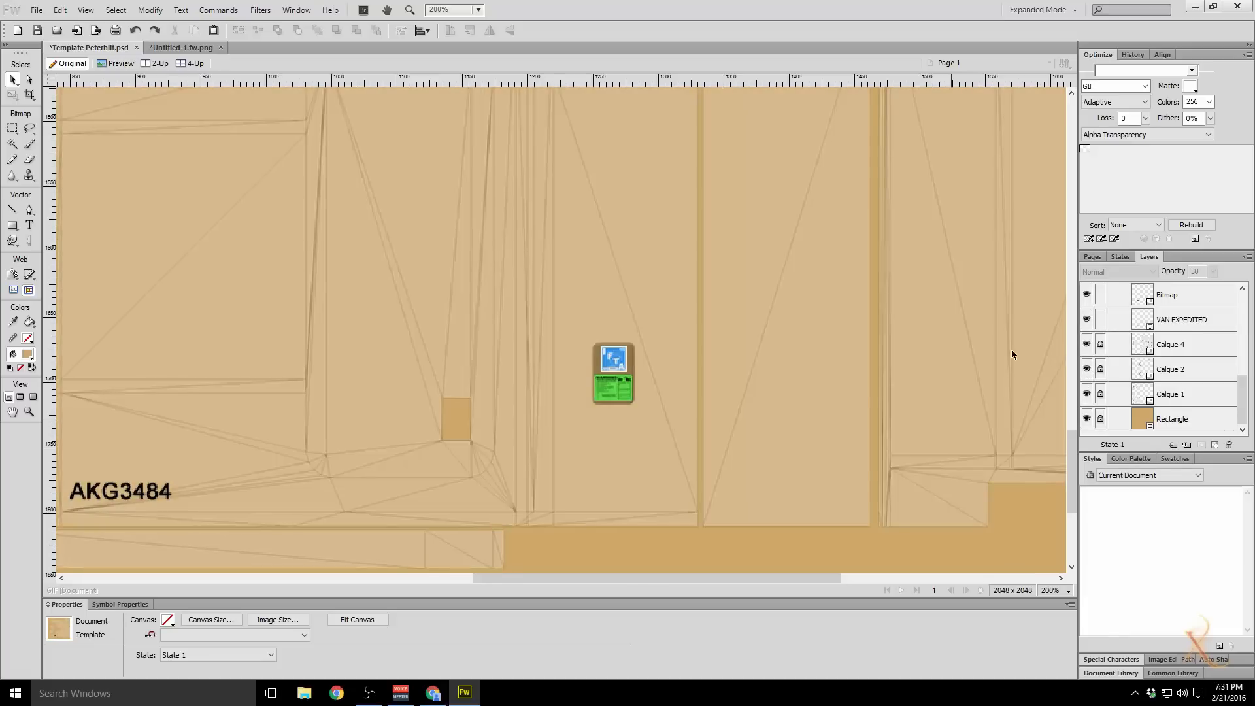
{"action": "scroll", "coordinate": [629, 422], "scroll_direction": "down", "scroll_amount": 3}
{"action": "scroll", "coordinate": [700, 414], "scroll_direction": "up", "scroll_amount": 2}
{"action": "scroll", "coordinate": [940, 451], "scroll_direction": "up", "scroll_amount": 2}
{"action": "scroll", "coordinate": [688, 492], "scroll_direction": "up", "scroll_amount": 1}
{"action": "scroll", "coordinate": [689, 498], "scroll_direction": "down", "scroll_amount": 2}
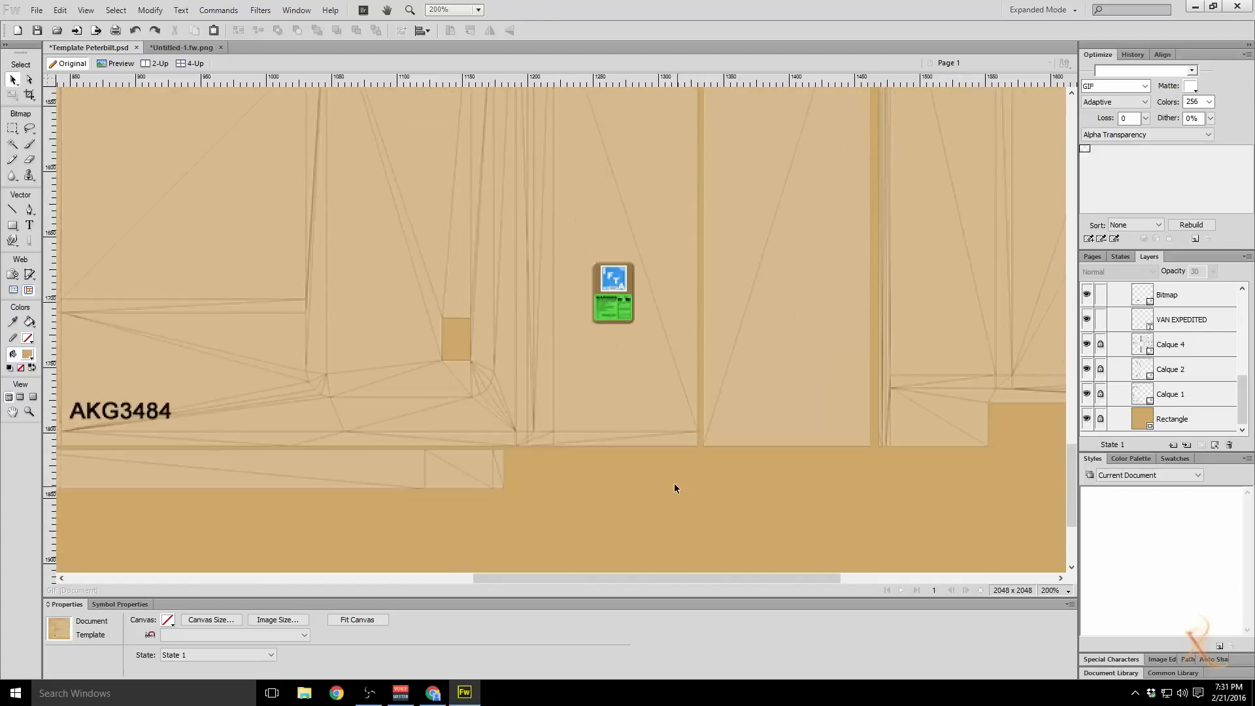
Step: Open the Eye Candy 6 Perspective Shadow filter for the stickers' backing plate and set its shadow mode to Drop Shadow
{"action": "left_click", "coordinate": [631, 353]}
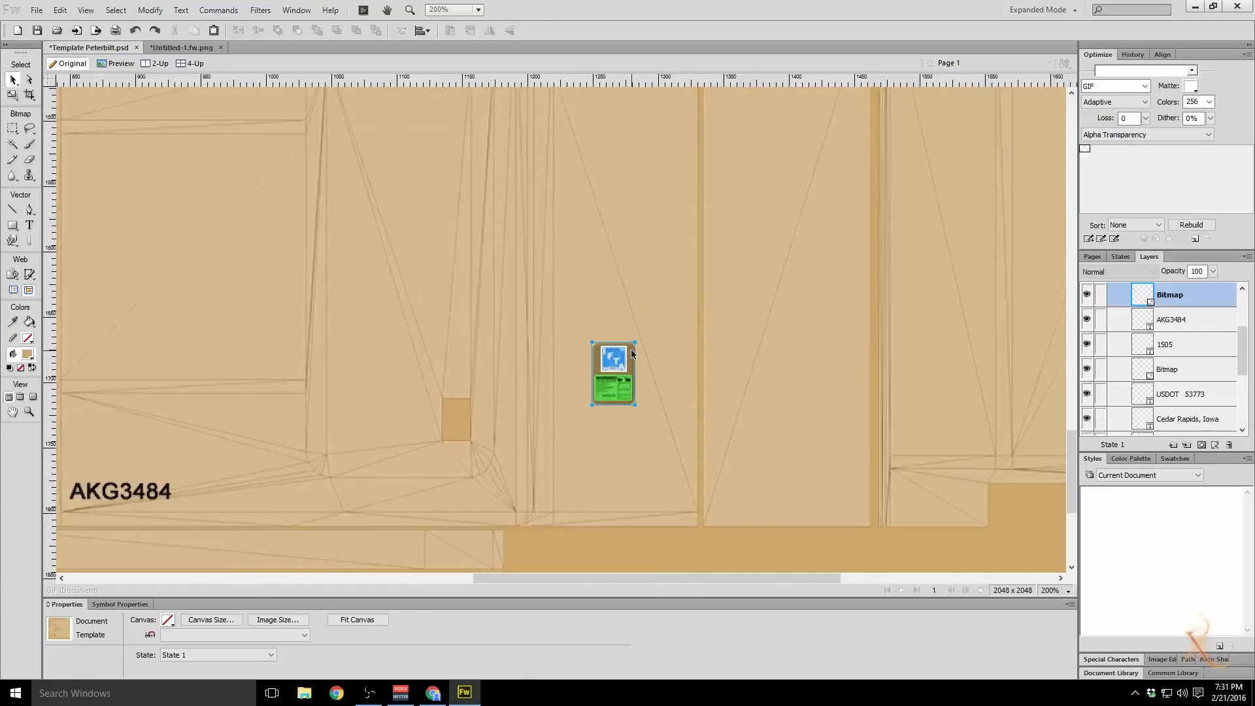
{"action": "left_click", "coordinate": [260, 10]}
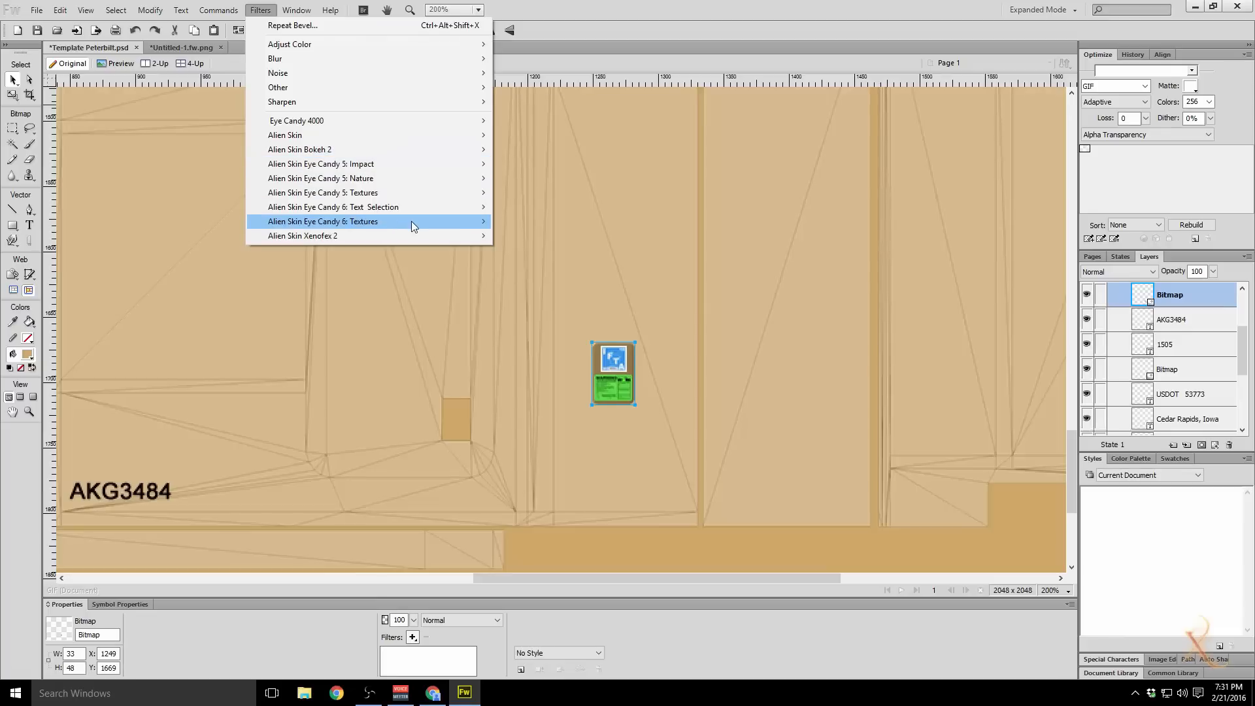
{"action": "mouse_move", "coordinate": [411, 223]}
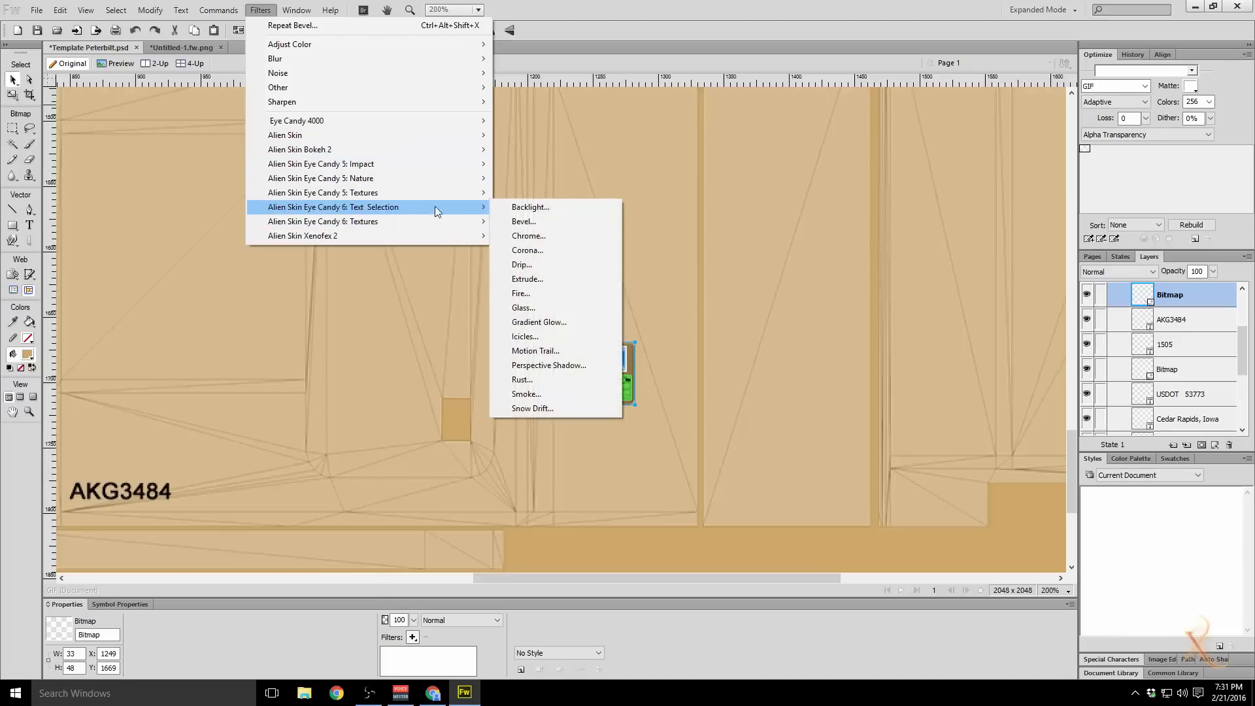
{"action": "left_click", "coordinate": [563, 366]}
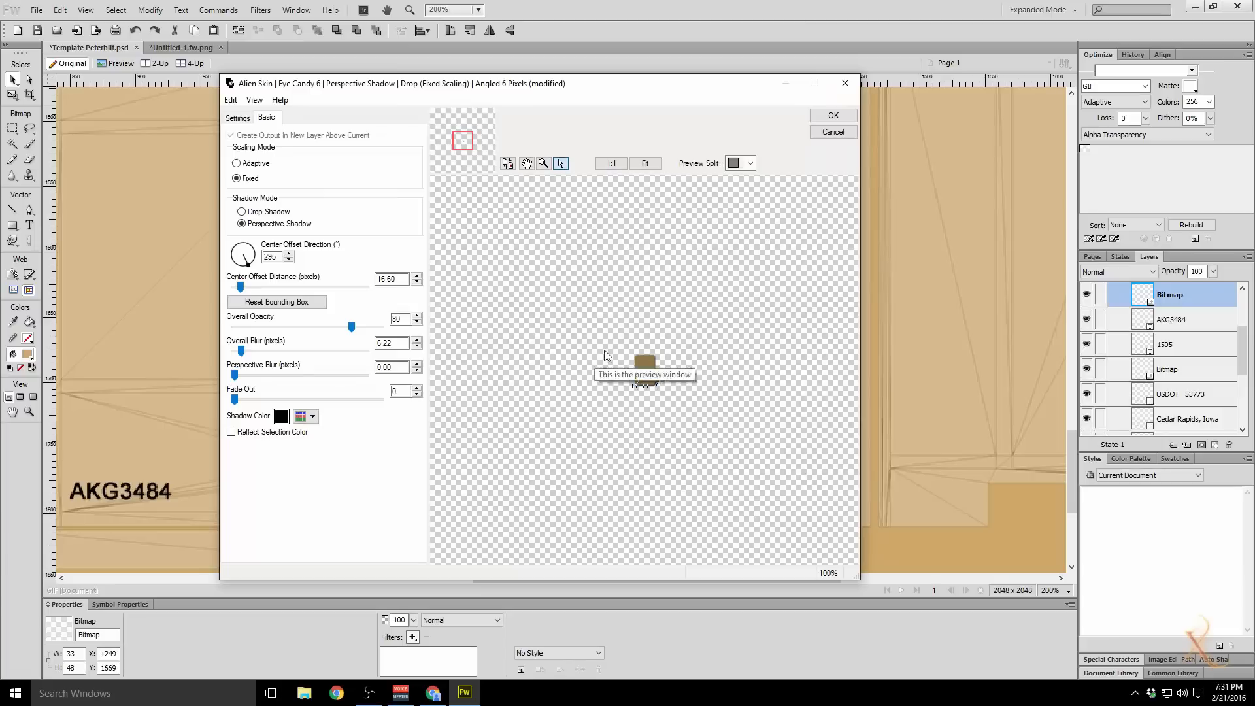
{"action": "left_click", "coordinate": [262, 211]}
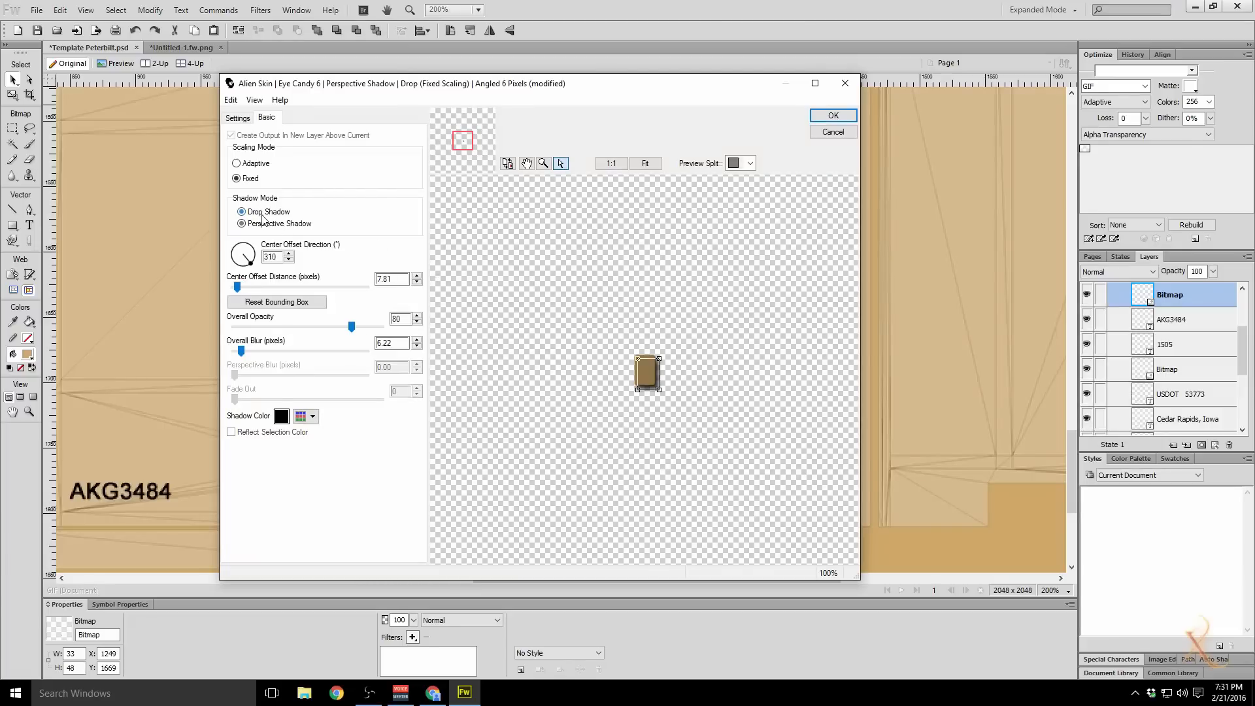
Step: Pull the drop shadow in close to the backing plate, offset about 2.24 pixels at 297 degrees, and apply the filter
{"action": "left_click", "coordinate": [543, 162]}
{"action": "left_click", "coordinate": [665, 387]}
{"action": "left_click", "coordinate": [637, 381]}
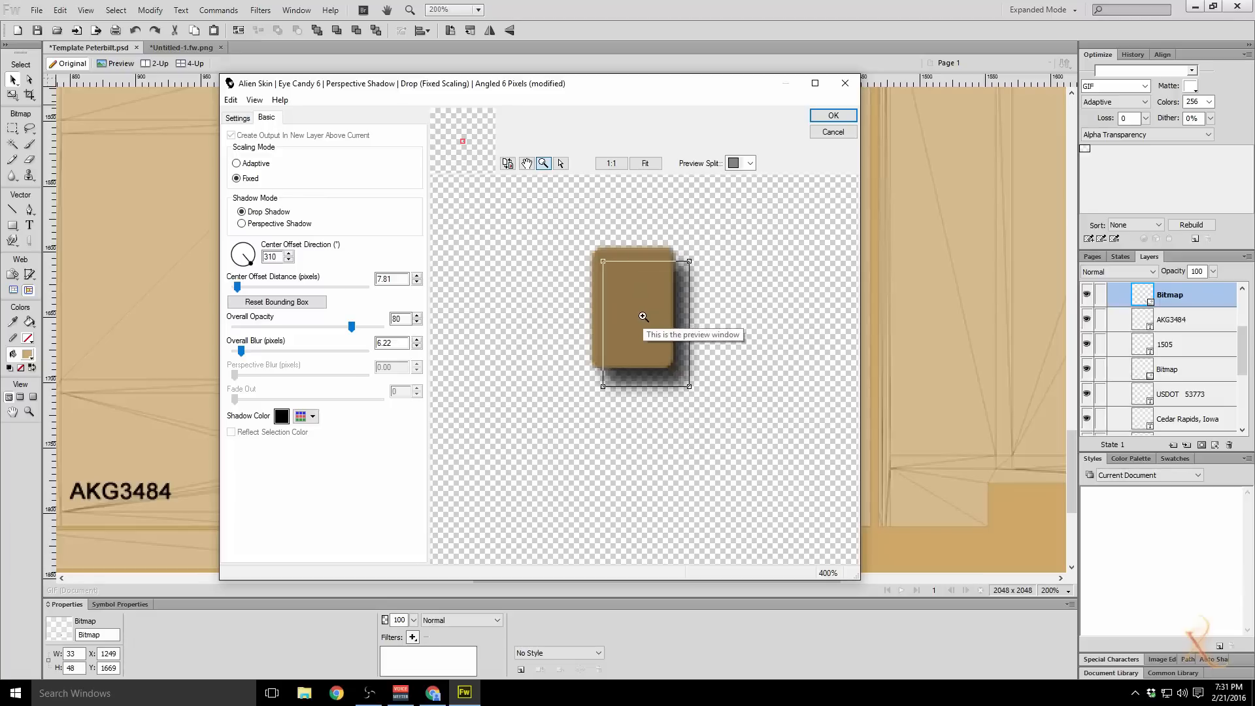
{"action": "left_click", "coordinate": [560, 163]}
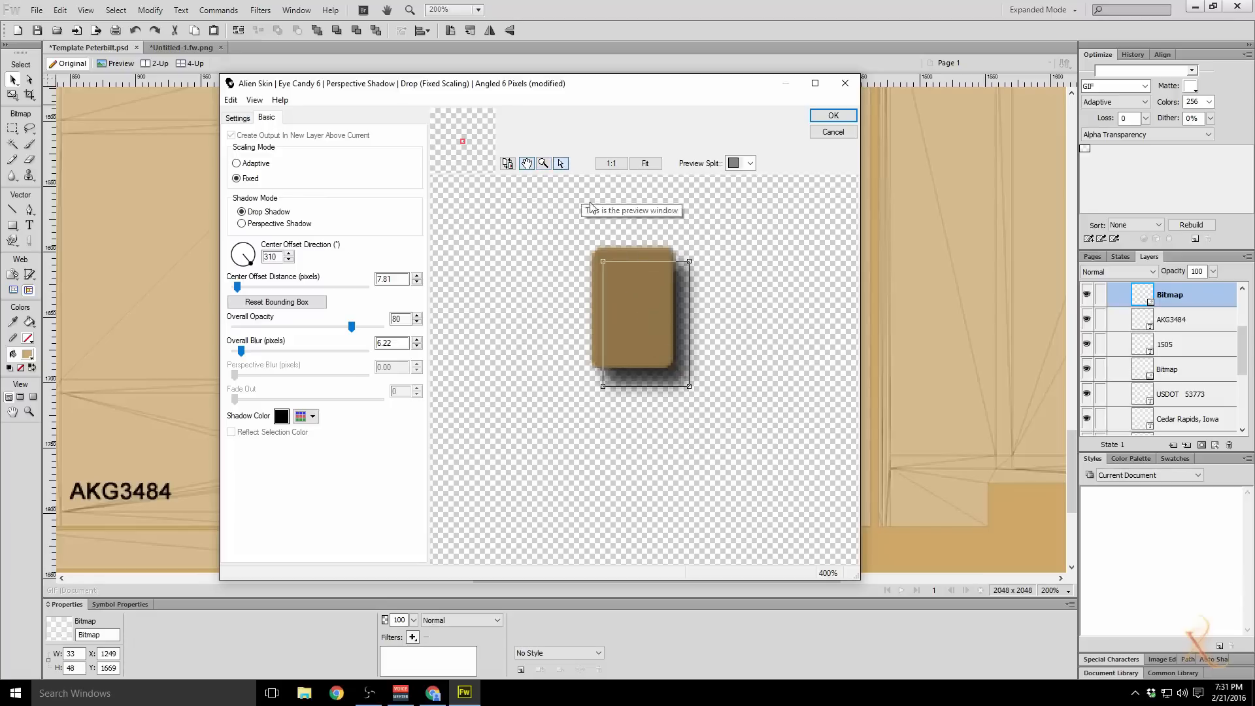
{"action": "left_click_drag", "start_coordinate": [649, 326], "coordinate": [639, 316]}
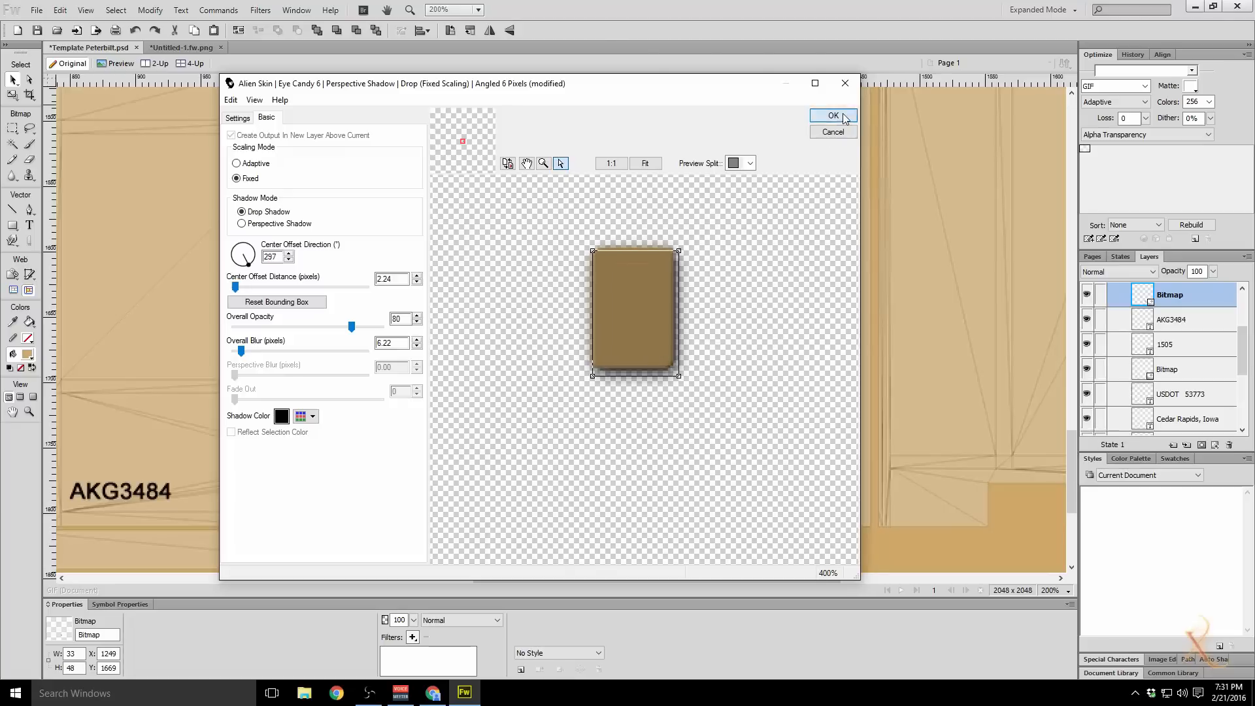
{"action": "left_click", "coordinate": [832, 115]}
{"action": "left_click", "coordinate": [661, 390]}
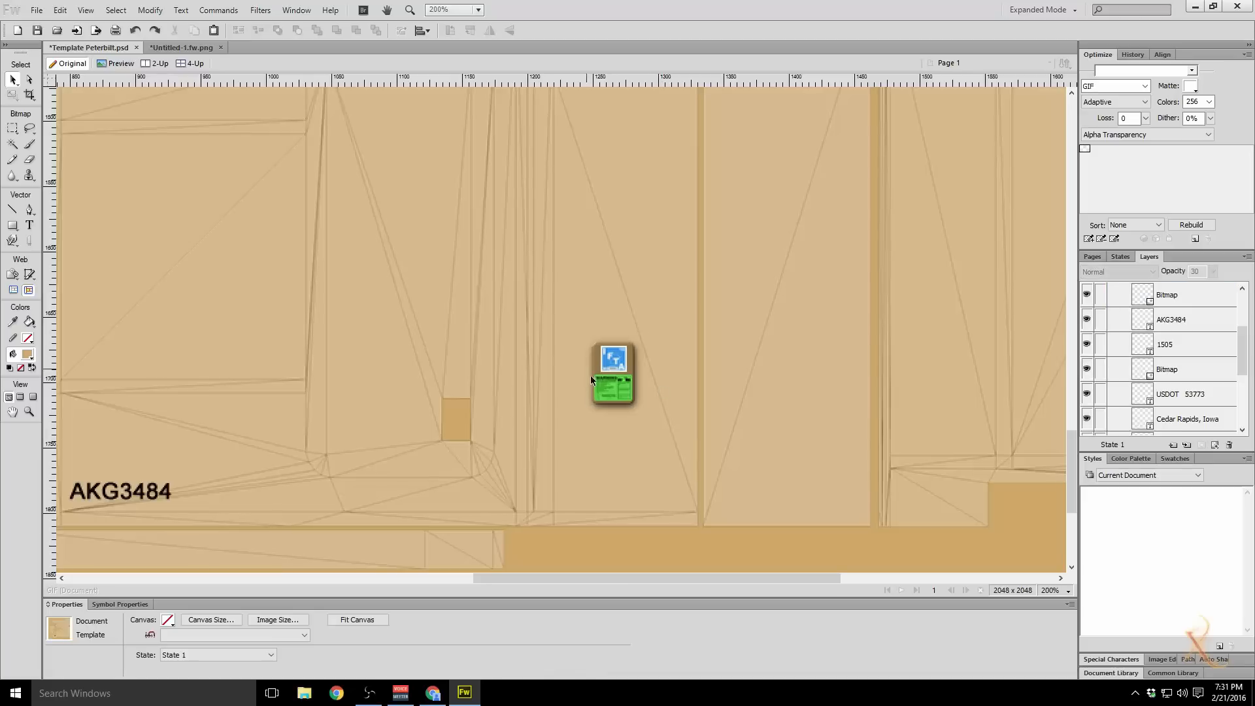
Step: Review the truck side markings at 100% and compare them with the lettering on the reference photo's roof, door and sleeper
{"action": "scroll", "coordinate": [464, 389], "scroll_direction": "up", "scroll_amount": 2}
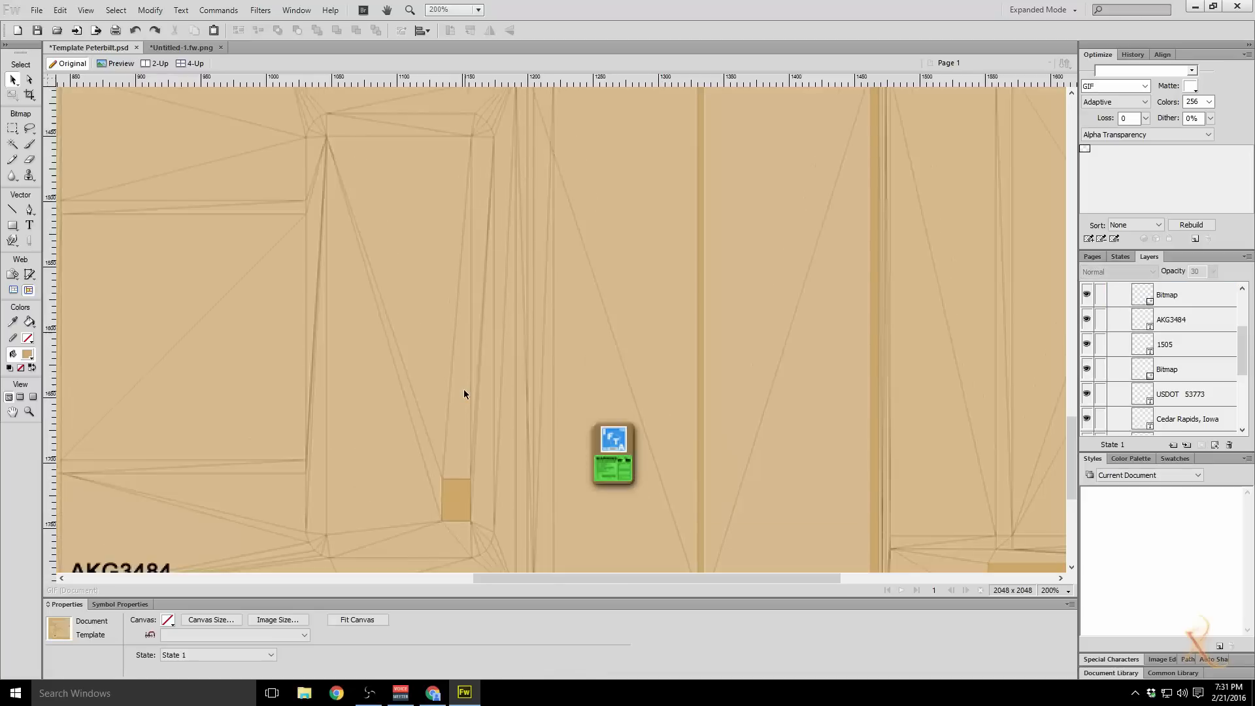
{"action": "left_click", "coordinate": [1052, 590]}
{"action": "left_click", "coordinate": [1087, 459]}
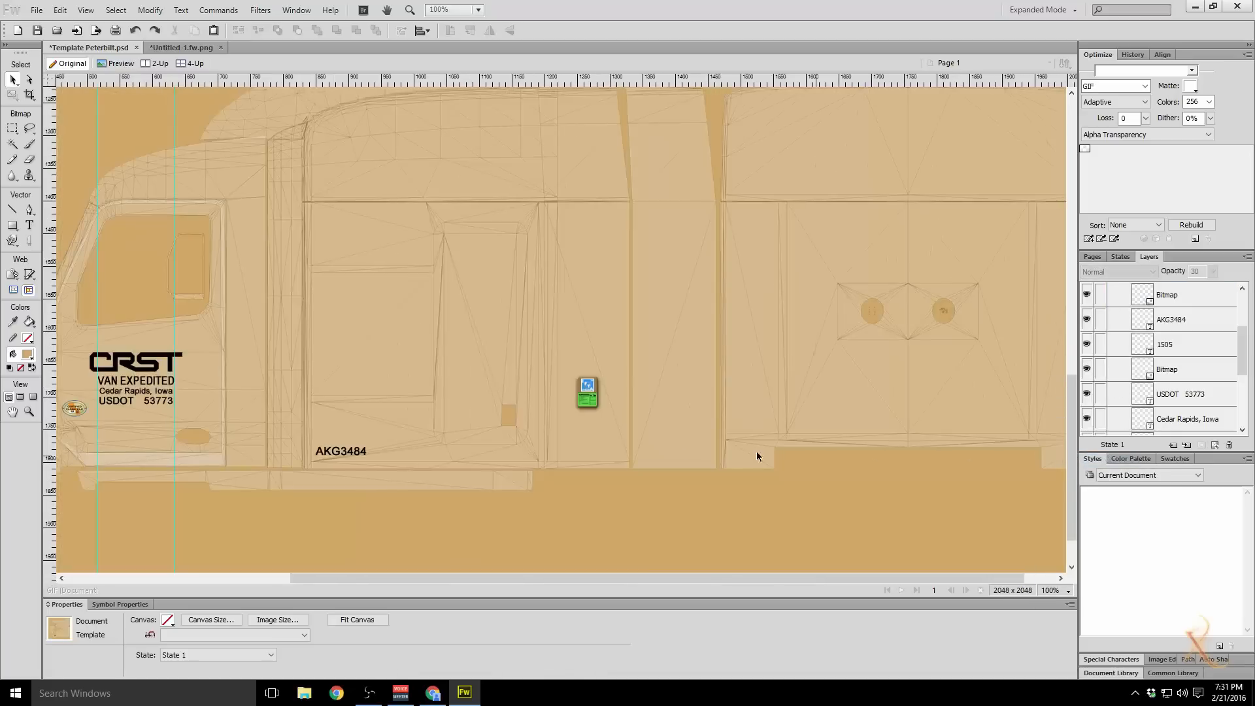
{"action": "left_click_drag", "start_coordinate": [659, 581], "coordinate": [503, 568]}
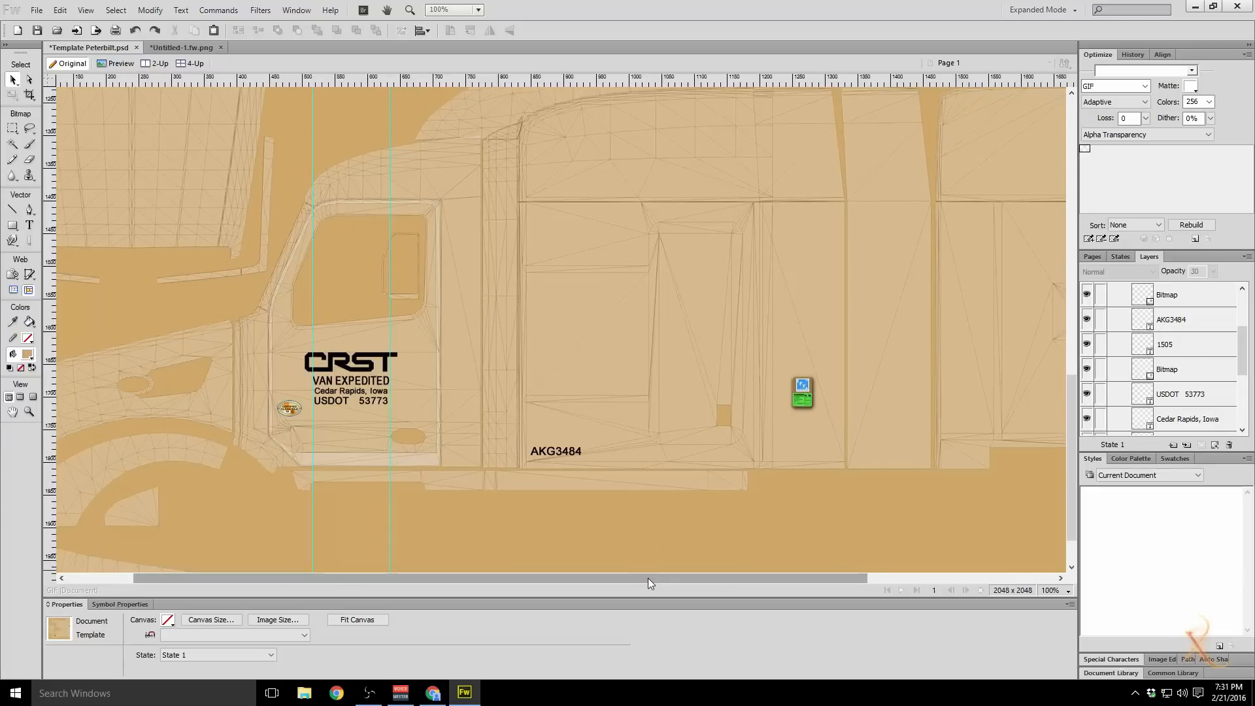
{"action": "left_click_drag", "start_coordinate": [648, 578], "coordinate": [546, 566]}
{"action": "scroll", "coordinate": [489, 429], "scroll_direction": "down", "scroll_amount": 2}
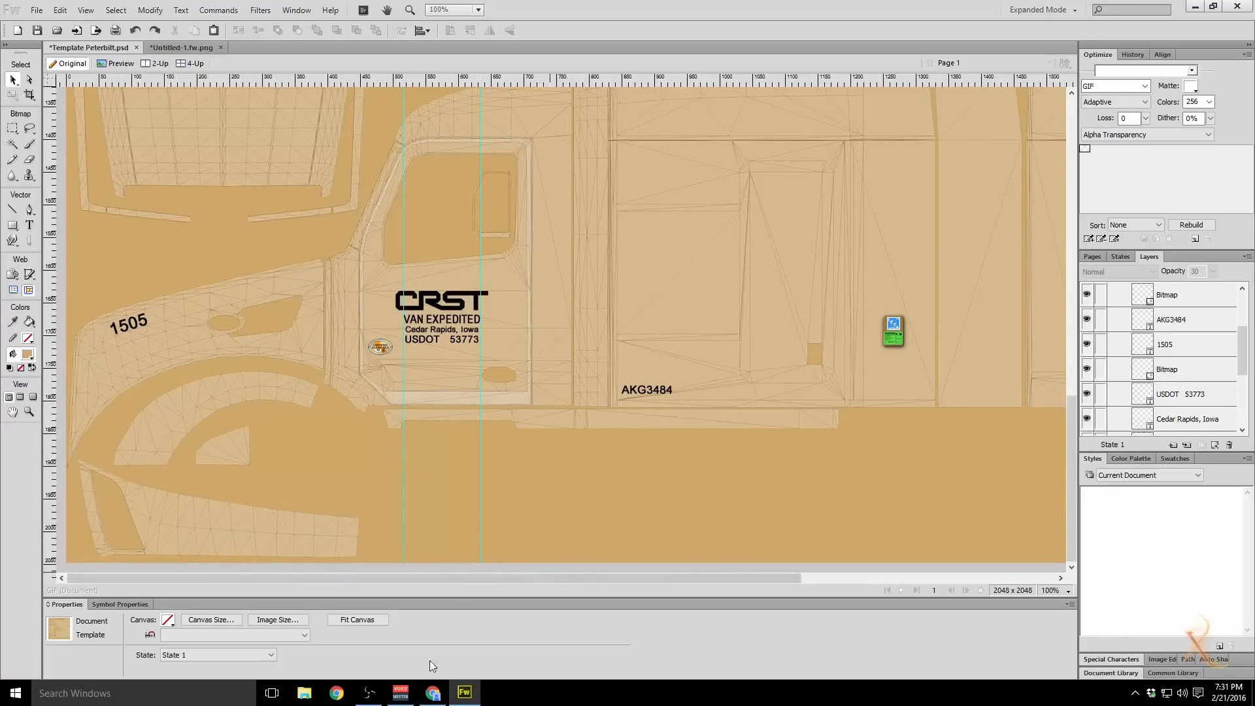
{"action": "left_click", "coordinate": [433, 693]}
{"action": "scroll", "coordinate": [295, 468], "scroll_direction": "up", "scroll_amount": 3}
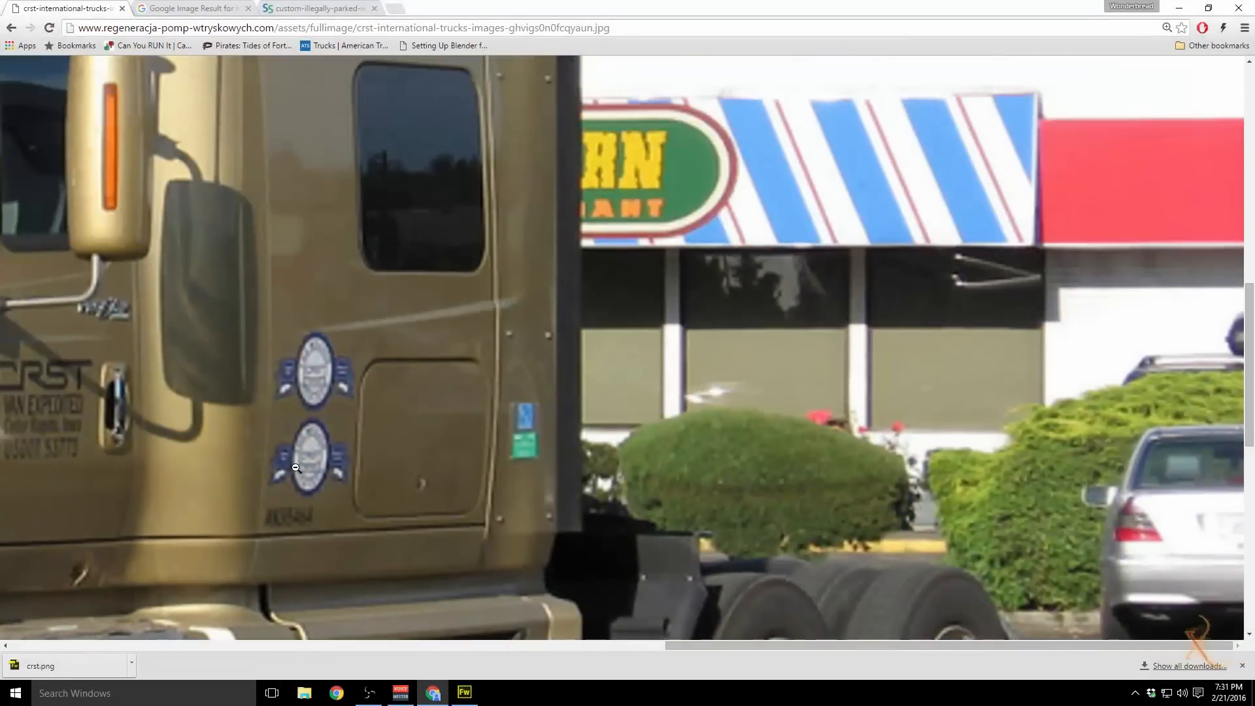
{"action": "scroll", "coordinate": [529, 430], "scroll_direction": "up", "scroll_amount": 3}
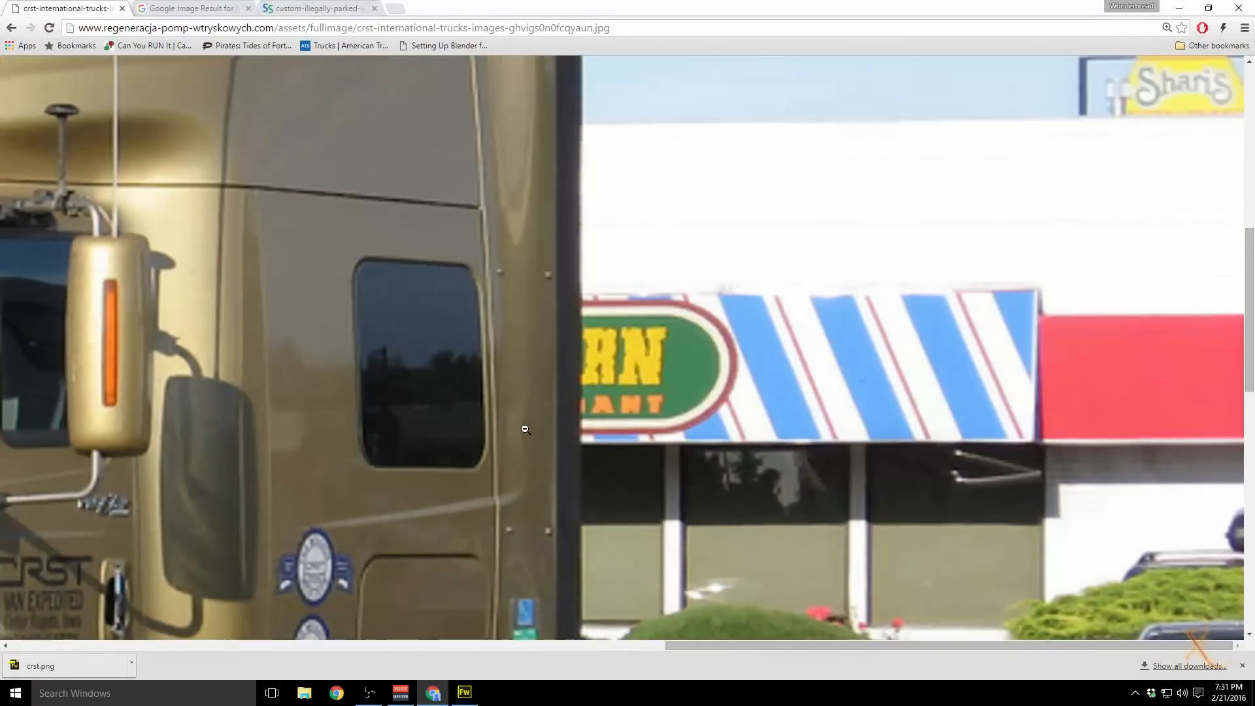
{"action": "scroll", "coordinate": [375, 570], "scroll_direction": "down", "scroll_amount": 2}
{"action": "left_click_drag", "start_coordinate": [735, 645], "coordinate": [396, 619]}
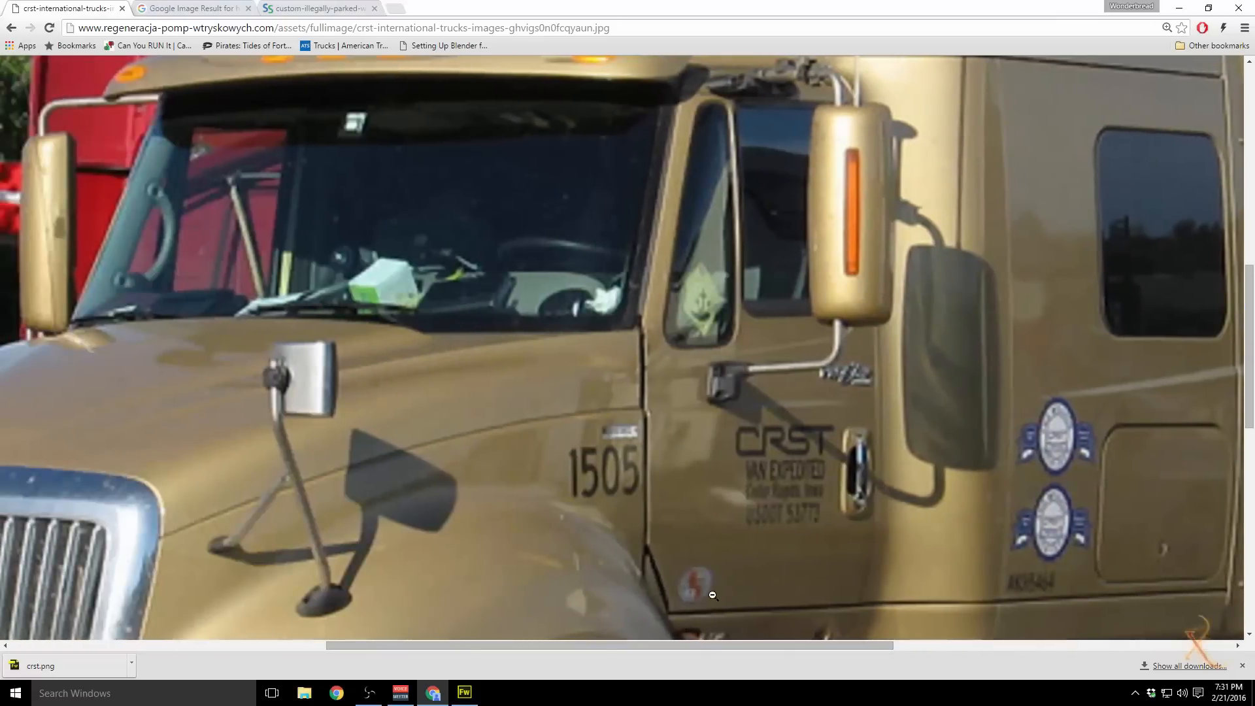
{"action": "scroll", "coordinate": [729, 465], "scroll_direction": "up", "scroll_amount": 5}
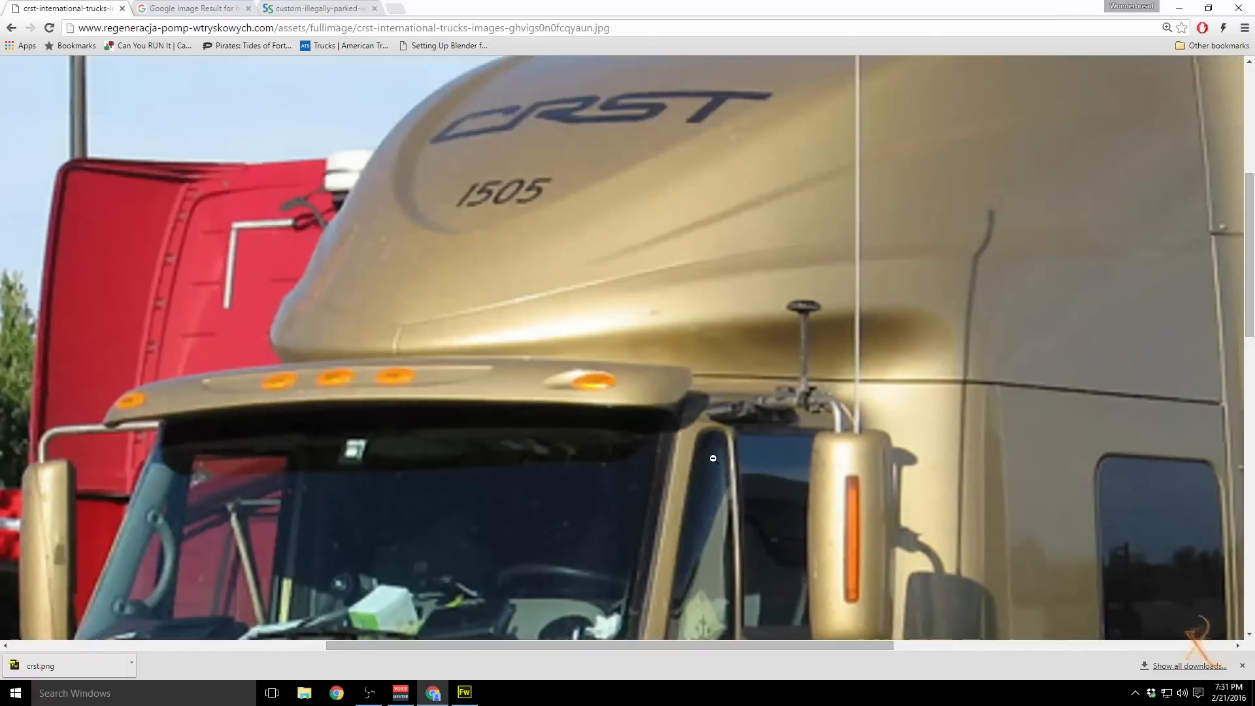
{"action": "scroll", "coordinate": [713, 457], "scroll_direction": "down", "scroll_amount": 10}
{"action": "scroll", "coordinate": [713, 456], "scroll_direction": "up", "scroll_amount": 8}
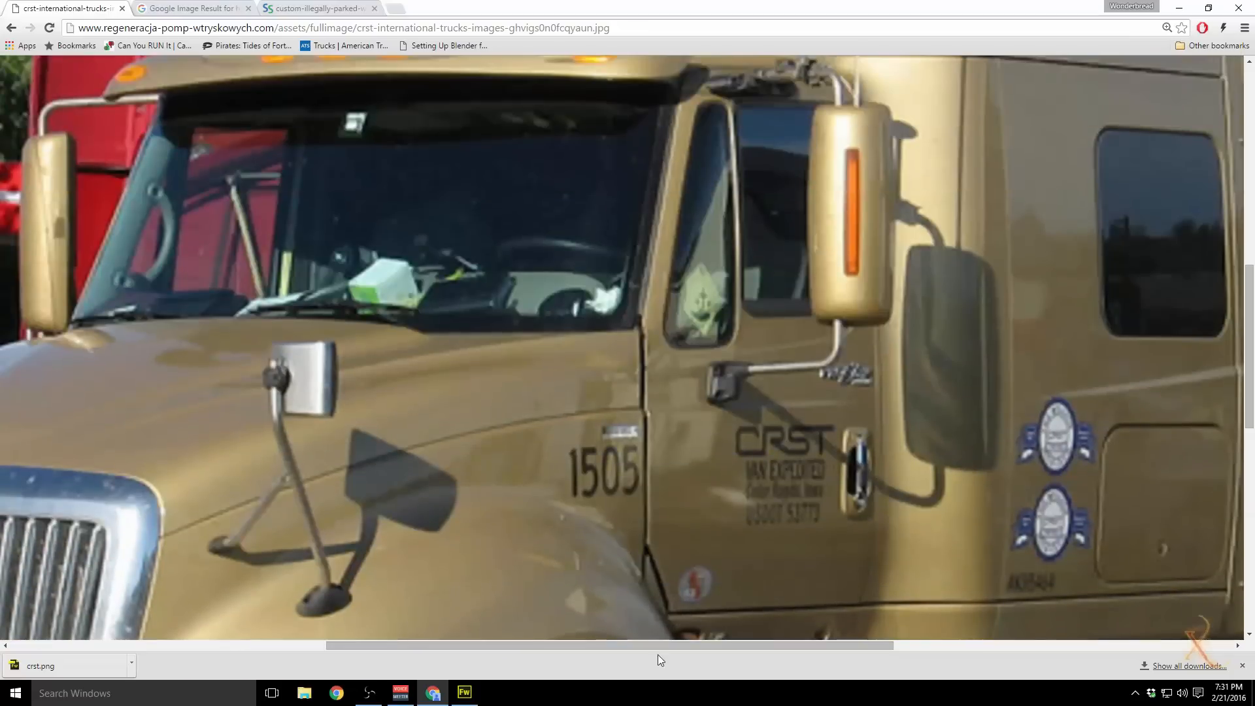
{"action": "left_click_drag", "start_coordinate": [658, 647], "coordinate": [802, 645]}
{"action": "scroll", "coordinate": [723, 467], "scroll_direction": "up", "scroll_amount": 6}
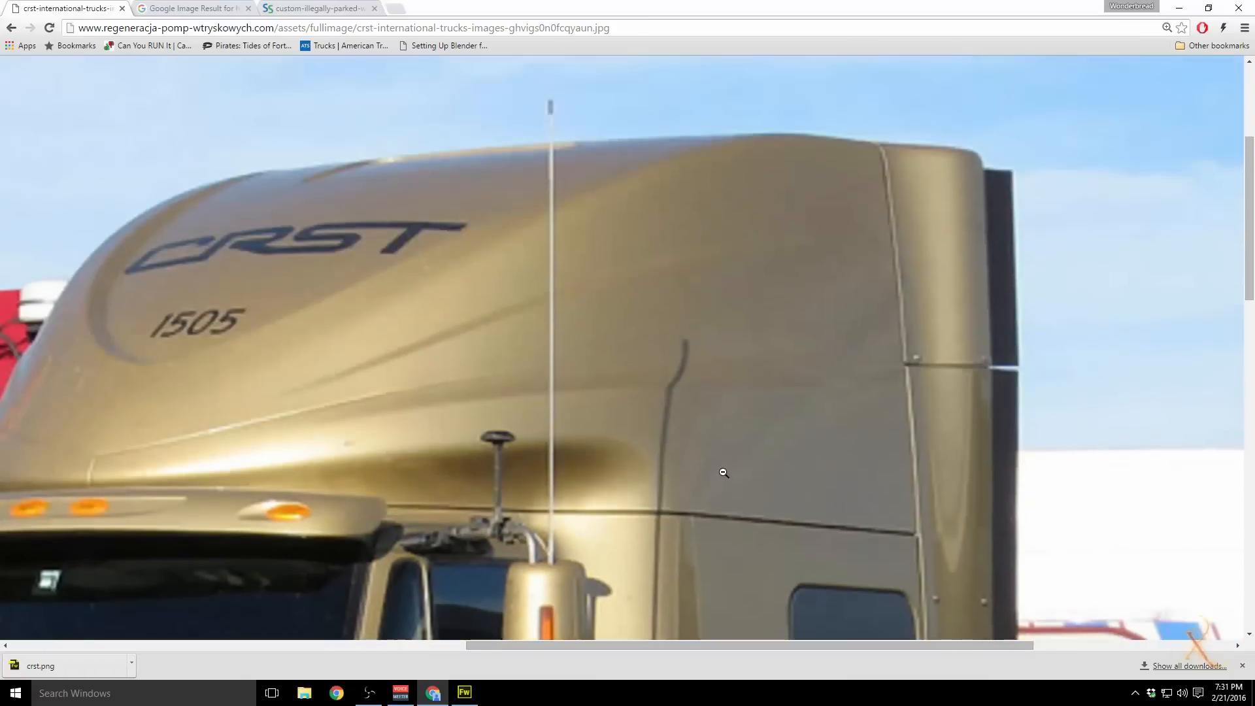
{"action": "scroll", "coordinate": [722, 467], "scroll_direction": "down", "scroll_amount": 8}
{"action": "scroll", "coordinate": [714, 436], "scroll_direction": "up", "scroll_amount": 5}
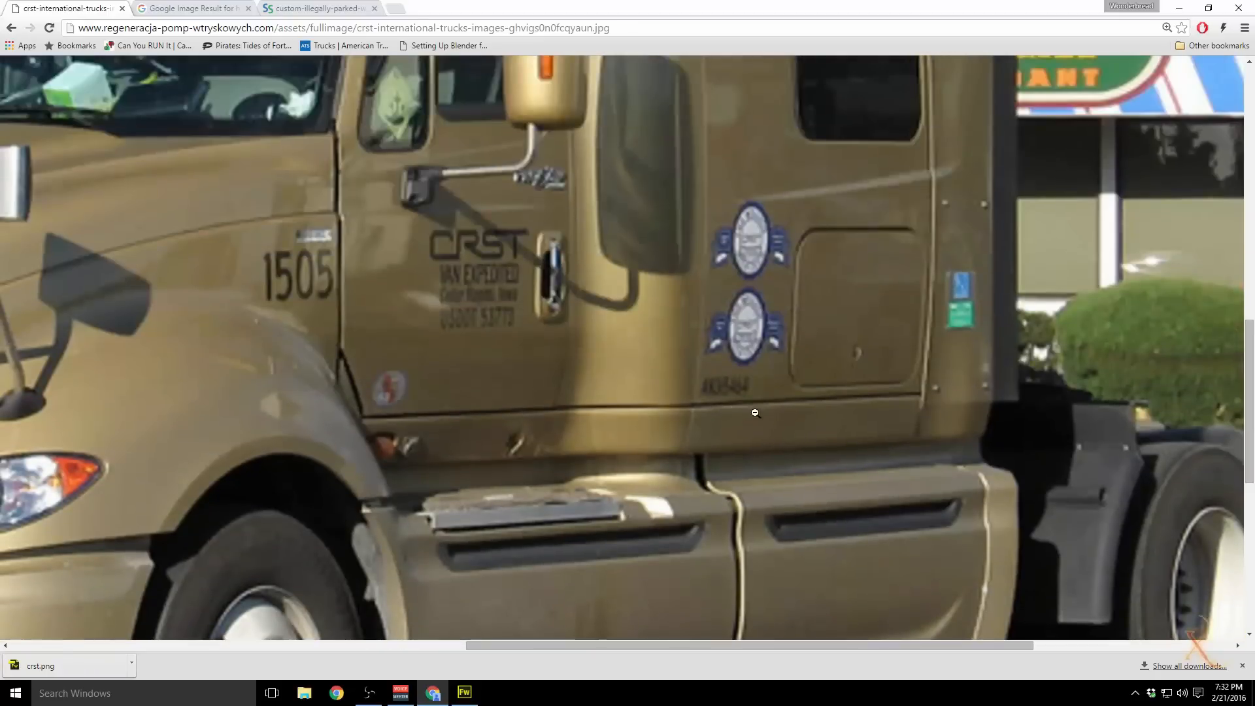
{"action": "scroll", "coordinate": [1058, 130], "scroll_direction": "up", "scroll_amount": 5}
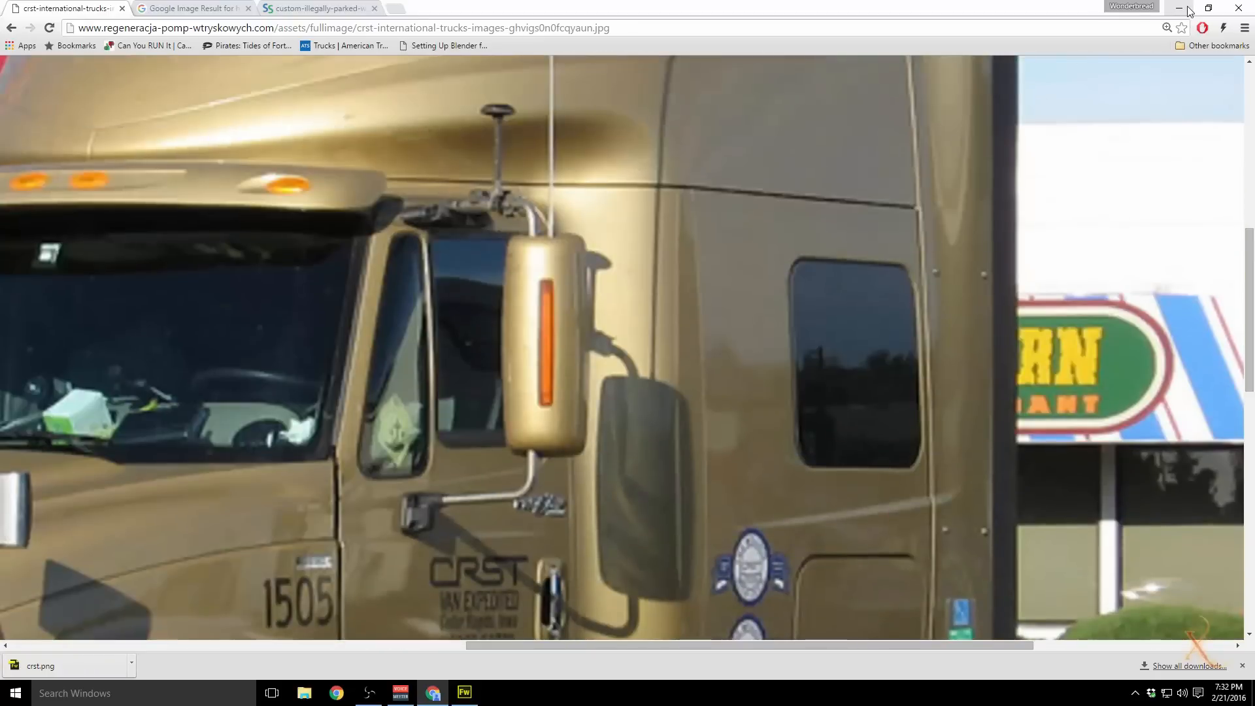
{"action": "scroll", "coordinate": [597, 241], "scroll_direction": "up", "scroll_amount": 4}
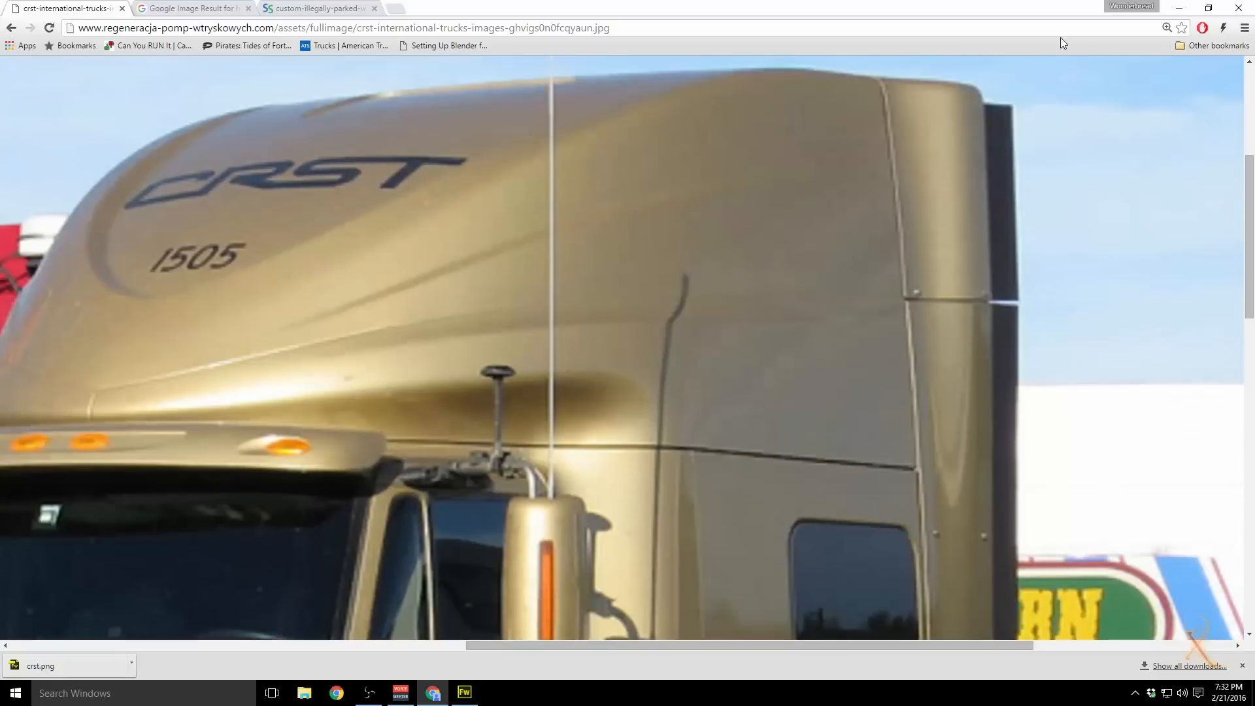
{"action": "left_click", "coordinate": [1179, 8]}
Step: Import crst.png from the LogosMarkings folder and place it on the roof panel at about X 1672, Y 745
{"action": "scroll", "coordinate": [475, 396], "scroll_direction": "up", "scroll_amount": 3}
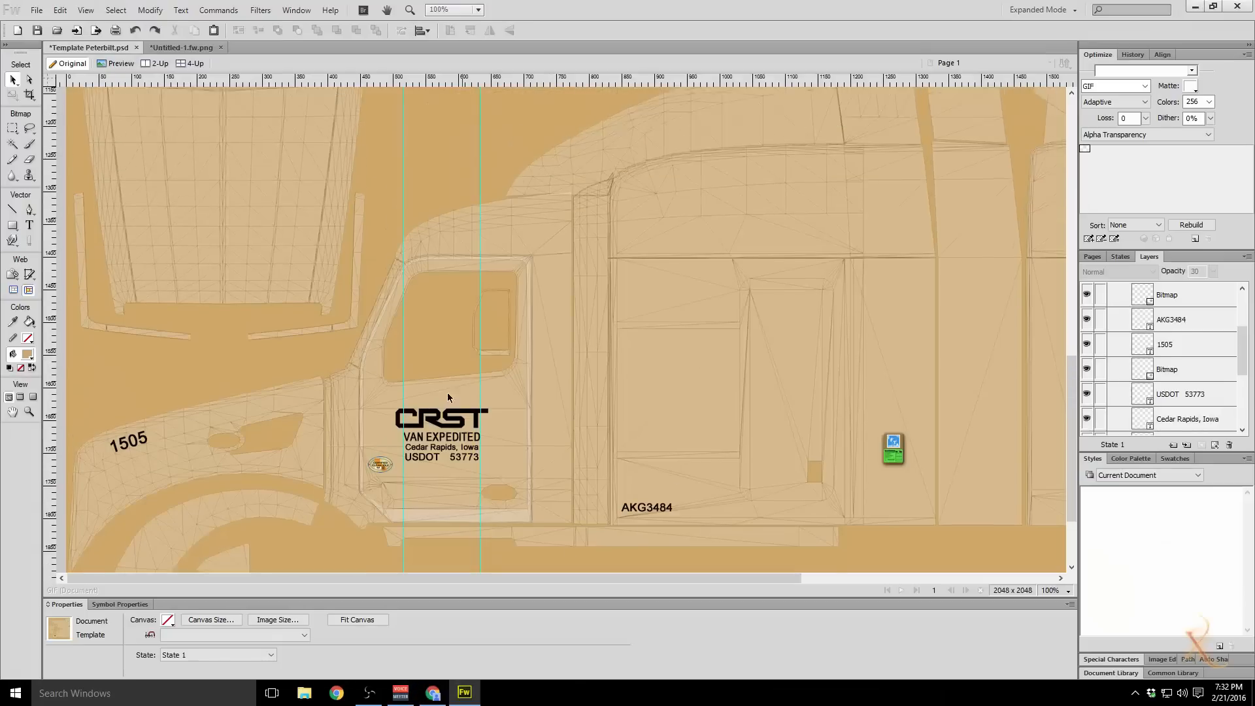
{"action": "scroll", "coordinate": [416, 357], "scroll_direction": "up", "scroll_amount": 2}
{"action": "scroll", "coordinate": [425, 392], "scroll_direction": "down", "scroll_amount": 3}
{"action": "scroll", "coordinate": [449, 415], "scroll_direction": "up", "scroll_amount": 4}
{"action": "left_click_drag", "start_coordinate": [455, 579], "coordinate": [785, 562]}
{"action": "scroll", "coordinate": [501, 563], "scroll_direction": "up", "scroll_amount": 5}
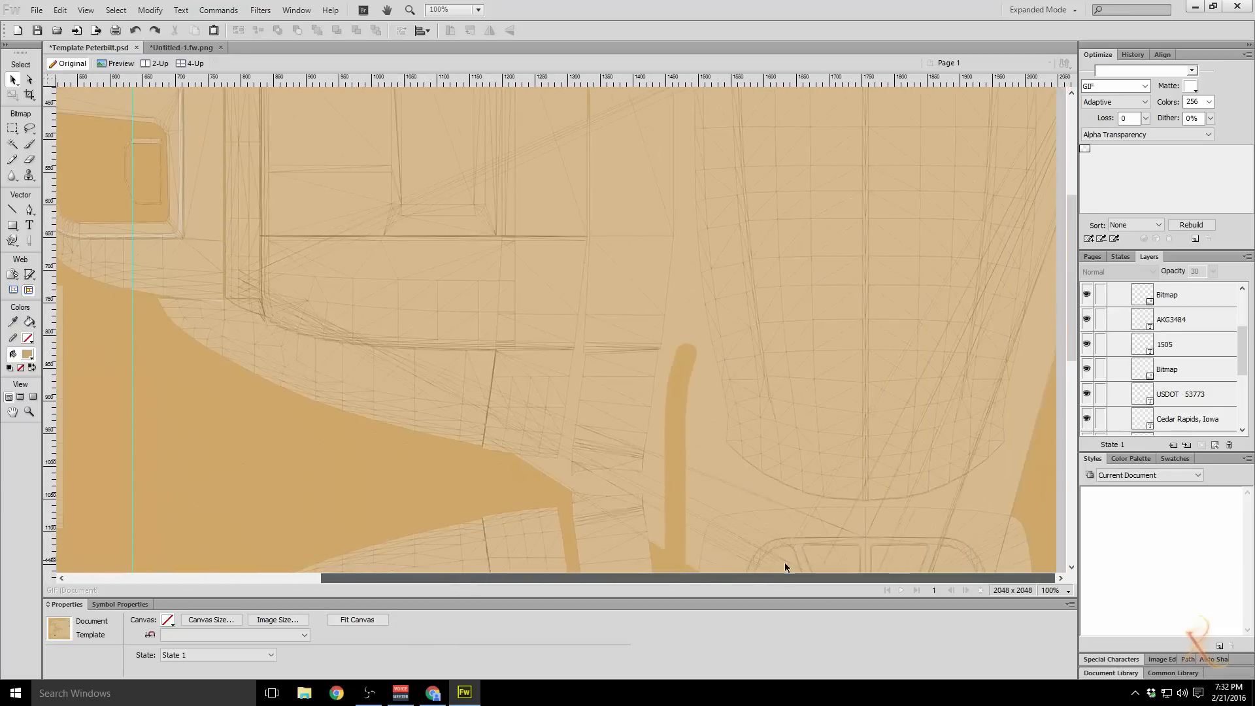
{"action": "scroll", "coordinate": [828, 524], "scroll_direction": "up", "scroll_amount": 2}
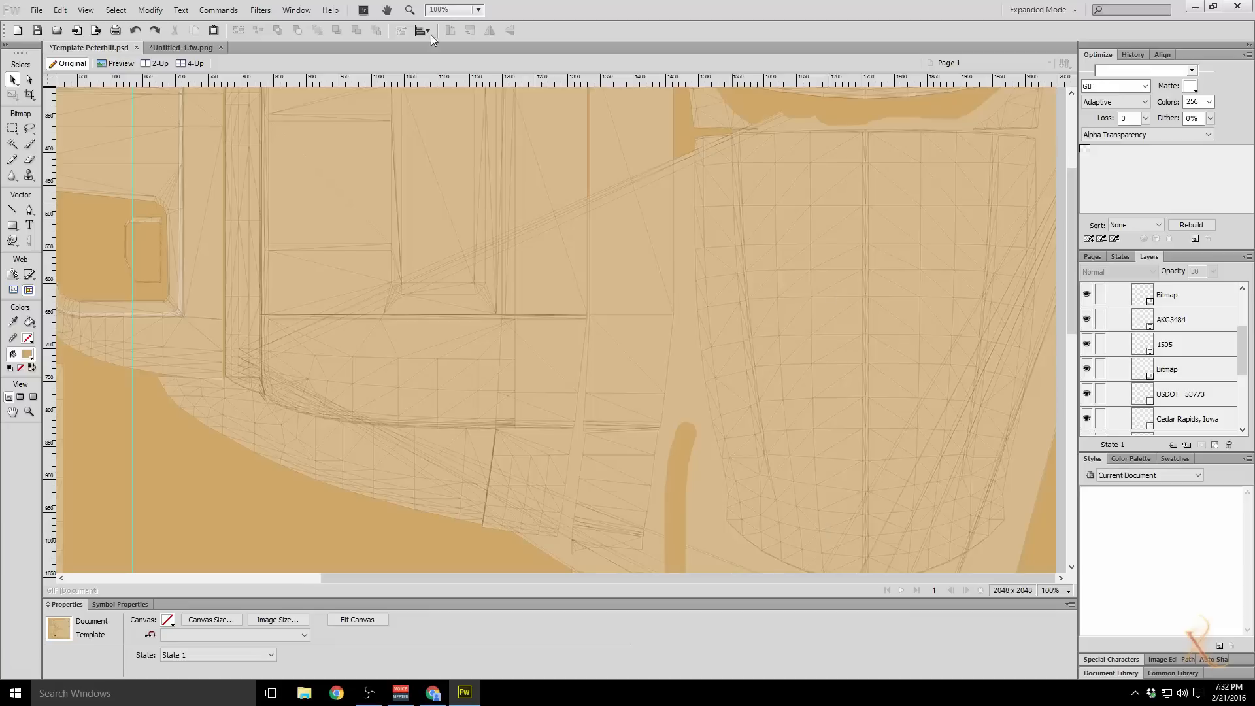
{"action": "left_click", "coordinate": [37, 10]}
{"action": "left_click", "coordinate": [66, 222]}
{"action": "double_click", "coordinate": [622, 285]}
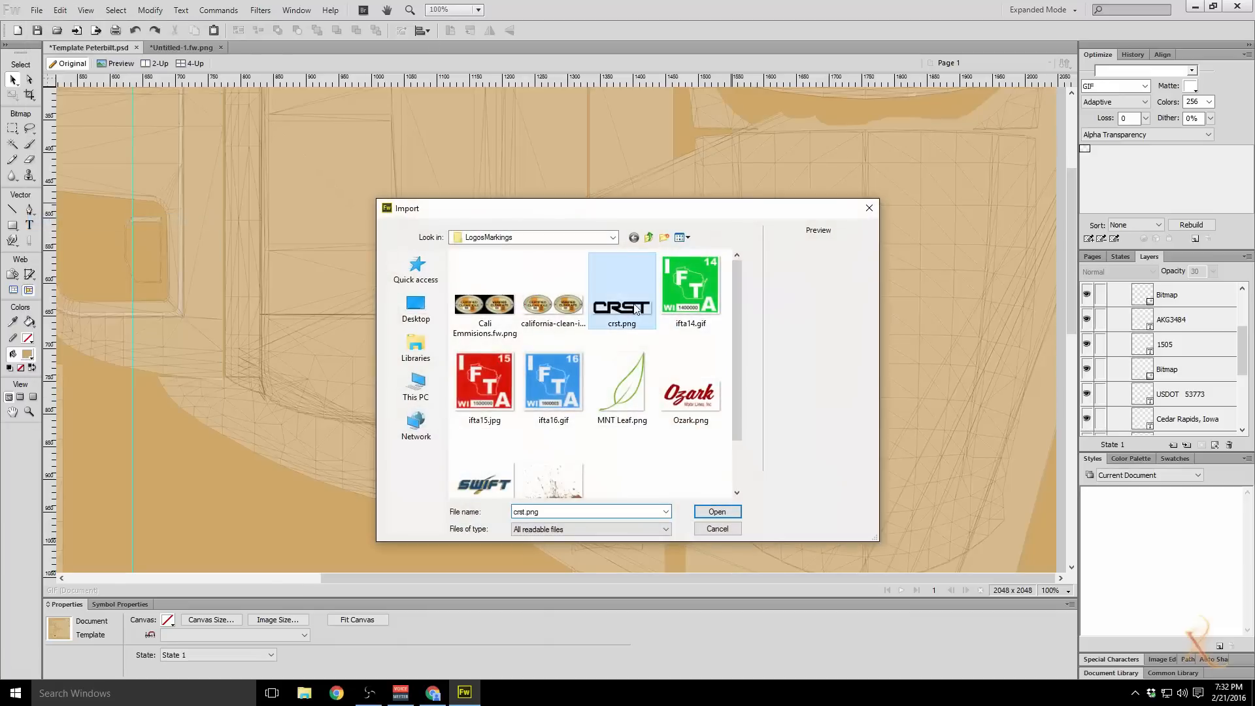
{"action": "left_click", "coordinate": [677, 317]}
{"action": "left_click", "coordinate": [807, 377]}
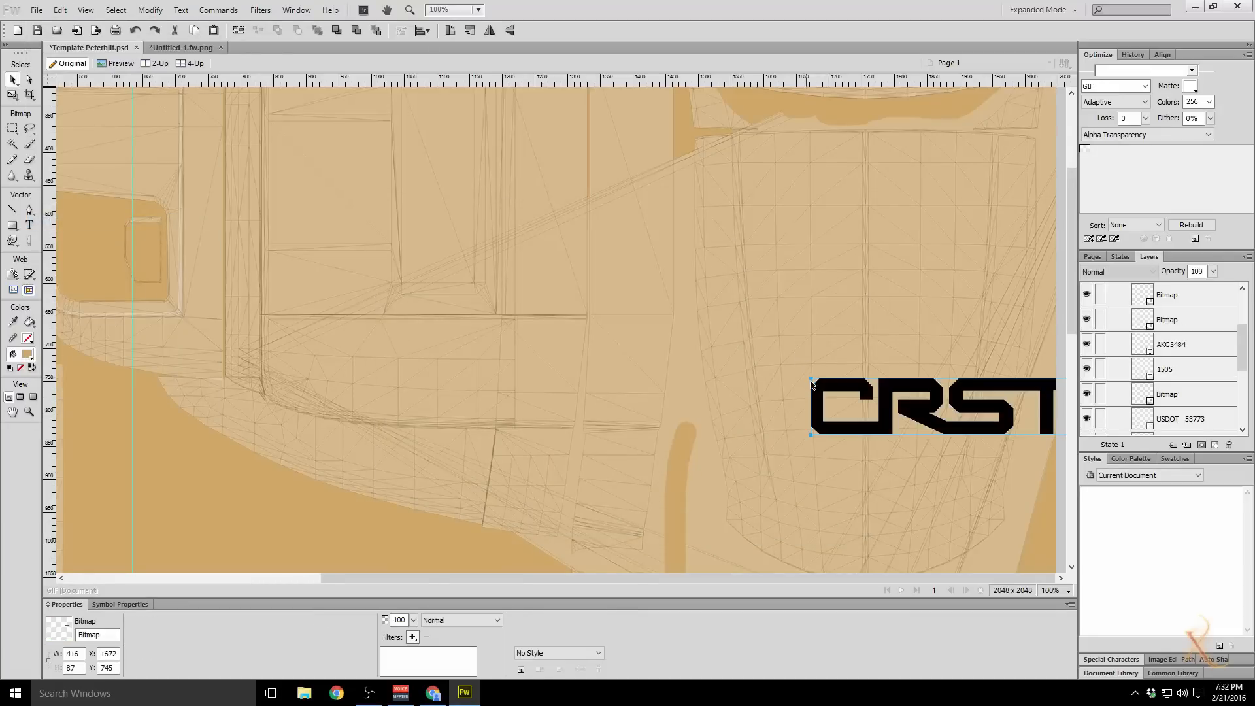
Step: Scale the roof CRST logo down to about 259 by 54 pixels and move it to about X 1627, Y 784
{"action": "left_click_drag", "start_coordinate": [901, 408], "coordinate": [826, 451]}
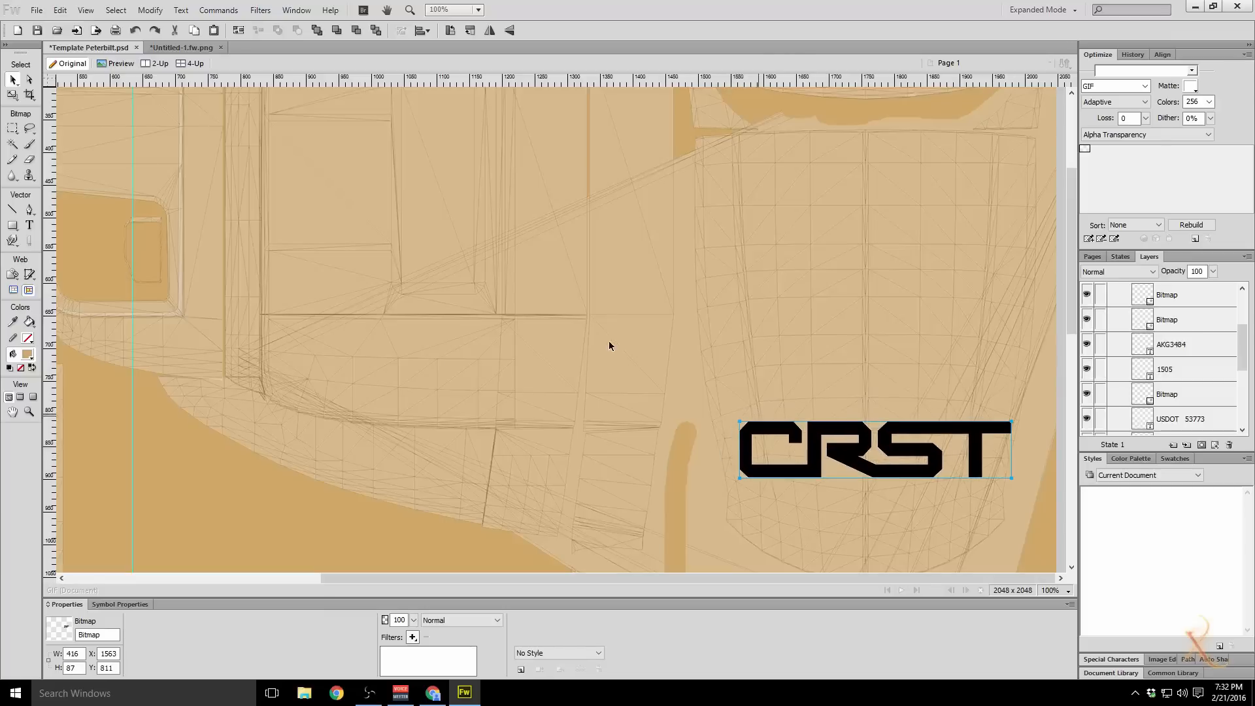
{"action": "left_click", "coordinate": [12, 95]}
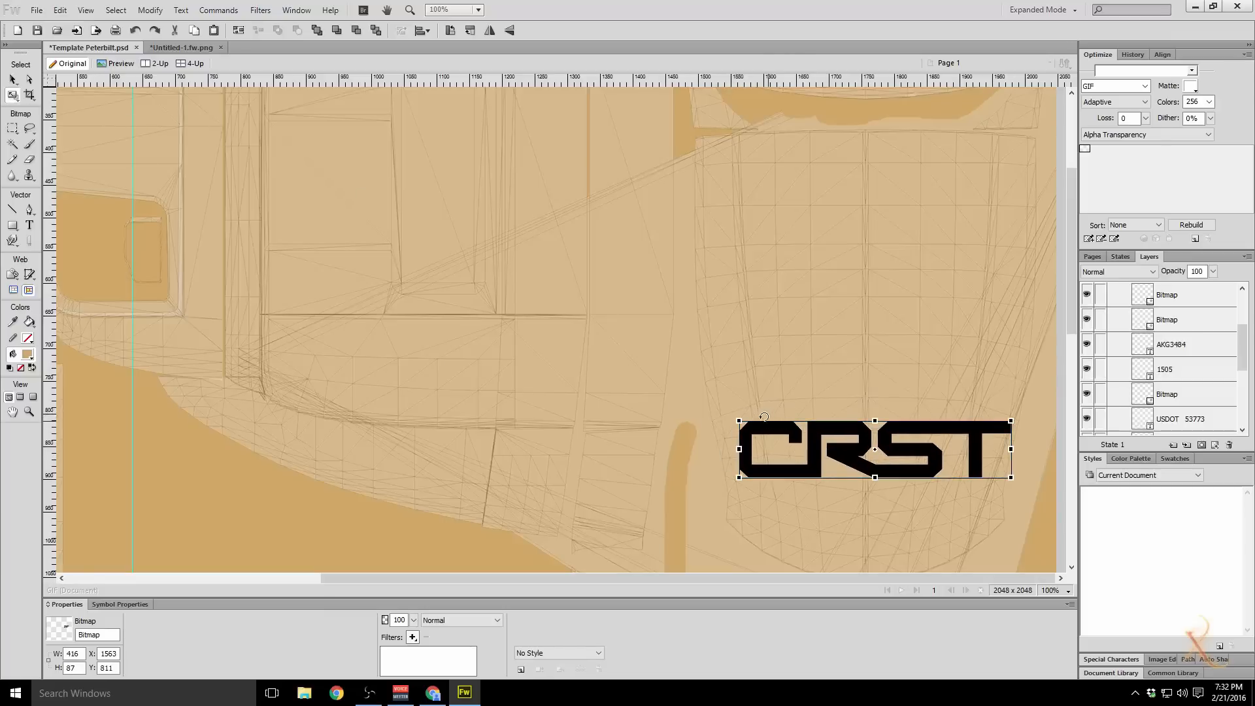
{"action": "left_click_drag", "start_coordinate": [737, 421], "coordinate": [842, 443]}
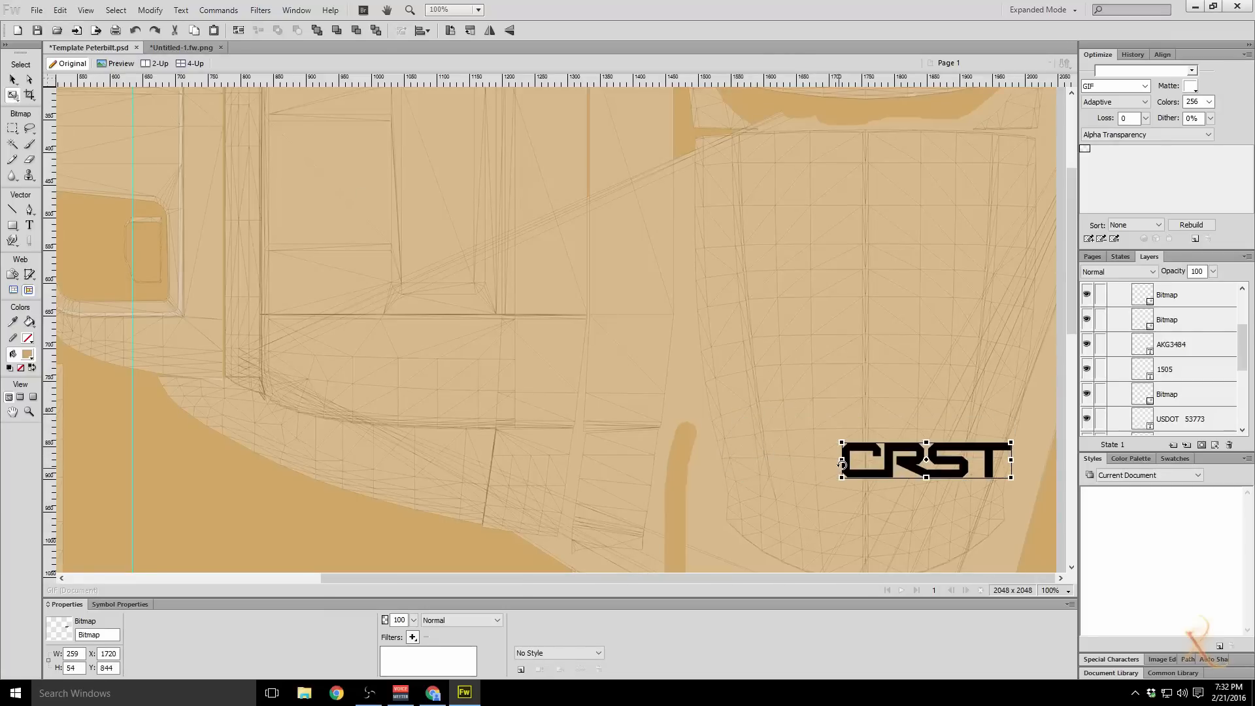
{"action": "double_click", "coordinate": [952, 460]}
{"action": "left_click_drag", "start_coordinate": [968, 471], "coordinate": [907, 432]}
Step: Add the number 1505 as bold black Arial text on the roof panel below the CRST logo
{"action": "scroll", "coordinate": [894, 425], "scroll_direction": "down", "scroll_amount": 7}
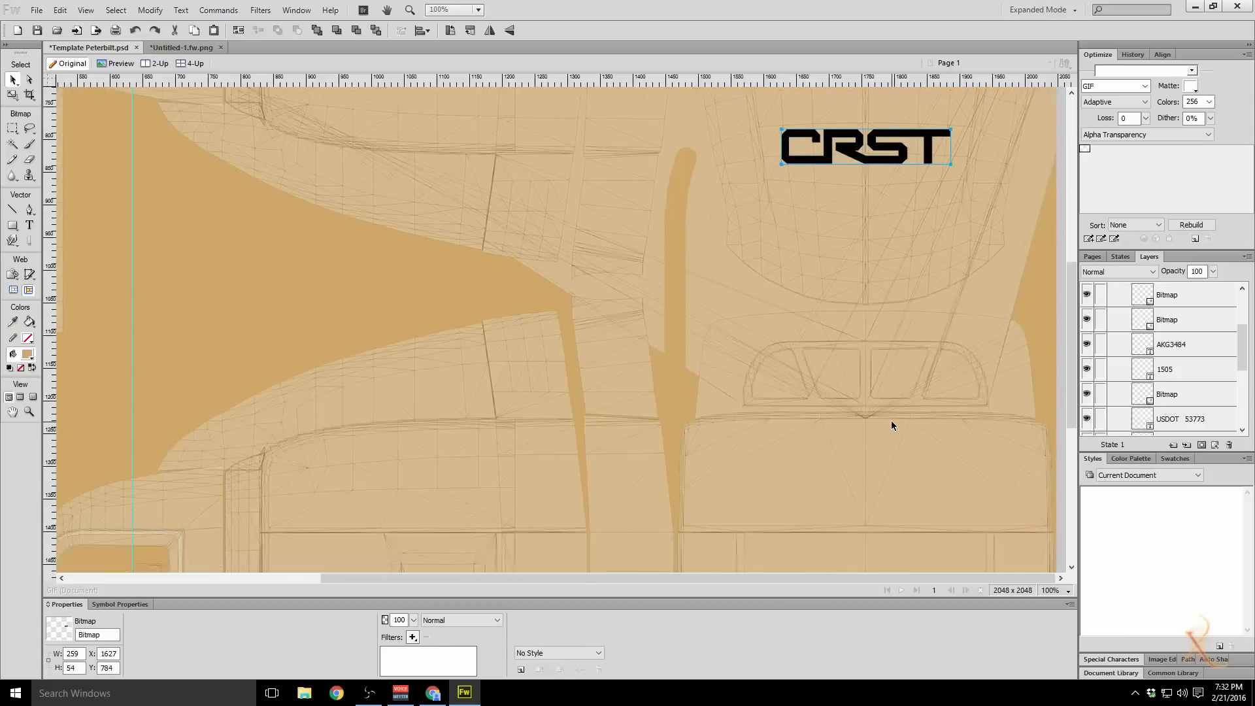
{"action": "scroll", "coordinate": [890, 420], "scroll_direction": "up", "scroll_amount": 6}
{"action": "left_click", "coordinate": [30, 225]}
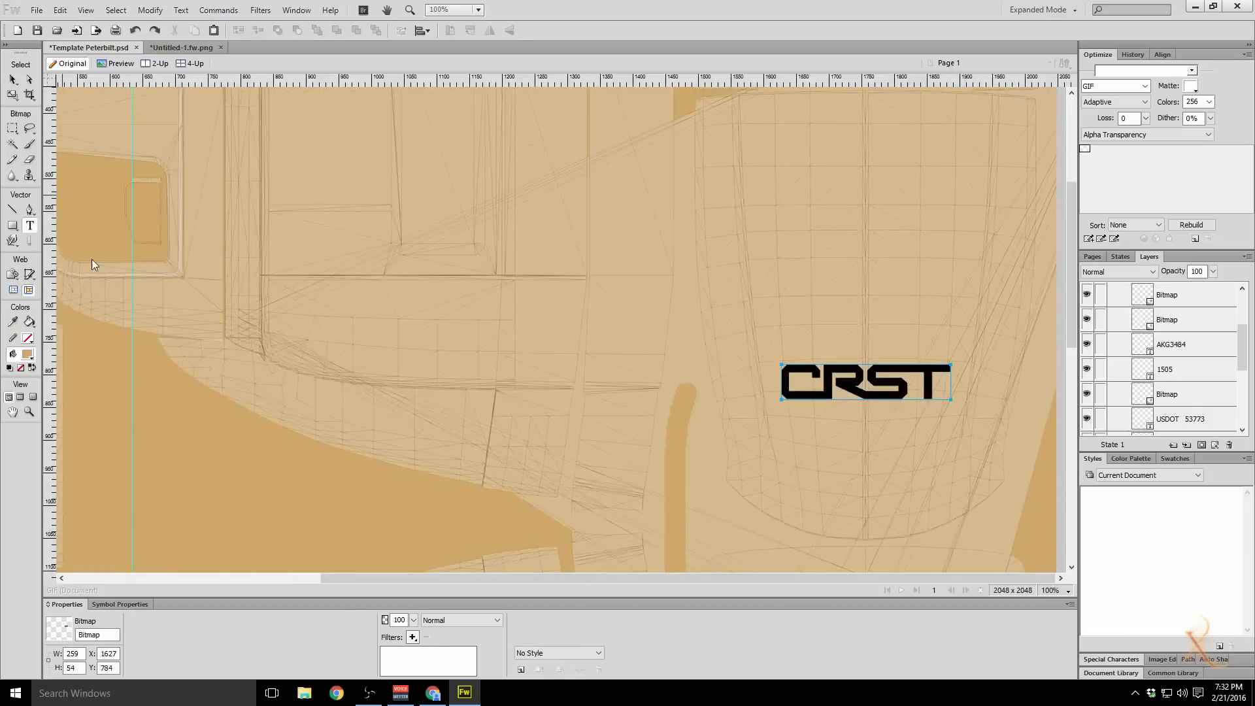
{"action": "left_click", "coordinate": [834, 424]}
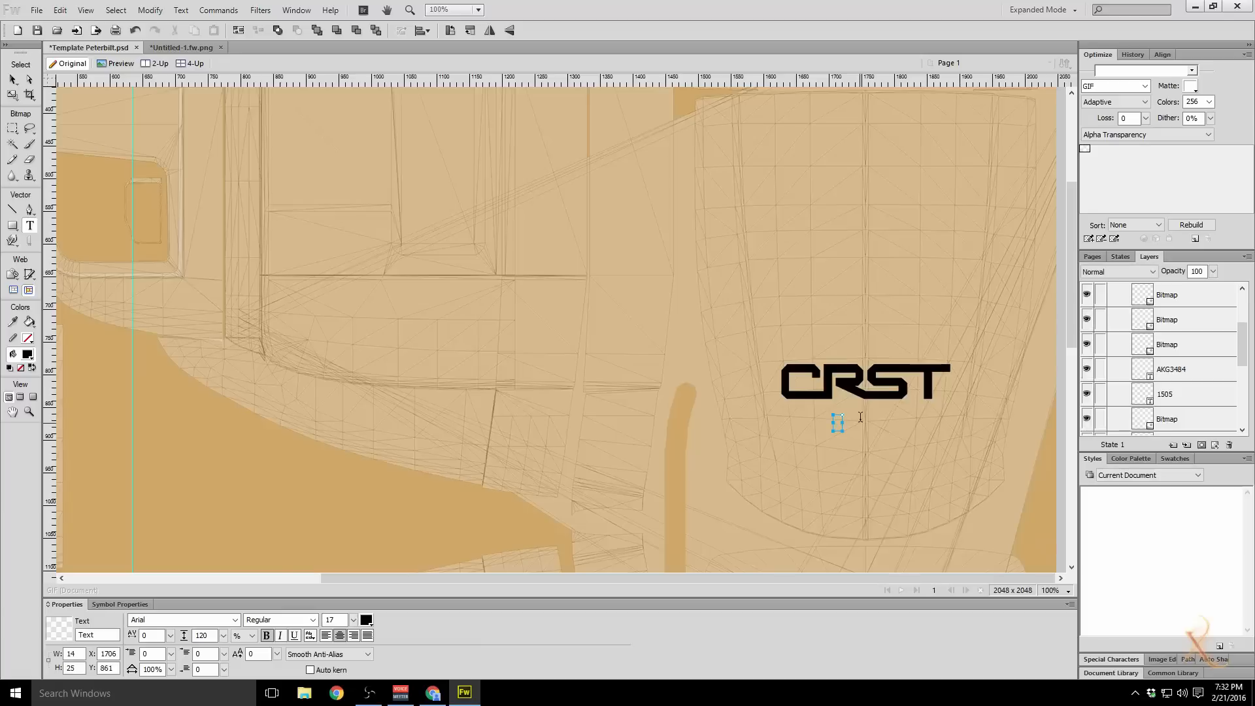
{"action": "type", "text": "1505"}
{"action": "left_click", "coordinate": [13, 79]}
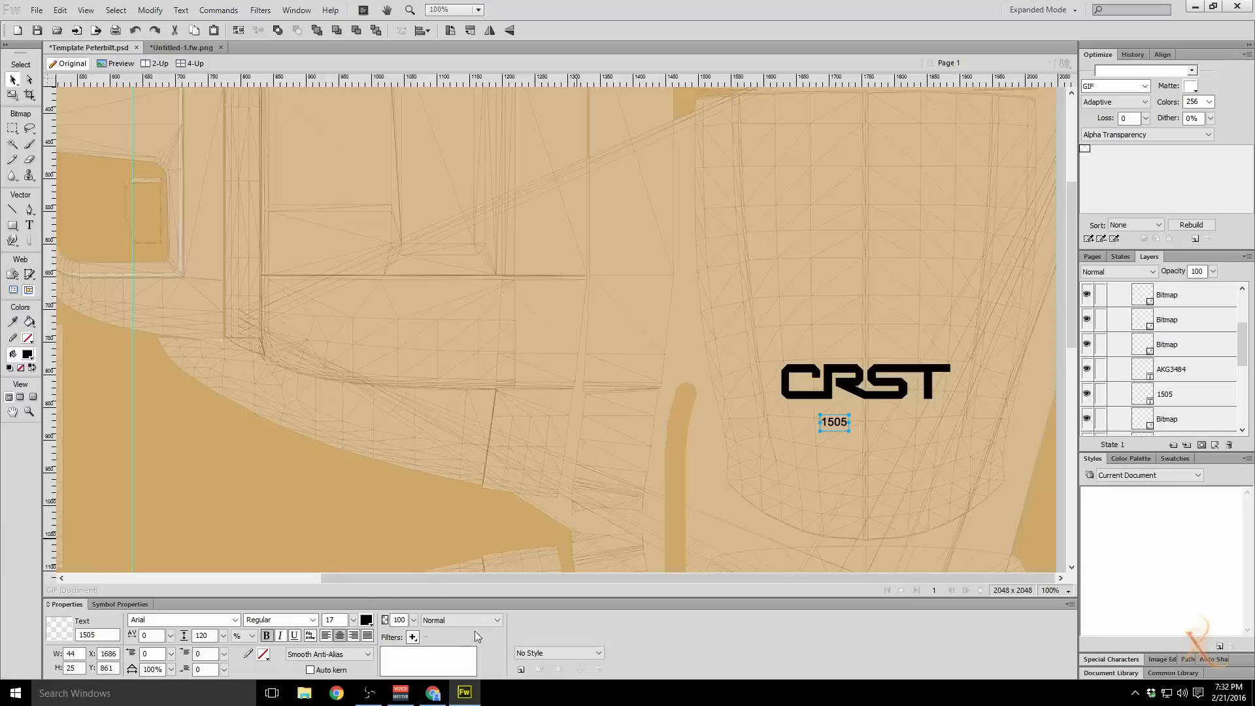
Step: Enlarge the roof number to font size 33 and center it beneath the CRST logo at about X 1717, Y 866
{"action": "left_click", "coordinate": [354, 620]}
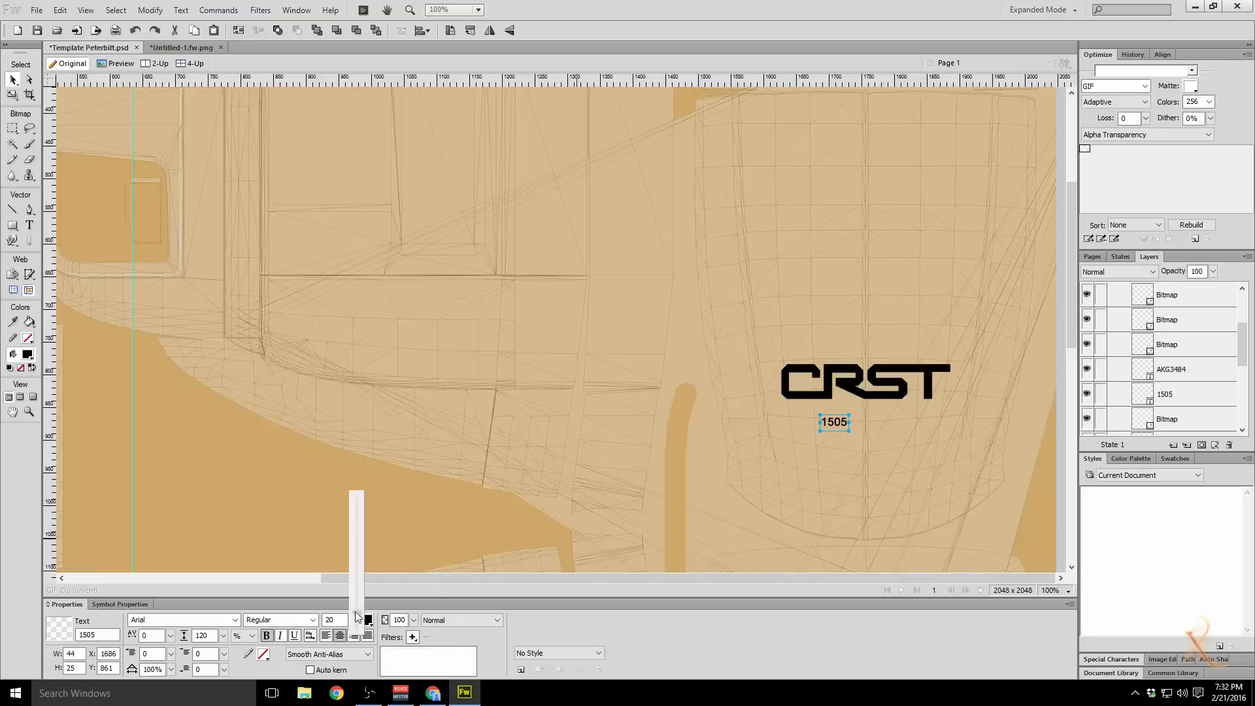
{"action": "left_click_drag", "start_coordinate": [356, 611], "coordinate": [358, 617]}
{"action": "left_click_drag", "start_coordinate": [824, 419], "coordinate": [857, 432]}
{"action": "scroll", "coordinate": [941, 488], "scroll_direction": "down", "scroll_amount": 3}
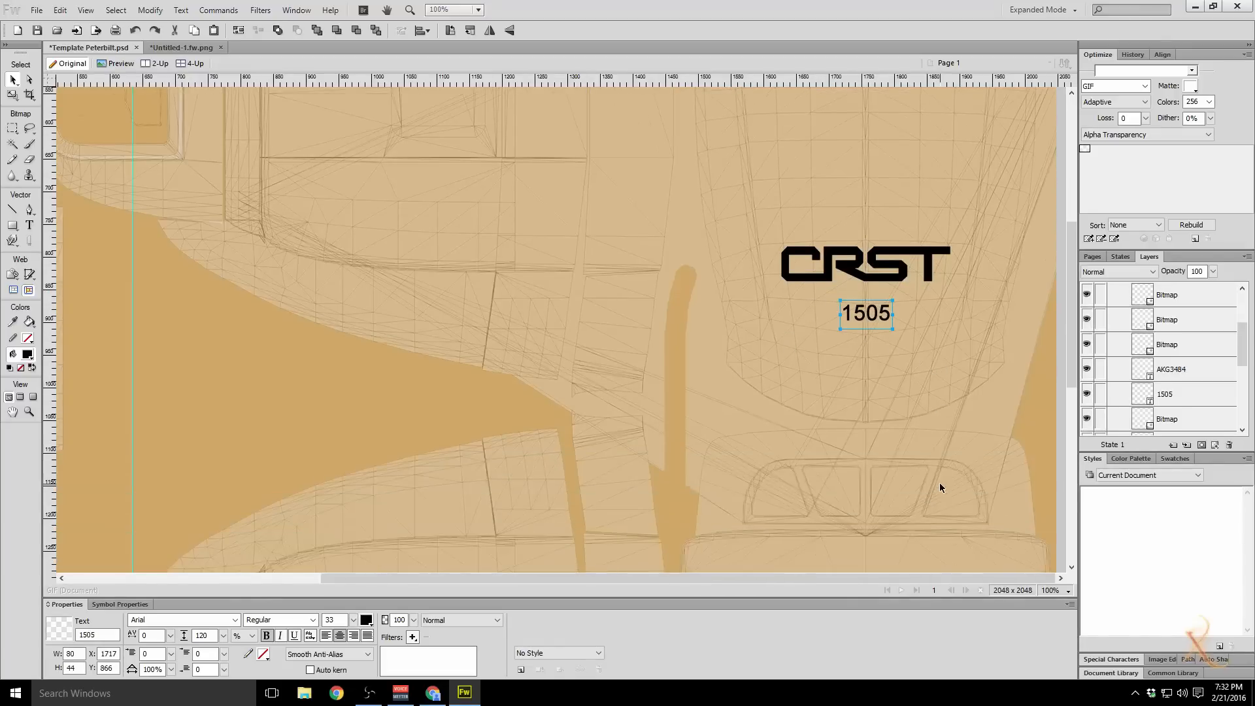
Step: Select the ten hood, door and sleeper markings on the lower truck side and combine them into one group
{"action": "scroll", "coordinate": [931, 486], "scroll_direction": "down", "scroll_amount": 2}
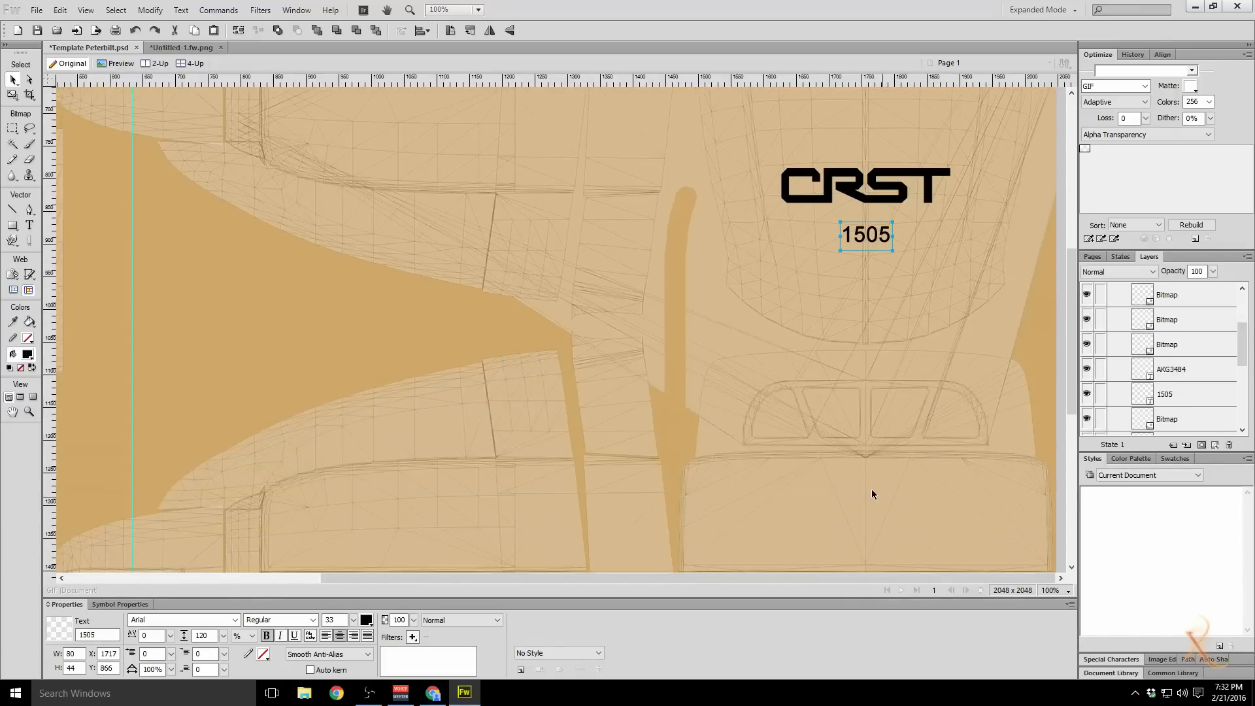
{"action": "scroll", "coordinate": [871, 494], "scroll_direction": "down", "scroll_amount": 10}
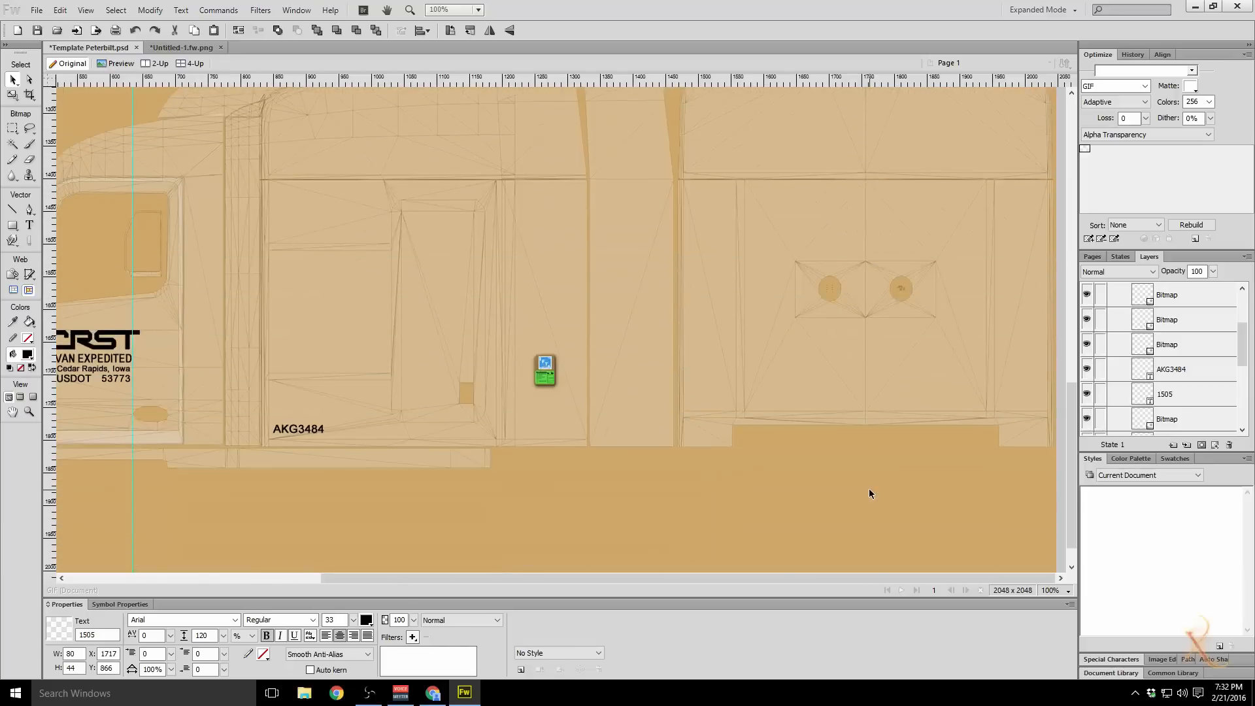
{"action": "scroll", "coordinate": [869, 488], "scroll_direction": "up", "scroll_amount": 8}
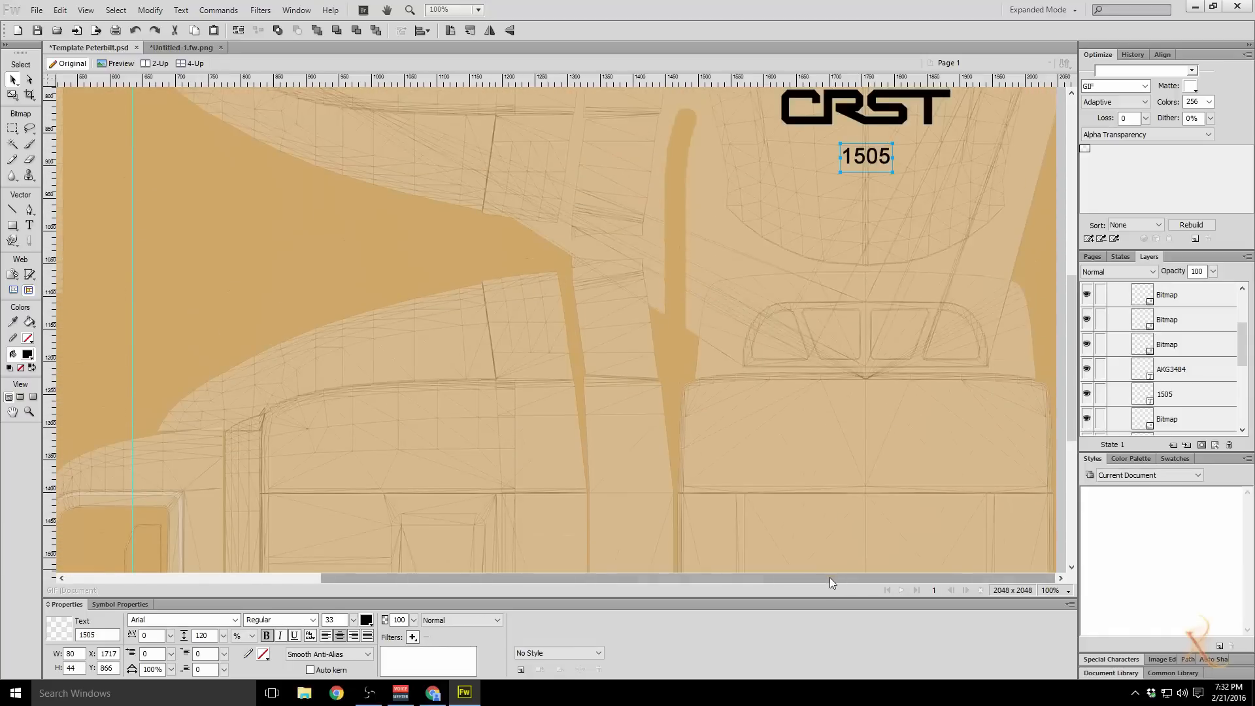
{"action": "left_click_drag", "start_coordinate": [829, 578], "coordinate": [535, 551]}
{"action": "scroll", "coordinate": [534, 464], "scroll_direction": "down", "scroll_amount": 8}
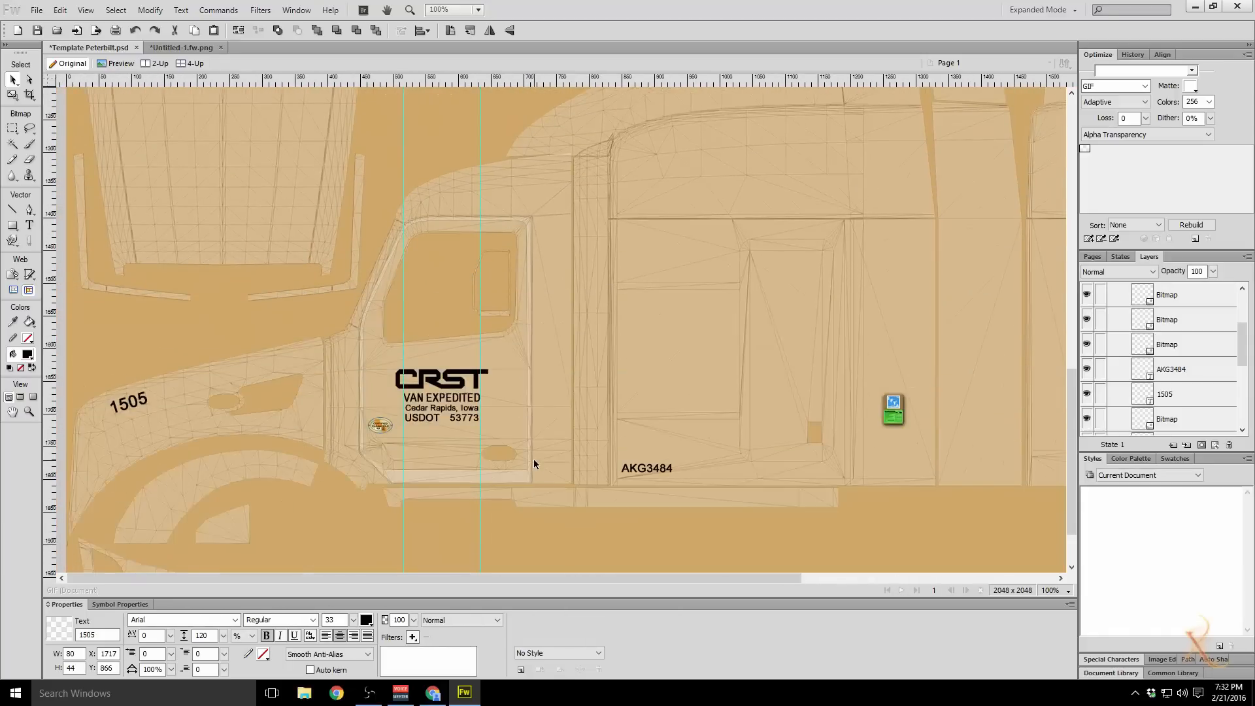
{"action": "scroll", "coordinate": [534, 464], "scroll_direction": "down", "scroll_amount": 2}
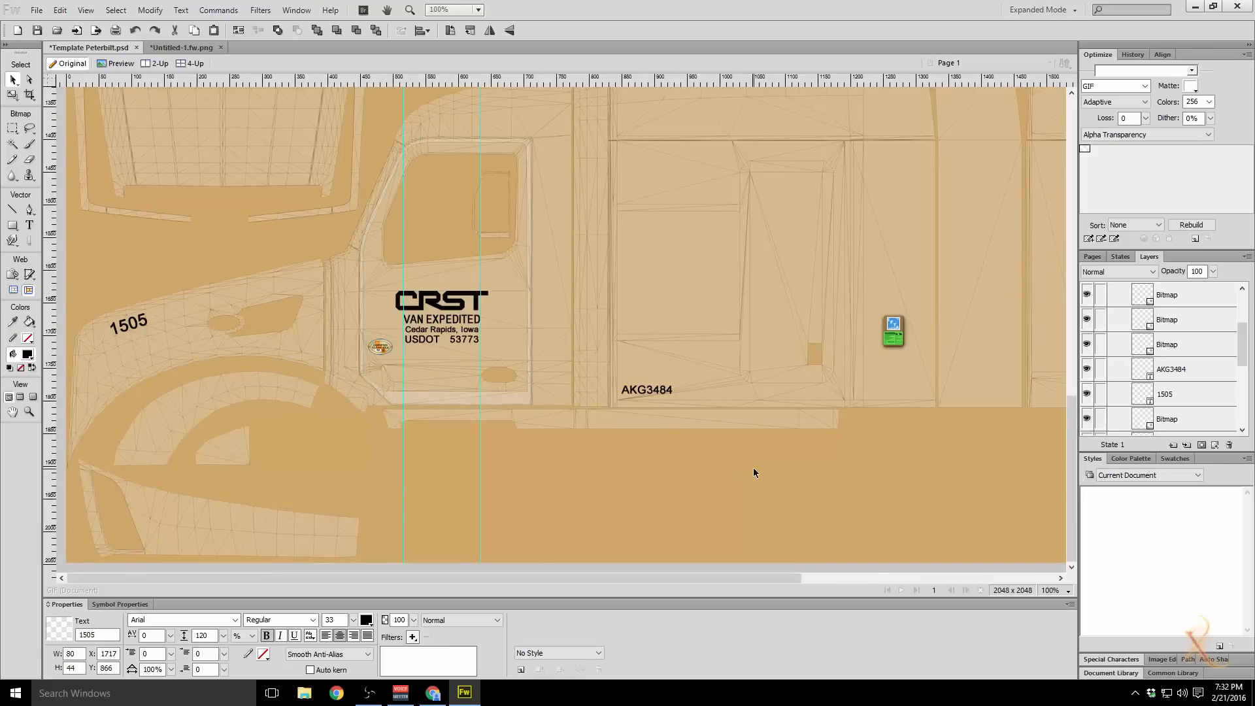
{"action": "left_click", "coordinate": [1051, 591]}
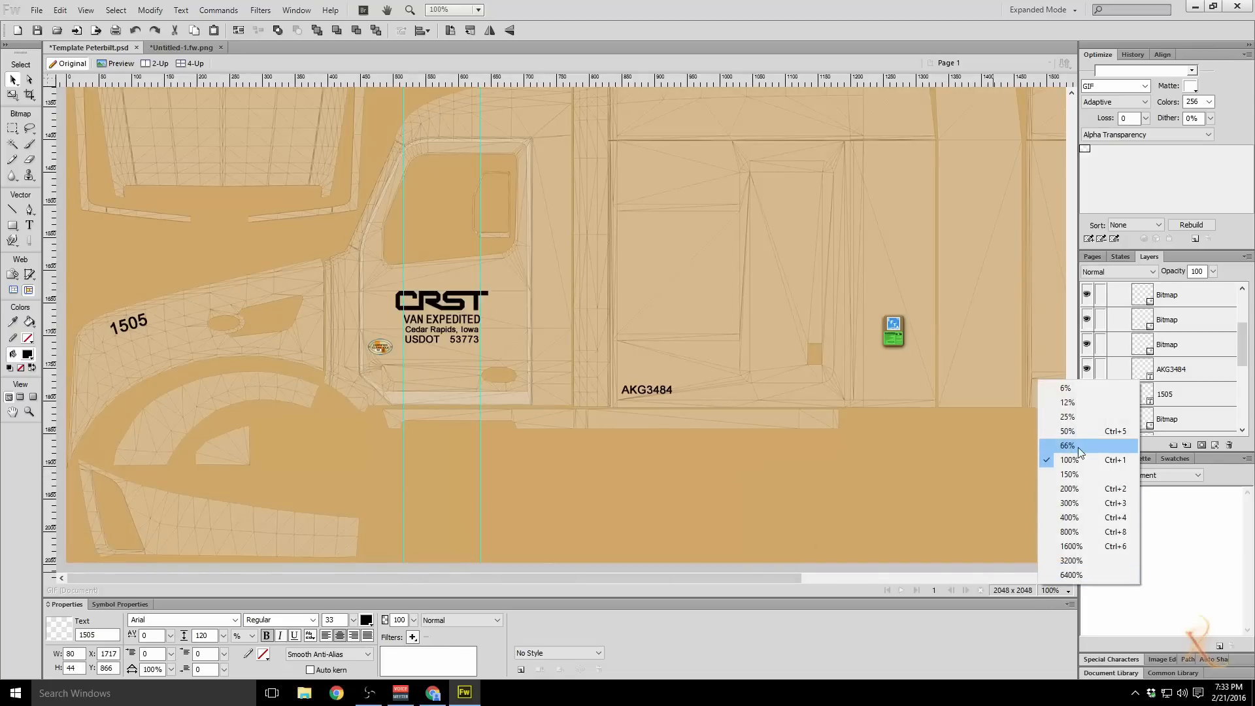
{"action": "left_click", "coordinate": [1066, 432]}
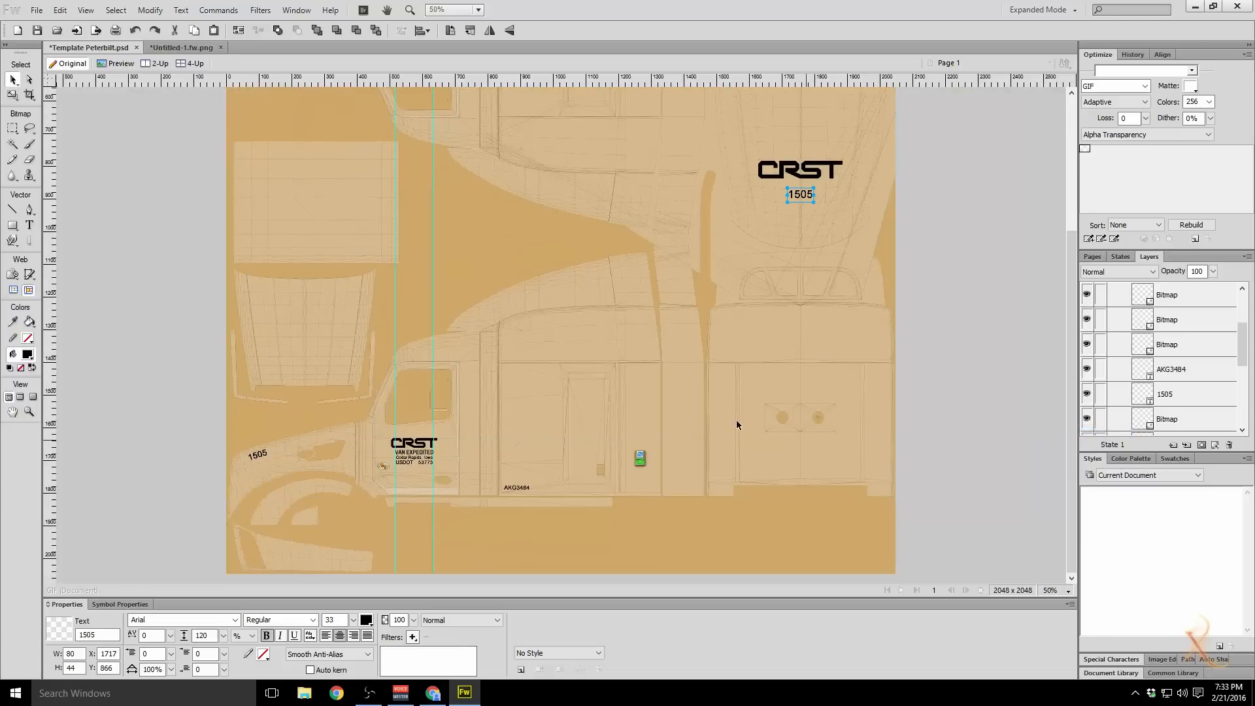
{"action": "left_click_drag", "start_coordinate": [692, 565], "coordinate": [239, 377]}
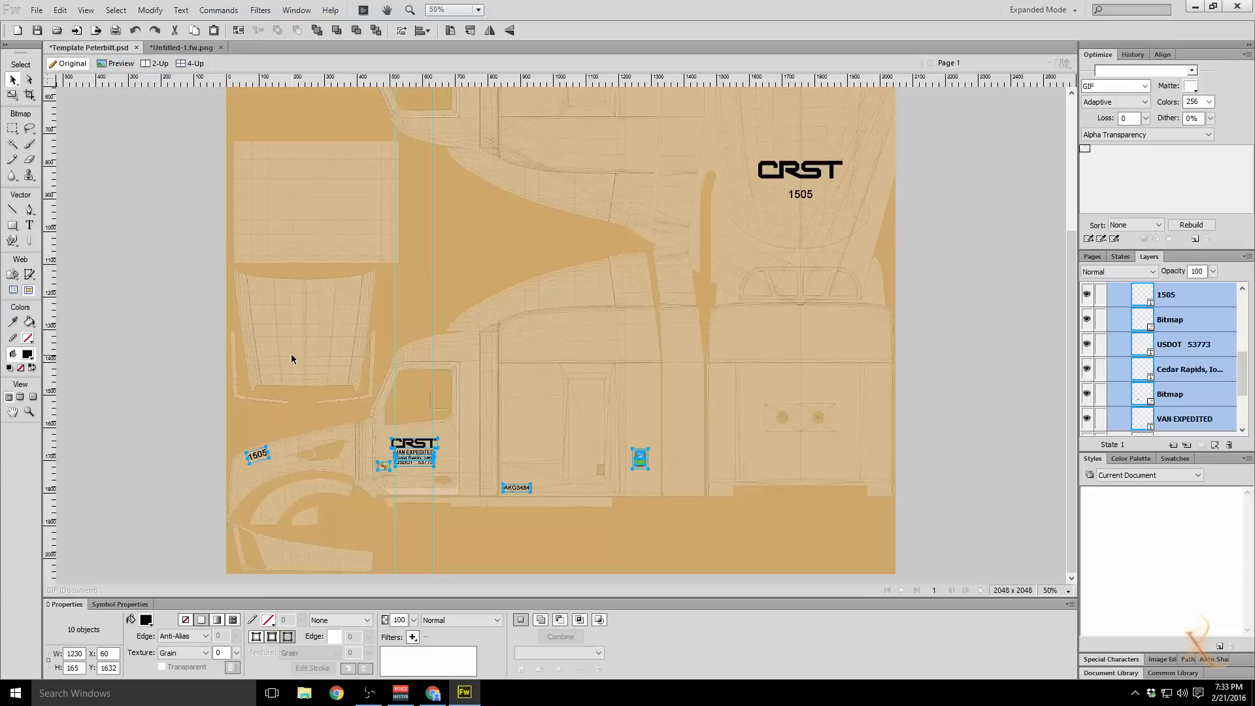
{"action": "key", "text": "ctrl+g"}
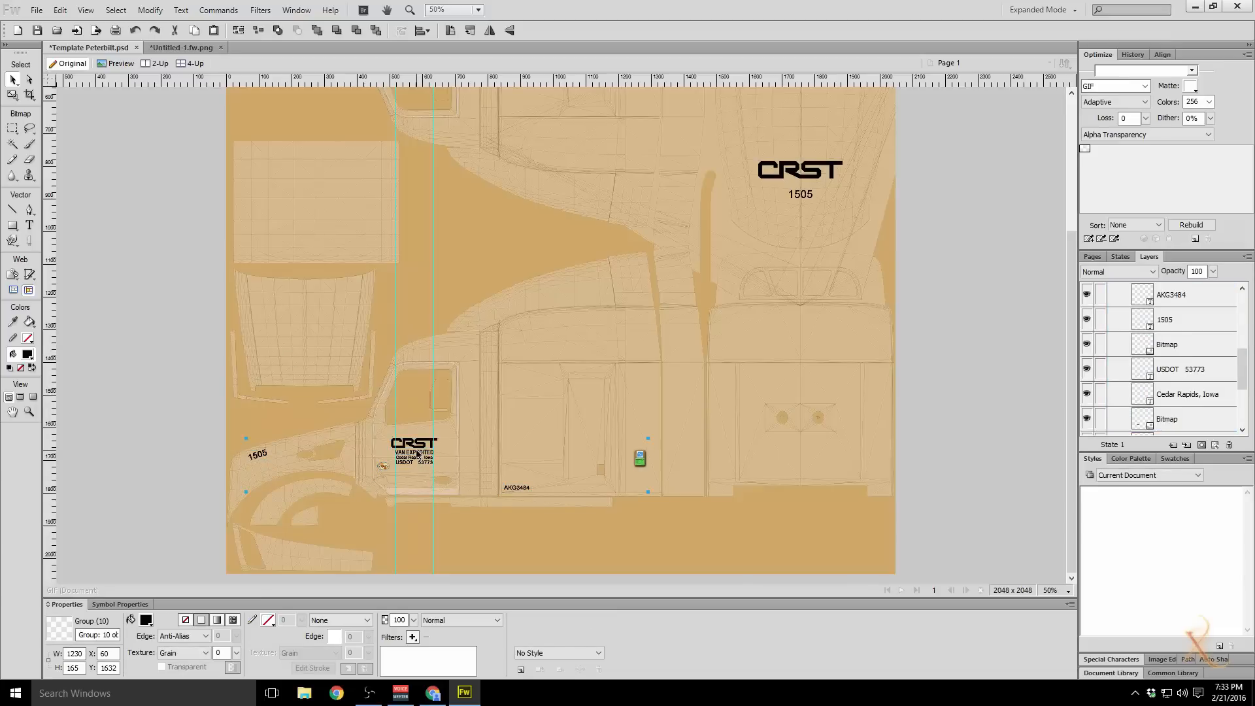
Step: Place a copy of the markings group above the original at X 60, Y 1142 and flip the copy vertically
{"action": "left_click_drag", "start_coordinate": [417, 455], "coordinate": [426, 283]}
{"action": "right_click", "coordinate": [421, 282]}
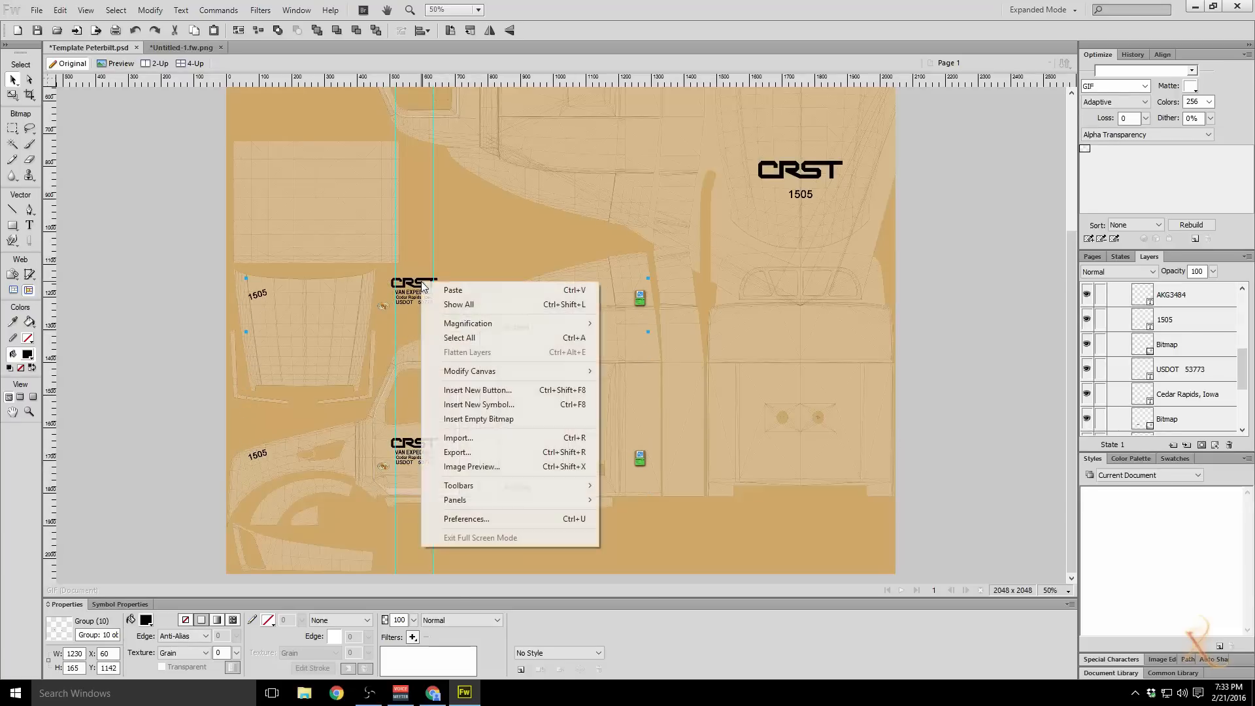
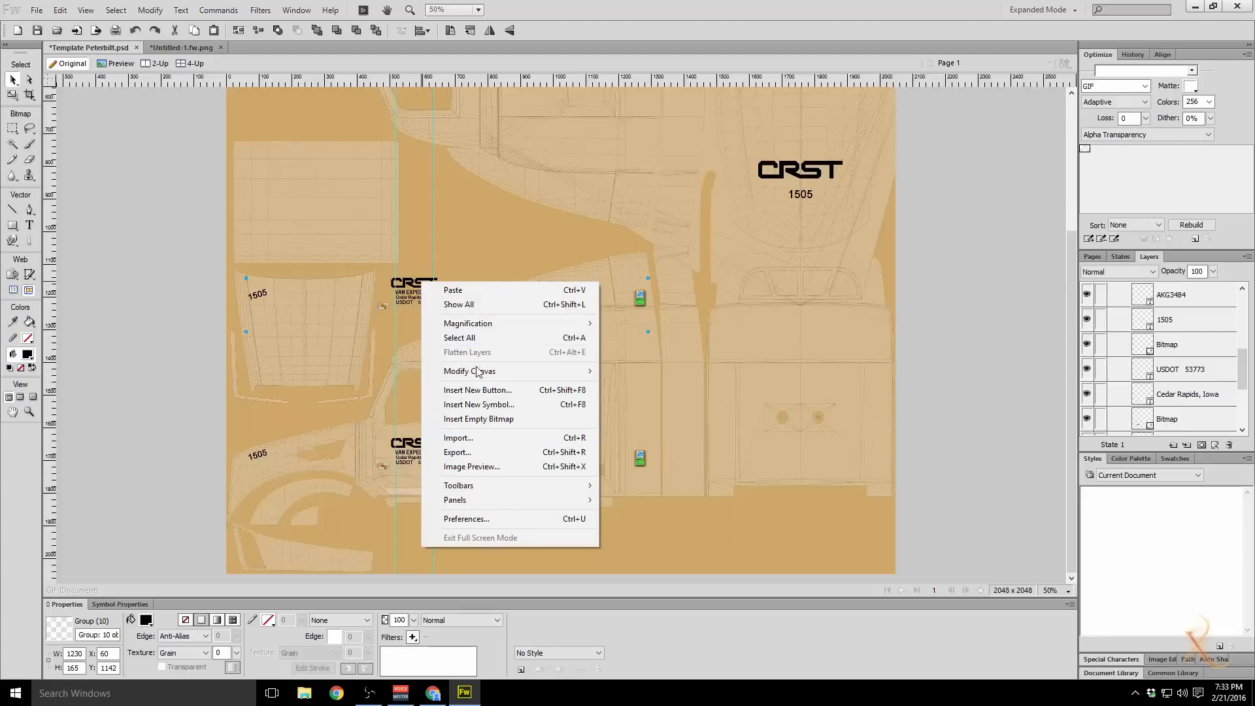
{"action": "left_click", "coordinate": [149, 10]}
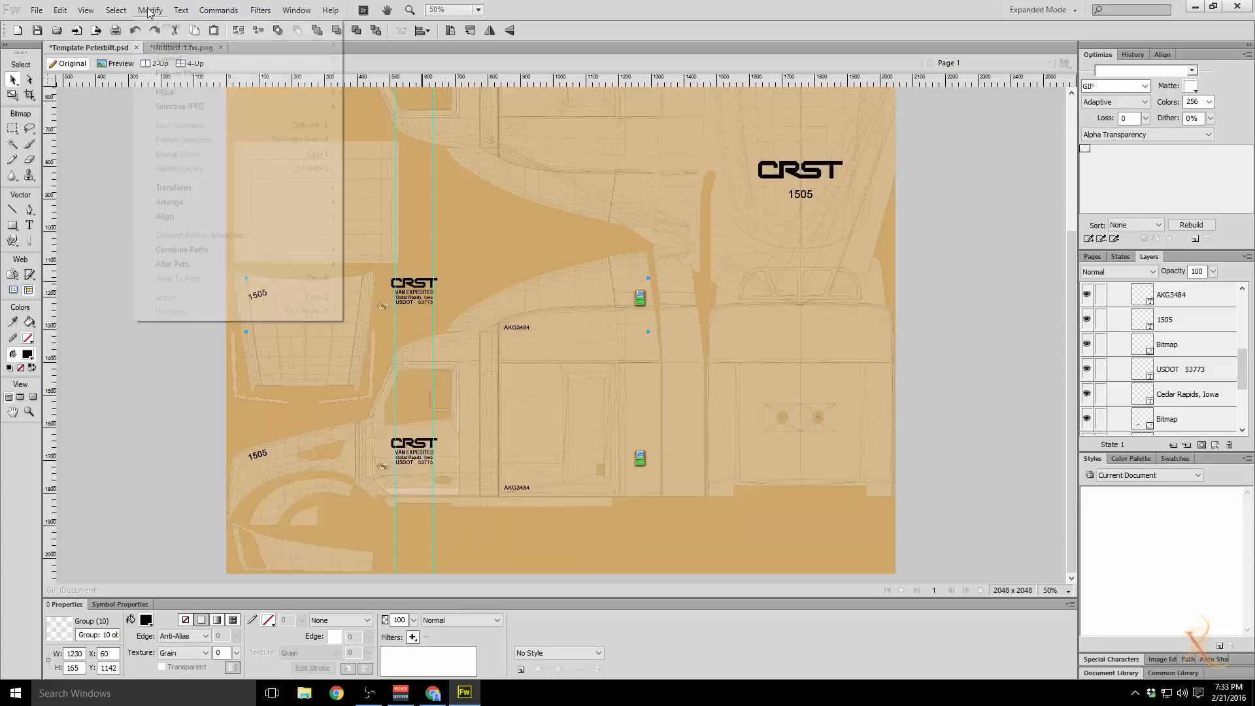
{"action": "mouse_move", "coordinate": [210, 187]}
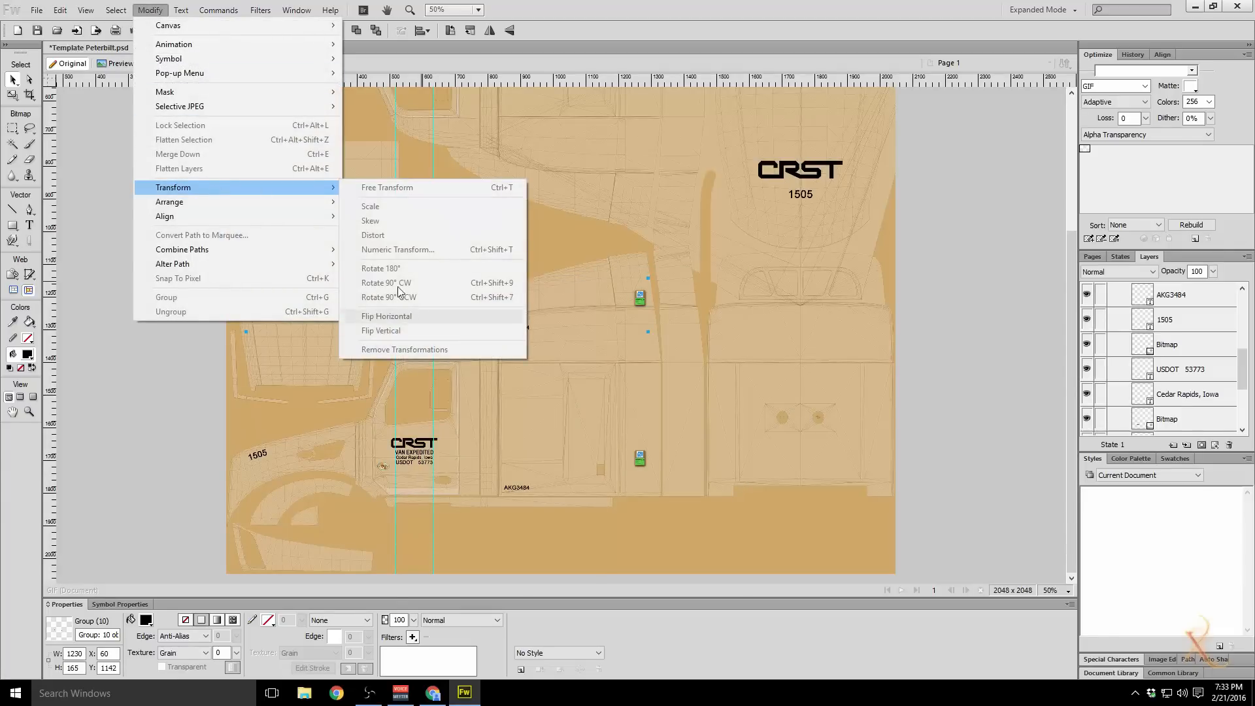
{"action": "left_click", "coordinate": [531, 365]}
{"action": "left_click", "coordinate": [415, 286]}
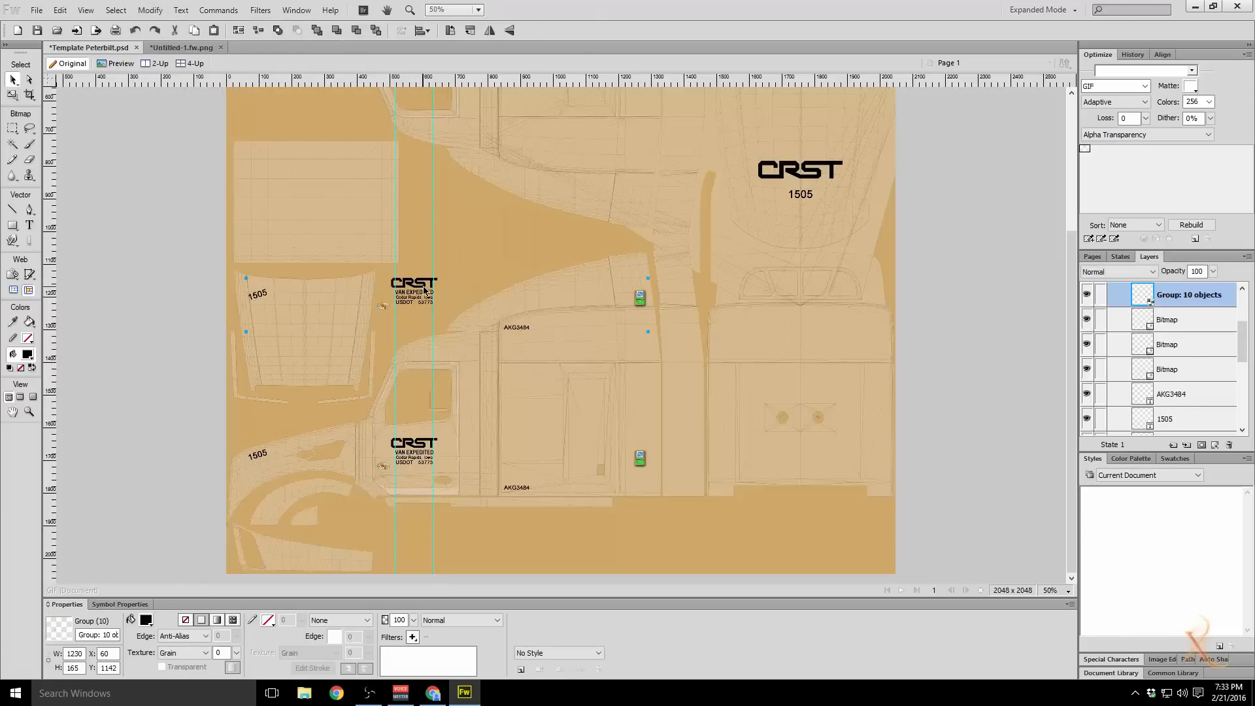
{"action": "right_click", "coordinate": [425, 291]}
{"action": "mouse_move", "coordinate": [494, 378]}
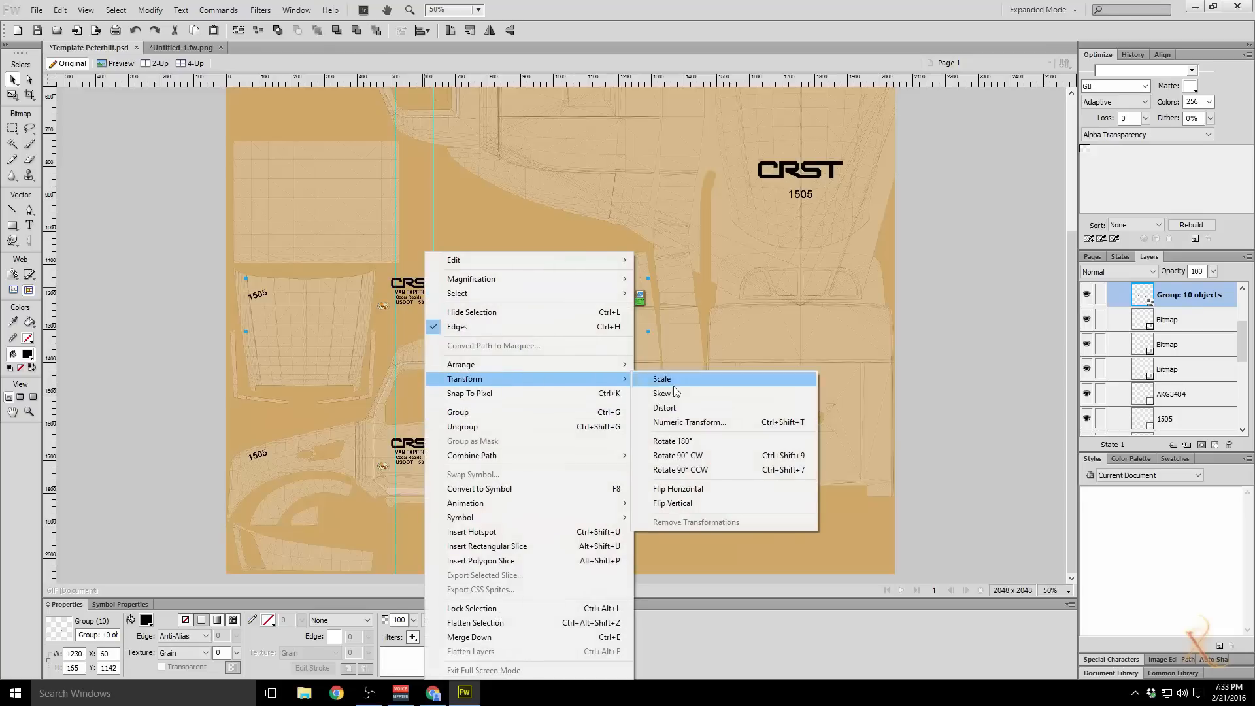
{"action": "left_click", "coordinate": [690, 502]}
Step: Move the flipped markings group straight up onto the opposite truck side, to Y 302
{"action": "scroll", "coordinate": [554, 408], "scroll_direction": "up", "scroll_amount": 3}
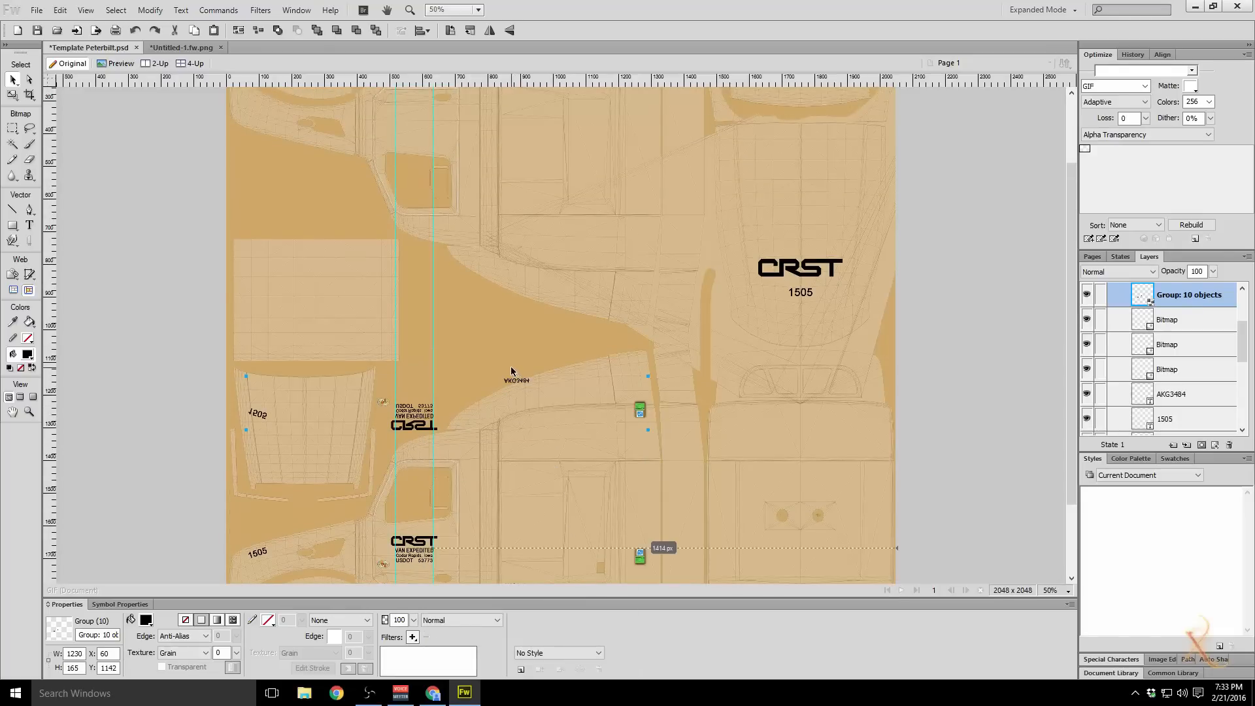
{"action": "key", "text": "shift+Up"}
{"action": "key", "text": "shift+Up"}
{"action": "key", "text": "shift+Up"}
{"action": "key", "text": "shift+Up"}
{"action": "key", "text": "shift+Up"}
{"action": "key", "text": "shift+Up"}
{"action": "key", "text": "shift+Up"}
{"action": "key", "text": "shift+Up"}
{"action": "key", "text": "shift+Up"}
{"action": "key", "text": "shift+Up"}
{"action": "key", "text": "shift+Up"}
{"action": "key", "text": "shift+Up"}
{"action": "key", "text": "shift+Up"}
{"action": "key", "text": "shift+Up"}
{"action": "key", "text": "shift+Up"}
{"action": "key", "text": "shift+Up"}
{"action": "key", "text": "shift+Up"}
{"action": "key", "text": "shift+Up"}
{"action": "key", "text": "shift+Up"}
{"action": "key", "text": "shift+Up"}
{"action": "key", "text": "shift+Up"}
{"action": "key", "text": "shift+Up"}
{"action": "key", "text": "shift+Up"}
{"action": "key", "text": "shift+Up"}
{"action": "key", "text": "shift+Up"}
{"action": "key", "text": "shift+Up"}
{"action": "key", "text": "shift+Up"}
{"action": "key", "text": "shift+Up"}
{"action": "key", "text": "shift+Up"}
{"action": "key", "text": "shift+Up"}
{"action": "key", "text": "shift+Up"}
{"action": "key", "text": "shift+Up"}
{"action": "key", "text": "shift+Up"}
{"action": "key", "text": "shift+Up"}
{"action": "key", "text": "shift+Up"}
{"action": "key", "text": "shift+Up"}
{"action": "key", "text": "shift+Up"}
{"action": "key", "text": "shift+Up"}
{"action": "key", "text": "shift+Up"}
{"action": "key", "text": "shift+Up"}
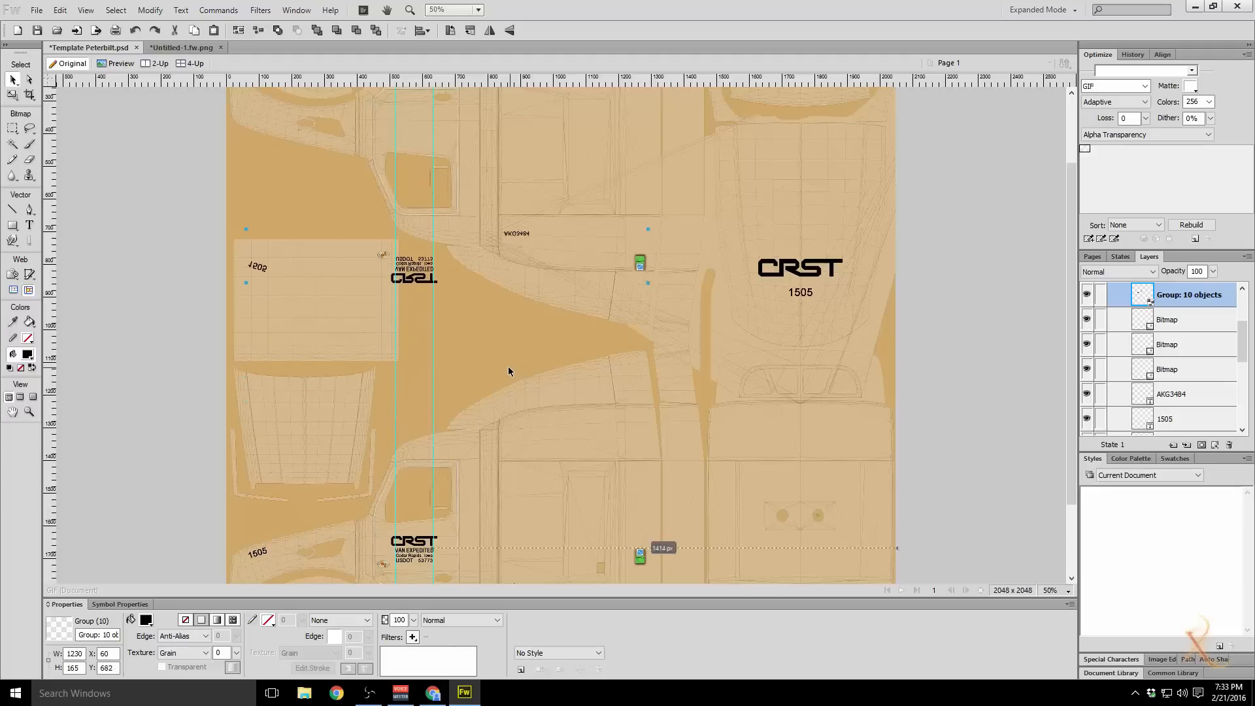
{"action": "scroll", "coordinate": [469, 363], "scroll_direction": "up", "scroll_amount": 2}
{"action": "scroll", "coordinate": [461, 364], "scroll_direction": "up", "scroll_amount": 1}
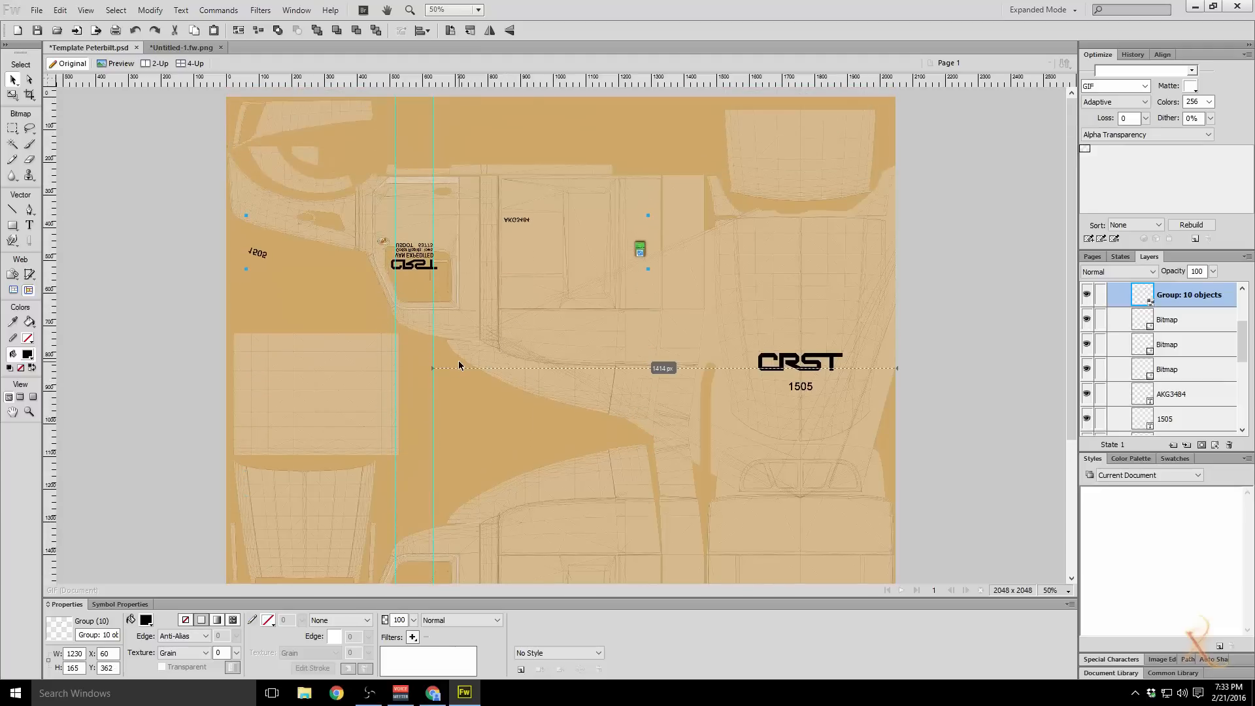
{"action": "key", "text": "shift+Up"}
{"action": "key", "text": "shift+Up"}
{"action": "key", "text": "shift+Up"}
{"action": "key", "text": "shift+Up"}
{"action": "key", "text": "shift+Up"}
{"action": "key", "text": "shift+Up"}
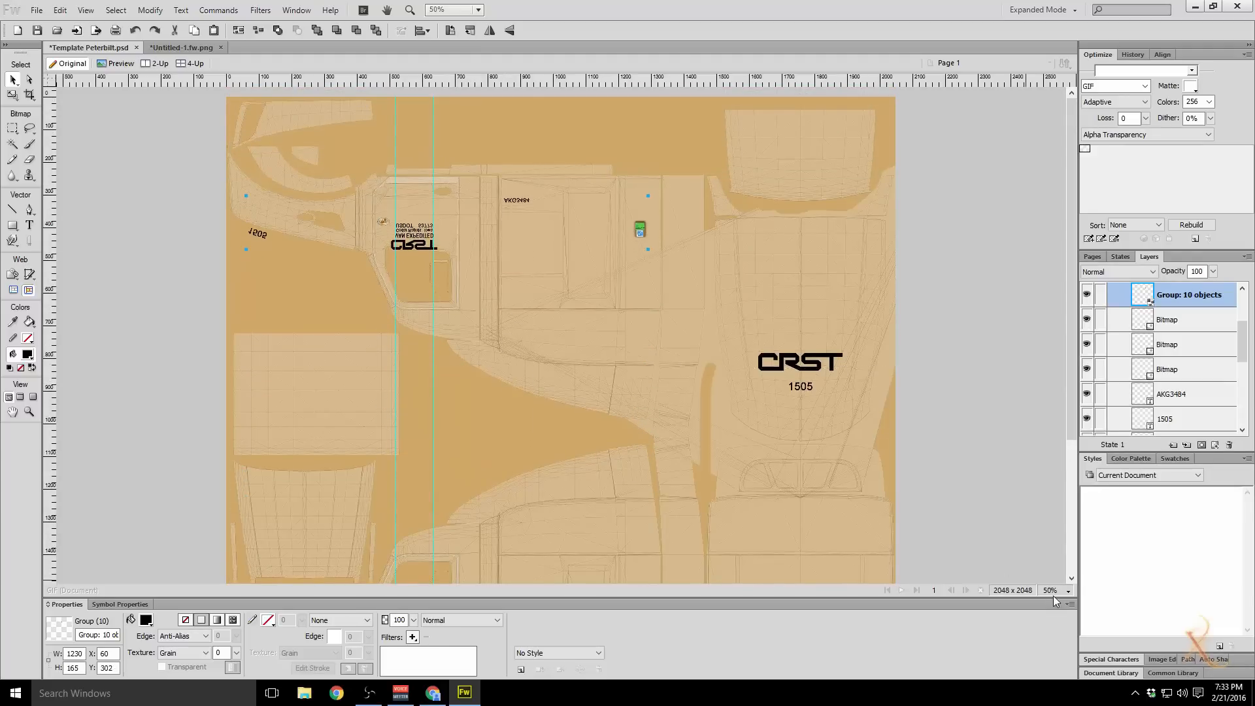
Step: Fine-position the flipped group vertically at Y 252 so its markings sit correctly on the upper hood, door and sleeper
{"action": "left_click", "coordinate": [1060, 591]}
{"action": "left_click", "coordinate": [1062, 489]}
{"action": "scroll", "coordinate": [483, 390], "scroll_direction": "up", "scroll_amount": 3}
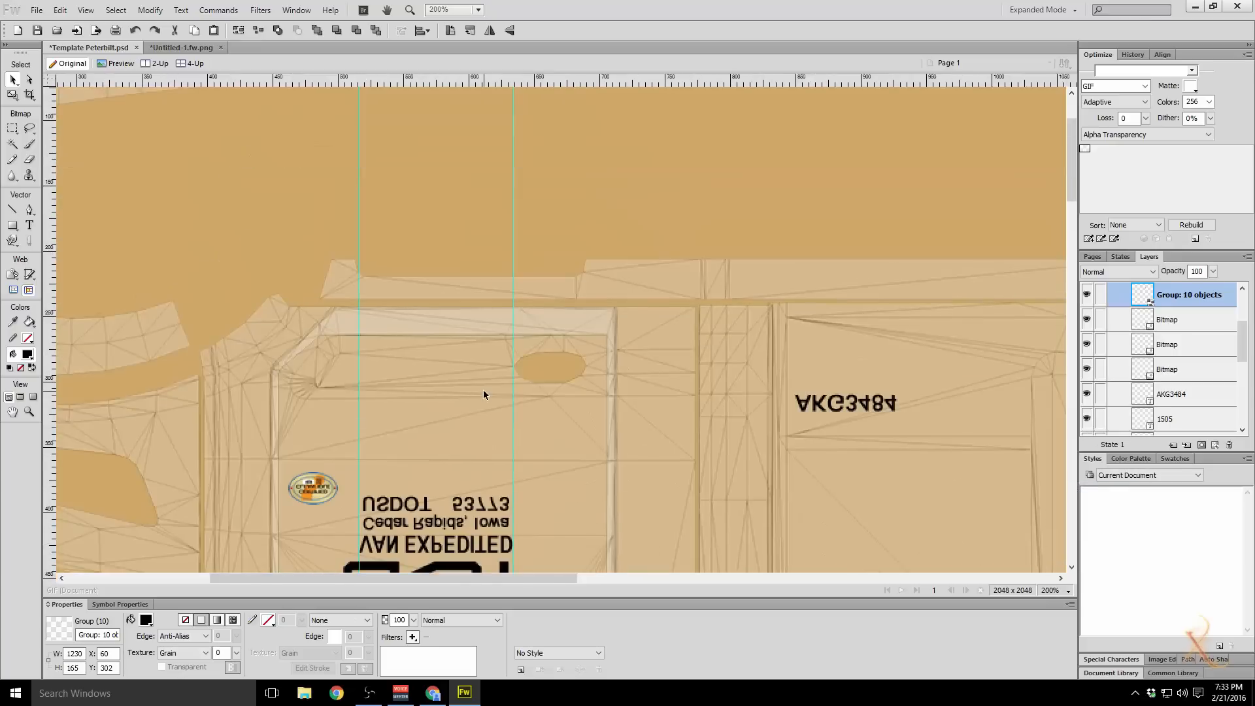
{"action": "key", "text": "shift+Up"}
{"action": "key", "text": "shift+Up"}
{"action": "key", "text": "shift+Up"}
{"action": "key", "text": "shift+Up"}
{"action": "key", "text": "shift+Up"}
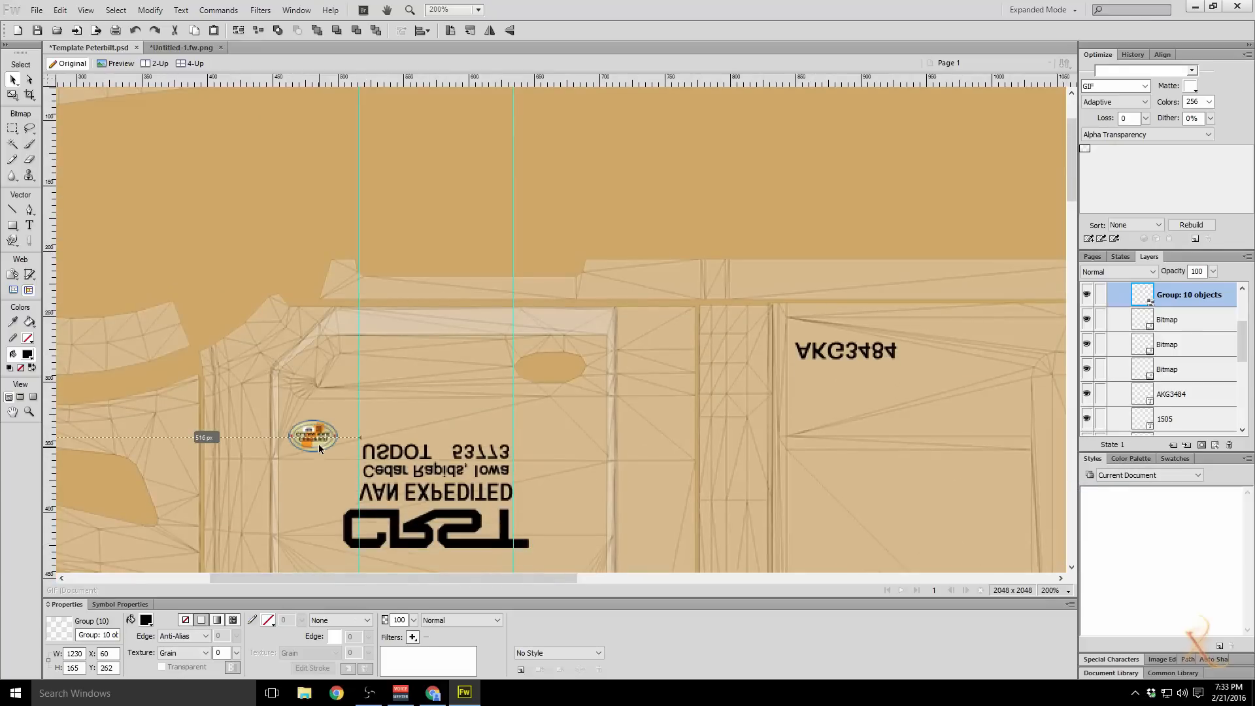
{"action": "key", "text": "Up"}
{"action": "key", "text": "Up"}
{"action": "key", "text": "Up"}
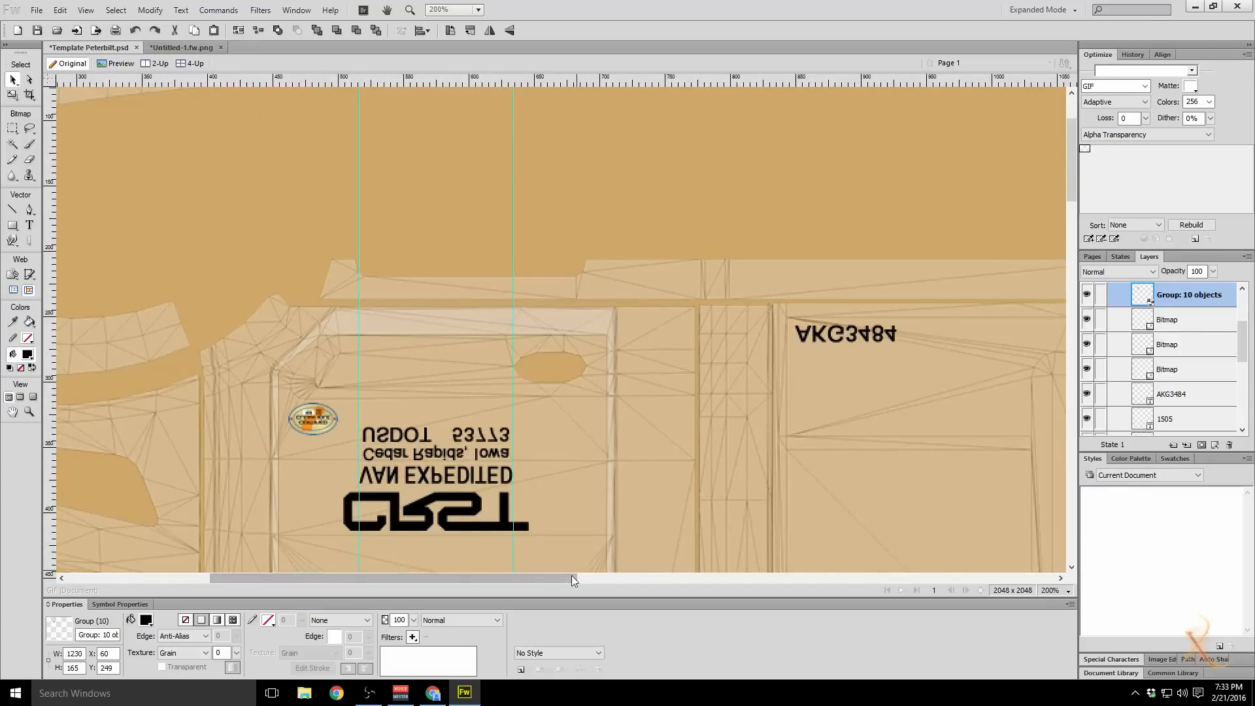
{"action": "left_click_drag", "start_coordinate": [571, 577], "coordinate": [400, 578]}
{"action": "key", "text": "Down"}
{"action": "key", "text": "Down"}
{"action": "key", "text": "Down"}
{"action": "key", "text": "Down"}
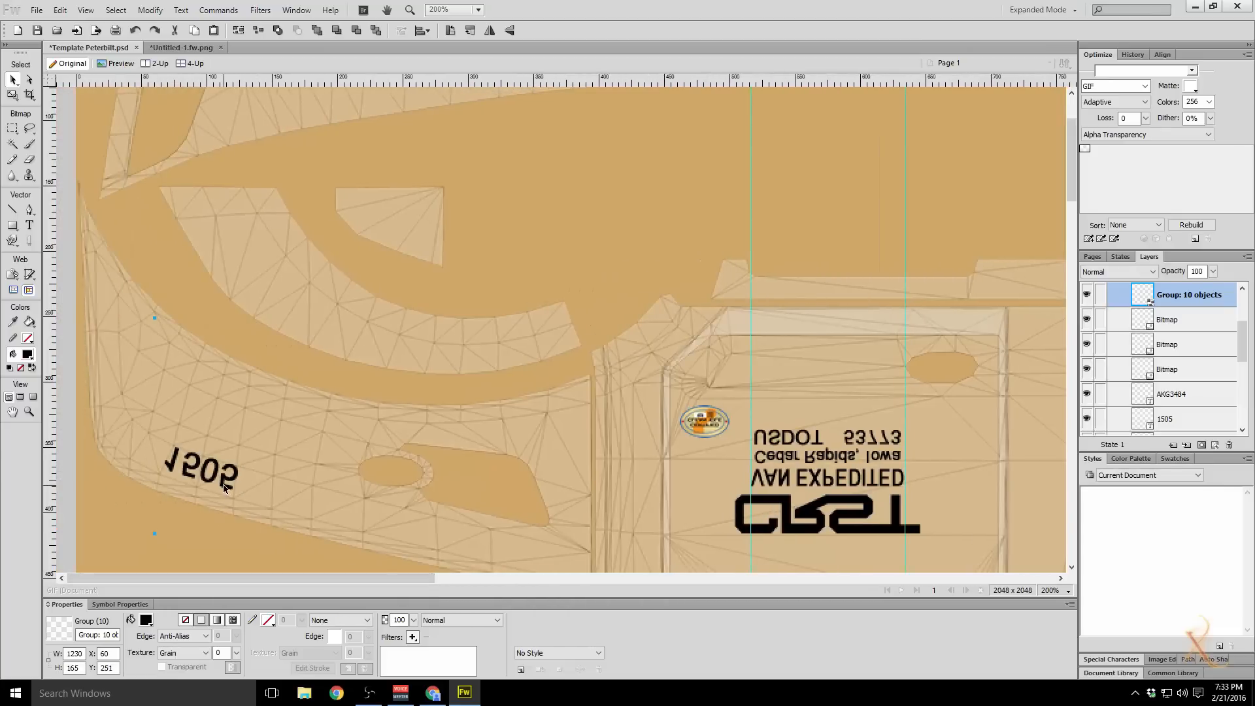
{"action": "key", "text": "Up"}
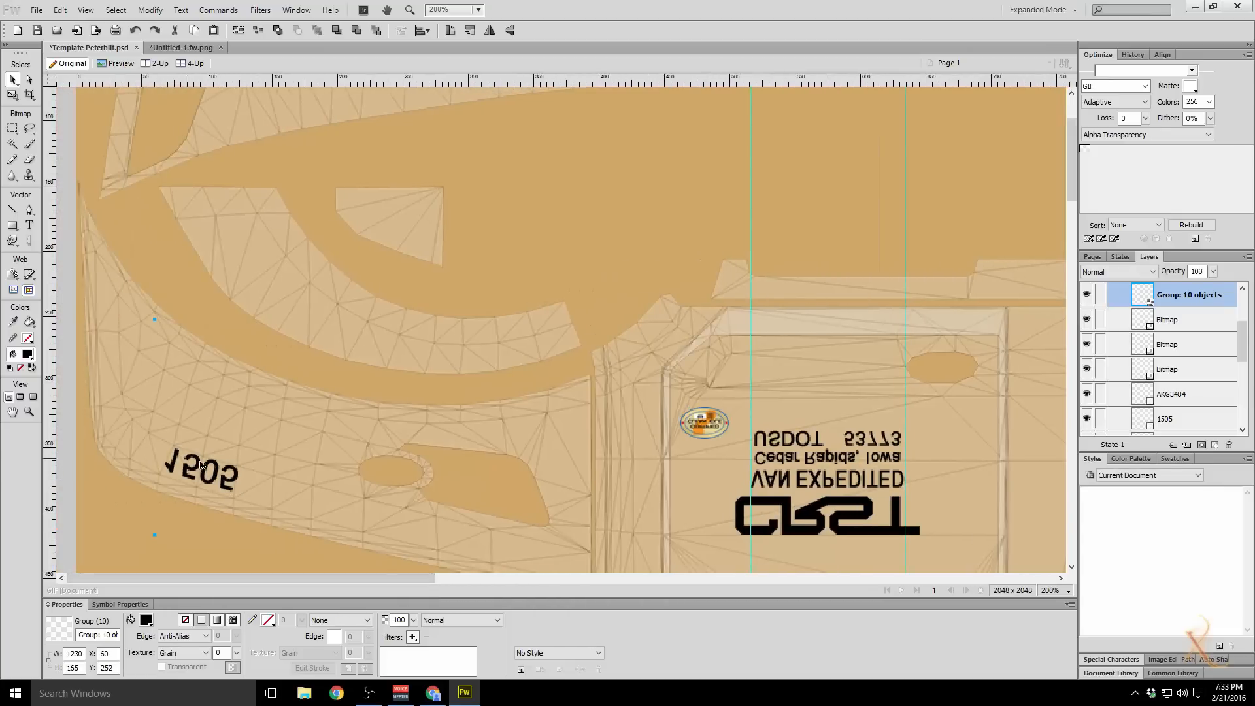
Step: Check the flipped markings along the upper truck side, ungroup them and clear the selection
{"action": "scroll", "coordinate": [751, 438], "scroll_direction": "down", "scroll_amount": 5}
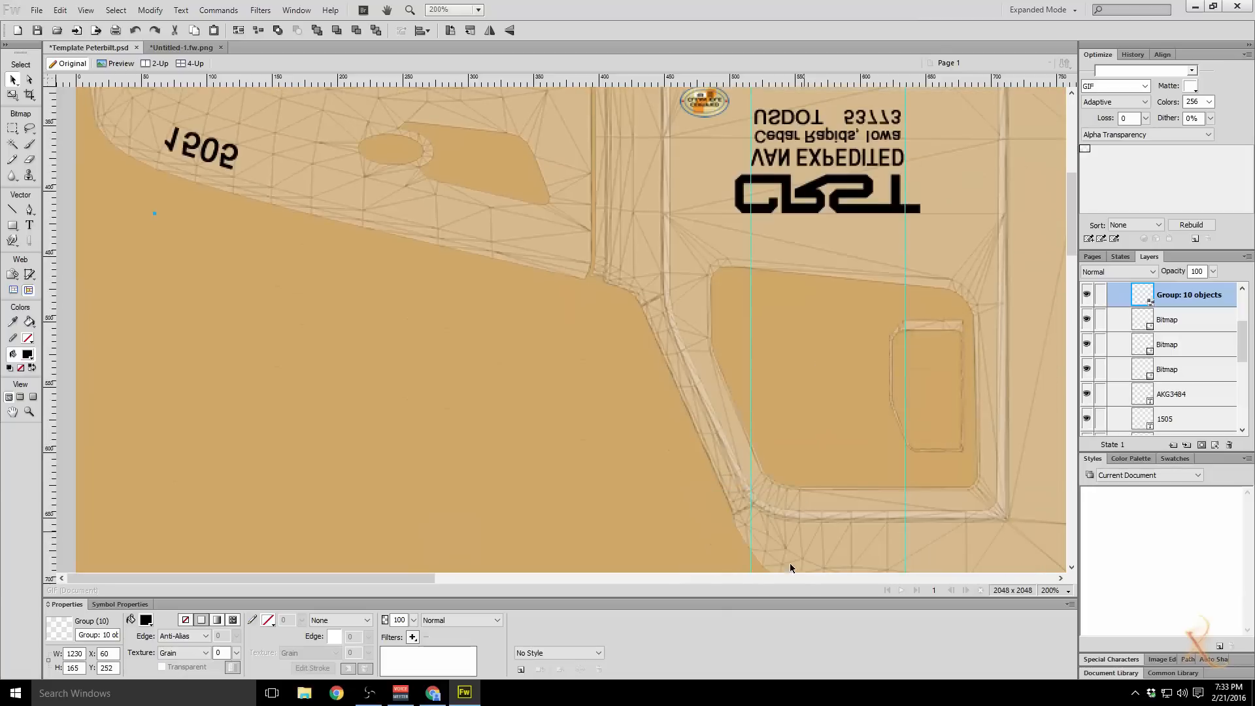
{"action": "left_click_drag", "start_coordinate": [412, 575], "coordinate": [801, 575]}
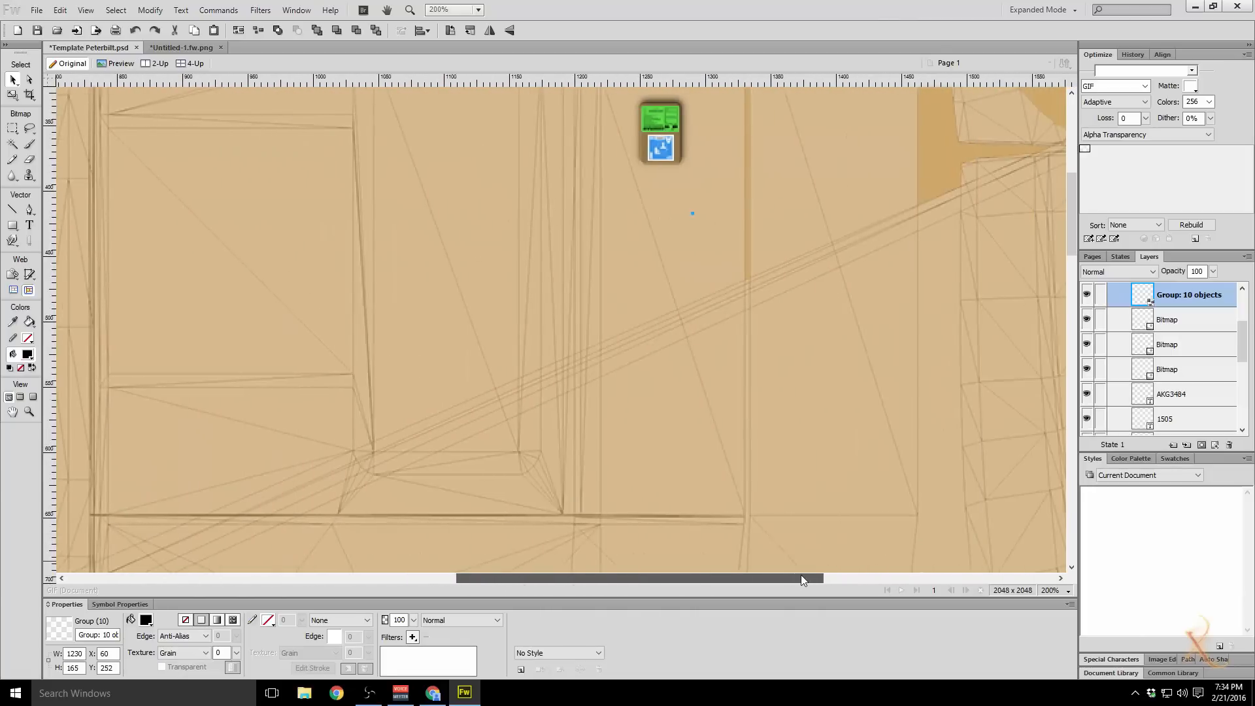
{"action": "scroll", "coordinate": [715, 511], "scroll_direction": "up", "scroll_amount": 4}
{"action": "scroll", "coordinate": [710, 509], "scroll_direction": "down", "scroll_amount": 2}
{"action": "scroll", "coordinate": [706, 507], "scroll_direction": "up", "scroll_amount": 1}
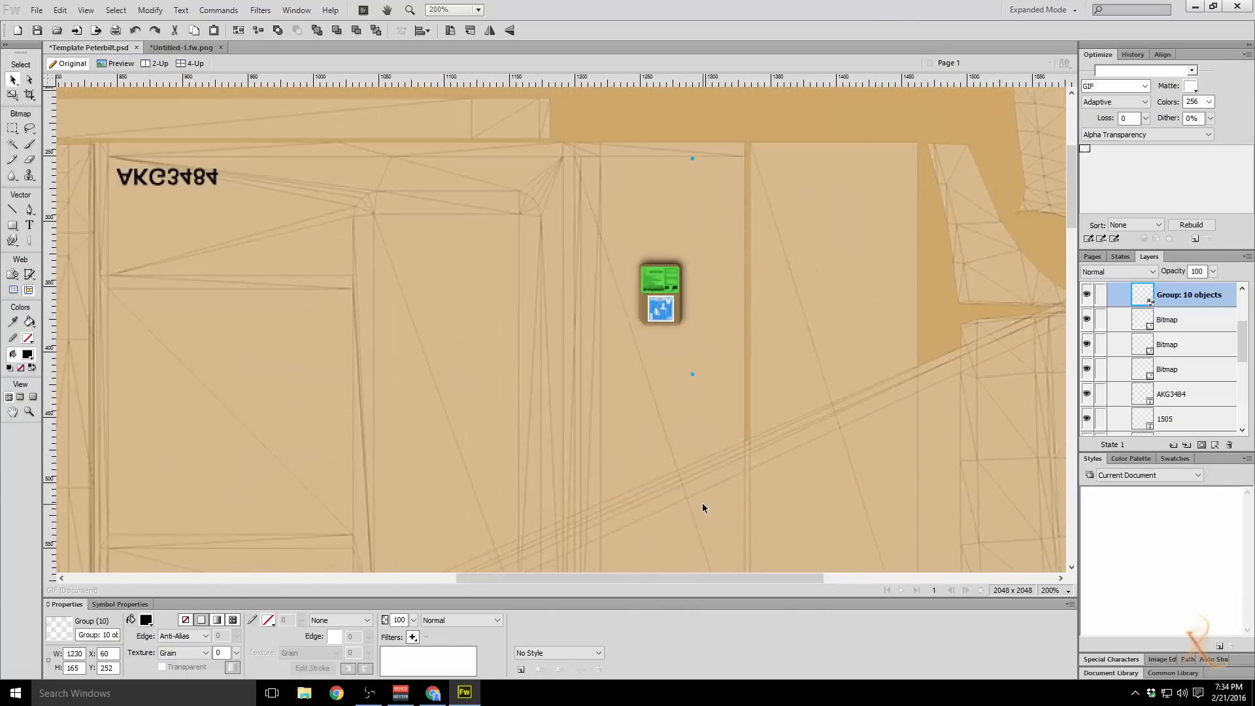
{"action": "key", "text": "ctrl+shift+g"}
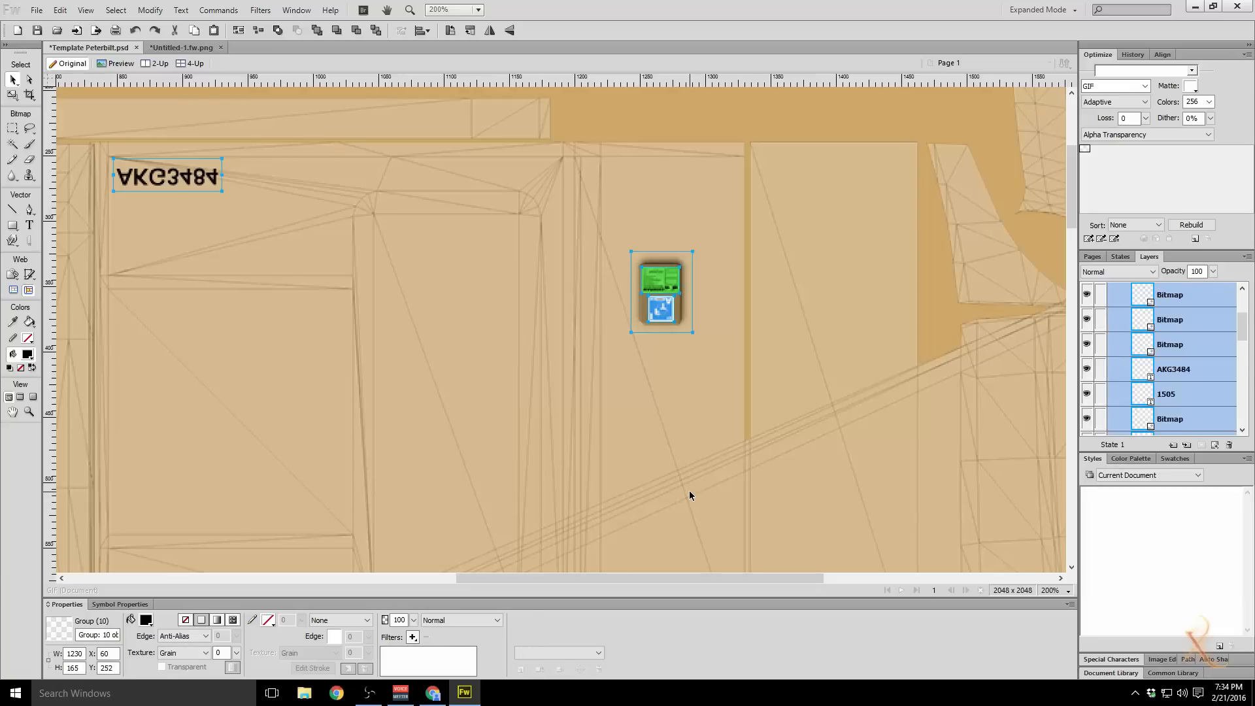
{"action": "key", "text": "ctrl+d"}
{"action": "left_click_drag", "start_coordinate": [810, 577], "coordinate": [400, 561]}
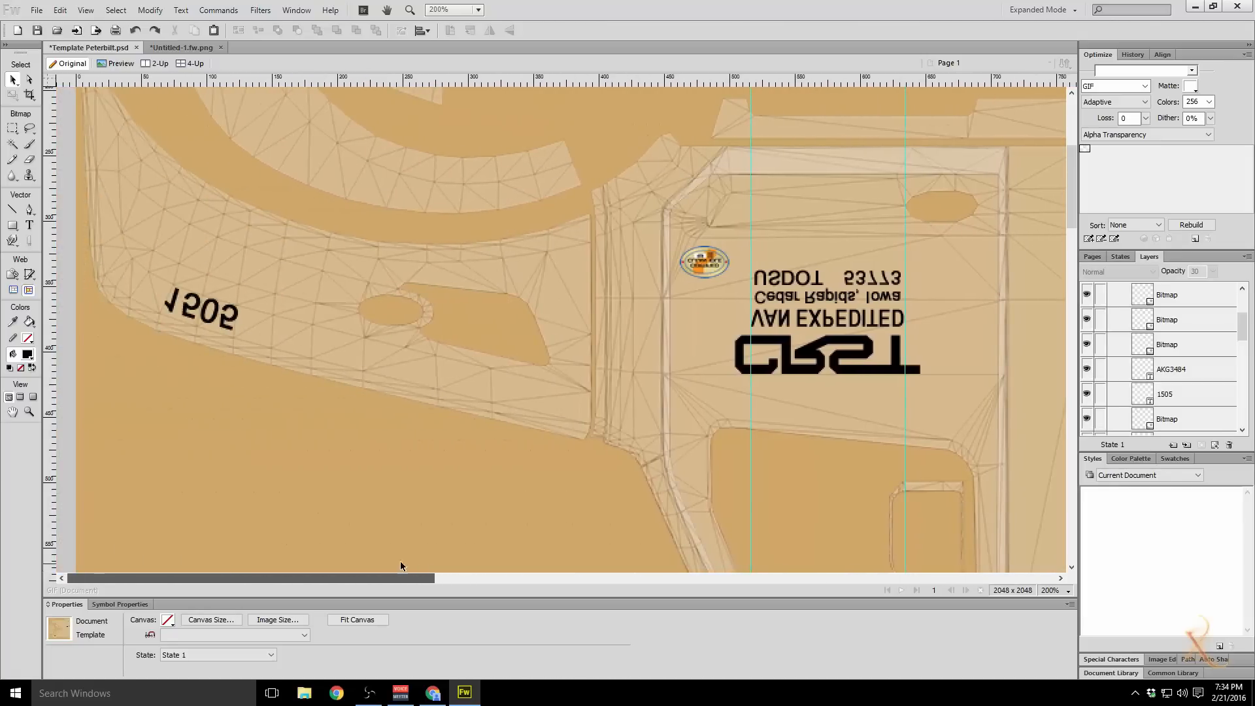
Step: Flip the upper hood's 1505 text horizontally and rotate it clockwise so it follows the slope of the hood edge
{"action": "left_click", "coordinate": [225, 321]}
{"action": "right_click", "coordinate": [222, 323]}
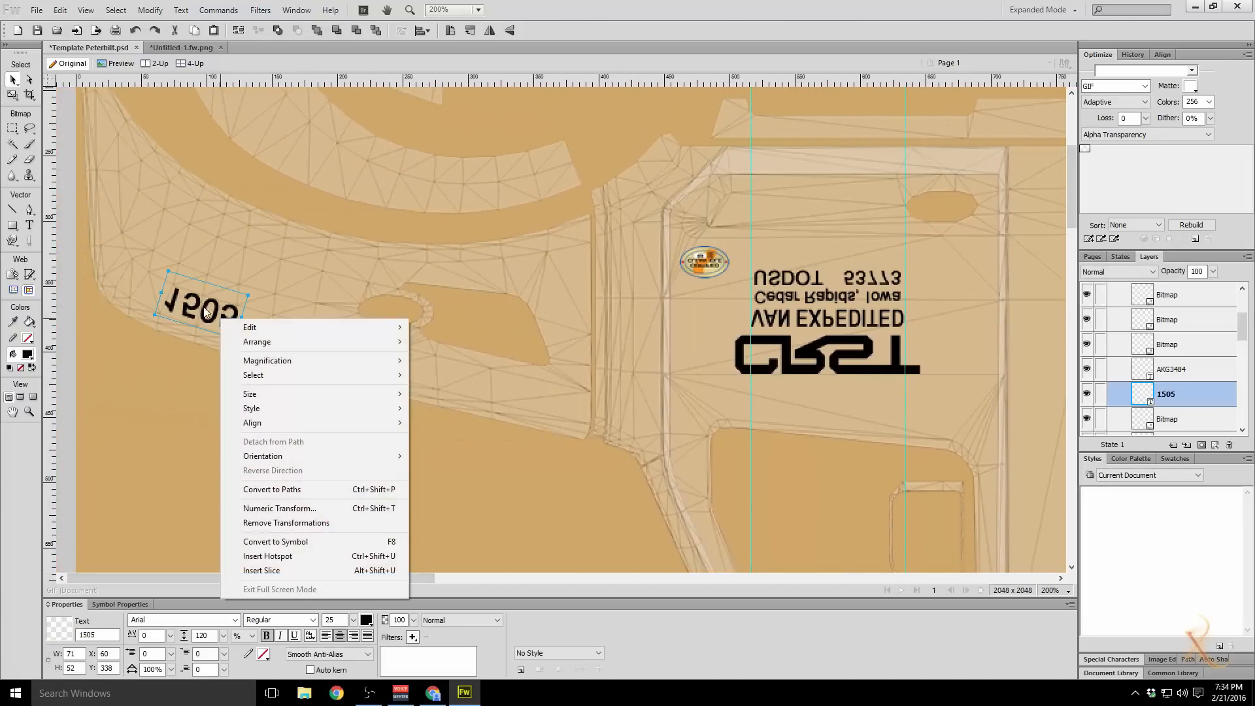
{"action": "left_click", "coordinate": [149, 10]}
{"action": "mouse_move", "coordinate": [198, 188]}
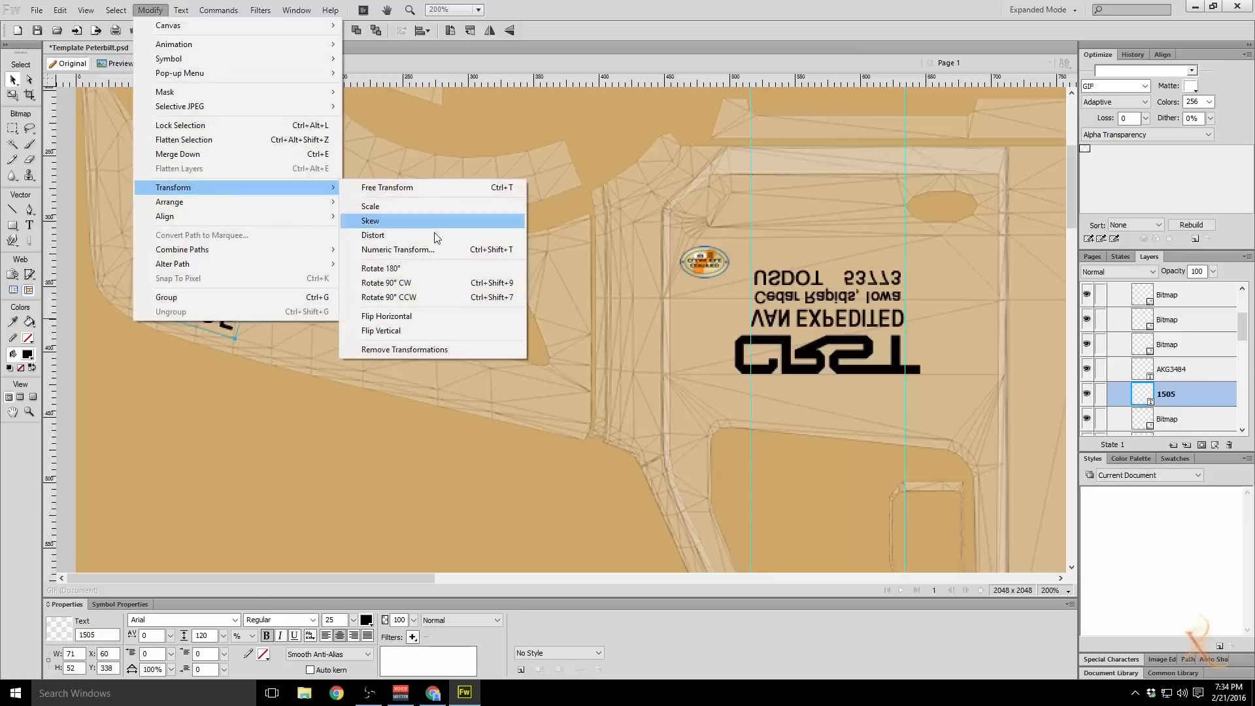
{"action": "left_click", "coordinate": [362, 316]}
{"action": "left_click", "coordinate": [12, 94]}
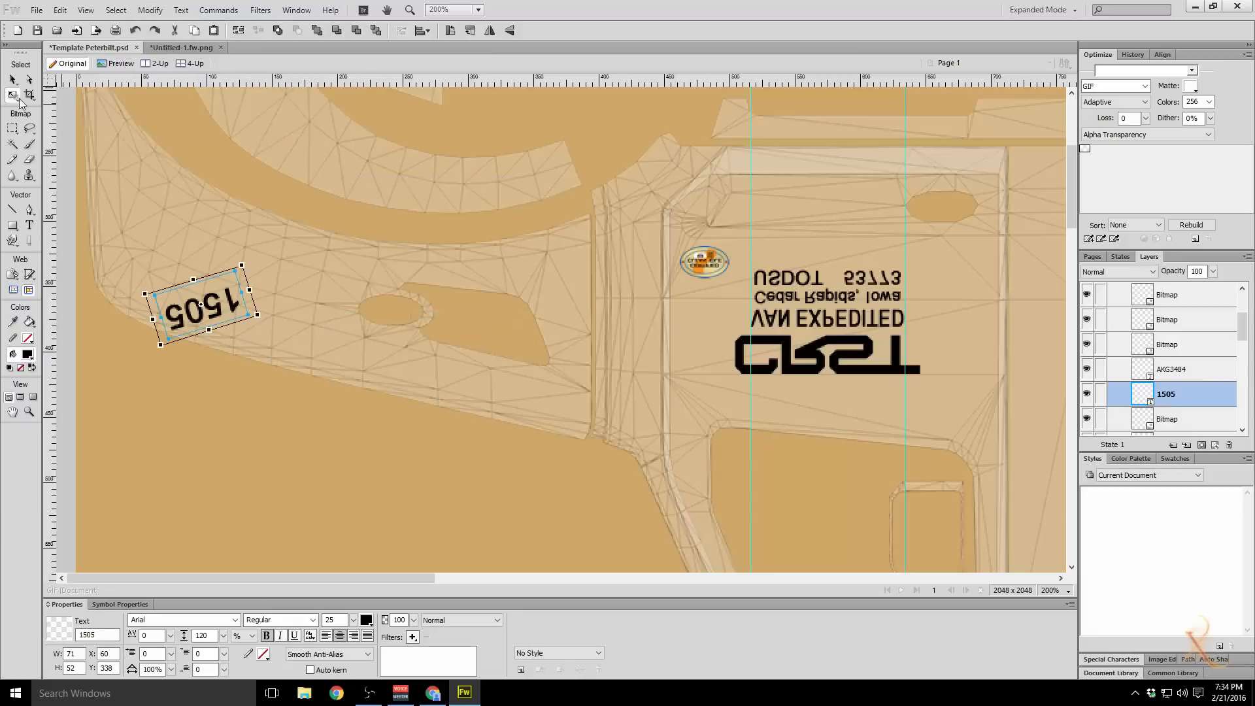
{"action": "left_click_drag", "start_coordinate": [325, 276], "coordinate": [394, 373]}
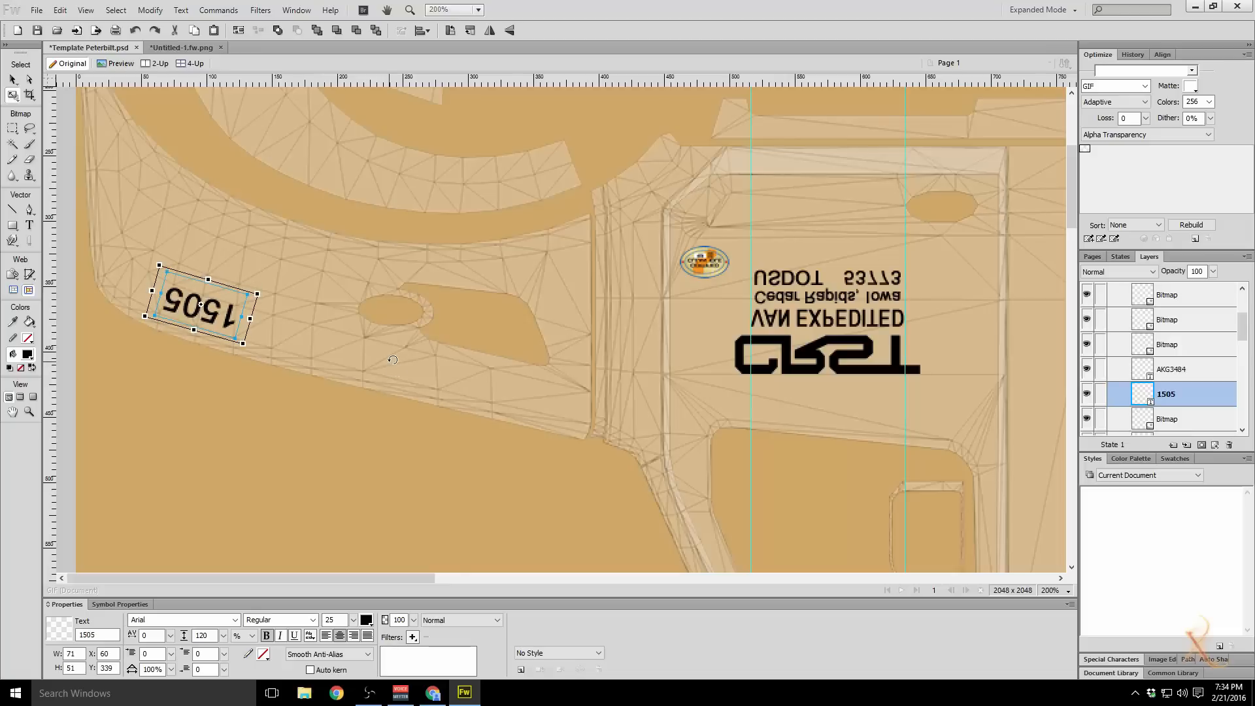
{"action": "key", "text": "v"}
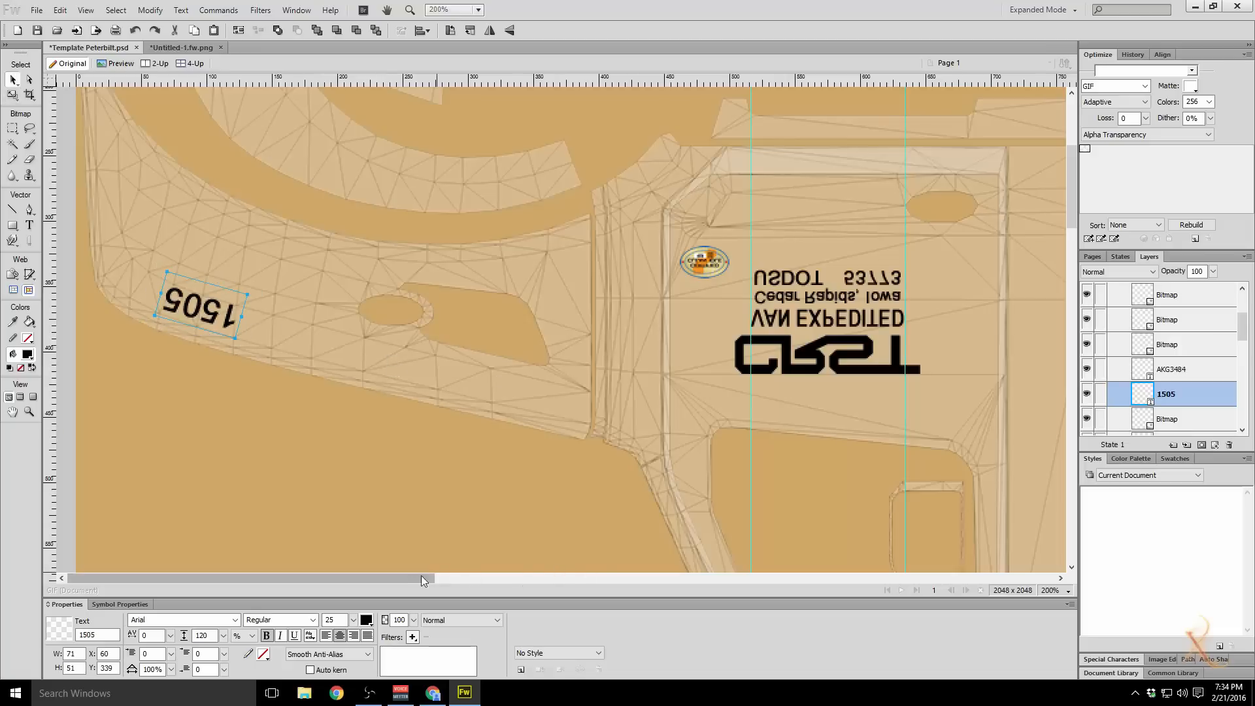
Step: Flip the CRST logo and the oval badge on the upper door horizontally
{"action": "left_click_drag", "start_coordinate": [421, 575], "coordinate": [561, 575]}
{"action": "left_click", "coordinate": [456, 369]}
{"action": "right_click", "coordinate": [456, 370]}
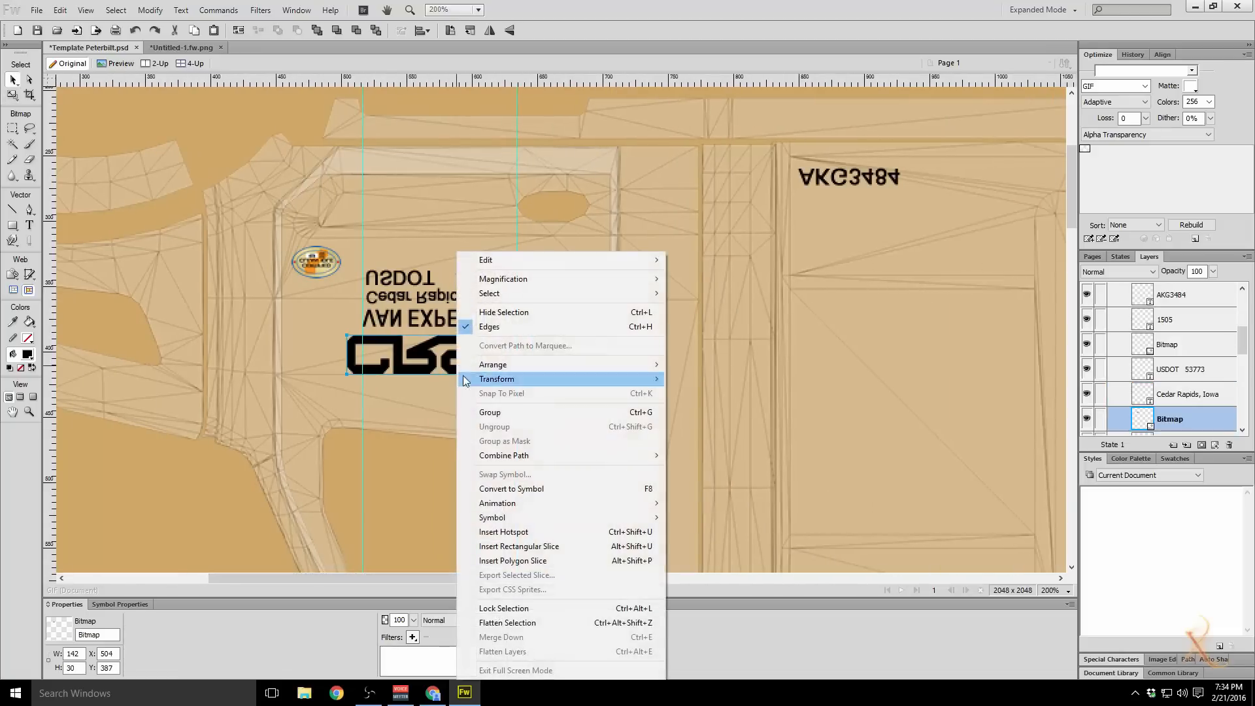
{"action": "mouse_move", "coordinate": [523, 379]}
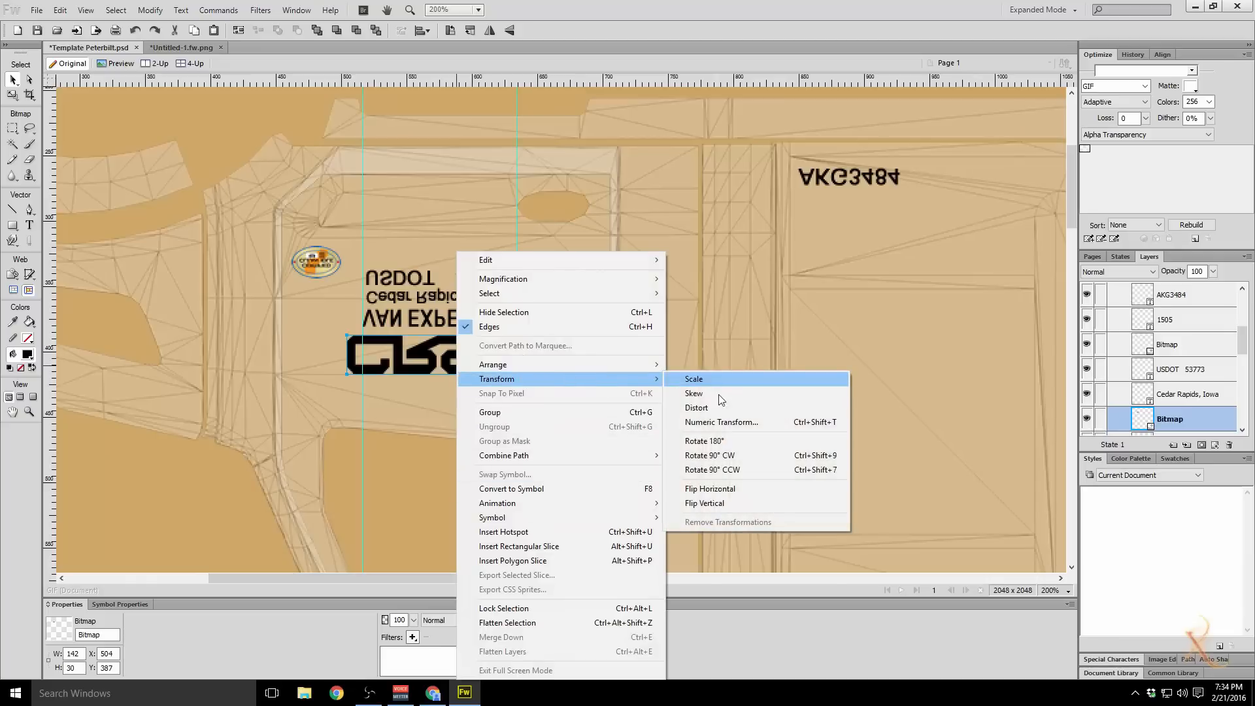
{"action": "left_click", "coordinate": [704, 492]}
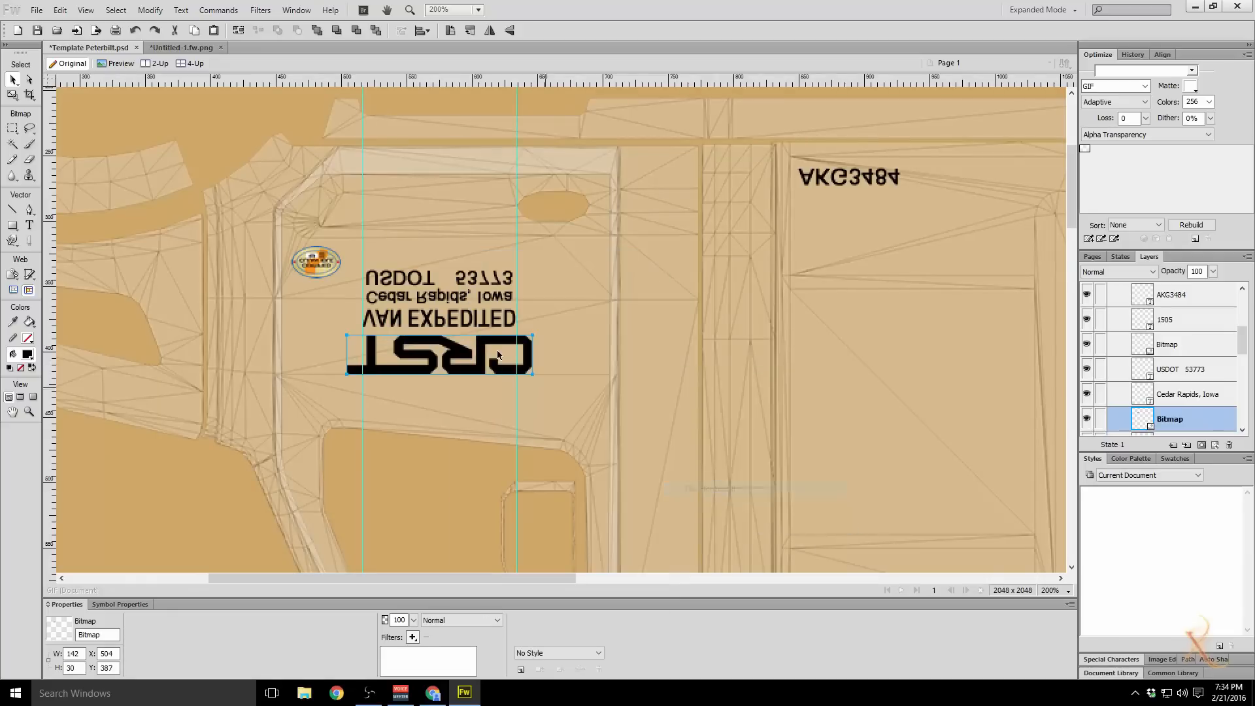
{"action": "right_click", "coordinate": [318, 261]}
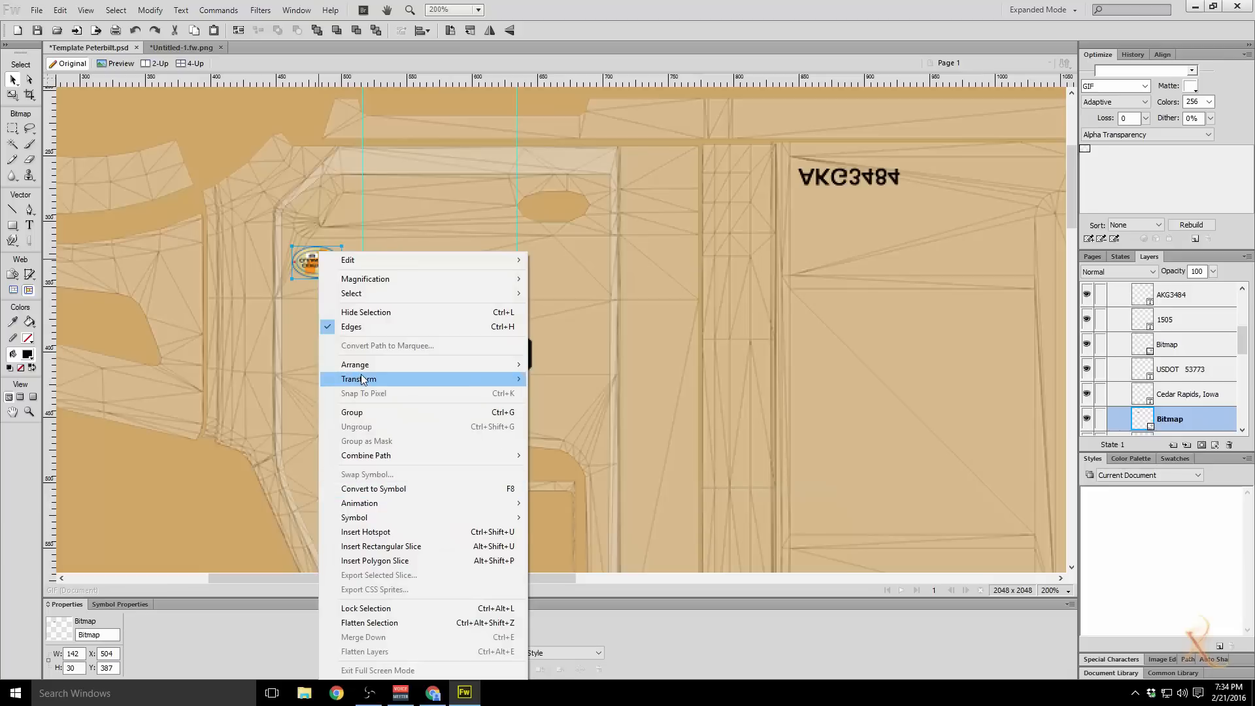
{"action": "mouse_move", "coordinate": [396, 381]}
{"action": "left_click", "coordinate": [589, 489]}
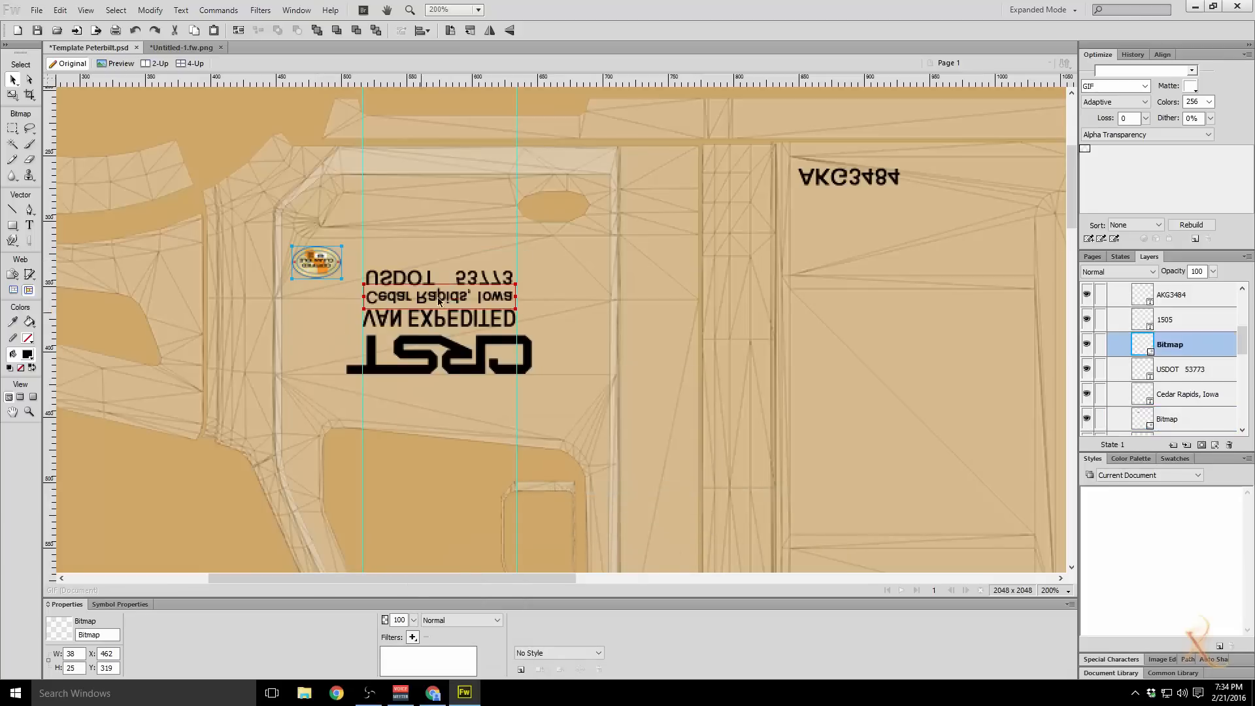
Step: Group the VAN EXPEDITED, Cedar Rapids, Iowa and USDOT texts on the upper door and flip the group horizontally
{"action": "left_click", "coordinate": [471, 315]}
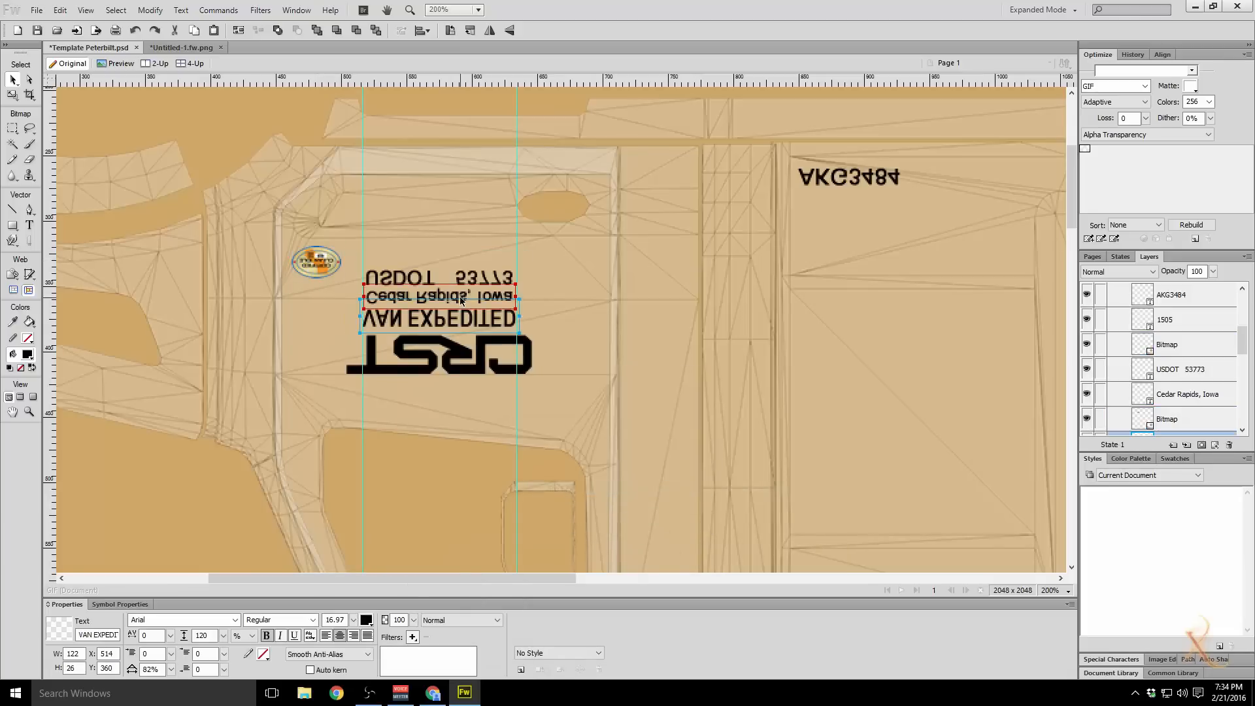
{"action": "left_click", "coordinate": [461, 301], "text": "shift"}
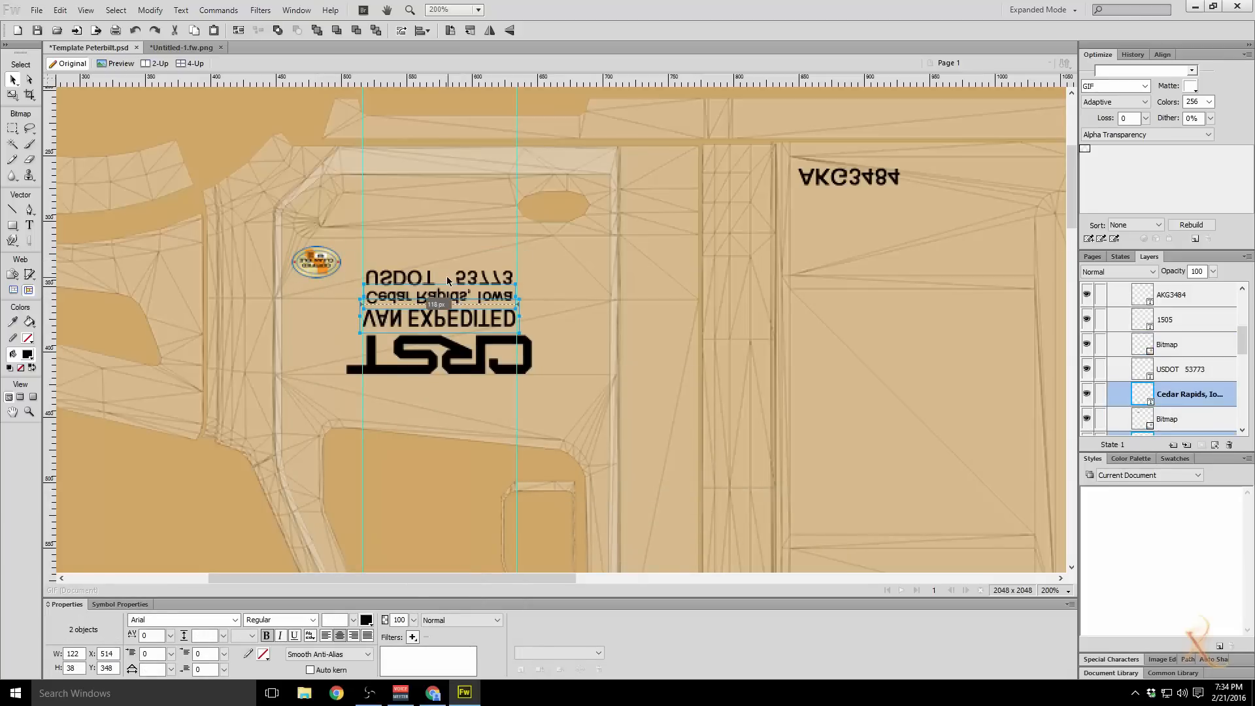
{"action": "left_click", "coordinate": [432, 282], "text": "shift"}
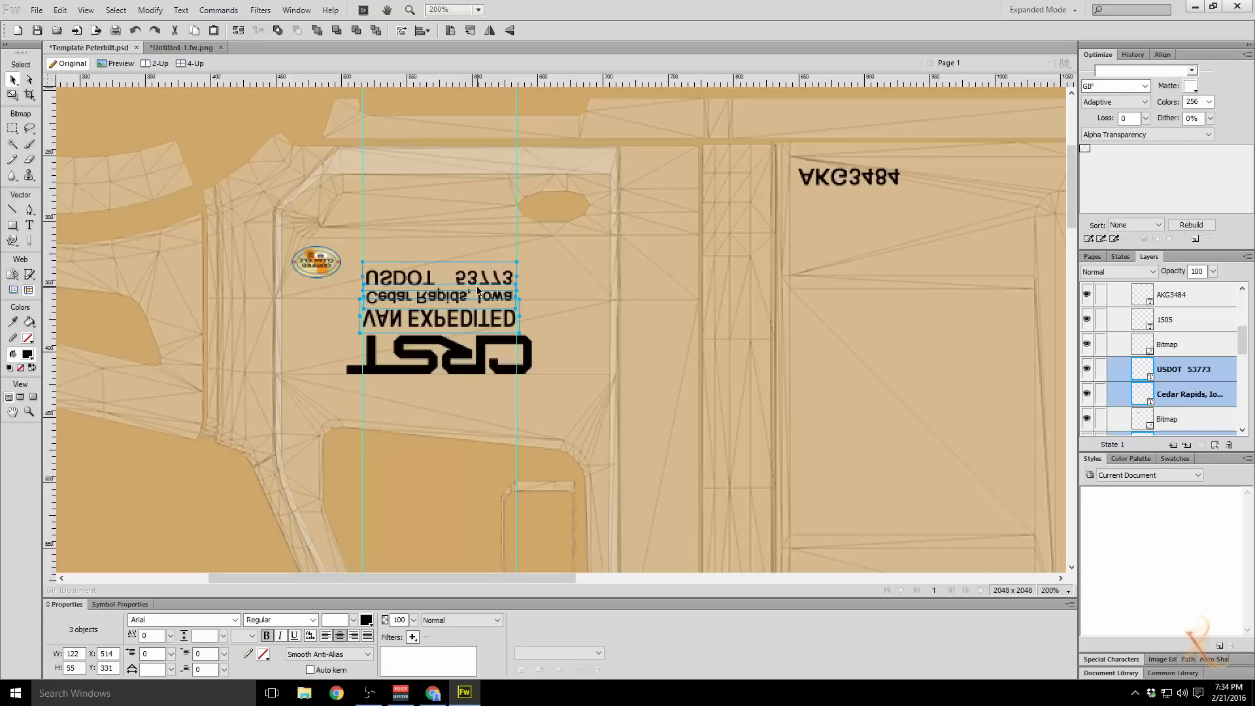
{"action": "key", "text": "ctrl+g"}
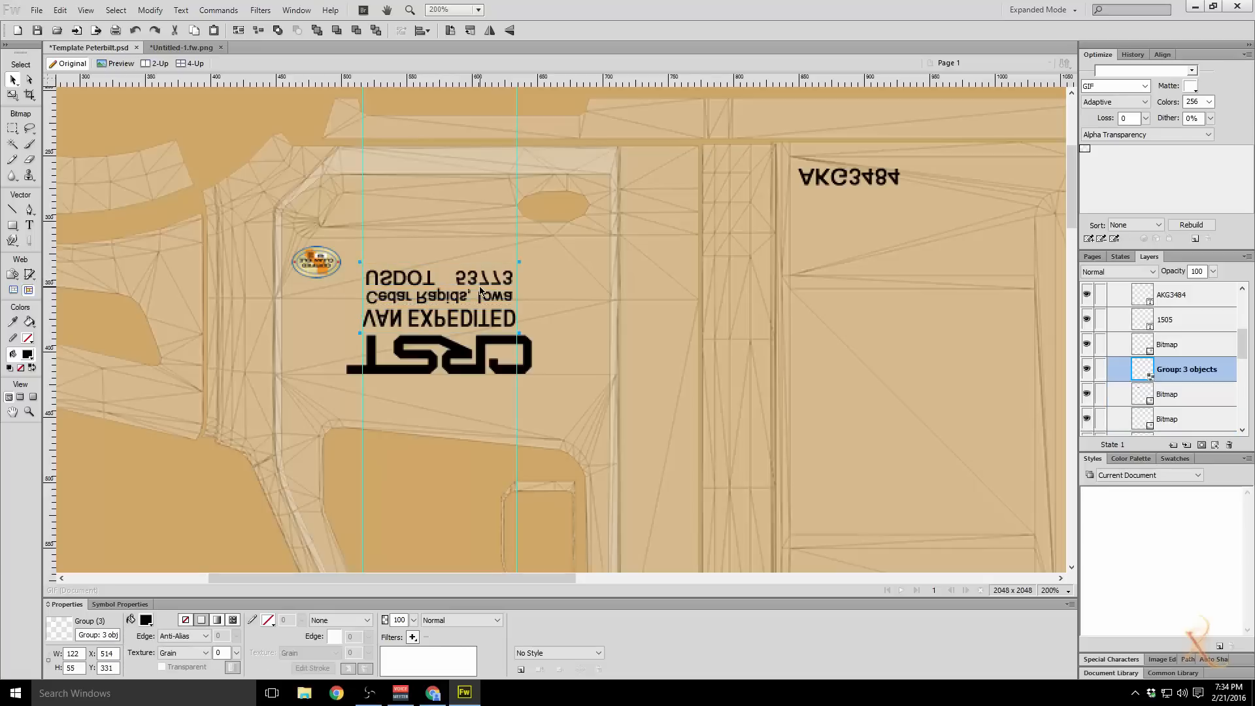
{"action": "right_click", "coordinate": [429, 293]}
{"action": "mouse_move", "coordinate": [504, 382]}
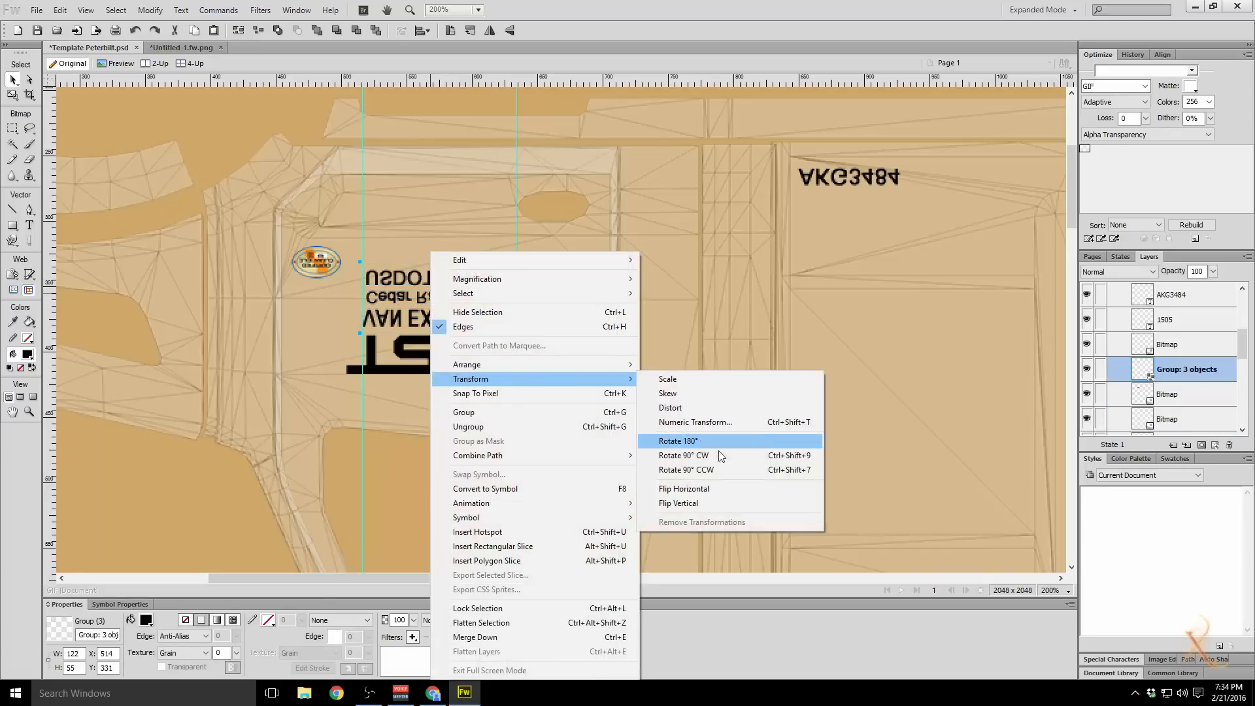
{"action": "left_click", "coordinate": [703, 488]}
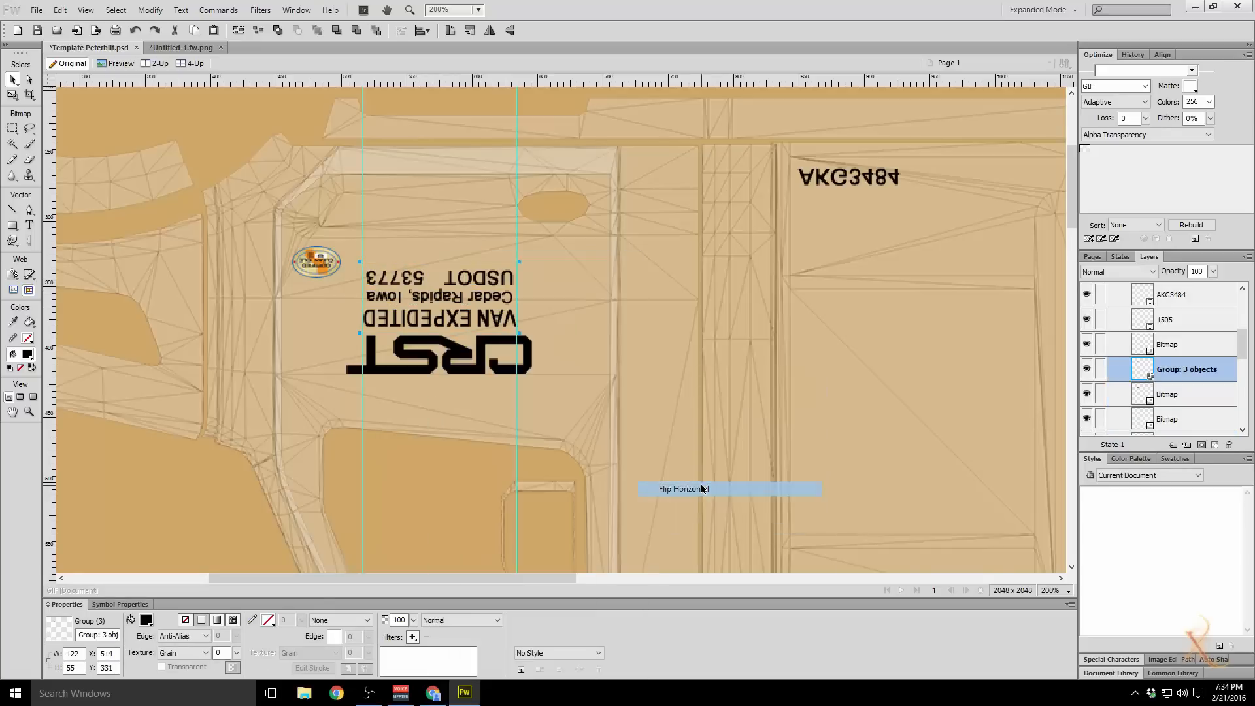
Step: Flip the AKG3484 text on the upper sleeper panel horizontally
{"action": "left_click", "coordinate": [863, 178]}
{"action": "right_click", "coordinate": [864, 180]}
{"action": "left_click", "coordinate": [150, 10]}
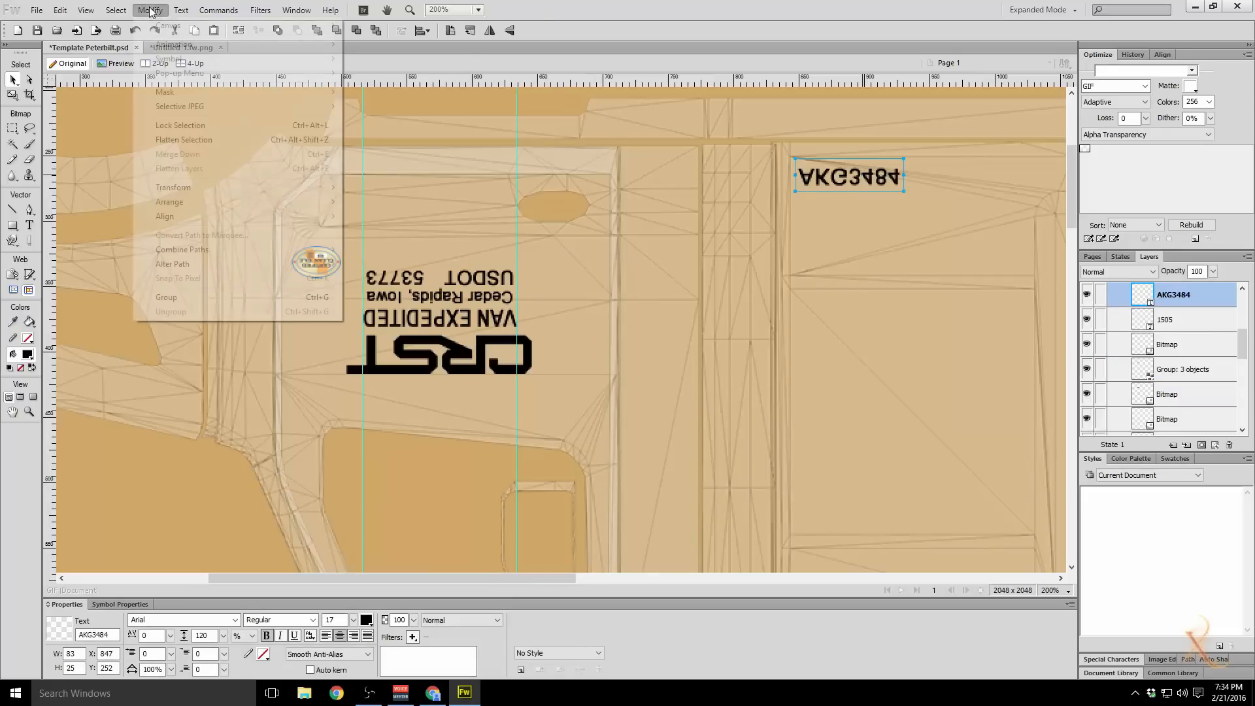
{"action": "mouse_move", "coordinate": [238, 187]}
{"action": "left_click", "coordinate": [392, 317]}
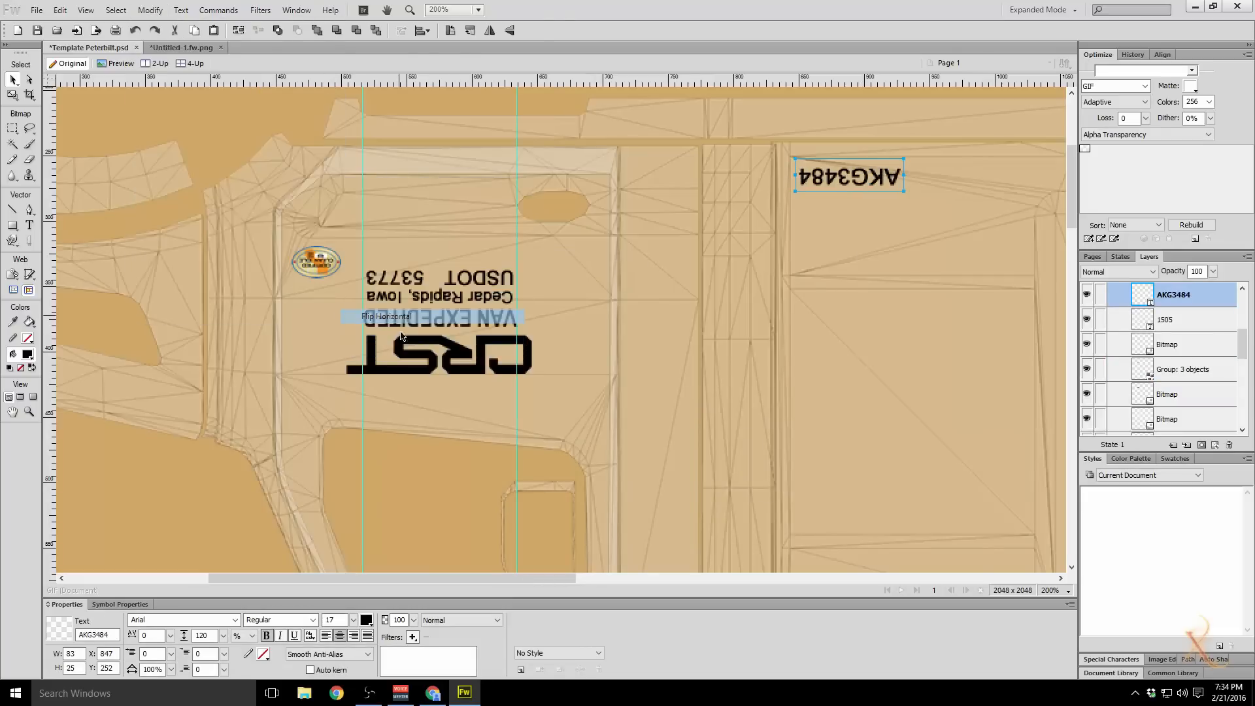
Step: Group the green and blue stickers with their backing on the upper sleeper's rear and flip the group horizontally
{"action": "left_click_drag", "start_coordinate": [459, 578], "coordinate": [711, 579]}
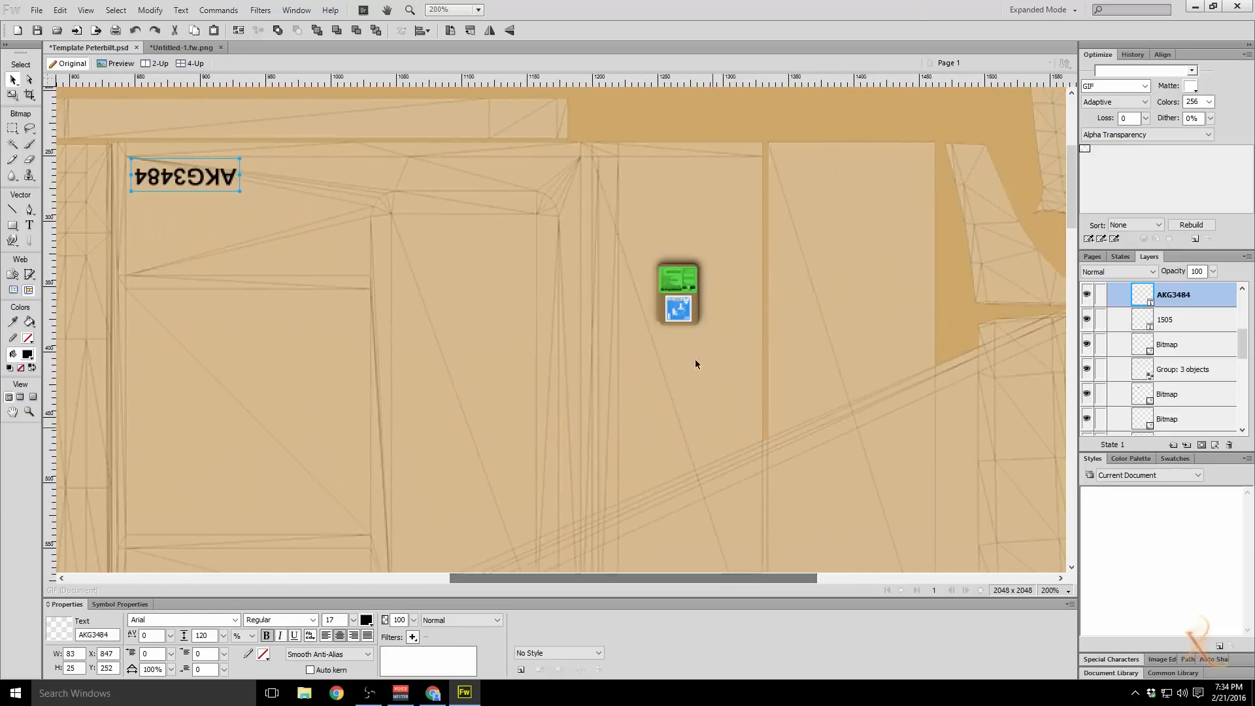
{"action": "right_click", "coordinate": [687, 314]}
{"action": "left_click", "coordinate": [677, 358]}
{"action": "left_click_drag", "start_coordinate": [677, 359], "coordinate": [630, 235]}
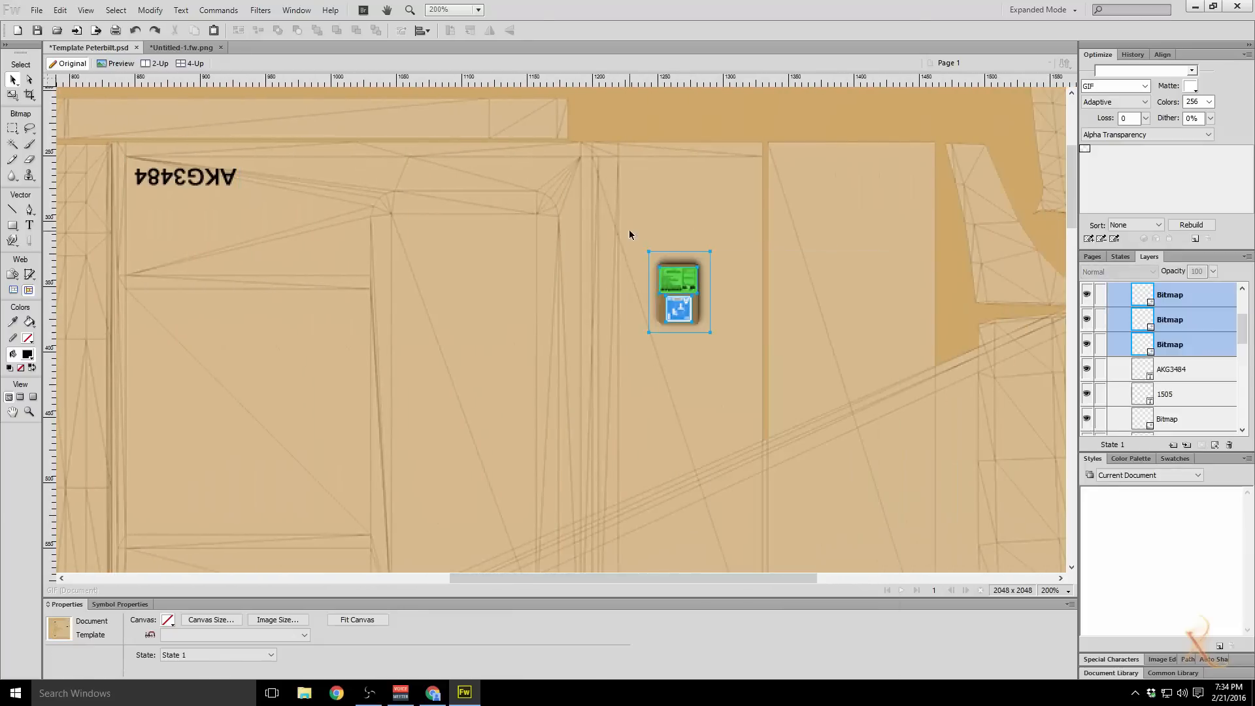
{"action": "key", "text": "ctrl+g"}
{"action": "right_click", "coordinate": [682, 293]}
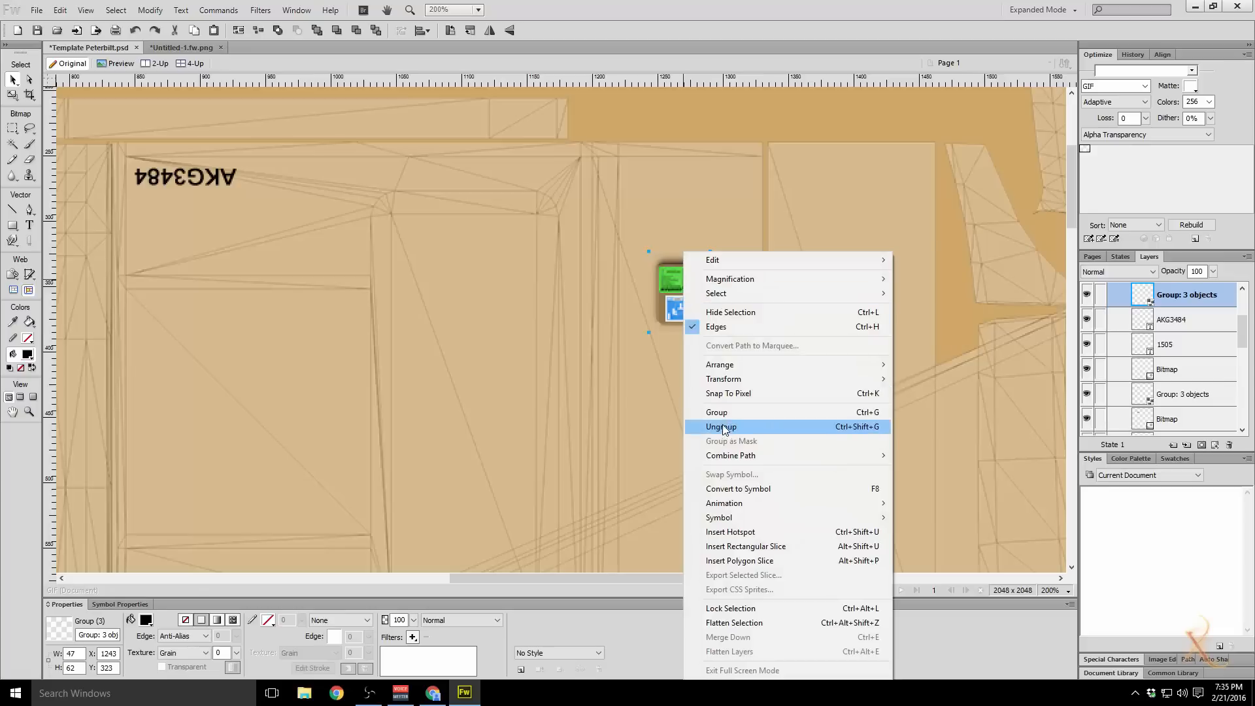
{"action": "mouse_move", "coordinate": [745, 382]}
{"action": "left_click", "coordinate": [918, 490]}
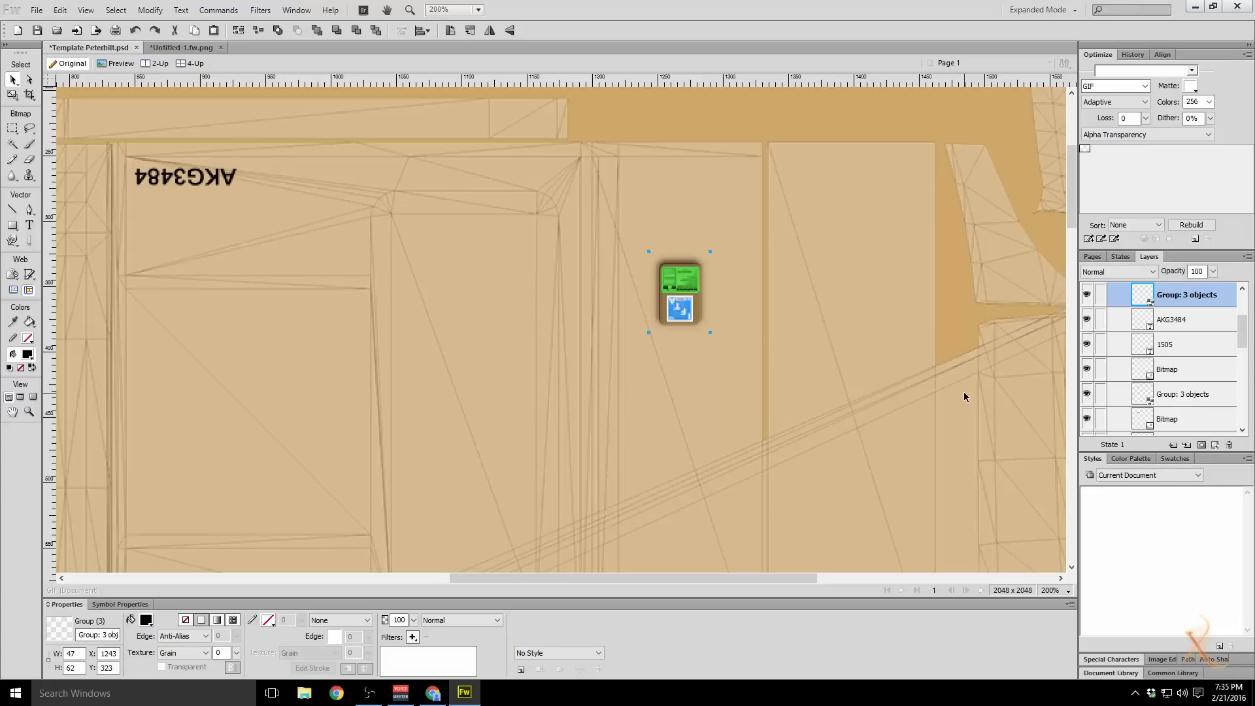
Step: Examine the whole template at 100% zoom, comparing the markings on both truck sides and the roof
{"action": "scroll", "coordinate": [762, 377], "scroll_direction": "down", "scroll_amount": 5}
{"action": "scroll", "coordinate": [763, 376], "scroll_direction": "up", "scroll_amount": 5}
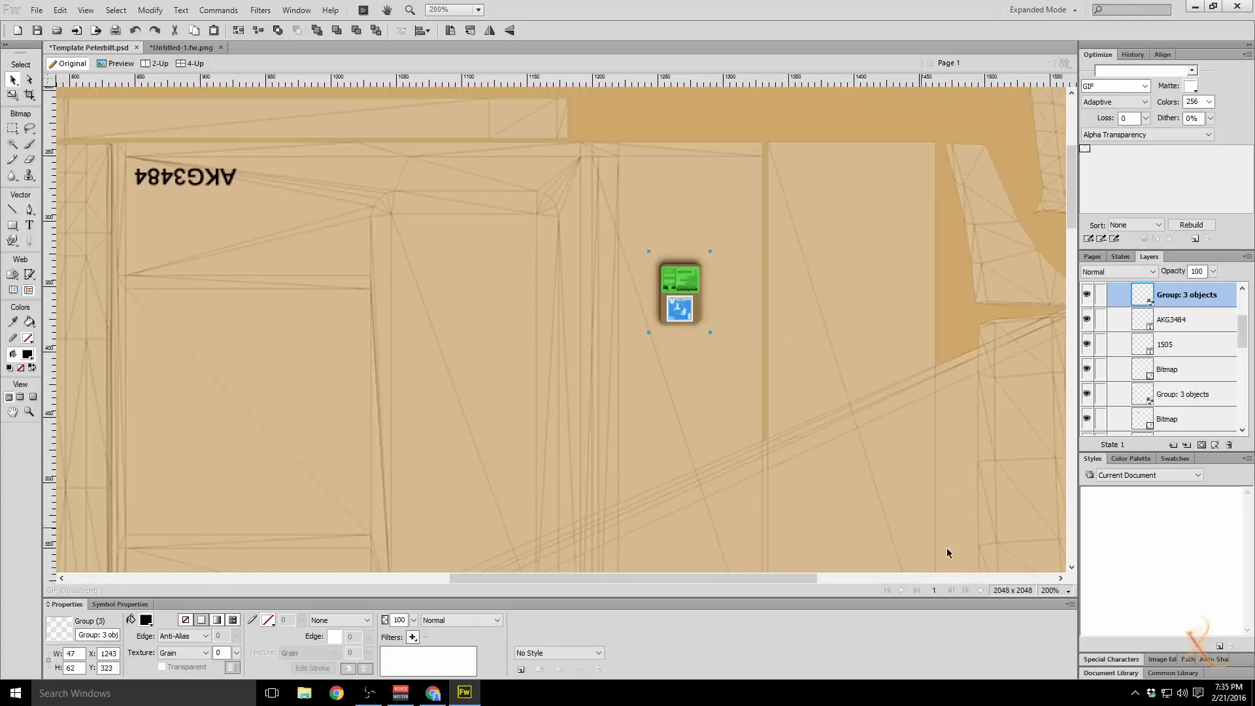
{"action": "left_click", "coordinate": [1065, 593]}
{"action": "left_click", "coordinate": [1056, 466]}
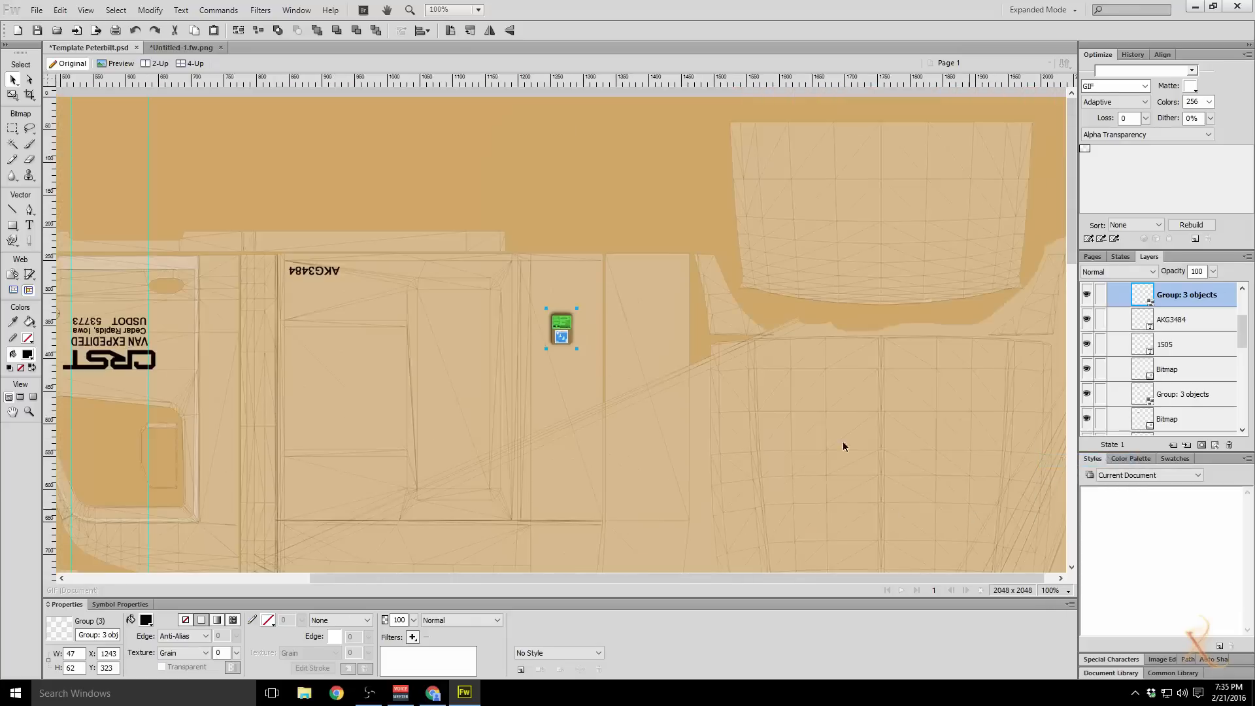
{"action": "left_click", "coordinate": [713, 377]}
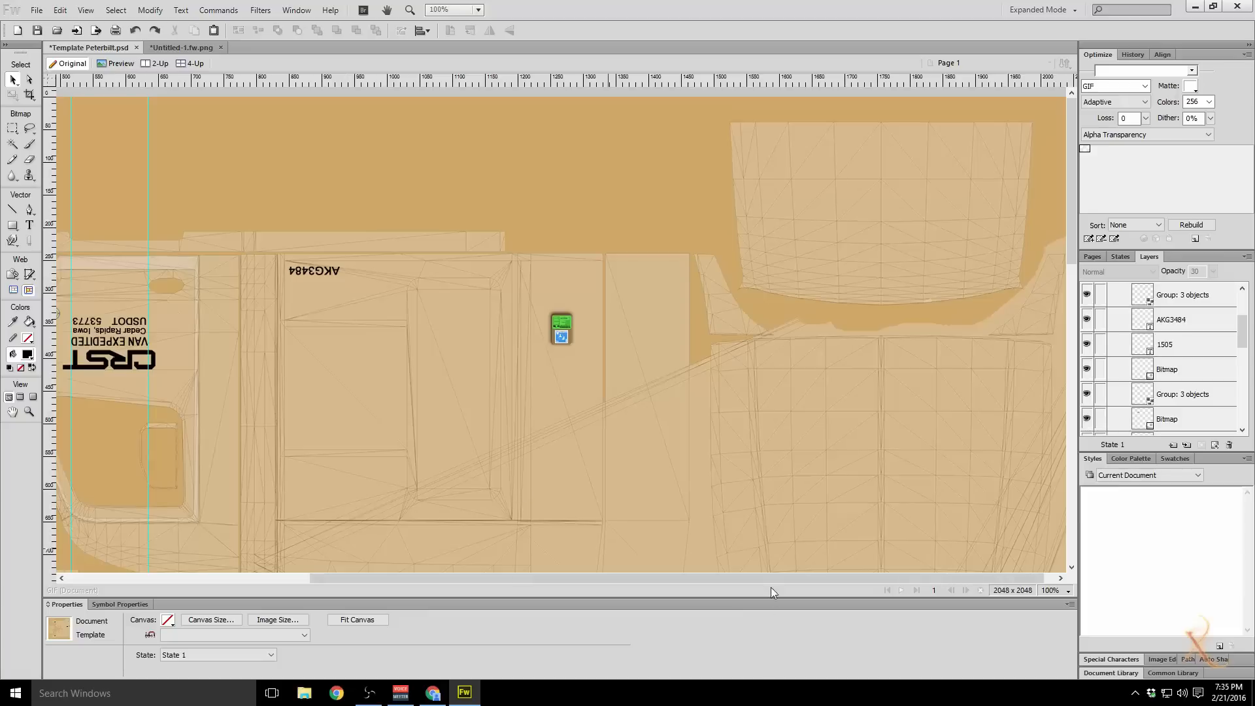
{"action": "left_click_drag", "start_coordinate": [771, 587], "coordinate": [475, 477]}
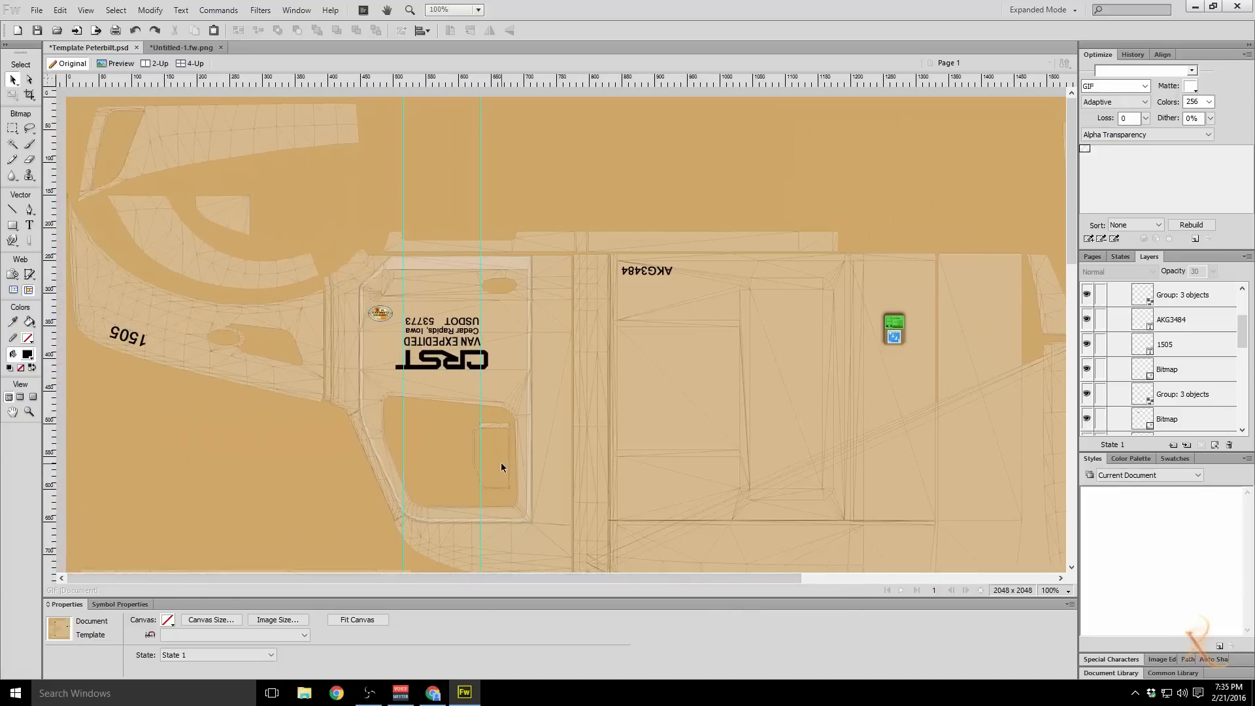
{"action": "scroll", "coordinate": [500, 467], "scroll_direction": "down", "scroll_amount": 12}
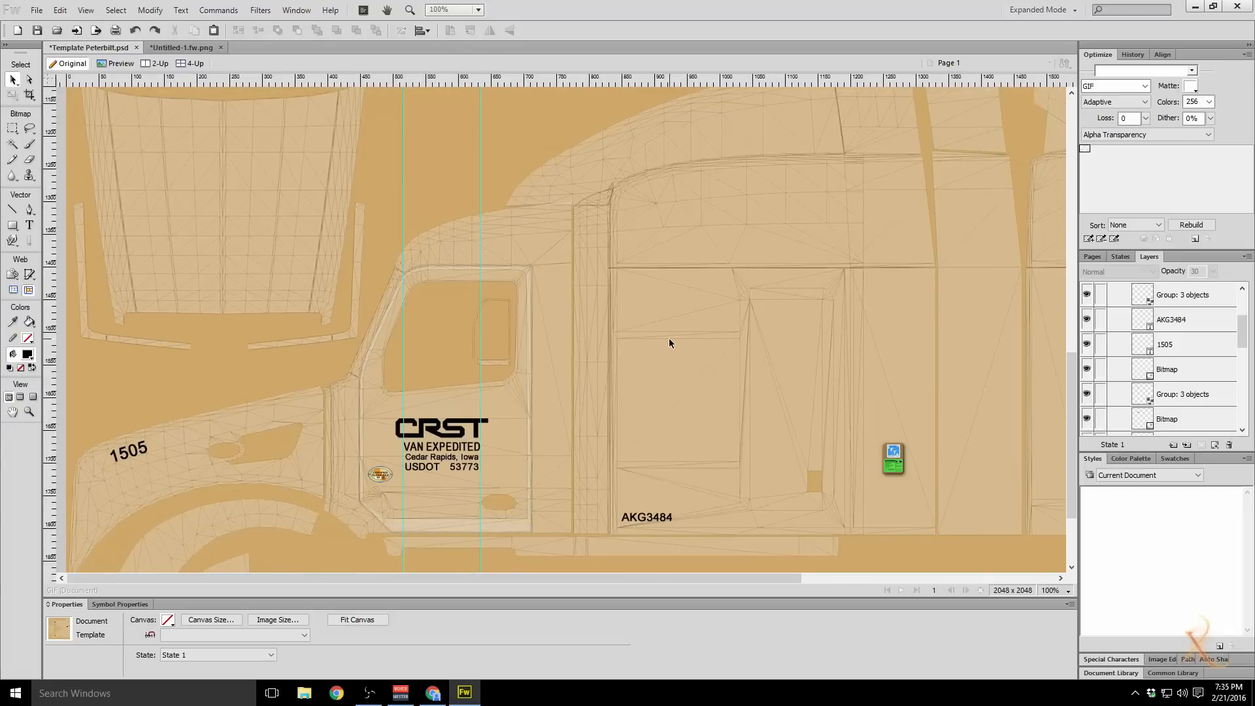
{"action": "scroll", "coordinate": [671, 338], "scroll_direction": "down", "scroll_amount": 2}
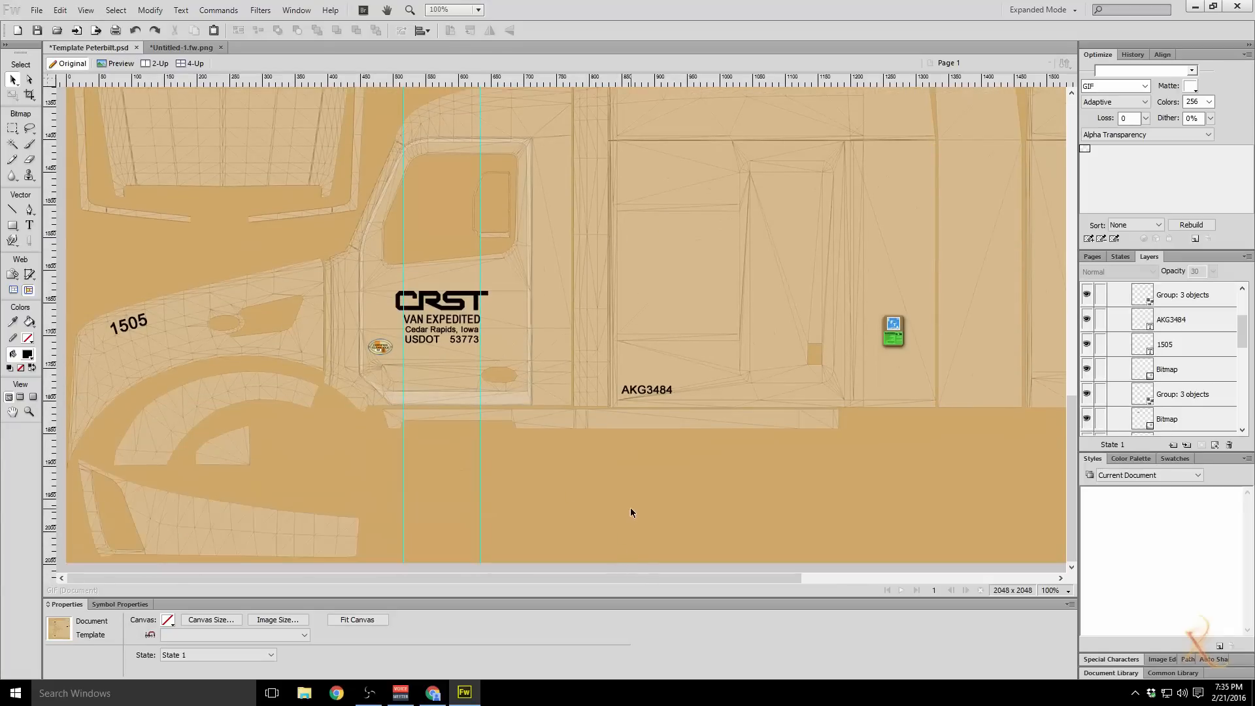
{"action": "left_click_drag", "start_coordinate": [512, 578], "coordinate": [861, 562]}
{"action": "scroll", "coordinate": [732, 498], "scroll_direction": "up", "scroll_amount": 3}
{"action": "scroll", "coordinate": [732, 498], "scroll_direction": "up", "scroll_amount": 10}
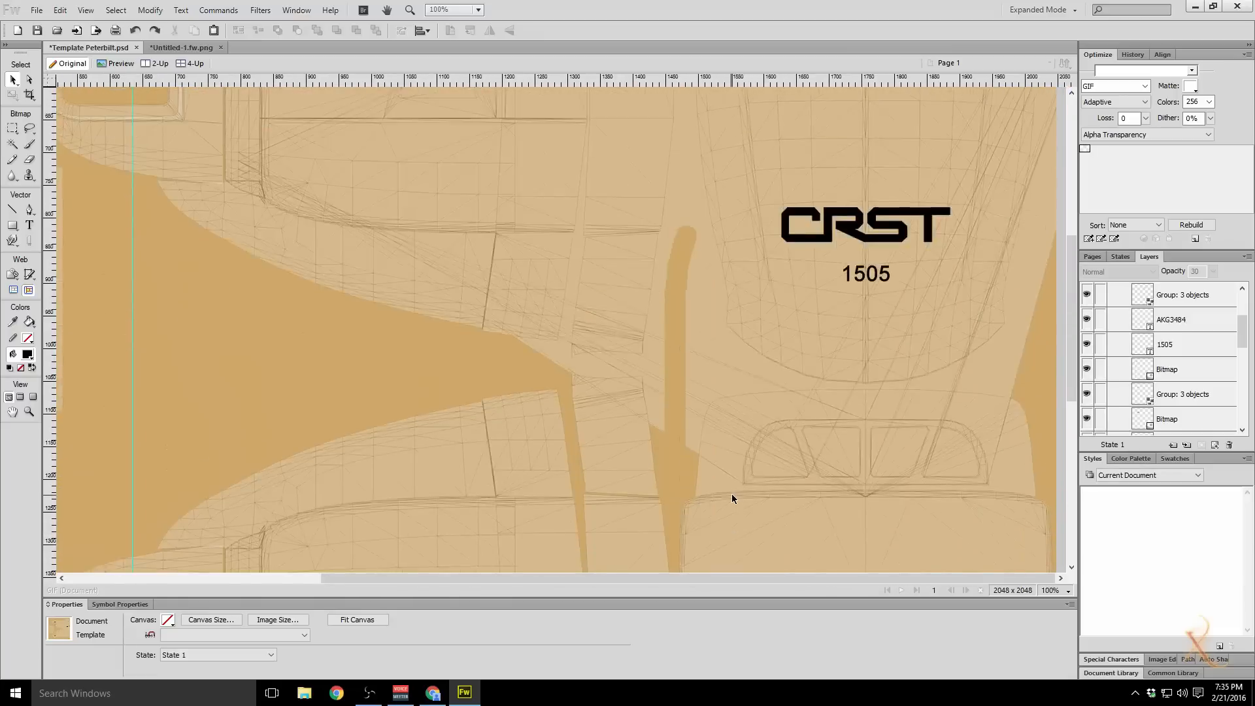
Step: Save the document to the Desktop as a Fireworks PNG named CRST Mid roof pete 587
{"action": "left_click", "coordinate": [37, 10]}
{"action": "left_click", "coordinate": [52, 156]}
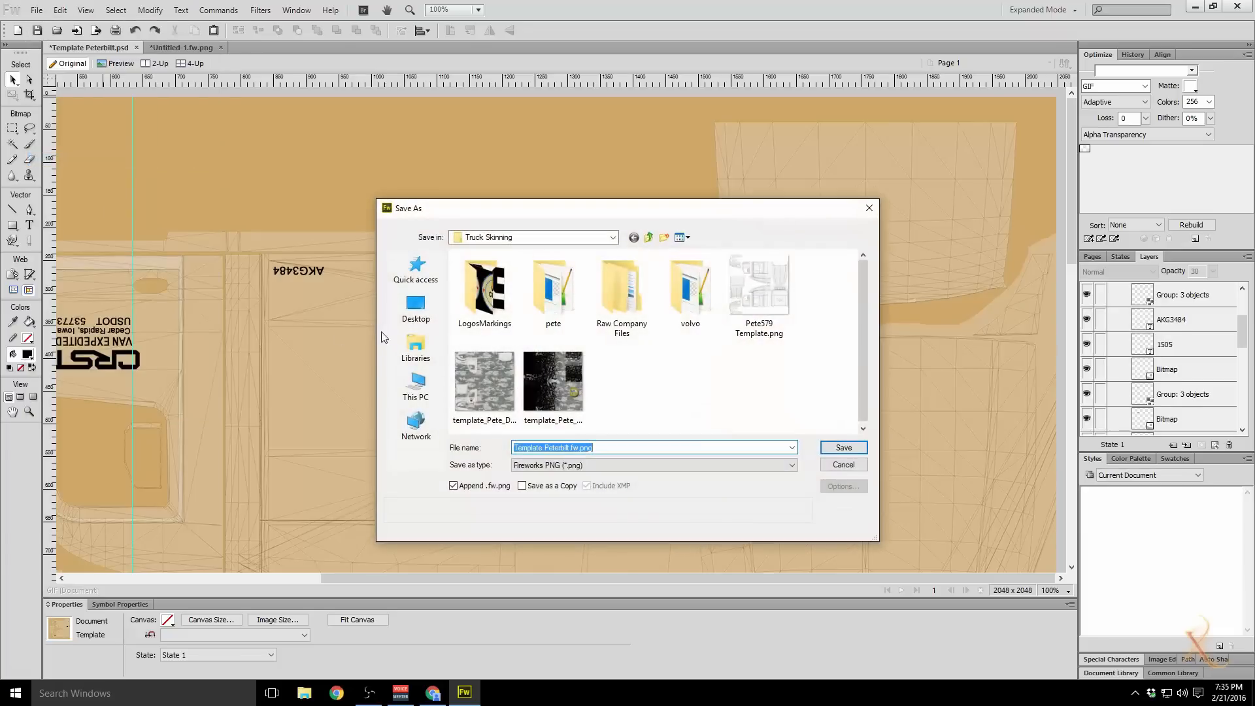
{"action": "left_click", "coordinate": [416, 307]}
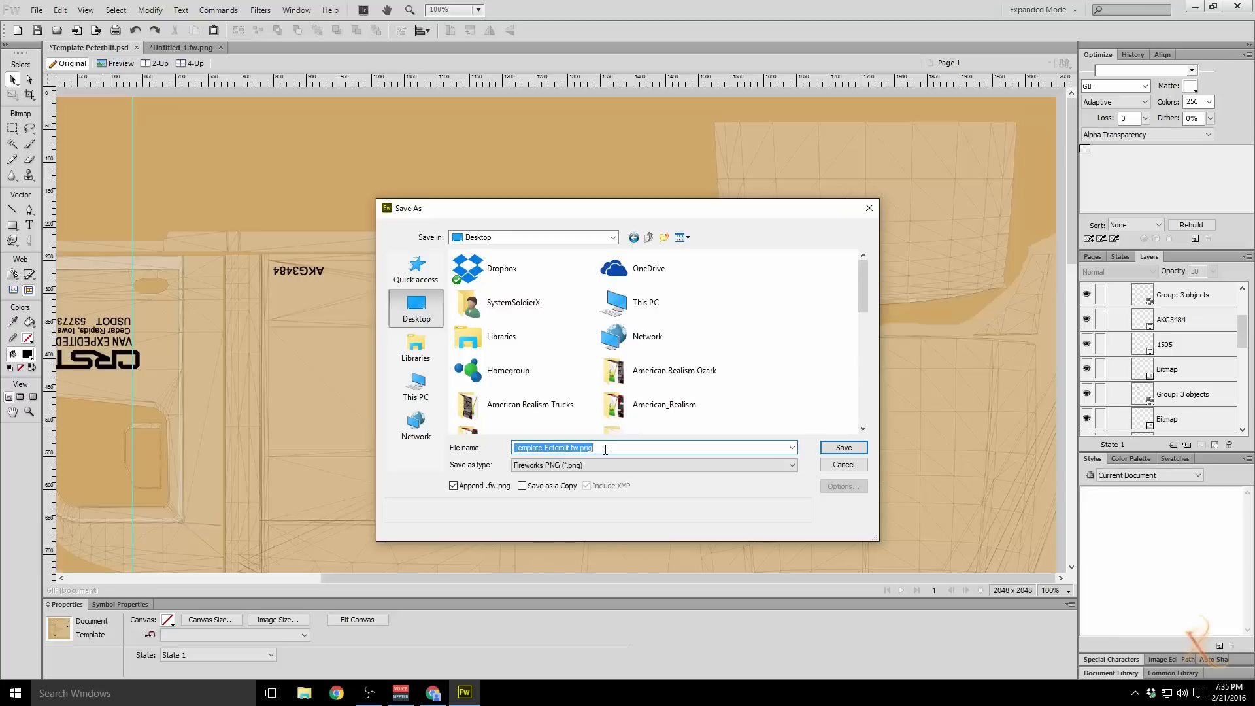
{"action": "type", "text": "CRST Mid roof pete 587"}
{"action": "left_click", "coordinate": [842, 447]}
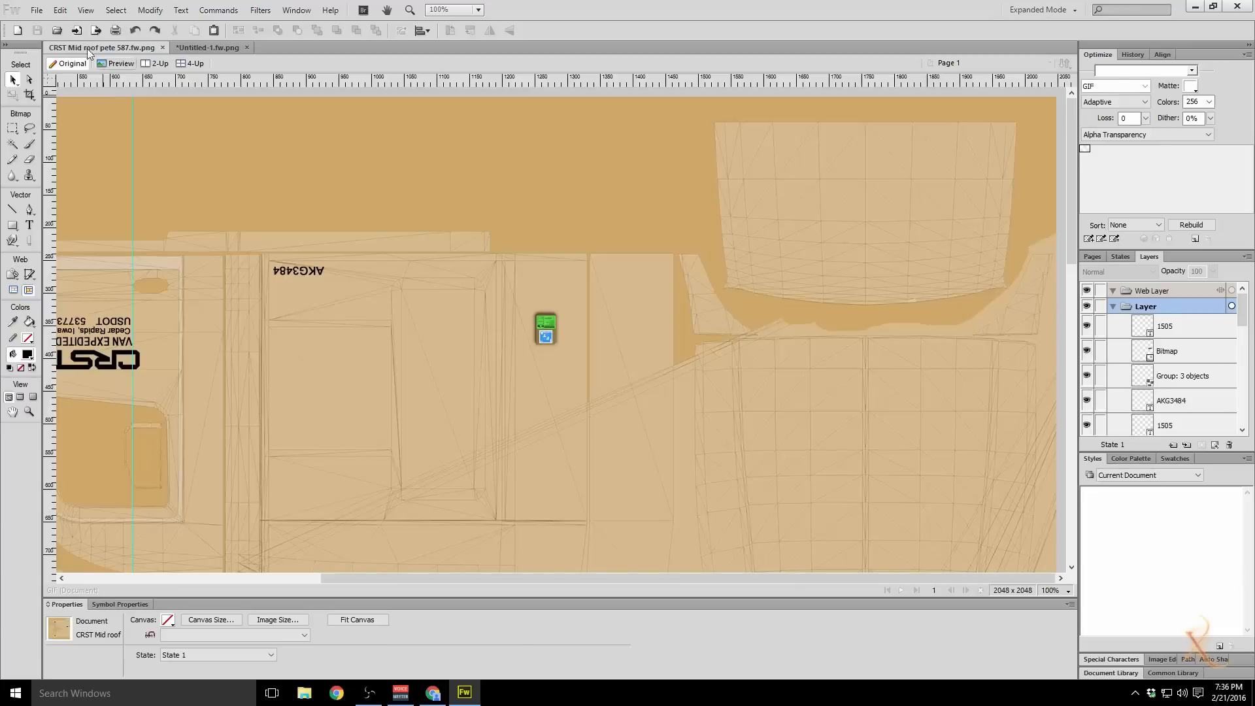
Step: Save a copy of the document to the Desktop as a Fireworks PNG named CRST full roof pete 587
{"action": "left_click", "coordinate": [36, 10]}
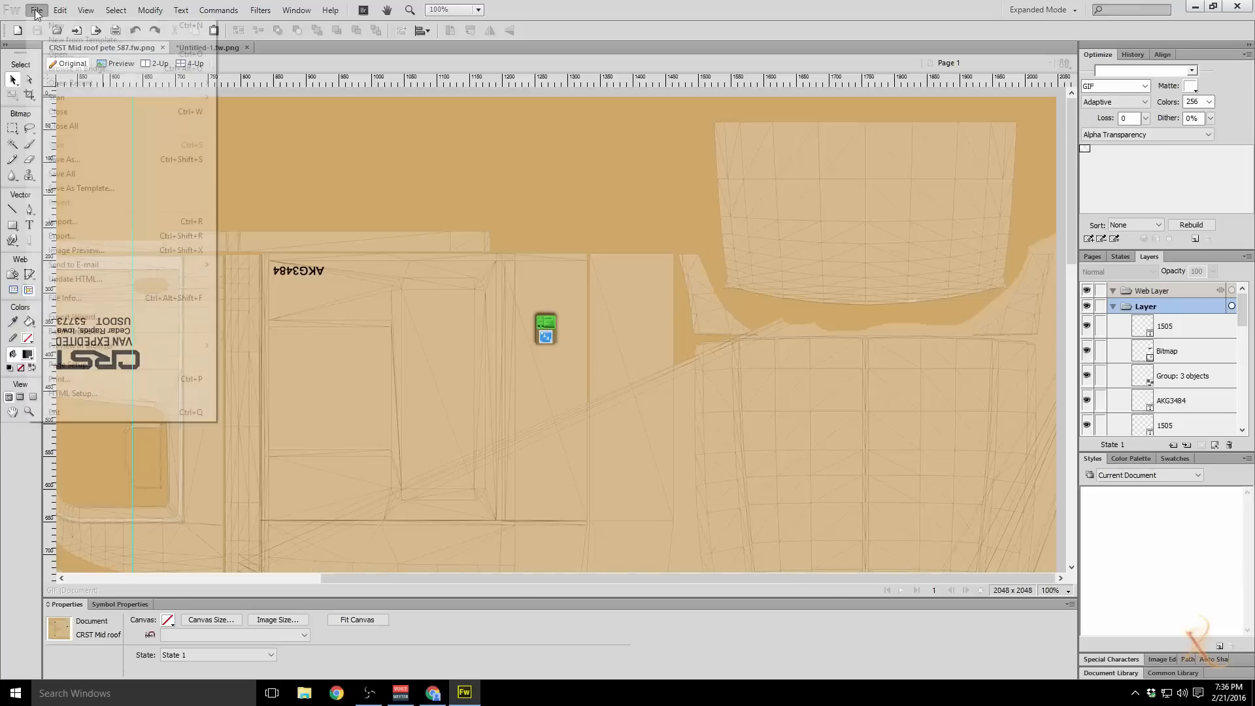
{"action": "left_click", "coordinate": [78, 159]}
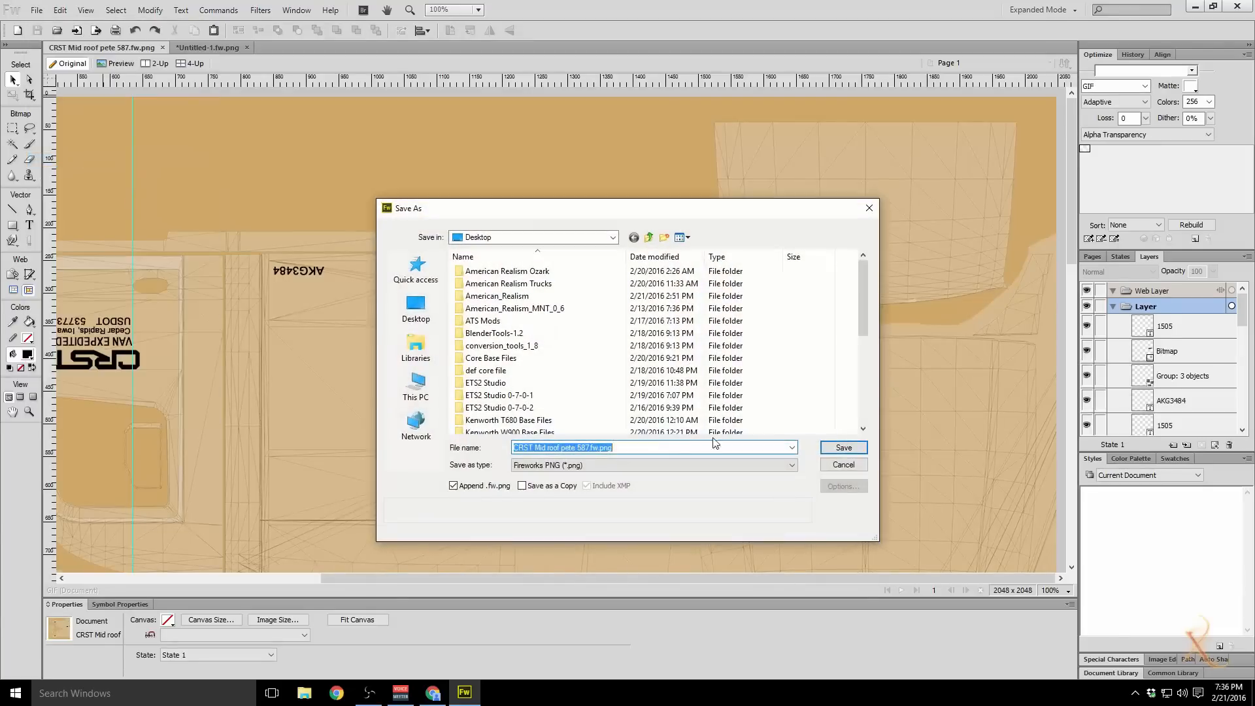
{"action": "left_click", "coordinate": [590, 450]}
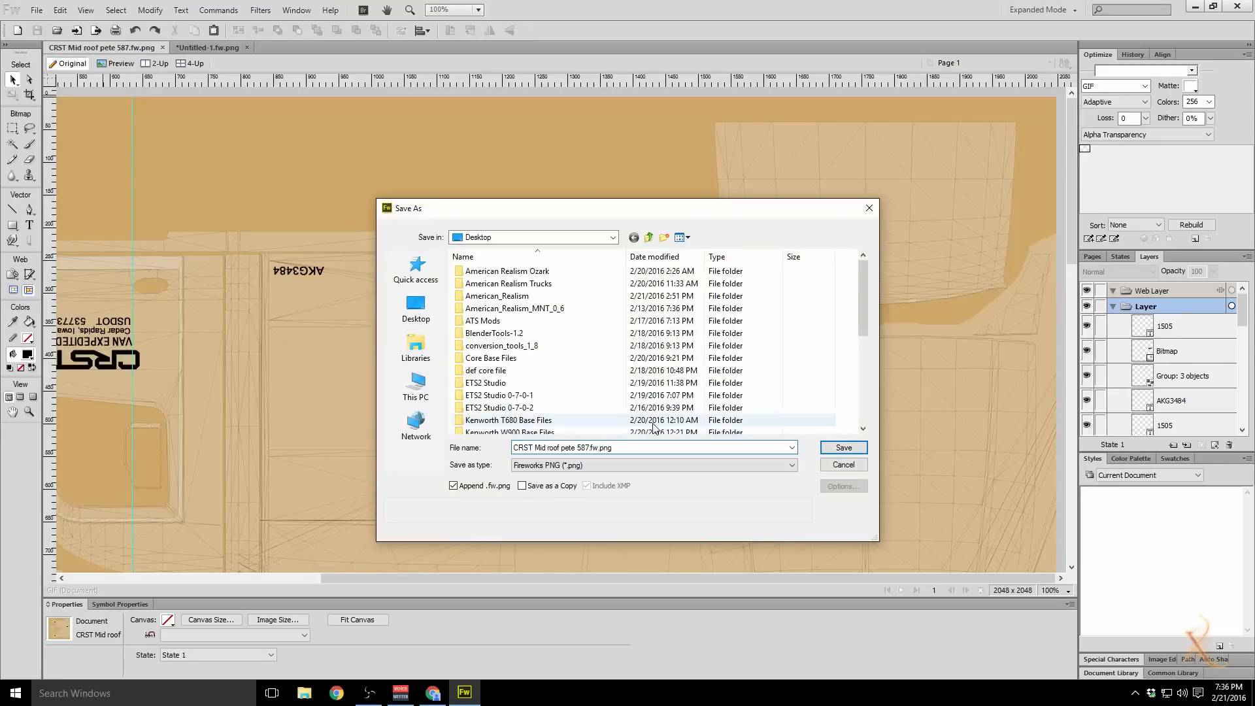
{"action": "key", "text": "BackSpace"}
{"action": "key", "text": "BackSpace"}
{"action": "key", "text": "BackSpace"}
{"action": "key", "text": "BackSpace"}
{"action": "type", "text": "full"}
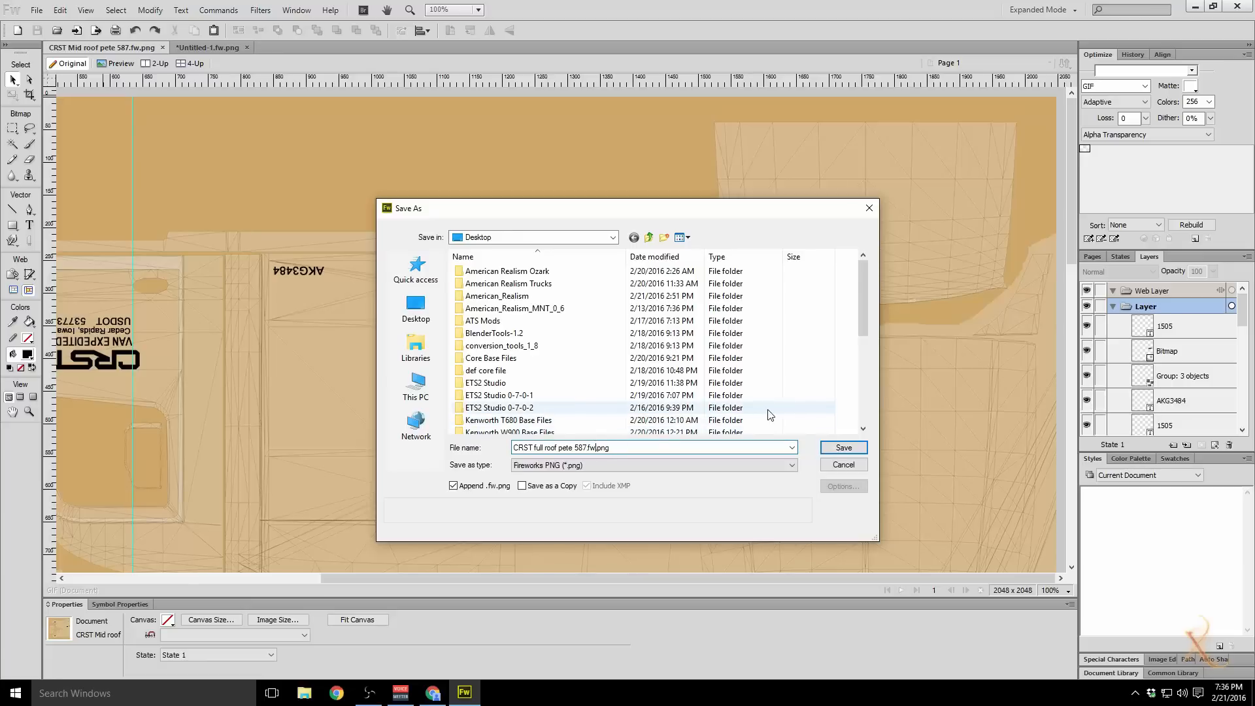
{"action": "left_click", "coordinate": [852, 451]}
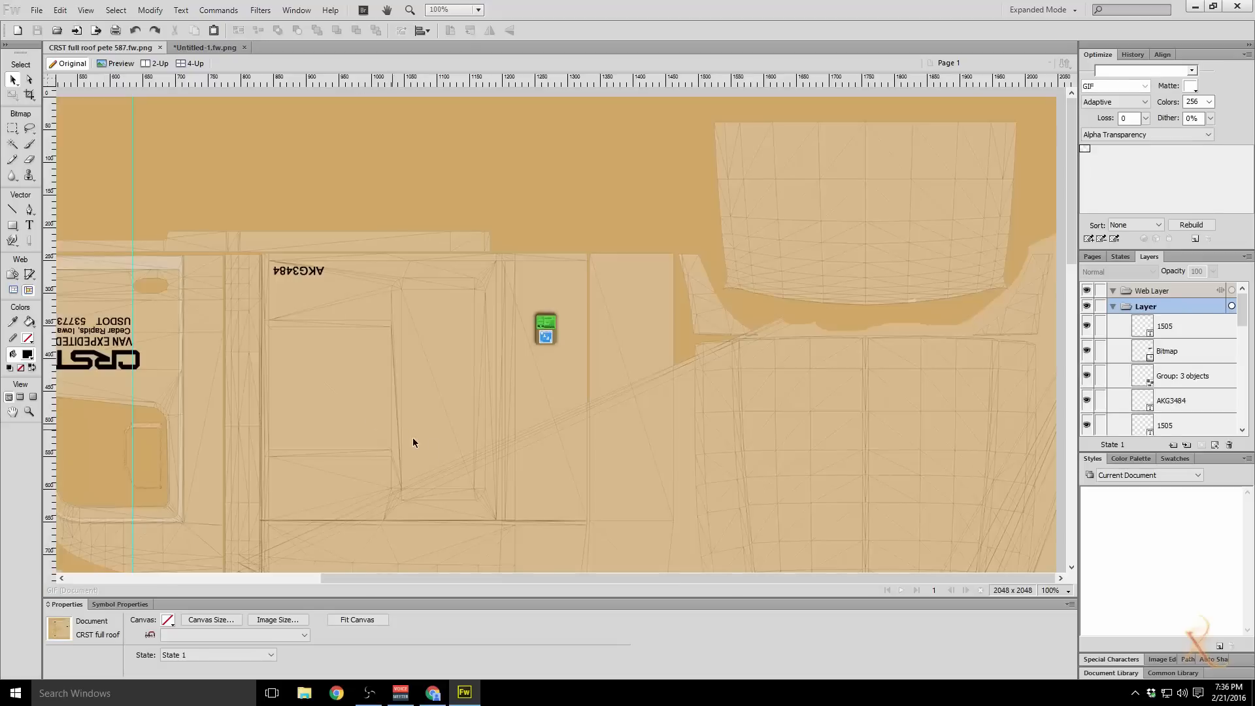
Step: Change the 1505 unit number on the lower truck side's hood to 2307
{"action": "scroll", "coordinate": [456, 466], "scroll_direction": "down", "scroll_amount": 15}
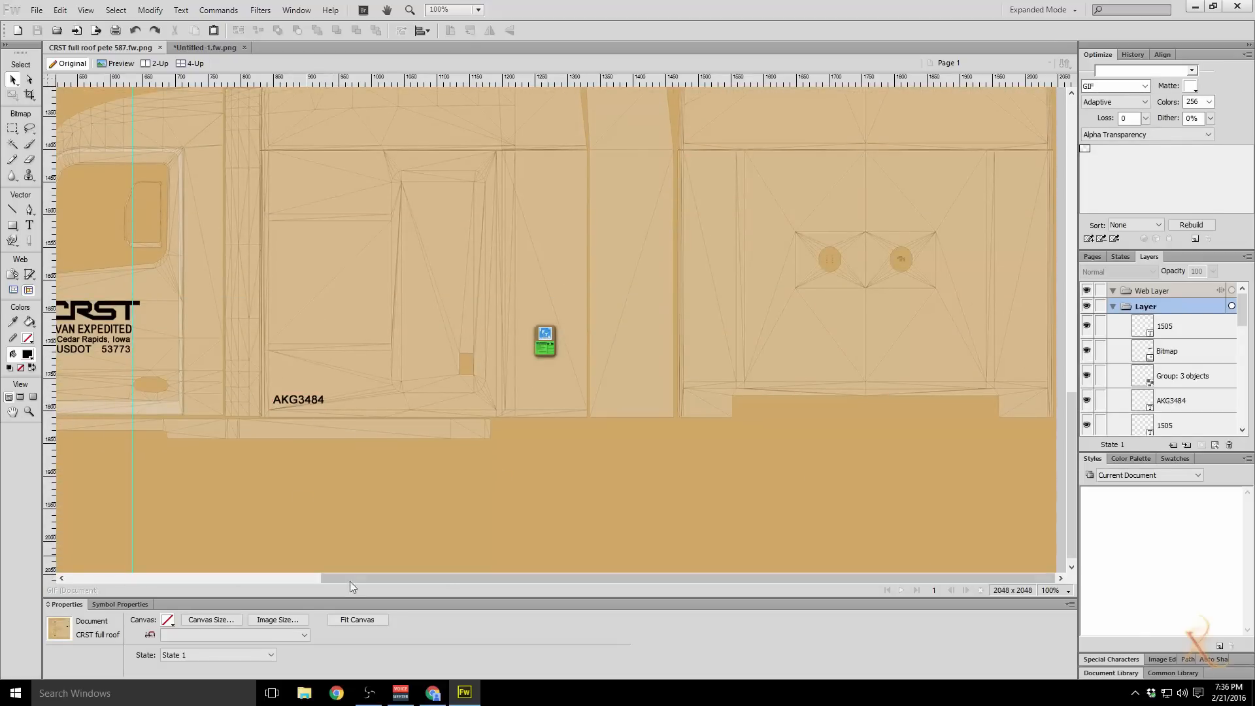
{"action": "left_click_drag", "start_coordinate": [350, 579], "coordinate": [54, 551]}
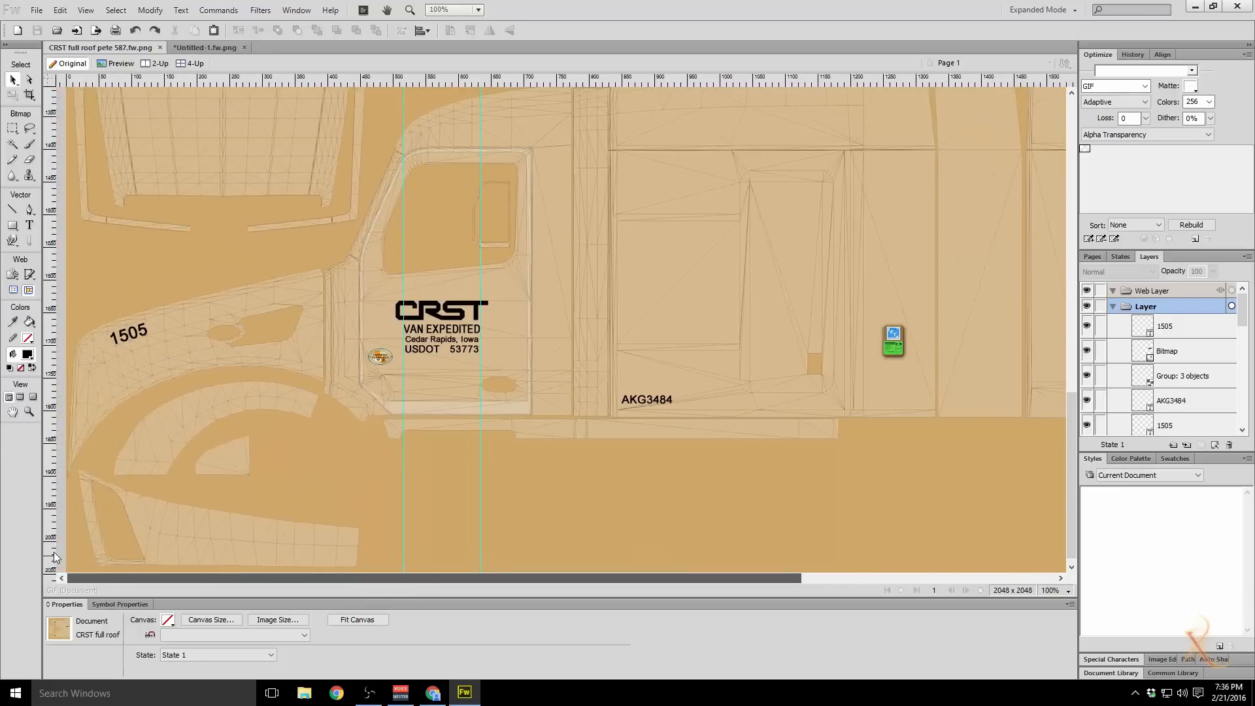
{"action": "left_click", "coordinate": [126, 340]}
{"action": "double_click", "coordinate": [127, 340]}
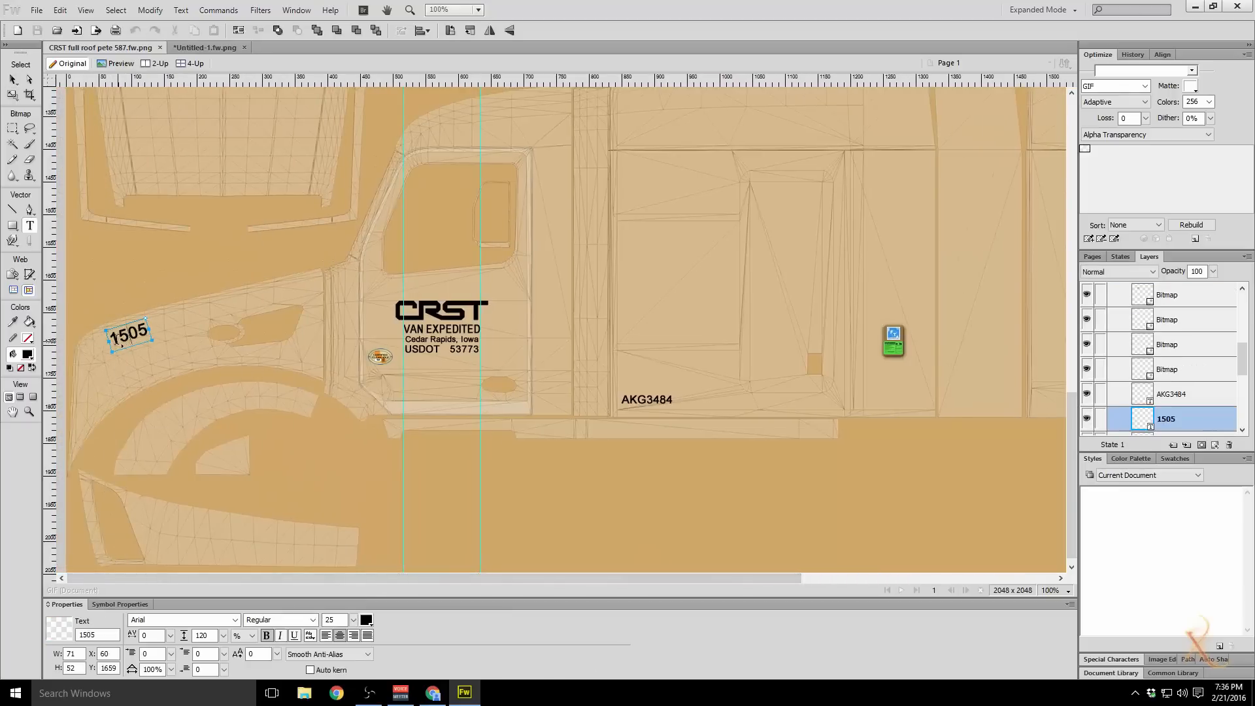
{"action": "left_click_drag", "start_coordinate": [113, 338], "coordinate": [132, 349]}
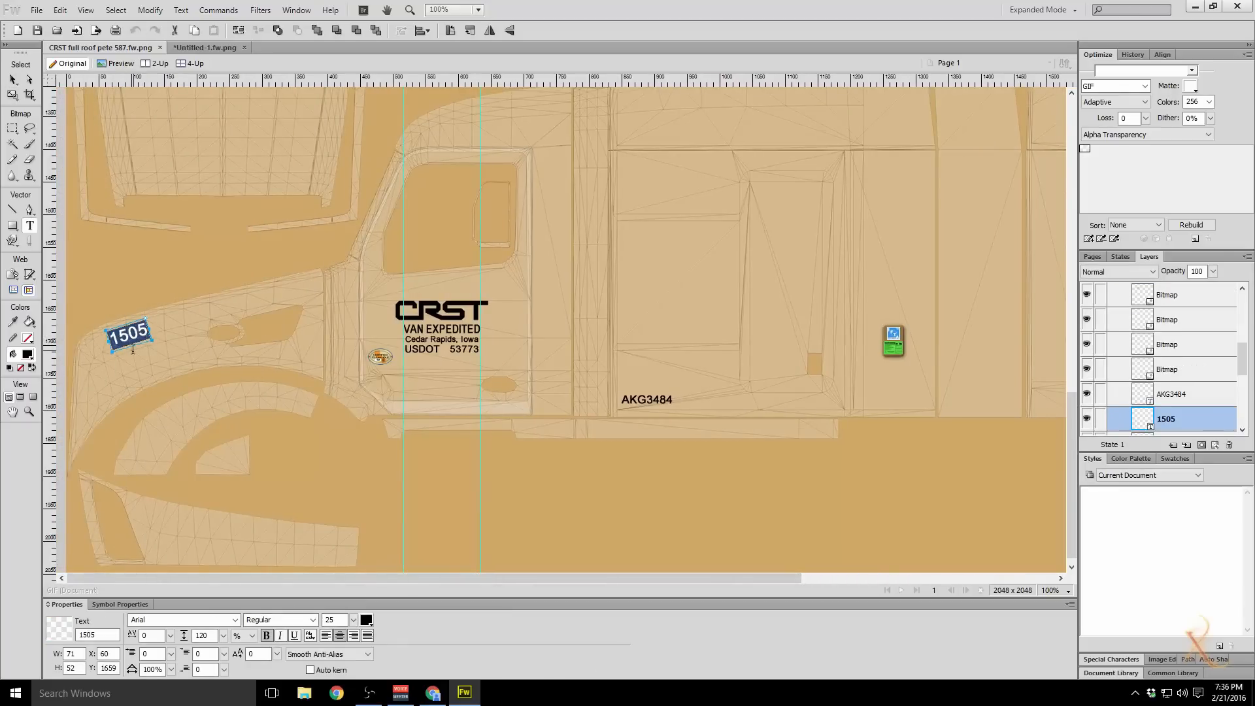
{"action": "type", "text": "2707"}
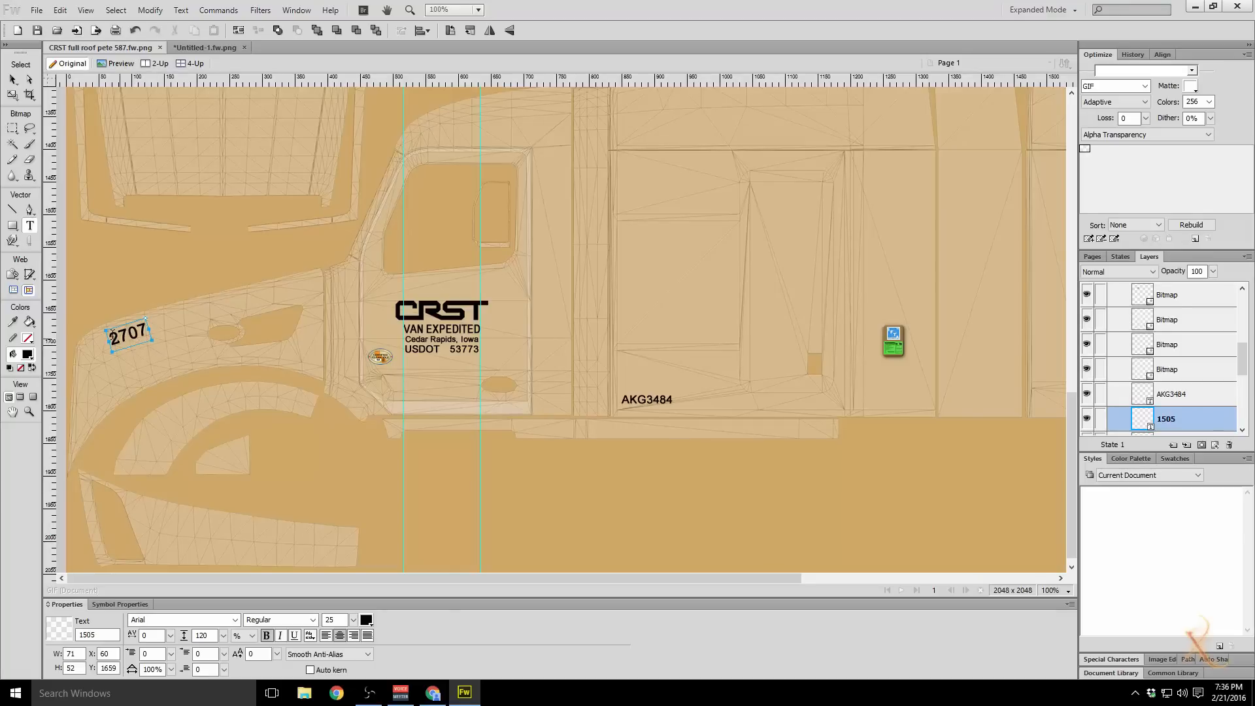
{"action": "key", "text": "BackSpace"}
{"action": "type", "text": "3"}
Step: Change the 1505 unit number on the upper, upside-down truck side's hood to 2307
{"action": "scroll", "coordinate": [241, 338], "scroll_direction": "up", "scroll_amount": 12}
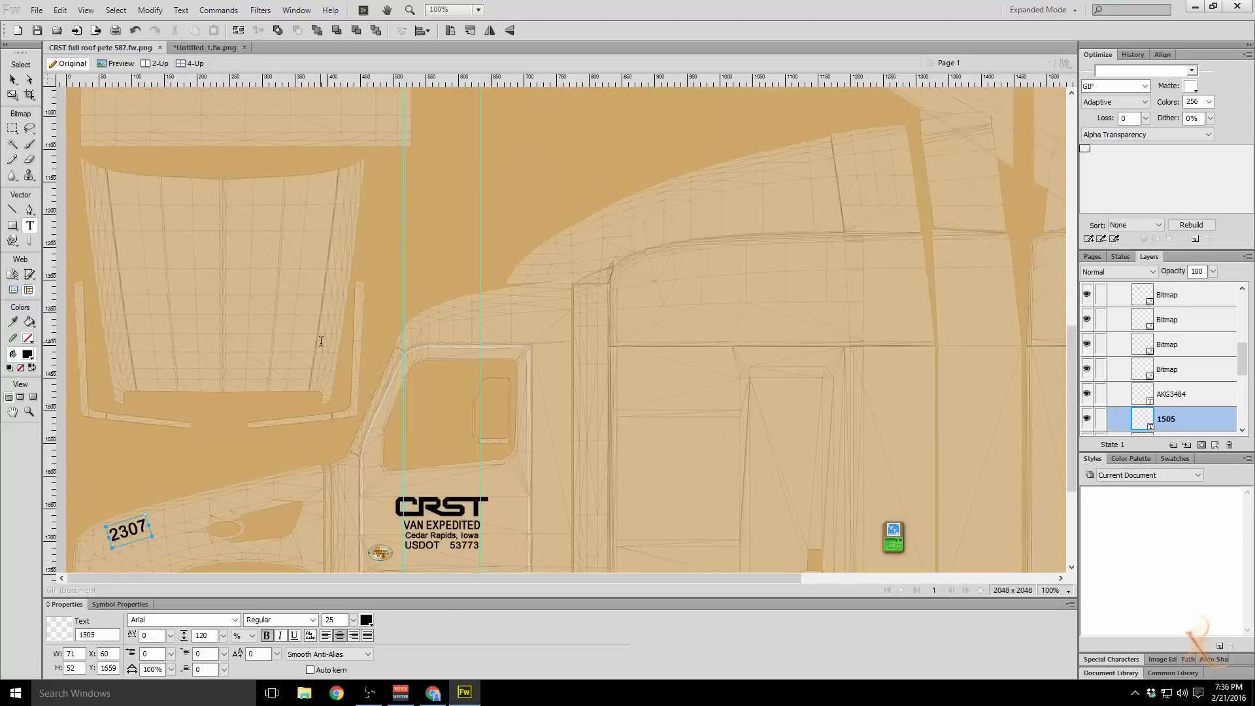
{"action": "double_click", "coordinate": [149, 297]}
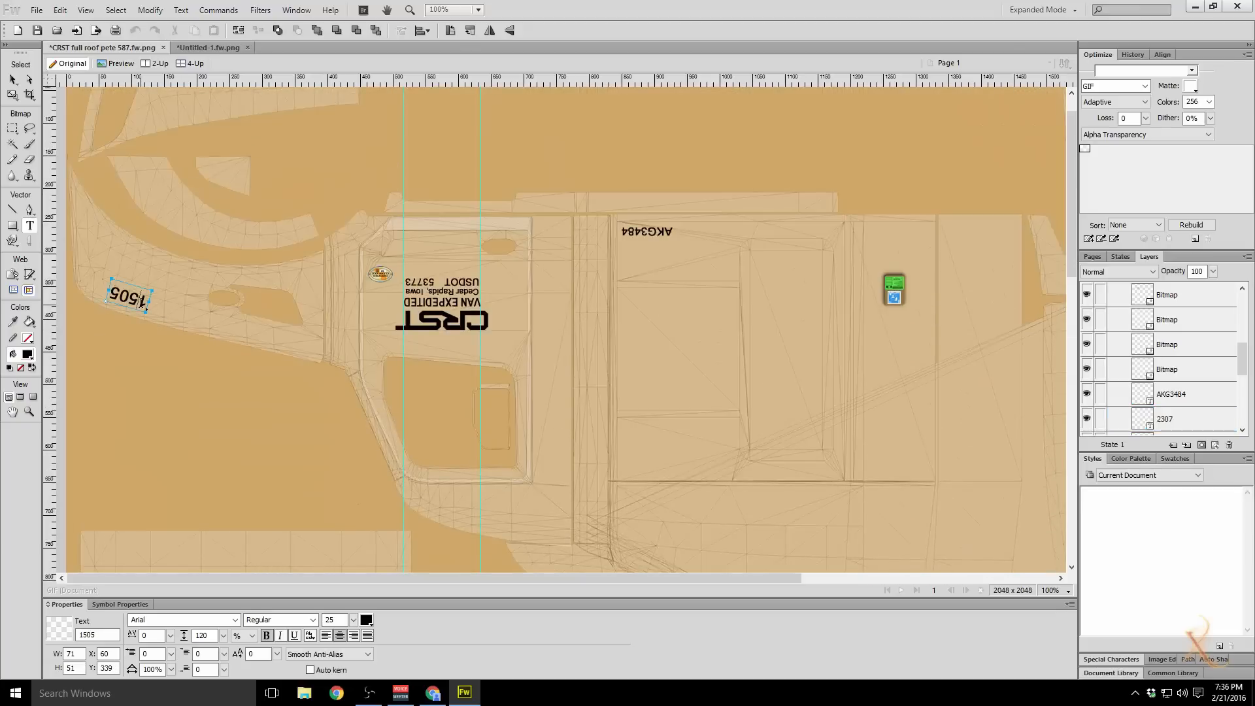
{"action": "type", "text": "2307"}
{"action": "key", "text": "Escape"}
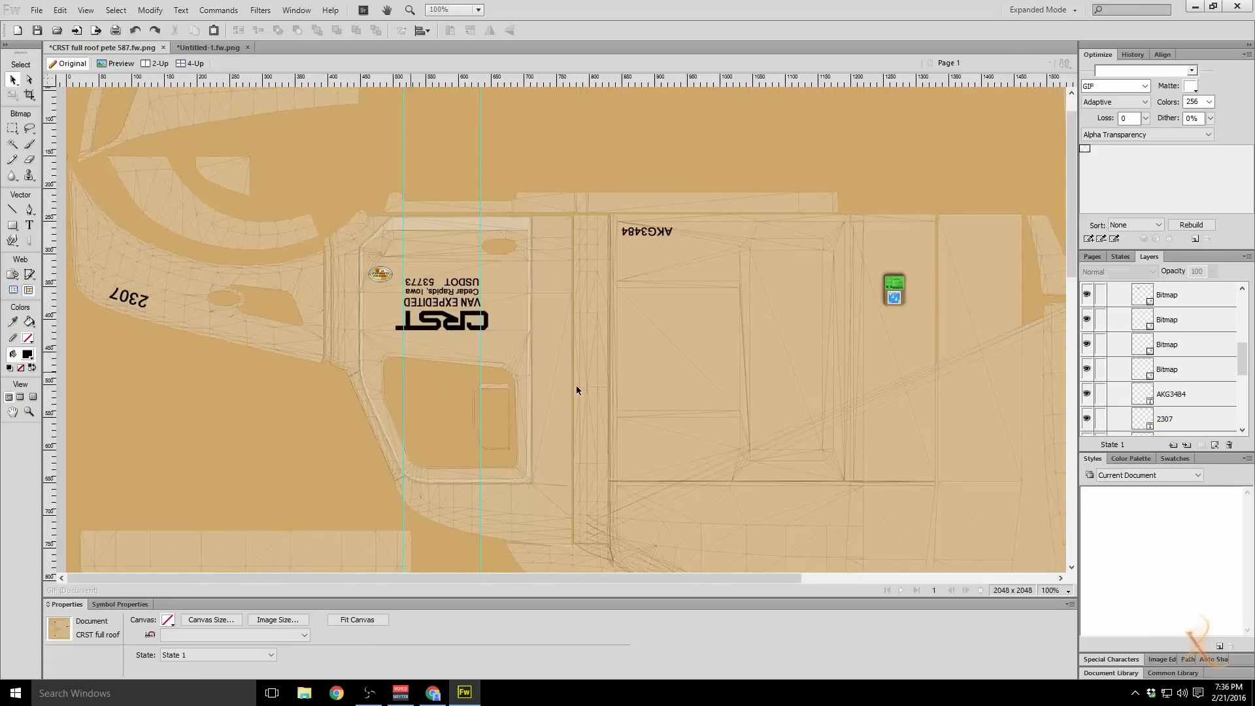
Step: Change the 1505 unit number below the roof's CRST logo to 2307
{"action": "scroll", "coordinate": [575, 386], "scroll_direction": "down", "scroll_amount": 3}
{"action": "left_click_drag", "start_coordinate": [426, 577], "coordinate": [697, 571]}
{"action": "double_click", "coordinate": [877, 442]}
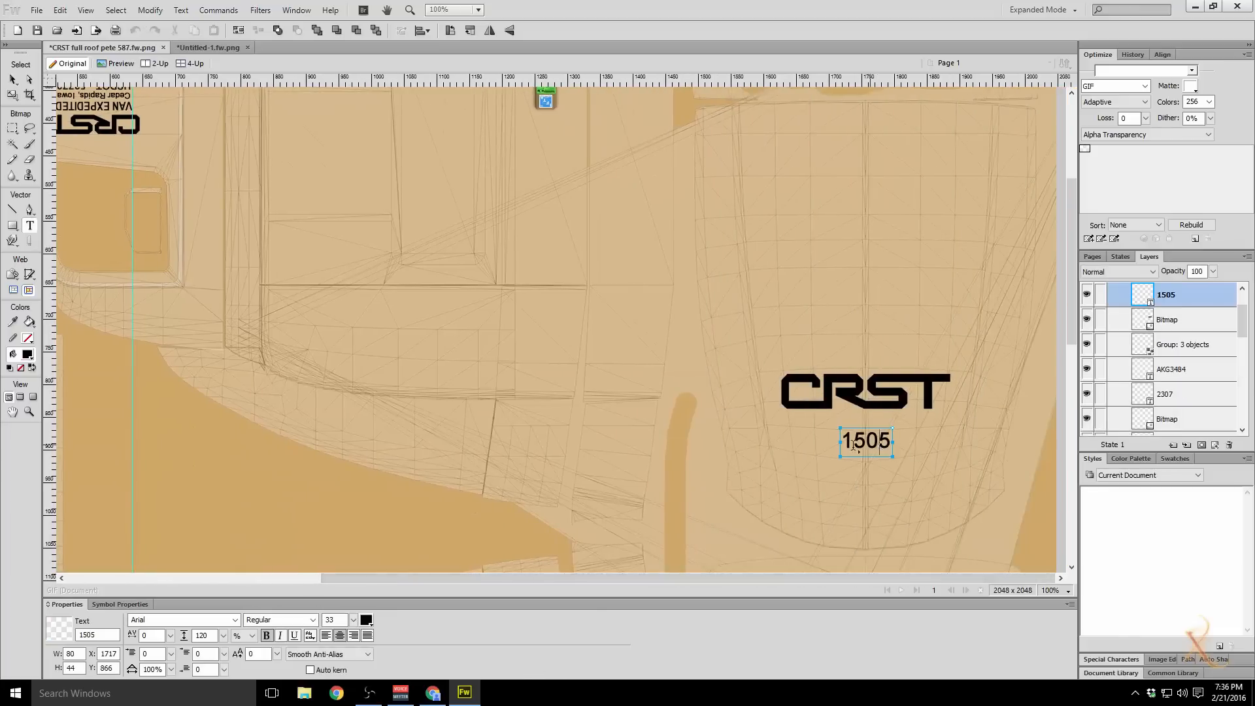
{"action": "left_click_drag", "start_coordinate": [843, 441], "coordinate": [909, 444]}
{"action": "type", "text": "2307"}
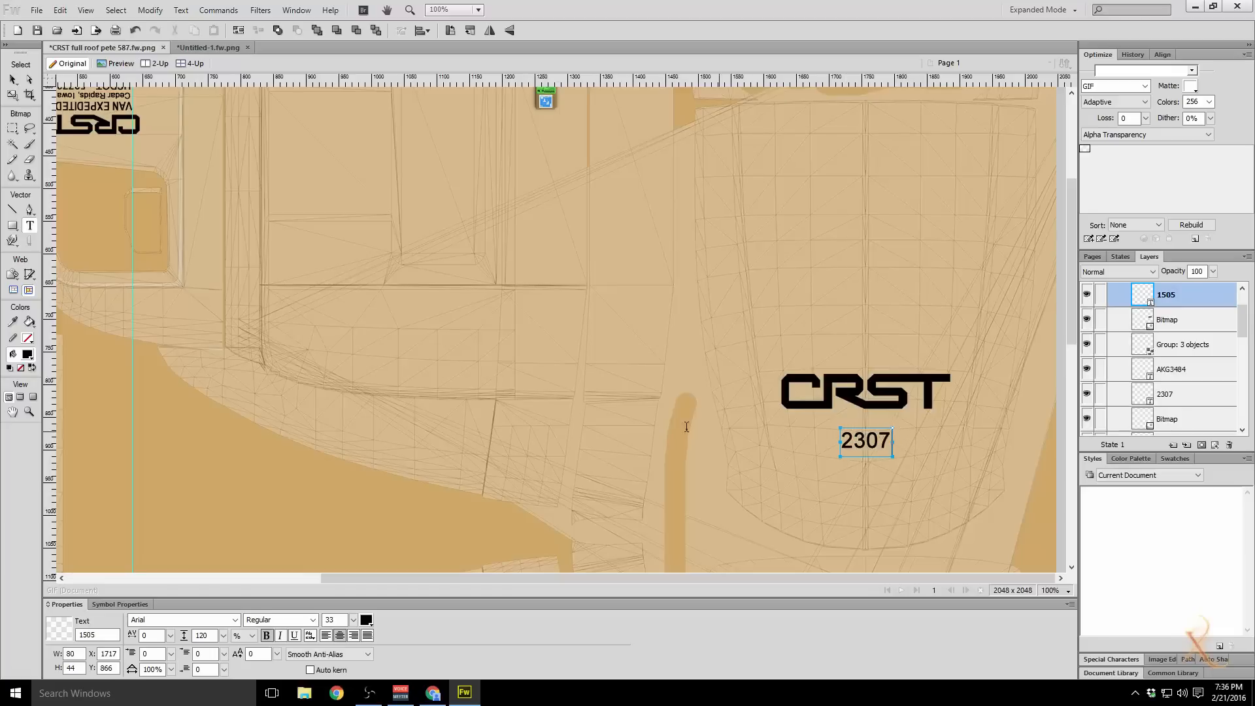
Step: Check the 2307 number on the lower truck side and save the full roof document
{"action": "scroll", "coordinate": [651, 426], "scroll_direction": "down", "scroll_amount": 3}
{"action": "scroll", "coordinate": [651, 426], "scroll_direction": "down", "scroll_amount": 5}
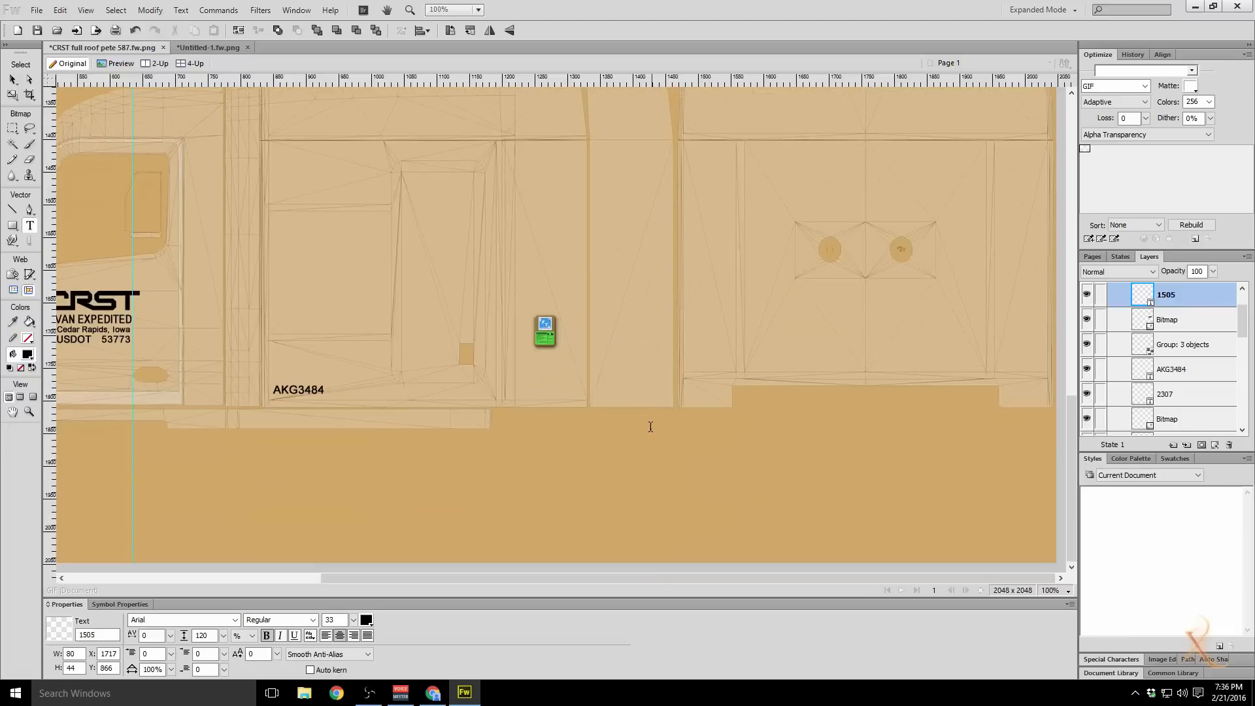
{"action": "left_click_drag", "start_coordinate": [626, 576], "coordinate": [364, 556]}
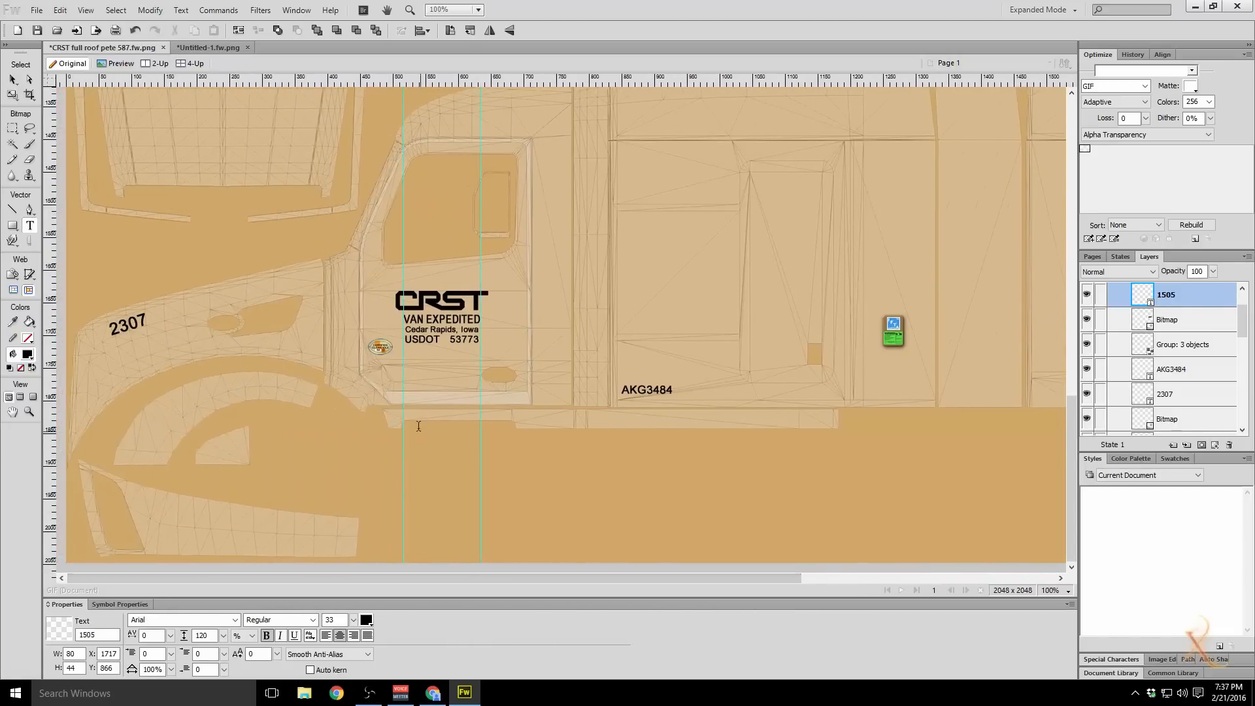
{"action": "scroll", "coordinate": [569, 327], "scroll_direction": "up", "scroll_amount": 3}
{"action": "left_click", "coordinate": [36, 10]}
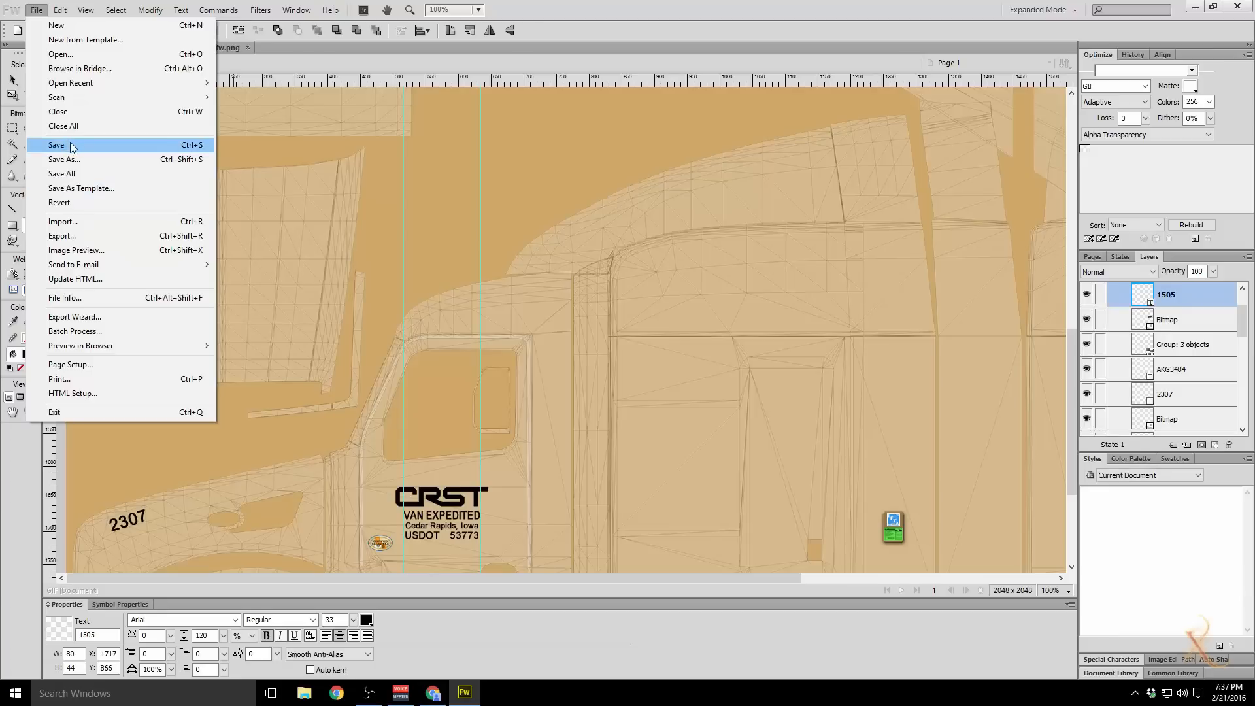
{"action": "left_click", "coordinate": [72, 145]}
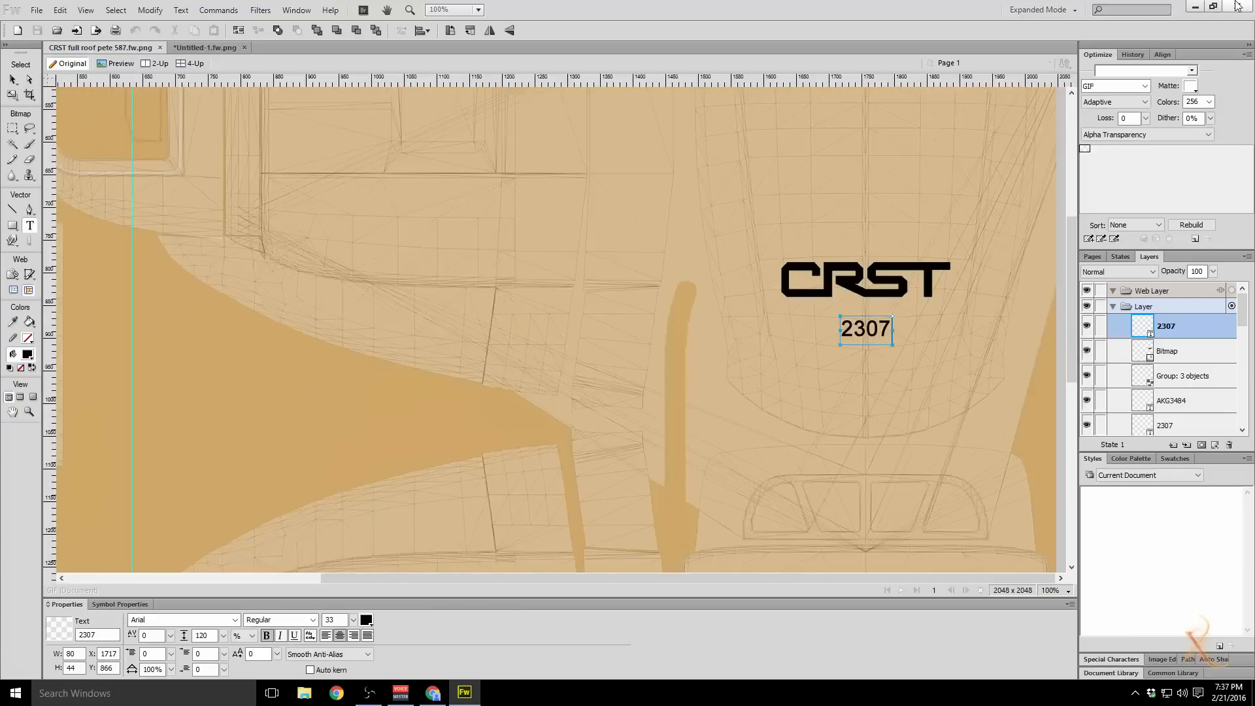
Step: Hide the wireframe template objects Calque 1, Calque 2 and Calque 4 in the full roof document
{"action": "scroll", "coordinate": [980, 252], "scroll_direction": "down", "scroll_amount": 8}
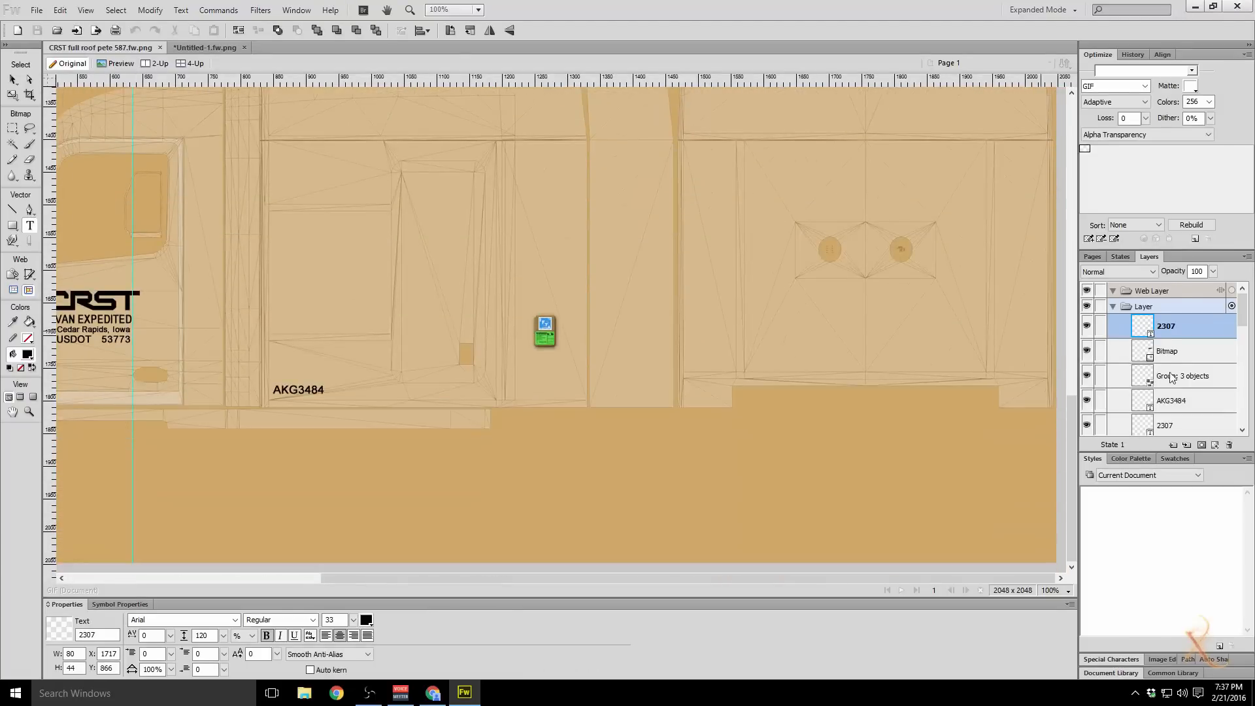
{"action": "scroll", "coordinate": [1171, 378], "scroll_direction": "down", "scroll_amount": 6}
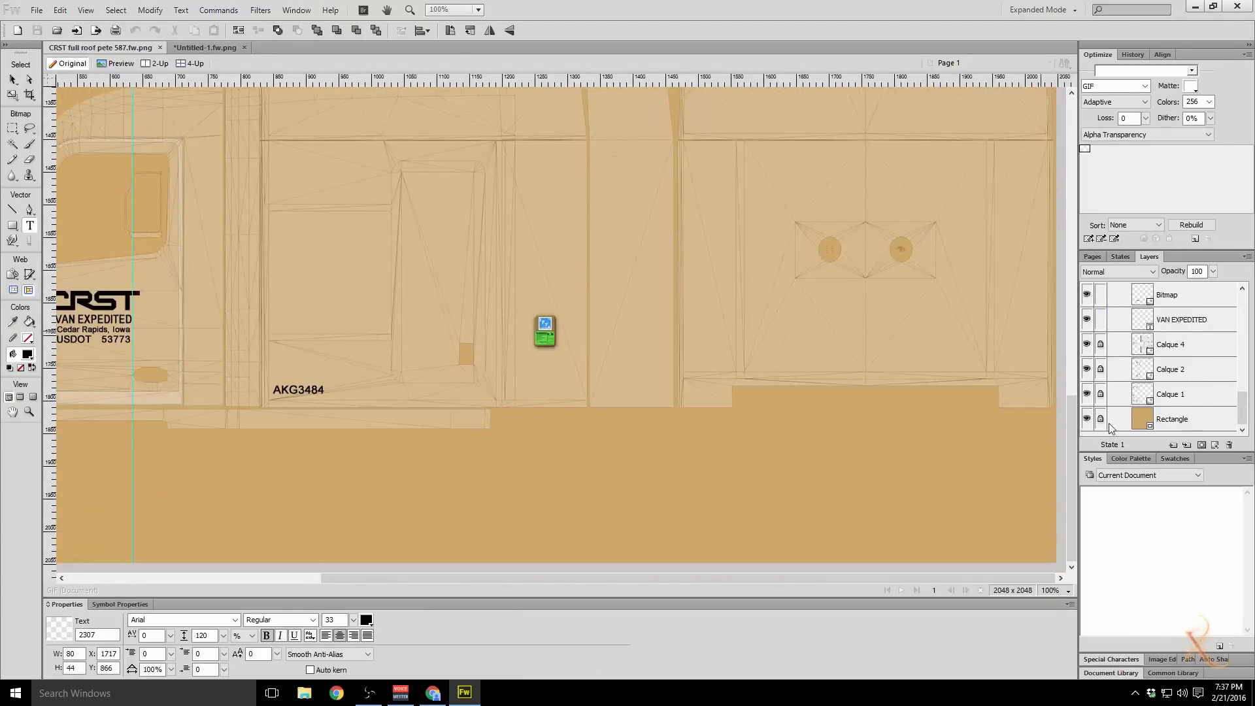
{"action": "left_click", "coordinate": [1087, 394]}
{"action": "left_click", "coordinate": [1086, 369]}
{"action": "left_click", "coordinate": [1087, 345]}
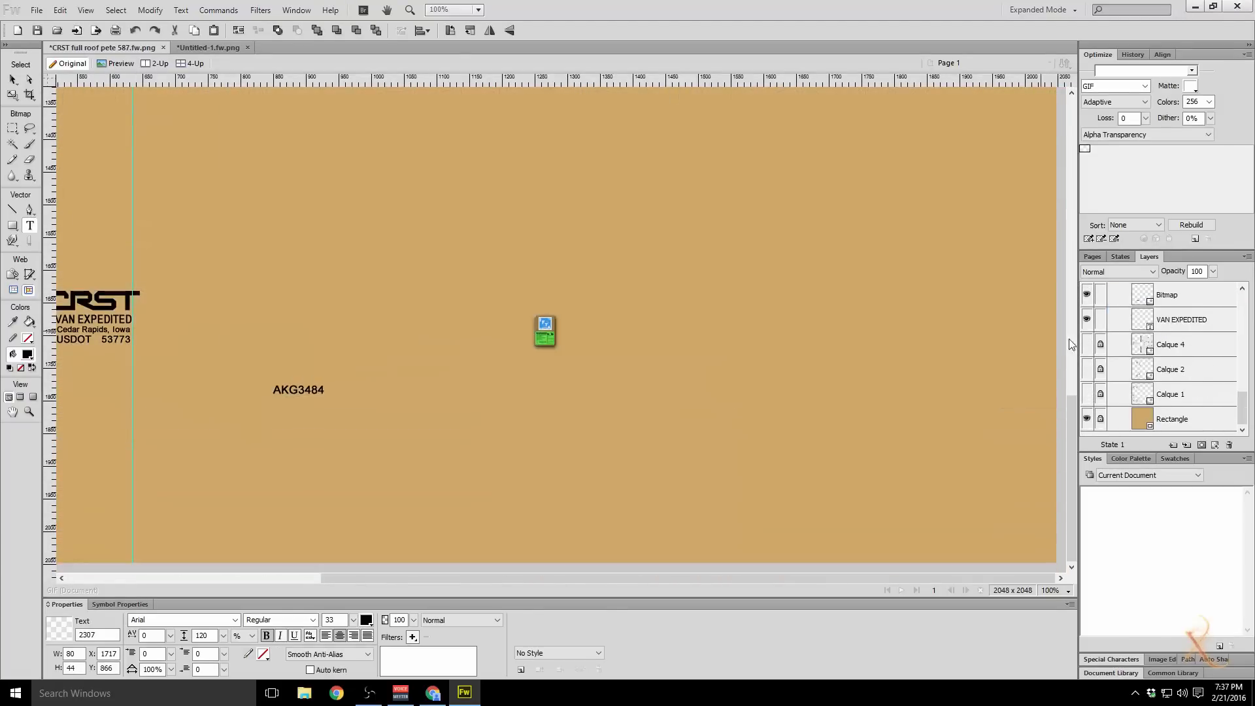
Step: Check the full roof skin's markings at 50% zoom and save the document
{"action": "scroll", "coordinate": [907, 404], "scroll_direction": "up", "scroll_amount": 1}
{"action": "left_click", "coordinate": [1058, 590]}
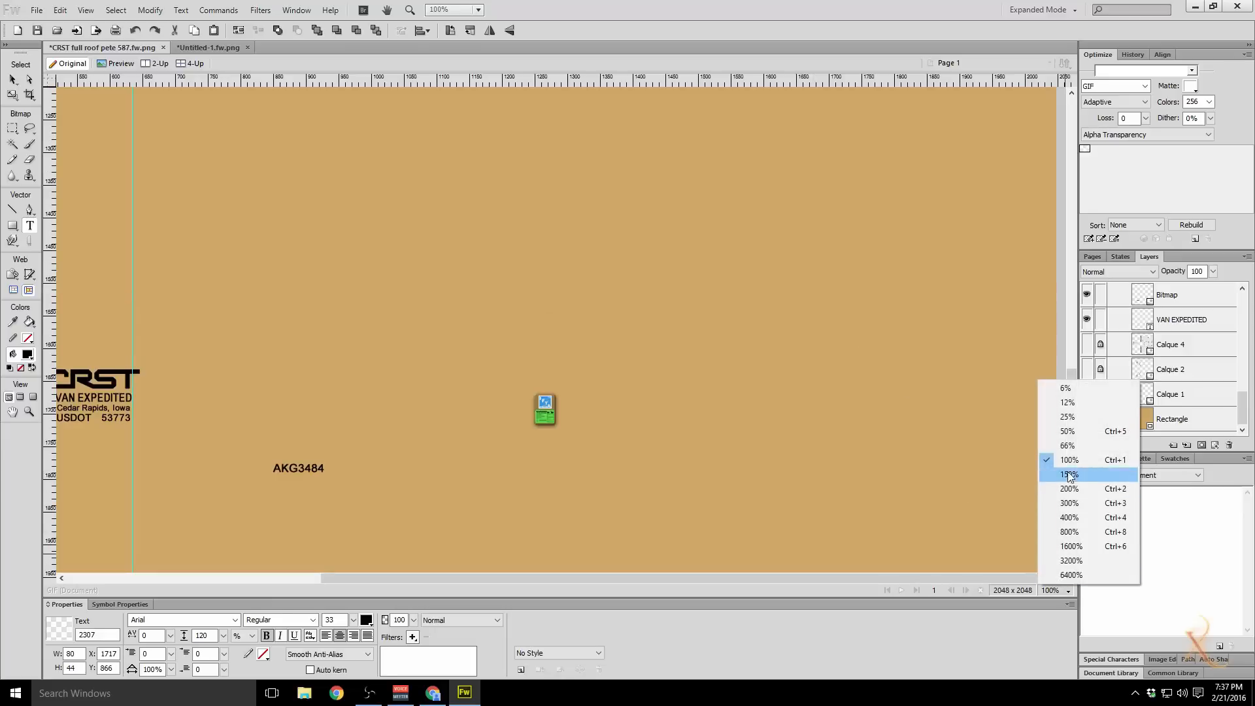
{"action": "left_click", "coordinate": [1069, 431]}
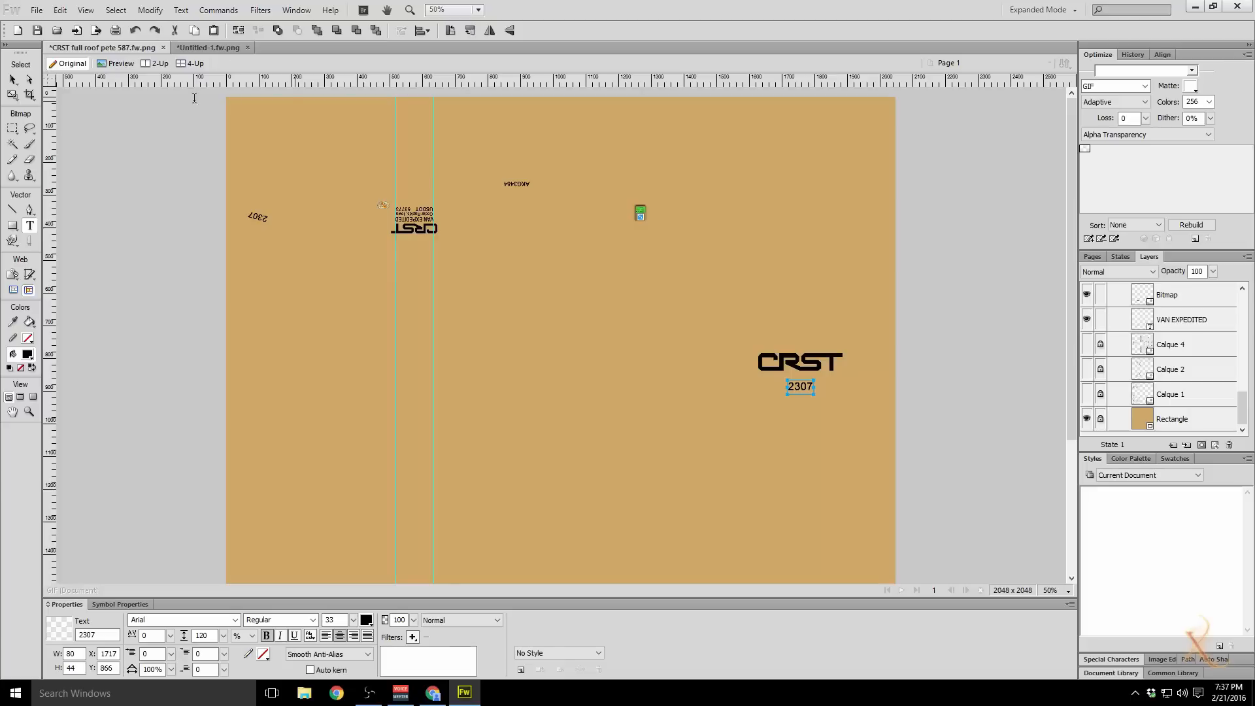
{"action": "left_click", "coordinate": [36, 10]}
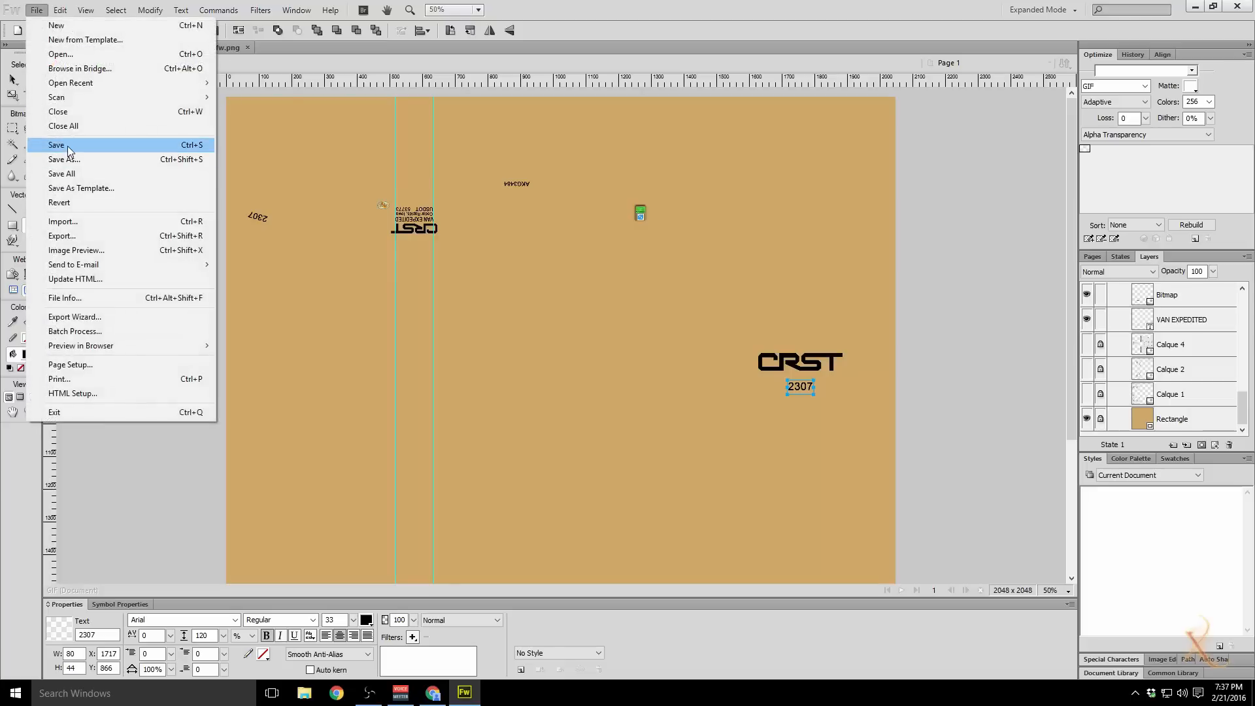
{"action": "left_click", "coordinate": [85, 143]}
Step: Open CRST Mid roof pete 587.fw.png from the Desktop
{"action": "left_click", "coordinate": [37, 10]}
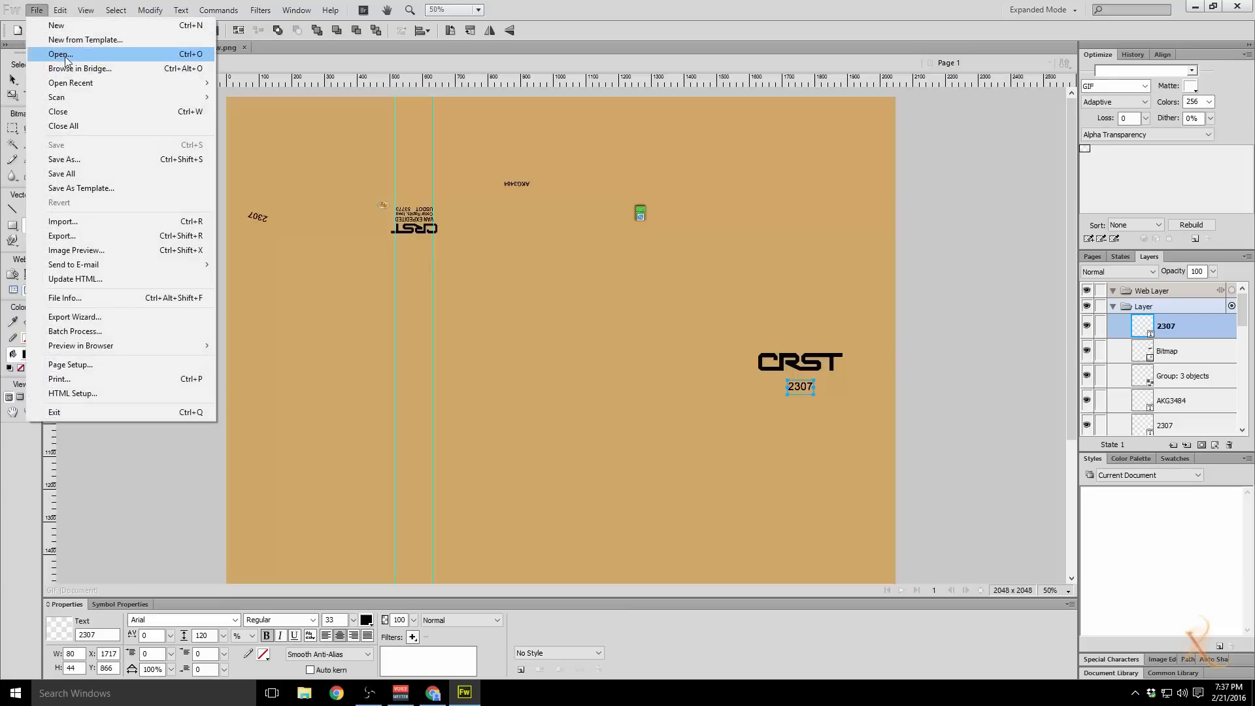
{"action": "left_click", "coordinate": [70, 58]}
{"action": "left_click", "coordinate": [416, 308]}
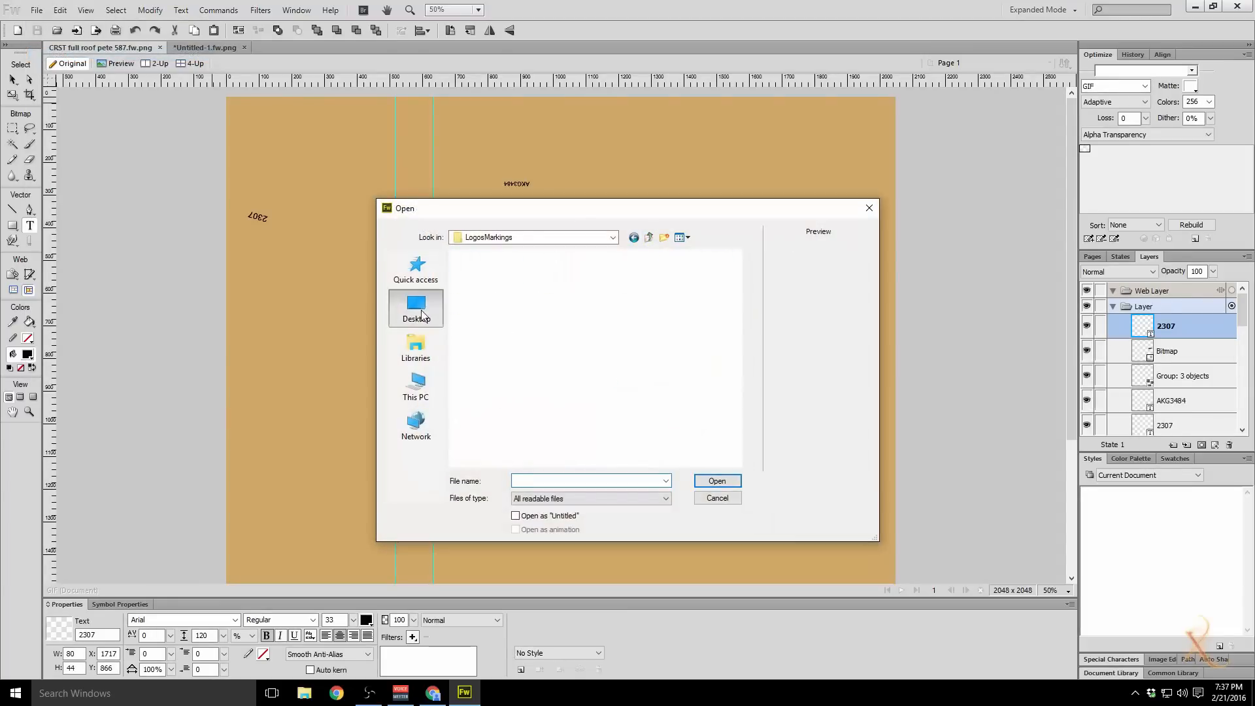
{"action": "scroll", "coordinate": [621, 352], "scroll_direction": "down", "scroll_amount": 5}
{"action": "scroll", "coordinate": [622, 353], "scroll_direction": "down", "scroll_amount": 5}
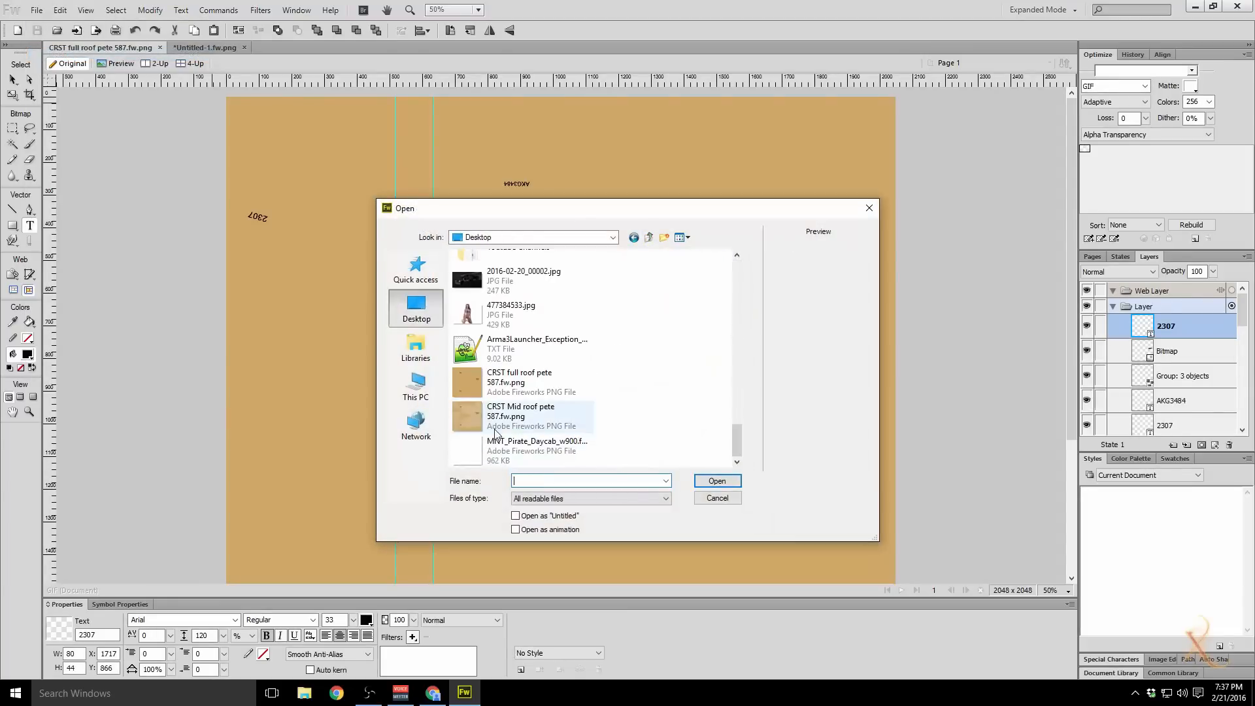
{"action": "double_click", "coordinate": [476, 418]}
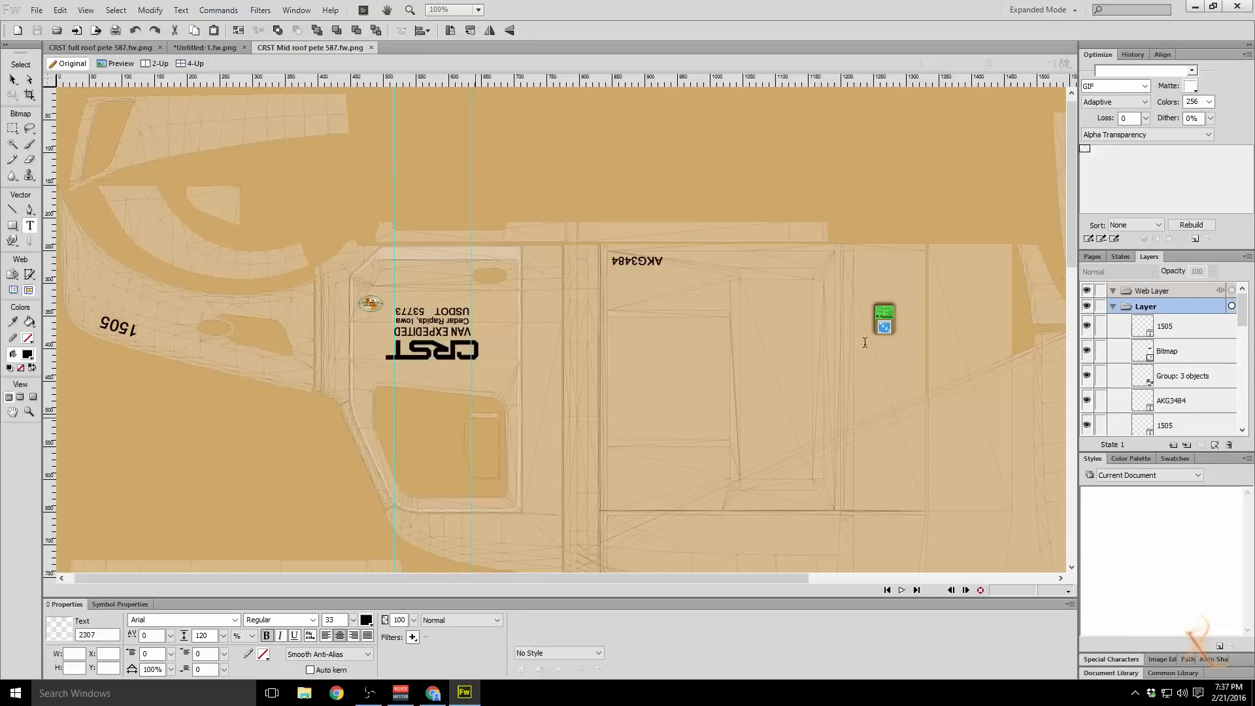
Step: Hide Calque 4, Calque 2 and Calque 1 in the mid roof document, keeping the tan background rectangle shown
{"action": "scroll", "coordinate": [1102, 370], "scroll_direction": "down", "scroll_amount": 5}
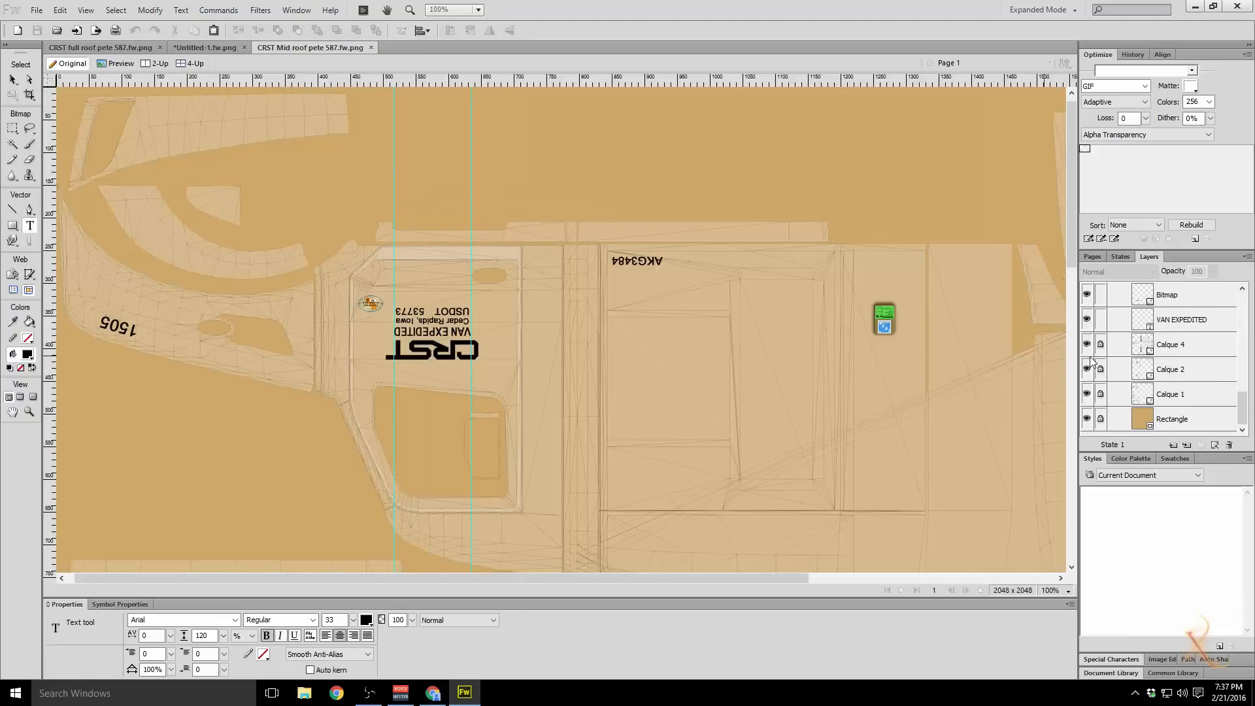
{"action": "left_click", "coordinate": [1086, 345]}
{"action": "left_click", "coordinate": [1086, 369]}
{"action": "left_click", "coordinate": [1086, 393]}
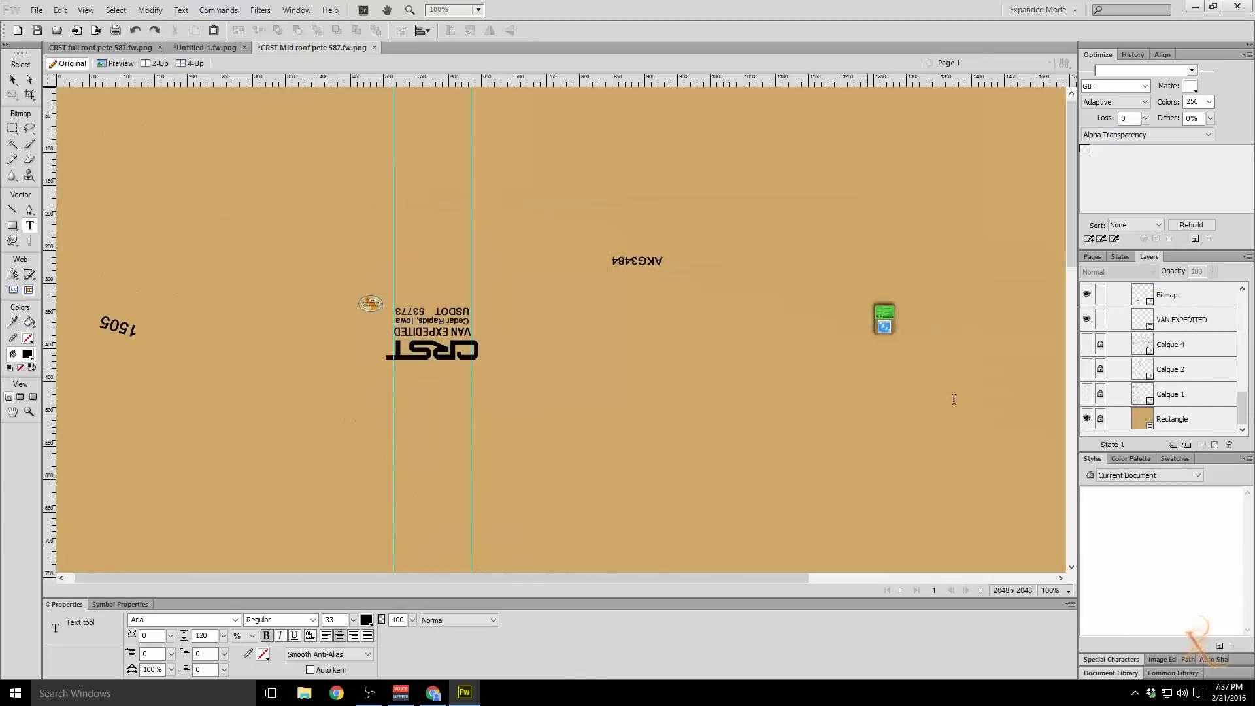
{"action": "left_click", "coordinate": [1087, 419]}
{"action": "left_click", "coordinate": [1087, 419]}
Step: Save the mid roof document and exit Fireworks, discarding the changes to Untitled-1.fw.png
{"action": "left_click", "coordinate": [37, 9]}
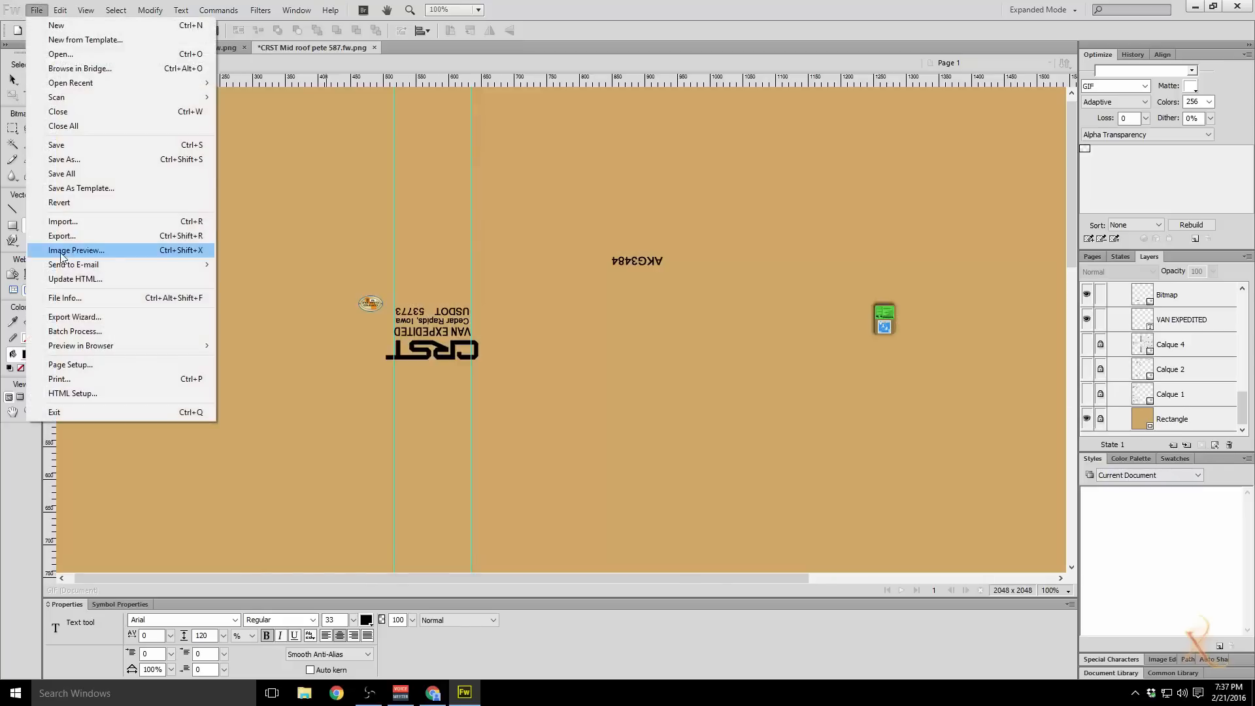
{"action": "left_click", "coordinate": [72, 144]}
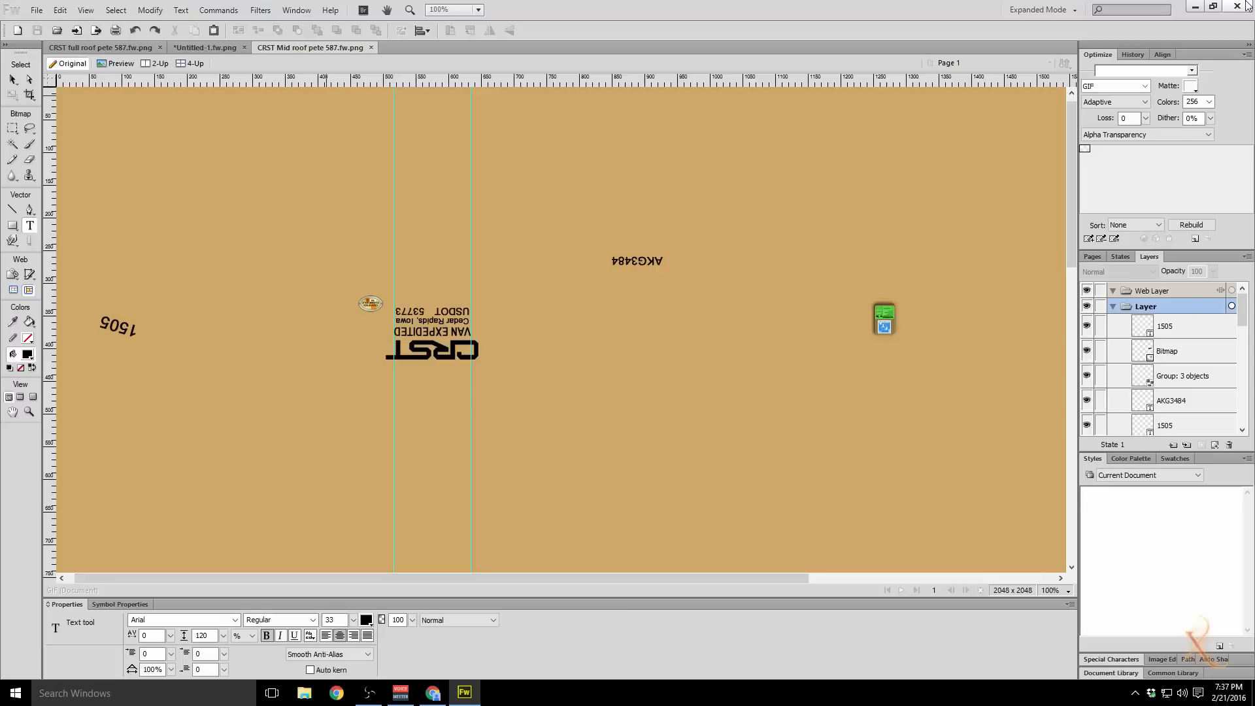
{"action": "left_click", "coordinate": [1242, 5]}
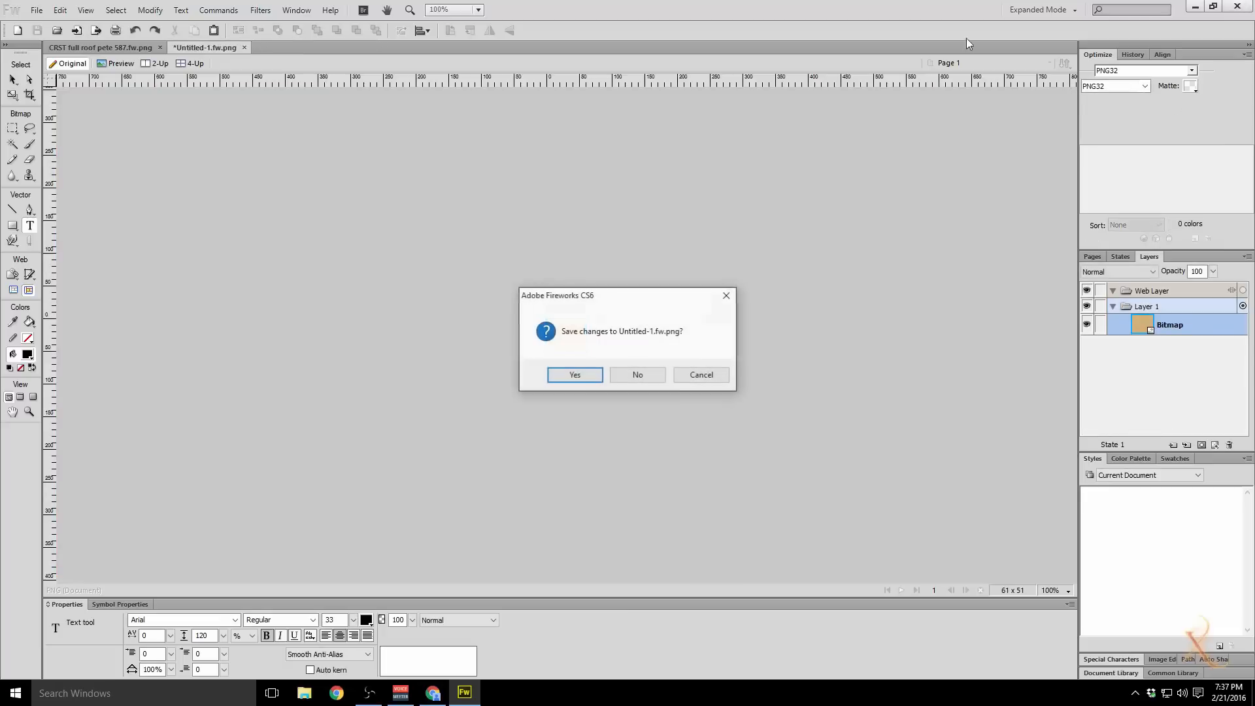
{"action": "left_click", "coordinate": [635, 373]}
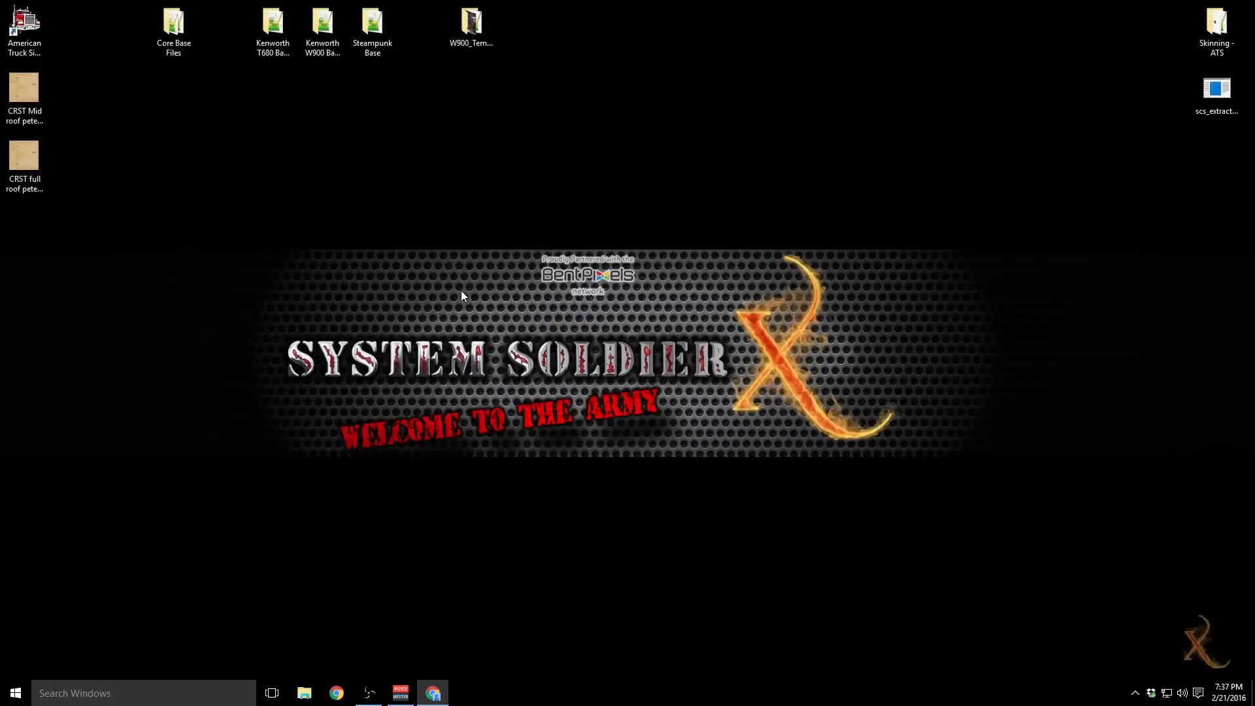
{"action": "left_click_drag", "start_coordinate": [98, 236], "coordinate": [22, 85]}
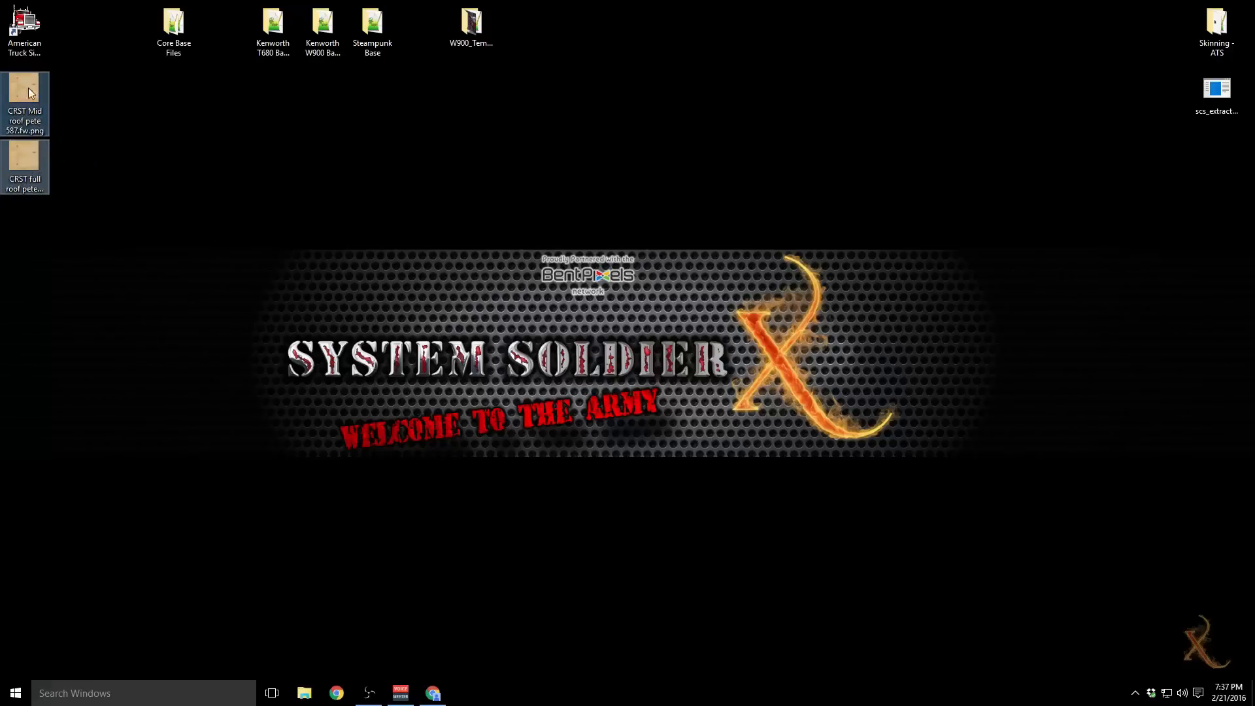
{"action": "left_click", "coordinate": [143, 144]}
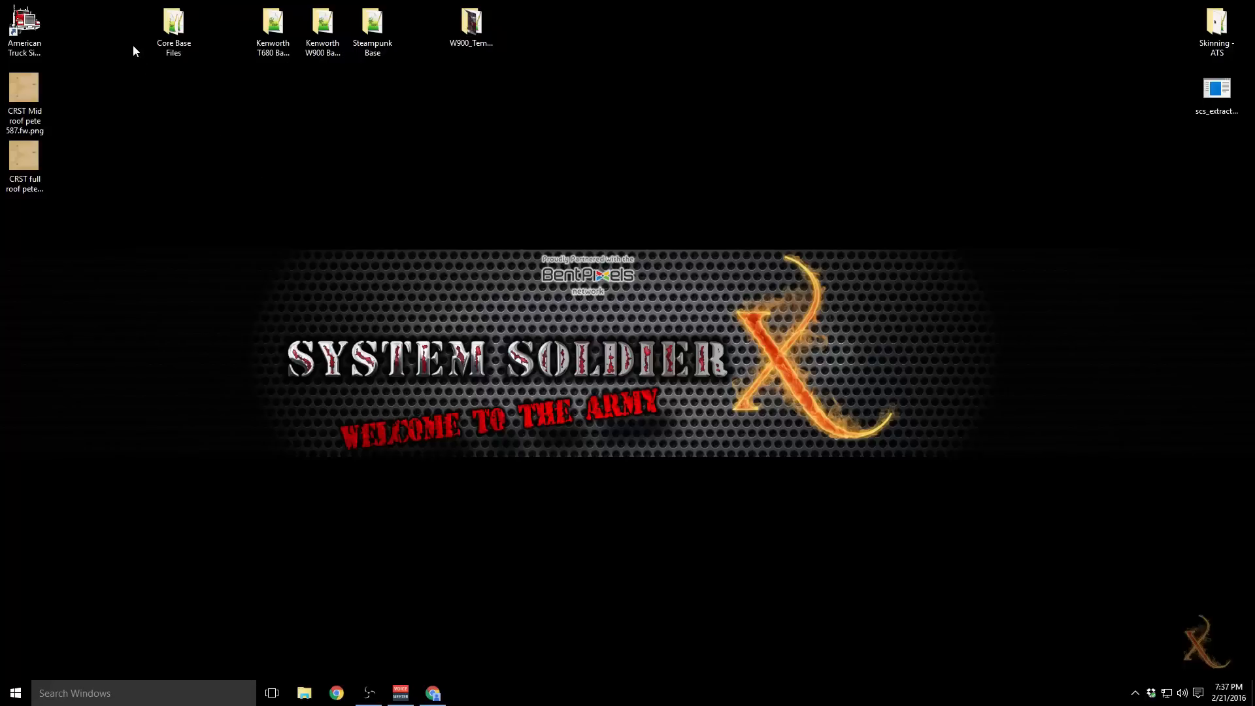
Step: Extract ETS2 Studio 0-7-0-1.zip in the Downloads folder into a folder of its own
{"action": "left_click", "coordinate": [304, 693]}
{"action": "left_click", "coordinate": [694, 289]}
{"action": "double_click", "coordinate": [694, 289]}
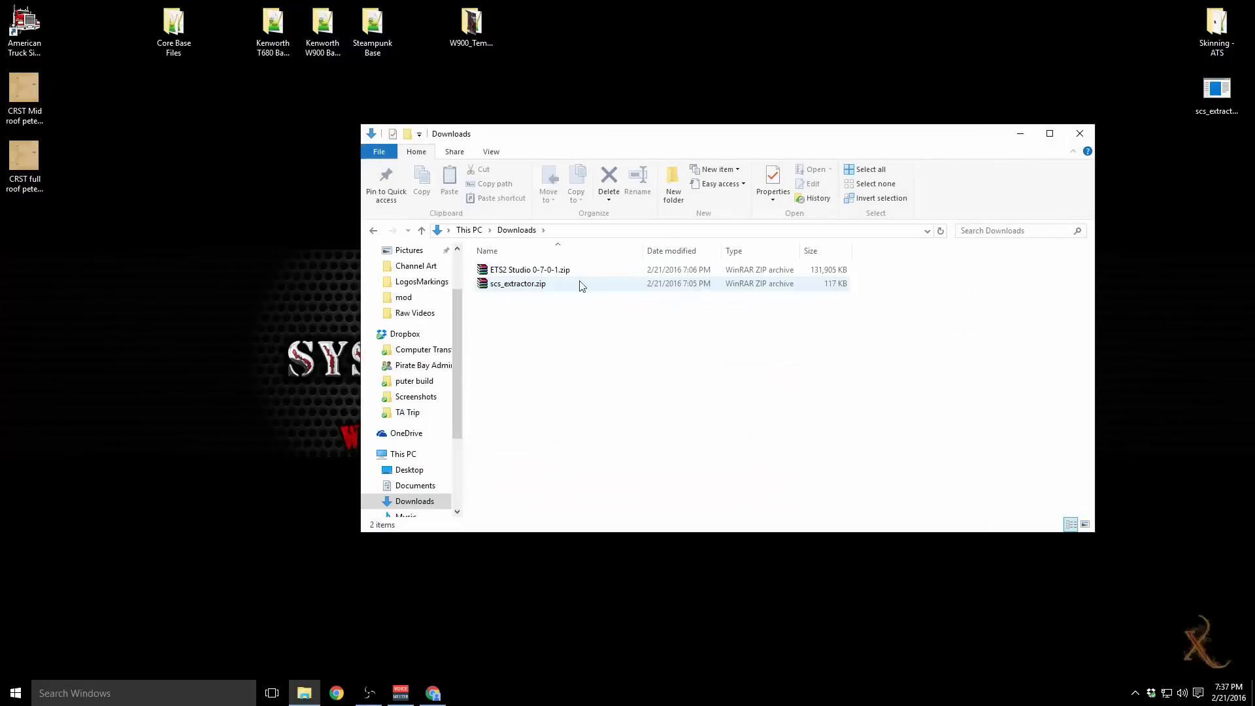
{"action": "right_click", "coordinate": [523, 276]}
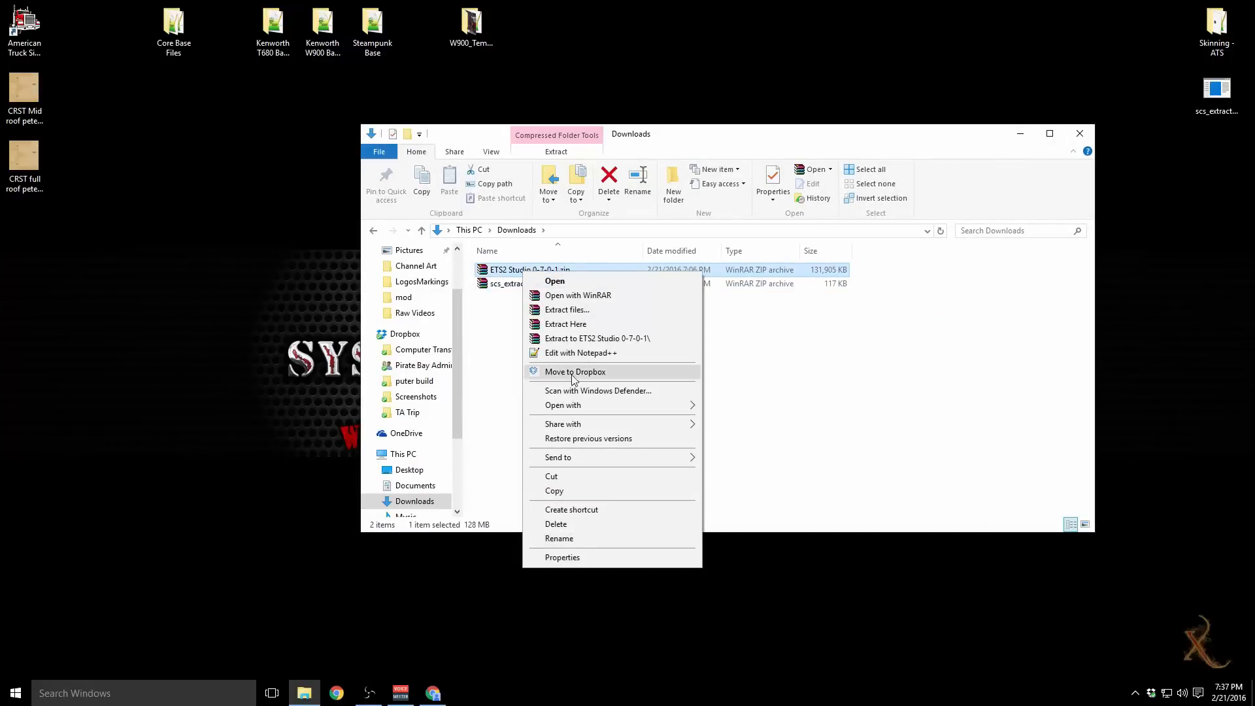
{"action": "left_click", "coordinate": [588, 339]}
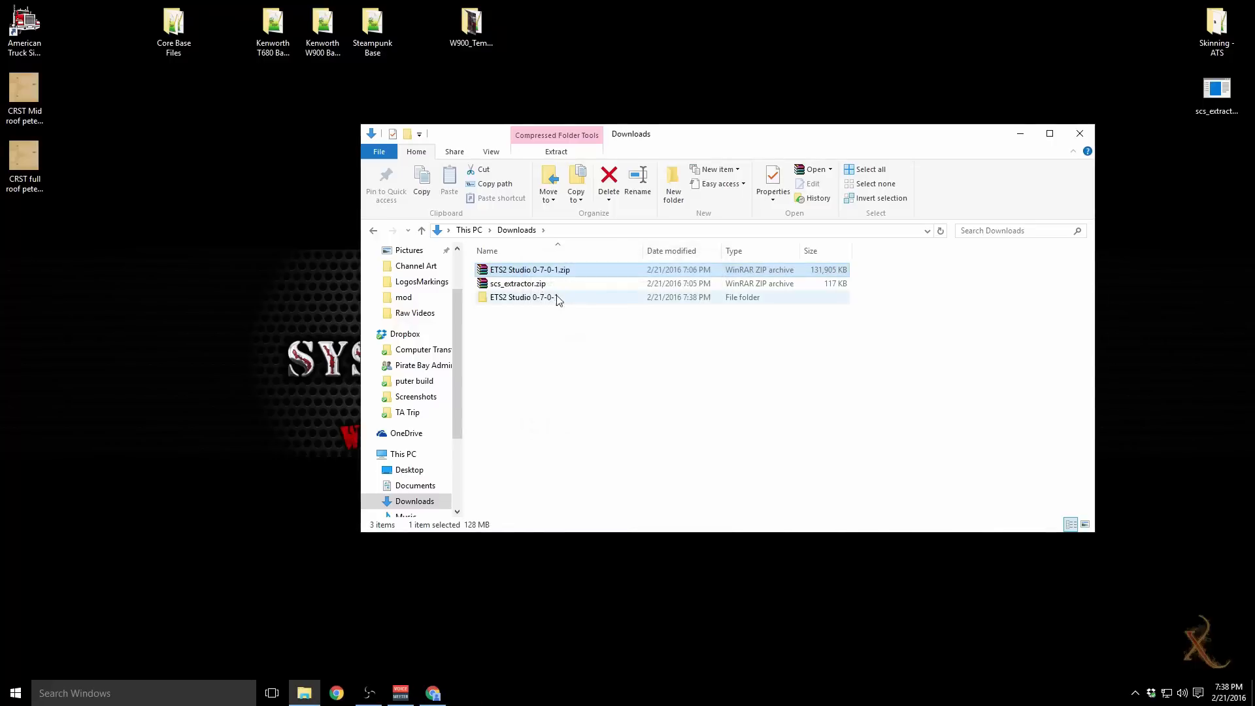
Step: Rename the extracted ETS2 Studio 0-7-0-1 folder to ETS2 Studio Tutorial
{"action": "left_click", "coordinate": [538, 300]}
{"action": "left_click", "coordinate": [537, 299]}
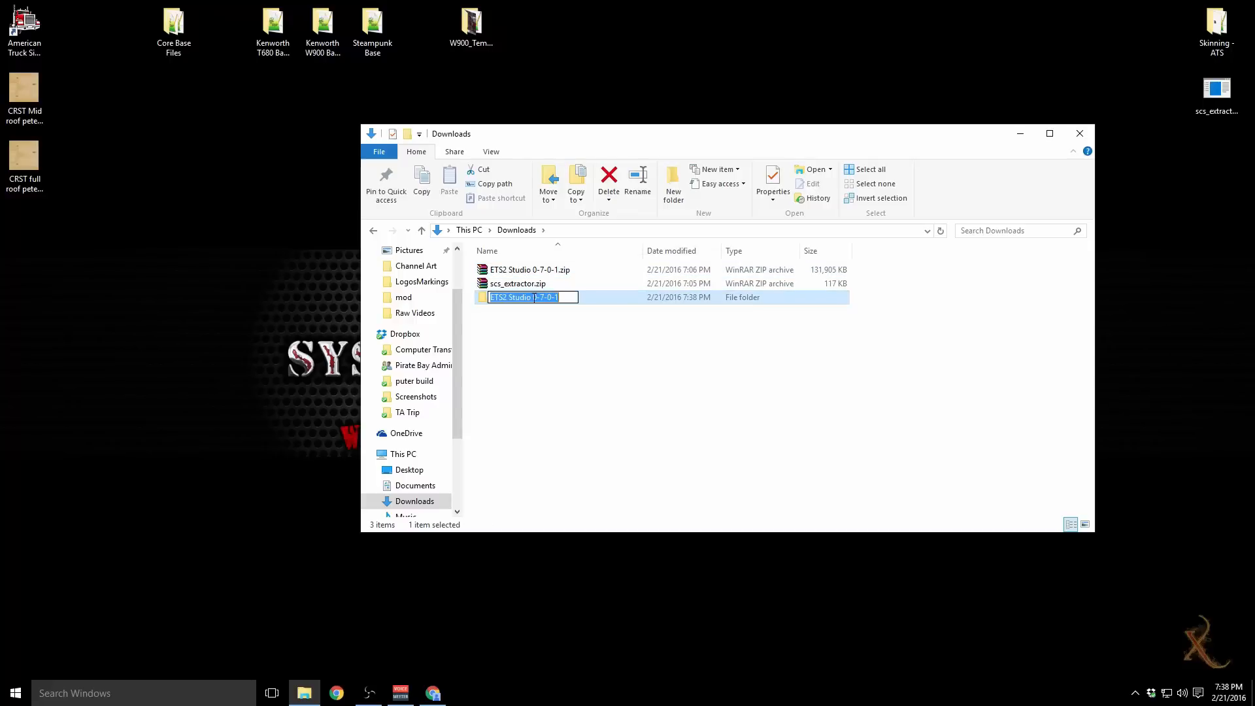
{"action": "type", "text": "ETS2 Studio"}
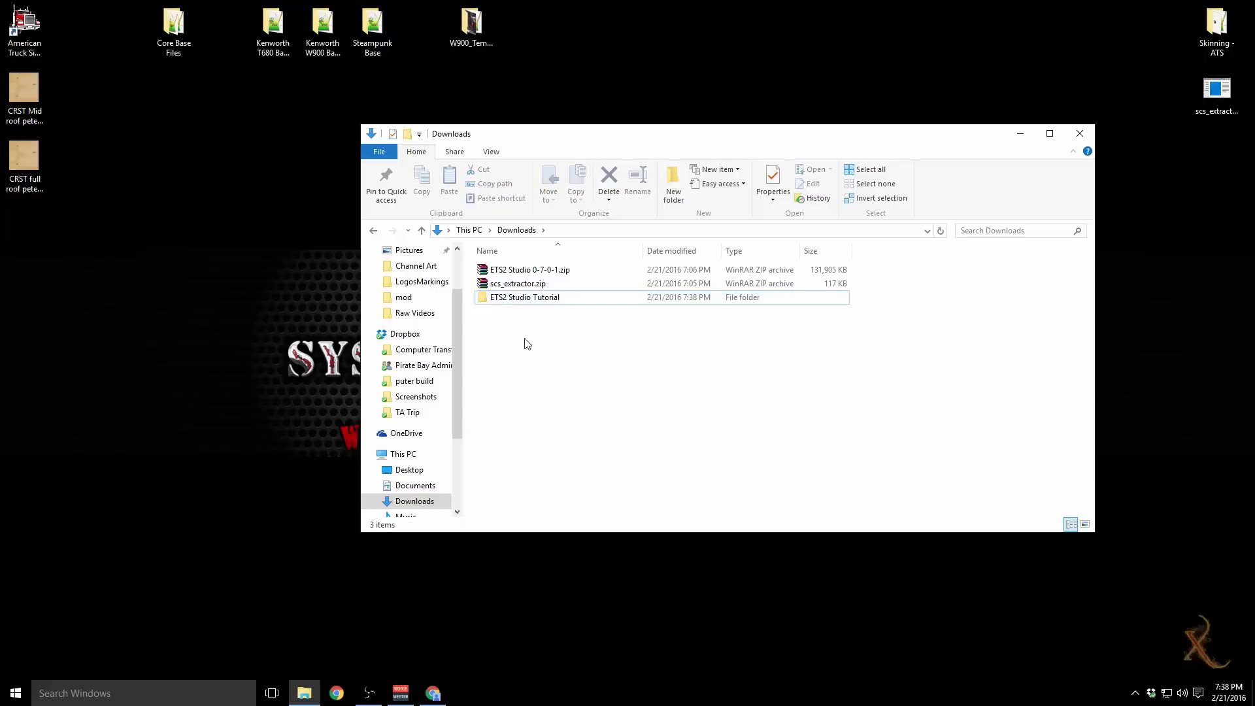
Step: Move the ETS2 Studio Tutorial folder out of Downloads and place it on the desktop below Core Base Files
{"action": "left_click", "coordinate": [213, 243]}
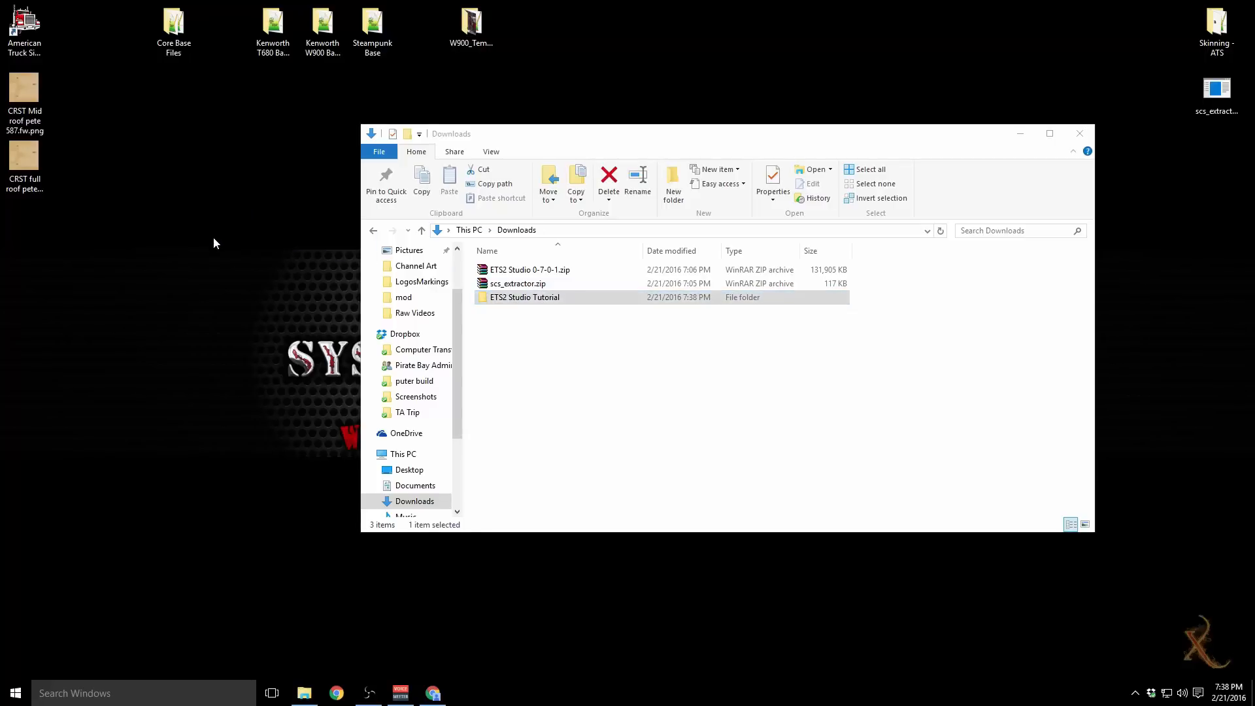
{"action": "left_click", "coordinate": [1019, 134]}
{"action": "left_click_drag", "start_coordinate": [248, 168], "coordinate": [175, 154]}
Step: Launch ETS2Studio.exe from the ETS2 Studio Tutorial folder on the desktop and close the folder window
{"action": "double_click", "coordinate": [173, 160]}
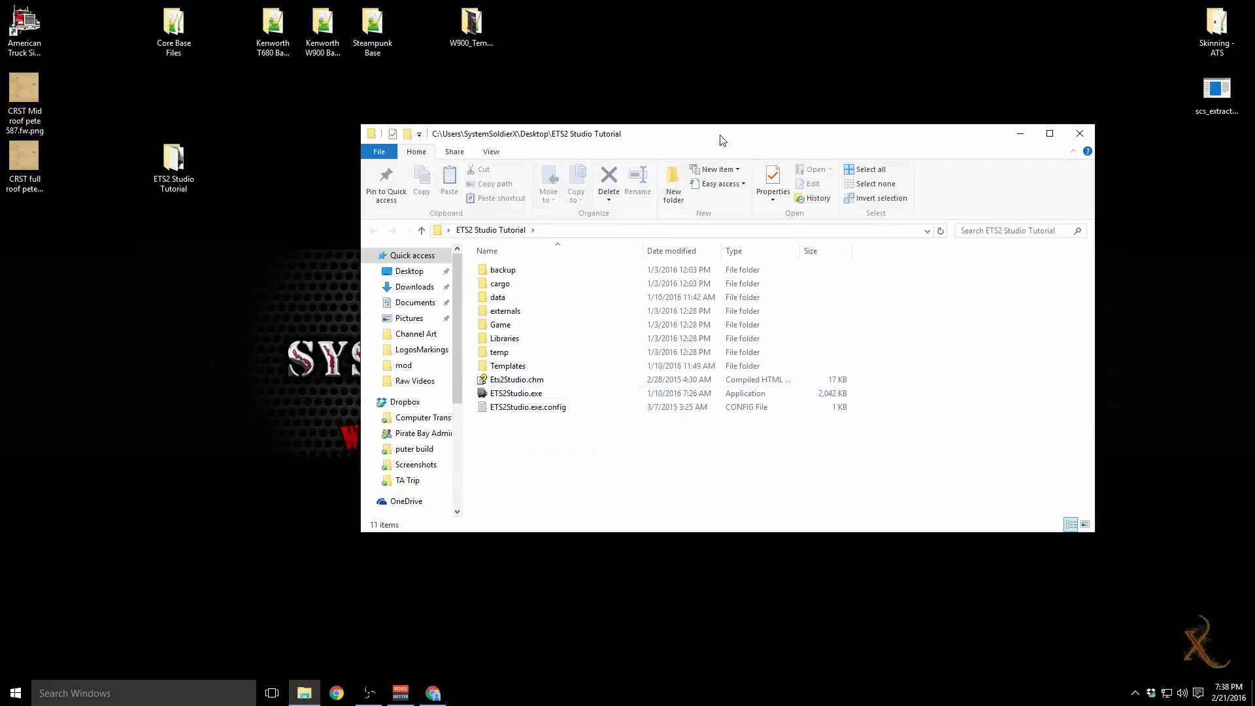
{"action": "left_click_drag", "start_coordinate": [725, 141], "coordinate": [726, 108]}
{"action": "left_click", "coordinate": [1093, 99]}
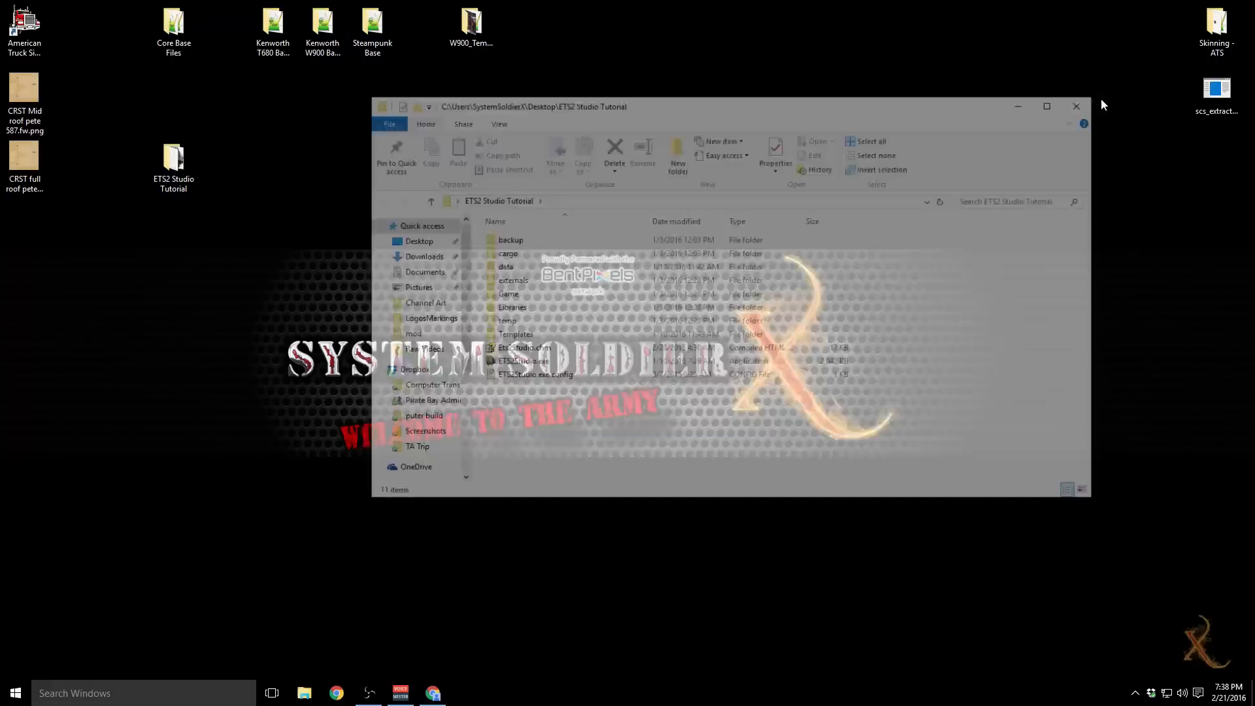
{"action": "double_click", "coordinate": [178, 169]}
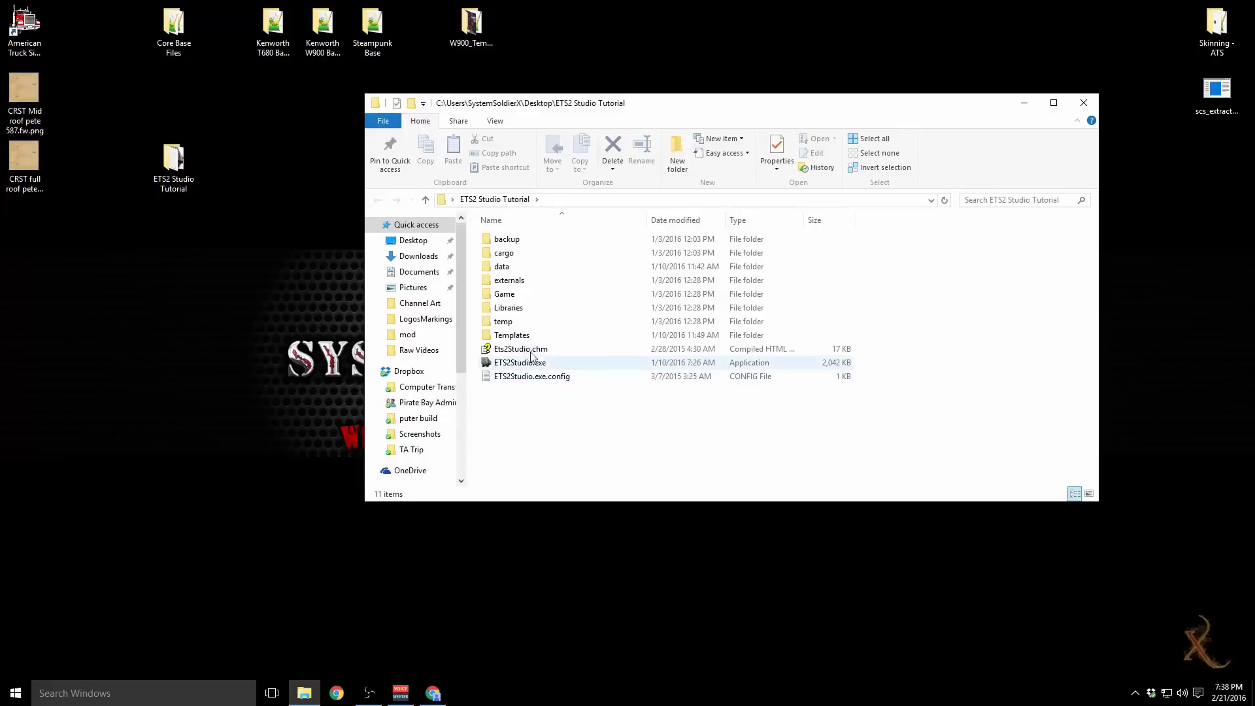
{"action": "left_click", "coordinate": [655, 362]}
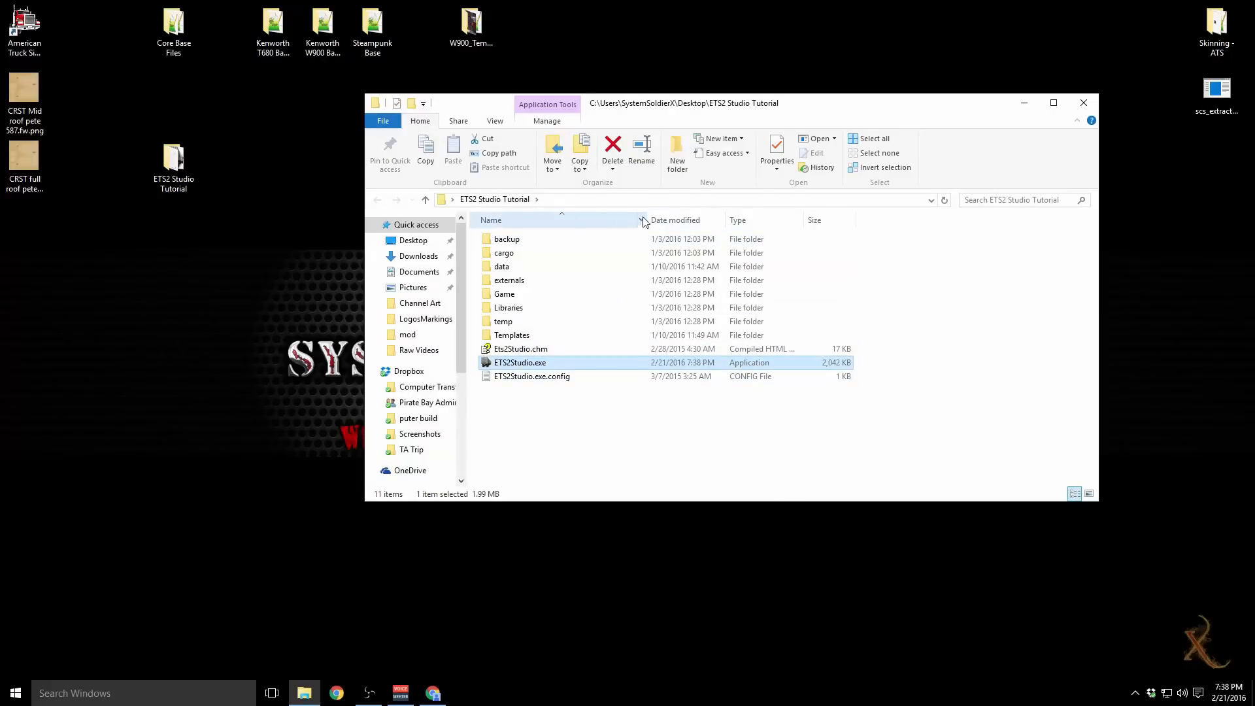
{"action": "key", "text": "Return"}
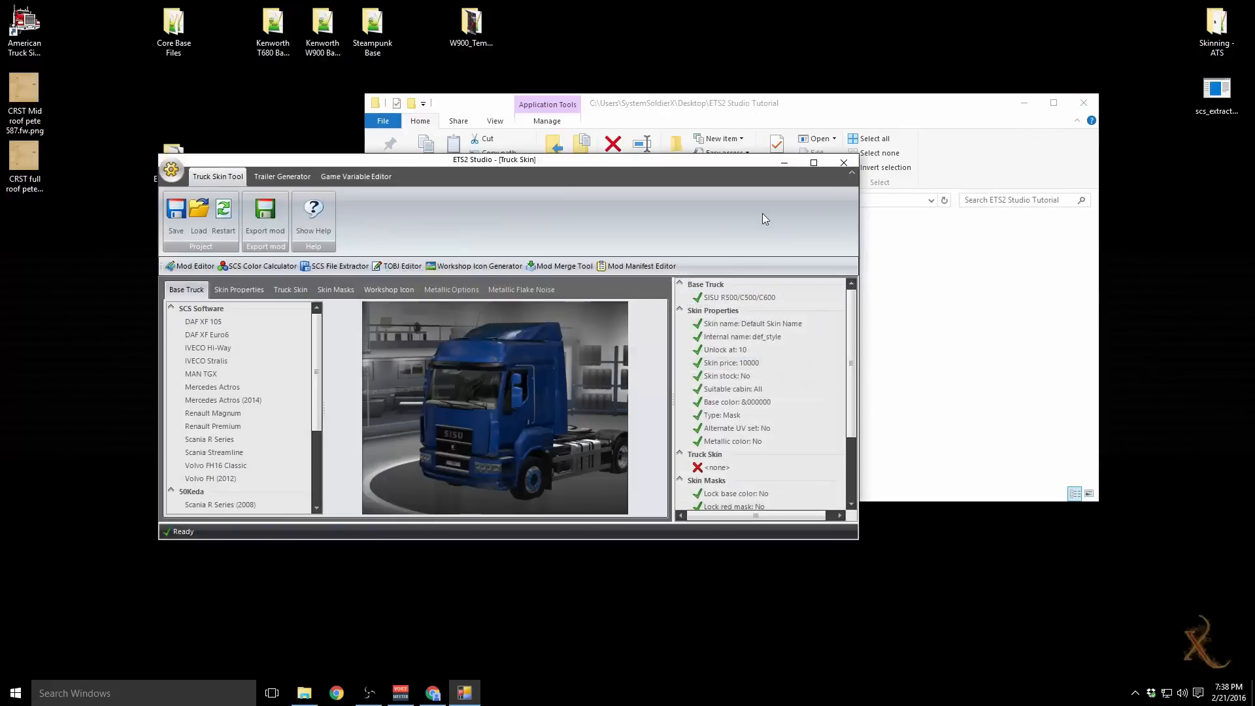
{"action": "left_click", "coordinate": [1083, 102]}
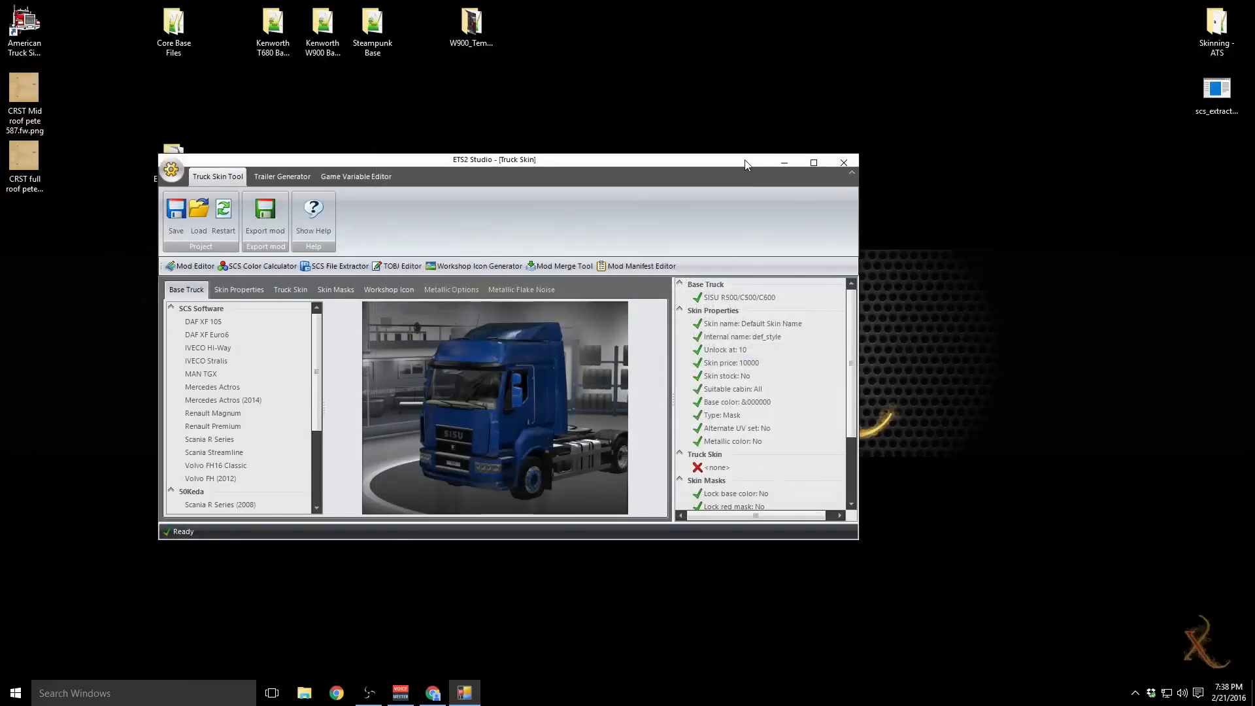
{"action": "left_click_drag", "start_coordinate": [745, 164], "coordinate": [799, 93]}
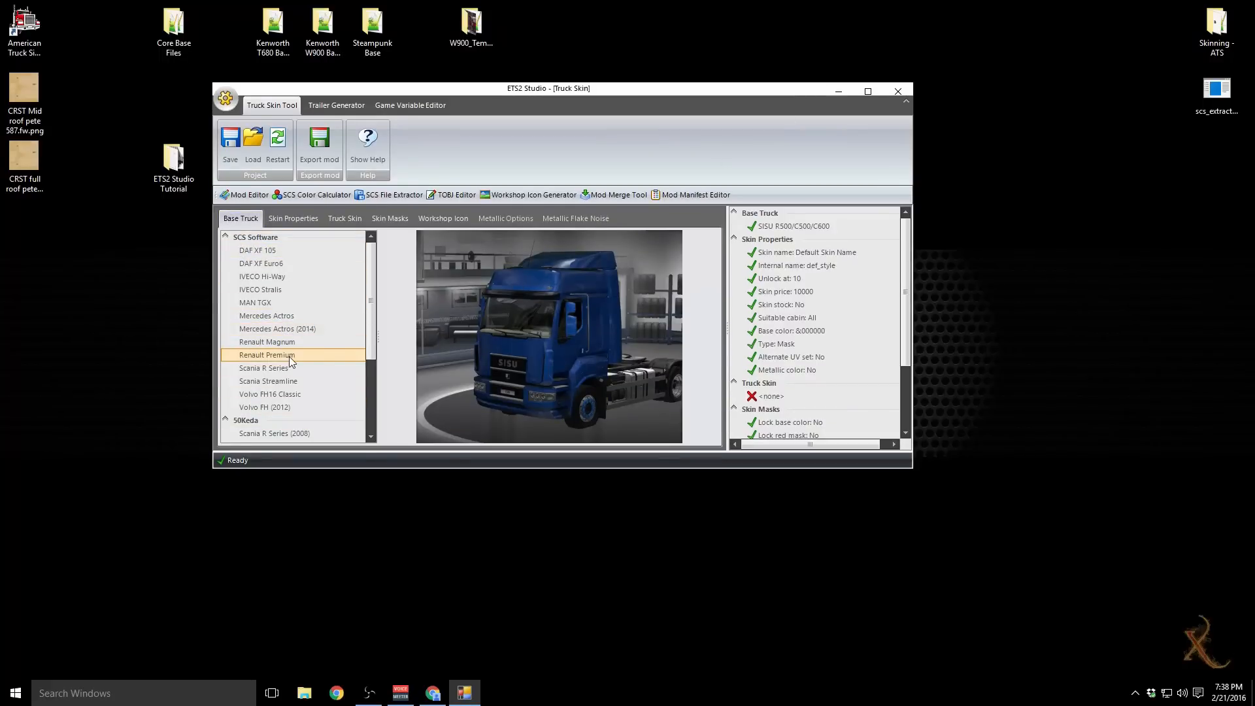
Step: Look through the base truck list and start adding a new truck template in the Truck Database settings
{"action": "scroll", "coordinate": [291, 361], "scroll_direction": "down", "scroll_amount": 3}
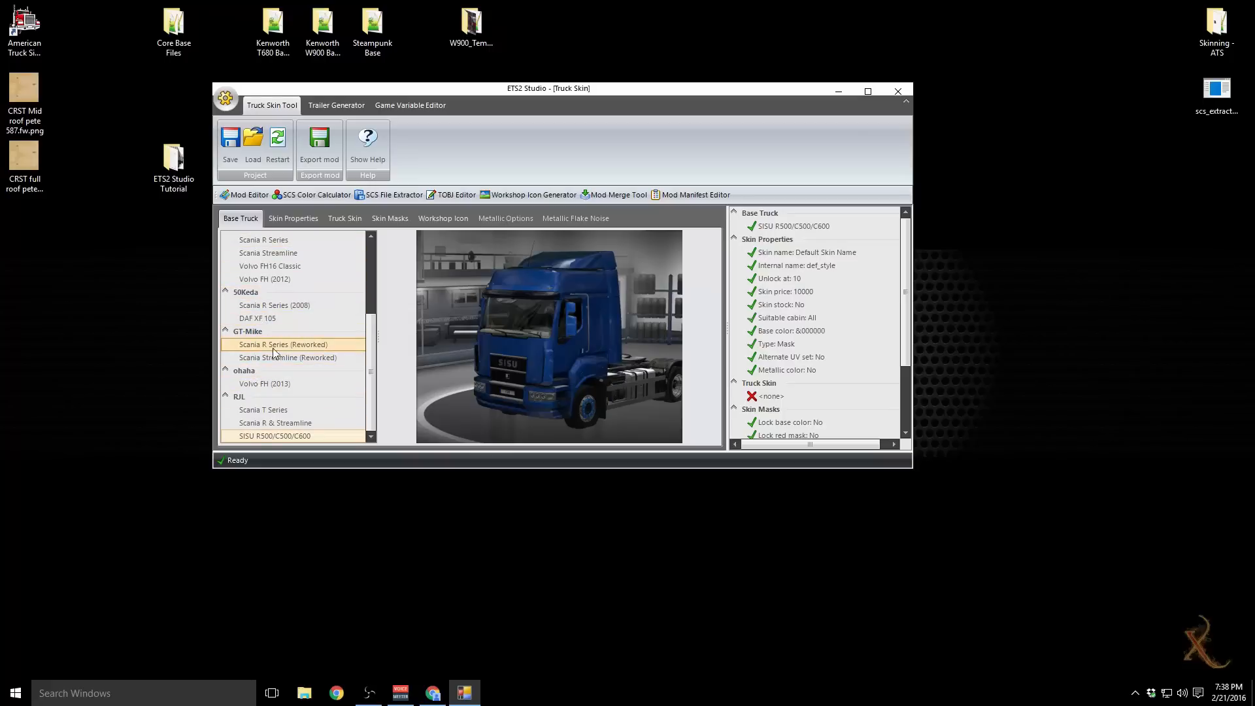
{"action": "scroll", "coordinate": [273, 402], "scroll_direction": "up", "scroll_amount": 3}
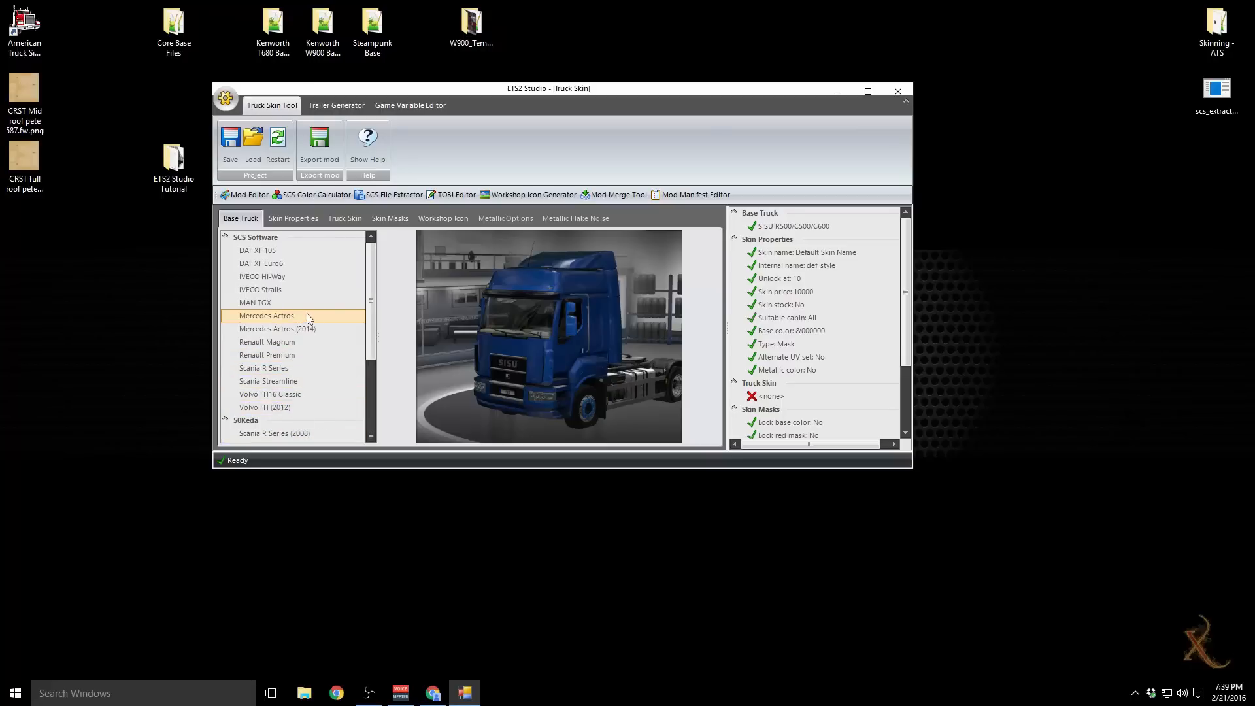
{"action": "scroll", "coordinate": [310, 288], "scroll_direction": "down", "scroll_amount": 3}
{"action": "scroll", "coordinate": [288, 320], "scroll_direction": "up", "scroll_amount": 3}
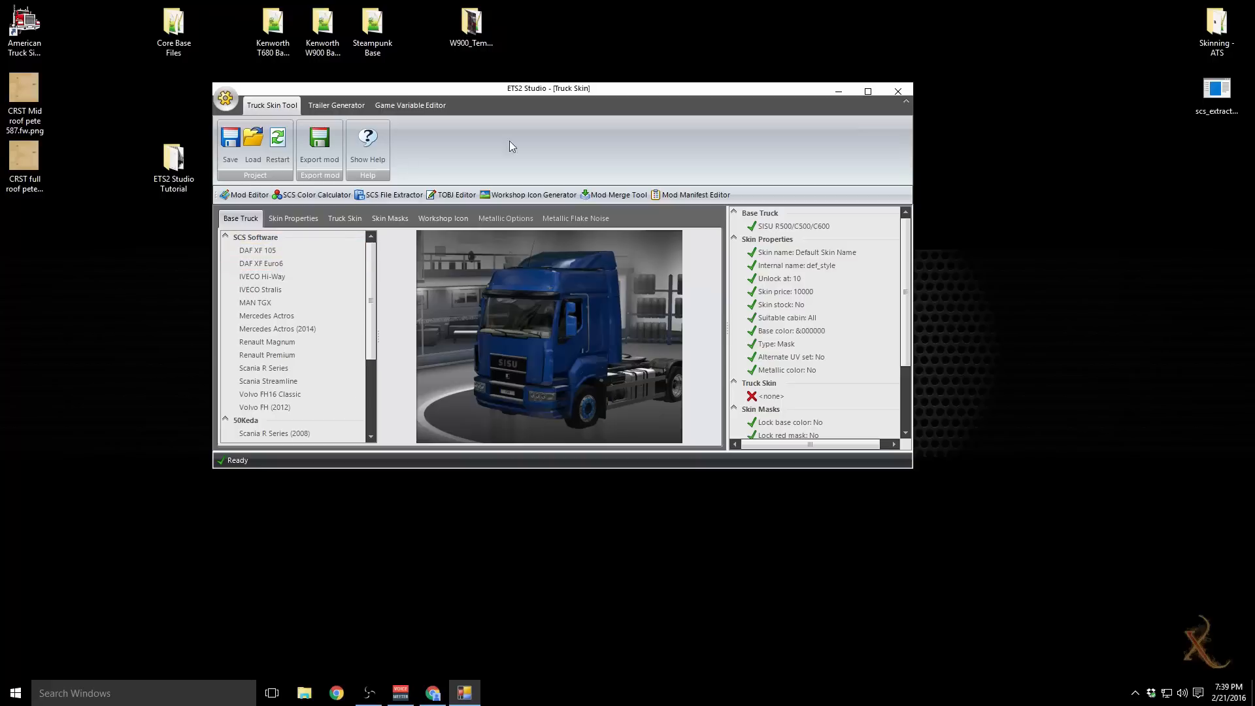
{"action": "left_click", "coordinate": [901, 92]}
{"action": "left_click", "coordinate": [225, 98]}
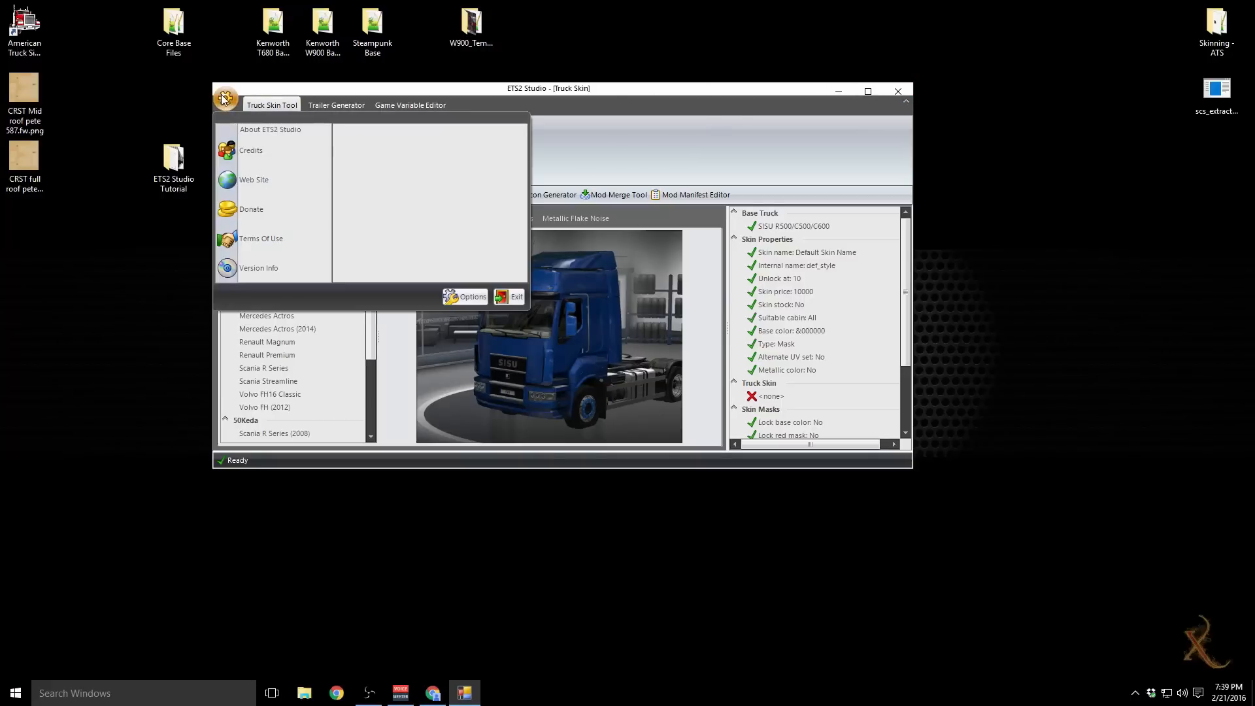
{"action": "left_click", "coordinate": [465, 297]}
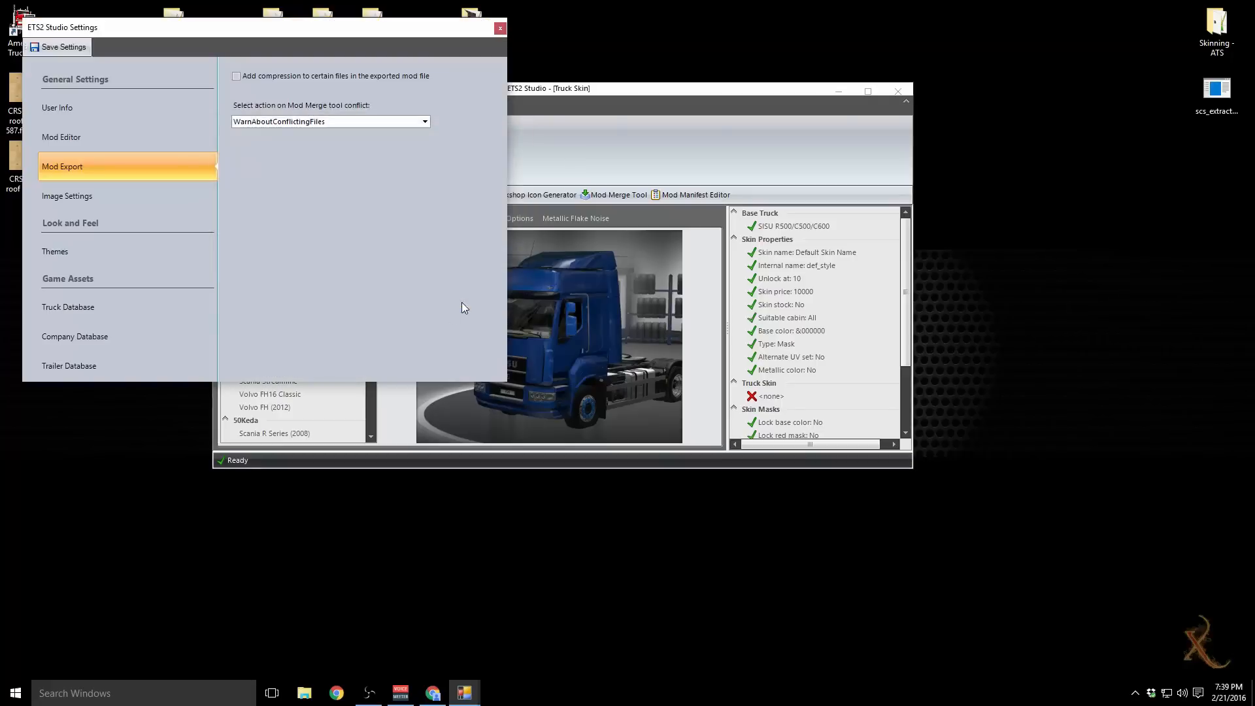
{"action": "left_click", "coordinate": [88, 308]}
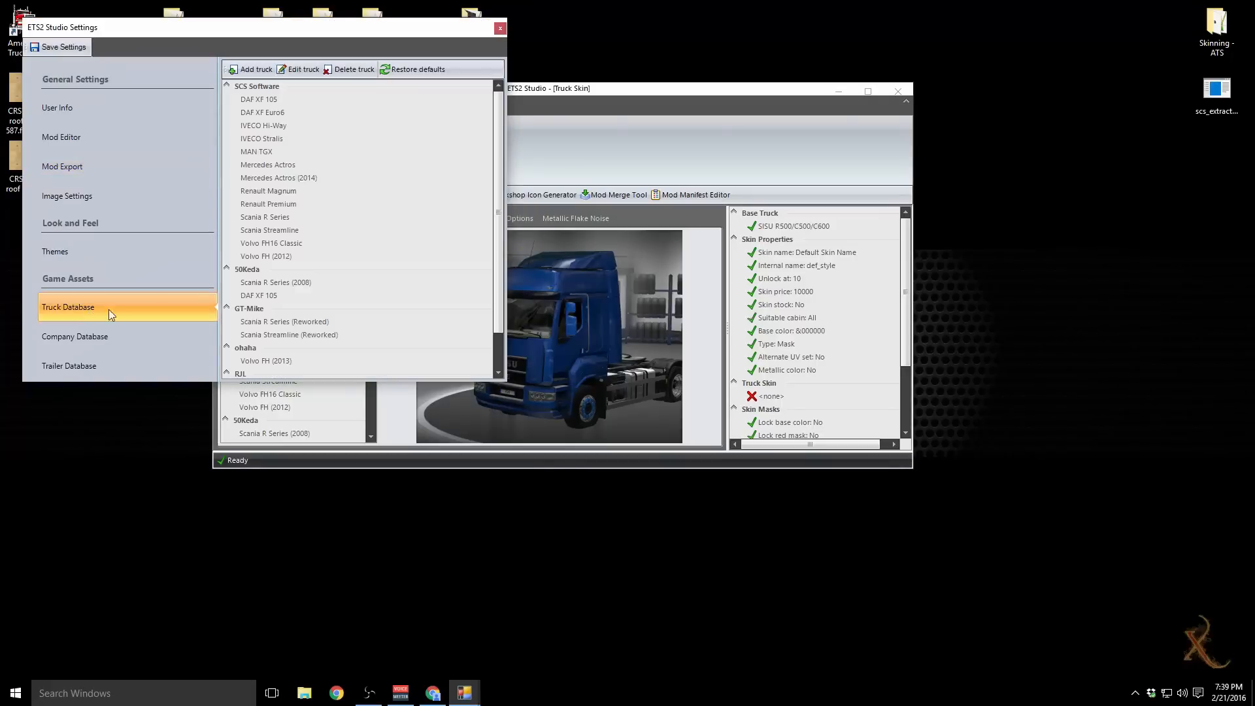
{"action": "left_click", "coordinate": [254, 70]}
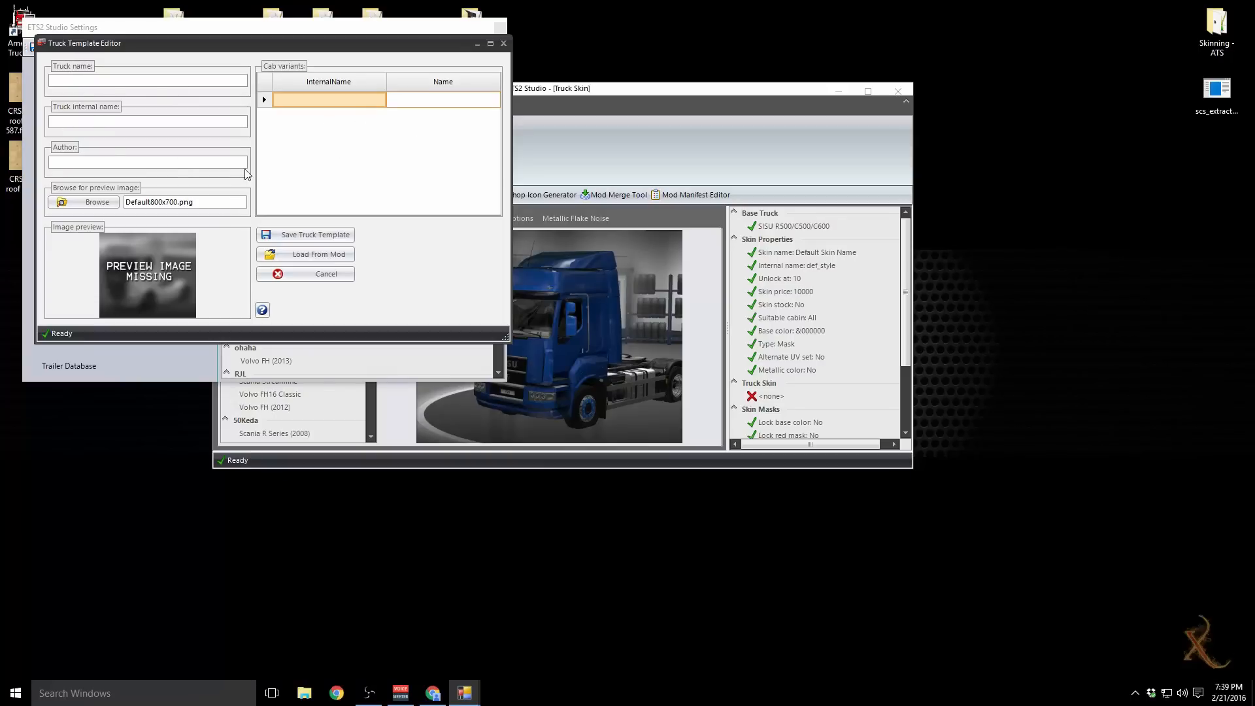
Step: Try to load the truck template data from dlc_peterbilt_579.scs in the American Truck Simulator folder on the D: storage drive
{"action": "left_click", "coordinate": [316, 253]}
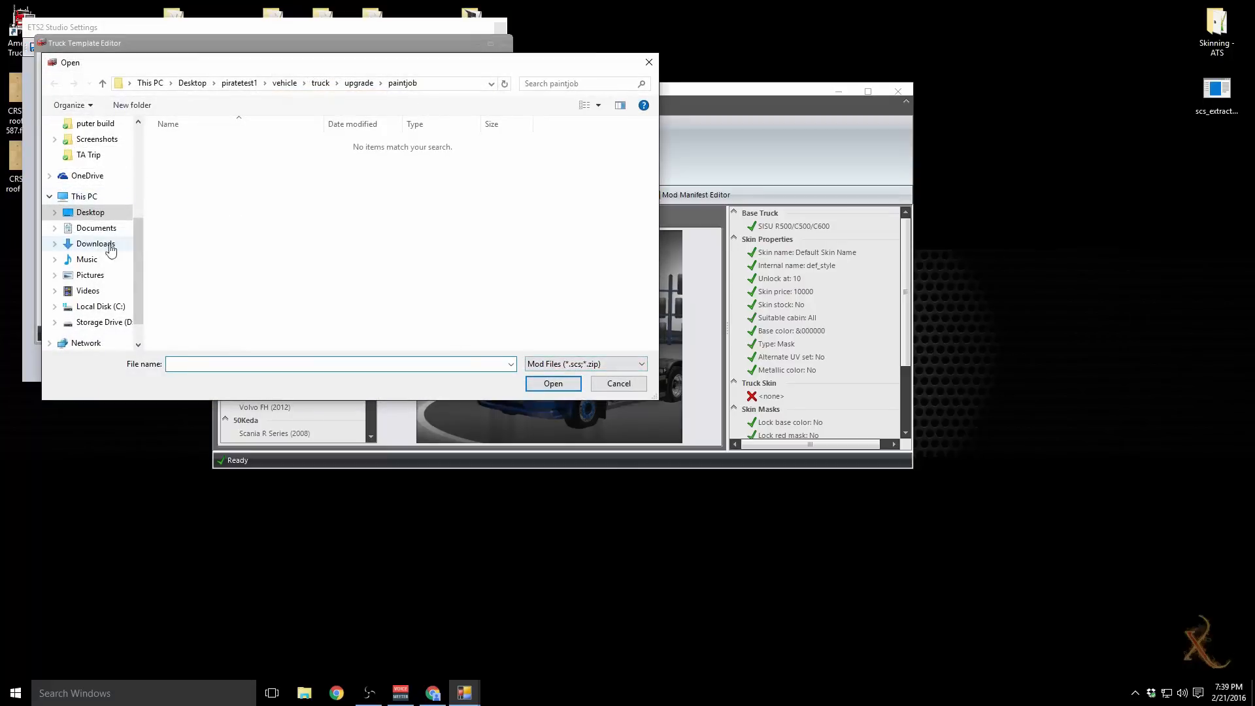
{"action": "left_click", "coordinate": [101, 322]}
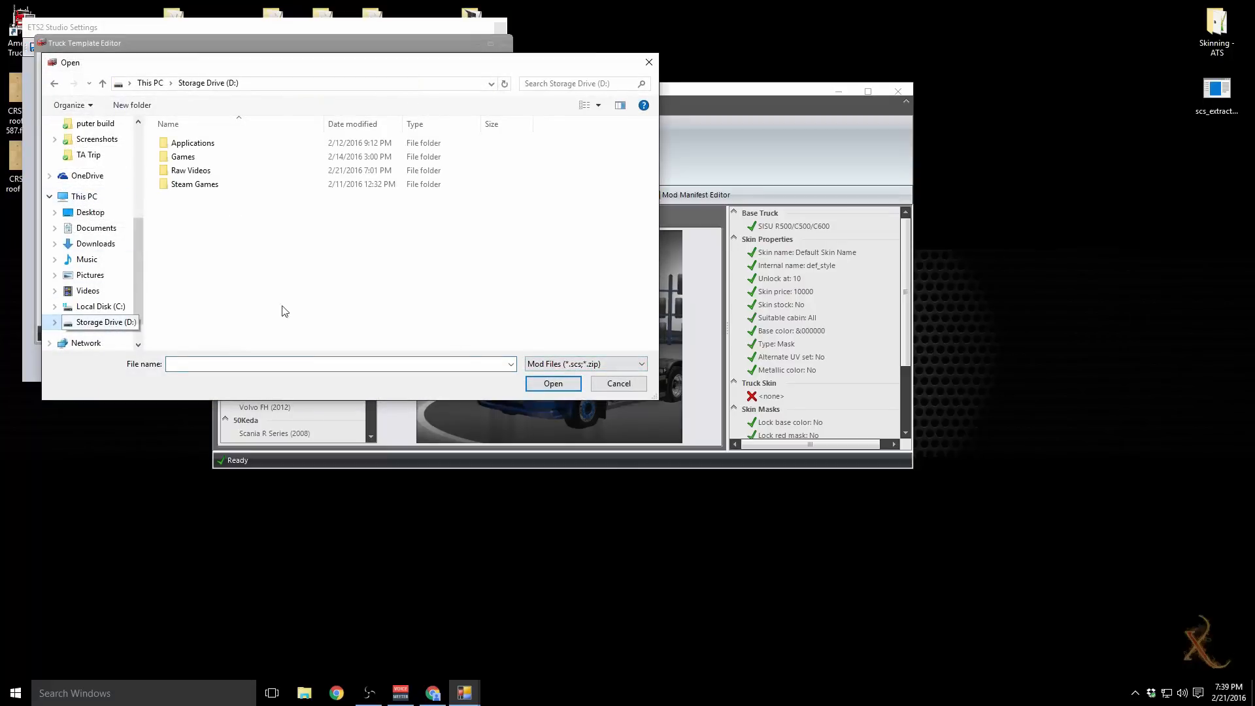
{"action": "double_click", "coordinate": [210, 186]}
{"action": "double_click", "coordinate": [196, 144]}
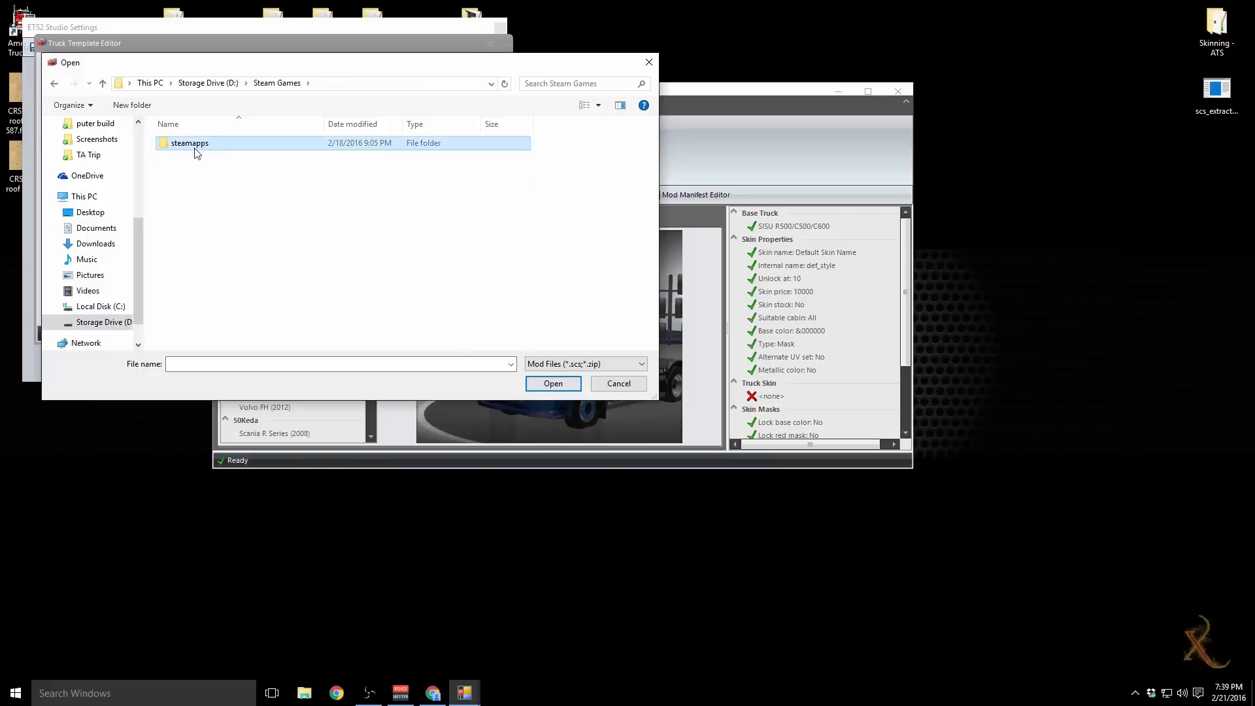
{"action": "double_click", "coordinate": [196, 144]}
{"action": "double_click", "coordinate": [196, 144]}
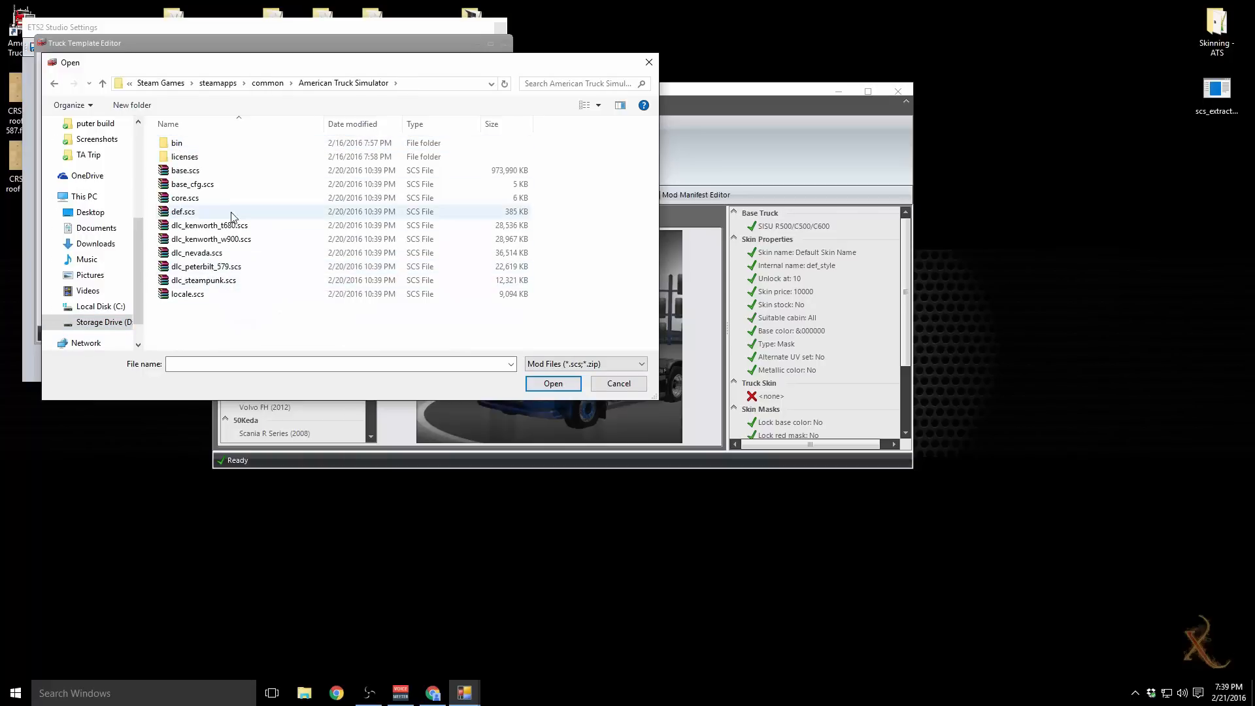
{"action": "double_click", "coordinate": [203, 268]}
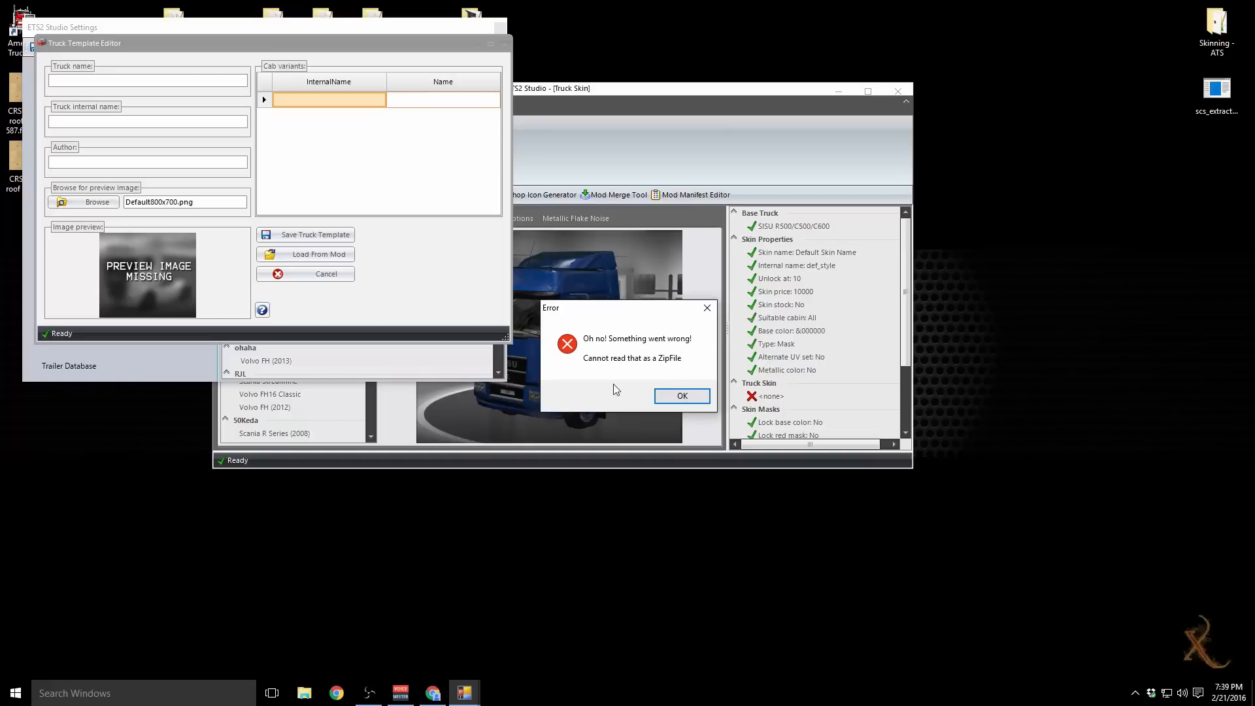
{"action": "left_click", "coordinate": [680, 396]}
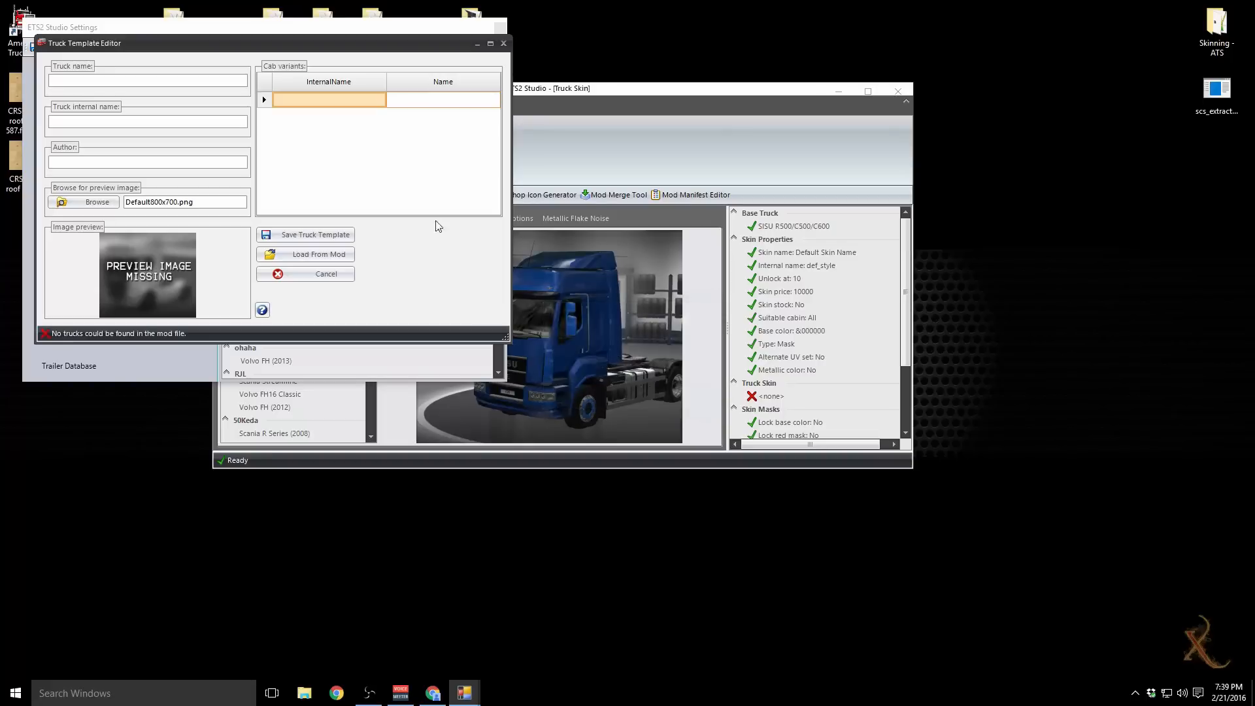
Step: Close the truck template editor and the settings without saving, and exit ETS2 Studio
{"action": "left_click", "coordinate": [503, 43]}
{"action": "left_click", "coordinate": [500, 26]}
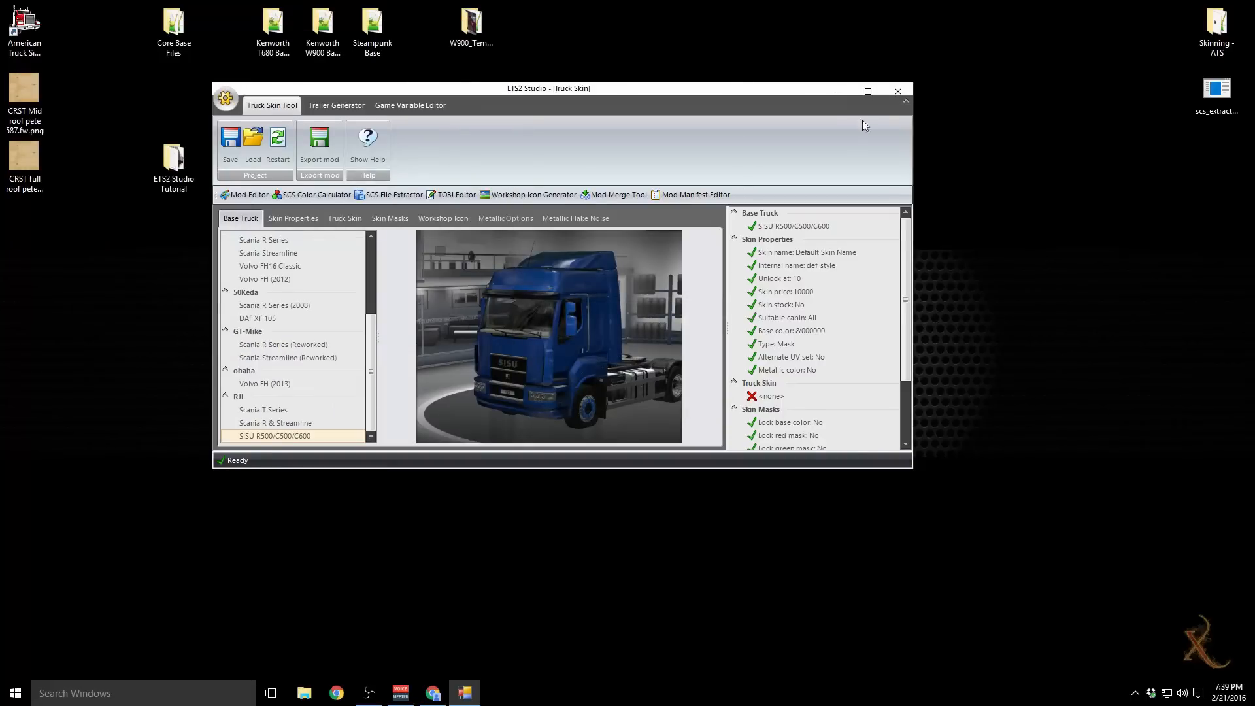
{"action": "left_click", "coordinate": [896, 93]}
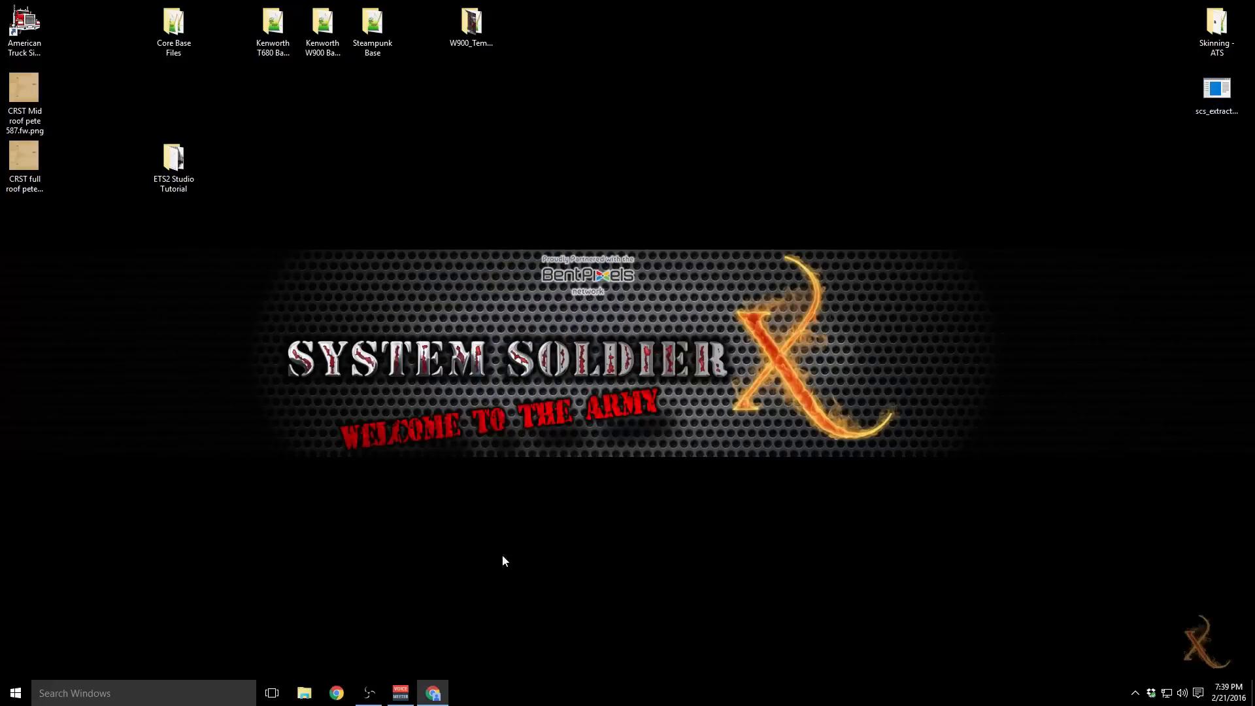
Step: Open a File Explorer window and create a new folder named conversiopn on the desktop
{"action": "left_click", "coordinate": [304, 692]}
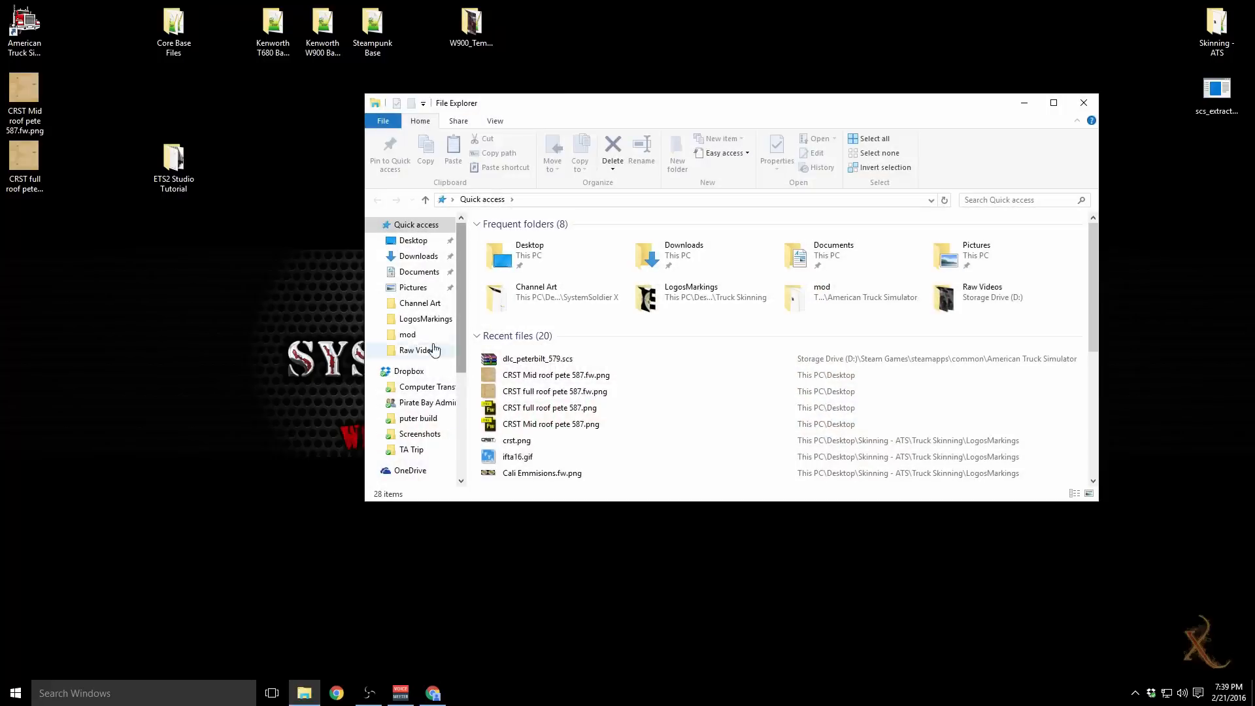
{"action": "scroll", "coordinate": [414, 341], "scroll_direction": "down", "scroll_amount": 3}
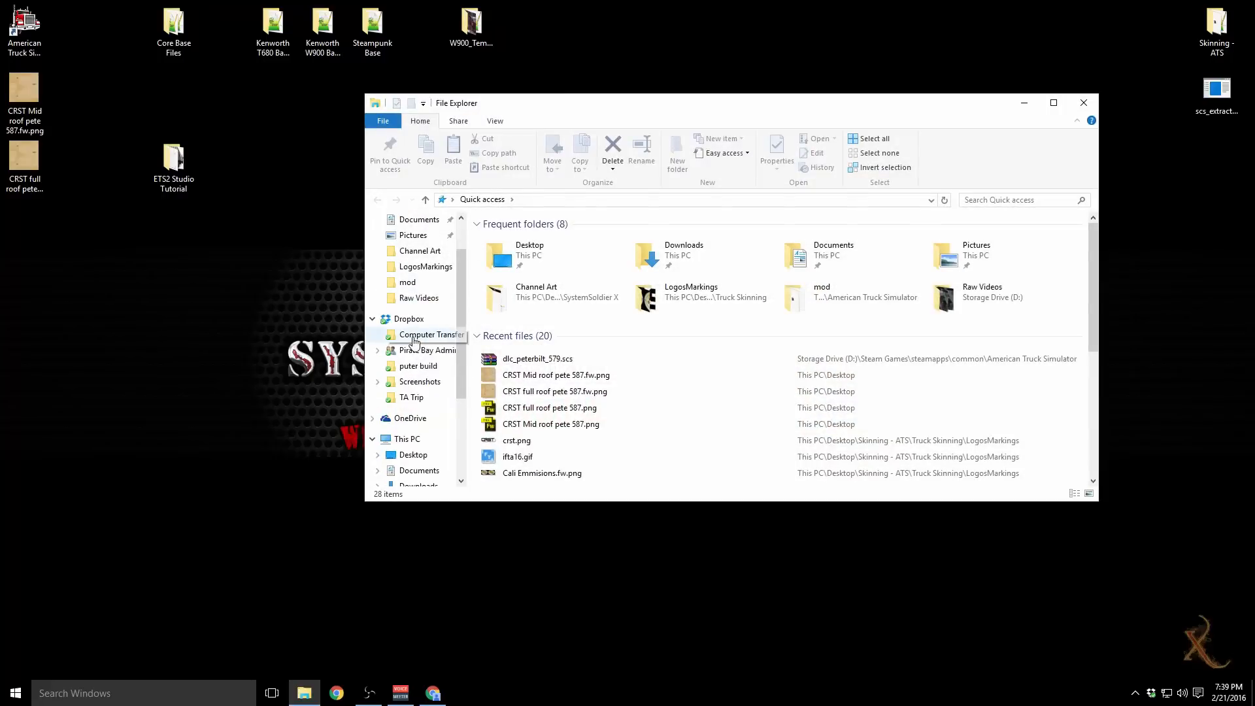
{"action": "scroll", "coordinate": [413, 341], "scroll_direction": "down", "scroll_amount": 1}
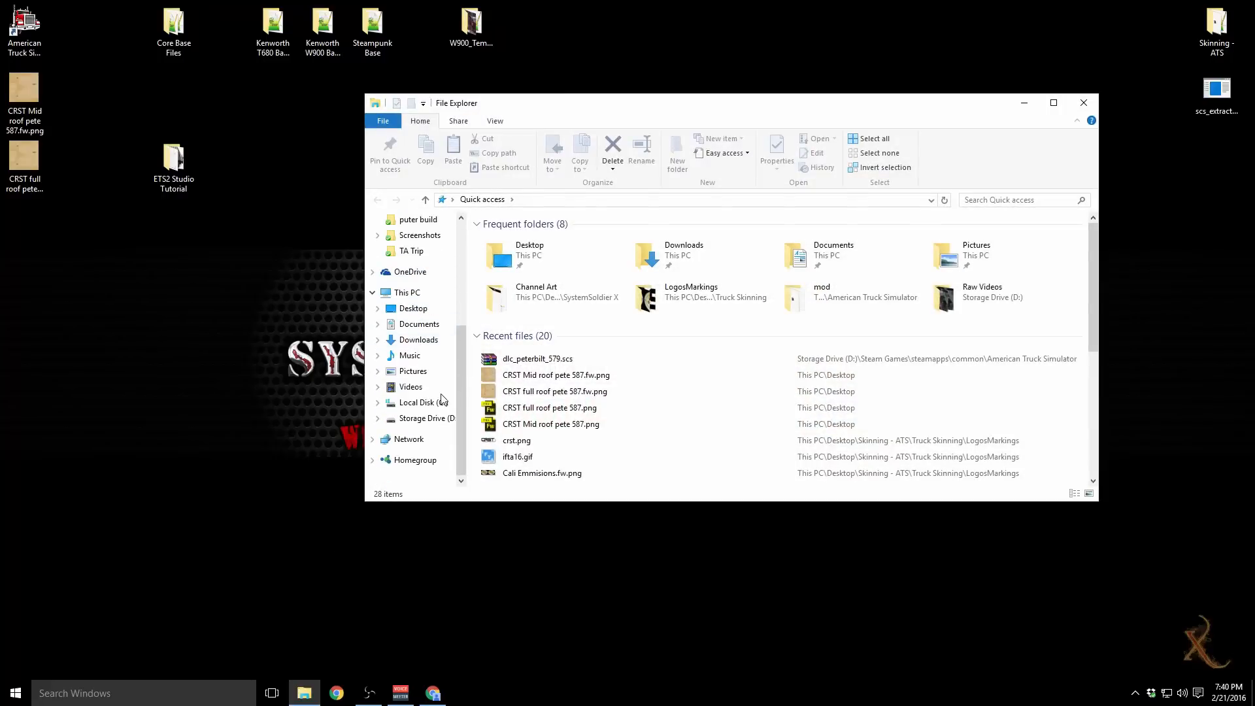
{"action": "right_click", "coordinate": [188, 322]}
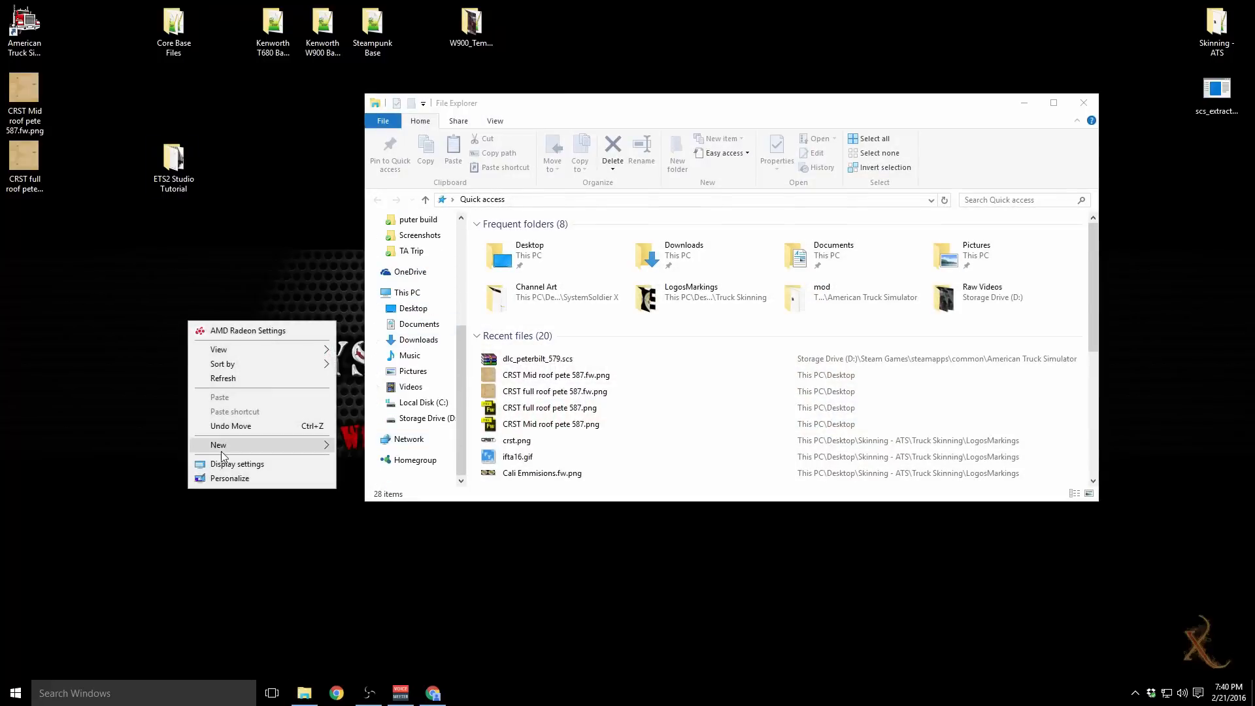
{"action": "mouse_move", "coordinate": [221, 449]}
{"action": "left_click", "coordinate": [384, 447]}
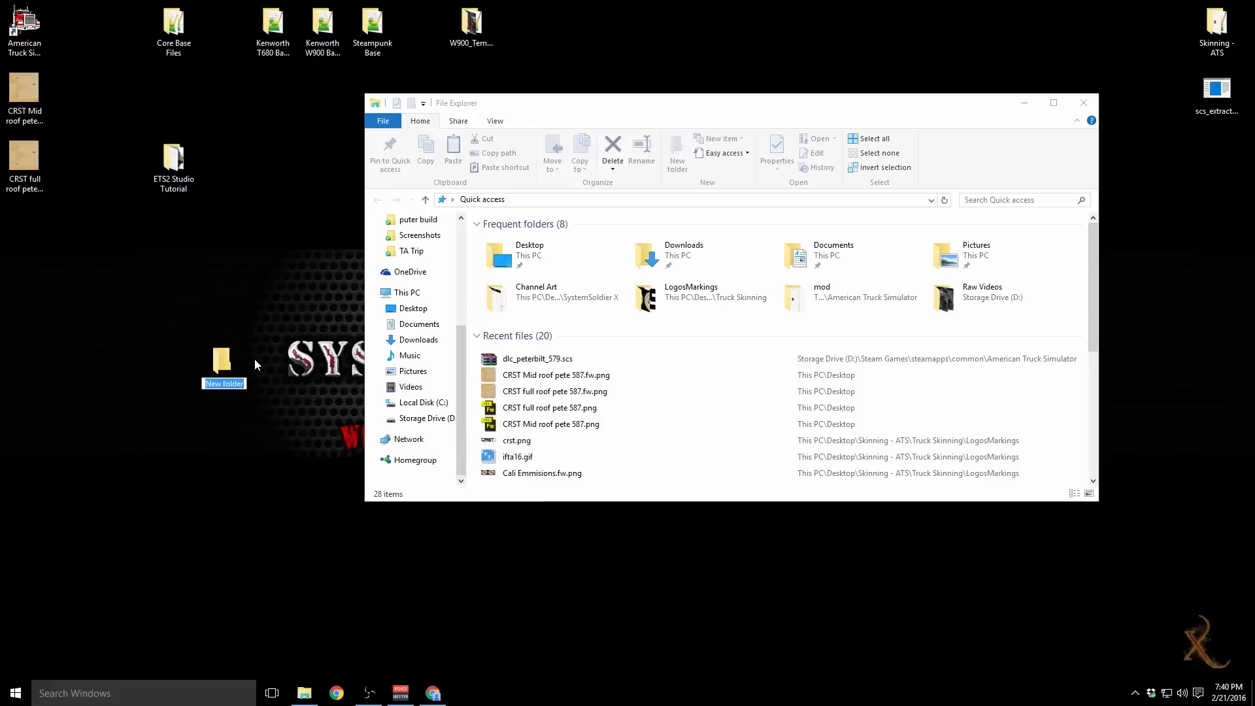
{"action": "type", "text": "conversiopn"}
{"action": "left_click", "coordinate": [204, 370]}
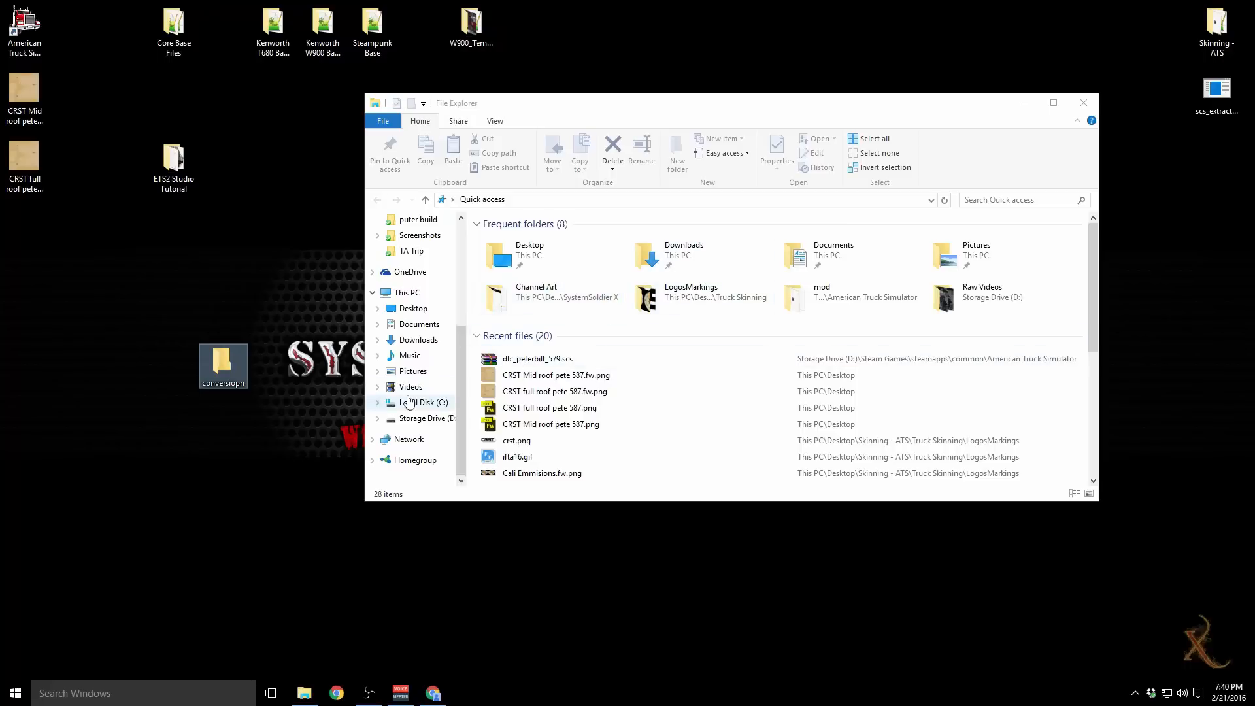
Step: Copy dlc_peterbilt_579.scs from the American Truck Simulator folder under Steam Games\steamapps\common on the D: storage drive
{"action": "left_click", "coordinate": [444, 422]}
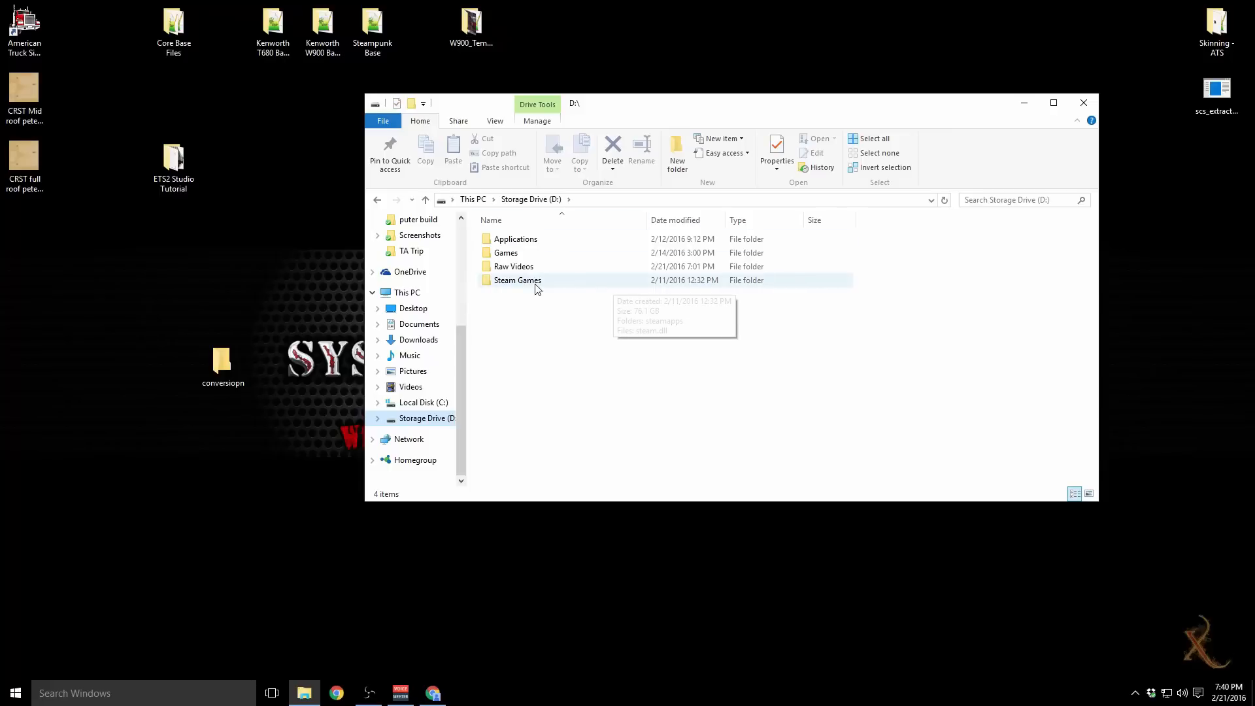
{"action": "double_click", "coordinate": [534, 282]}
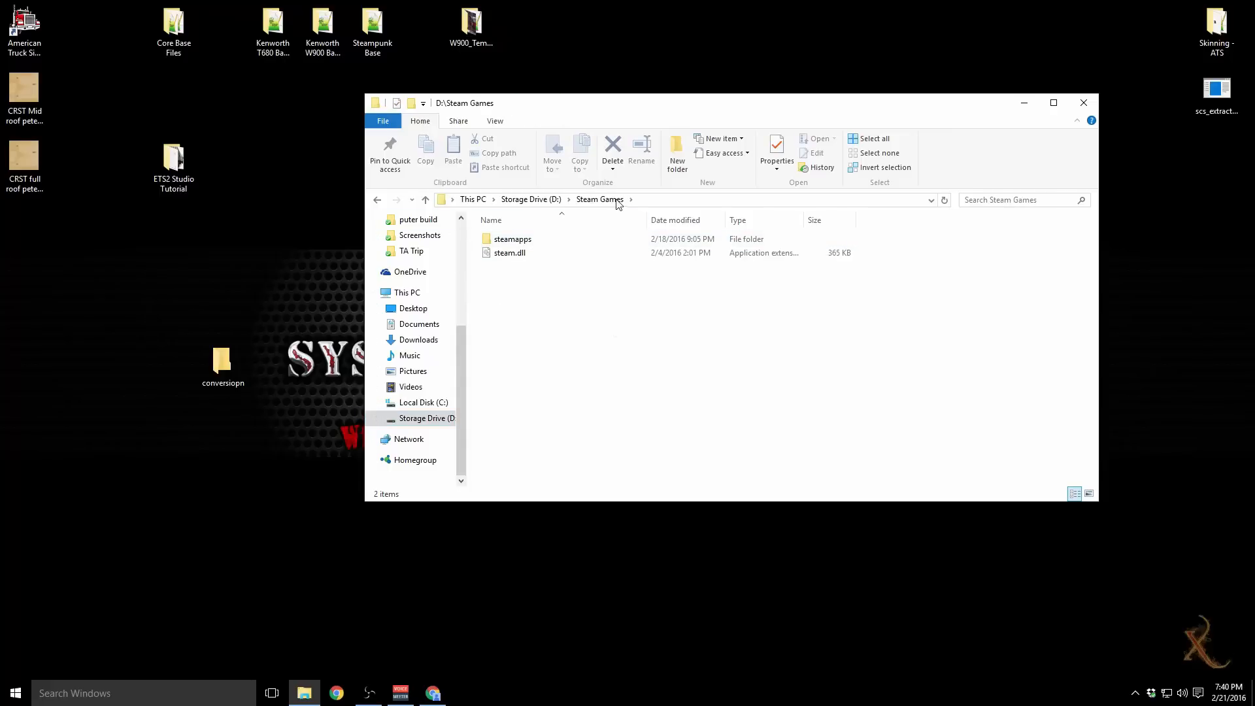
{"action": "left_click", "coordinate": [519, 242]}
{"action": "double_click", "coordinate": [520, 242]}
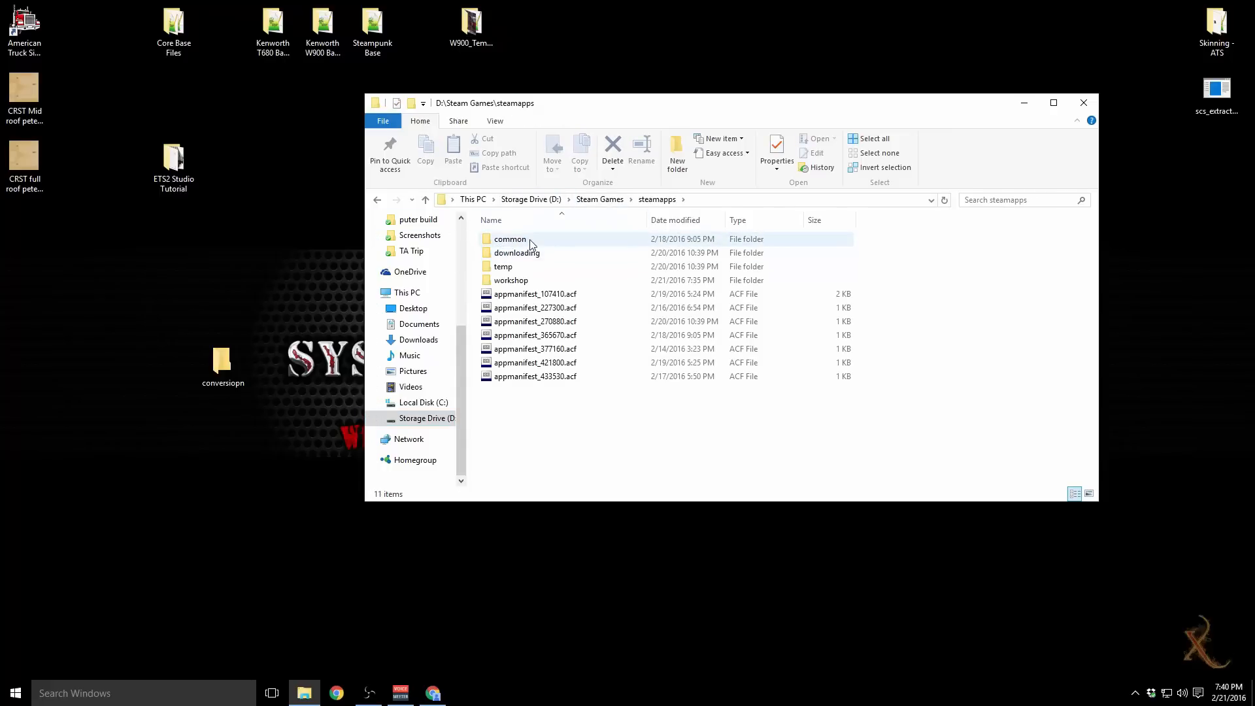
{"action": "double_click", "coordinate": [531, 244]}
{"action": "double_click", "coordinate": [577, 240]}
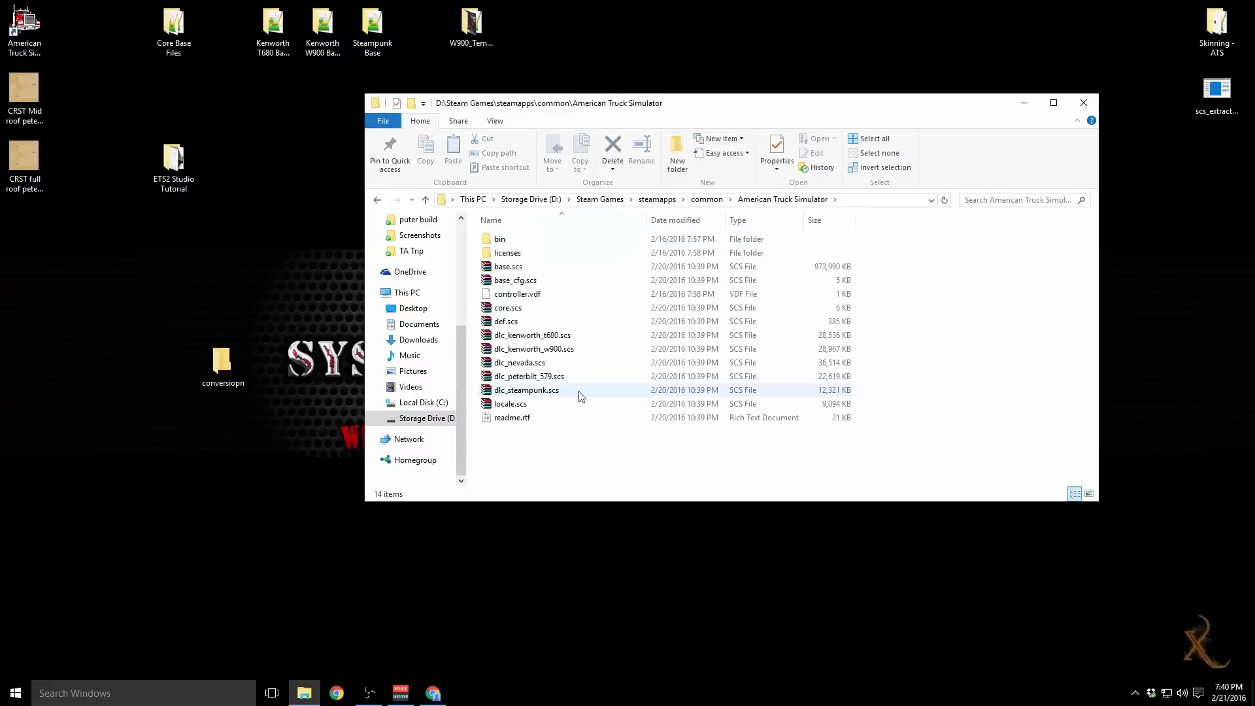
{"action": "right_click", "coordinate": [540, 377]}
{"action": "left_click", "coordinate": [571, 551]}
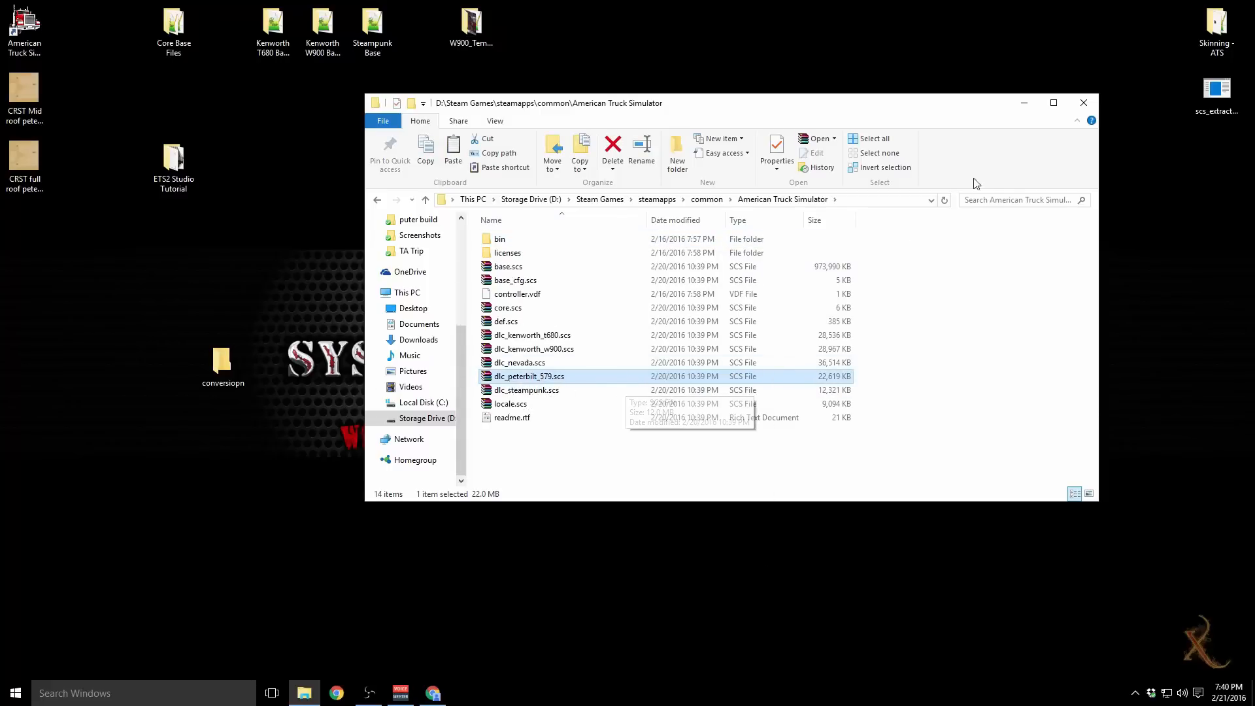
Step: Close the game folder and paste the copied dlc_peterbilt_579.scs into the conversiopn folder on the desktop
{"action": "left_click", "coordinate": [1083, 105]}
{"action": "double_click", "coordinate": [209, 364]}
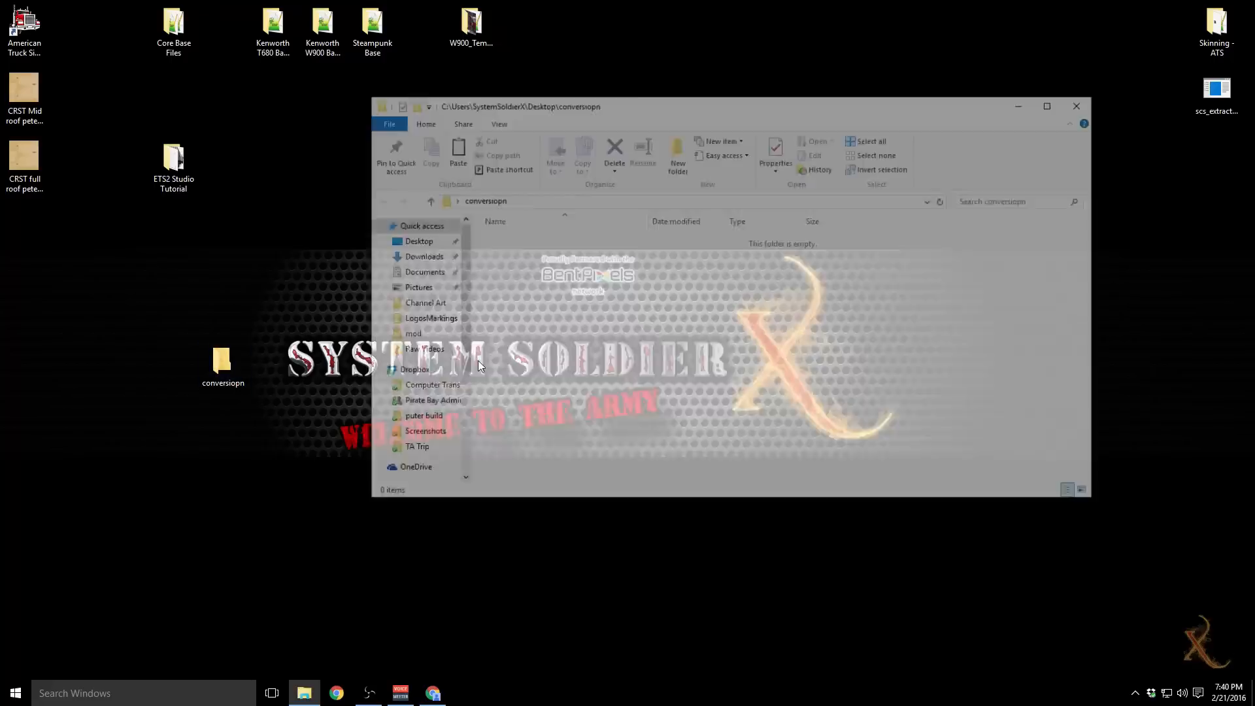
{"action": "right_click", "coordinate": [688, 373]}
{"action": "left_click", "coordinate": [724, 484]}
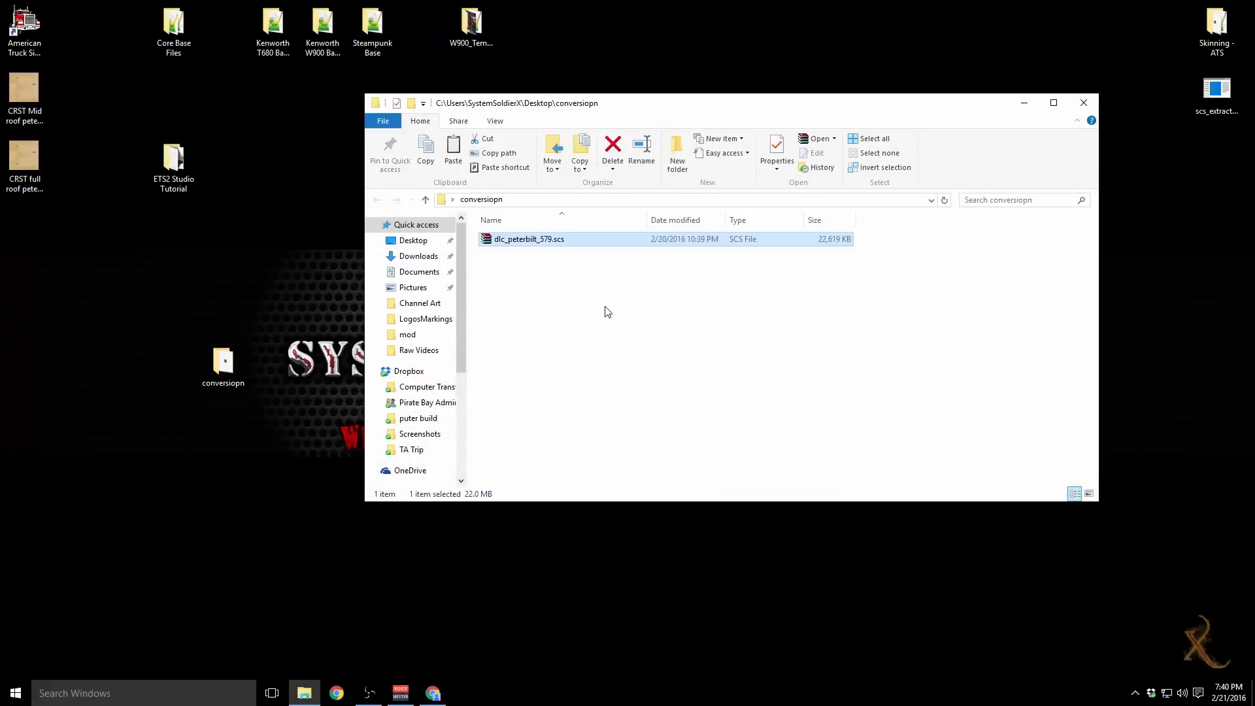
{"action": "left_click", "coordinate": [505, 254]}
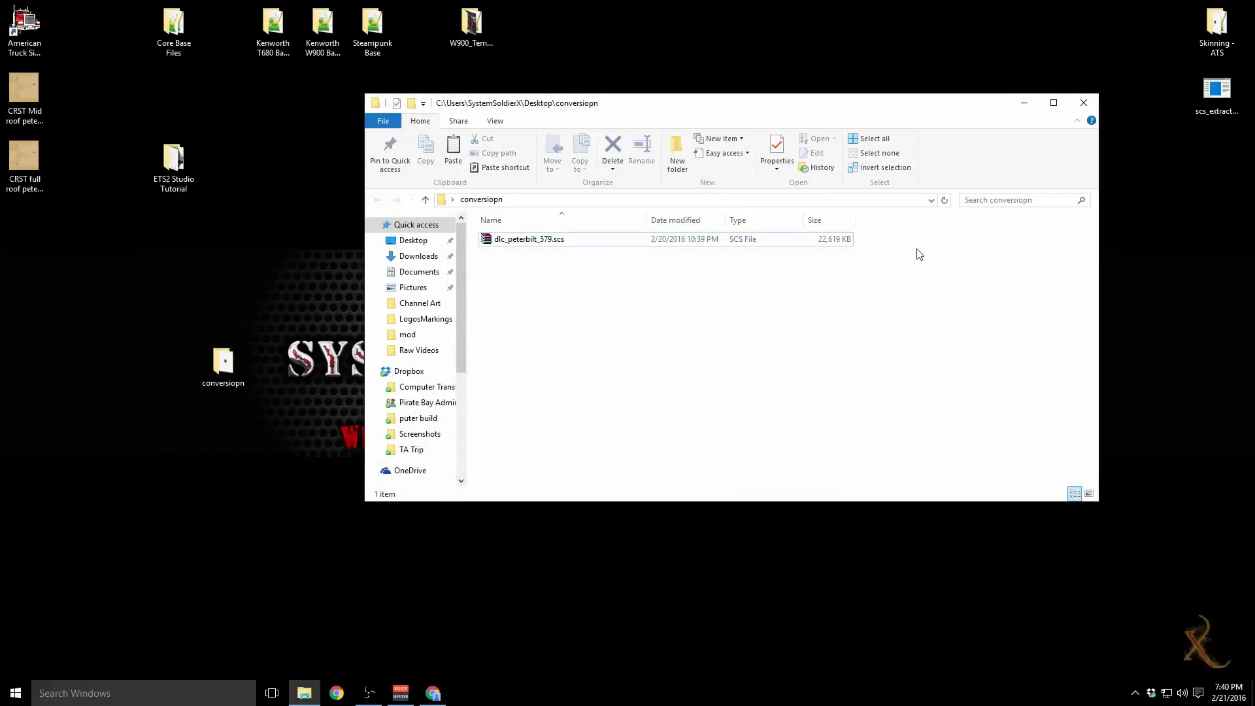
Step: Copy scs_extractor.exe from the desktop into the conversiopn folder
{"action": "right_click", "coordinate": [1194, 90]}
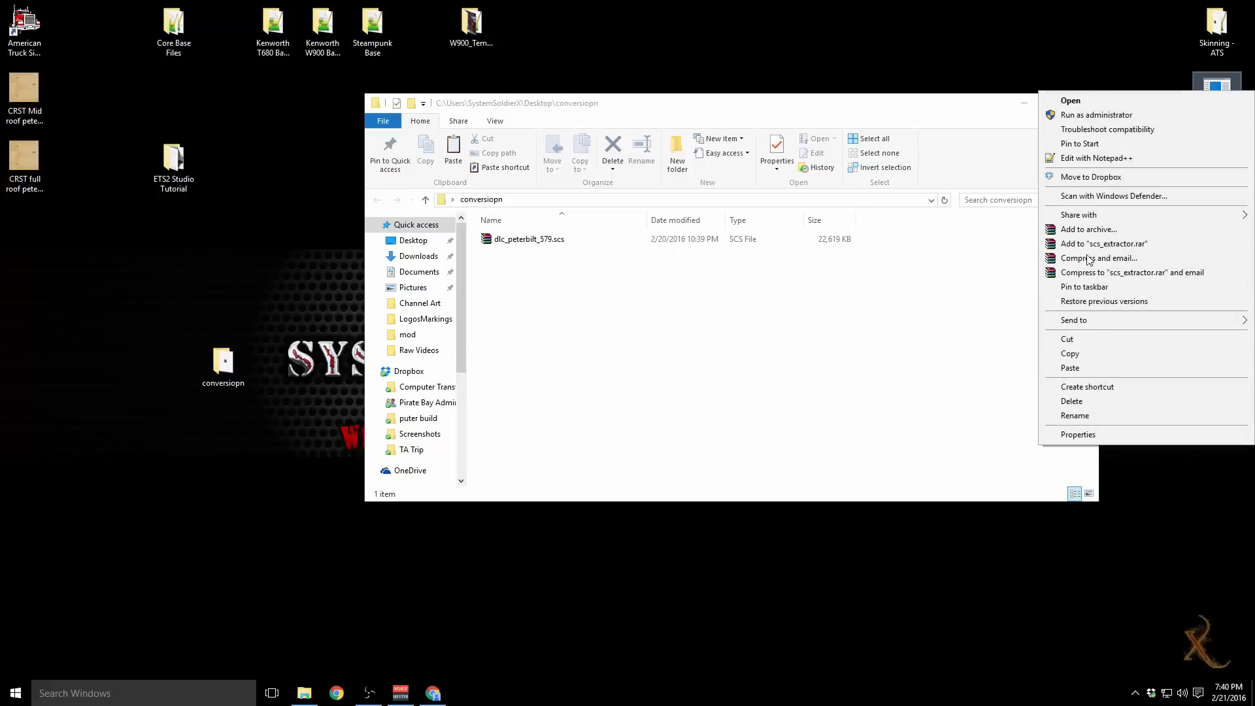
{"action": "left_click", "coordinate": [1072, 353]}
{"action": "right_click", "coordinate": [679, 333]}
{"action": "left_click", "coordinate": [707, 436]}
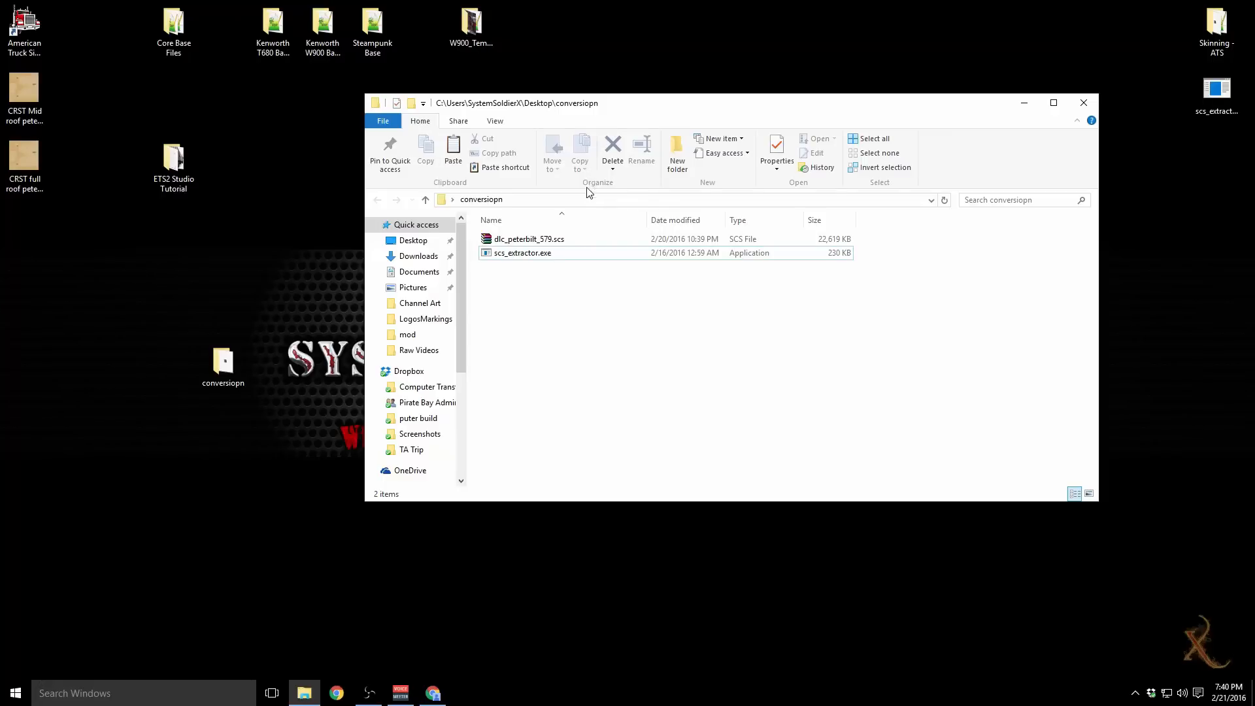
Step: Extract dlc_peterbilt_579.scs inside the conversiopn folder by running it through scs_extractor.exe
{"action": "left_click", "coordinate": [555, 243]}
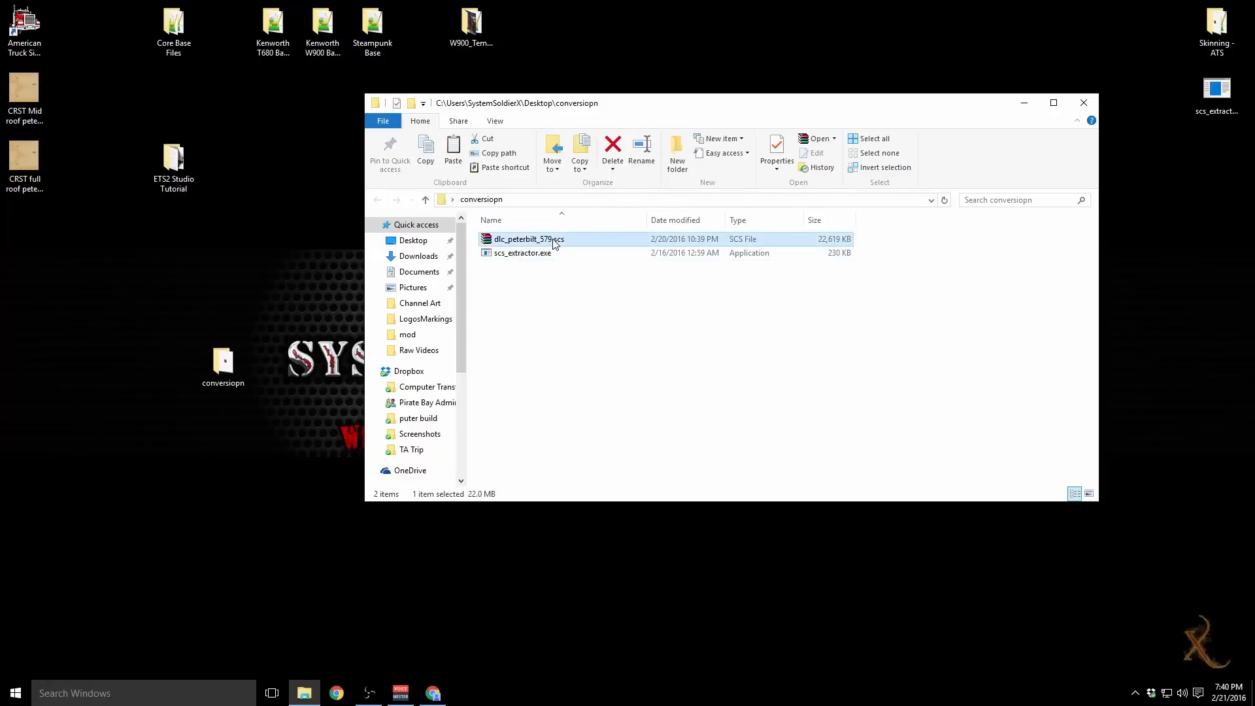
{"action": "left_click_drag", "start_coordinate": [553, 245], "coordinate": [548, 255]}
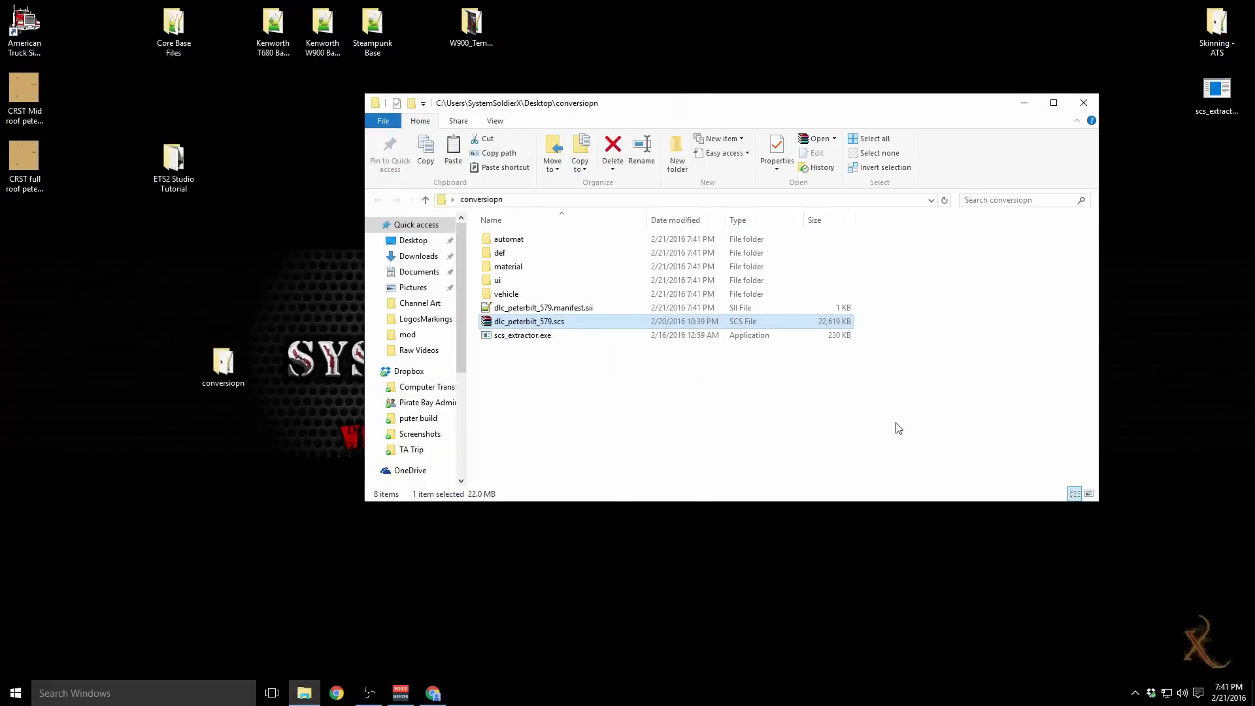
{"action": "left_click", "coordinate": [607, 401]}
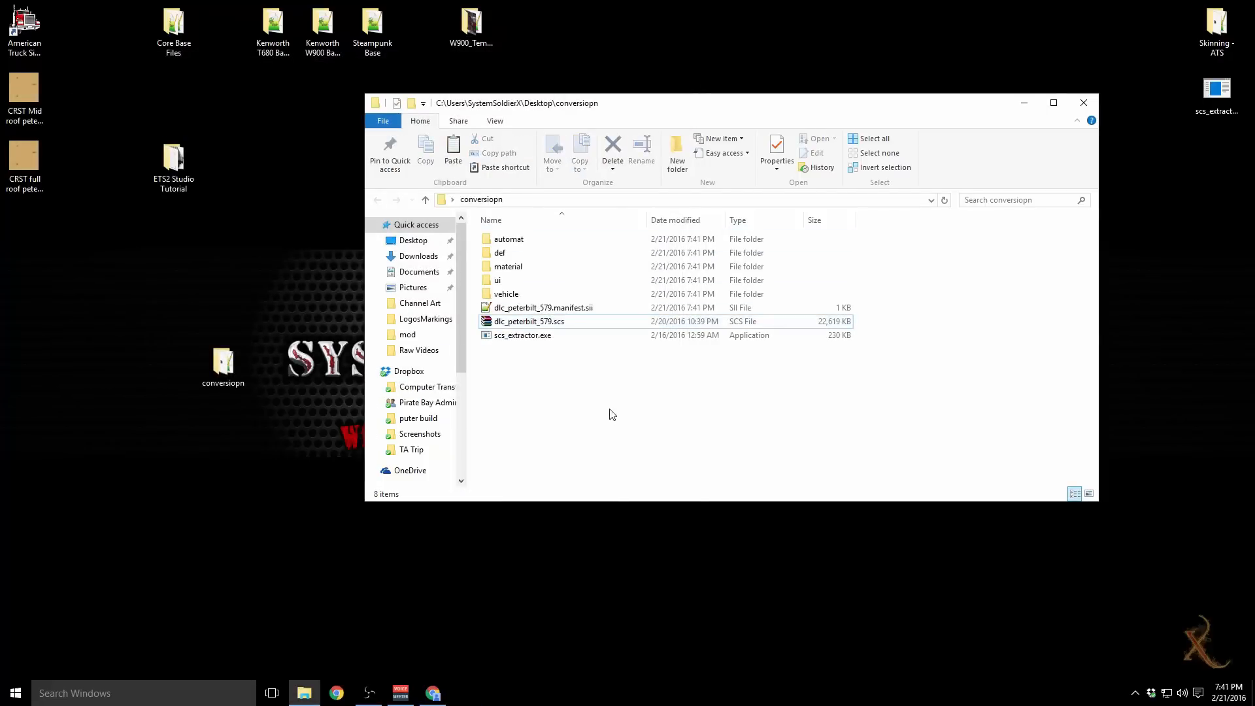
Step: Delete dlc_peterbilt_579.scs and scs_extractor.exe from the conversiopn folder
{"action": "left_click_drag", "start_coordinate": [612, 414], "coordinate": [531, 332]}
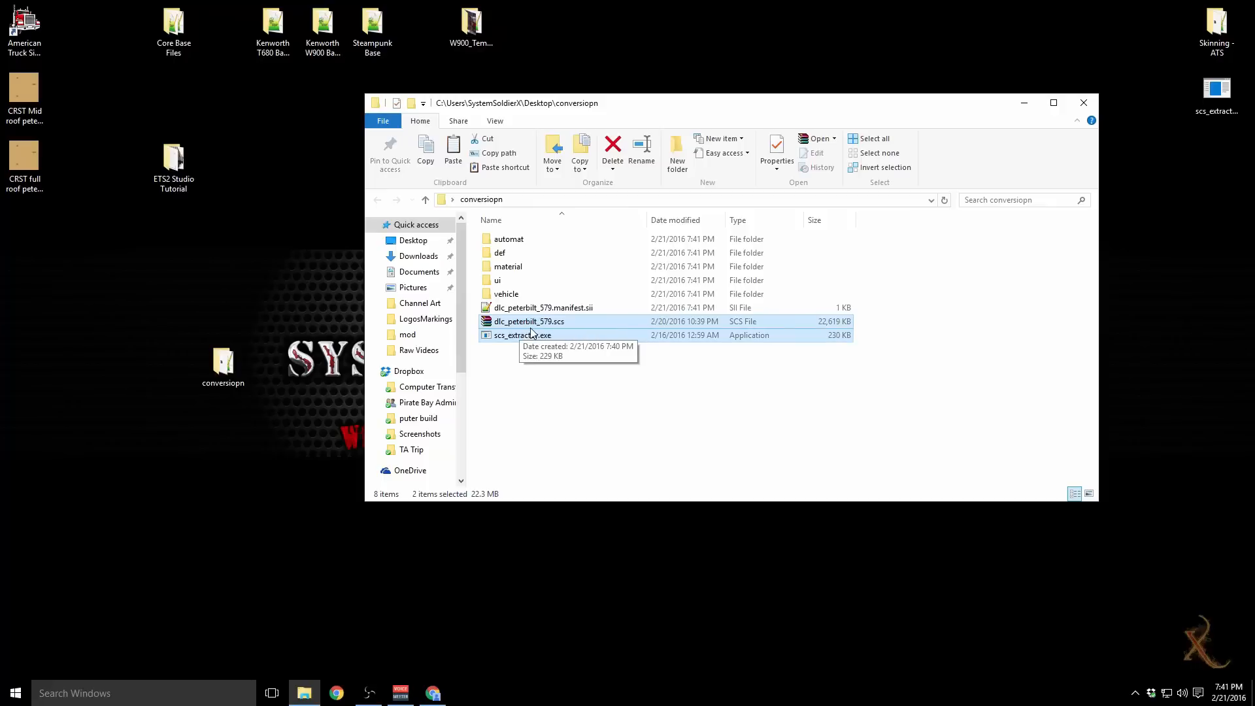
{"action": "right_click", "coordinate": [532, 332]}
{"action": "left_click", "coordinate": [576, 543]}
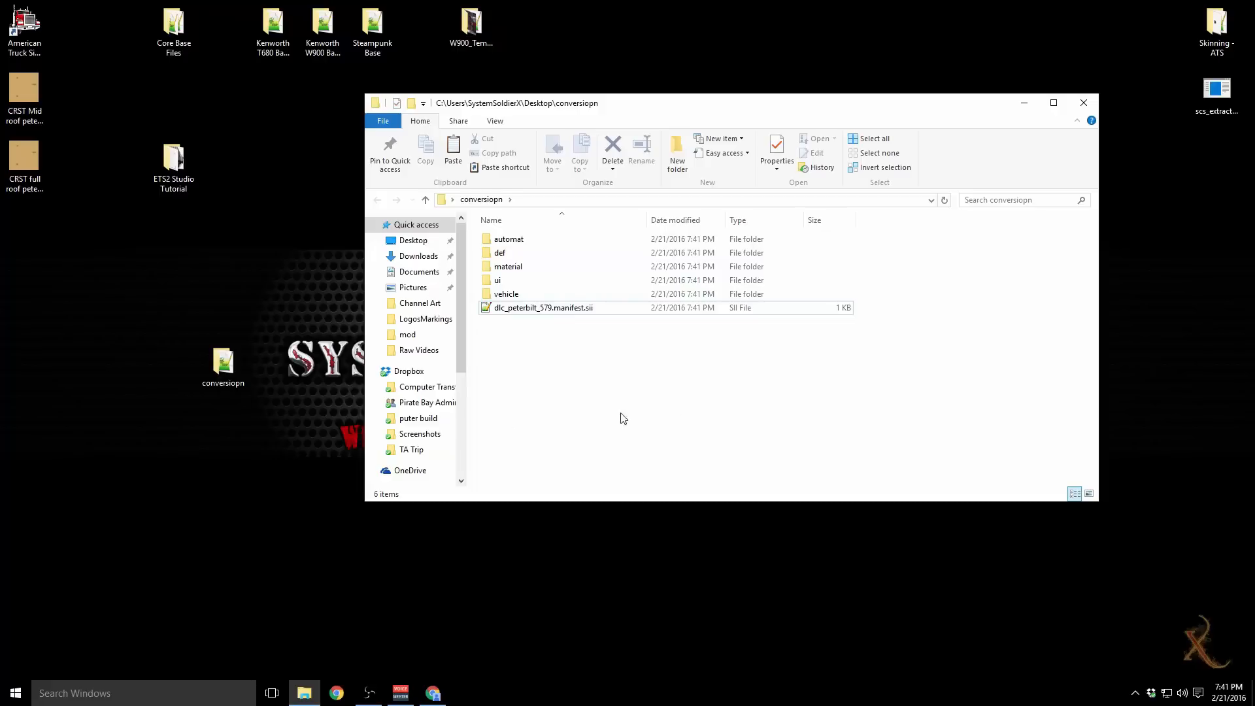
Step: Start a WinRAR archive of all the extracted folders and the manifest file, using ZIP format and the Store compression method
{"action": "left_click_drag", "start_coordinate": [653, 402], "coordinate": [493, 239]}
{"action": "right_click", "coordinate": [511, 243]}
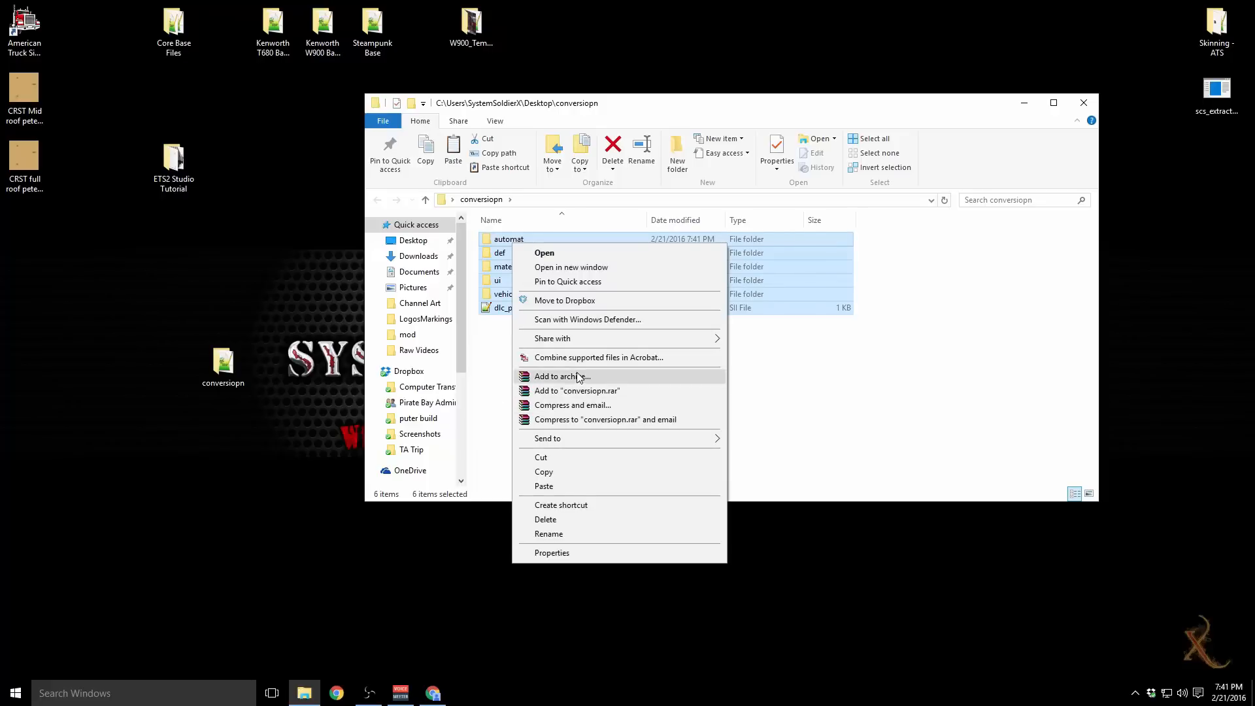
{"action": "left_click", "coordinate": [552, 377]}
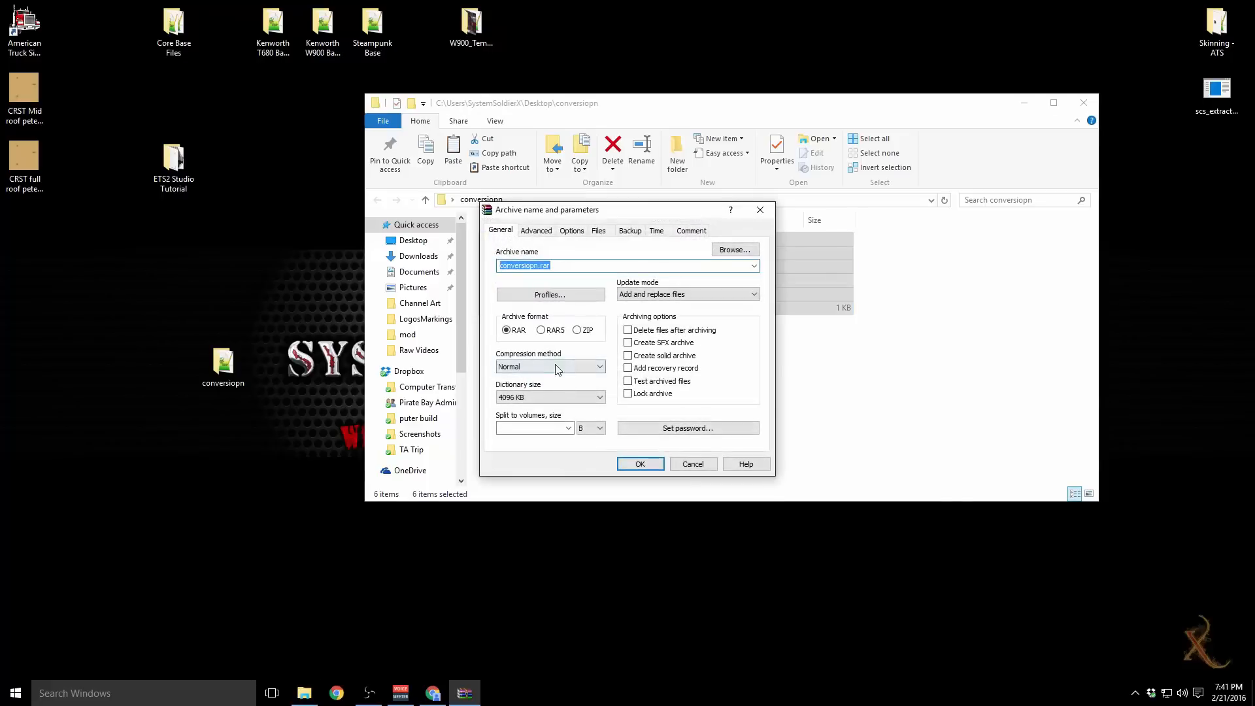
{"action": "left_click", "coordinate": [577, 330]}
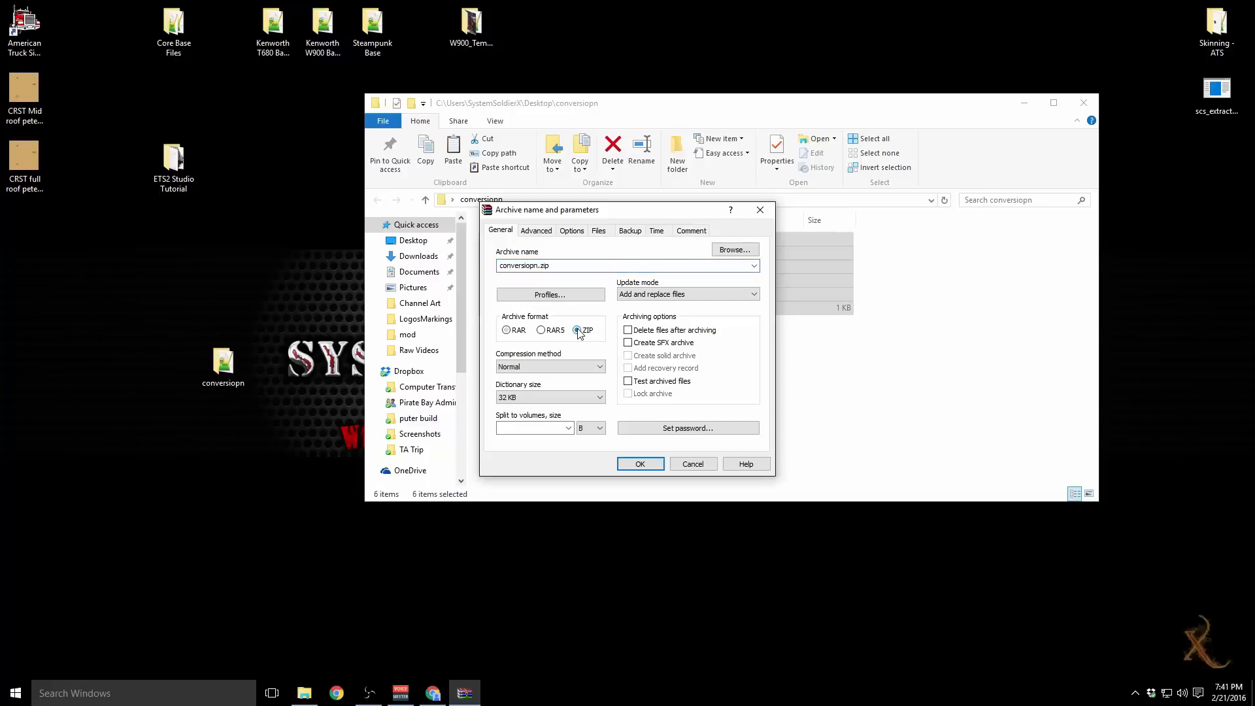
{"action": "left_click", "coordinate": [534, 367]}
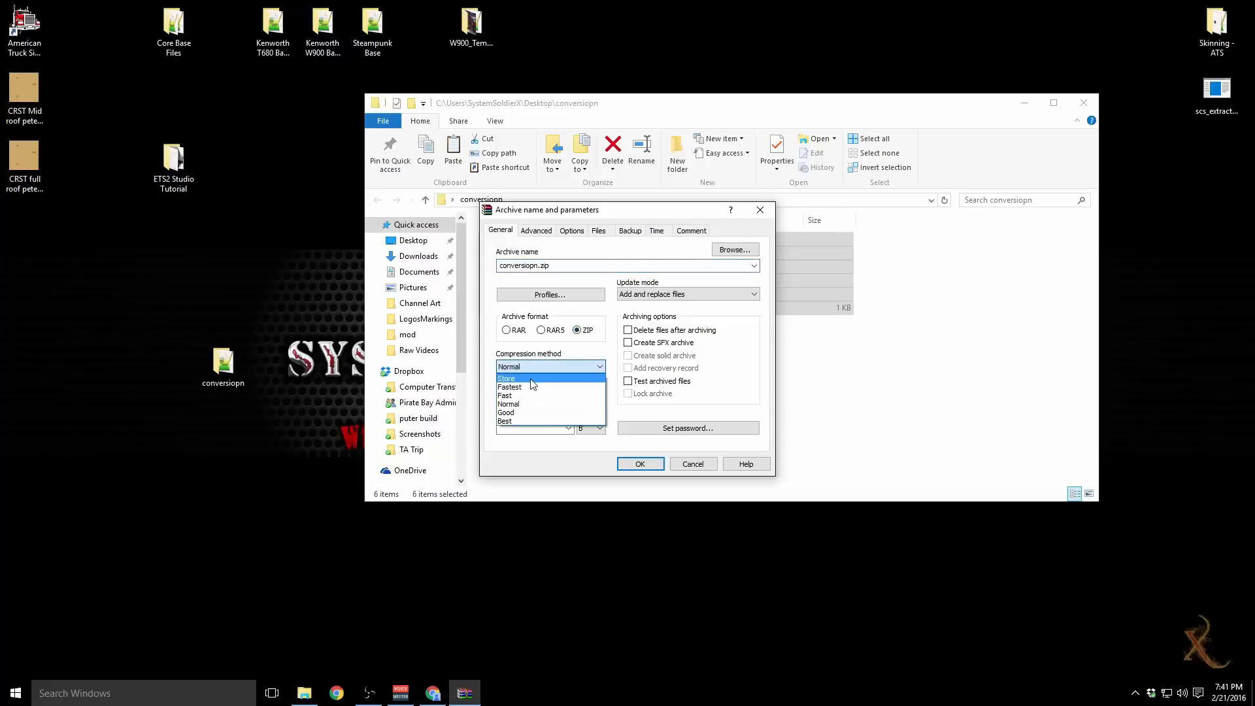
{"action": "left_click", "coordinate": [534, 379]}
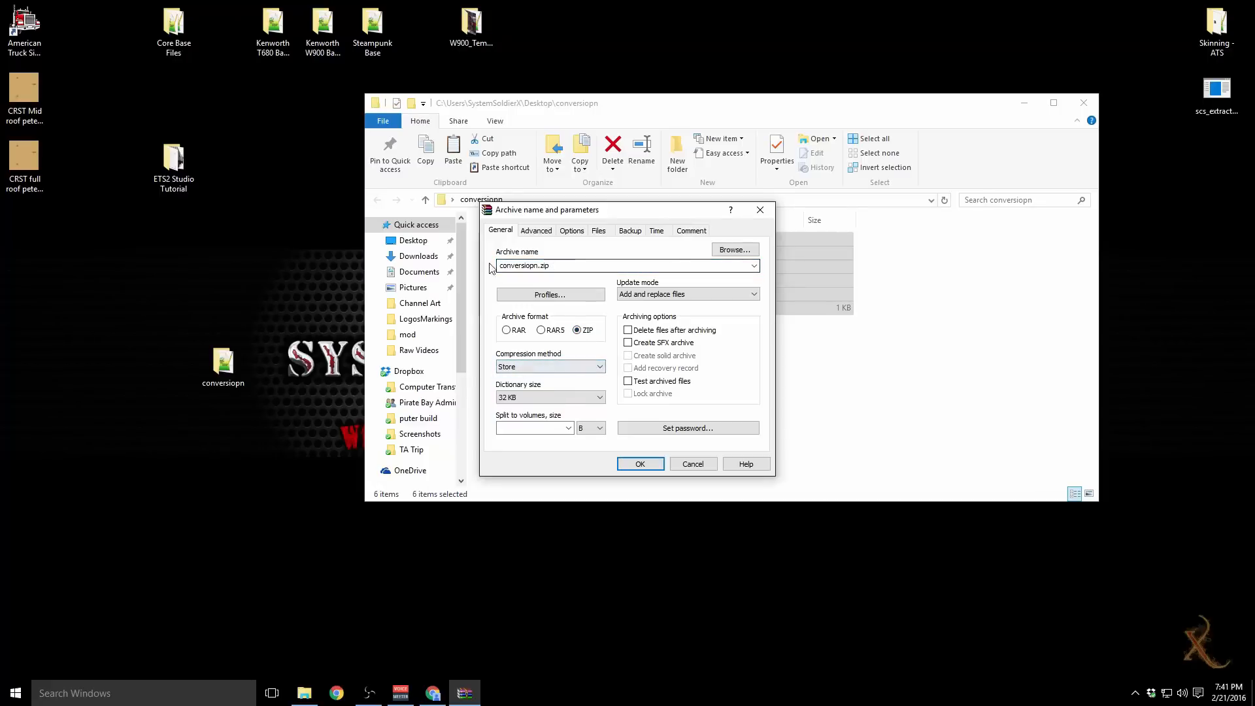
Step: Name the archive conversiopn.scs, create it, and close the folder window
{"action": "double_click", "coordinate": [538, 268]}
{"action": "left_click", "coordinate": [570, 263]}
{"action": "type", "text": "scs"}
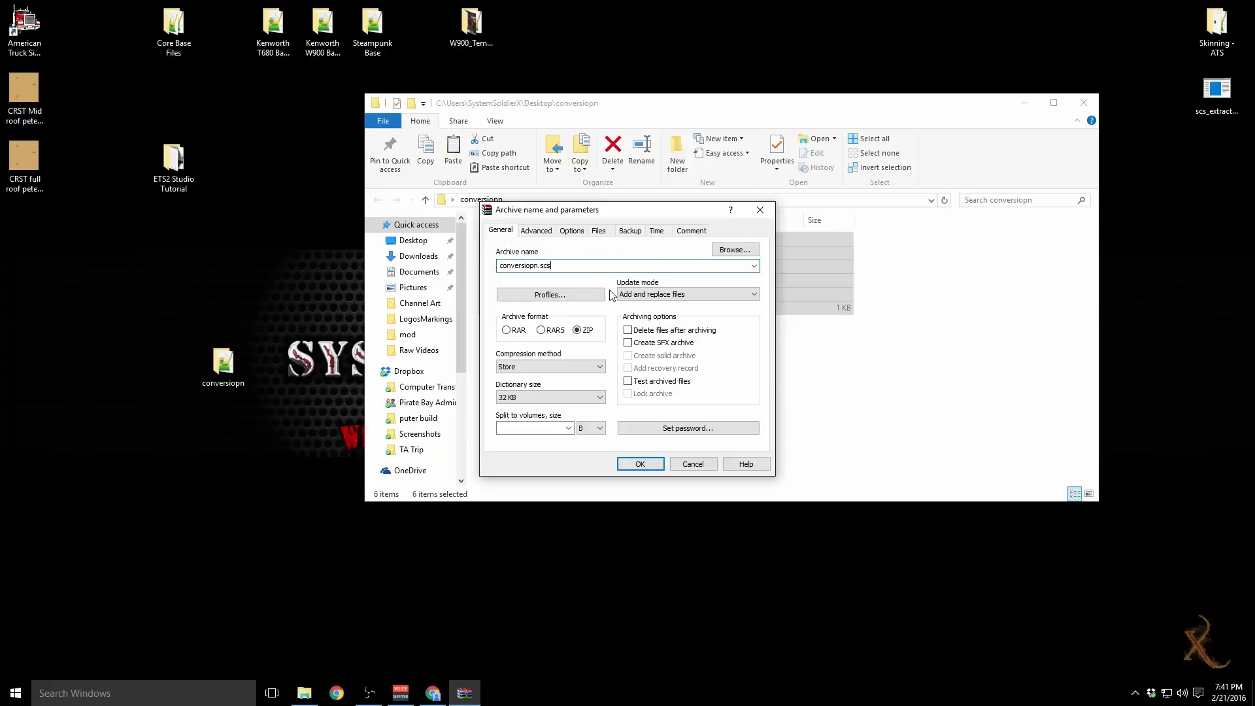
{"action": "left_click", "coordinate": [649, 464]}
{"action": "left_click", "coordinate": [611, 414]}
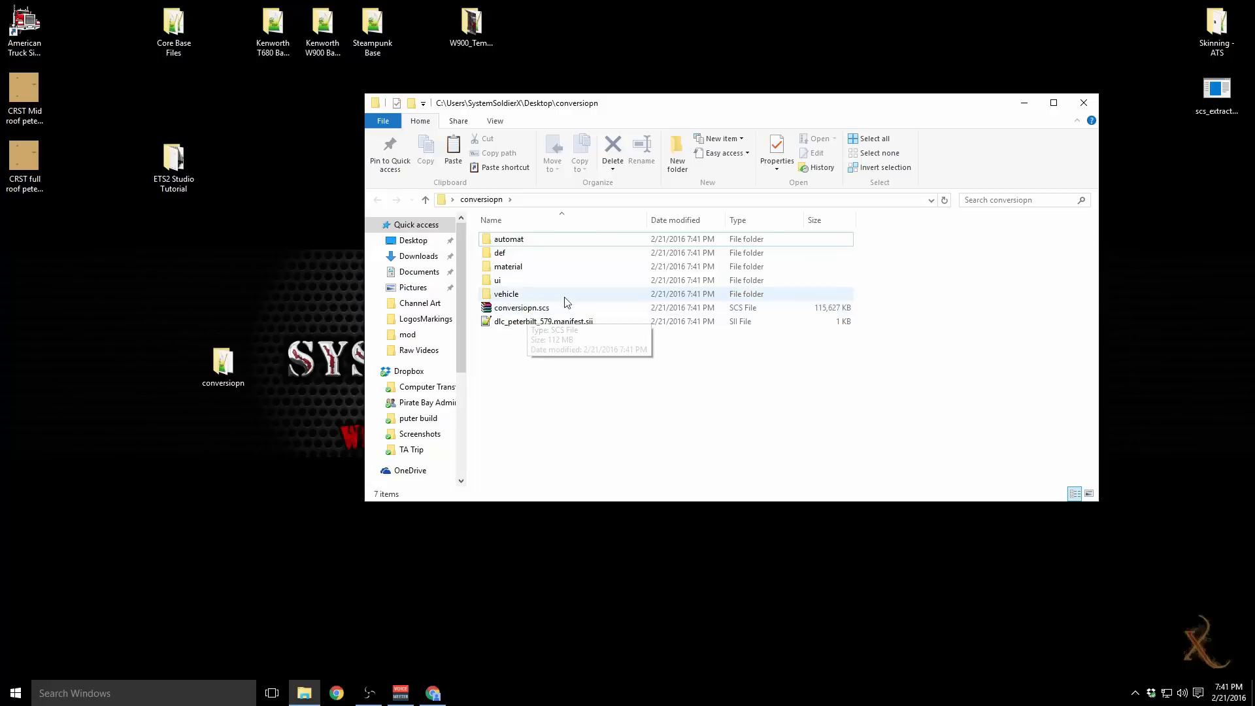
{"action": "left_click", "coordinate": [1080, 104]}
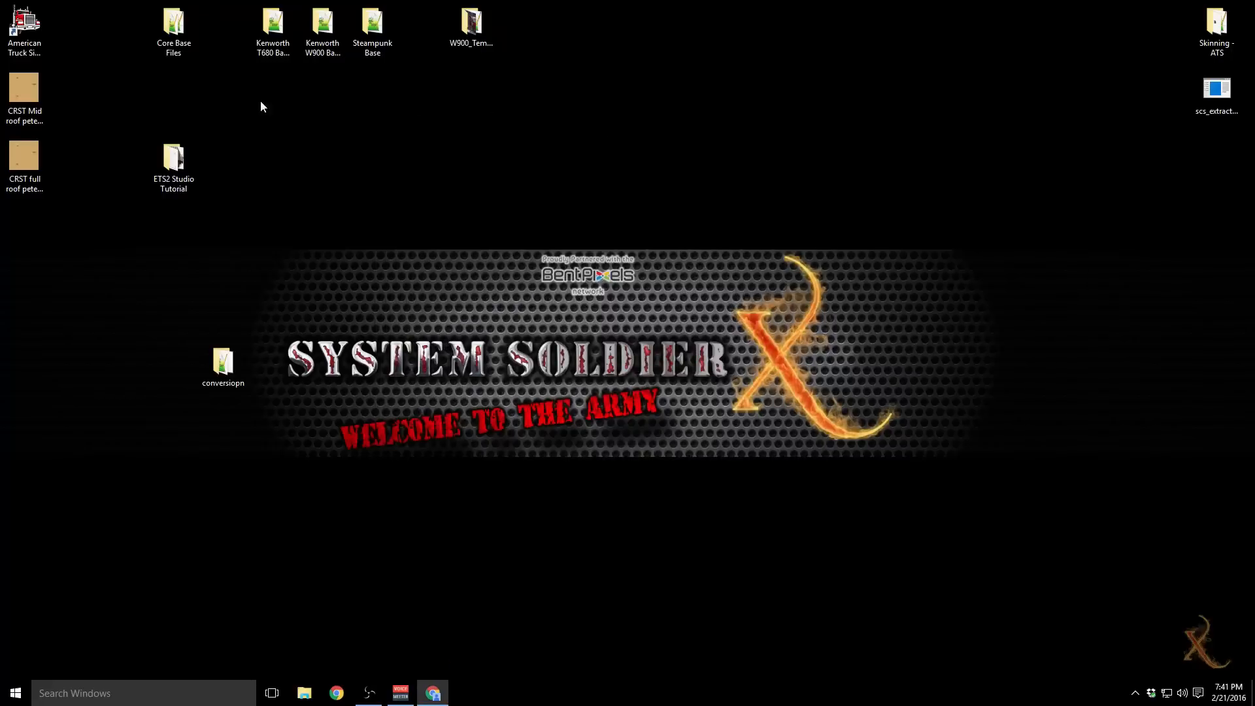
Step: Launch ETS2 Studio from the ETS2 Studio Tutorial folder, close the folder, and reposition the program window
{"action": "double_click", "coordinate": [182, 175]}
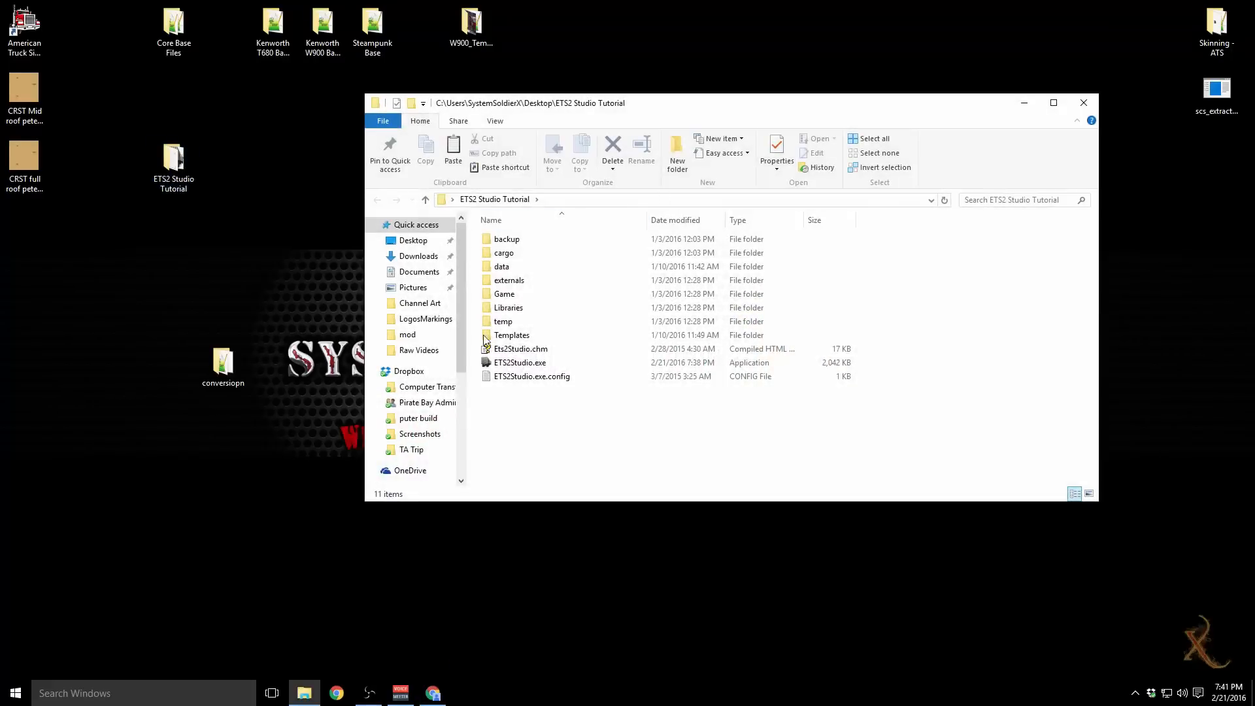
{"action": "left_click", "coordinate": [1083, 103]}
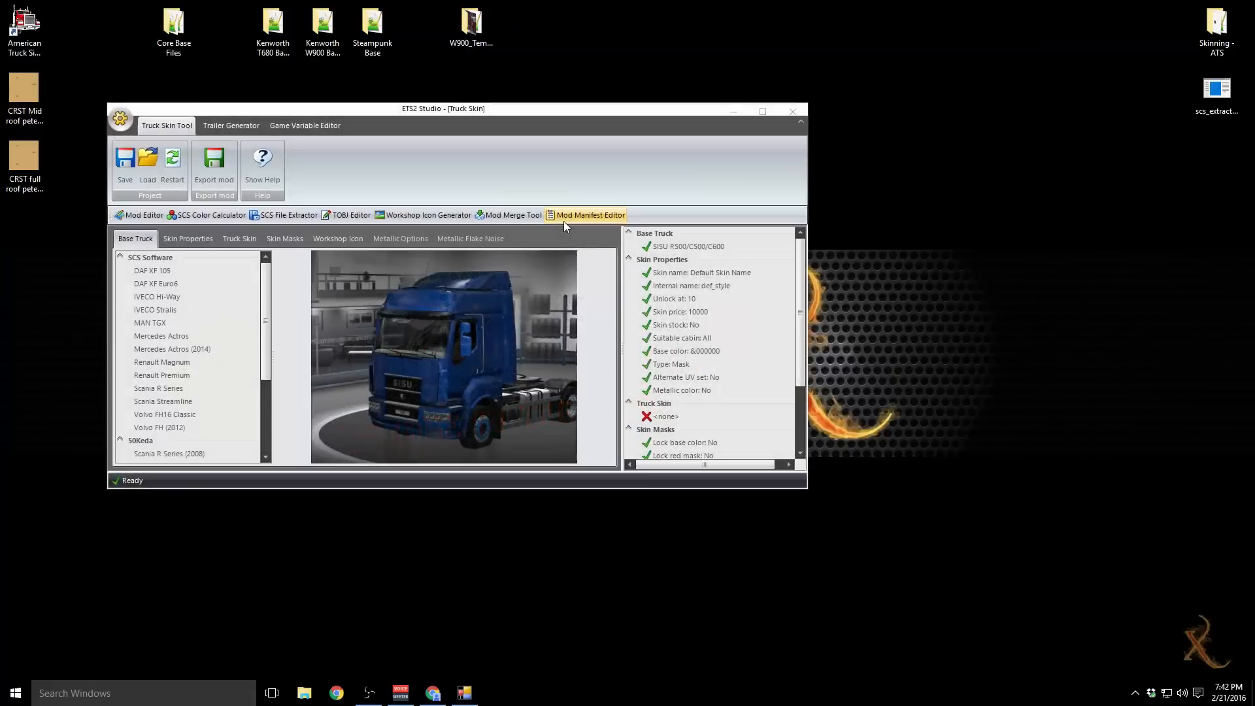
{"action": "left_click_drag", "start_coordinate": [421, 121], "coordinate": [616, 85]}
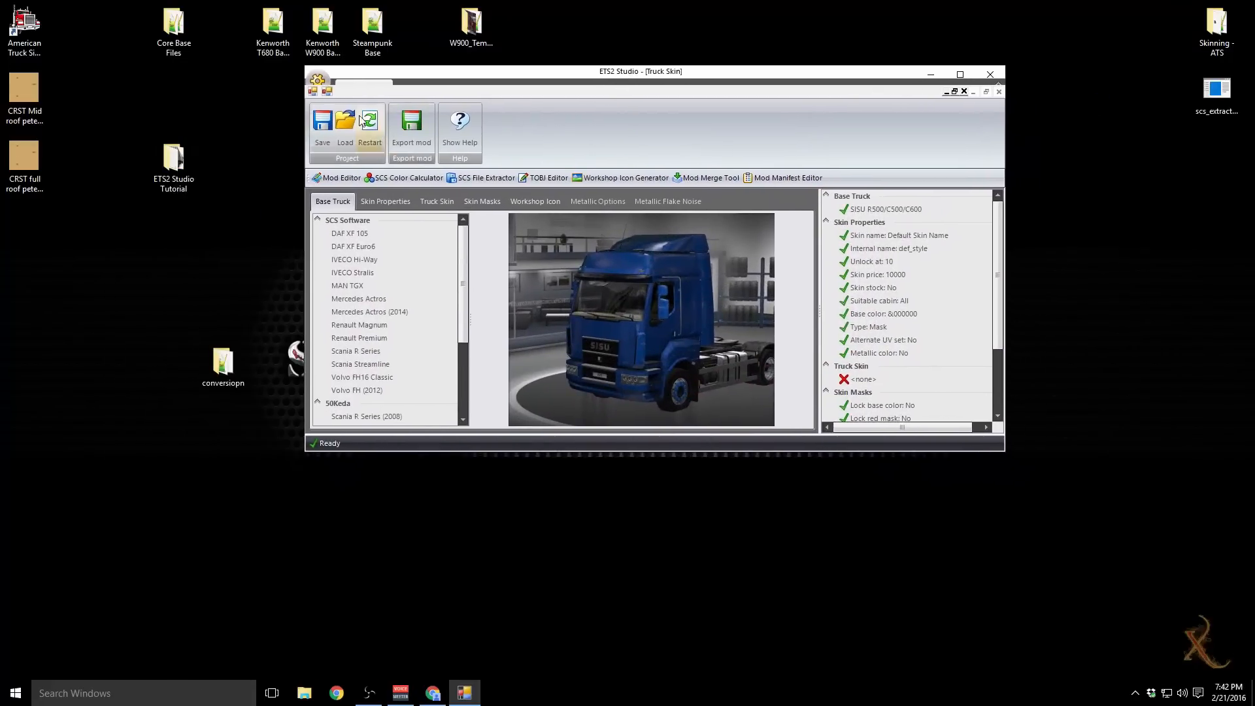
{"action": "left_click", "coordinate": [320, 89]}
{"action": "left_click", "coordinate": [561, 280]}
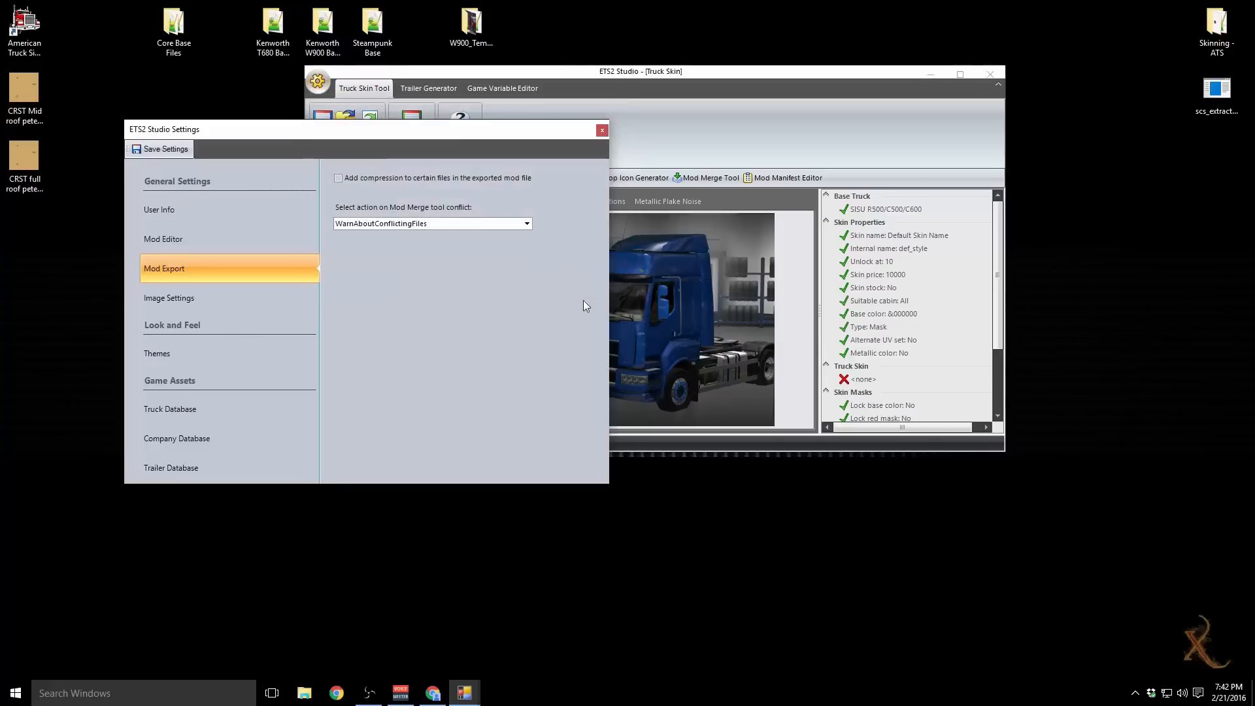
{"action": "left_click", "coordinate": [181, 412]}
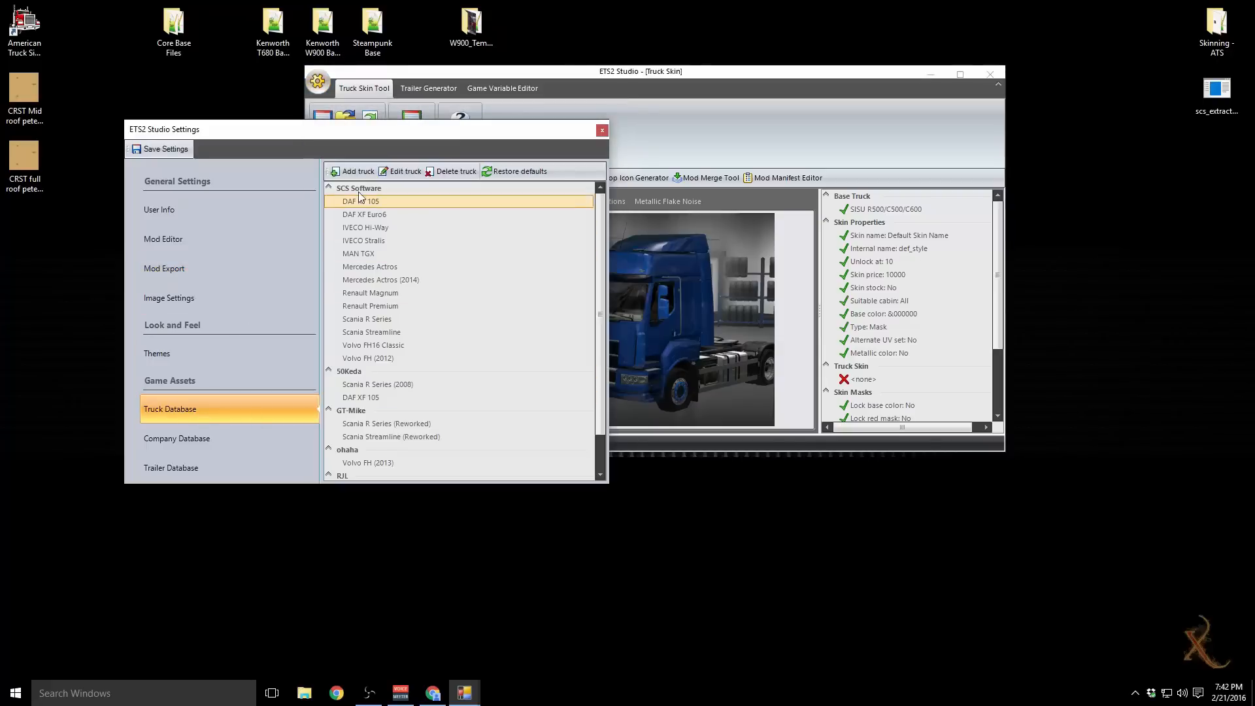
{"action": "left_click", "coordinate": [356, 172]}
{"action": "left_click_drag", "start_coordinate": [363, 150], "coordinate": [410, 298]}
{"action": "left_click", "coordinate": [632, 146]}
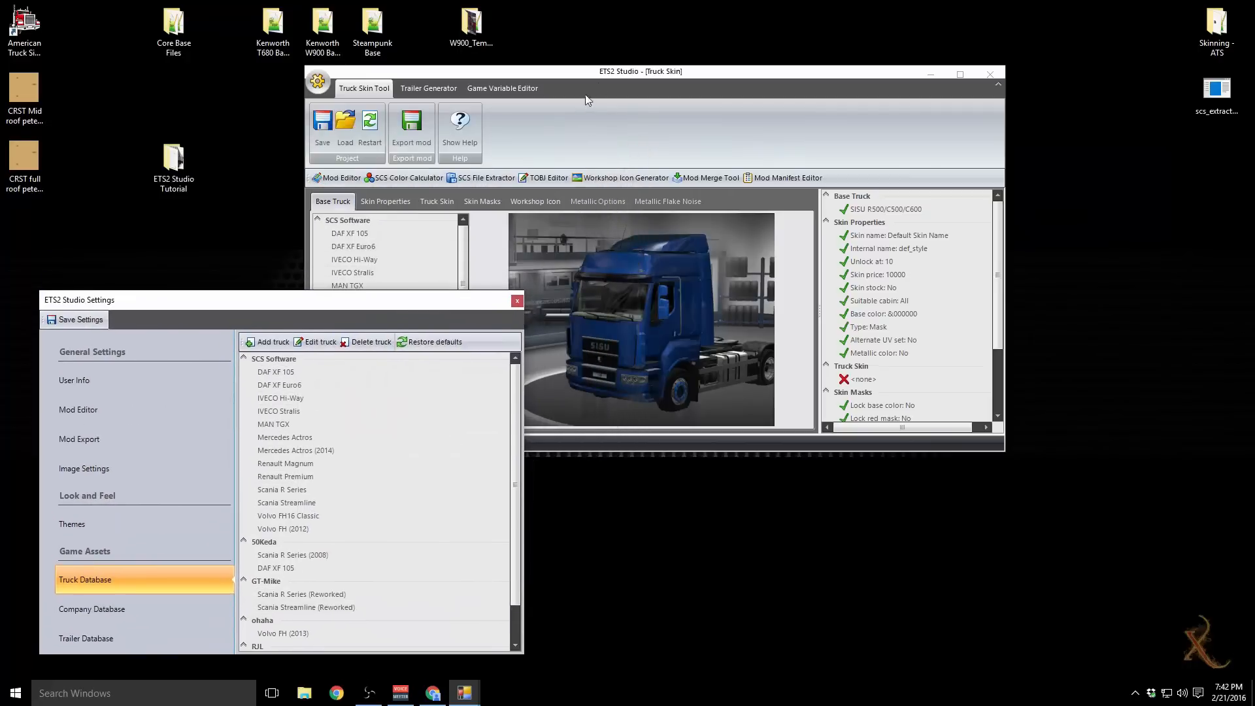
{"action": "left_click", "coordinate": [517, 301]}
Step: Reposition the main window, open the truck database in the settings, and start a new truck template
{"action": "left_click_drag", "start_coordinate": [610, 75], "coordinate": [844, 10]}
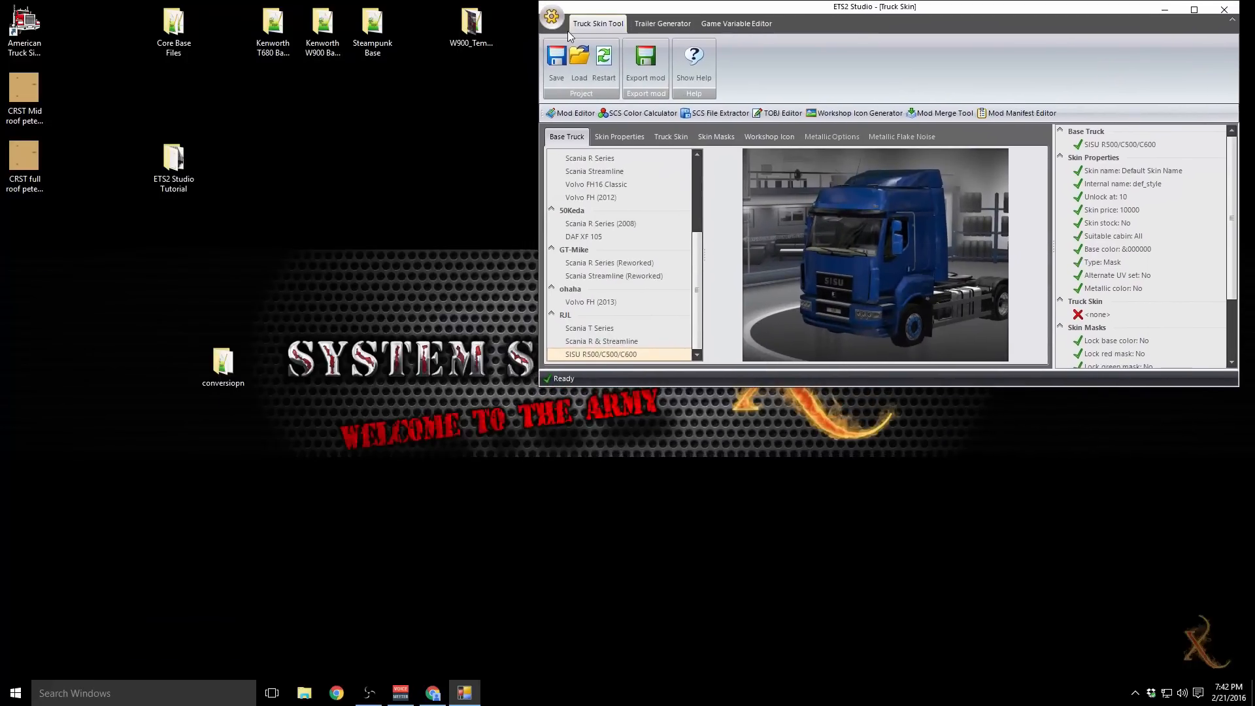
{"action": "left_click", "coordinate": [551, 17]}
{"action": "left_click", "coordinate": [658, 186]}
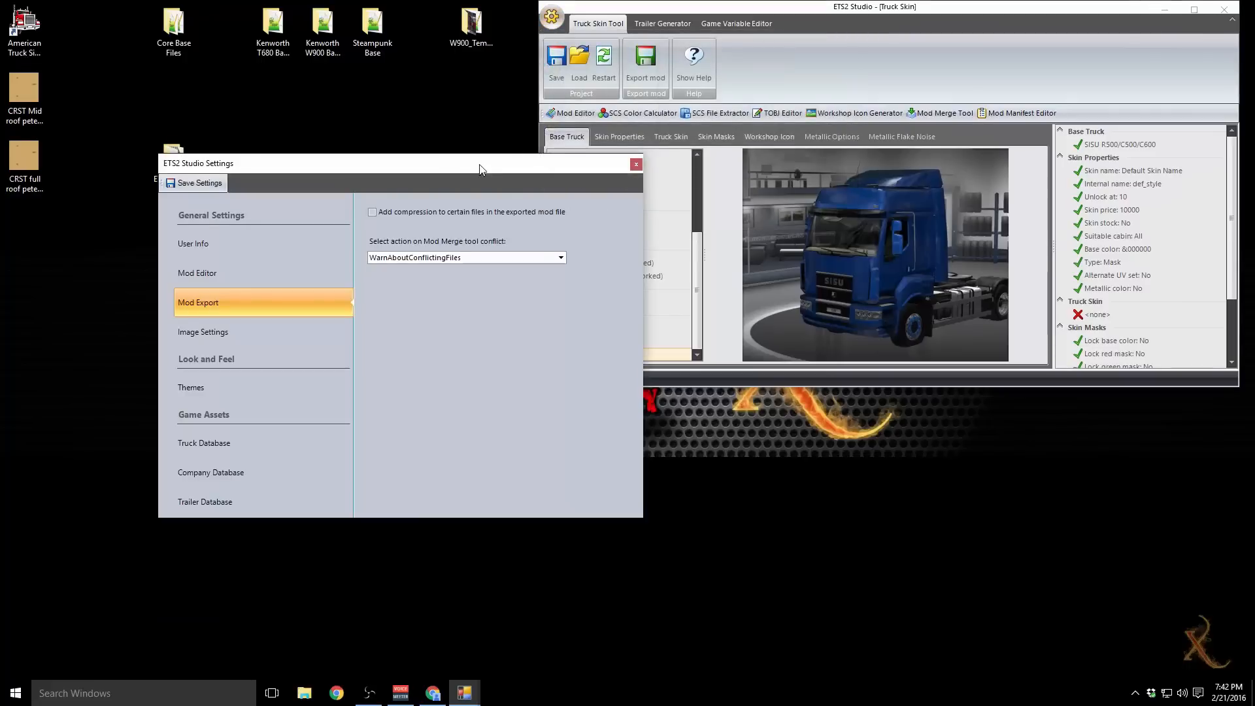
{"action": "left_click_drag", "start_coordinate": [483, 163], "coordinate": [350, 23]}
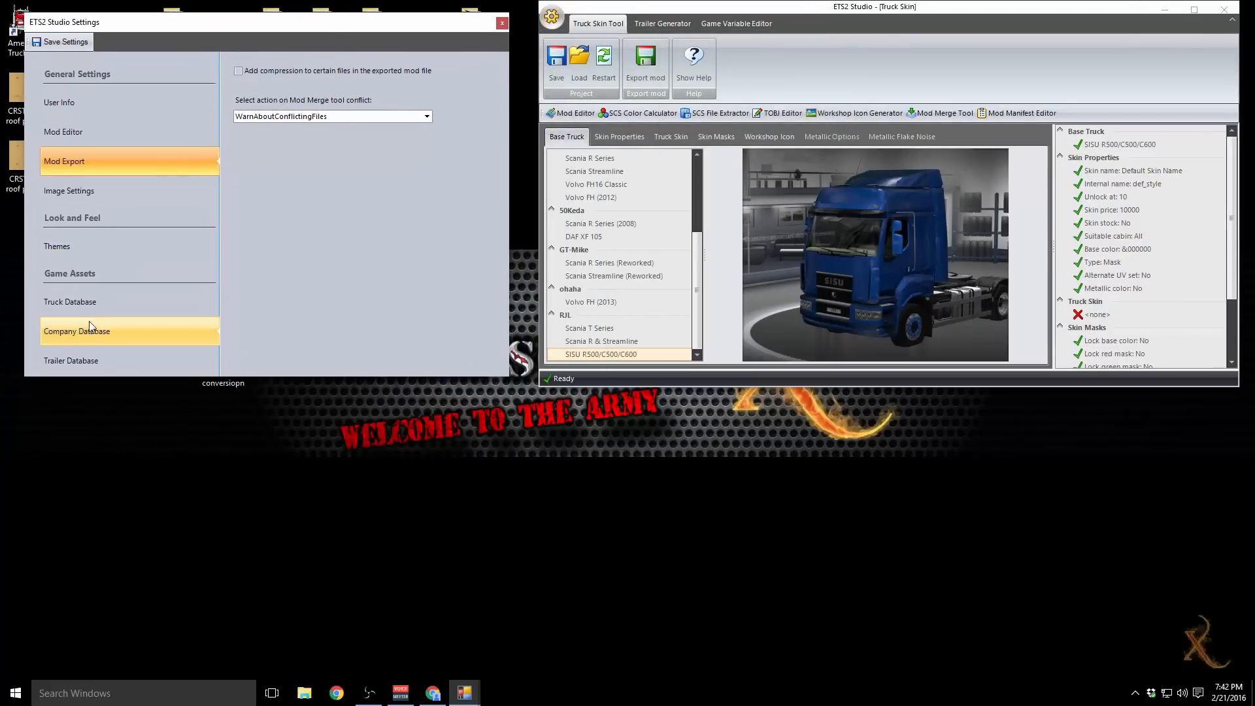
{"action": "left_click", "coordinate": [121, 301]}
{"action": "left_click", "coordinate": [259, 64]}
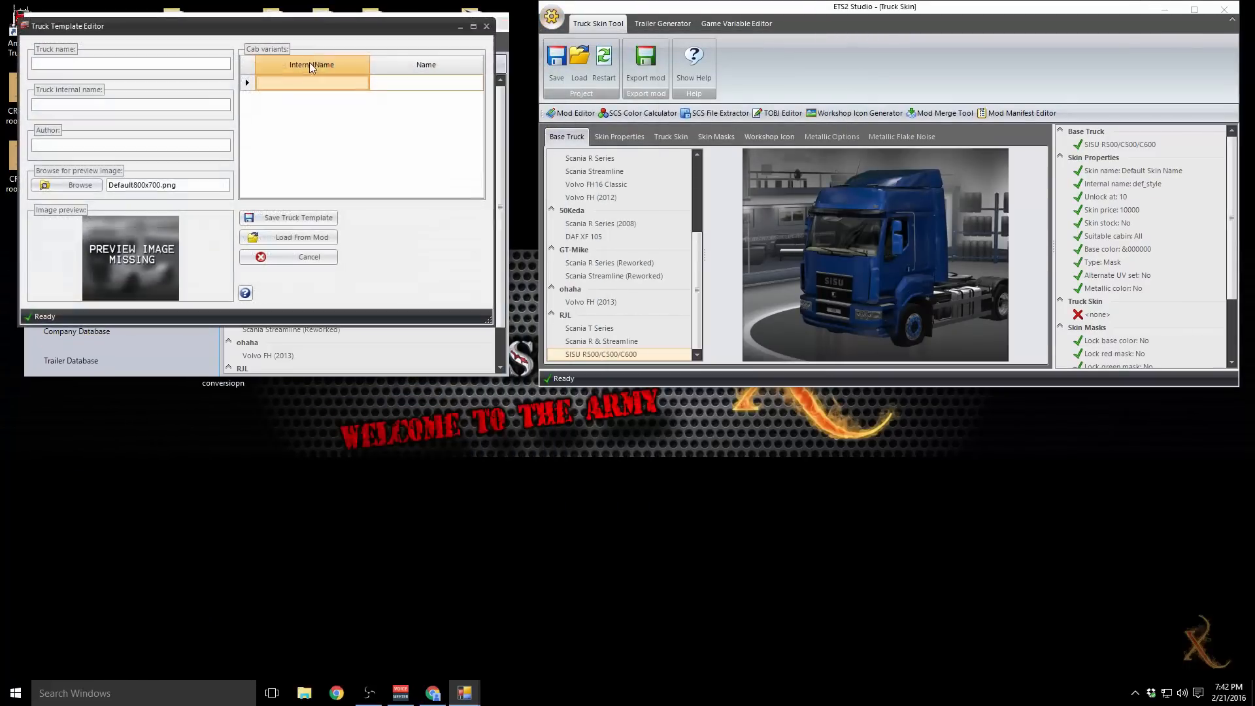
{"action": "left_click_drag", "start_coordinate": [321, 31], "coordinate": [644, 325]}
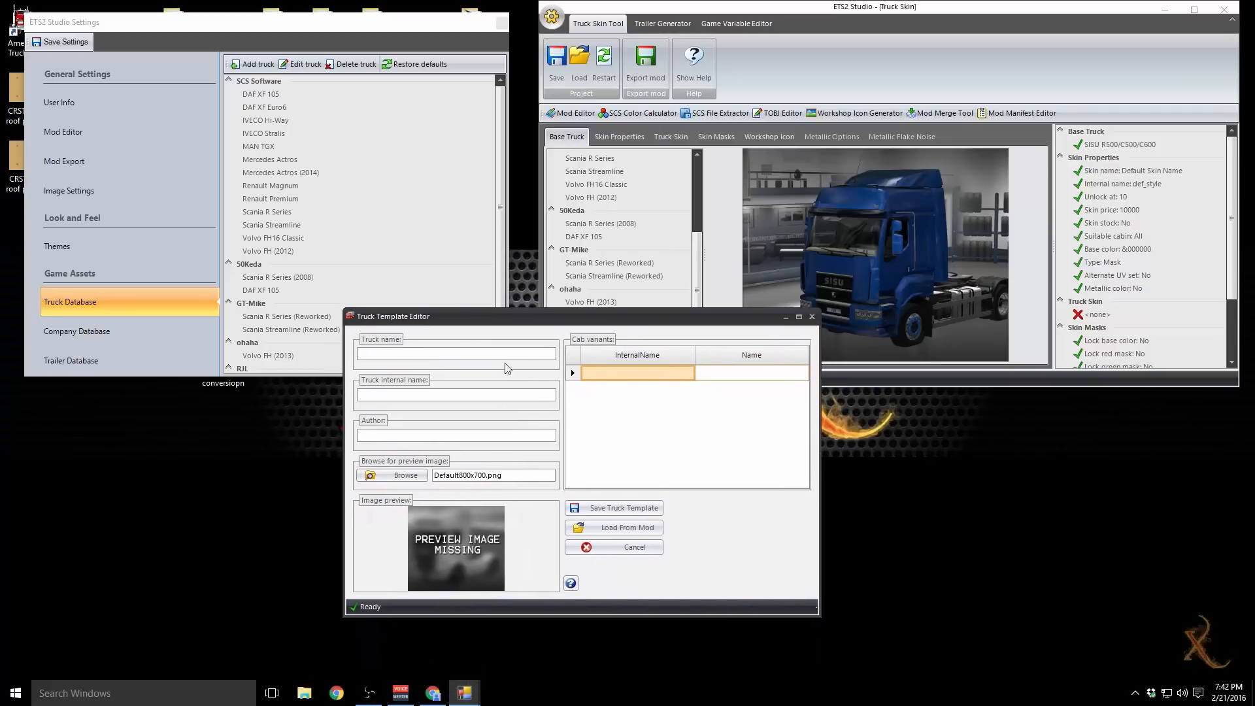
Step: Load conversiopn.scs from the desktop's conversiopn folder into the truck template and check the cab variants
{"action": "left_click", "coordinate": [659, 527]}
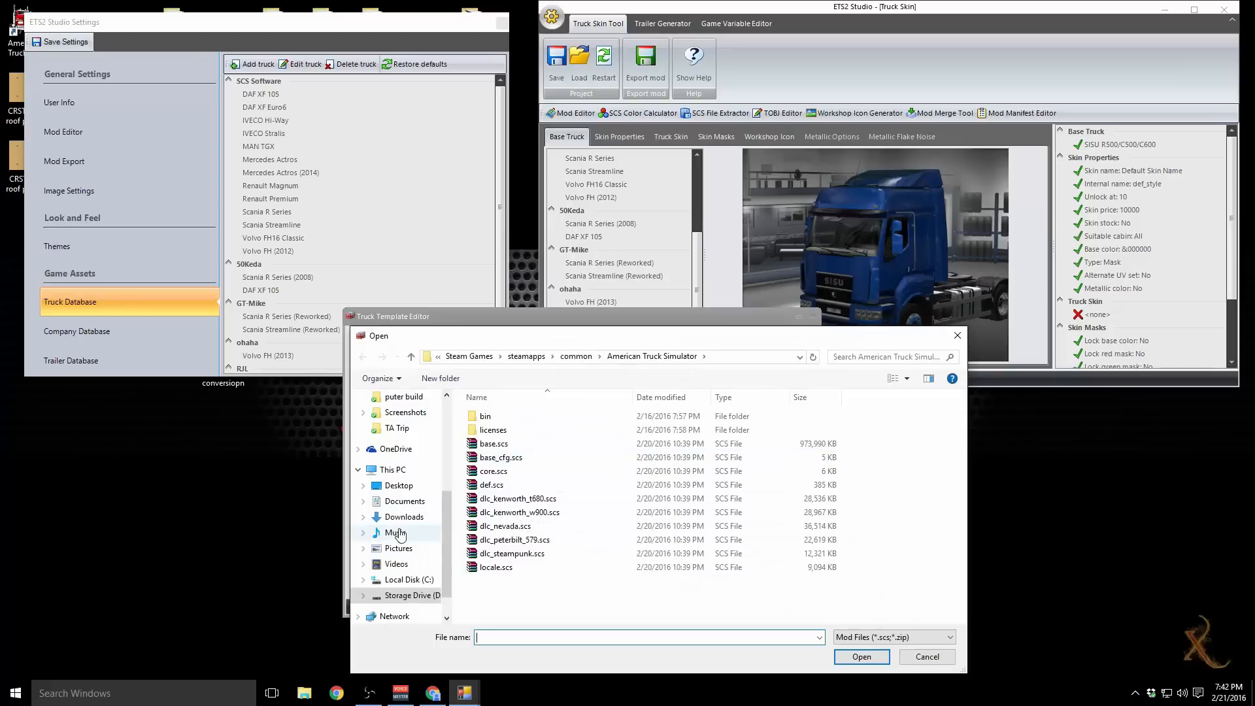
{"action": "scroll", "coordinate": [406, 498], "scroll_direction": "up", "scroll_amount": 1}
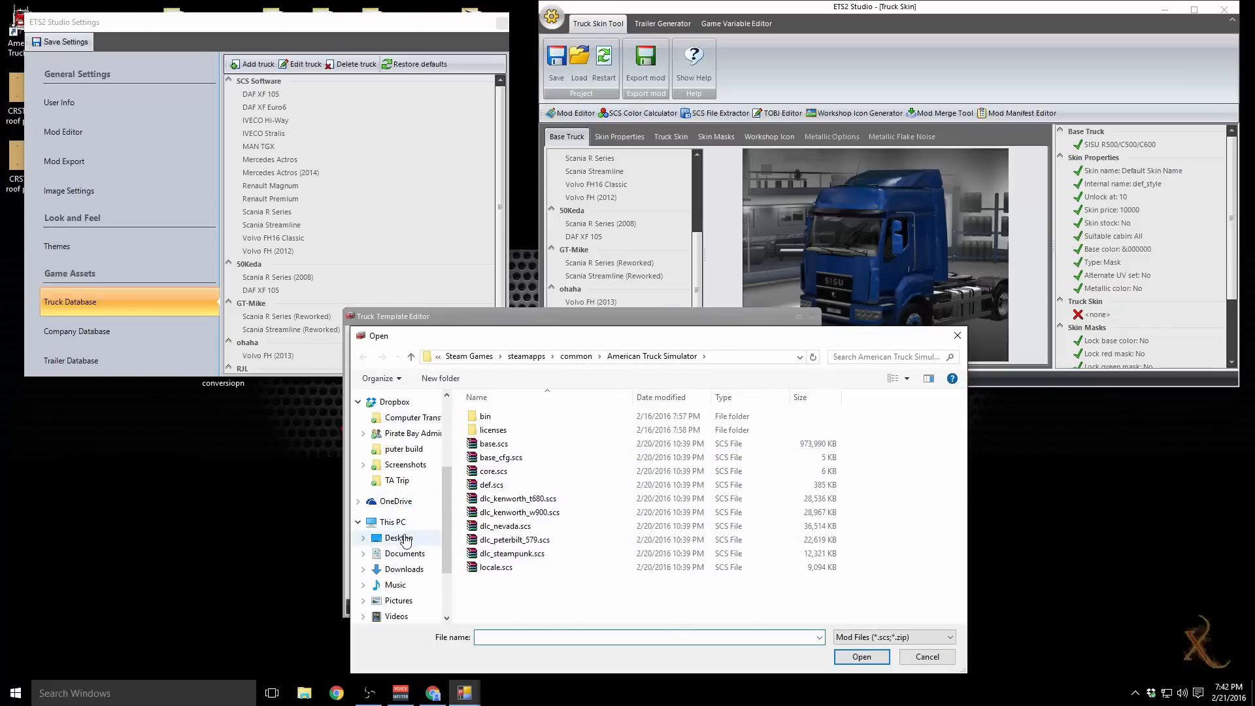
{"action": "left_click", "coordinate": [399, 537]}
{"action": "scroll", "coordinate": [533, 428], "scroll_direction": "down", "scroll_amount": 2}
{"action": "scroll", "coordinate": [532, 428], "scroll_direction": "down", "scroll_amount": 4}
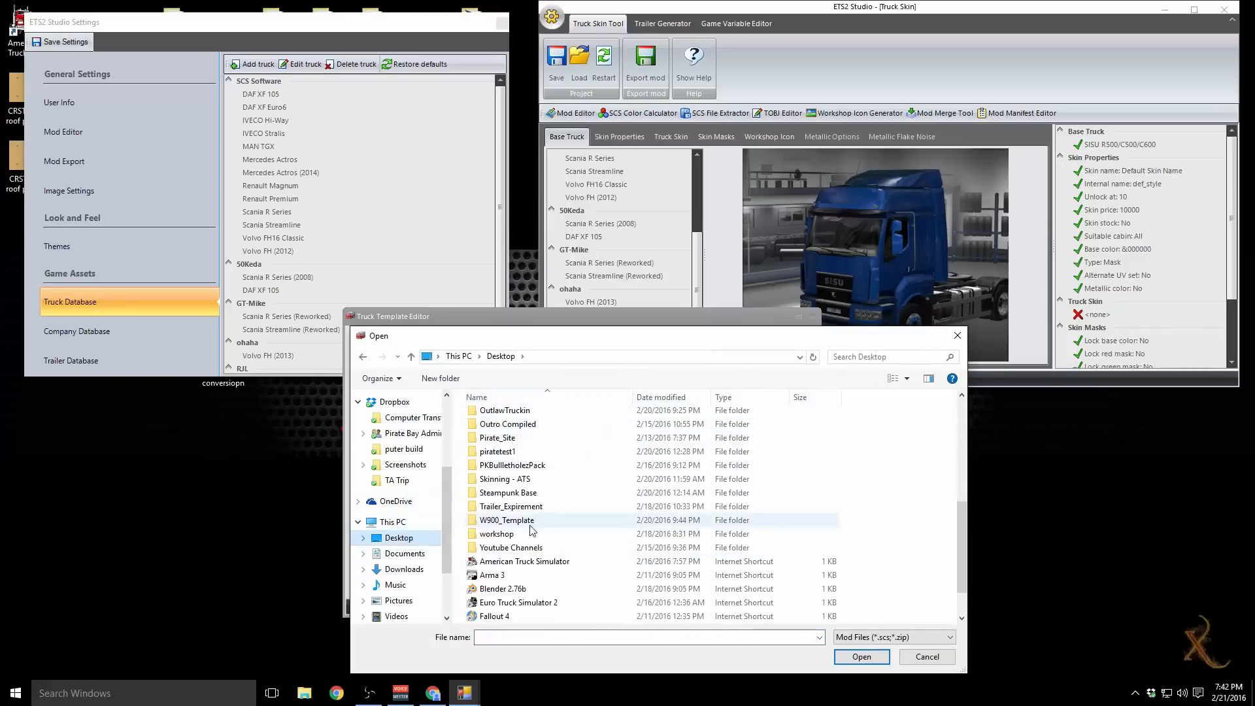
{"action": "scroll", "coordinate": [511, 549], "scroll_direction": "up", "scroll_amount": 1}
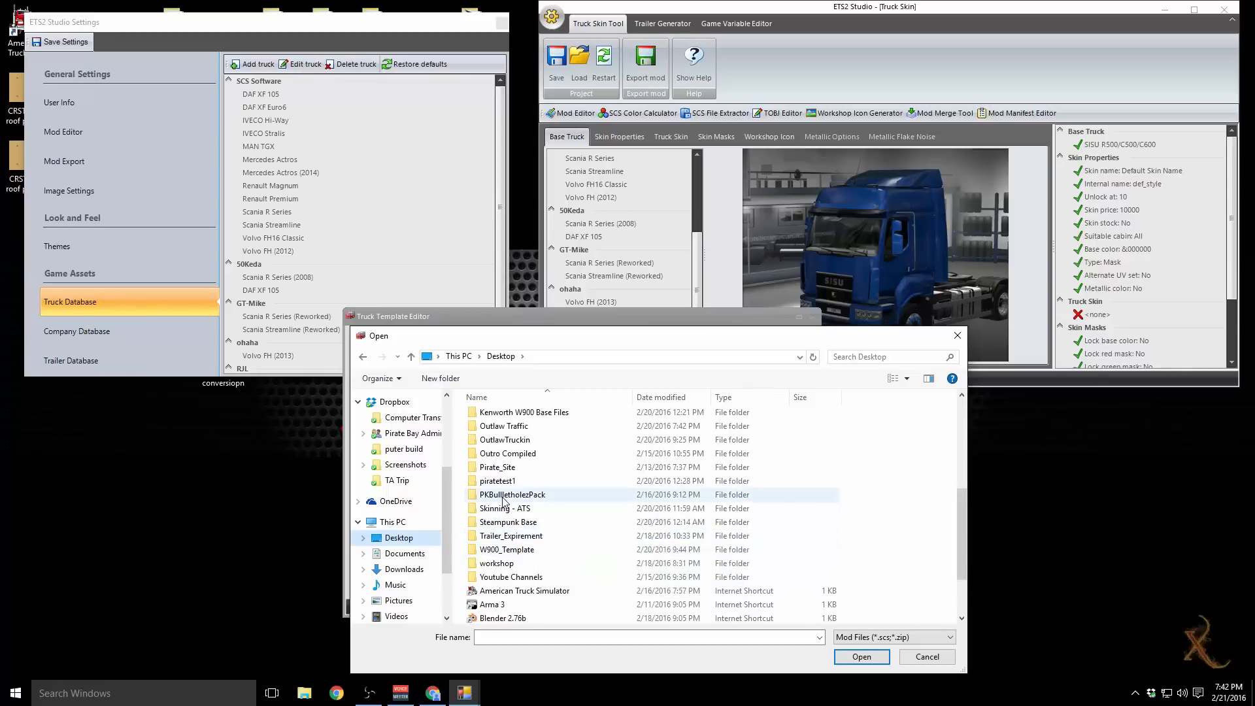
{"action": "scroll", "coordinate": [532, 498], "scroll_direction": "up", "scroll_amount": 1}
{"action": "scroll", "coordinate": [531, 498], "scroll_direction": "up", "scroll_amount": 2}
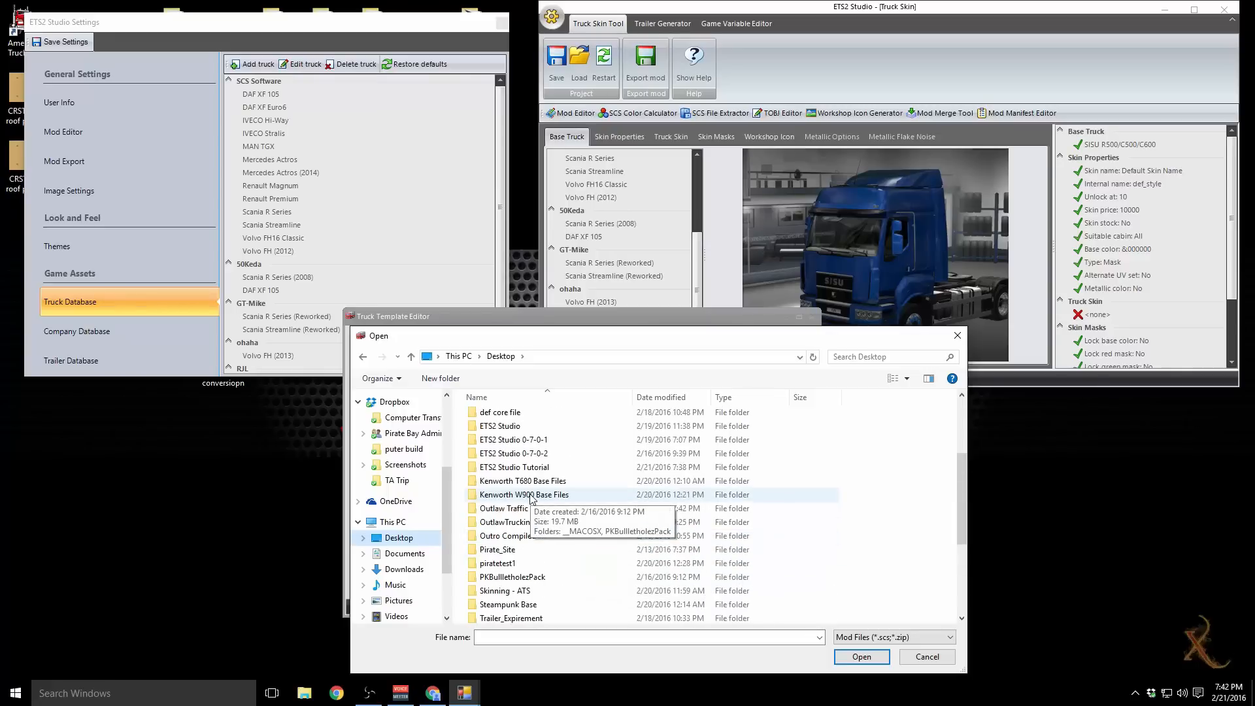
{"action": "double_click", "coordinate": [509, 427]}
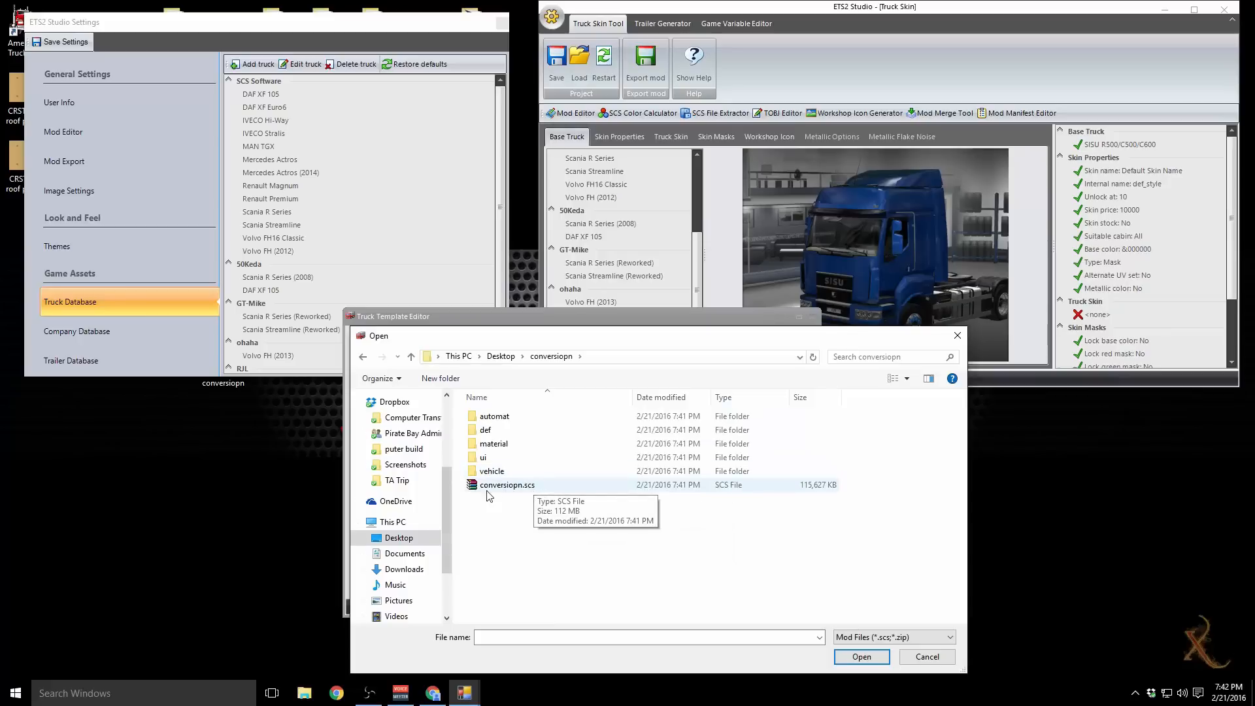
{"action": "left_click", "coordinate": [530, 495]}
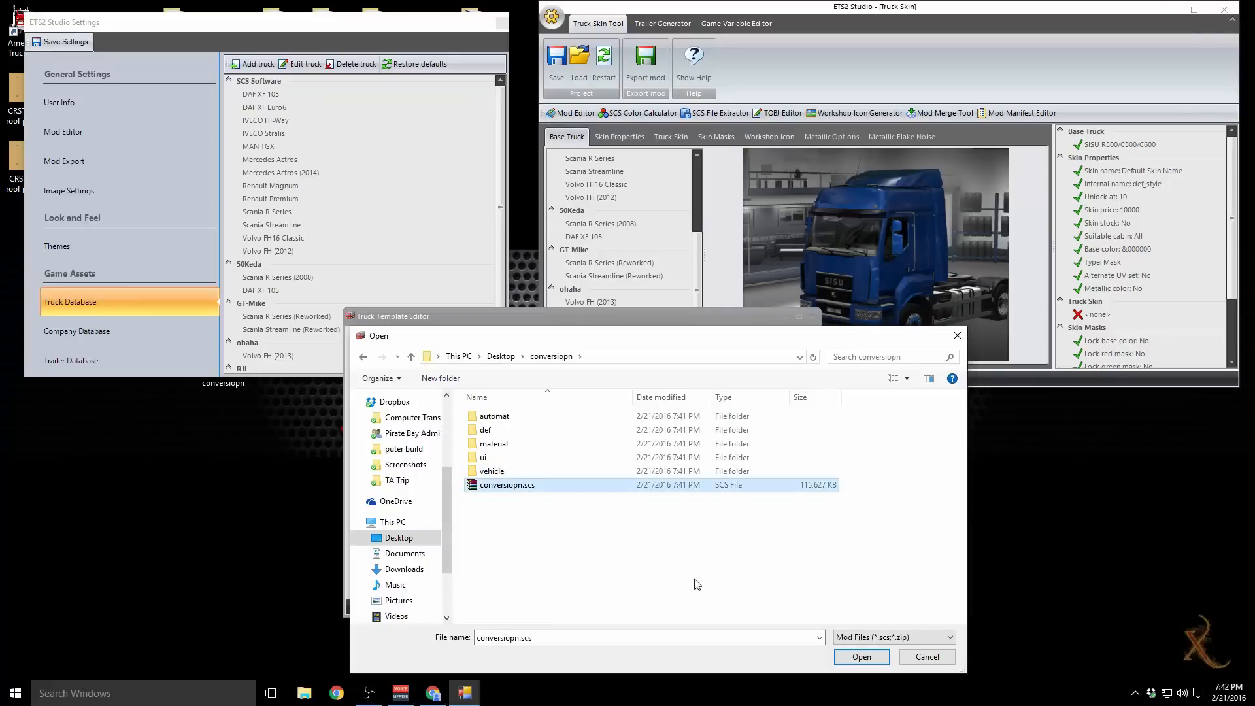
{"action": "left_click", "coordinate": [860, 657]}
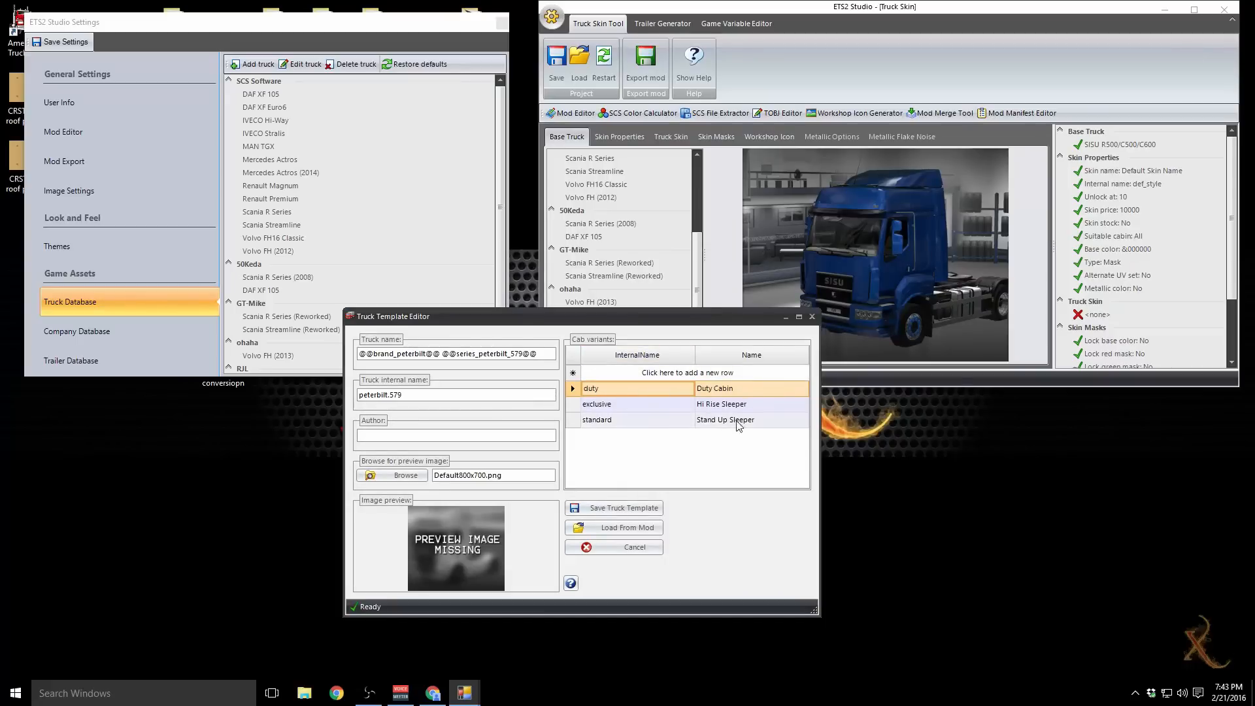
{"action": "left_click", "coordinate": [611, 405]}
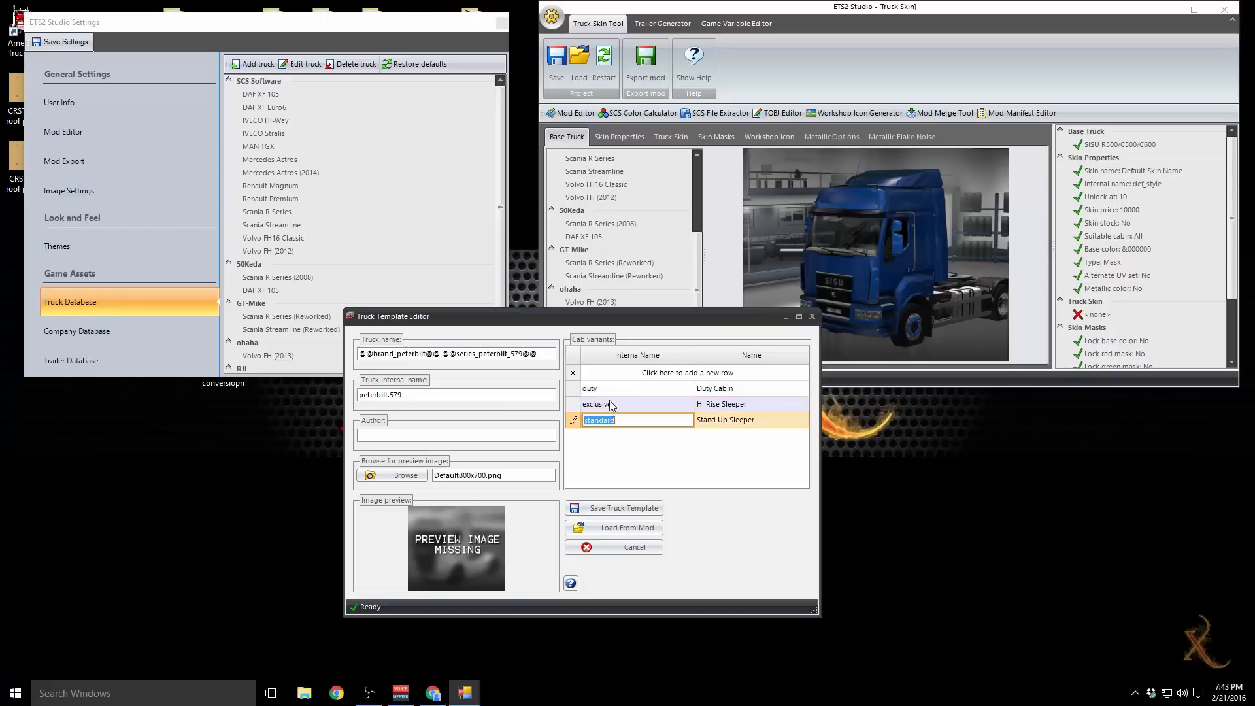
{"action": "left_click", "coordinate": [617, 422]}
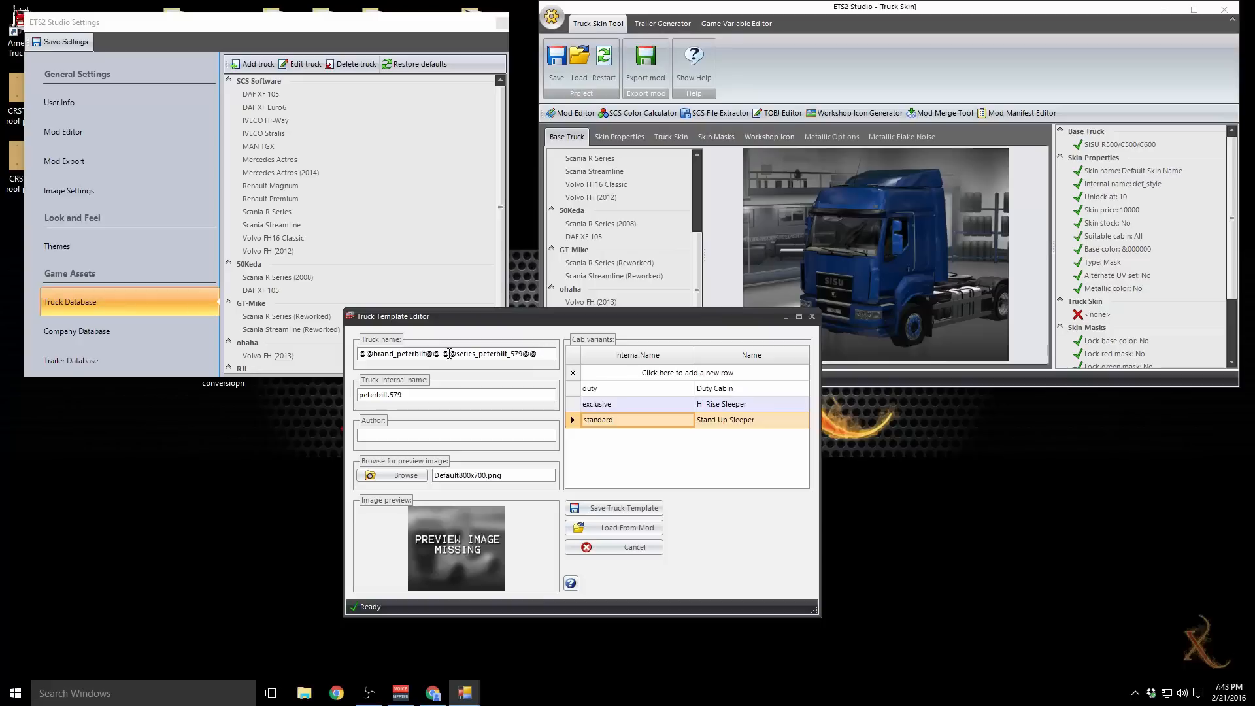
Step: Change the template's truck name to Peterbilt 579
{"action": "mouse_move", "coordinate": [481, 357]}
{"action": "left_mouse_down"}
{"action": "mouse_move", "coordinate": [359, 354]}
{"action": "mouse_move", "coordinate": [459, 354]}
{"action": "left_mouse_up"}
{"action": "key", "text": "BackSpace"}
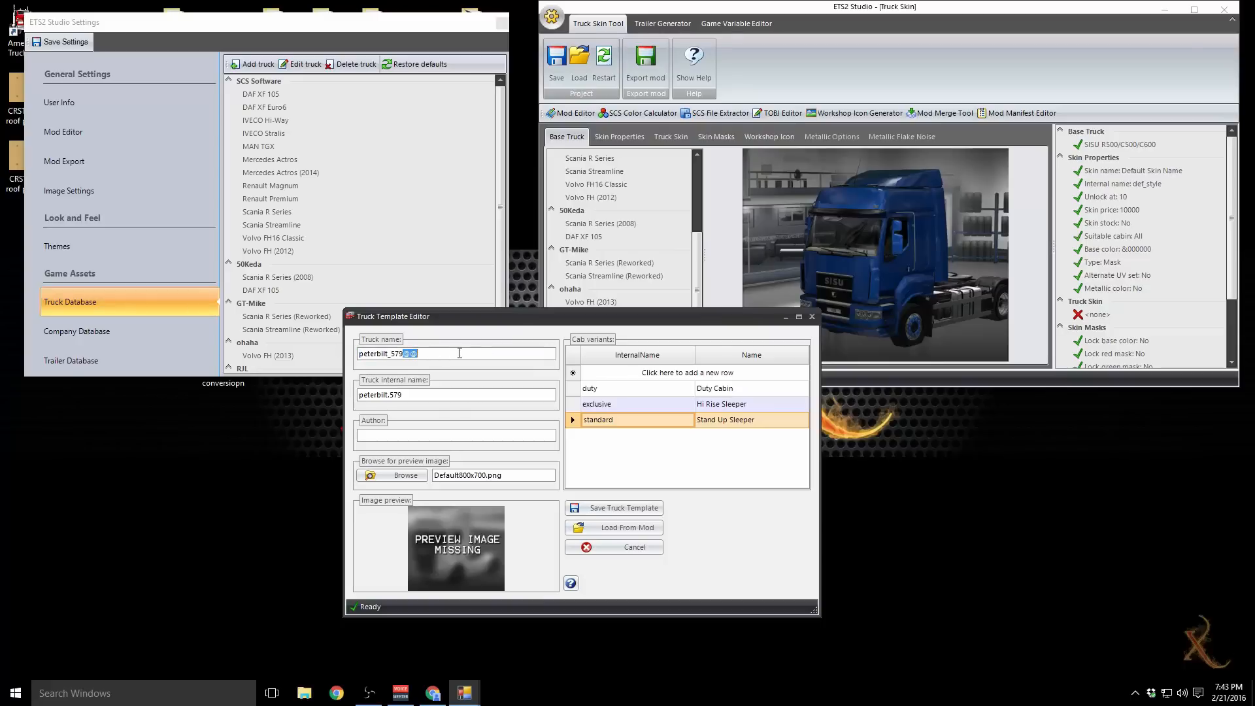
{"action": "key", "text": "BackSpace"}
{"action": "left_click", "coordinate": [395, 355]}
{"action": "key", "text": "BackSpace"}
{"action": "type", "text": "v5"}
{"action": "key", "text": "BackSpace"}
{"action": "key", "text": "BackSpace"}
{"action": "type", "text": "5"}
{"action": "left_click", "coordinate": [361, 354]}
{"action": "key", "text": "BackSpace"}
{"action": "type", "text": "P"}
{"action": "key", "text": "ctrl+Right"}
Step: Set the template's author to SCS-ATS, save the truck template, and close the settings
{"action": "left_click", "coordinate": [383, 437]}
{"action": "type", "text": "ATS"}
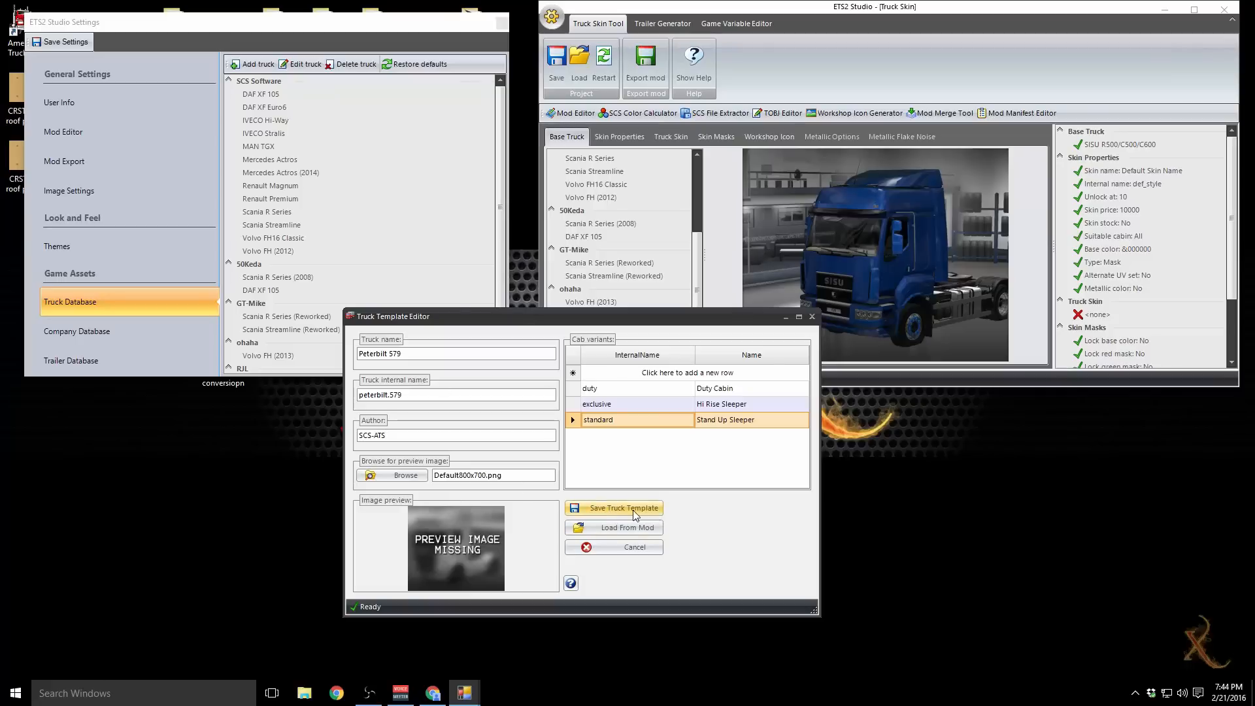
{"action": "left_click", "coordinate": [657, 509]}
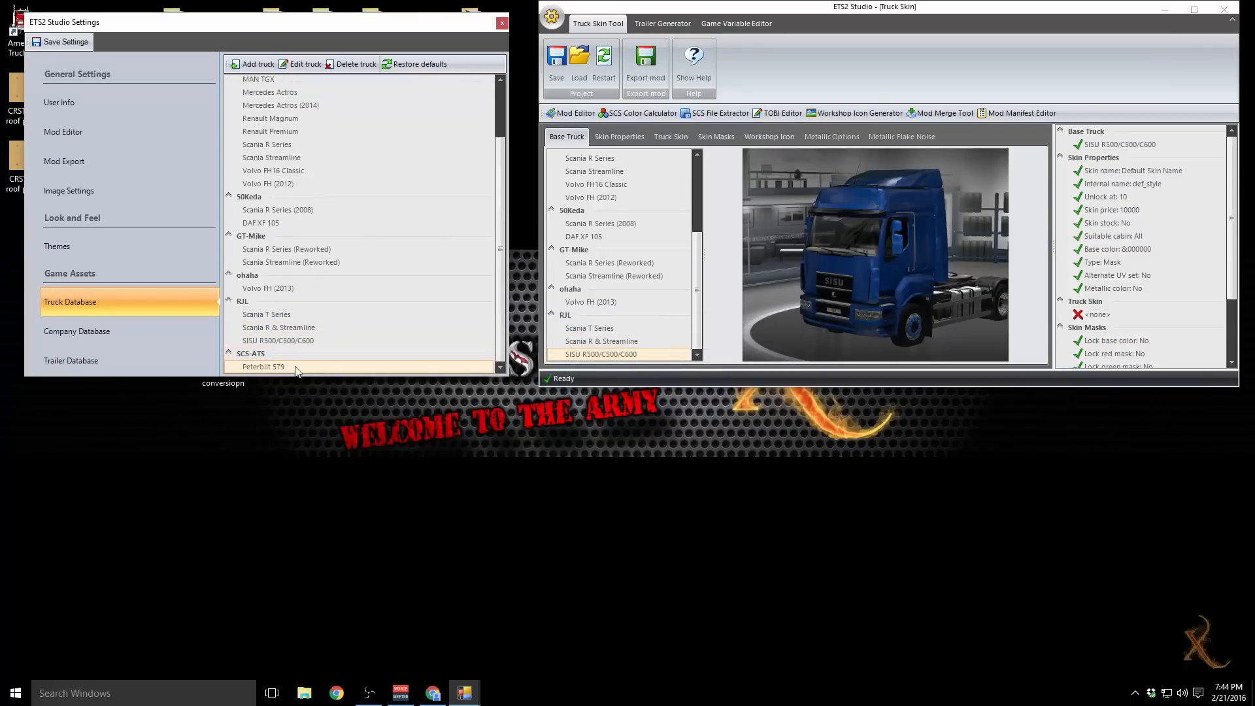
{"action": "left_click", "coordinate": [502, 23]}
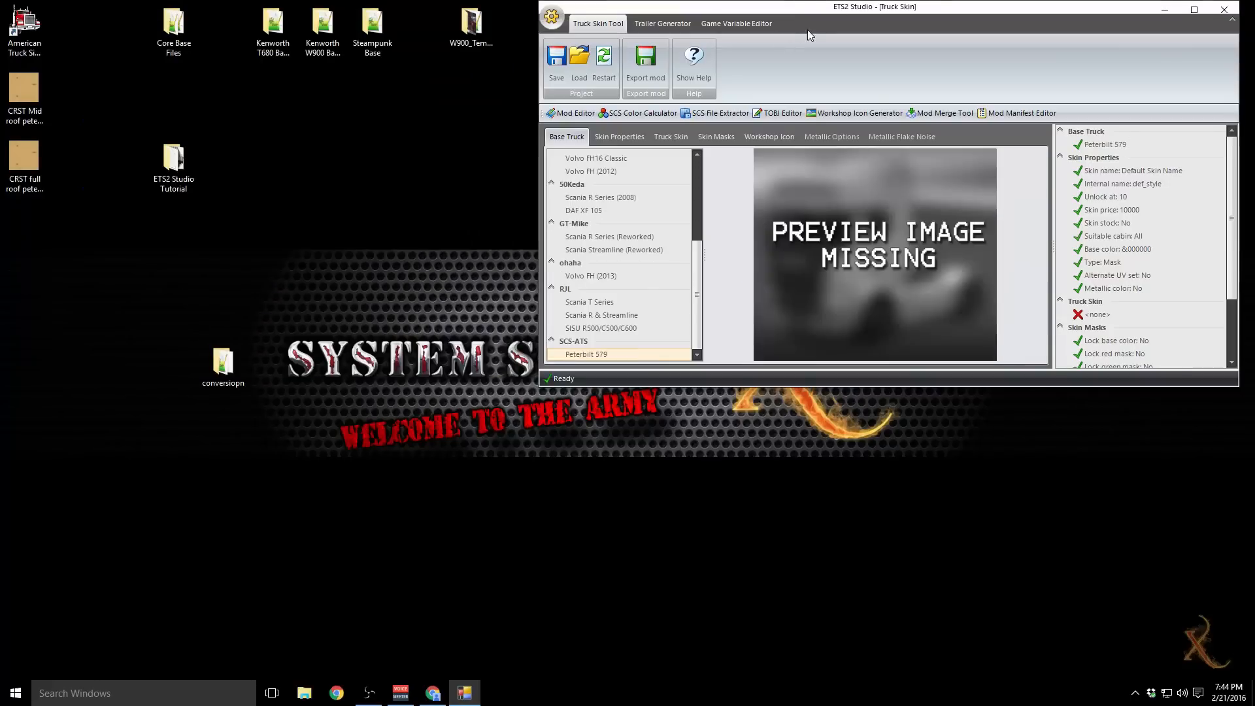
Step: Keep Peterbilt 579 as the base truck and set the skin name to CRST in the skin properties
{"action": "left_click_drag", "start_coordinate": [839, 14], "coordinate": [523, 169]}
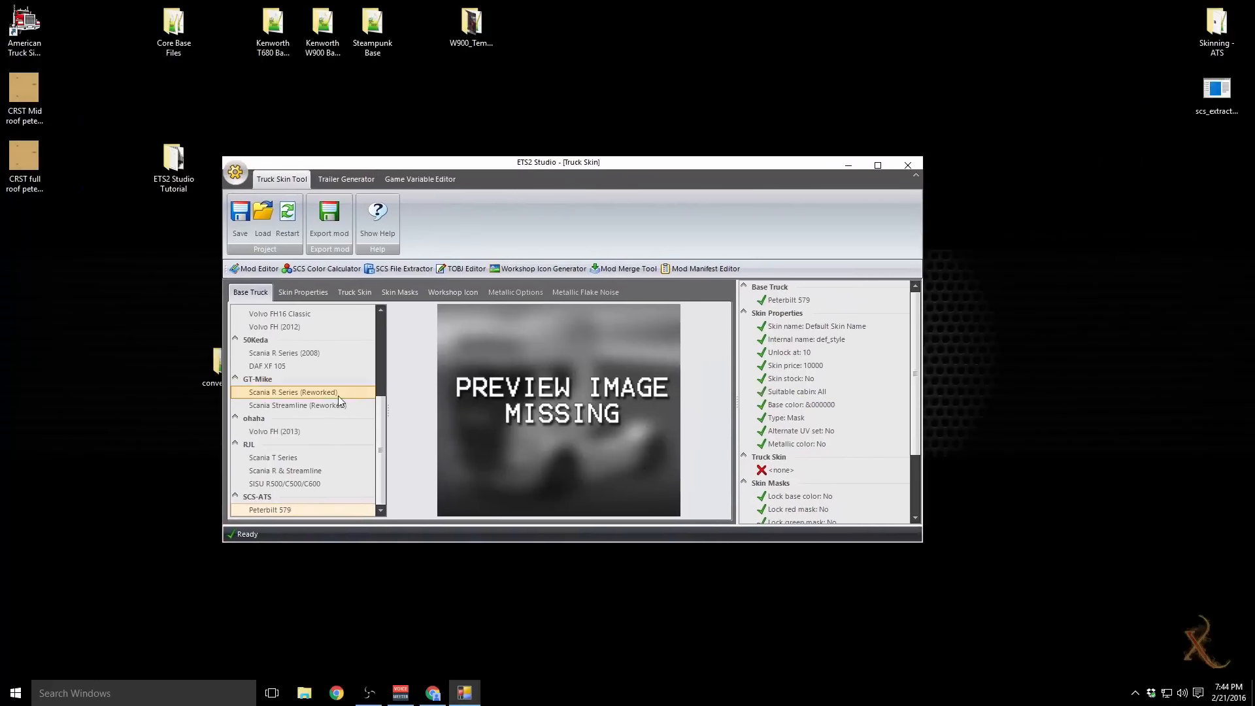
{"action": "scroll", "coordinate": [302, 457], "scroll_direction": "up", "scroll_amount": 1}
{"action": "scroll", "coordinate": [303, 470], "scroll_direction": "down", "scroll_amount": 1}
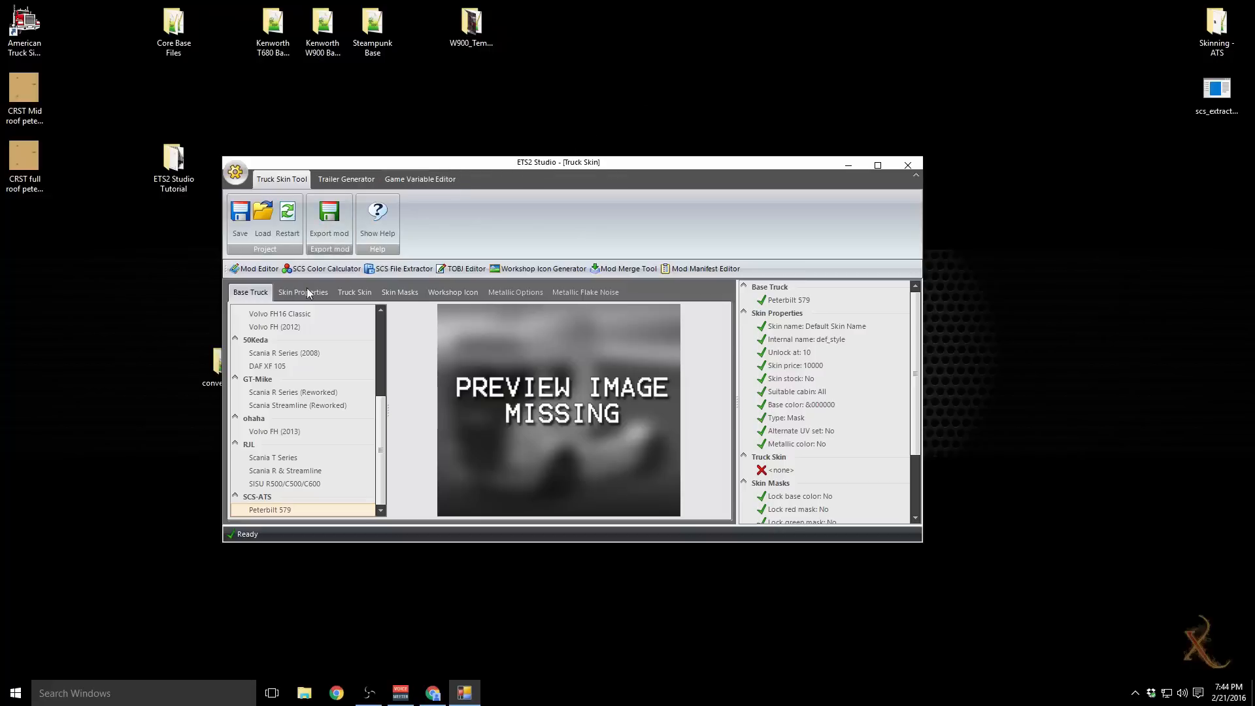
{"action": "left_click_drag", "start_coordinate": [548, 168], "coordinate": [614, 93]}
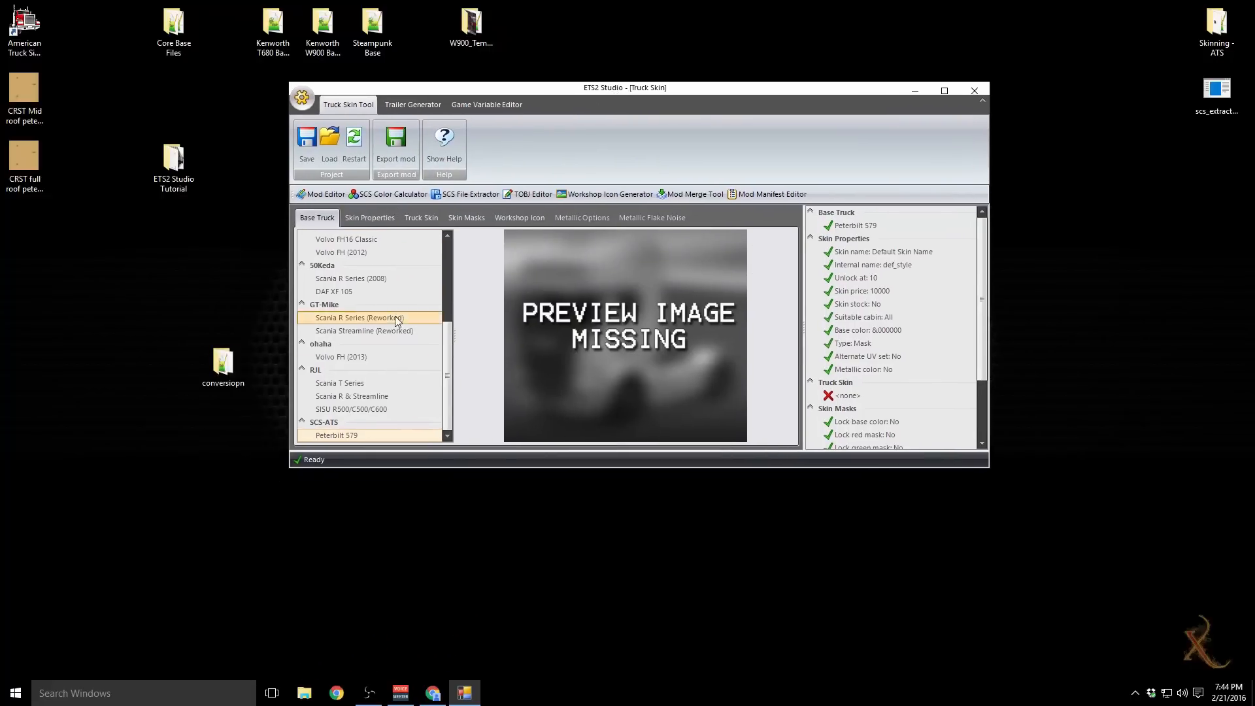
{"action": "left_click", "coordinate": [383, 222]}
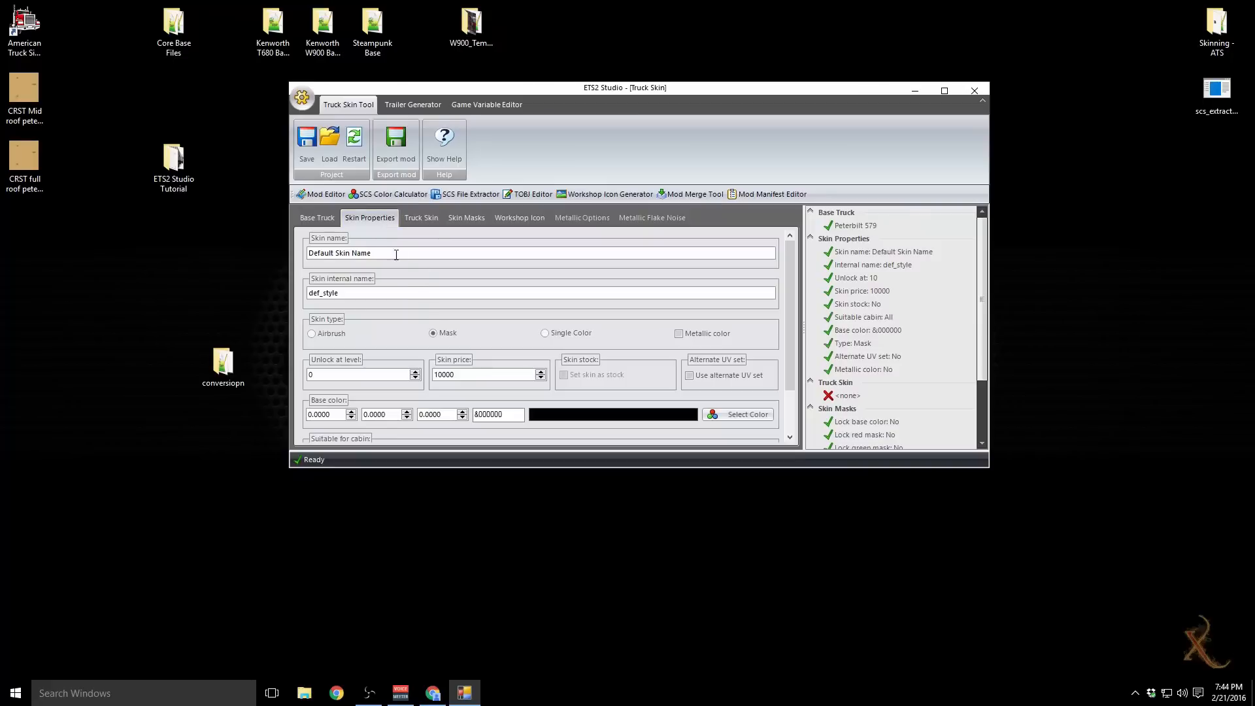
{"action": "left_click_drag", "start_coordinate": [371, 253], "coordinate": [310, 270]}
{"action": "type", "text": "CRST"}
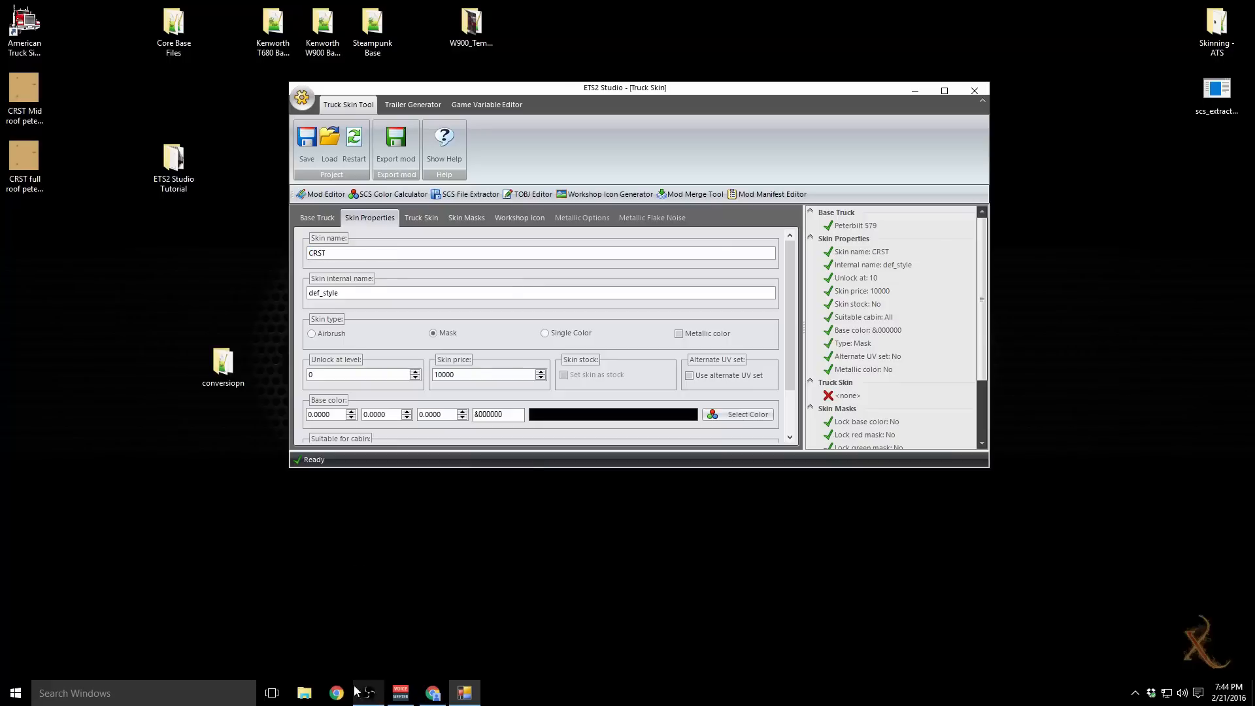
Step: Look up the company's full name in Chrome by searching for "crst truck", and extend the skin name to CRST International
{"action": "left_click", "coordinate": [433, 693]}
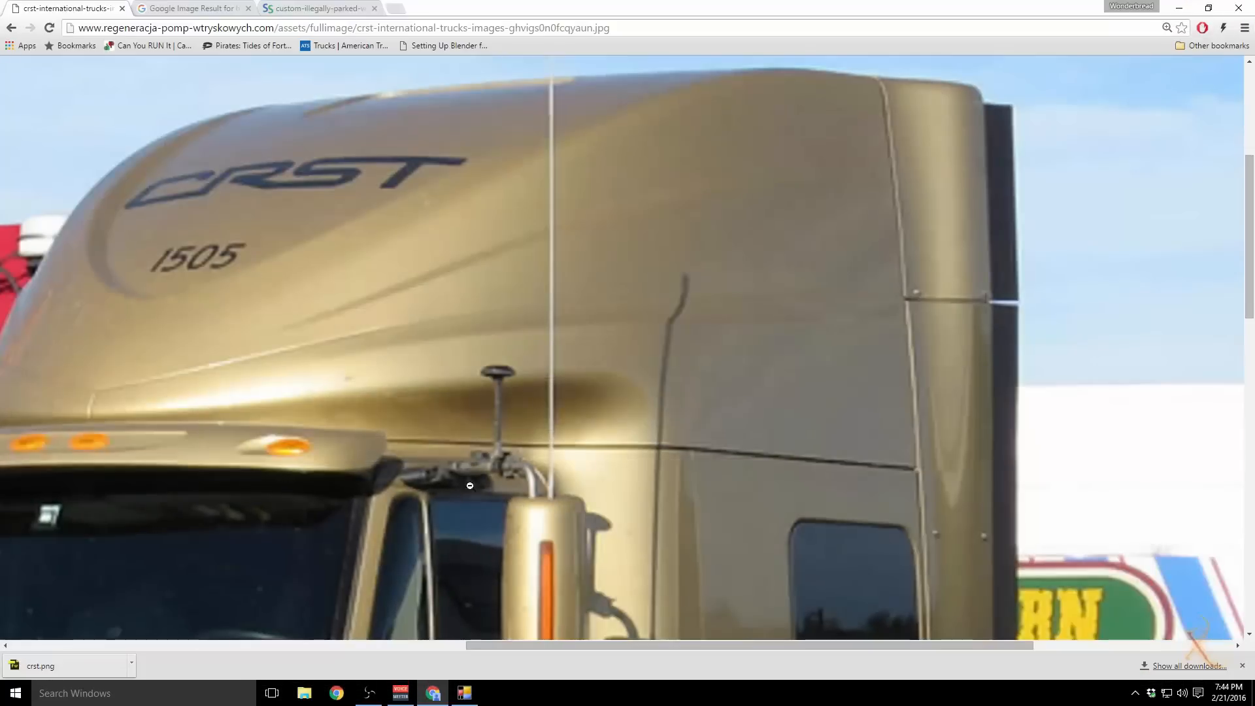
{"action": "left_click", "coordinate": [396, 9]}
{"action": "type", "text": "crst truck"}
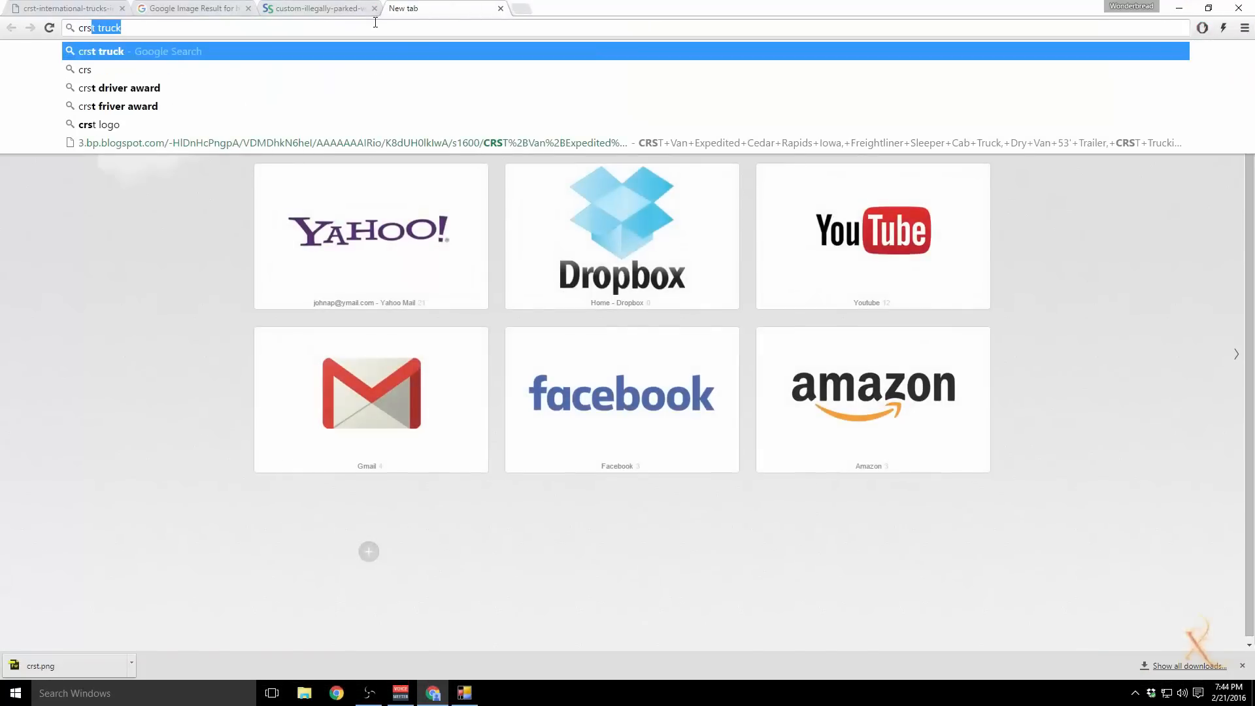
{"action": "key", "text": "Return"}
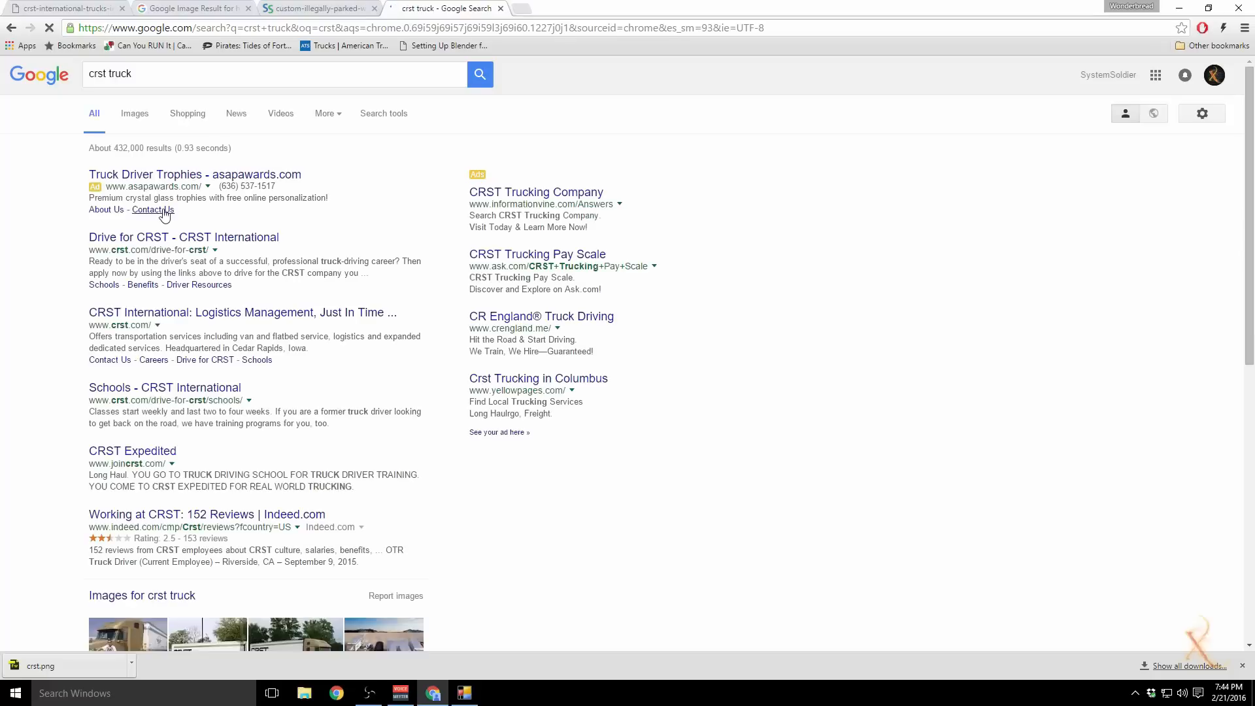
{"action": "left_click", "coordinate": [137, 312]}
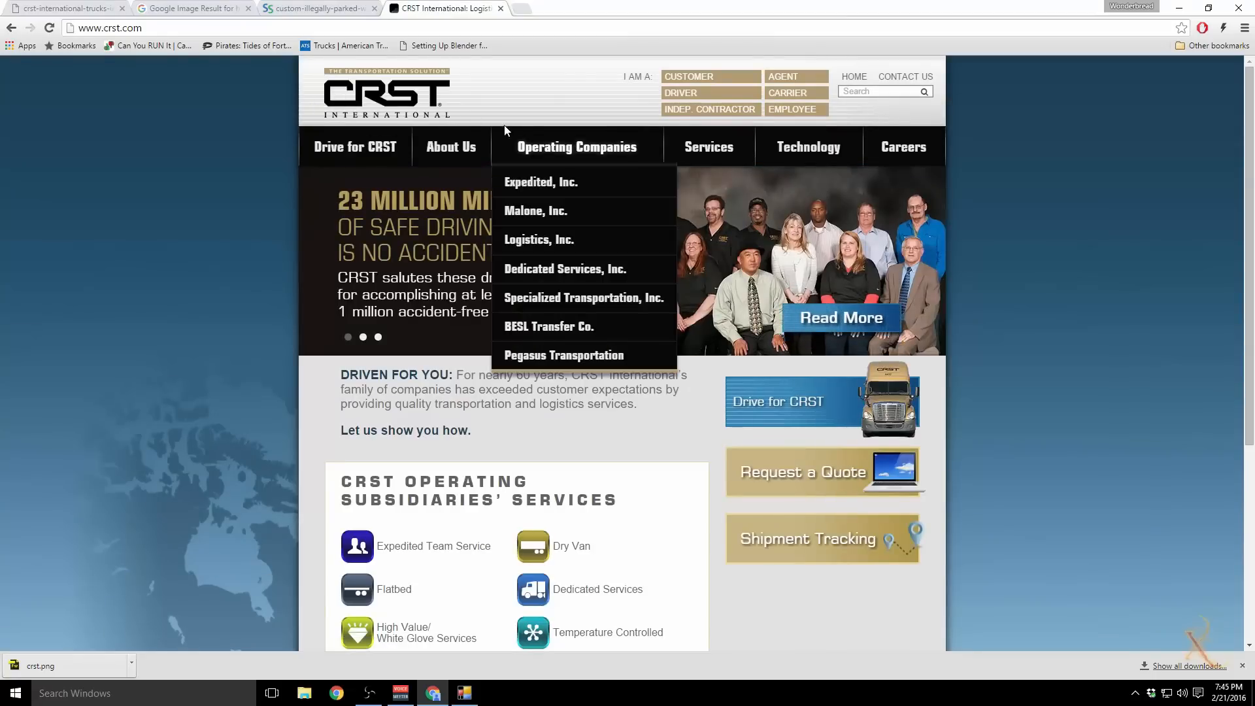
{"action": "left_click", "coordinate": [500, 8]}
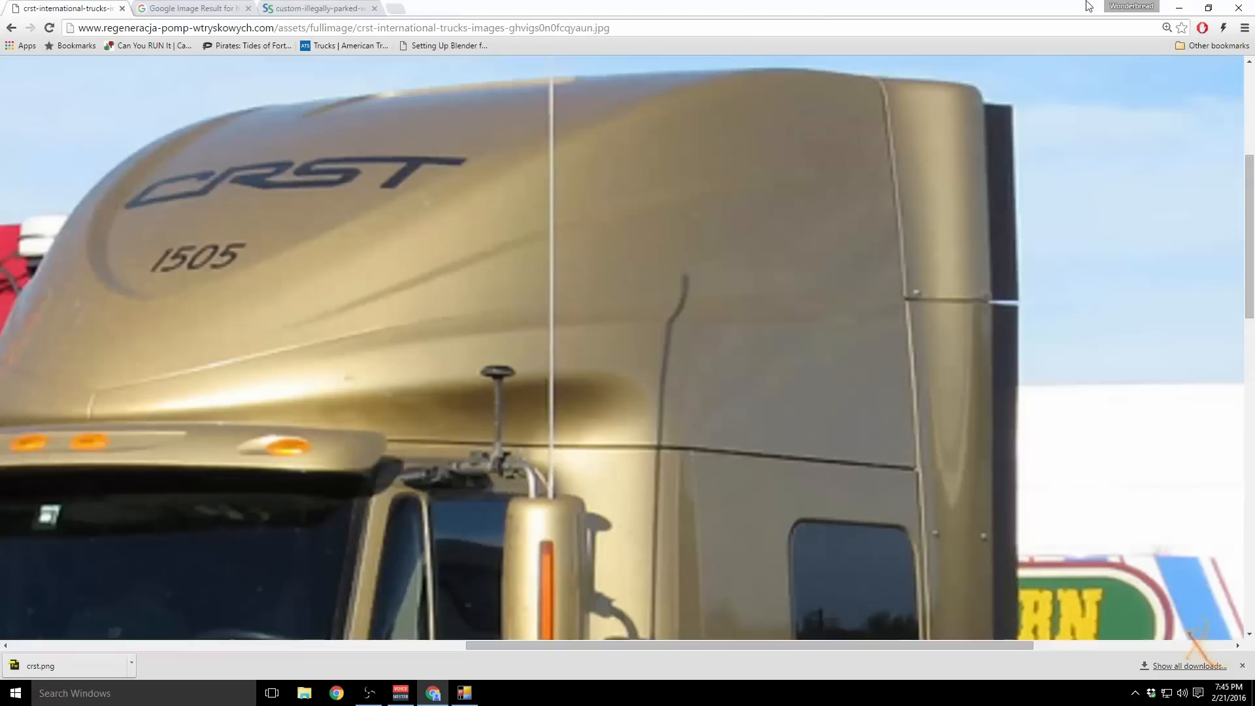
{"action": "left_click", "coordinate": [1178, 8]}
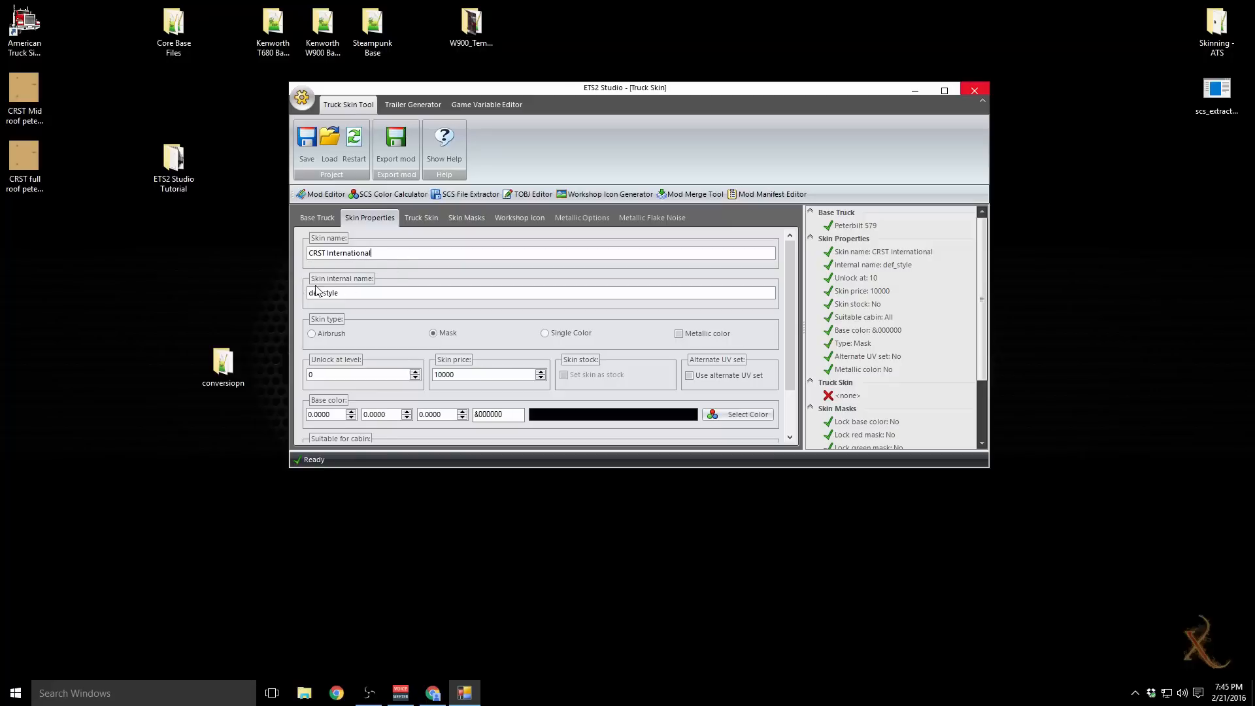
Step: Set the skin's internal name to crst34573456 and choose Airbrush as the skin type
{"action": "double_click", "coordinate": [369, 295]}
{"action": "type", "text": "crst34573456"}
{"action": "left_click", "coordinate": [312, 334]}
{"action": "scroll", "coordinate": [378, 334], "scroll_direction": "down", "scroll_amount": 1}
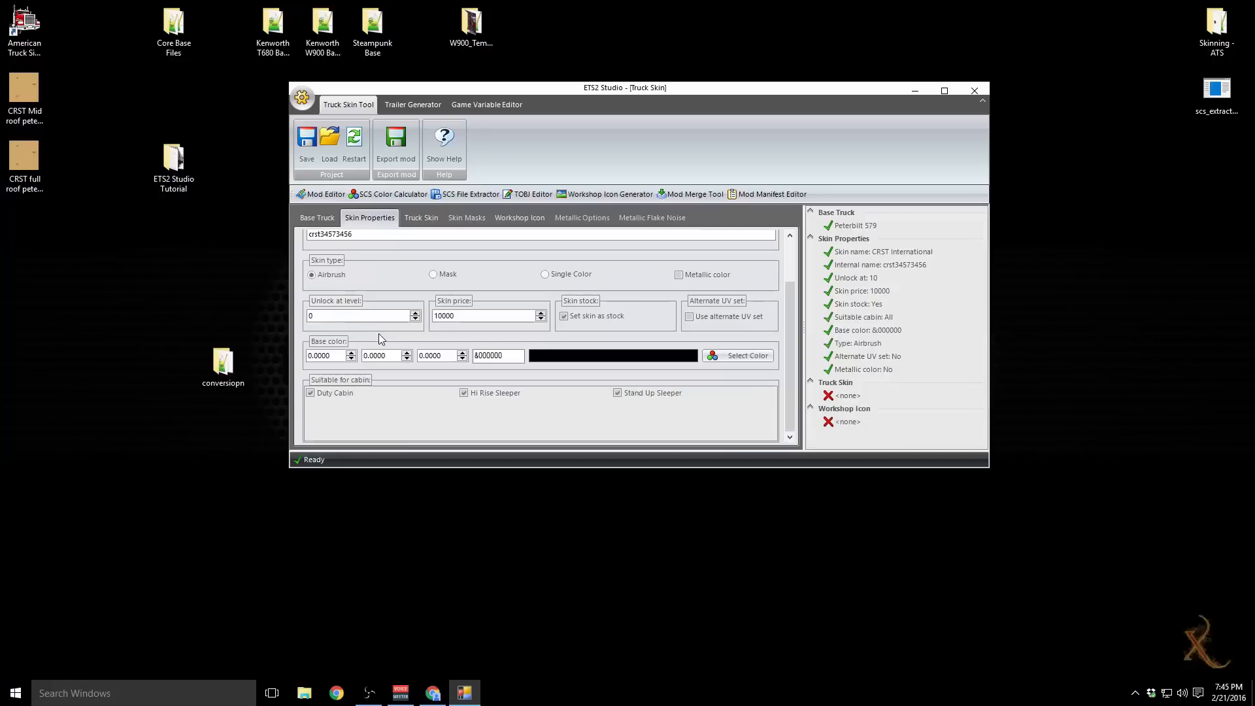
Step: Set the skin's unlock level to 1 and its price to 1000
{"action": "left_click", "coordinate": [416, 313]}
{"action": "left_click", "coordinate": [483, 316]}
{"action": "key", "text": "BackSpace"}
{"action": "scroll", "coordinate": [477, 358], "scroll_direction": "up", "scroll_amount": 2}
{"action": "scroll", "coordinate": [479, 369], "scroll_direction": "down", "scroll_amount": 2}
Step: Turn off the stock skin option, enable the alternate UV set, and exclude Duty Cabin from the suitable cabins
{"action": "left_click", "coordinate": [563, 317]}
{"action": "left_click", "coordinate": [691, 317]}
{"action": "left_click", "coordinate": [310, 394]}
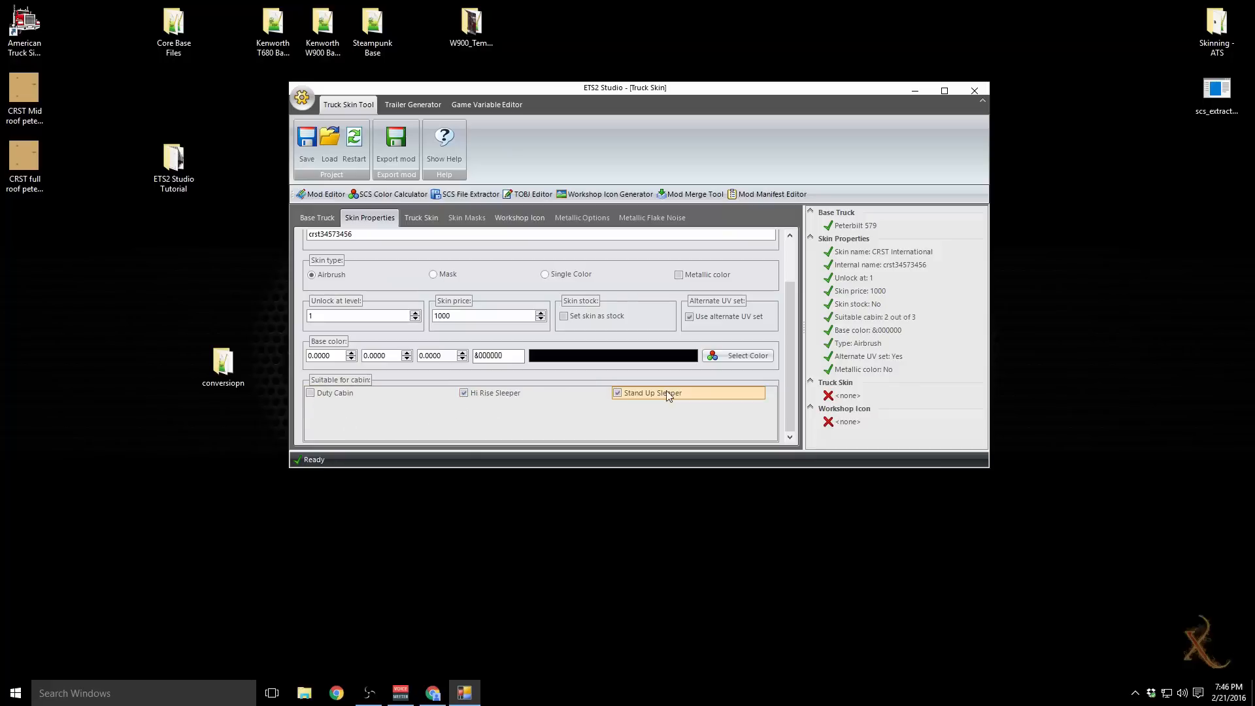
Step: Exclude Hi Rise Sleeper from the suitable cabins and set the skin's unlock level back to 1
{"action": "left_click", "coordinate": [464, 393]}
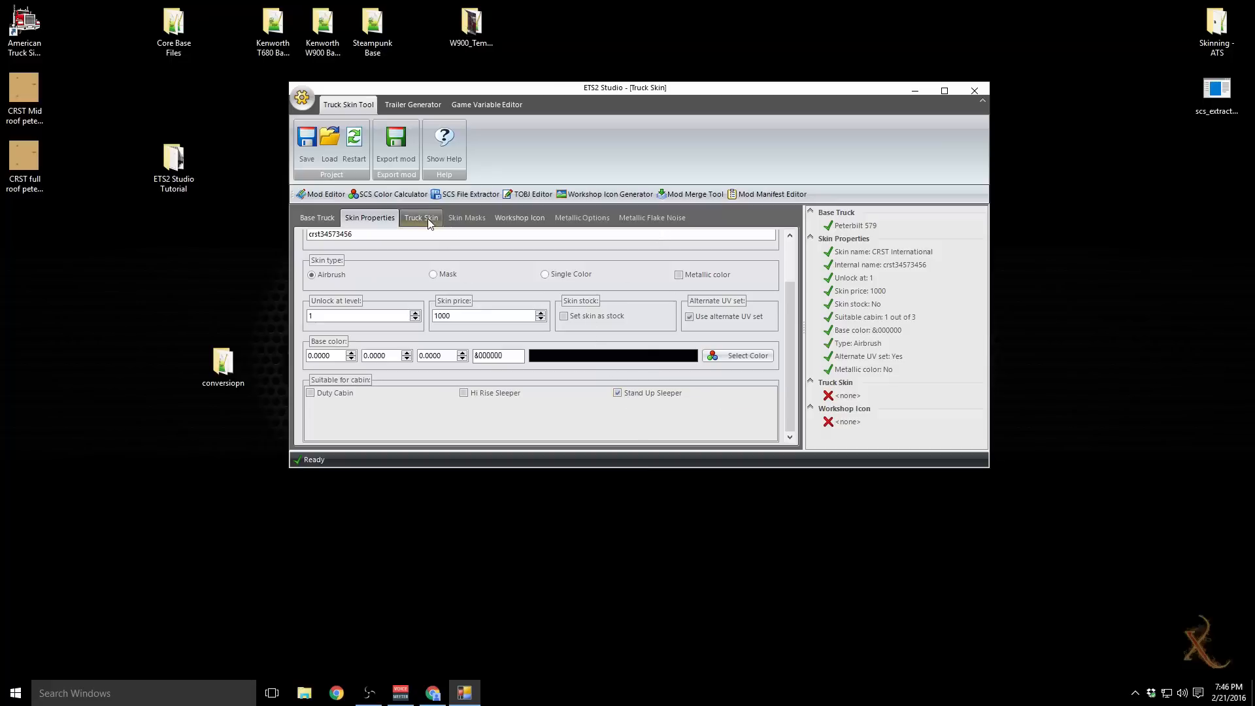
{"action": "scroll", "coordinate": [360, 309], "scroll_direction": "up", "scroll_amount": 1}
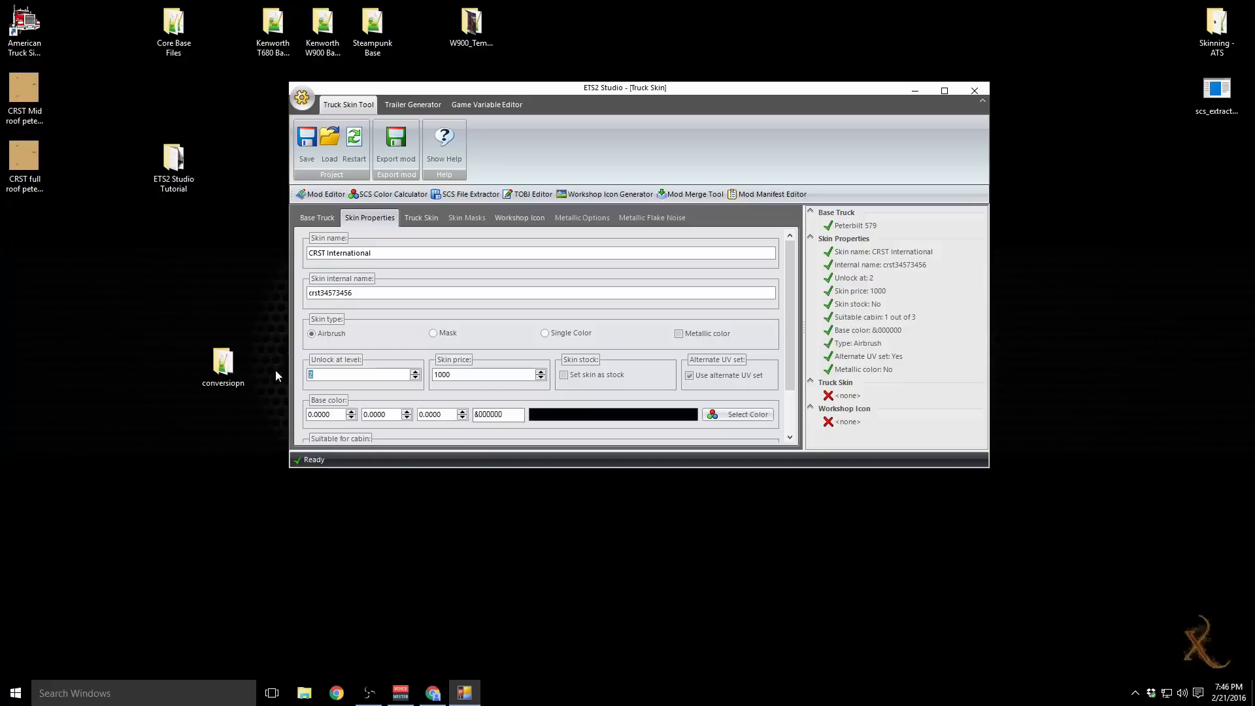
{"action": "type", "text": "1"}
{"action": "scroll", "coordinate": [664, 389], "scroll_direction": "down", "scroll_amount": 1}
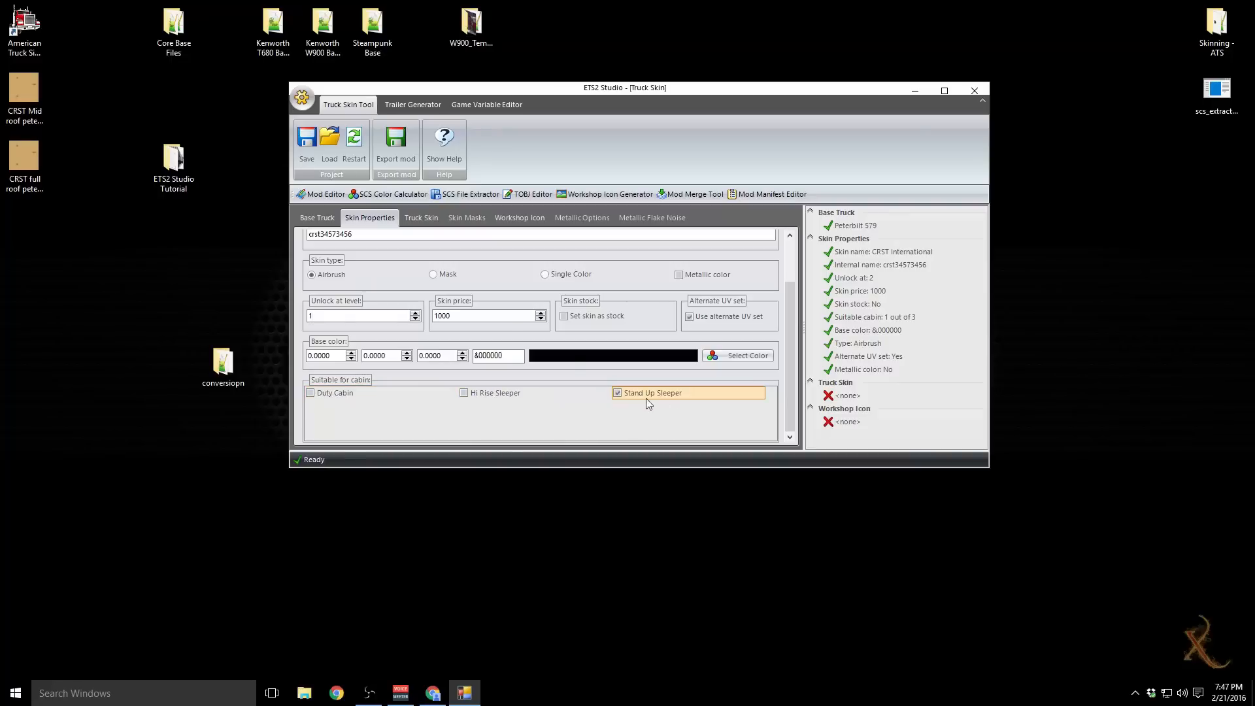
Step: Load CRST Mid roof pete 587.fw.png from the Desktop as the truck skin image and use the default workshop icon
{"action": "left_click", "coordinate": [421, 217]}
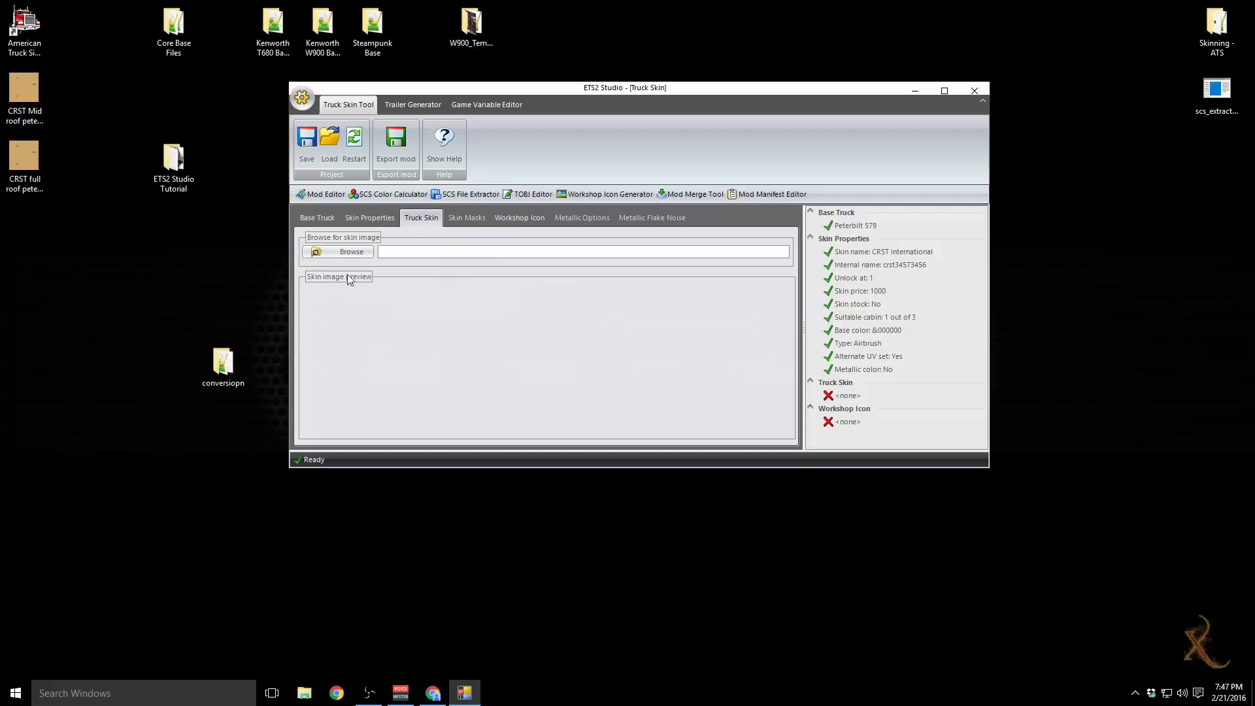
{"action": "left_click", "coordinate": [351, 252]}
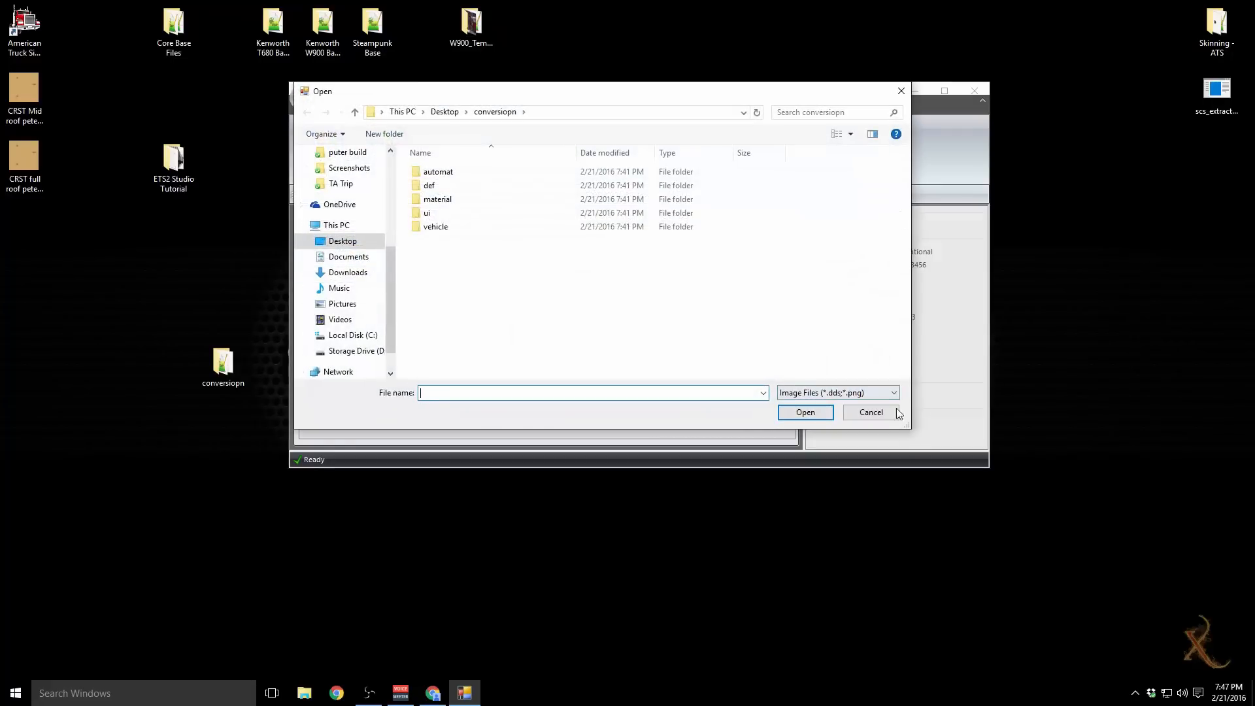
{"action": "scroll", "coordinate": [351, 213], "scroll_direction": "up", "scroll_amount": 2}
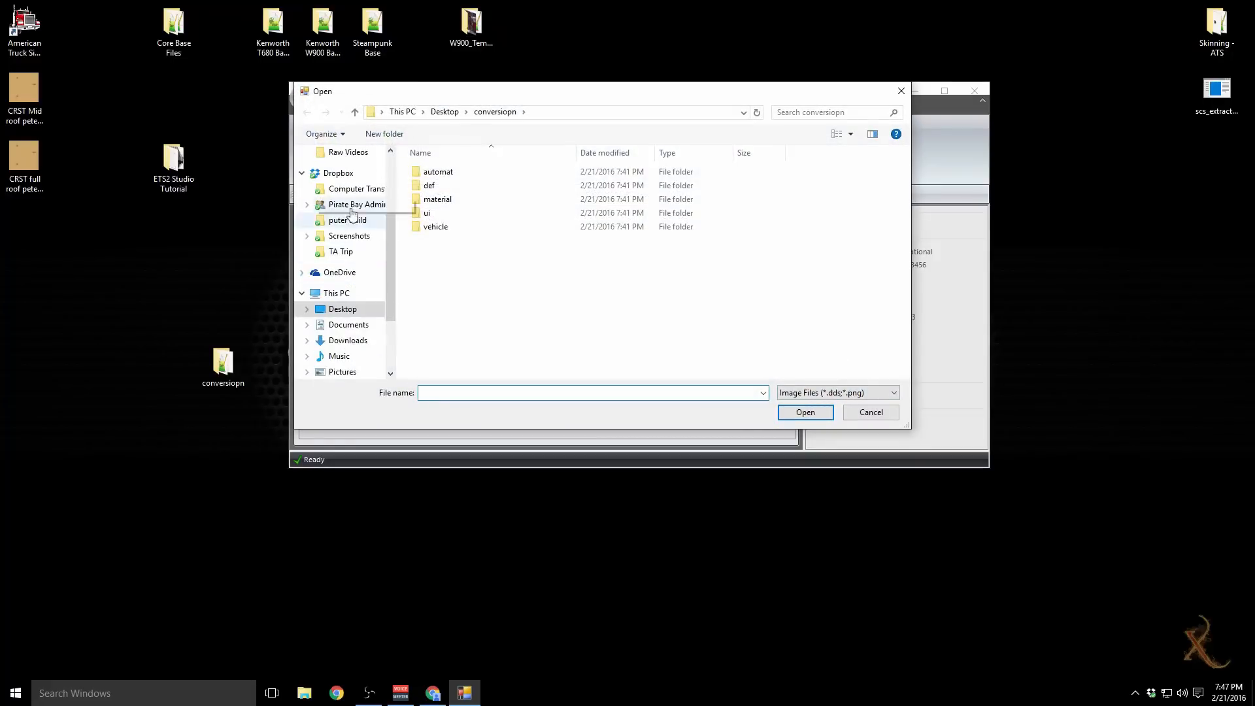
{"action": "scroll", "coordinate": [351, 212], "scroll_direction": "up", "scroll_amount": 3}
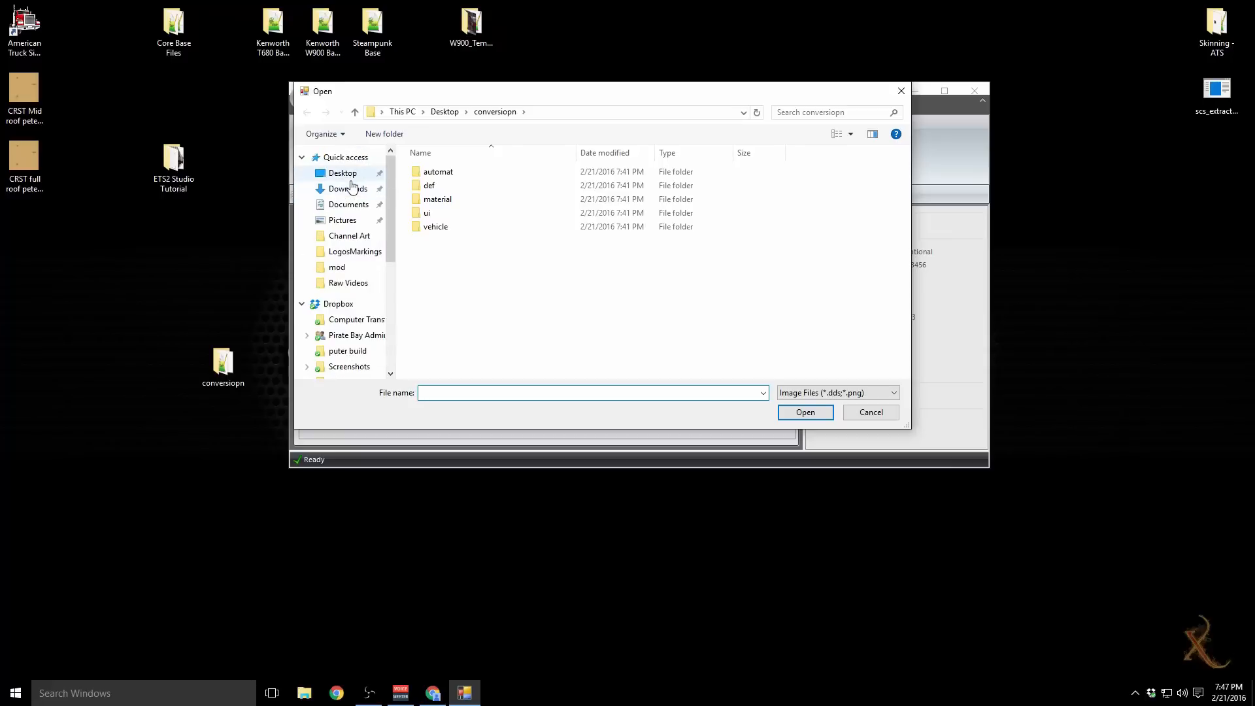
{"action": "left_click", "coordinate": [351, 181]}
{"action": "left_click_drag", "start_coordinate": [908, 198], "coordinate": [931, 363]}
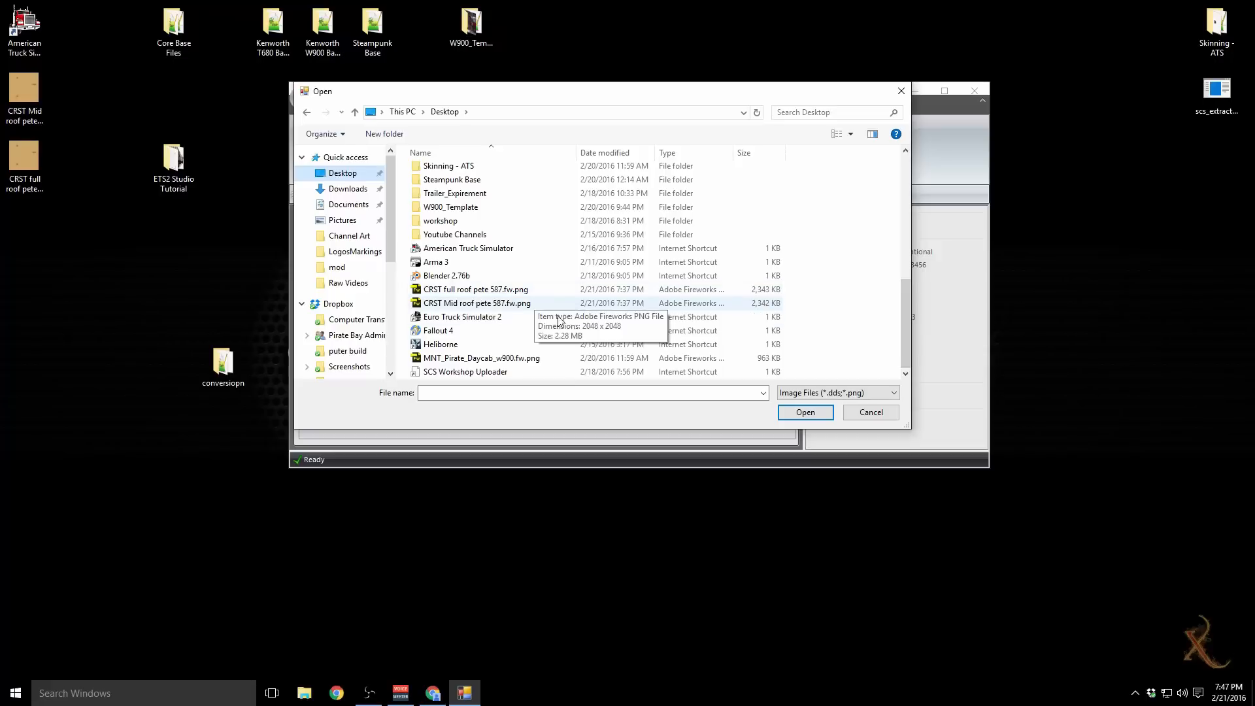
{"action": "left_click", "coordinate": [486, 305]}
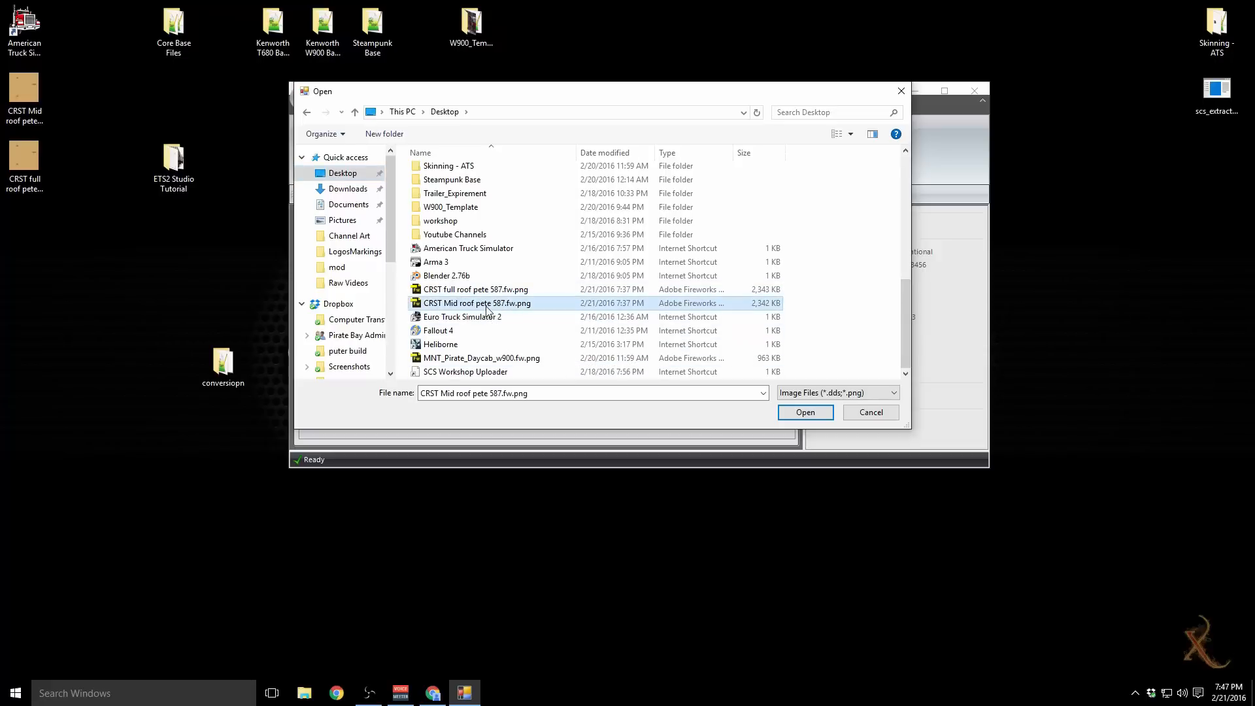
{"action": "left_click", "coordinate": [815, 413]}
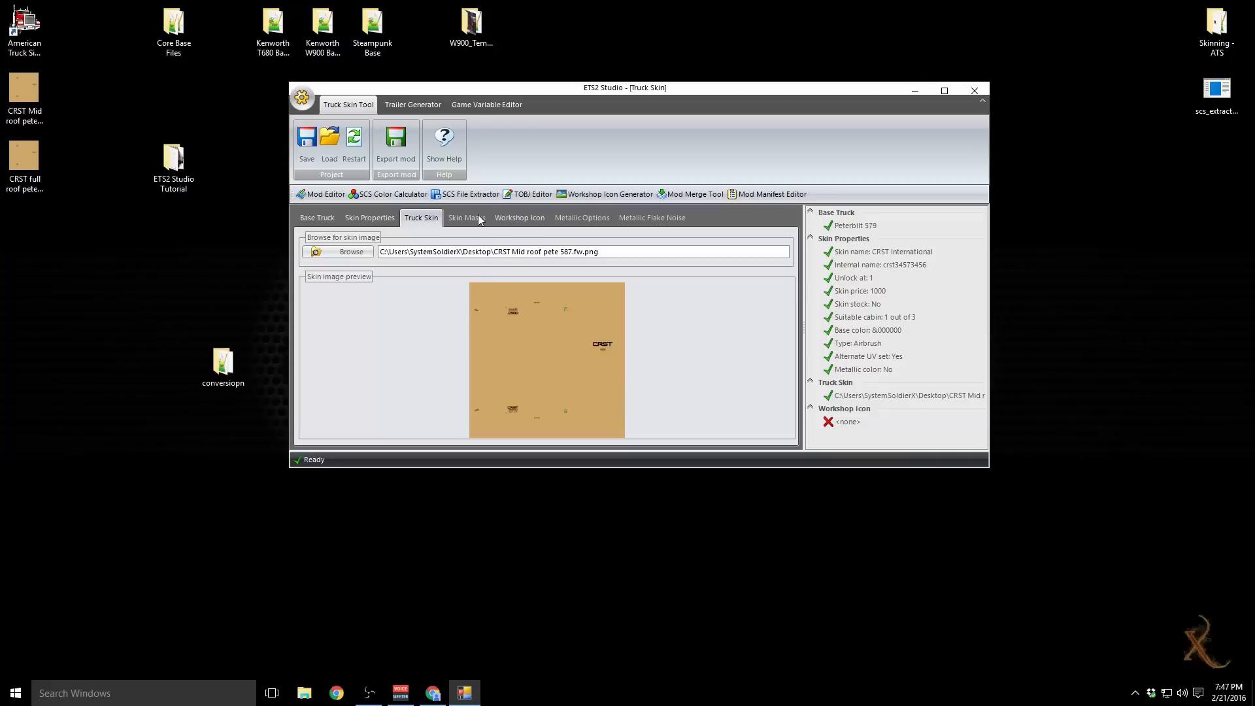
{"action": "left_click", "coordinate": [529, 218]}
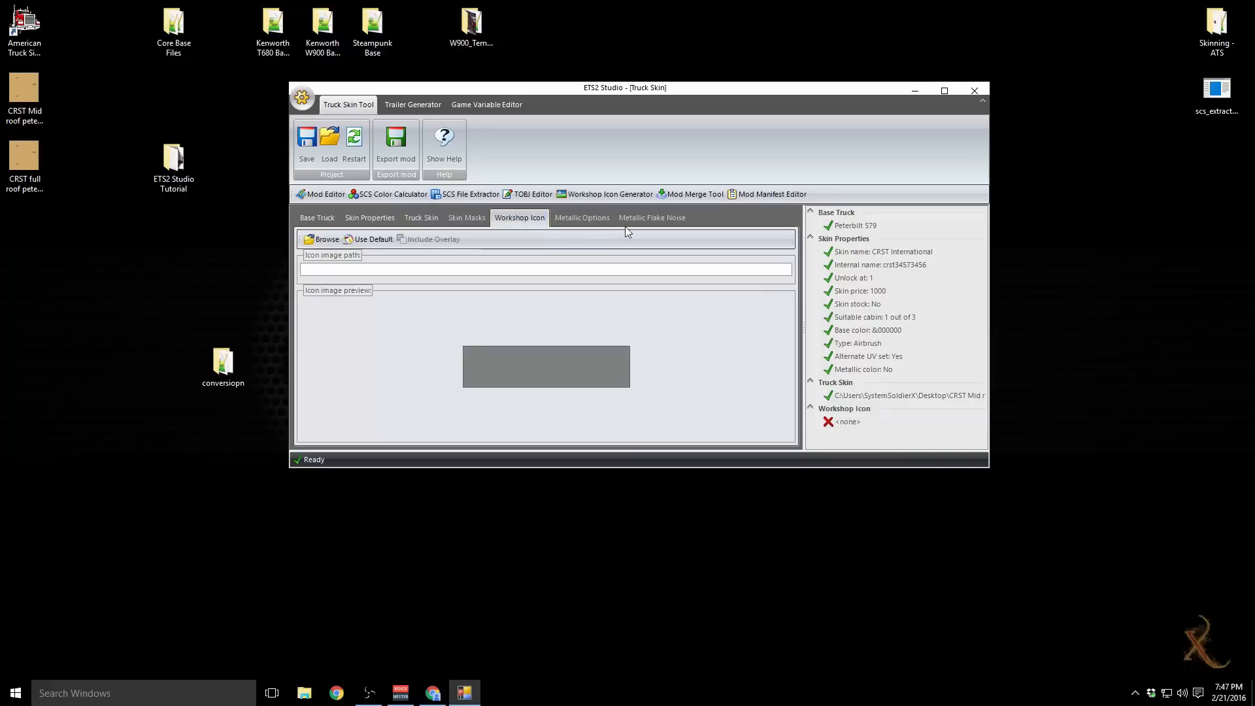
{"action": "left_click", "coordinate": [363, 239]}
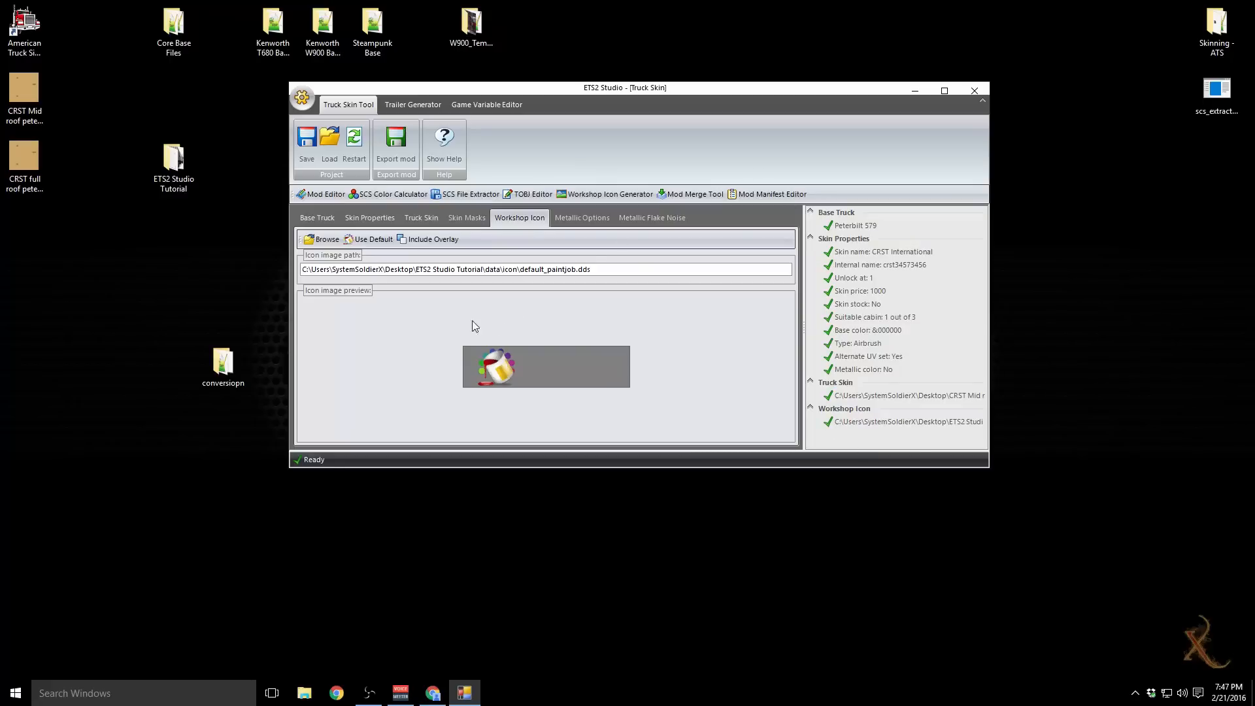
Step: Export the mod to the Desktop as a ZIP file named CRST
{"action": "left_click", "coordinate": [404, 161]}
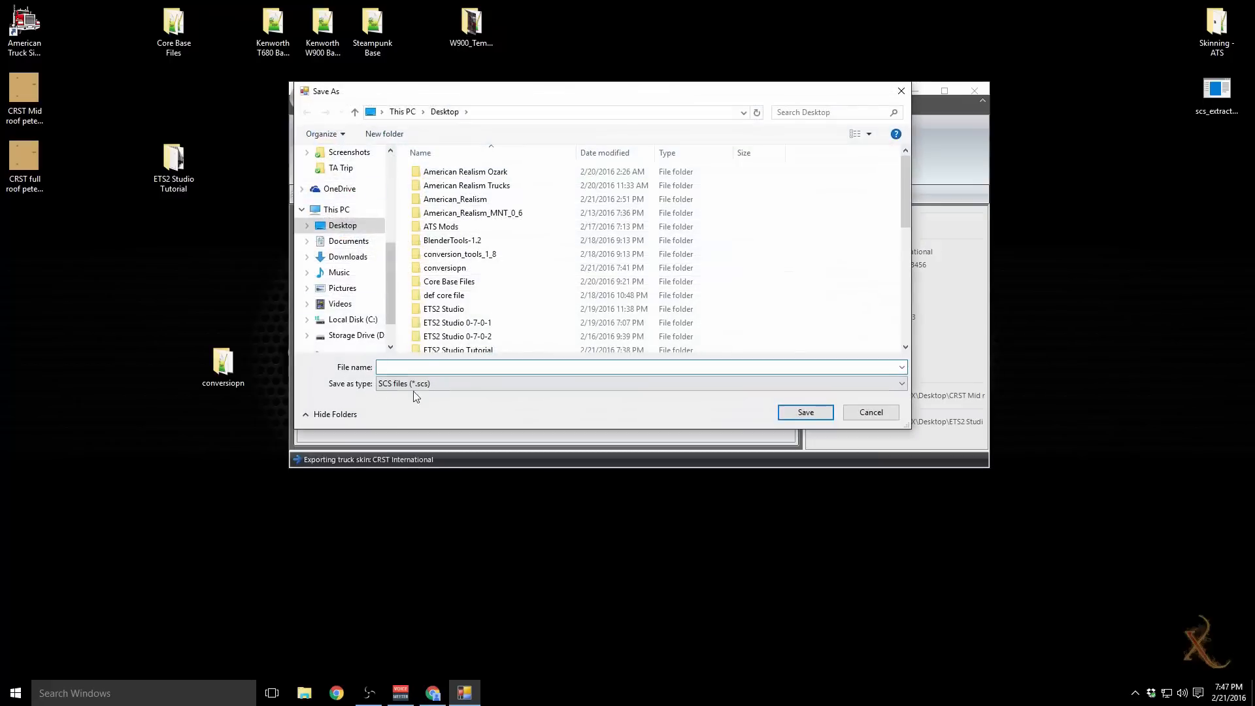
{"action": "scroll", "coordinate": [368, 216], "scroll_direction": "up", "scroll_amount": 2}
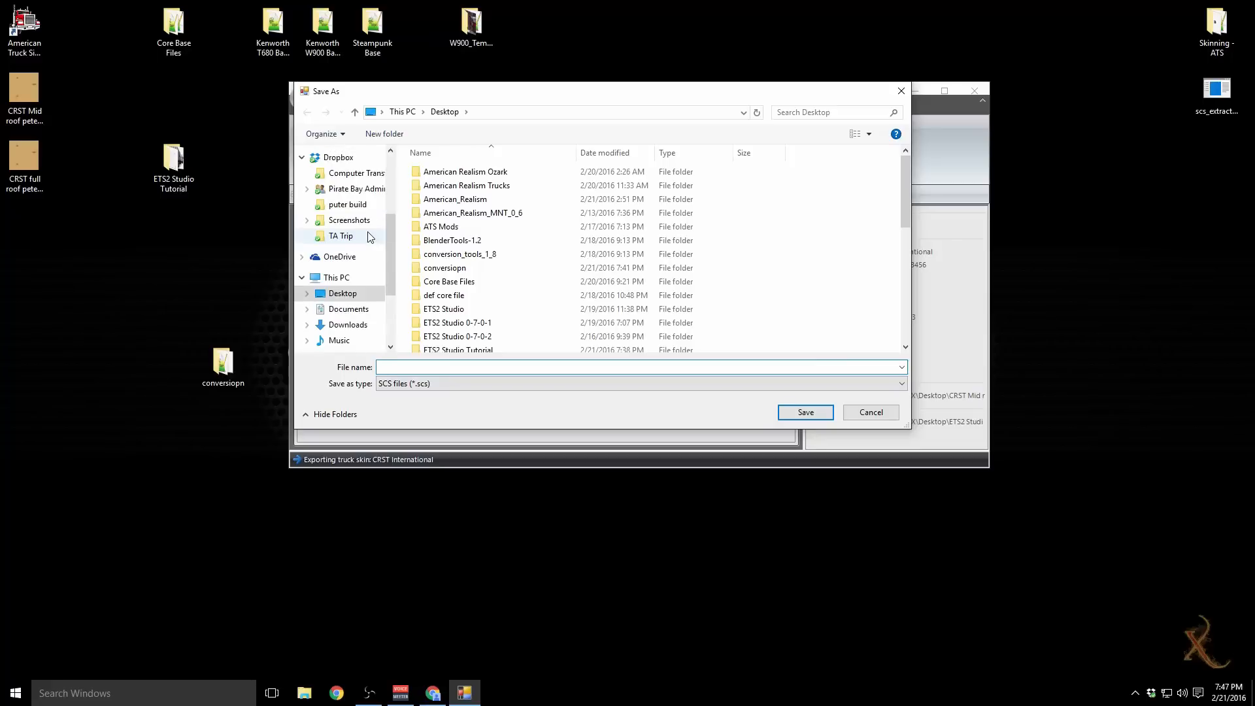
{"action": "scroll", "coordinate": [370, 236], "scroll_direction": "down", "scroll_amount": 1}
{"action": "left_click", "coordinate": [436, 384]}
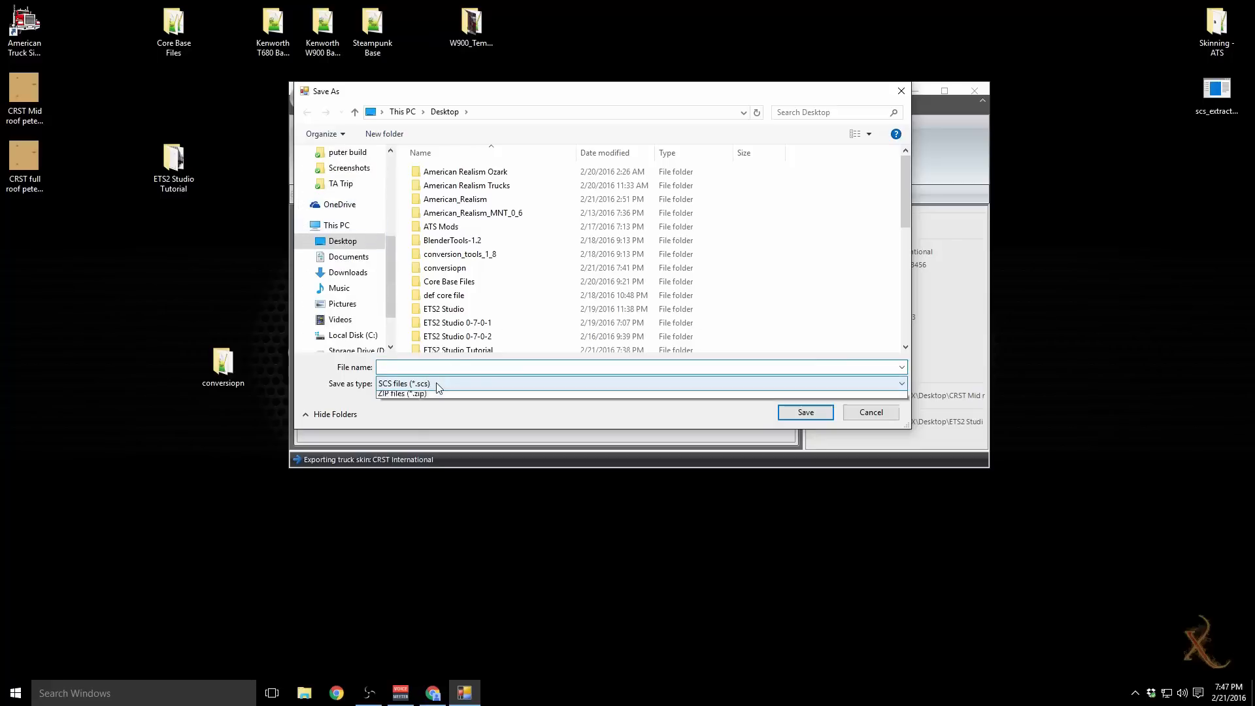
{"action": "left_click", "coordinate": [422, 405]}
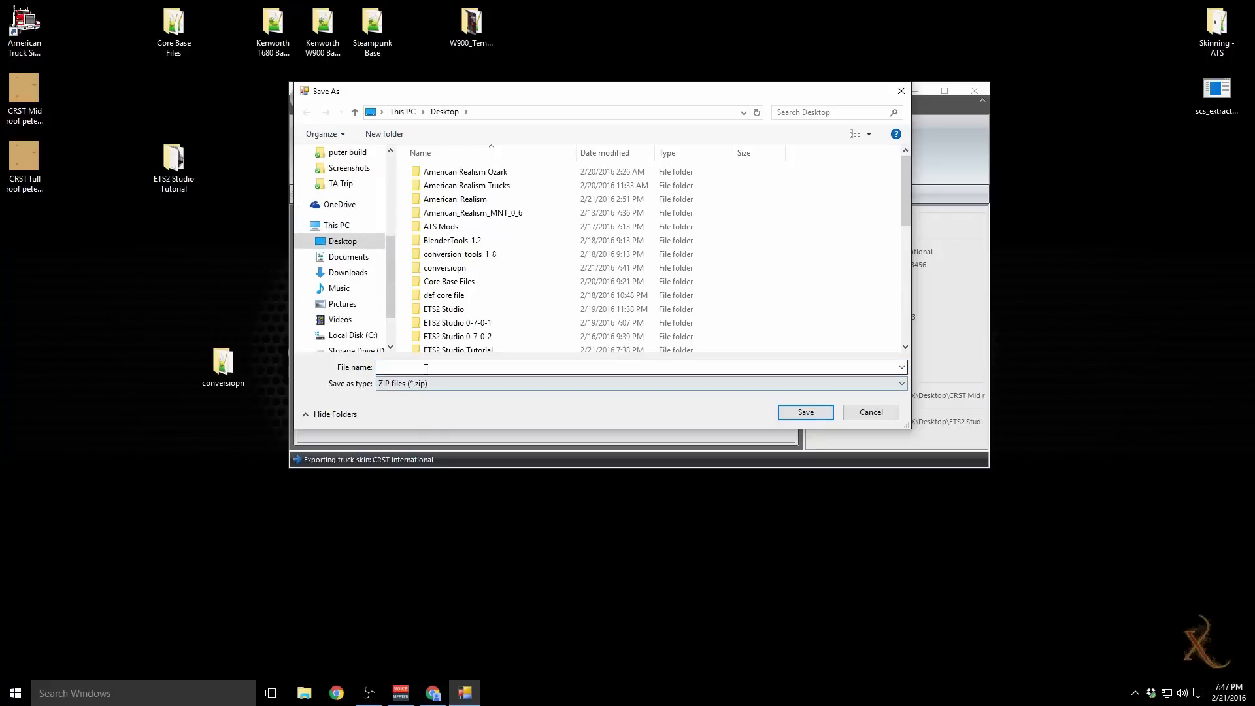
{"action": "left_click", "coordinate": [425, 368]}
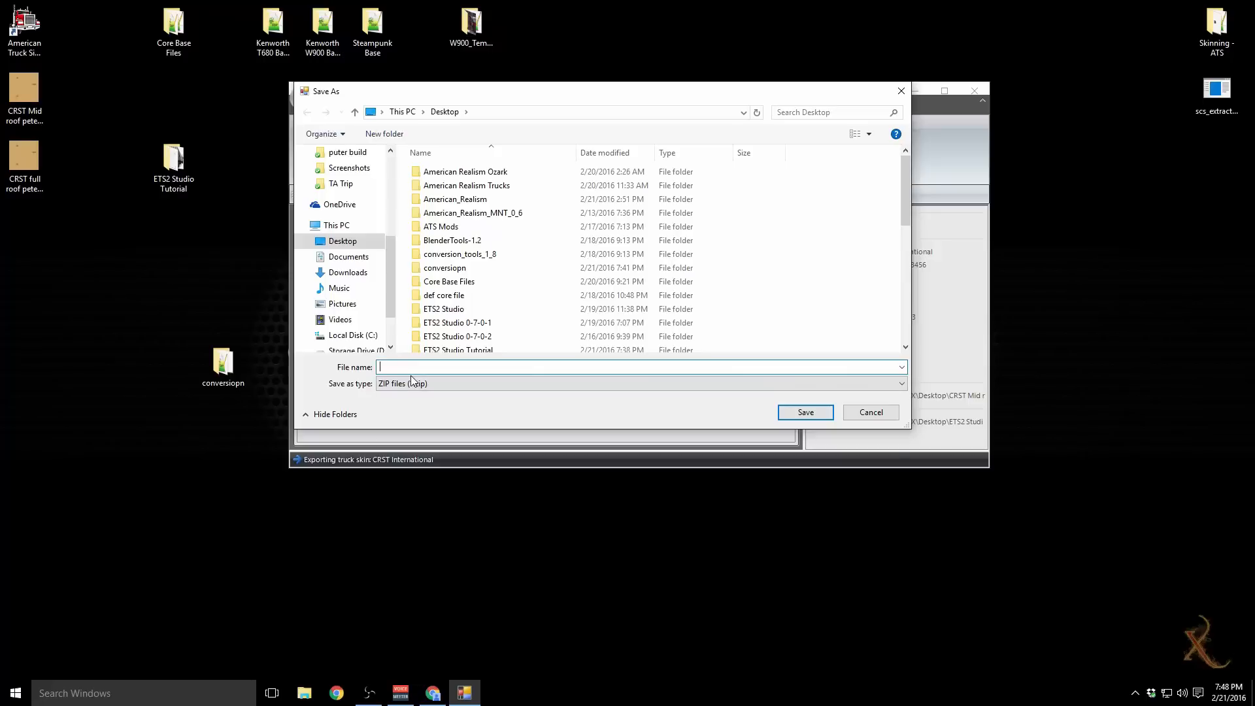
{"action": "type", "text": "CRST"}
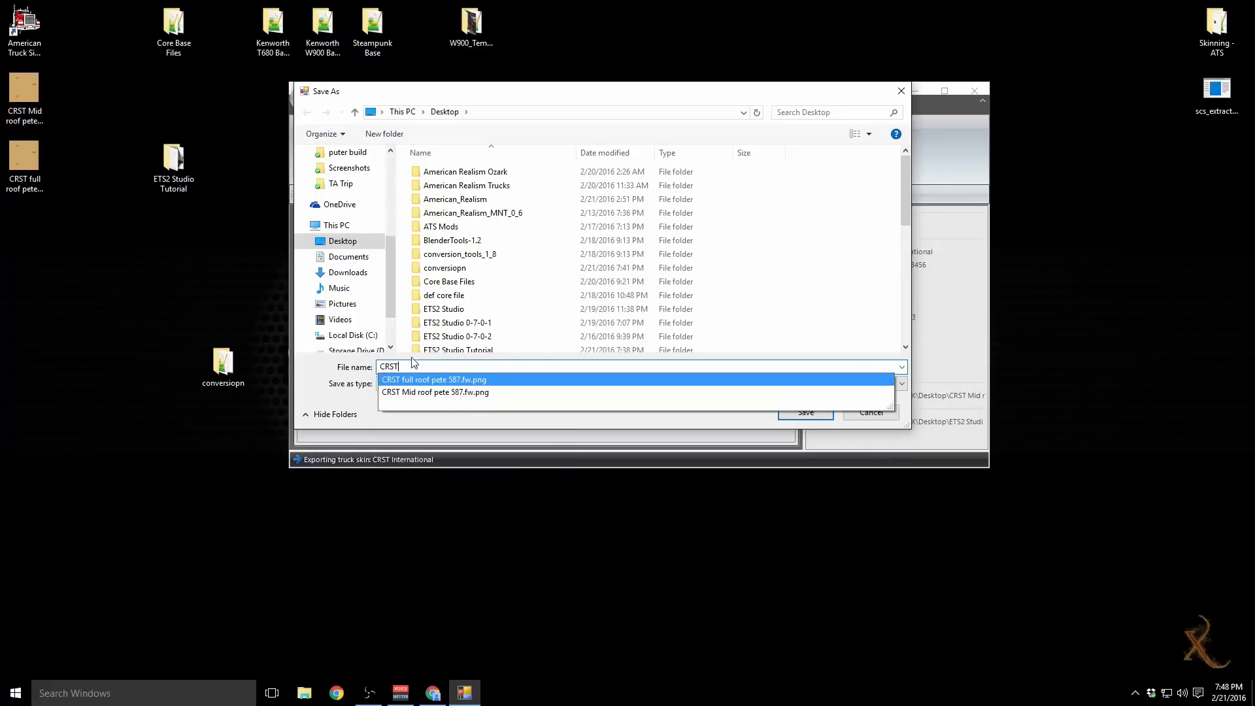
{"action": "left_click", "coordinate": [757, 424]}
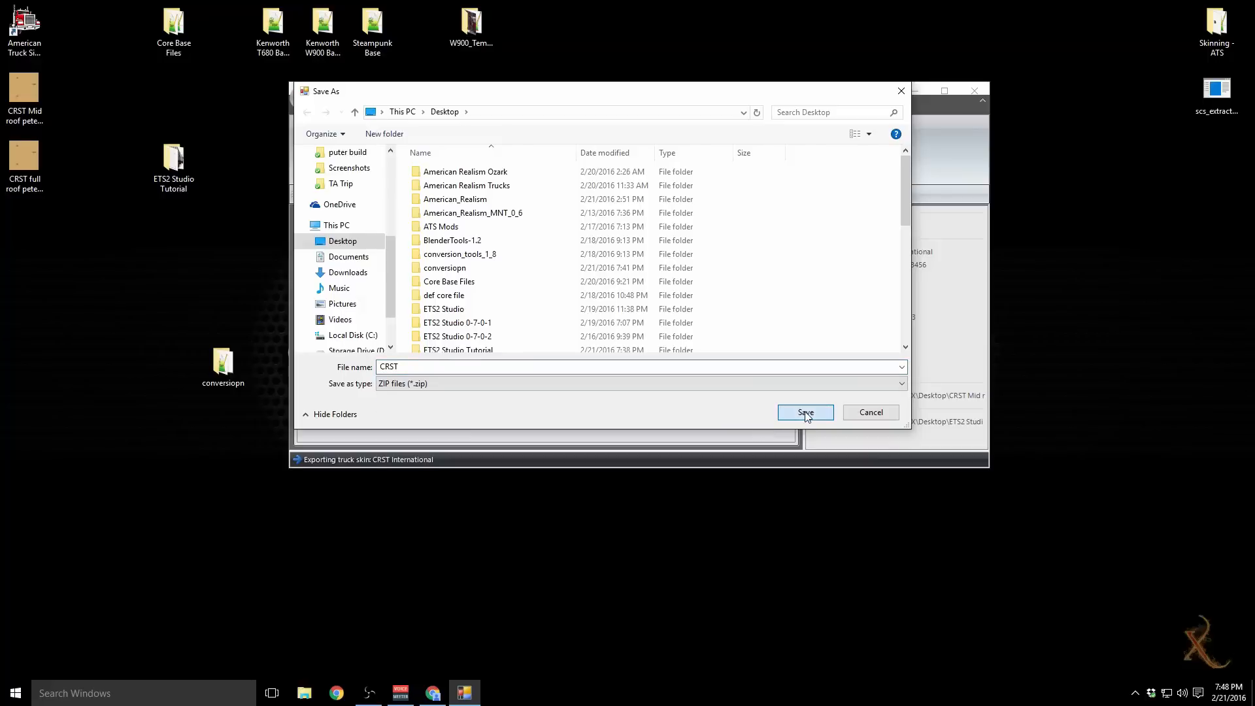
{"action": "left_click", "coordinate": [807, 413]}
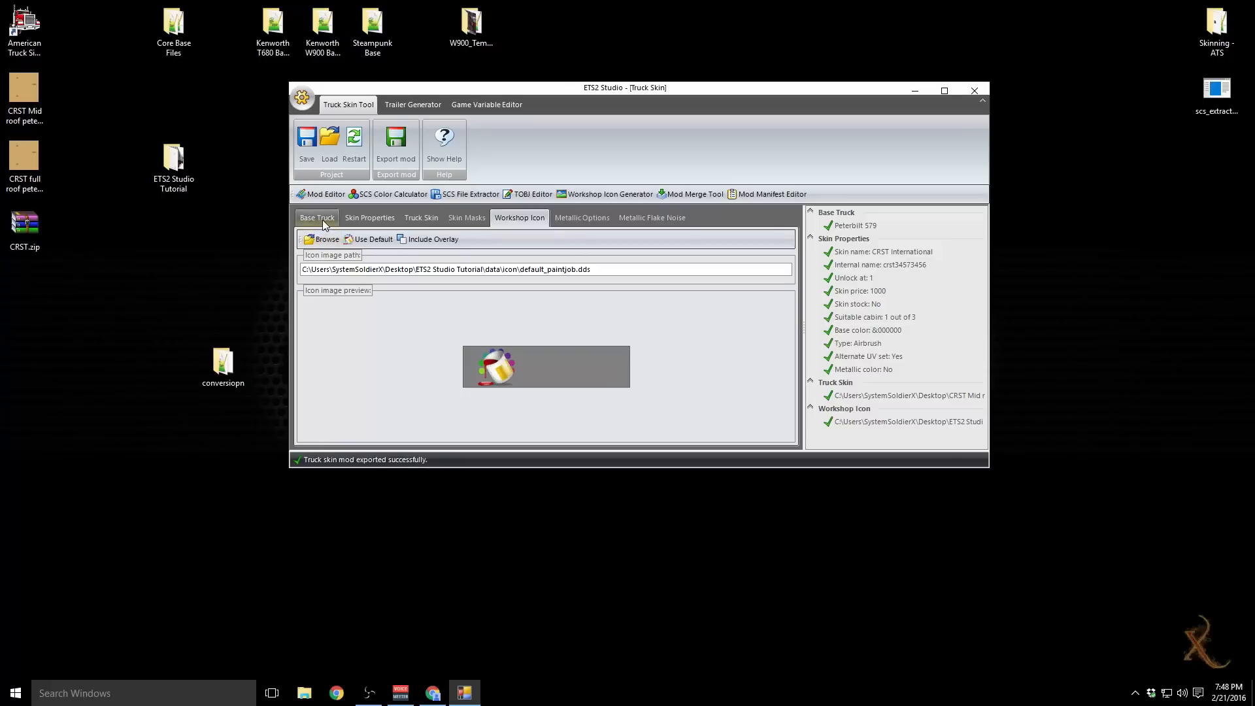
Step: Change the skin's internal name to crst29846565 for the second skin
{"action": "left_click", "coordinate": [358, 218]}
{"action": "left_click", "coordinate": [303, 219]}
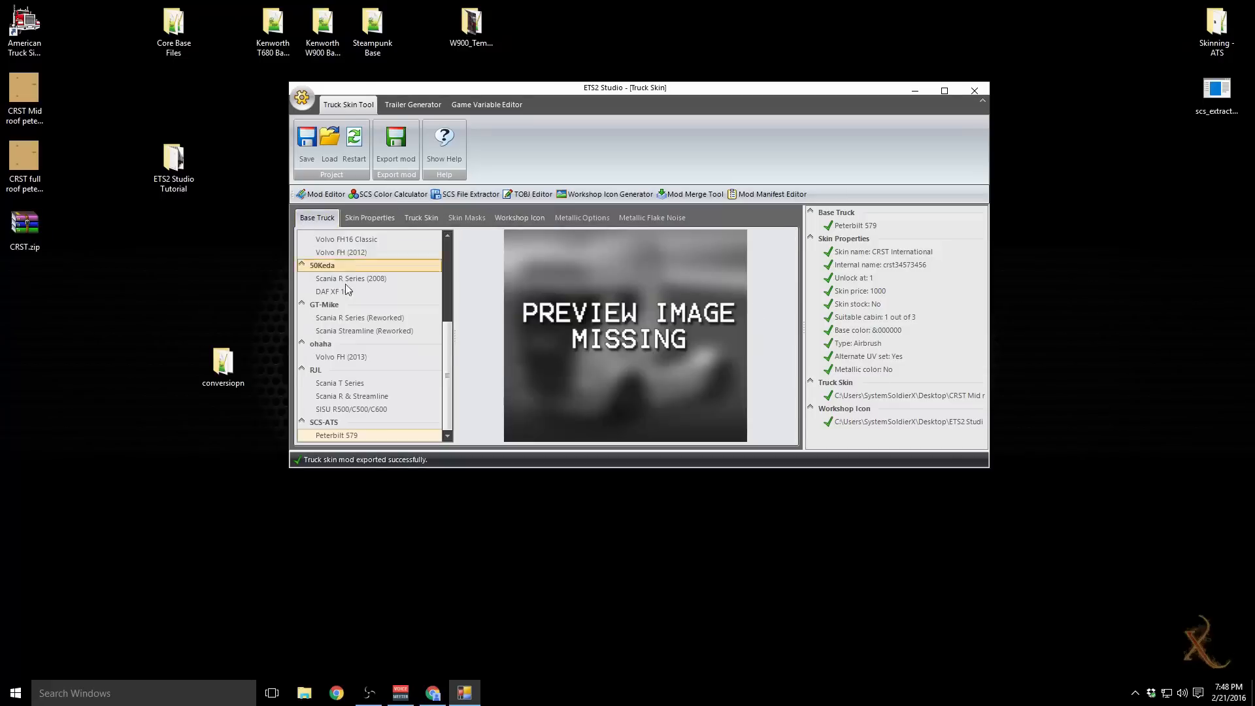
{"action": "left_click", "coordinate": [351, 217]}
{"action": "scroll", "coordinate": [335, 254], "scroll_direction": "up", "scroll_amount": 1}
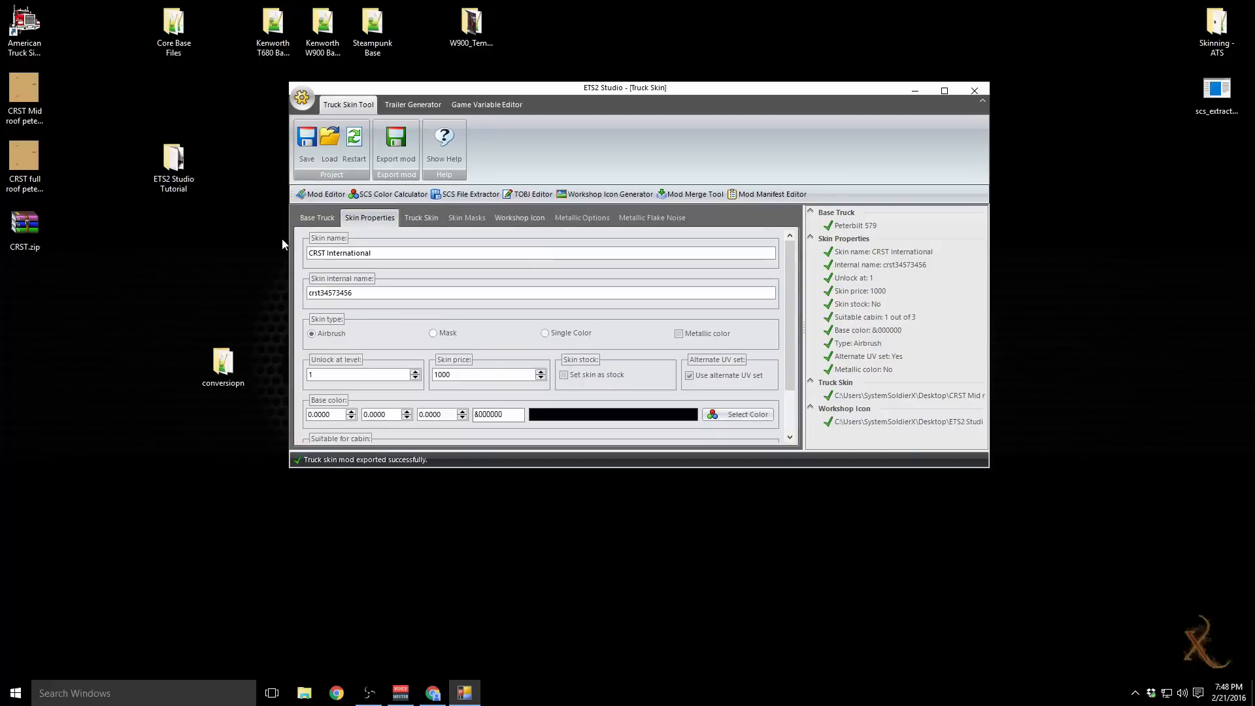
{"action": "left_click_drag", "start_coordinate": [324, 294], "coordinate": [364, 293]}
{"action": "key", "text": "BackSpace"}
{"action": "key", "text": "BackSpace"}
{"action": "type", "text": "29846565"}
Step: Exclude Stand Up Sleeper from the suitable cabins and include Hi Rise Sleeper instead
{"action": "scroll", "coordinate": [640, 372], "scroll_direction": "down", "scroll_amount": 3}
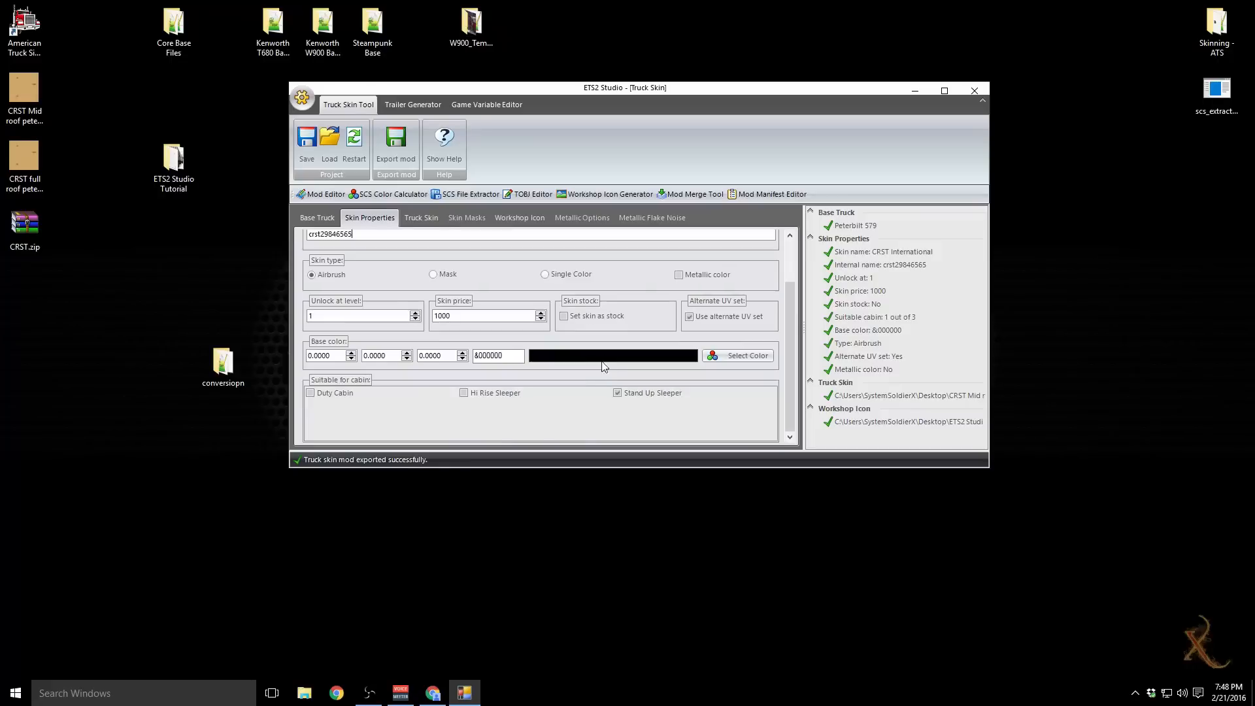
{"action": "left_click", "coordinate": [617, 394]}
{"action": "left_click", "coordinate": [464, 392]}
Step: Replace the truck skin image with CRST full roof pete 587.fw.png from the Desktop
{"action": "left_click", "coordinate": [412, 219]}
{"action": "left_click", "coordinate": [360, 252]}
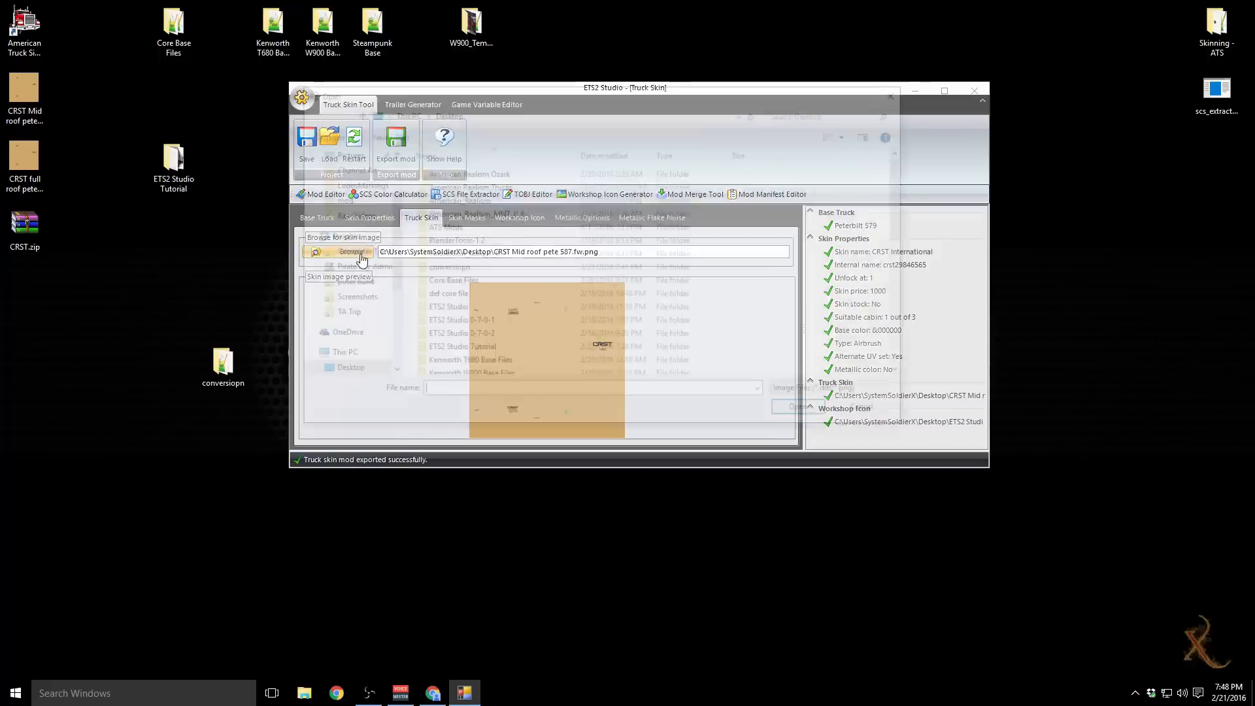
{"action": "scroll", "coordinate": [509, 340], "scroll_direction": "down", "scroll_amount": 5}
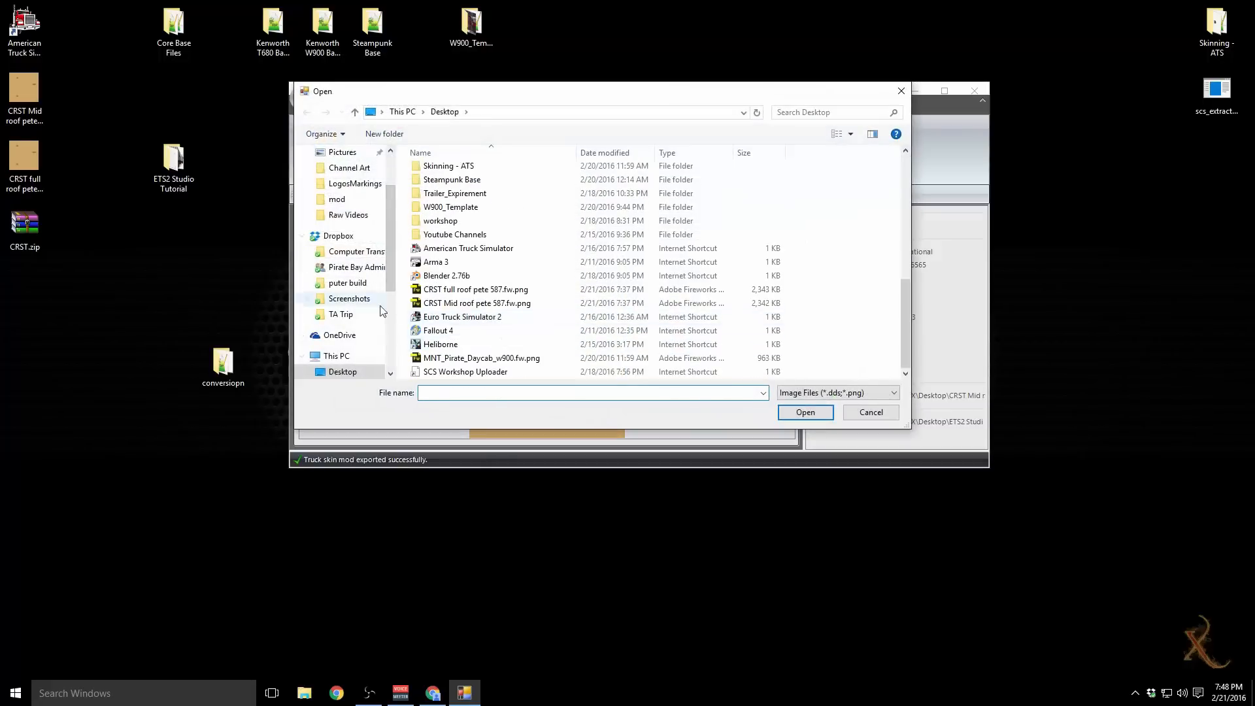
{"action": "double_click", "coordinate": [467, 290]}
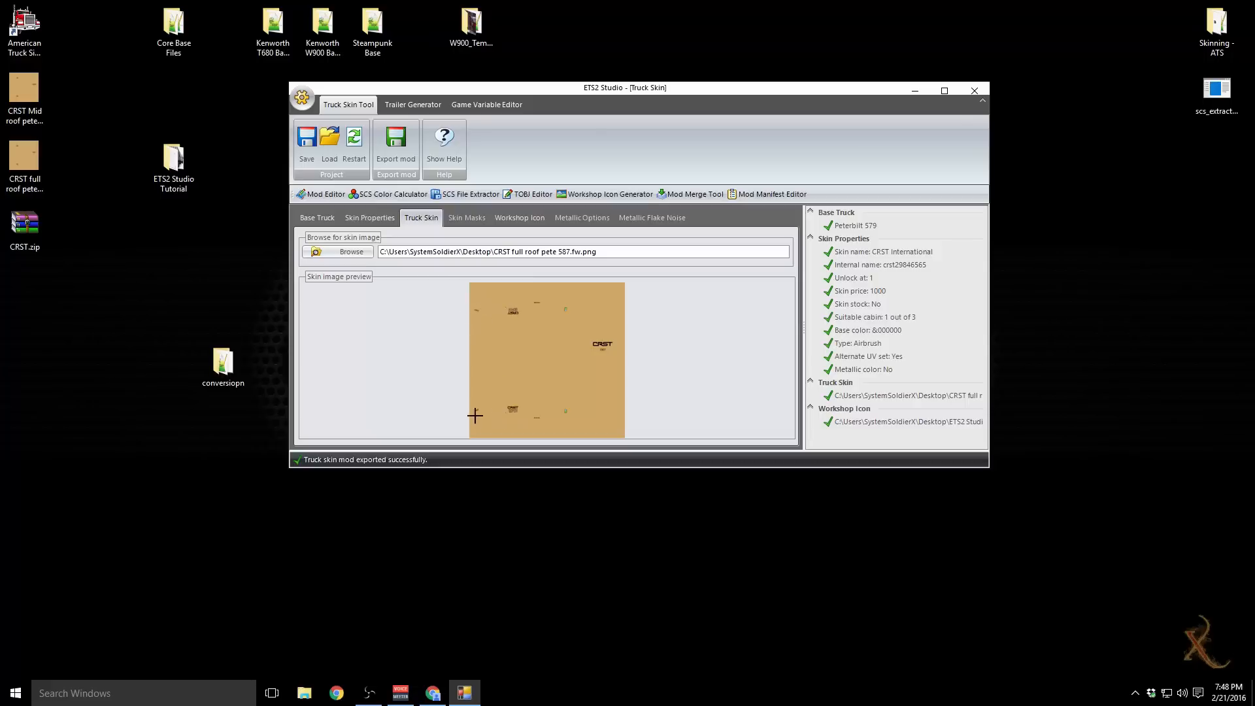
Step: Export the second skin's mod to the Desktop as an SCS file named CRST1, and close ETS2 Studio
{"action": "left_click", "coordinate": [507, 221]}
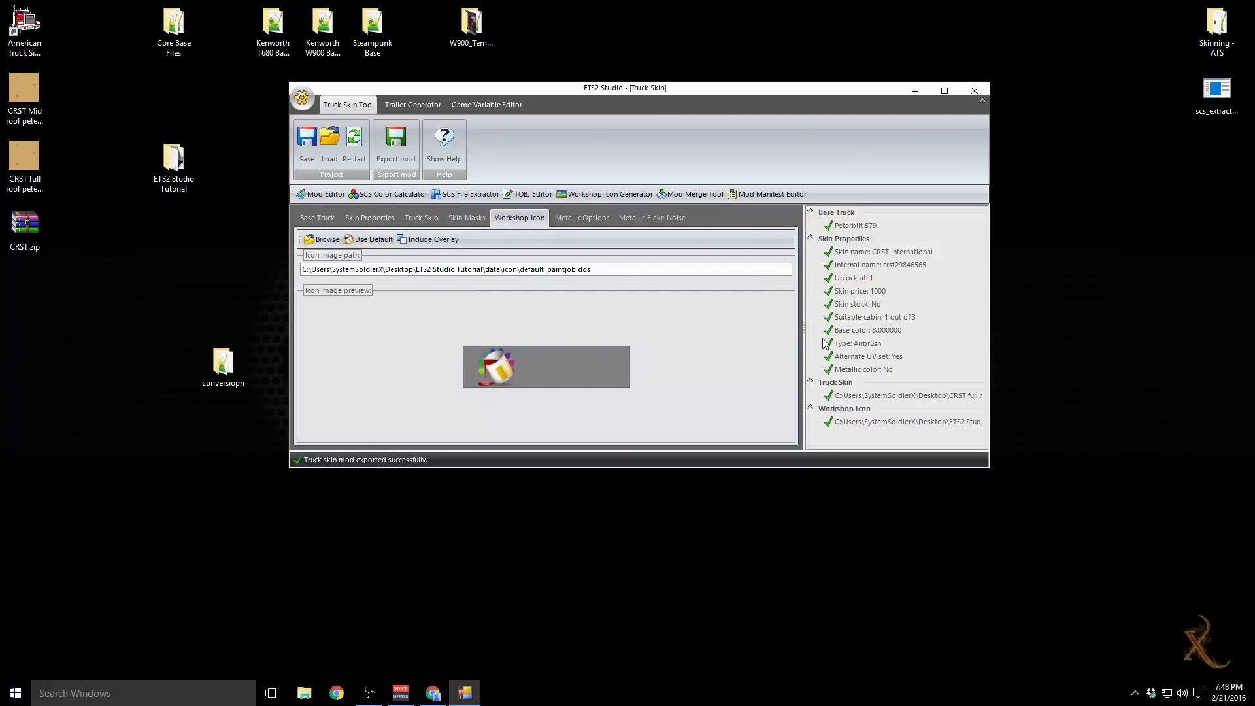
{"action": "left_click", "coordinate": [395, 144]}
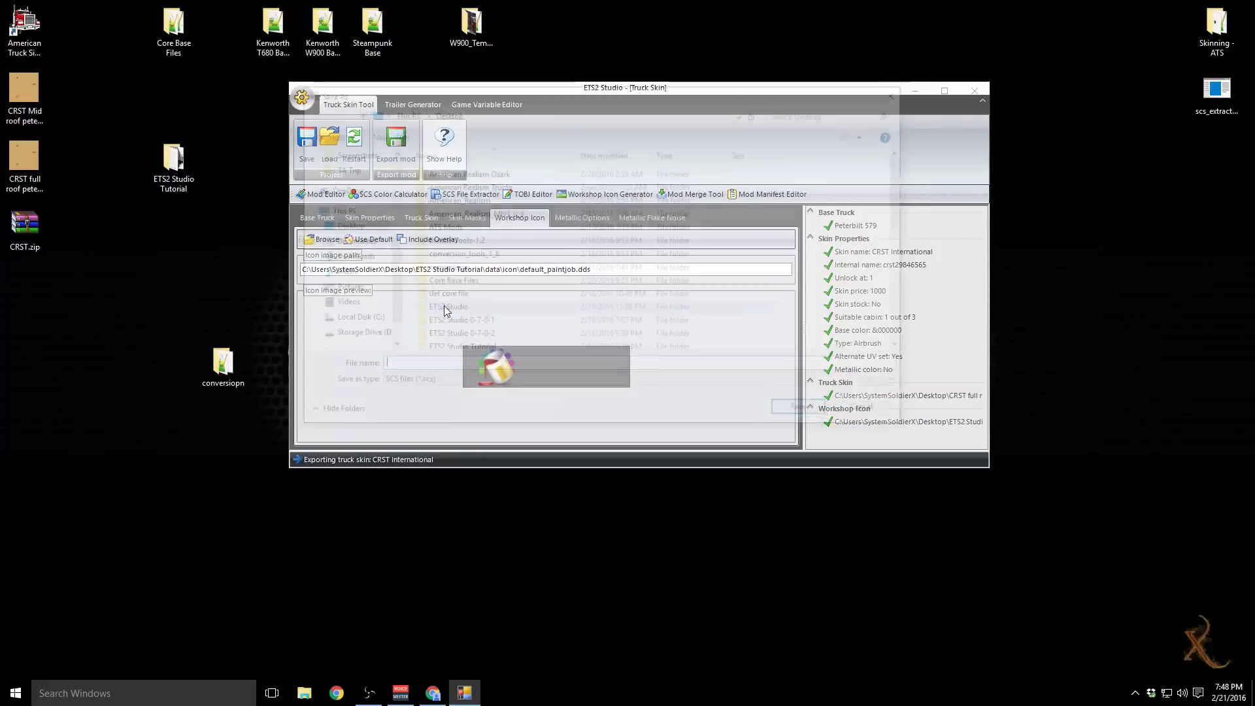
{"action": "type", "text": "CR"}
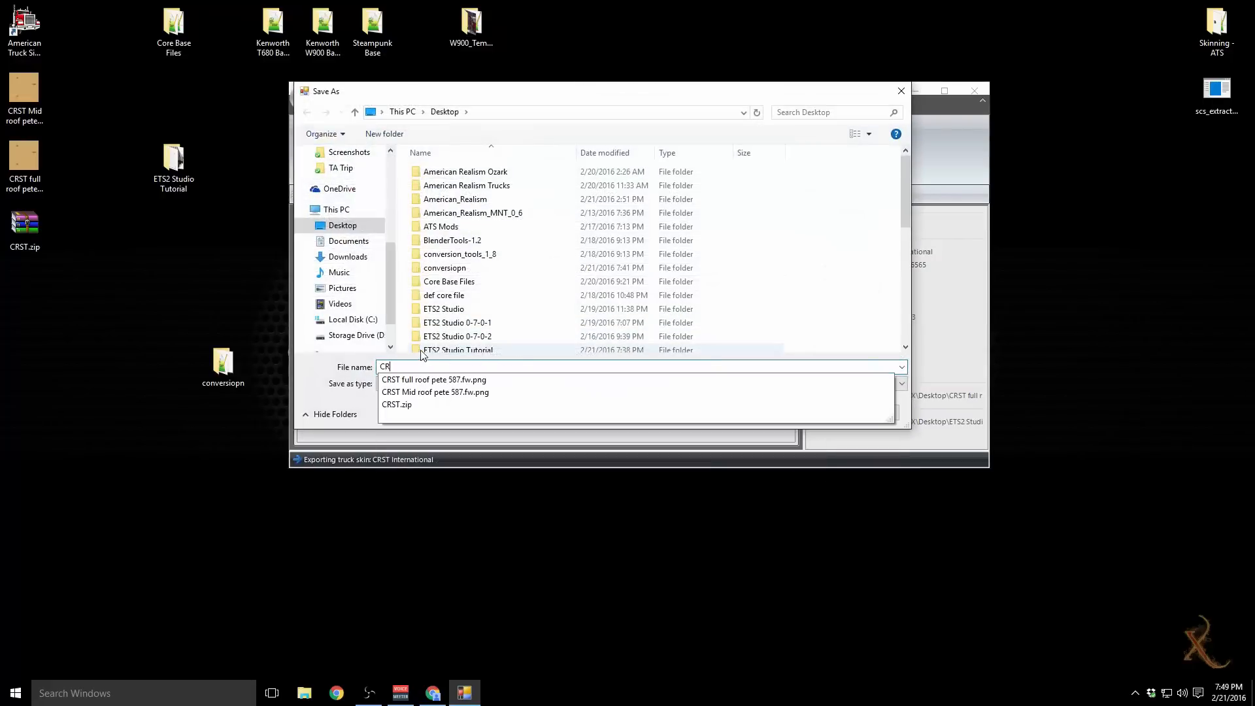
{"action": "type", "text": "ST1"}
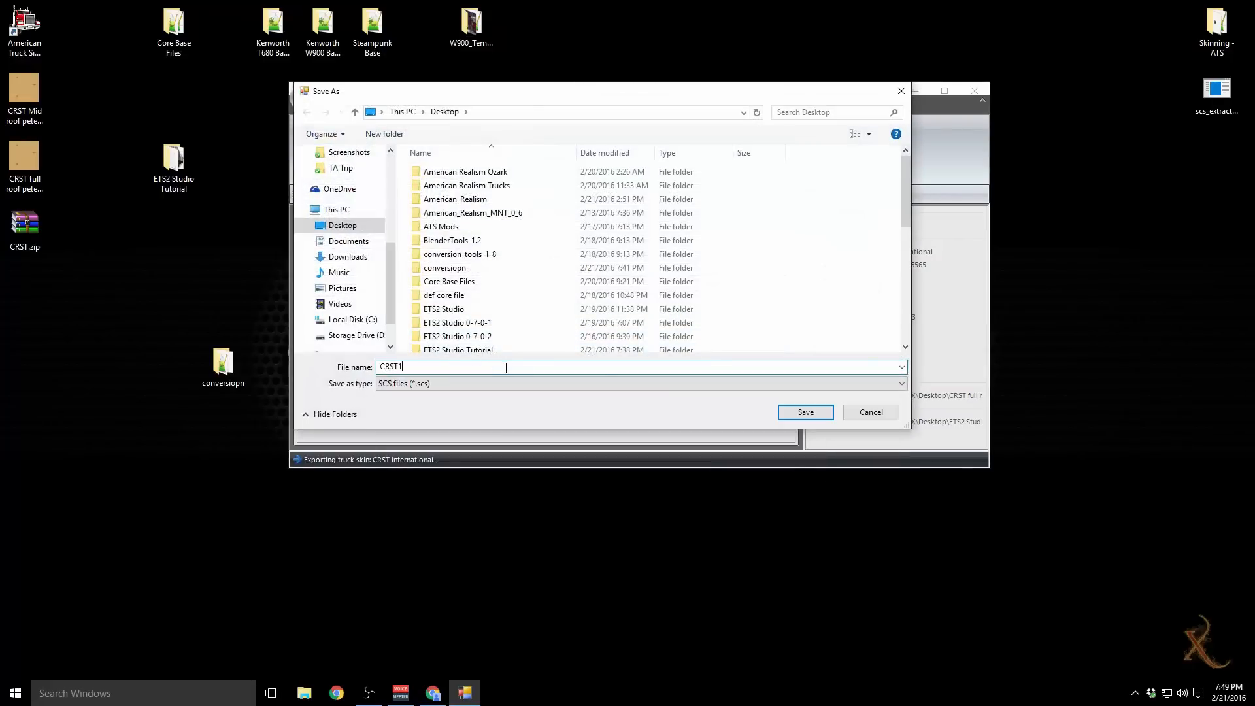
{"action": "left_click", "coordinate": [814, 413]}
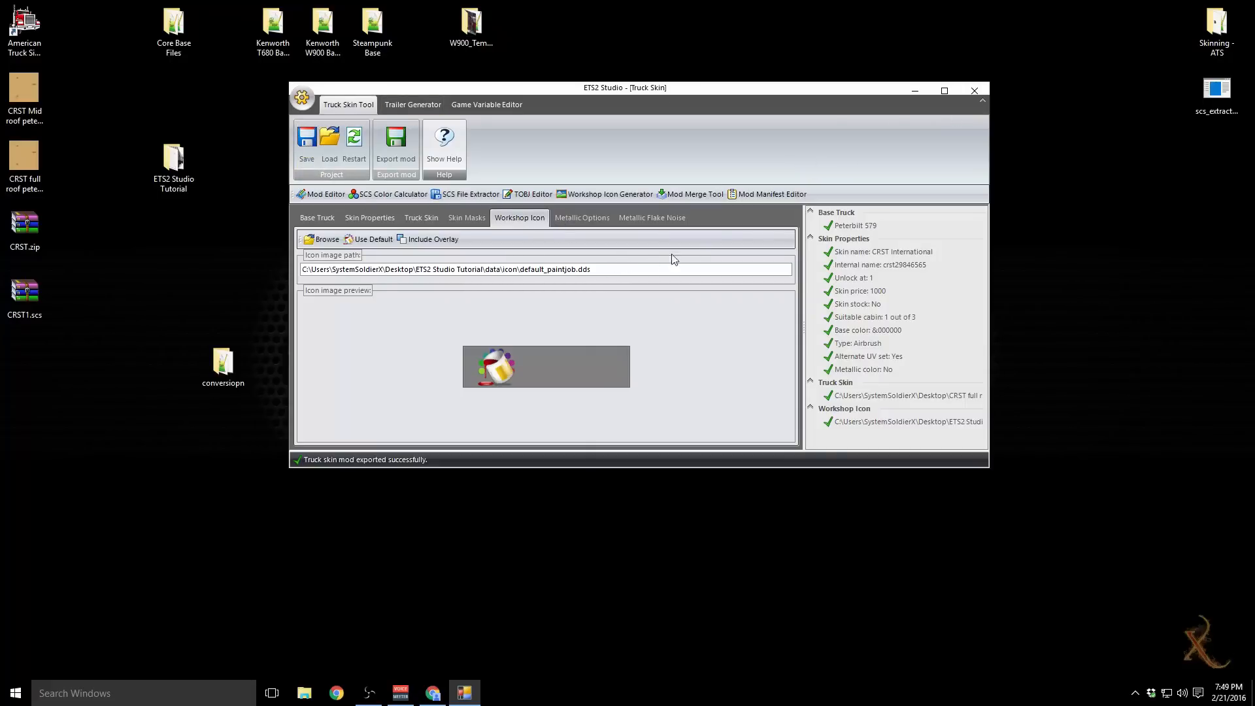
{"action": "left_click", "coordinate": [977, 91]}
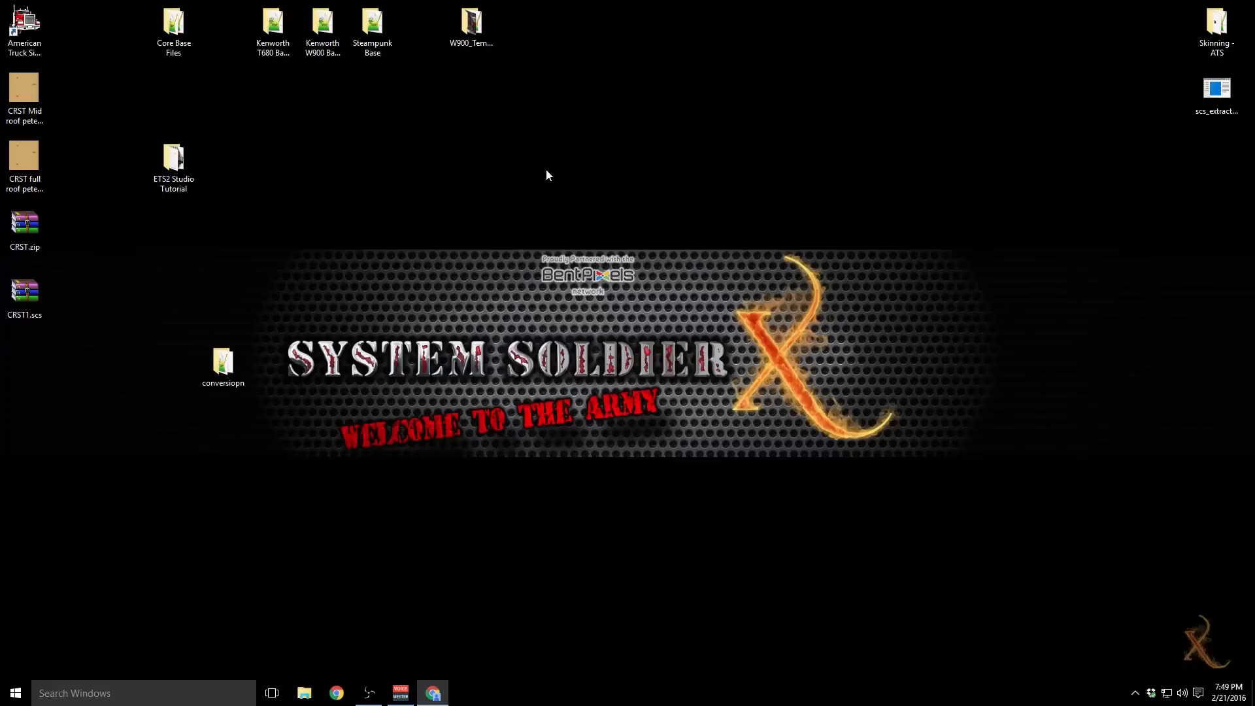
Step: Delete the conversiopn folder from the desktop and move the ETS2 Studio Tutorial folder up beneath Core Base Files
{"action": "right_click", "coordinate": [221, 362]}
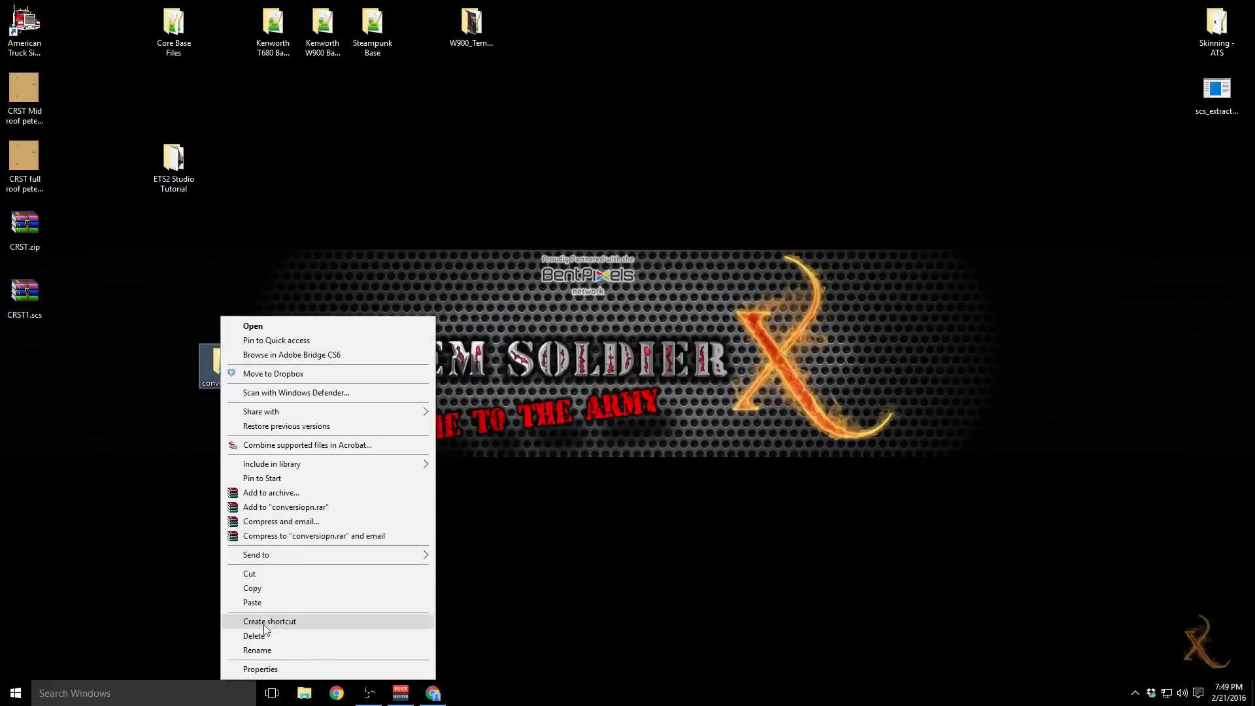
{"action": "left_click", "coordinate": [366, 635]}
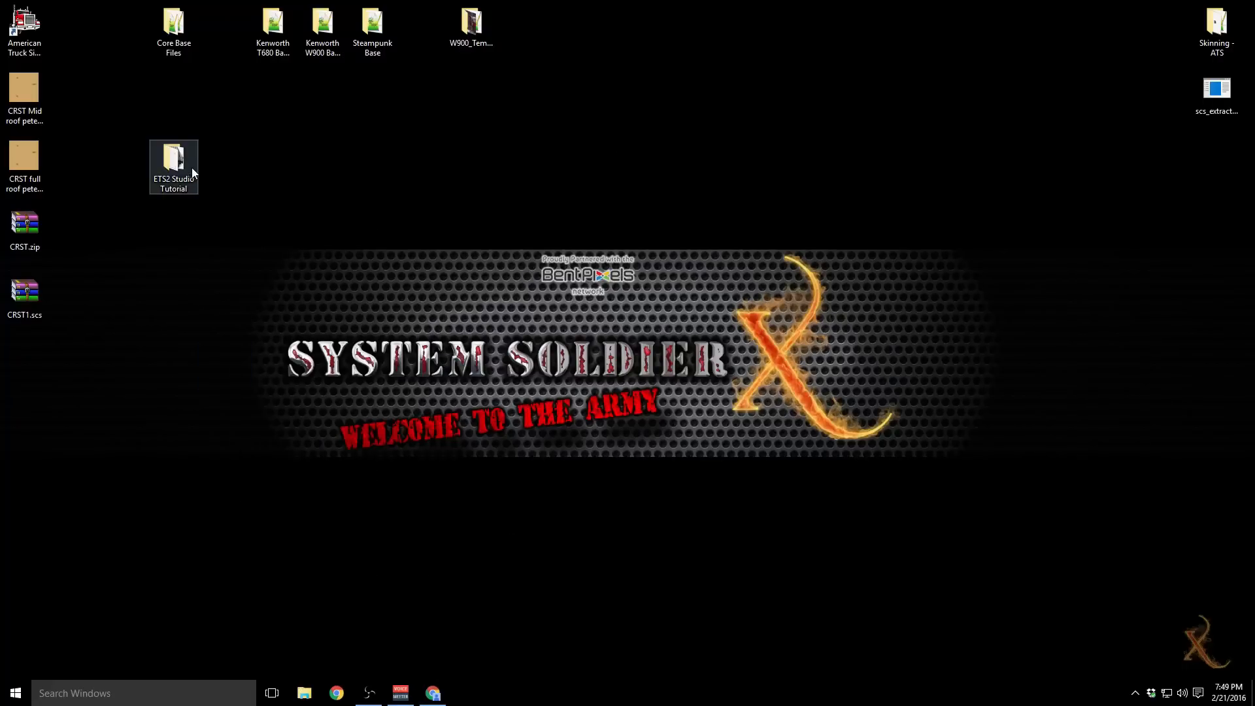
{"action": "left_click_drag", "start_coordinate": [191, 167], "coordinate": [189, 113]}
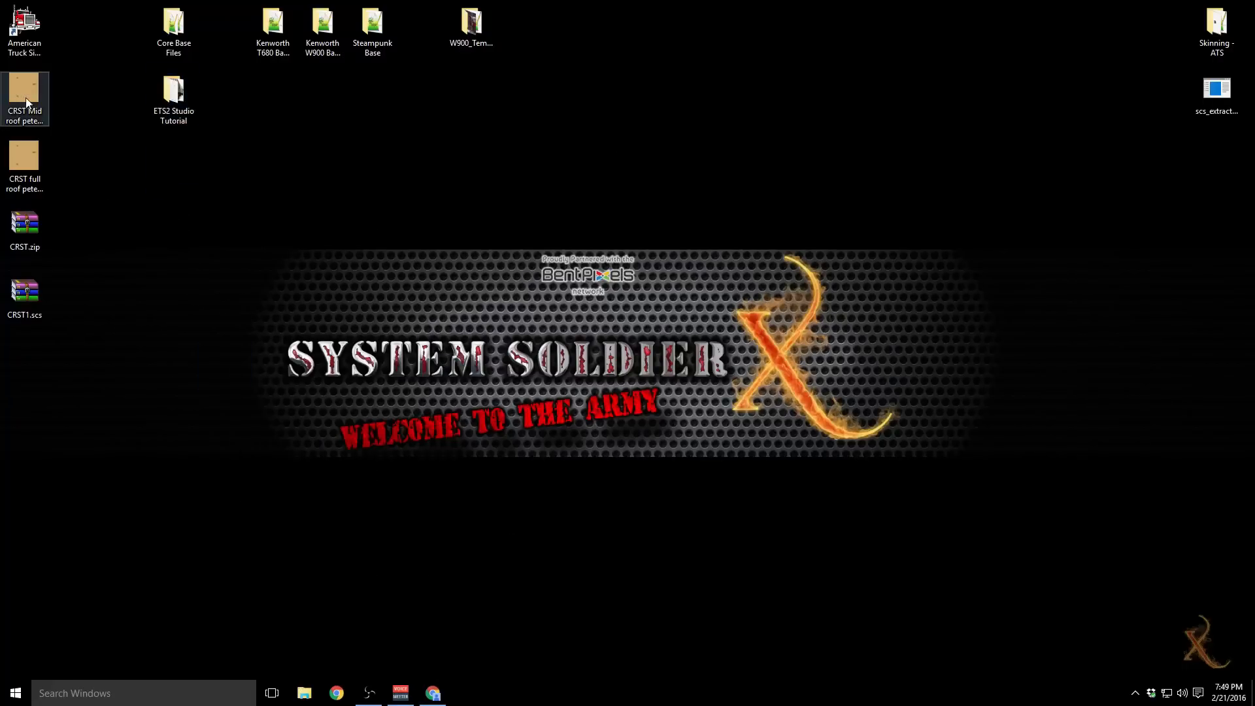
Step: Create a desktop folder named CRST and move the mid roof and full roof skin images into it
{"action": "right_click", "coordinate": [300, 151]}
{"action": "mouse_move", "coordinate": [346, 273]}
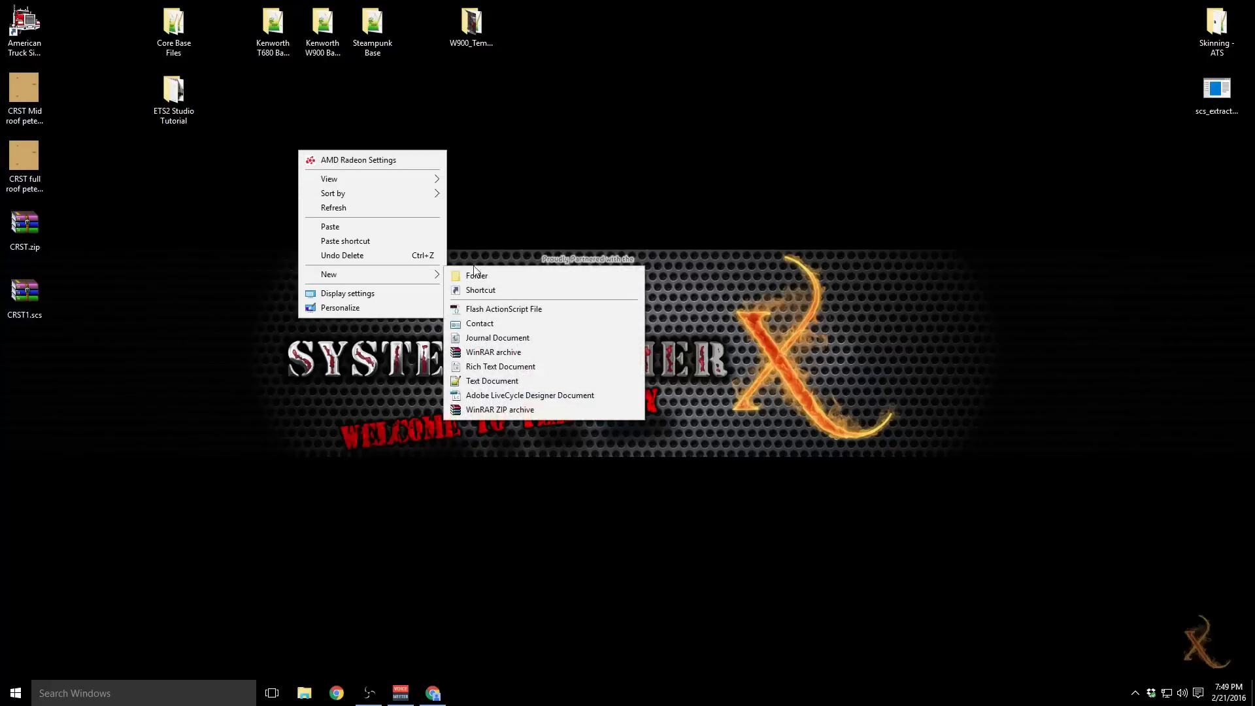
{"action": "left_click", "coordinate": [476, 275]}
{"action": "type", "text": "c"}
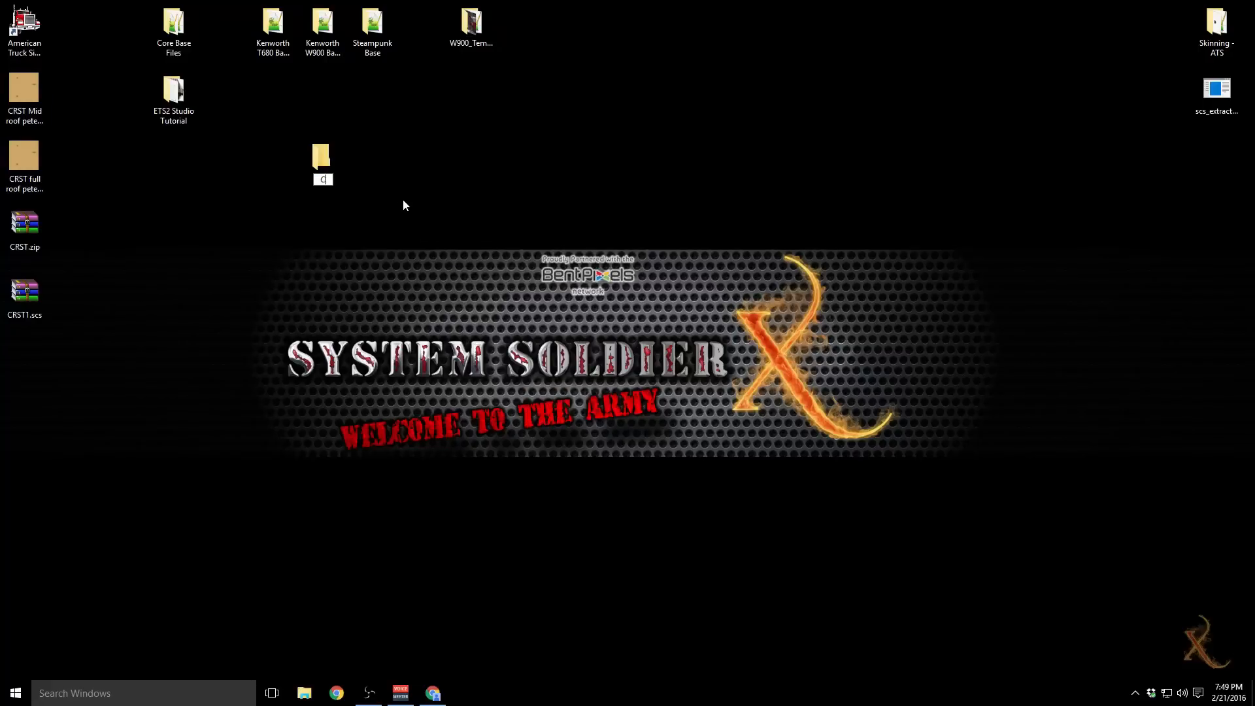
{"action": "type", "text": "RST"}
{"action": "key", "text": "Return"}
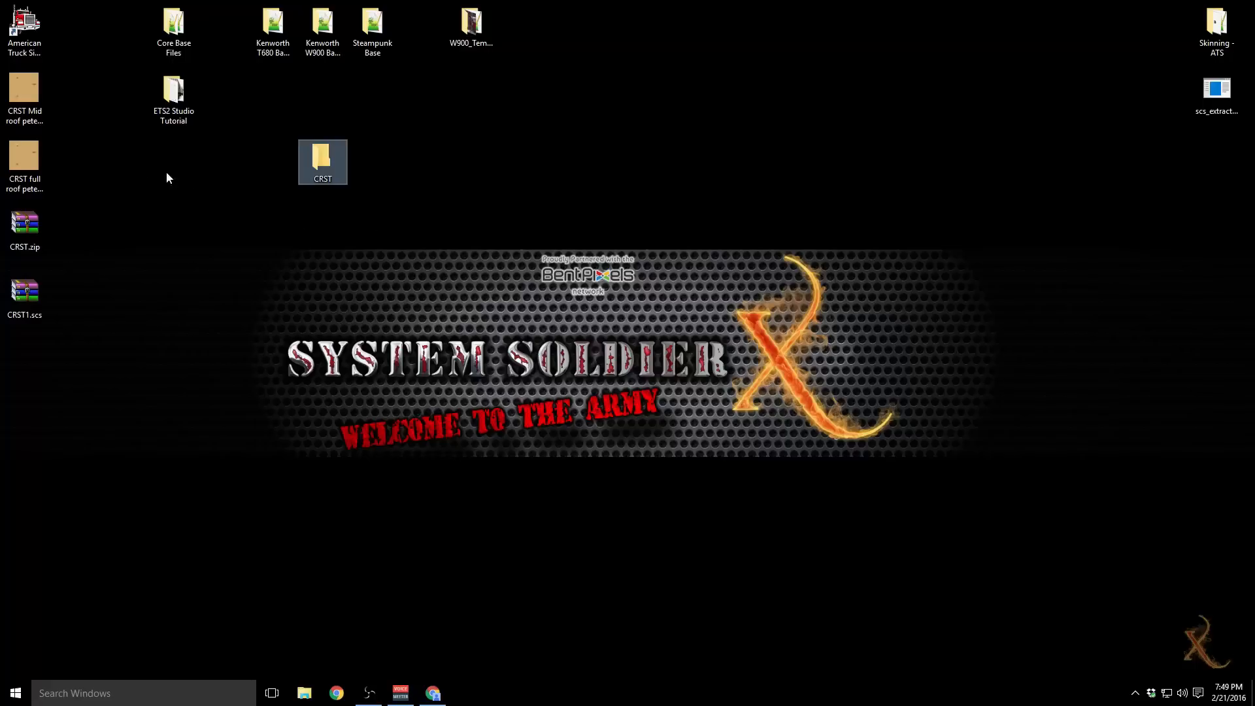
{"action": "left_click_drag", "start_coordinate": [98, 193], "coordinate": [13, 75]}
{"action": "left_click_drag", "start_coordinate": [24, 157], "coordinate": [313, 182]}
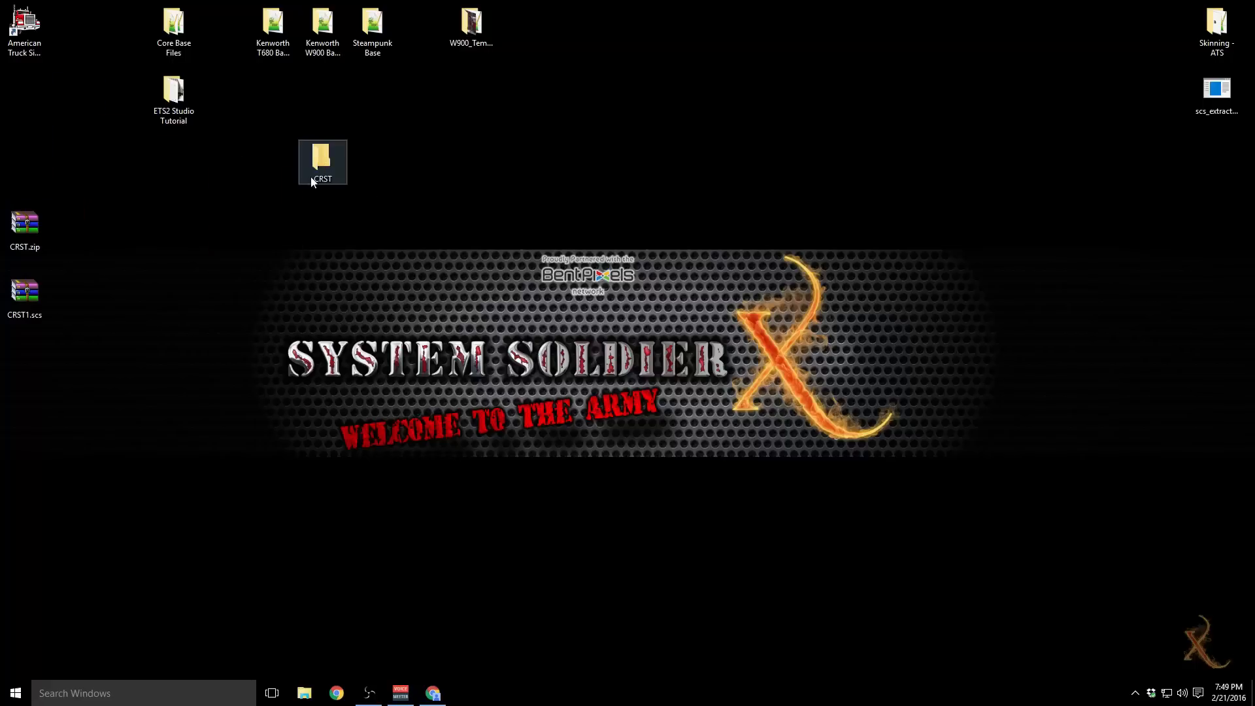
Step: Move CRST.zip and CRST1.scs to the open middle area of the desktop, and rename CRST1.scs as CRST1.zip
{"action": "left_click_drag", "start_coordinate": [74, 238], "coordinate": [5, 325]}
{"action": "left_click_drag", "start_coordinate": [26, 219], "coordinate": [572, 81]}
{"action": "left_click", "coordinate": [583, 186]}
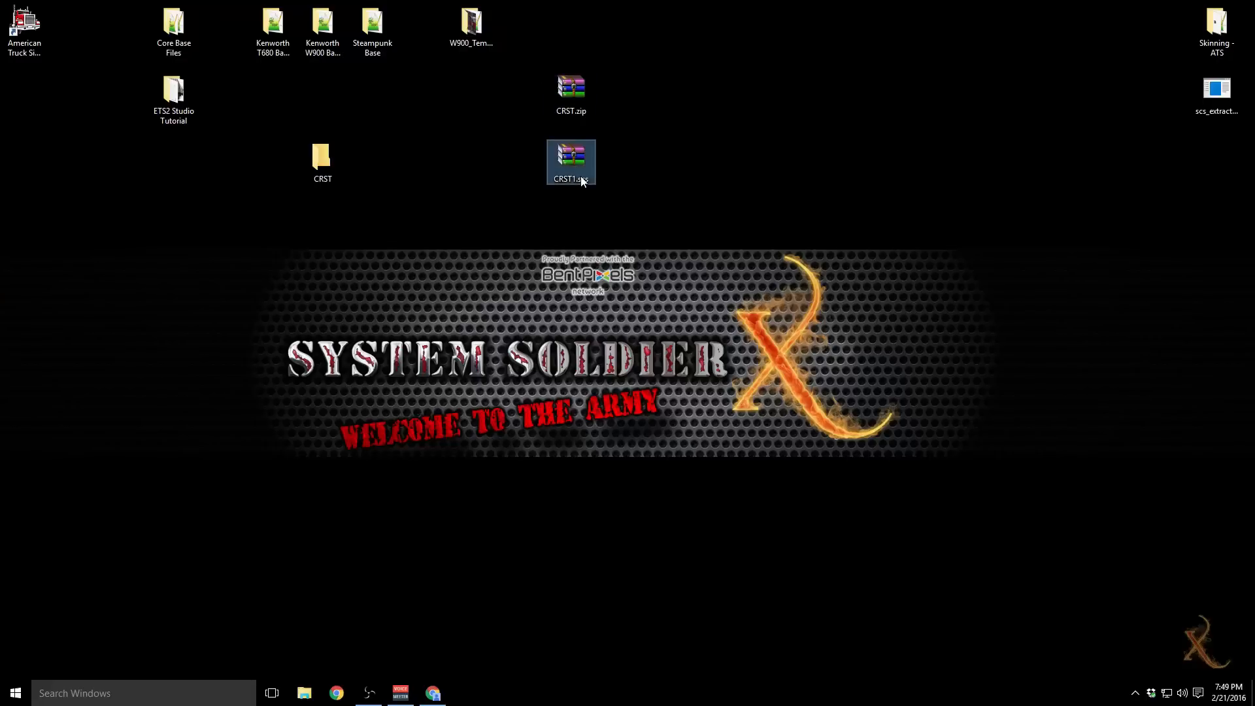
{"action": "left_click", "coordinate": [588, 181]}
{"action": "left_click", "coordinate": [588, 181]}
{"action": "double_click", "coordinate": [584, 179]}
{"action": "type", "text": "zip"}
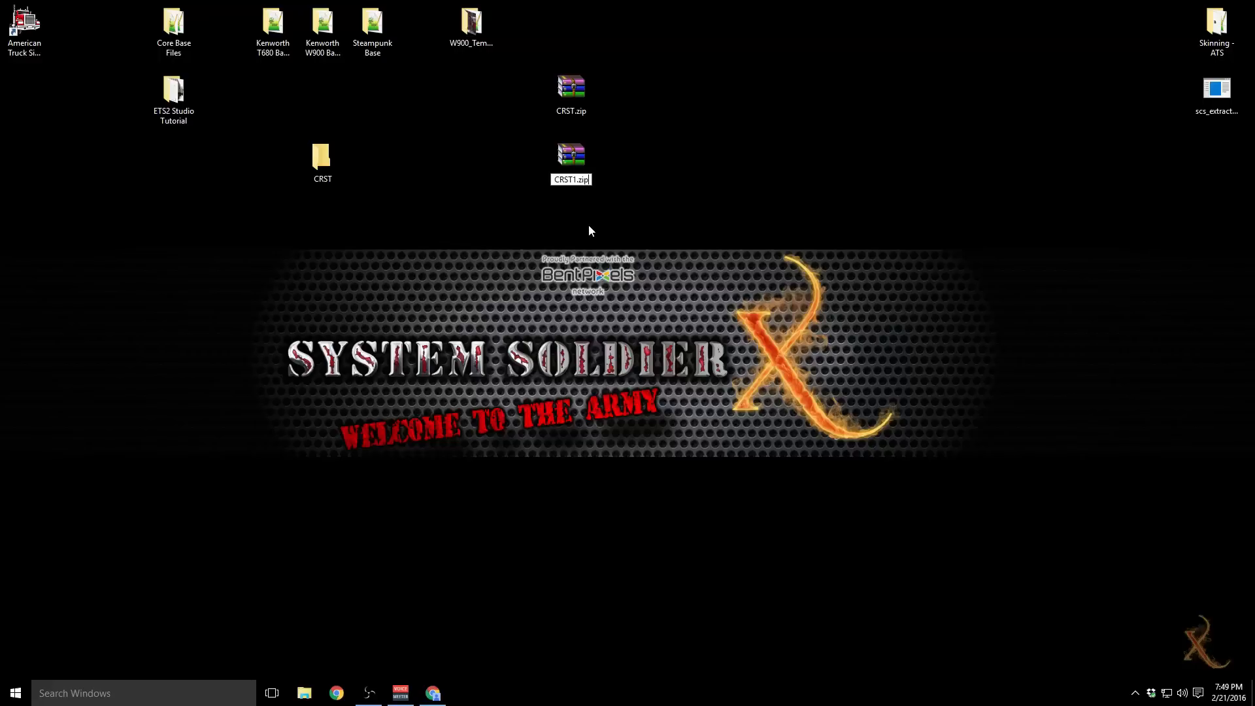
{"action": "key", "text": "Return"}
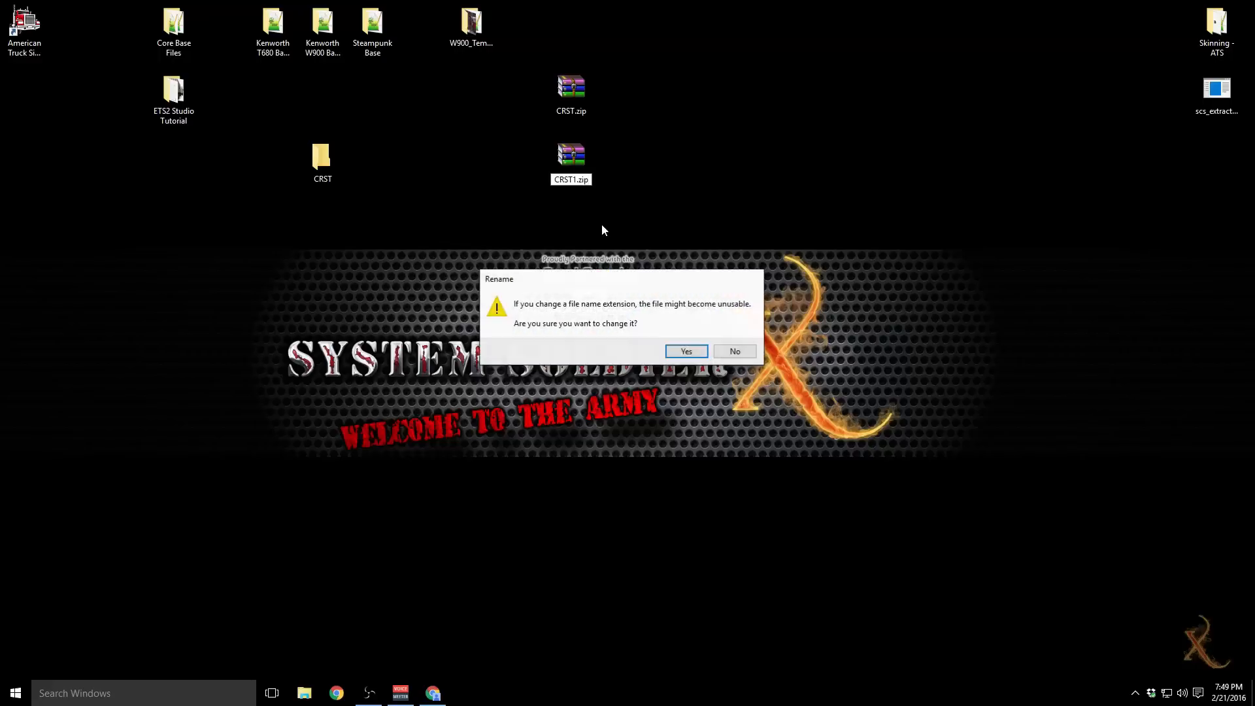
{"action": "key", "text": "Return"}
{"action": "left_click_drag", "start_coordinate": [588, 225], "coordinate": [615, 255]}
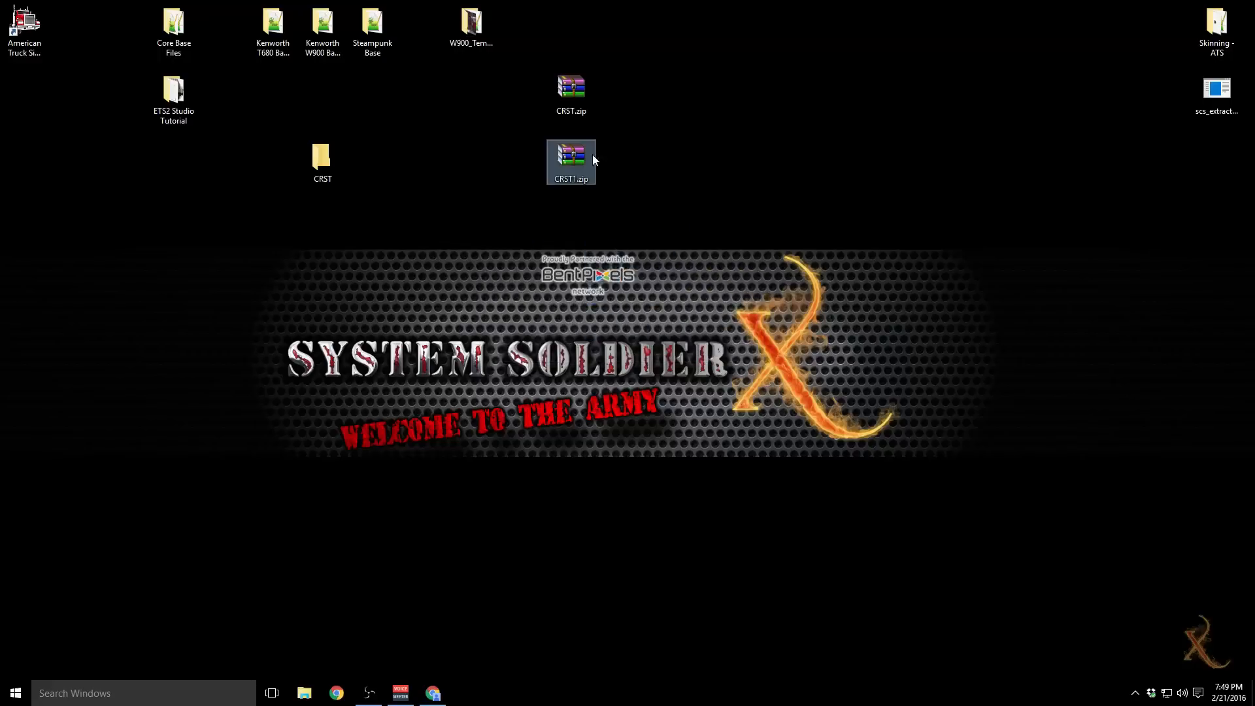
{"action": "left_click", "coordinate": [680, 262]}
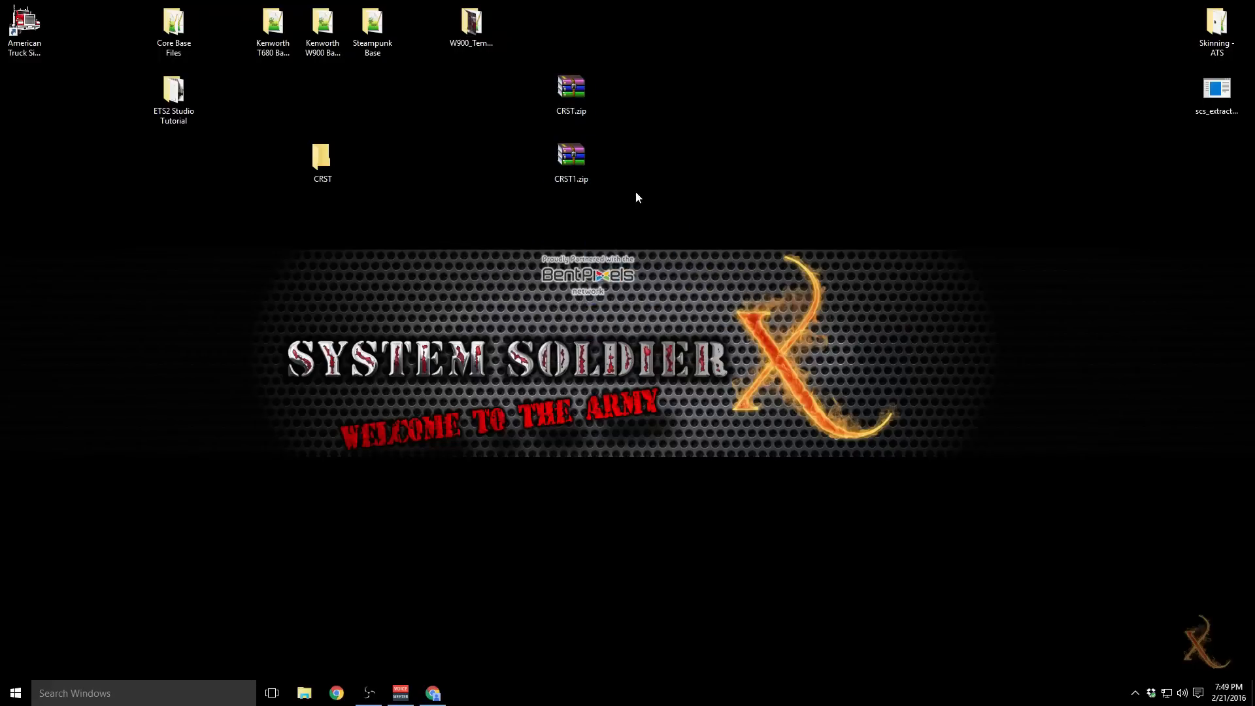
Step: Find the folder options through Windows search and enable and apply Hide extensions for known file types
{"action": "left_click", "coordinate": [68, 692]}
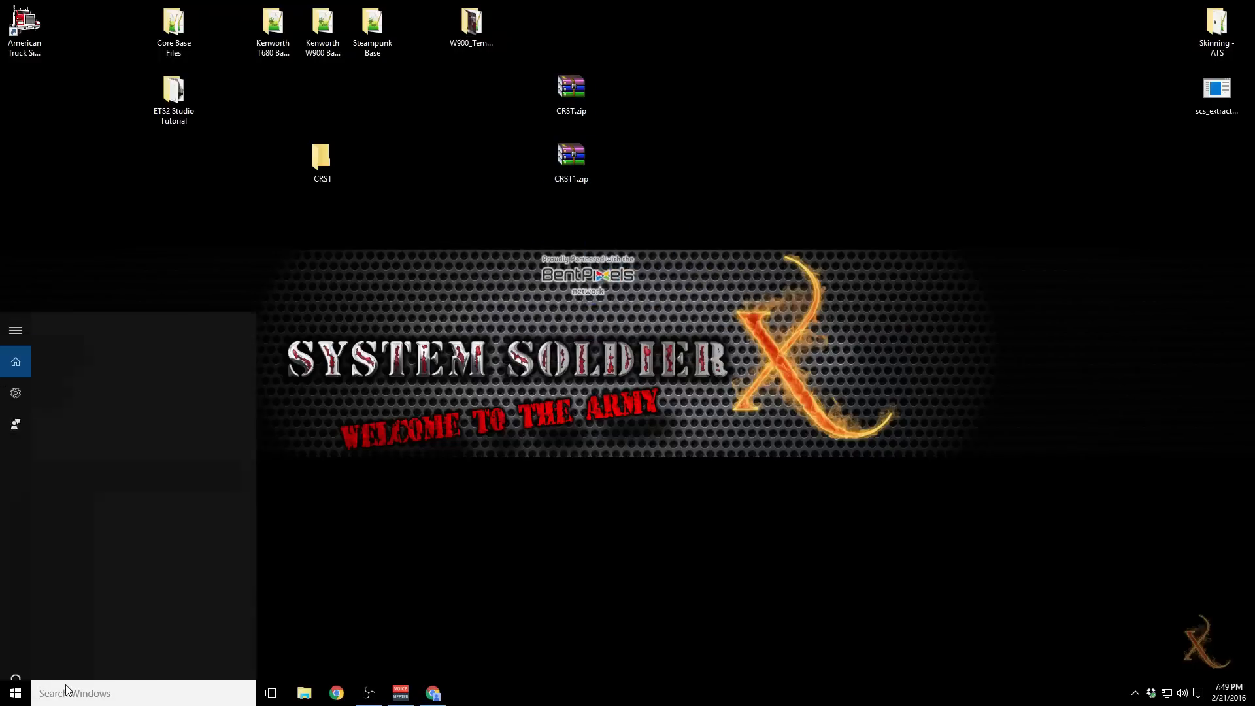
{"action": "type", "text": "folder"}
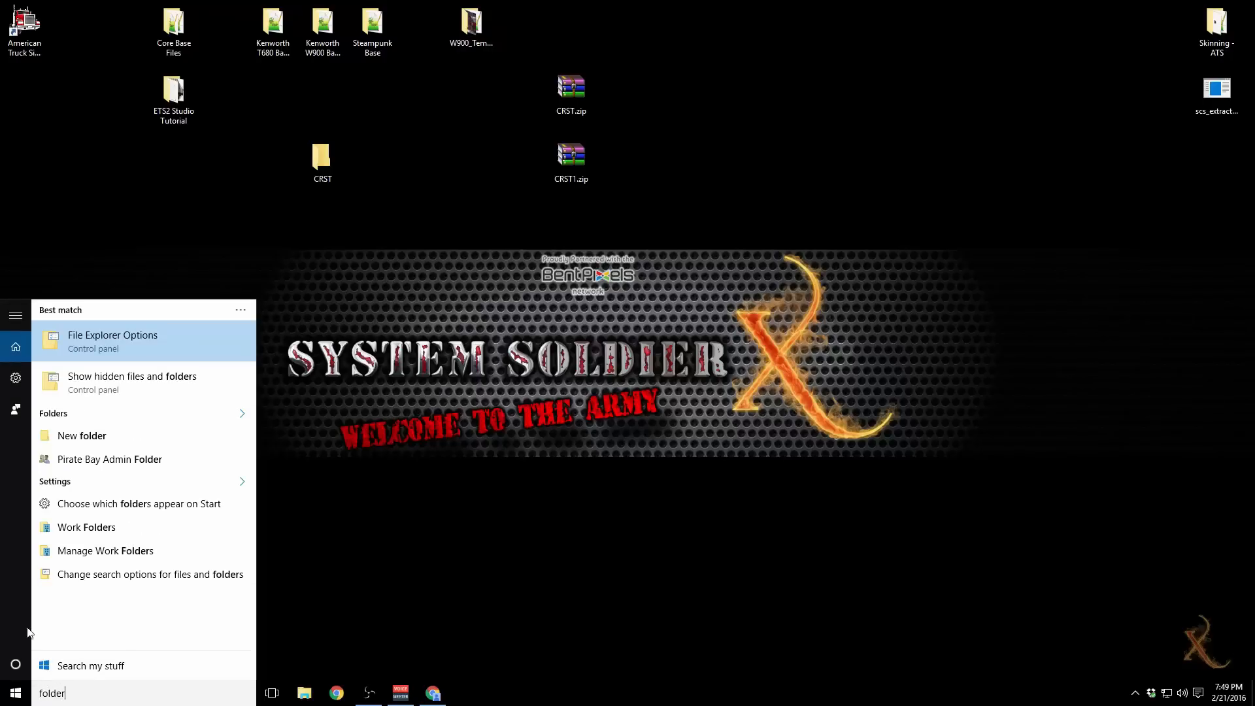
{"action": "type", "text": " op"}
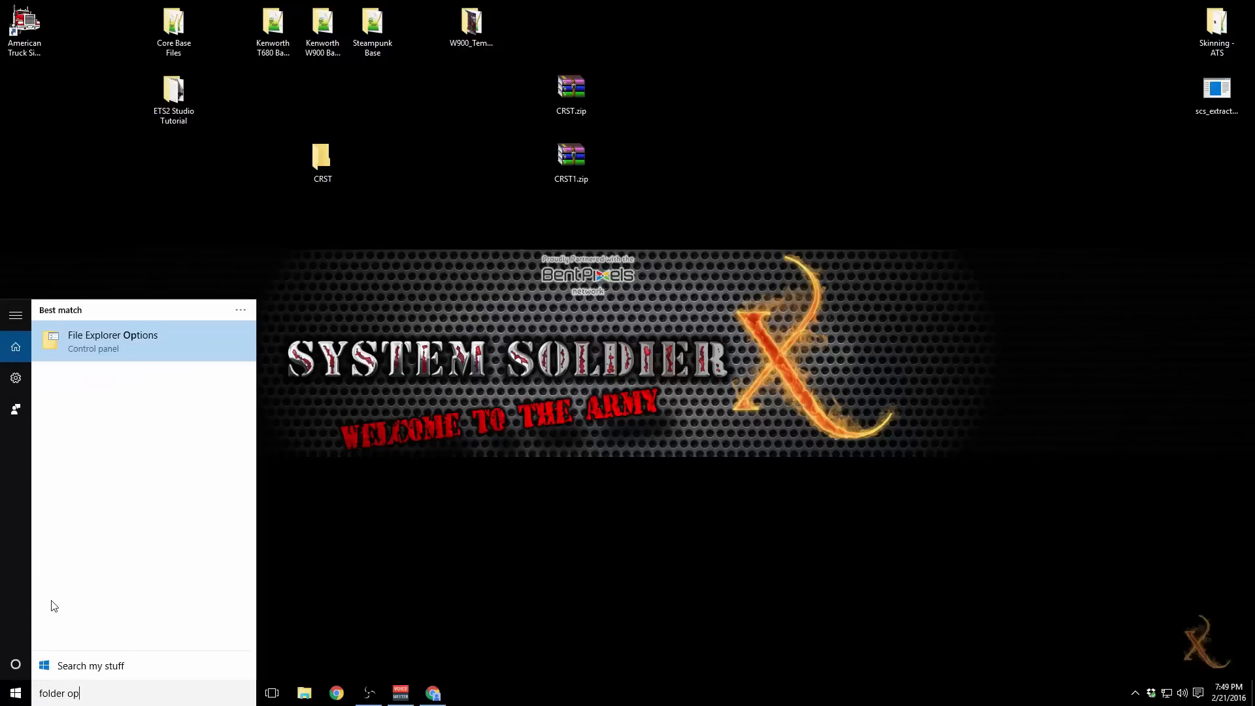
{"action": "left_click", "coordinate": [151, 343]}
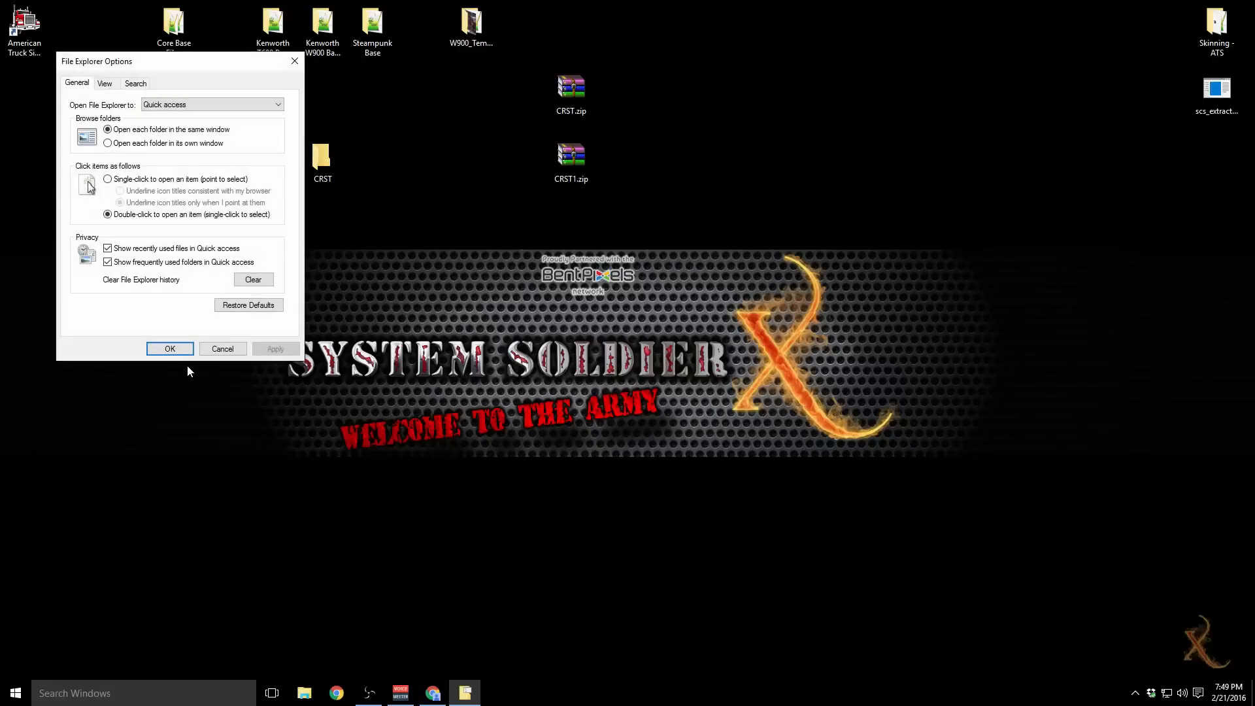
{"action": "left_click_drag", "start_coordinate": [198, 76], "coordinate": [527, 143]}
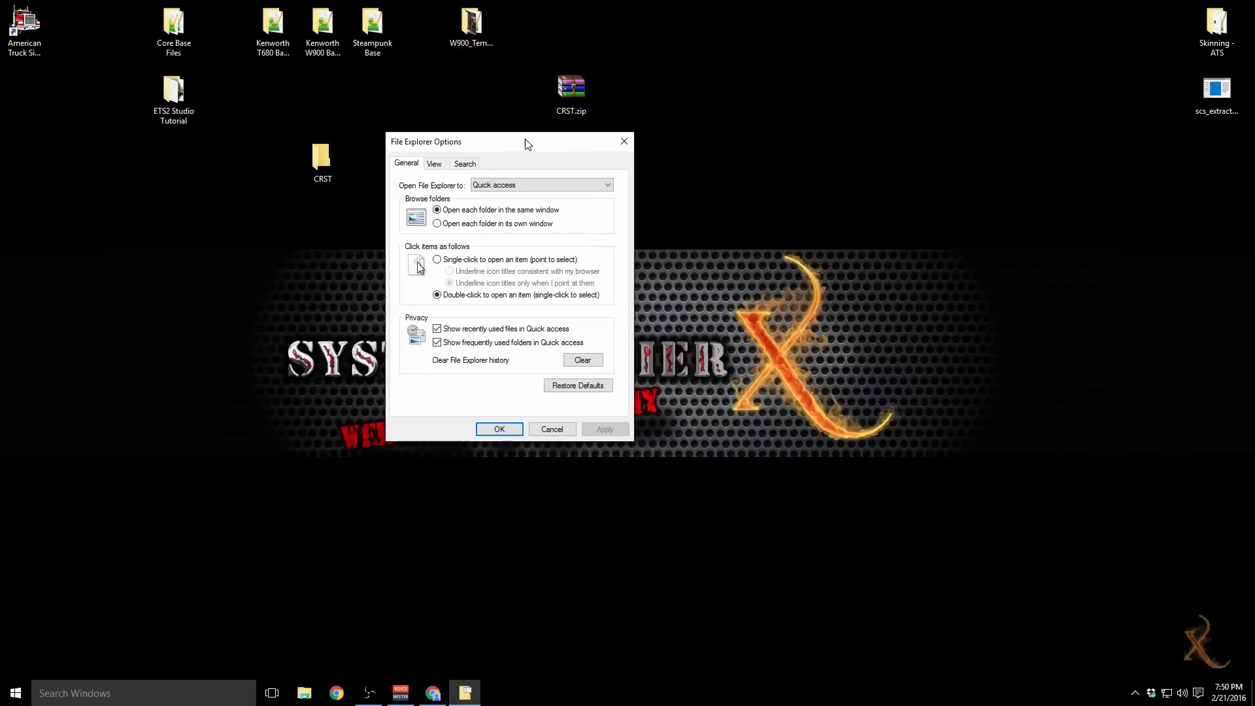
{"action": "left_click", "coordinate": [435, 164]}
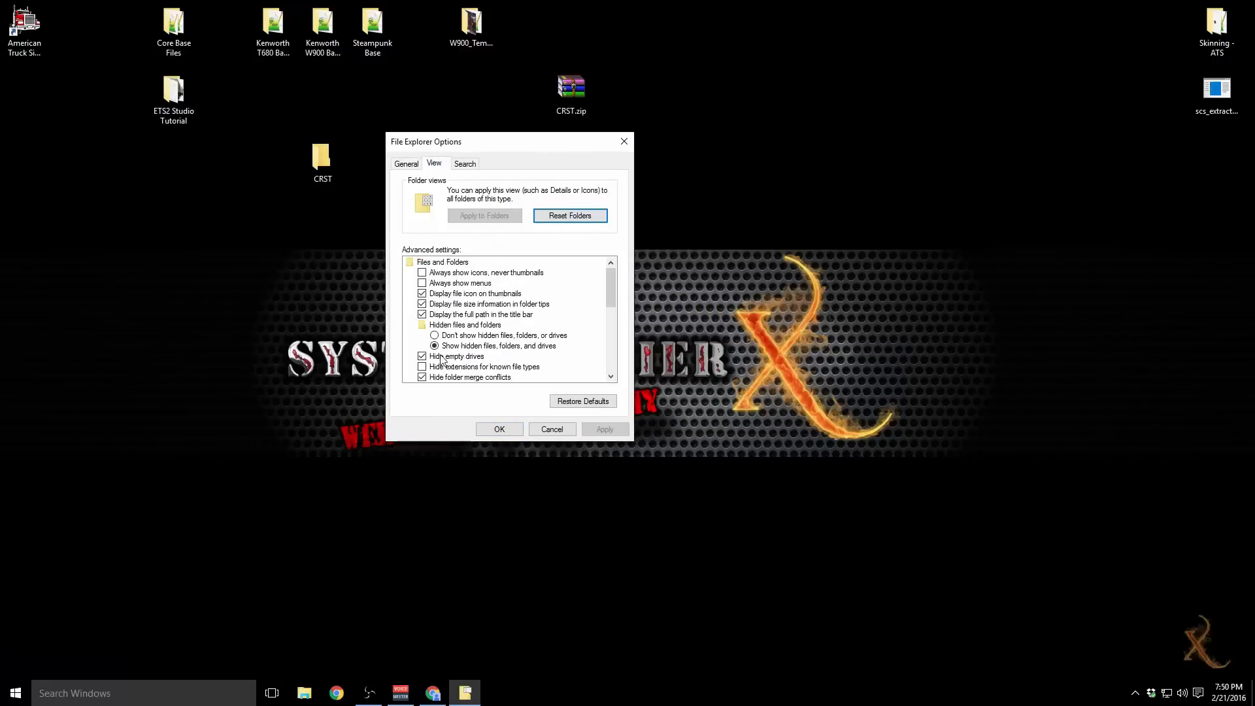
{"action": "scroll", "coordinate": [450, 327], "scroll_direction": "down", "scroll_amount": 1}
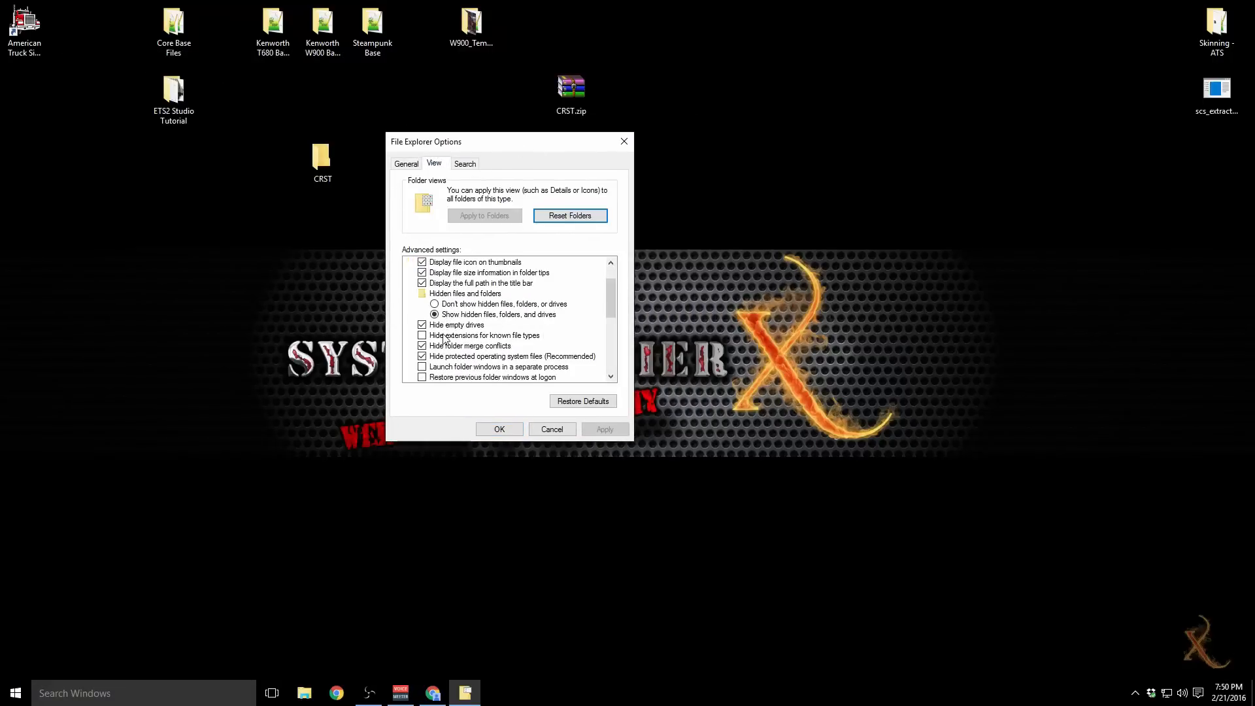
{"action": "left_click", "coordinate": [422, 336]}
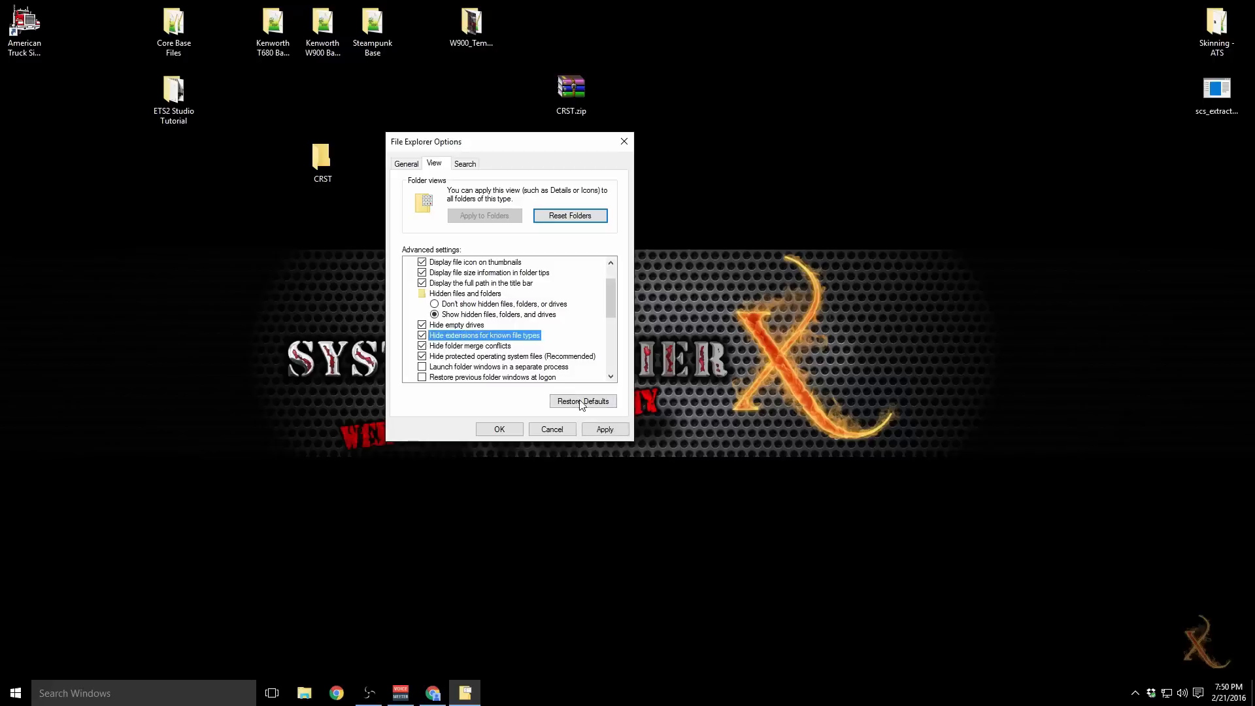
{"action": "left_click", "coordinate": [605, 428]}
Step: Disable Hide extensions for known file types again, close File Explorer Options, and keep the name CRST1.zip
{"action": "left_click_drag", "start_coordinate": [566, 137], "coordinate": [385, 136]}
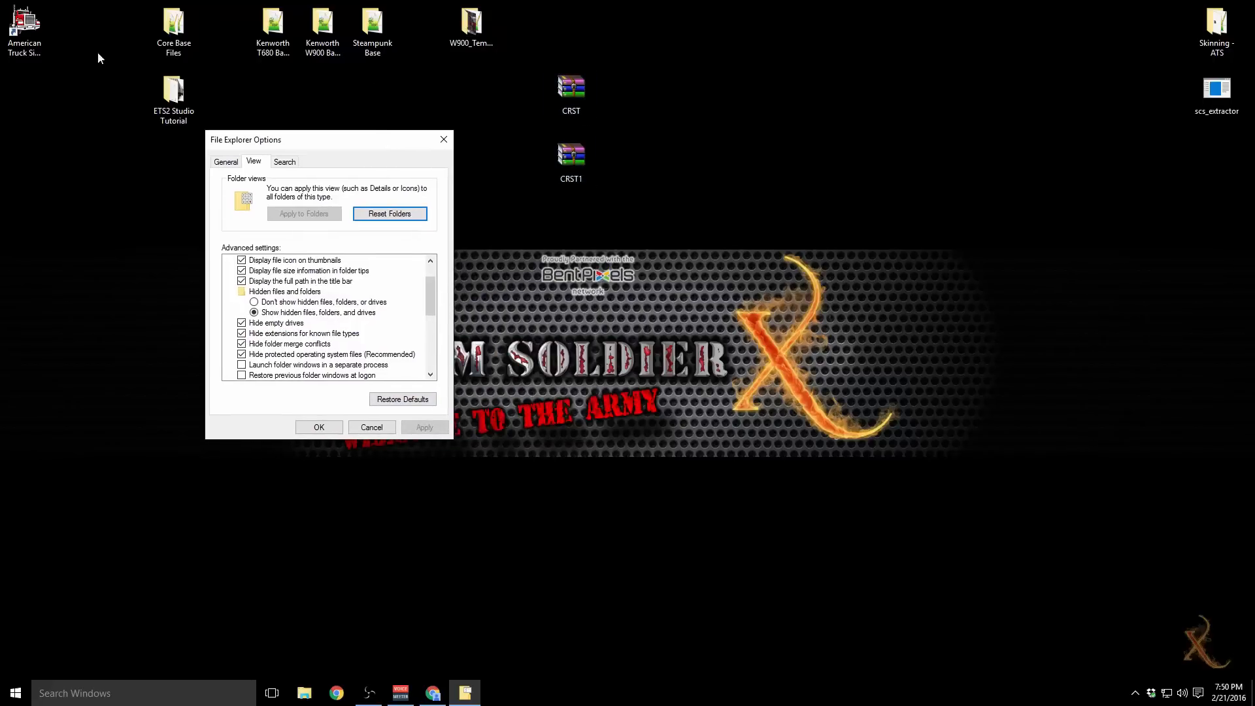
{"action": "left_click", "coordinate": [241, 334]}
{"action": "left_click", "coordinate": [421, 427]}
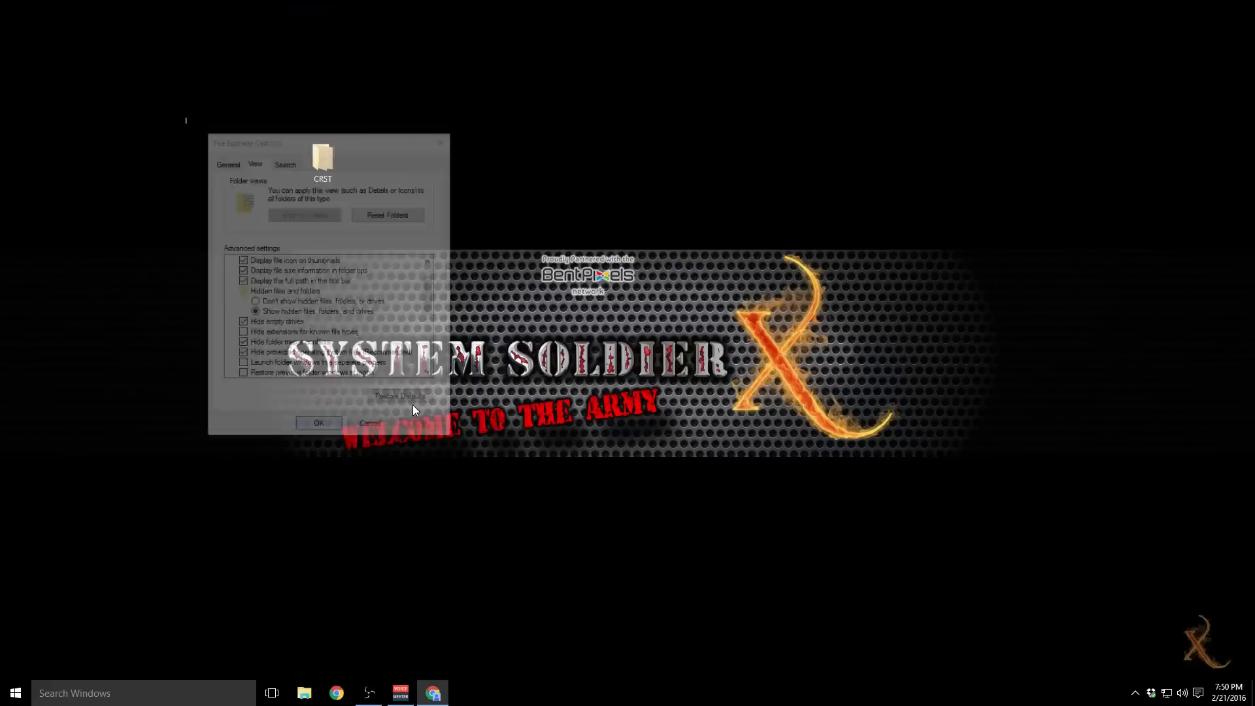
{"action": "left_click", "coordinate": [590, 170]}
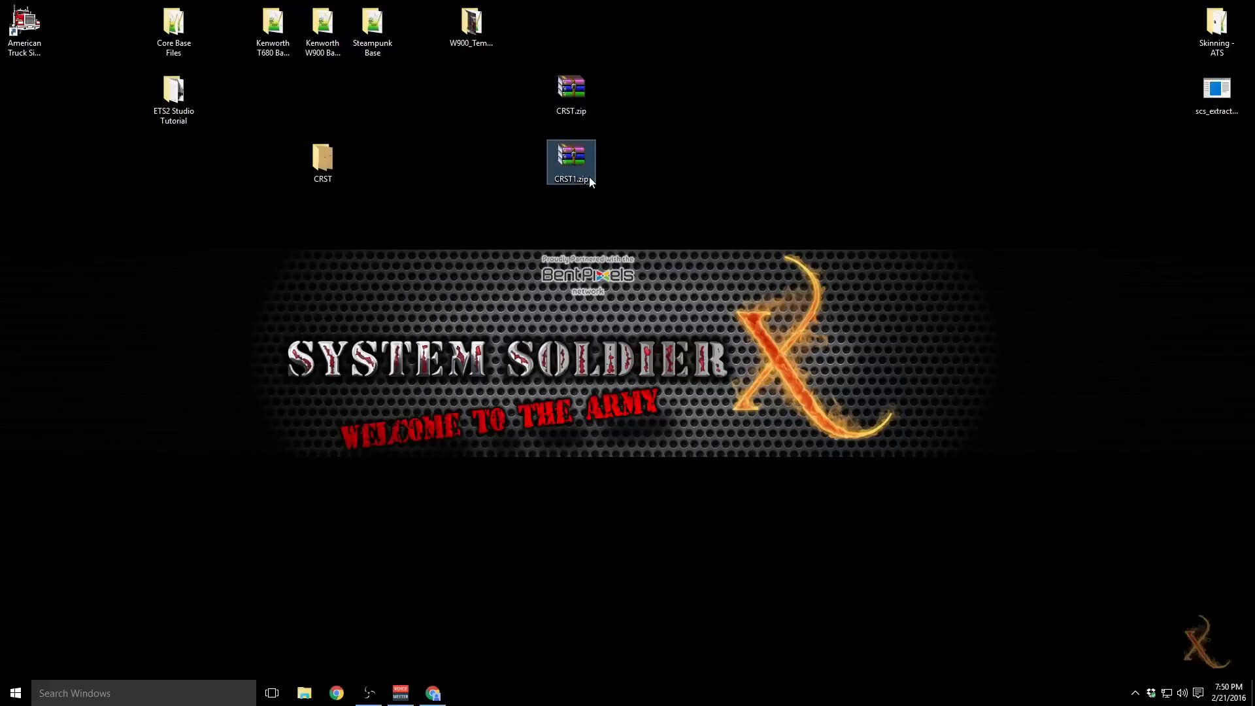
{"action": "left_click", "coordinate": [590, 180]}
{"action": "key", "text": "Return"}
Step: Extract CRST.zip and CRST1.zip each to a separate folder on the desktop
{"action": "left_click_drag", "start_coordinate": [622, 209], "coordinate": [547, 76]}
{"action": "right_click", "coordinate": [586, 97]}
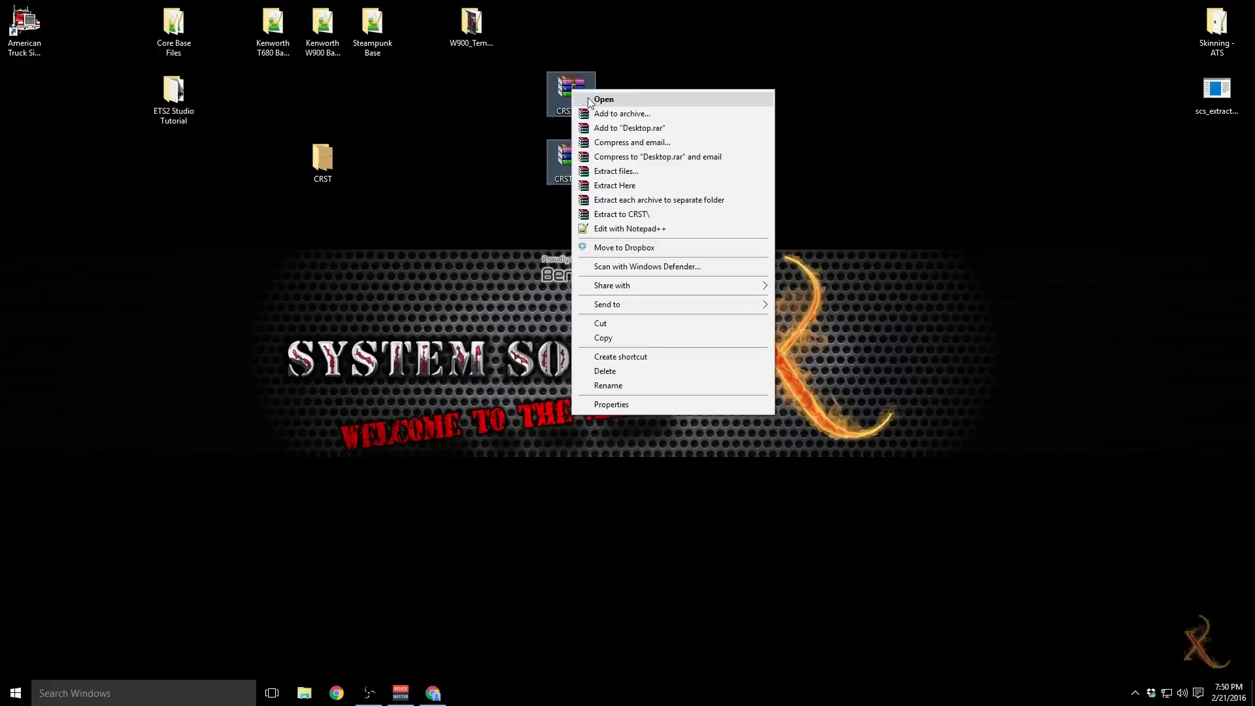
{"action": "left_click", "coordinate": [673, 200]}
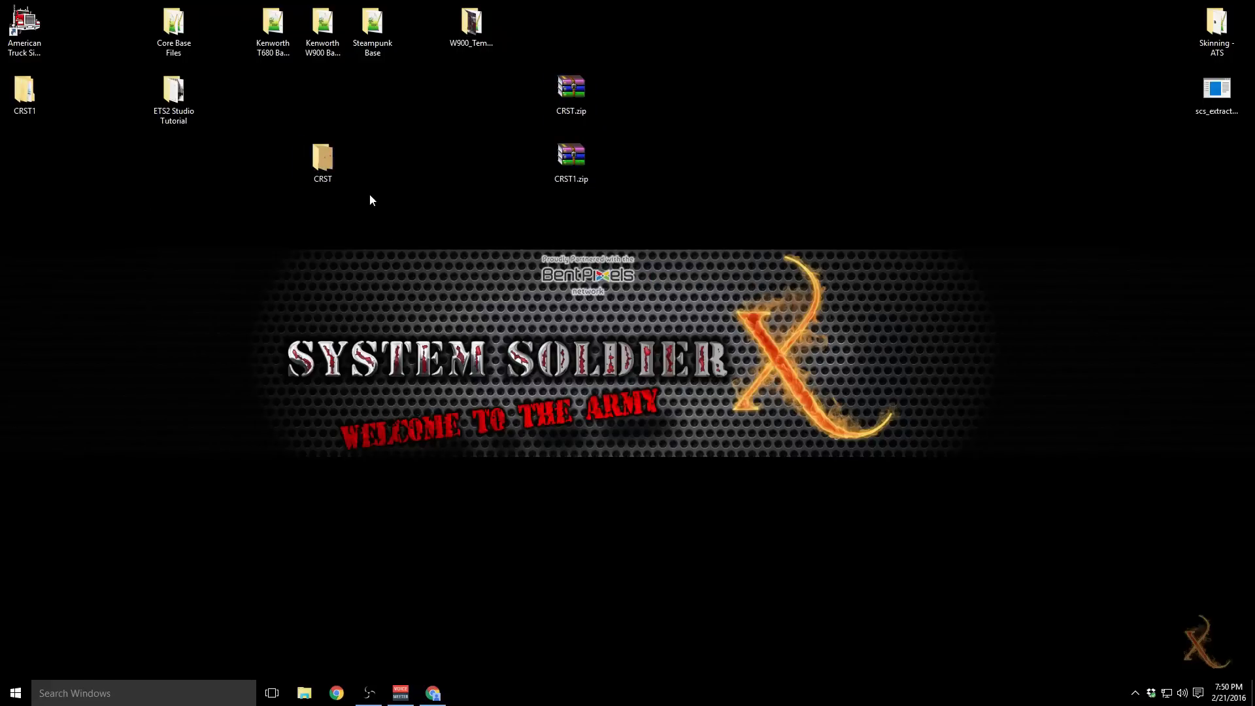
Step: Move the two skin images out of the CRST folder onto the desktop, and line up the CRST and CRST1 folders beneath the American Truck Simulator shortcut
{"action": "double_click", "coordinate": [324, 161]}
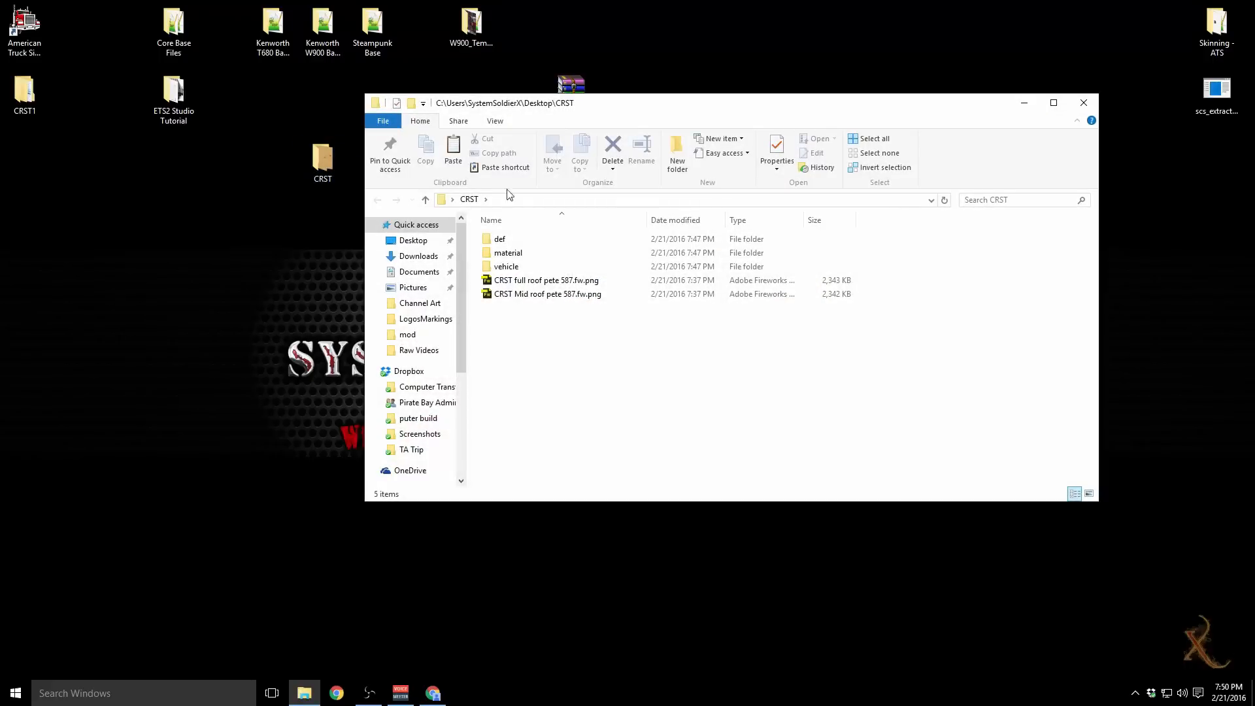
{"action": "left_click_drag", "start_coordinate": [562, 325], "coordinate": [250, 307]}
{"action": "left_click", "coordinate": [1082, 106]}
{"action": "left_click", "coordinate": [511, 151]}
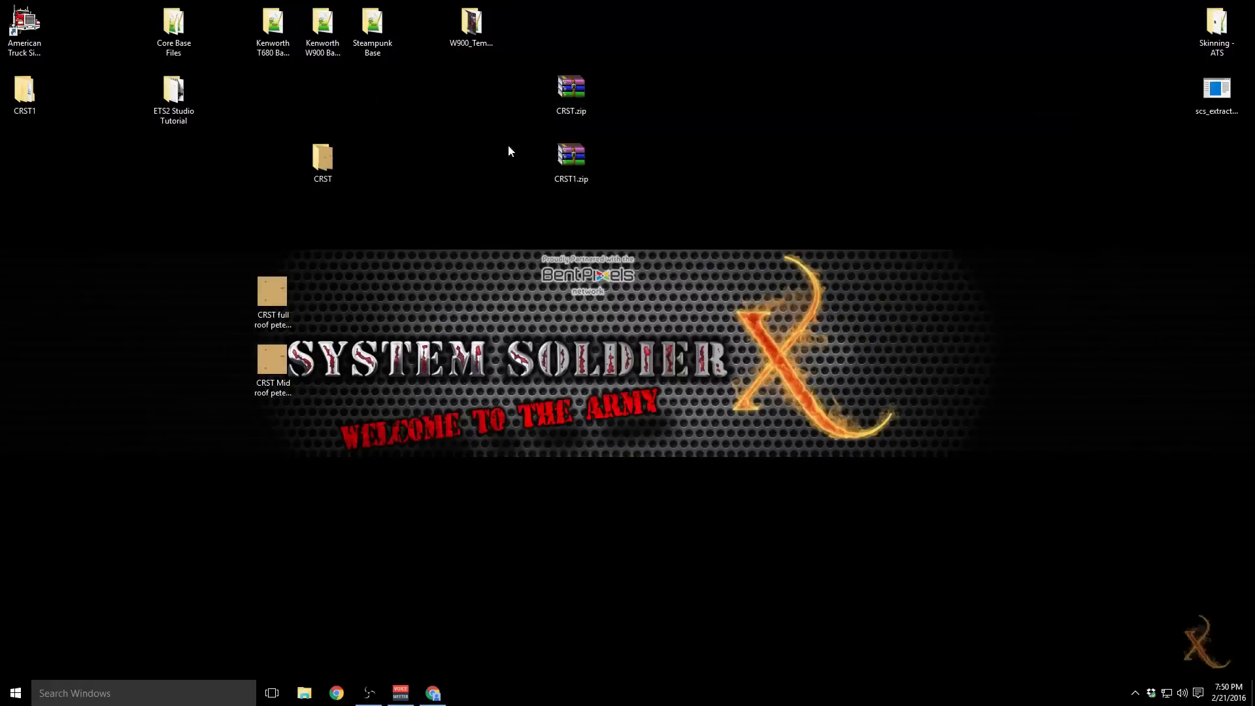
{"action": "left_click_drag", "start_coordinate": [332, 159], "coordinate": [27, 165]}
{"action": "left_click_drag", "start_coordinate": [28, 95], "coordinate": [34, 222]}
Step: Create a desktop folder named CRST Skin, move both skin images into it, and place it beside the Skinning - ATS folder
{"action": "right_click", "coordinate": [280, 173]}
{"action": "mouse_move", "coordinate": [362, 296]}
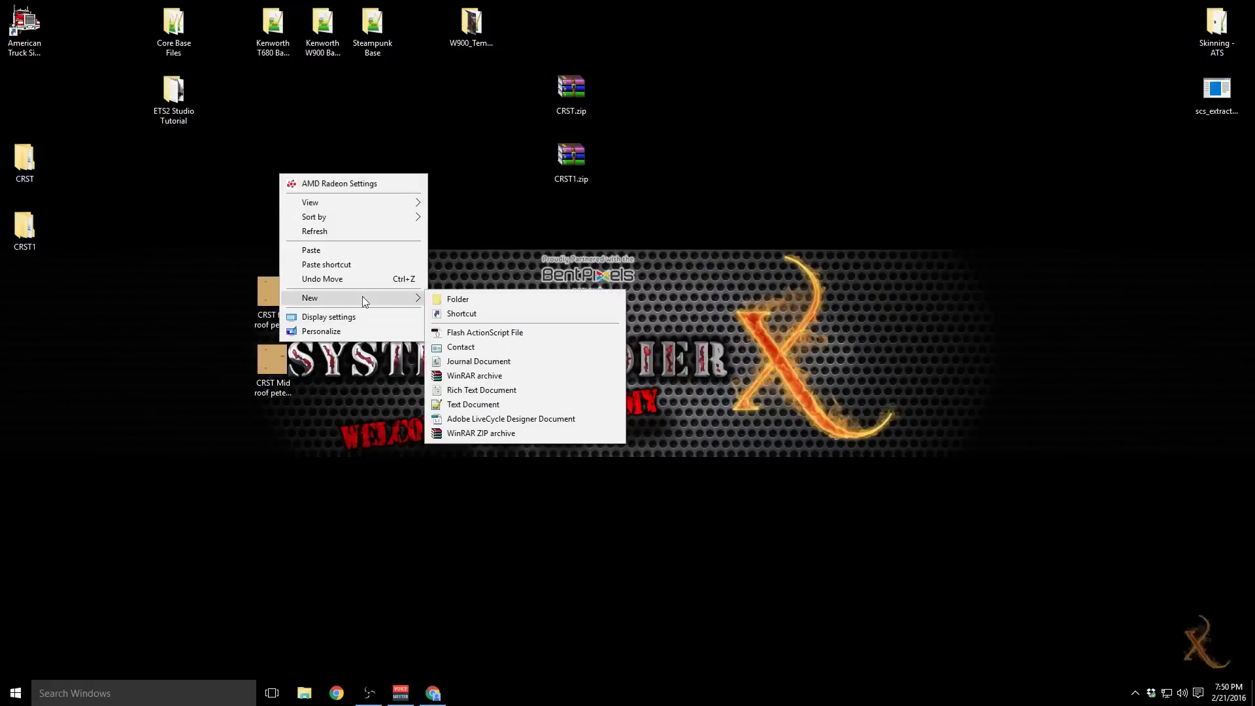
{"action": "left_click", "coordinate": [452, 299]}
{"action": "type", "text": "C"}
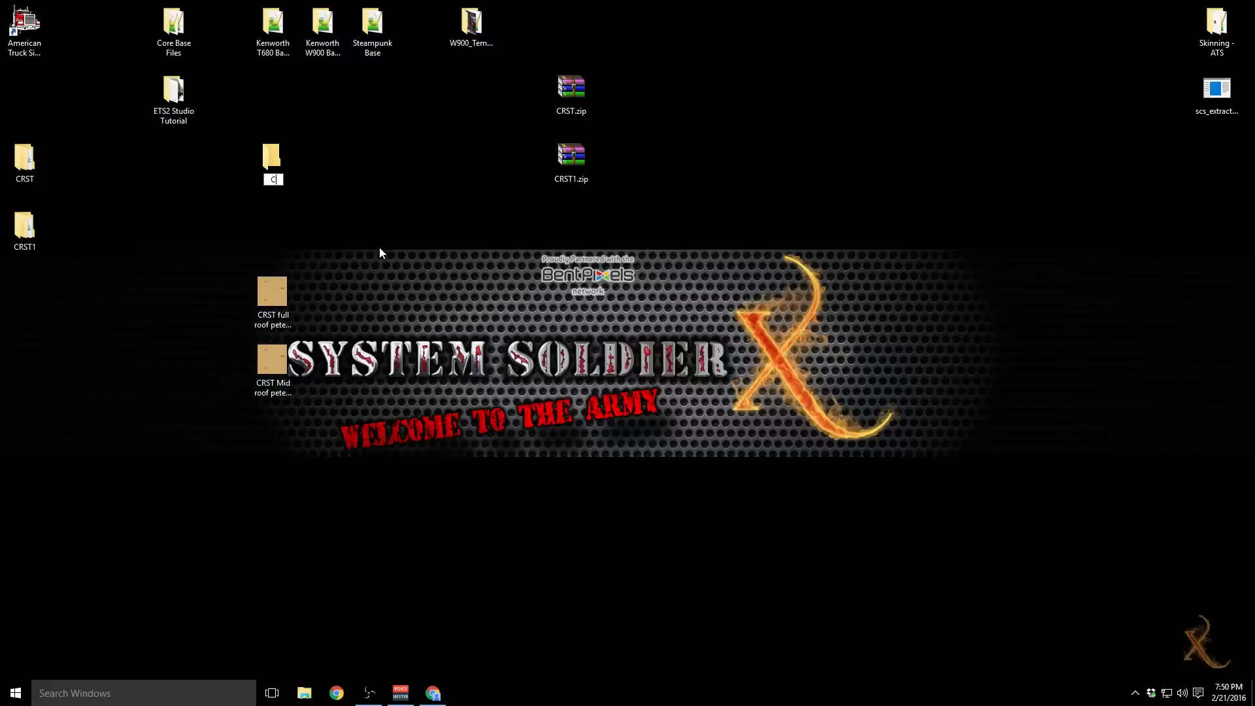
{"action": "type", "text": "RST Skin"}
{"action": "key", "text": "Return"}
{"action": "left_click_drag", "start_coordinate": [358, 410], "coordinate": [276, 163]}
{"action": "left_click_drag", "start_coordinate": [273, 160], "coordinate": [1171, 30]}
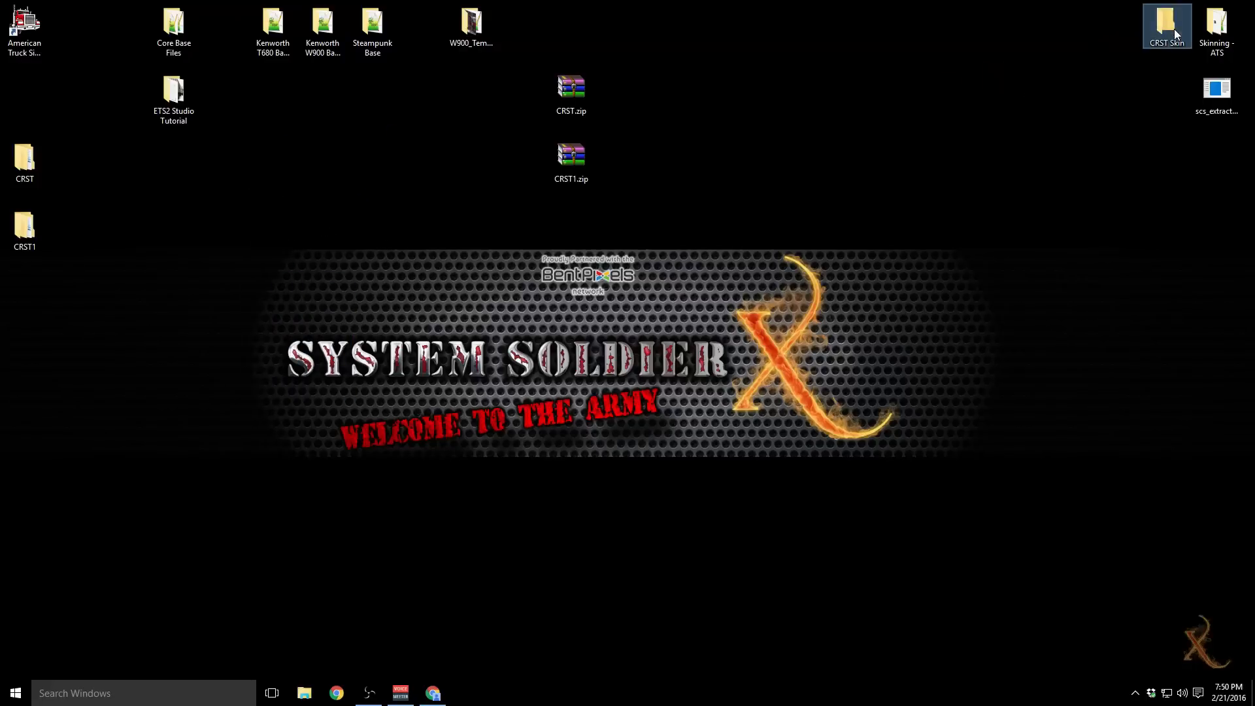
Step: Move the extracted CRST and CRST1 folders to the desktop's middle area and set the two ZIP archives apart from them
{"action": "left_click_drag", "start_coordinate": [50, 268], "coordinate": [620, 98]}
{"action": "left_click_drag", "start_coordinate": [583, 209], "coordinate": [873, 502]}
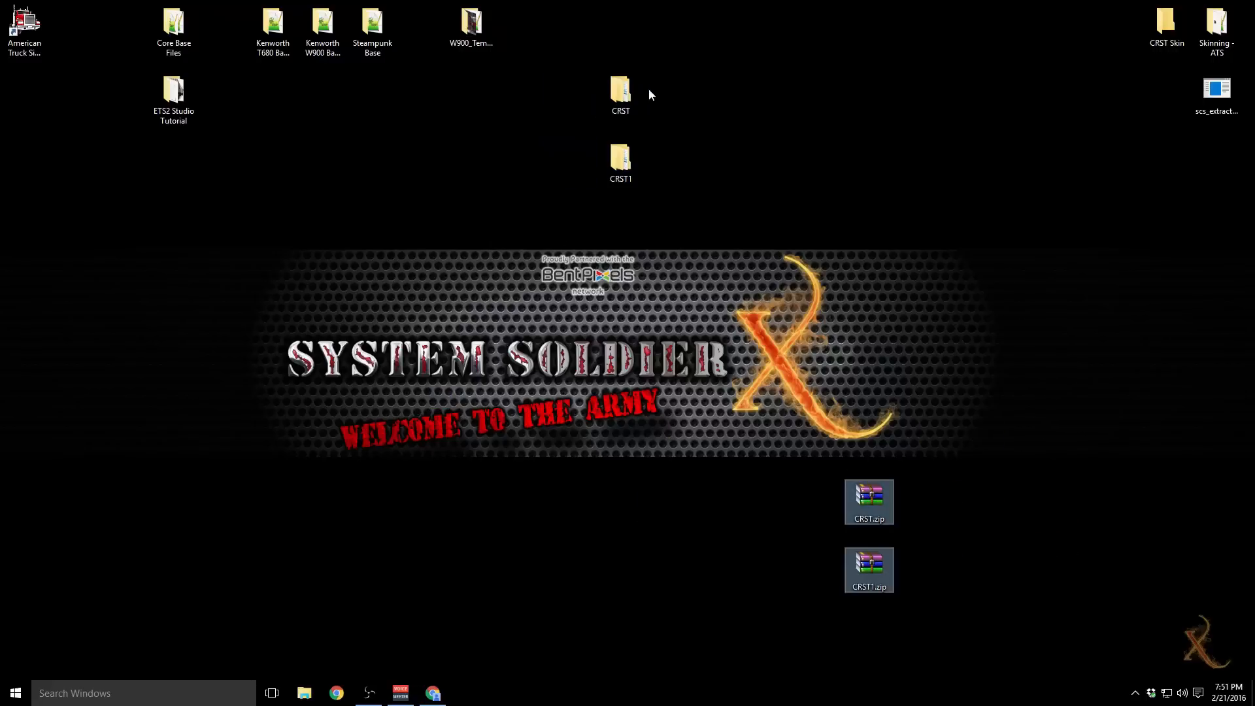
{"action": "left_click", "coordinate": [866, 450]}
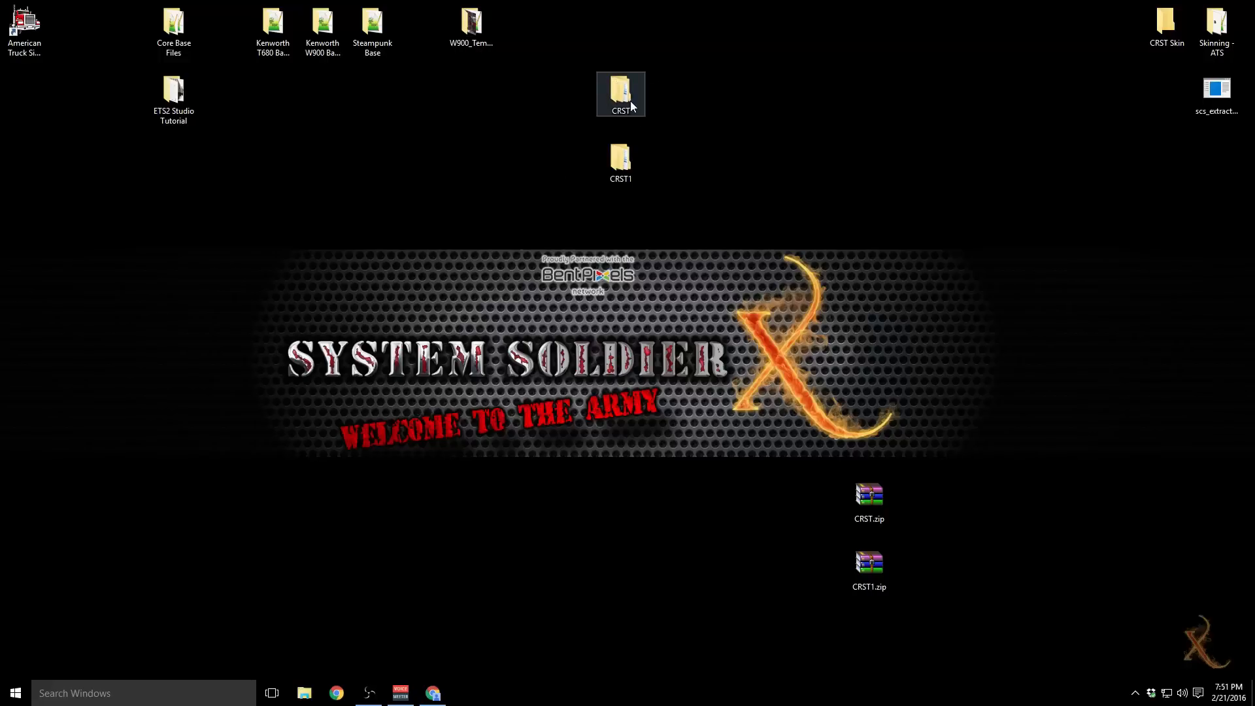
Step: Open the CRST and CRST1 folders side by side and move def, material and vehicle from CRST1 into CRST
{"action": "left_click_drag", "start_coordinate": [621, 95], "coordinate": [422, 163]}
{"action": "double_click", "coordinate": [430, 164]}
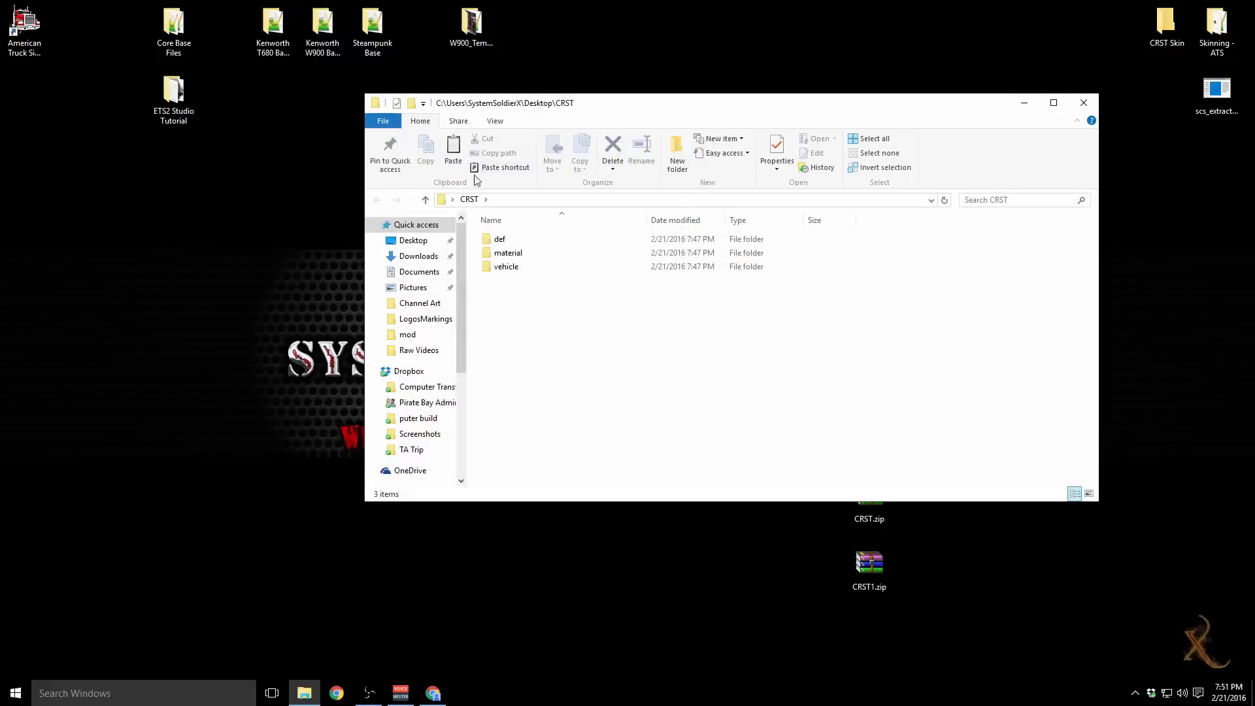
{"action": "left_click_drag", "start_coordinate": [662, 98], "coordinate": [520, 225]}
{"action": "double_click", "coordinate": [644, 184]}
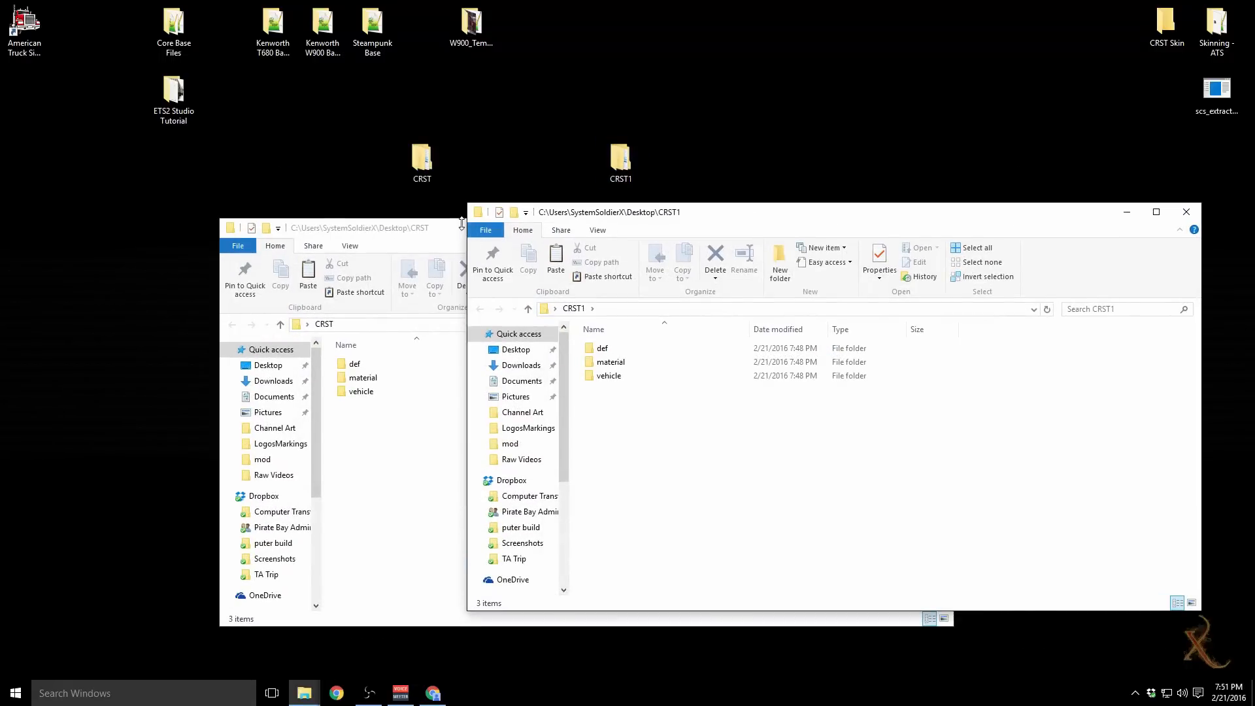
{"action": "left_click_drag", "start_coordinate": [455, 233], "coordinate": [1, 278]}
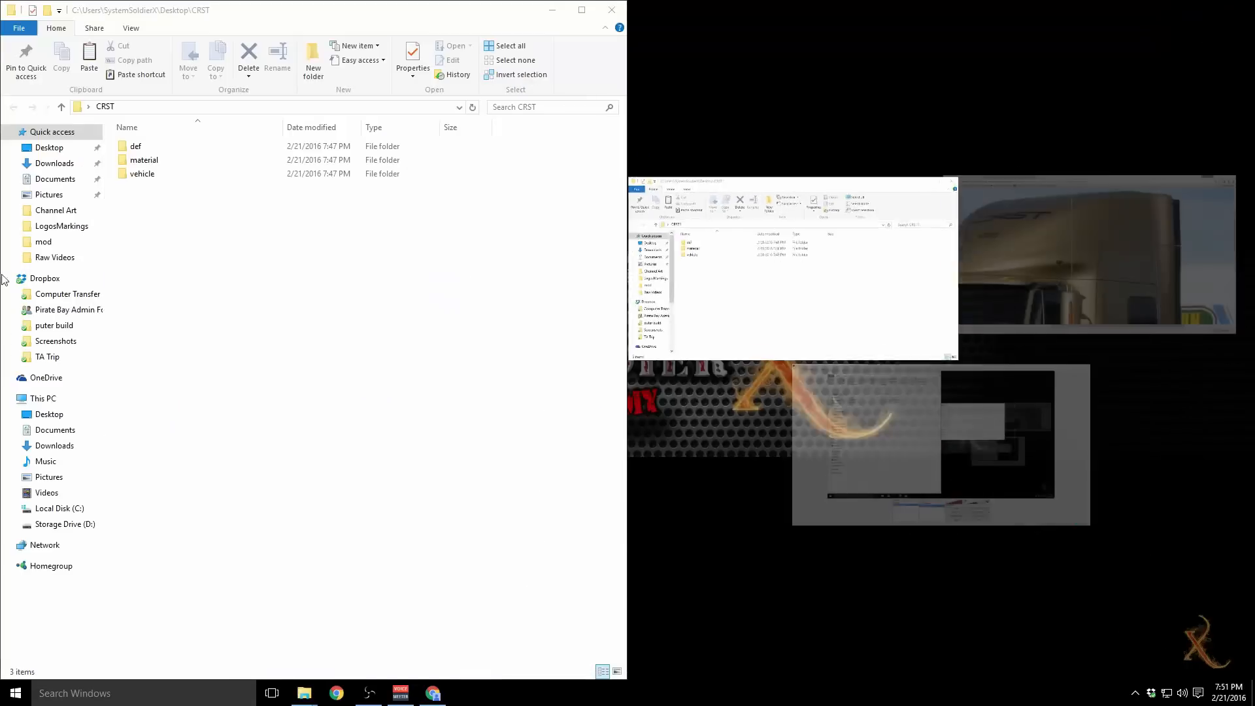
{"action": "left_click", "coordinate": [774, 198]}
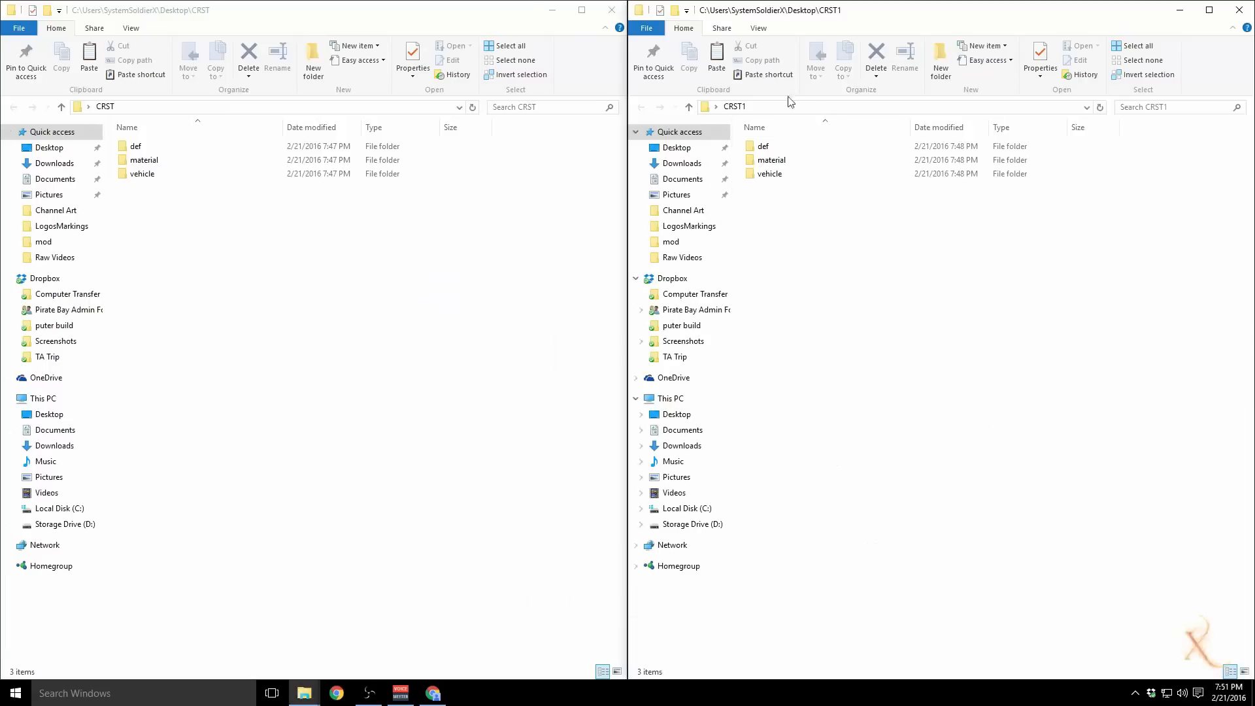
{"action": "left_click_drag", "start_coordinate": [909, 260], "coordinate": [438, 361]}
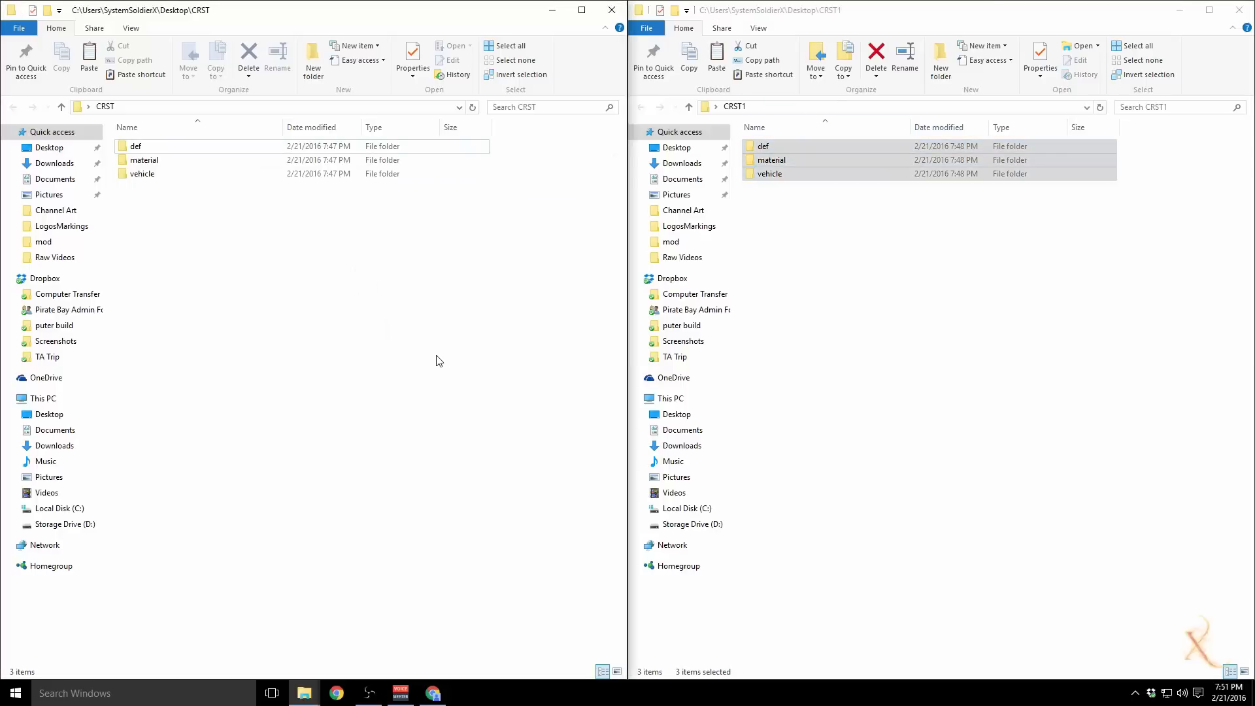
{"action": "left_click", "coordinate": [844, 336]}
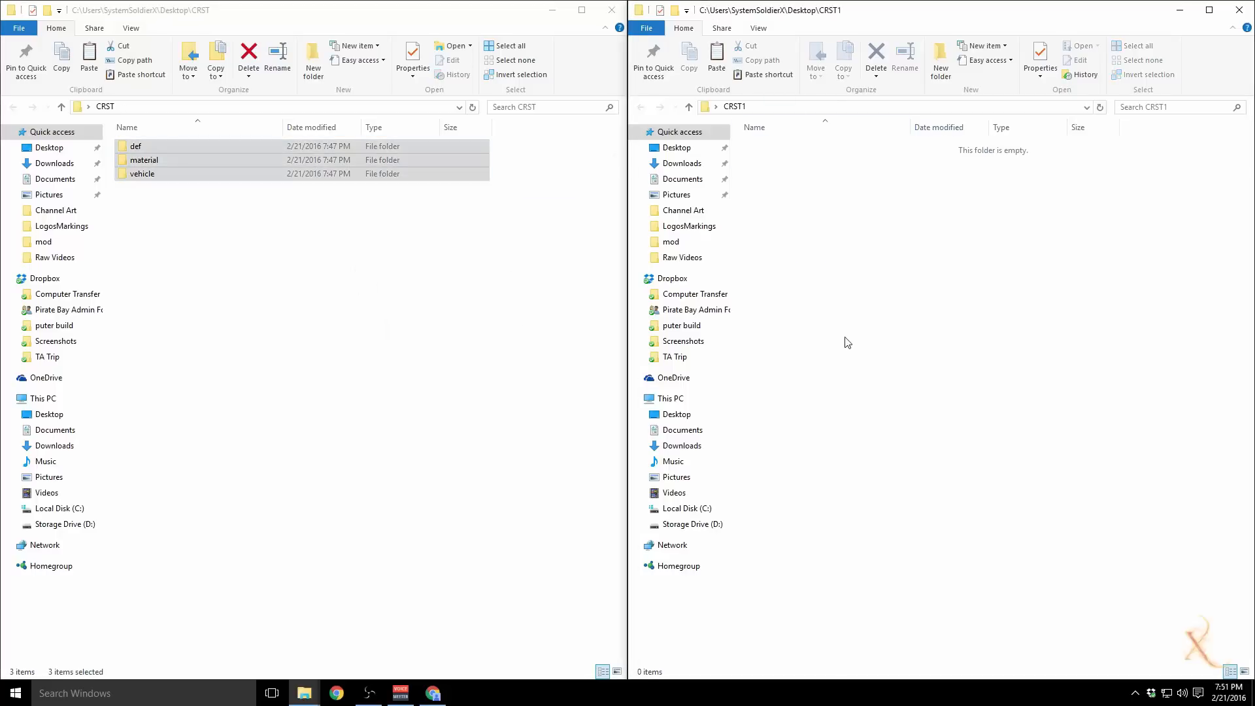
Step: Close the emptied CRST1 folder window, and detach and shrink the CRST window over the desktop's middle area
{"action": "left_click", "coordinate": [1240, 11]}
{"action": "left_click_drag", "start_coordinate": [497, 19], "coordinate": [969, 120]}
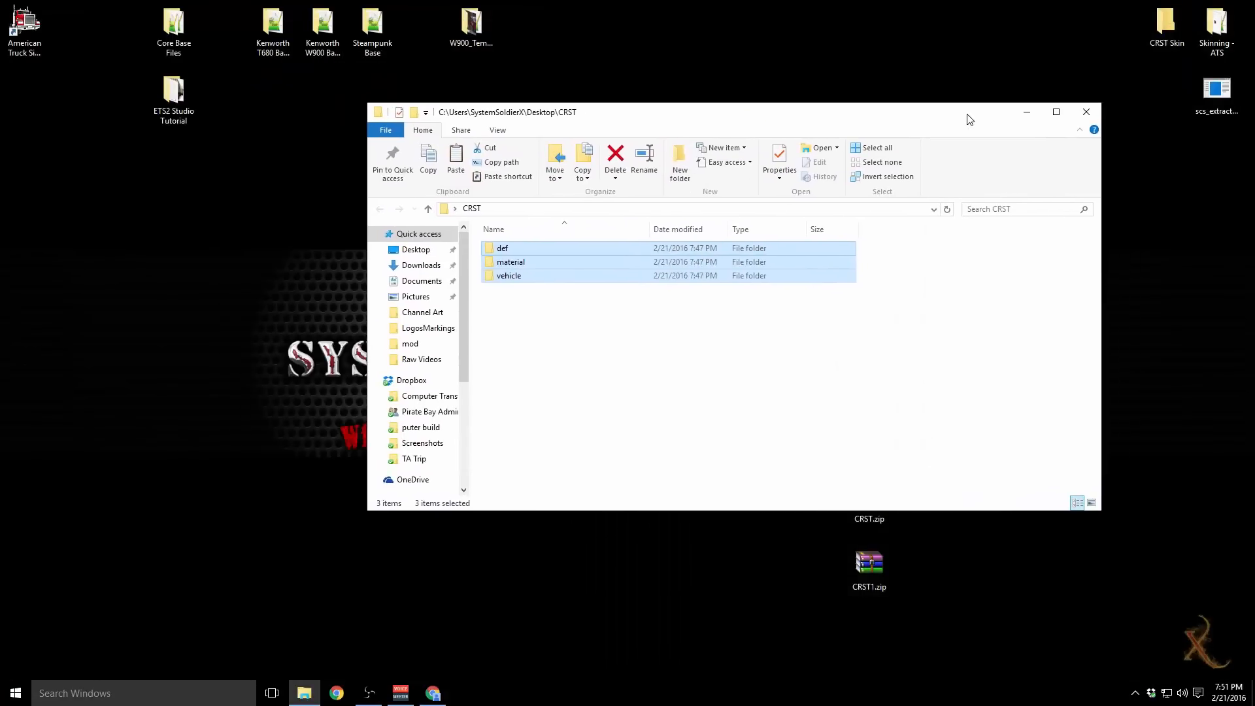
{"action": "left_click", "coordinate": [552, 324]}
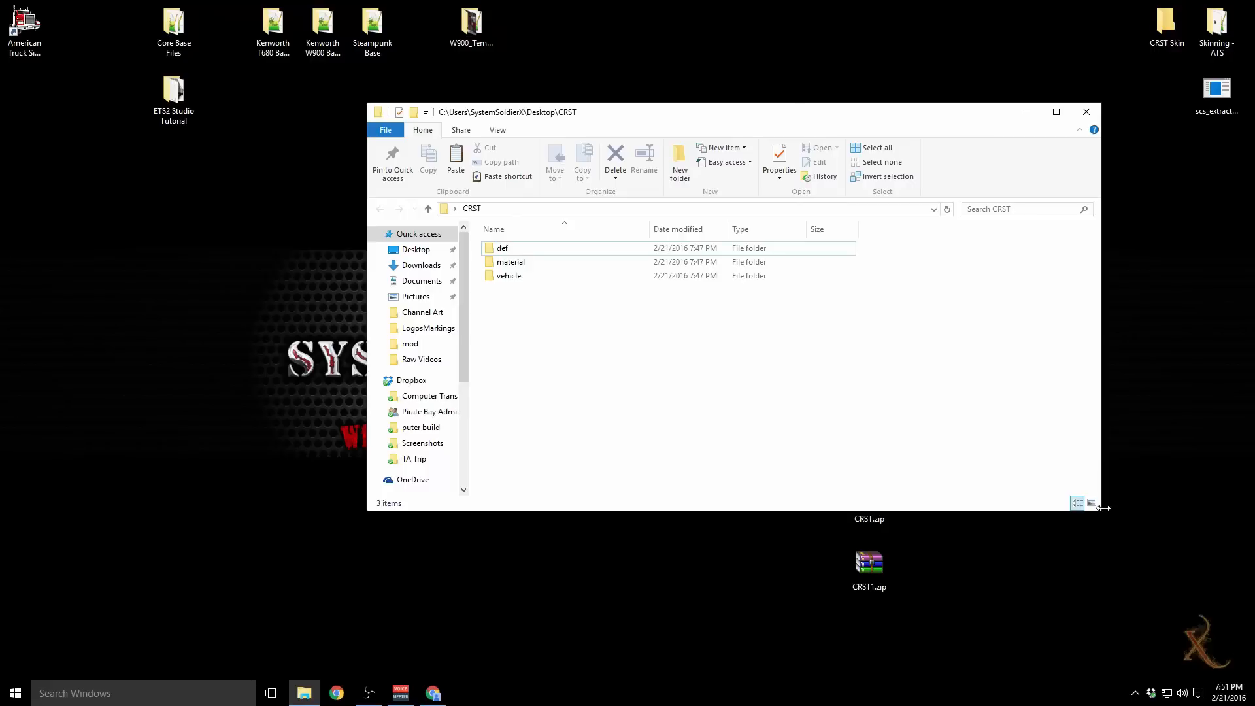
{"action": "left_click_drag", "start_coordinate": [1102, 509], "coordinate": [1072, 451]}
{"action": "left_click_drag", "start_coordinate": [737, 114], "coordinate": [758, 99]}
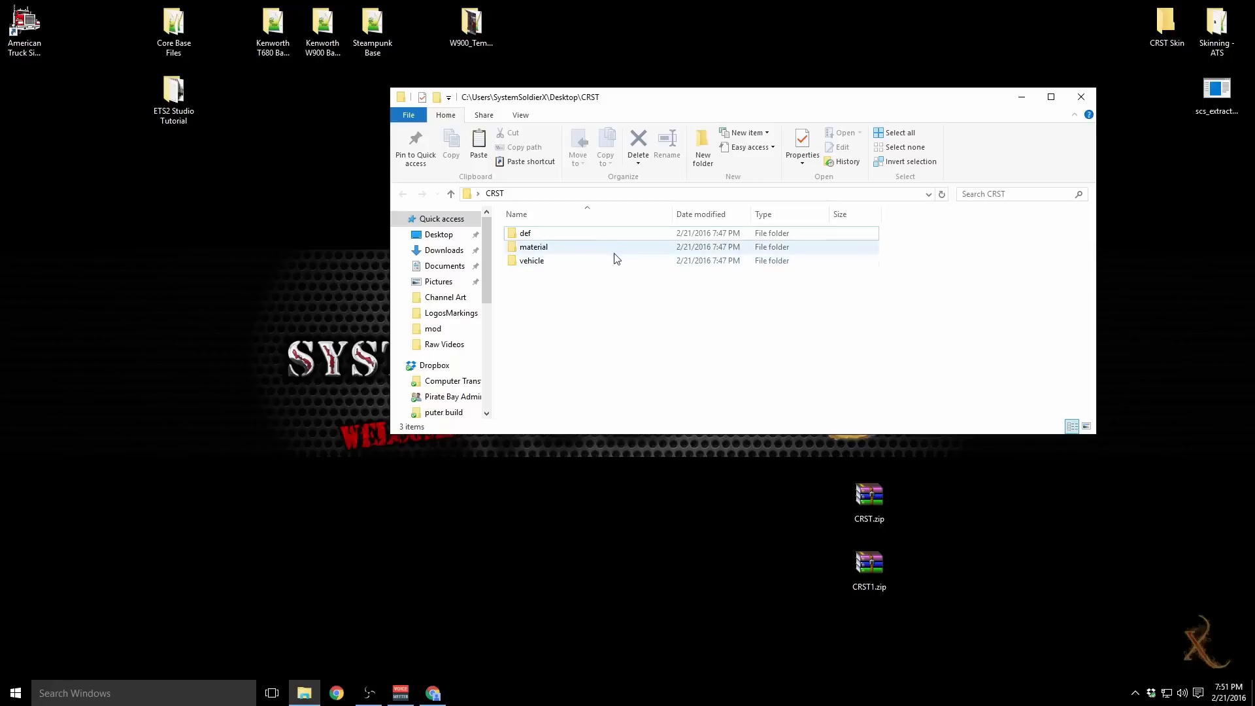
Step: Check the merged paint job files in CRST's vehicle\truck\upgrade\paintjob folder, and close the window
{"action": "double_click", "coordinate": [532, 260]}
{"action": "double_click", "coordinate": [543, 236]}
{"action": "double_click", "coordinate": [545, 236]}
{"action": "double_click", "coordinate": [544, 234]}
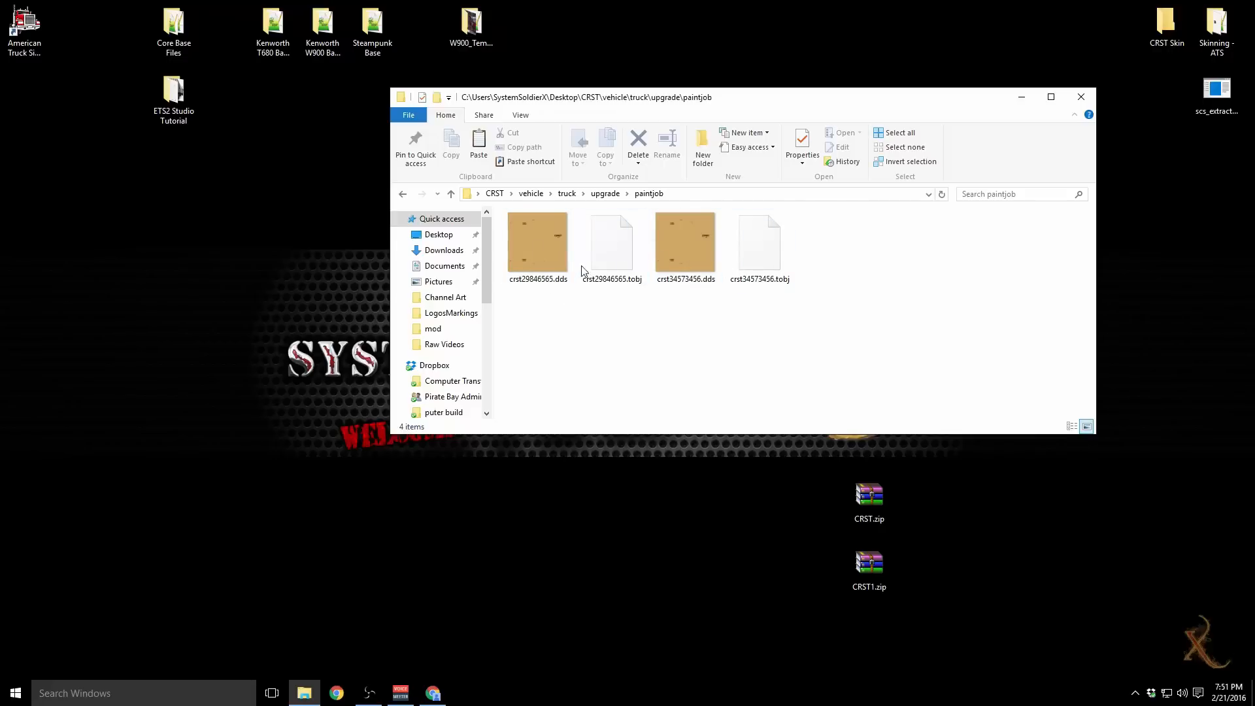
{"action": "left_click", "coordinate": [1083, 98]}
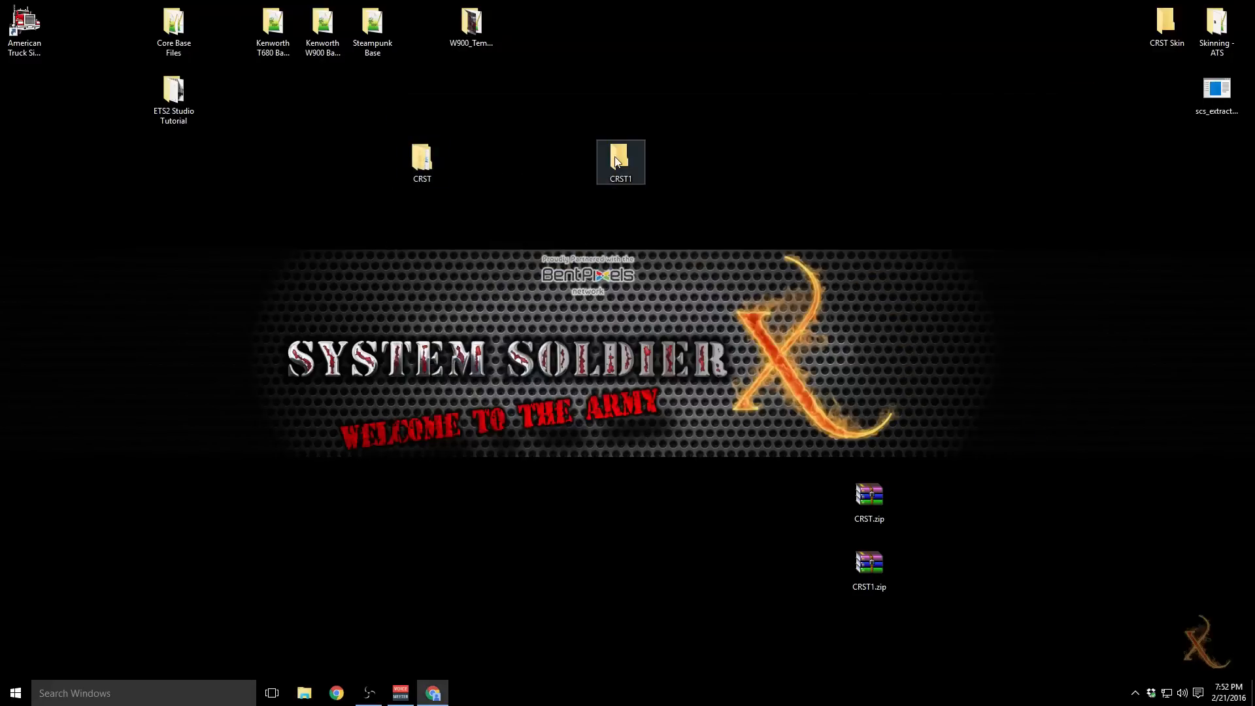
Step: Check the contents of the CRST1 folder on the desktop, and delete the folder
{"action": "double_click", "coordinate": [634, 171]}
{"action": "left_click", "coordinate": [1069, 100]}
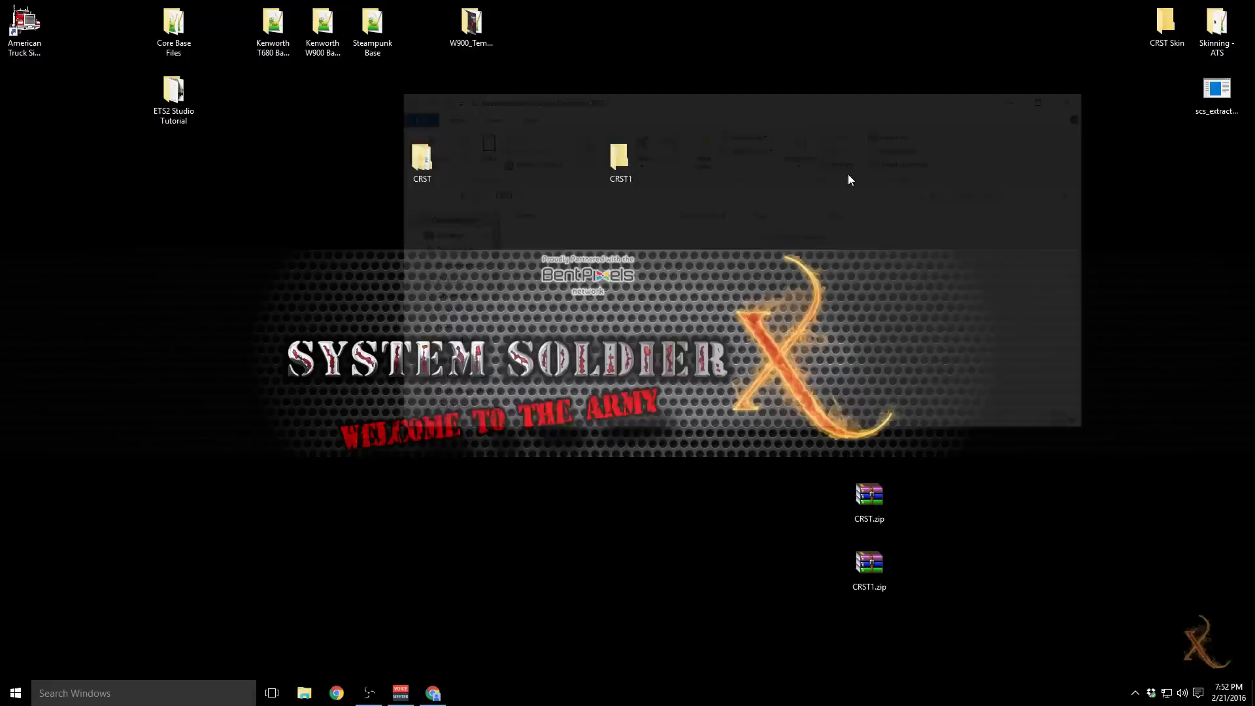
{"action": "right_click", "coordinate": [626, 163]}
{"action": "left_click", "coordinate": [660, 479]}
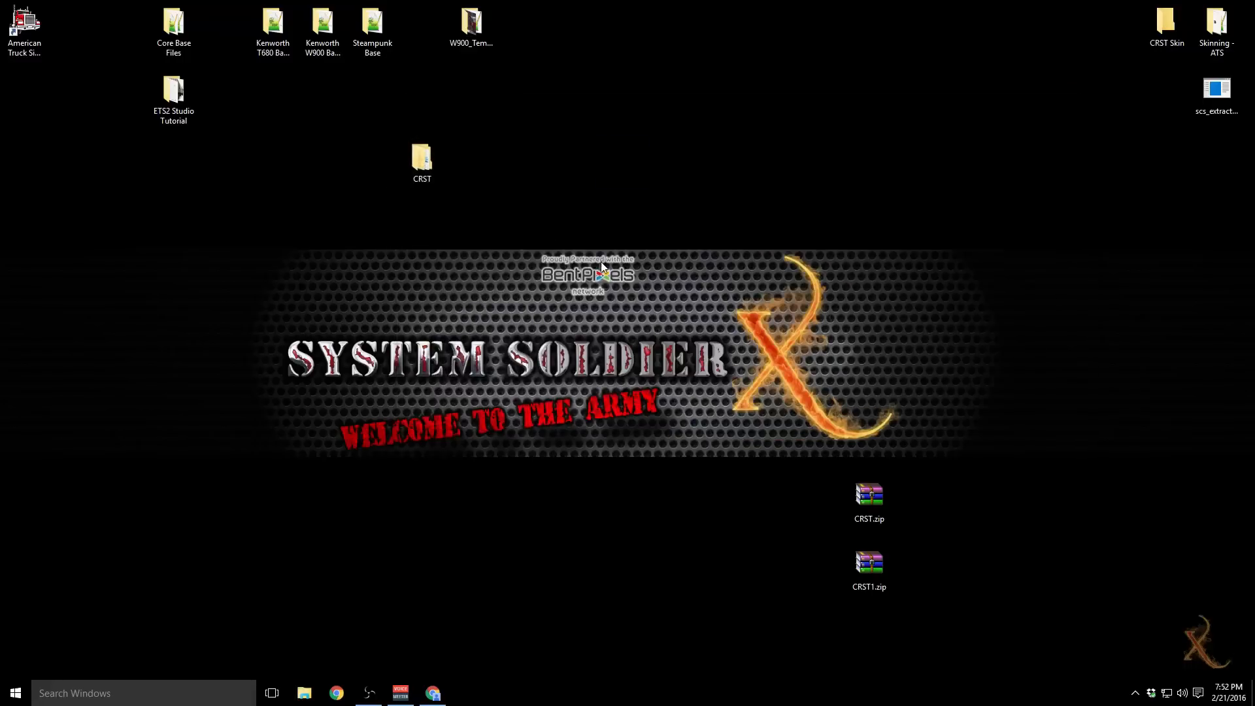
Step: Reposition the CRST folder on the desktop and open the GunninGamerzTranz folder in Skinning - ATS, Mod Raw Files
{"action": "left_click_drag", "start_coordinate": [405, 154], "coordinate": [653, 157]}
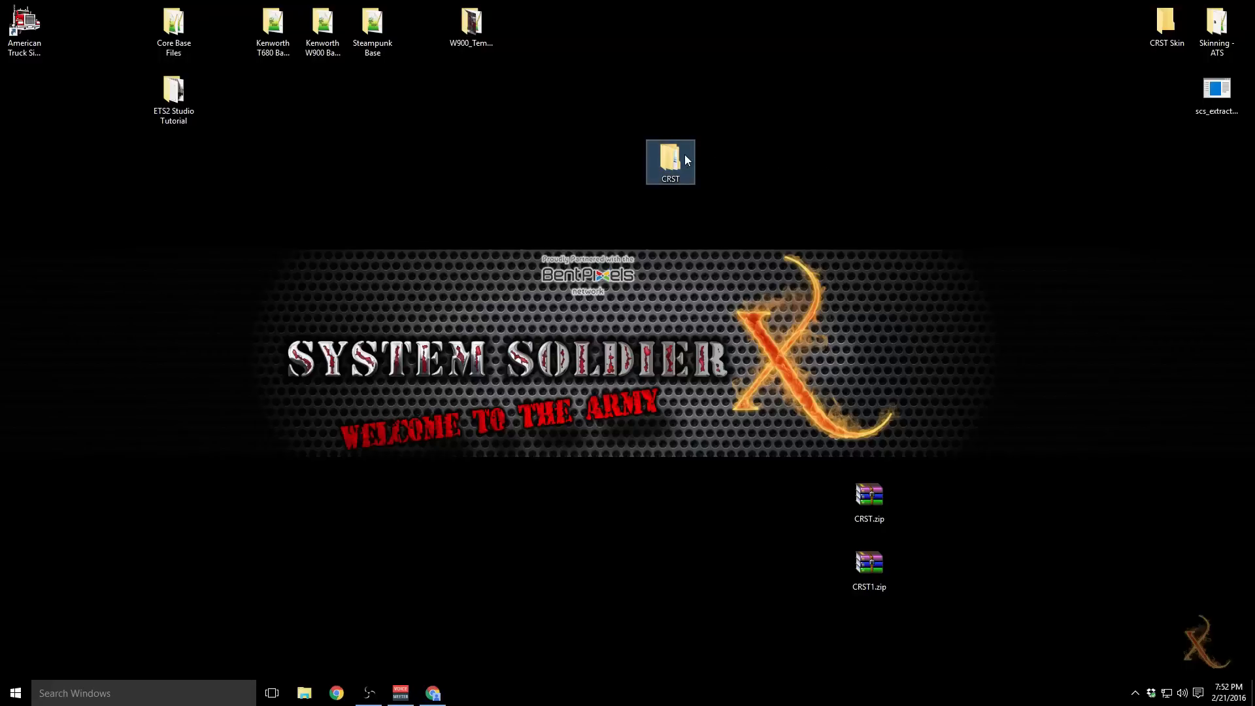
{"action": "mouse_move", "coordinate": [687, 152]}
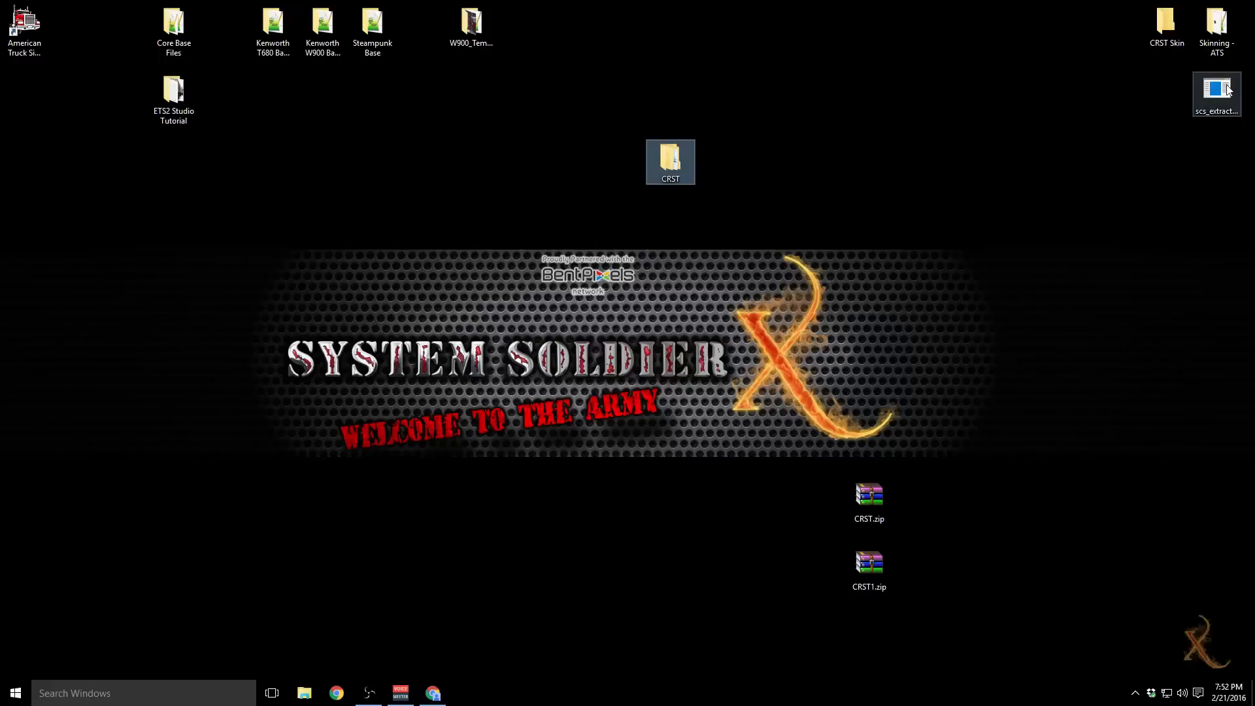
{"action": "double_click", "coordinate": [1214, 31]}
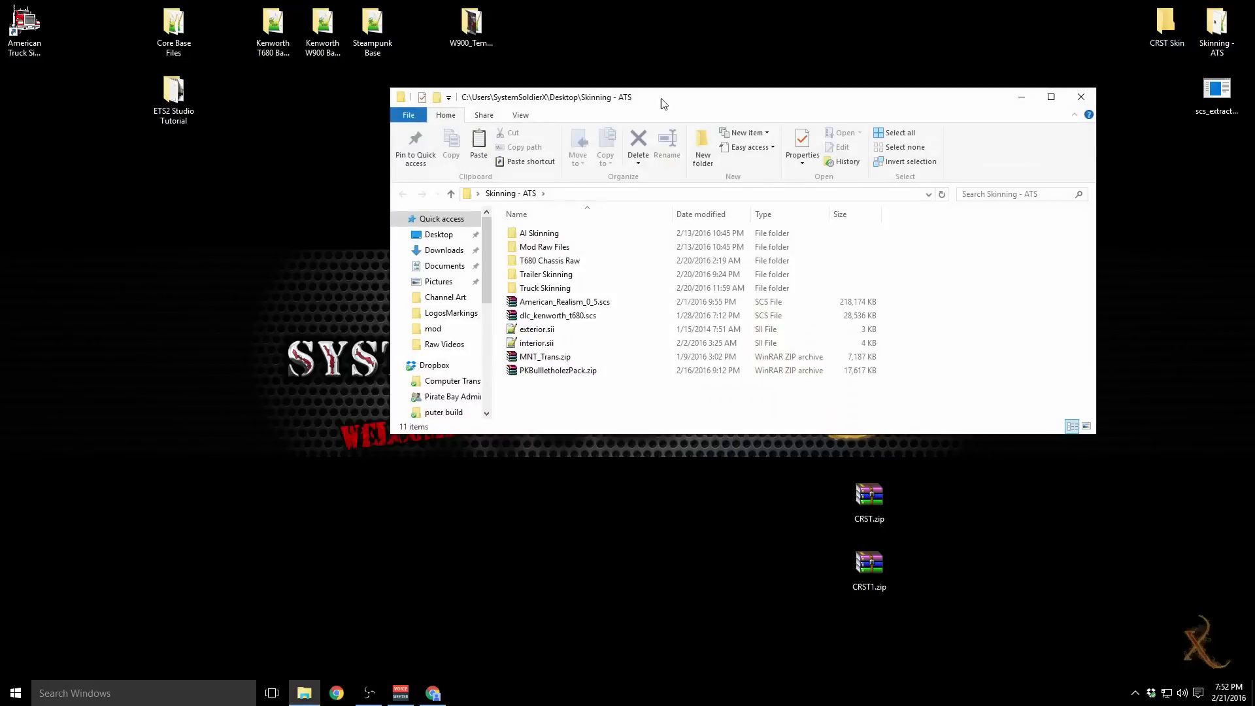
{"action": "left_click_drag", "start_coordinate": [713, 104], "coordinate": [637, 221]}
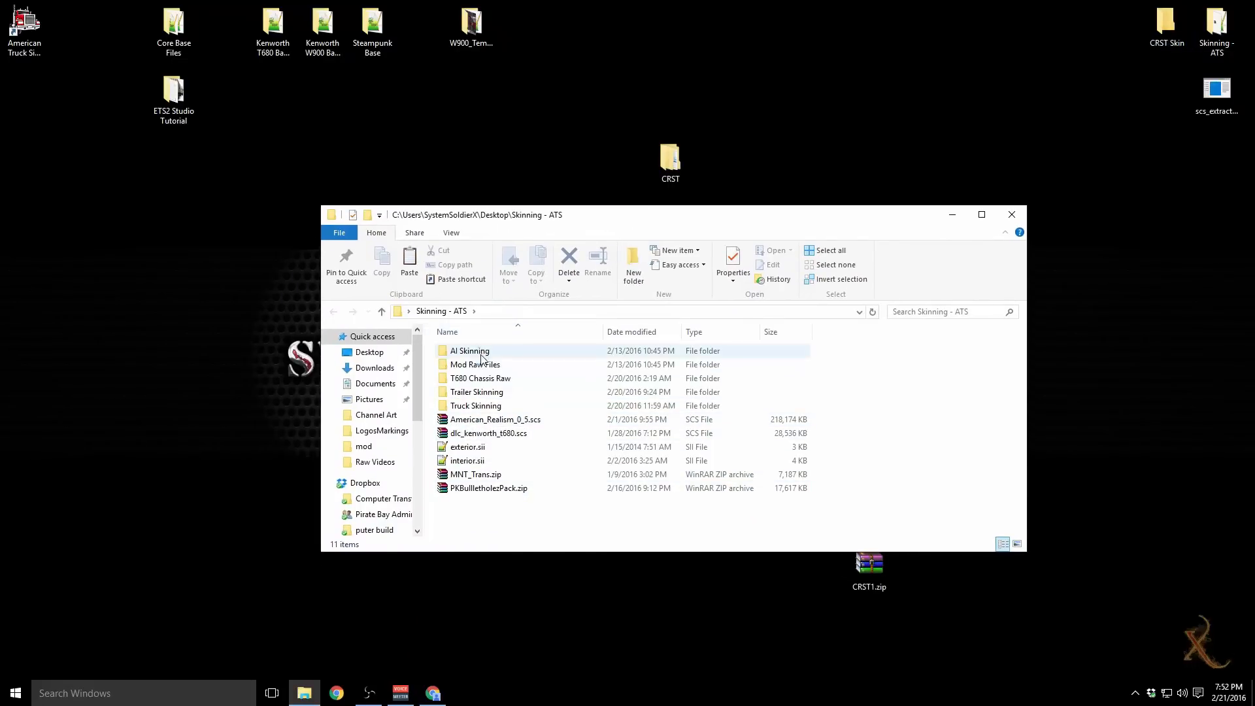
{"action": "mouse_move", "coordinate": [482, 351]}
{"action": "left_mouse_down"}
{"action": "mouse_move", "coordinate": [487, 376]}
{"action": "mouse_move", "coordinate": [490, 327]}
{"action": "mouse_move", "coordinate": [486, 350]}
{"action": "left_mouse_up"}
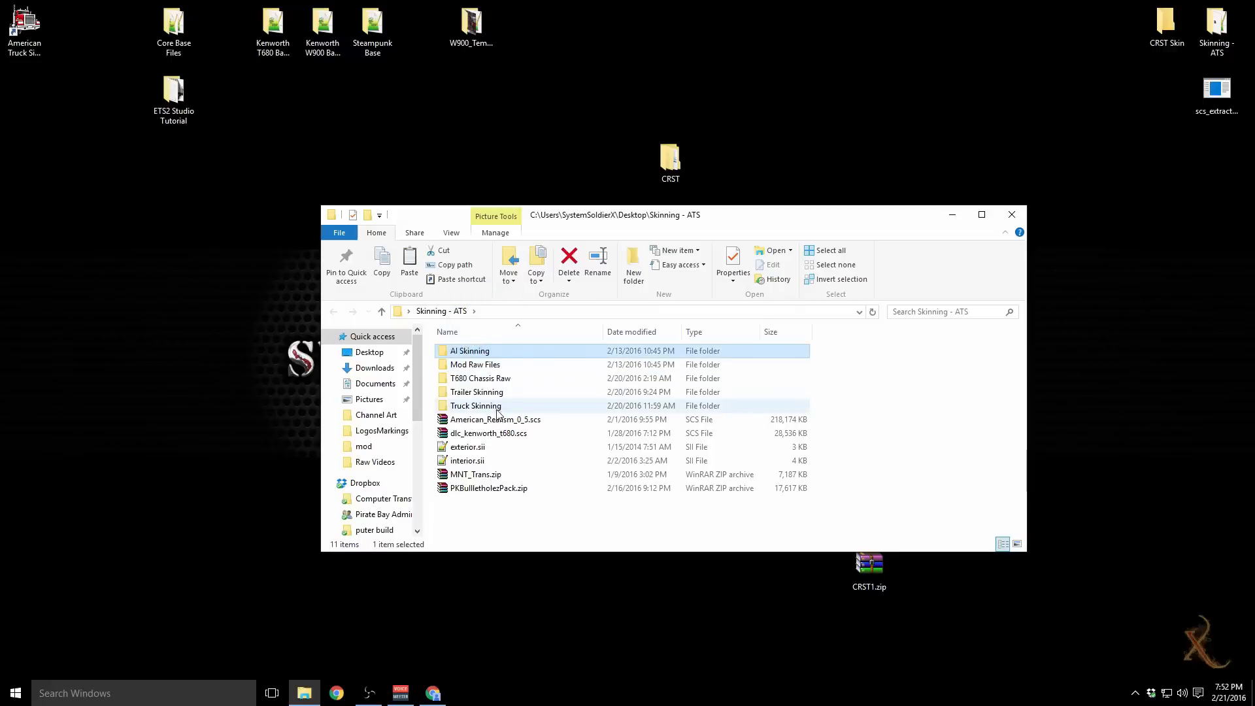
{"action": "double_click", "coordinate": [486, 364]}
{"action": "double_click", "coordinate": [504, 353]}
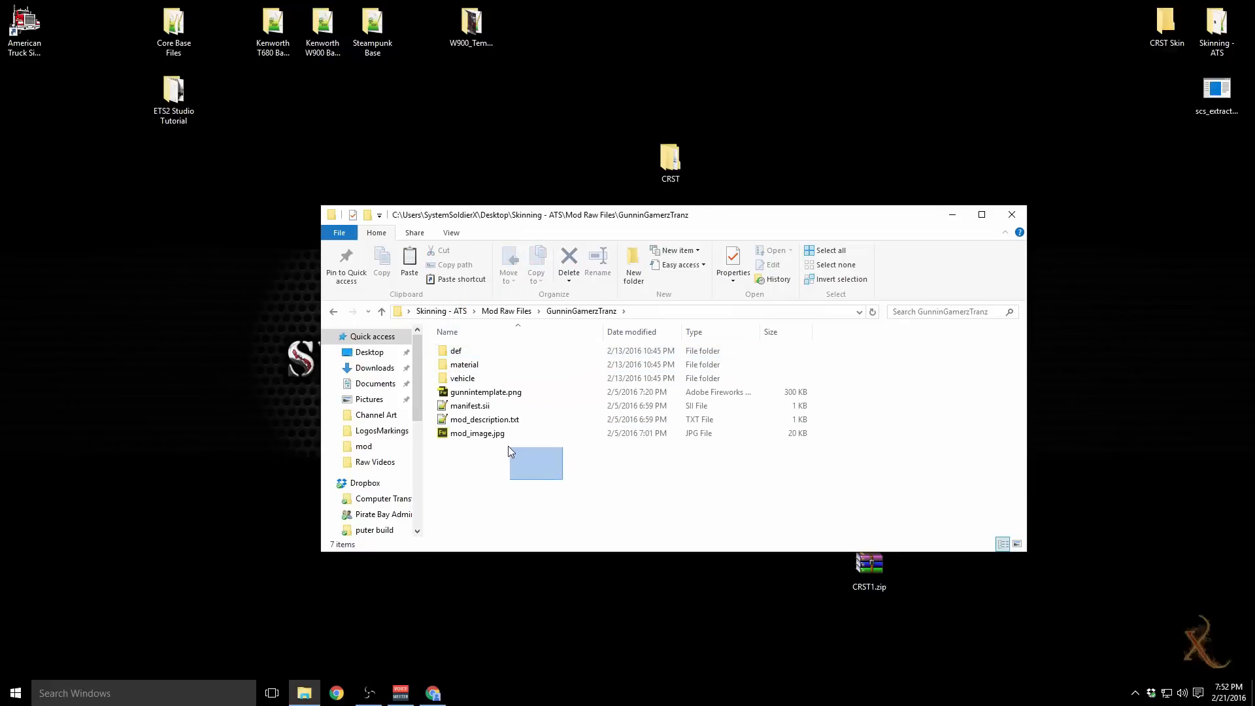
Step: Copy manifest.sii, mod_description.txt and mod_image.jpg from the GunninGamerzTranz folder and close its window
{"action": "left_click_drag", "start_coordinate": [507, 446], "coordinate": [457, 405]}
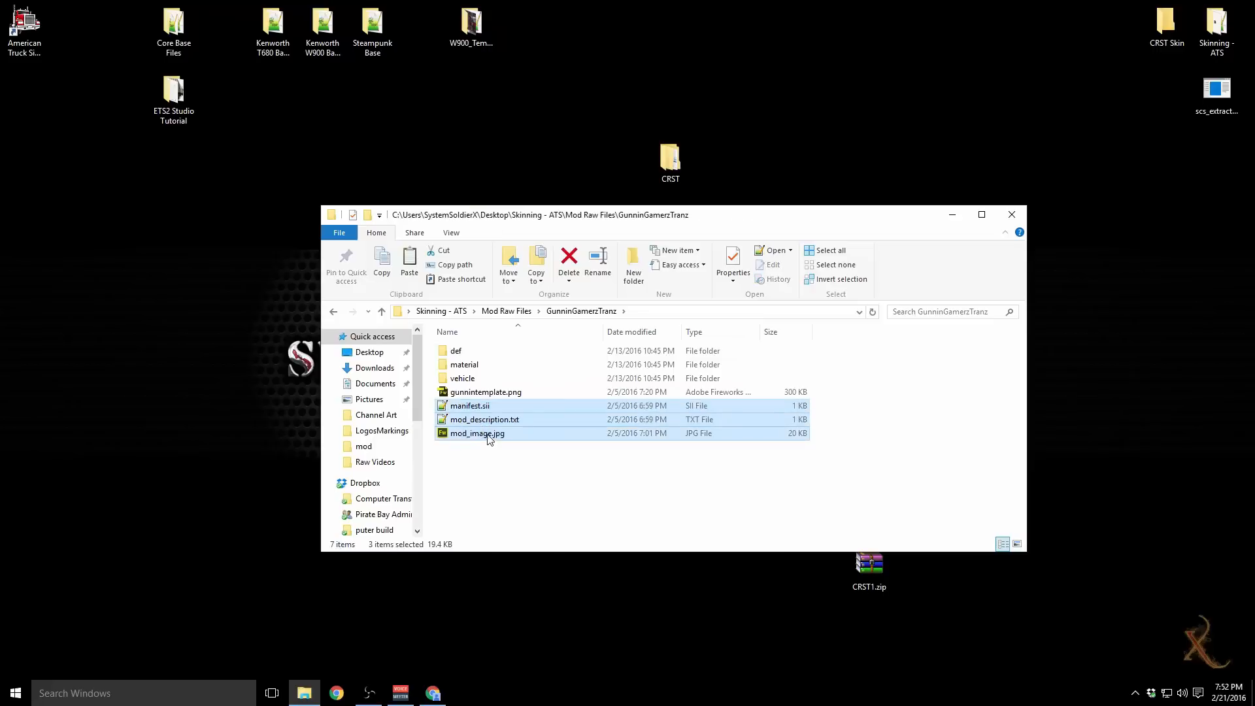
{"action": "right_click", "coordinate": [482, 407]}
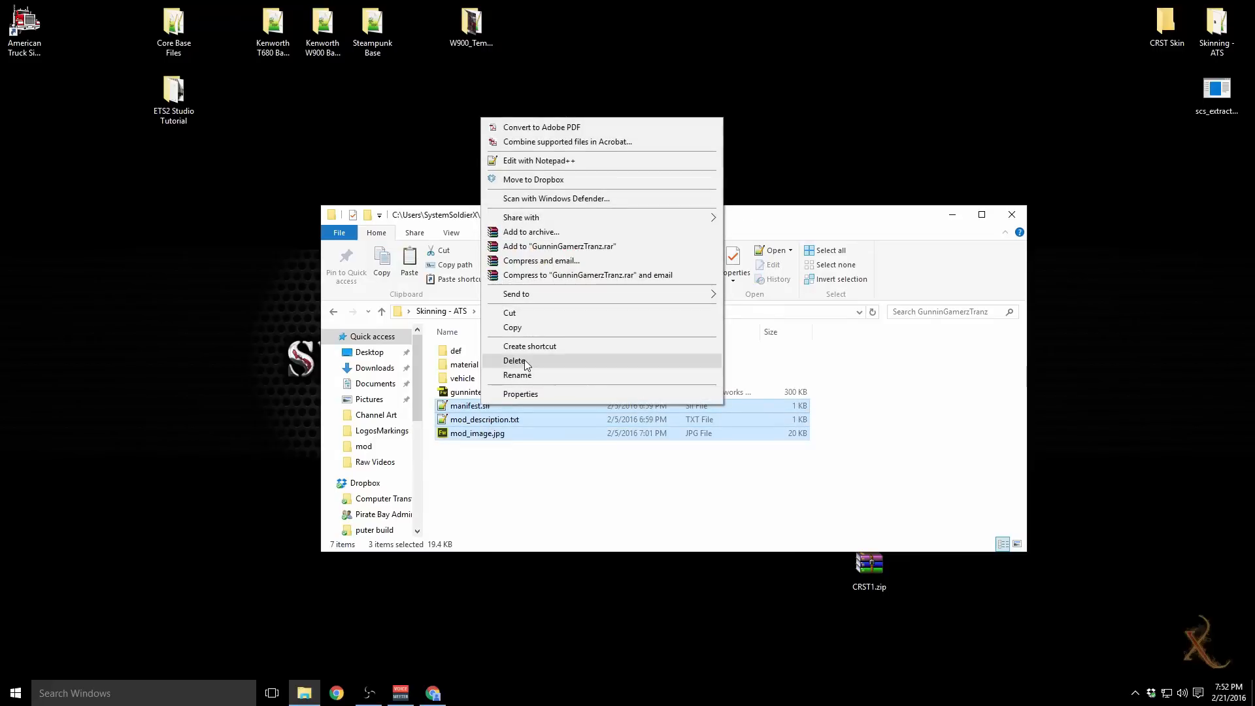
{"action": "left_click", "coordinate": [530, 327]}
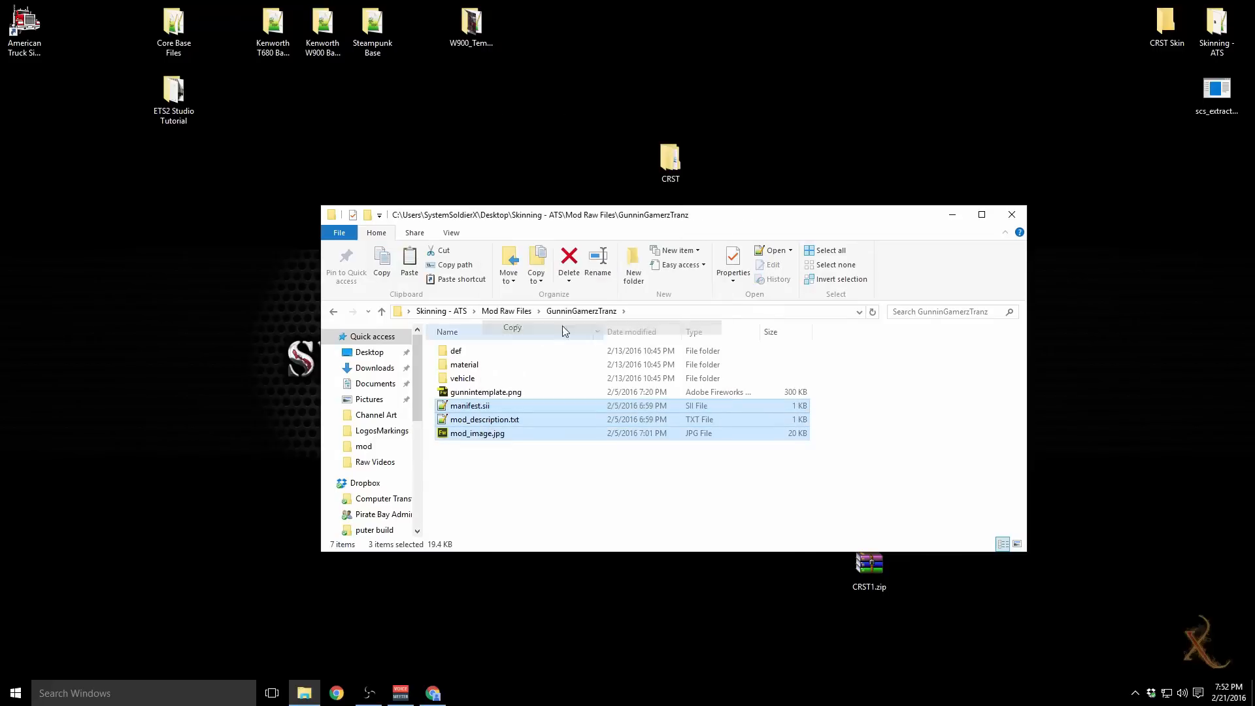
{"action": "left_click", "coordinate": [1011, 215]}
Step: Move the CRST folder to a new spot on the desktop and check its contents
{"action": "left_click_drag", "start_coordinate": [678, 158], "coordinate": [529, 158]}
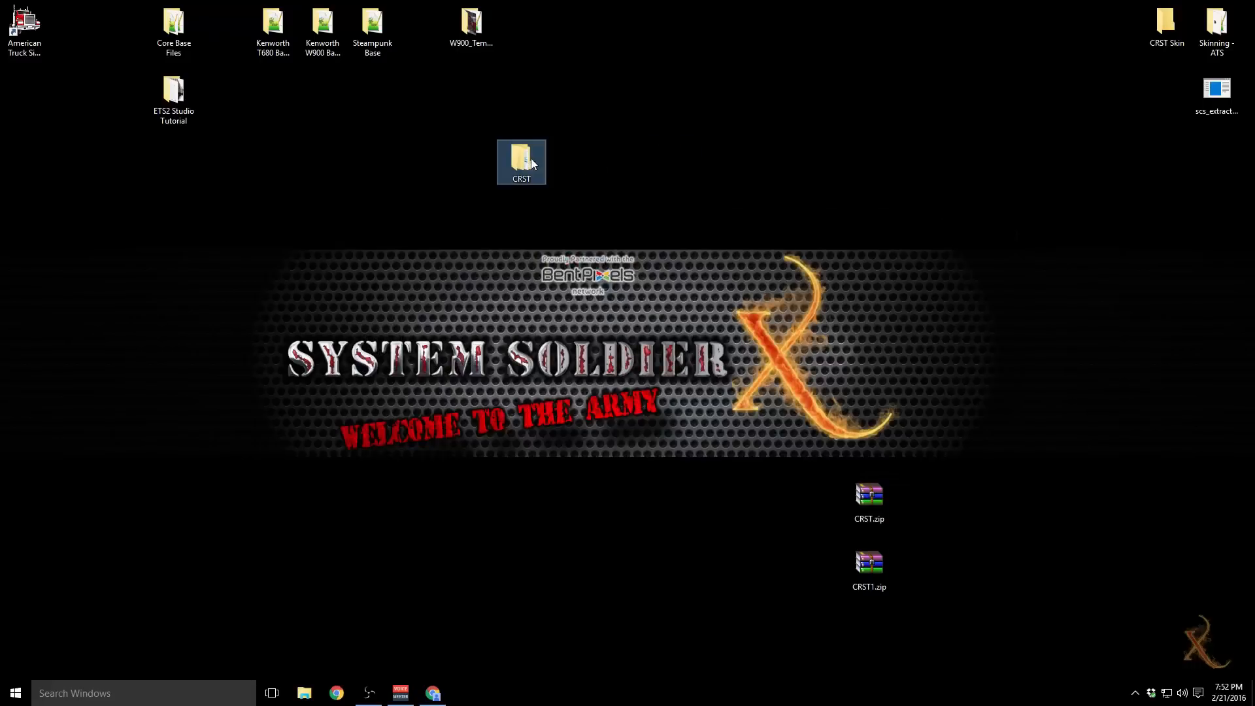
{"action": "double_click", "coordinate": [521, 171]}
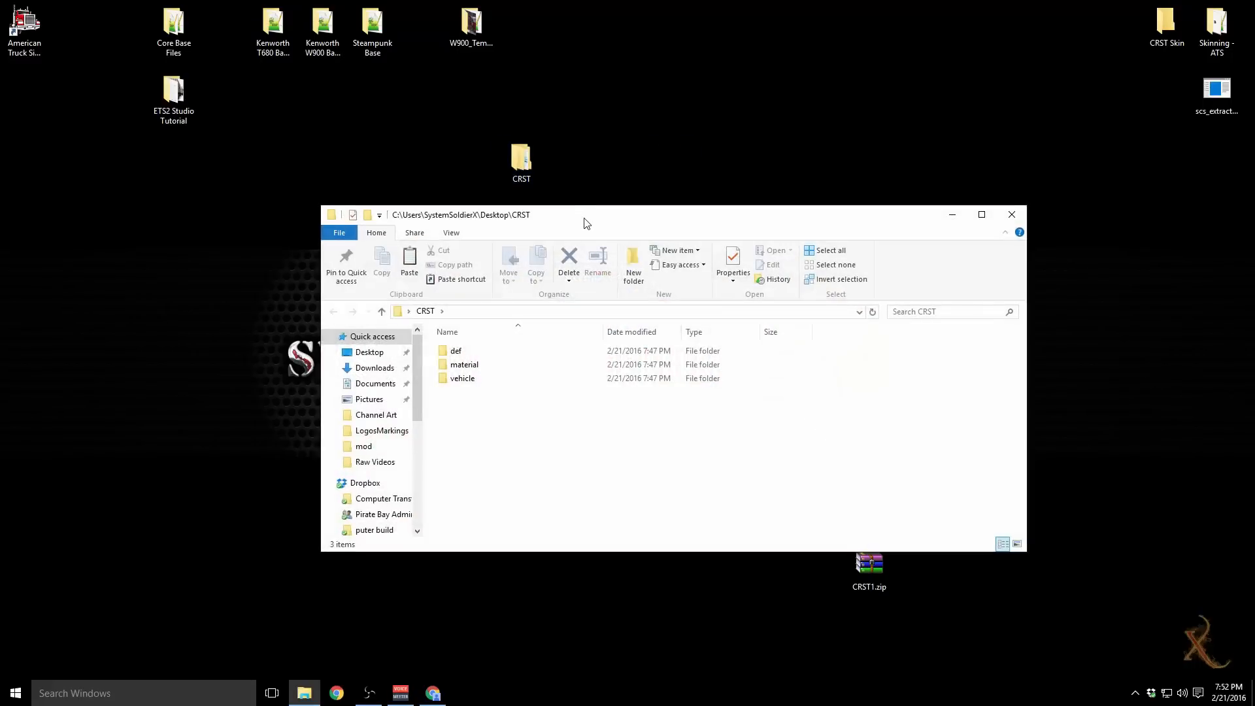
{"action": "mouse_move", "coordinate": [587, 224]}
{"action": "left_mouse_down"}
{"action": "mouse_move", "coordinate": [667, 215]}
{"action": "mouse_move", "coordinate": [596, 226]}
{"action": "left_mouse_up"}
{"action": "left_click", "coordinate": [1021, 216]}
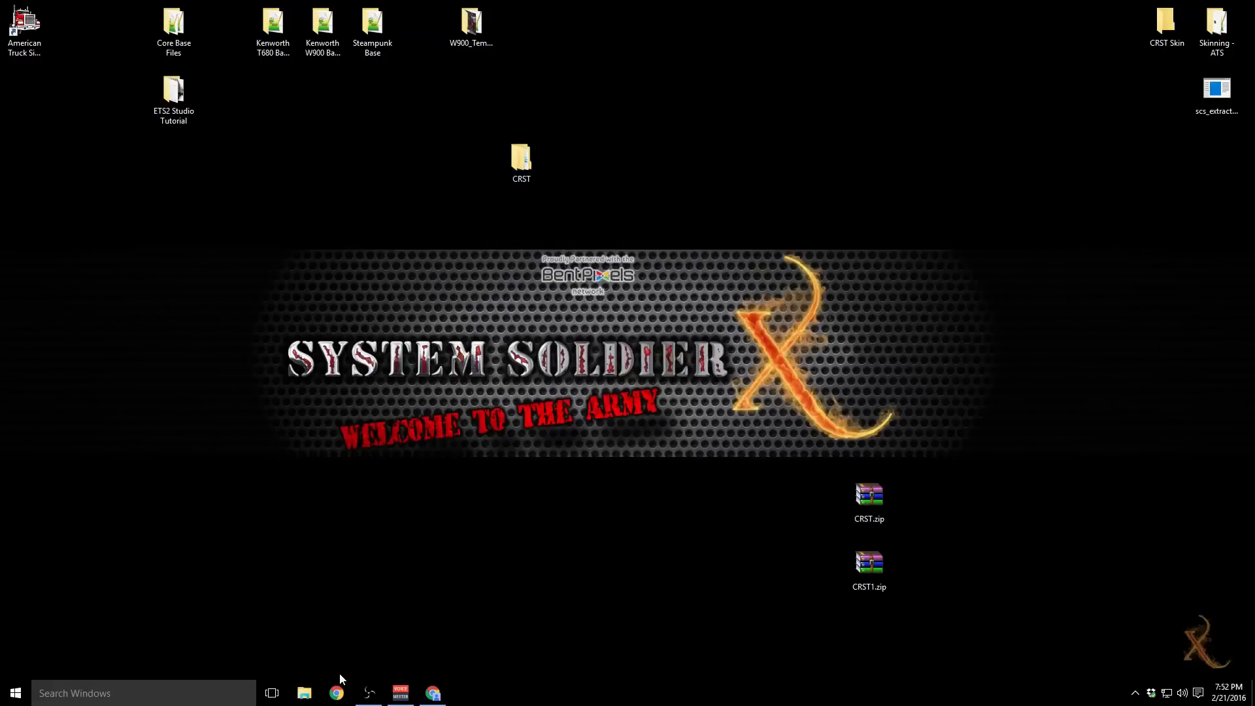
Step: Search the web for "notepad ++" in Chrome, view the Notepad++ site's download page, and close the browser
{"action": "left_click", "coordinate": [337, 691]}
{"action": "double_click", "coordinate": [442, 147]}
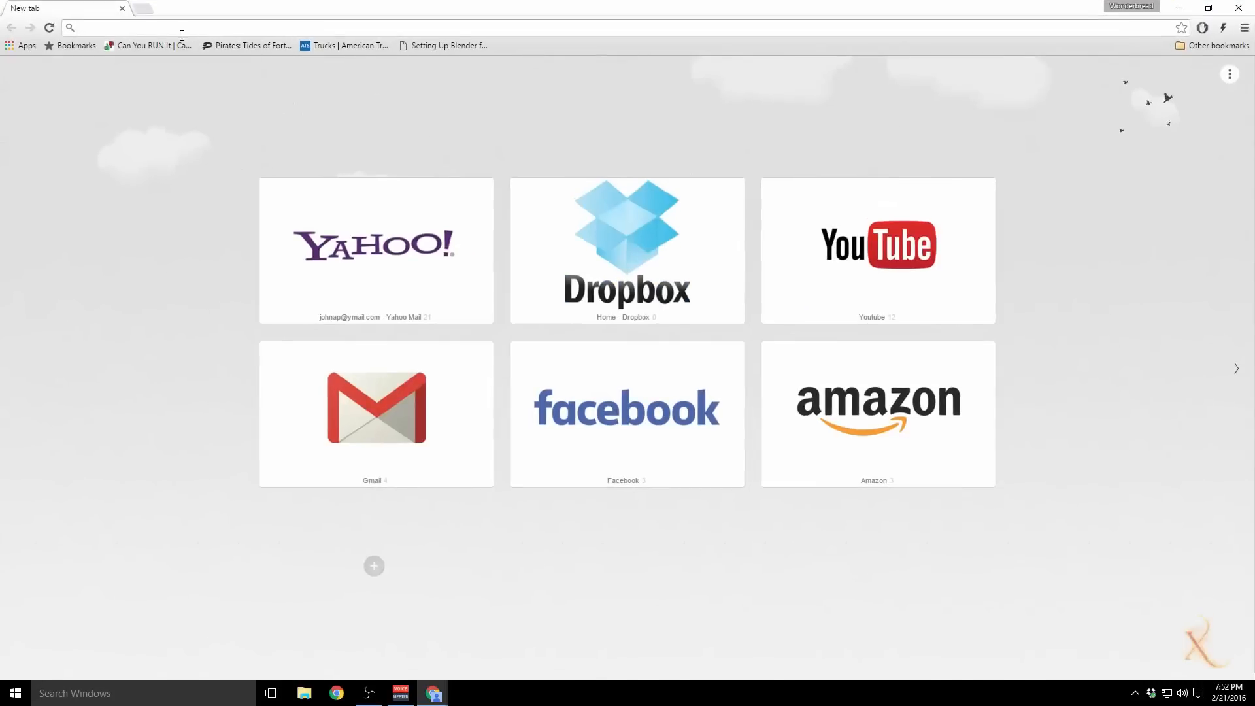
{"action": "type", "text": "notepad"}
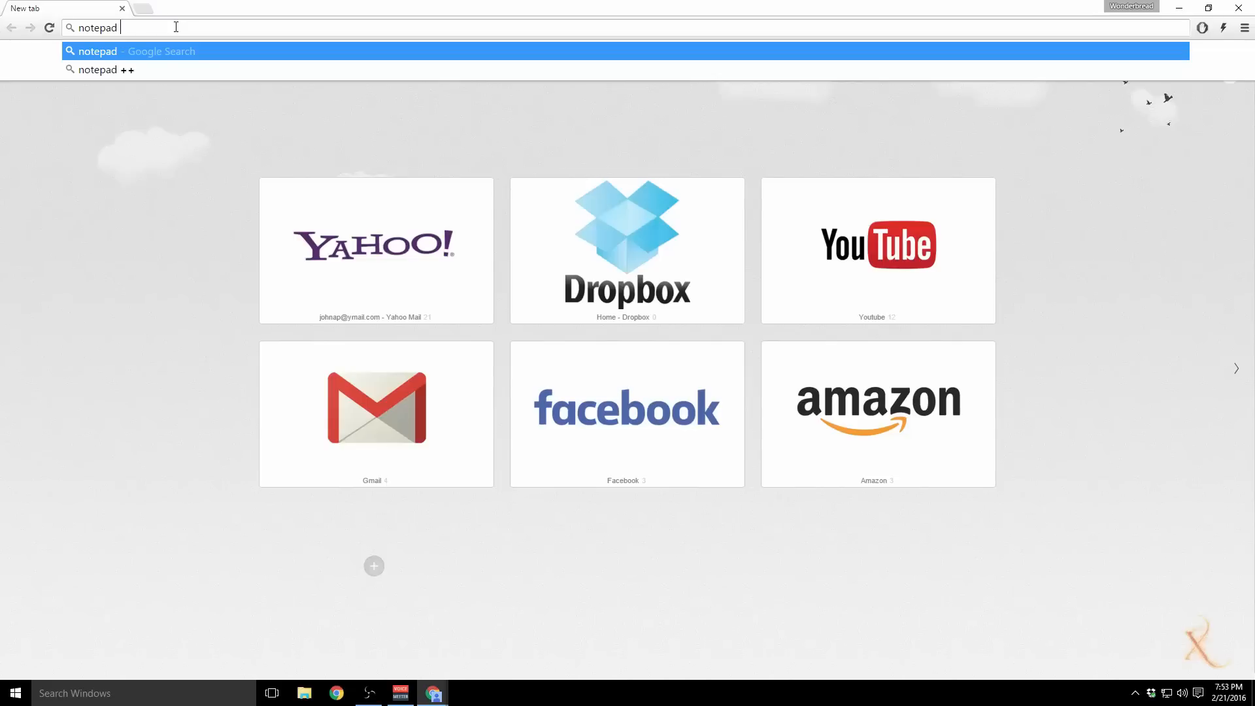
{"action": "type", "text": "++"}
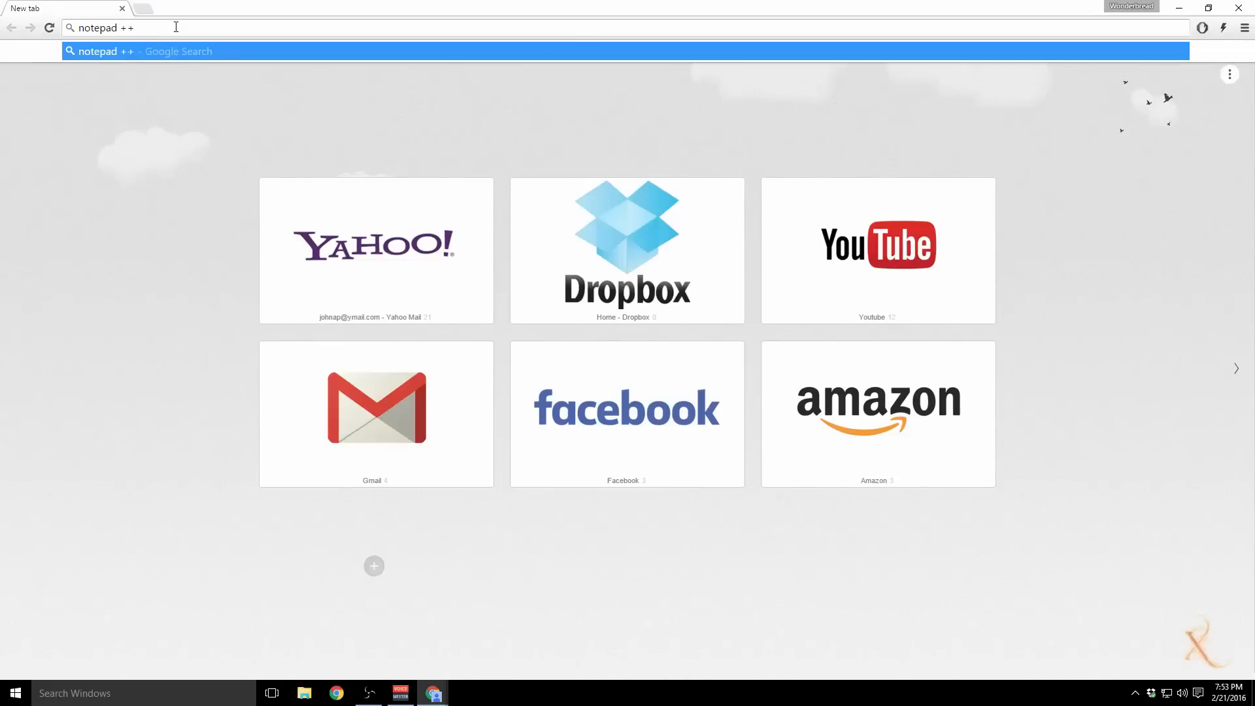
{"action": "key", "text": "Return"}
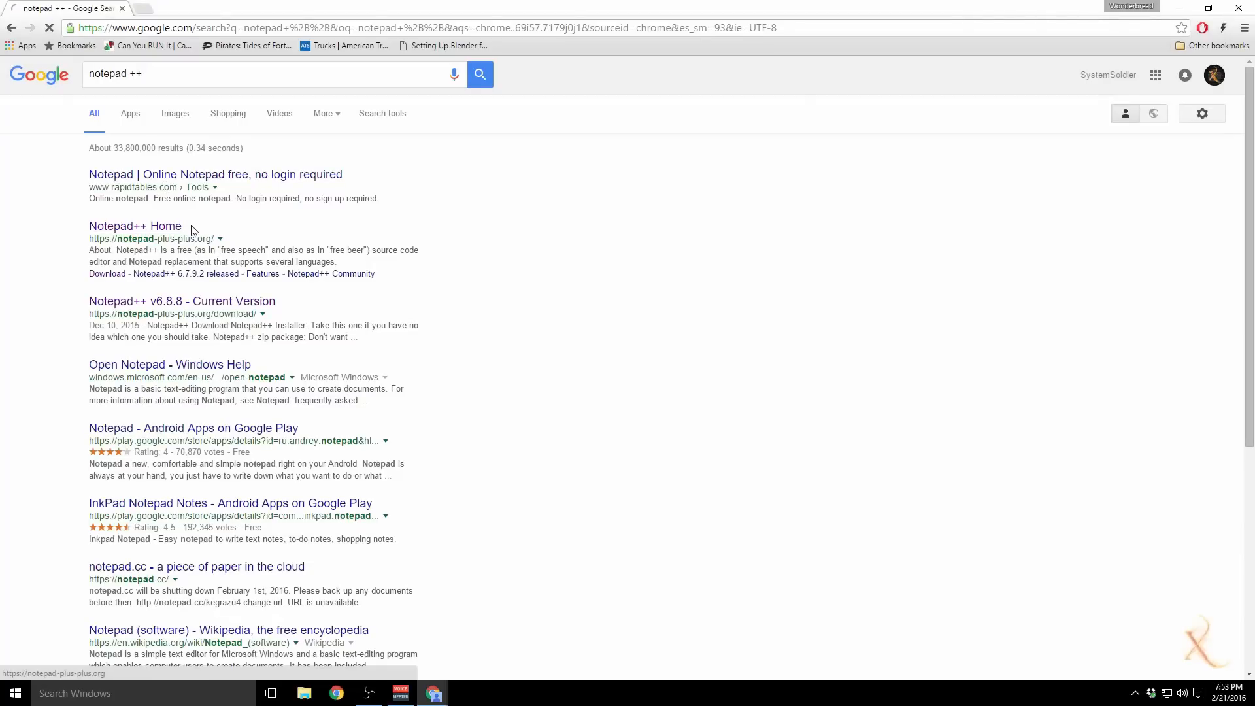
{"action": "left_click", "coordinate": [171, 226]}
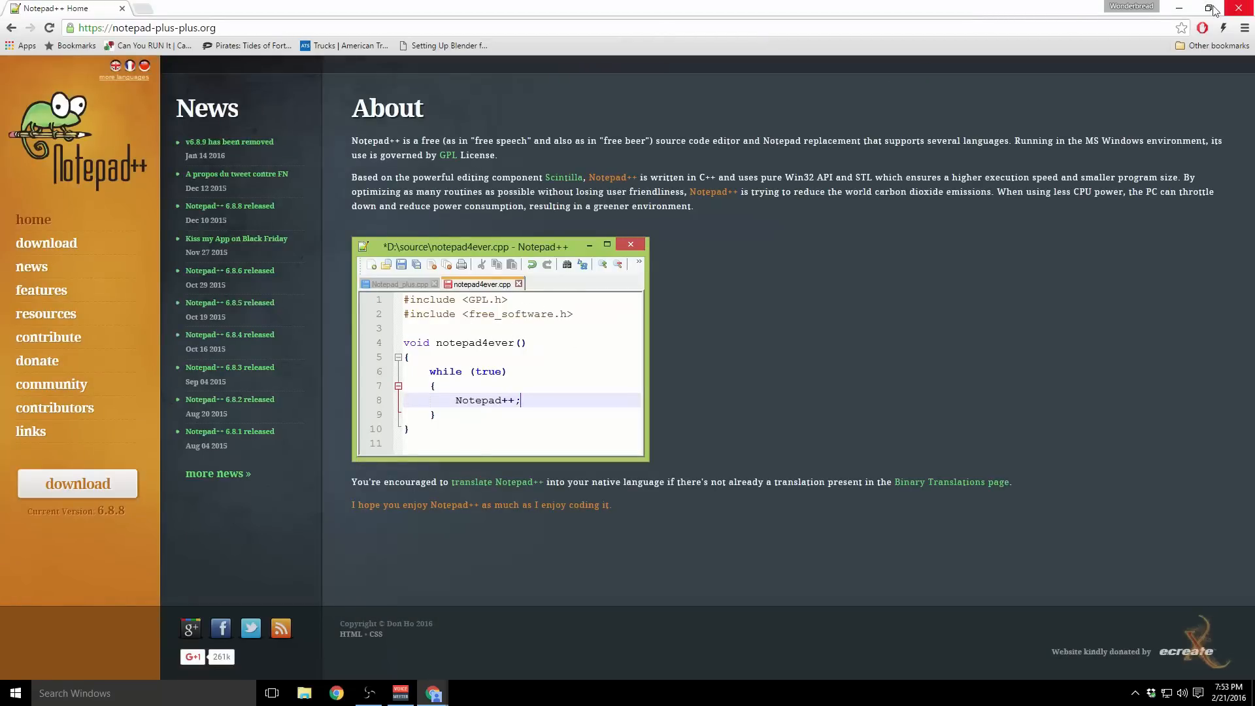
{"action": "left_click", "coordinate": [66, 243]}
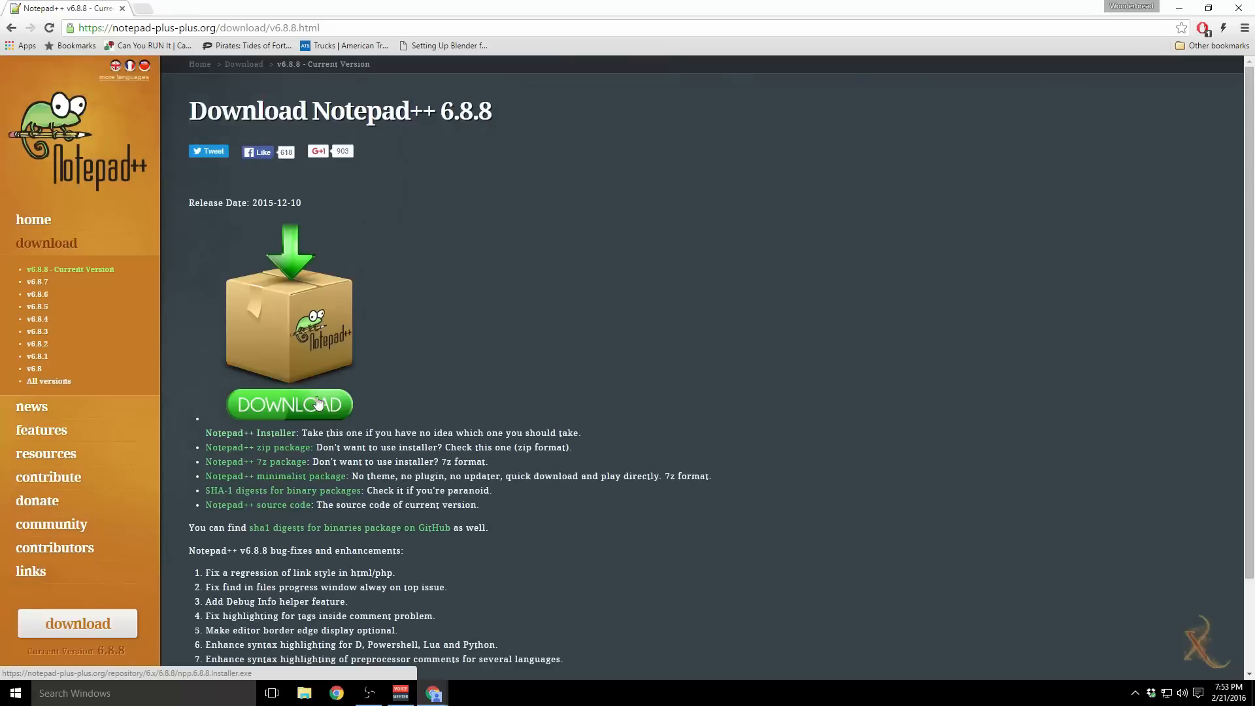
{"action": "left_click", "coordinate": [1239, 8]}
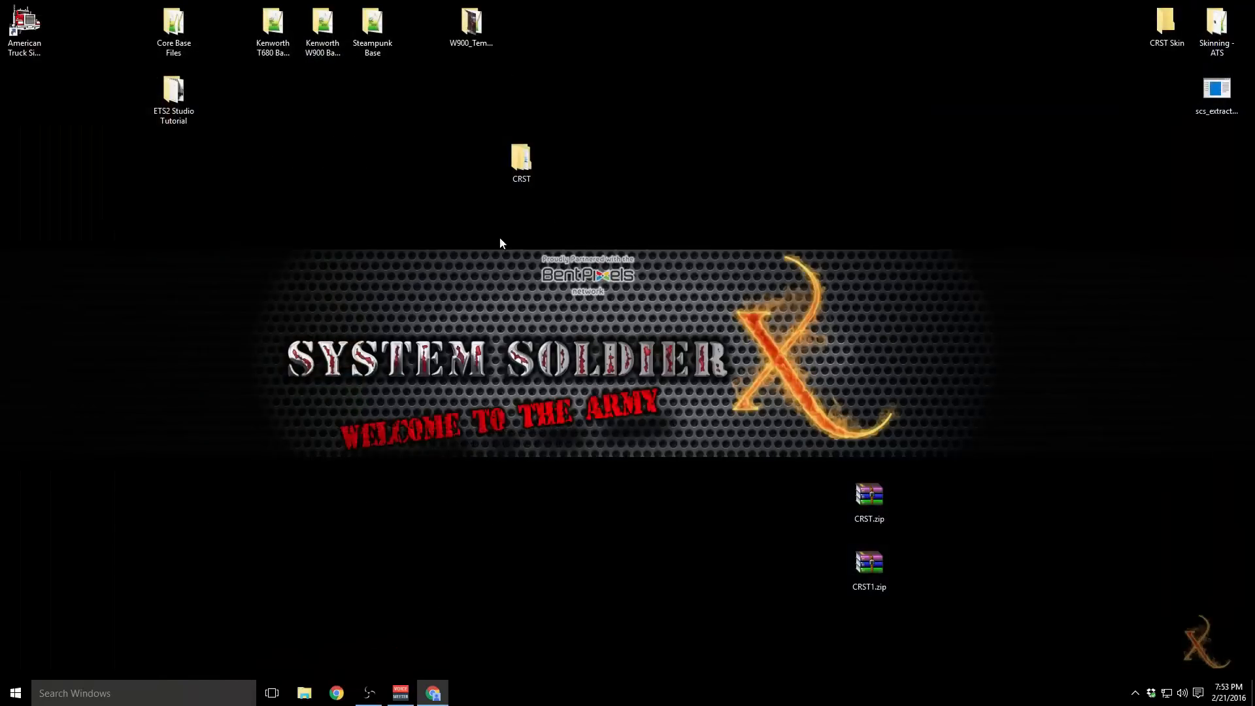
Step: Paste the three copied mod files onto the desktop and move them to an empty area away from the CRST folder
{"action": "double_click", "coordinate": [525, 165]}
{"action": "left_click", "coordinate": [728, 287]}
{"action": "right_click", "coordinate": [687, 144]}
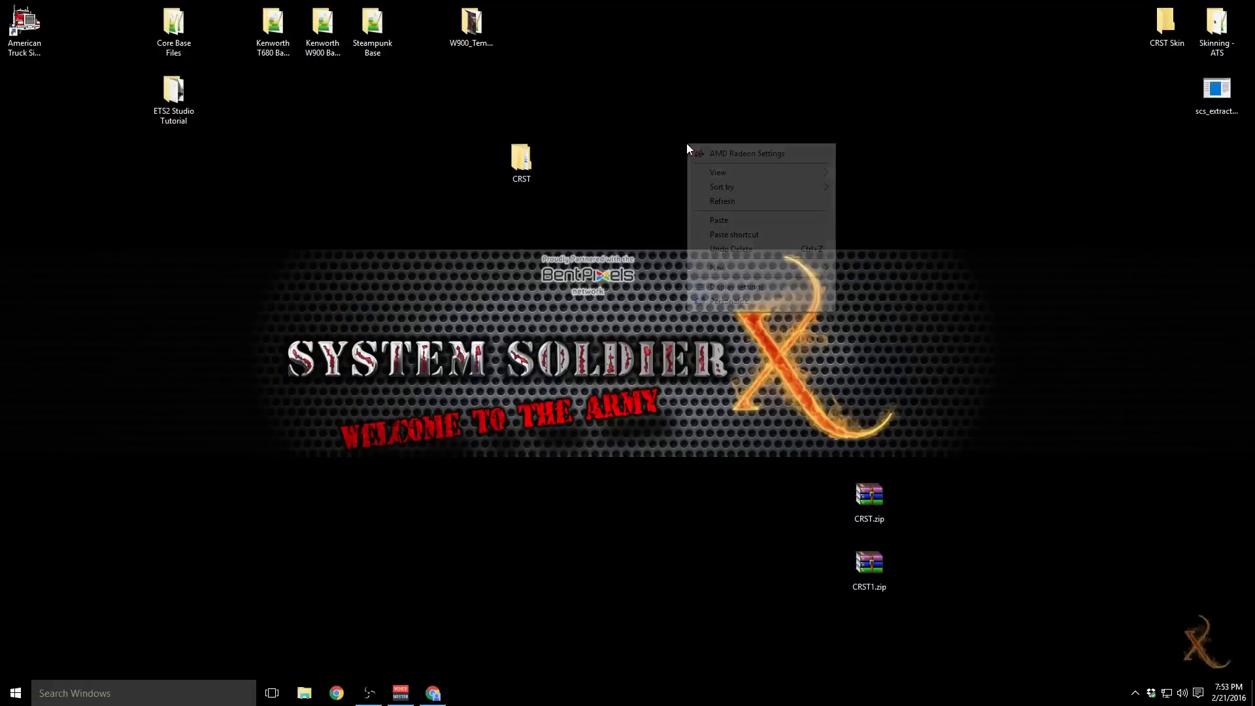
{"action": "left_click", "coordinate": [719, 220]}
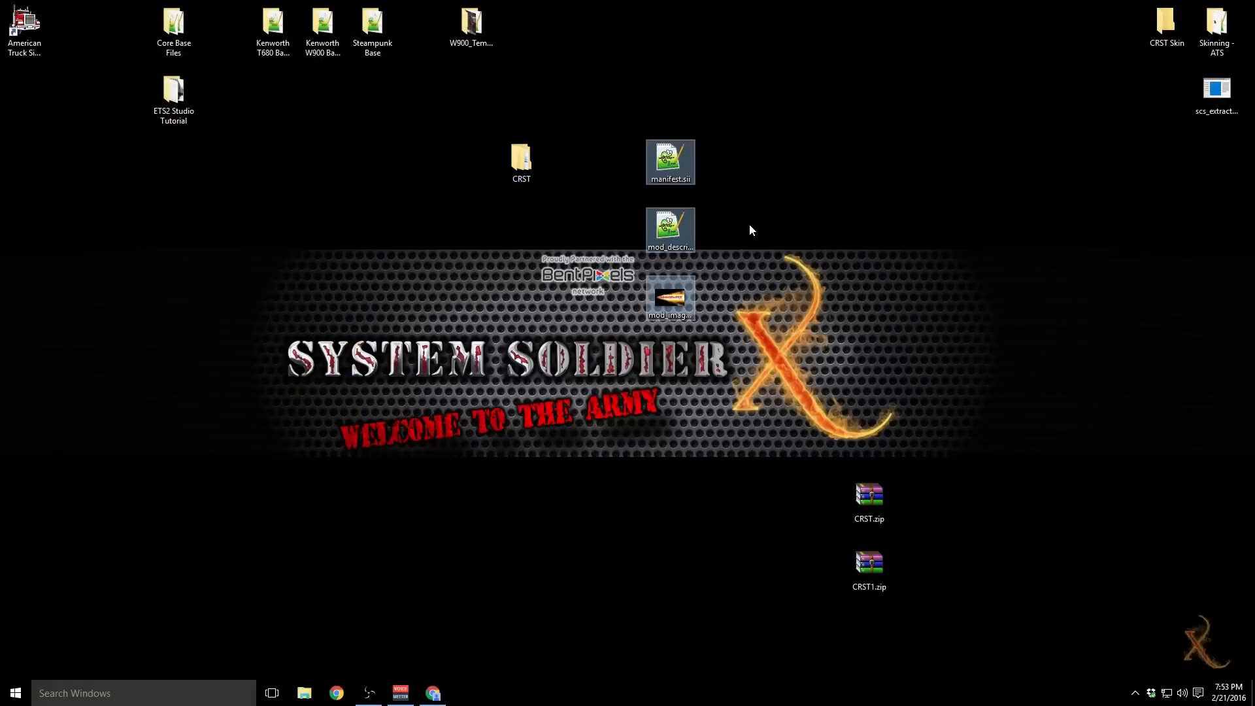
{"action": "left_click_drag", "start_coordinate": [663, 145], "coordinate": [794, 75]}
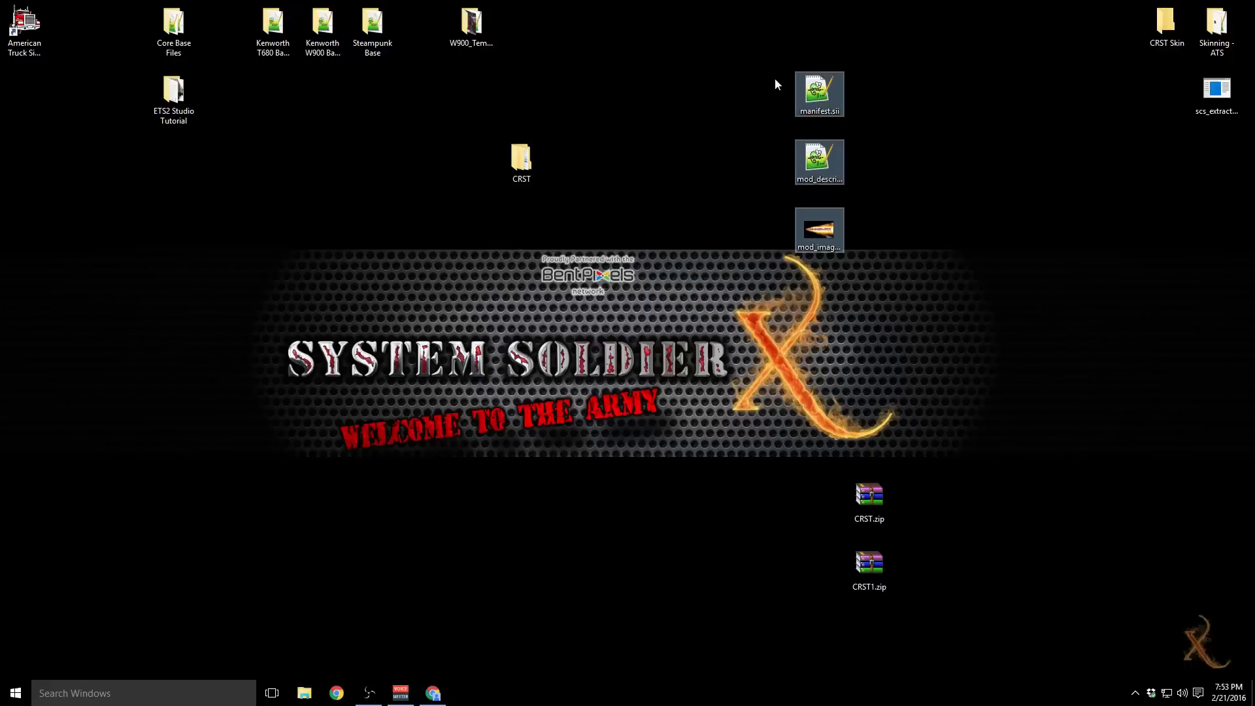
{"action": "left_click", "coordinate": [711, 169]}
Step: Open the CRST folder and place its window beside the pasted mod files
{"action": "mouse_move", "coordinate": [525, 154]}
{"action": "left_mouse_down"}
{"action": "mouse_move", "coordinate": [583, 133]}
{"action": "mouse_move", "coordinate": [607, 172]}
{"action": "mouse_move", "coordinate": [530, 151]}
{"action": "left_mouse_up"}
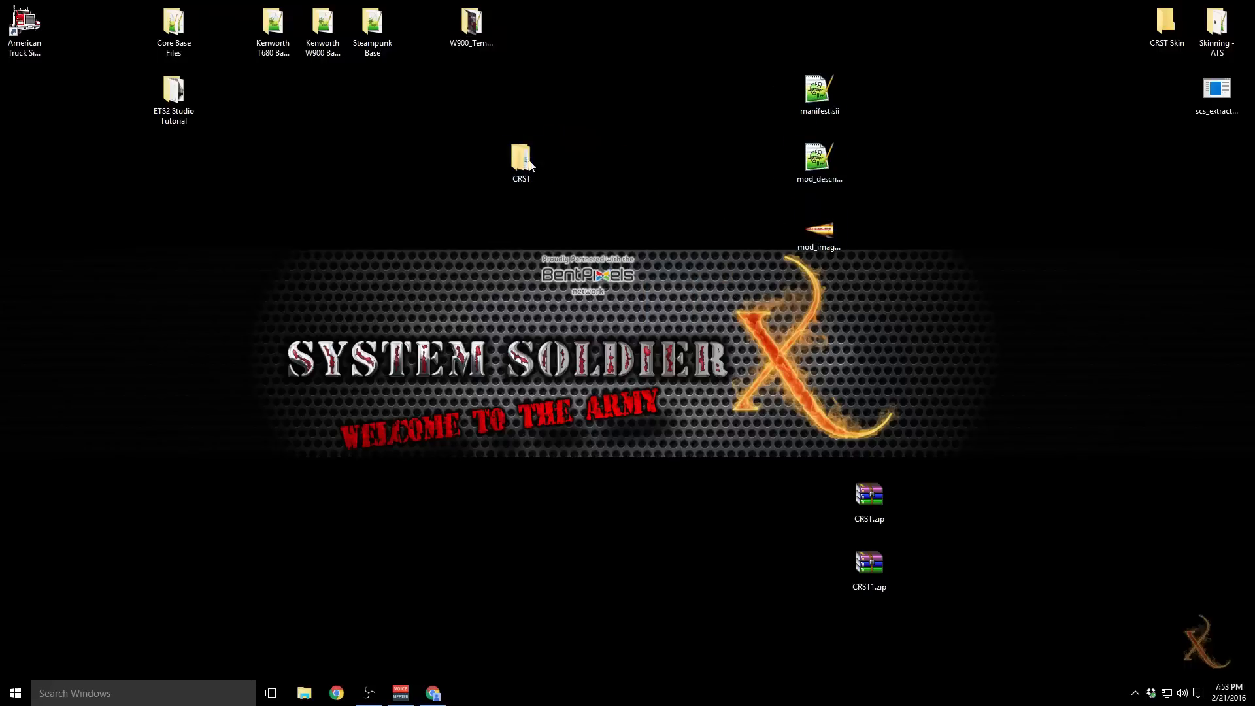
{"action": "double_click", "coordinate": [534, 171]}
{"action": "left_click_drag", "start_coordinate": [583, 224], "coordinate": [309, 100]}
{"action": "left_click", "coordinate": [810, 230]}
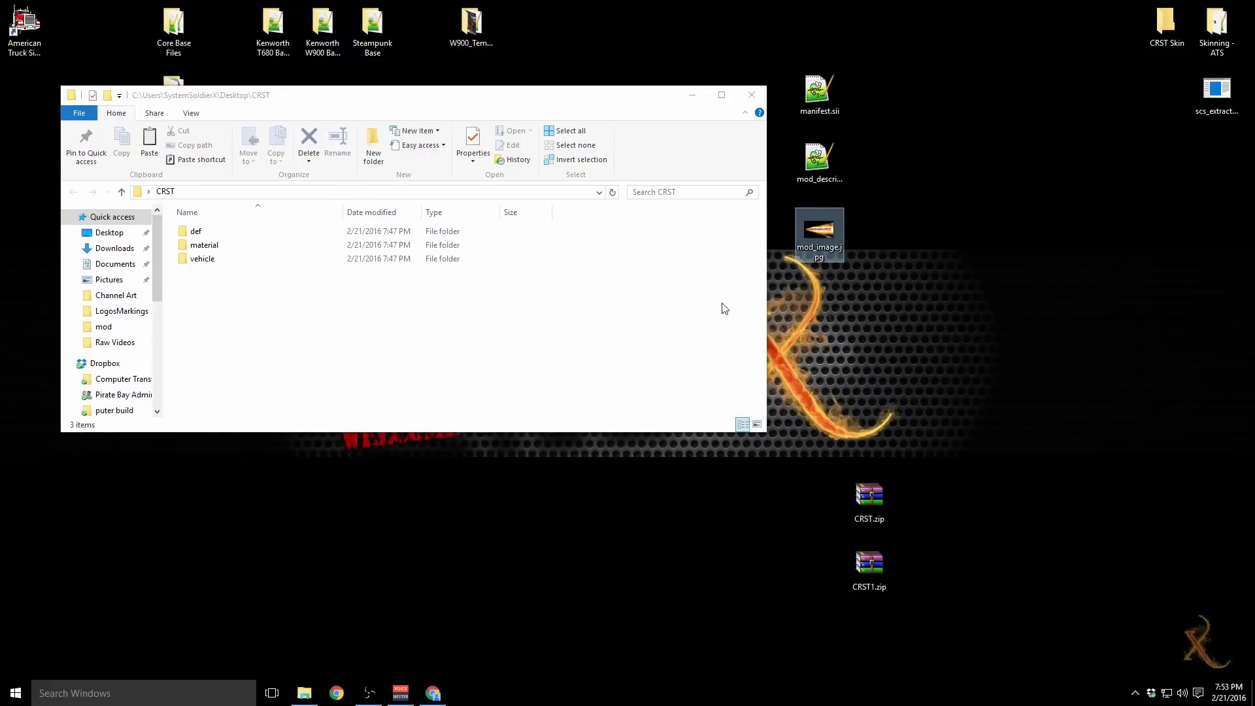
{"action": "right_click", "coordinate": [234, 321]}
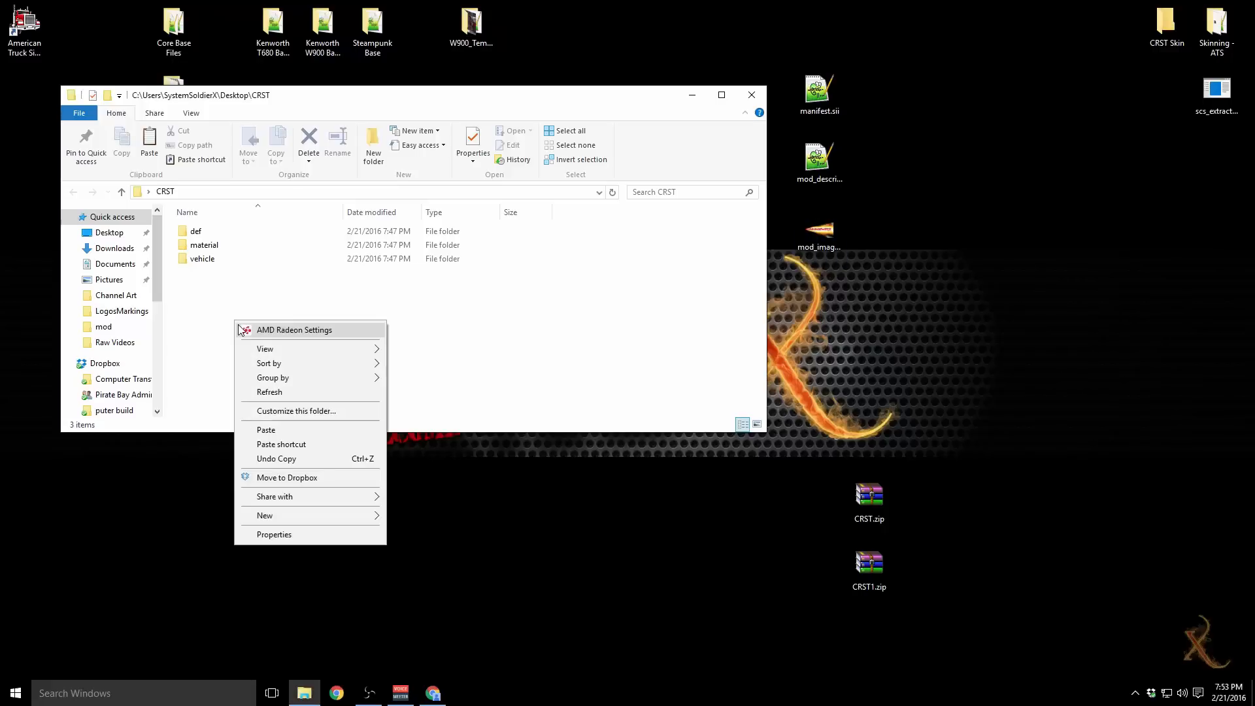
{"action": "left_click", "coordinate": [488, 297]}
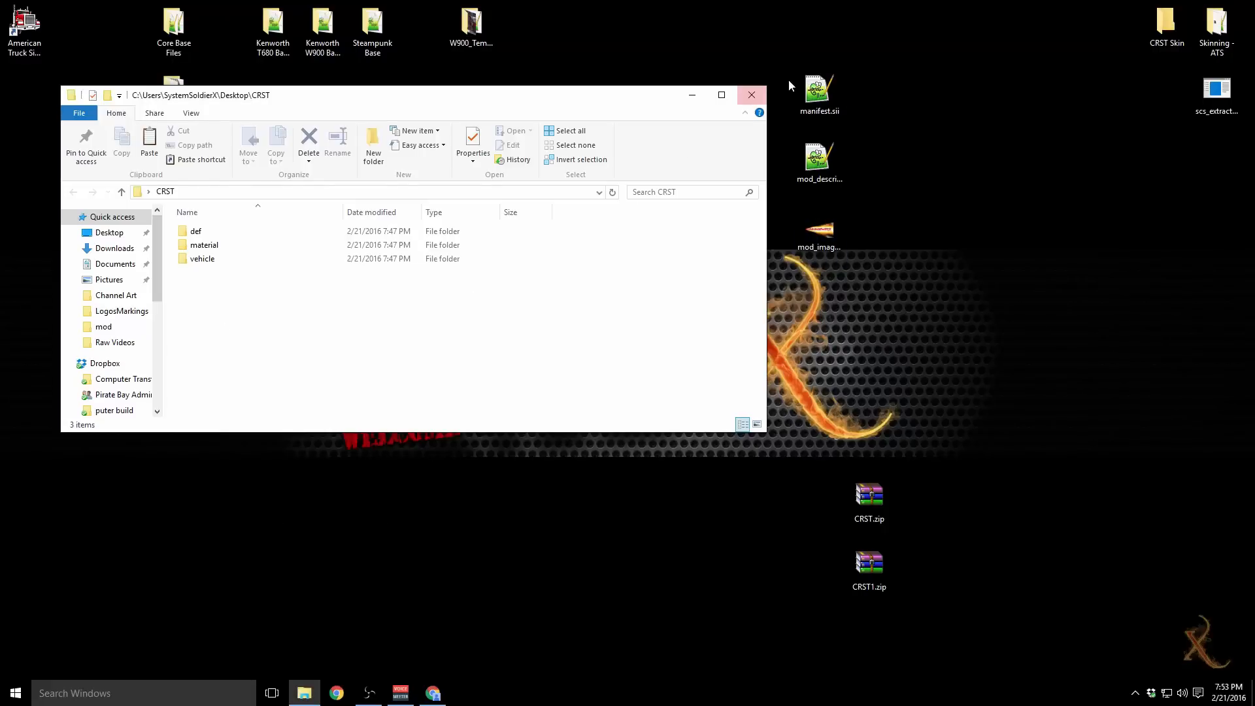
Step: Open the desktop's manifest.sii with Notepad, without making it the default app for .sii files
{"action": "right_click", "coordinate": [822, 92]}
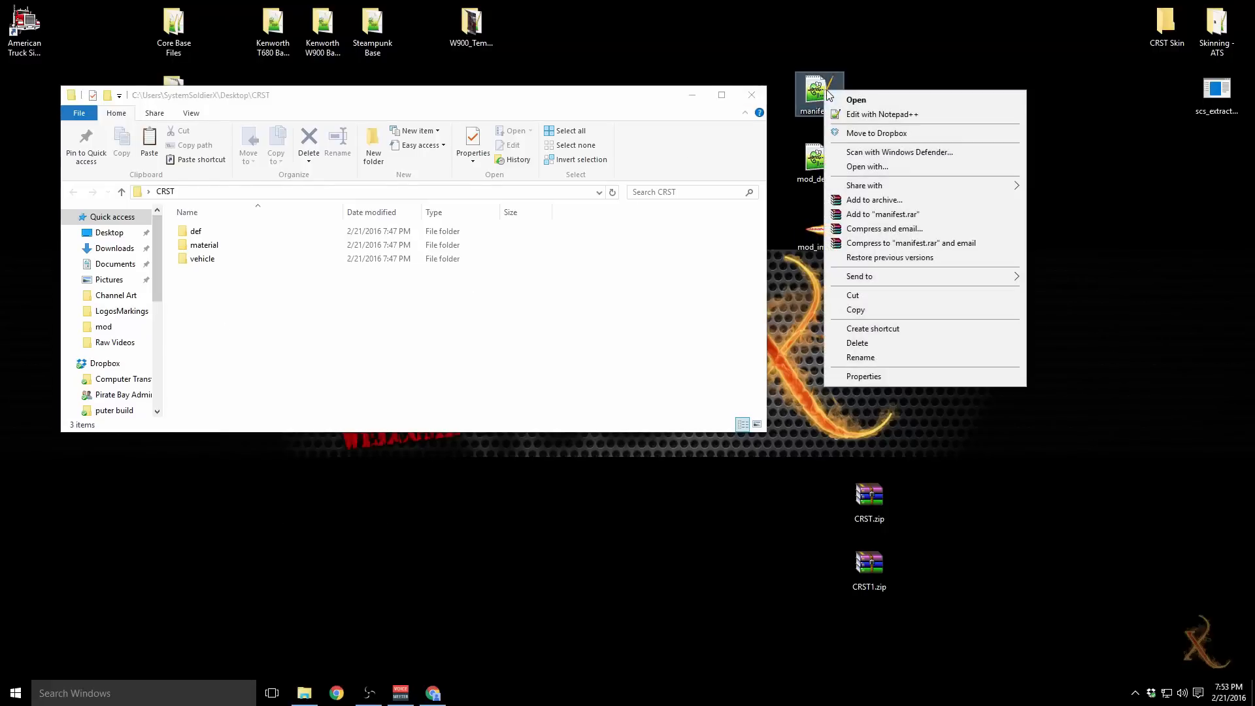
{"action": "left_click", "coordinate": [864, 167]}
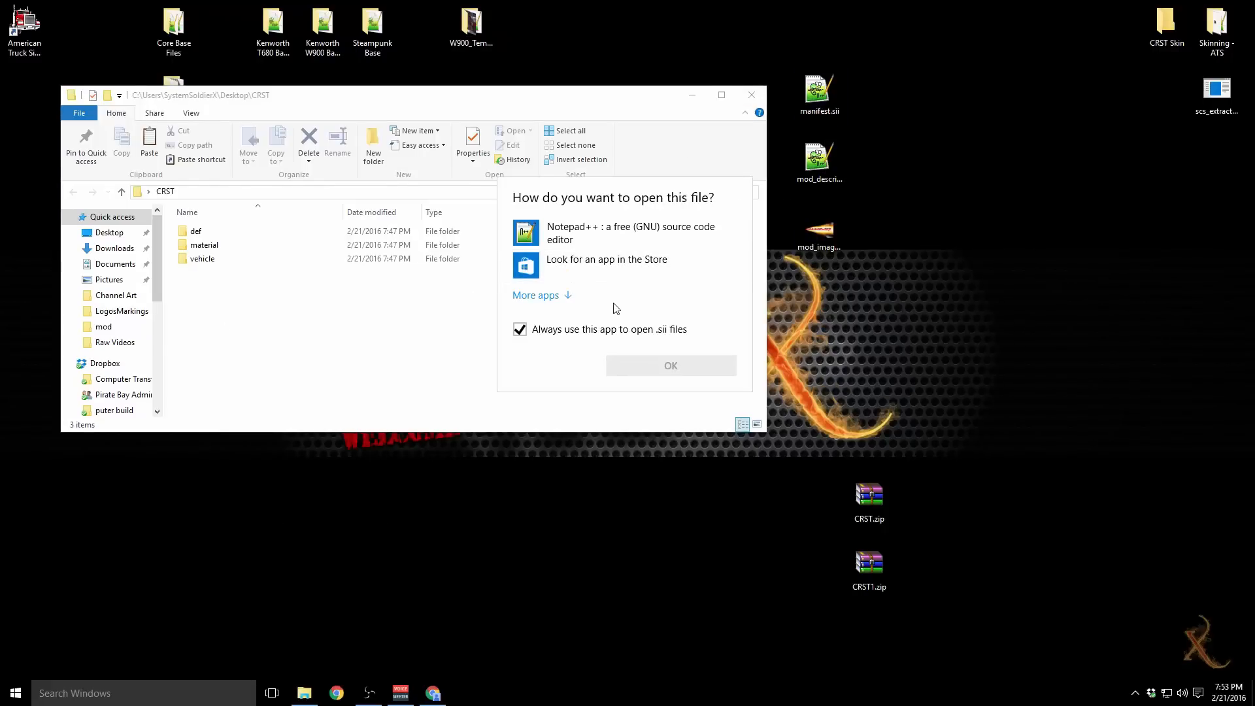
{"action": "left_click", "coordinate": [567, 297]}
{"action": "scroll", "coordinate": [632, 327], "scroll_direction": "down", "scroll_amount": 3}
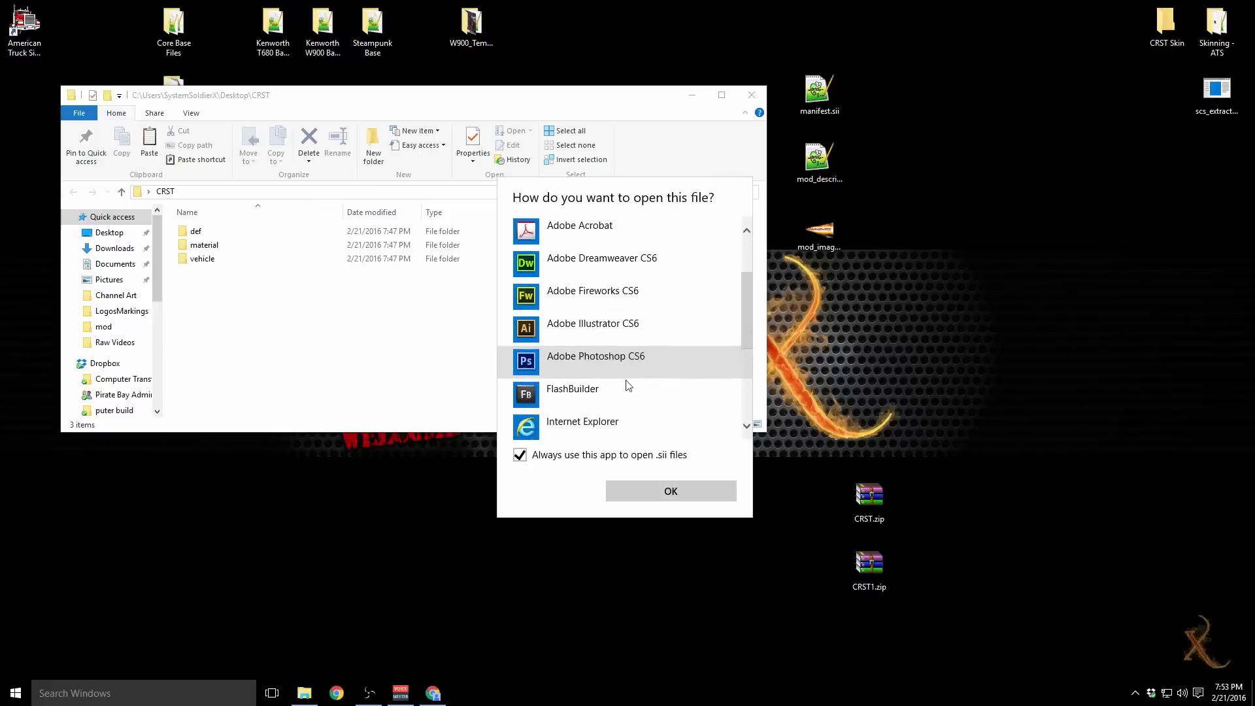
{"action": "left_click", "coordinate": [520, 455]}
{"action": "scroll", "coordinate": [585, 318], "scroll_direction": "down", "scroll_amount": 2}
{"action": "scroll", "coordinate": [584, 312], "scroll_direction": "down", "scroll_amount": 3}
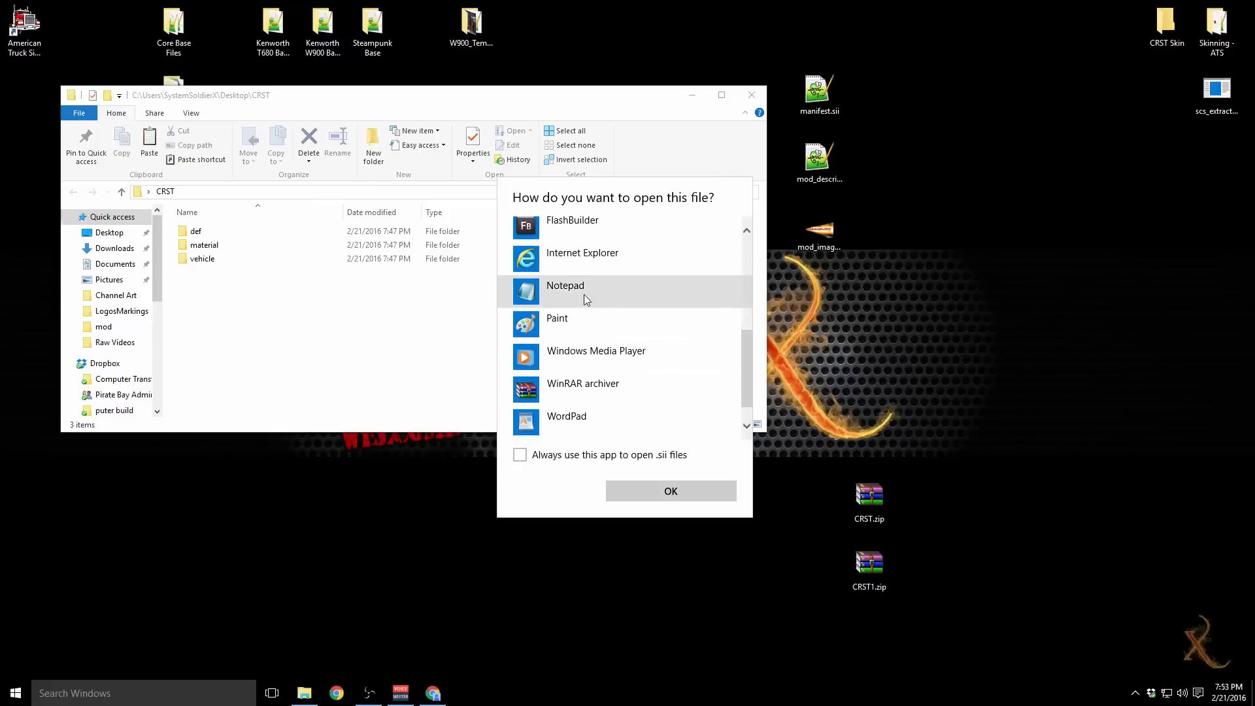
{"action": "left_click", "coordinate": [583, 294]}
{"action": "left_click", "coordinate": [691, 491]}
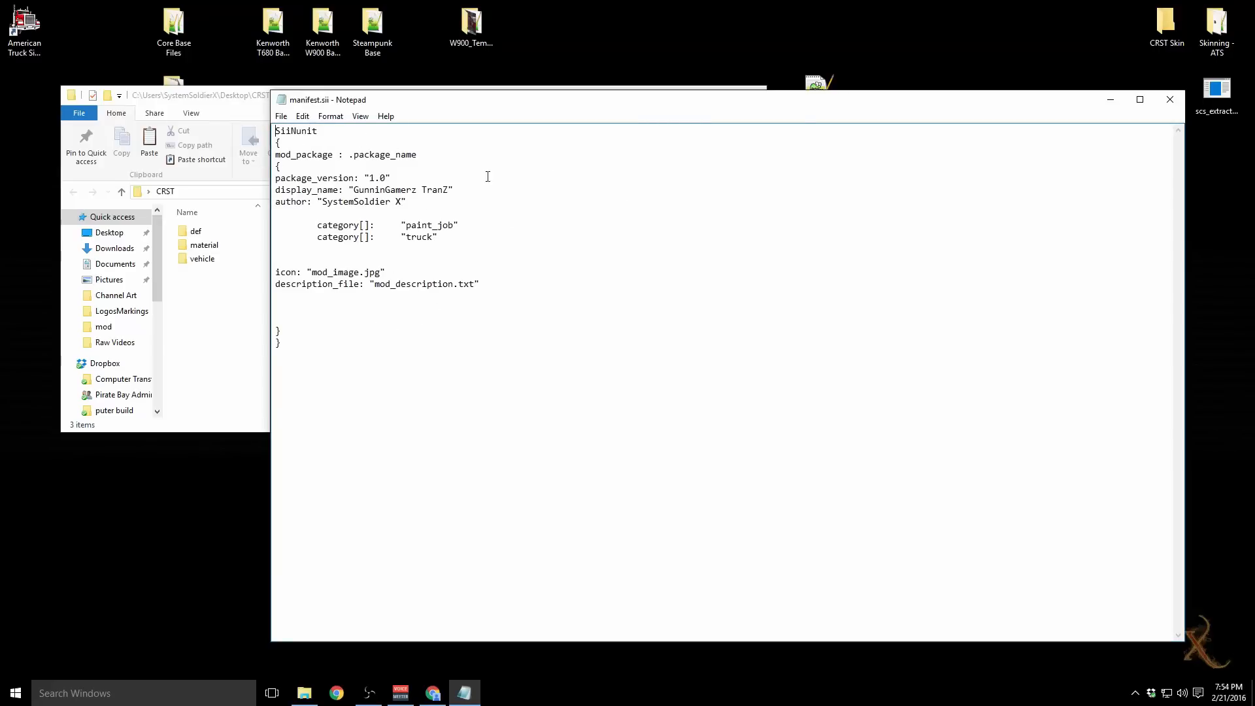
Step: Move the Notepad window off the desktop files and open manifest.sii in Notepad++ too
{"action": "left_click_drag", "start_coordinate": [801, 98], "coordinate": [646, 204]}
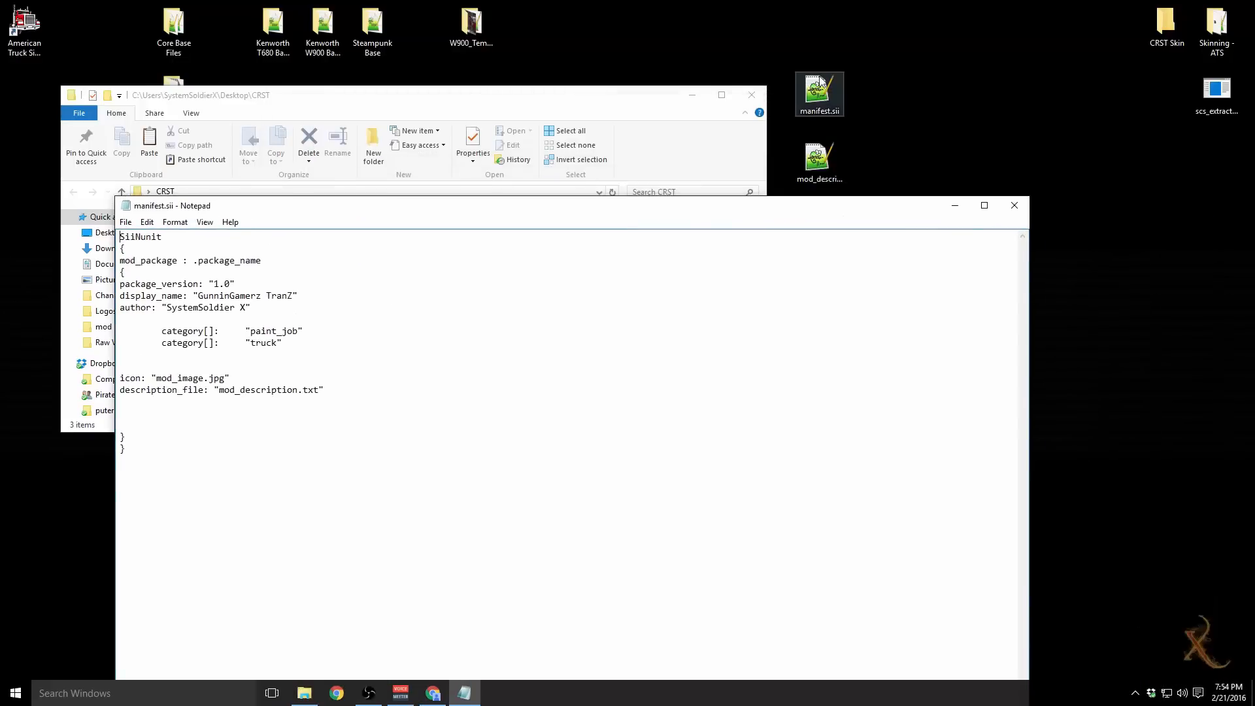
{"action": "right_click", "coordinate": [821, 82]}
{"action": "left_click", "coordinate": [869, 100]}
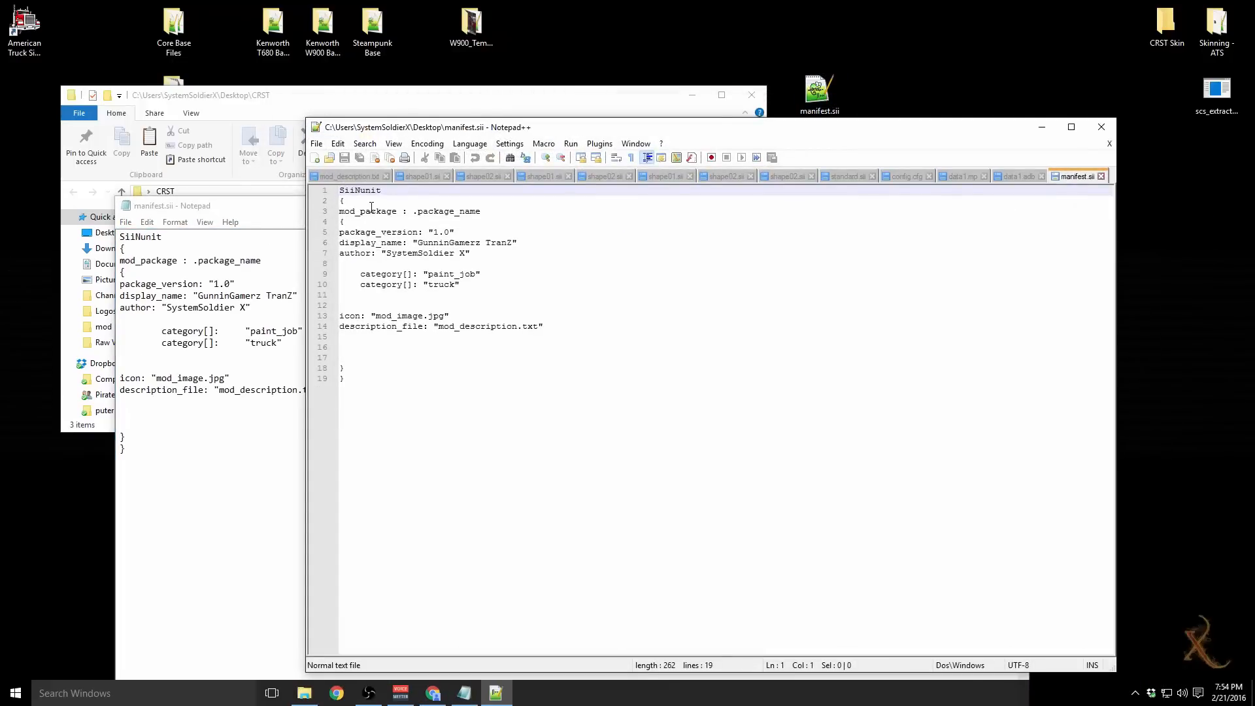
Step: Review the package, version, author and icon lines of manifest.sii in Notepad++ and close the Notepad copy
{"action": "left_click", "coordinate": [437, 210]}
{"action": "left_click", "coordinate": [433, 232]}
{"action": "left_click", "coordinate": [433, 255]}
{"action": "left_click", "coordinate": [436, 316]}
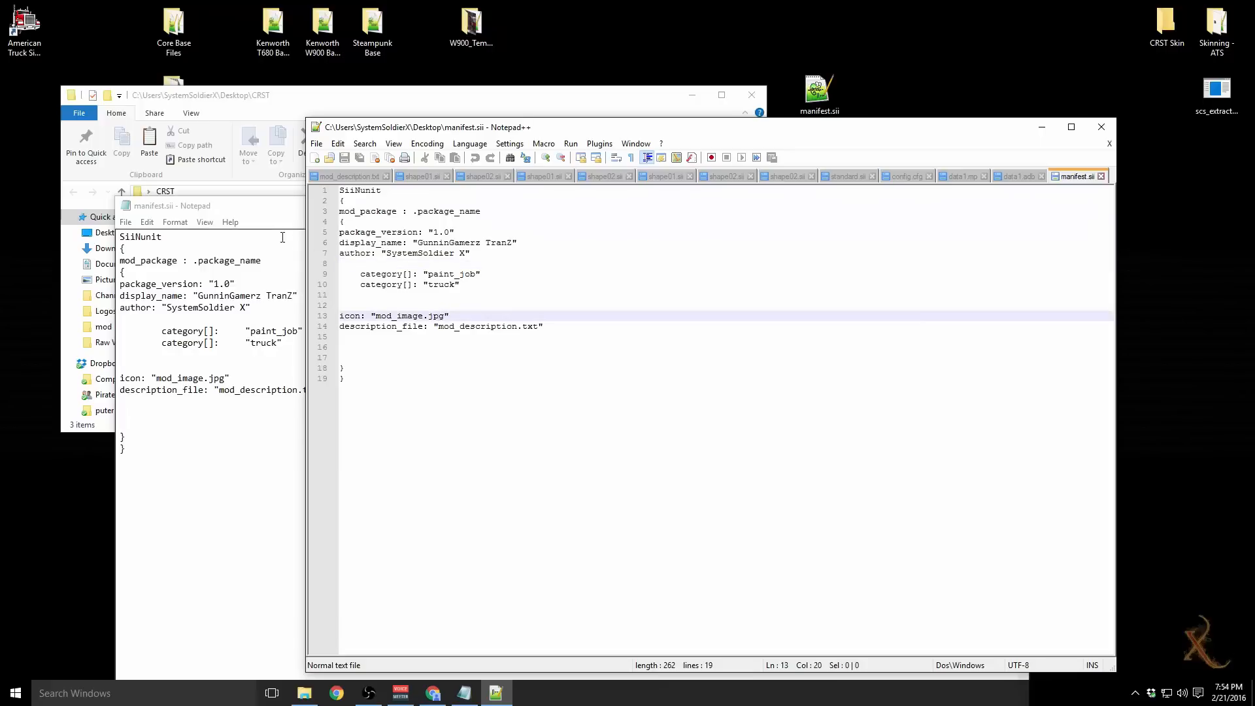
{"action": "left_click", "coordinate": [265, 211]}
{"action": "left_click", "coordinate": [1014, 205]}
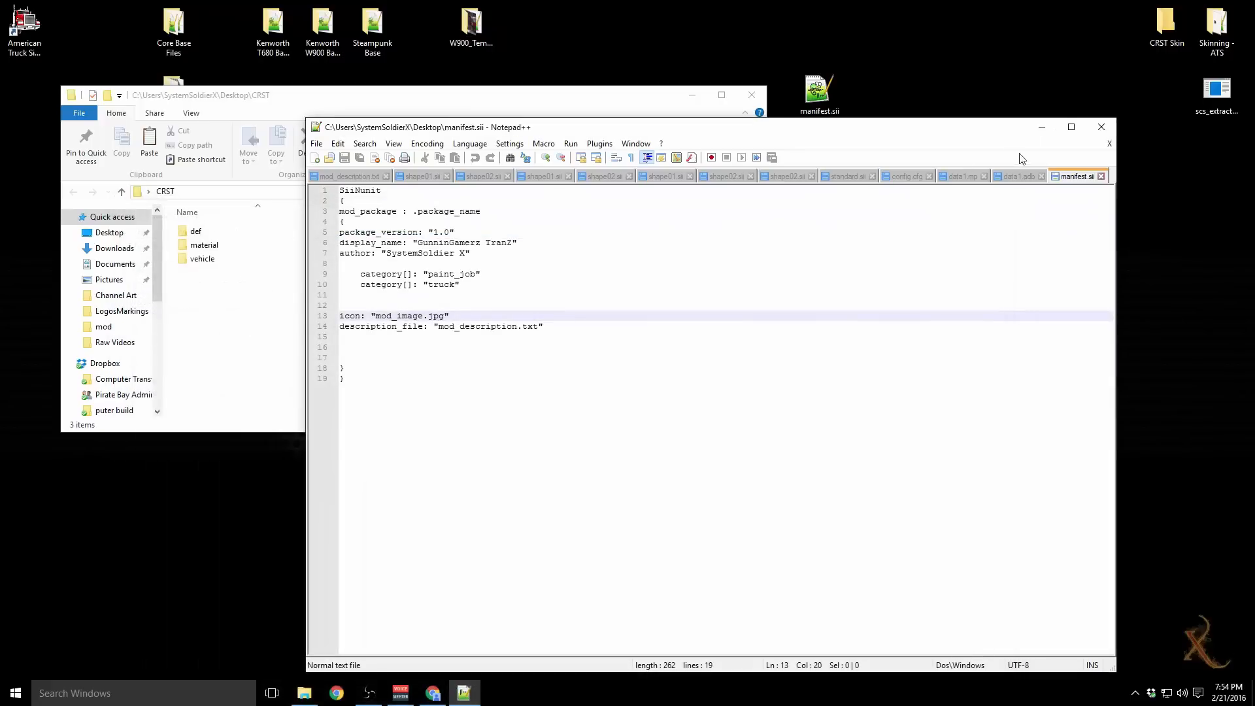
Step: Close every other open file in Notepad++ so only manifest.sii stays open
{"action": "left_click", "coordinate": [385, 176]}
{"action": "left_click", "coordinate": [363, 177]}
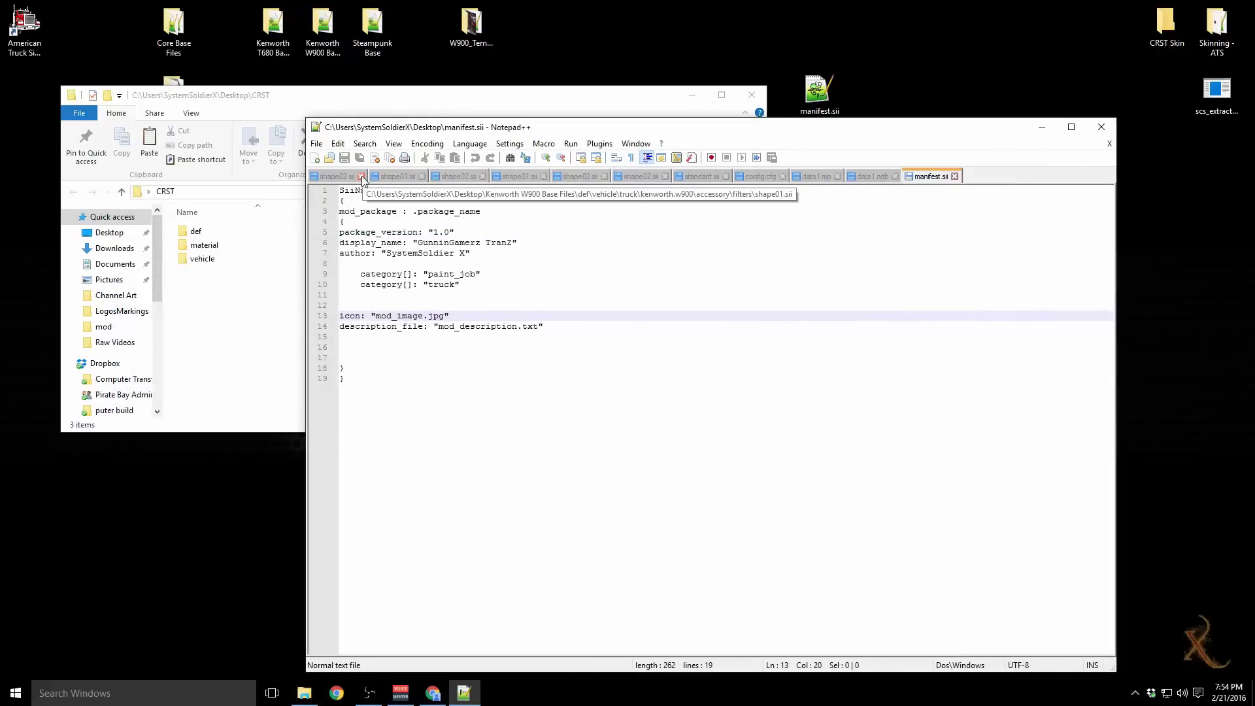
{"action": "left_click", "coordinate": [361, 176]}
{"action": "left_click", "coordinate": [362, 176]}
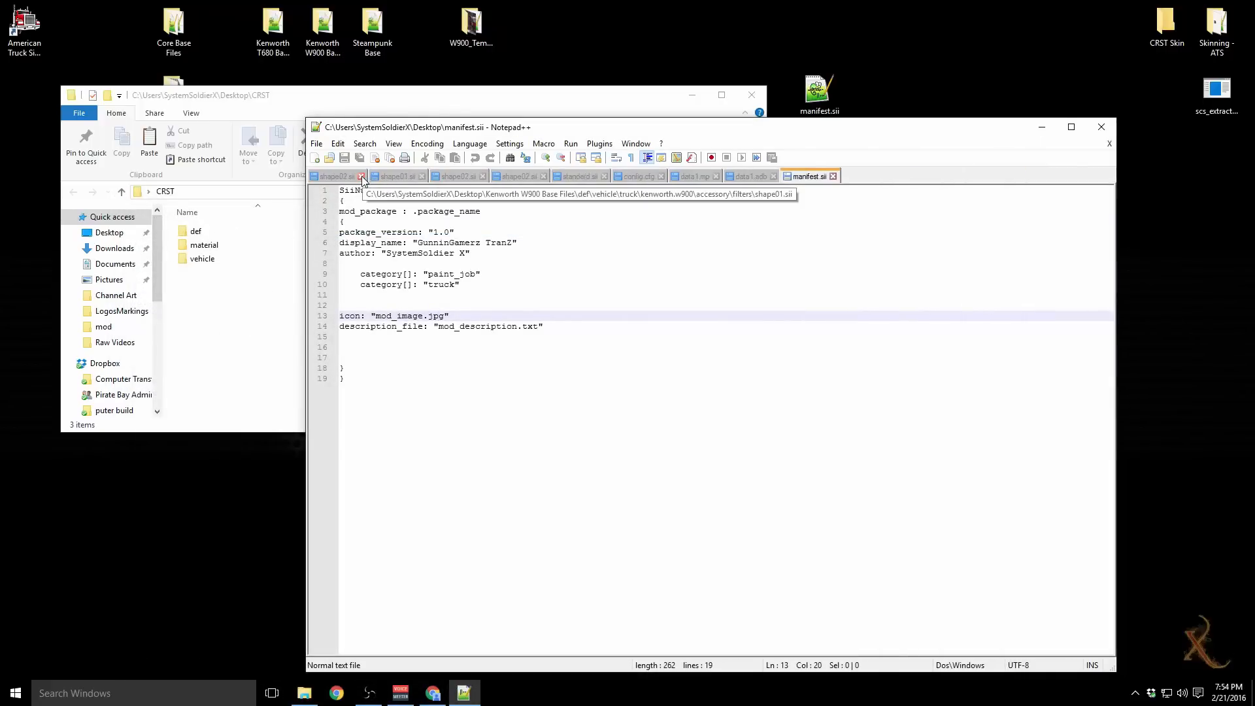
{"action": "left_click", "coordinate": [362, 177]}
{"action": "left_click", "coordinate": [361, 177]}
{"action": "left_click", "coordinate": [361, 177]}
{"action": "left_click", "coordinate": [362, 176]}
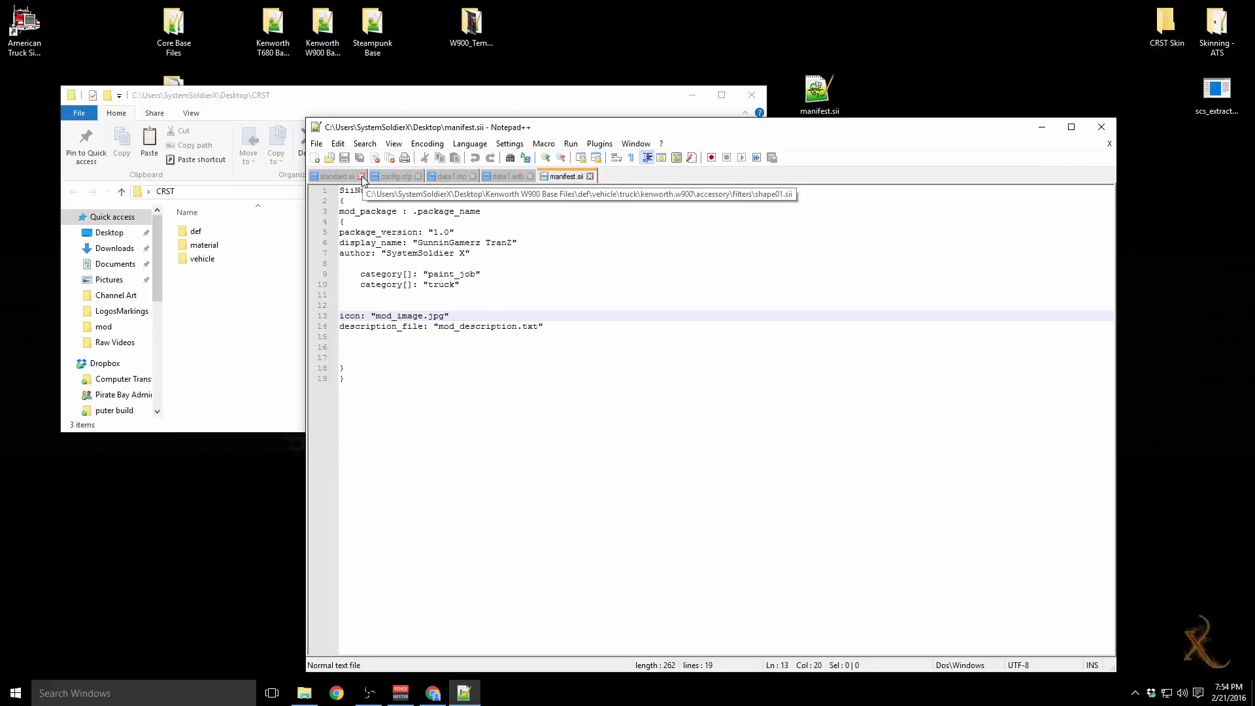
{"action": "left_click", "coordinate": [362, 176]}
{"action": "left_click", "coordinate": [356, 176]}
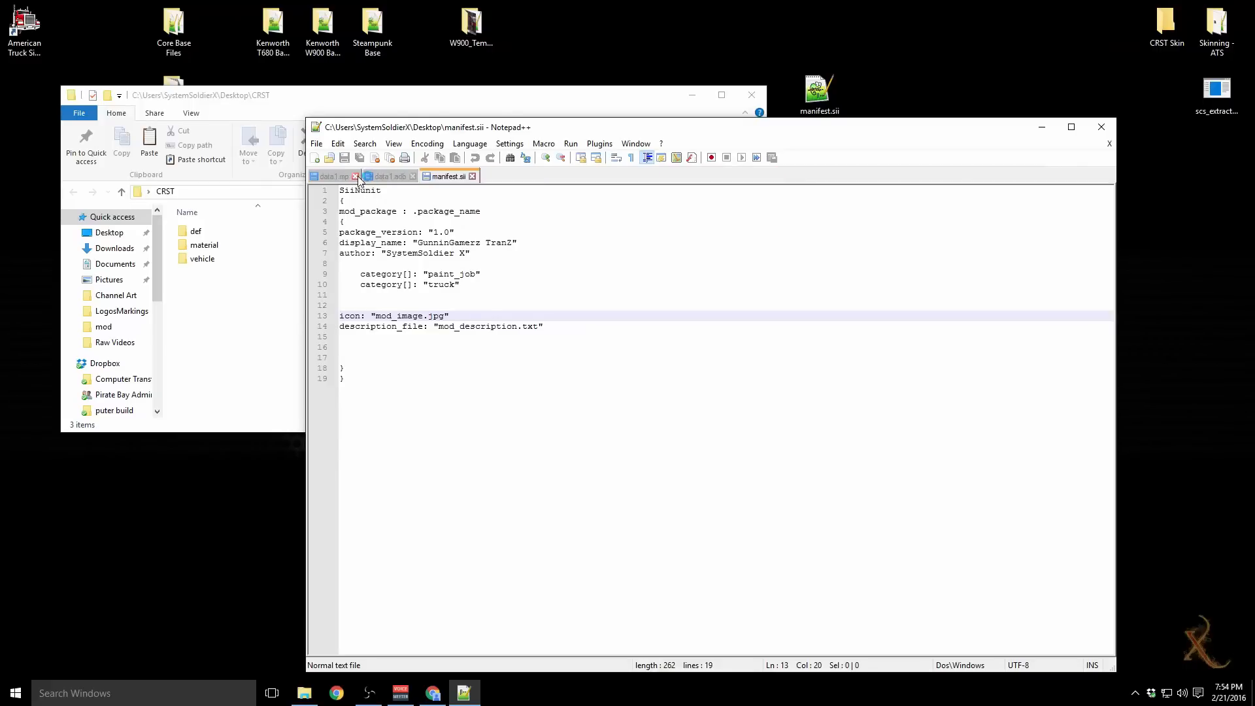
{"action": "left_click", "coordinate": [355, 176]}
{"action": "left_click", "coordinate": [357, 176]}
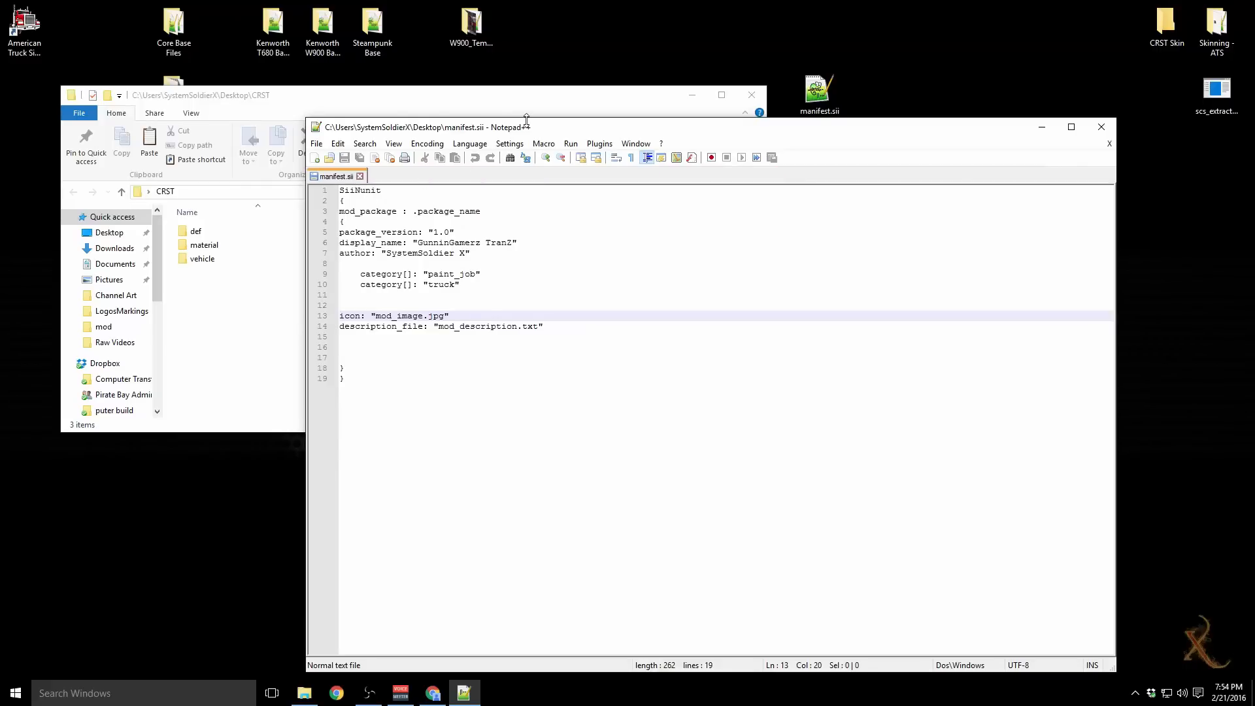
Step: Move the Notepad++ window aside and close it to get back to the CRST folder
{"action": "left_click_drag", "start_coordinate": [526, 120], "coordinate": [462, 122]}
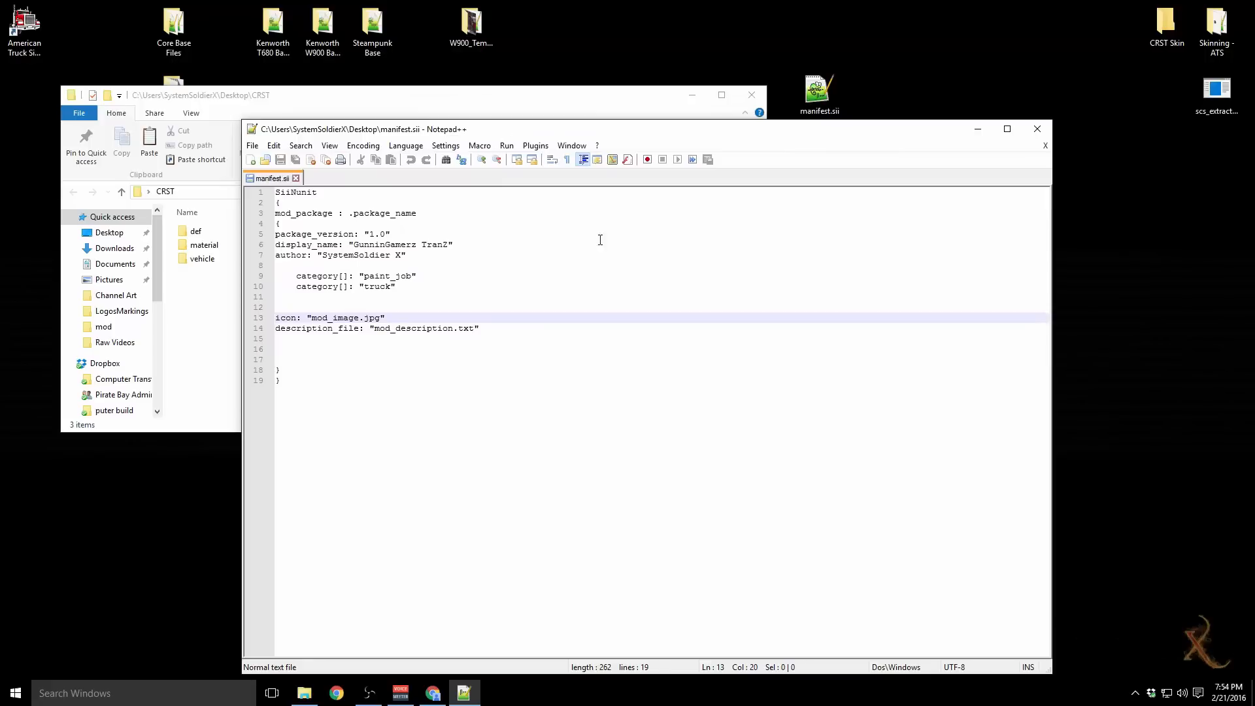
{"action": "mouse_move", "coordinate": [792, 138]}
{"action": "left_mouse_down"}
{"action": "mouse_move", "coordinate": [1212, 158]}
{"action": "mouse_move", "coordinate": [794, 122]}
{"action": "left_mouse_up"}
{"action": "left_click", "coordinate": [1041, 110]}
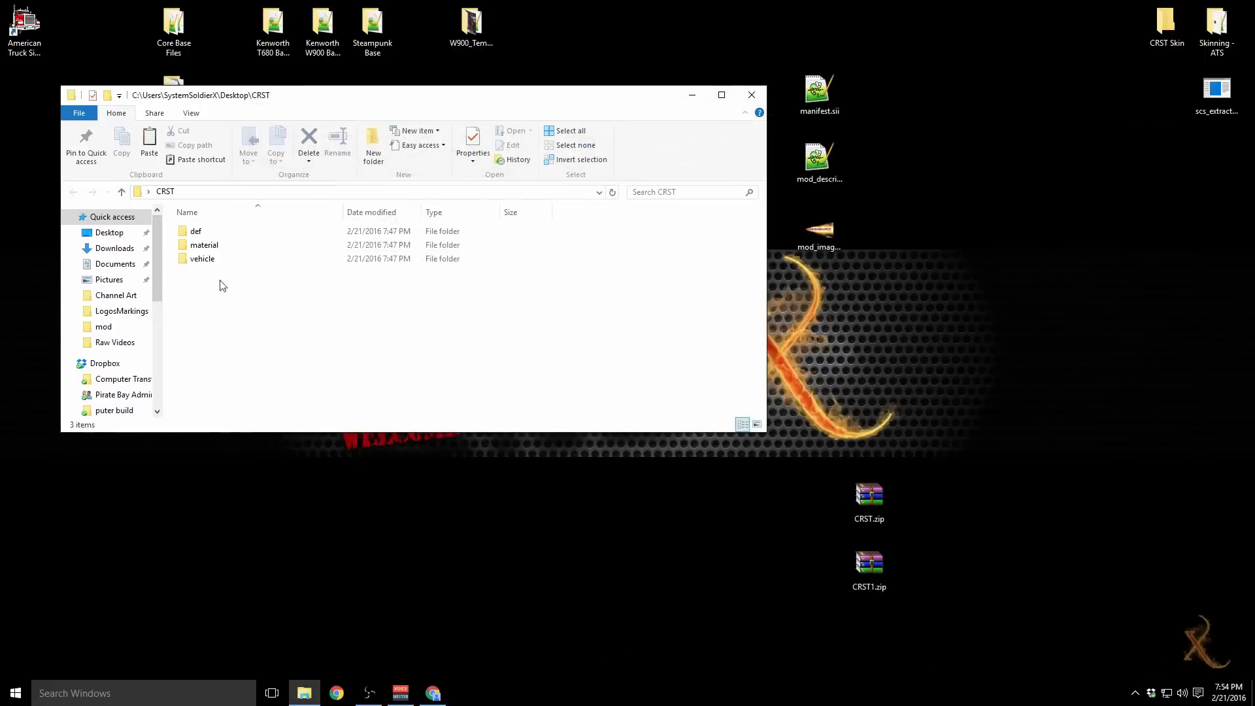
{"action": "right_click", "coordinate": [219, 312]}
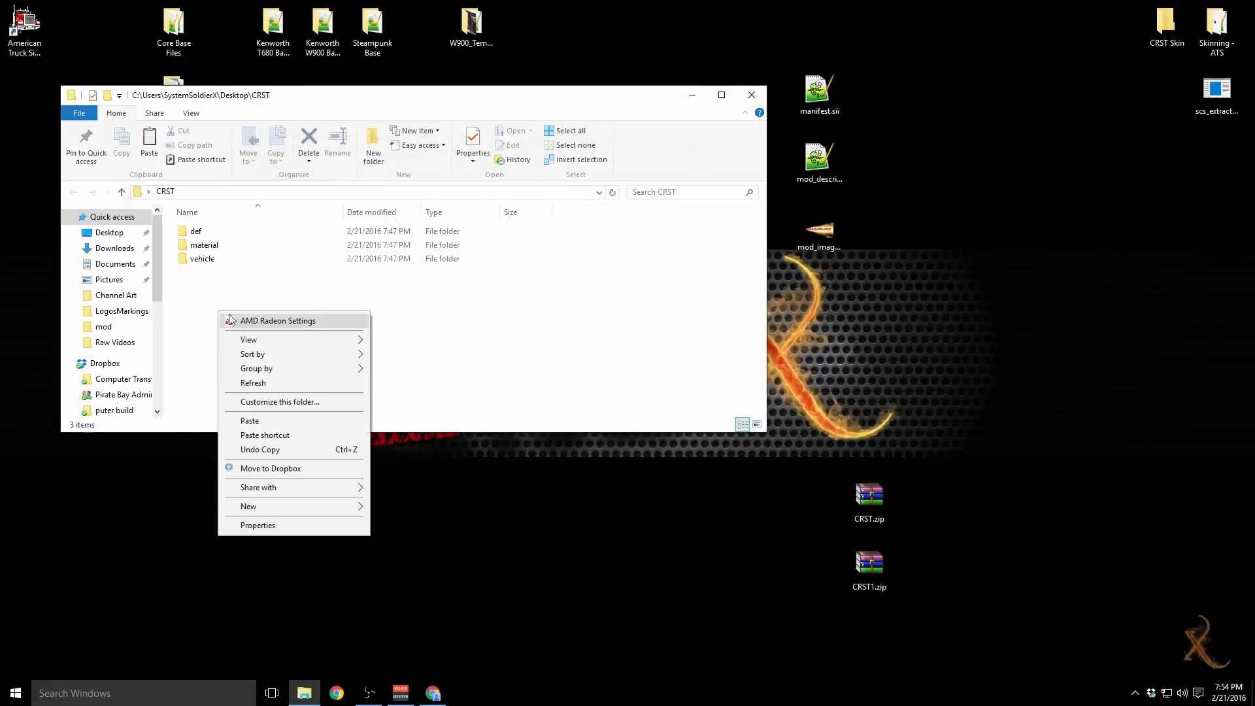
{"action": "left_click", "coordinate": [274, 505]}
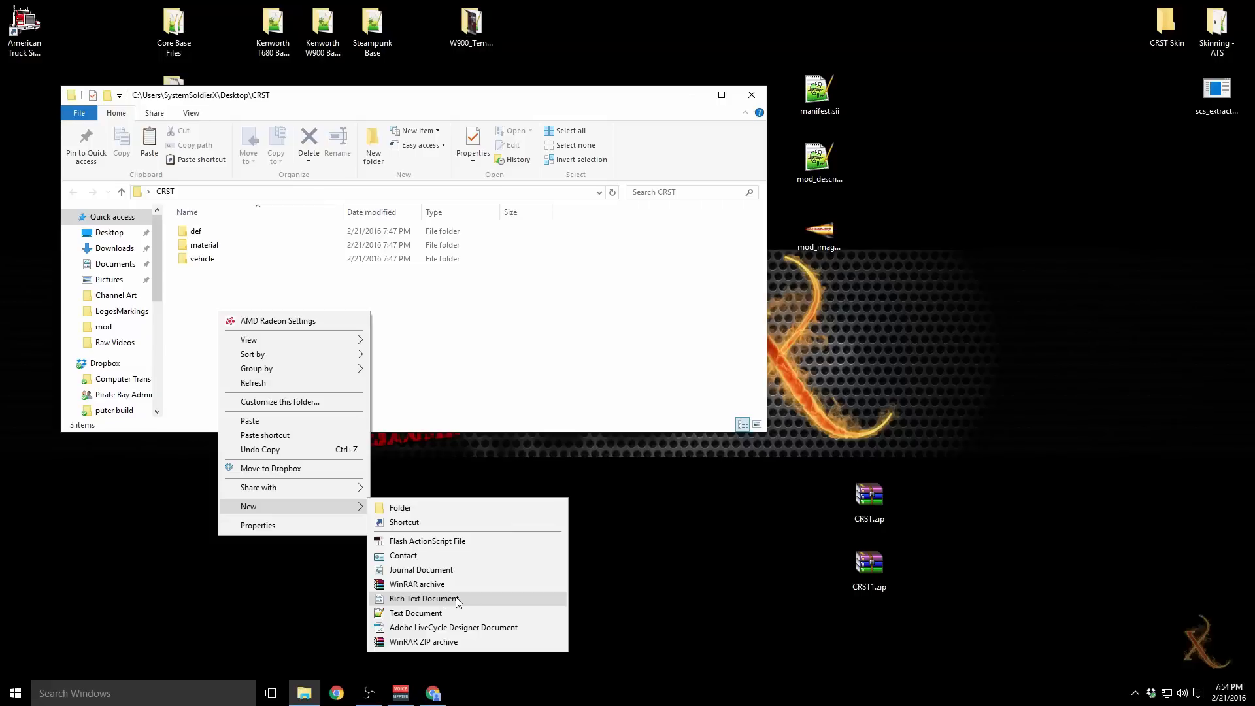
{"action": "left_click", "coordinate": [625, 493]}
Step: Create a new text document on the desktop and move it into the CRST folder
{"action": "right_click", "coordinate": [625, 493]}
{"action": "mouse_move", "coordinate": [668, 613]}
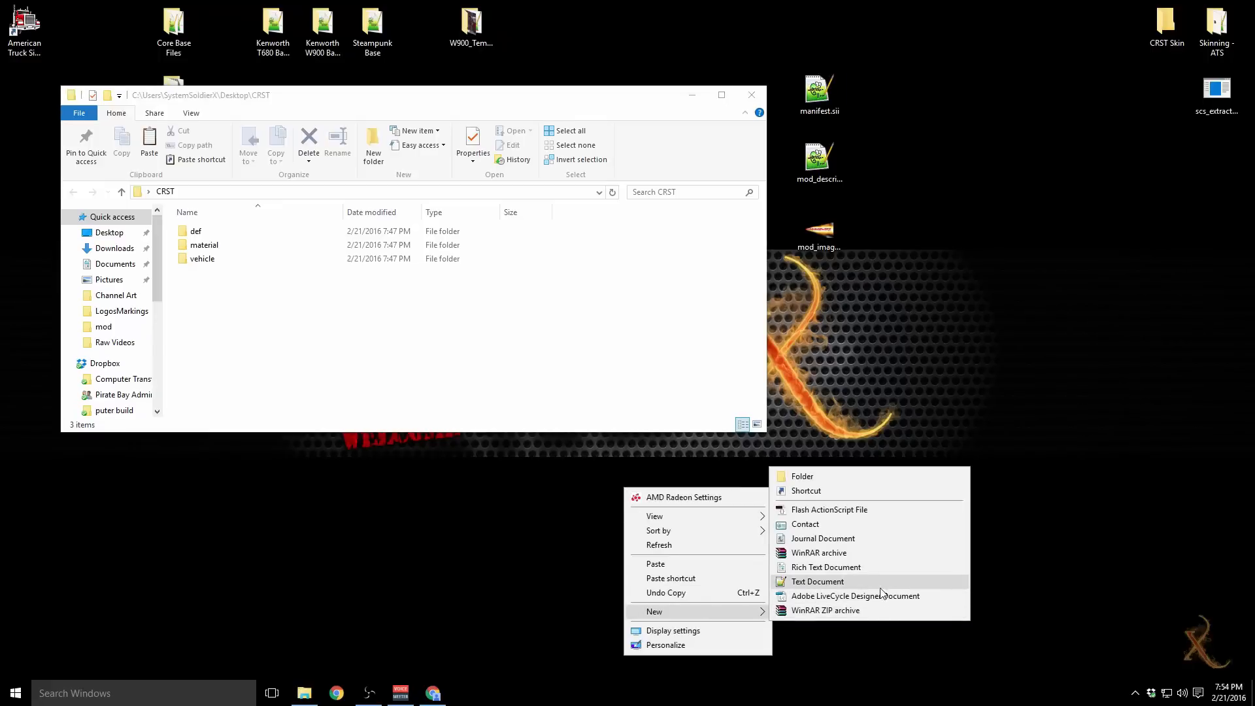
{"action": "left_click", "coordinate": [793, 582]}
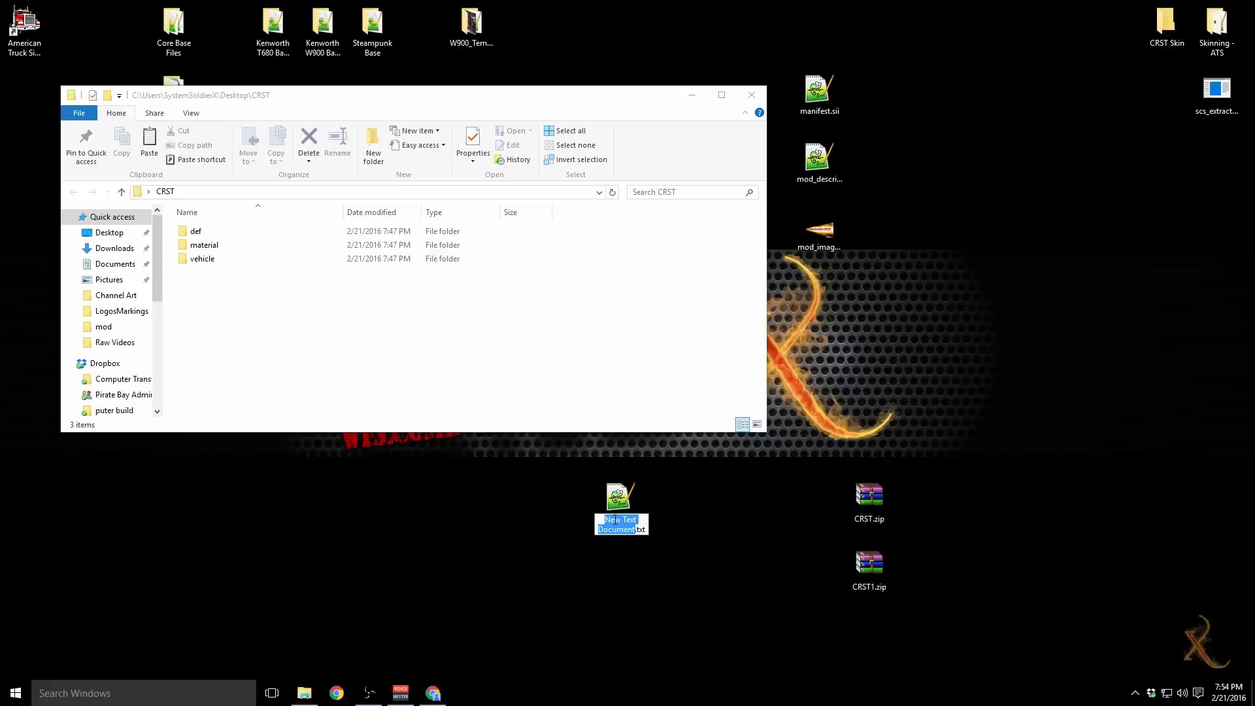
{"action": "key", "text": "Return"}
{"action": "left_click_drag", "start_coordinate": [617, 500], "coordinate": [206, 322]}
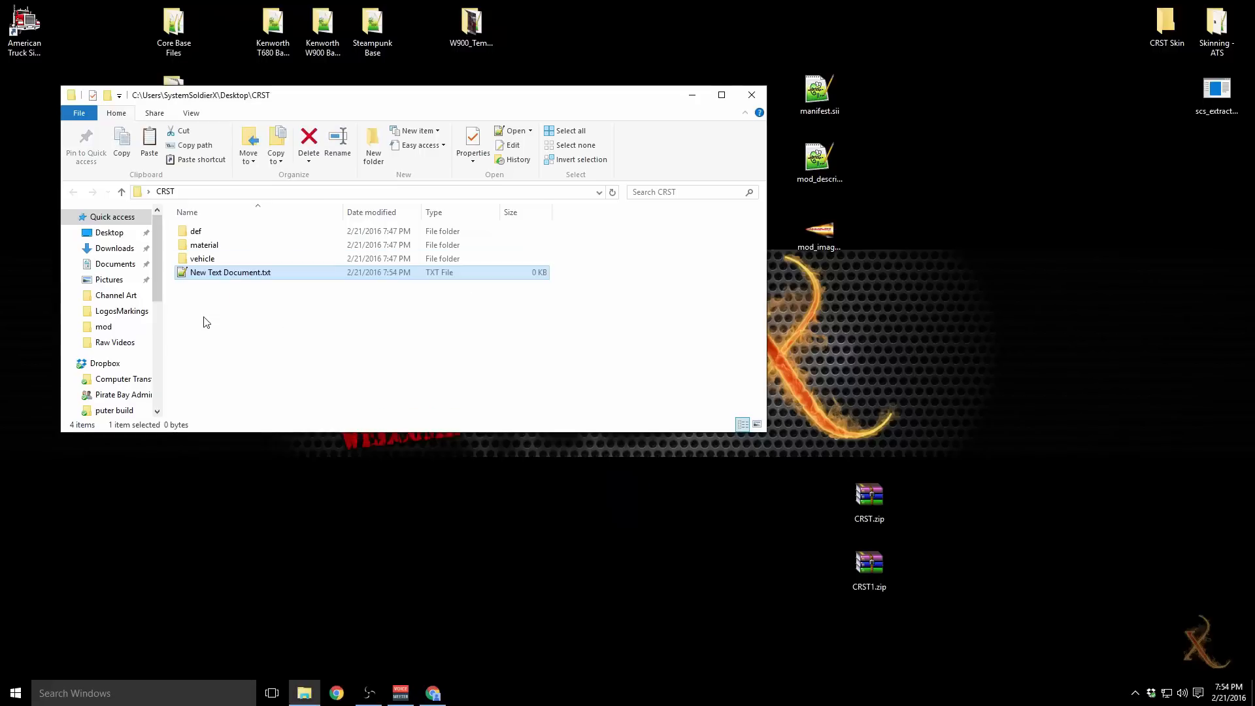
Step: Rename the new text document in the CRST folder as manifest.sii, accepting the extension change
{"action": "right_click", "coordinate": [245, 278]}
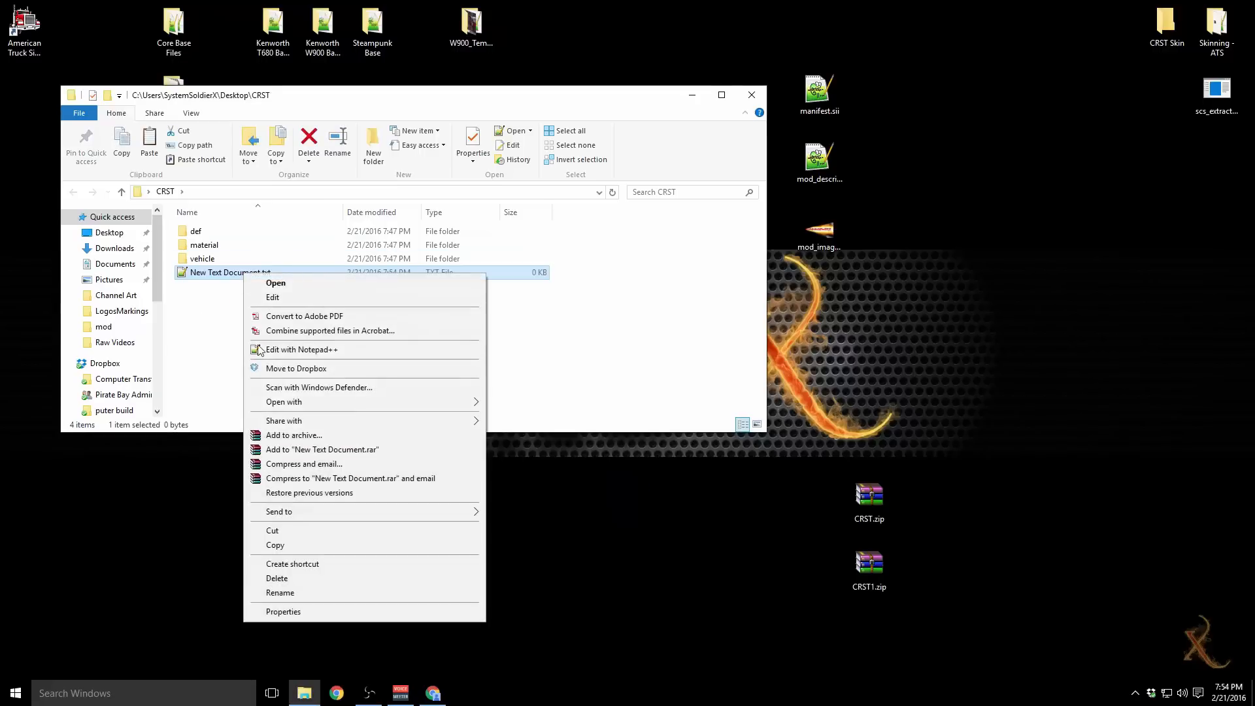
{"action": "left_click", "coordinate": [281, 592]}
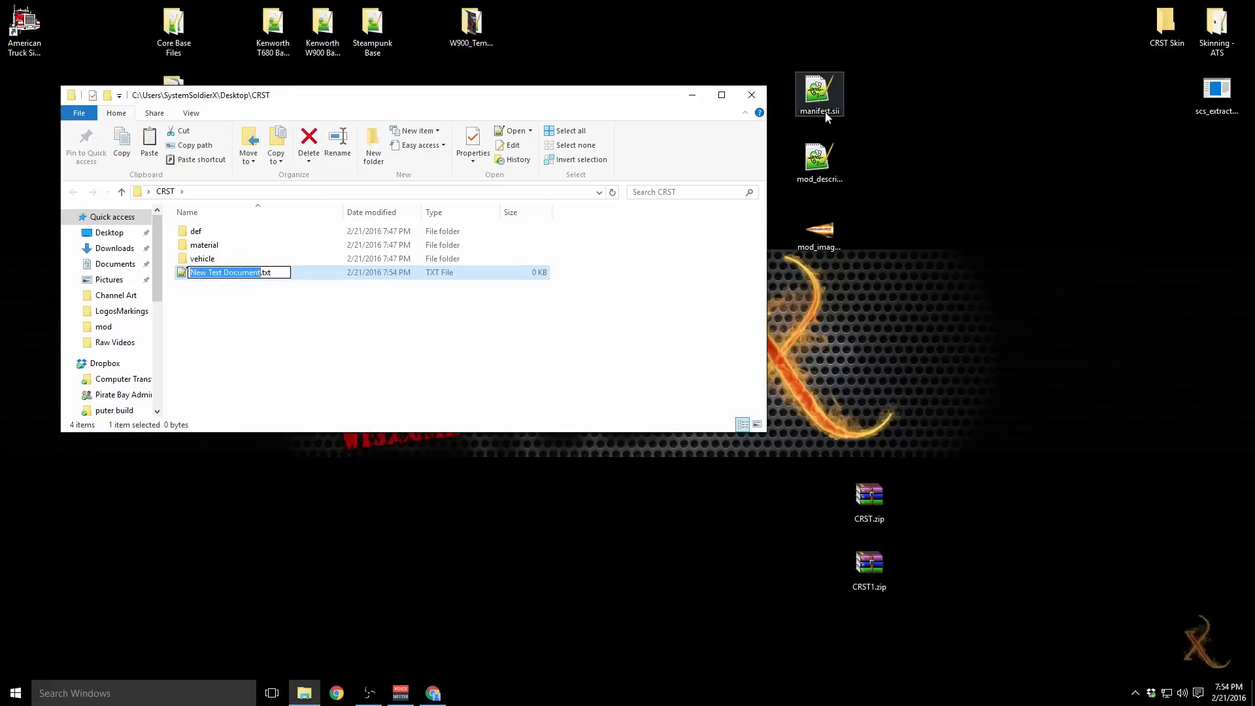
{"action": "left_click_drag", "start_coordinate": [277, 274], "coordinate": [145, 269]}
{"action": "key", "text": "BackSpace"}
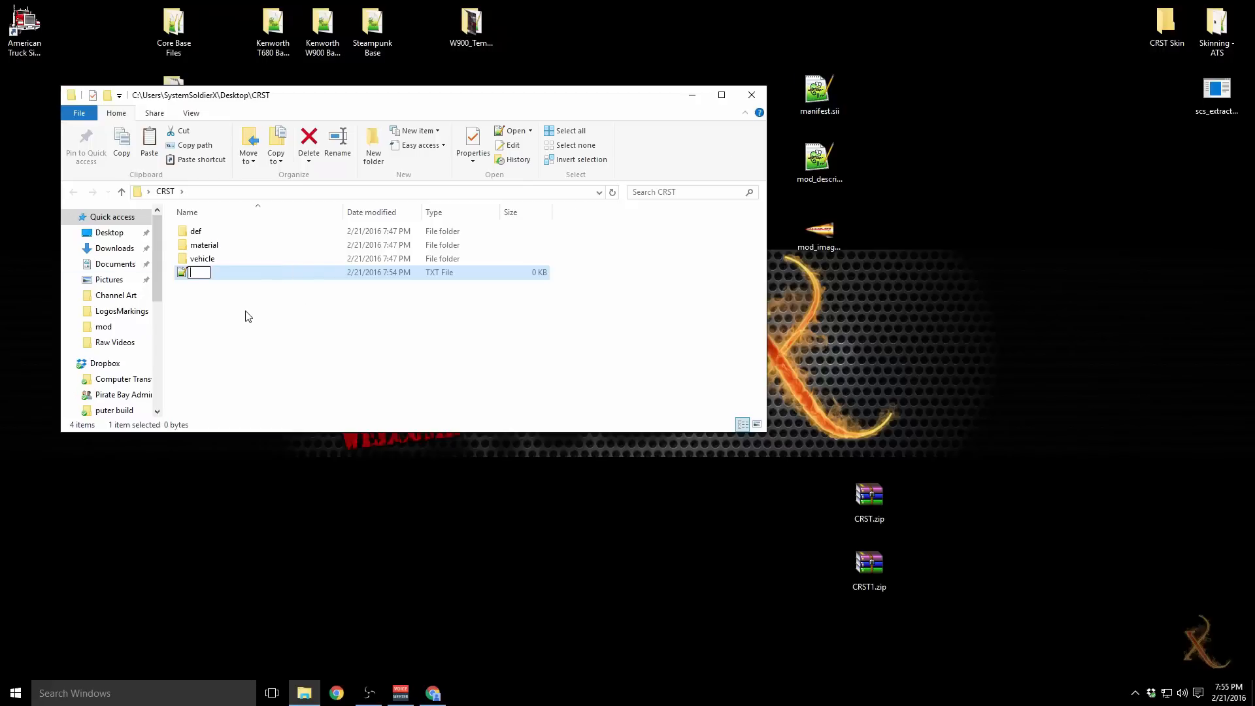
{"action": "type", "text": "manifest.sii"}
{"action": "key", "text": "Return"}
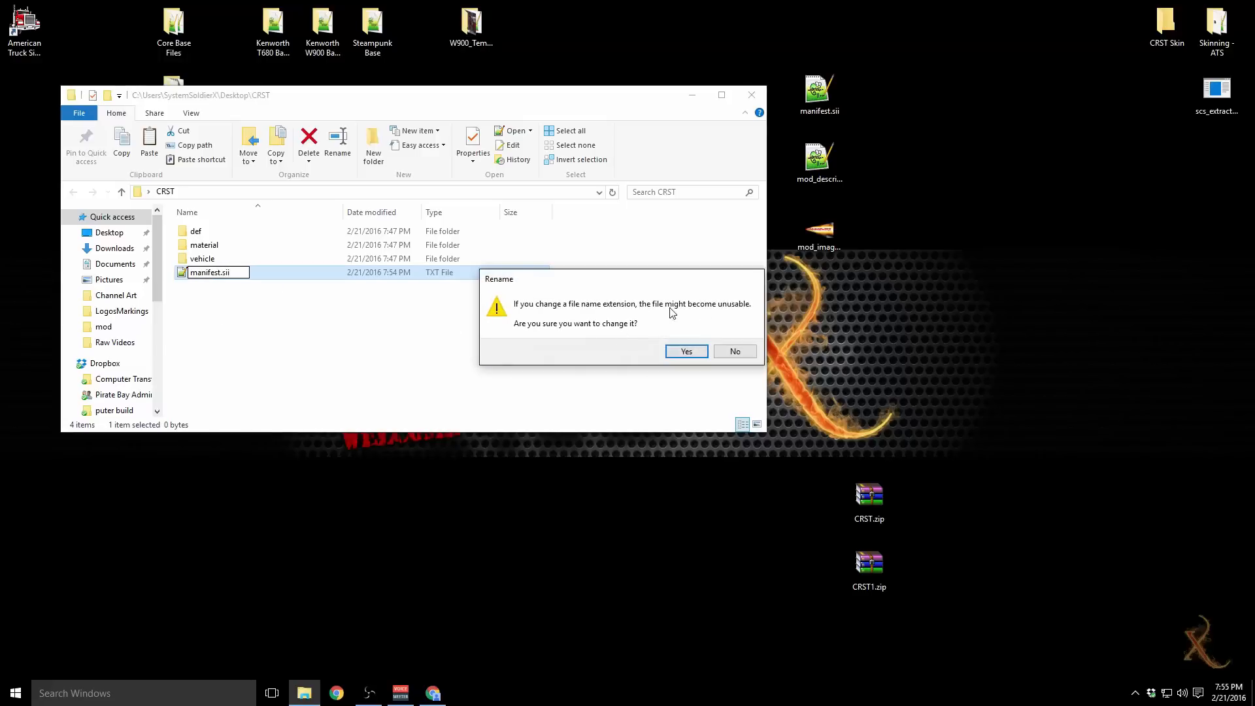
{"action": "left_click", "coordinate": [686, 352]}
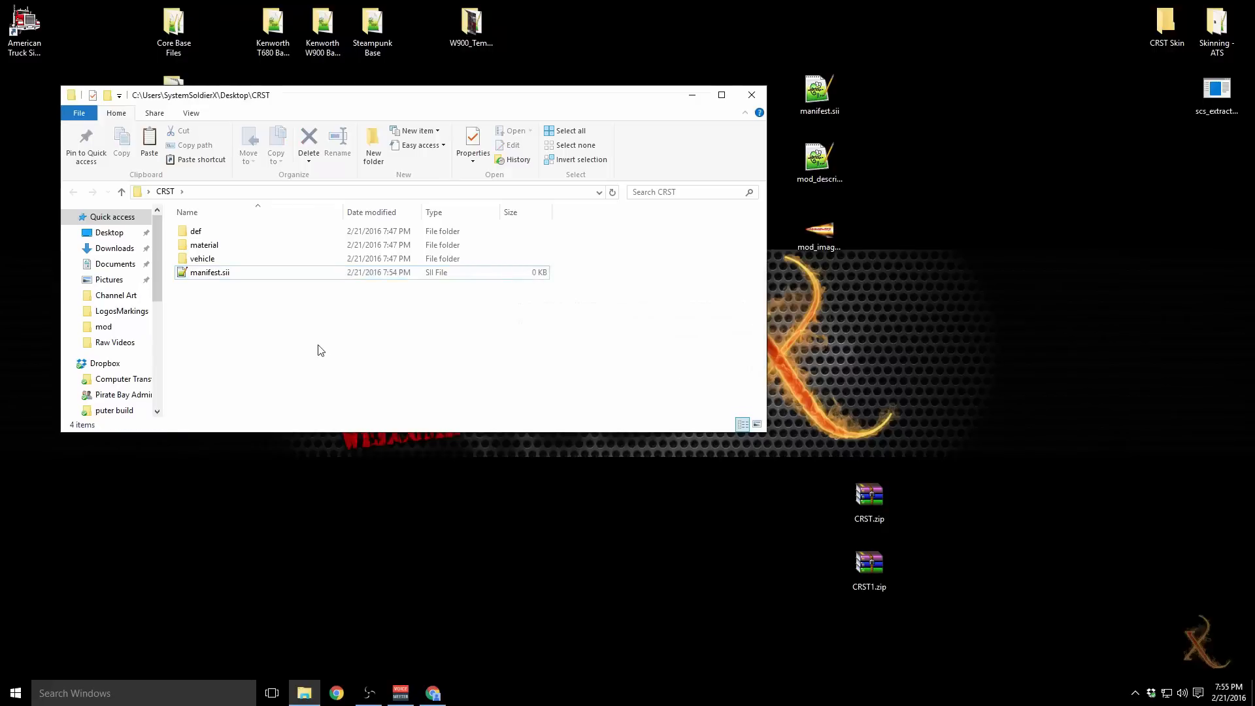
Step: Create a second text document in the CRST folder and name it mod_description.txt
{"action": "left_click", "coordinate": [827, 166]}
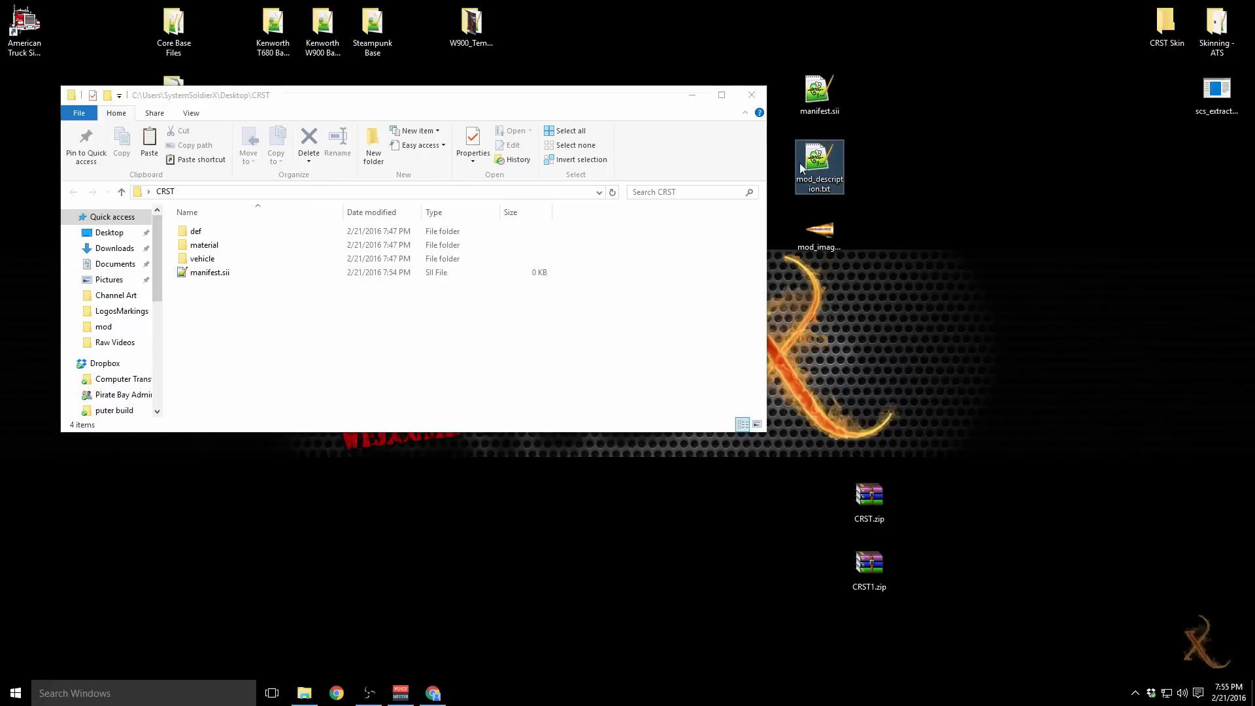
{"action": "right_click", "coordinate": [213, 323]}
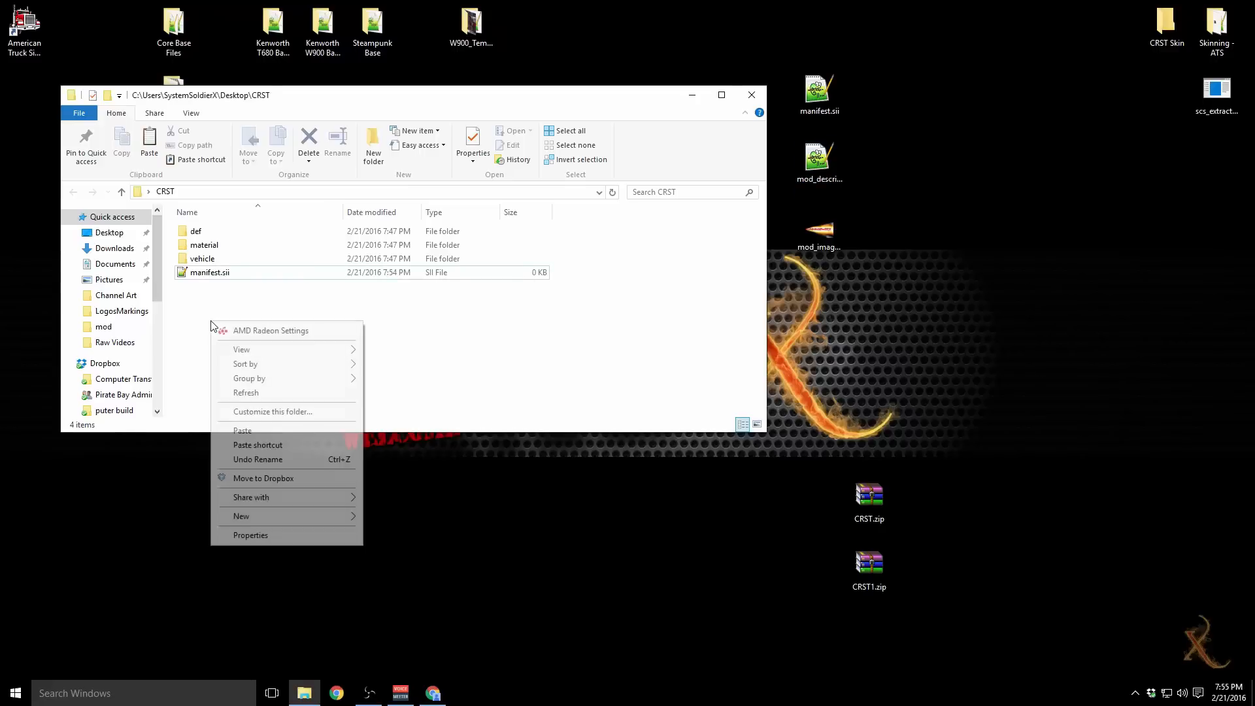
{"action": "mouse_move", "coordinate": [251, 516]}
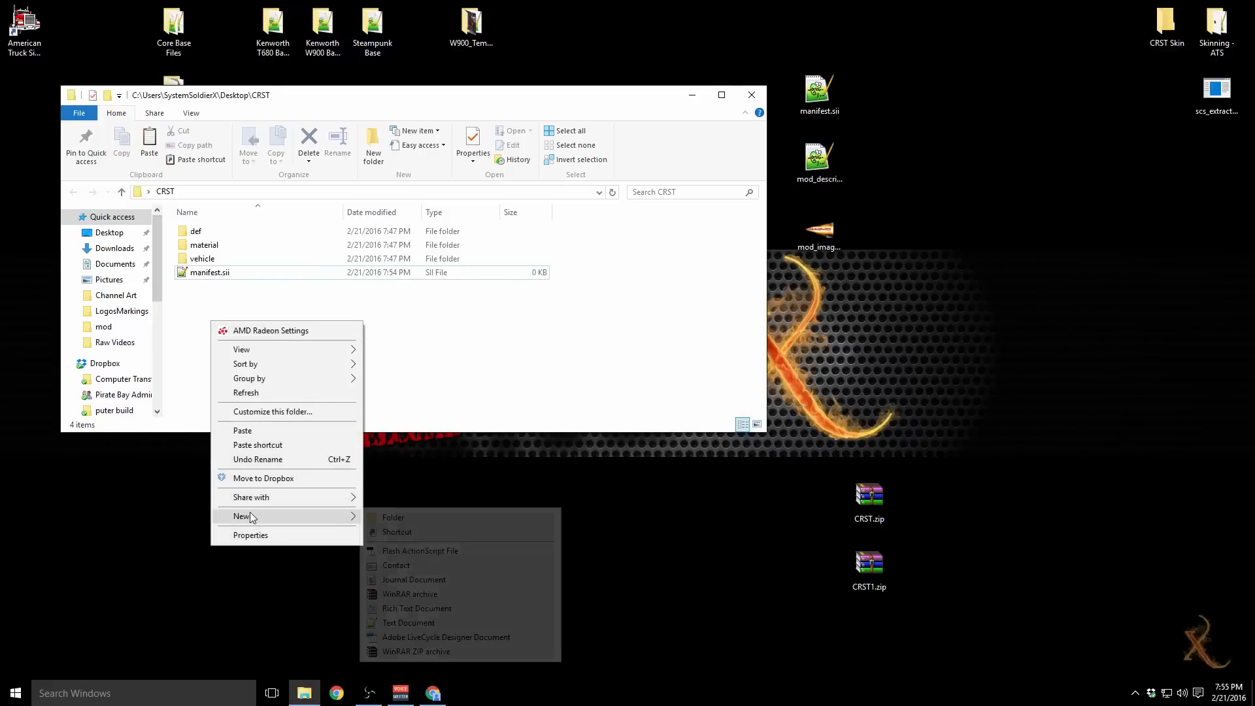
{"action": "left_click", "coordinate": [408, 622]}
{"action": "type", "text": "mod_description.txt"}
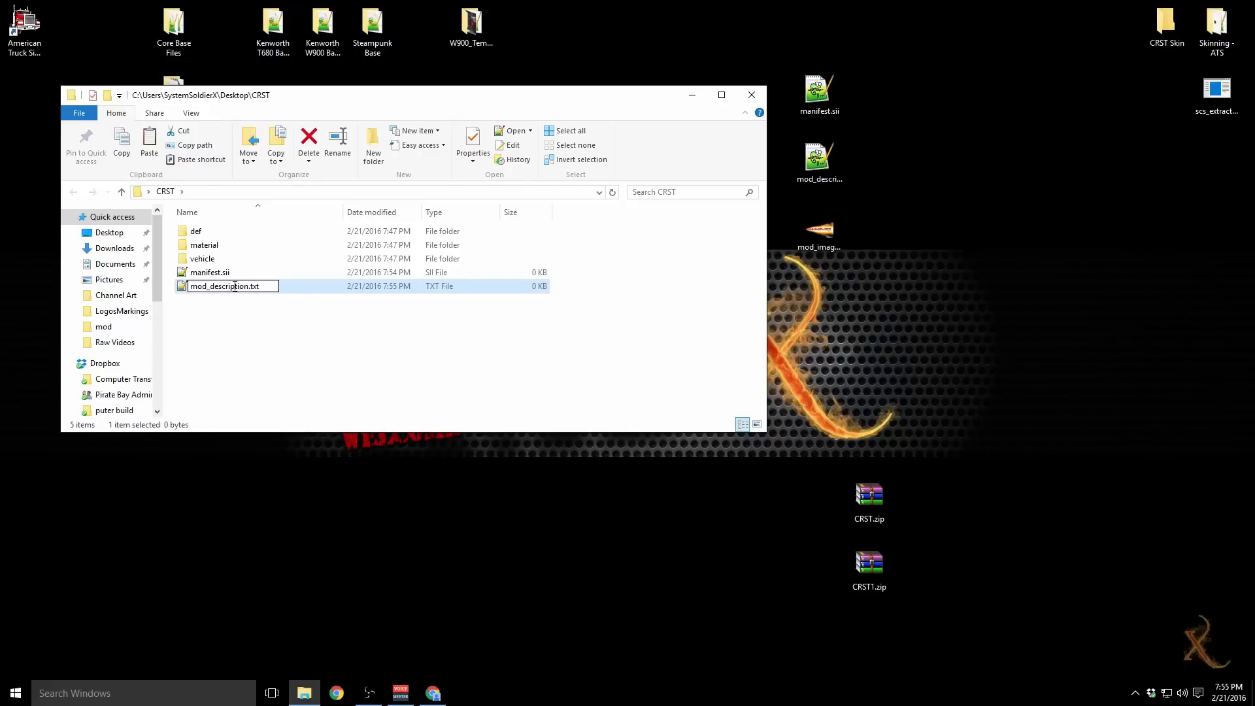
{"action": "left_click", "coordinate": [285, 360]}
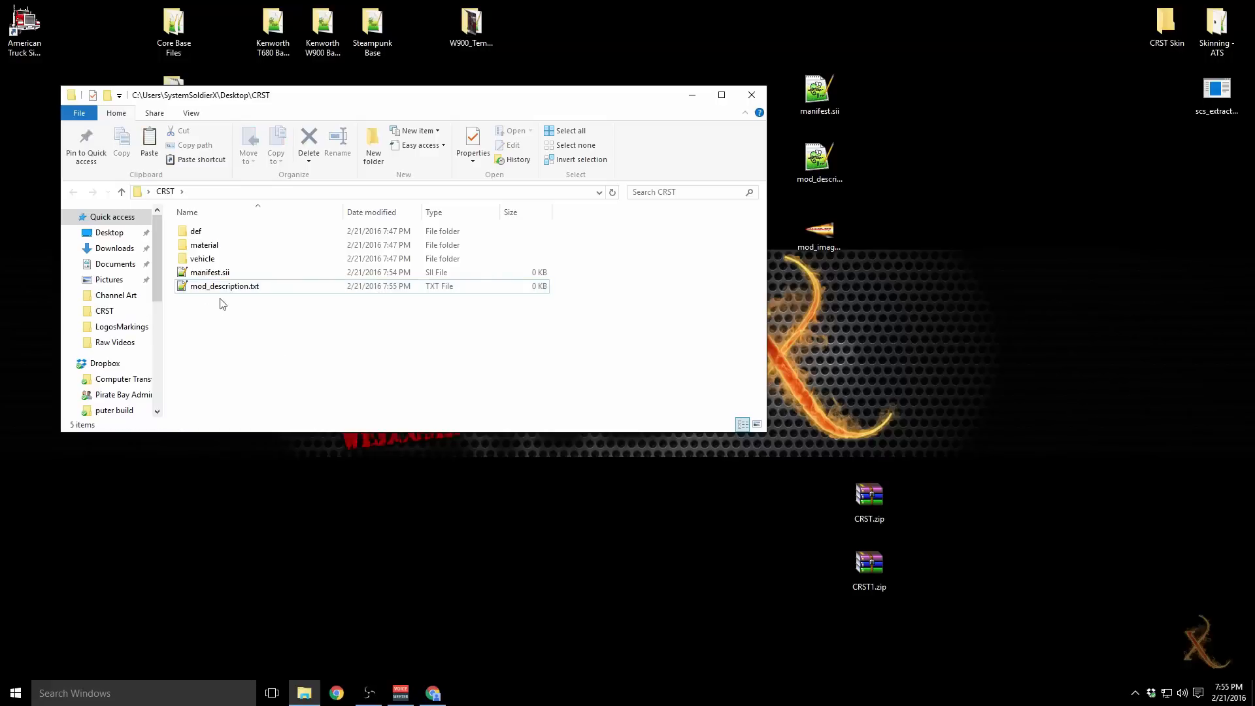
Step: Check the dimensions of the desktop's mod_image.jpg and start Adobe Fireworks CS6
{"action": "left_click", "coordinate": [798, 250]}
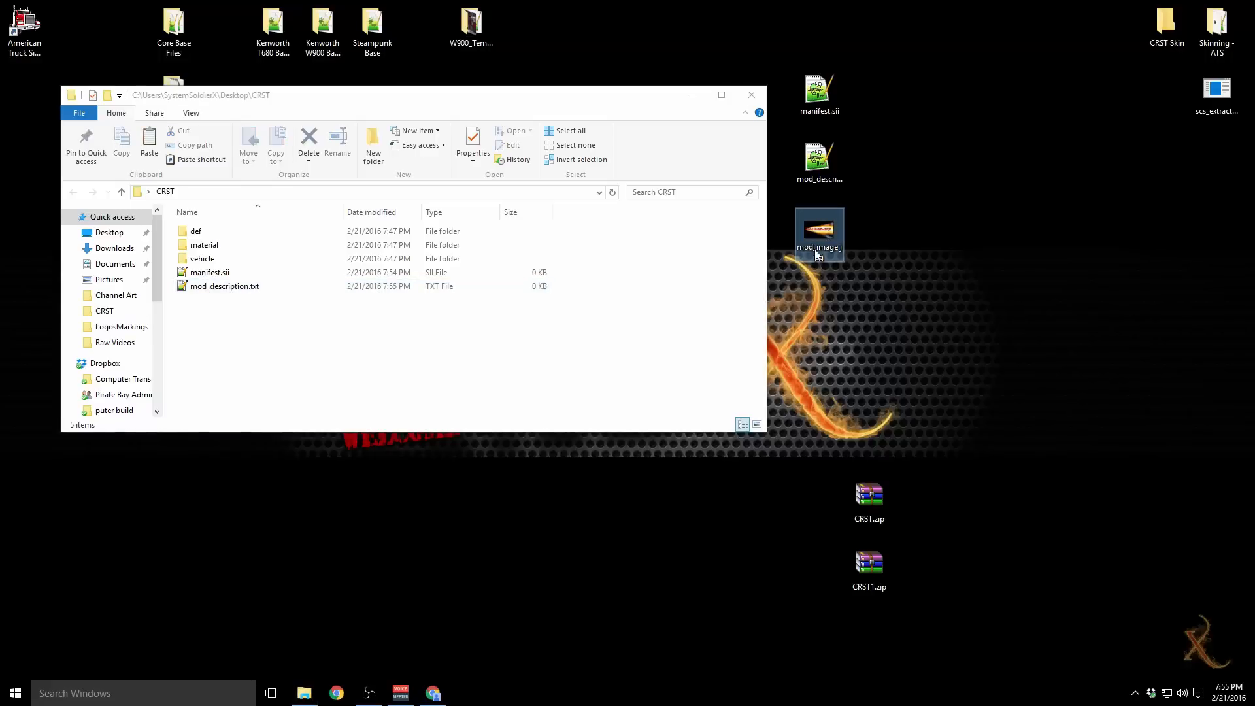
{"action": "mouse_move", "coordinate": [825, 248]}
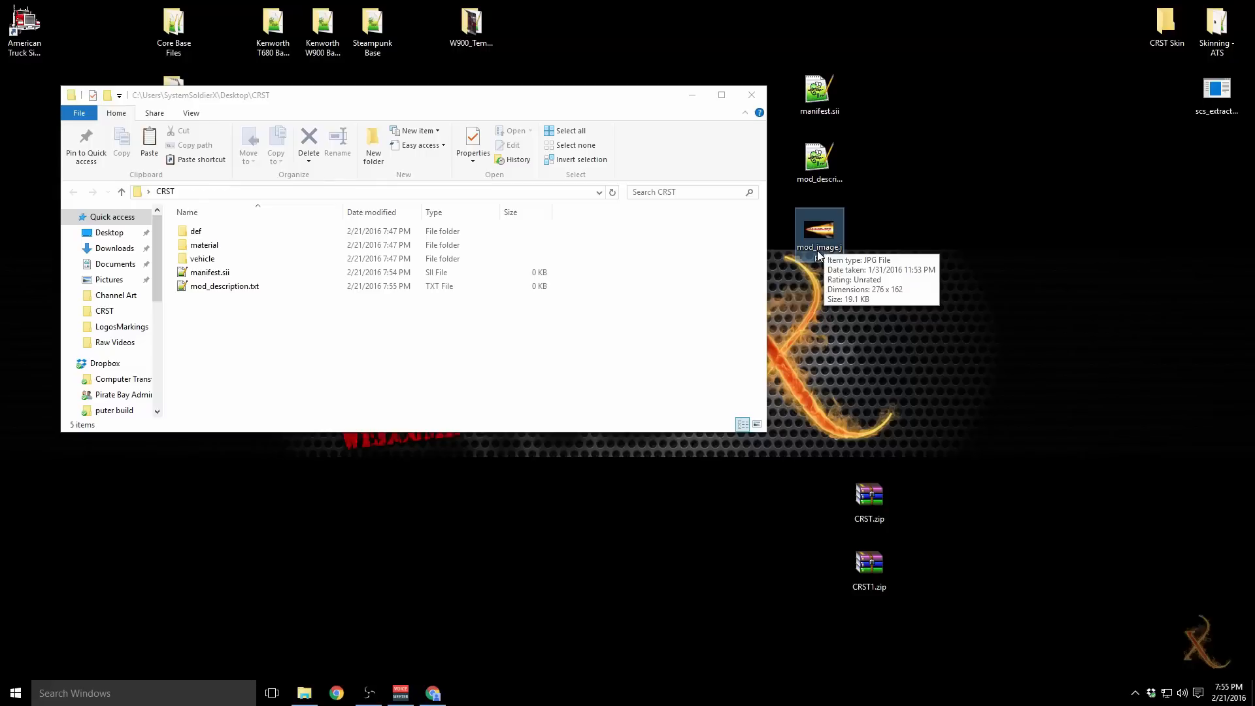
{"action": "left_click", "coordinate": [16, 693]}
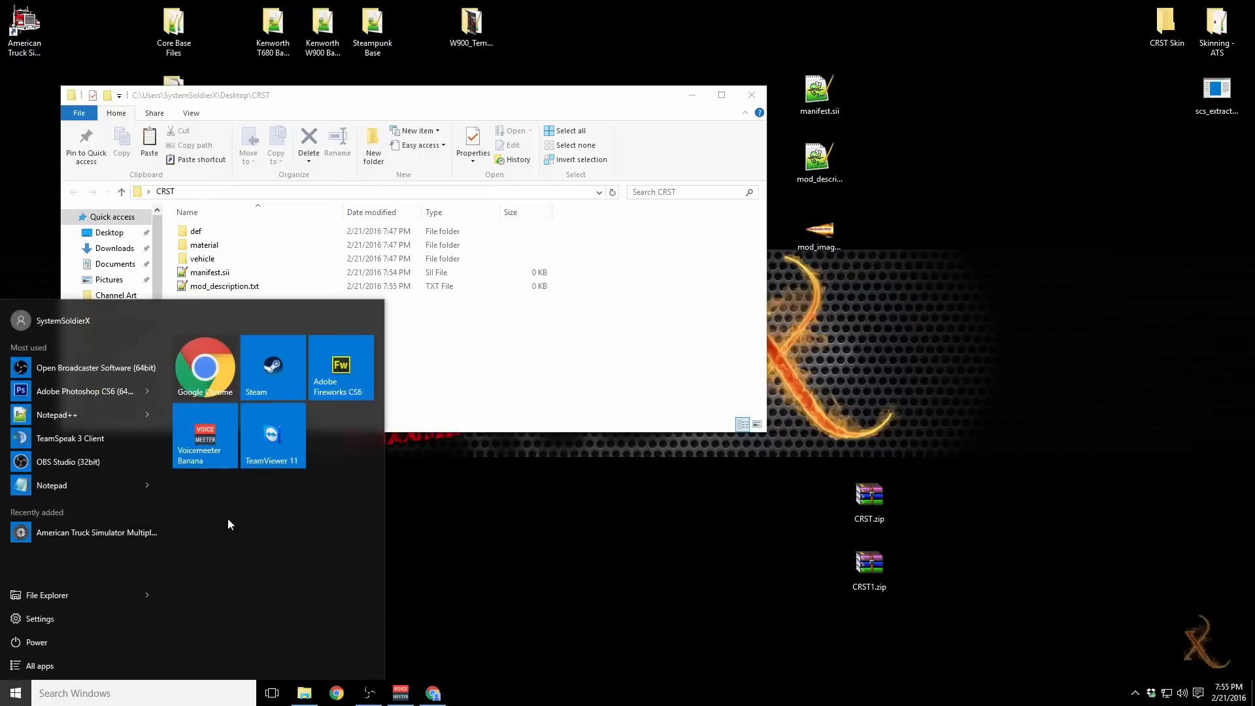
{"action": "left_click", "coordinate": [354, 365]}
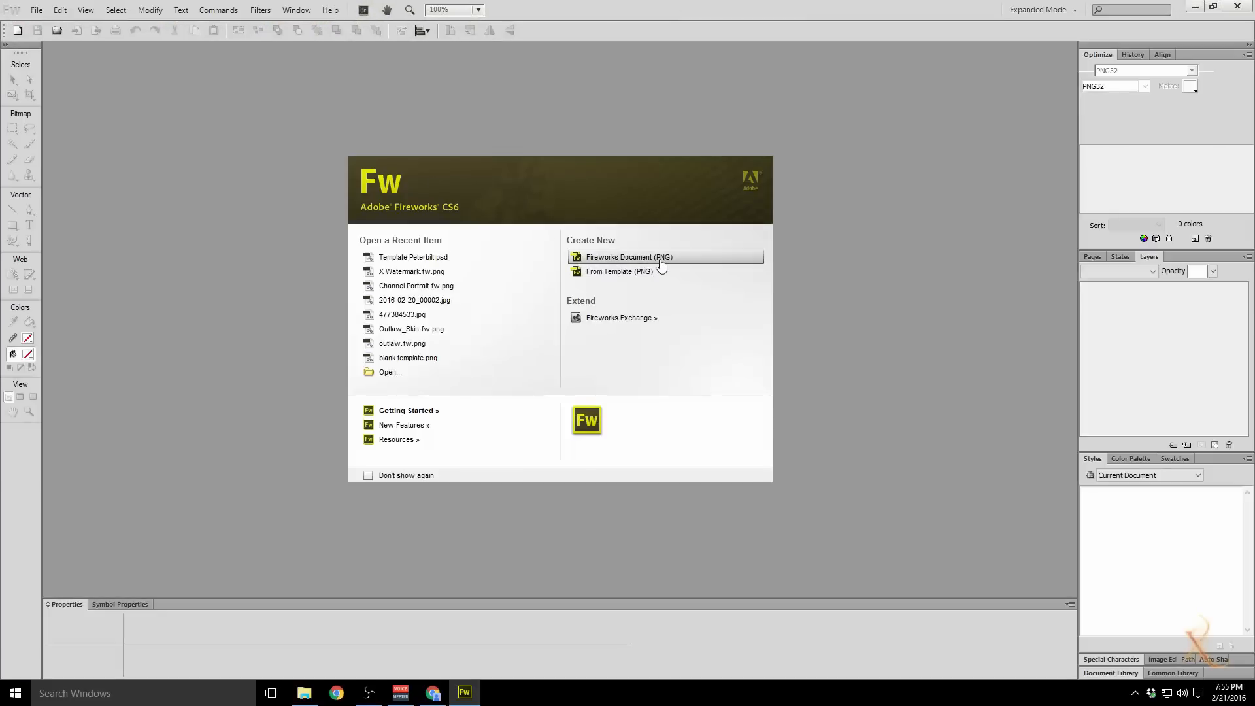
Step: Dismiss the new document setup, then restore the Fireworks window to a smaller size and move it clear of mod_image.jpg
{"action": "left_click", "coordinate": [662, 257]}
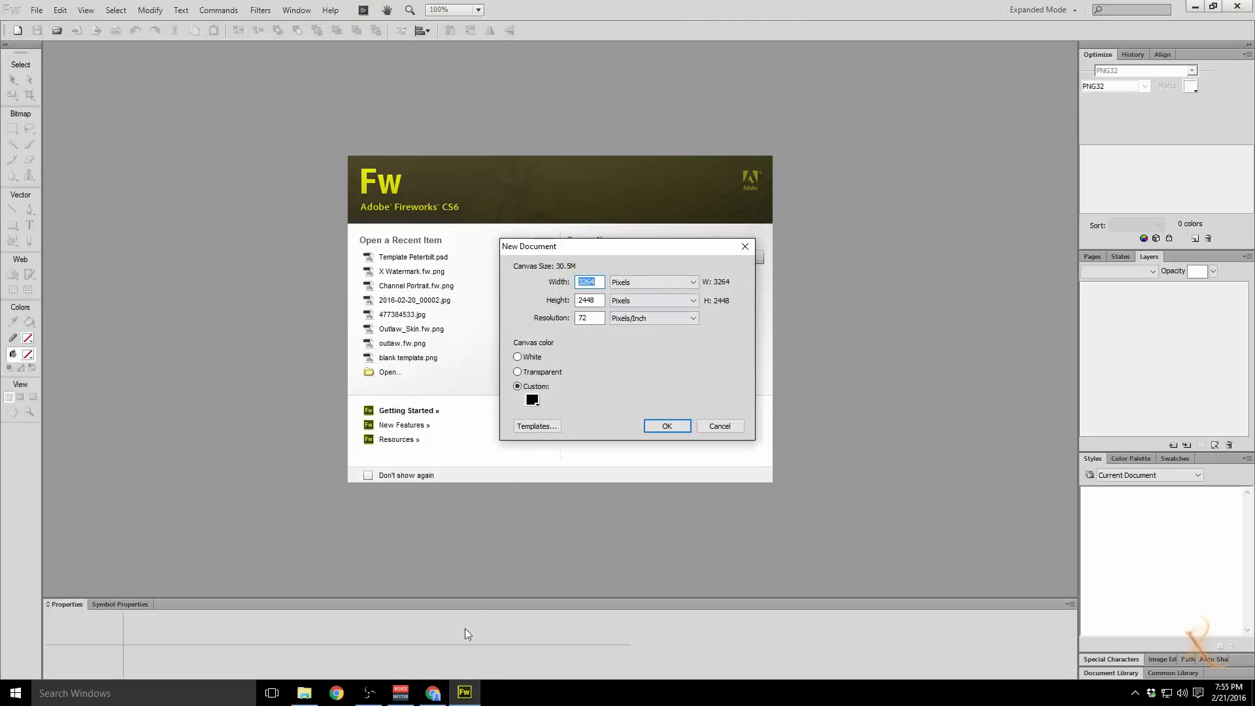
{"action": "left_click", "coordinate": [745, 247]}
{"action": "double_click", "coordinate": [959, 19]}
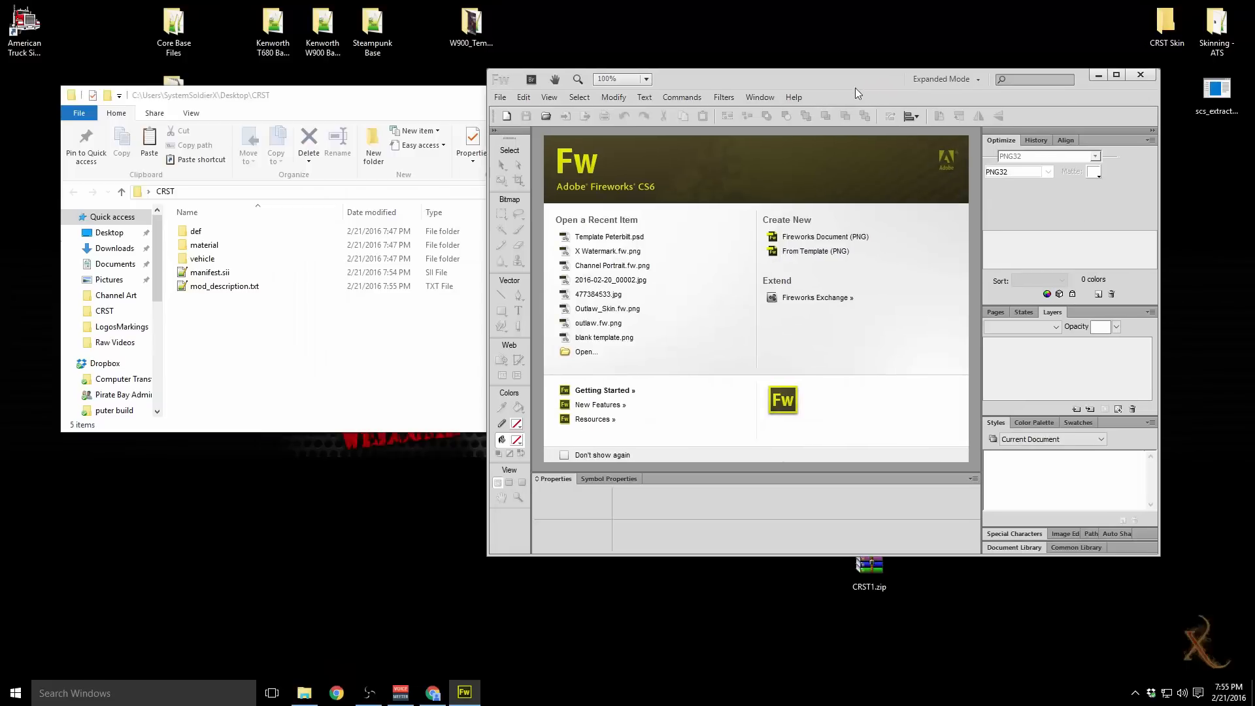
{"action": "left_click_drag", "start_coordinate": [855, 88], "coordinate": [449, 202]}
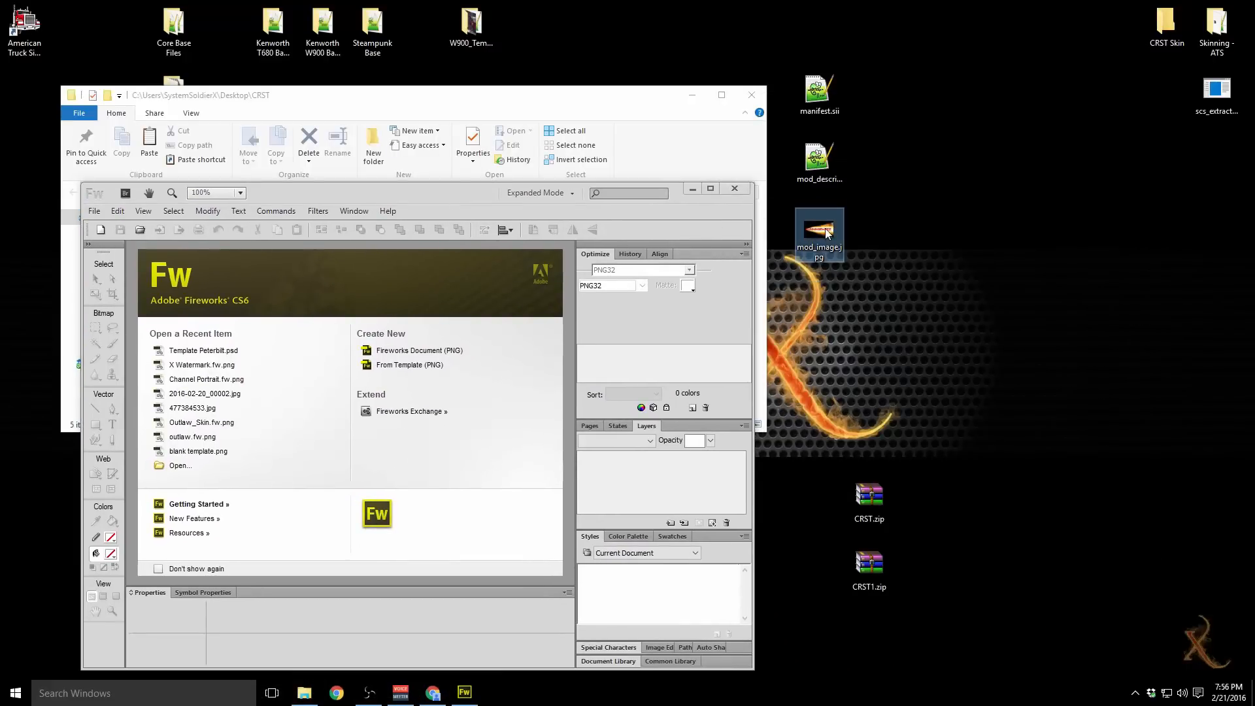
Step: Create a new Fireworks document 276 pixels wide and 162 pixels high
{"action": "left_click", "coordinate": [438, 205]}
{"action": "left_click", "coordinate": [418, 350]}
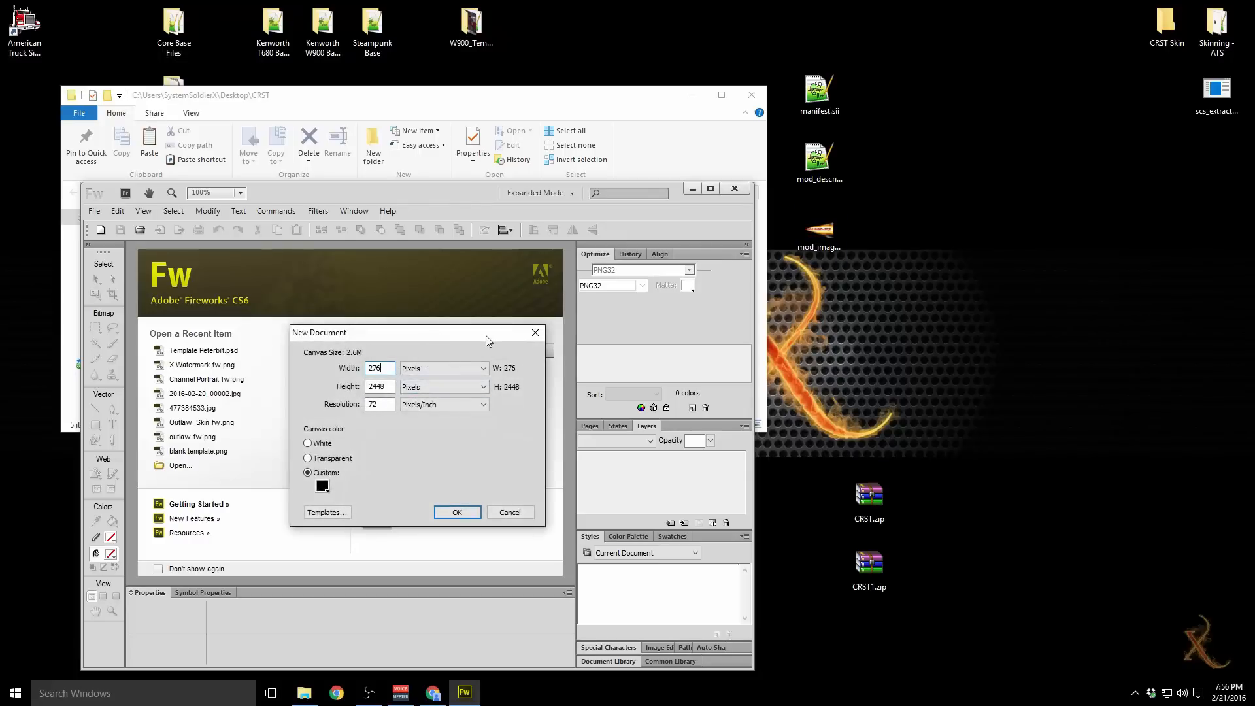
{"action": "type", "text": "162"}
{"action": "left_click", "coordinate": [472, 513]}
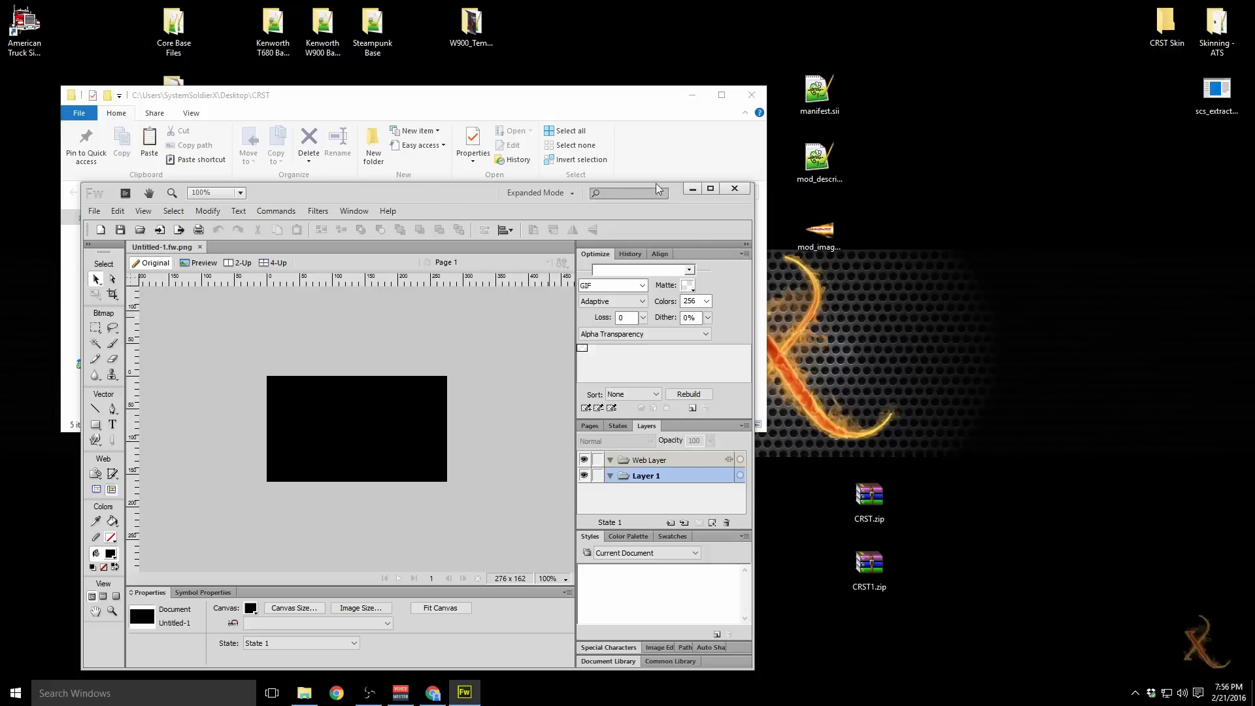
Step: Maximize the Fireworks window and set the canvas color to a custom golden tan, RGB 191, 140, 64
{"action": "left_click_drag", "start_coordinate": [475, 195], "coordinate": [638, 127]}
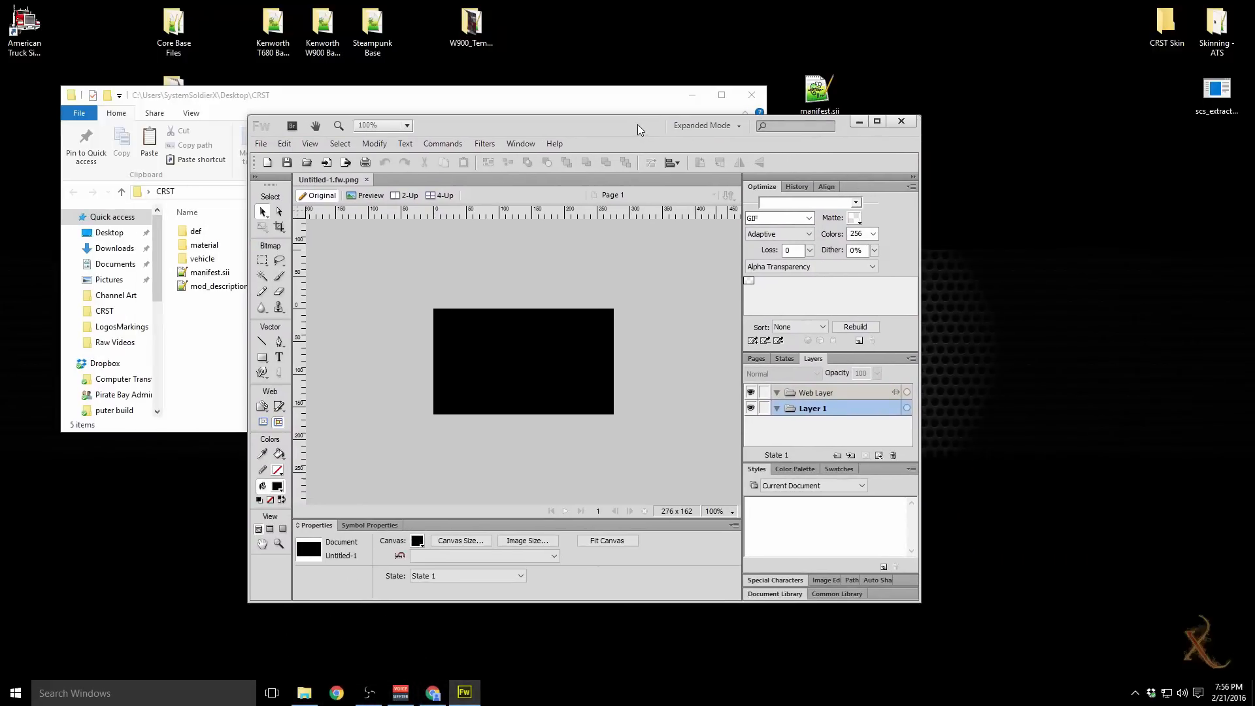
{"action": "double_click", "coordinate": [637, 124]}
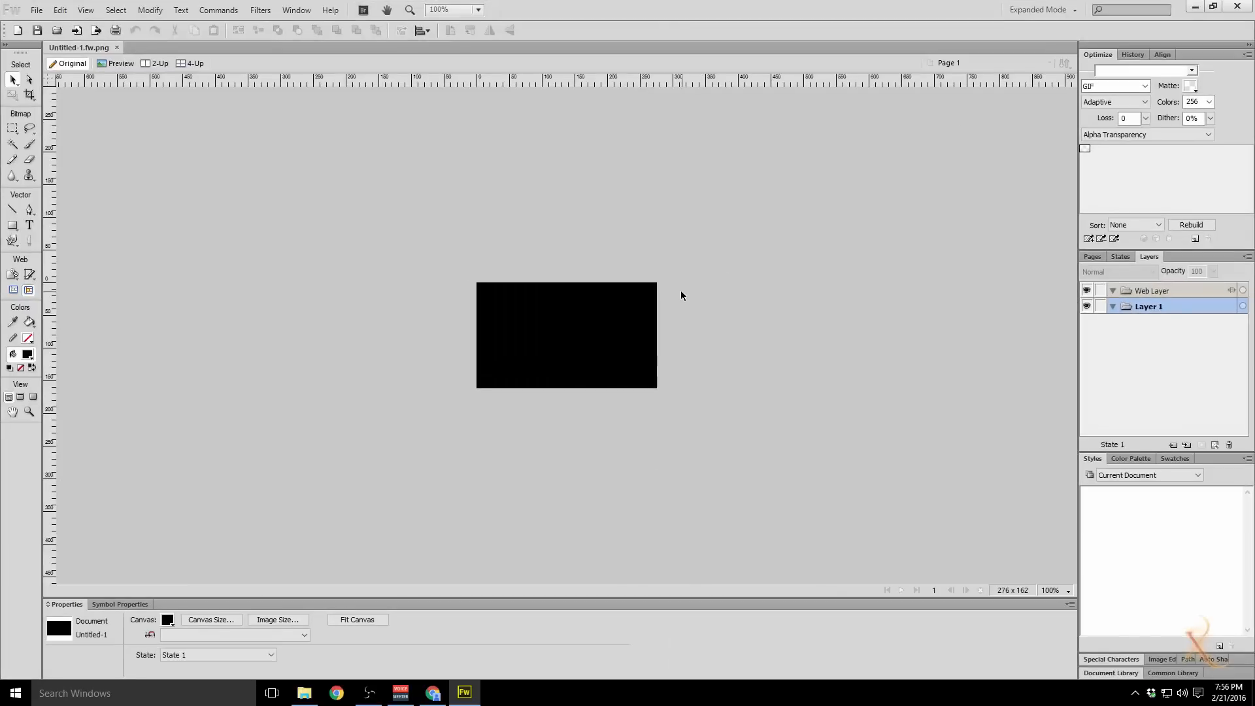
{"action": "left_click", "coordinate": [150, 10]}
{"action": "mouse_move", "coordinate": [166, 30]}
{"action": "left_click", "coordinate": [369, 51]}
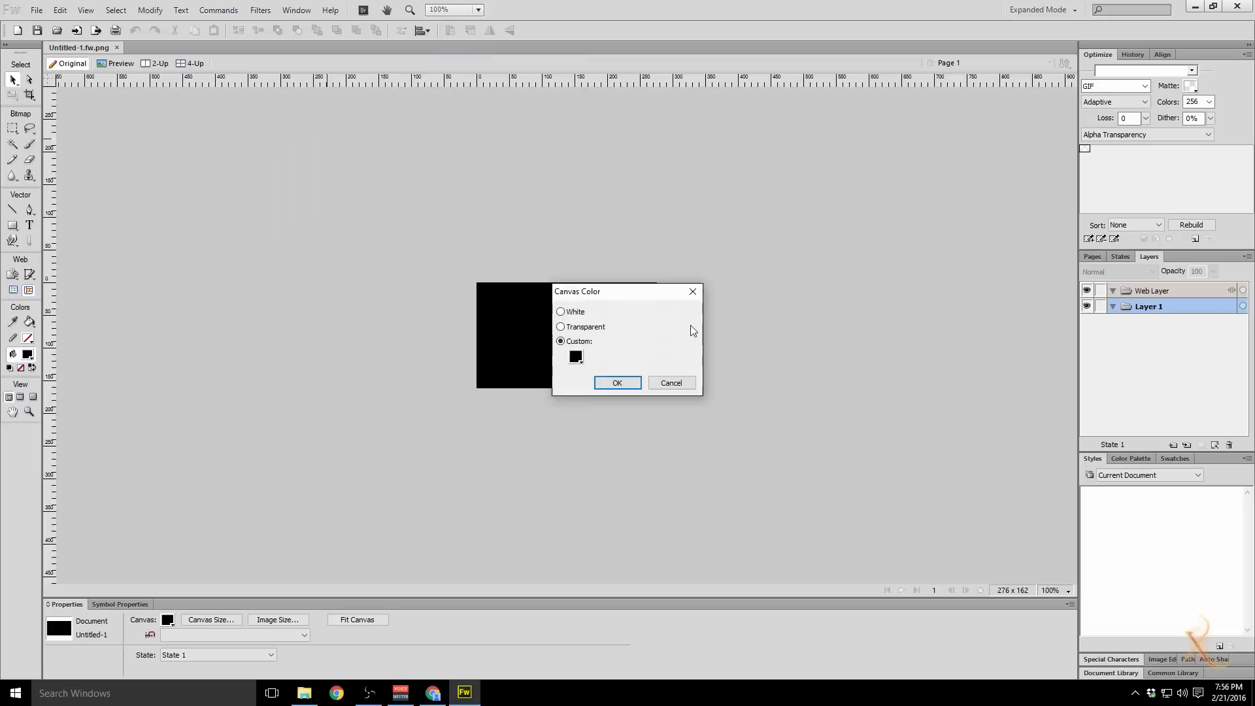
{"action": "left_click", "coordinate": [575, 356]}
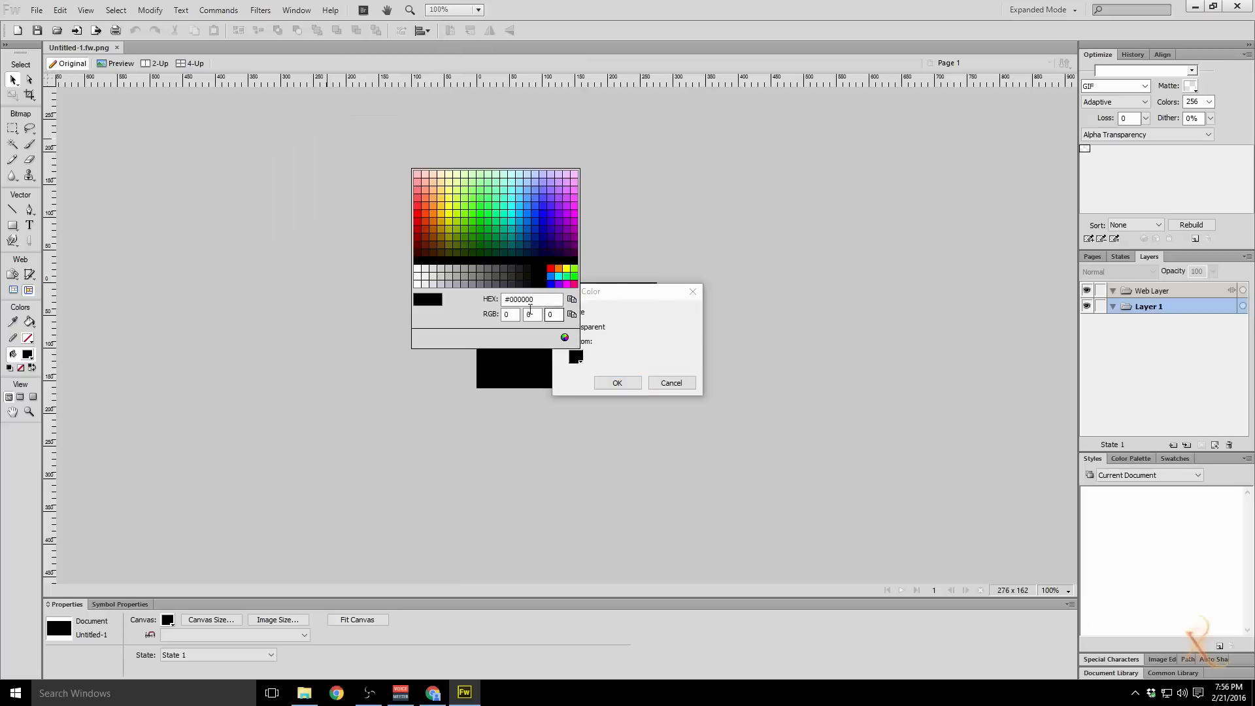
{"action": "left_click", "coordinate": [418, 282]}
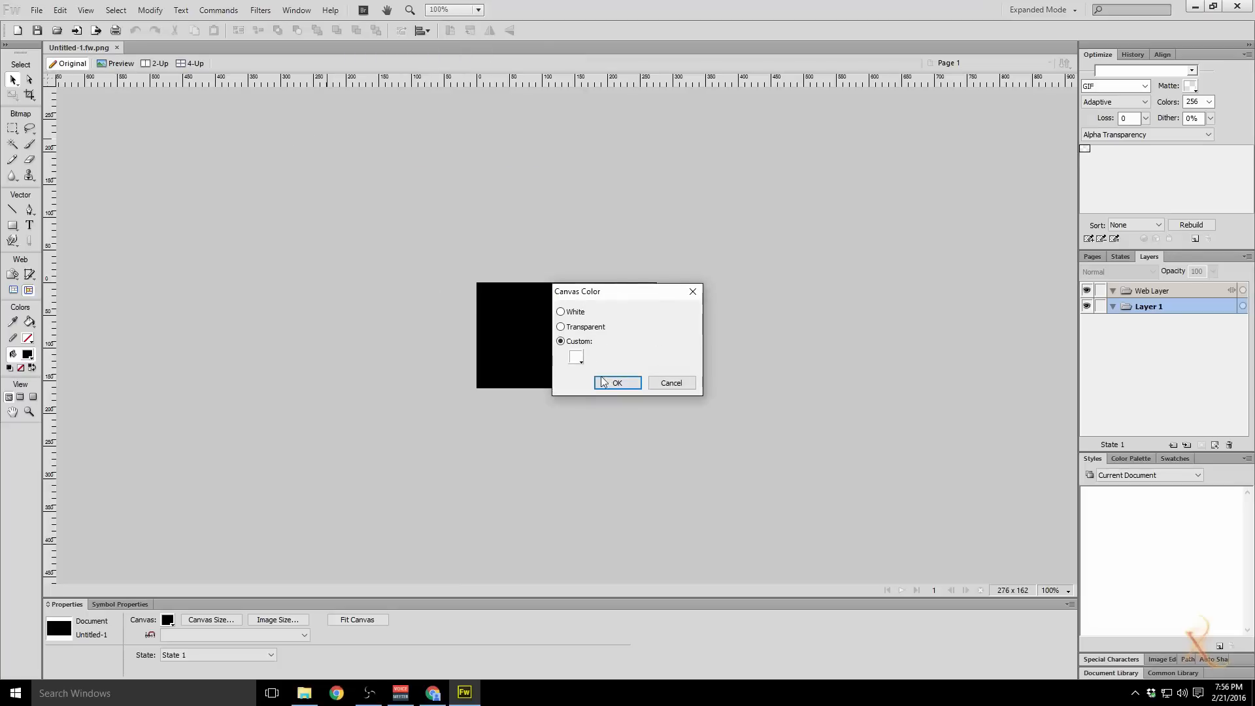
{"action": "left_click", "coordinate": [577, 356]}
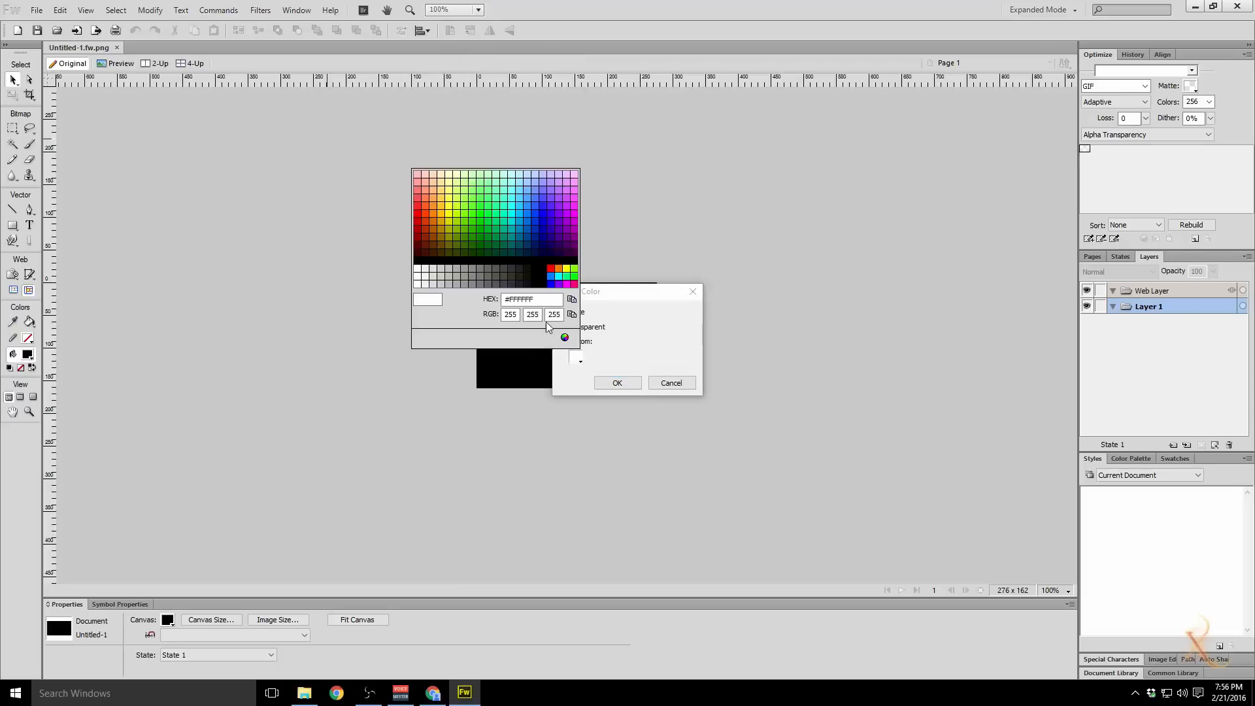
{"action": "left_click", "coordinate": [566, 338]}
{"action": "left_click_drag", "start_coordinate": [503, 263], "coordinate": [511, 234]}
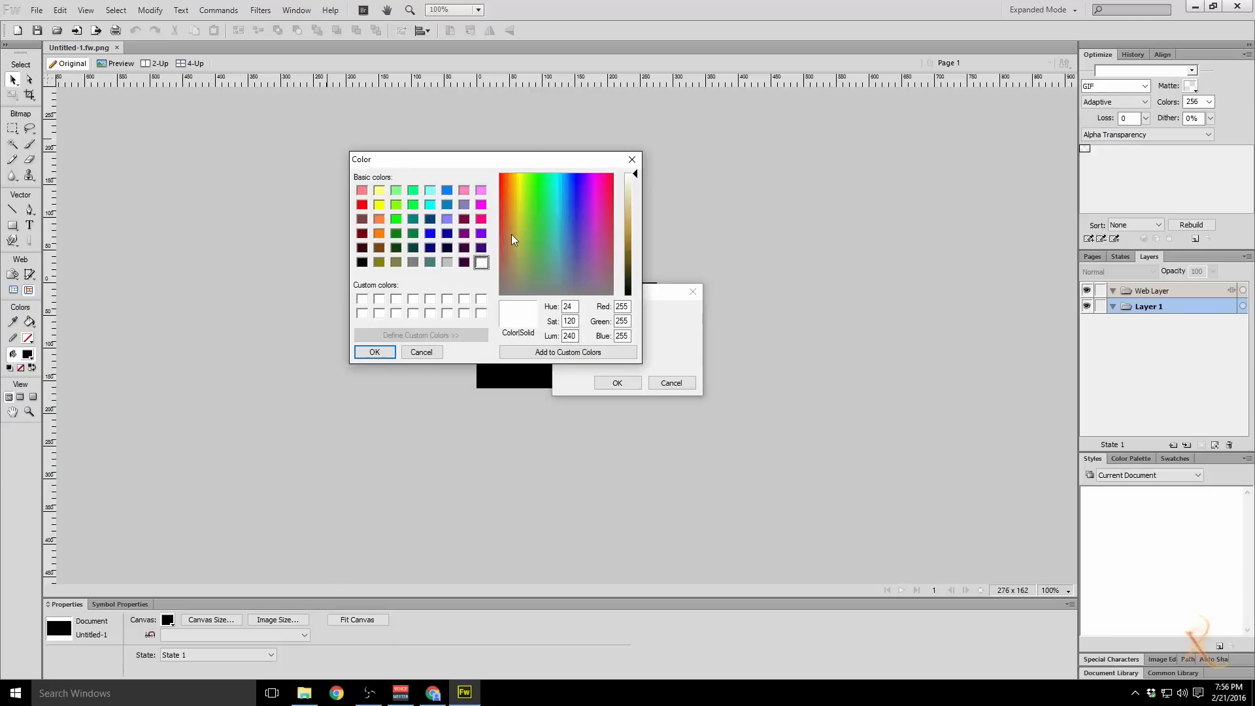
{"action": "left_click_drag", "start_coordinate": [635, 174], "coordinate": [634, 240]}
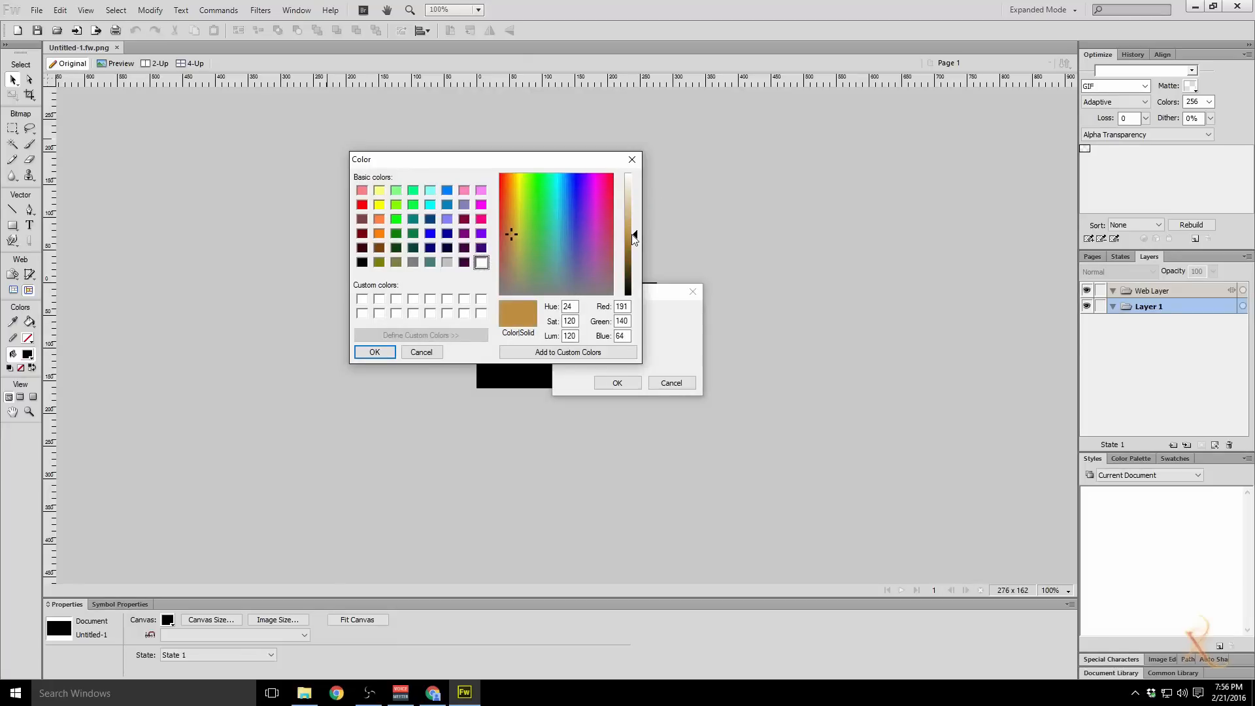
{"action": "left_click", "coordinate": [387, 353]}
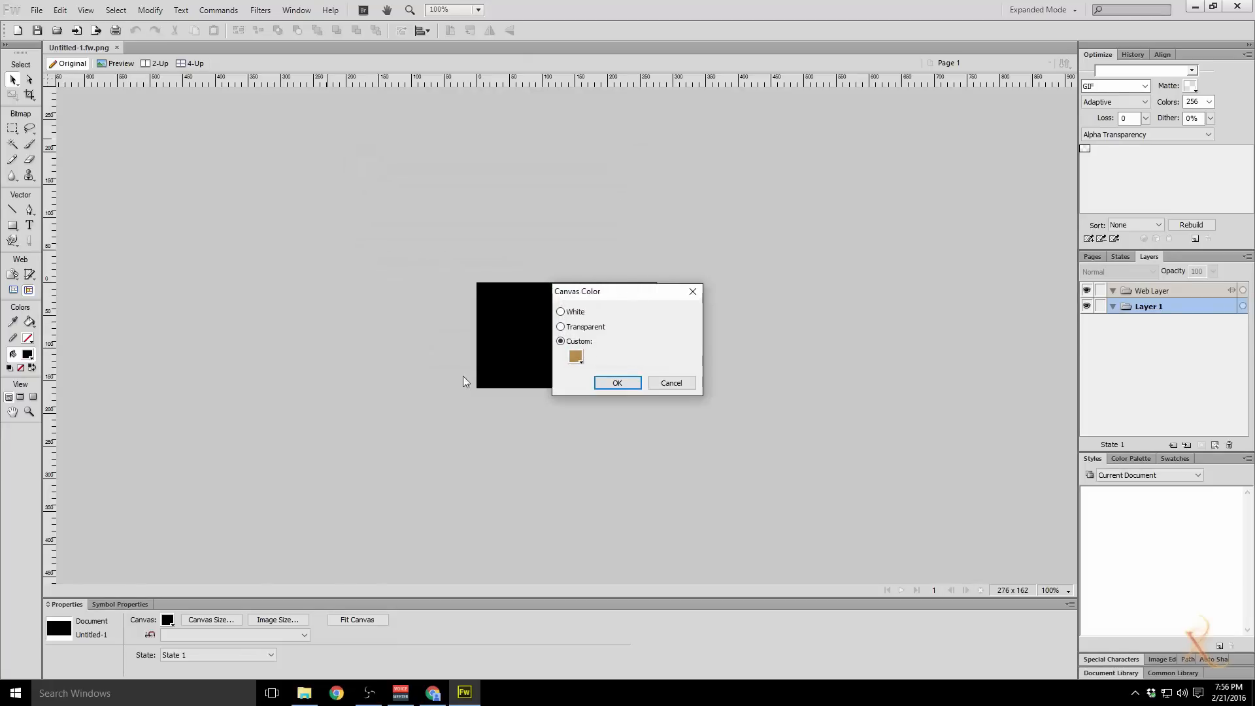
{"action": "left_click", "coordinate": [618, 382]}
Step: Import crst.png from the LogosMarkings folder and place it near the canvas's upper-left corner
{"action": "left_click", "coordinate": [37, 10]}
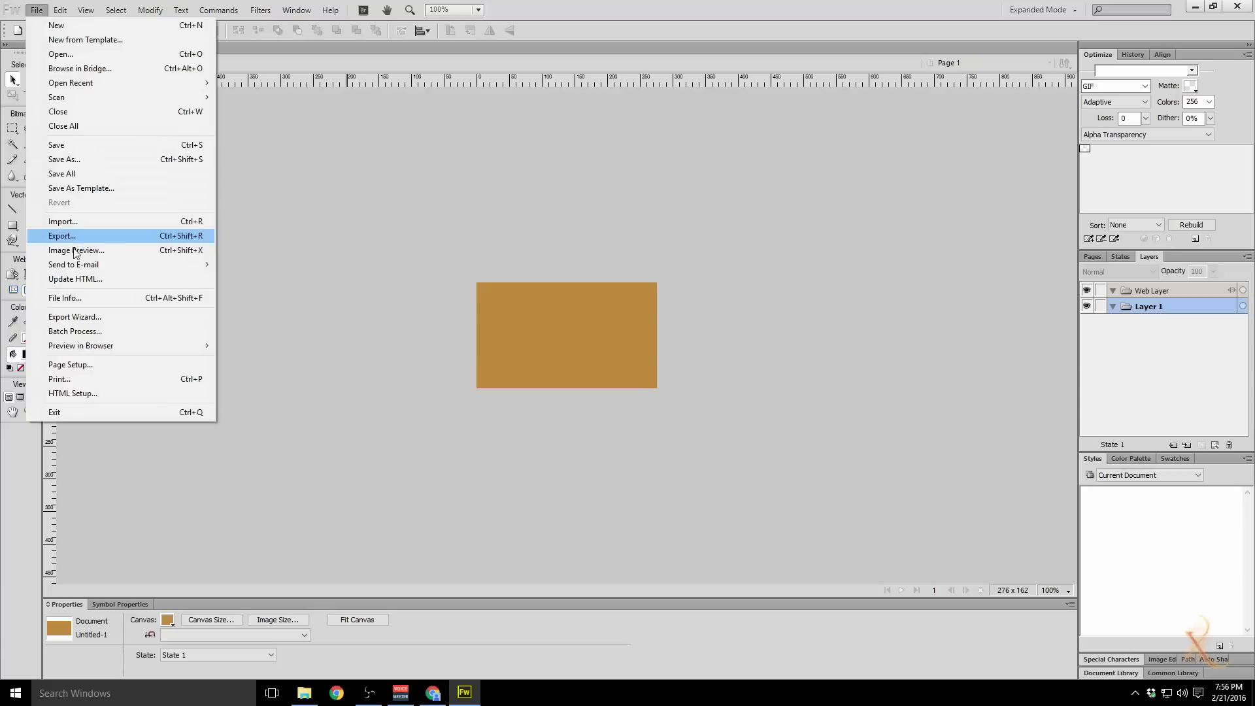
{"action": "left_click", "coordinate": [63, 220]}
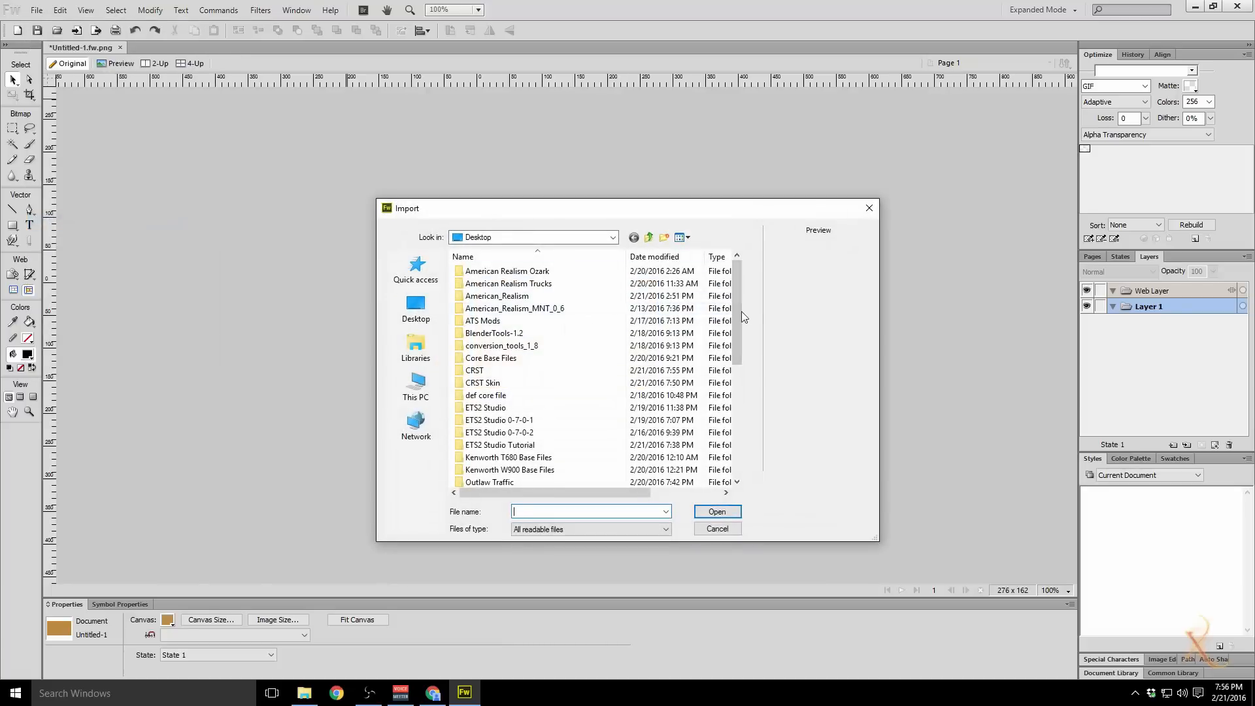
{"action": "left_click_drag", "start_coordinate": [737, 311], "coordinate": [738, 415]}
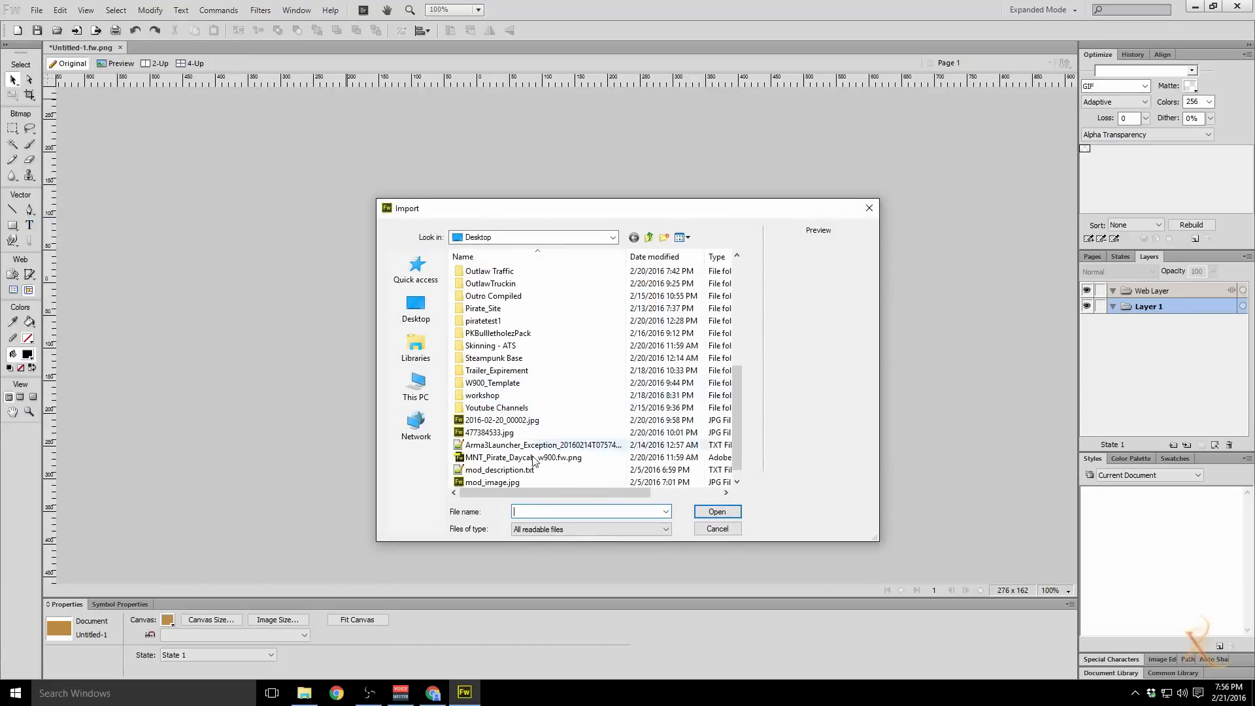
{"action": "double_click", "coordinate": [495, 348]}
{"action": "double_click", "coordinate": [503, 321]}
{"action": "double_click", "coordinate": [480, 285]}
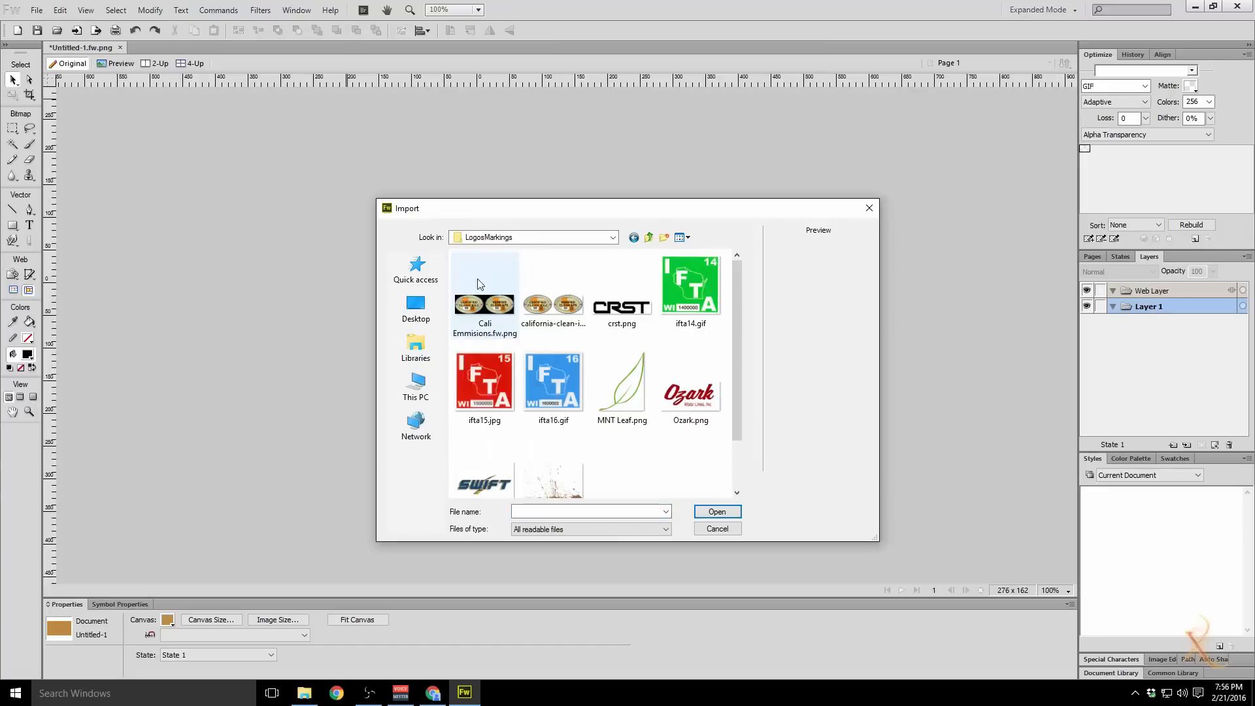
{"action": "double_click", "coordinate": [622, 306]}
{"action": "left_click", "coordinate": [678, 316]}
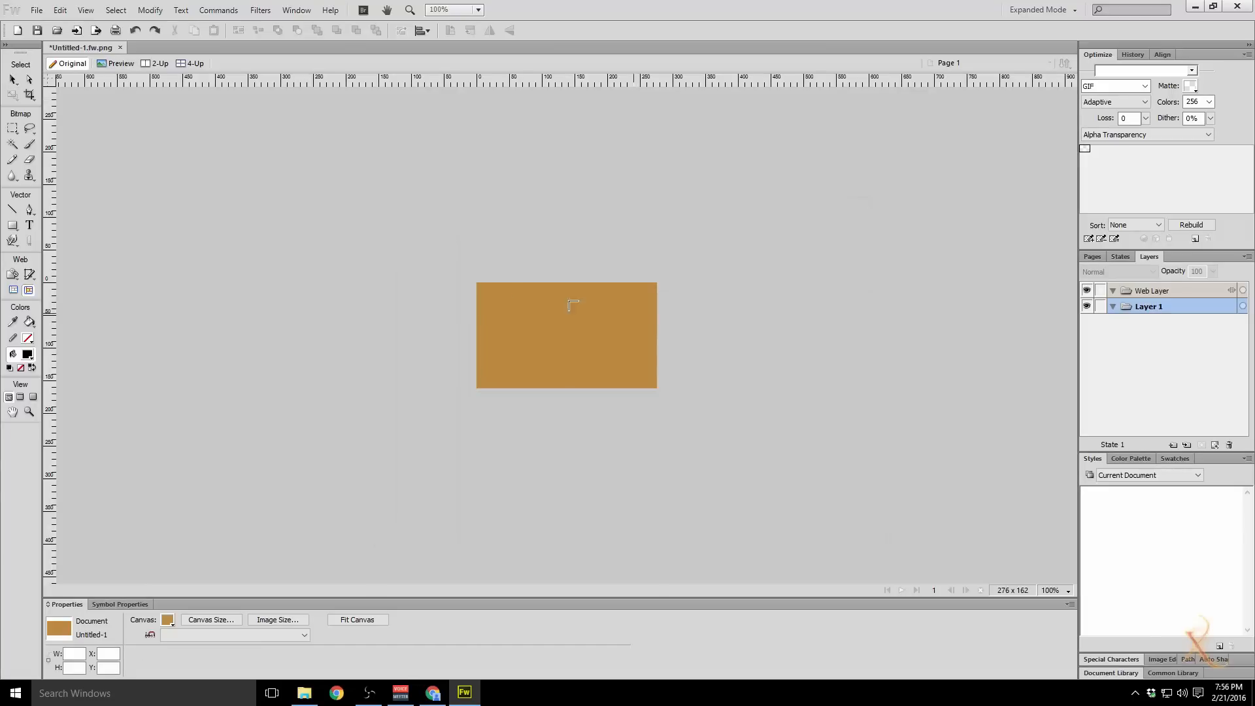
{"action": "left_click", "coordinate": [468, 296]}
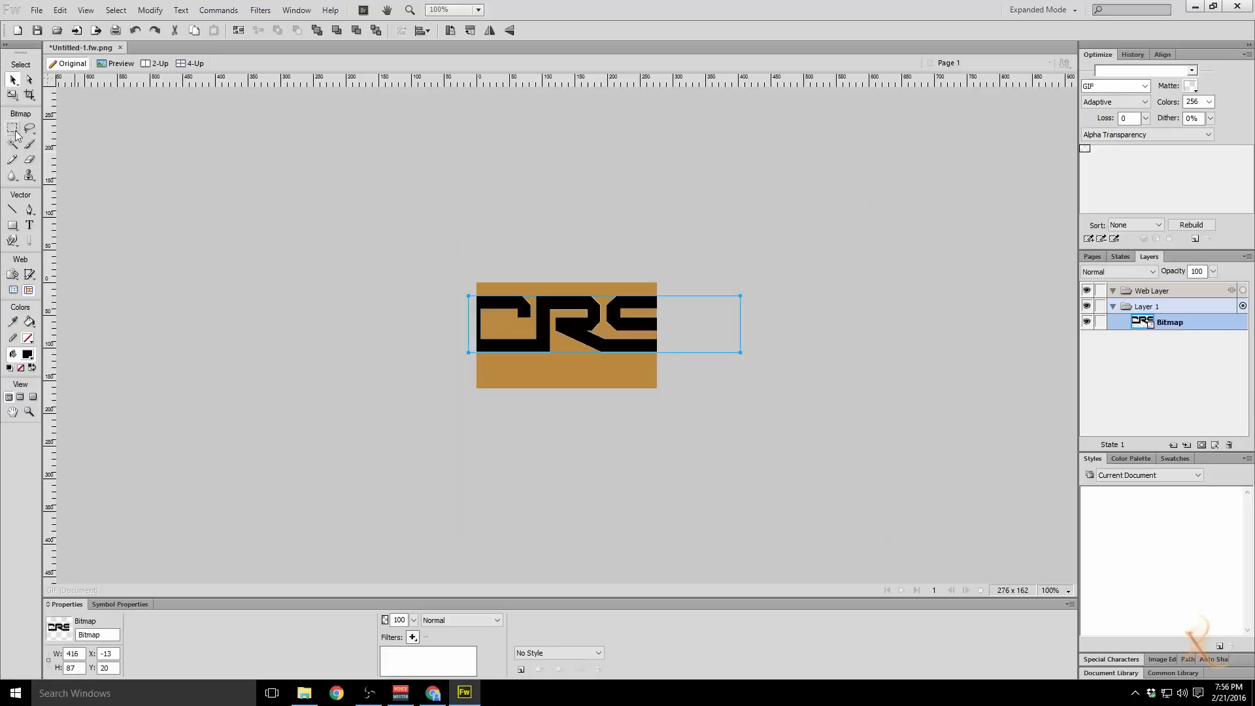
Step: Scale the CRST logo to about 249 x 52 pixels and move it near the canvas's upper edge, about X 10, Y 11
{"action": "left_click", "coordinate": [13, 95]}
{"action": "left_click_drag", "start_coordinate": [470, 297], "coordinate": [485, 299]}
{"action": "left_click_drag", "start_coordinate": [740, 298], "coordinate": [647, 318]}
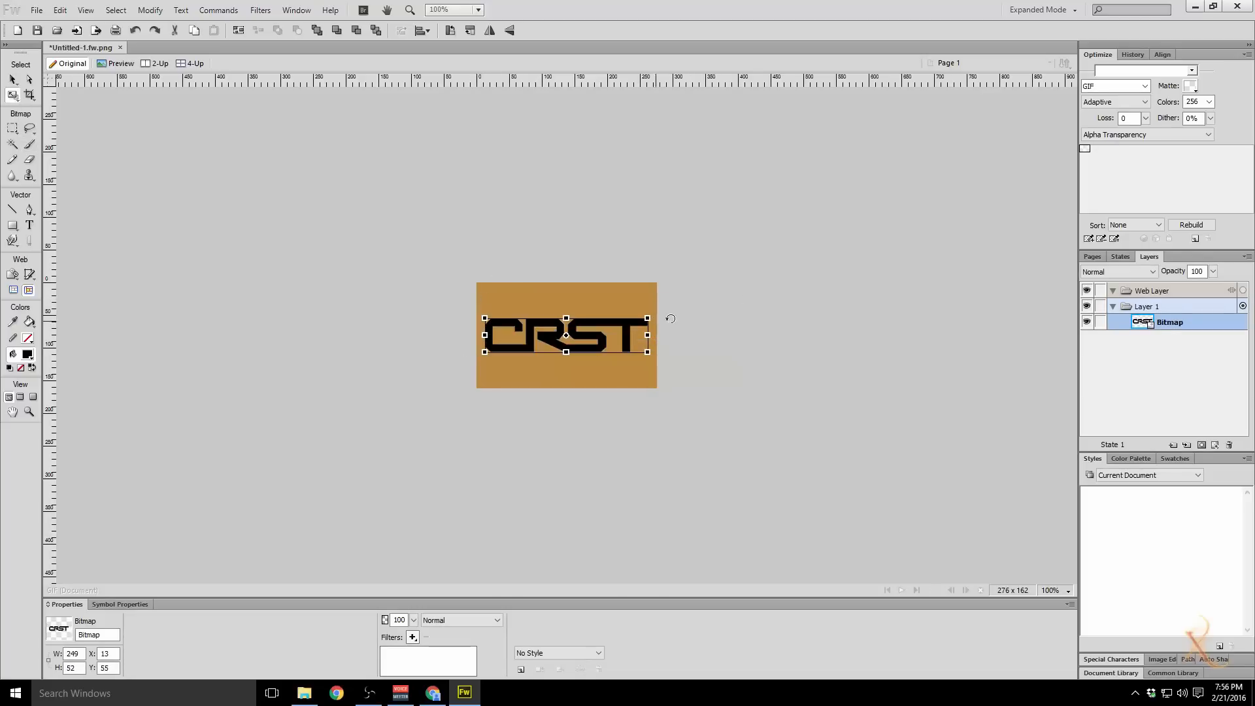
{"action": "key", "text": "v"}
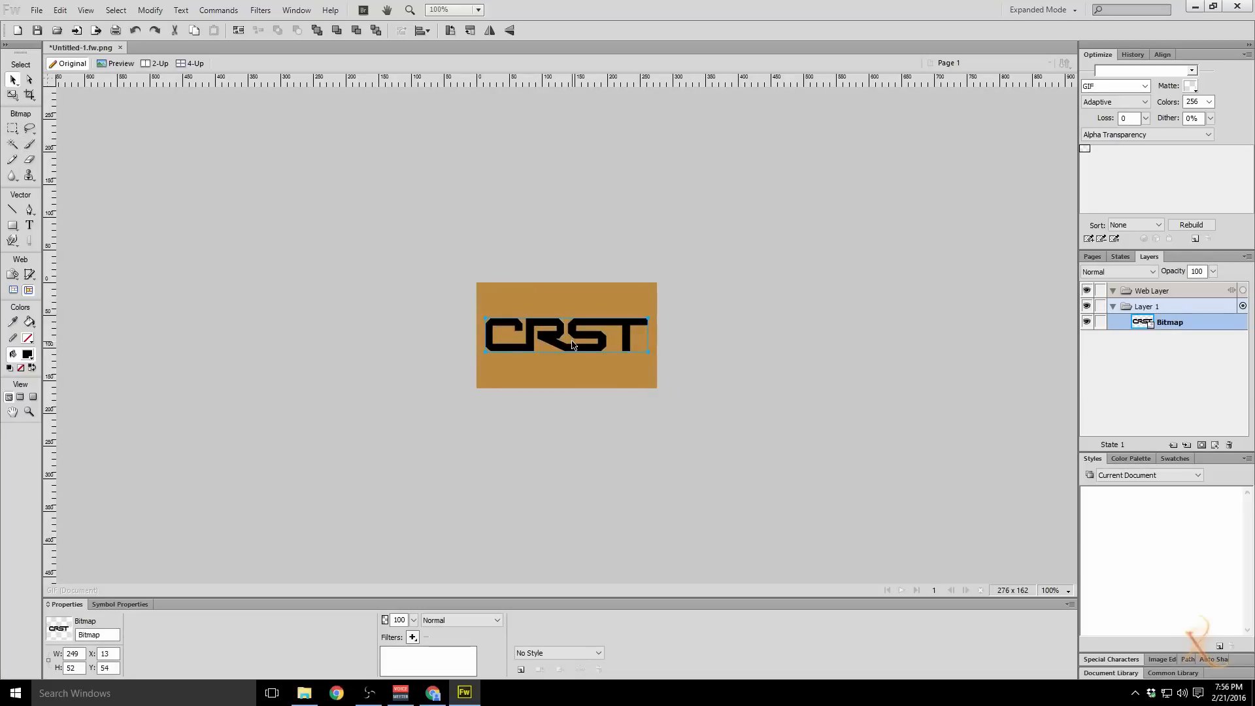
{"action": "left_click_drag", "start_coordinate": [571, 351], "coordinate": [570, 321]}
Step: Apply the Alien Skin Eye Candy 6 Bevel filter to the CRST logo with its preset settings
{"action": "left_click", "coordinate": [260, 11]}
{"action": "mouse_move", "coordinate": [216, 11]}
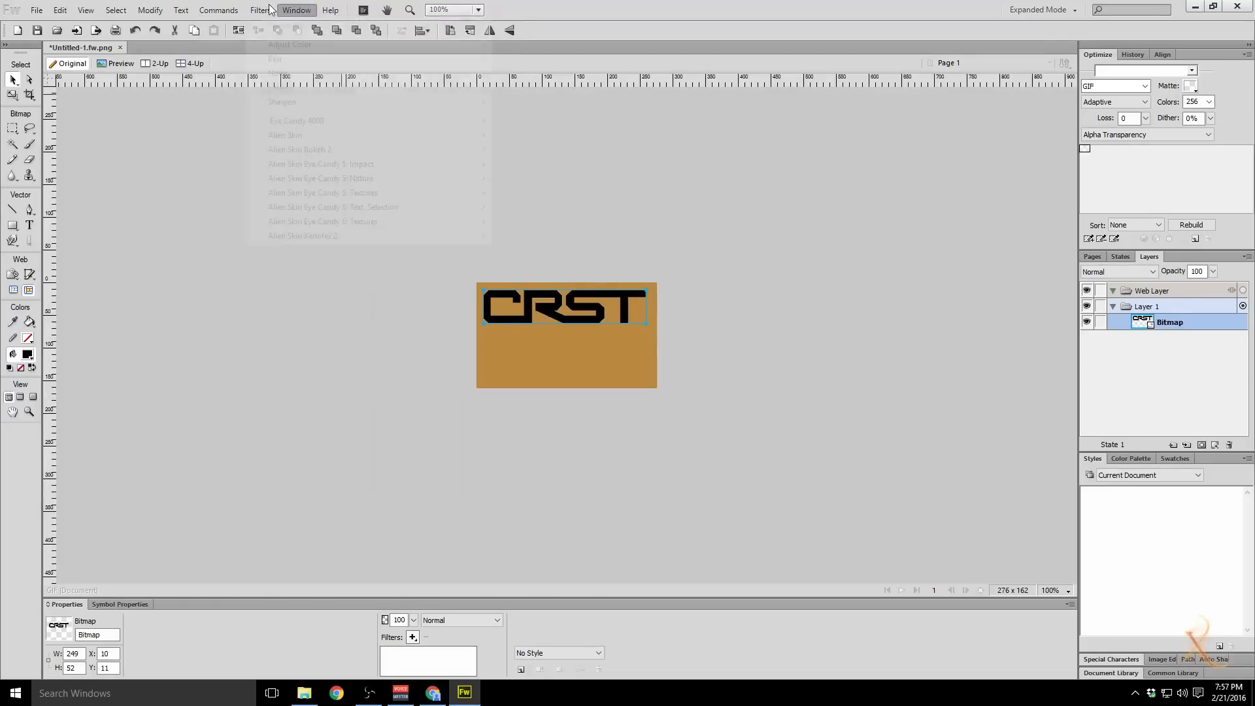
{"action": "mouse_move", "coordinate": [400, 208]}
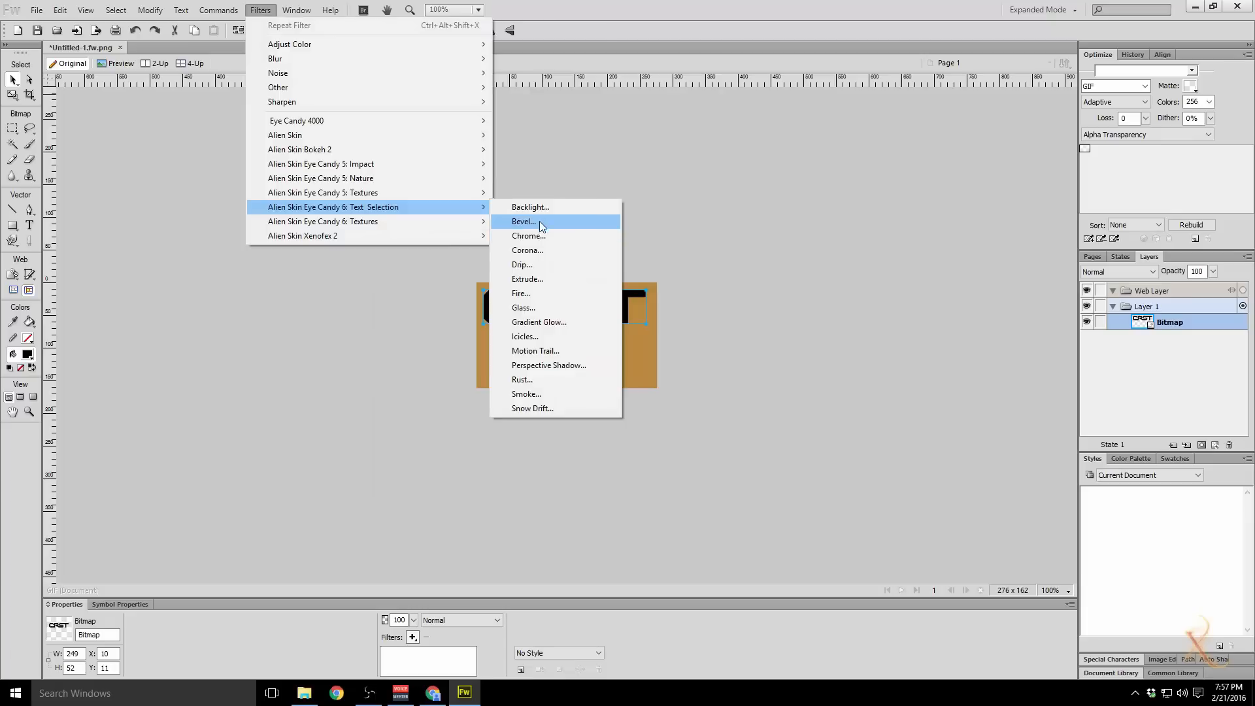
{"action": "left_click", "coordinate": [539, 222]}
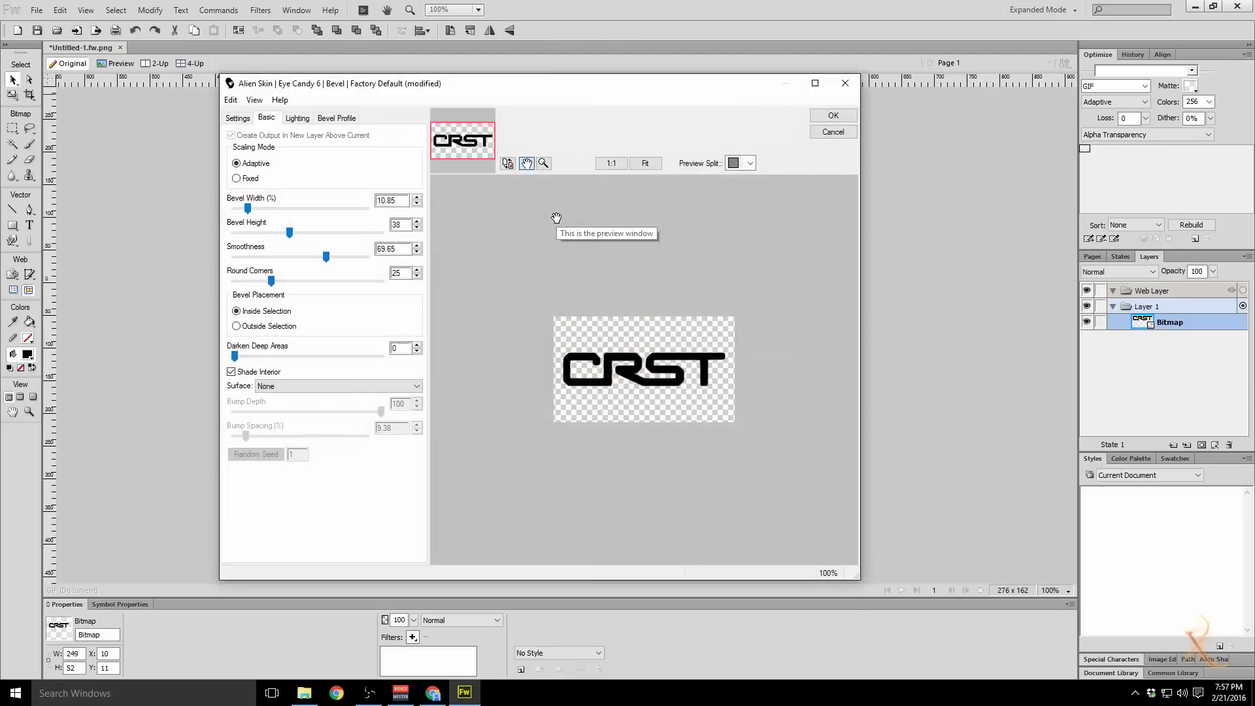
{"action": "left_click", "coordinate": [832, 115]}
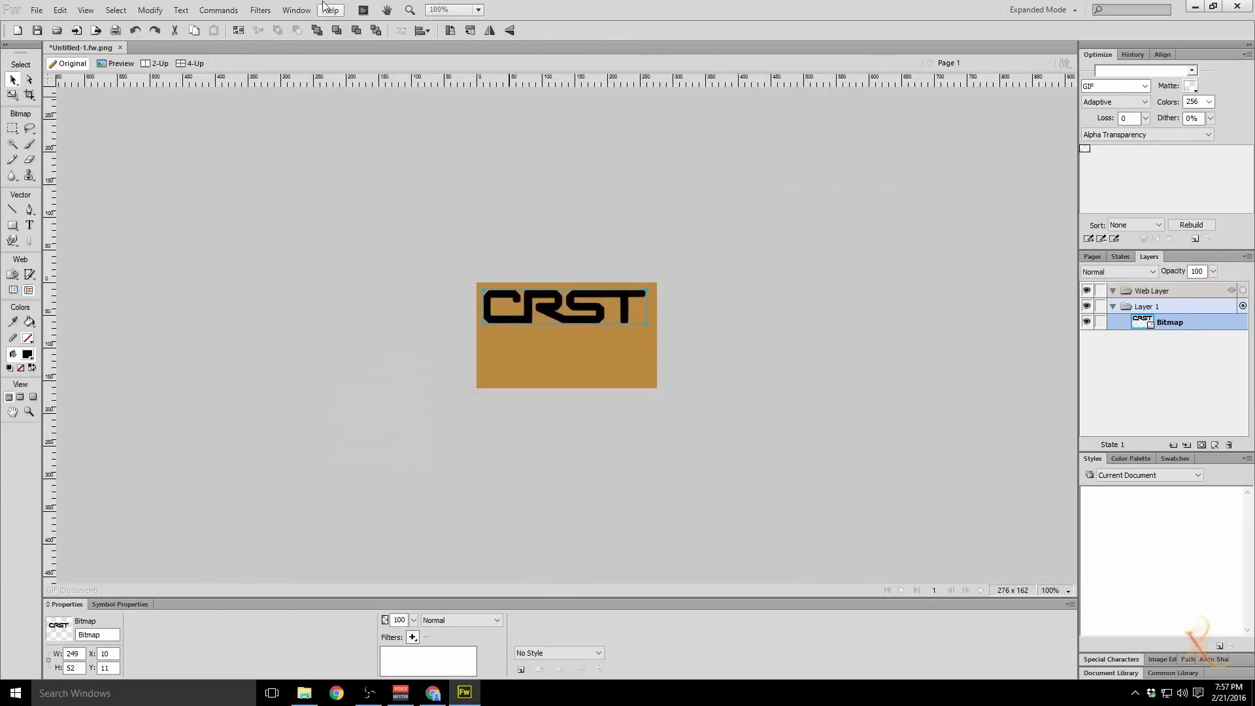
Step: Apply the Eye Candy 6 Perspective Shadow filter to the CRST logo in Drop Shadow mode, nudging the shadow slightly
{"action": "left_click", "coordinate": [260, 10]}
{"action": "mouse_move", "coordinate": [399, 205]}
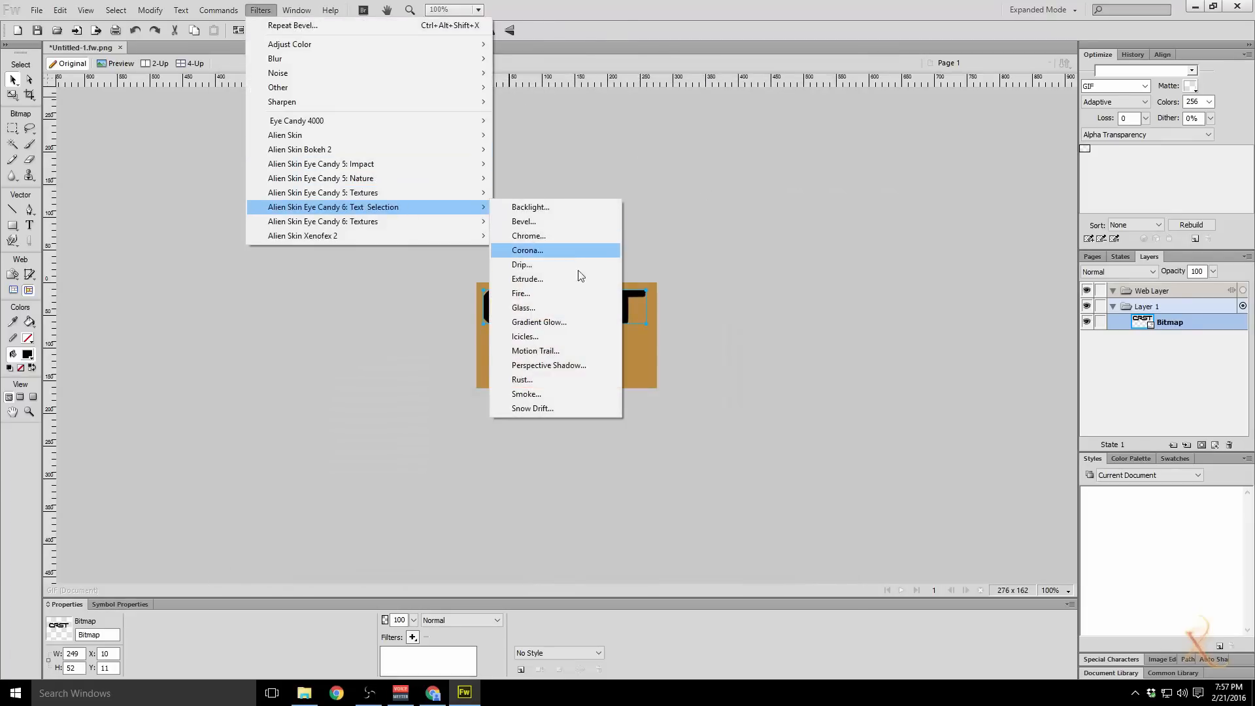
{"action": "left_click", "coordinate": [575, 365]}
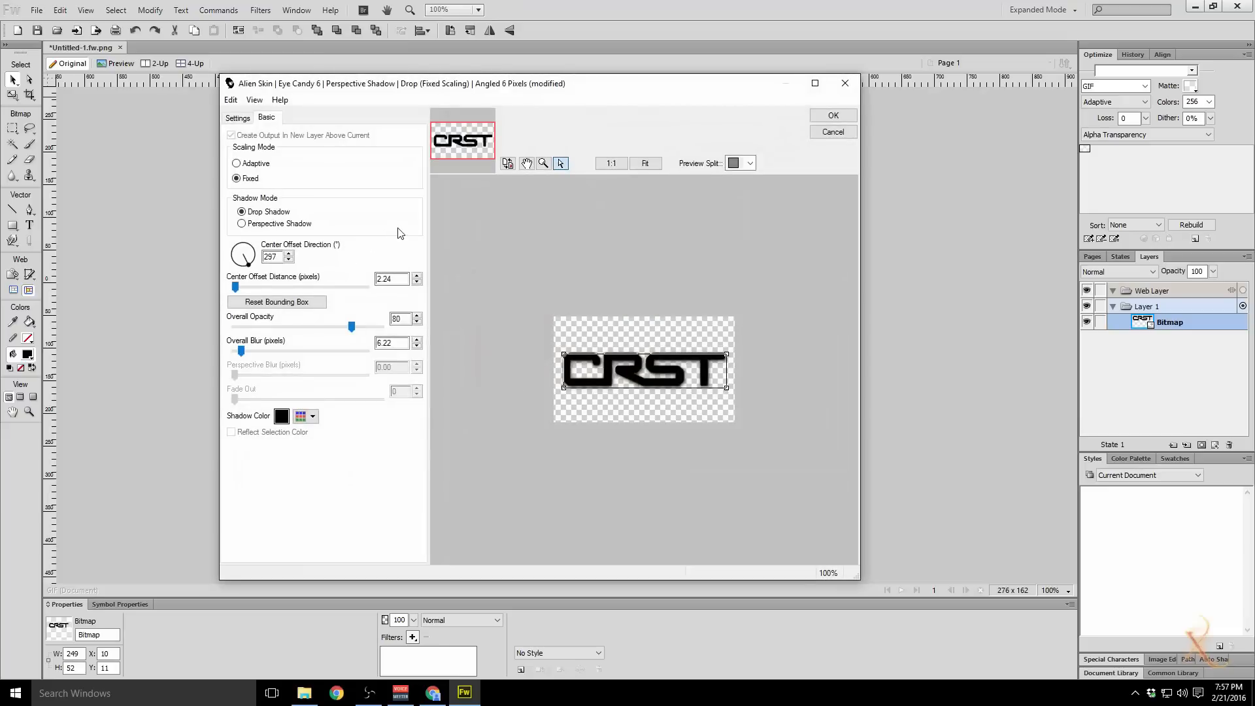
{"action": "left_click_drag", "start_coordinate": [666, 369], "coordinate": [668, 370]}
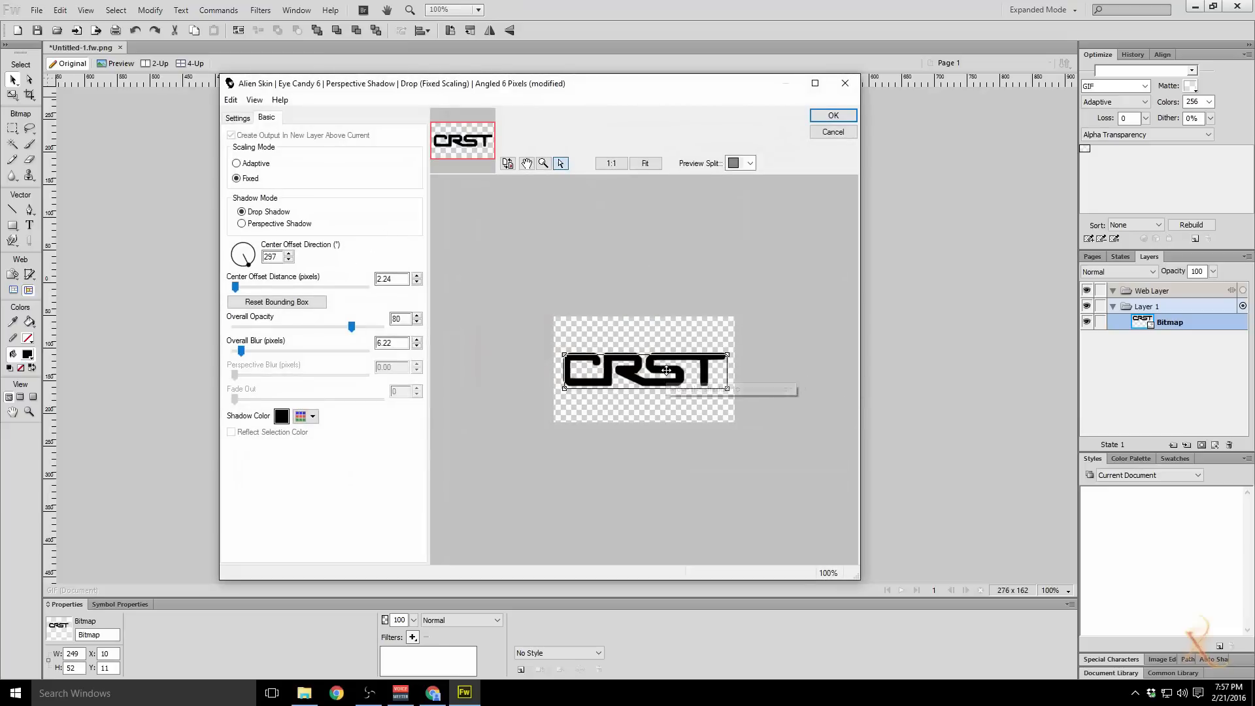
{"action": "left_click", "coordinate": [833, 115]}
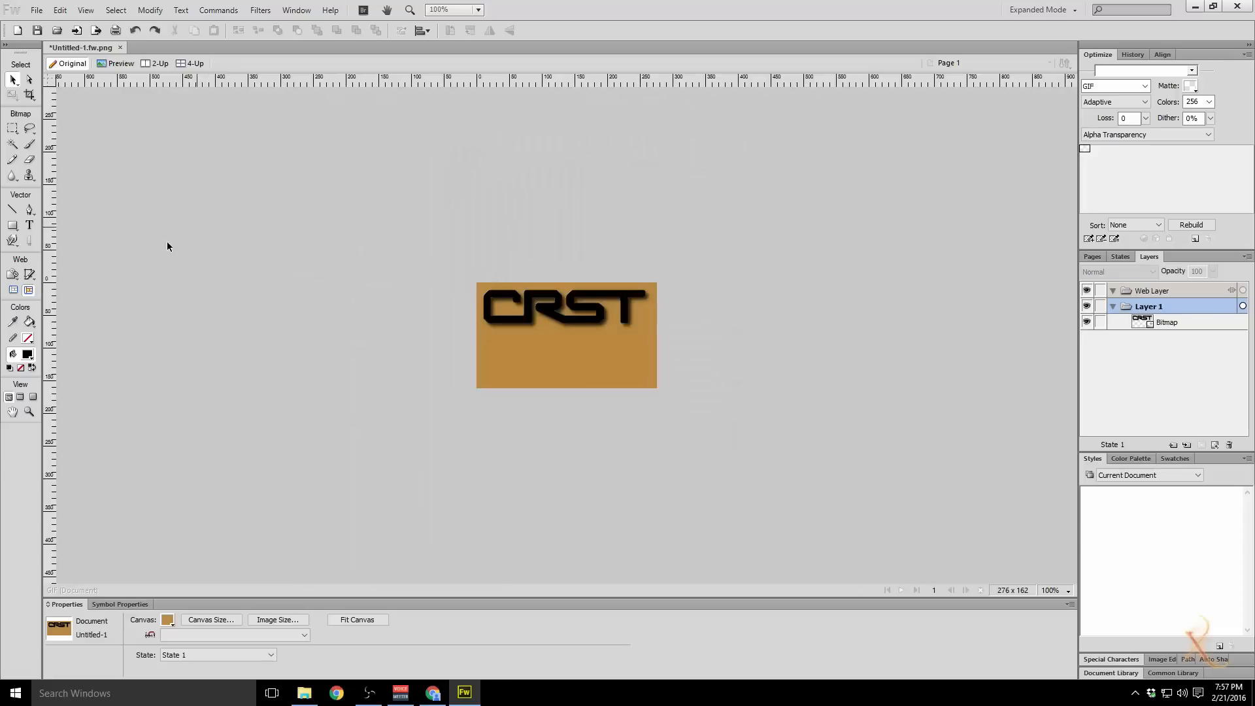
Step: Add two separate Arial text objects at size 33 below the logo, reading Company and Skin
{"action": "left_click", "coordinate": [29, 227]}
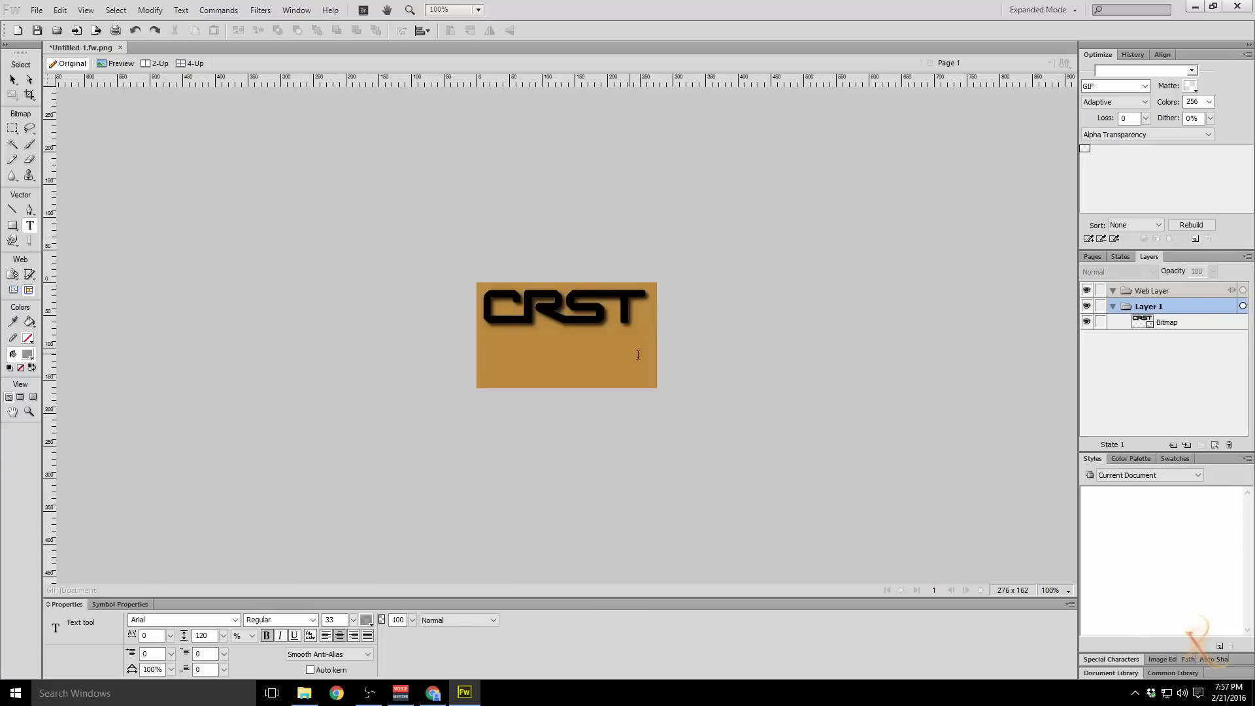
{"action": "left_click", "coordinate": [487, 344]}
{"action": "type", "text": "Company"}
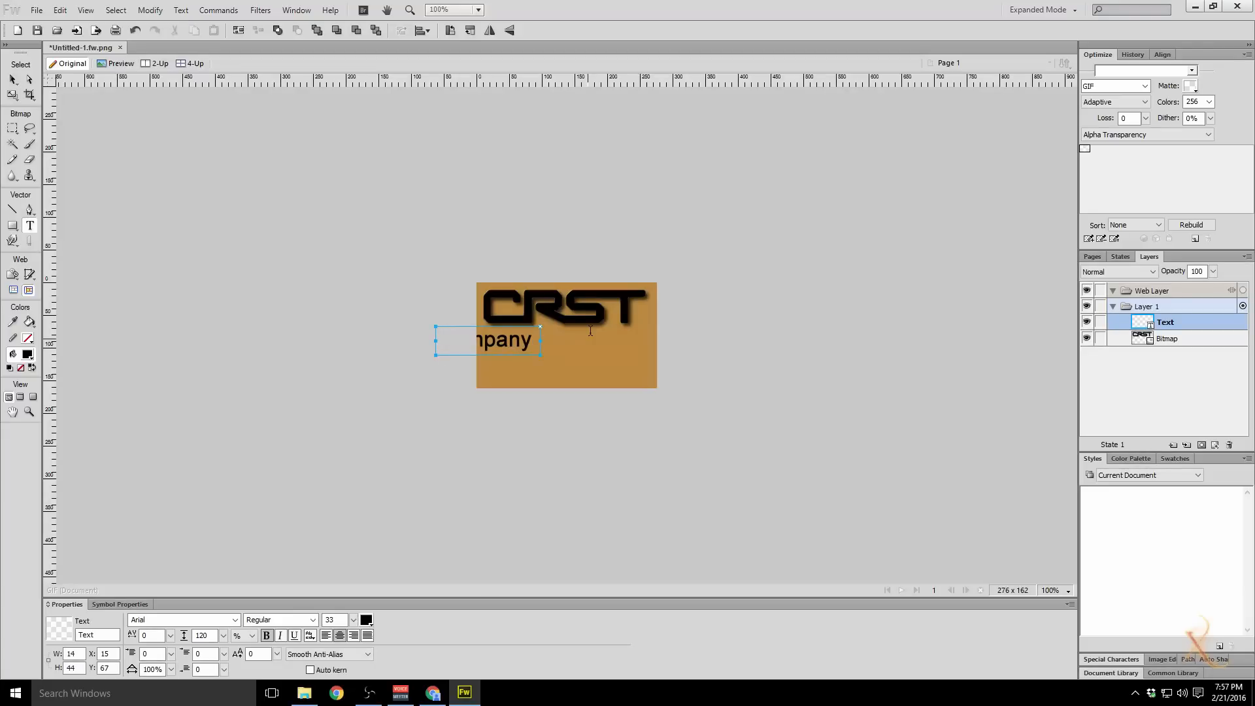
{"action": "key", "text": "BackSpace"}
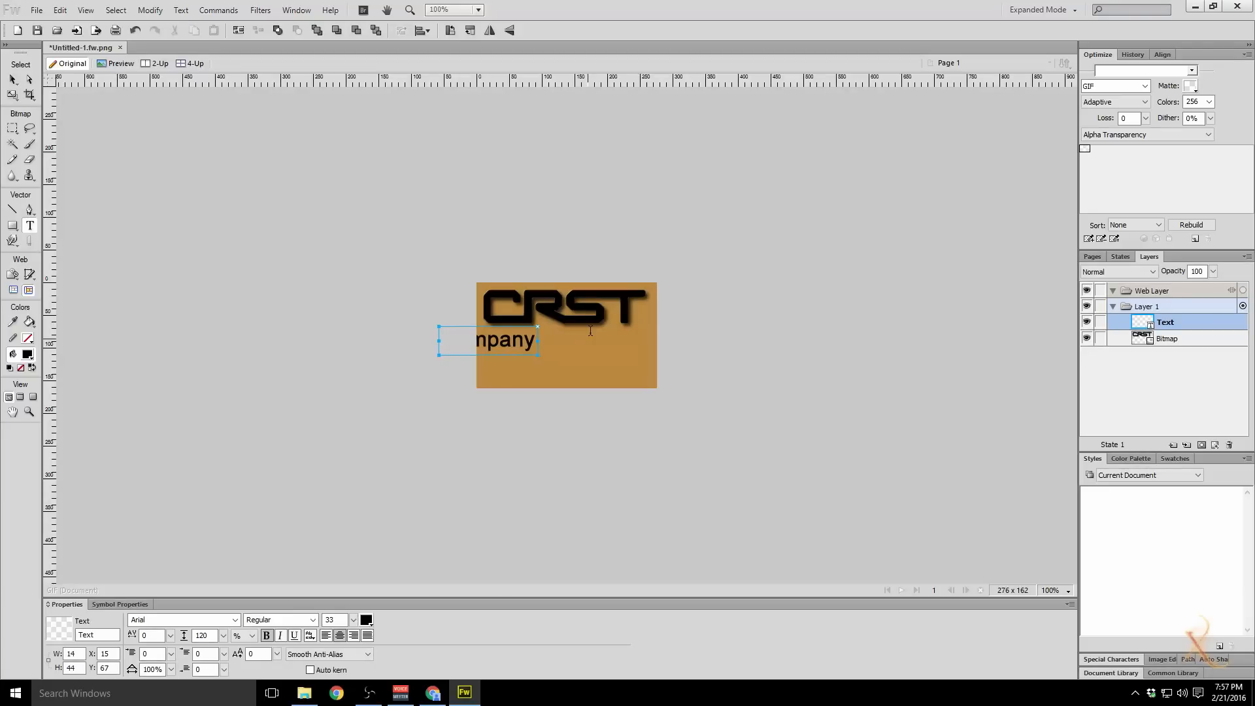
{"action": "left_click", "coordinate": [561, 359]}
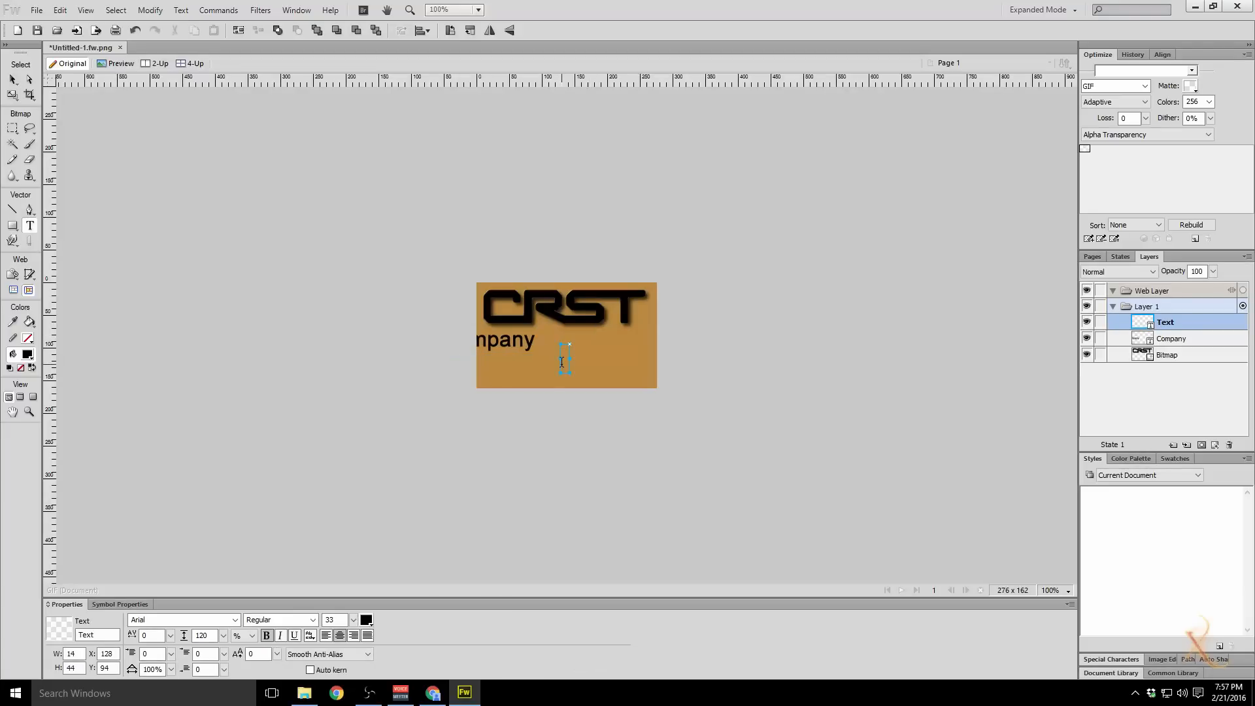
{"action": "type", "text": "Skin"}
Step: Arrange the text inside the canvas, with Company under the logo at about X 7, Y 74 and Skin near the lower-right corner
{"action": "left_click", "coordinate": [494, 353]}
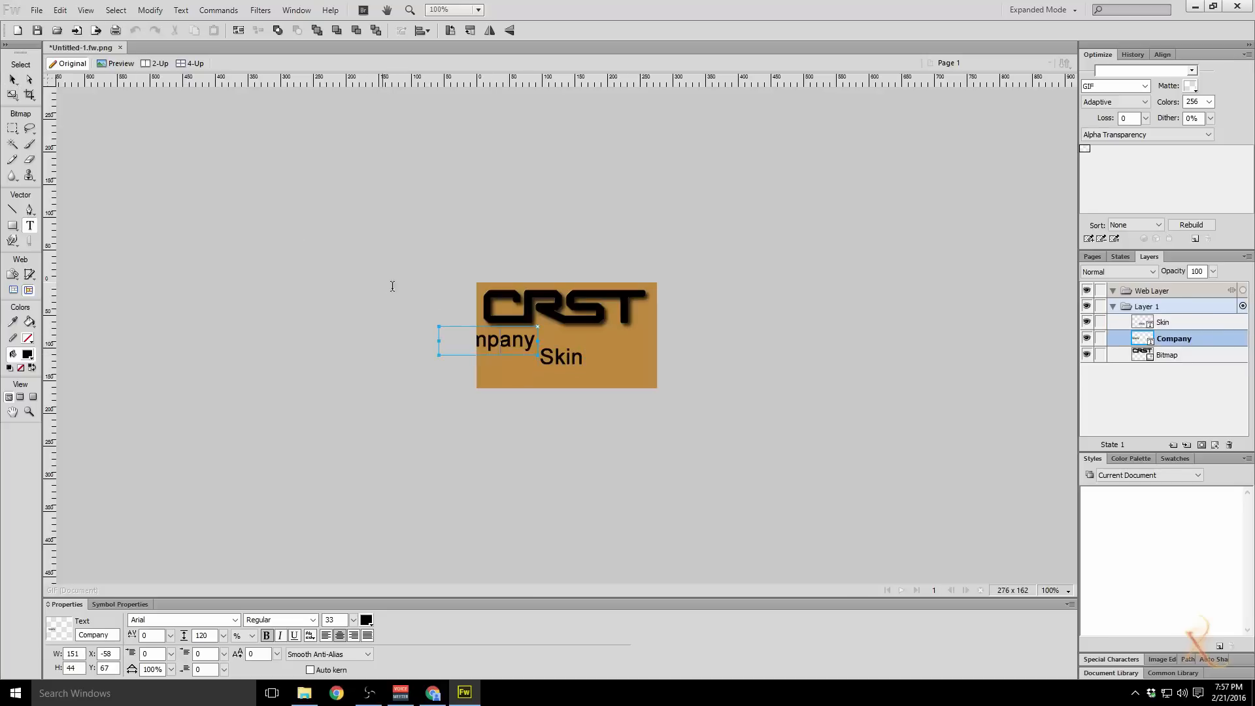
{"action": "left_click", "coordinate": [13, 79]}
{"action": "left_click", "coordinate": [449, 292]}
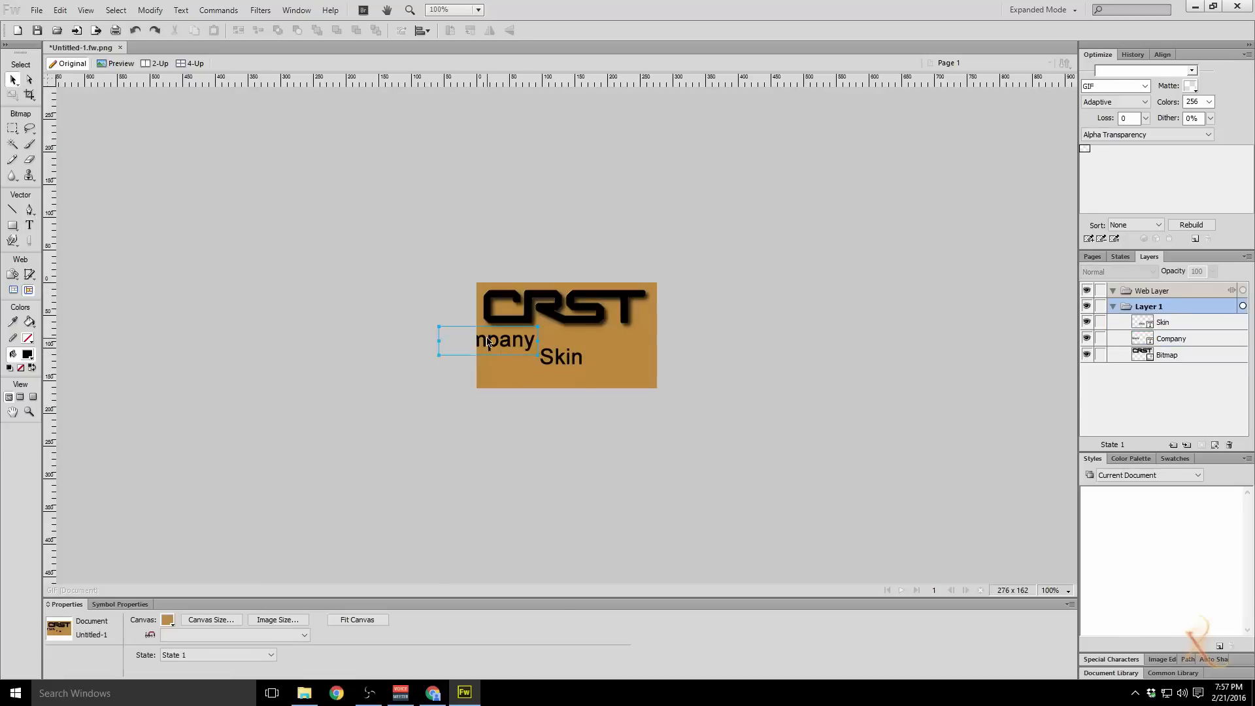
{"action": "left_click_drag", "start_coordinate": [484, 341], "coordinate": [620, 385]}
{"action": "left_click", "coordinate": [567, 353]}
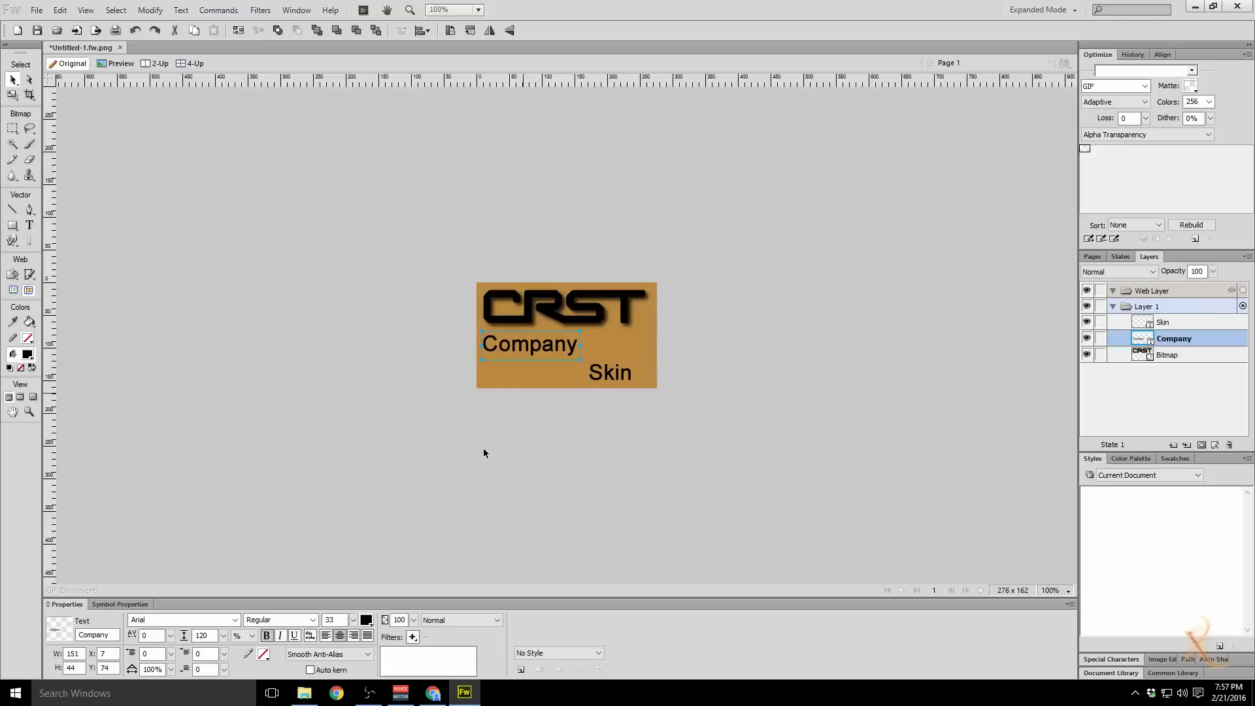
Step: Enlarge the Company text to size 41, reposition it at about X 7, Y 74, and italicize both Company and Skin
{"action": "left_click_drag", "start_coordinate": [354, 619], "coordinate": [355, 611]}
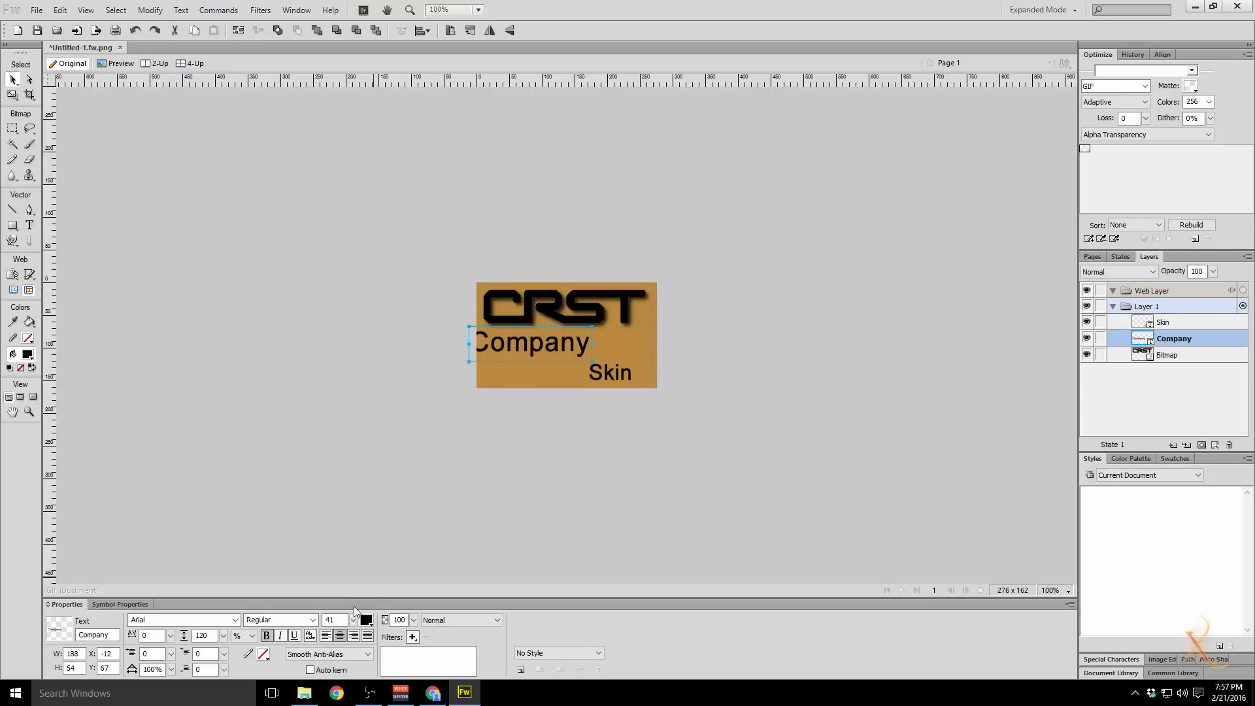
{"action": "left_click_drag", "start_coordinate": [525, 351], "coordinate": [538, 356]}
{"action": "left_click", "coordinate": [280, 636]}
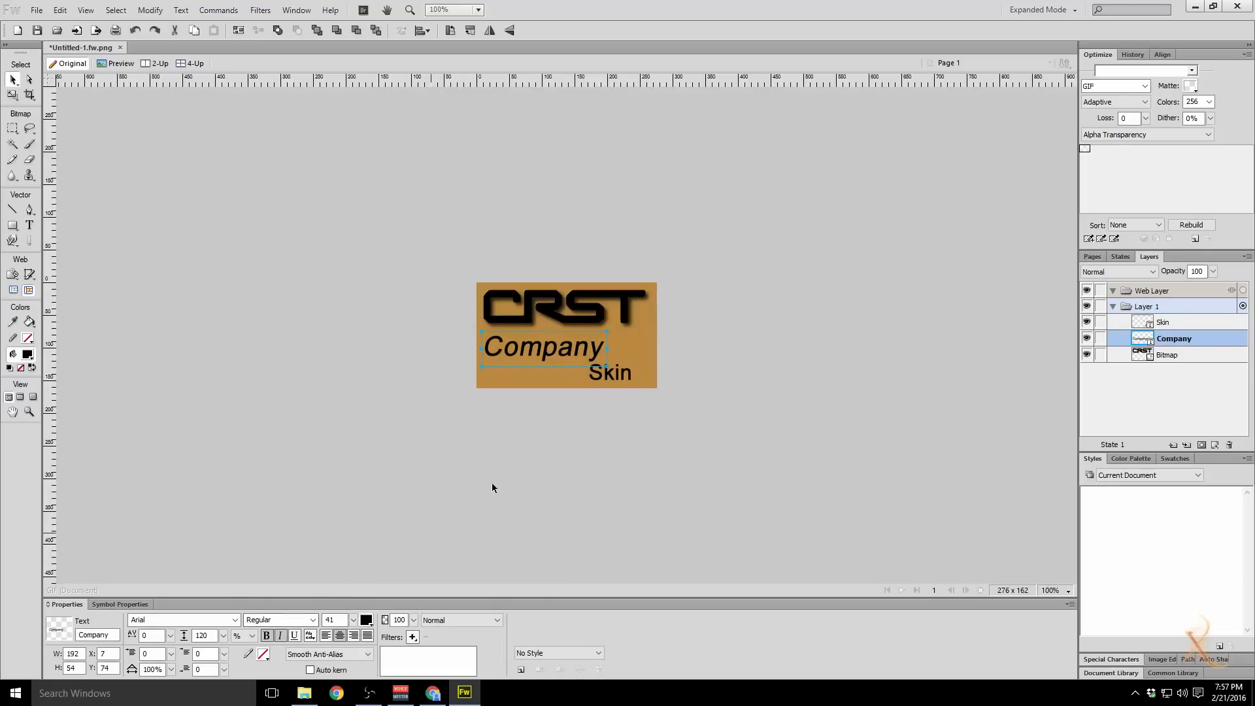
{"action": "left_click", "coordinate": [604, 370]}
{"action": "left_click", "coordinate": [281, 636]}
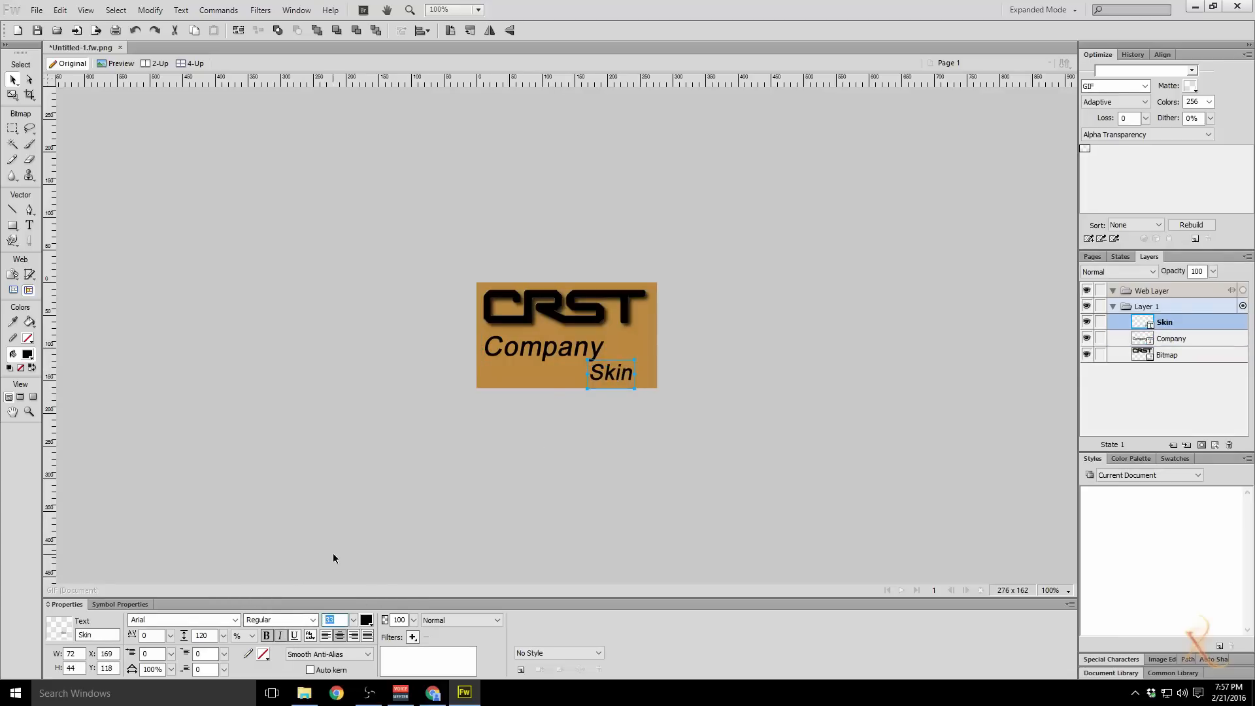
Step: Set the Skin text's size to 41 and nudge the Company text up 7 pixels to Y 67
{"action": "type", "text": "41"}
{"action": "key", "text": "Return"}
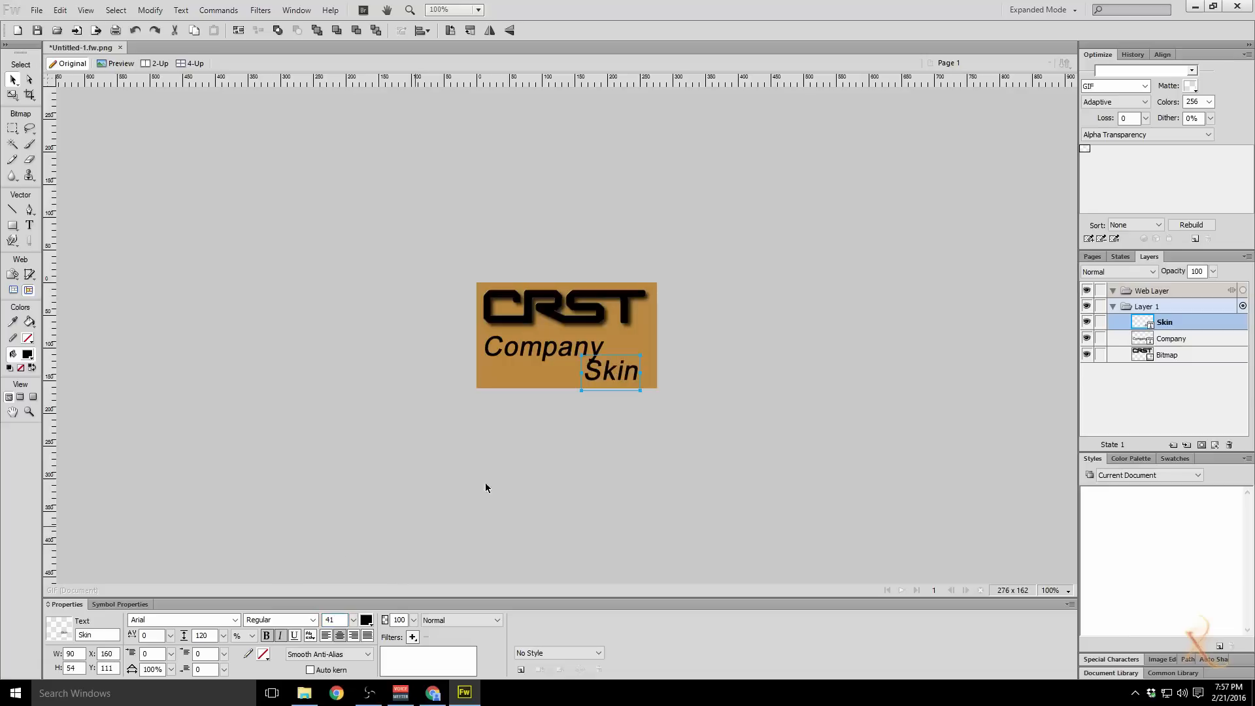
{"action": "left_click", "coordinate": [549, 353]}
{"action": "key", "text": "Up"}
{"action": "key", "text": "Up"}
{"action": "key", "text": "Up"}
{"action": "key", "text": "Up"}
{"action": "key", "text": "Up"}
{"action": "key", "text": "Up"}
{"action": "key", "text": "Up"}
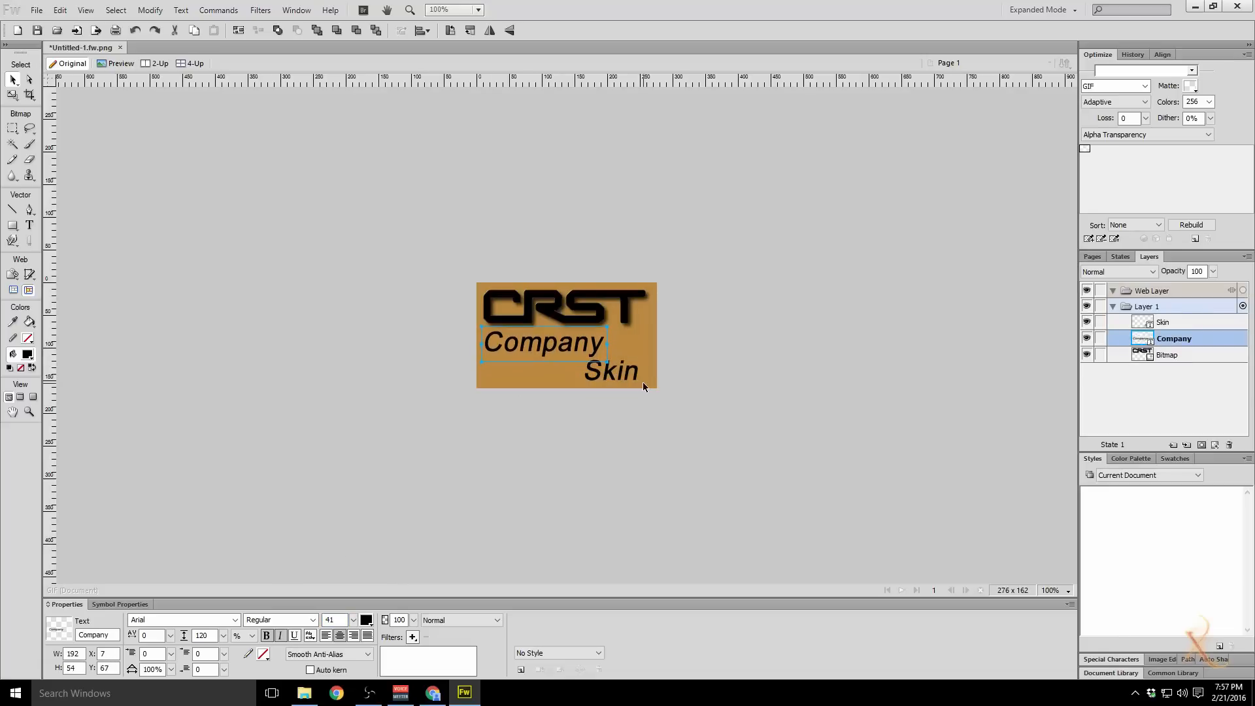
{"action": "left_click", "coordinate": [727, 393]}
Step: Apply the Eye Candy 6 Bevel filter to Company and Skin with bevel width 9.38%, smoothness 0 and round corners at minimum
{"action": "left_click", "coordinate": [616, 376]}
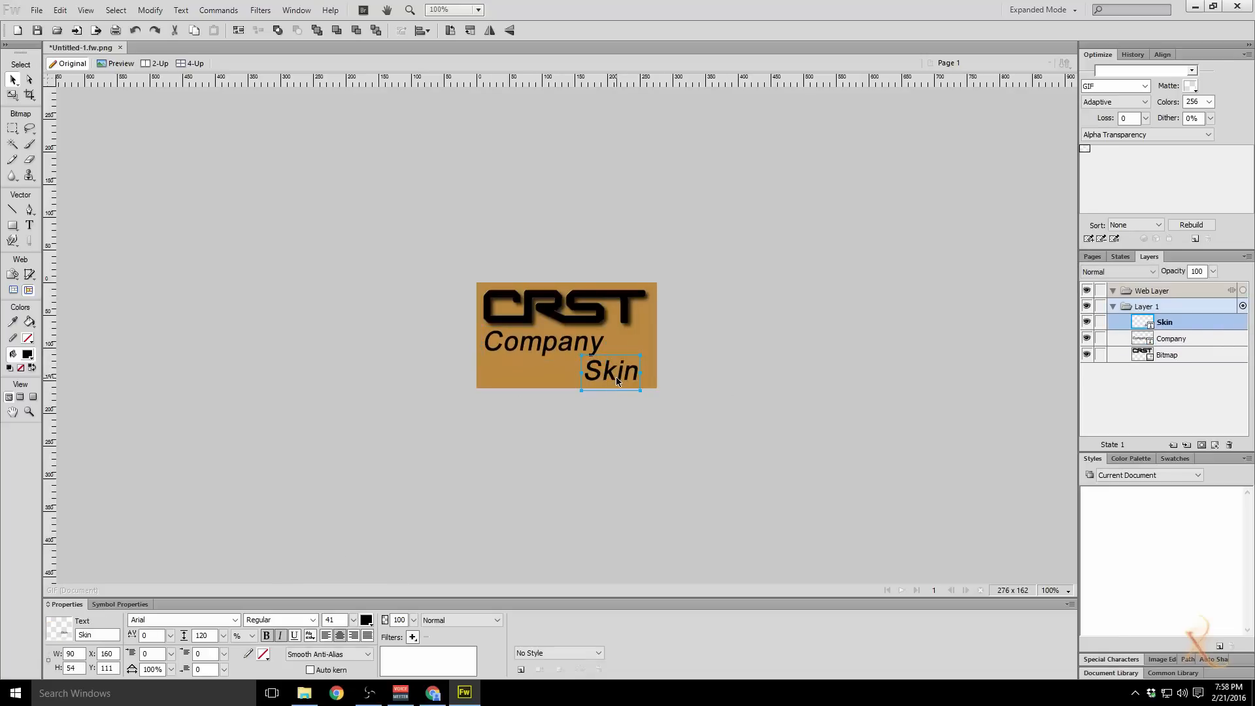
{"action": "left_click", "coordinate": [549, 343], "text": "shift"}
{"action": "left_click", "coordinate": [297, 11]}
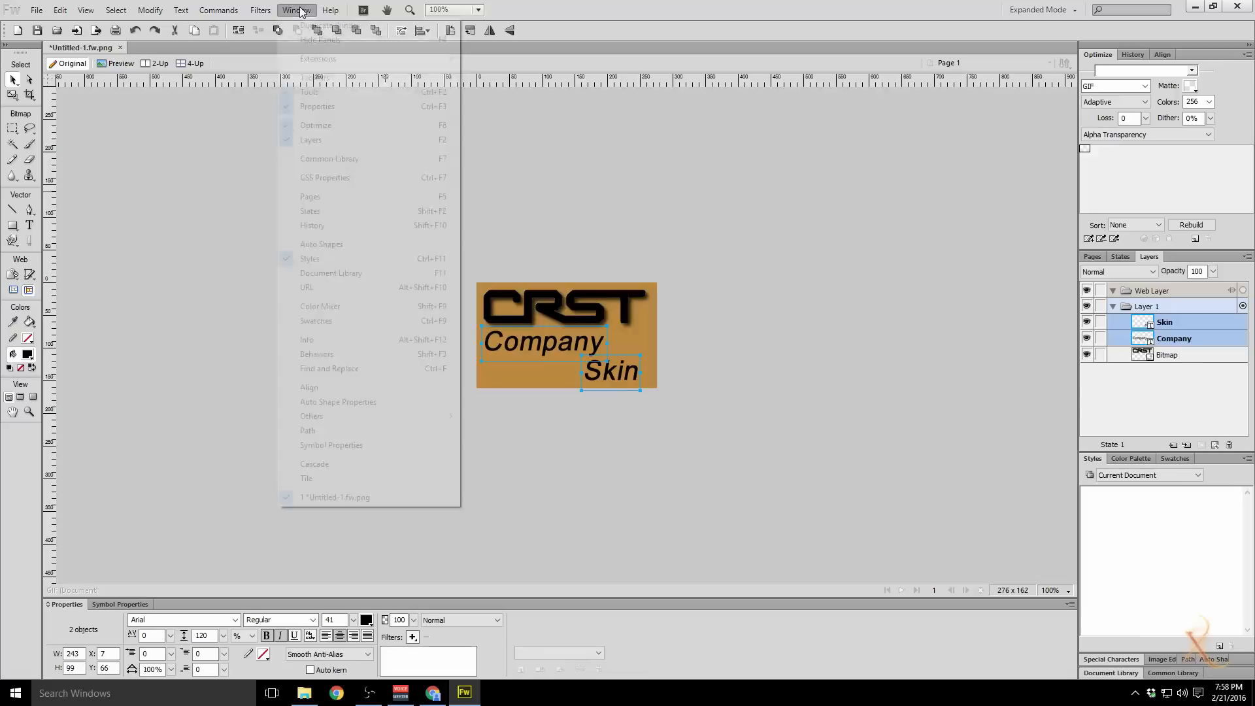
{"action": "mouse_move", "coordinate": [260, 11]}
{"action": "mouse_move", "coordinate": [401, 207]}
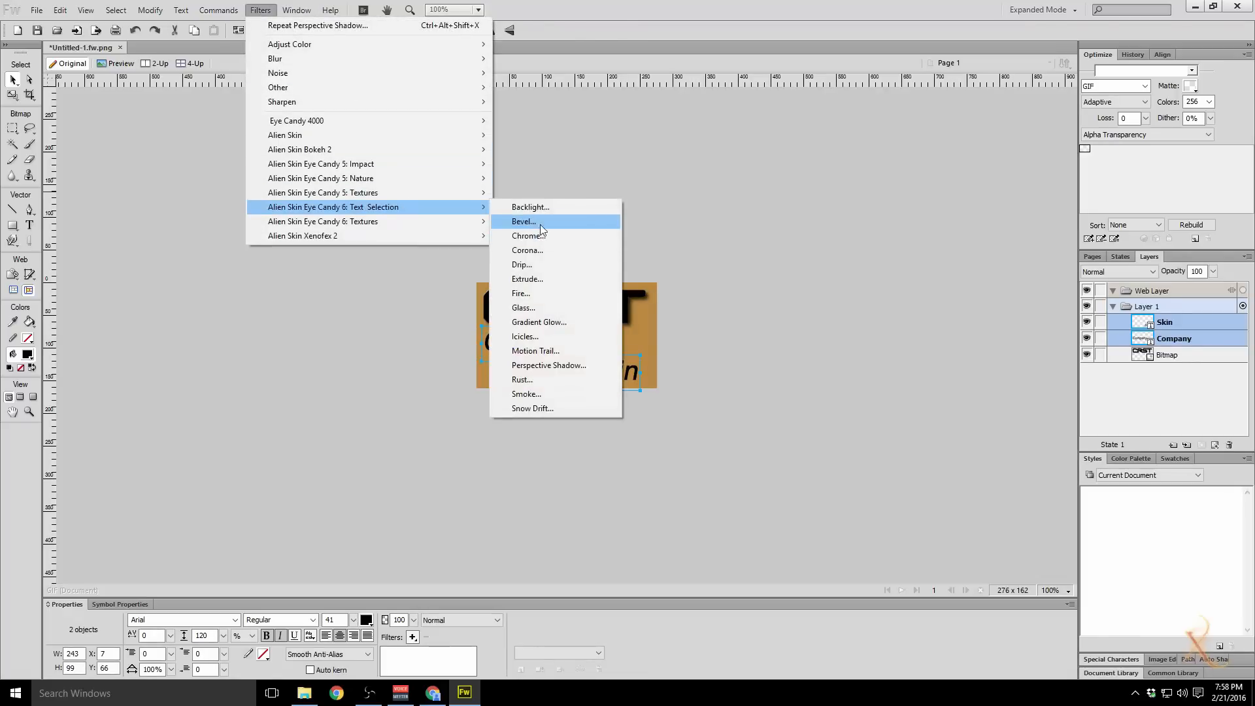
{"action": "left_click", "coordinate": [541, 229]}
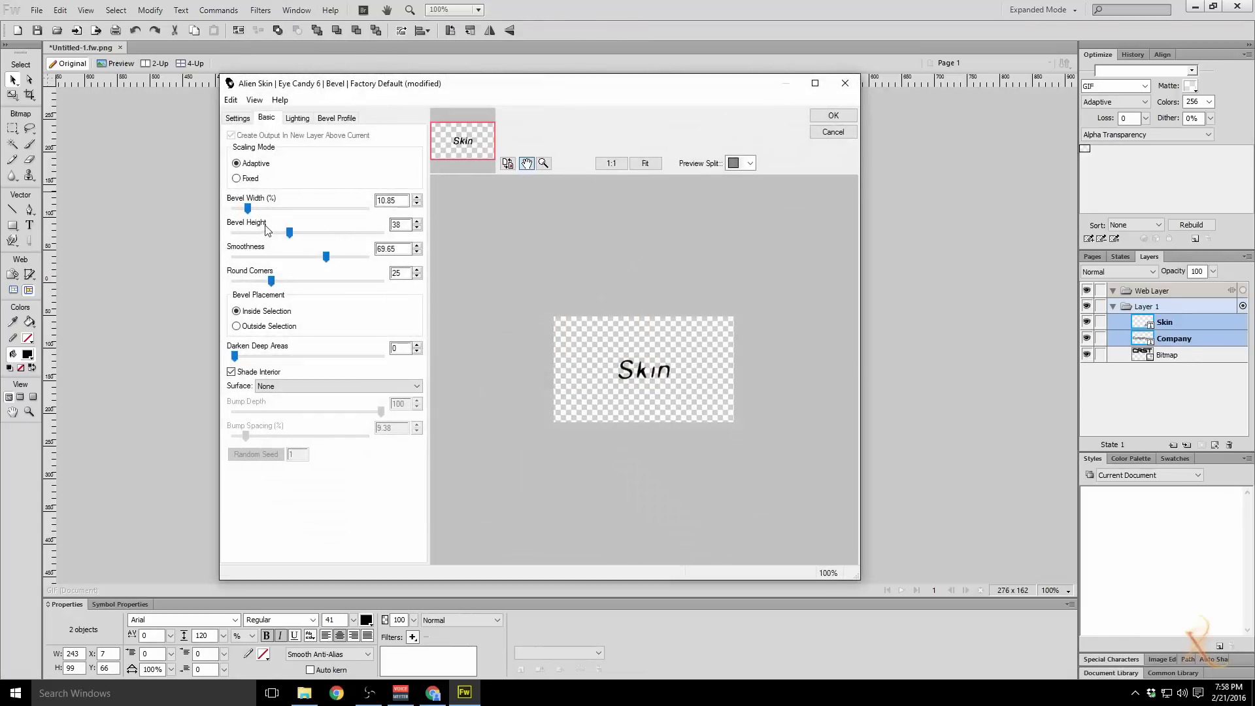
{"action": "left_click_drag", "start_coordinate": [248, 207], "coordinate": [245, 209]}
{"action": "left_click_drag", "start_coordinate": [326, 256], "coordinate": [161, 267]}
{"action": "left_click_drag", "start_coordinate": [235, 256], "coordinate": [203, 284]}
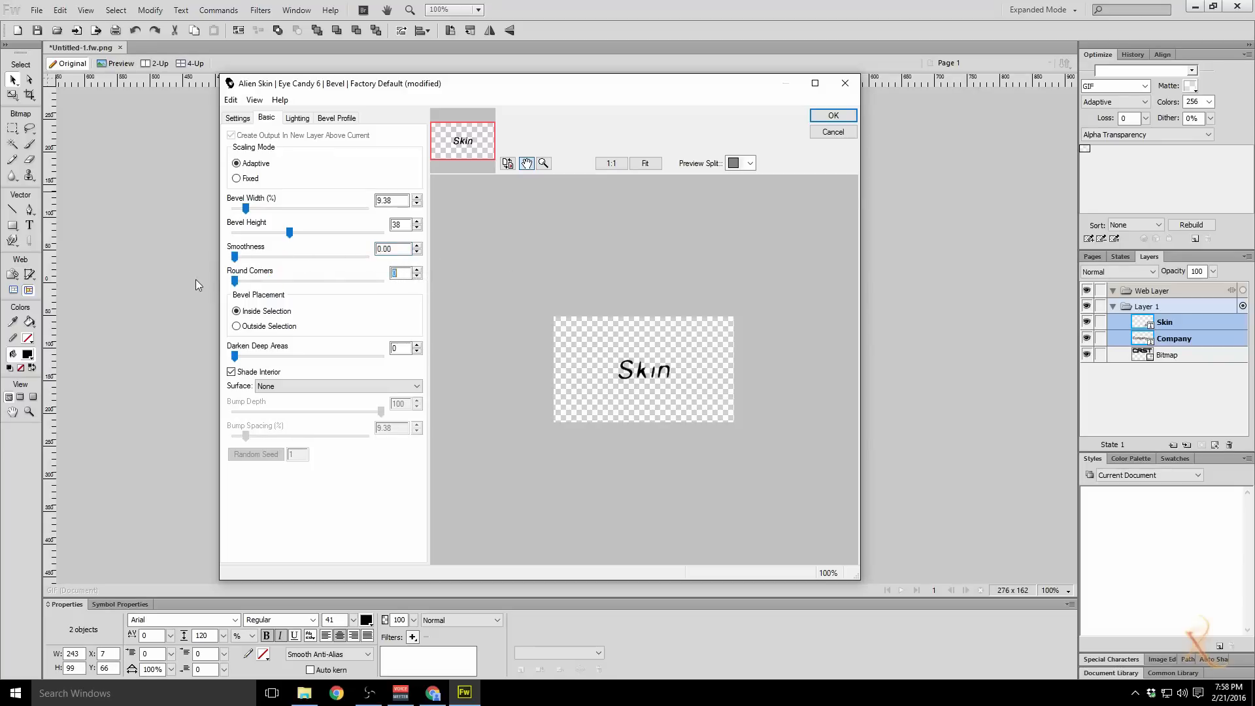
{"action": "left_click", "coordinate": [825, 119]}
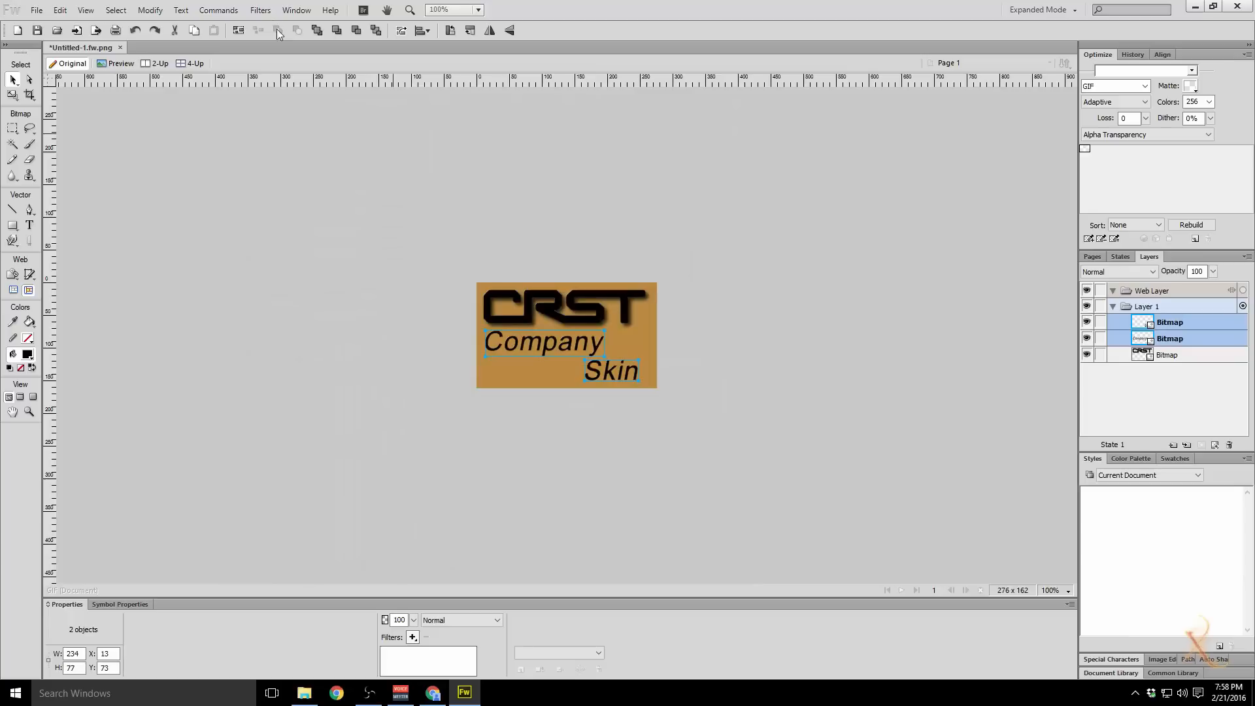
Step: Apply the Eye Candy 6 Perspective Shadow filter in Drop Shadow mode to Company and Skin, keeping its current settings
{"action": "left_click", "coordinate": [258, 11]}
{"action": "mouse_move", "coordinate": [400, 208]}
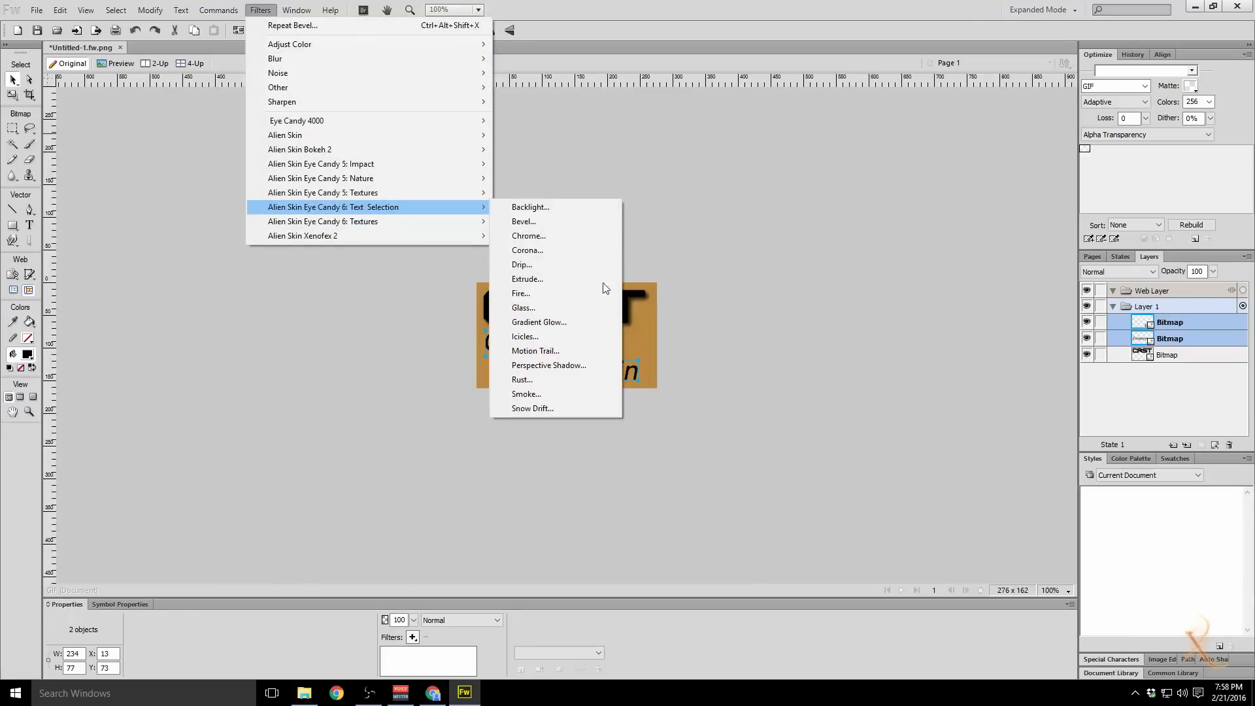
{"action": "left_click", "coordinate": [574, 365]}
{"action": "left_click", "coordinate": [826, 116]}
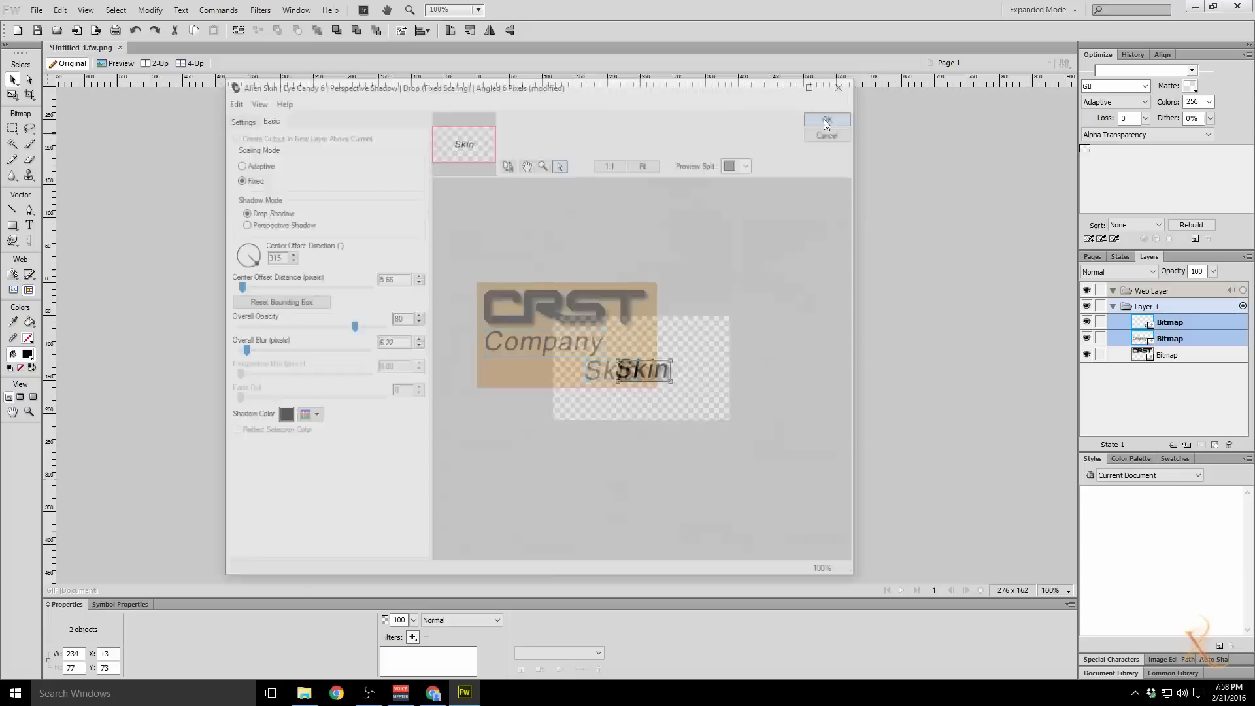
{"action": "left_click", "coordinate": [737, 334]}
Step: Save the image to the Desktop in JPEG format as Untitled-1.jpg
{"action": "left_click", "coordinate": [36, 10]}
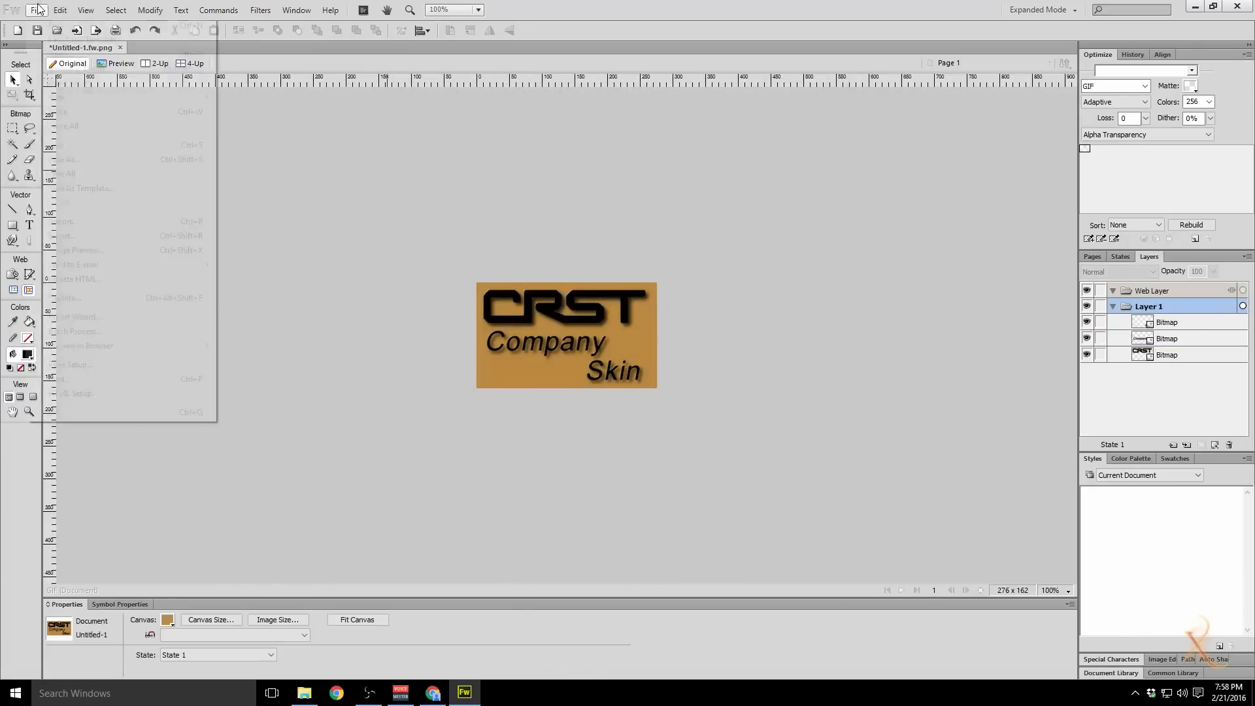
{"action": "left_click", "coordinate": [56, 159]}
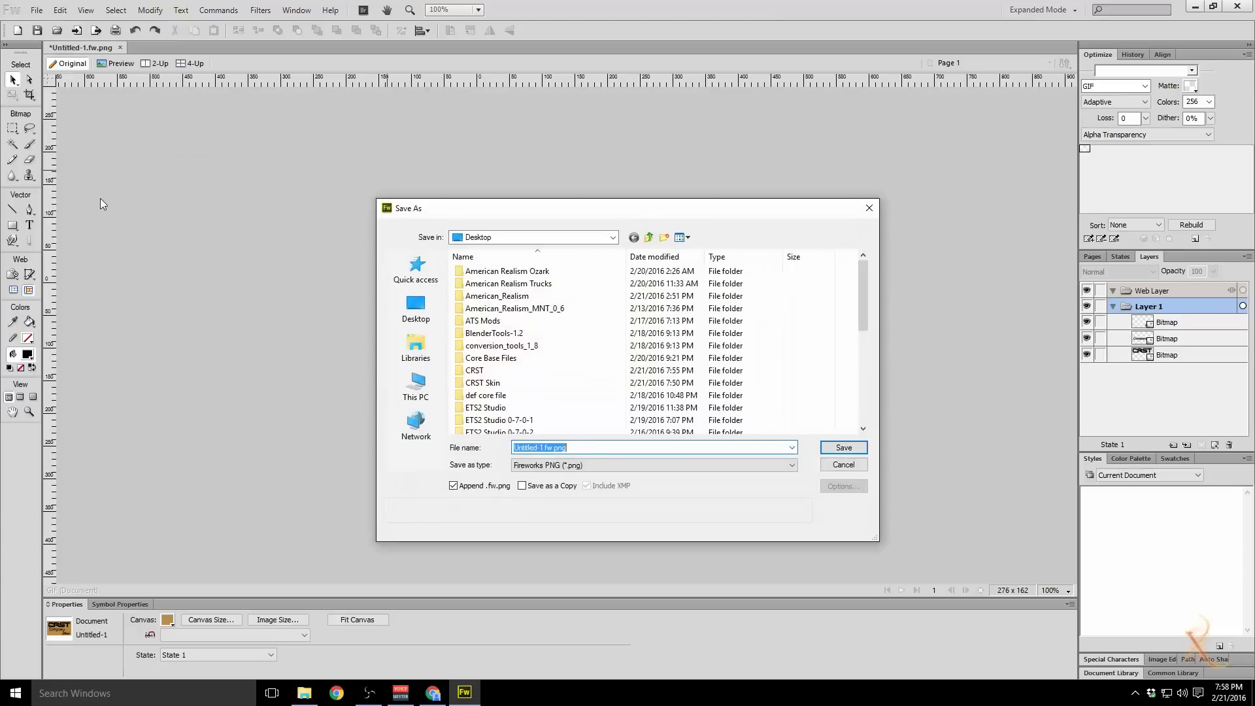
{"action": "left_click", "coordinate": [594, 464]}
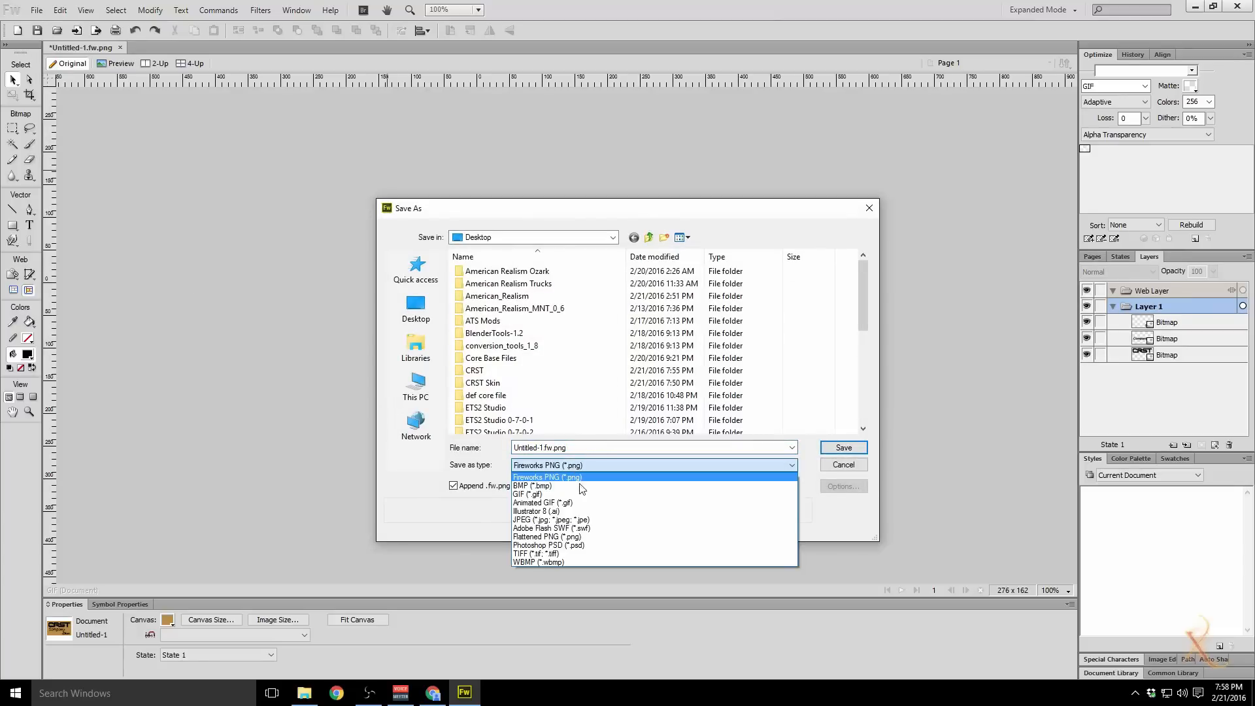
{"action": "left_click", "coordinate": [555, 520]}
{"action": "scroll", "coordinate": [573, 336], "scroll_direction": "down", "scroll_amount": 6}
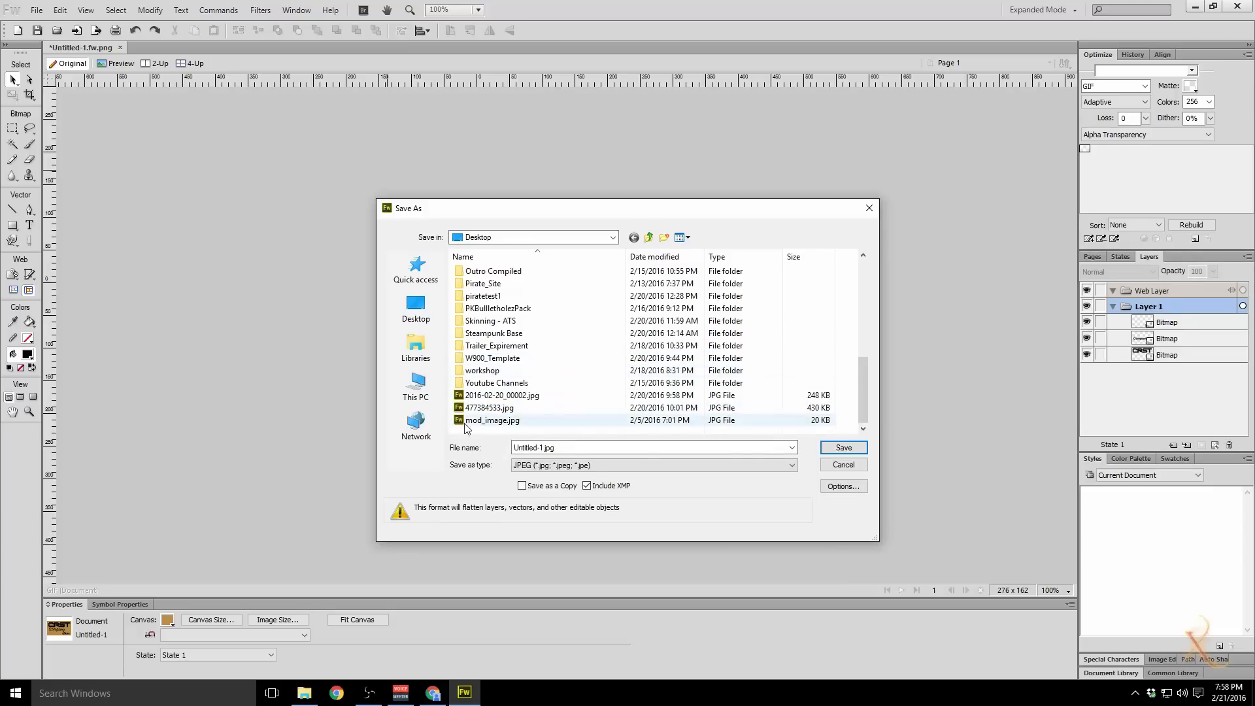
{"action": "left_click", "coordinate": [845, 448]}
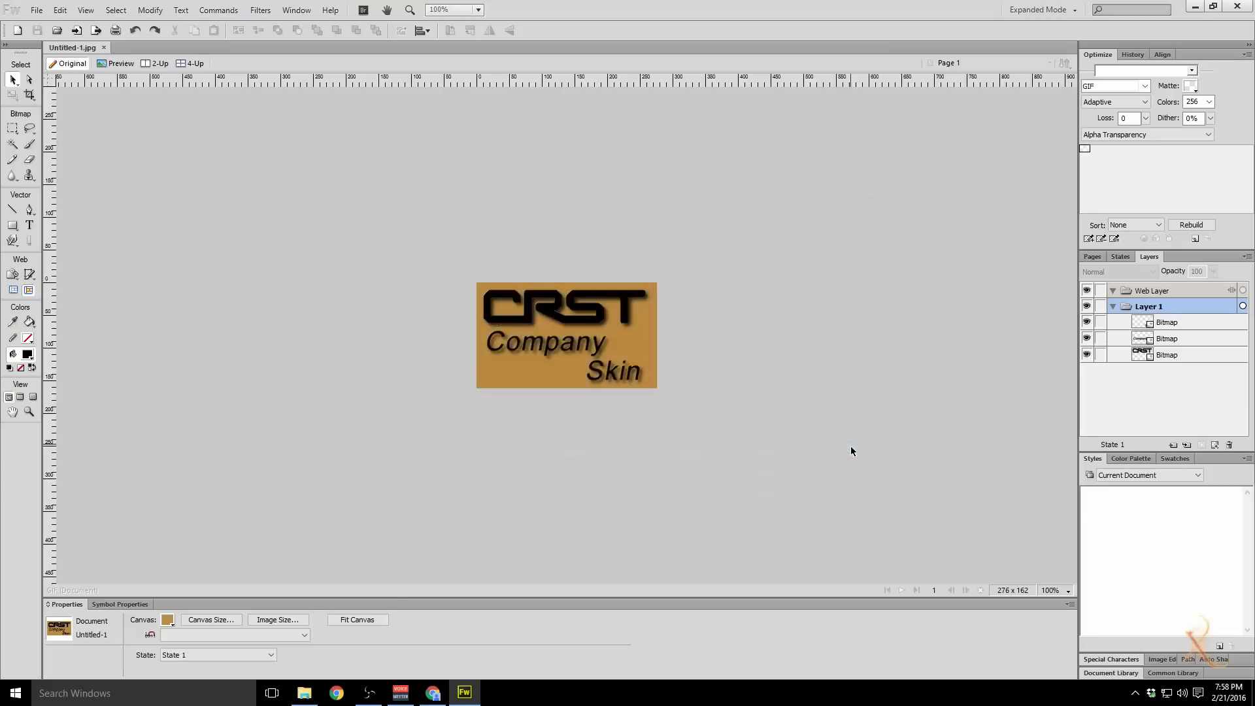
Step: Close Fireworks and move Untitled-1.jpg from the desktop into the CRST folder
{"action": "left_click", "coordinate": [1237, 6]}
{"action": "left_click", "coordinate": [719, 379]}
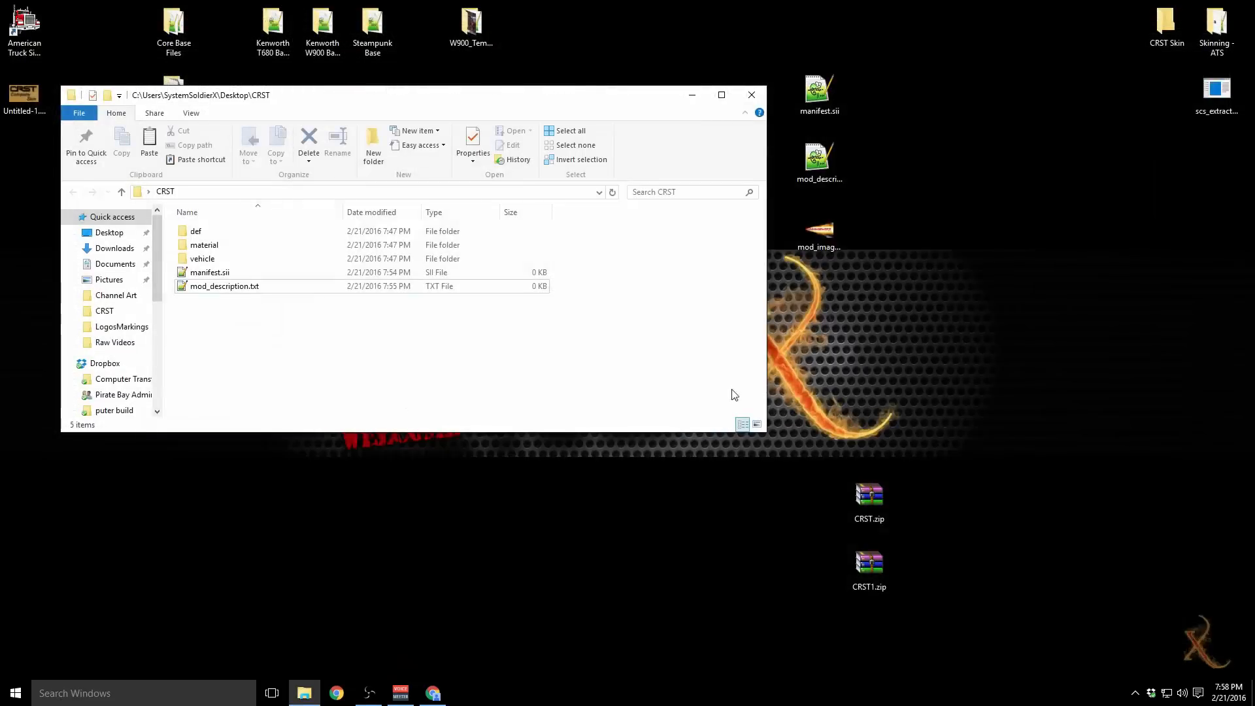
{"action": "left_click_drag", "start_coordinate": [463, 109], "coordinate": [507, 212]}
{"action": "left_click", "coordinate": [33, 95]}
{"action": "left_click_drag", "start_coordinate": [30, 93], "coordinate": [308, 448]}
{"action": "left_click_drag", "start_coordinate": [458, 208], "coordinate": [384, 158]}
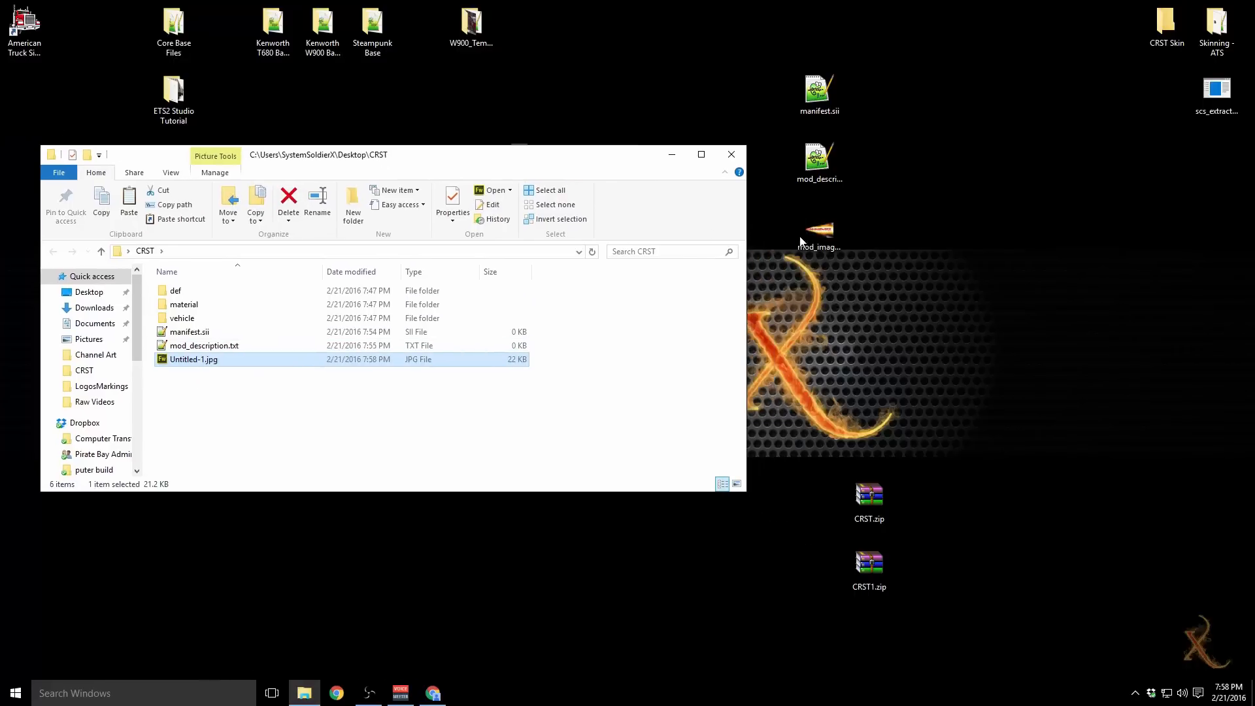
Step: Rename Untitled-1.jpg in the CRST folder to mod_image.jpg
{"action": "left_click", "coordinate": [819, 236]}
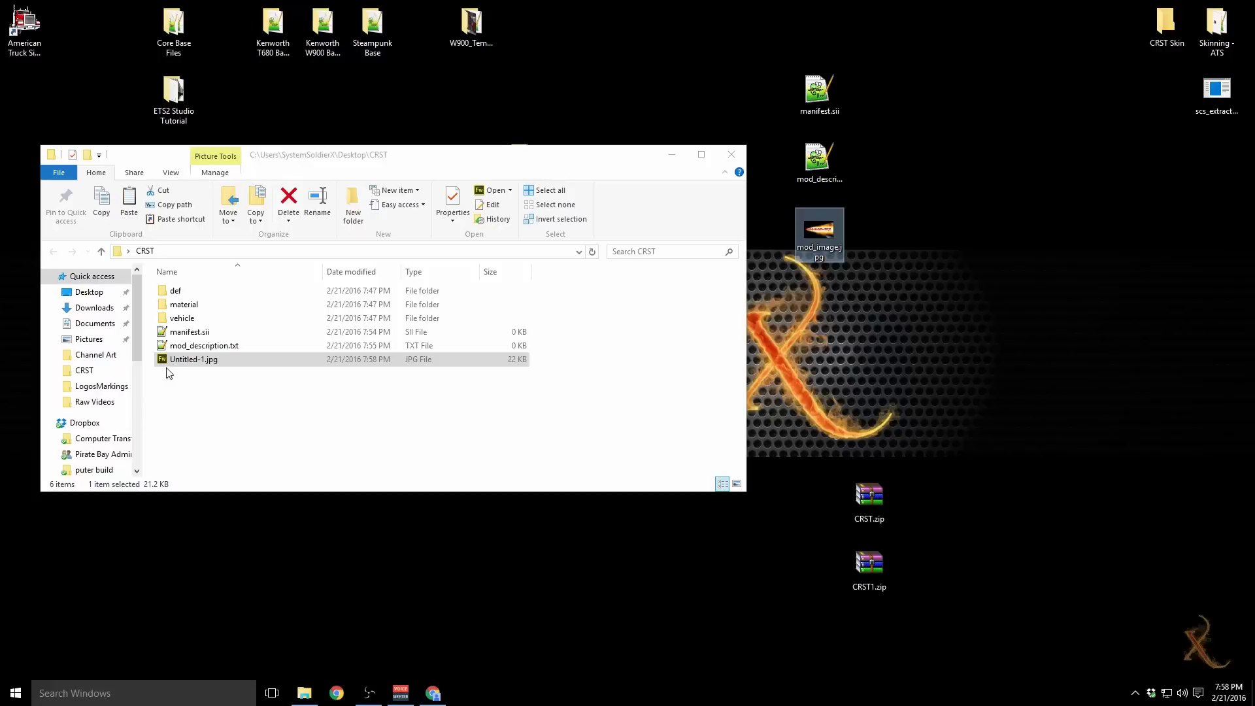
{"action": "left_click", "coordinate": [185, 365]}
{"action": "left_click", "coordinate": [185, 363]}
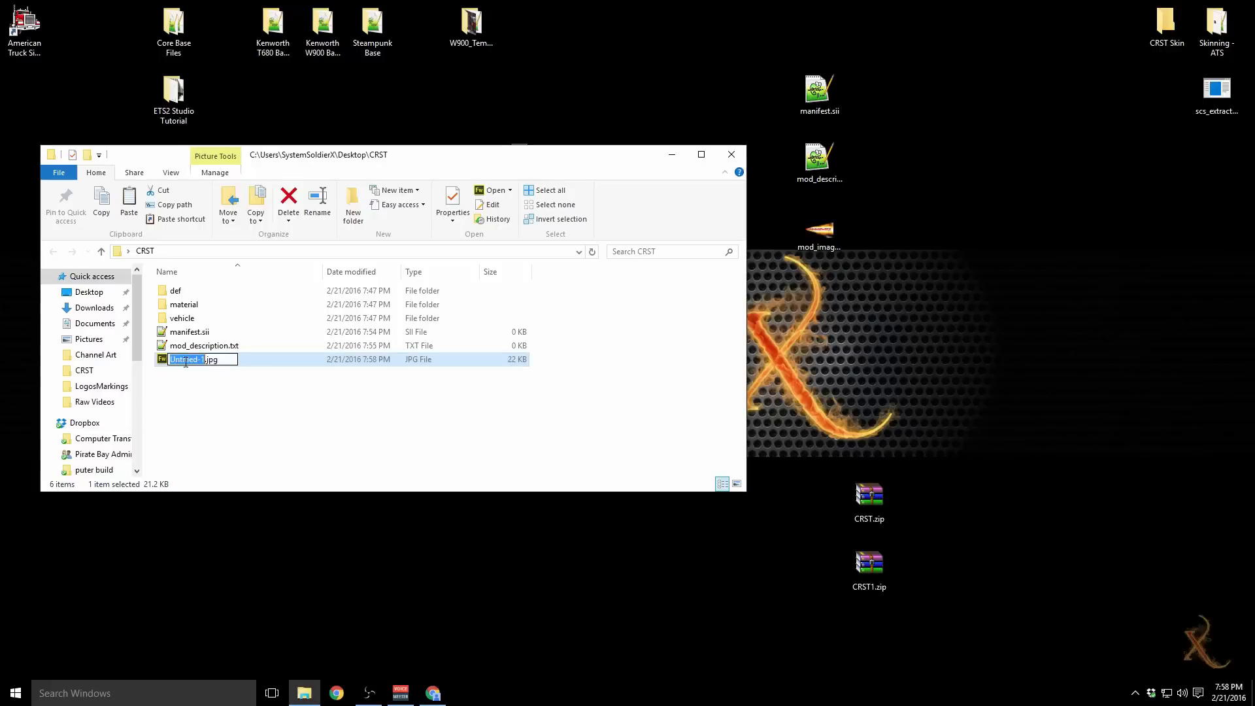
{"action": "type", "text": "mod_"}
{"action": "type", "text": "image"}
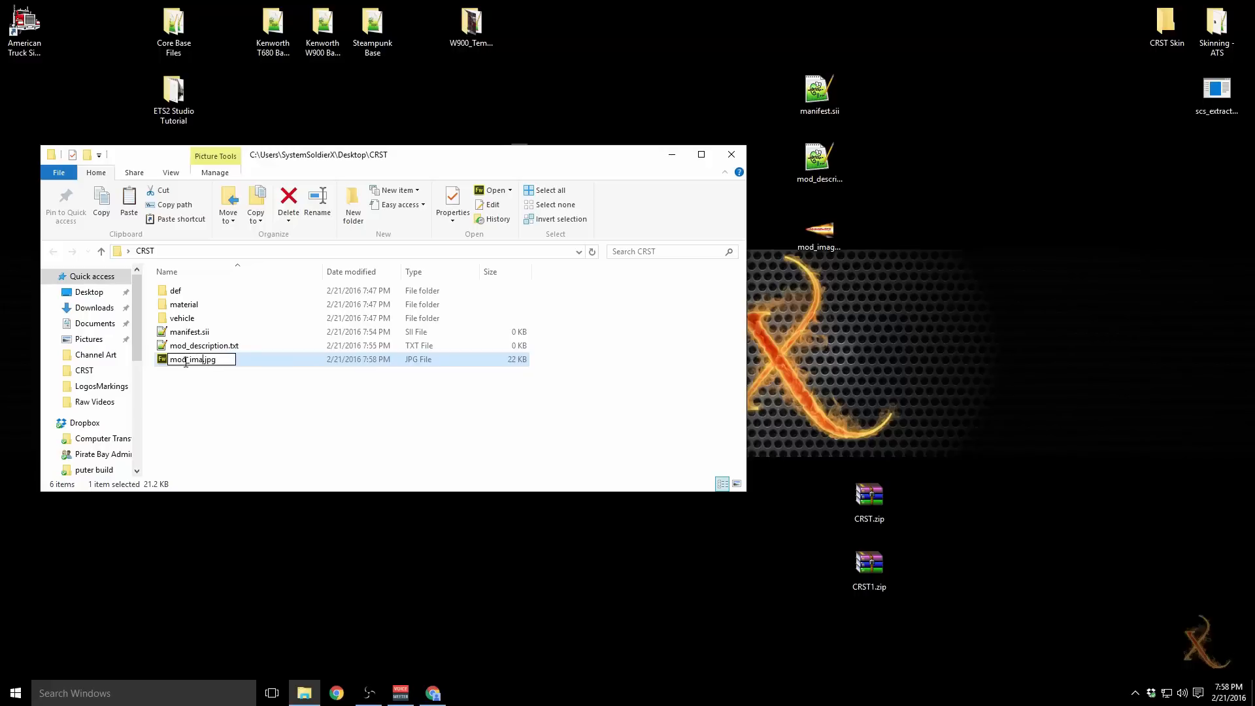
{"action": "key", "text": "Return"}
{"action": "left_click", "coordinate": [210, 401]}
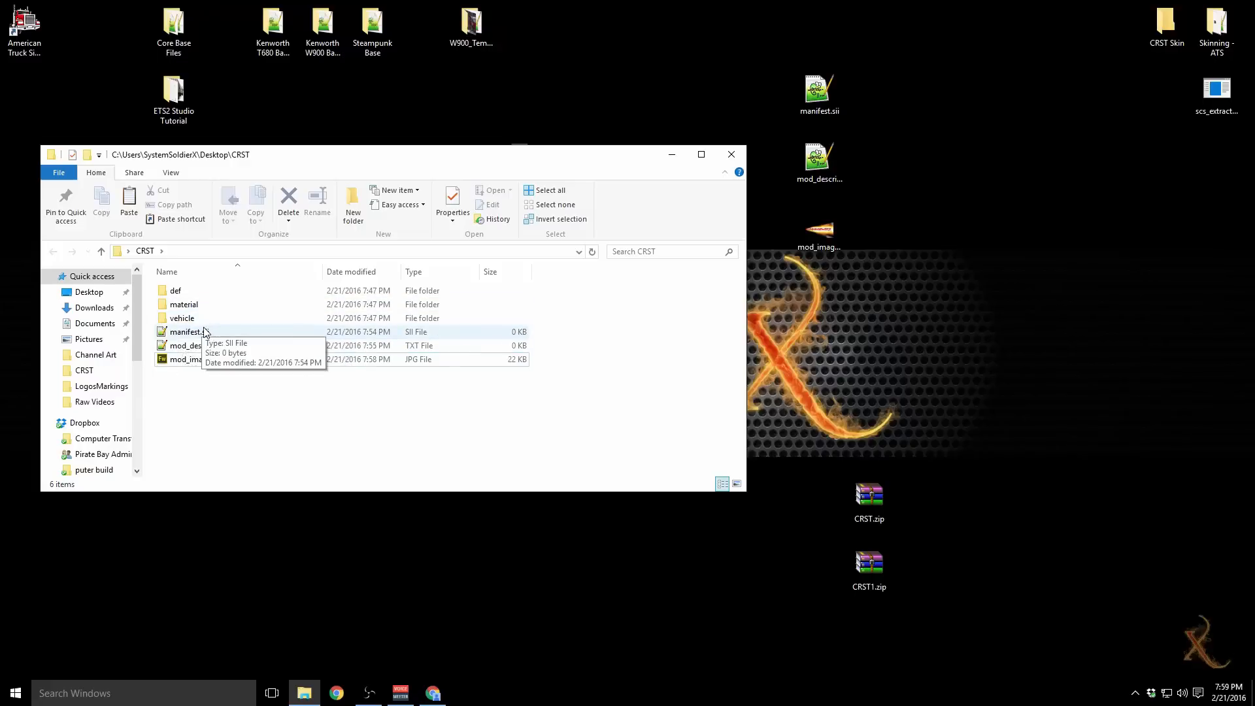
Step: Open the desktop's sample manifest.sii in Notepad++ and place its narrowed window beside the CRST folder window
{"action": "left_click", "coordinate": [811, 83]}
{"action": "double_click", "coordinate": [810, 83]}
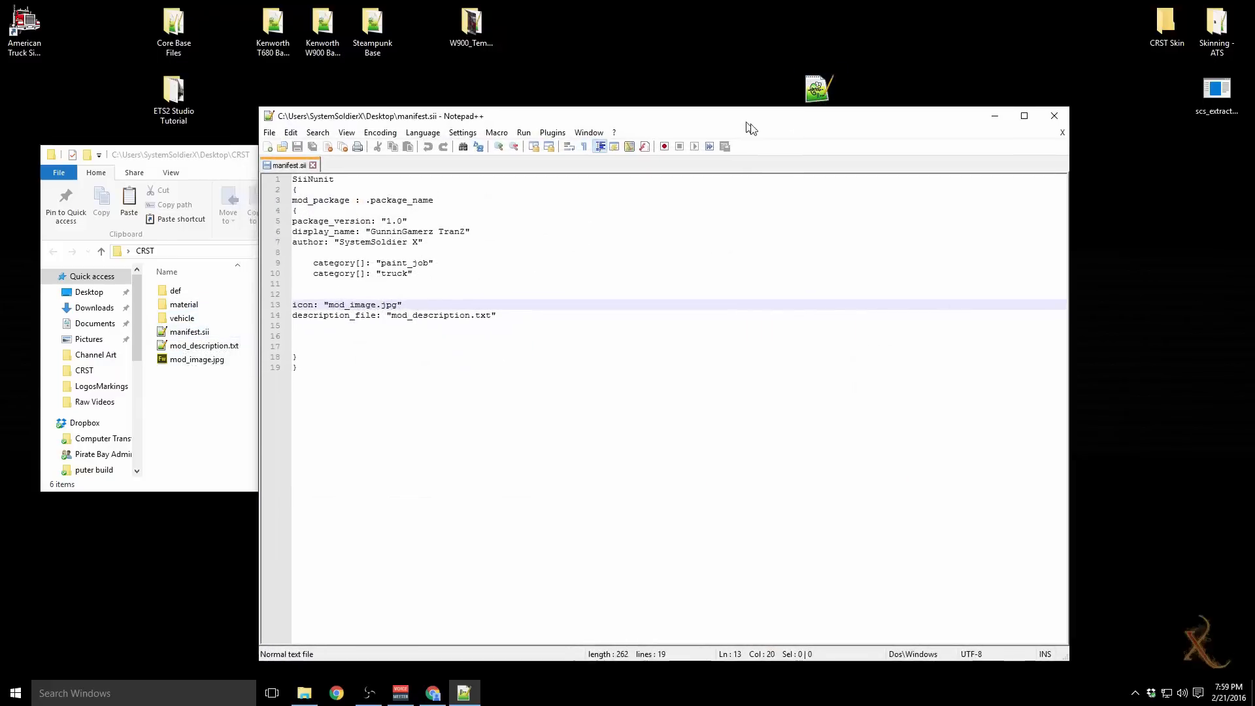
{"action": "left_click_drag", "start_coordinate": [1139, 252], "coordinate": [734, 255]}
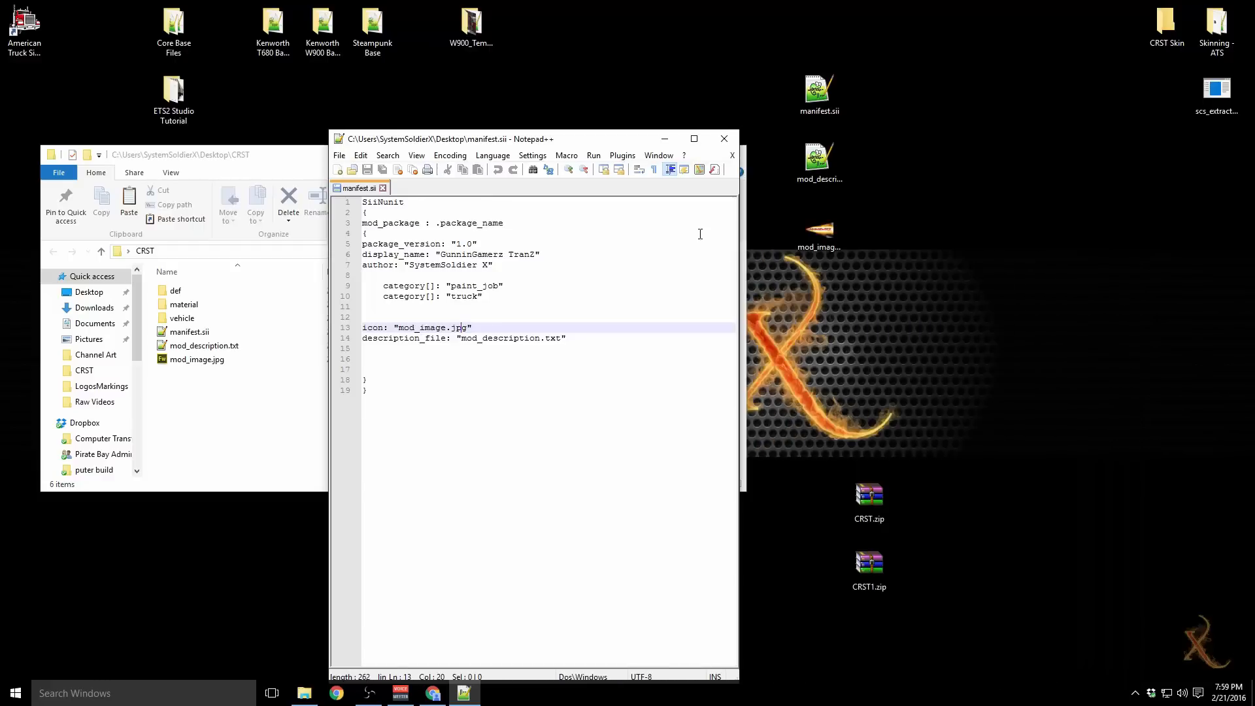
{"action": "left_click_drag", "start_coordinate": [617, 141], "coordinate": [1100, 105]}
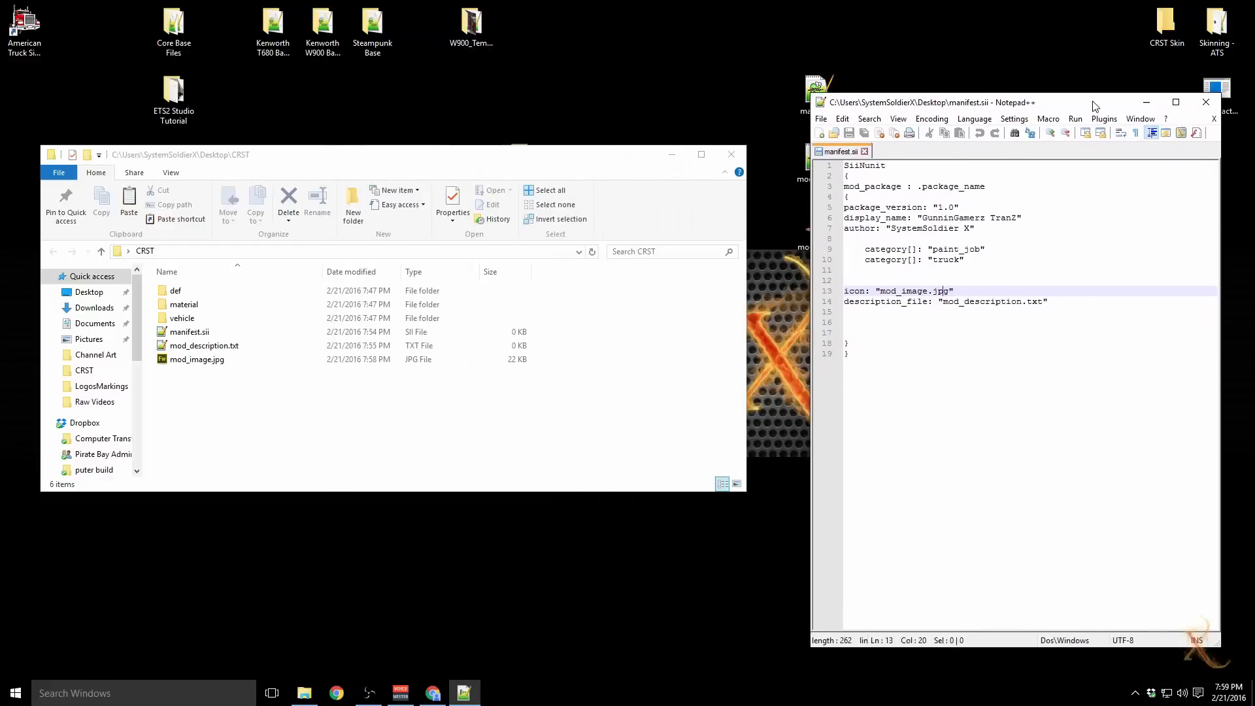
Step: Open the CRST folder's manifest.sii in a separate Notepad++ window and arrange it next to the sample manifest
{"action": "double_click", "coordinate": [189, 332]}
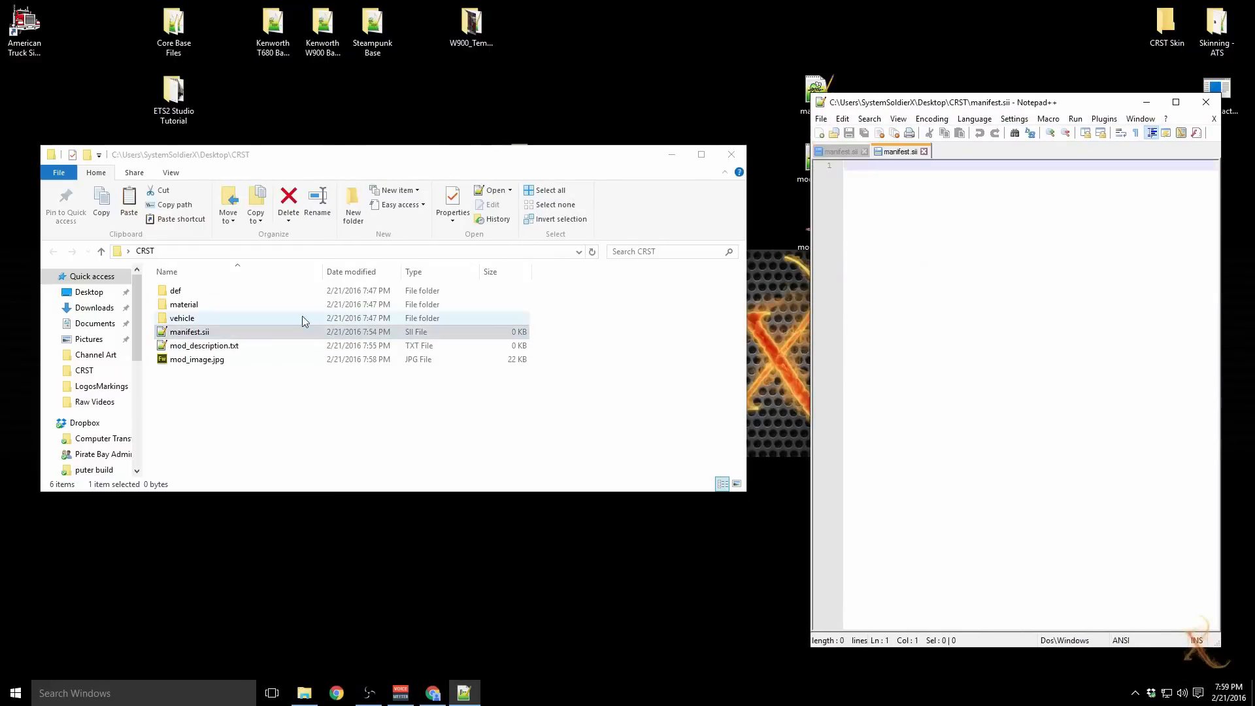
{"action": "left_click_drag", "start_coordinate": [731, 163], "coordinate": [393, 112]}
{"action": "left_click_drag", "start_coordinate": [1197, 188], "coordinate": [782, 190]}
{"action": "left_click_drag", "start_coordinate": [665, 116], "coordinate": [376, 89]}
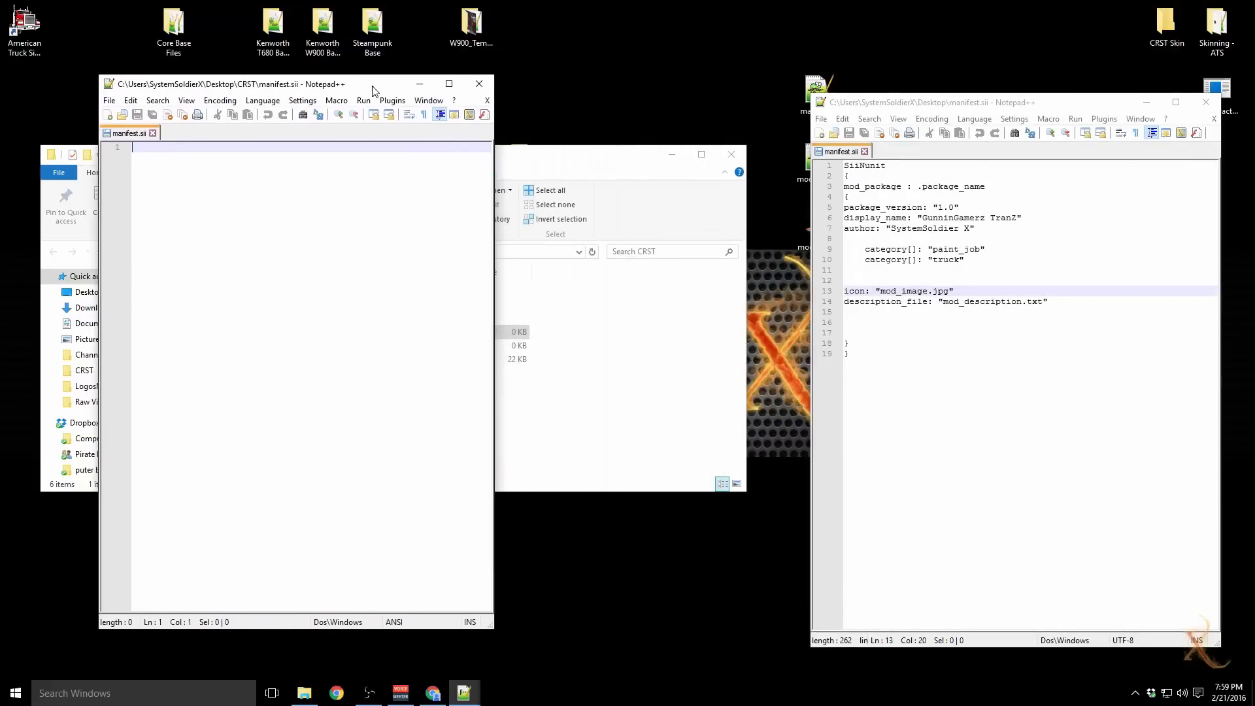
{"action": "left_click_drag", "start_coordinate": [498, 270], "coordinate": [724, 269]}
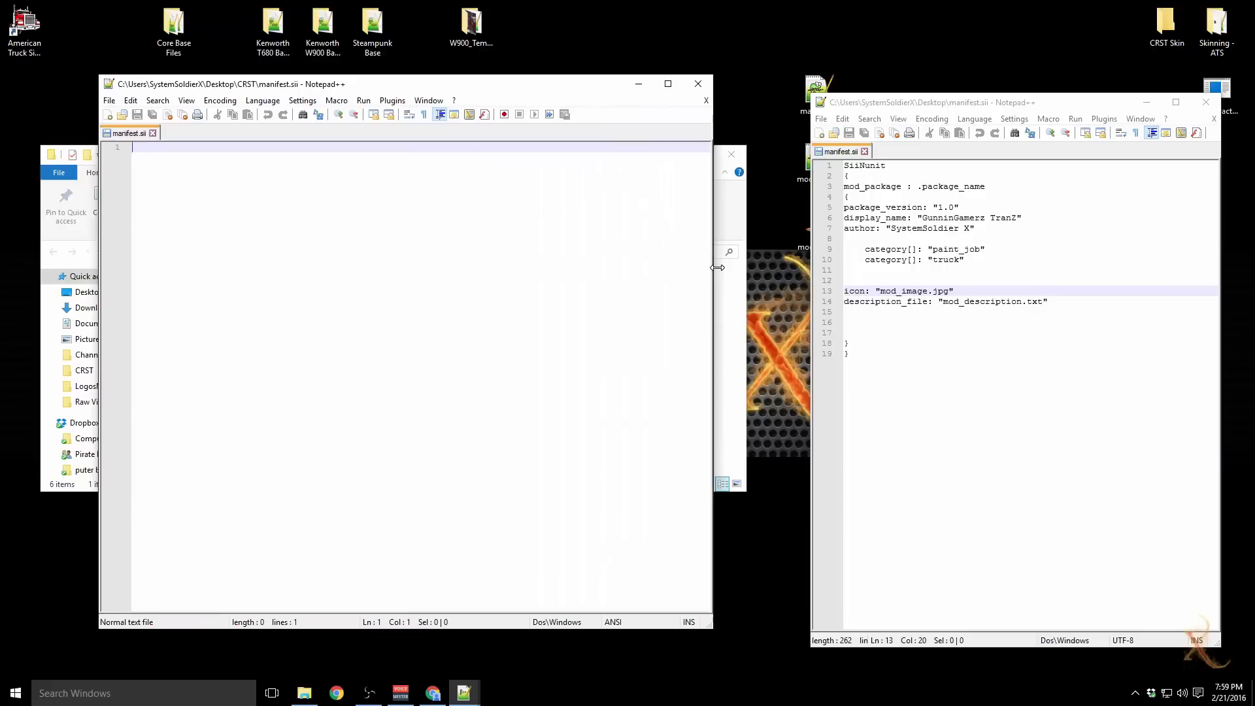
{"action": "left_click_drag", "start_coordinate": [563, 98], "coordinate": [581, 109]}
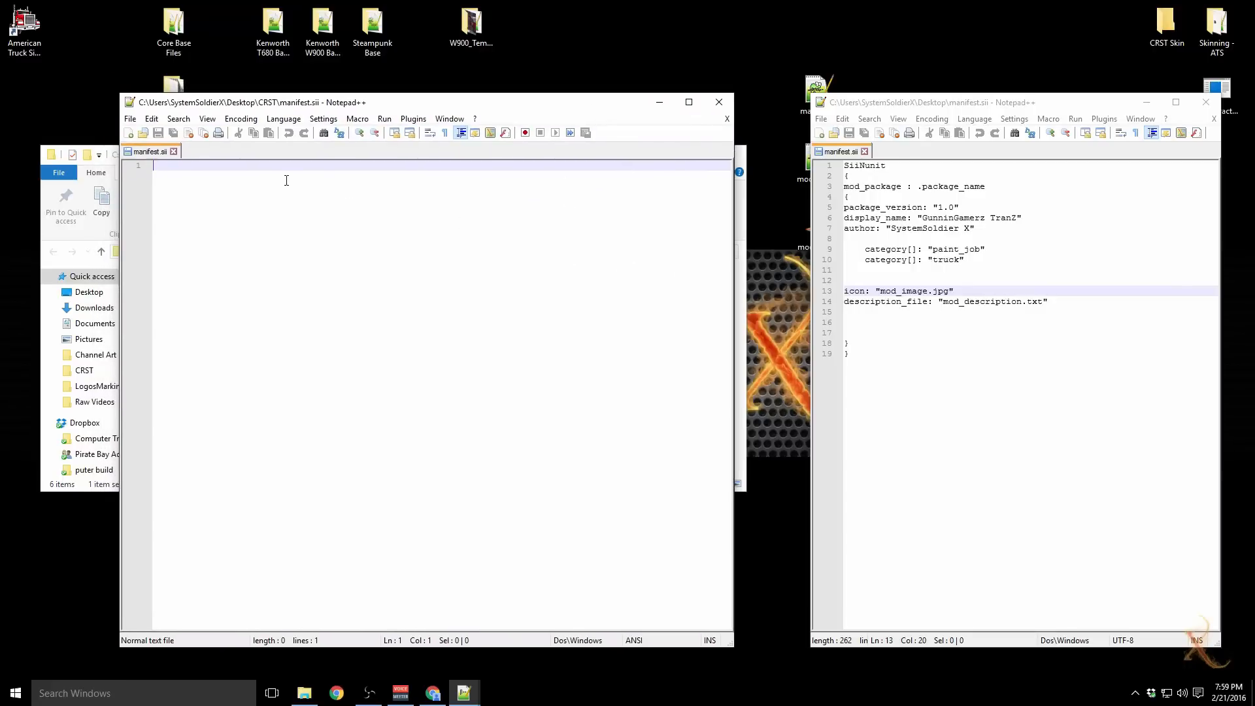
Step: Begin the CRST manifest.sii with SiiNunit on line 1 and an opening curly brace on line 2
{"action": "type", "text": "S"}
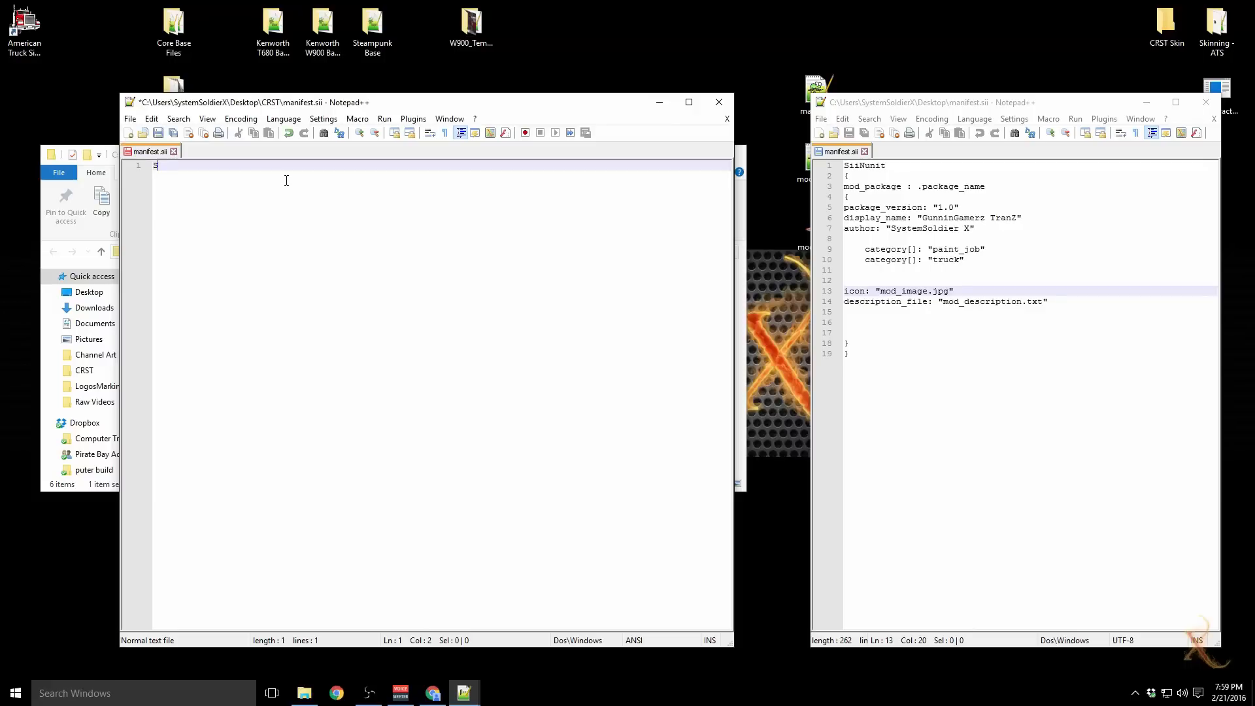
{"action": "type", "text": "iiNunit"}
{"action": "key", "text": "Return"}
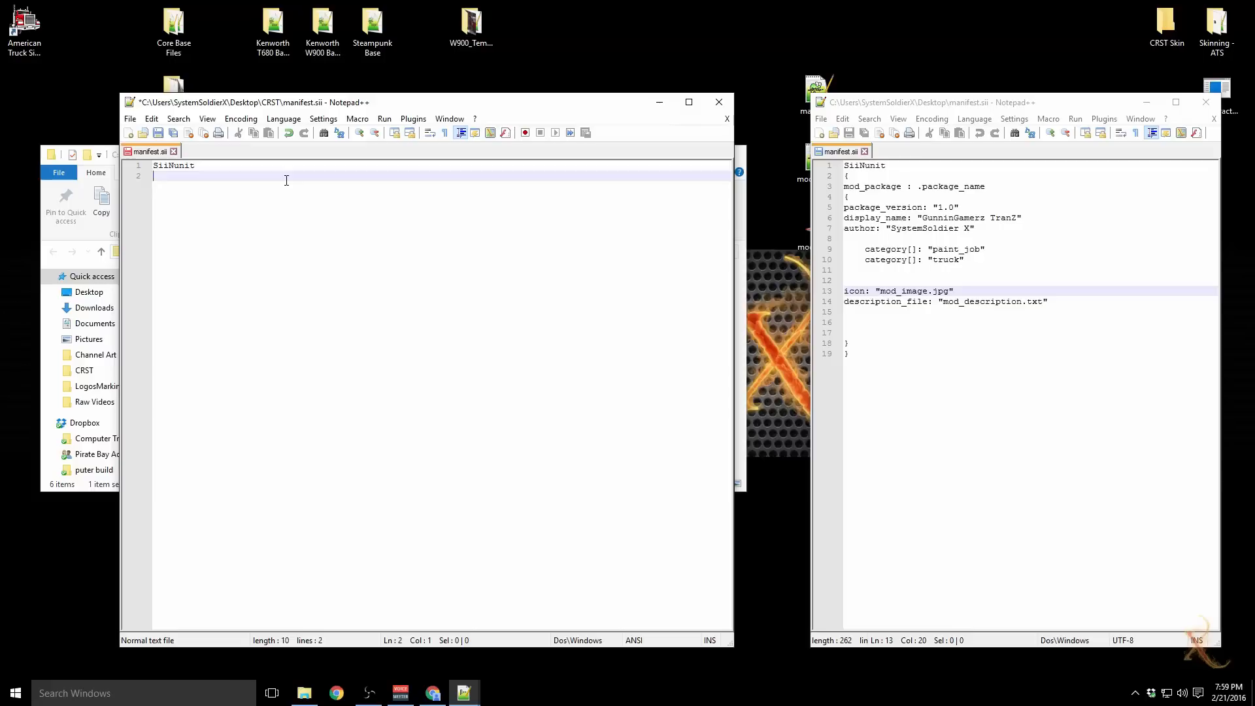
{"action": "type", "text": "{"}
{"action": "key", "text": "Return"}
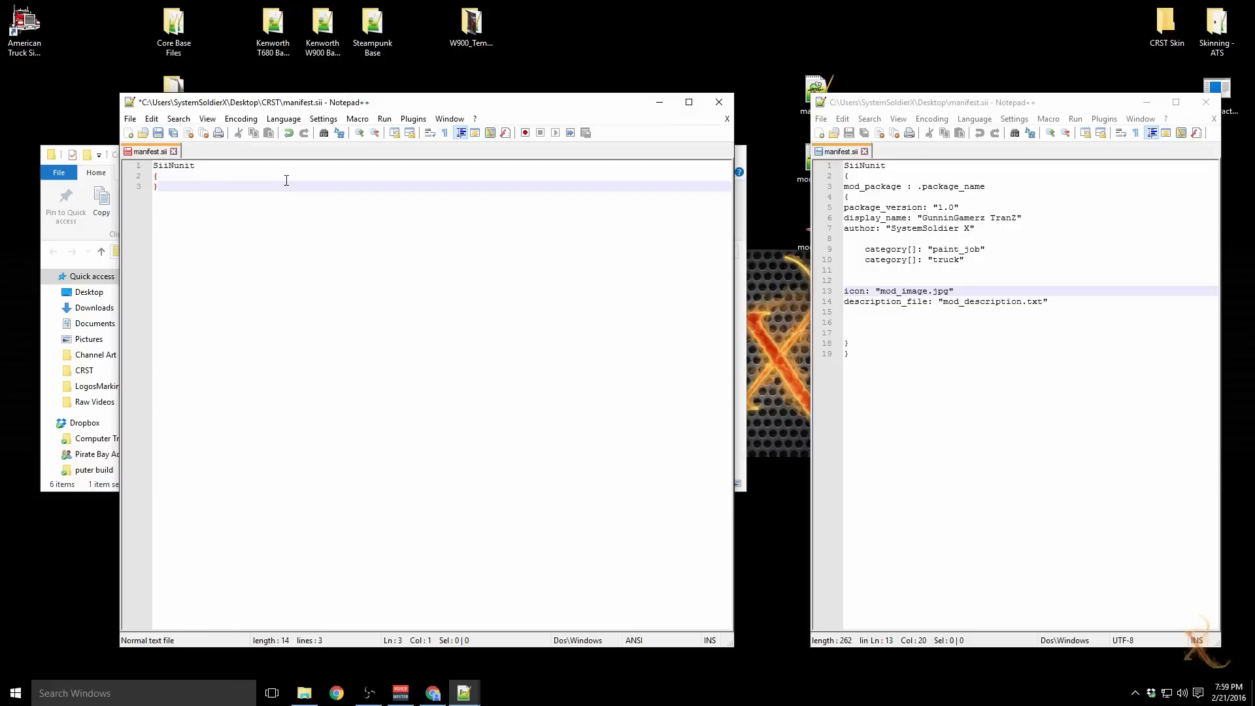
Step: Add the line mod_package : .package_name on line 3 of the CRST manifest.sii, followed by an opening curly brace on line 4
{"action": "type", "text": "mod_"}
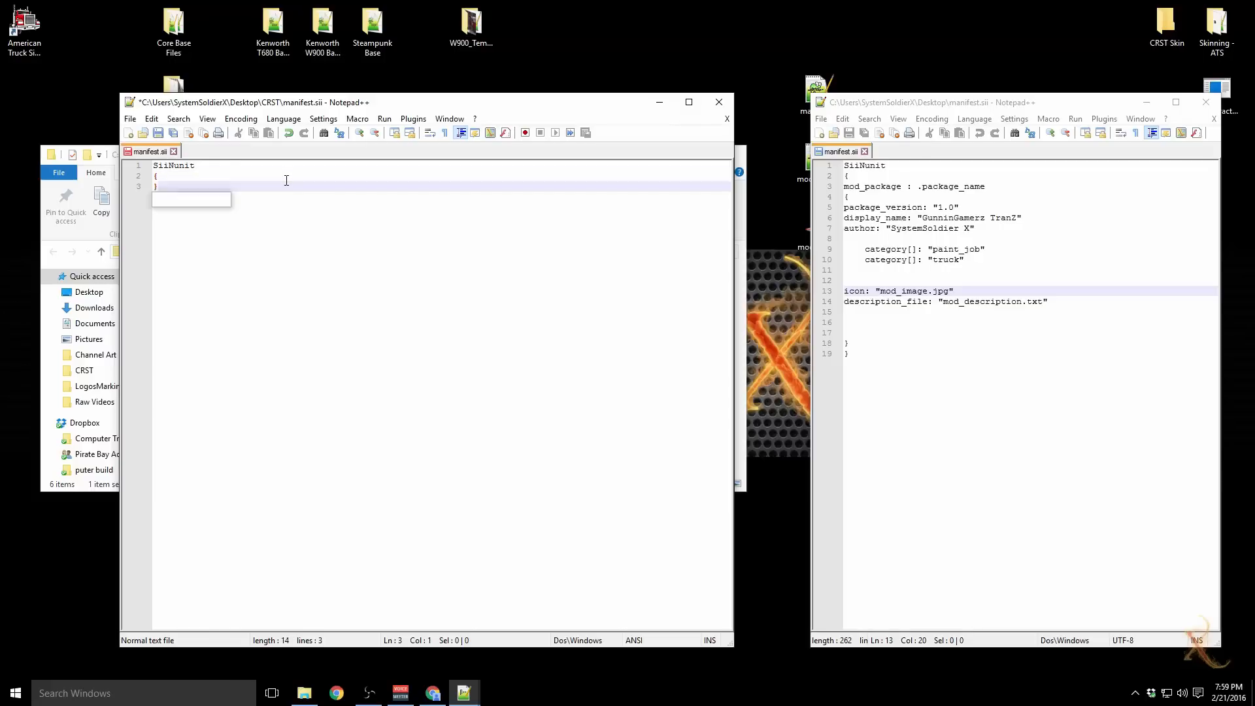
{"action": "type", "text": "package"}
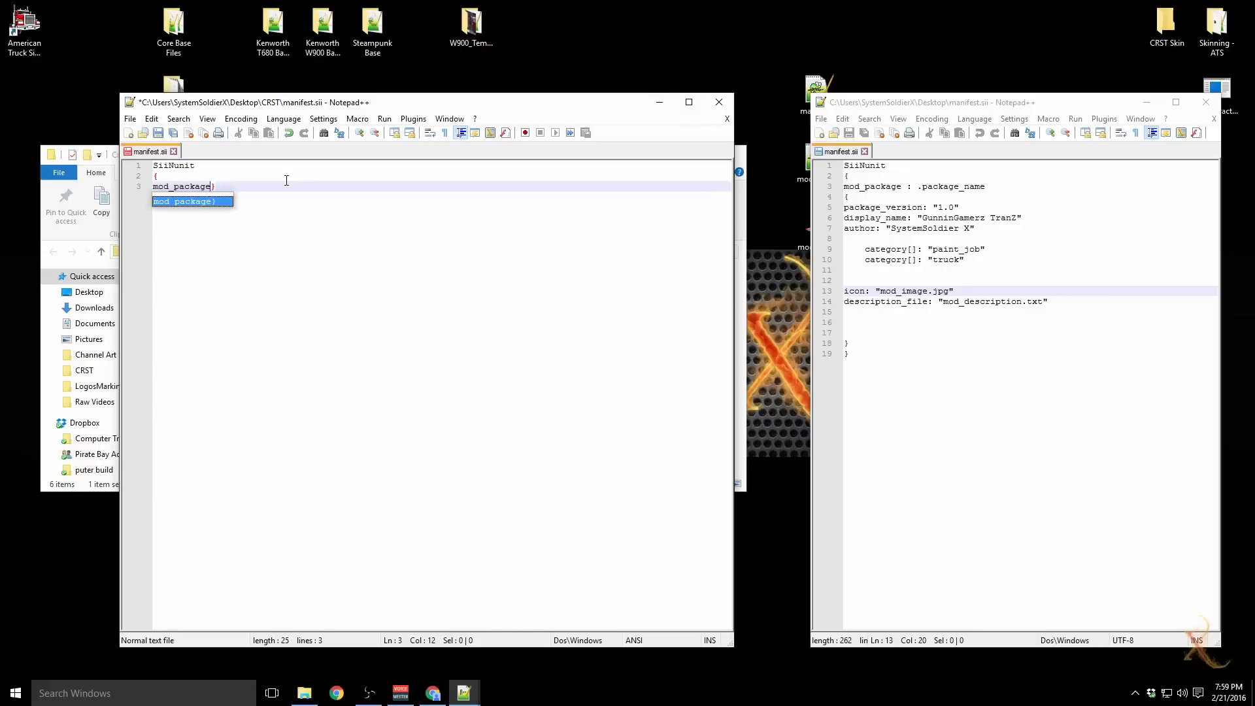
{"action": "type", "text": " :"}
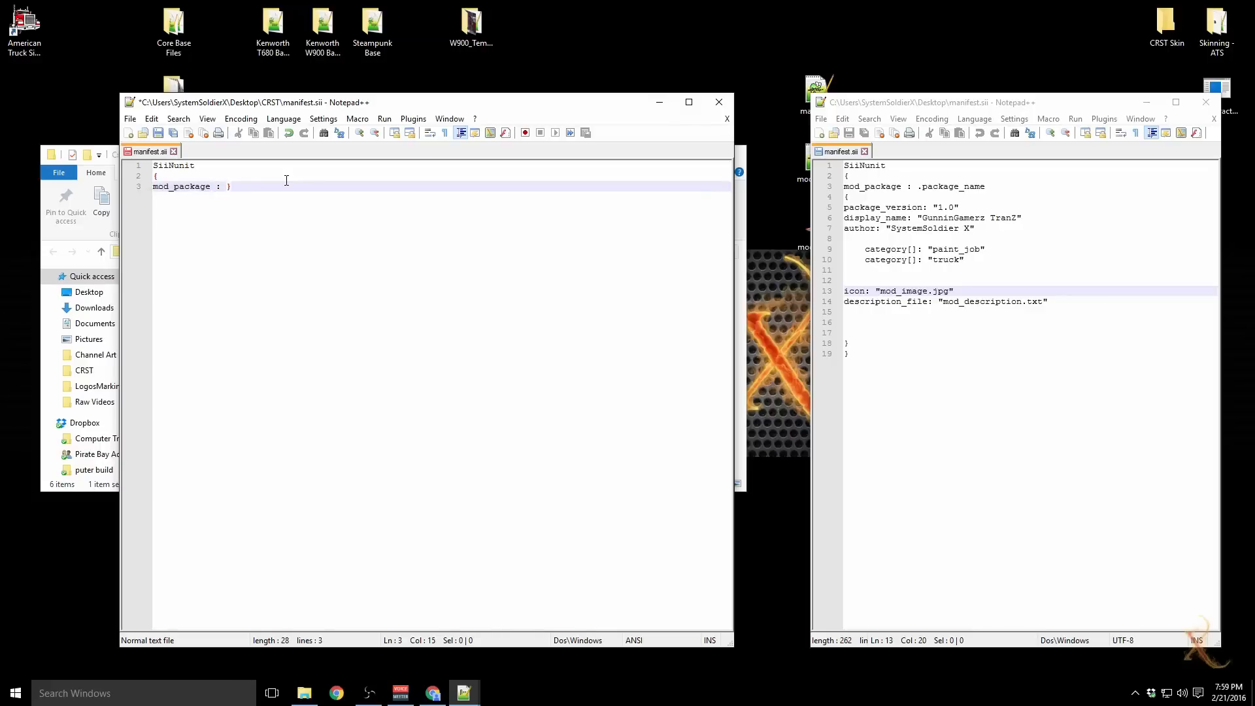
{"action": "type", "text": " .package"}
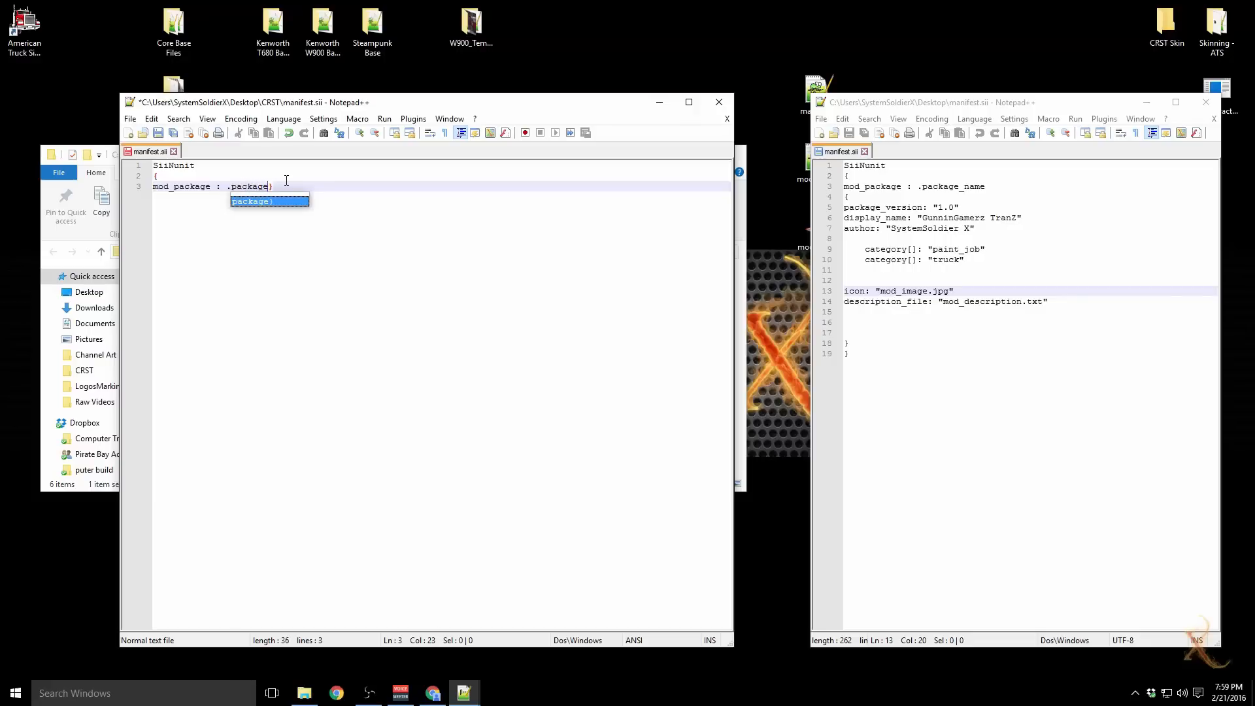
{"action": "type", "text": "_name"}
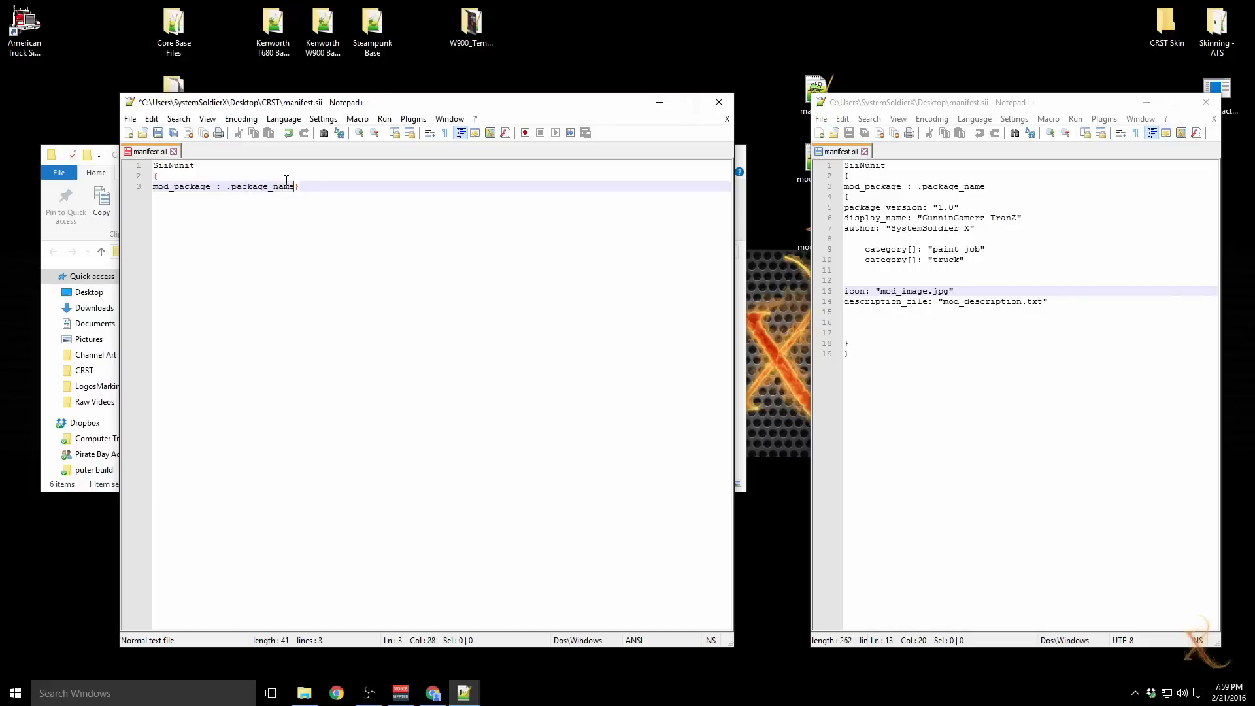
{"action": "key", "text": "Return"}
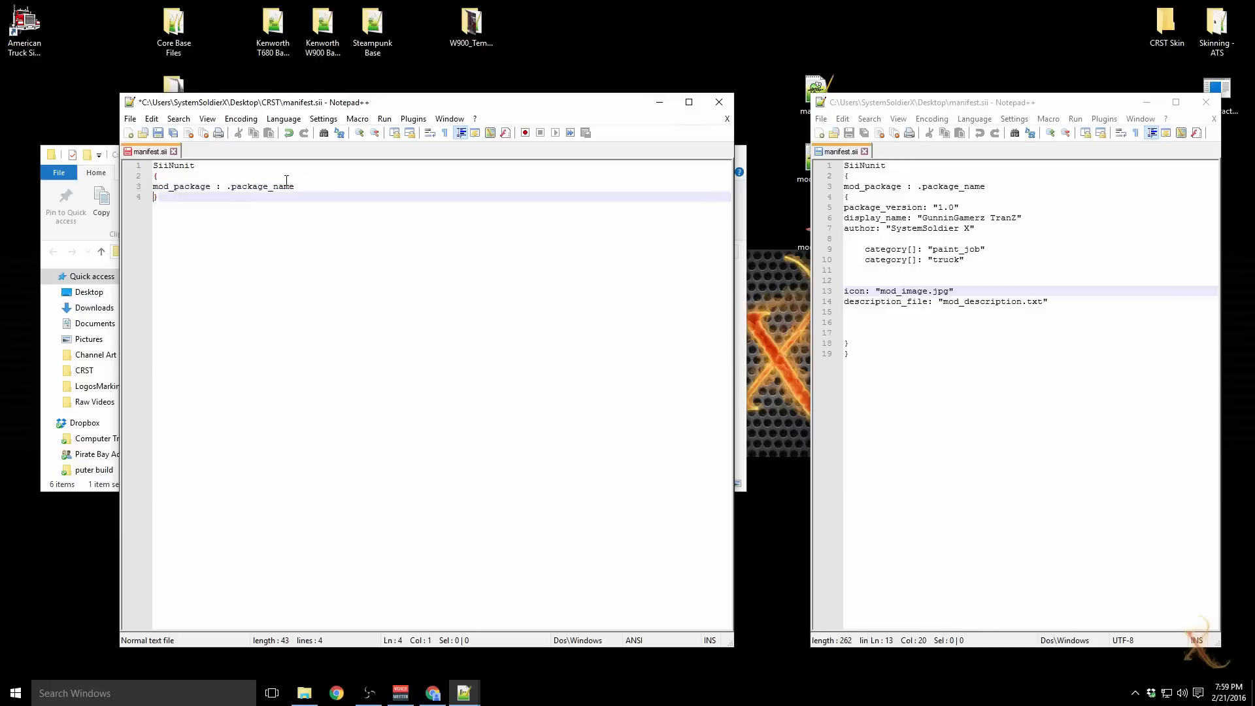
{"action": "type", "text": "{"}
{"action": "key", "text": "Return"}
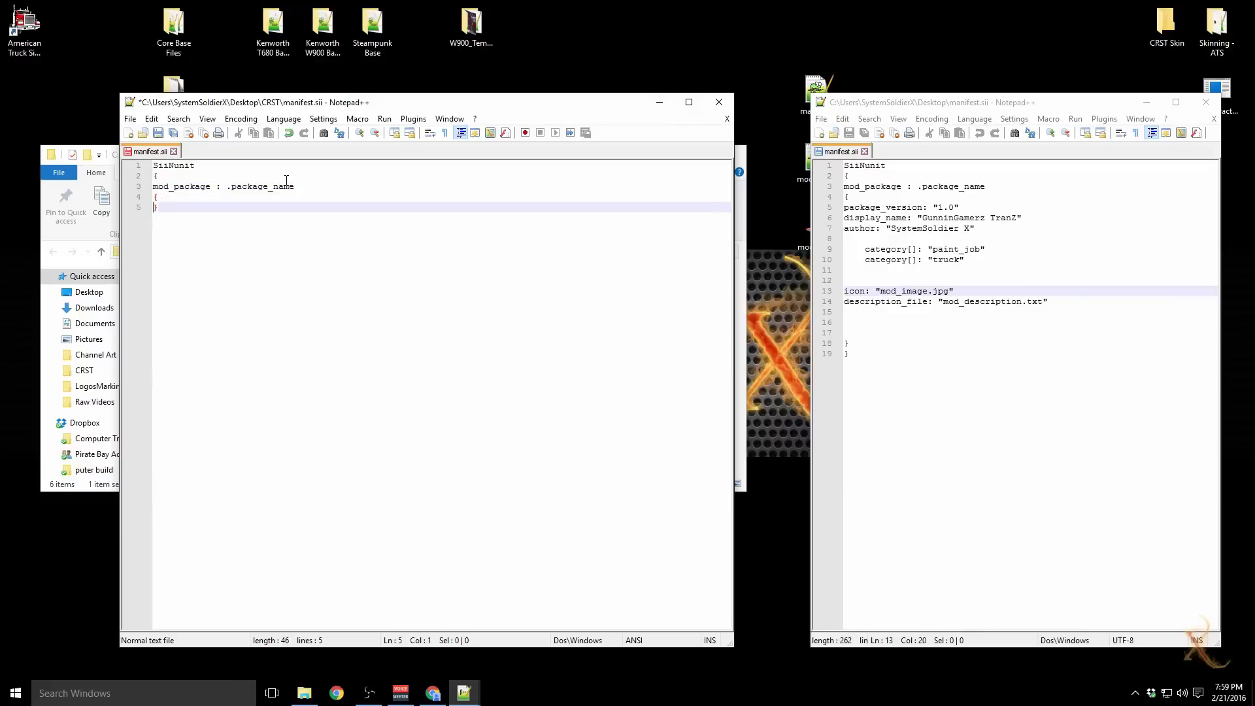
Step: Add package_version: "1.0" on line 5 of the CRST manifest
{"action": "type", "text": "packa"}
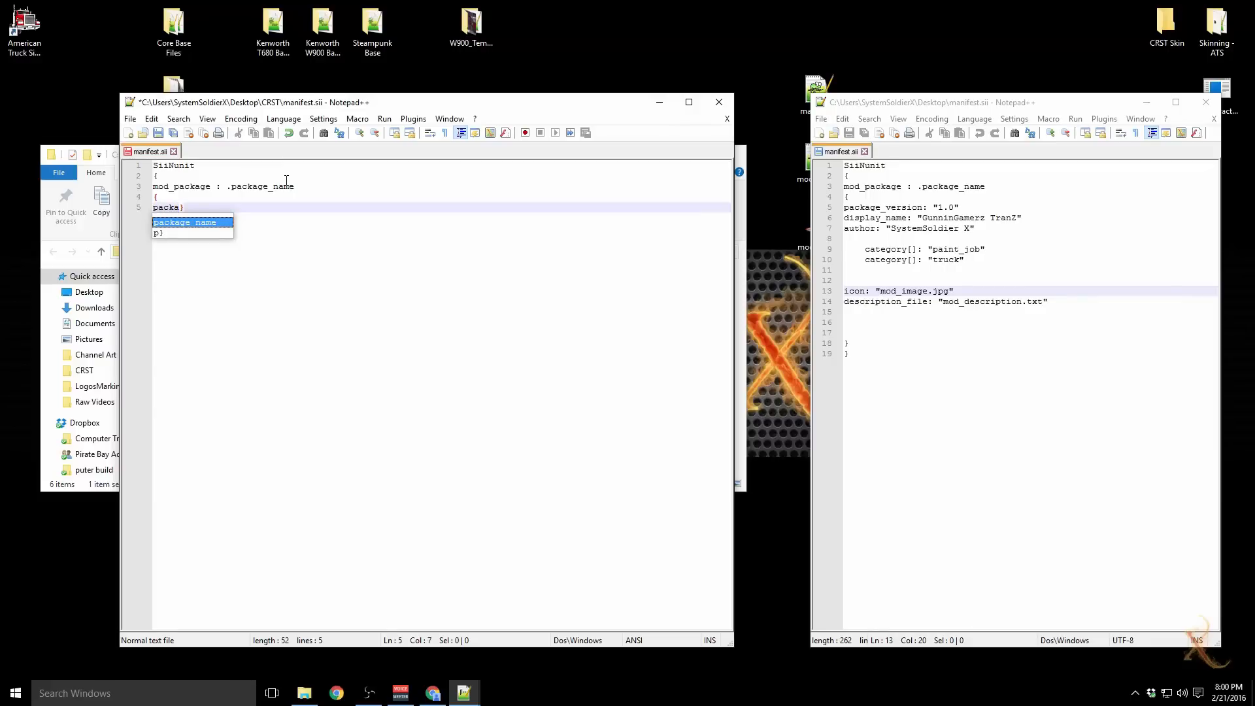
{"action": "type", "text": "g"}
{"action": "type", "text": "e"}
{"action": "type", "text": "_version"}
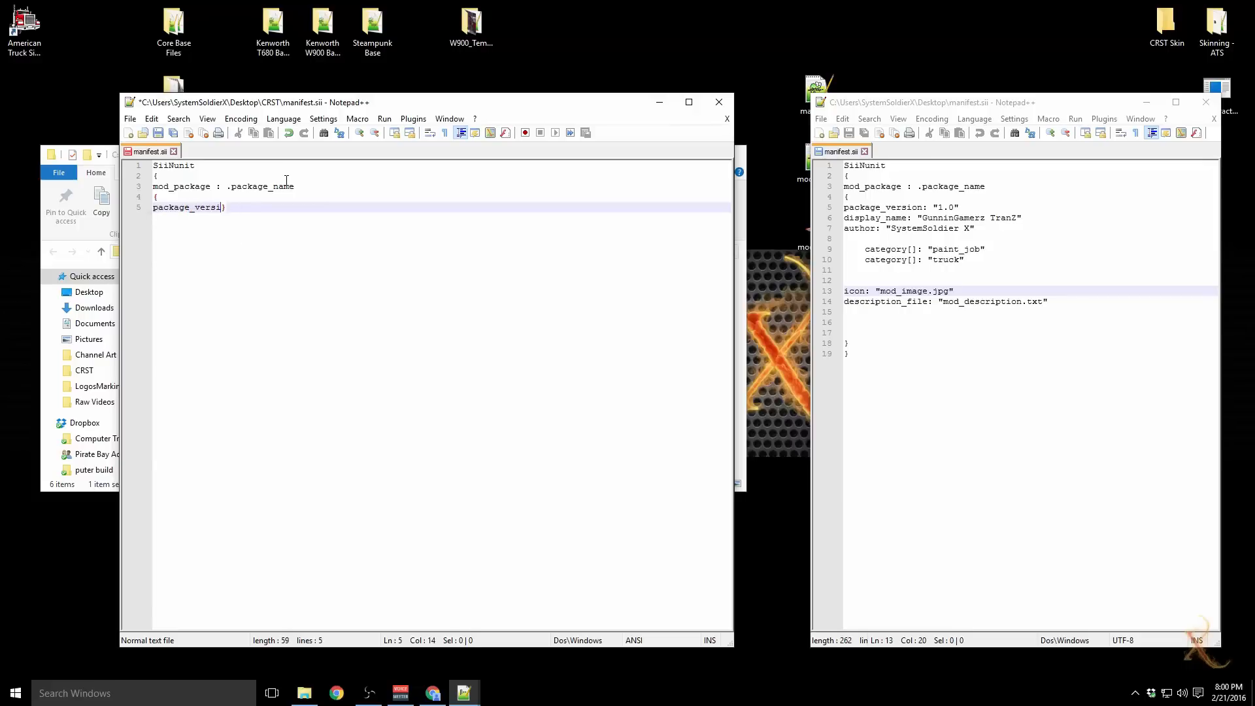
{"action": "type", "text": ": \"1.0"}
{"action": "key", "text": "Return"}
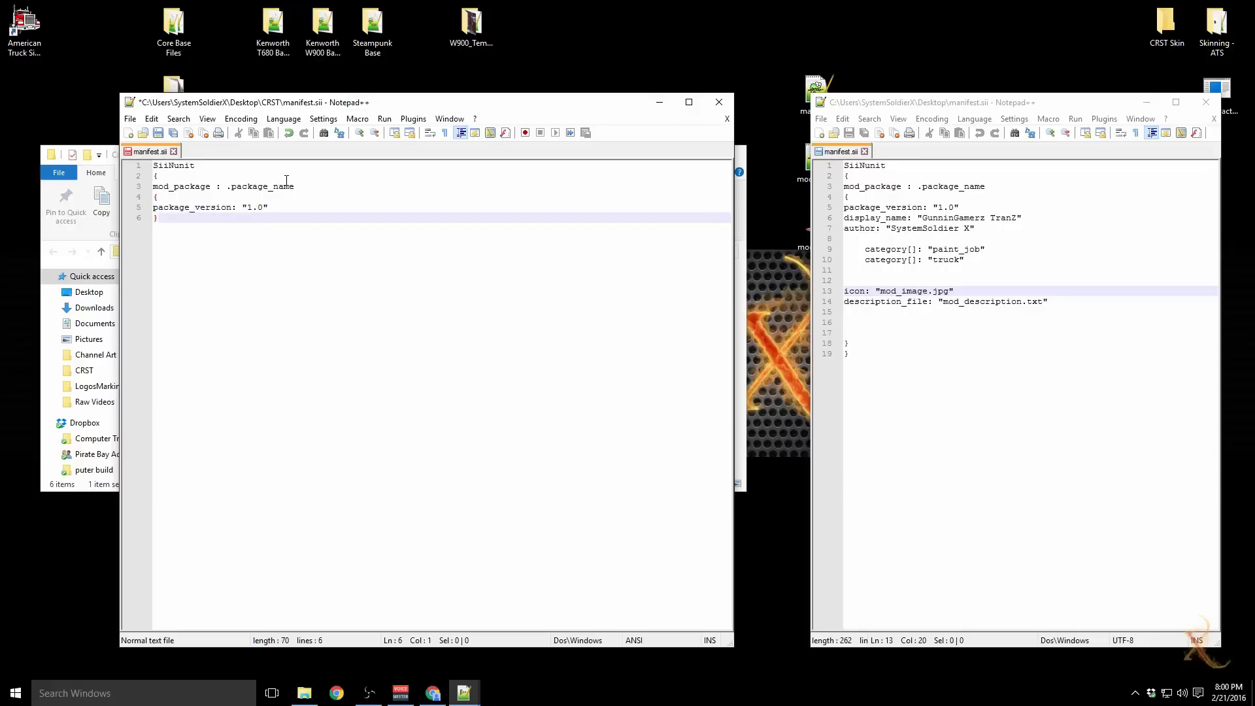
Step: Add display_name: "CRST Company Skin" on line 6 of the CRST manifest
{"action": "type", "text": "d"}
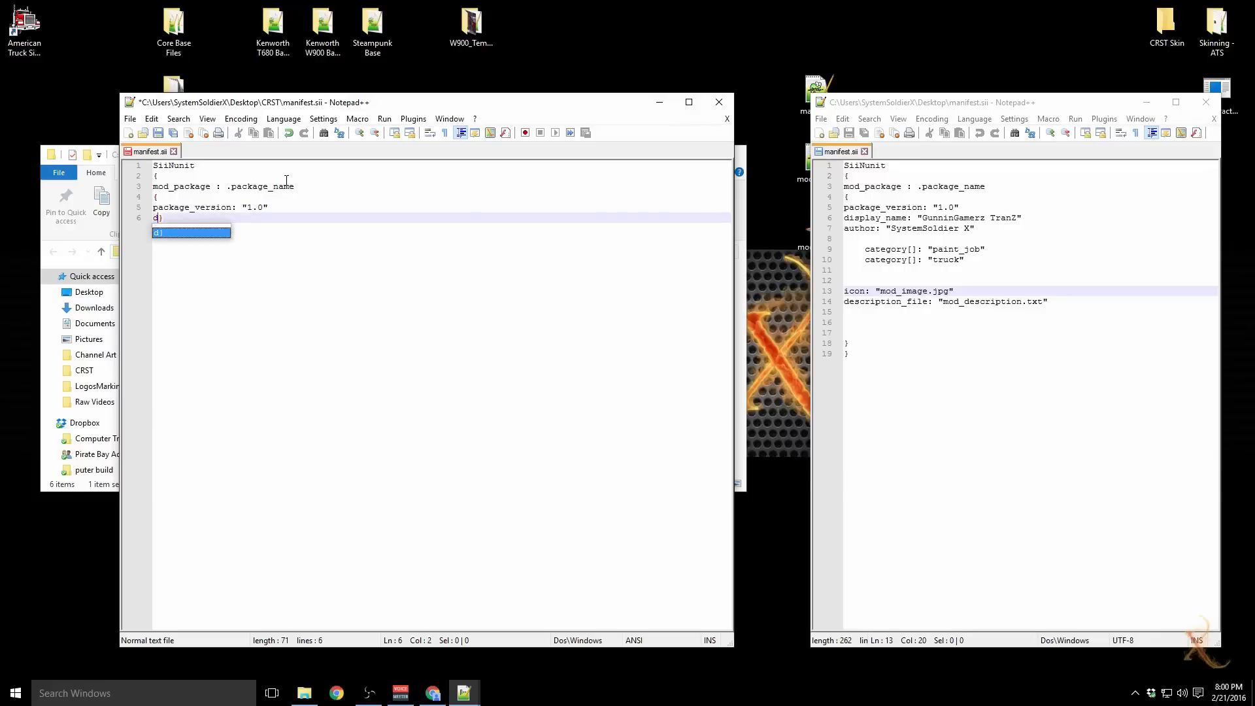
{"action": "type", "text": "d"}
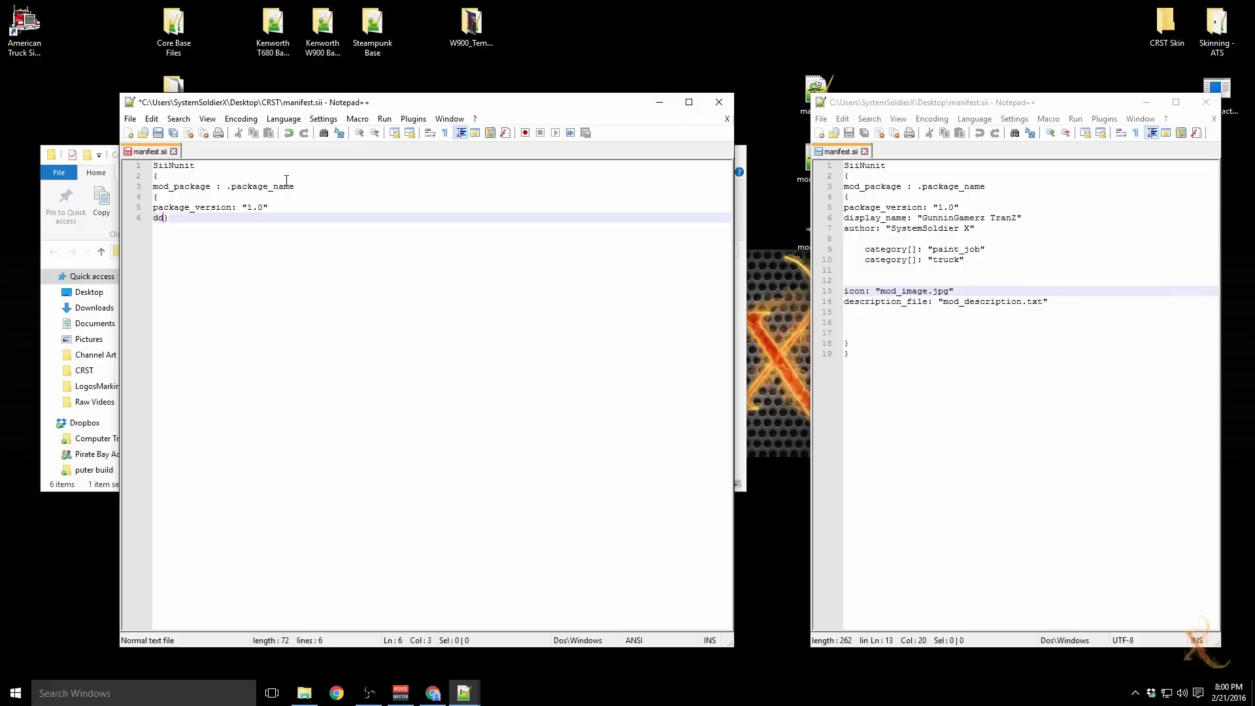
{"action": "key", "text": "BackSpace"}
{"action": "type", "text": "ispla"}
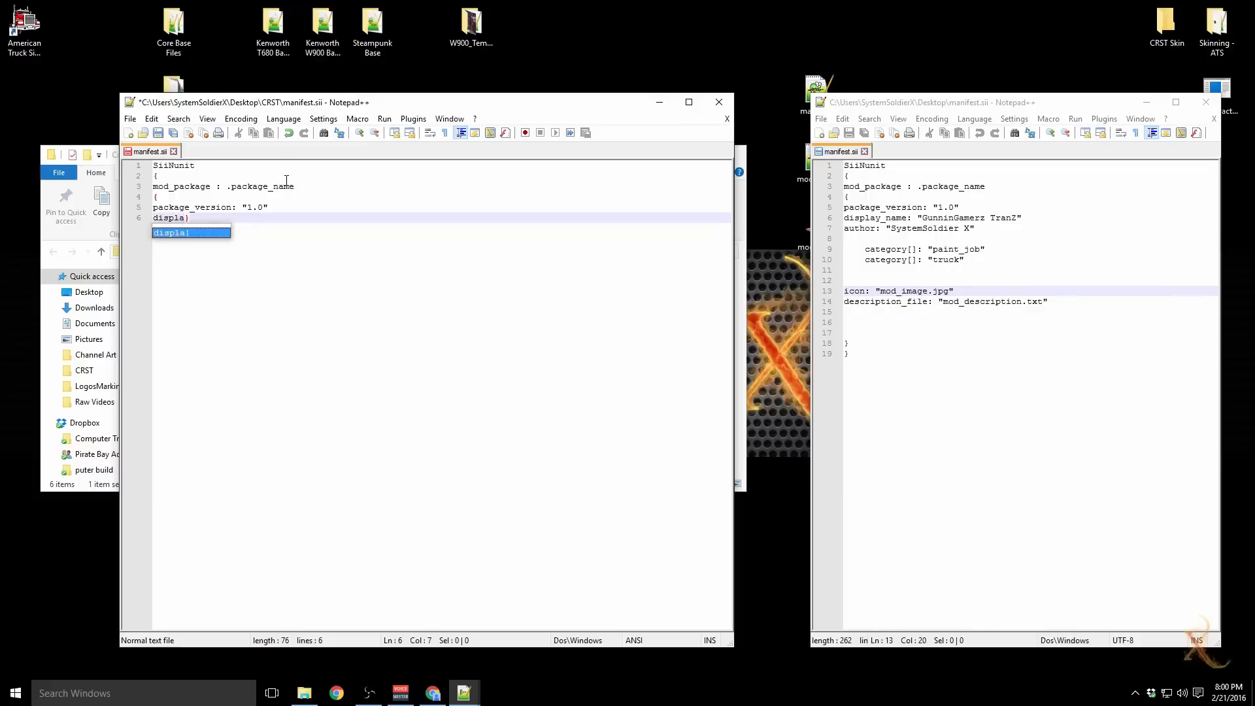
{"action": "type", "text": "y"}
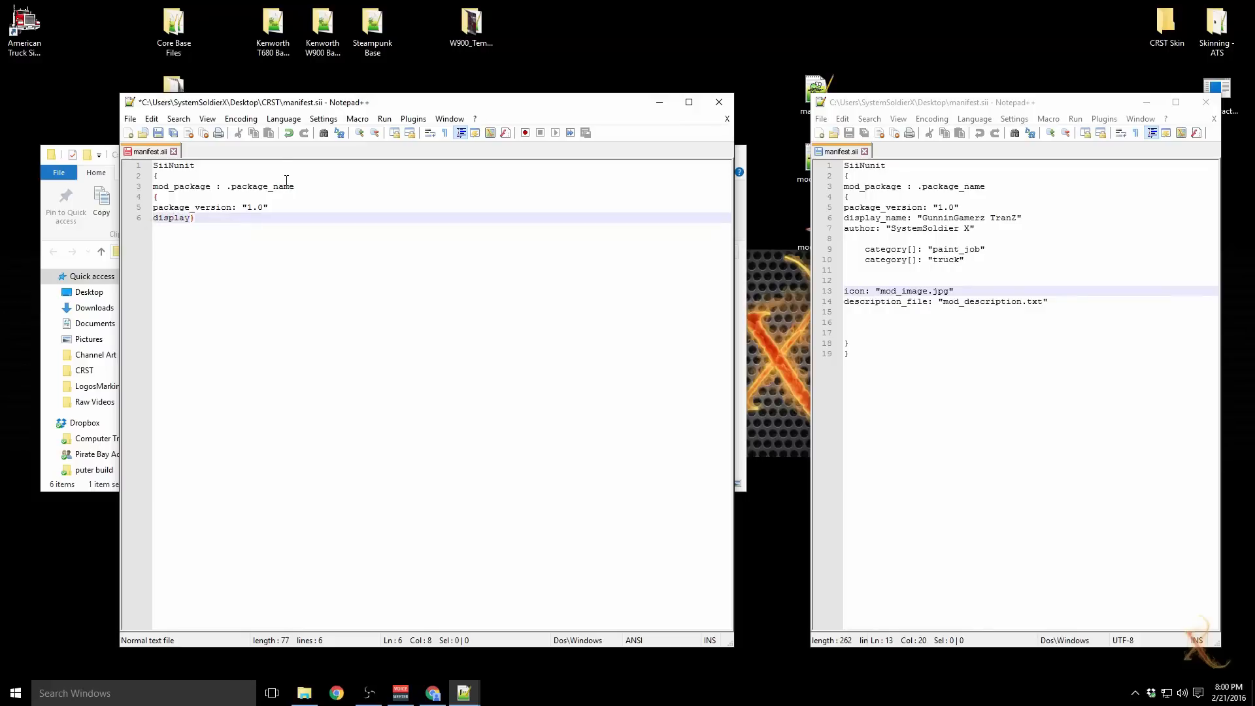
{"action": "type", "text": "_name"}
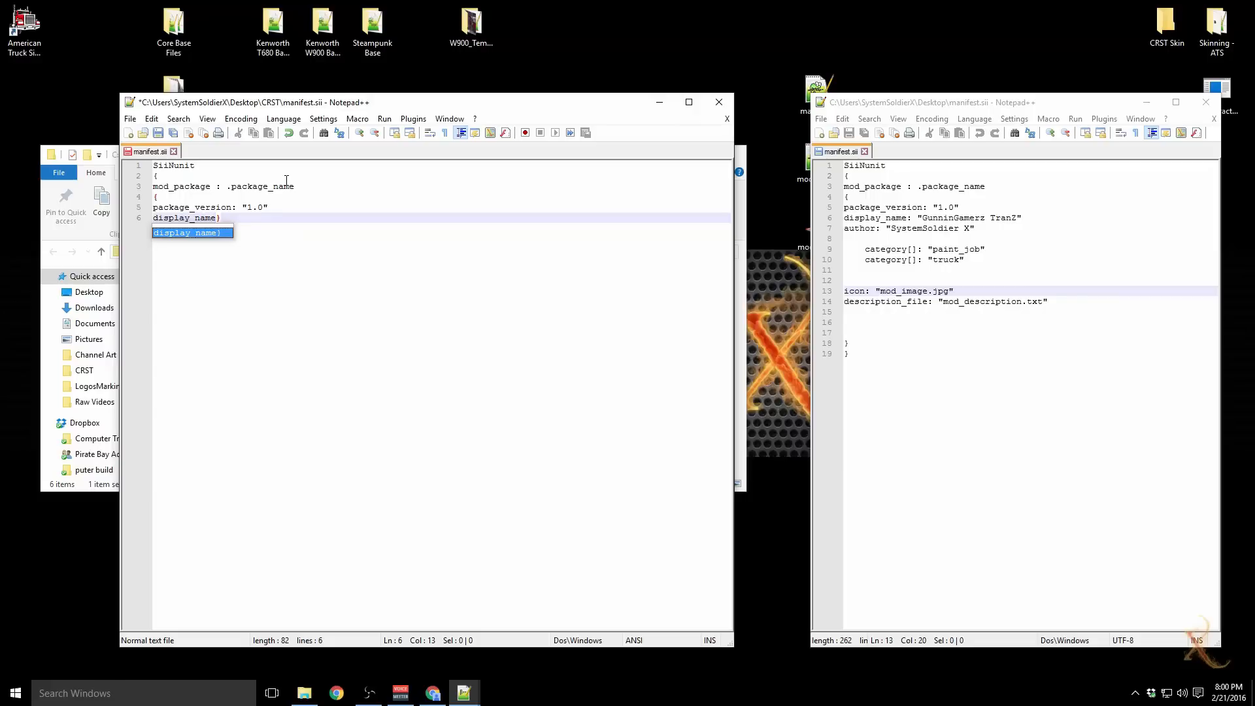
{"action": "type", "text": ":"}
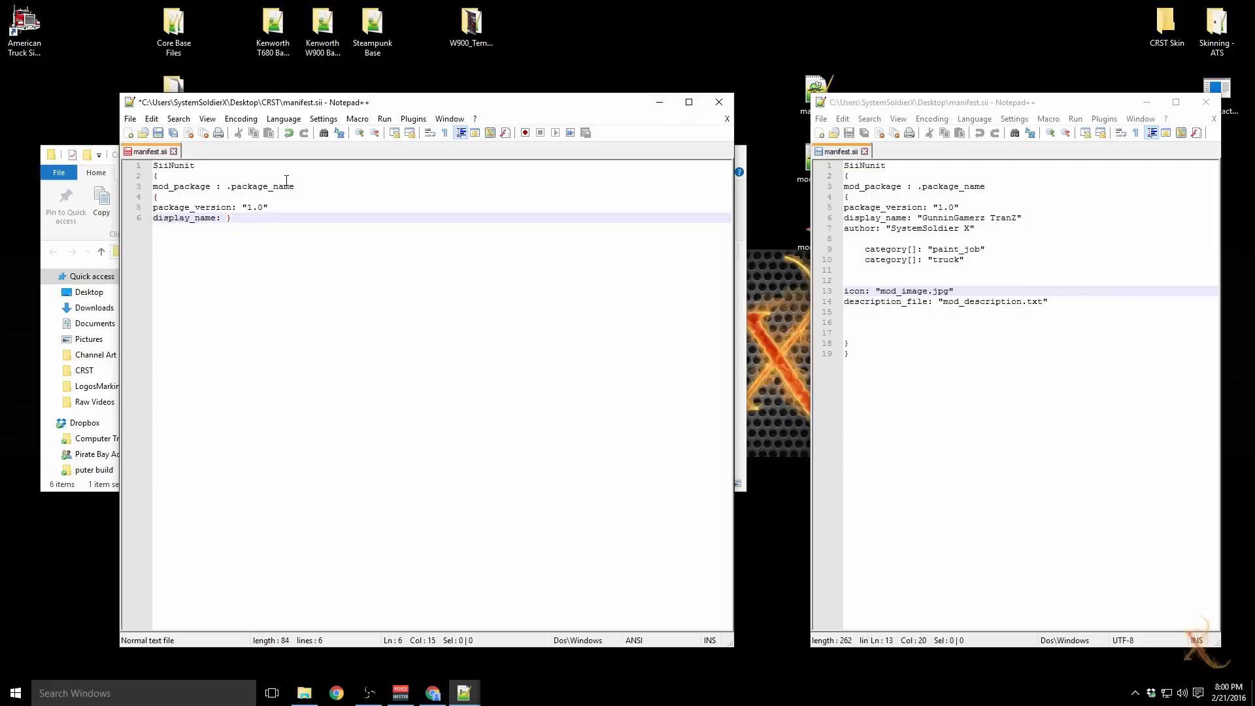
{"action": "type", "text": " \"CRST"}
{"action": "type", "text": "In"}
{"action": "key", "text": "BackSpace"}
{"action": "key", "text": "BackSpace"}
{"action": "type", "text": "Company Skin"}
{"action": "key", "text": "Right"}
{"action": "key", "text": "Return"}
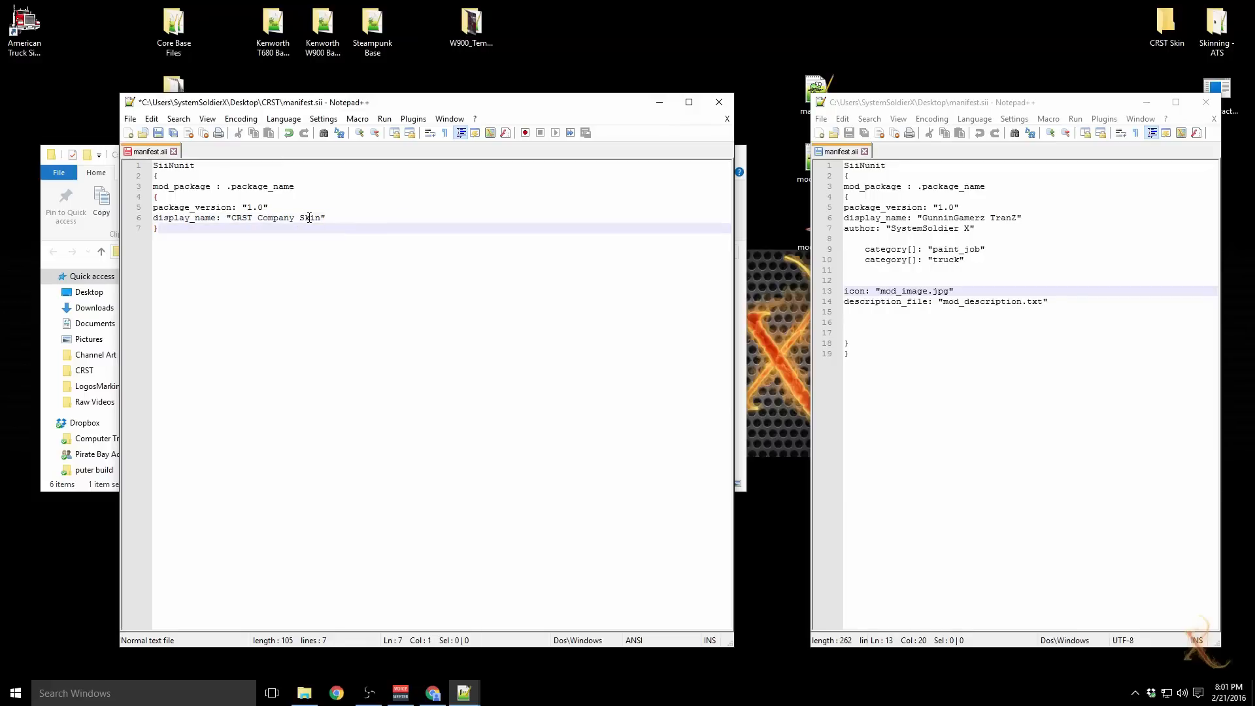
Step: Add the author entry on line 7, using the same quoted author name as the sample manifest
{"action": "type", "text": "authorr"}
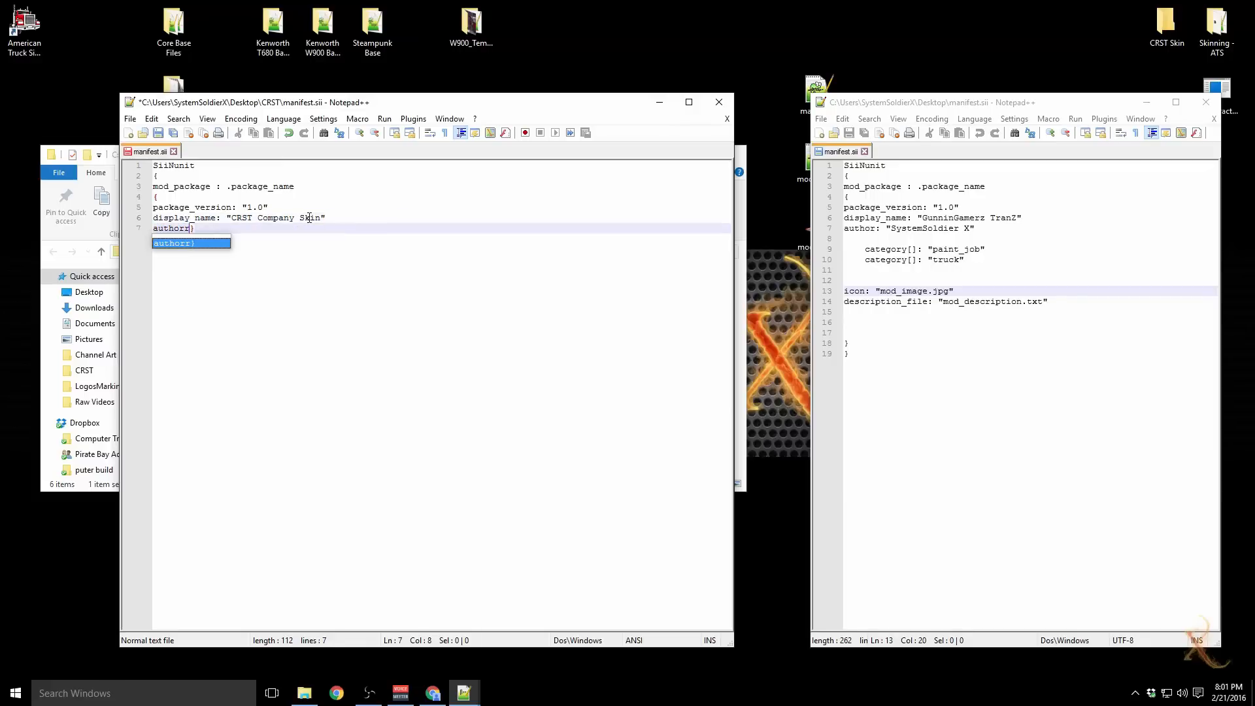
{"action": "key", "text": "BackSpace"}
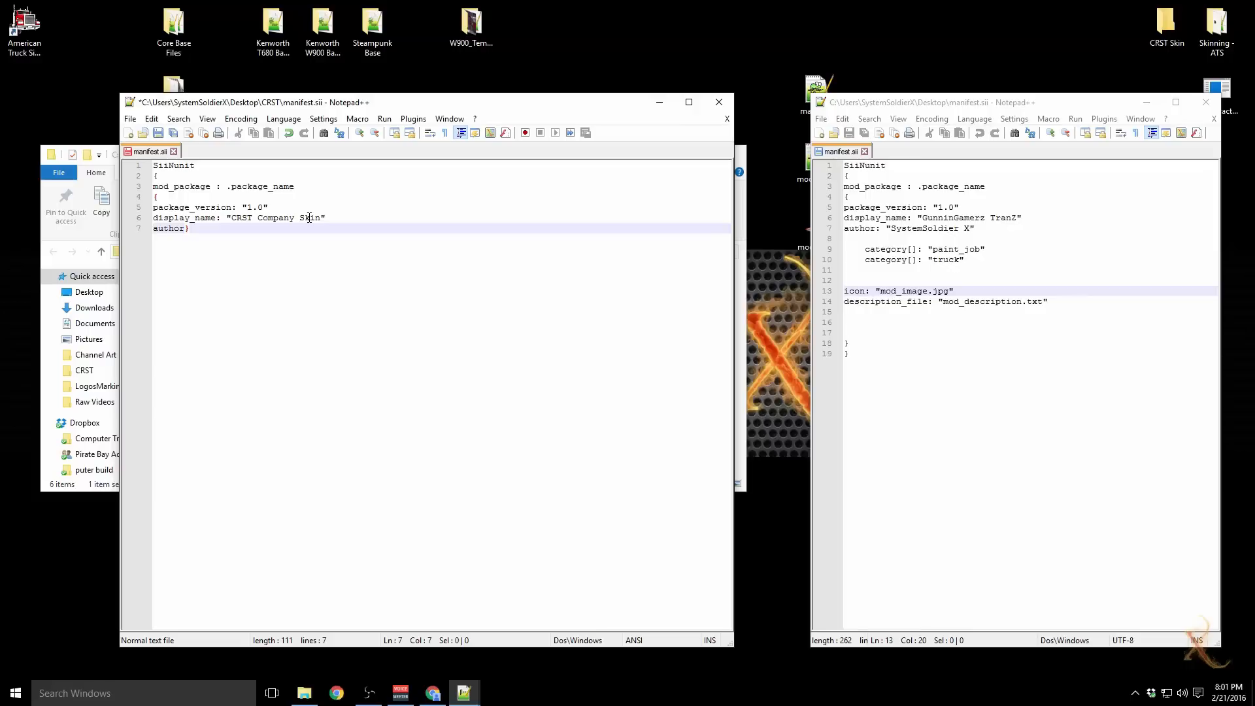
{"action": "type", "text": ": \"SystemSoldier X"}
{"action": "key", "text": "Return"}
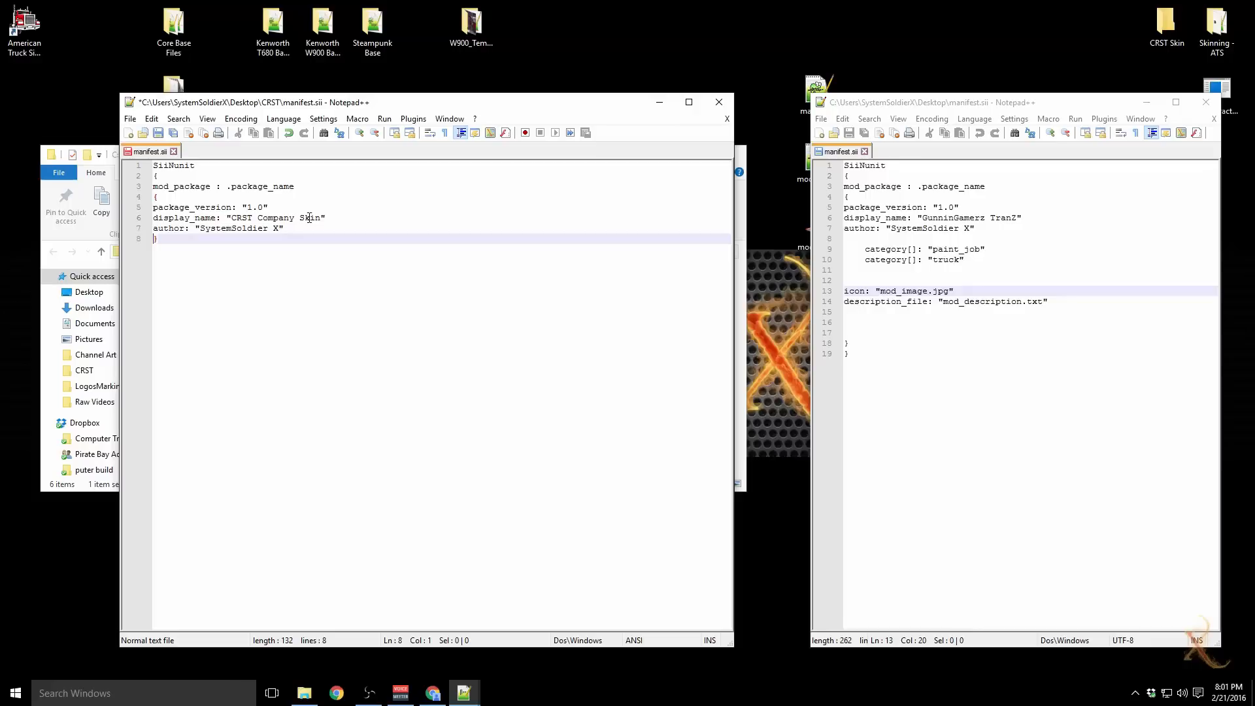
Step: Leave a blank line below the author entry and add the indented line catergory[]: "paint_job" on line 9
{"action": "key", "text": "Return"}
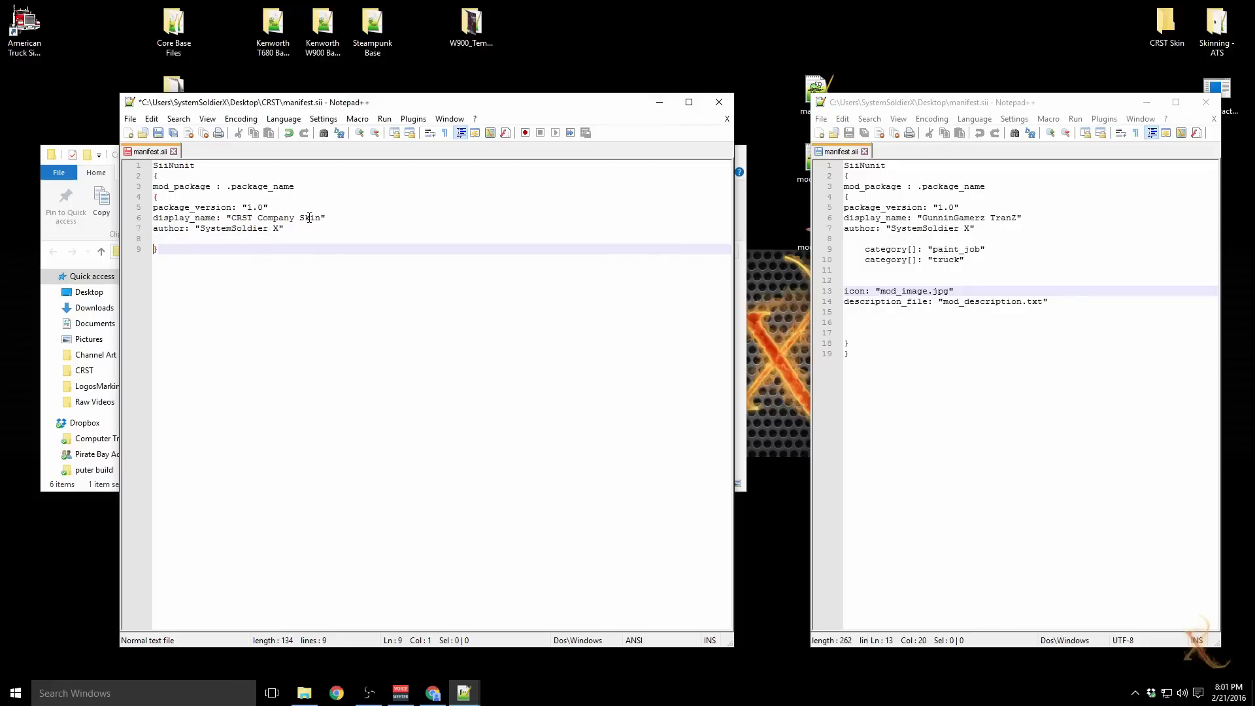
{"action": "key", "text": "Tab"}
{"action": "type", "text": "catergo"}
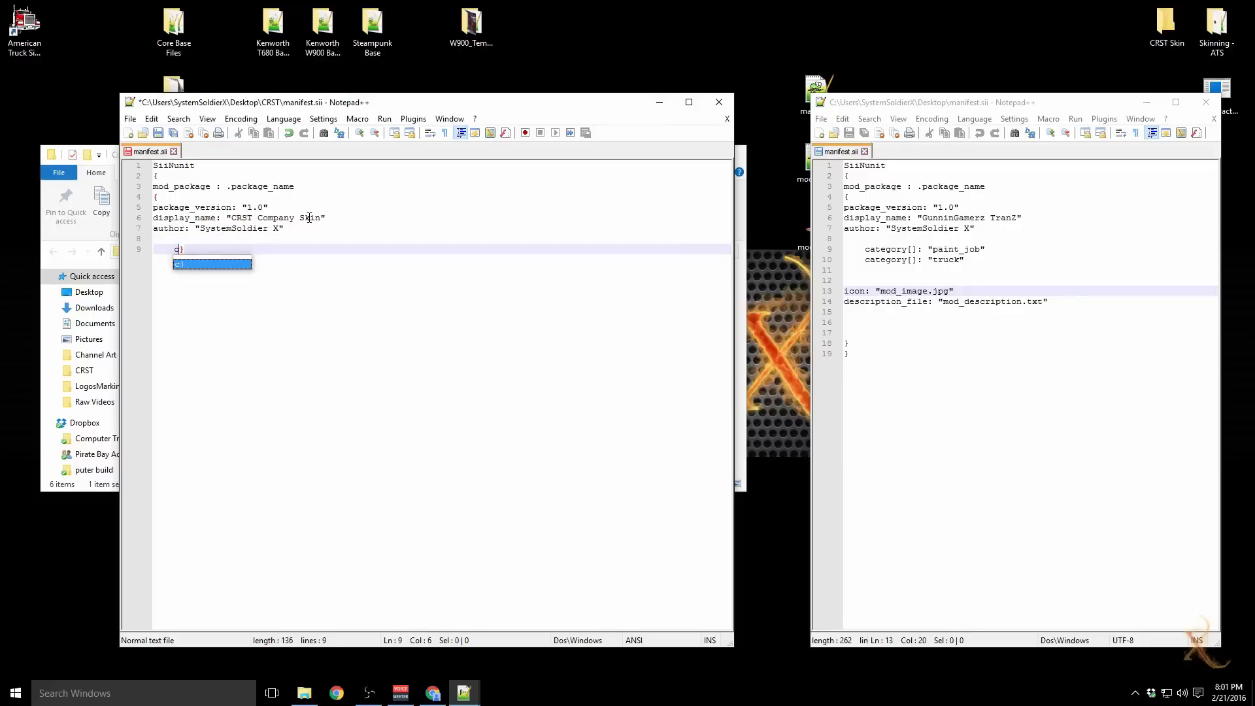
{"action": "type", "text": "ry[]"}
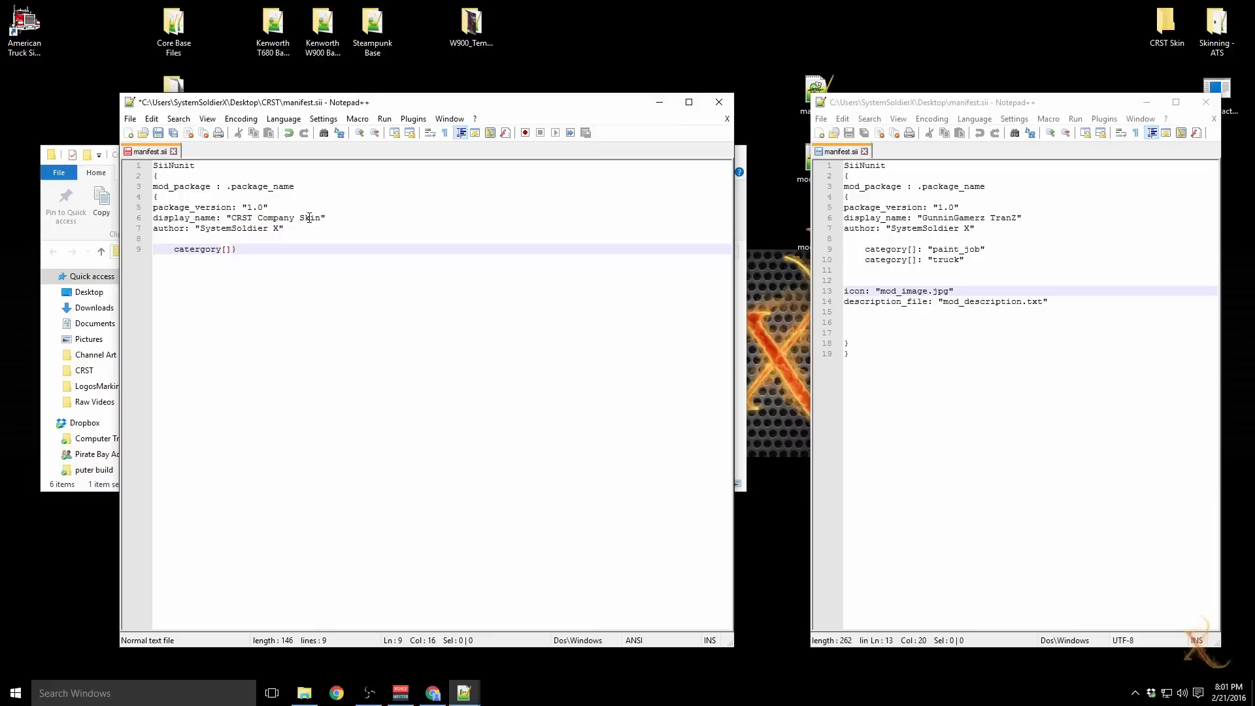
{"action": "type", "text": ":"}
{"action": "key", "text": "Return"}
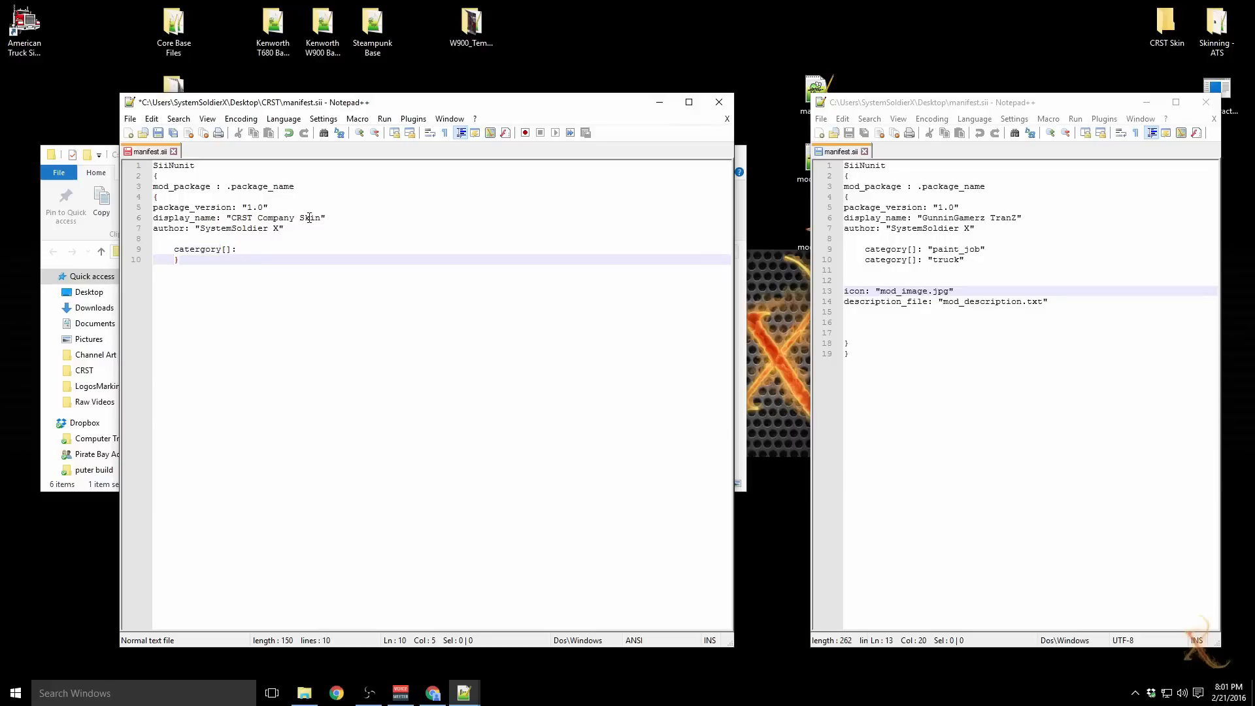
{"action": "key", "text": "BackSpace"}
{"action": "key", "text": "BackSpace"}
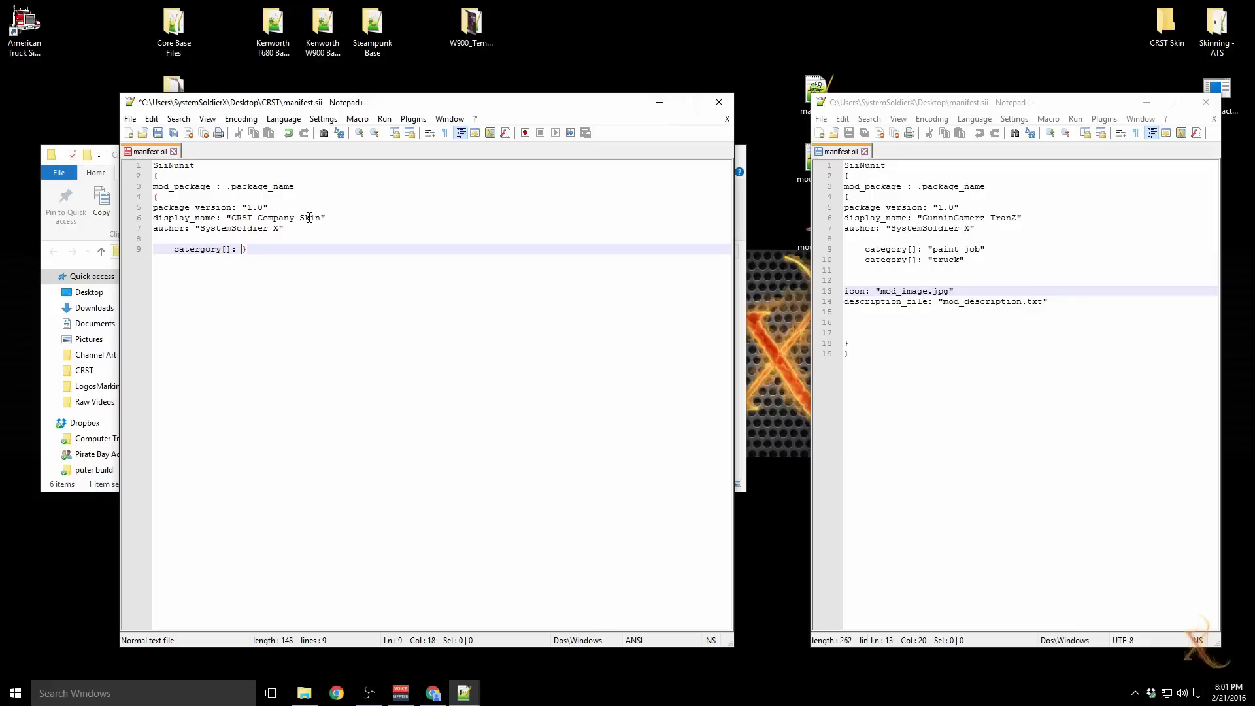
{"action": "type", "text": "\"paint_job"}
{"action": "key", "text": "Return"}
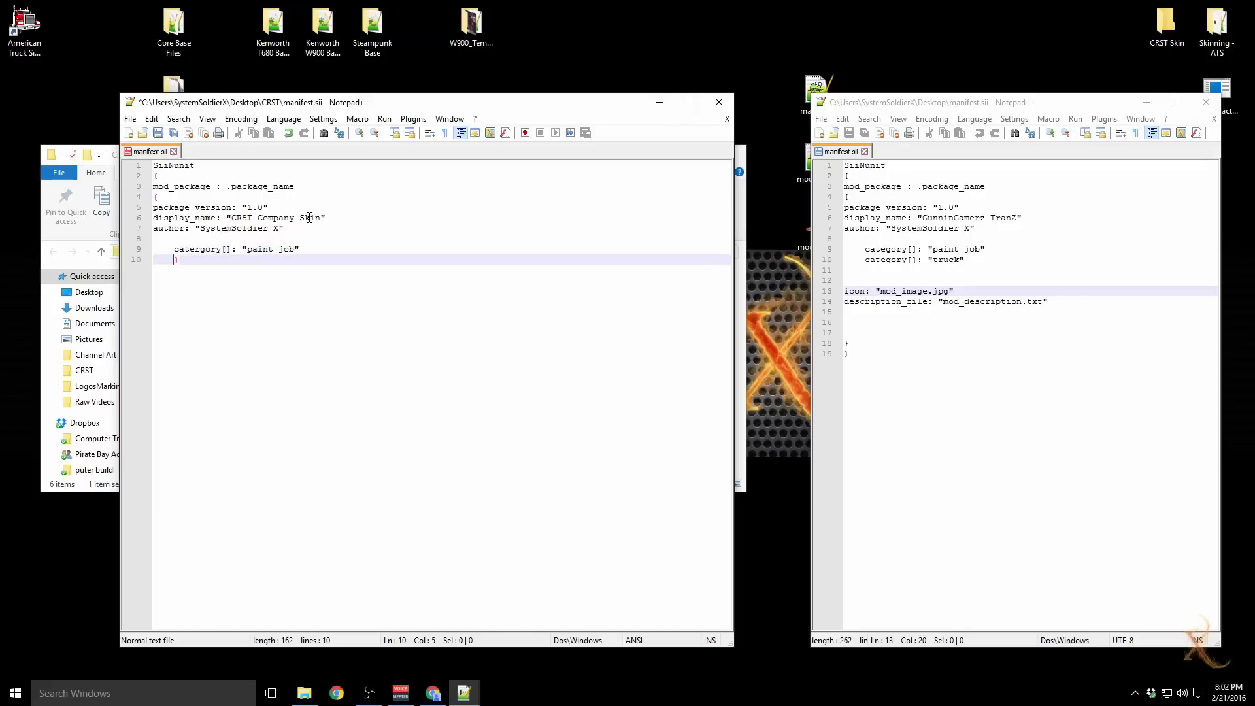
Step: Add a second indented line, catergory[]: "truck", on line 10
{"action": "type", "text": "c"}
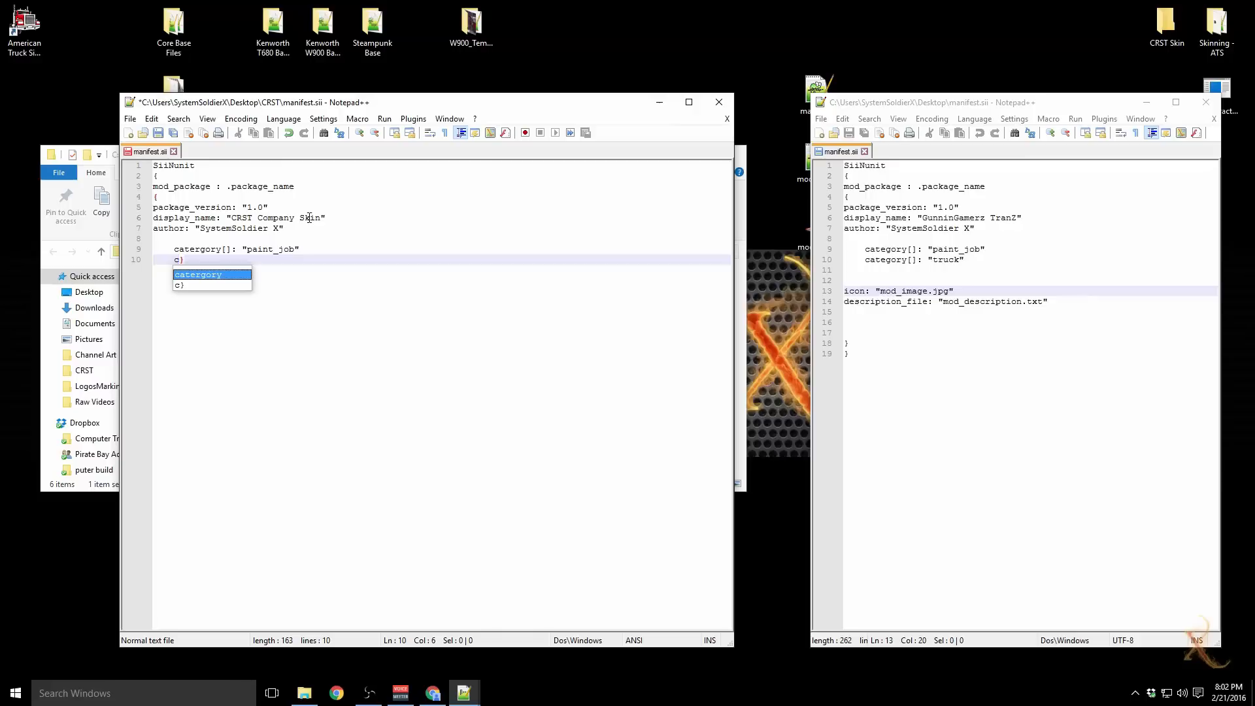
{"action": "key", "text": "Return"}
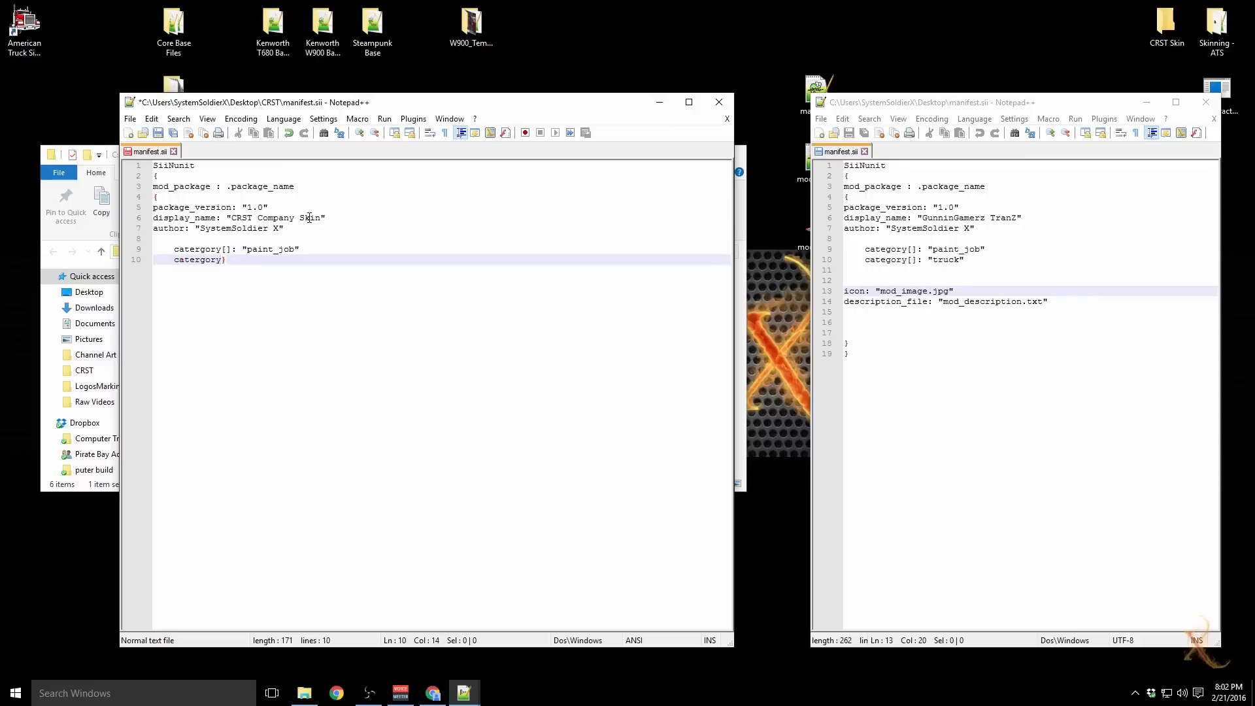
{"action": "type", "text": "[]: \"truck"}
{"action": "key", "text": "Right"}
{"action": "key", "text": "Return"}
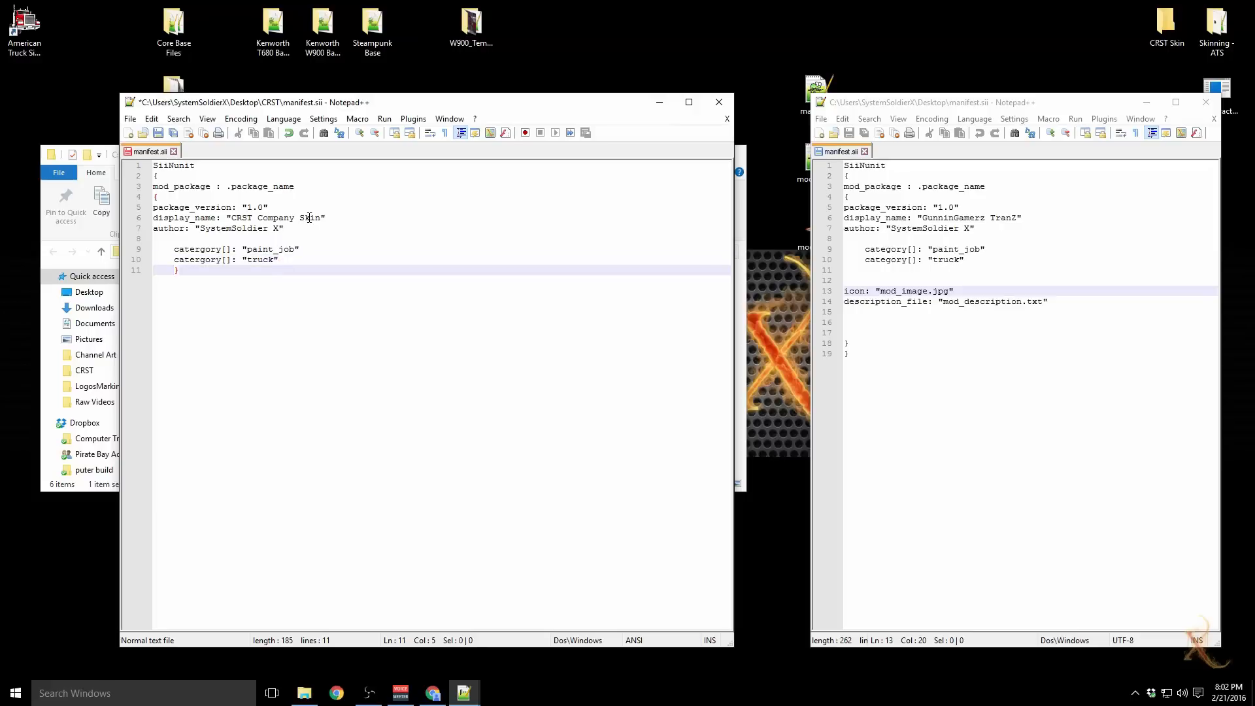
Step: Leave two blank lines below the truck entry and add the unindented line icon: "mod_image.jpg" on line 13
{"action": "key", "text": "Return"}
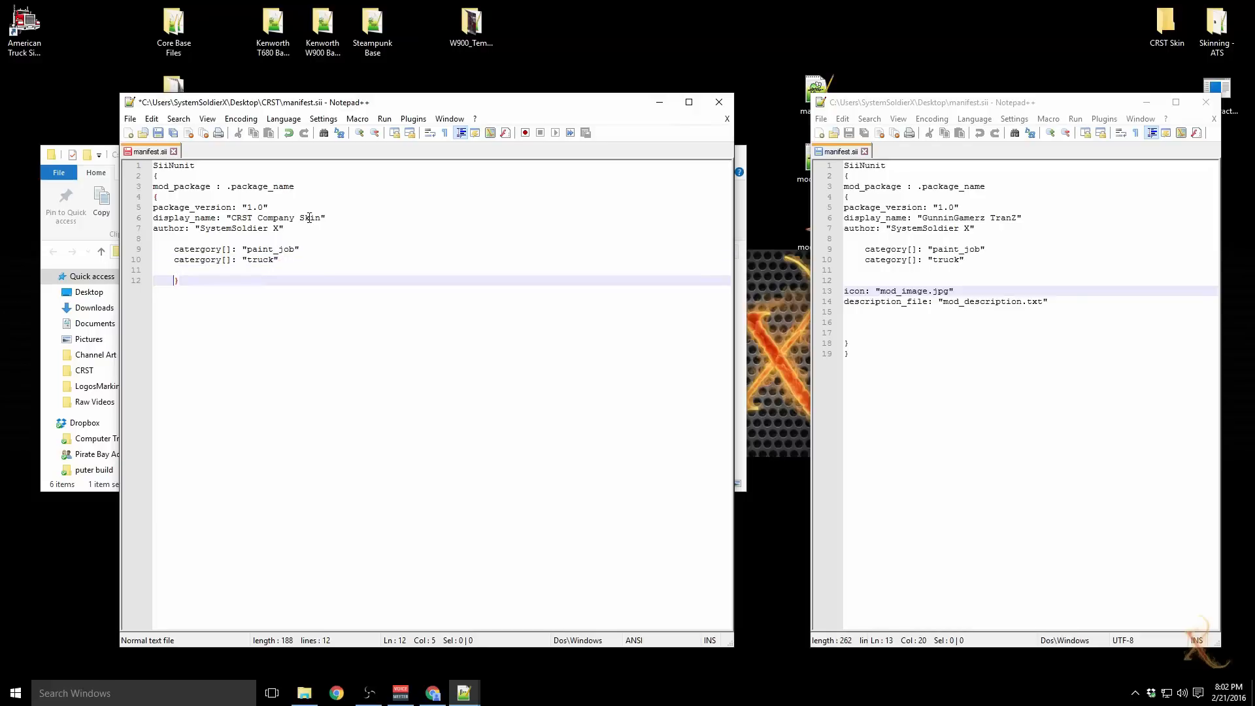
{"action": "key", "text": "Return"}
{"action": "key", "text": "BackSpace"}
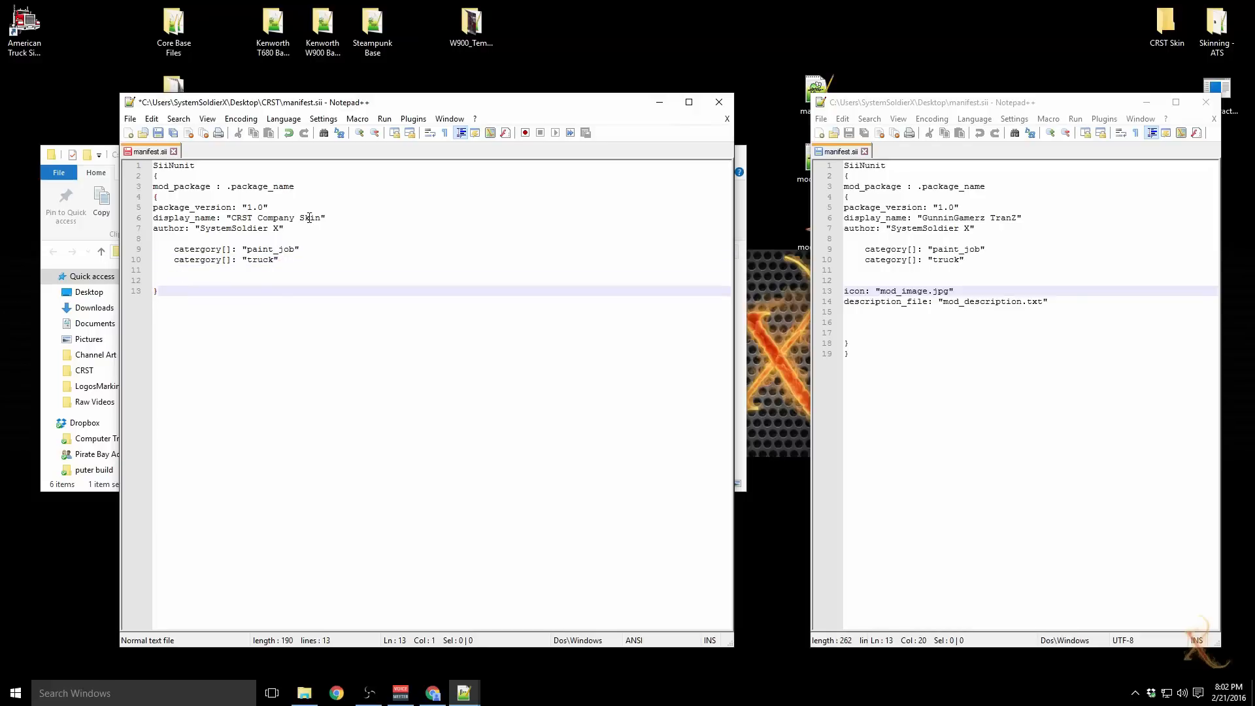
{"action": "type", "text": "icon: \"mod_"}
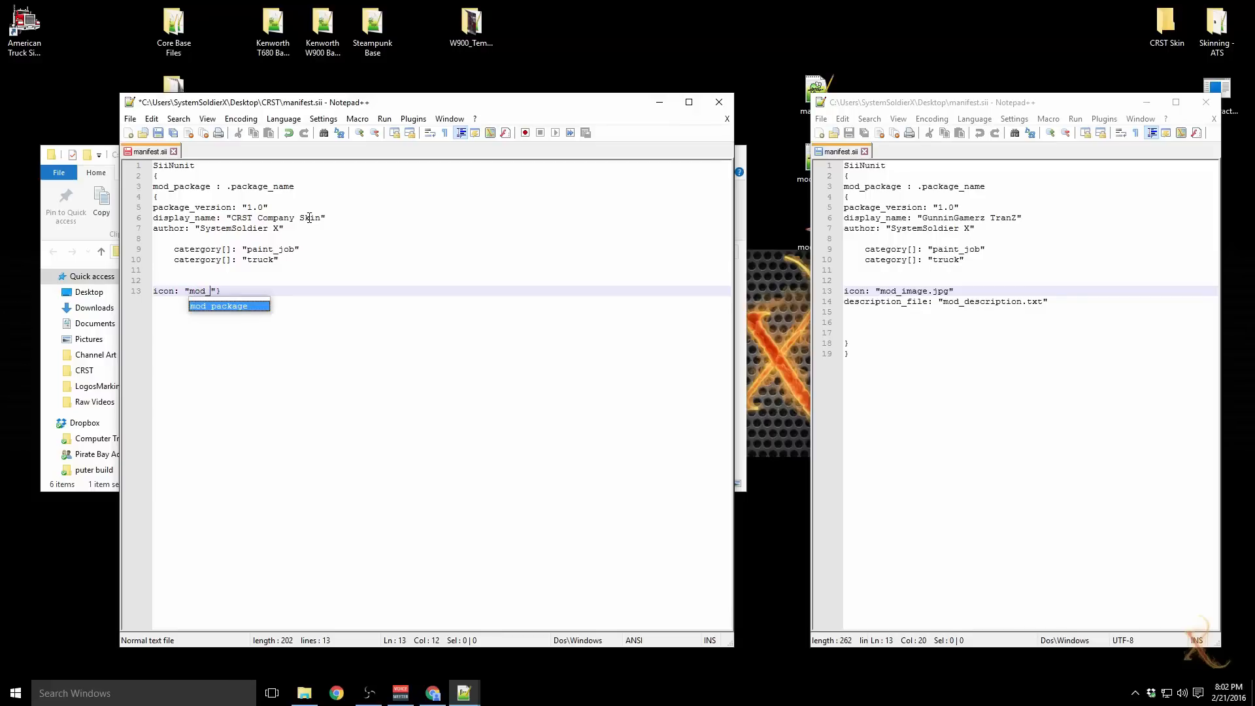
{"action": "type", "text": "image"}
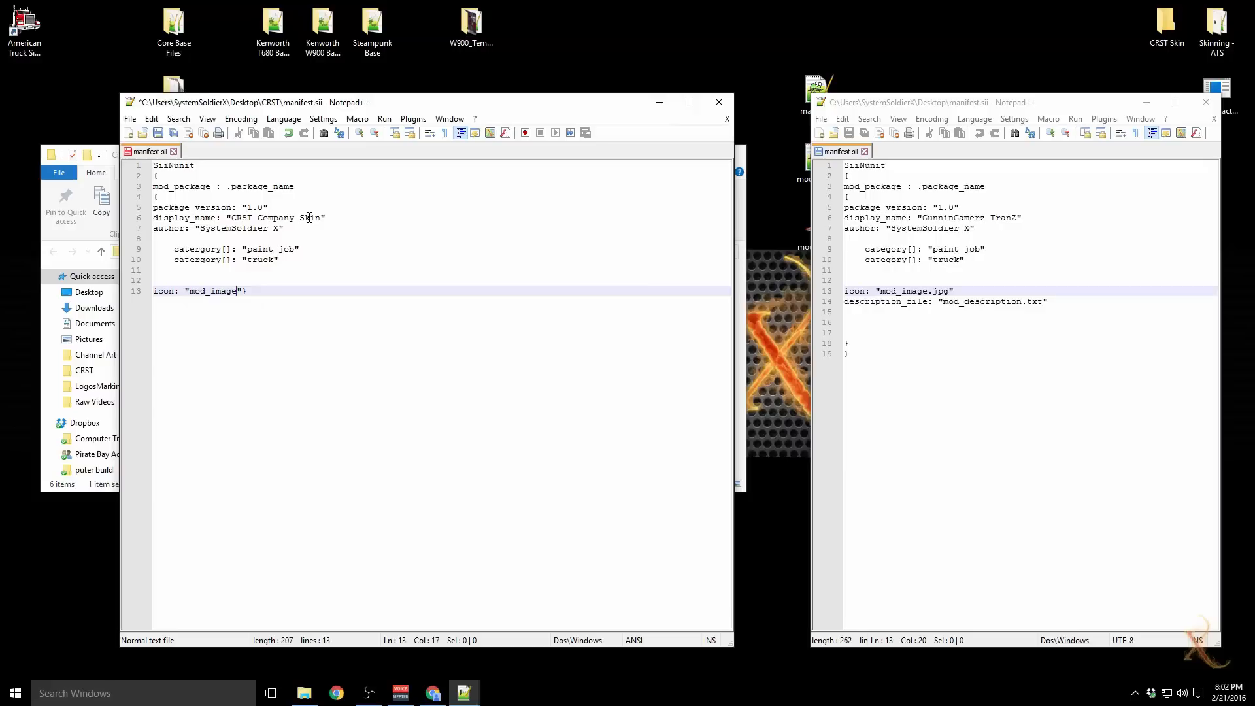
{"action": "type", "text": ".jpg"}
{"action": "key", "text": "Right"}
{"action": "key", "text": "Return"}
Step: Add the line description_file: "mod_description.txt" on line 14, directly below the icon entry
{"action": "type", "text": "de"}
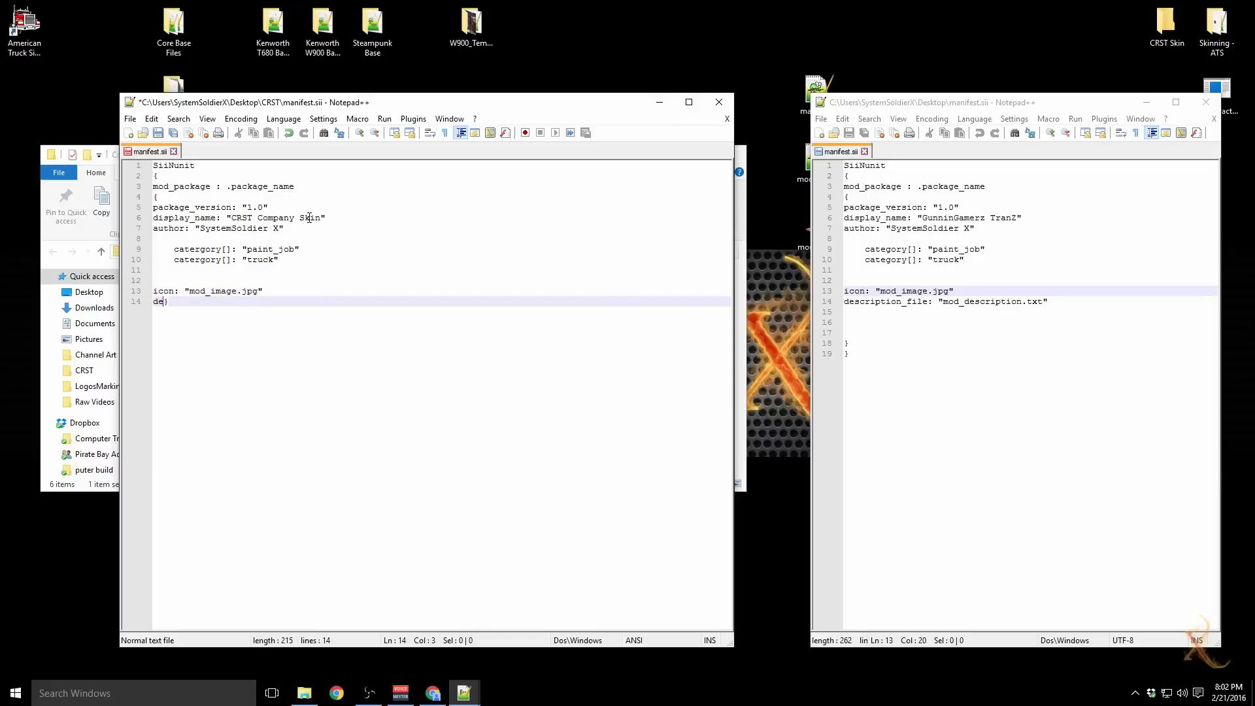
{"action": "key", "text": "BackSpace"}
{"action": "type", "text": "e"}
{"action": "type", "text": "scri"}
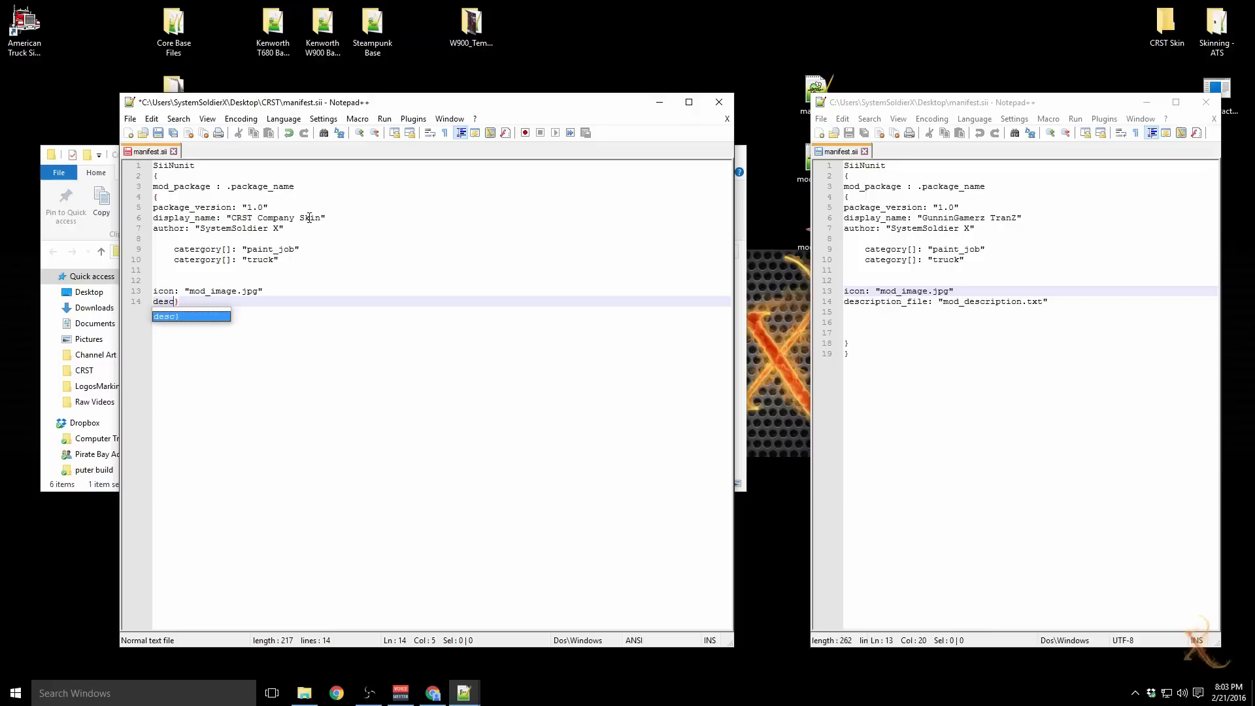
{"action": "type", "text": "ption"}
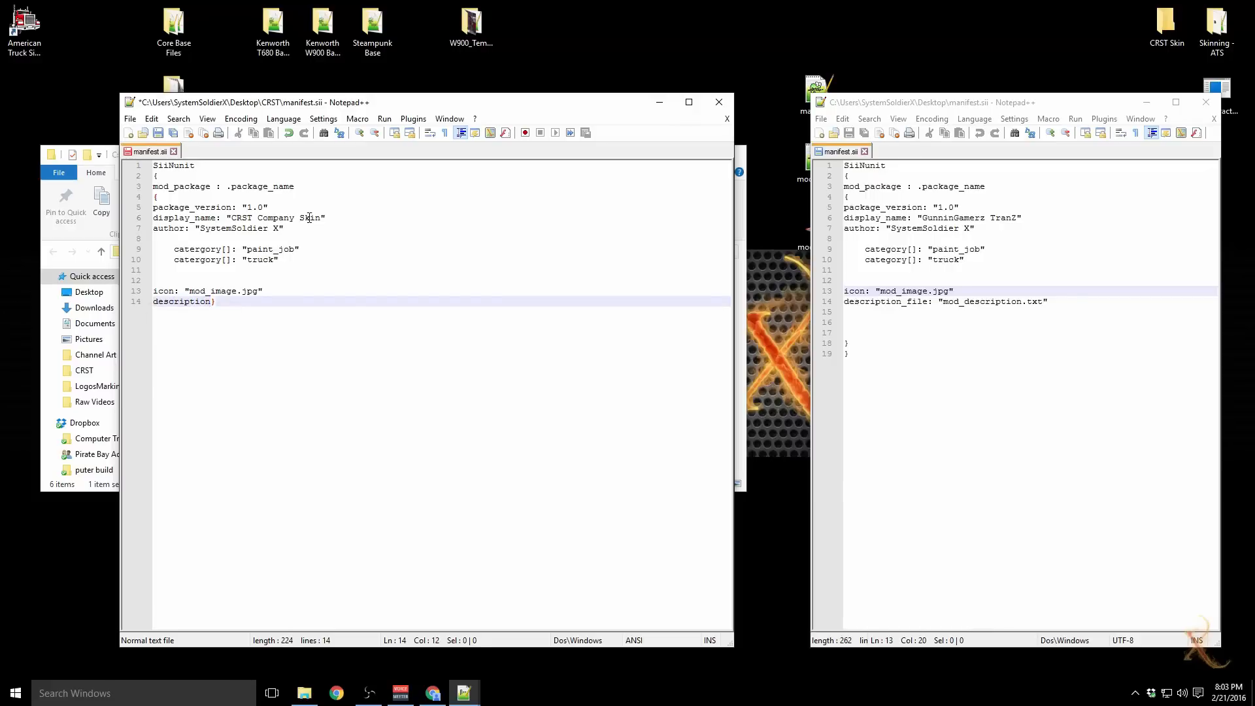
{"action": "type", "text": "_file"}
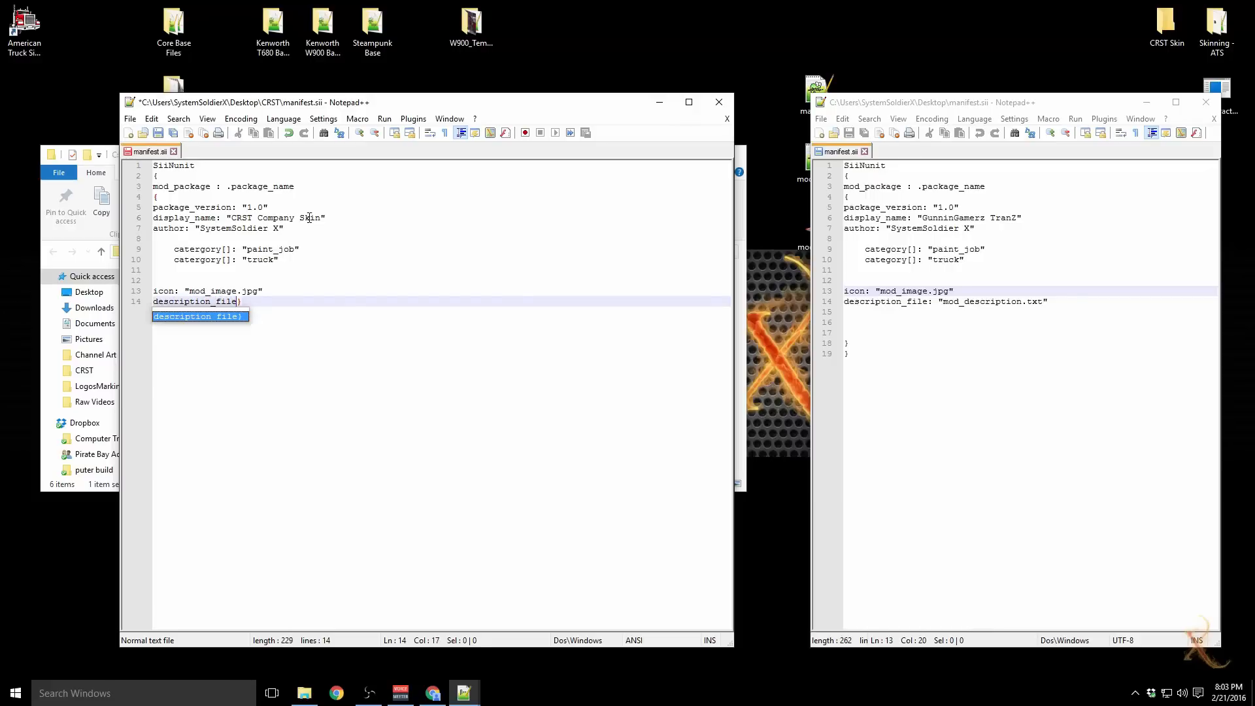
{"action": "type", "text": ": "}
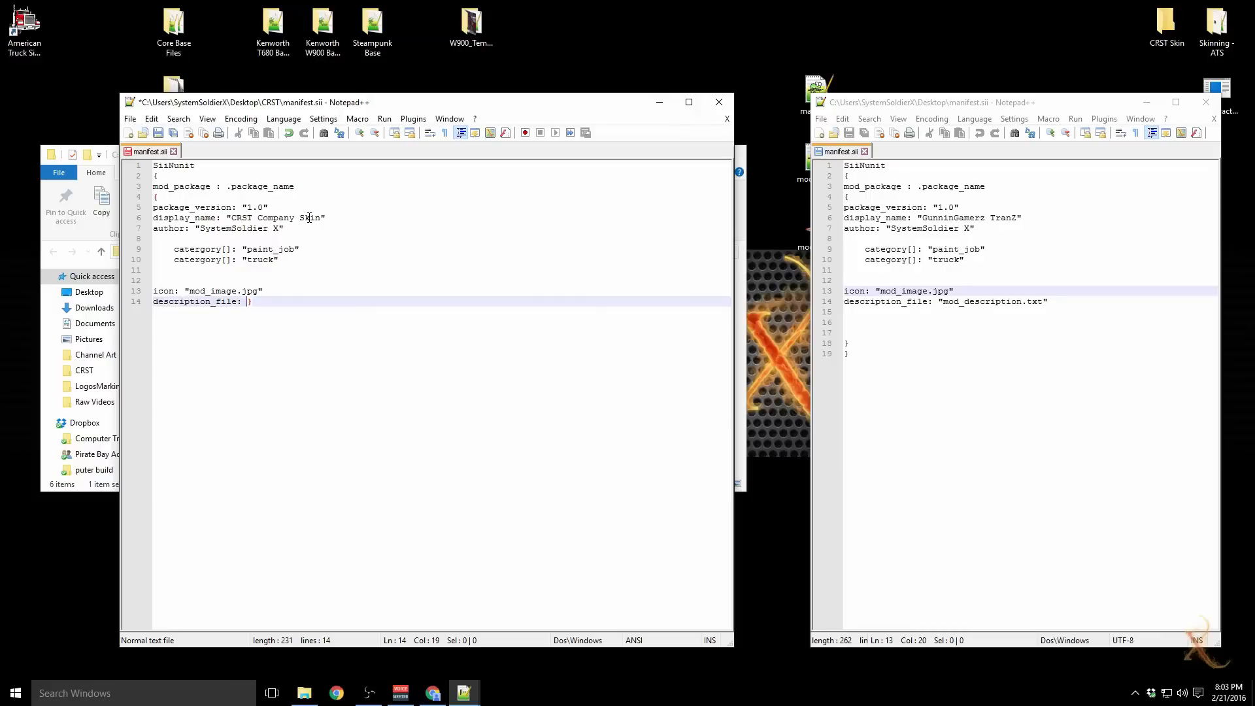
{"action": "type", "text": "\"mod"}
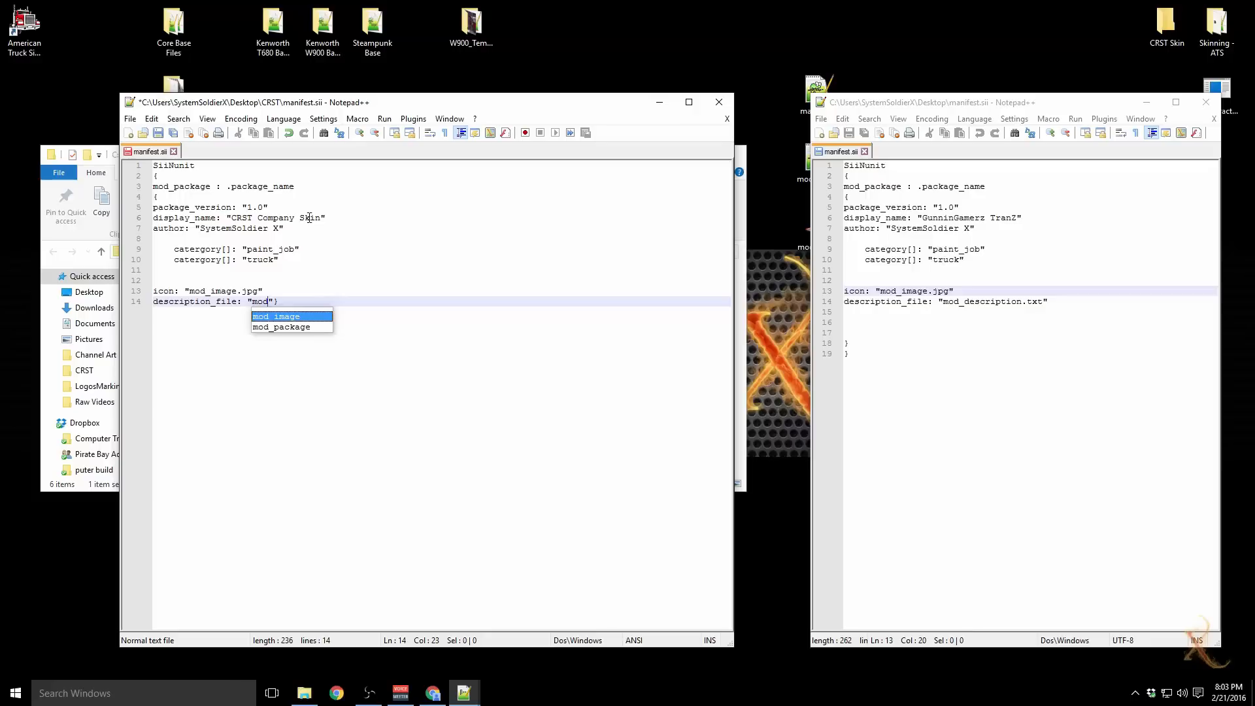
{"action": "type", "text": "_descri"}
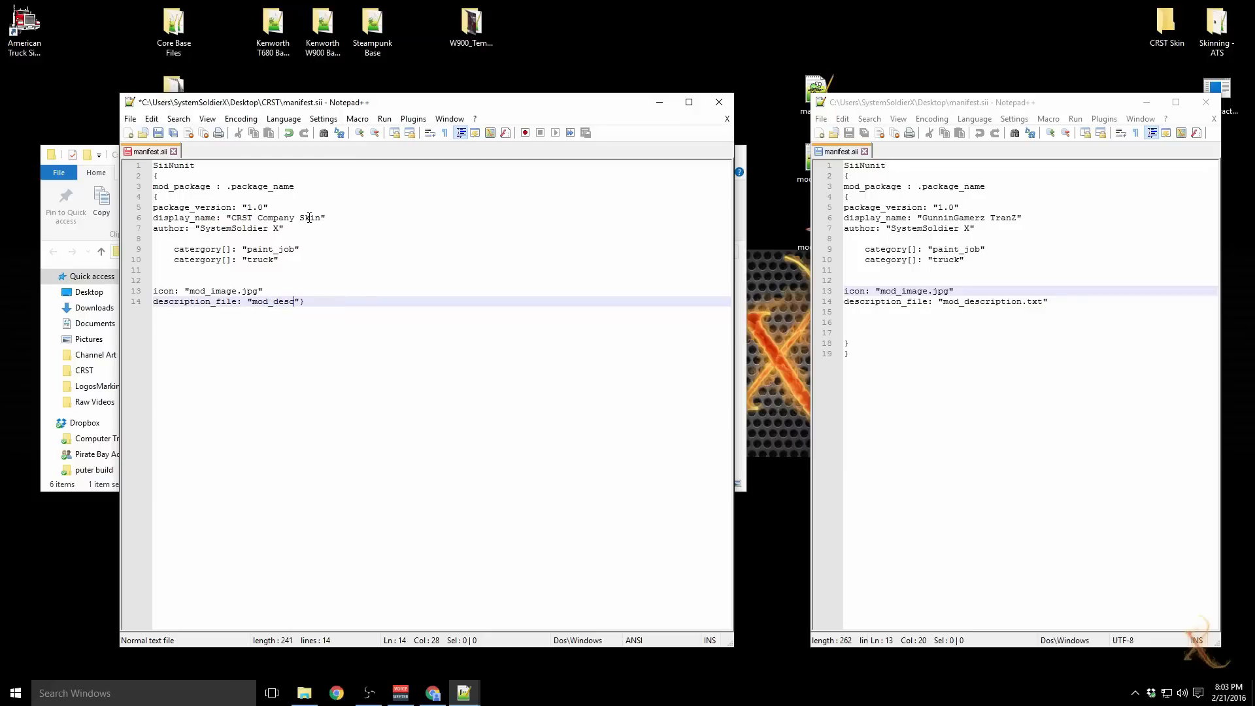
{"action": "type", "text": "ption.t"}
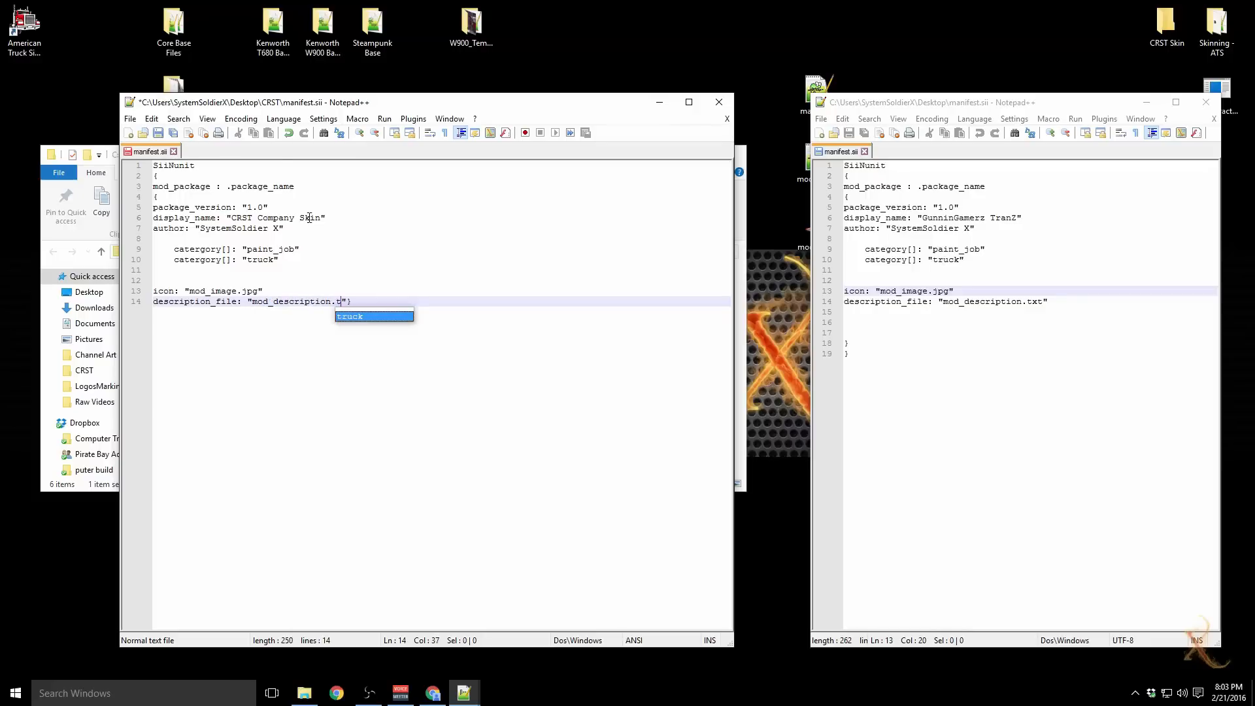
{"action": "type", "text": "xt"}
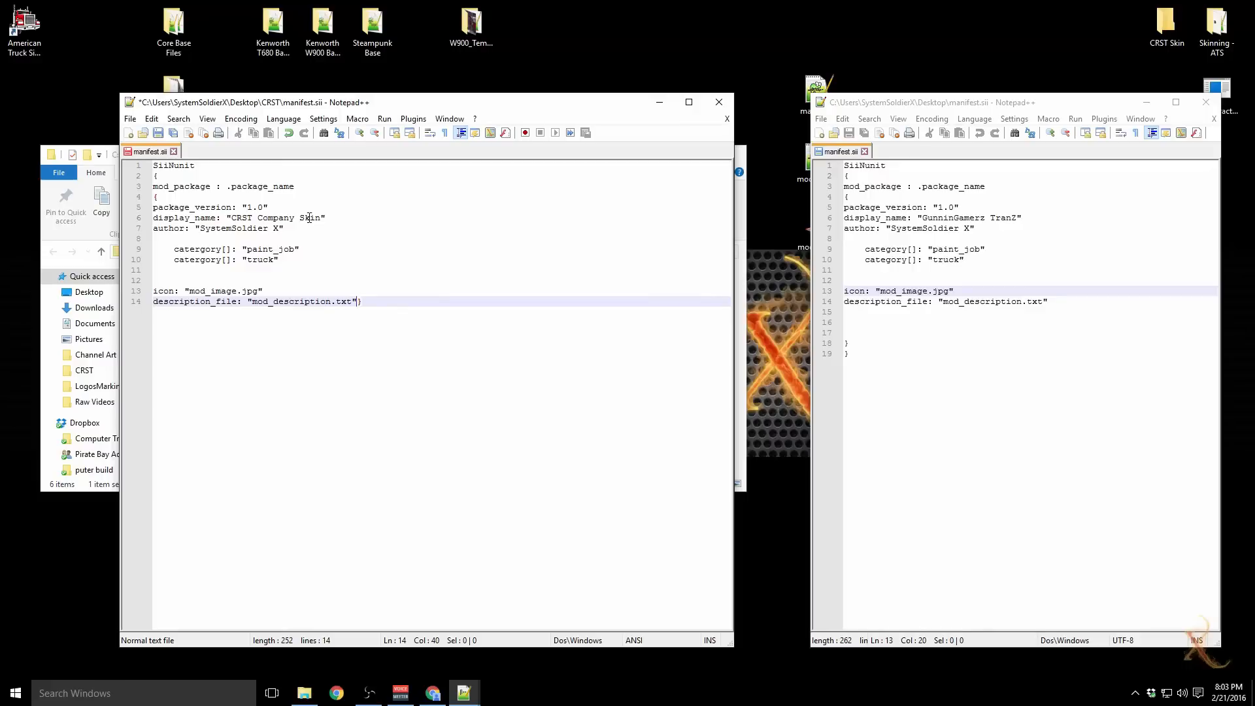
Step: Leave three blank lines below the description_file entry and put the two closing braces on lines 18 and 19
{"action": "key", "text": "Return"}
{"action": "key", "text": "Return"}
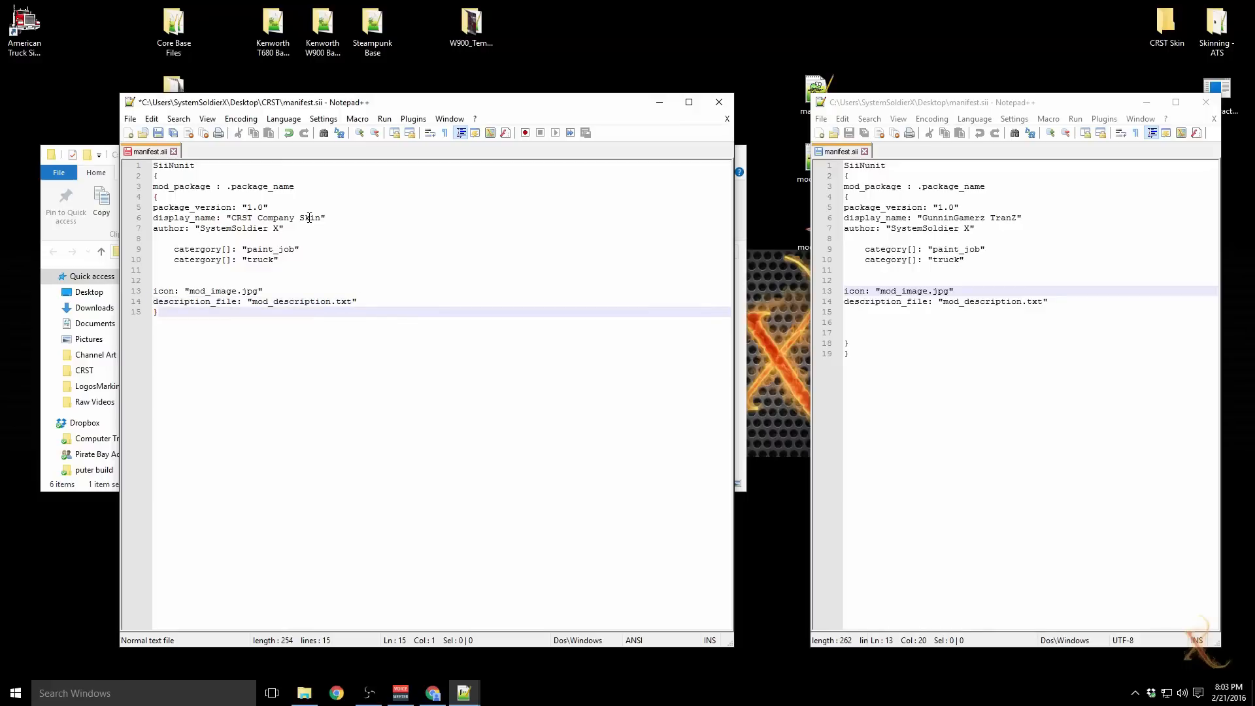
{"action": "key", "text": "Return"}
{"action": "key", "text": "Return"}
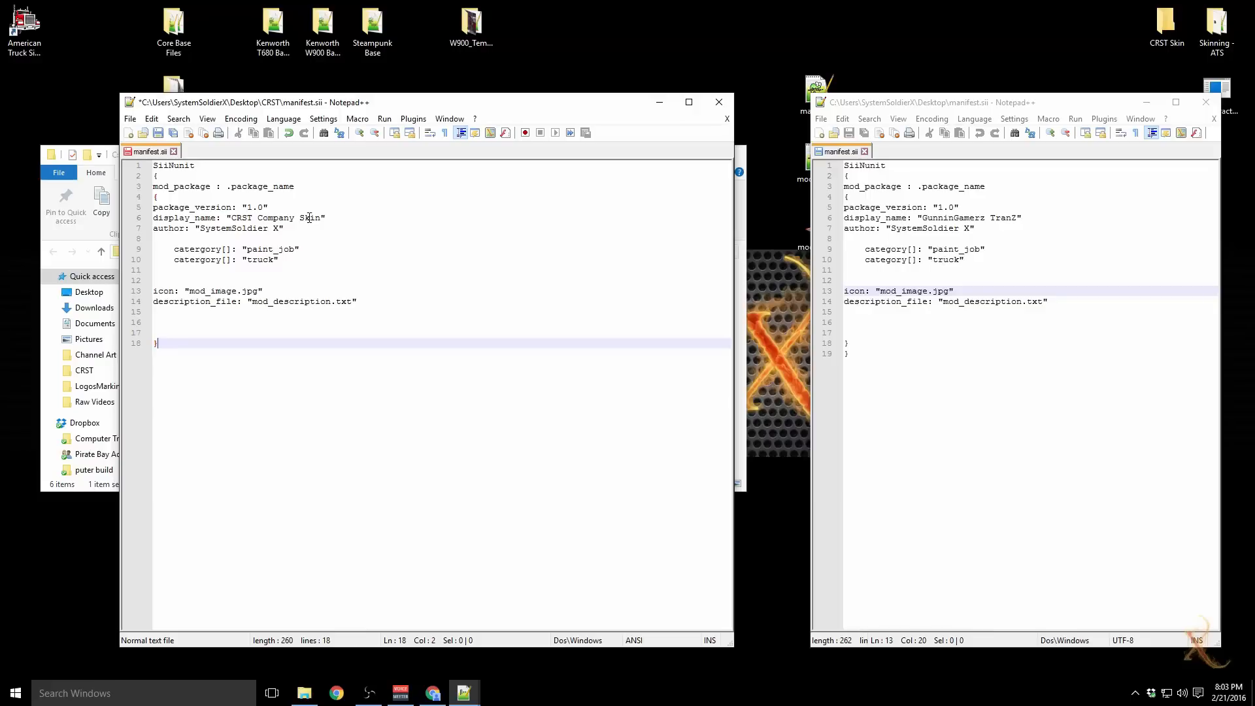
{"action": "key", "text": "Return"}
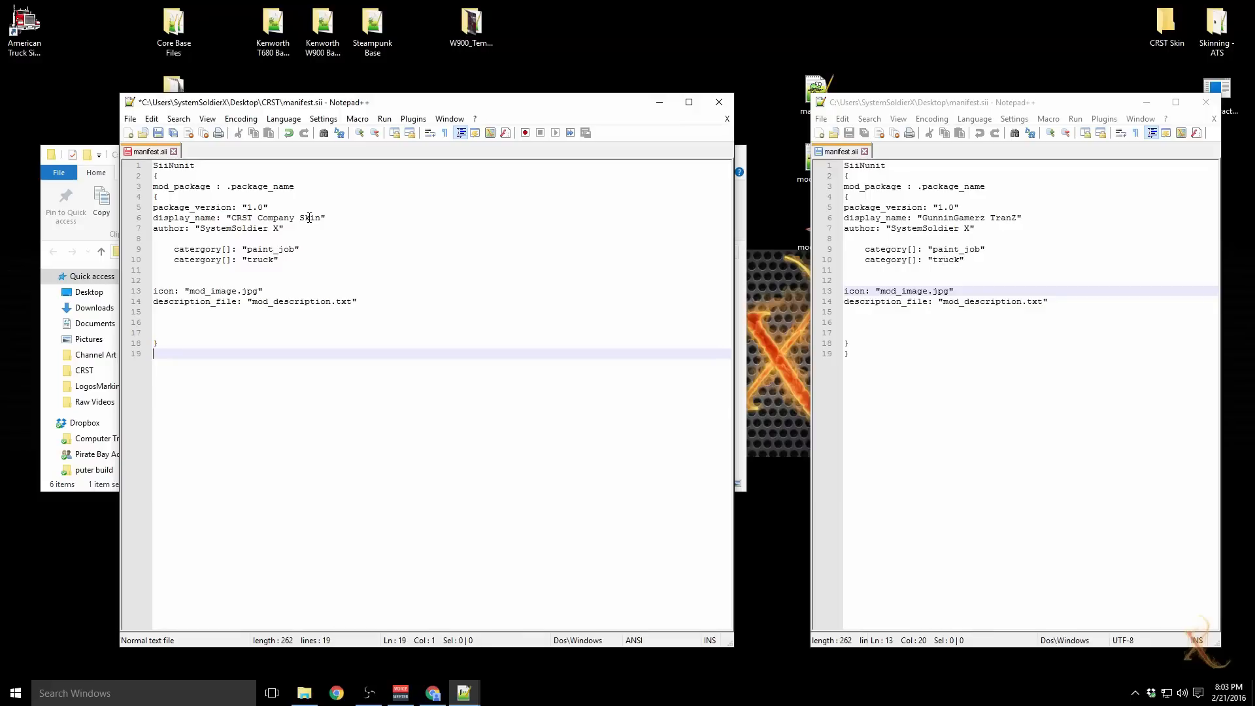
{"action": "type", "text": "}"}
Step: Save the CRST manifest.sii and close both the sample manifest's window and the CRST manifest's window
{"action": "left_click", "coordinate": [284, 186]}
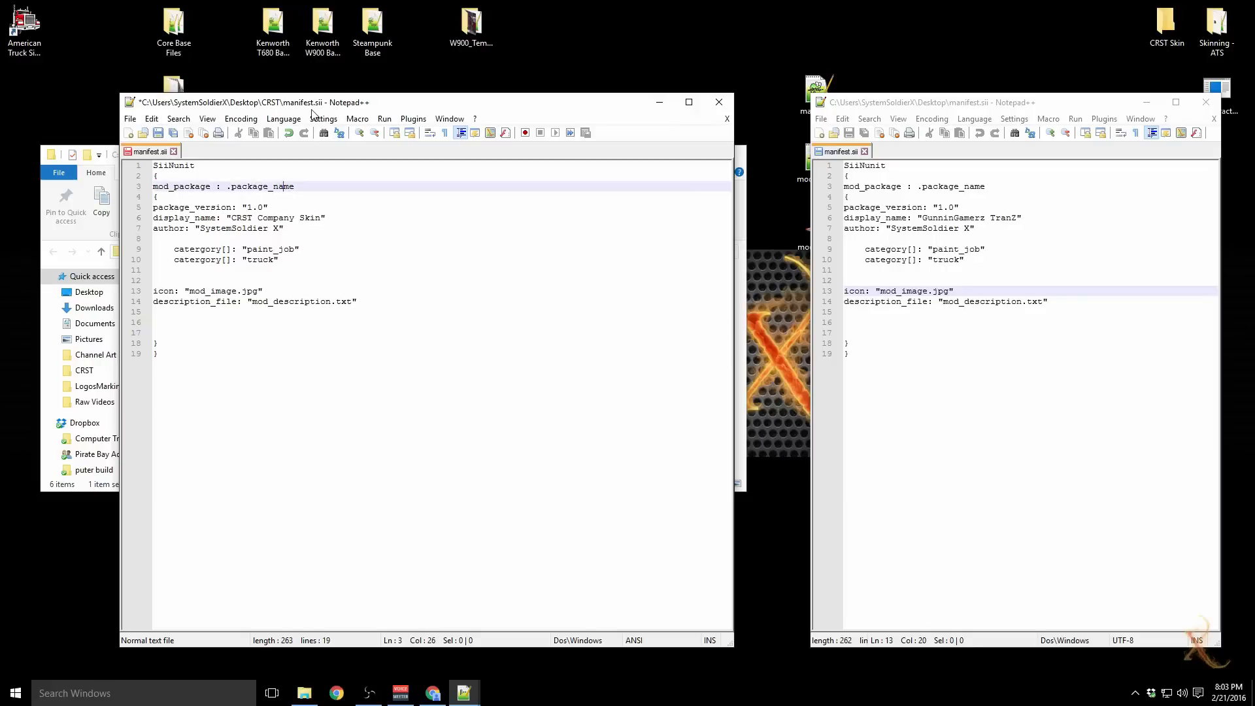
{"action": "left_click", "coordinate": [160, 135]}
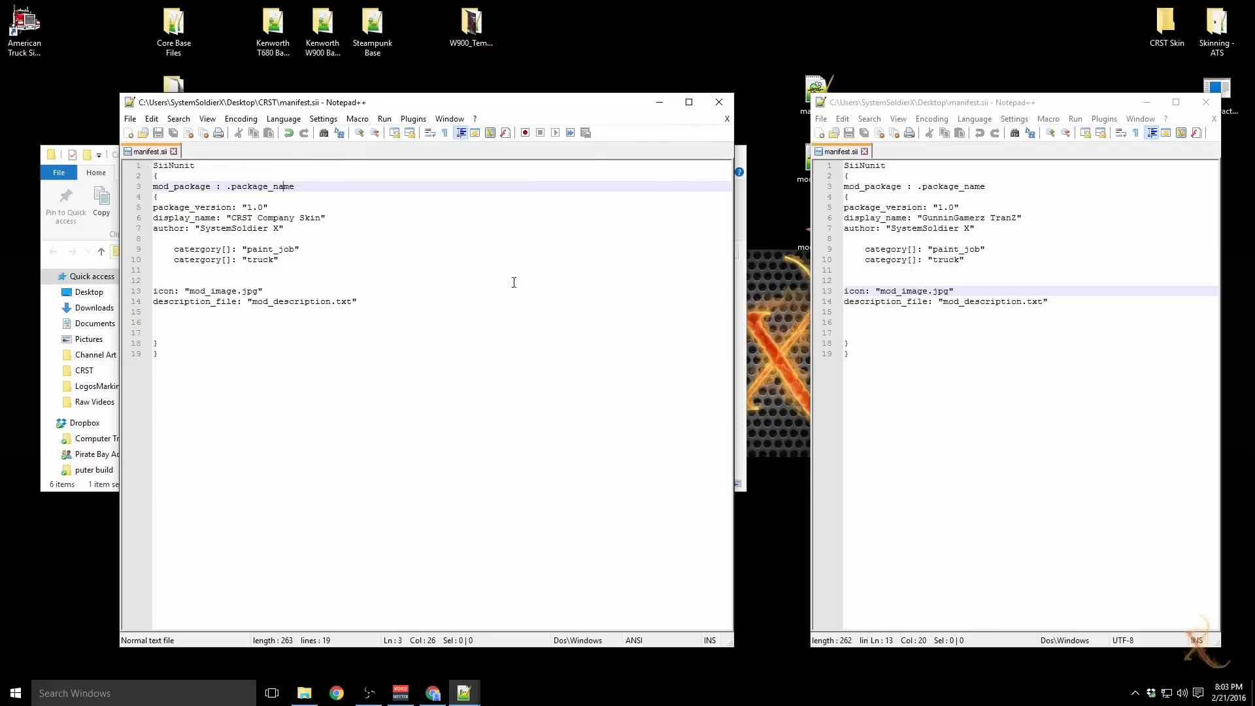
{"action": "left_click", "coordinate": [1206, 102]}
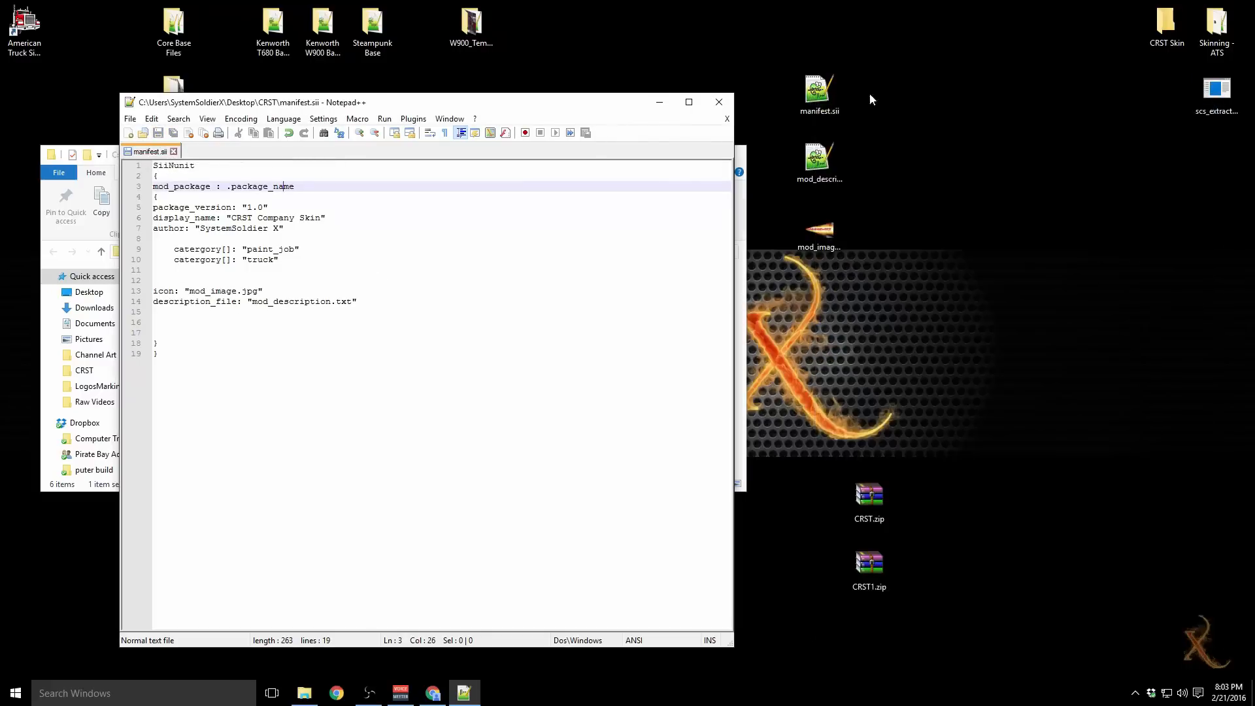
{"action": "left_click", "coordinate": [729, 108]}
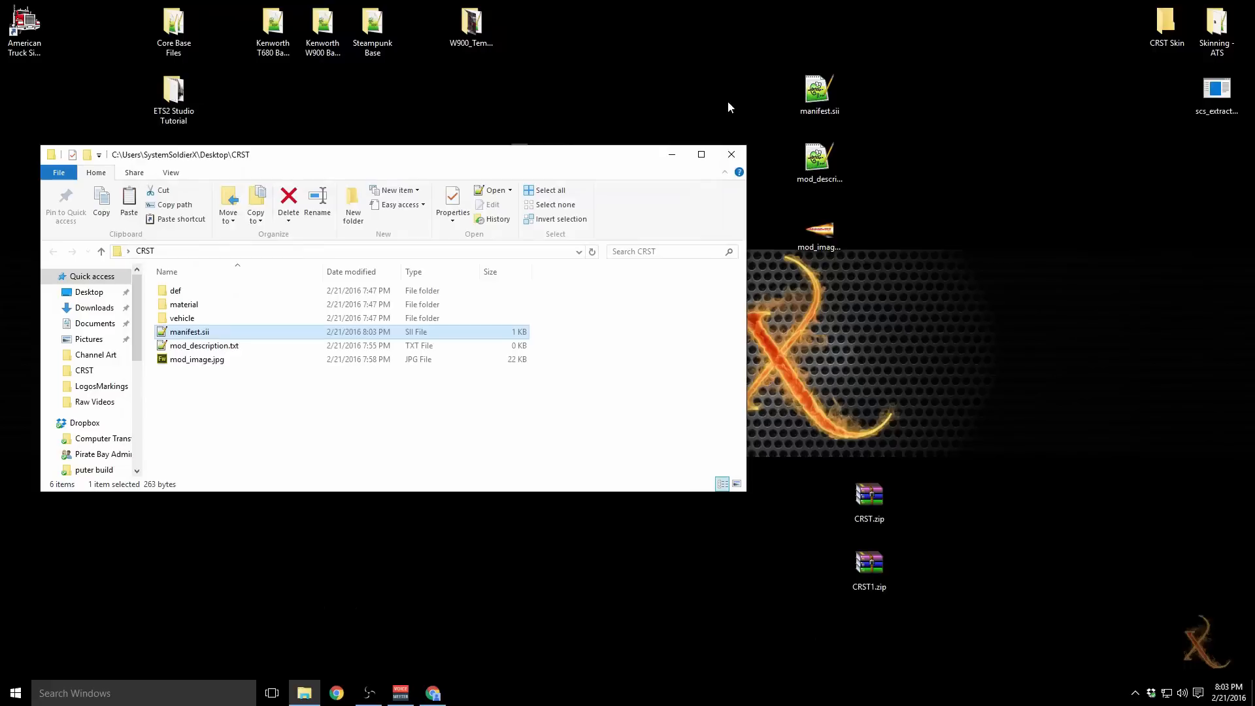
Step: Open mod_description.txt from the CRST folder and write "This is a company skin for the CRST International Trucking Company." on line 1
{"action": "double_click", "coordinate": [211, 347]}
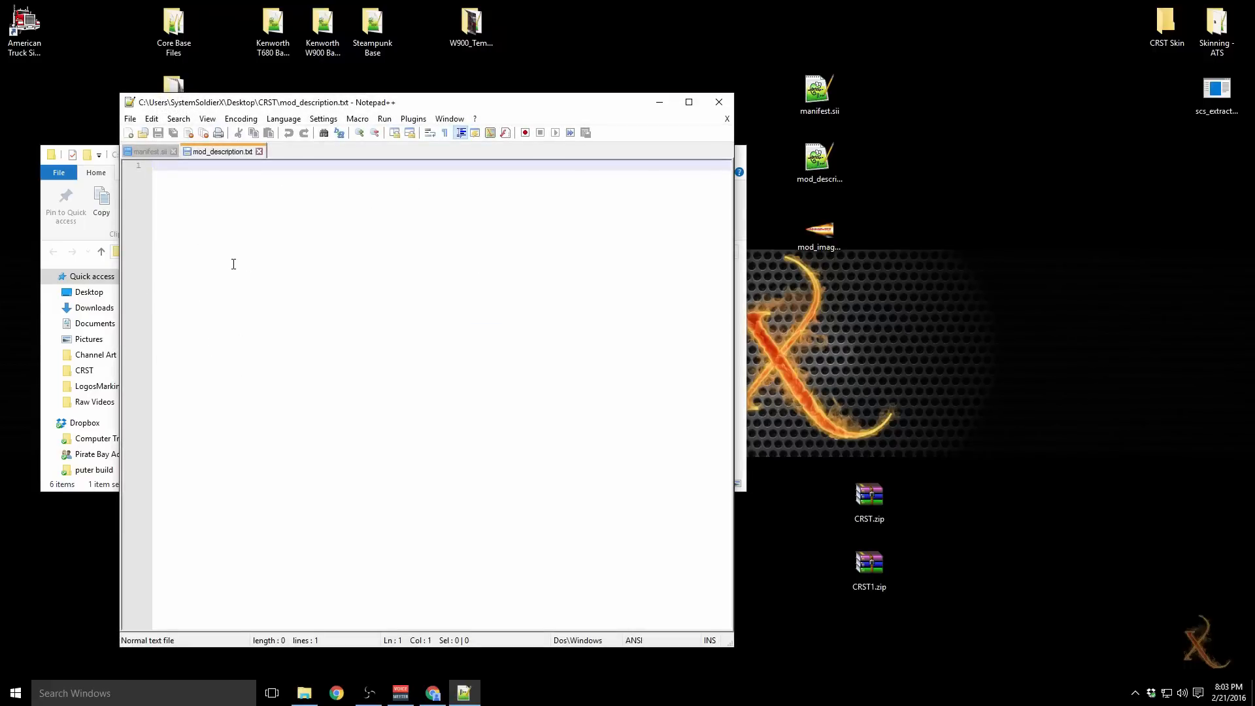
{"action": "type", "text": "This iws"}
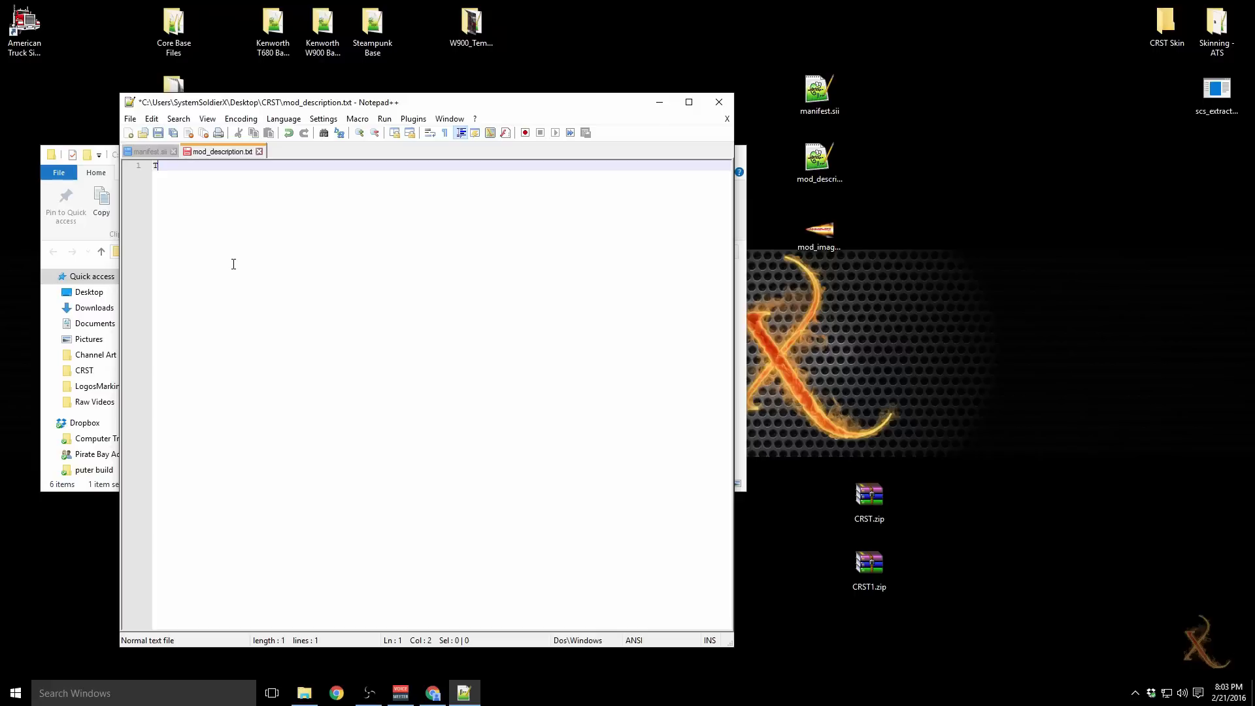
{"action": "key", "text": "BackSpace"}
{"action": "key", "text": "BackSpace"}
{"action": "key", "text": "BackSpace"}
{"action": "type", "text": "s a company skin  for "}
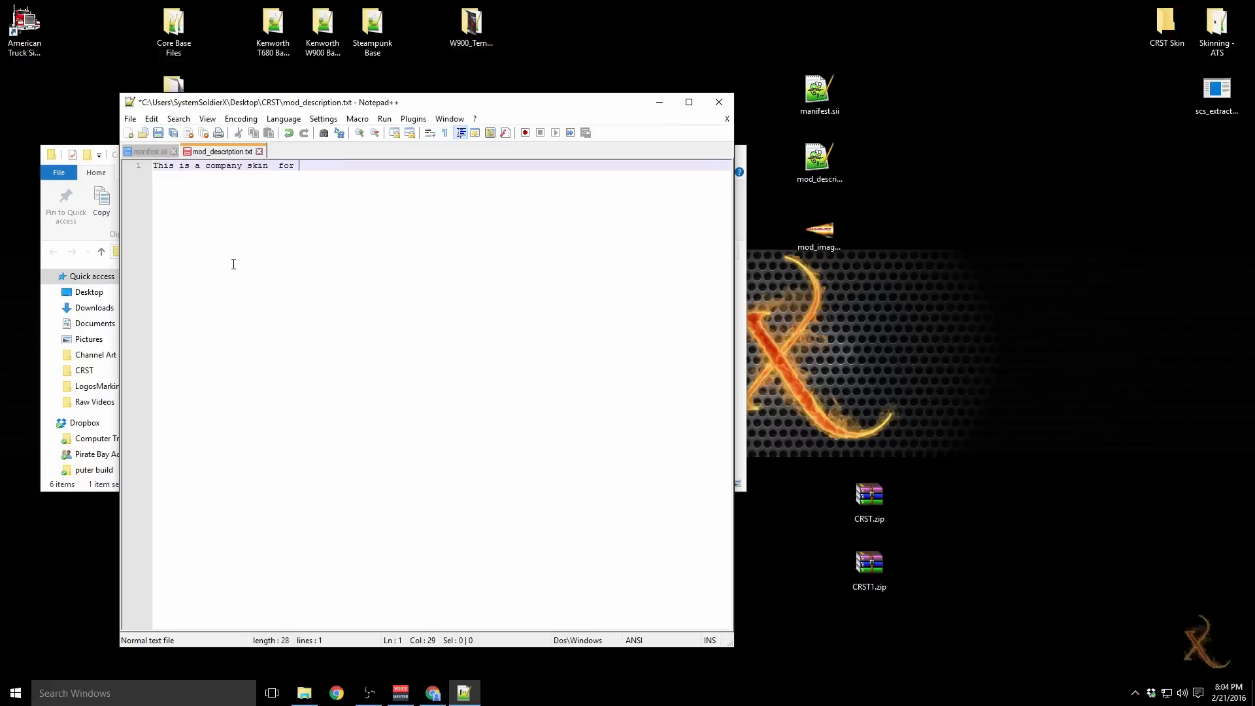
{"action": "type", "text": "the CRST International Trucking Company."}
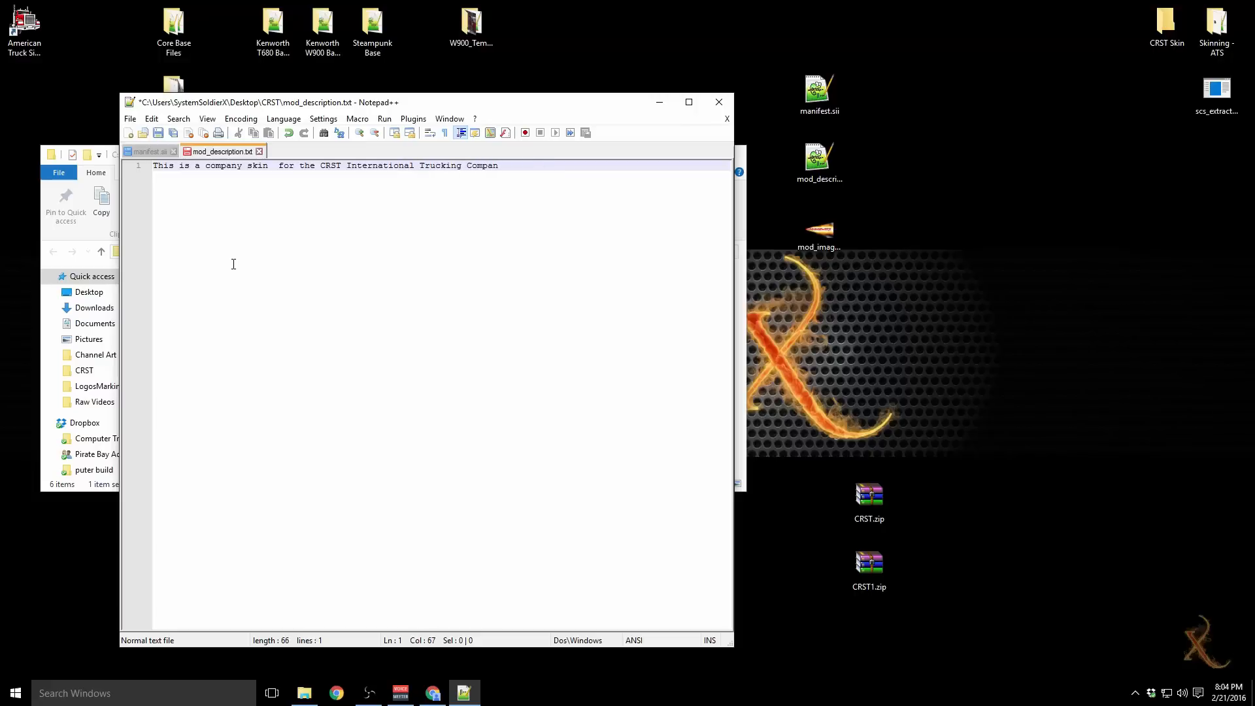
Step: Leave a blank line and add the credit "Made by:" followed by the manifest's author name on line 3
{"action": "key", "text": "Return"}
{"action": "key", "text": "Return"}
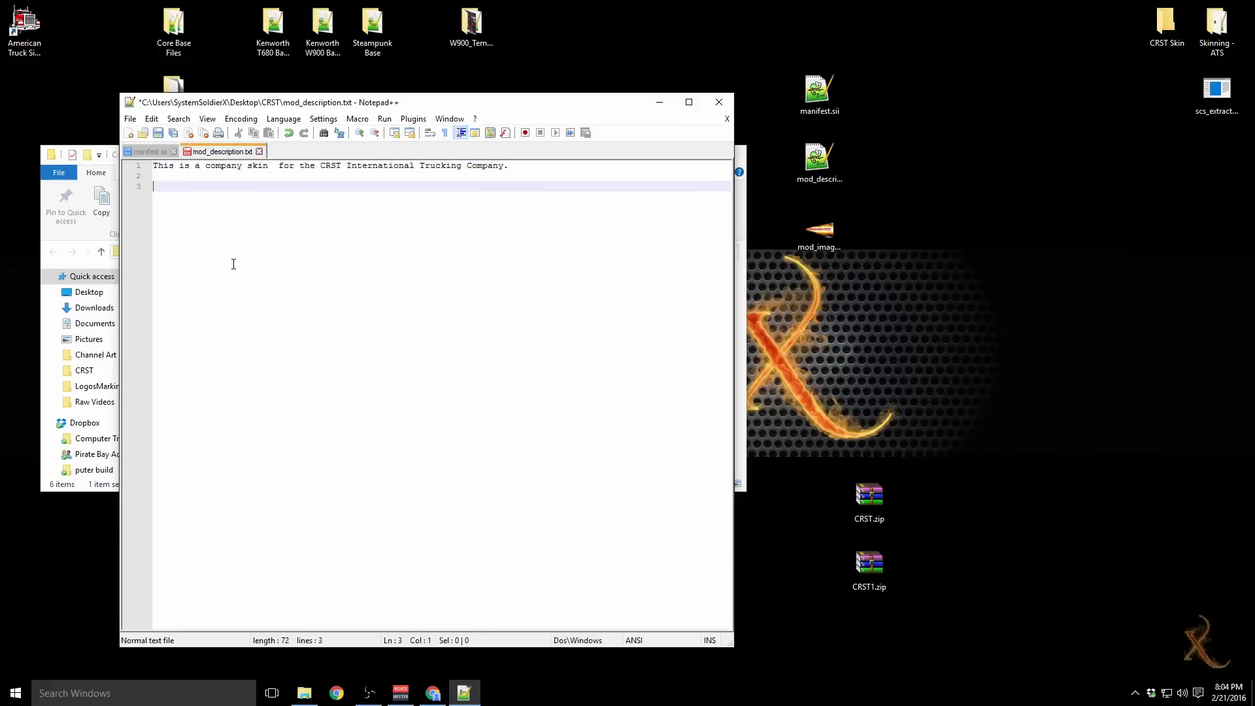
{"action": "type", "text": "Made by SystemSoldier X"}
{"action": "left_click", "coordinate": [192, 187]}
{"action": "type", "text": ":"}
{"action": "left_click", "coordinate": [315, 188]}
{"action": "key", "text": "Return"}
Step: Add a line 4 below the credit inviting readers to check the author out on youtube and twitch
{"action": "type", "text": "Che"}
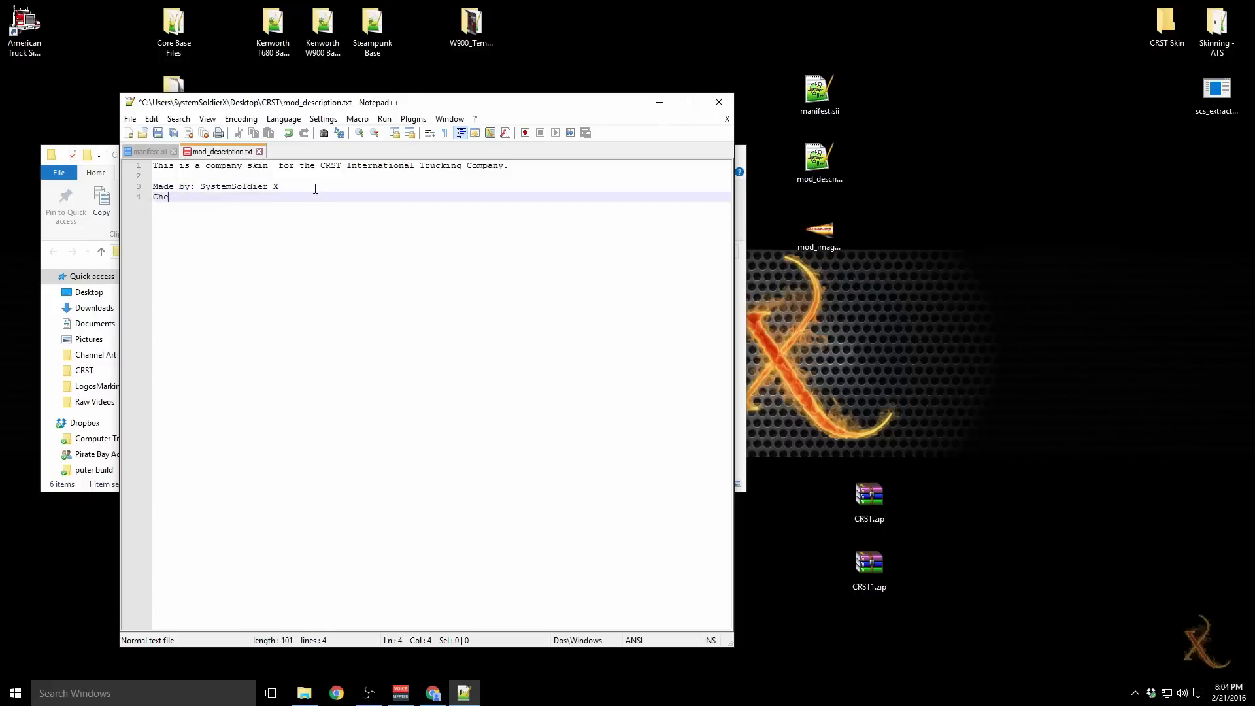
{"action": "type", "text": "ck me oiut o"}
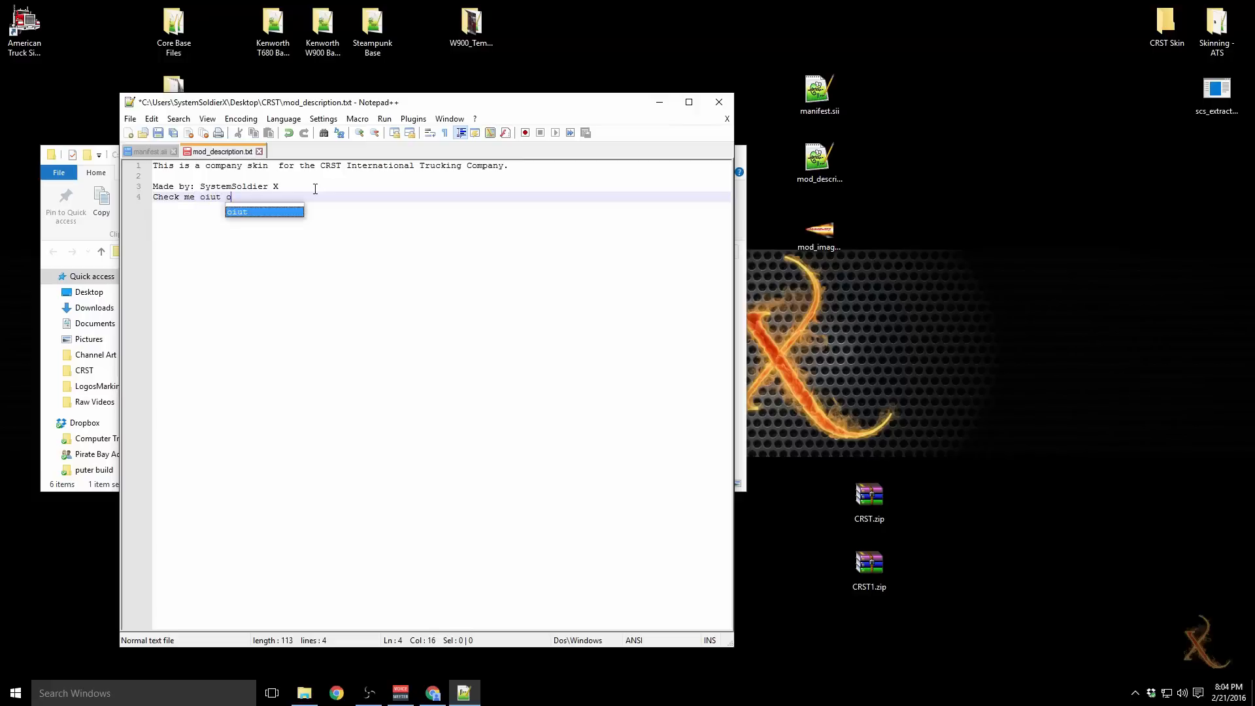
{"action": "type", "text": "n faceboo"}
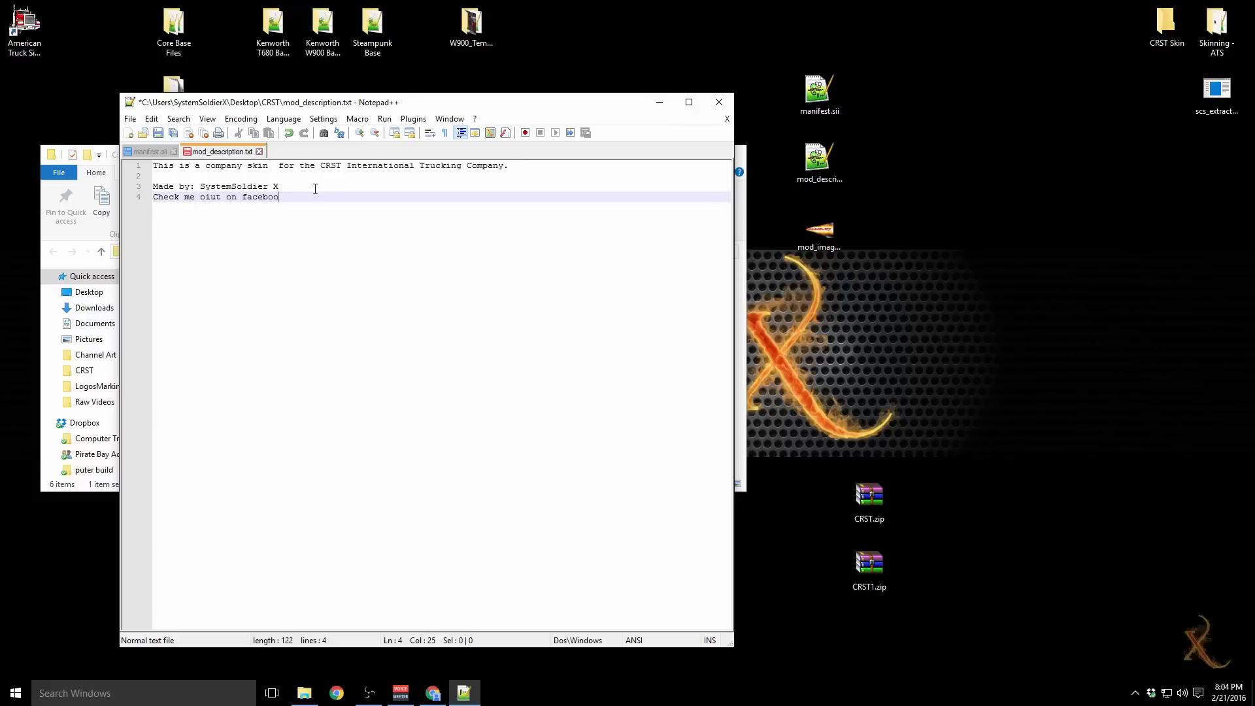
{"action": "type", "text": "k and t"}
{"action": "key", "text": "BackSpace"}
{"action": "key", "text": "BackSpace"}
{"action": "key", "text": "BackSpace"}
{"action": "key", "text": "BackSpace"}
{"action": "key", "text": "BackSpace"}
{"action": "key", "text": "BackSpace"}
{"action": "key", "text": "BackSpace"}
{"action": "key", "text": "BackSpace"}
{"action": "key", "text": "BackSpace"}
{"action": "key", "text": "BackSpace"}
{"action": "key", "text": "BackSpace"}
{"action": "key", "text": "BackSpace"}
{"action": "key", "text": "BackSpace"}
{"action": "key", "text": "BackSpace"}
{"action": "type", "text": "youtubes and twitch"}
Step: Correct line 4's wording to "Check me out on youtube and twitch." and delete the lowercase y of youtube
{"action": "double_click", "coordinate": [219, 194]}
{"action": "left_click", "coordinate": [211, 196]}
{"action": "key", "text": "BackSpace"}
{"action": "key", "text": "End"}
{"action": "left_click", "coordinate": [278, 197]}
{"action": "key", "text": "BackSpace"}
{"action": "left_click", "coordinate": [330, 198]}
{"action": "left_click", "coordinate": [243, 196]}
{"action": "key", "text": "BackSpace"}
{"action": "key", "text": "F12"}
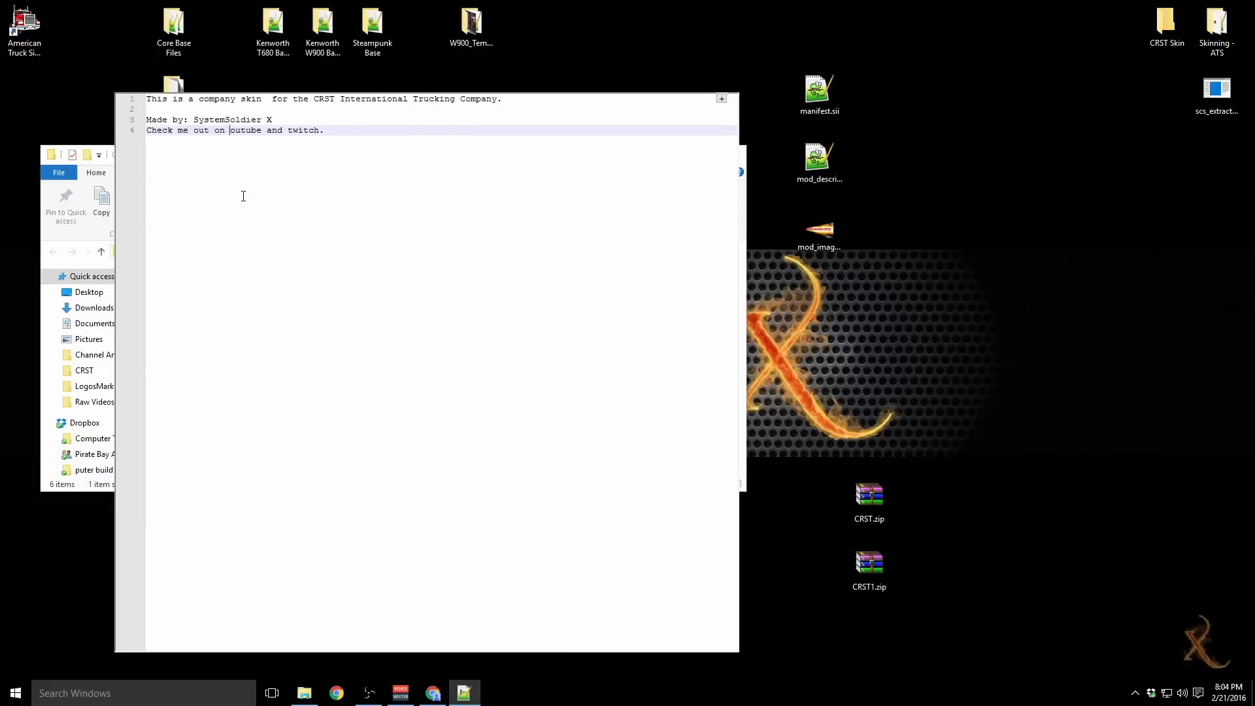
{"action": "key", "text": "F11"}
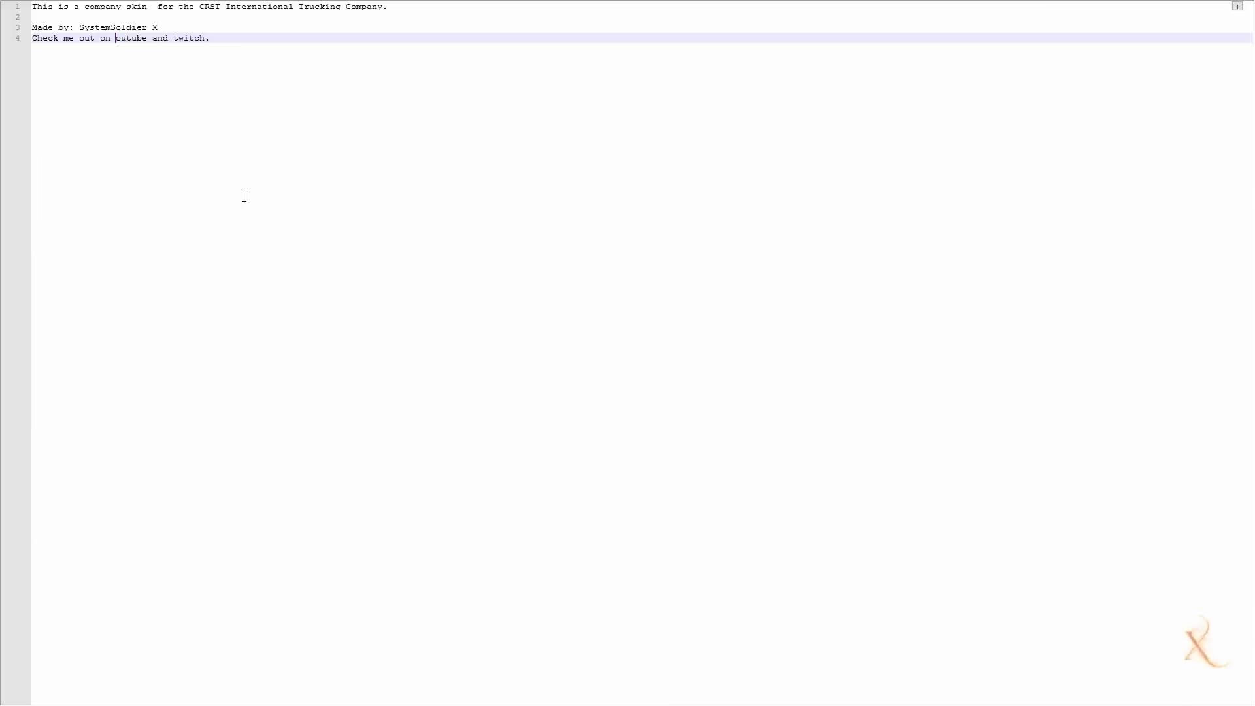
{"action": "key", "text": "F11"}
{"action": "key", "text": "F12"}
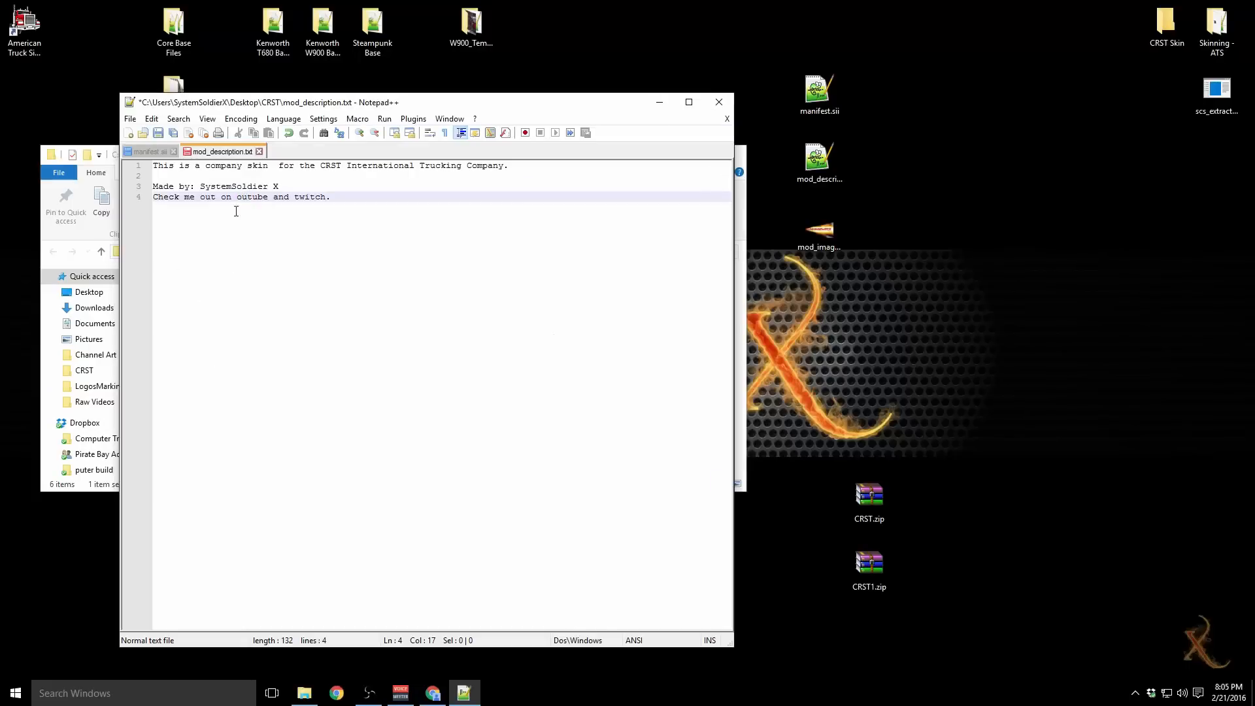
{"action": "key", "text": "F12"}
{"action": "key", "text": "F12"}
Step: Capitalize "Youtube" and "Twitch" on line 4, then save mod_description.txt and close the editor
{"action": "type", "text": "Y"}
{"action": "left_click", "coordinate": [379, 214]}
{"action": "key", "text": "BackSpace"}
{"action": "type", "text": "T"}
{"action": "left_click", "coordinate": [408, 279]}
{"action": "left_click", "coordinate": [158, 133]}
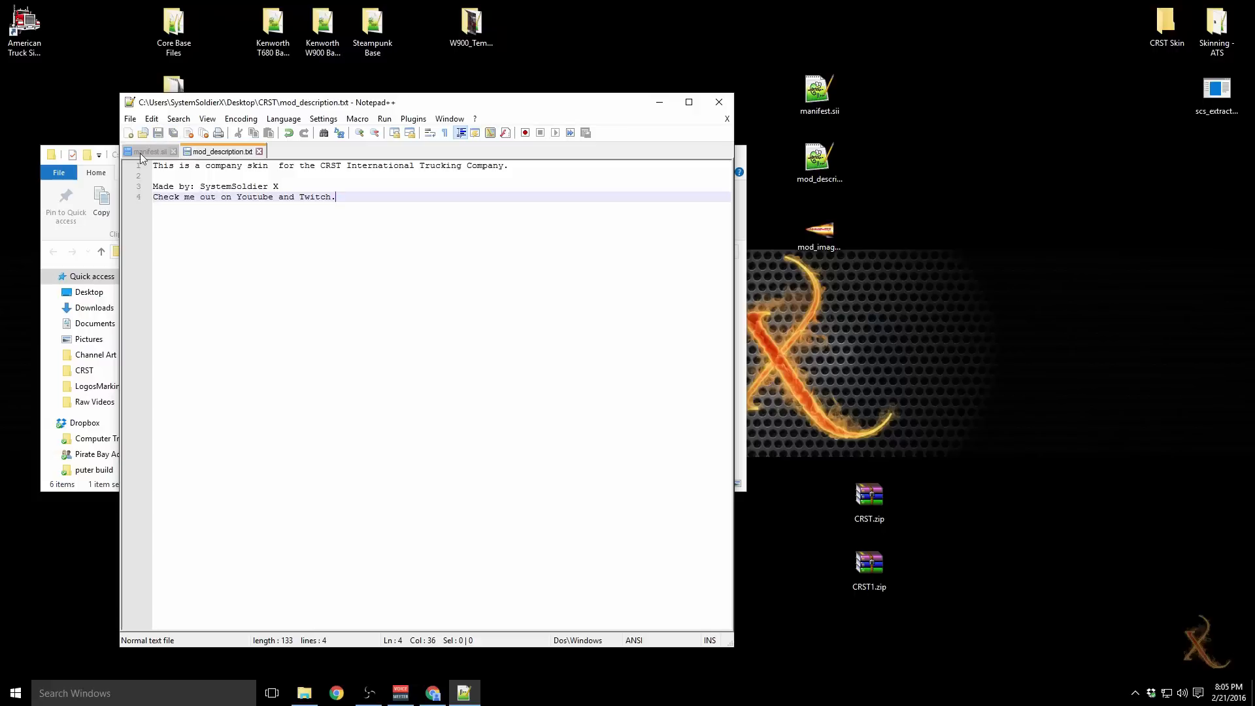
{"action": "left_click", "coordinate": [719, 102]}
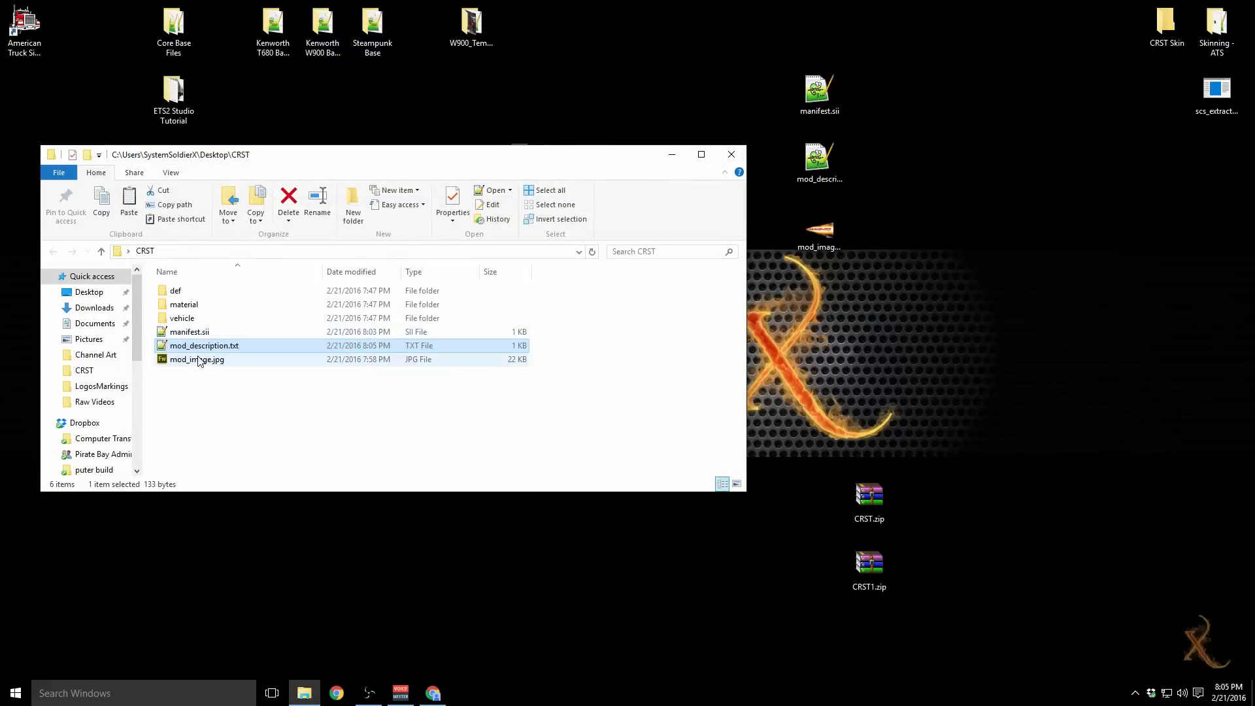
Step: Reopen the CRST folder's manifest.sii to check its icon and description file names against the folder's files, and close it again
{"action": "mouse_move", "coordinate": [230, 363]}
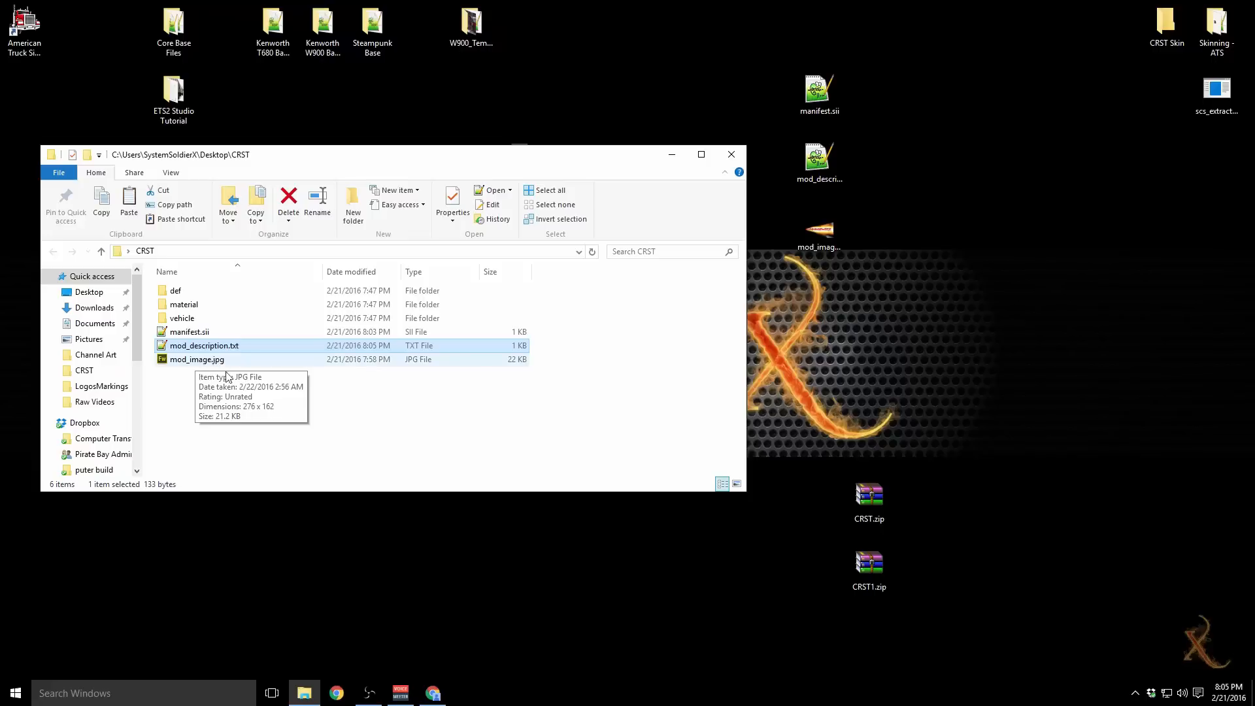
{"action": "double_click", "coordinate": [189, 332]}
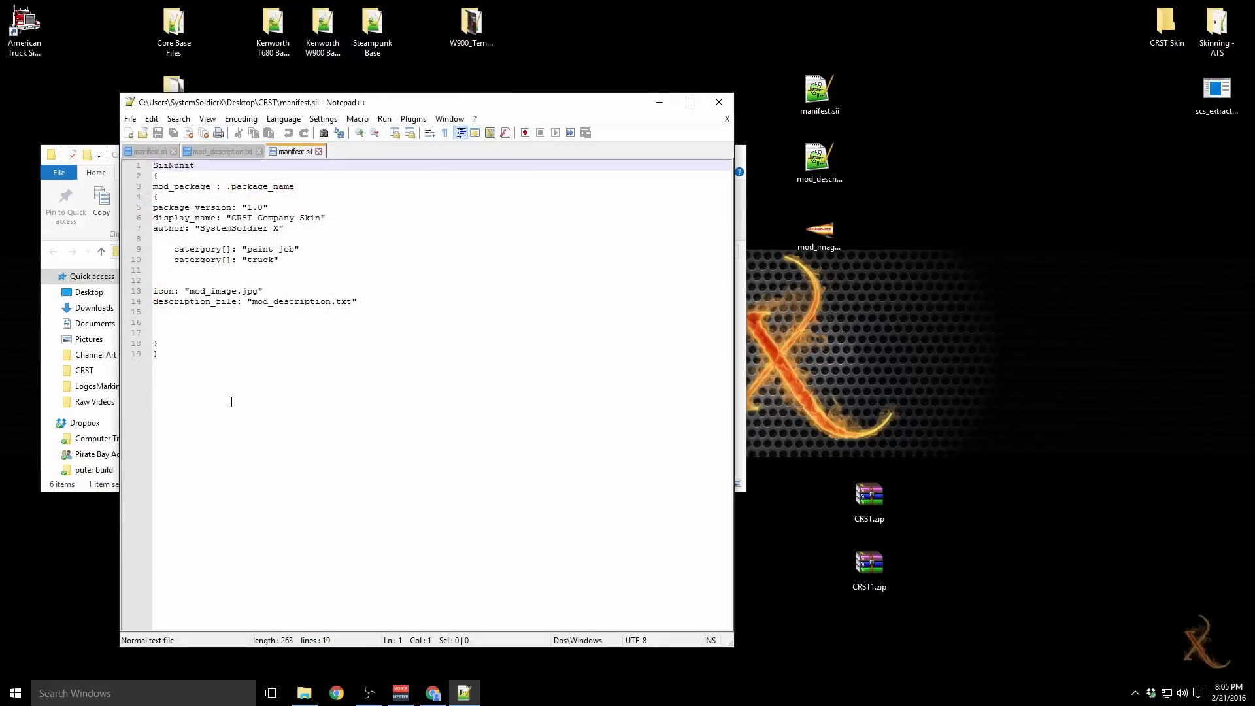
{"action": "left_click_drag", "start_coordinate": [189, 290], "coordinate": [328, 301]}
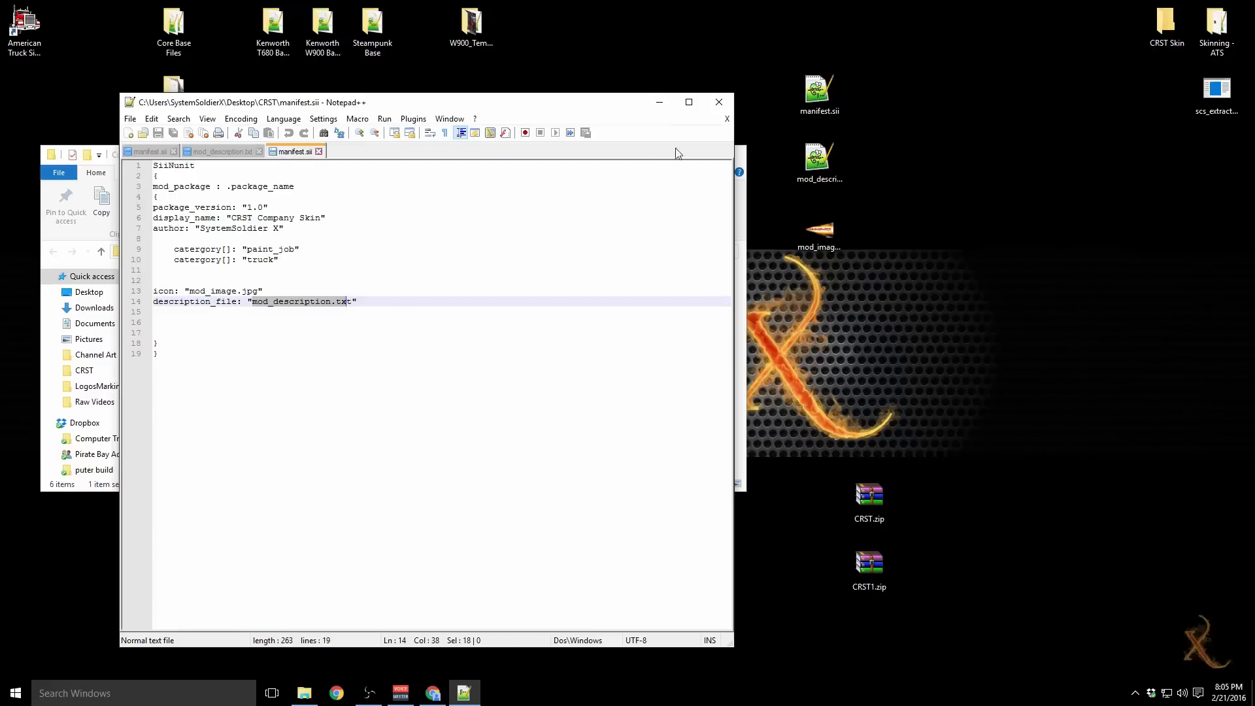
{"action": "left_click", "coordinate": [718, 102]}
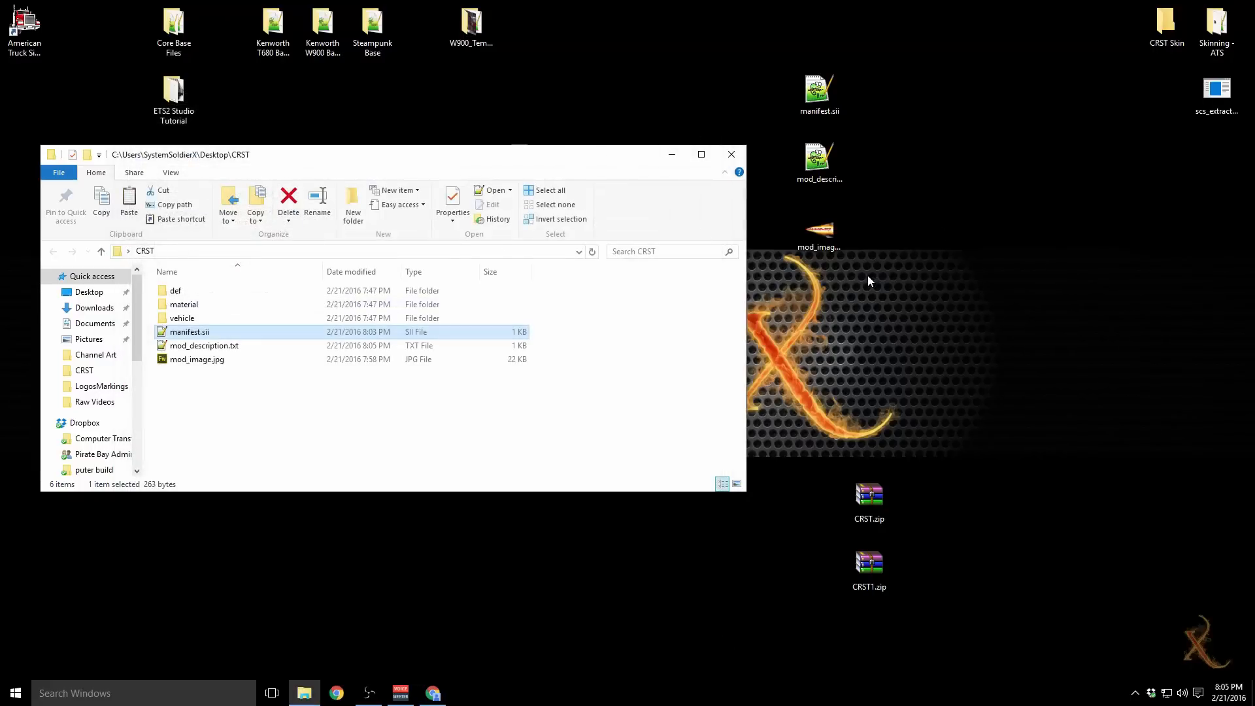
Step: Clear the file selection in the CRST folder and close the folder window
{"action": "left_click_drag", "start_coordinate": [880, 283], "coordinate": [941, 278]}
{"action": "left_click", "coordinate": [378, 404]}
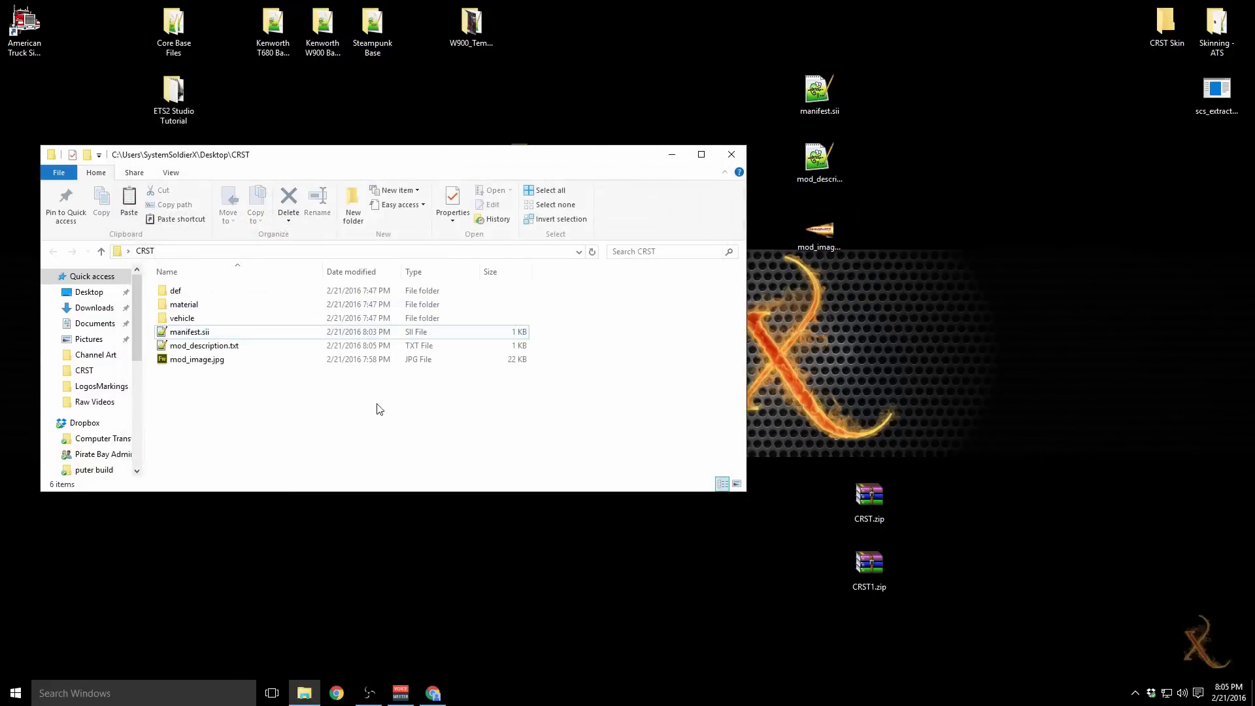
{"action": "left_click", "coordinate": [731, 154]}
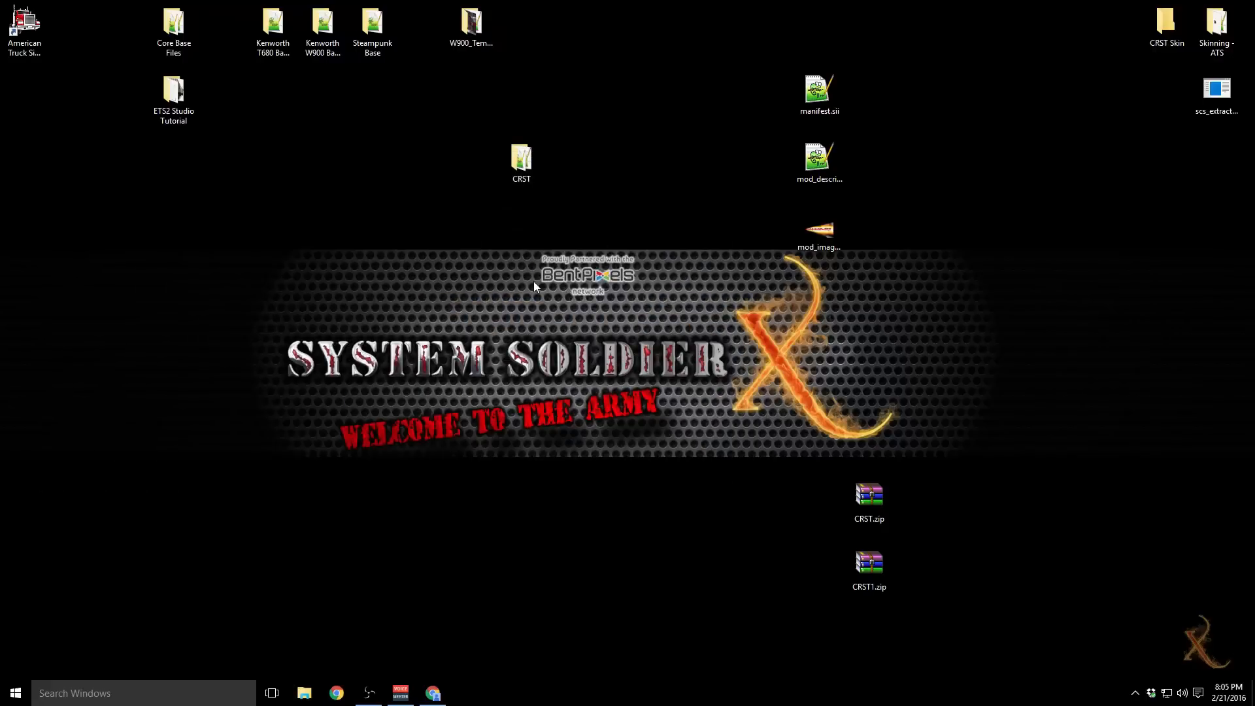
Step: Archive the desktop CRST folder as CRST.zip in ZIP format with the Store compression method
{"action": "right_click", "coordinate": [523, 160]}
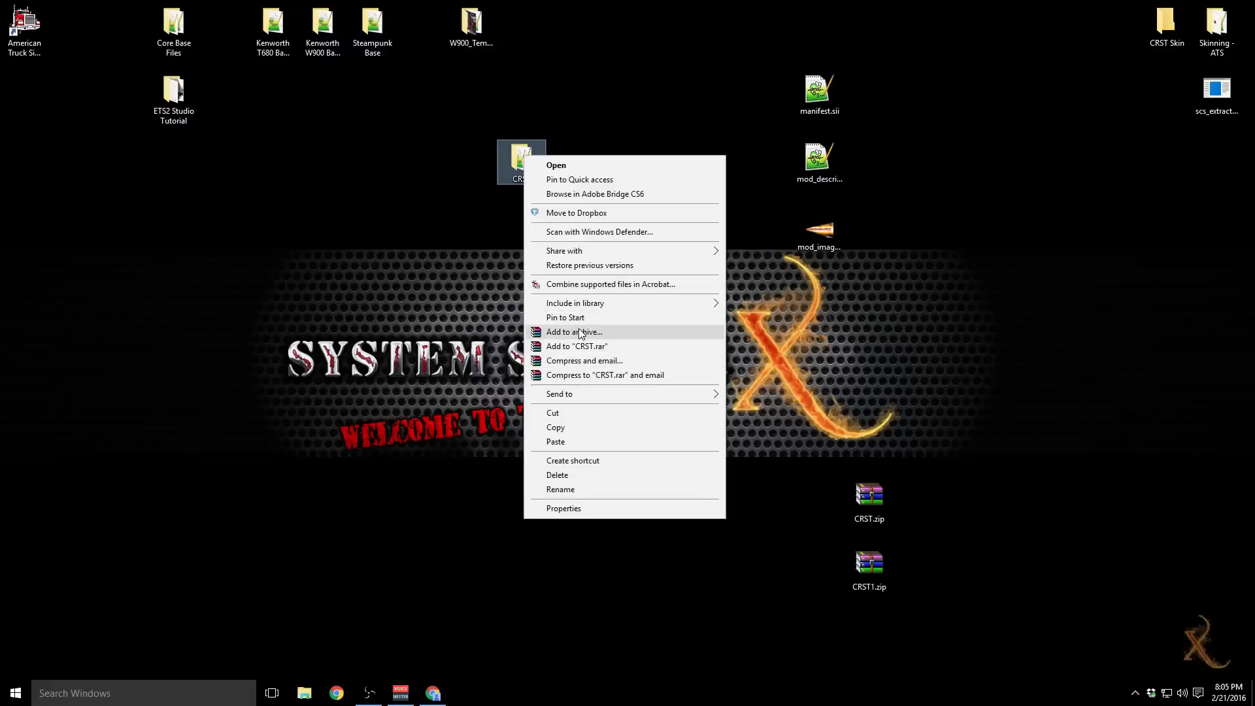
{"action": "left_click", "coordinate": [578, 332]}
{"action": "left_click", "coordinate": [577, 330]}
{"action": "left_click", "coordinate": [556, 366]}
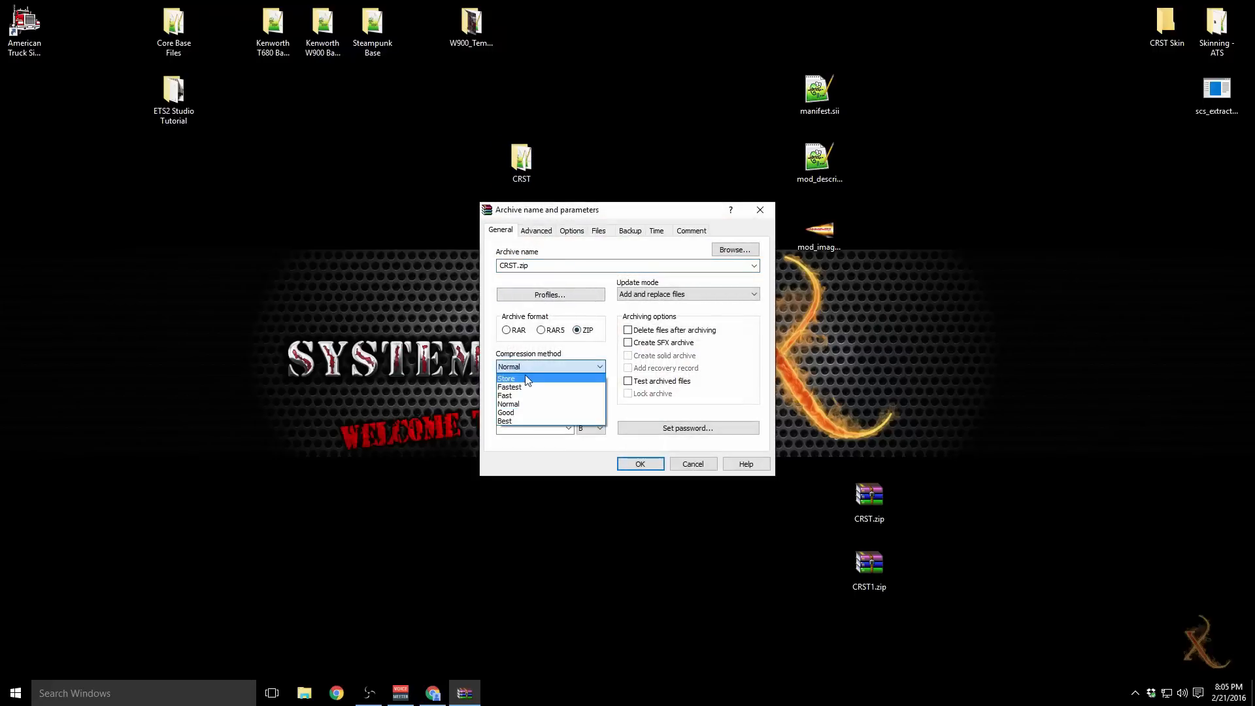
{"action": "left_click", "coordinate": [524, 376]}
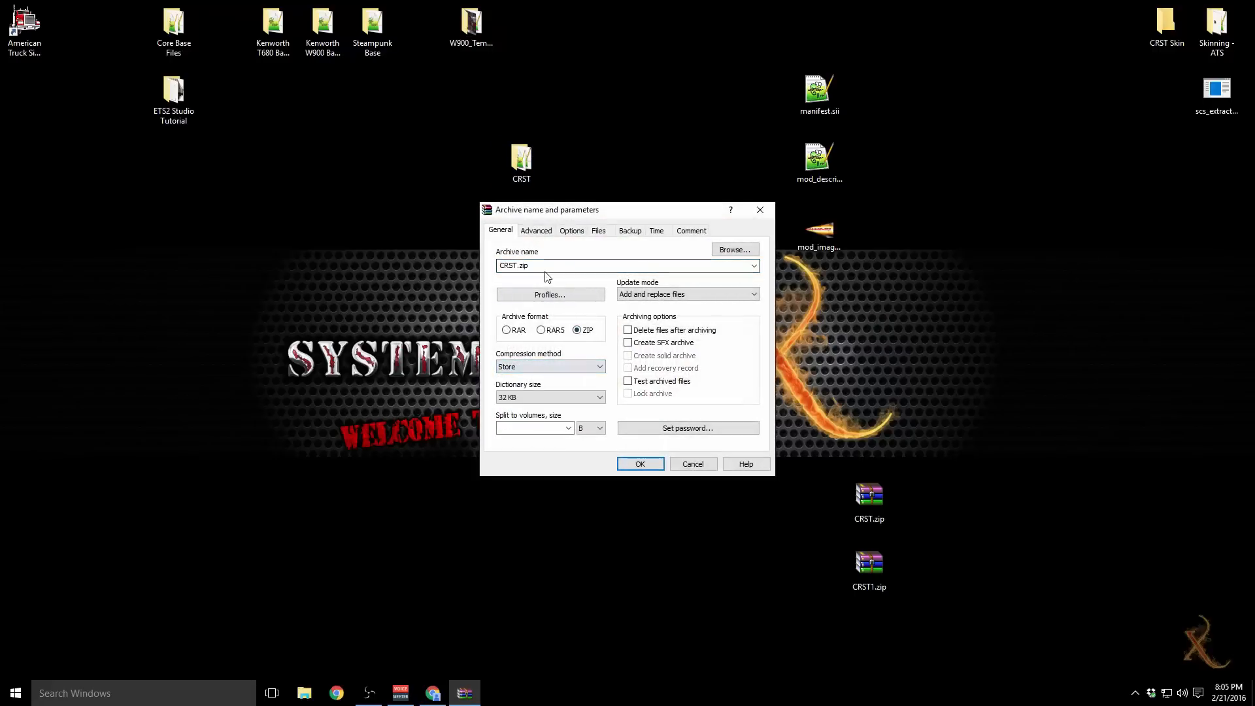
{"action": "left_click", "coordinate": [642, 463]}
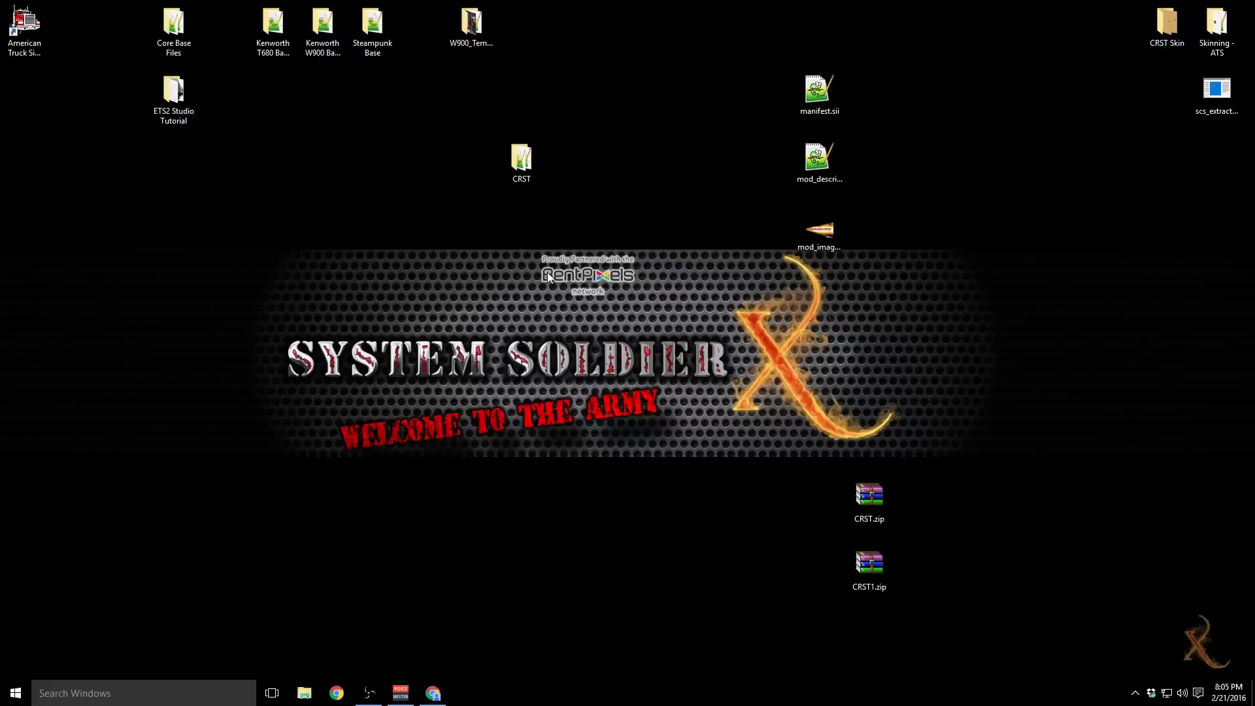
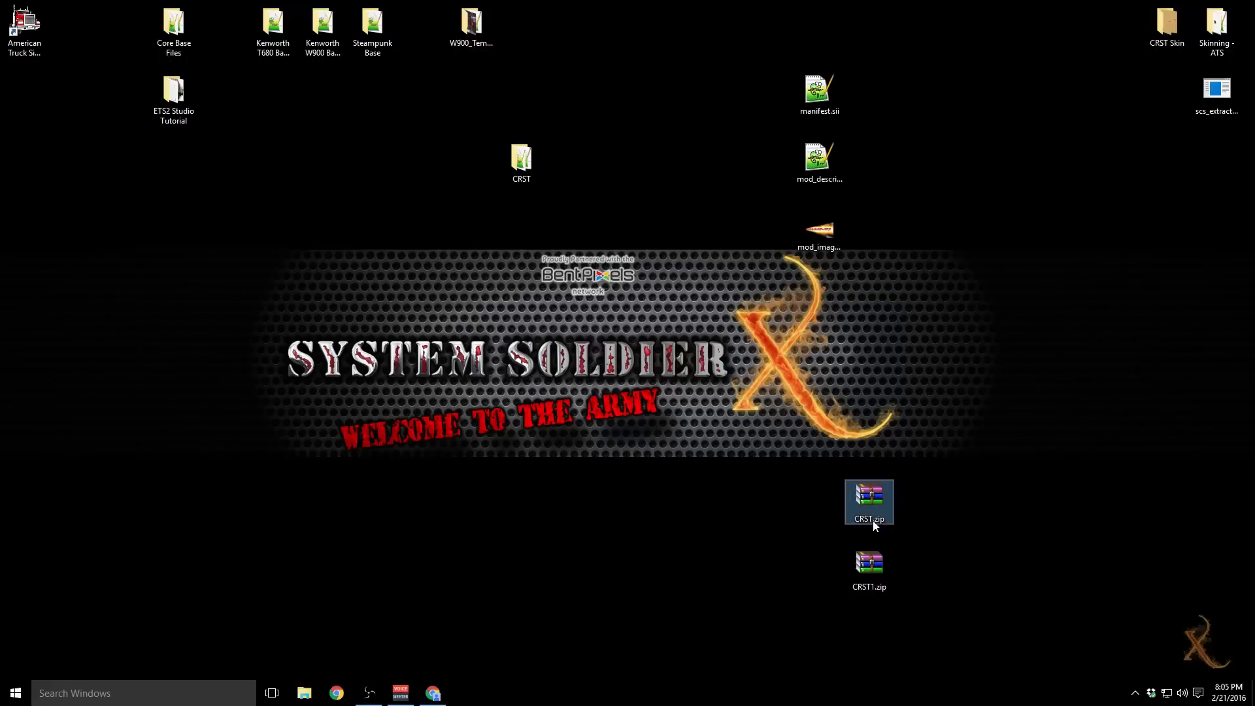
Step: Rename the desktop archive CRST.zip to CRSTt.zip
{"action": "left_click", "coordinate": [873, 520]}
{"action": "left_click", "coordinate": [873, 520]}
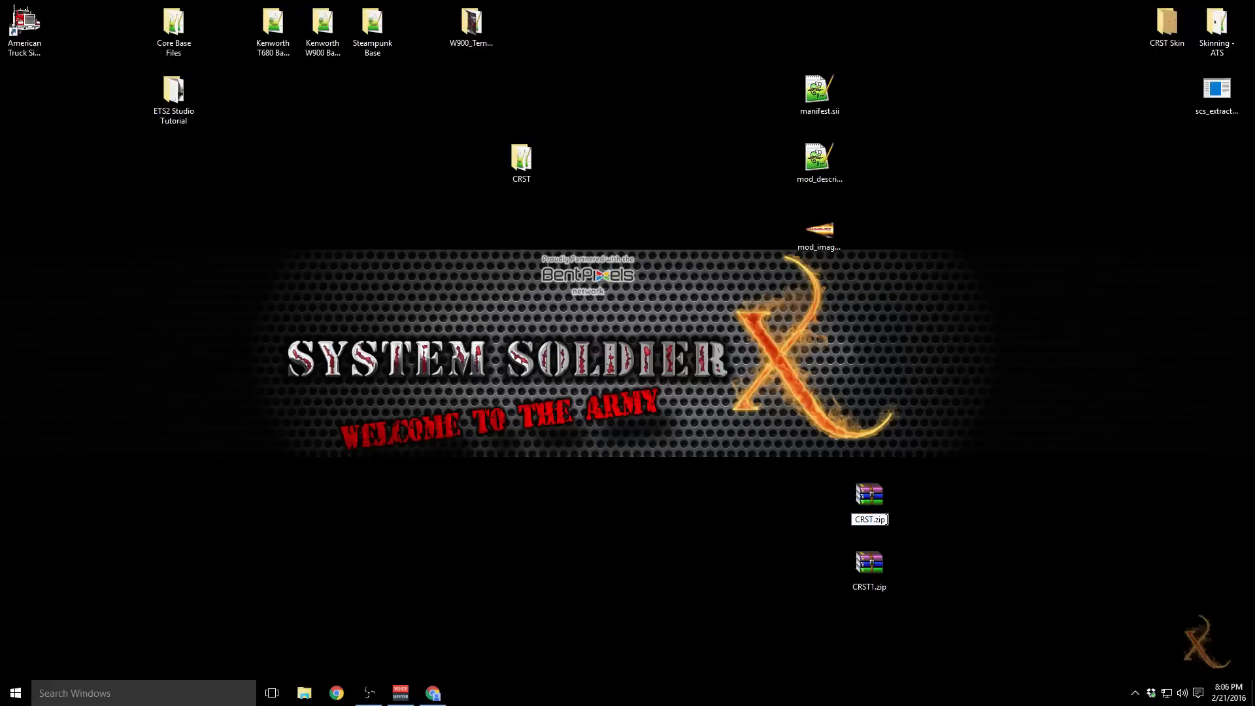
{"action": "type", "text": "t"}
{"action": "key", "text": "Return"}
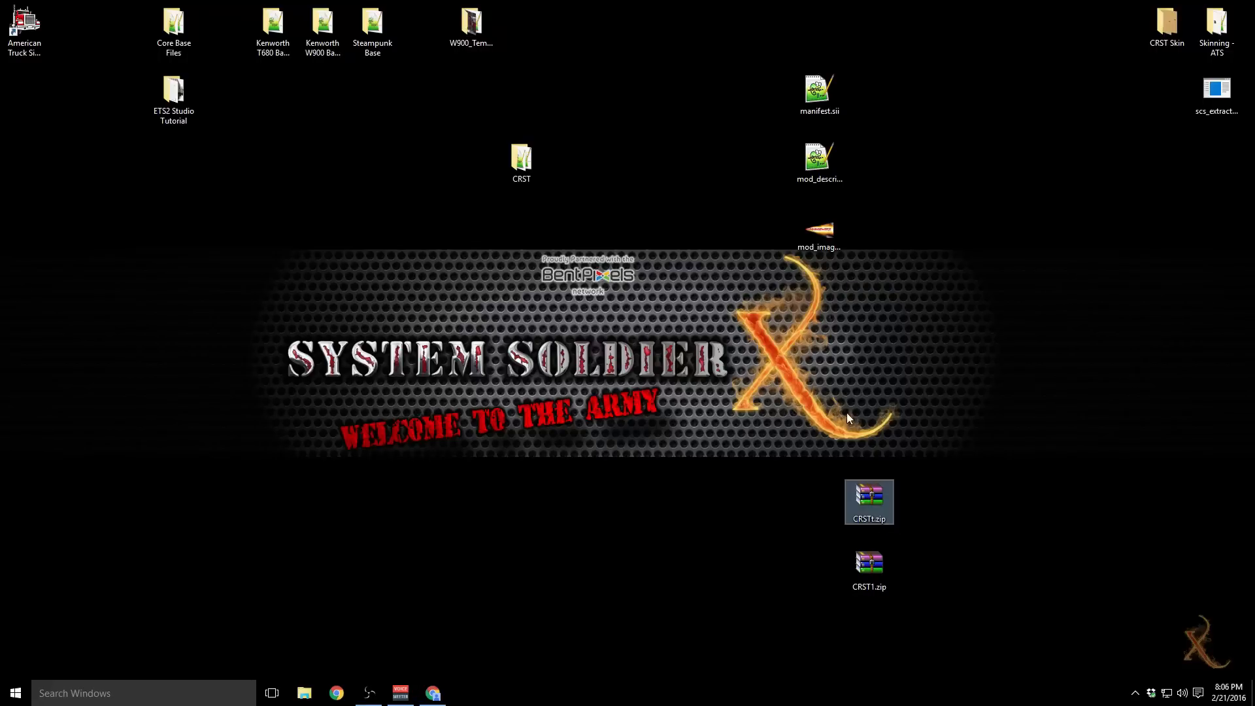
Step: Archive the CRST folder again as CRST.zip in ZIP format with Store compression, and place the archive beside the folder
{"action": "right_click", "coordinate": [513, 163]}
{"action": "left_click", "coordinate": [566, 335]}
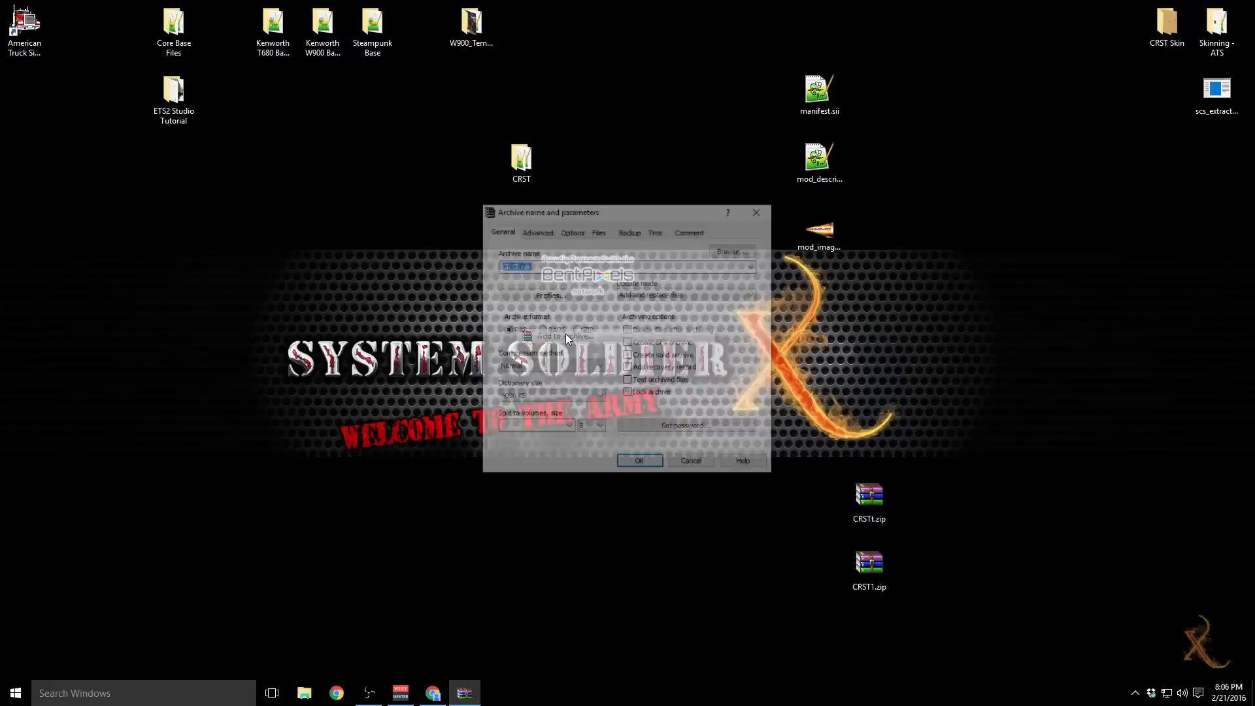
{"action": "left_click", "coordinate": [576, 330]}
{"action": "left_click", "coordinate": [562, 366]}
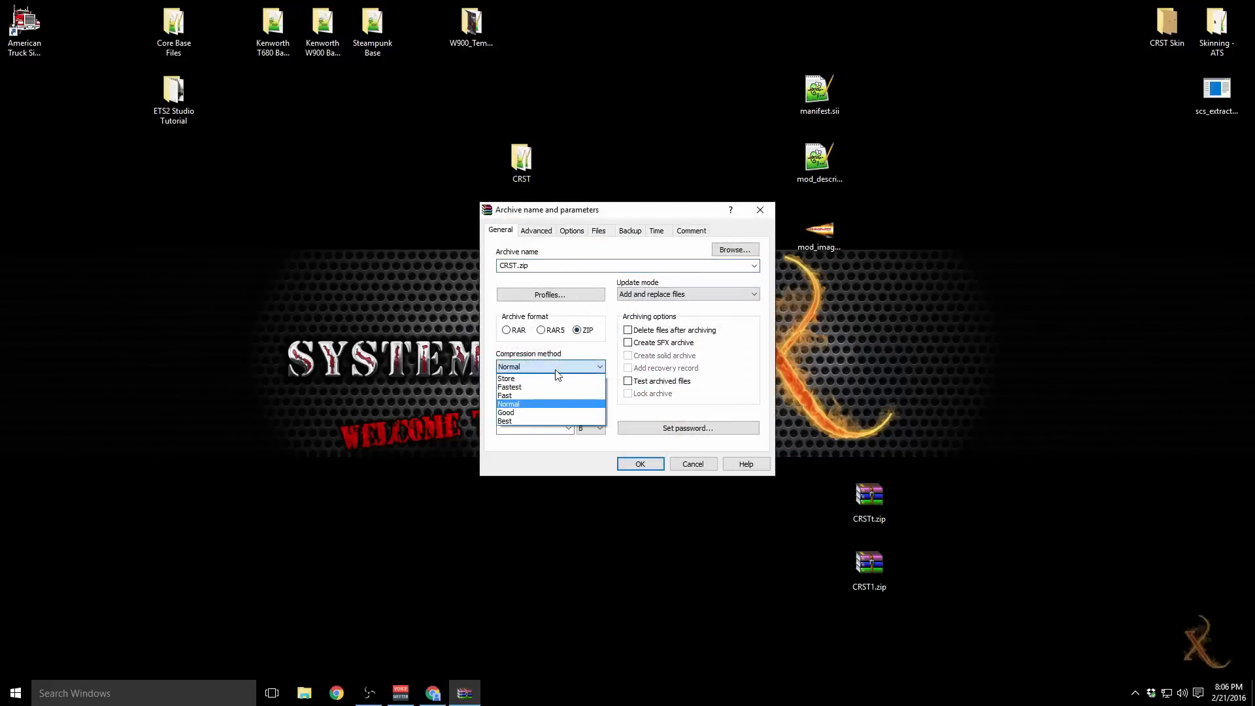
{"action": "left_click", "coordinate": [523, 377]}
{"action": "left_click", "coordinate": [550, 268]}
{"action": "left_click", "coordinate": [649, 461]}
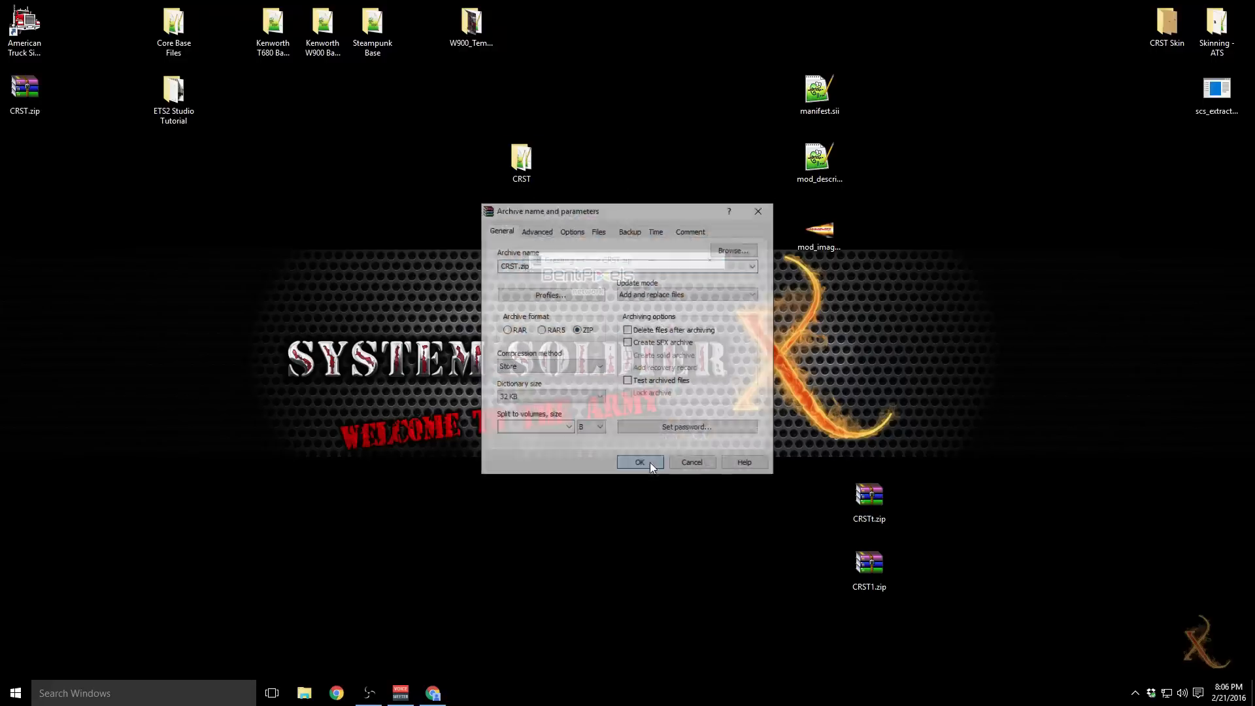
{"action": "left_click_drag", "start_coordinate": [24, 91], "coordinate": [425, 160]}
{"action": "left_click", "coordinate": [559, 211]}
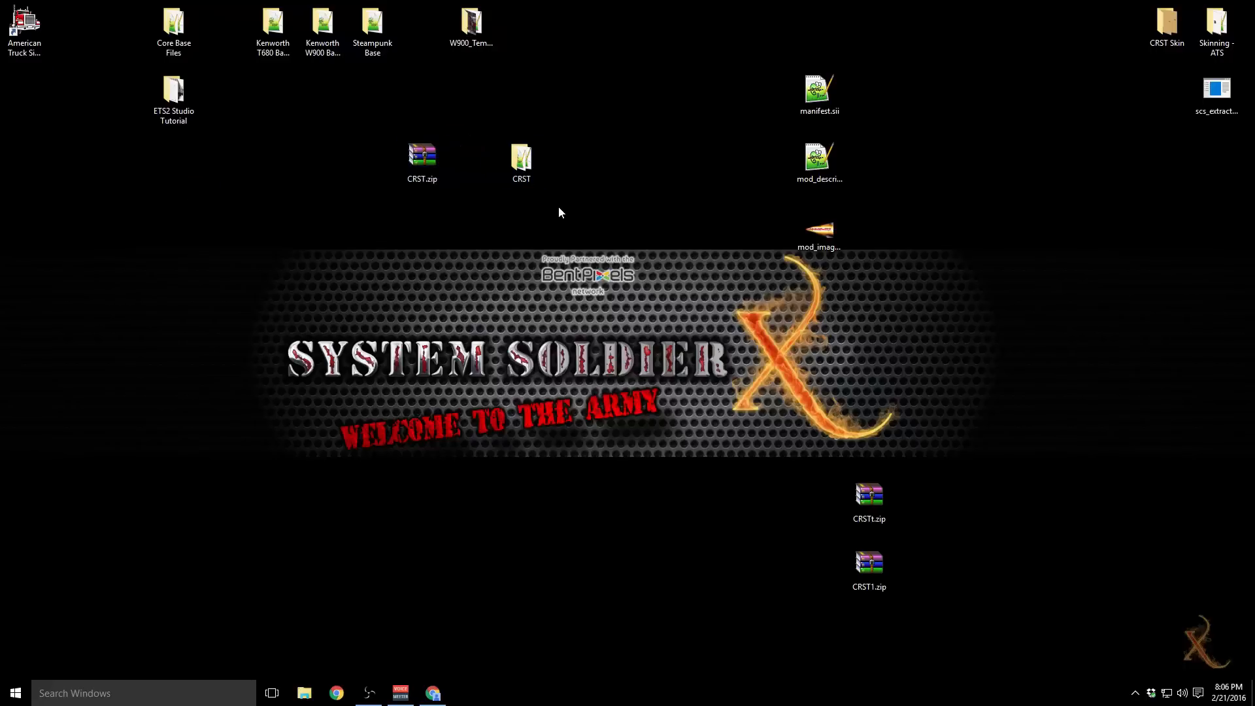
Step: Open the CRST folder to check its subfolders and mod files, and close it again
{"action": "double_click", "coordinate": [521, 159]}
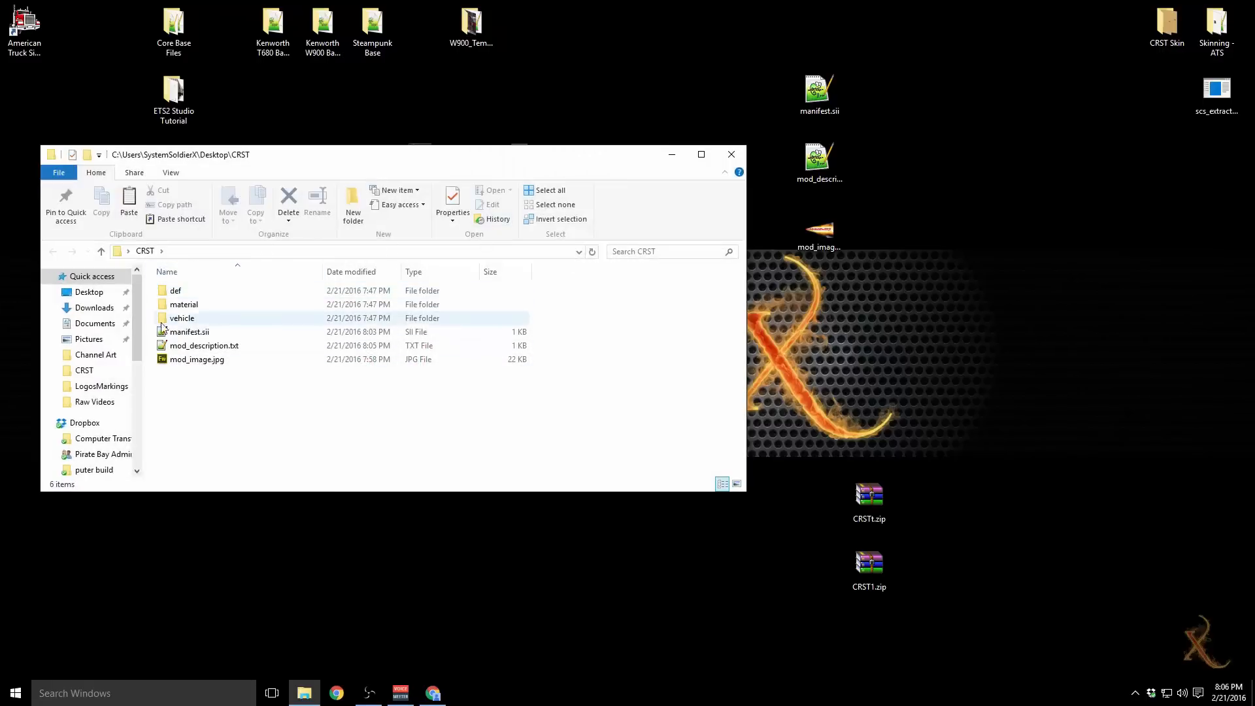
{"action": "left_click_drag", "start_coordinate": [290, 160], "coordinate": [487, 125]}
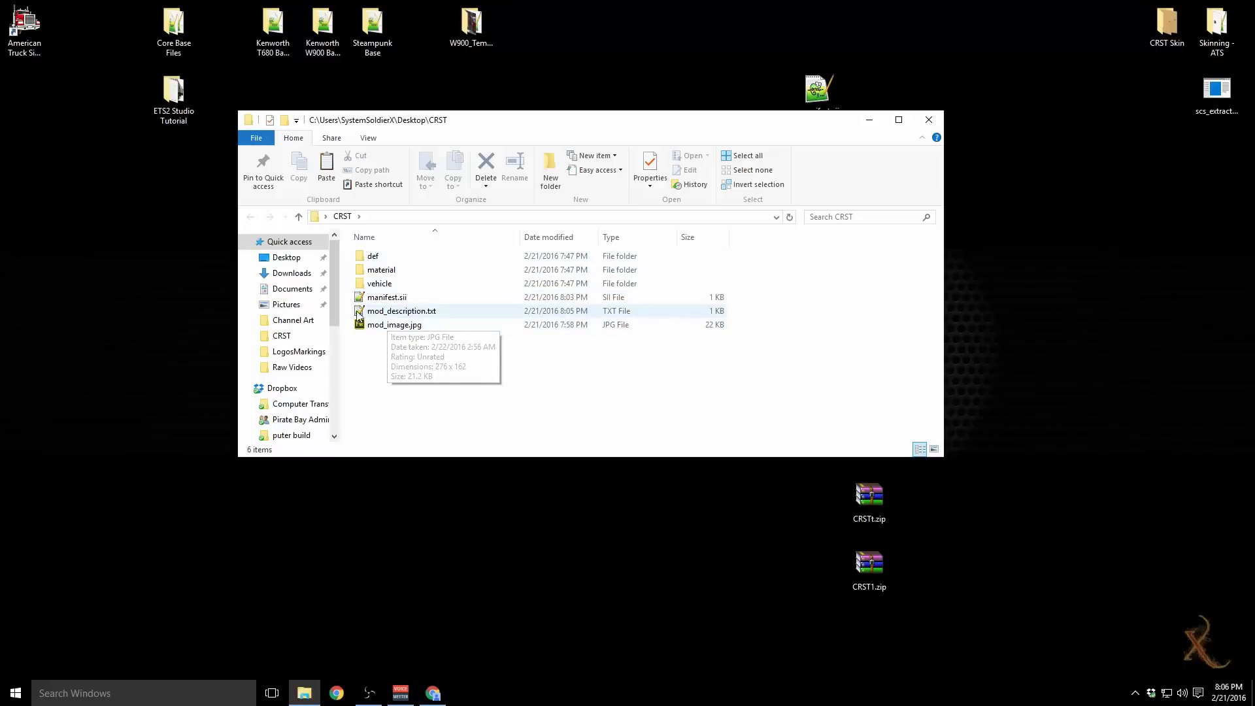
{"action": "left_click", "coordinate": [929, 120]}
Step: Inspect the folder structure inside the new CRST.zip and delete that archive from the desktop
{"action": "left_click_drag", "start_coordinate": [432, 173], "coordinate": [611, 183]}
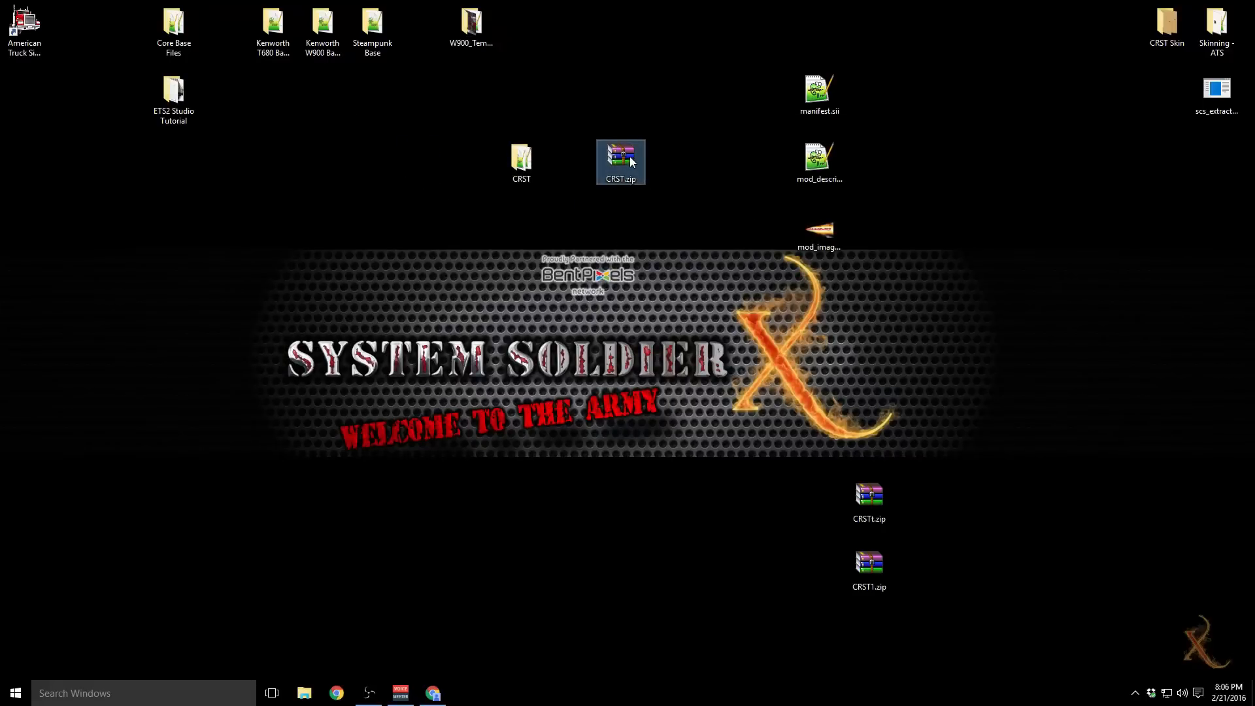
{"action": "double_click", "coordinate": [626, 156]}
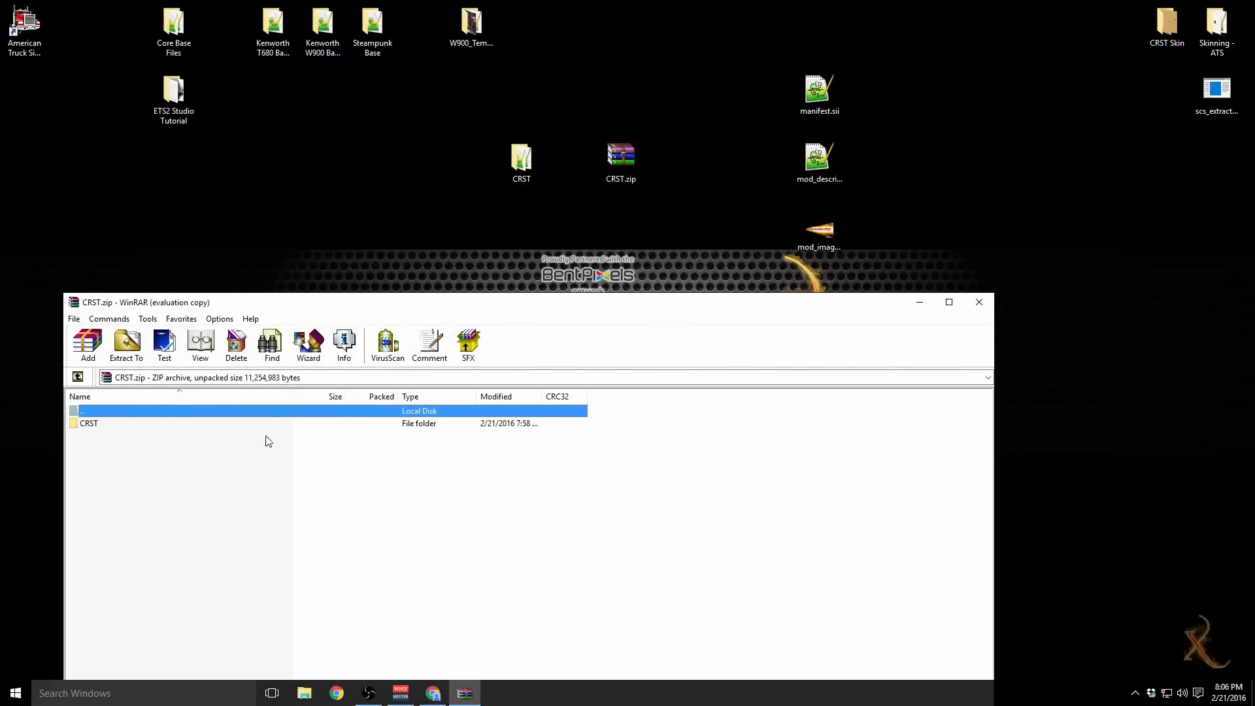
{"action": "left_click", "coordinate": [982, 304]}
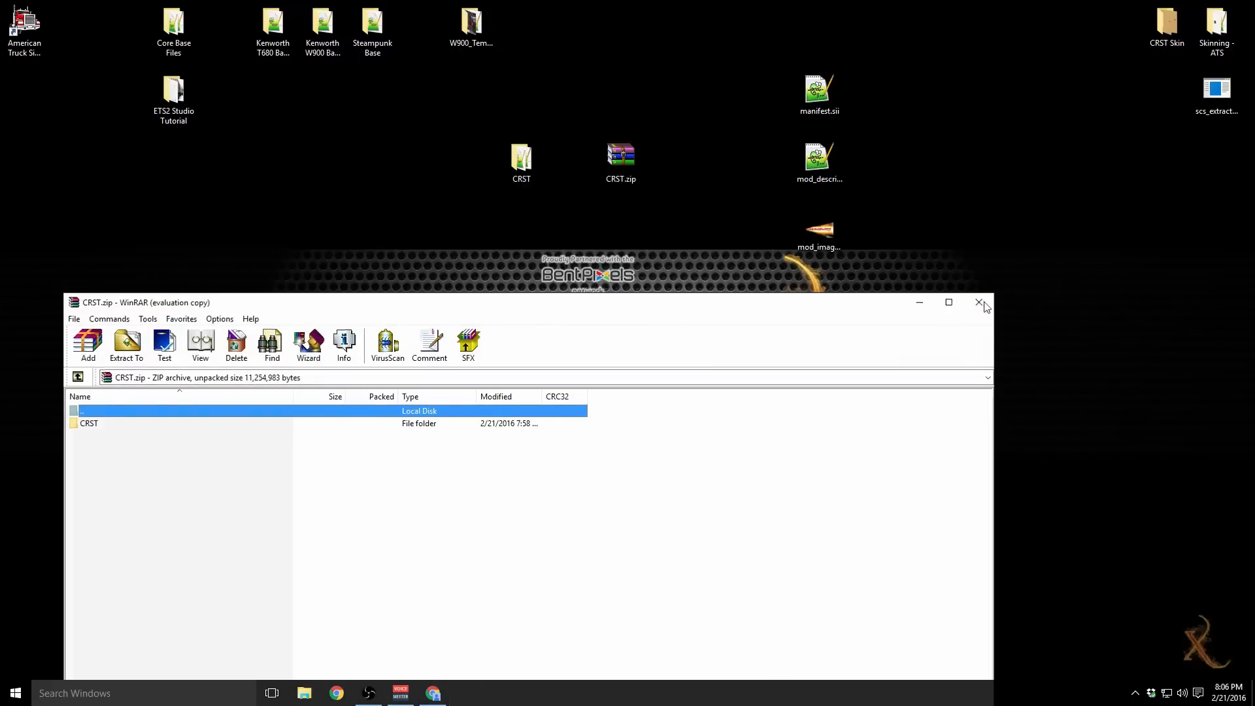
{"action": "left_click", "coordinate": [627, 161]}
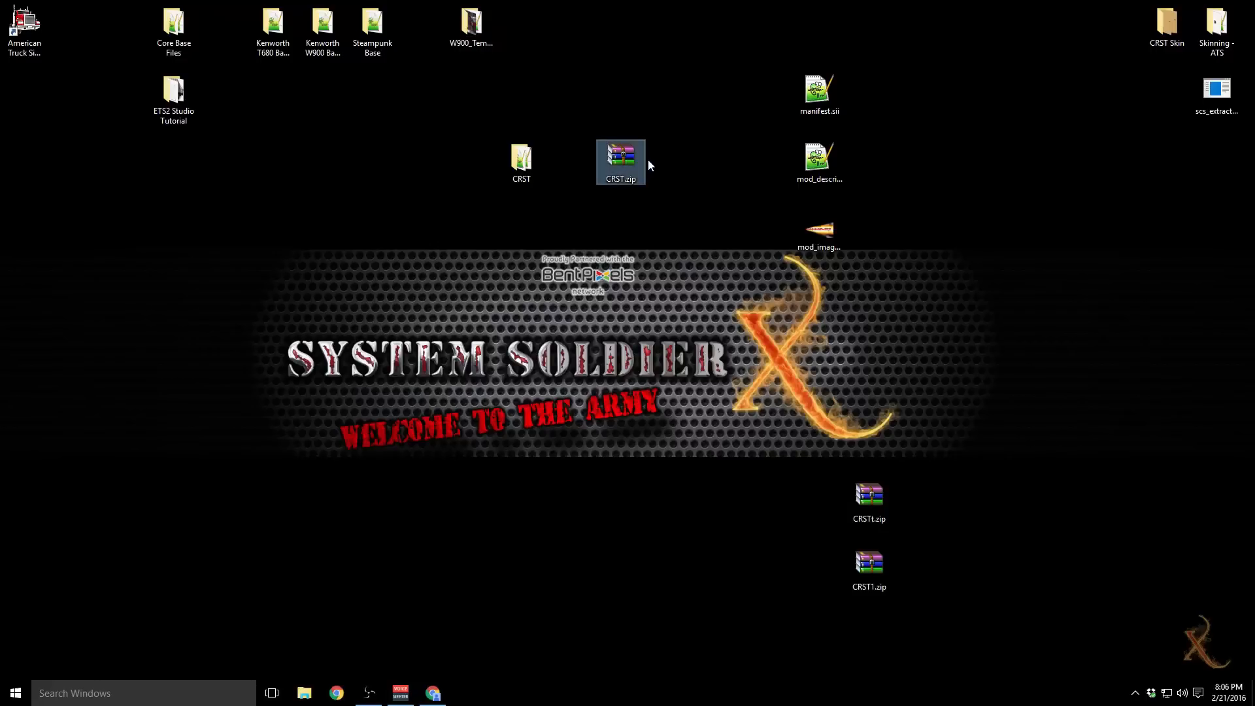
{"action": "key", "text": "Delete"}
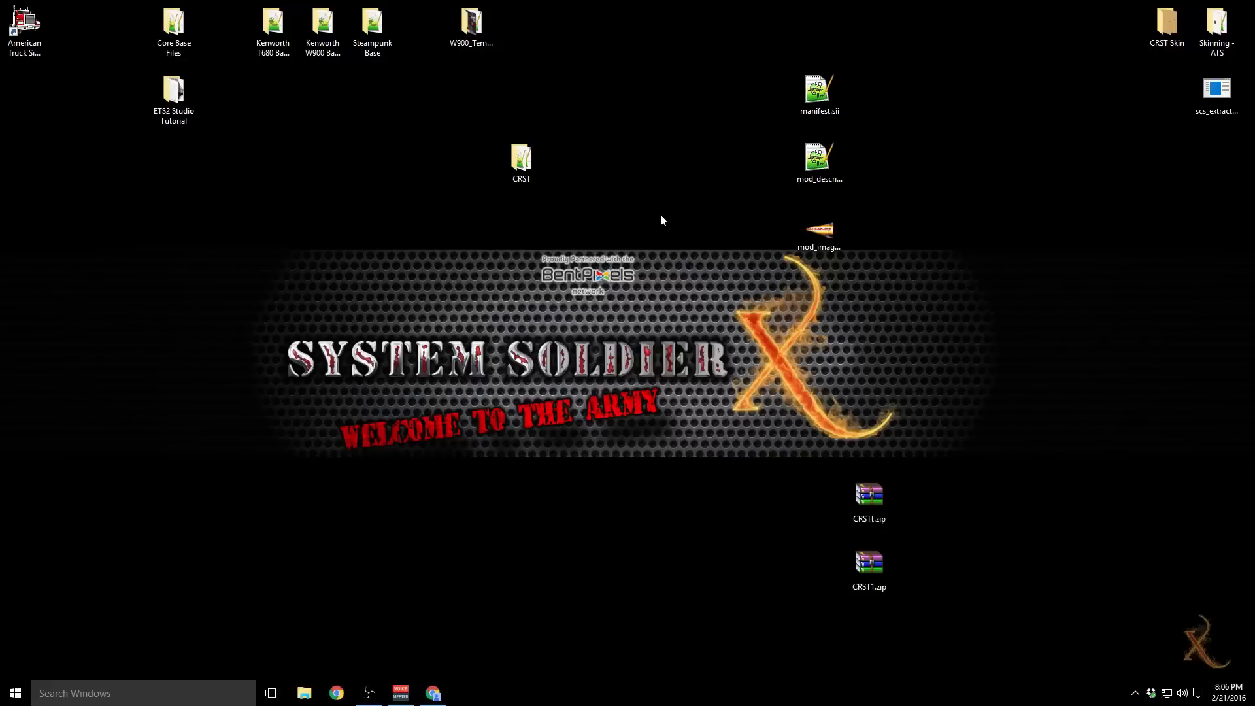
Step: Archive all folders and files inside the CRST folder as CRST.scs, using ZIP format and the Store compression method
{"action": "double_click", "coordinate": [527, 172]}
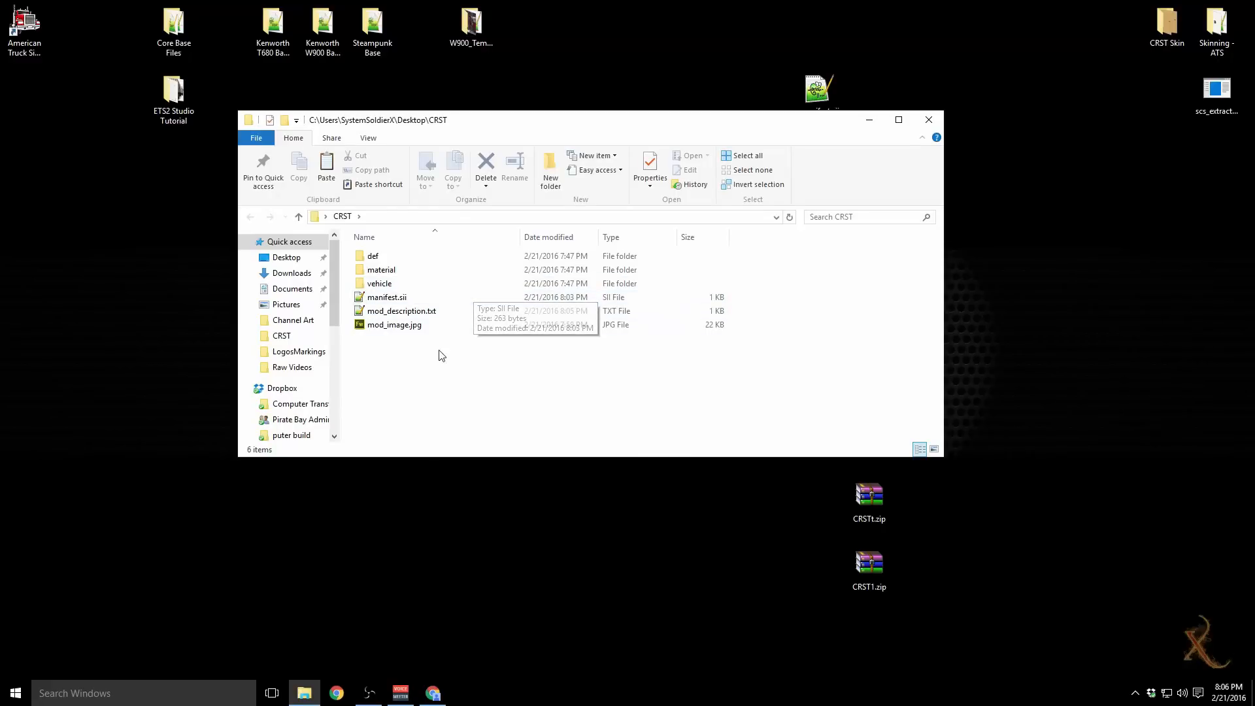
{"action": "left_click_drag", "start_coordinate": [507, 390], "coordinate": [370, 257]}
{"action": "right_click", "coordinate": [370, 258]}
{"action": "left_click", "coordinate": [431, 390]}
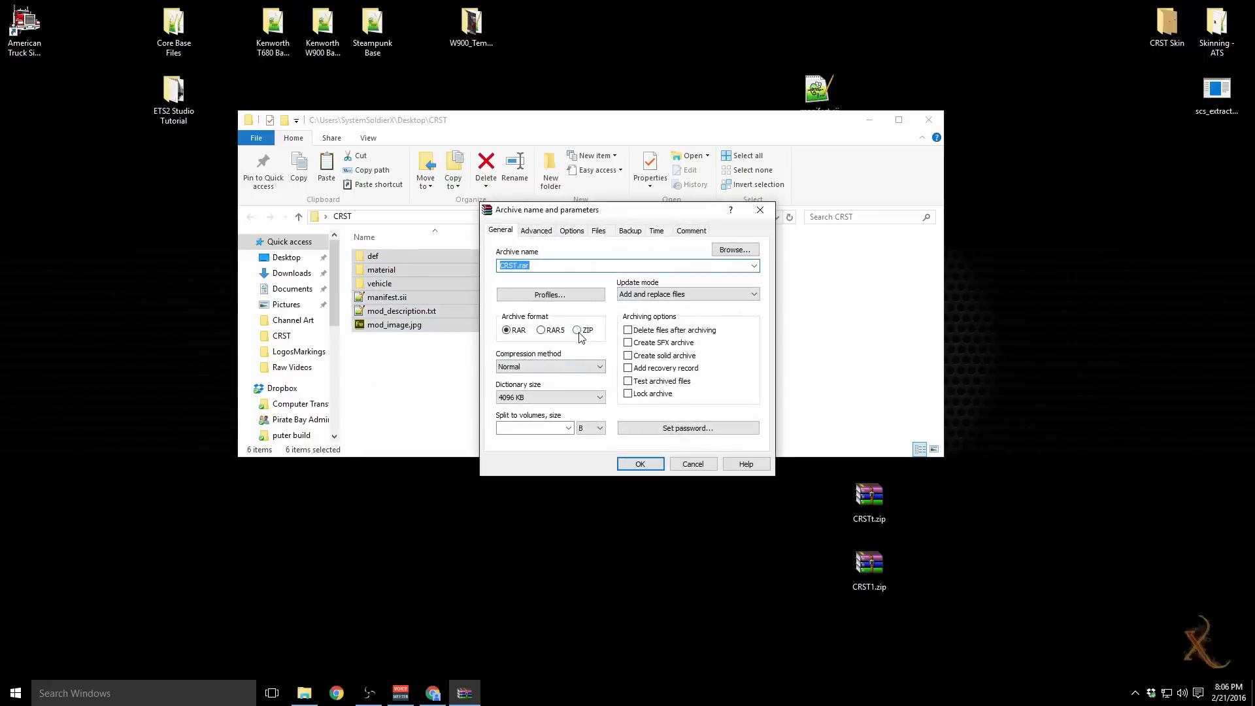
{"action": "left_click", "coordinate": [577, 330]}
{"action": "left_click", "coordinate": [556, 367]}
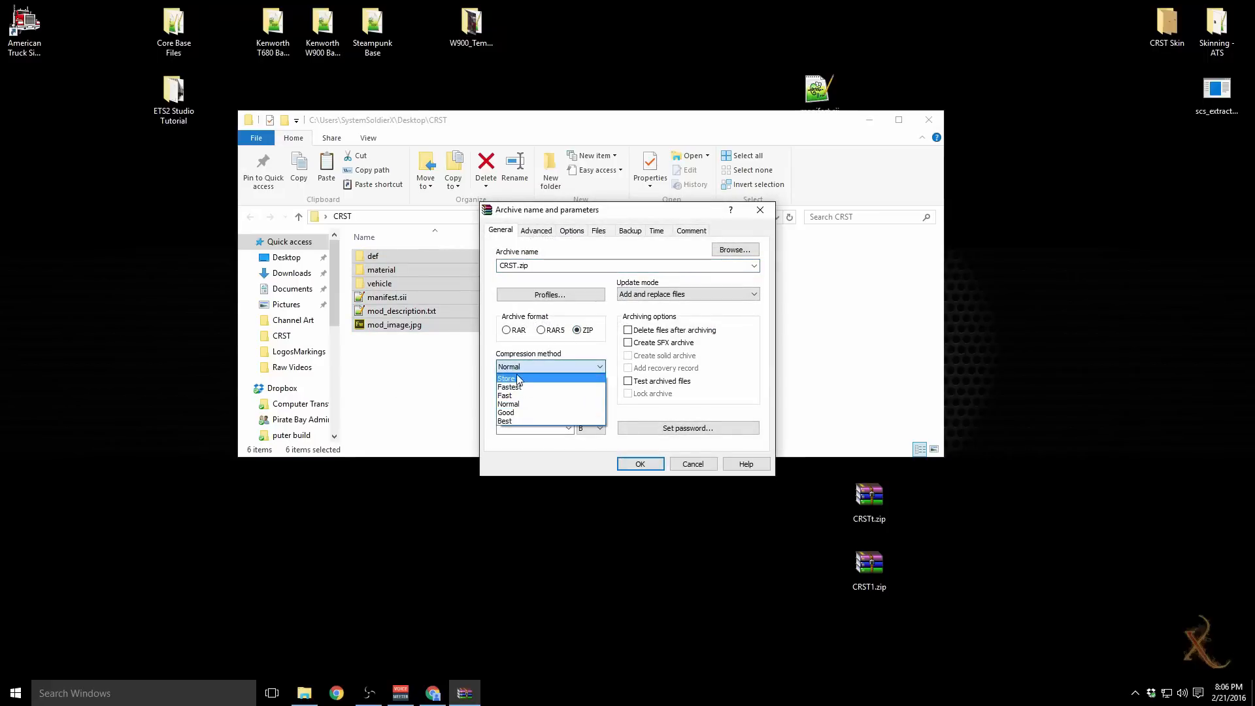
{"action": "left_click", "coordinate": [523, 375]}
{"action": "double_click", "coordinate": [539, 265]}
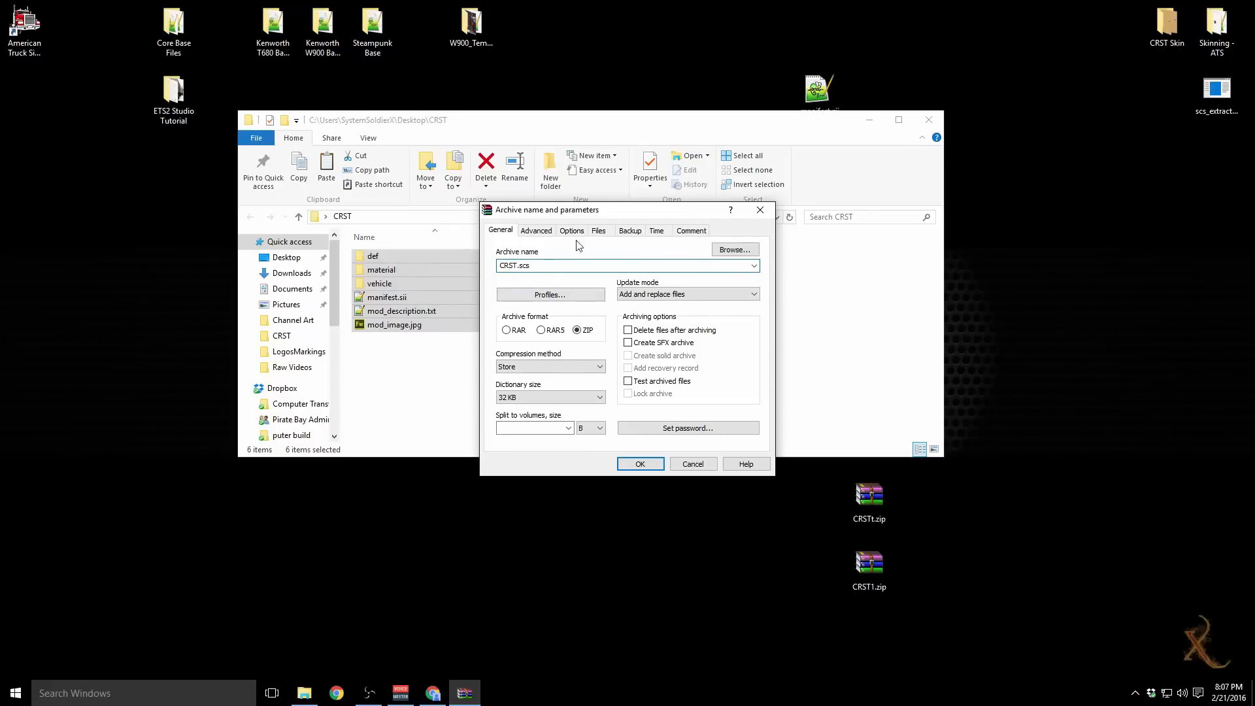
{"action": "left_click", "coordinate": [640, 464]}
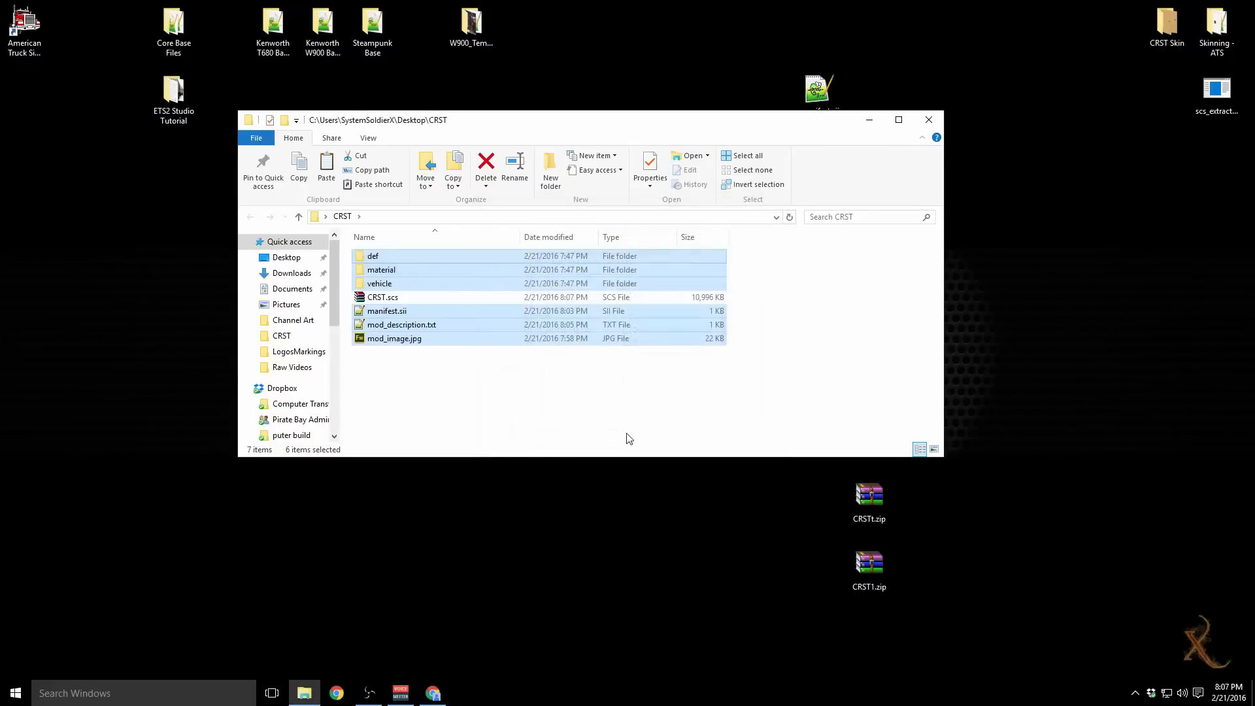
Step: Move CRST.scs from the CRST folder into the mod folder of Documents\American Truck Simulator and close the window
{"action": "left_click", "coordinate": [412, 343]}
{"action": "left_click", "coordinate": [417, 302]}
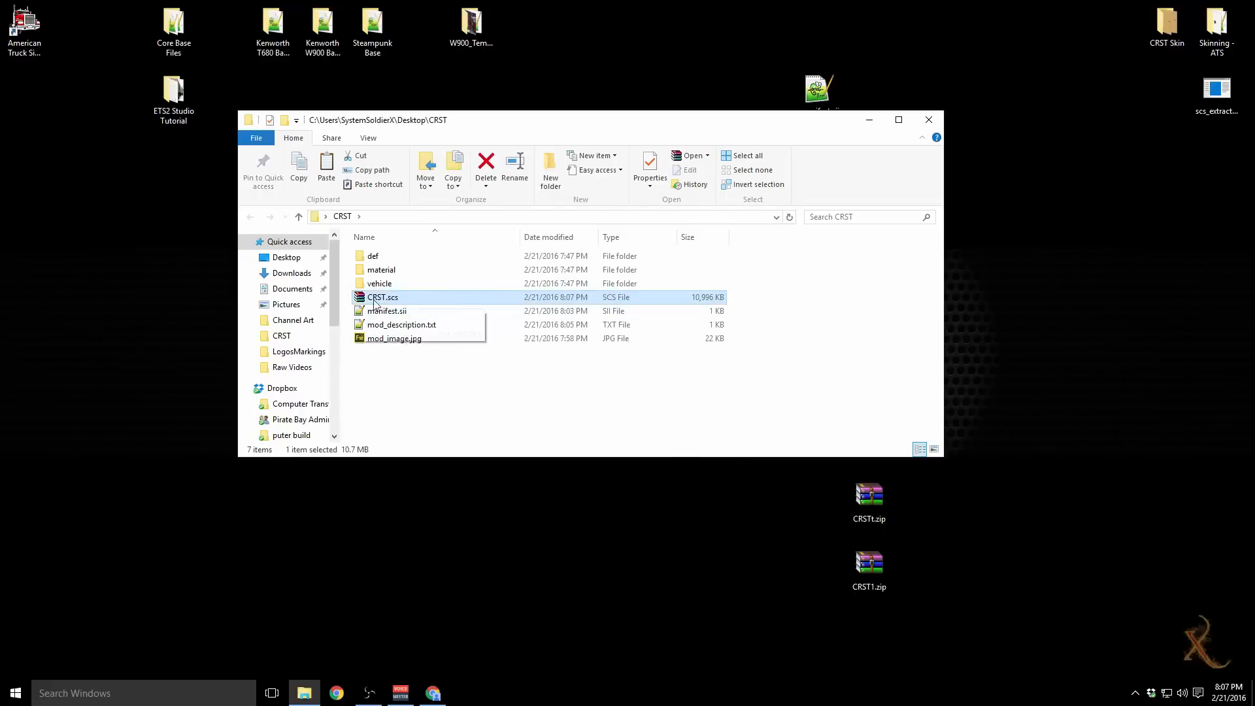
{"action": "right_click", "coordinate": [391, 299]}
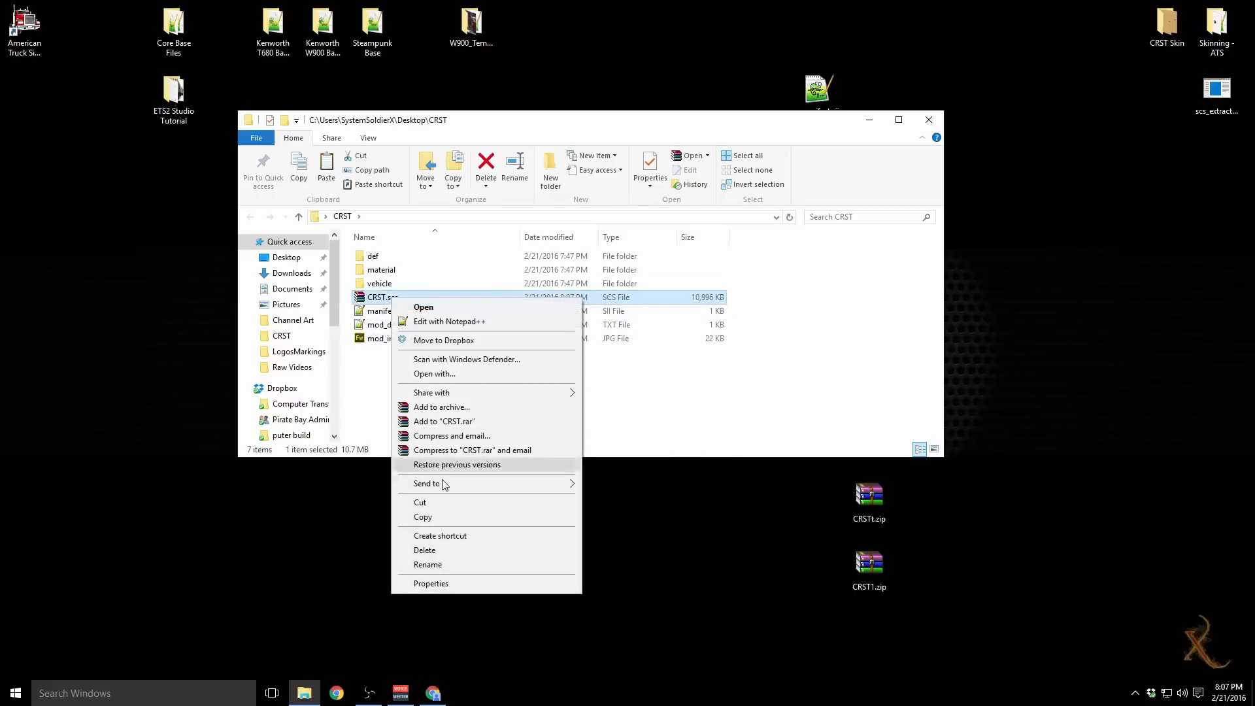
{"action": "left_click", "coordinate": [429, 517]}
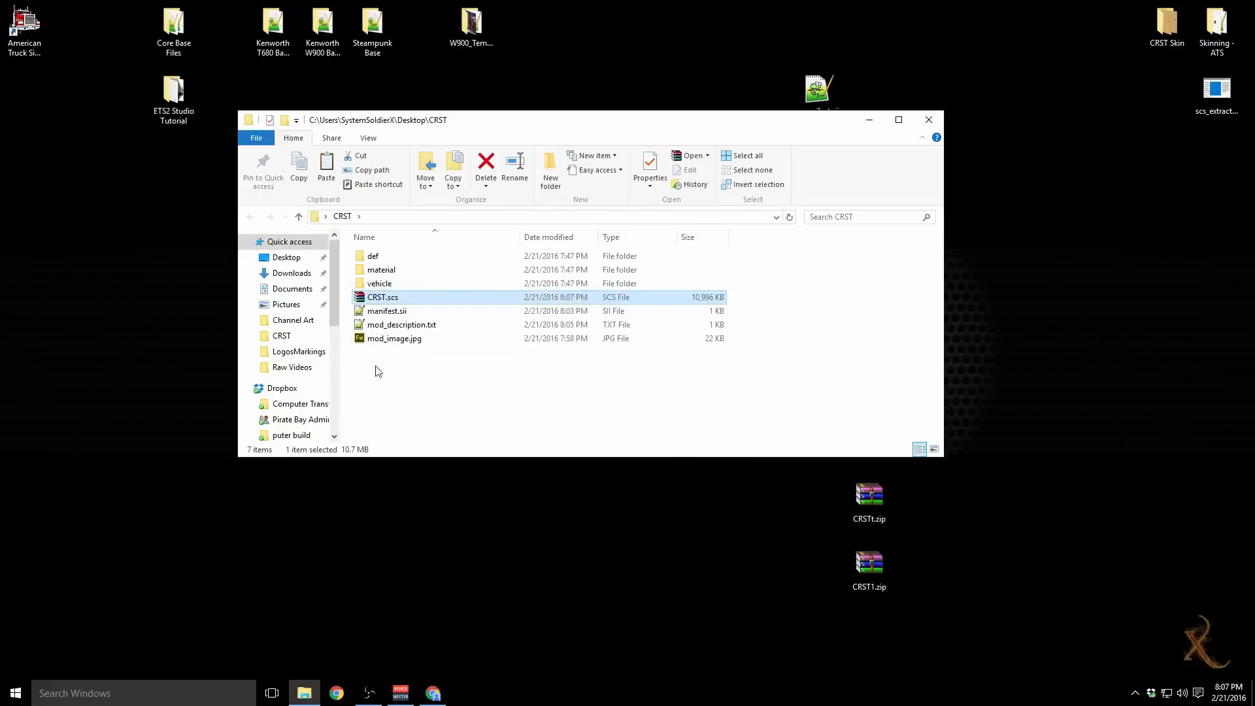
{"action": "right_click", "coordinate": [383, 294]}
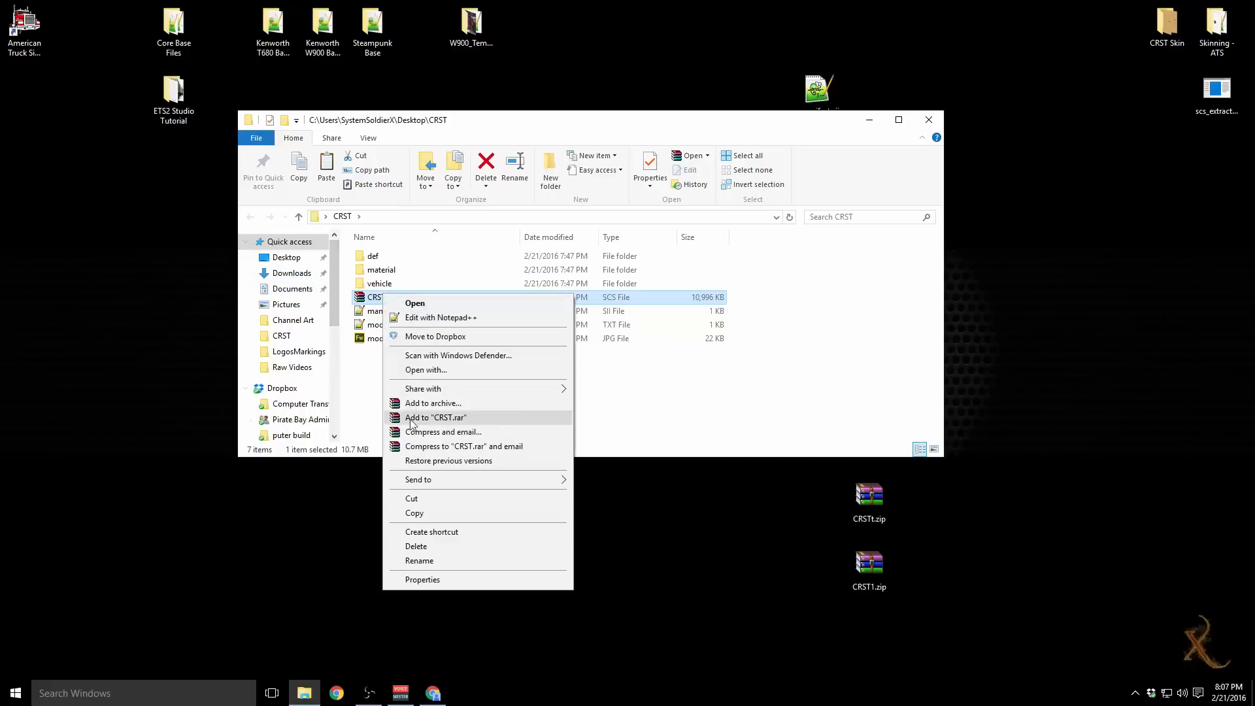
{"action": "left_click", "coordinate": [417, 503]}
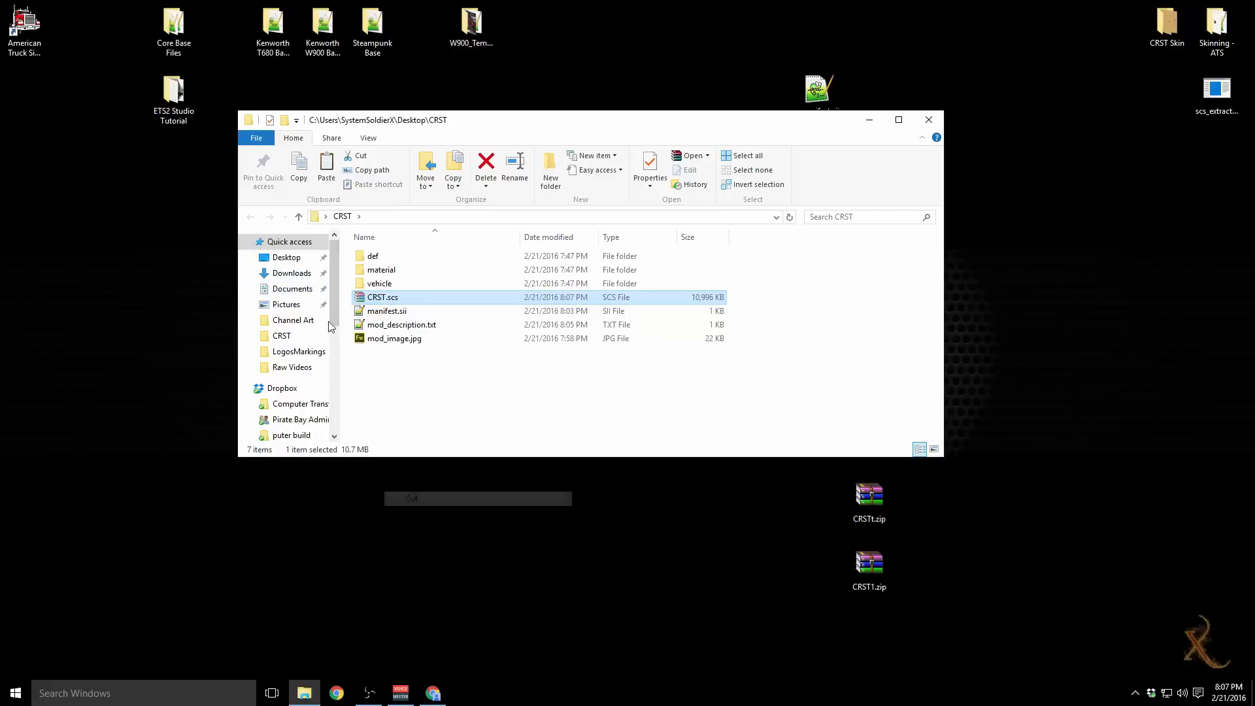
{"action": "left_click", "coordinate": [293, 289]}
{"action": "double_click", "coordinate": [398, 261]}
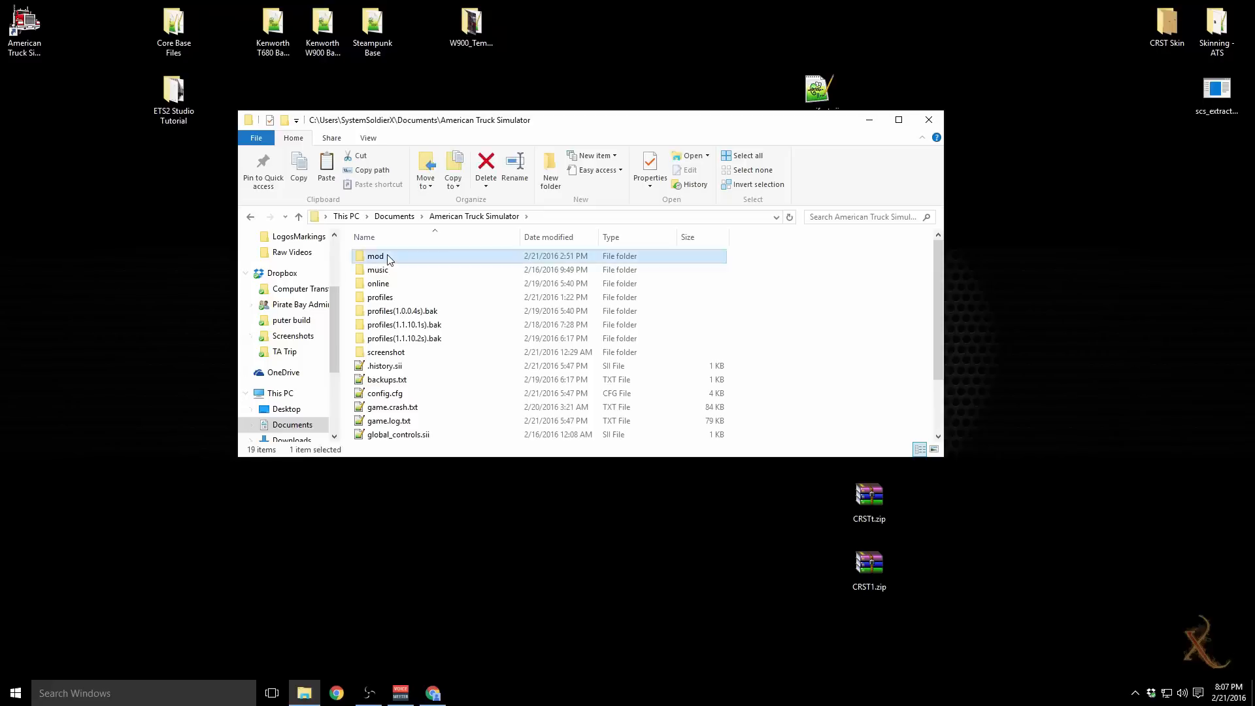
{"action": "double_click", "coordinate": [382, 256]}
{"action": "right_click", "coordinate": [873, 324]}
{"action": "left_click", "coordinate": [893, 426]}
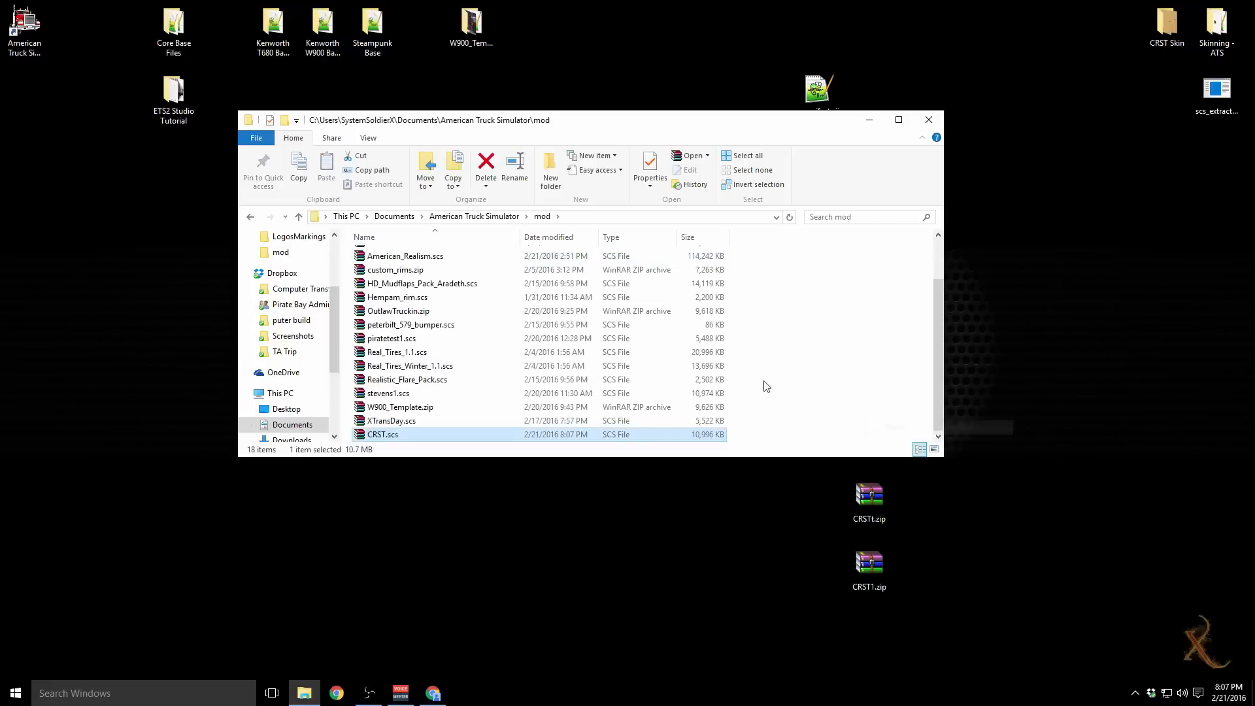
{"action": "left_click", "coordinate": [843, 427]}
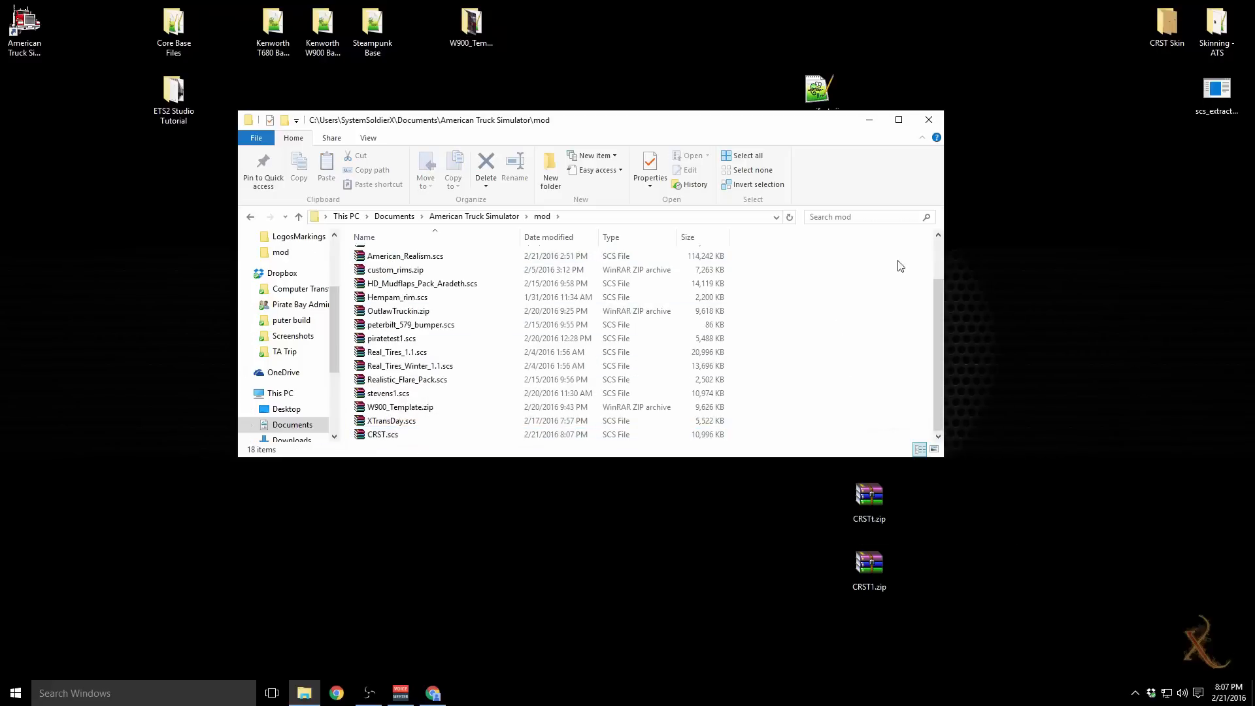
{"action": "left_click", "coordinate": [929, 120]}
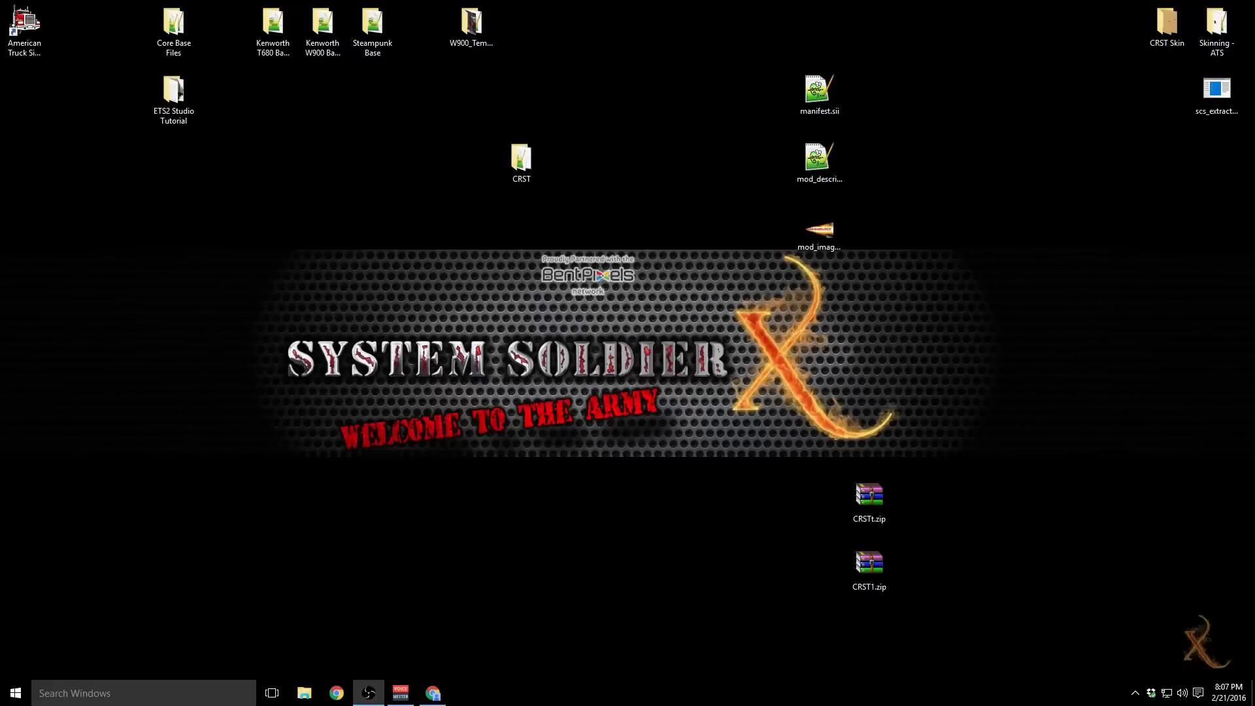
Step: Launch American Truck Simulator and select the Instructor (Level 26) profile in the launchpad
{"action": "double_click", "coordinate": [27, 25]}
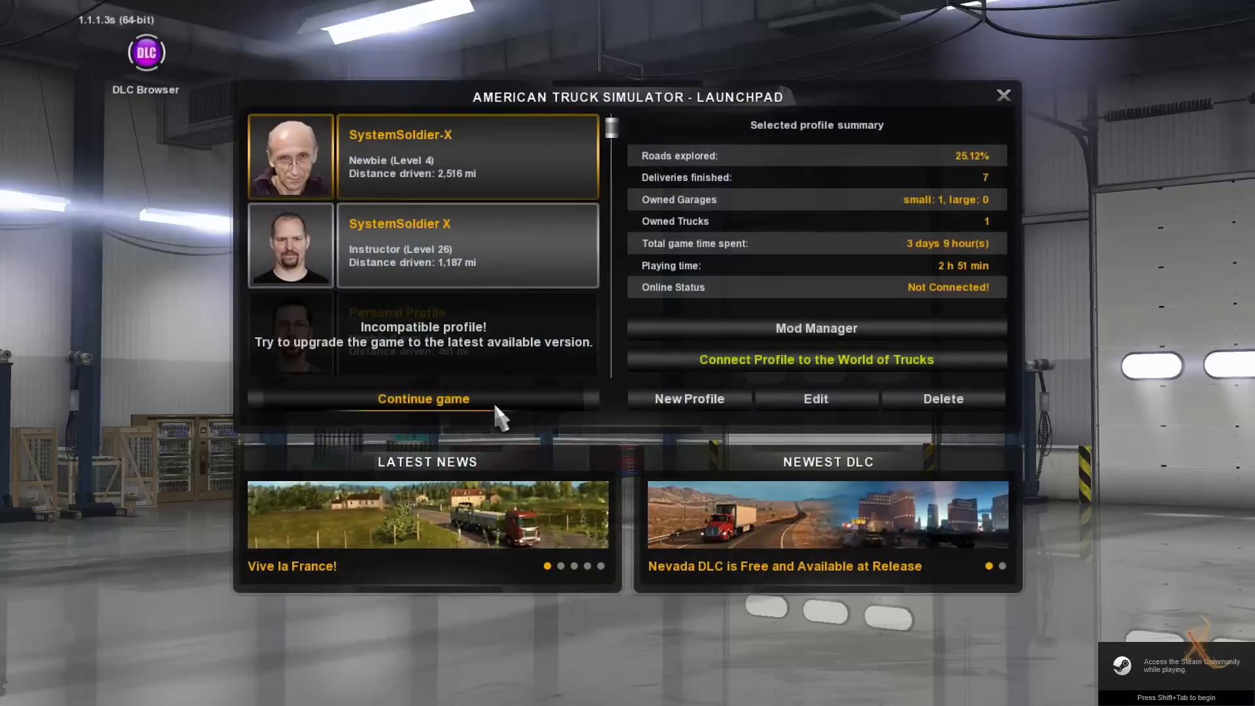
{"action": "left_click", "coordinate": [583, 271]}
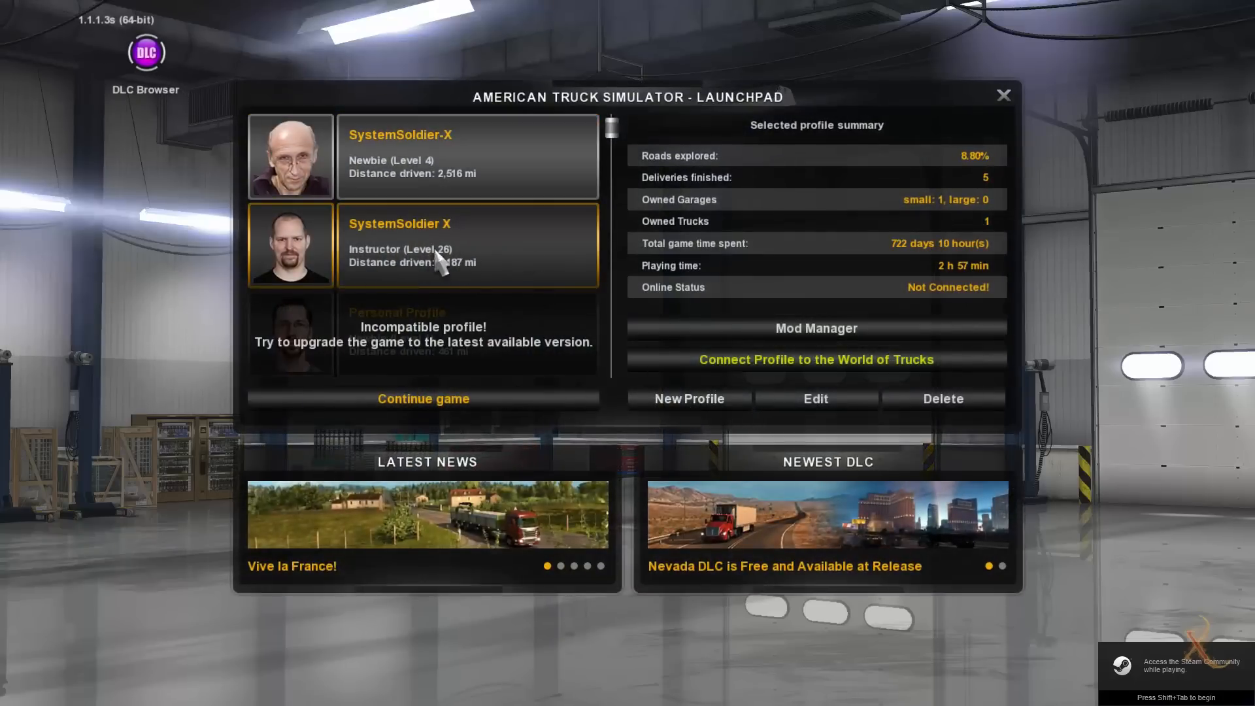
{"action": "scroll", "coordinate": [445, 265], "scroll_direction": "down", "scroll_amount": 3}
{"action": "scroll", "coordinate": [445, 264], "scroll_direction": "up", "scroll_amount": 3}
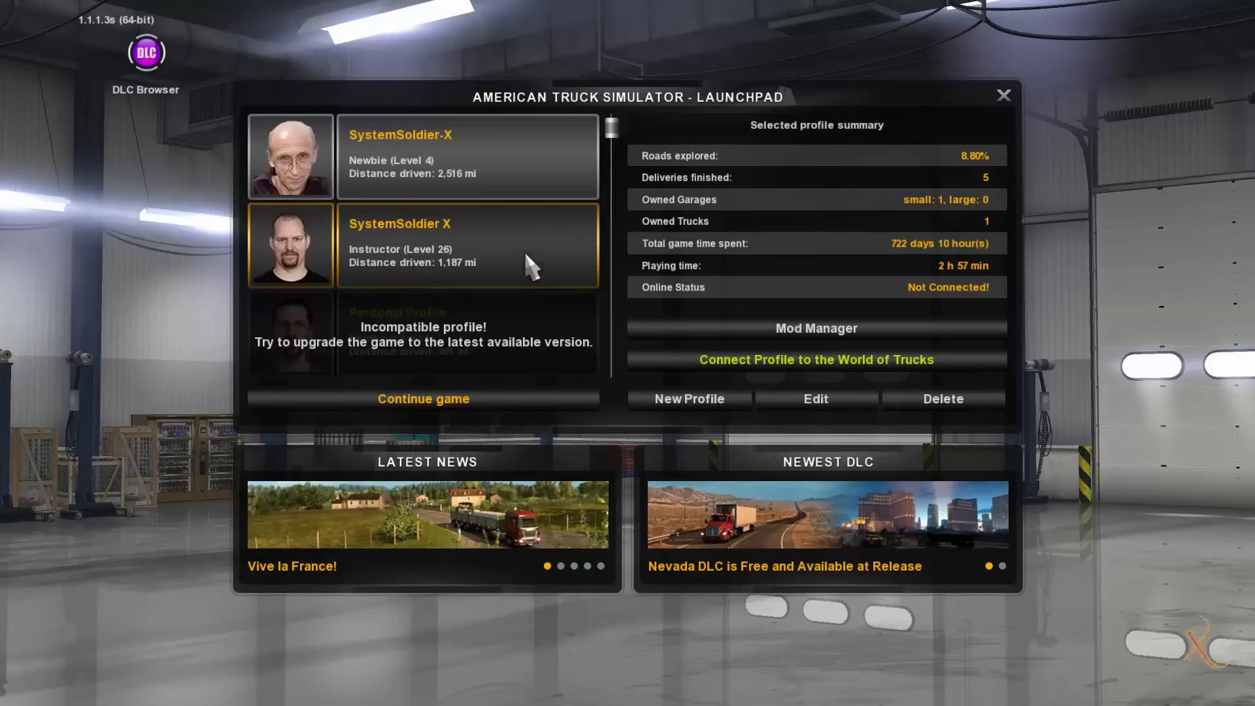
Step: Deactivate the X-Trans mod for the selected profile in the Mod Manager
{"action": "left_click", "coordinate": [807, 337]}
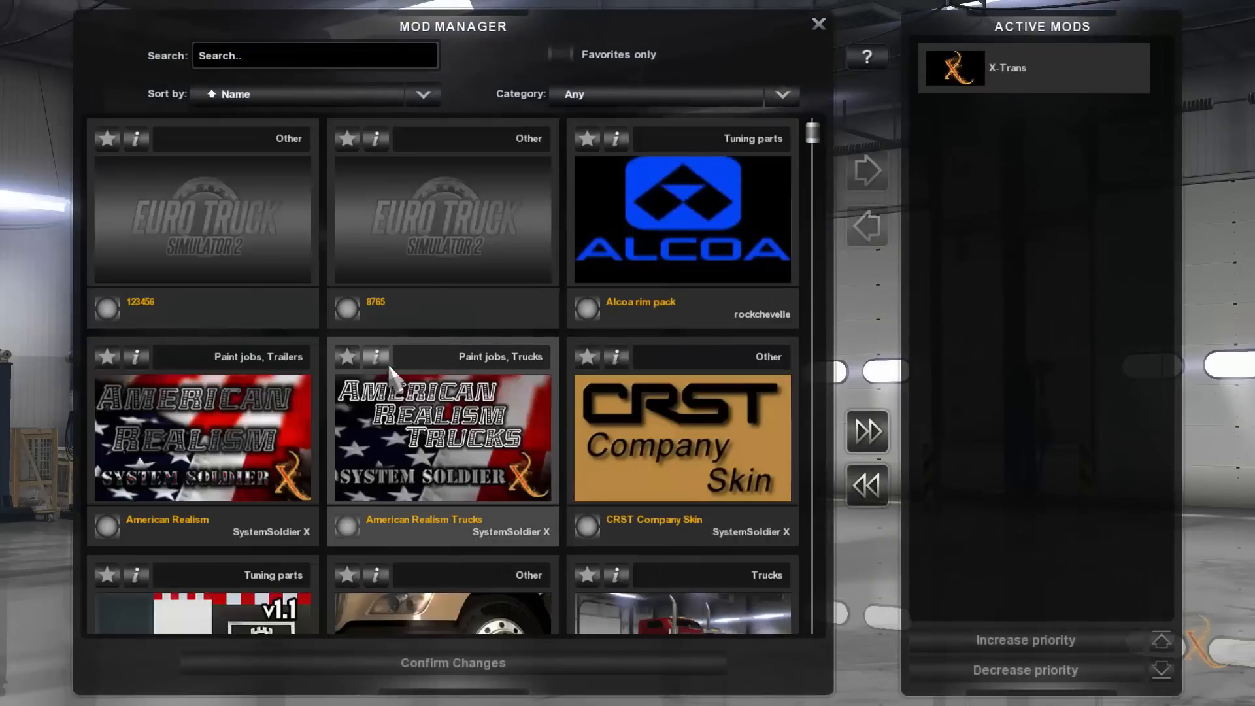
{"action": "double_click", "coordinate": [1033, 68]}
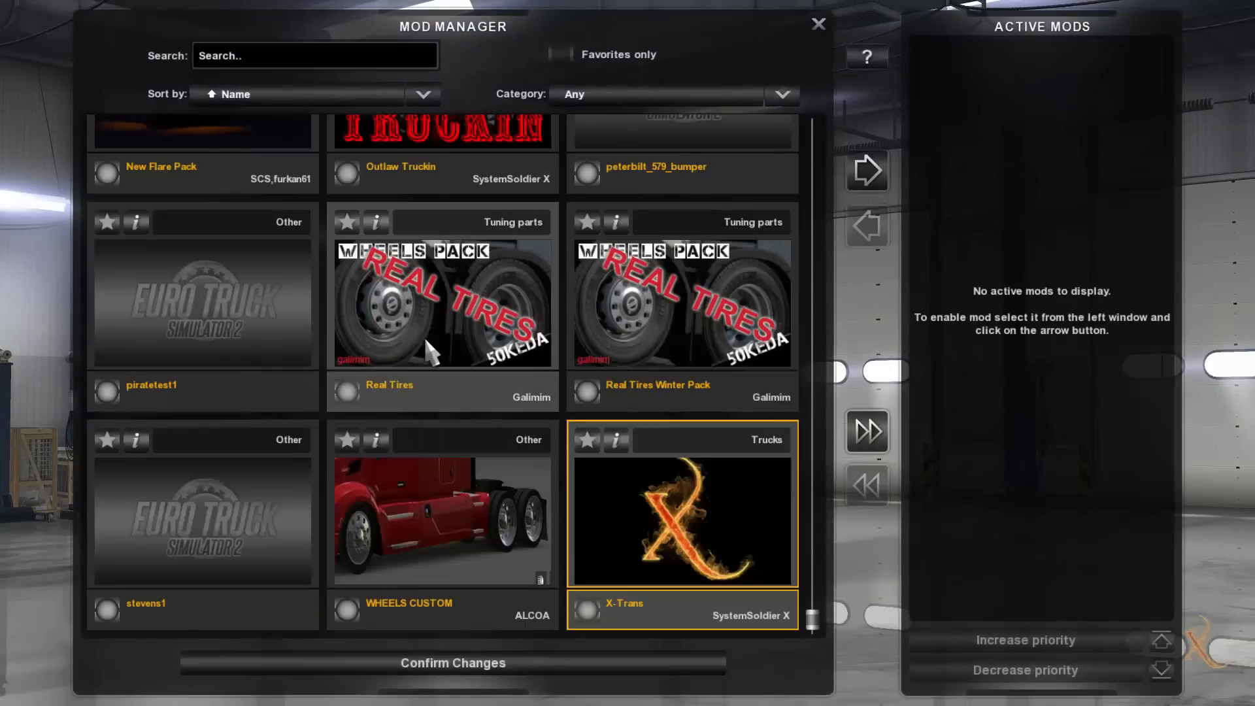
Step: Review the mod details of CRST Company Skin, activate that mod and confirm the changes
{"action": "scroll", "coordinate": [393, 394], "scroll_direction": "up", "scroll_amount": 5}
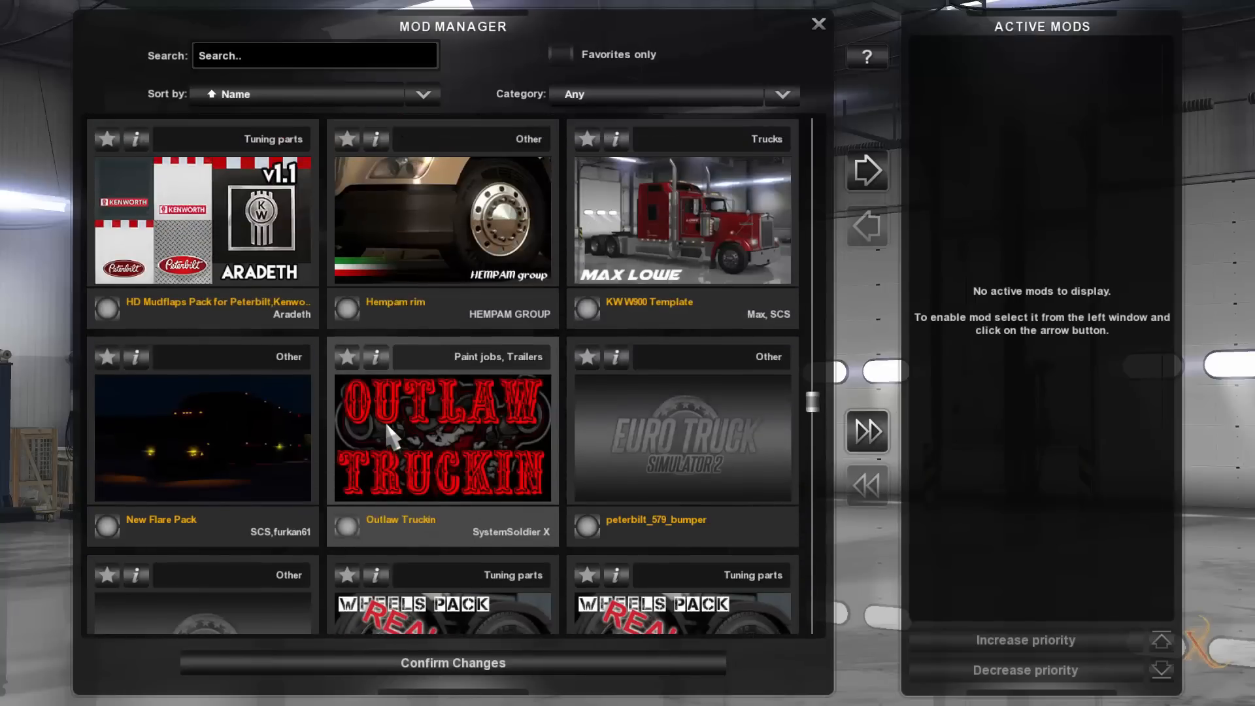
{"action": "scroll", "coordinate": [387, 422], "scroll_direction": "up", "scroll_amount": 6}
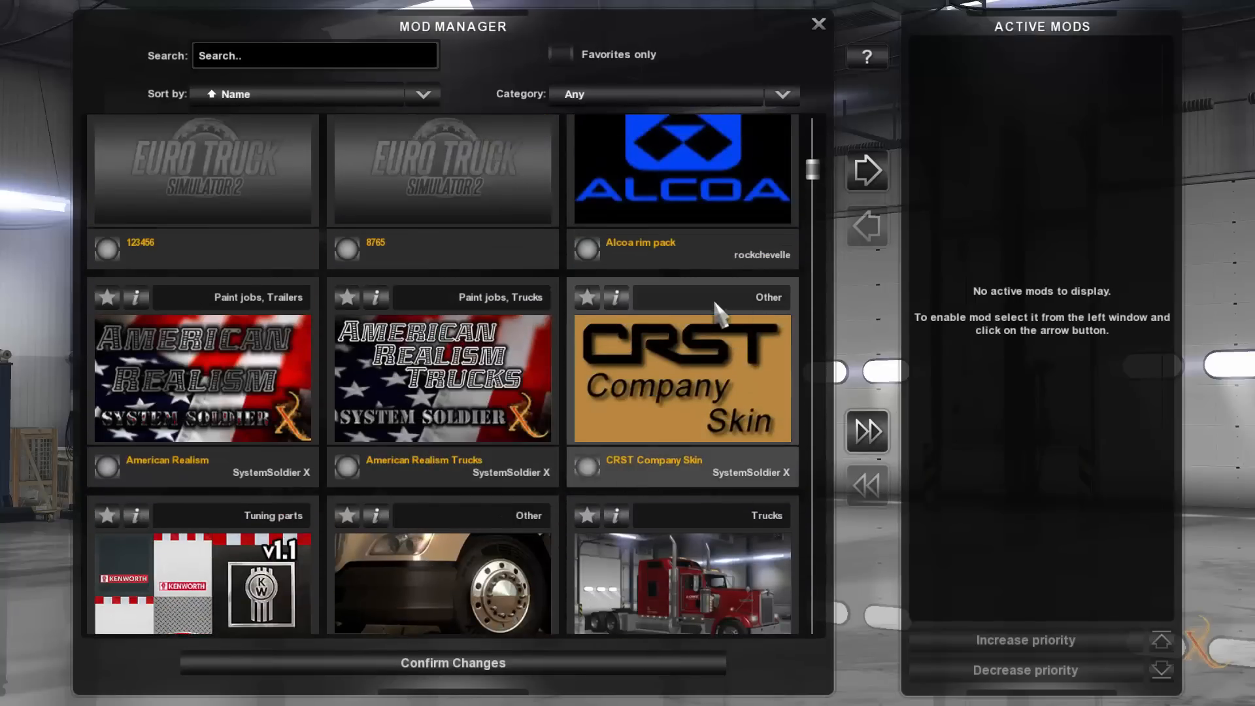
{"action": "left_click", "coordinate": [591, 296]}
{"action": "left_click", "coordinate": [620, 298]}
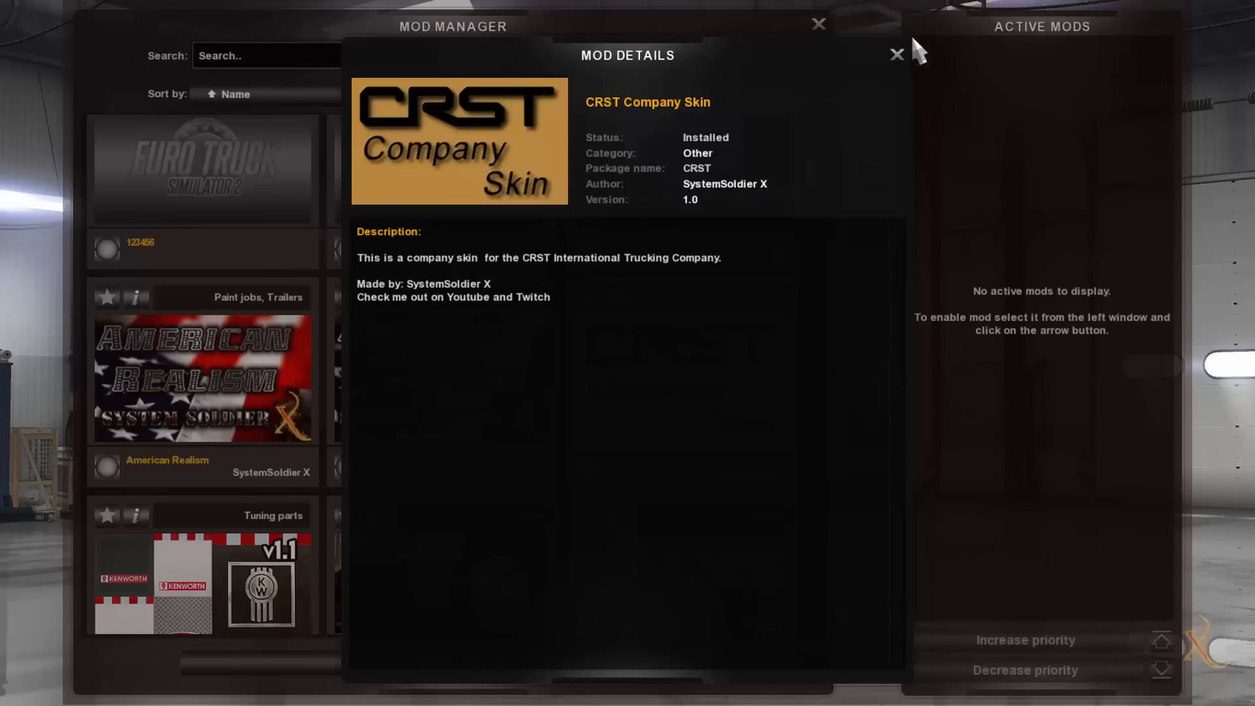
{"action": "left_click", "coordinate": [896, 54]}
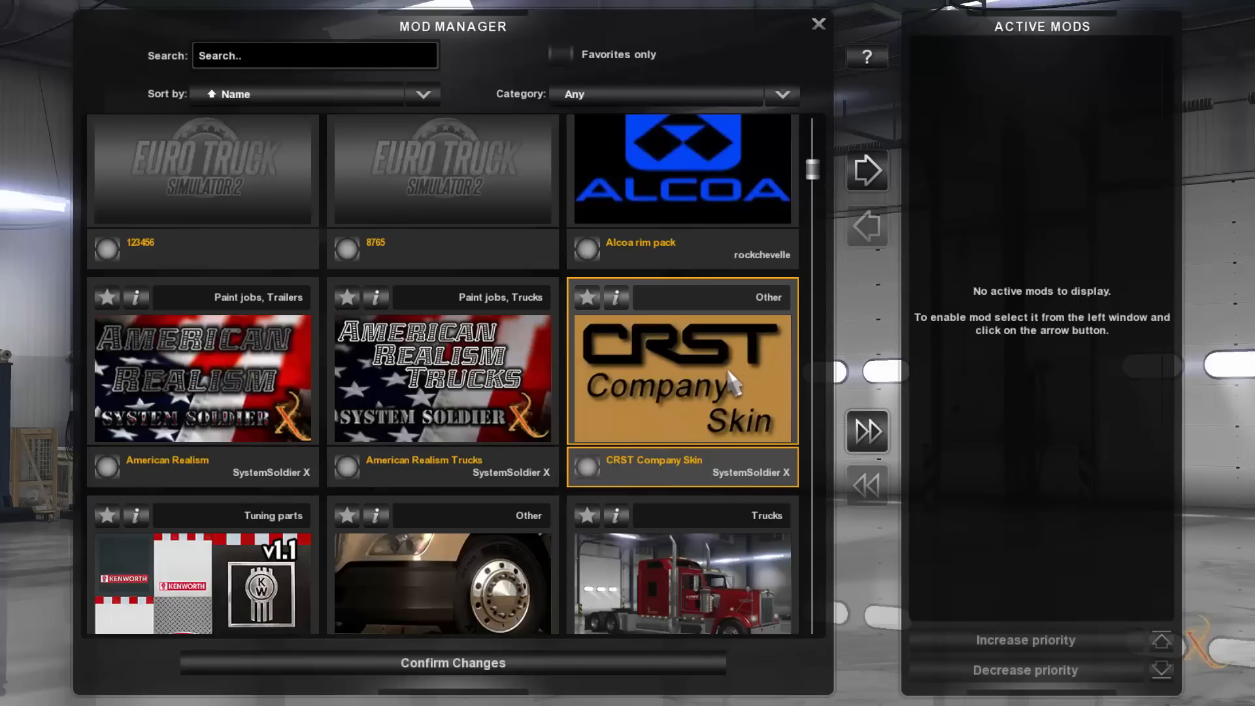
{"action": "double_click", "coordinate": [682, 395]}
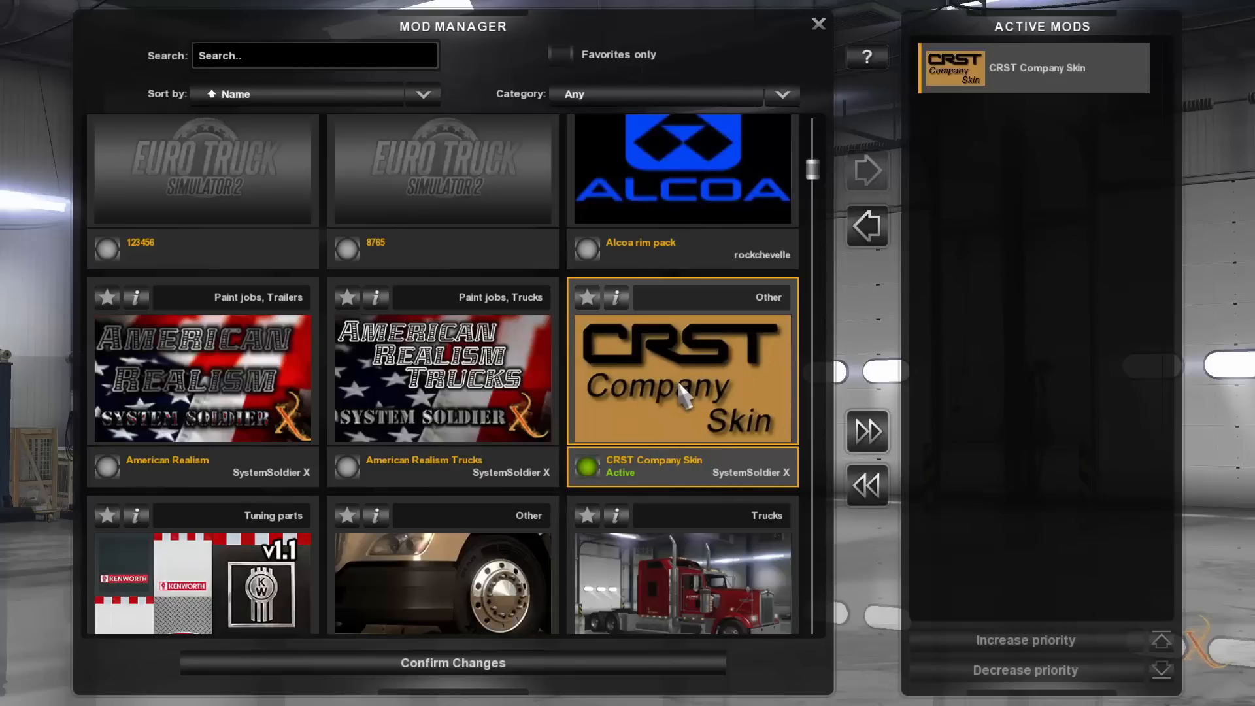
{"action": "left_click", "coordinate": [426, 664]}
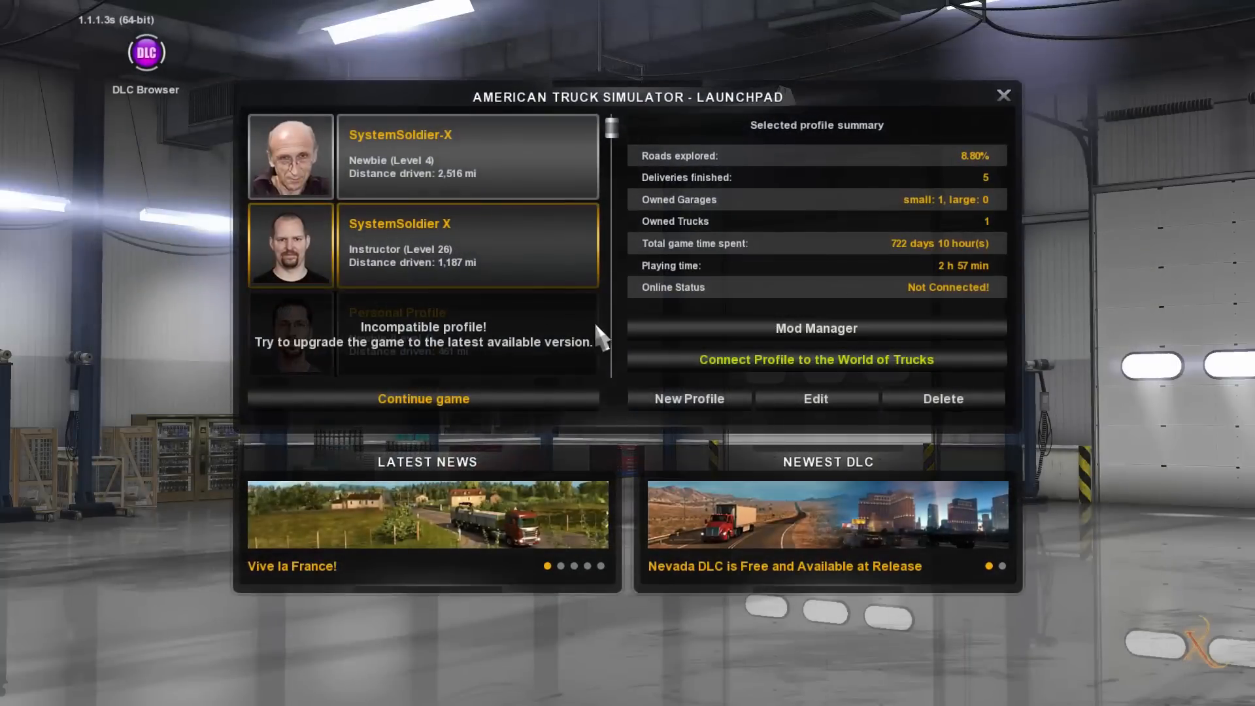
Step: Load the newest autosave (Week 104 Tuesday 8:47 pm) of the Instructor profile, continuing despite the missing content package
{"action": "double_click", "coordinate": [414, 245]}
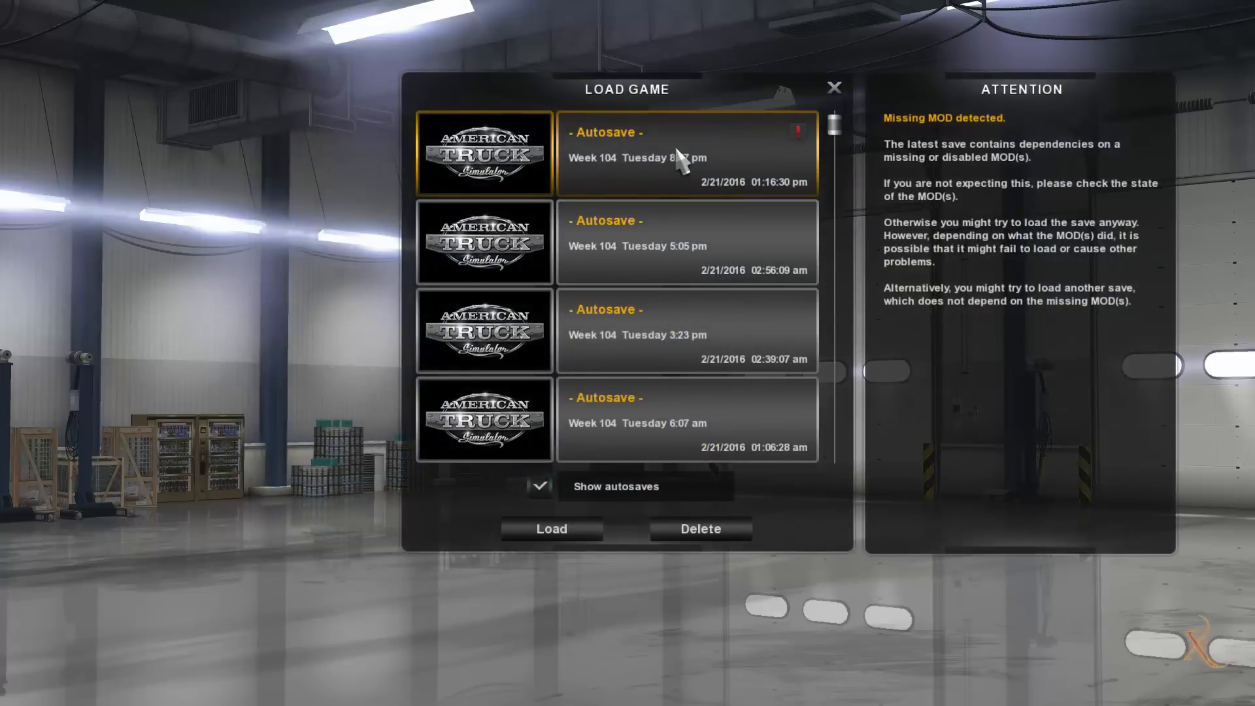
{"action": "double_click", "coordinate": [677, 150]}
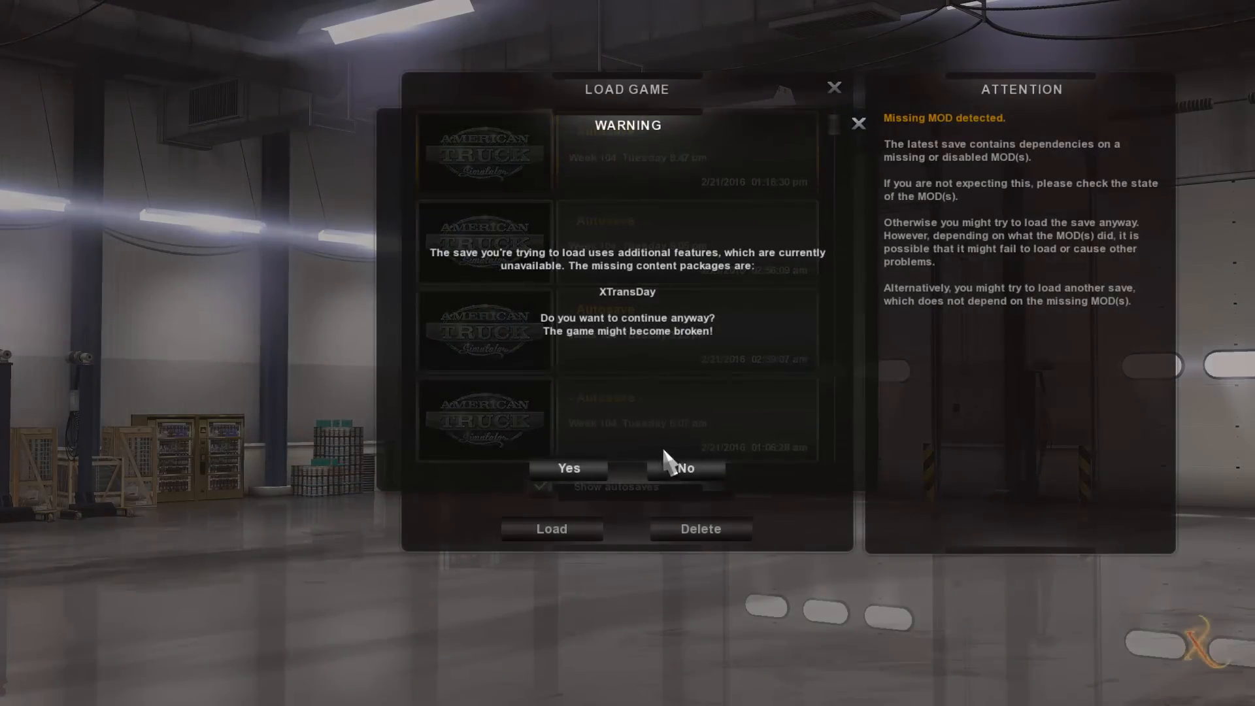
{"action": "left_click", "coordinate": [677, 468]}
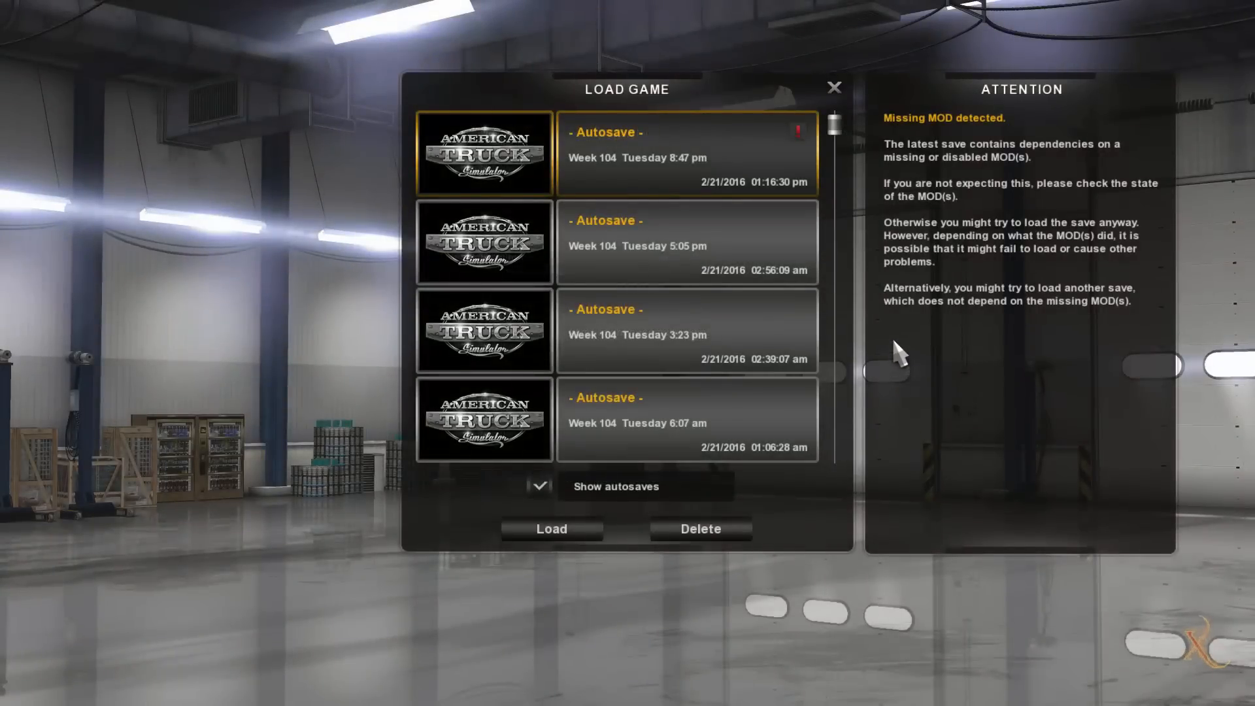
{"action": "double_click", "coordinate": [673, 156]}
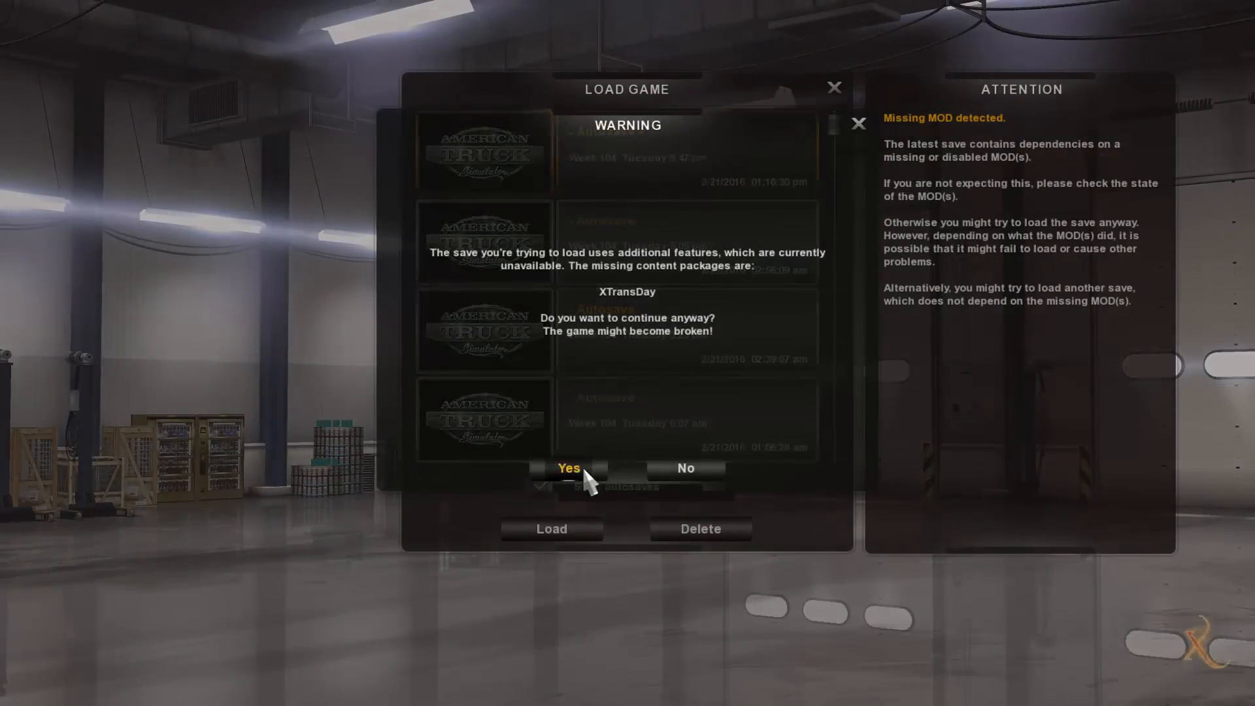
{"action": "left_click", "coordinate": [584, 469]}
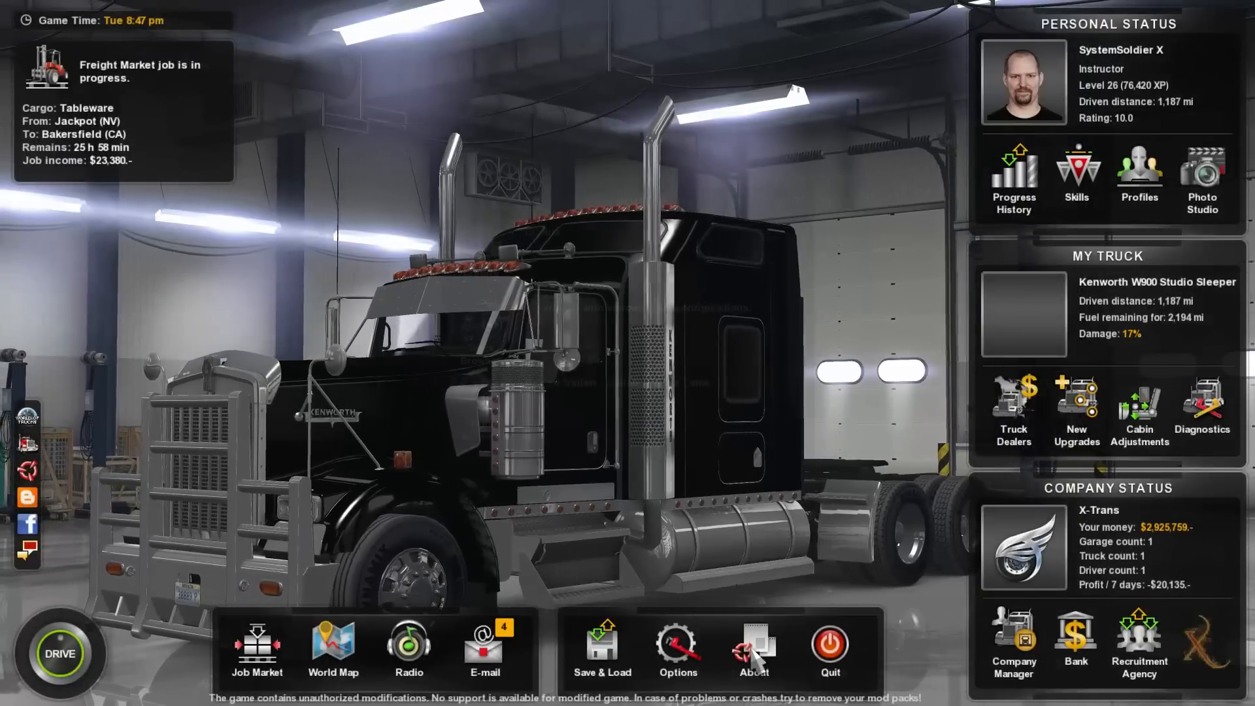
Step: Open the Truck Browser and choose the Peterbilt 579 as the truck design
{"action": "left_click", "coordinate": [754, 647]}
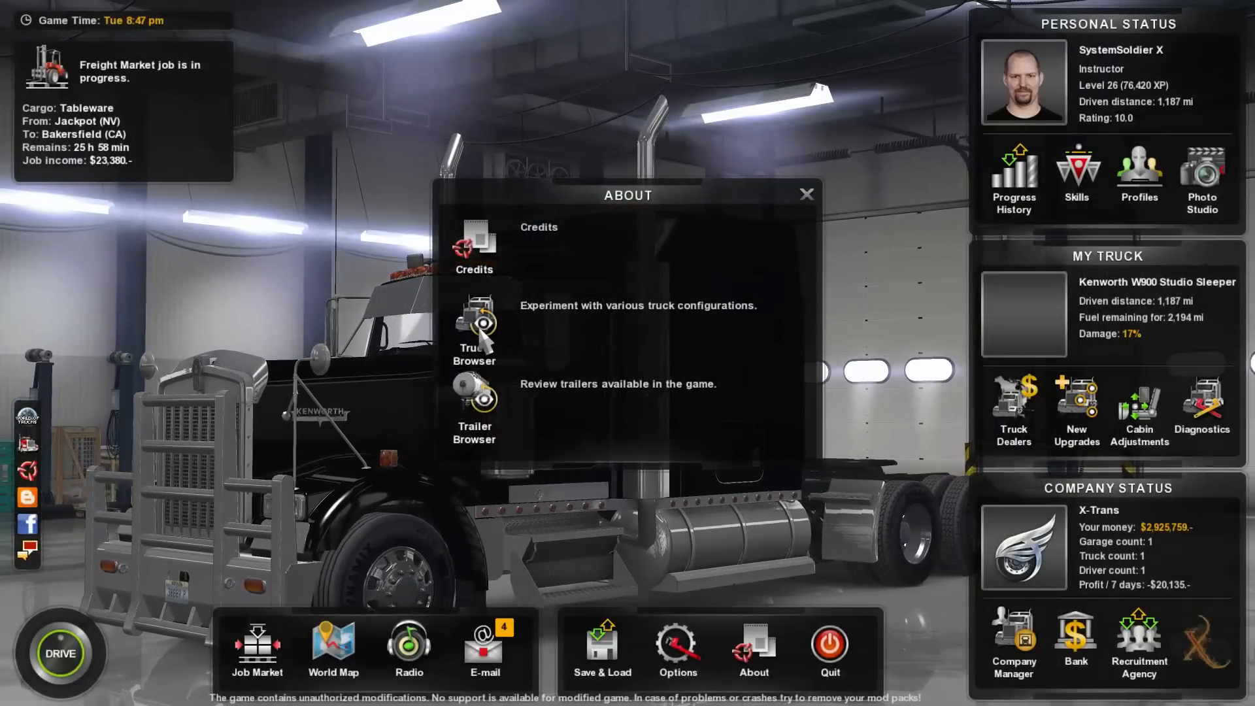
{"action": "left_click", "coordinate": [502, 322]}
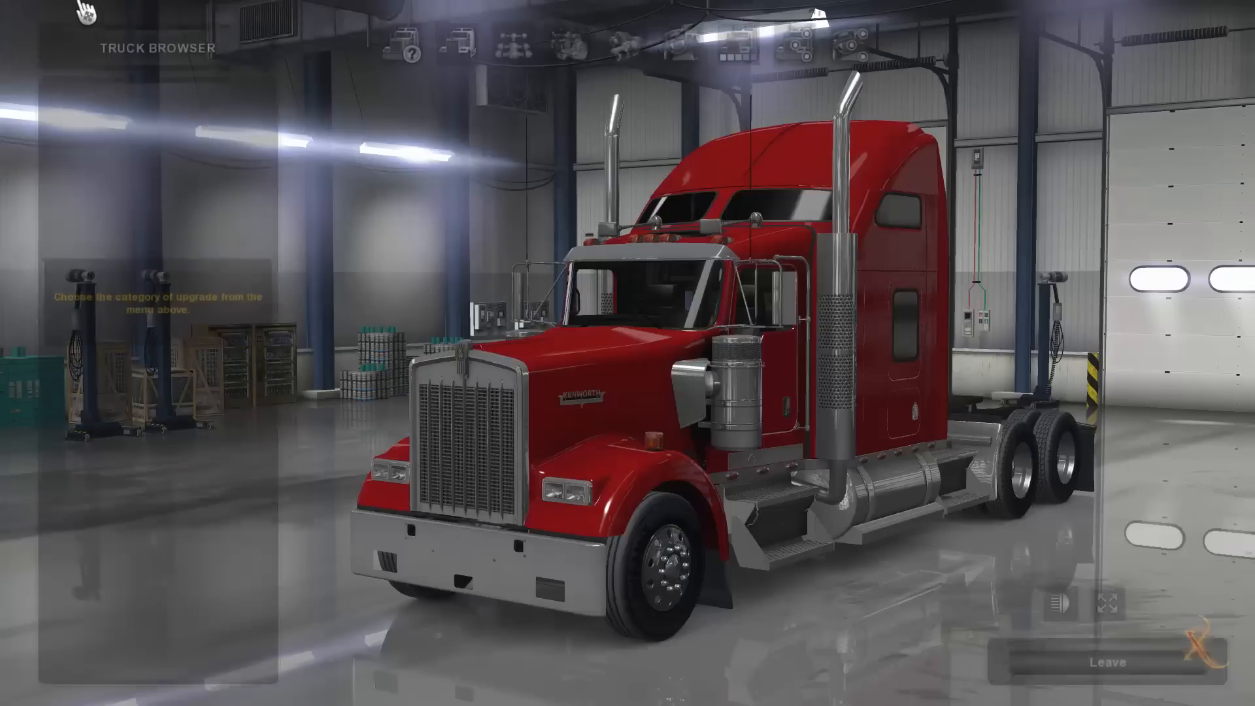
{"action": "left_click", "coordinate": [373, 38]}
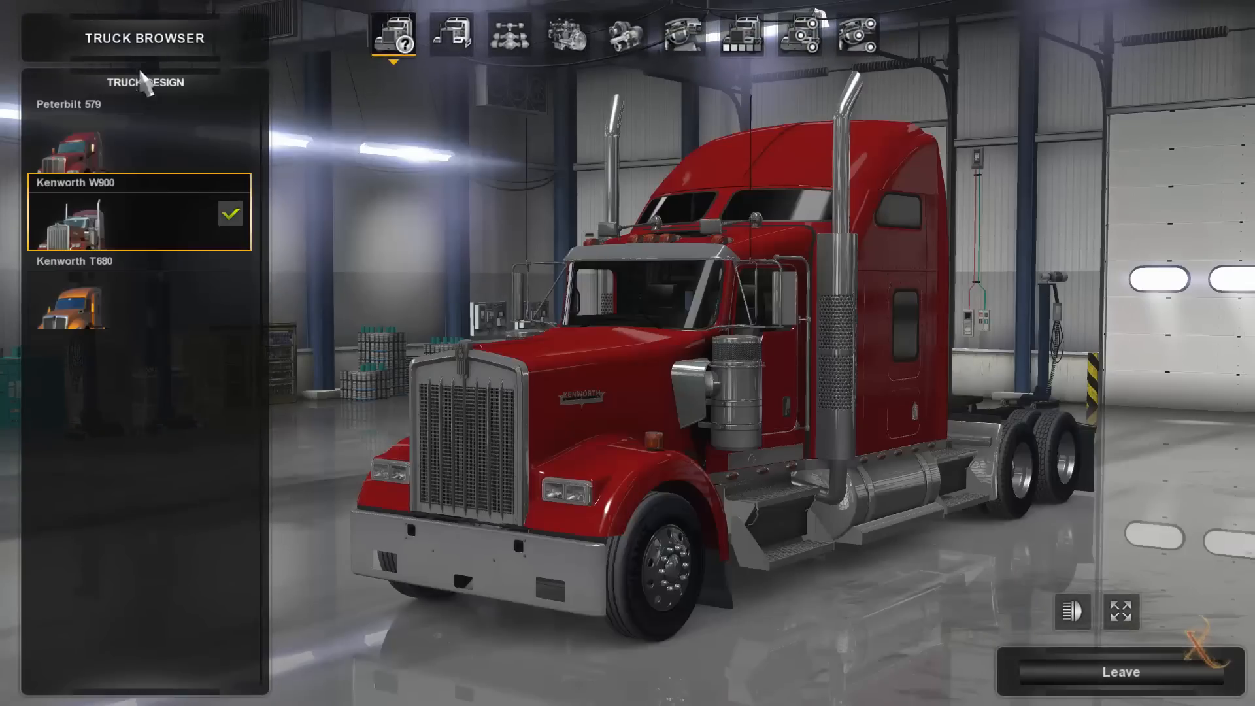
{"action": "left_click", "coordinate": [92, 141]}
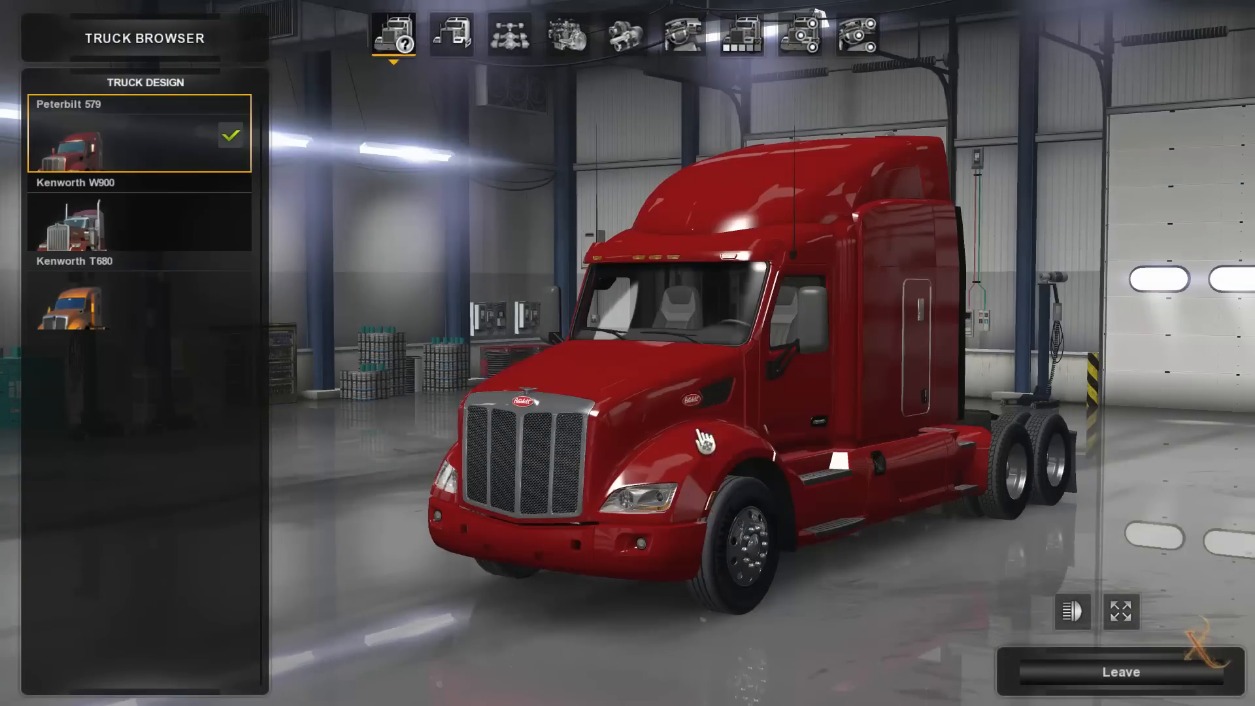
Step: Give the Peterbilt 579 the Stand Up Sleeper cabin and check its paint jobs for the CRST International icon
{"action": "left_click_drag", "start_coordinate": [701, 433], "coordinate": [330, 246]}
{"action": "left_click", "coordinate": [451, 34]}
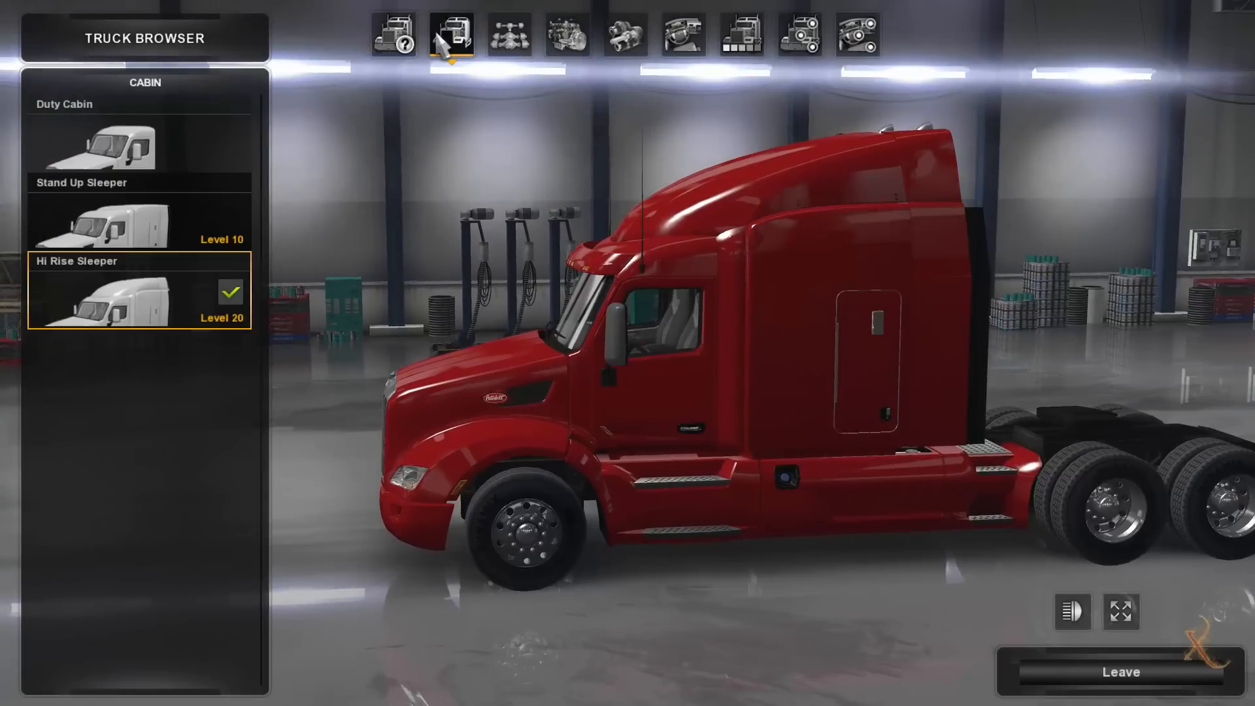
{"action": "left_click", "coordinate": [125, 218]}
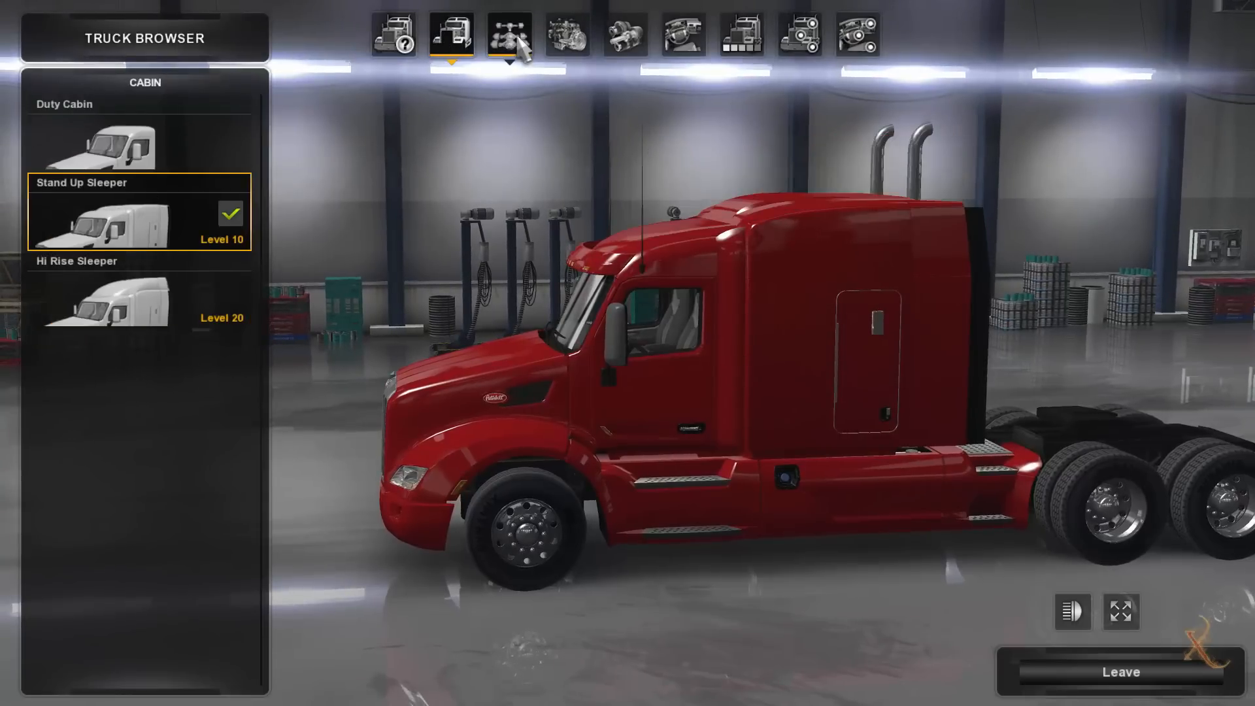
{"action": "left_click", "coordinate": [733, 46]}
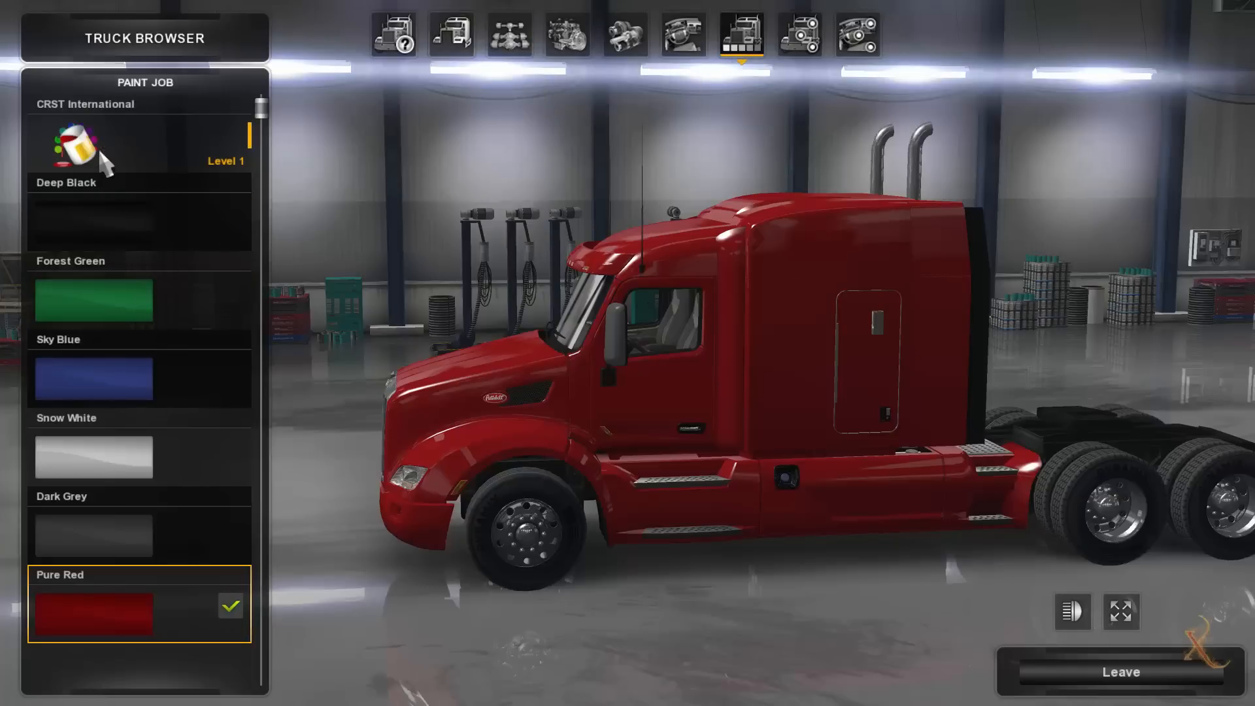
Step: Leave the Truck Browser and quit American Truck Simulator to the desktop
{"action": "left_click", "coordinate": [1144, 671]}
{"action": "left_click", "coordinate": [850, 646]}
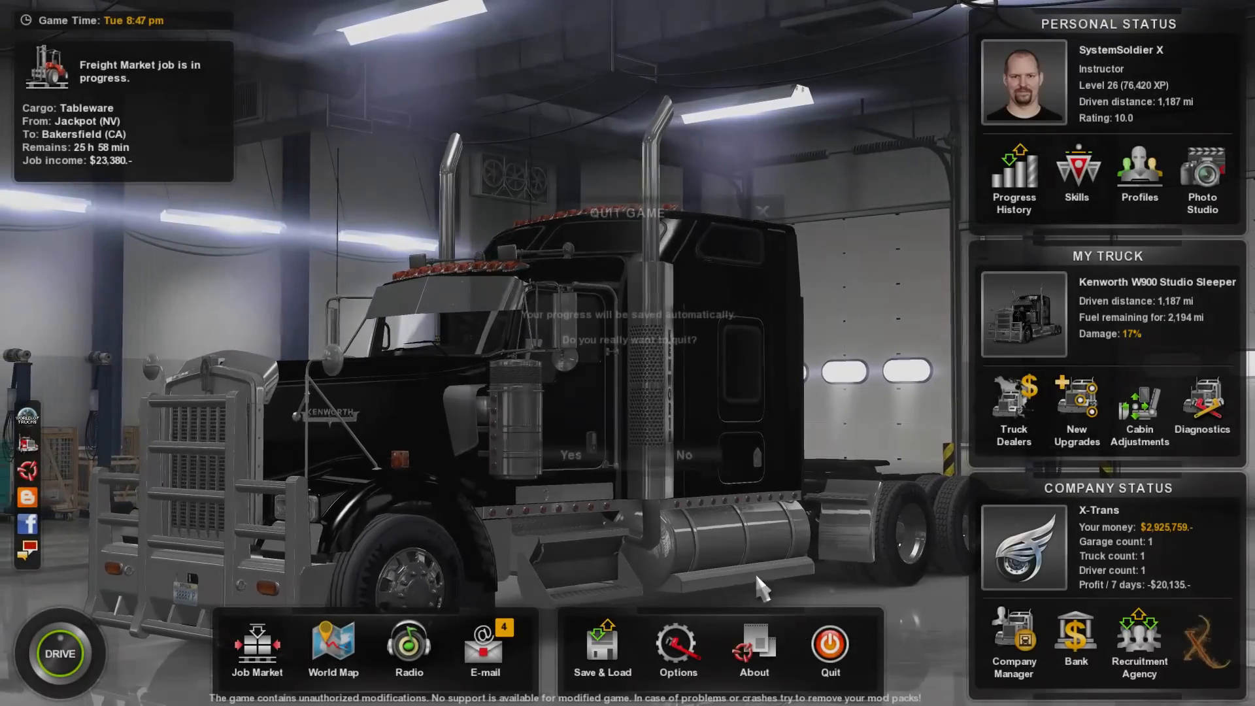
{"action": "left_click", "coordinate": [567, 457]}
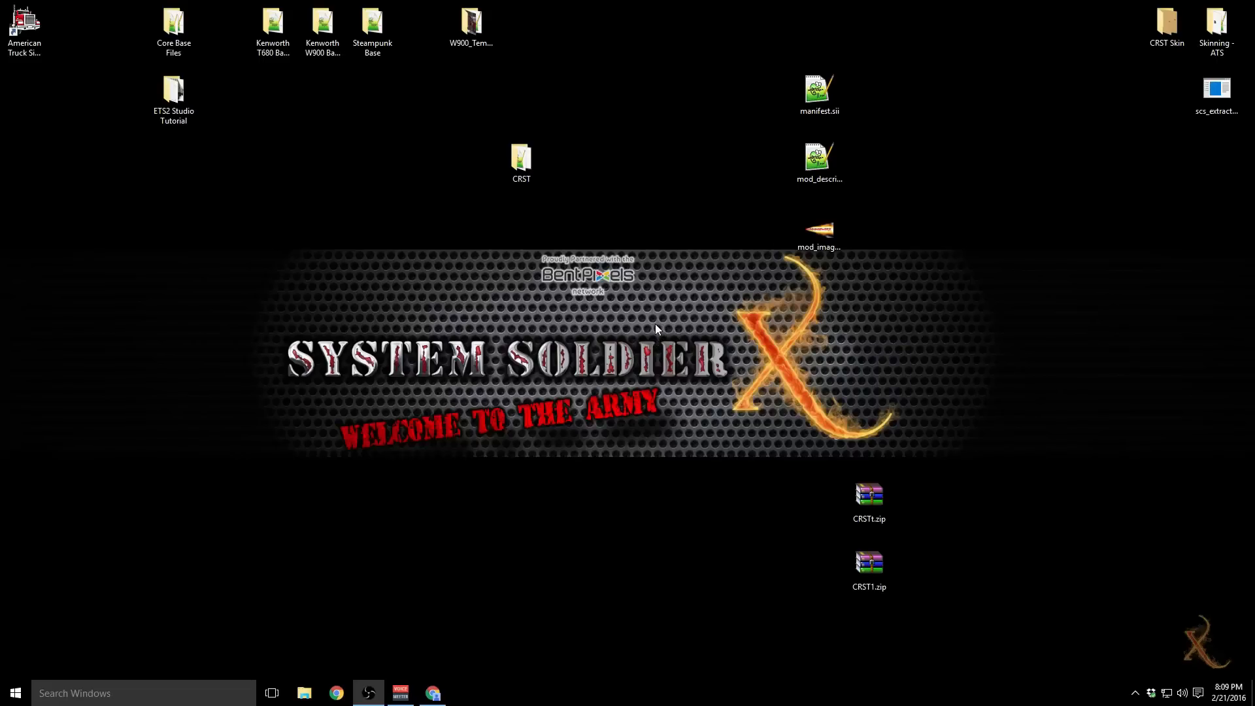
Step: Open the material\ui\accessory folder inside the CRST folder on the desktop
{"action": "double_click", "coordinate": [521, 161]}
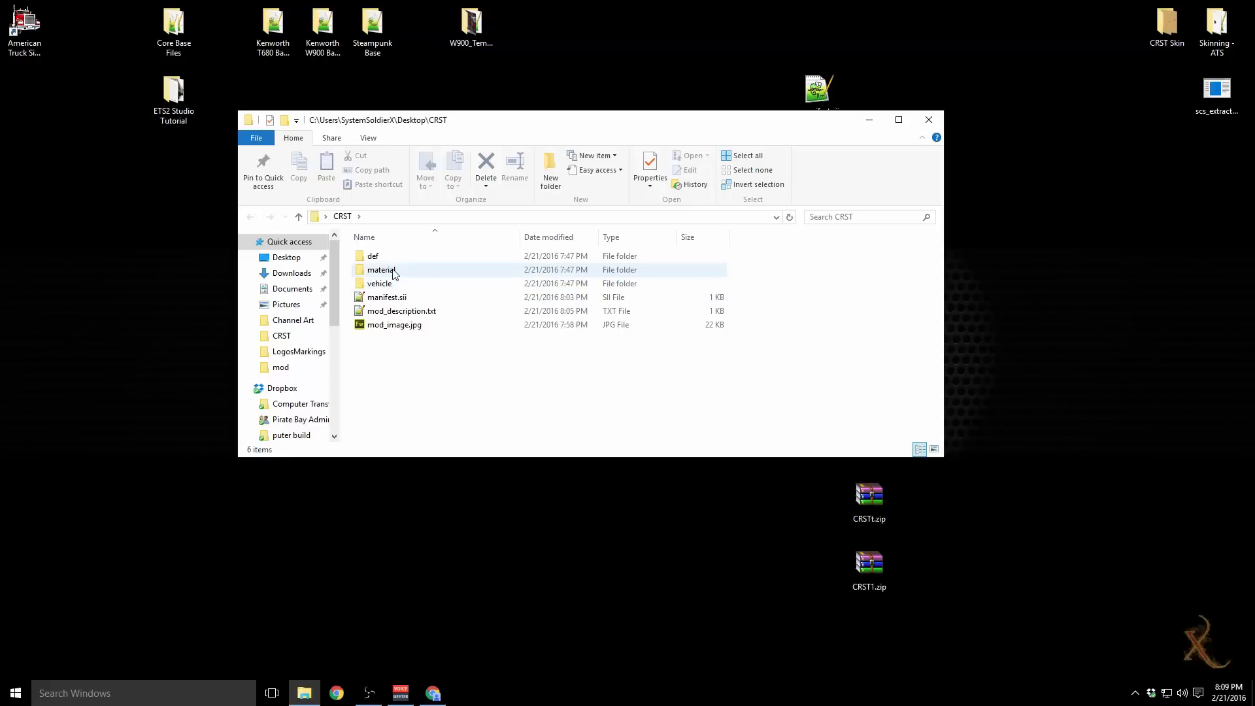
{"action": "double_click", "coordinate": [393, 271]}
{"action": "double_click", "coordinate": [381, 257]}
{"action": "double_click", "coordinate": [378, 258]}
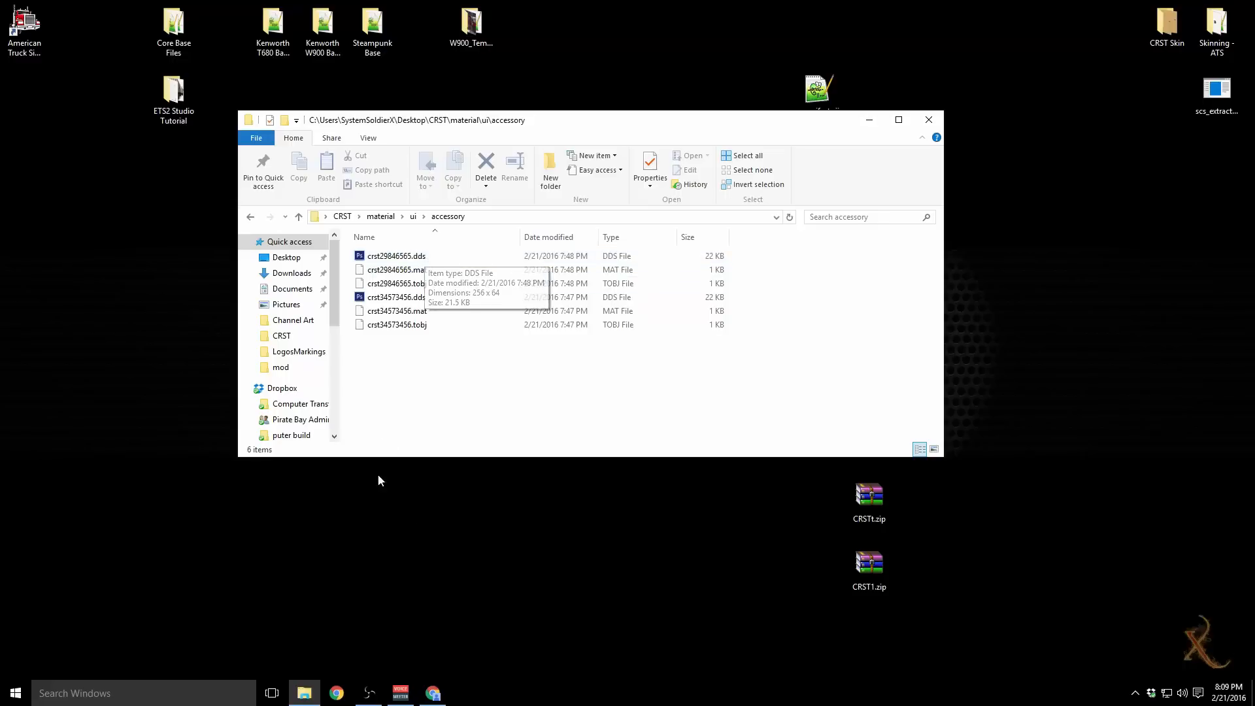
Step: Switch to Chrome and search for "nvidia .dds" in a new tab
{"action": "left_click", "coordinate": [430, 695]}
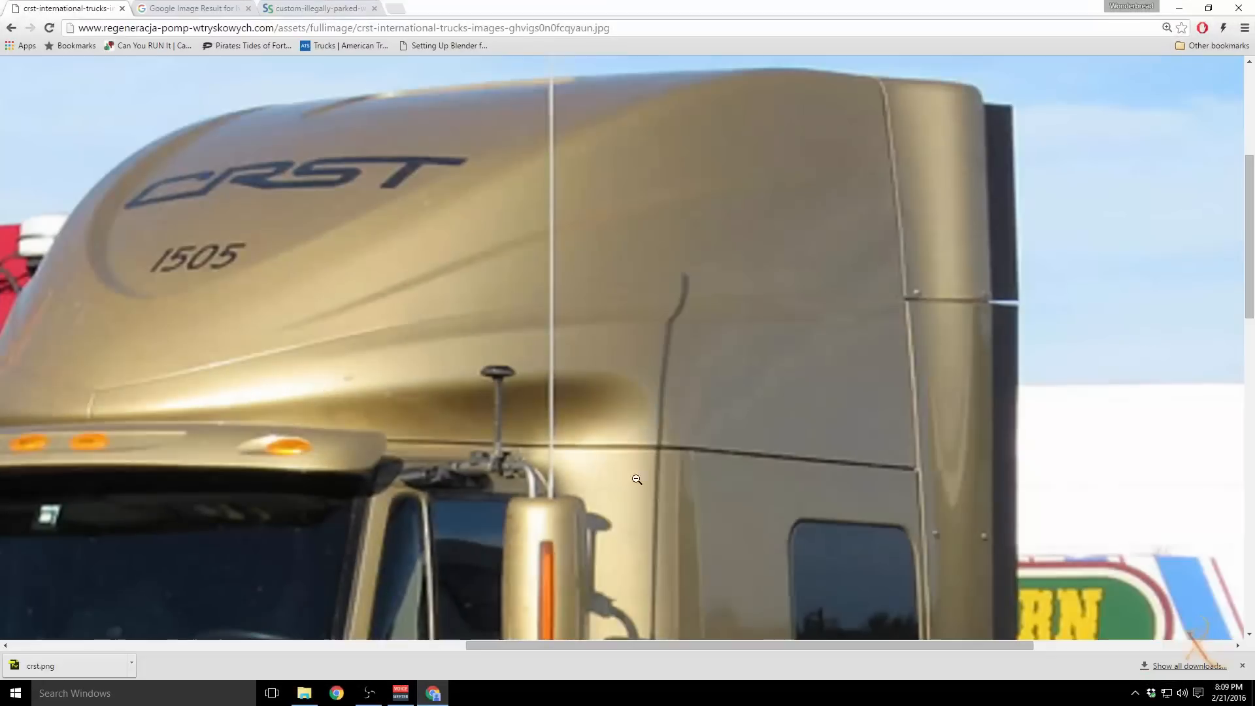
{"action": "left_click", "coordinate": [395, 9]}
{"action": "type", "text": "nvidia"}
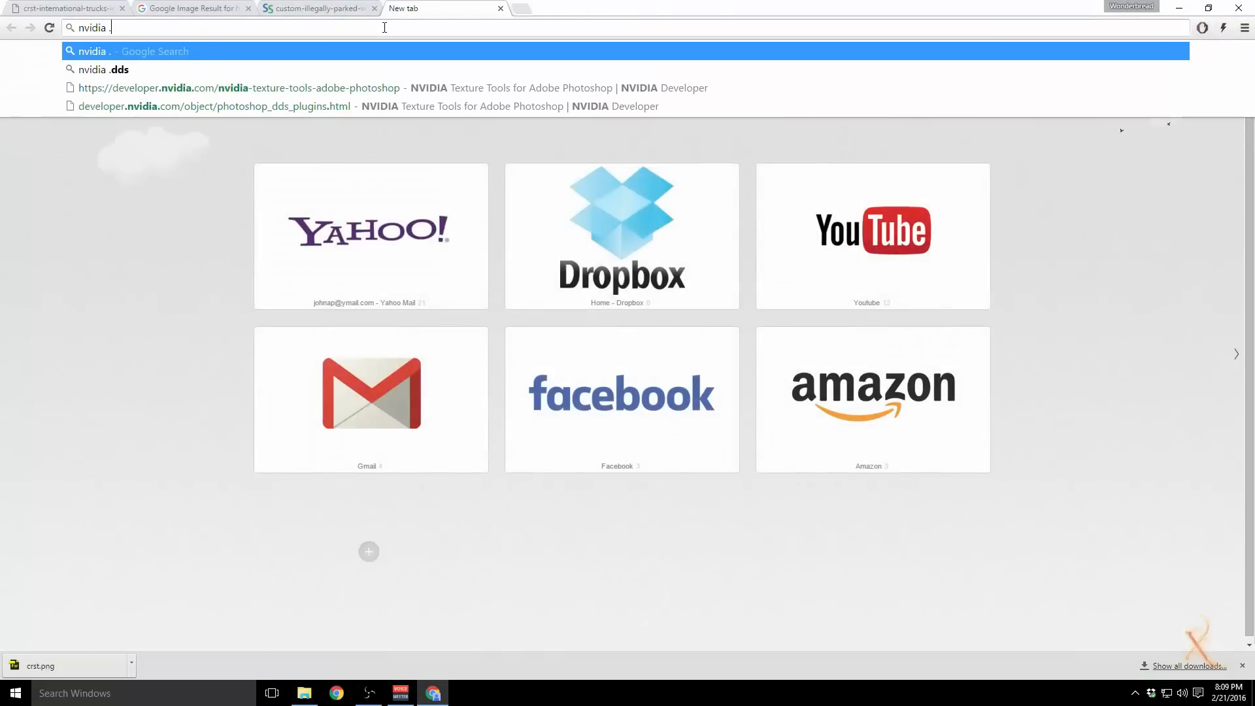
{"action": "type", "text": " .dds"}
{"action": "key", "text": "Return"}
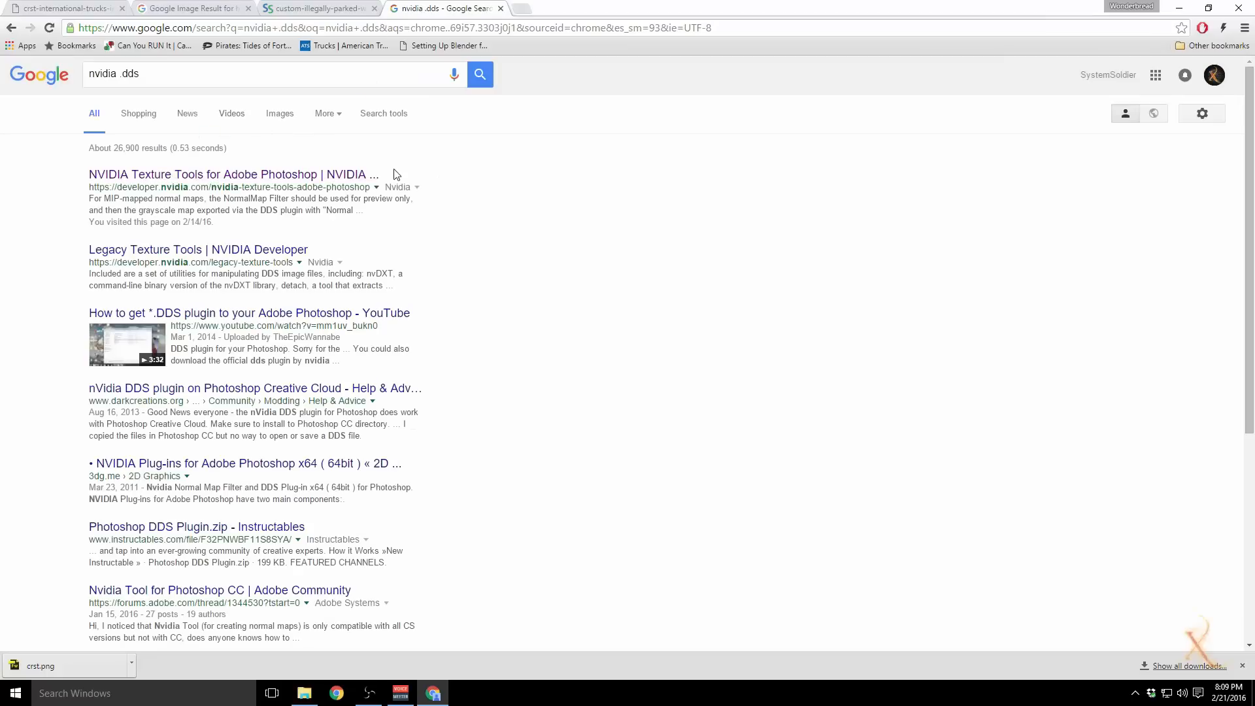
Step: View the download page of NVIDIA Texture Tools for Adobe Photoshop, close its tab and minimize the browser
{"action": "left_click", "coordinate": [242, 178]}
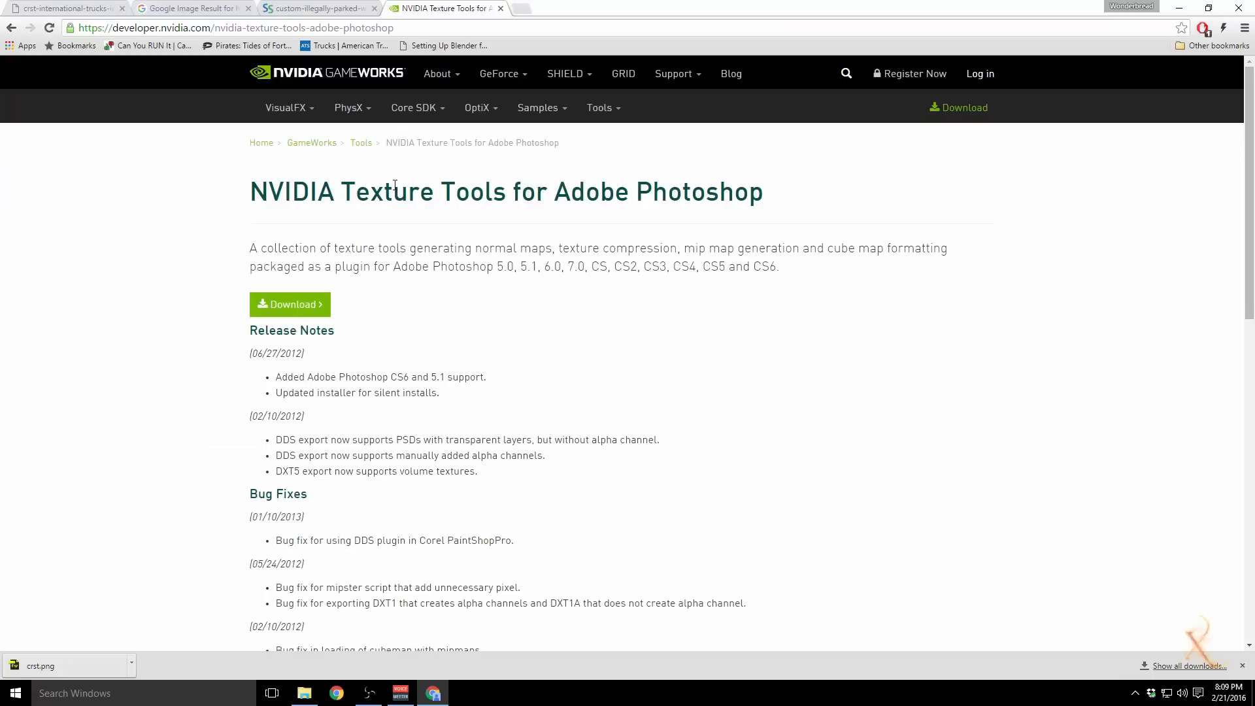
{"action": "left_click", "coordinate": [302, 305]}
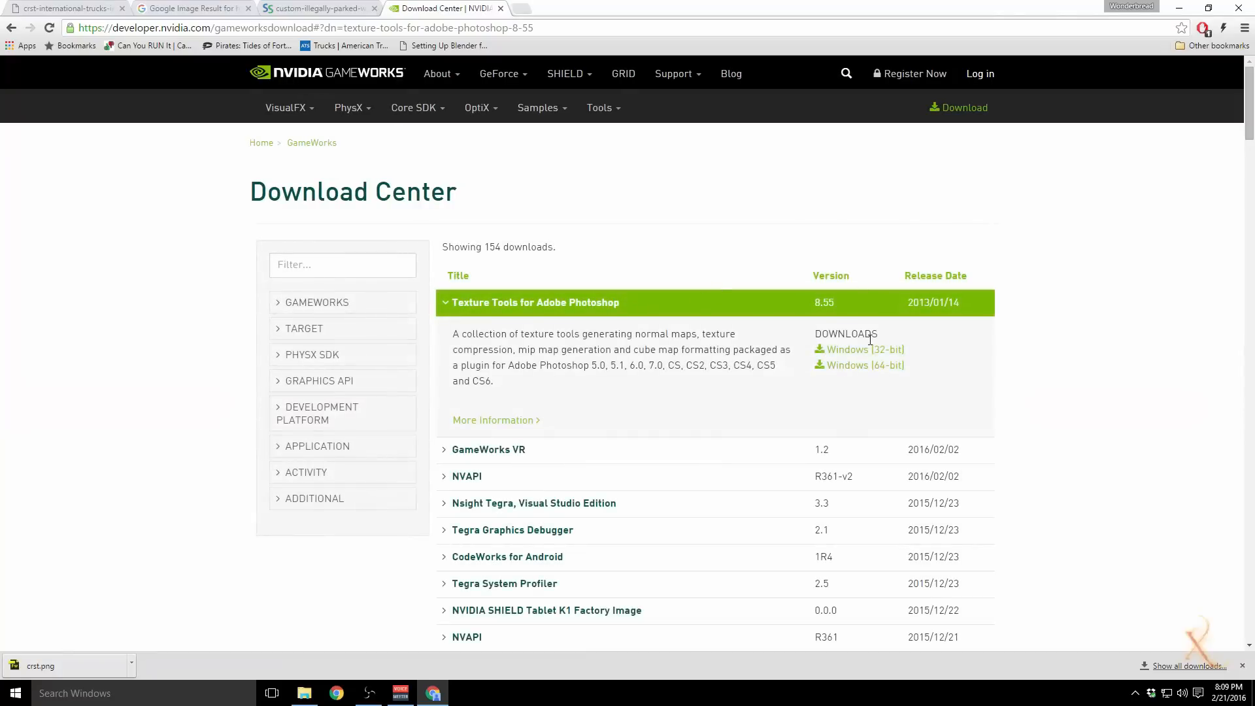
{"action": "left_click", "coordinate": [501, 8]}
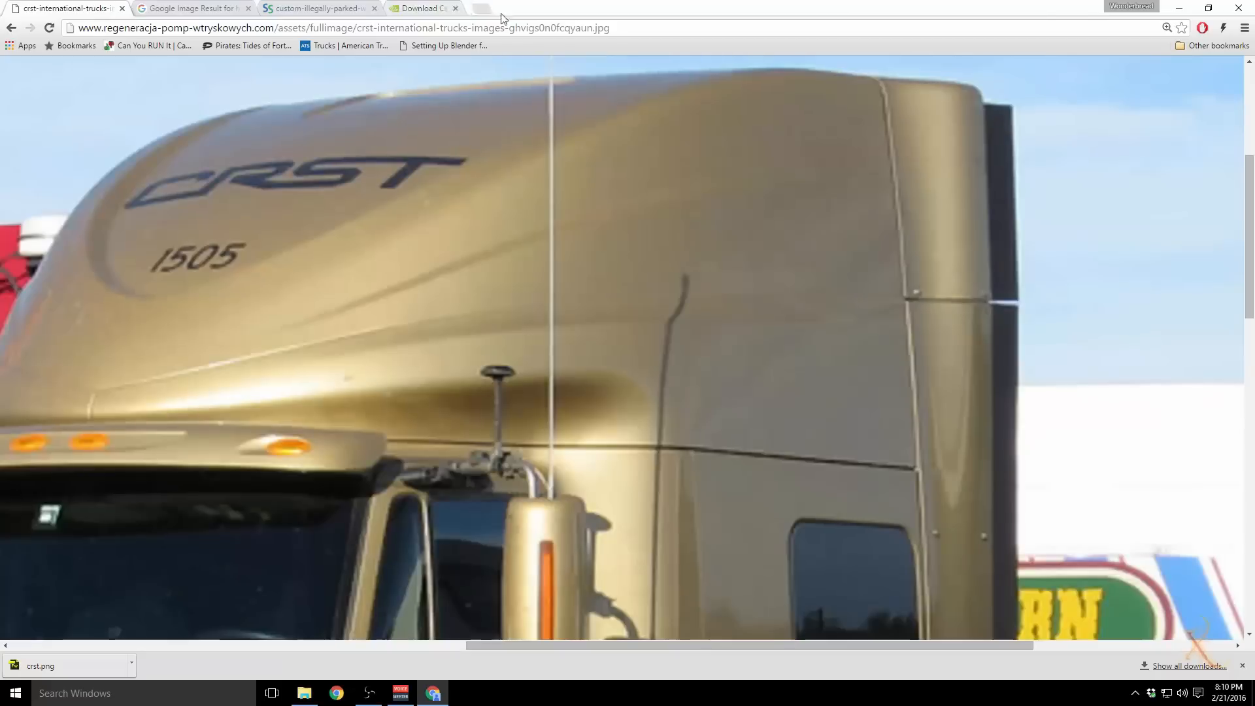
{"action": "left_click", "coordinate": [1178, 8]}
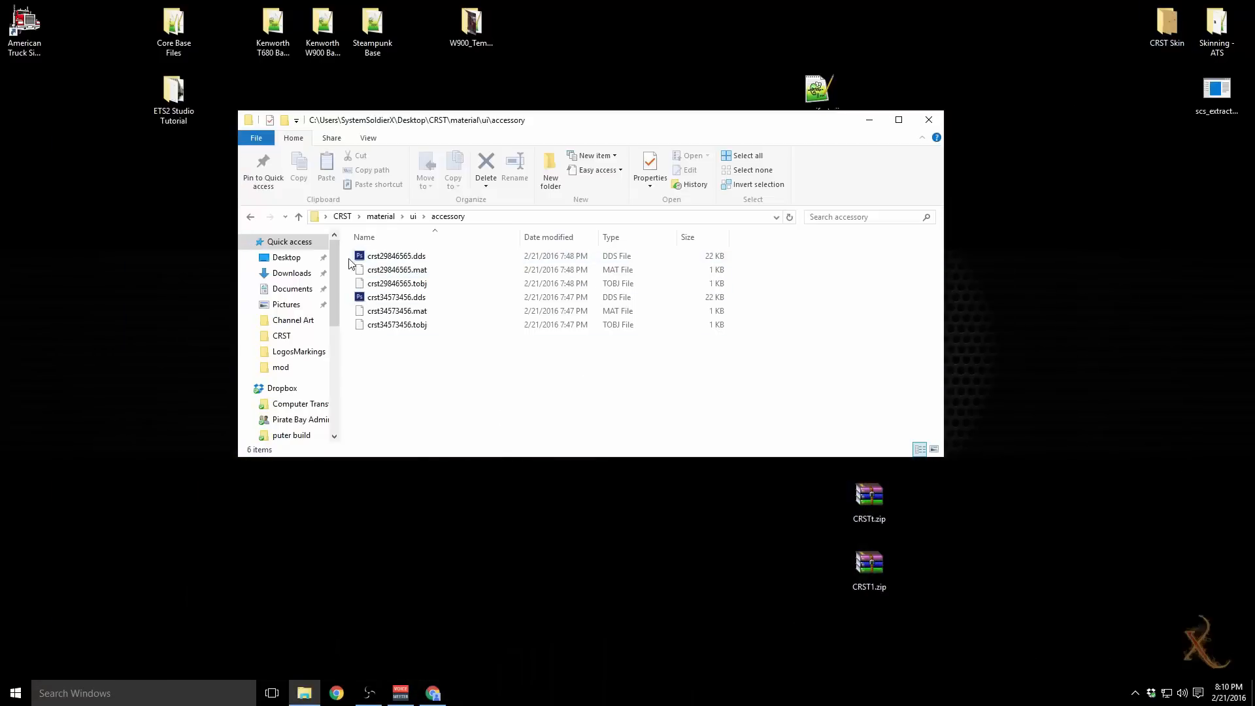
Step: Open crst29846565.dds from the accessory folder in Adobe Photoshop CS6 and select the whole image with the Move tool active
{"action": "right_click", "coordinate": [400, 259]}
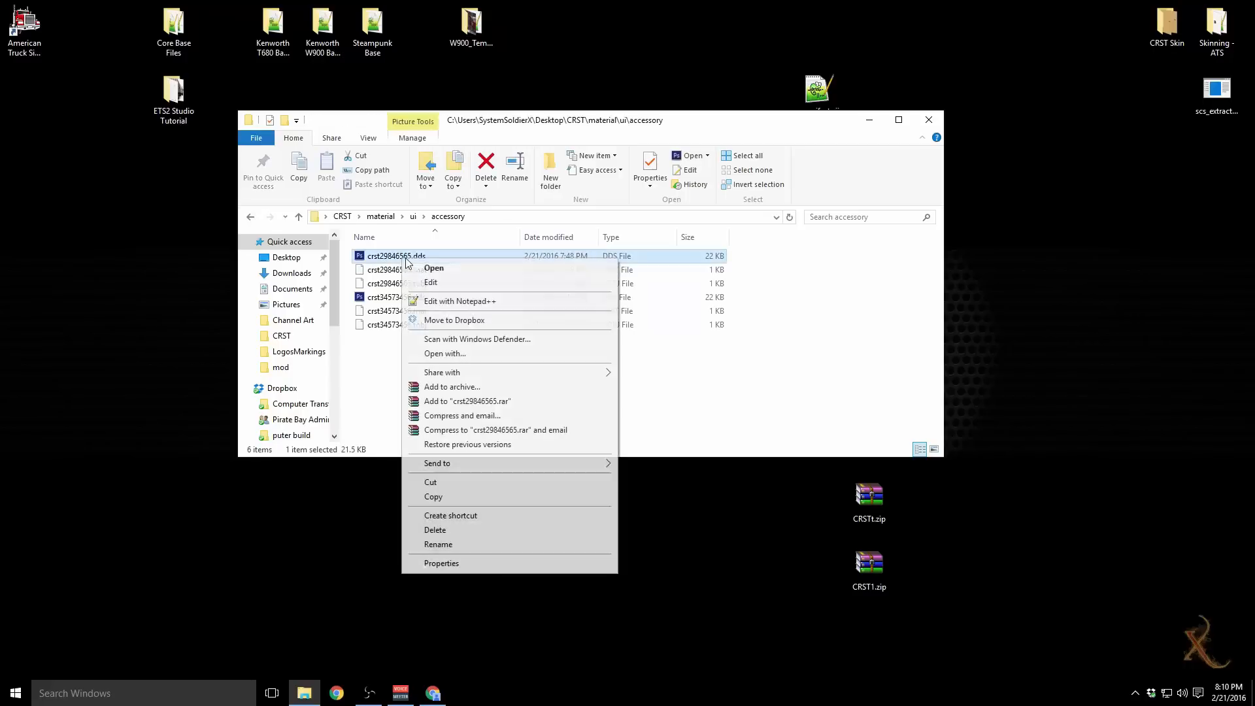
{"action": "left_click", "coordinate": [444, 353]}
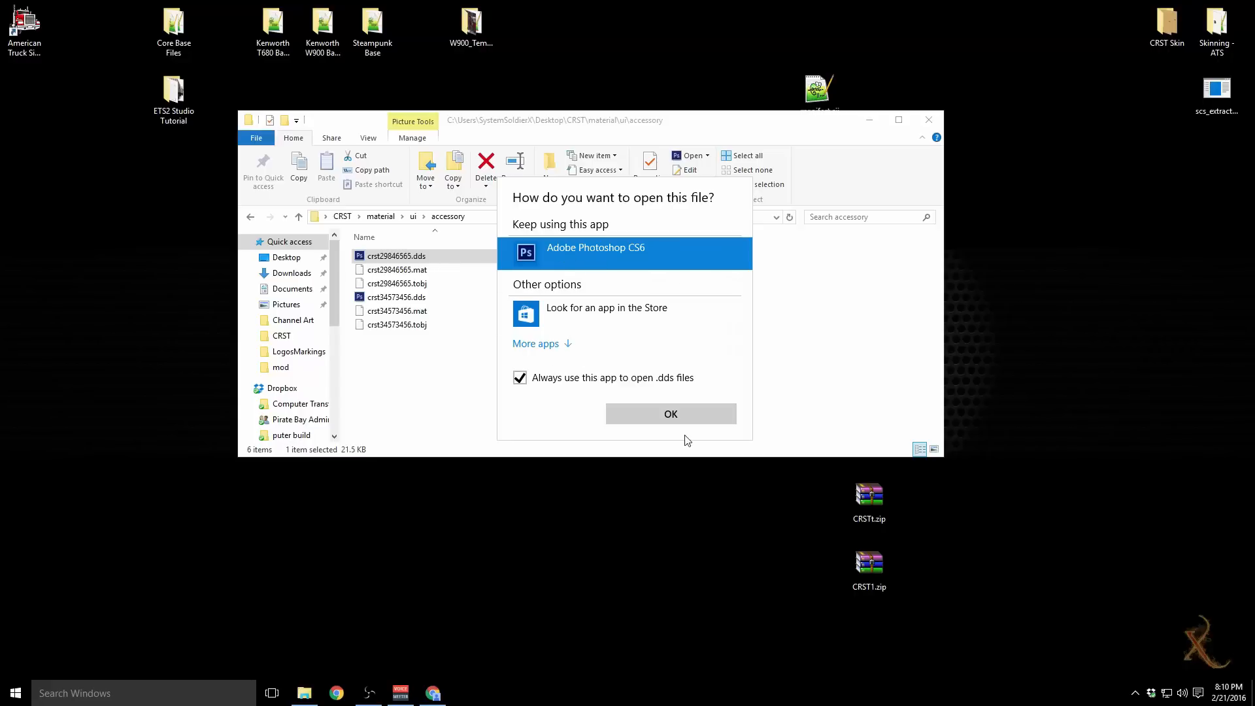
{"action": "left_click", "coordinate": [668, 413]}
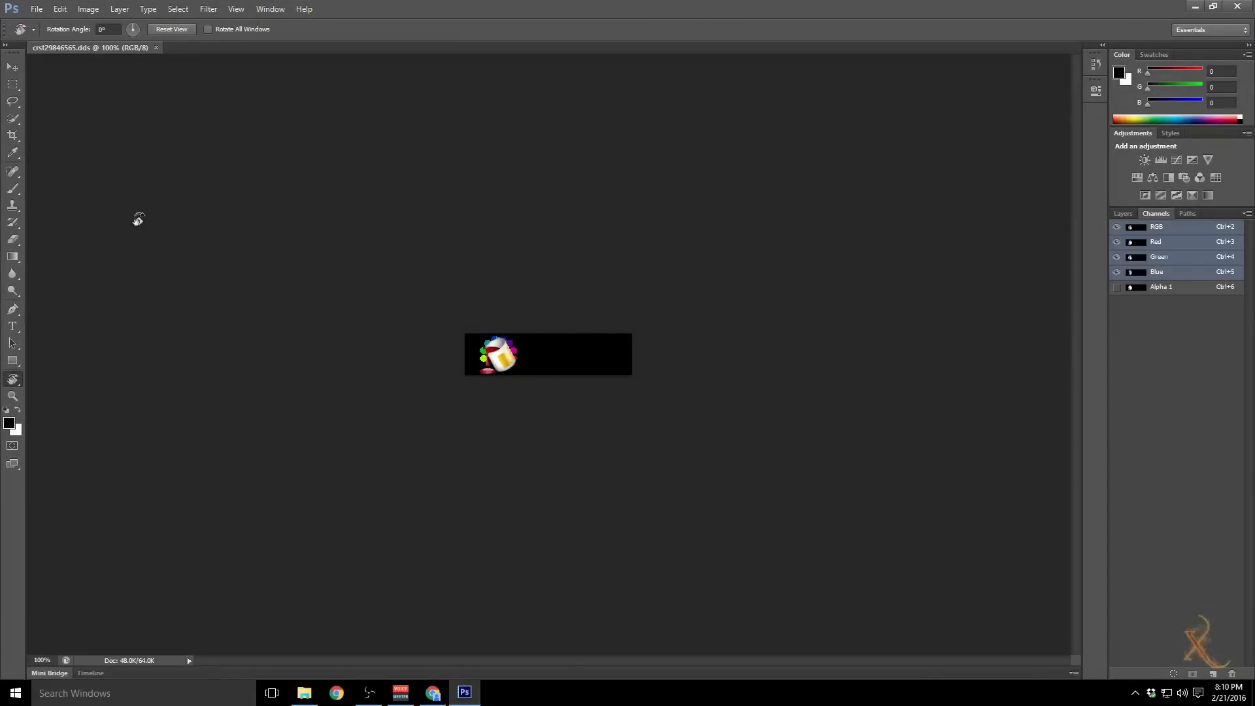
{"action": "left_click", "coordinate": [12, 67]}
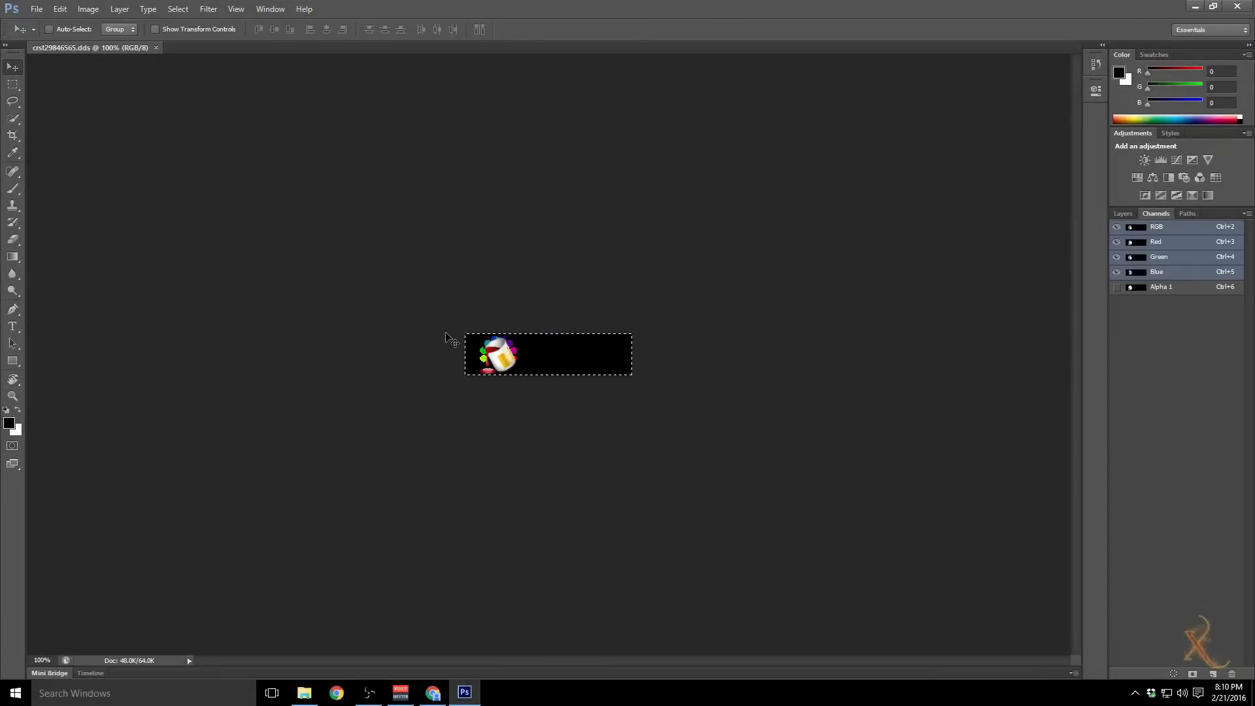
Step: Switch to Adobe Fireworks CS6 and create a new 256 x 64 pixel document with a black custom canvas color
{"action": "left_click", "coordinate": [17, 694]}
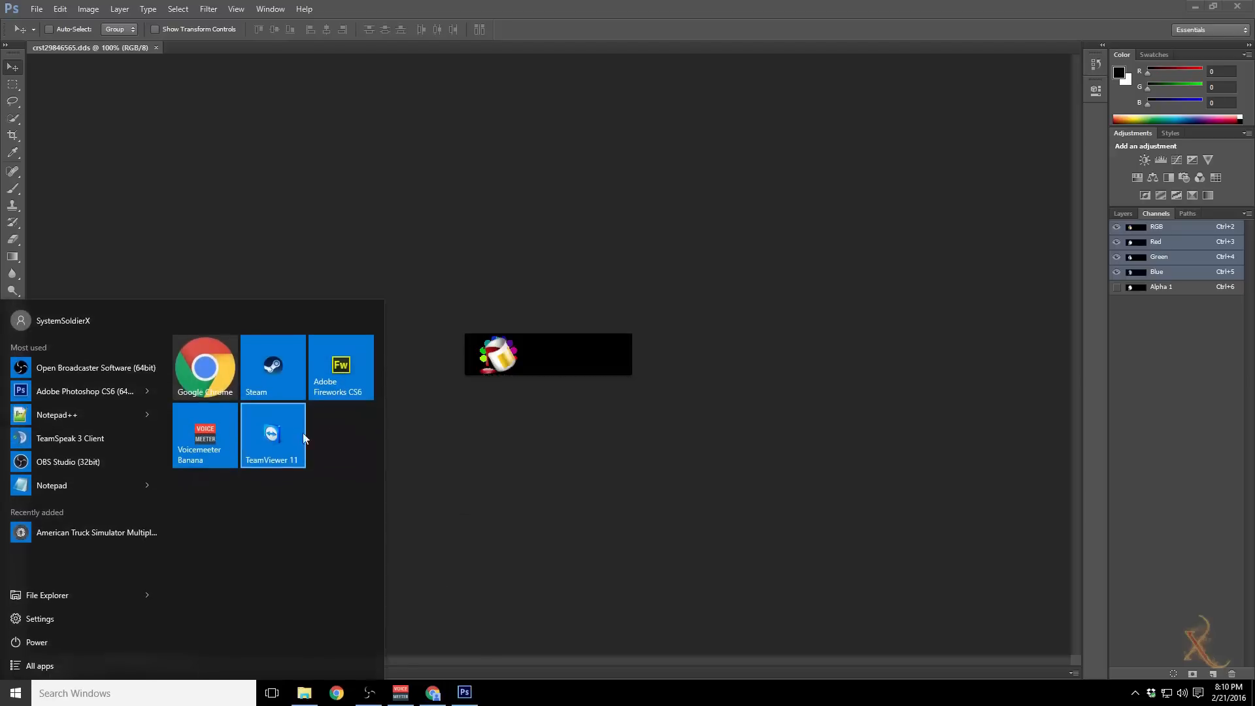
{"action": "left_click", "coordinate": [339, 392]}
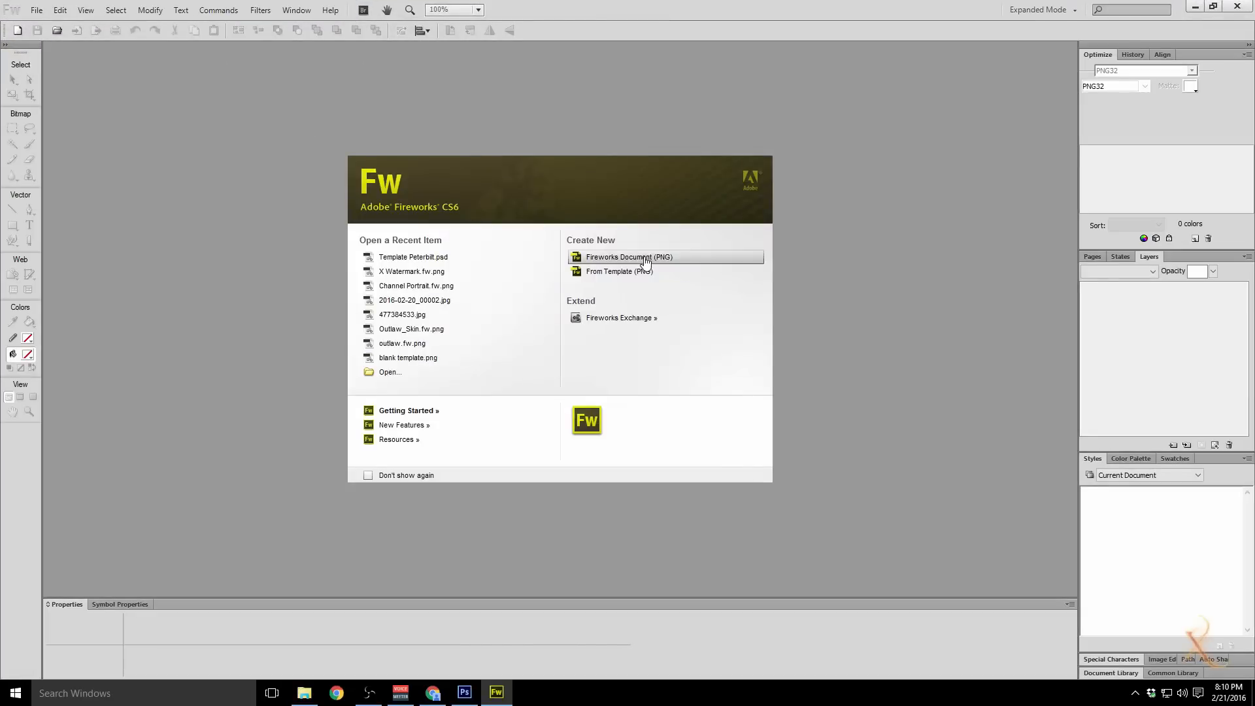
{"action": "left_click", "coordinate": [645, 258]}
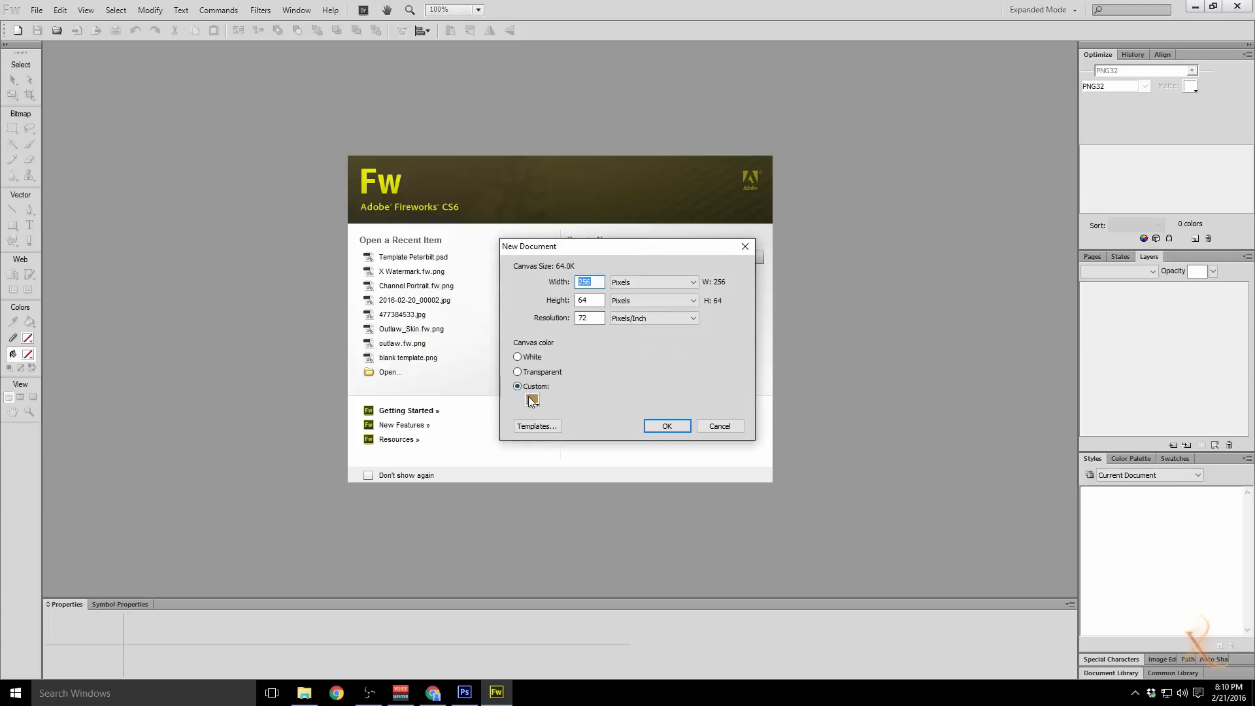
{"action": "left_click", "coordinate": [532, 400]}
{"action": "left_click", "coordinate": [384, 314]}
{"action": "left_click", "coordinate": [657, 428]}
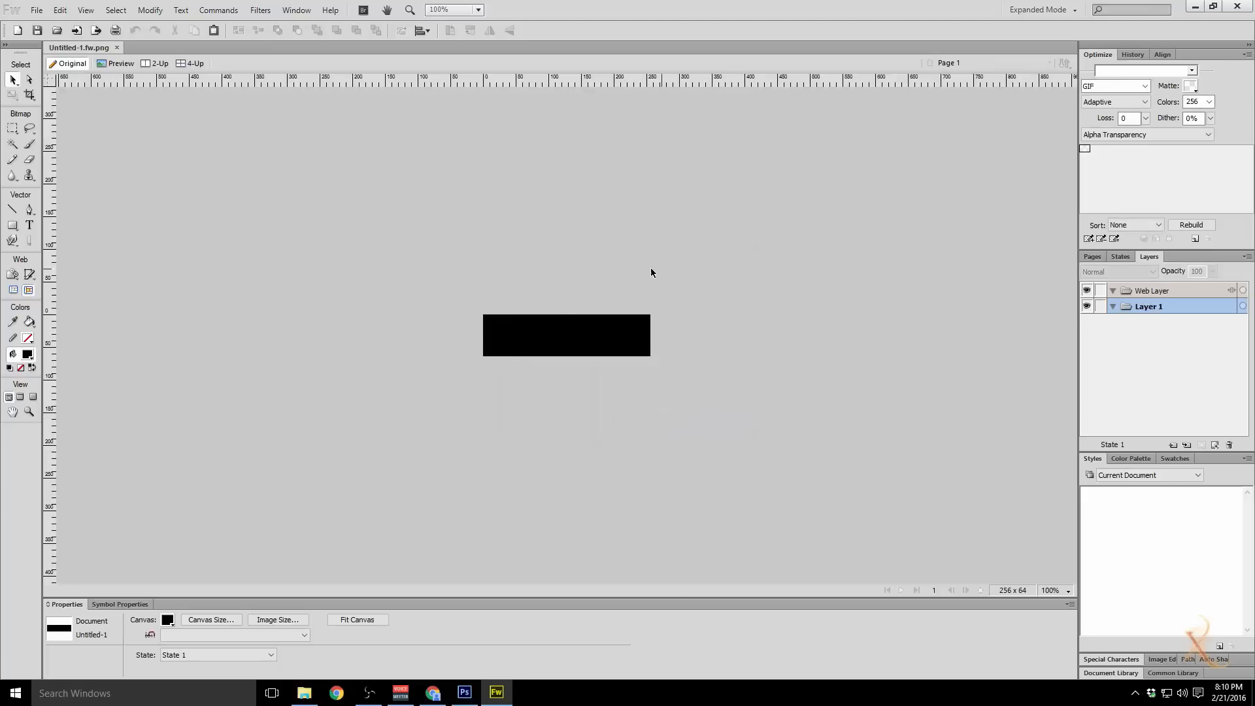
Step: Paste the copied icon, delete it again, and cover the whole canvas with a black-filled rectangle of about 328 x 117 pixels
{"action": "key", "text": "ctrl+v"}
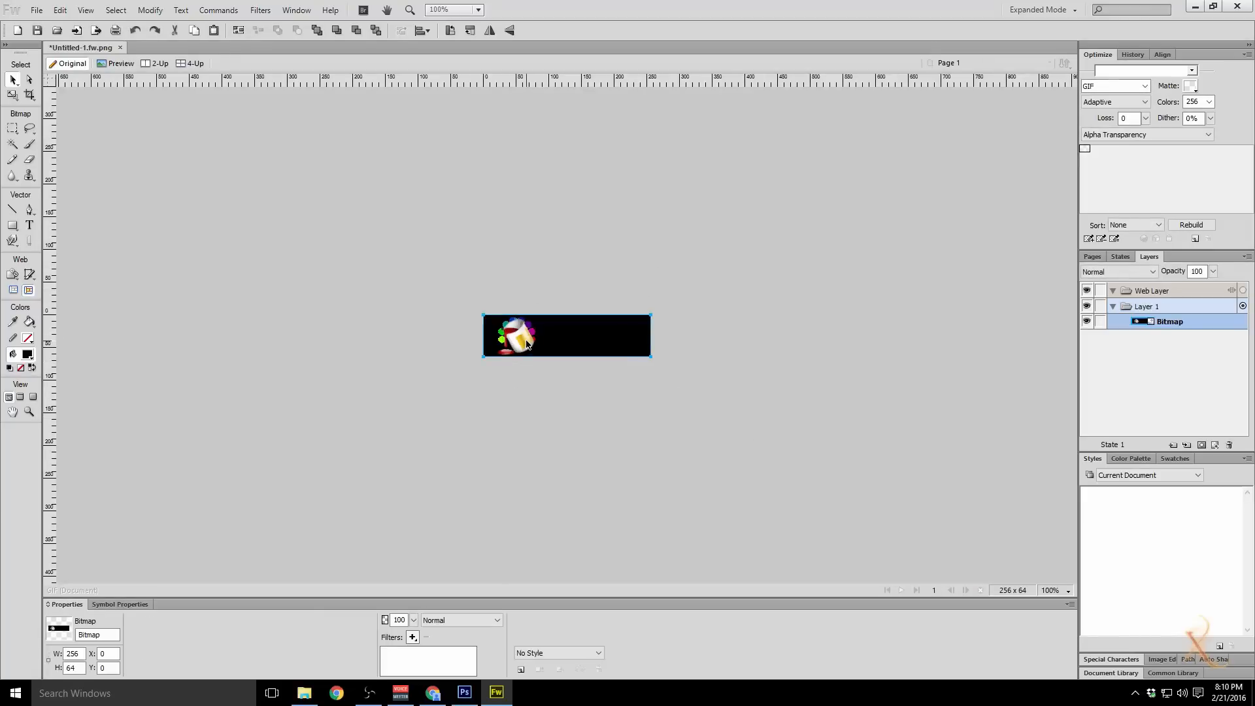
{"action": "key", "text": "Delete"}
{"action": "left_click", "coordinate": [11, 225]}
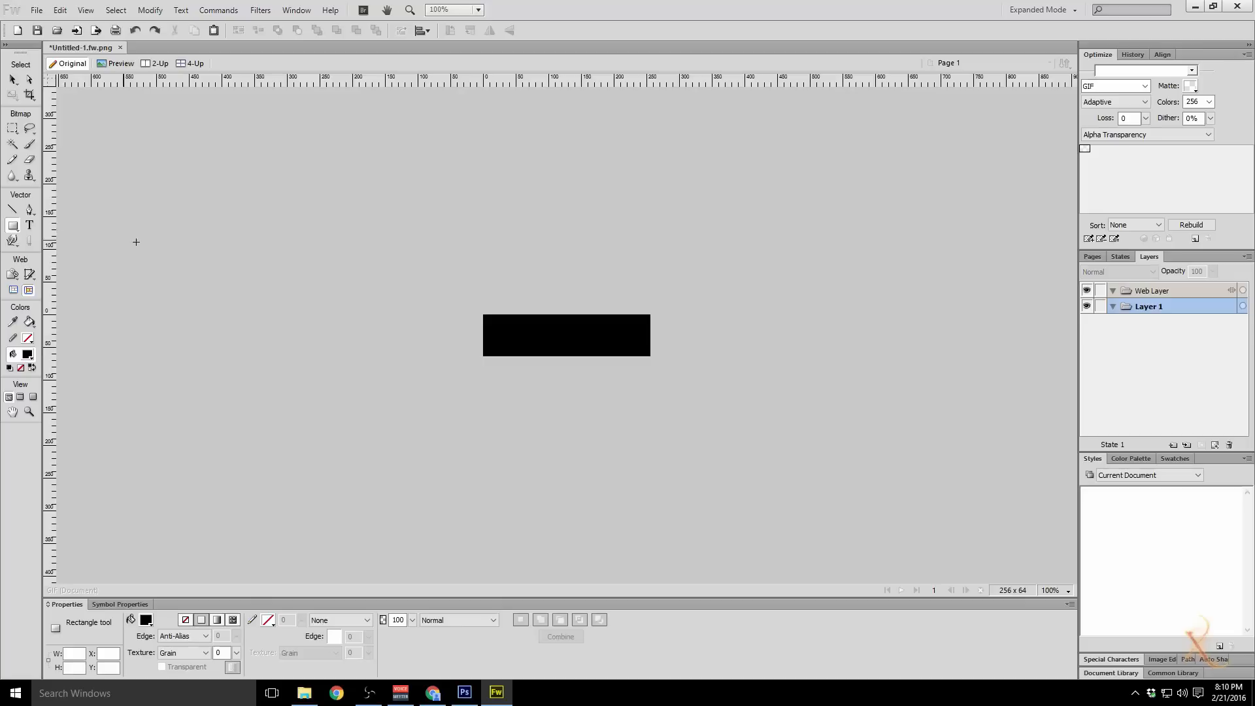
{"action": "mouse_move", "coordinate": [464, 301]}
{"action": "left_mouse_down"}
{"action": "mouse_move", "coordinate": [587, 368]}
{"action": "mouse_move", "coordinate": [677, 378]}
{"action": "left_mouse_up"}
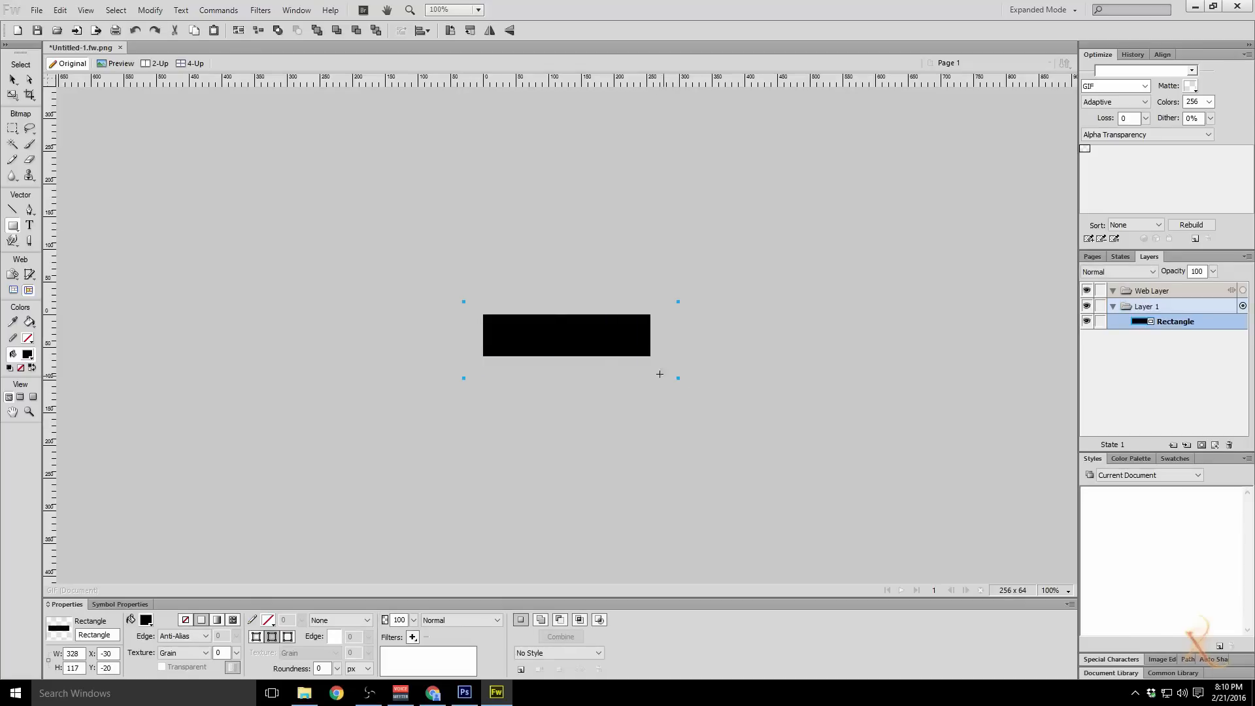
{"action": "left_click", "coordinate": [146, 619]}
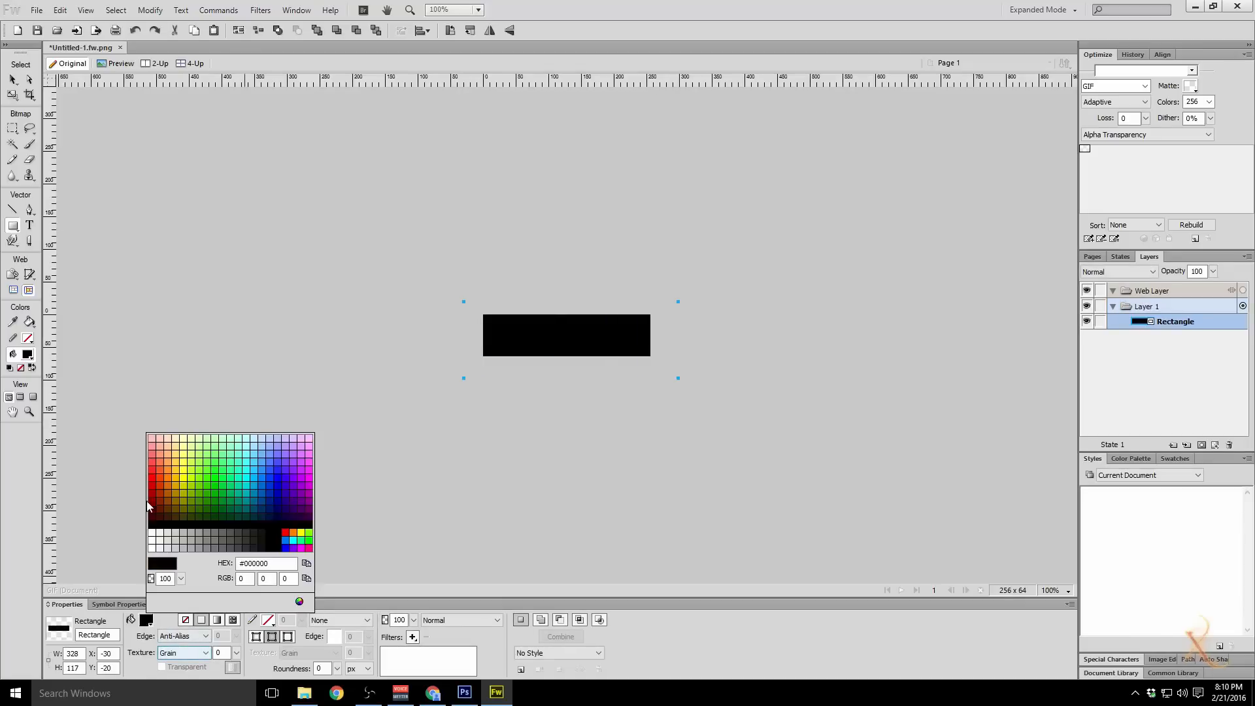
{"action": "left_click", "coordinate": [152, 524]}
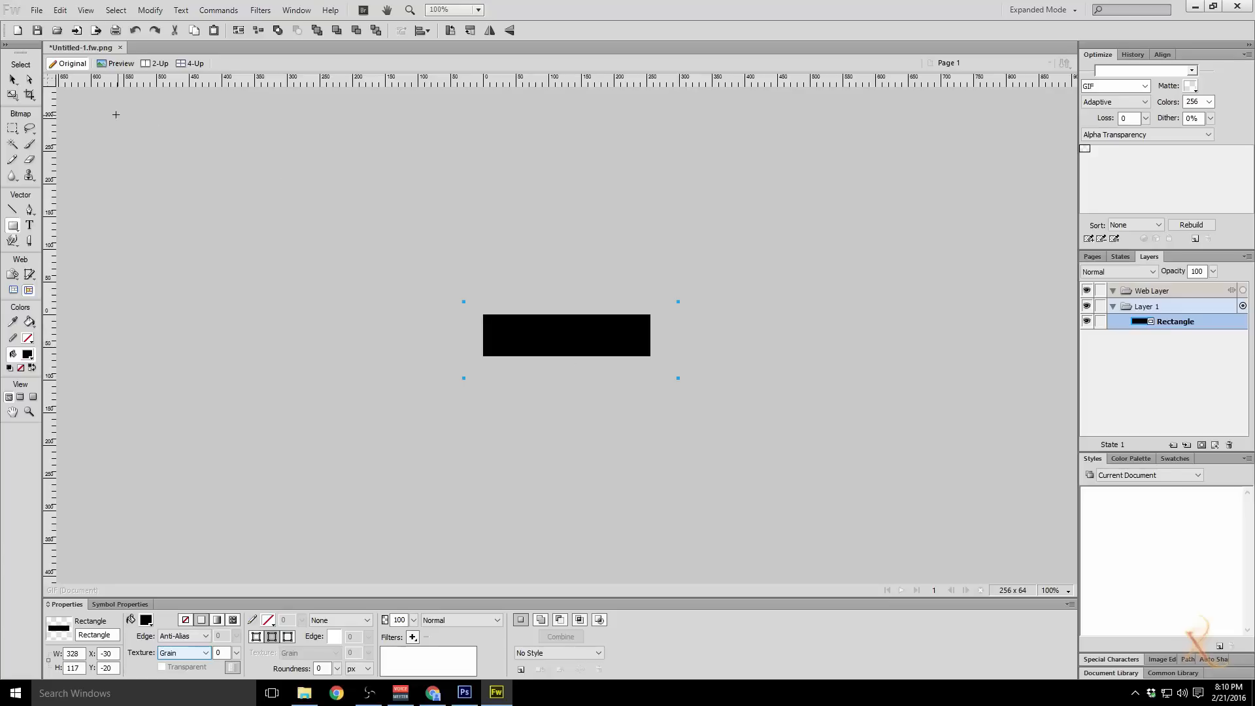
Step: Import crst.png from the LogosMarkings folder and place it near the canvas's upper-left corner
{"action": "key", "text": "v"}
{"action": "left_click", "coordinate": [42, 14]}
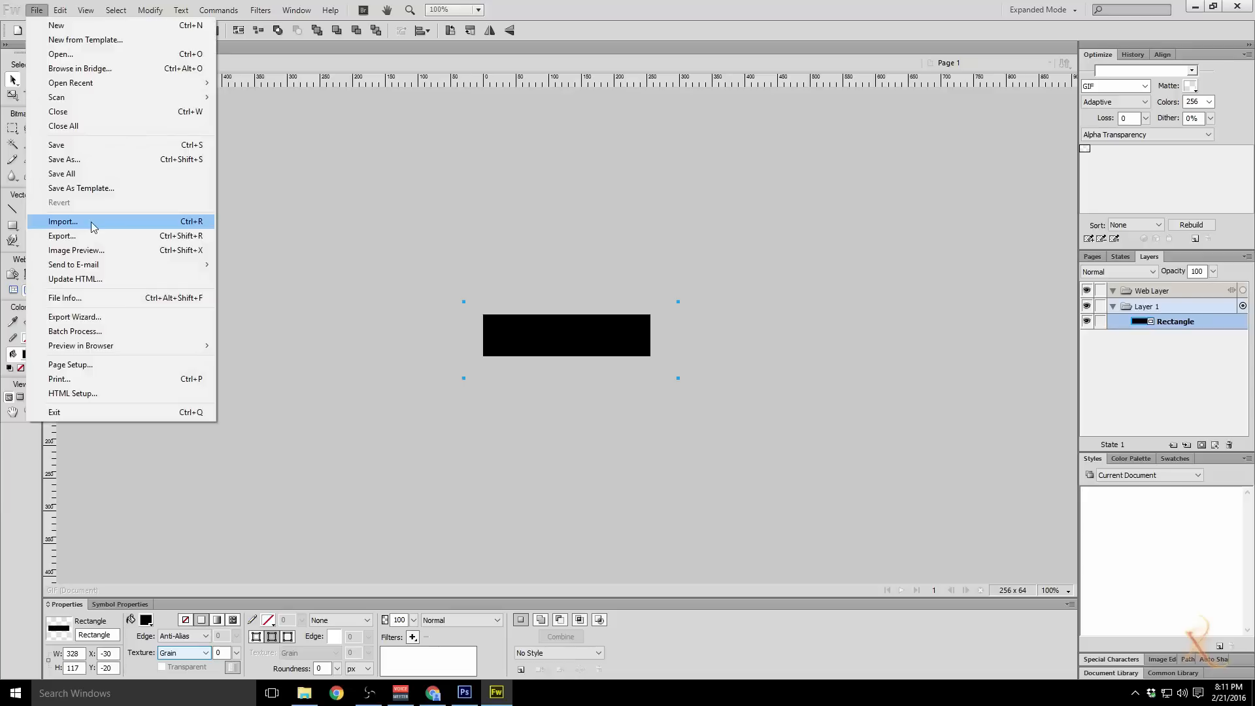
{"action": "left_click", "coordinate": [63, 221]}
{"action": "double_click", "coordinate": [625, 312]}
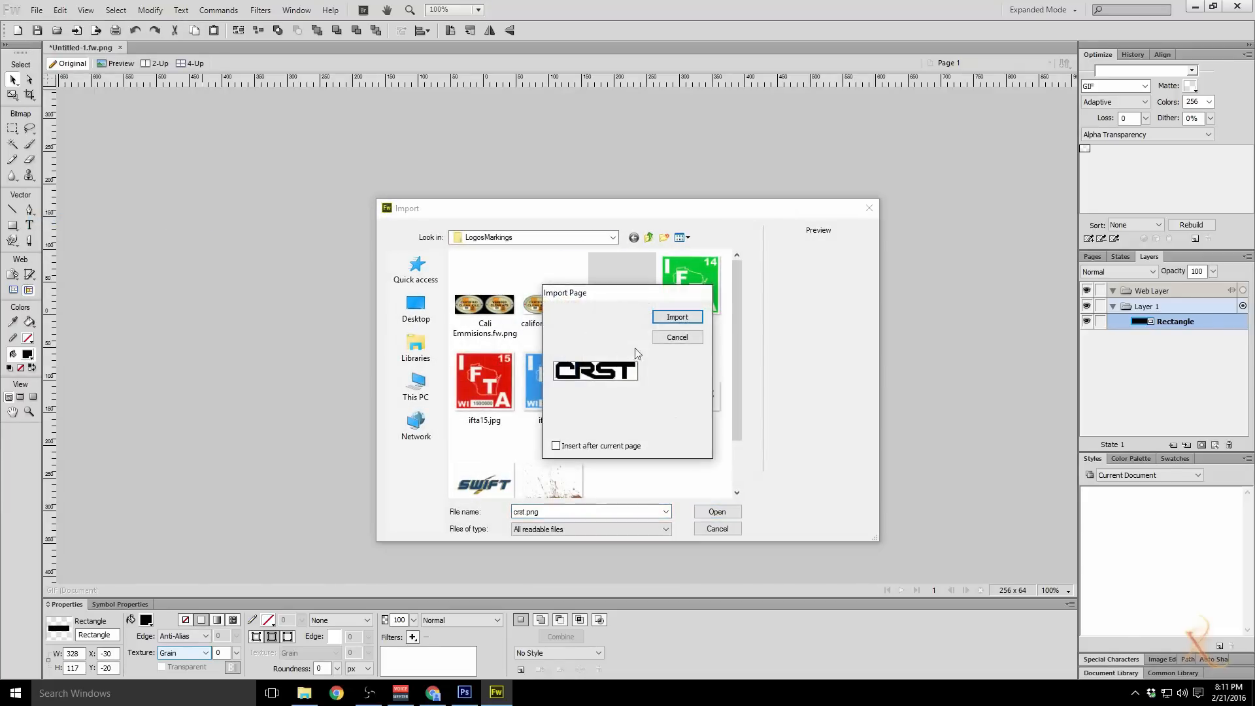
{"action": "left_click", "coordinate": [682, 319]}
{"action": "left_click", "coordinate": [498, 318]}
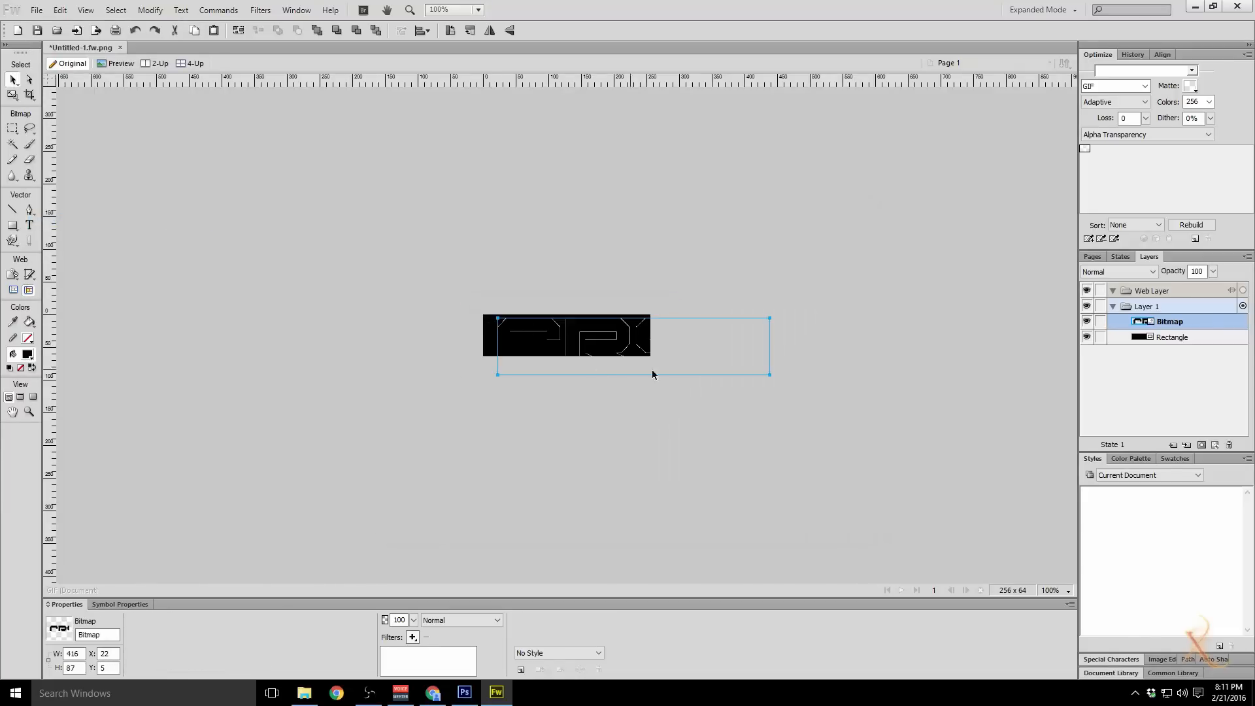
Step: Scale the imported CRST logo down to about 160 x 34 pixels and position it inside the canvas's left part
{"action": "left_click", "coordinate": [13, 95]}
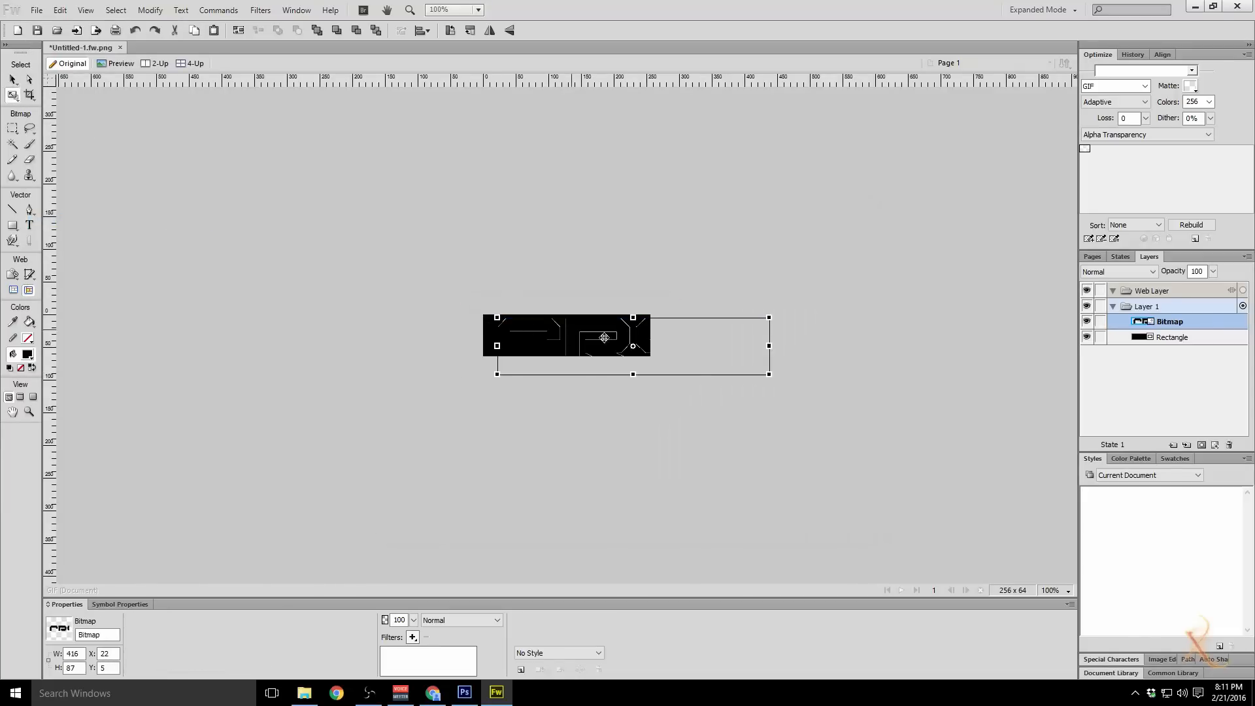
{"action": "left_click_drag", "start_coordinate": [770, 374], "coordinate": [559, 340]}
{"action": "key", "text": "Return"}
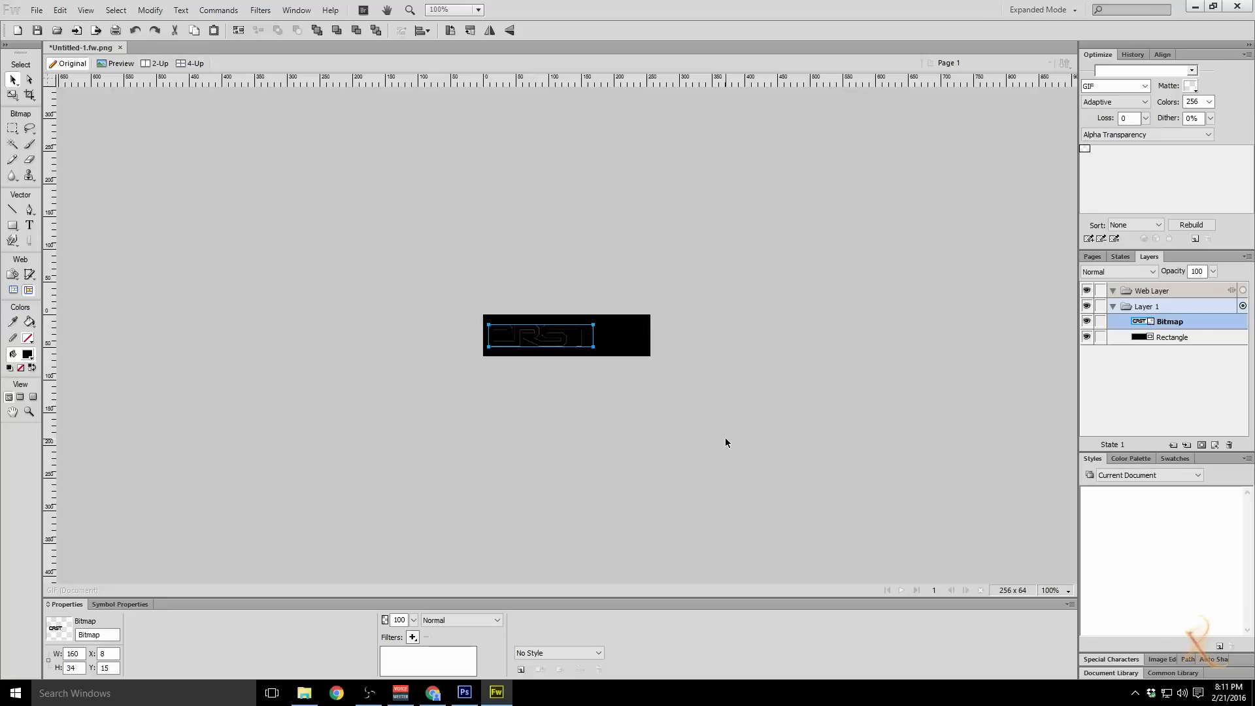
Step: Select the CRST lettering with the Magic Wand, paint it white with a size 78 Soft Rounded brush, and drop the selection
{"action": "left_click", "coordinate": [1054, 592]}
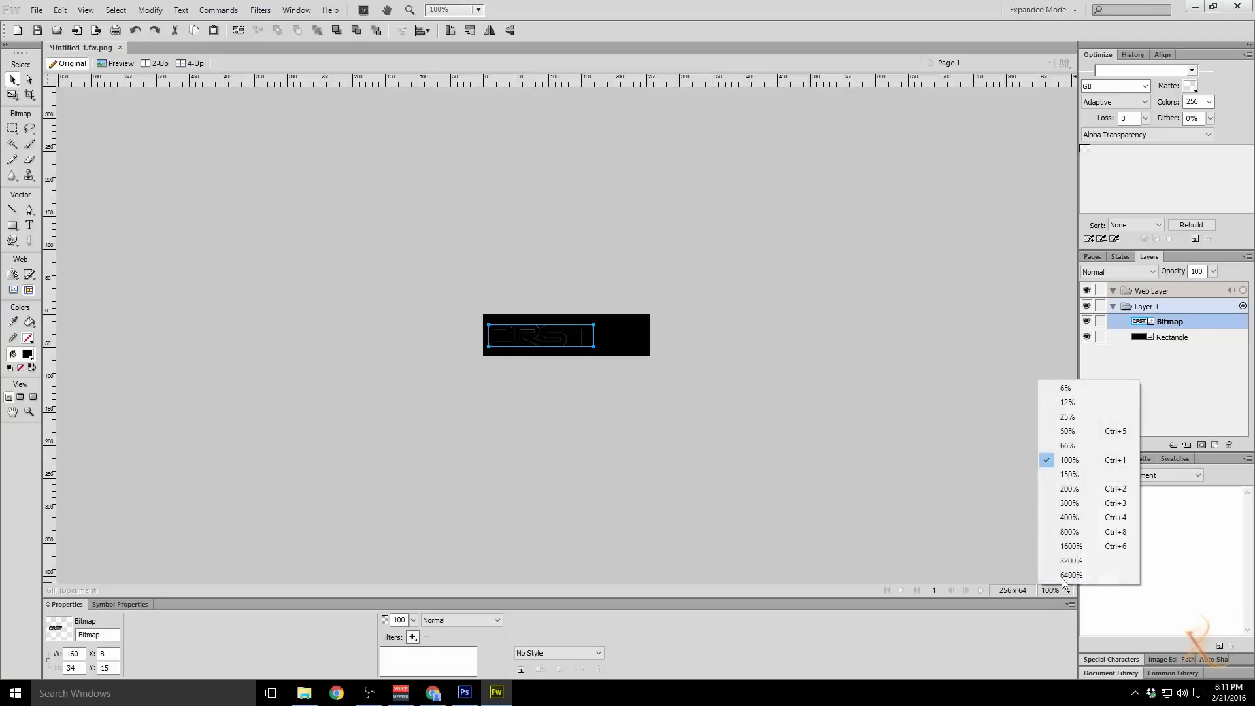
{"action": "left_click", "coordinate": [1062, 515]}
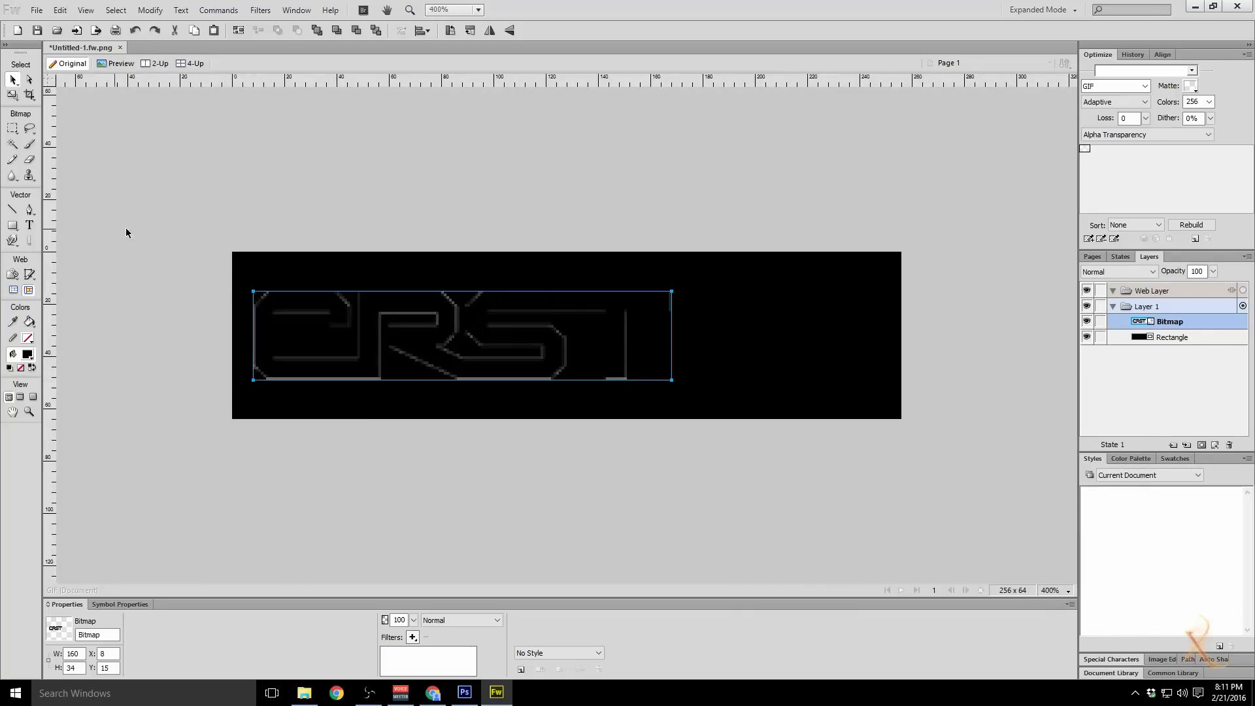
{"action": "left_click", "coordinate": [12, 144]}
{"action": "left_click", "coordinate": [312, 302]}
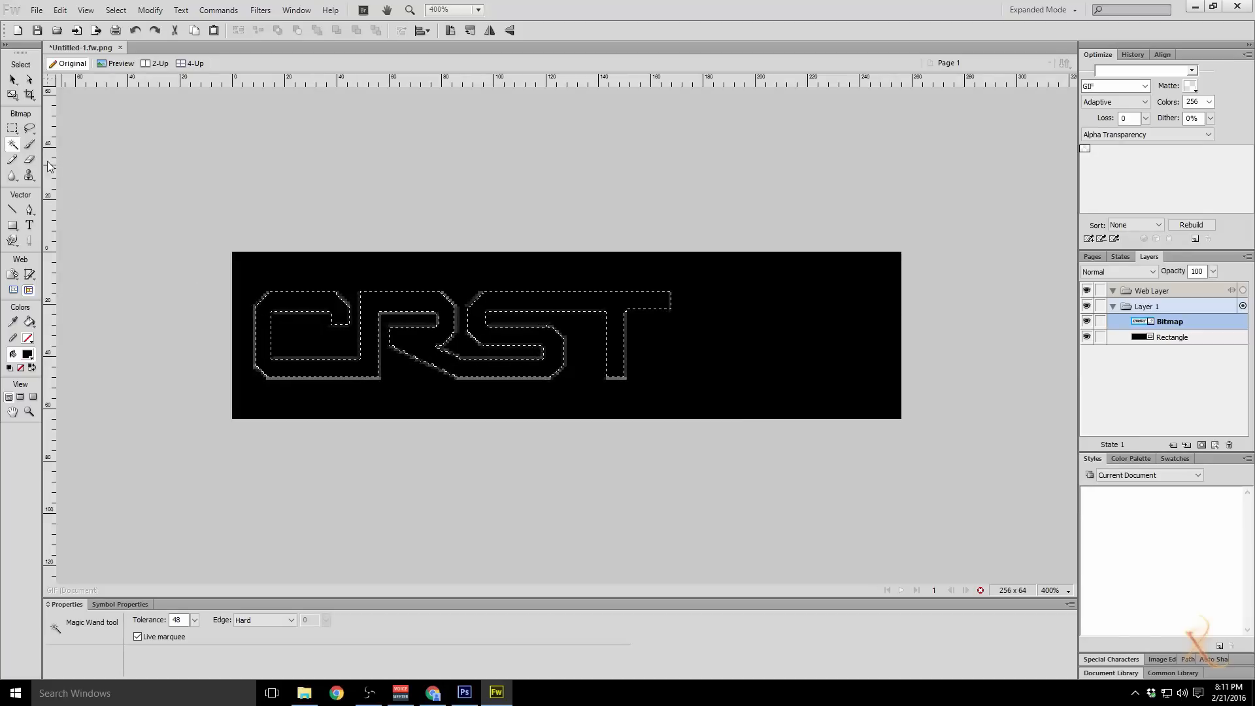
{"action": "left_click", "coordinate": [29, 145]}
{"action": "left_click", "coordinate": [268, 620]}
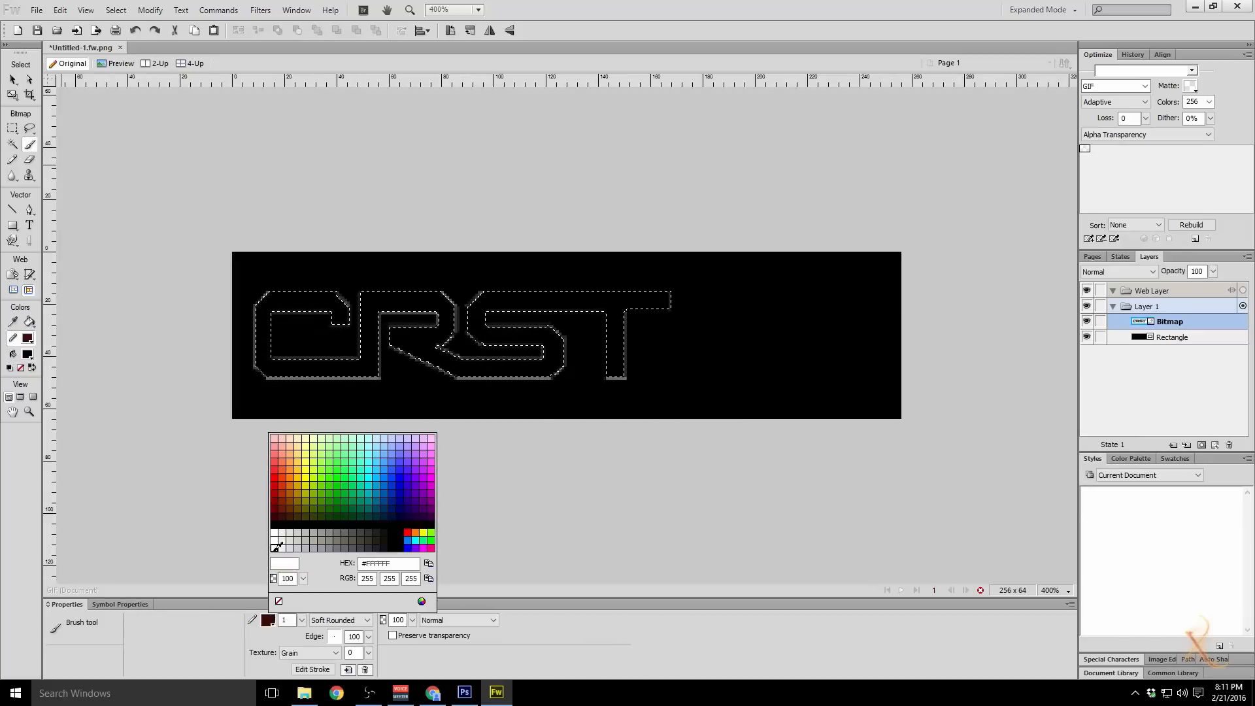
{"action": "left_click", "coordinate": [275, 537]}
{"action": "left_click_drag", "start_coordinate": [301, 620], "coordinate": [302, 515]}
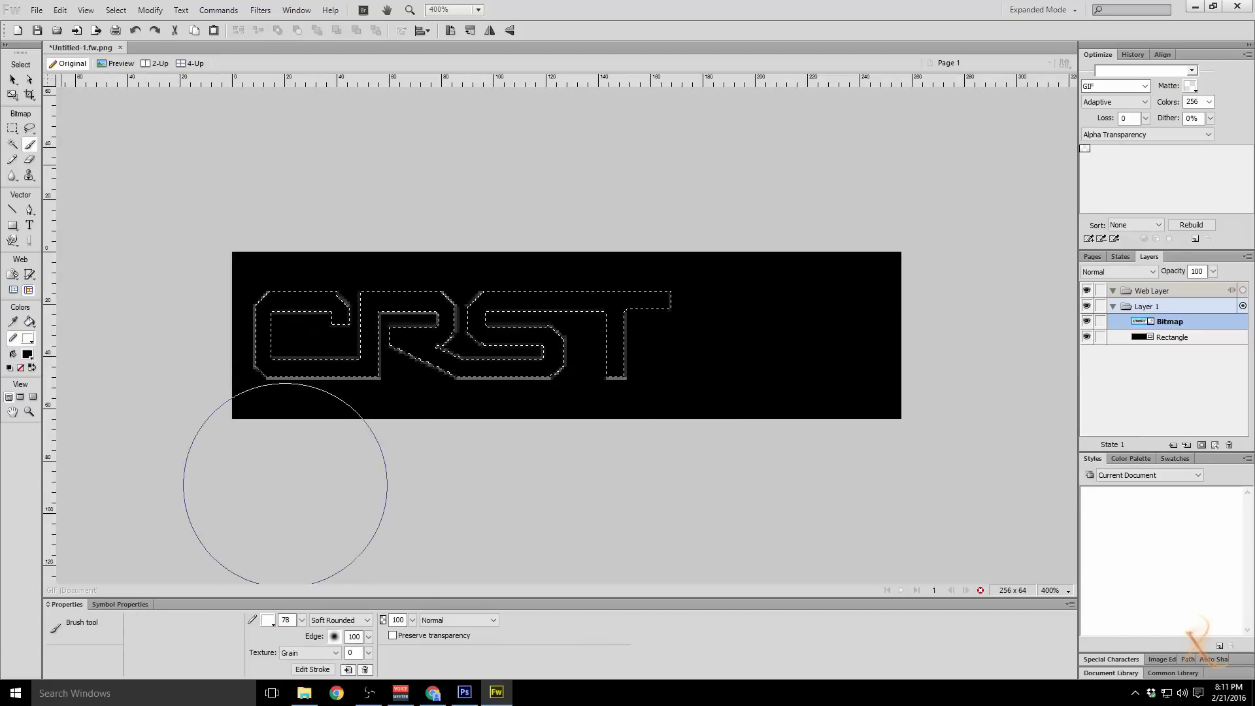
{"action": "left_click_drag", "start_coordinate": [199, 346], "coordinate": [714, 307]}
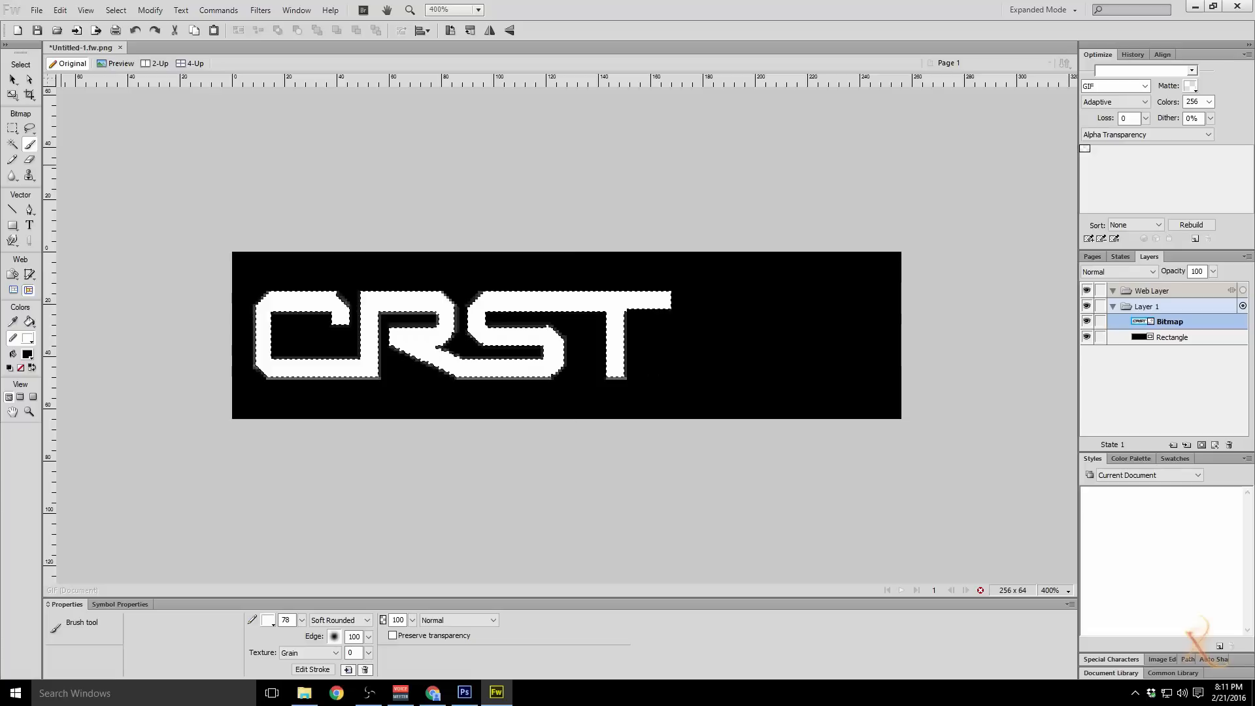
{"action": "left_click", "coordinate": [12, 79]}
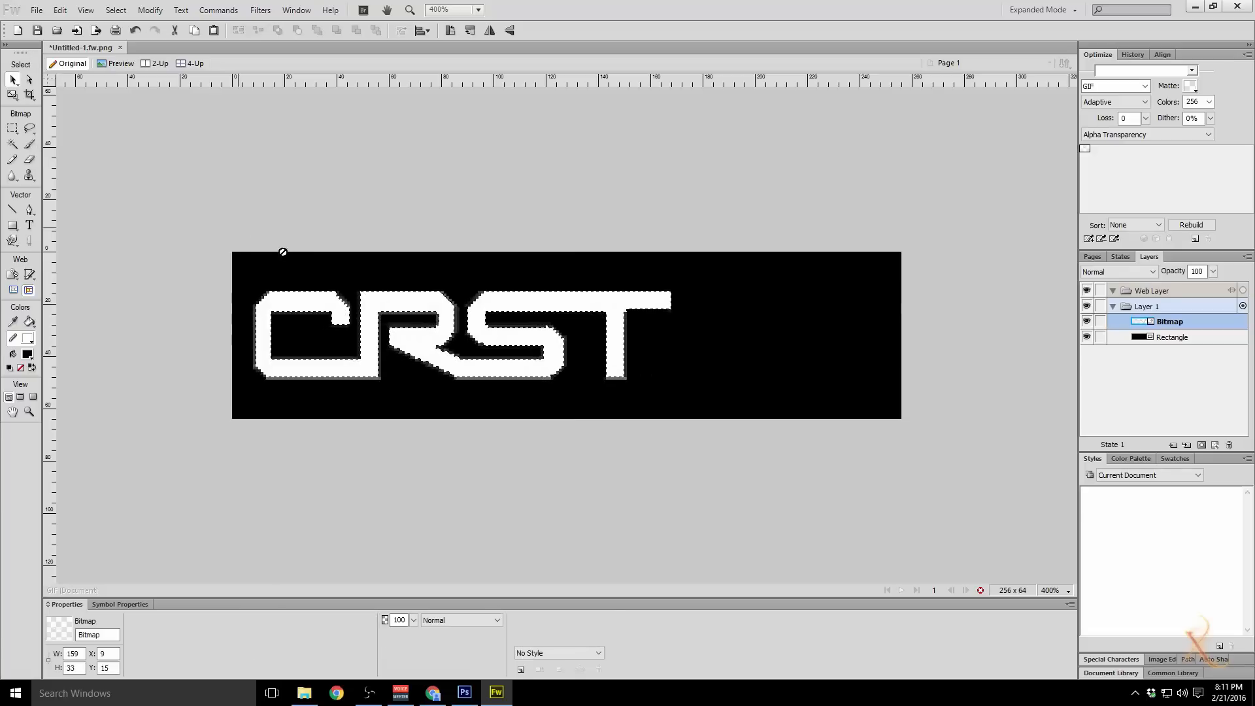
{"action": "left_click", "coordinate": [358, 374]}
{"action": "left_click", "coordinate": [414, 387]}
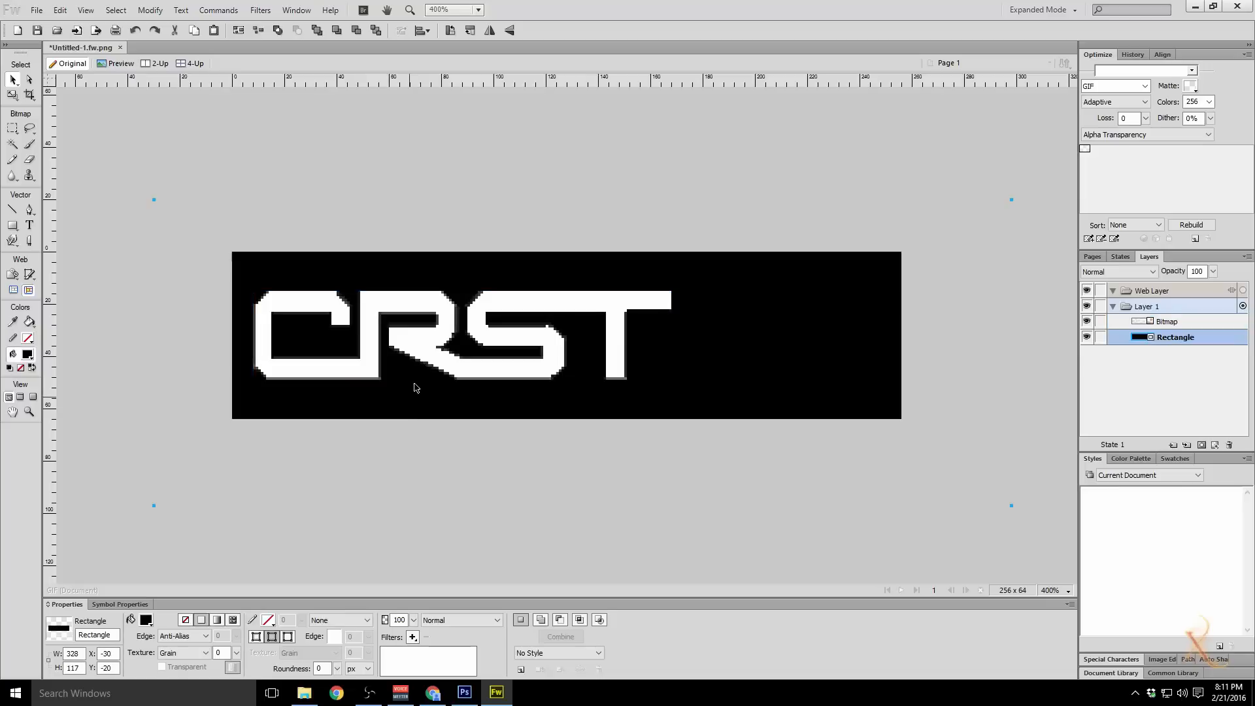
Step: Copy the white CRST logo with its black rectangle and paste it over the whole crst29846565.dds image in Photoshop
{"action": "left_click", "coordinate": [1052, 590]}
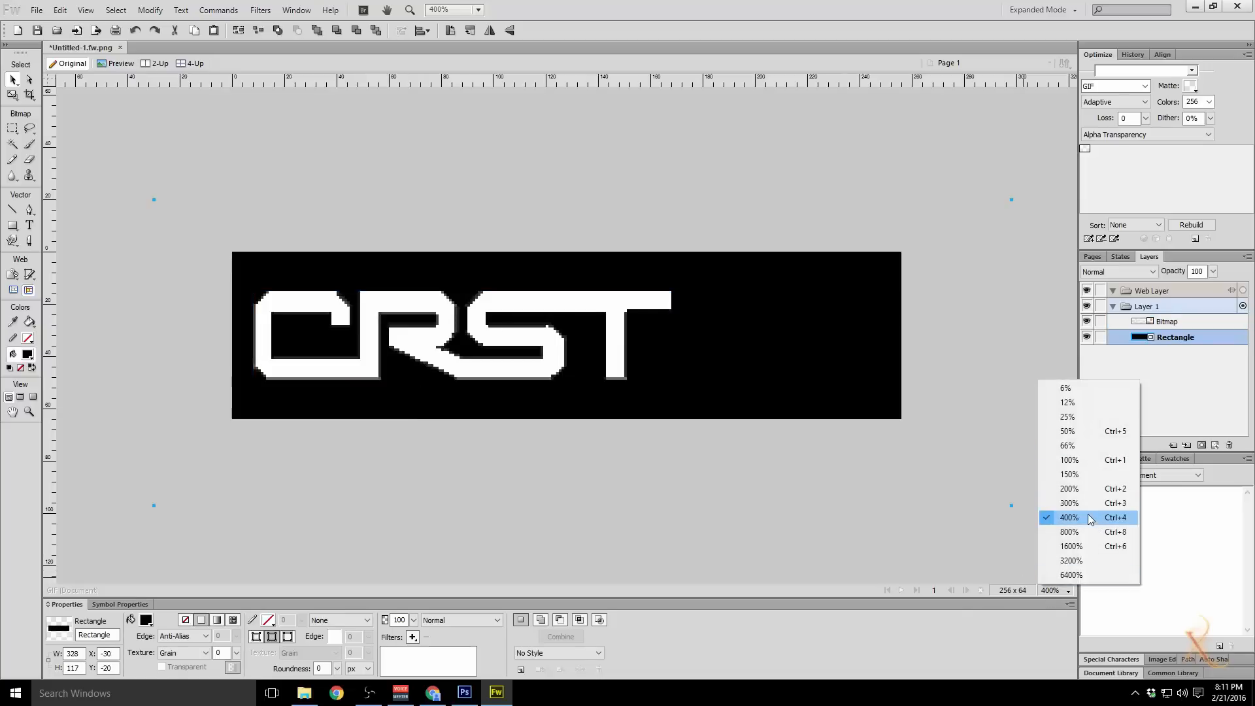
{"action": "left_click", "coordinate": [1069, 459]}
{"action": "left_click", "coordinate": [639, 483]}
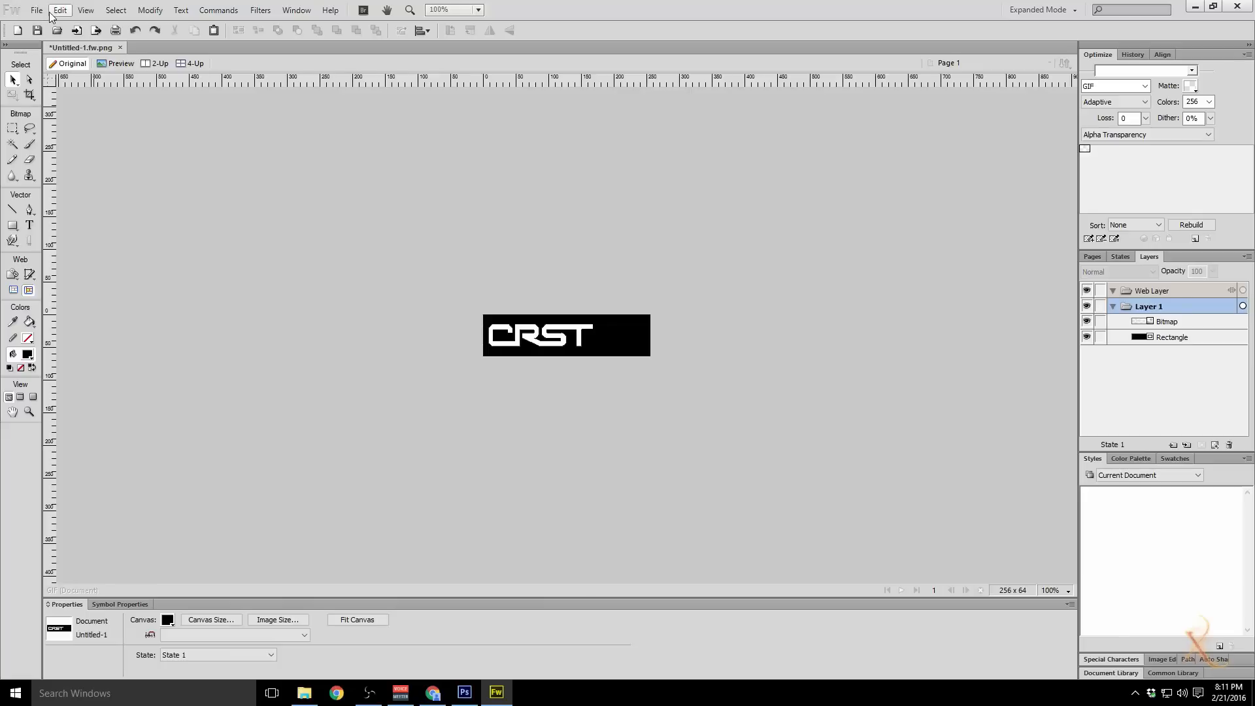
{"action": "key", "text": "ctrl+a"}
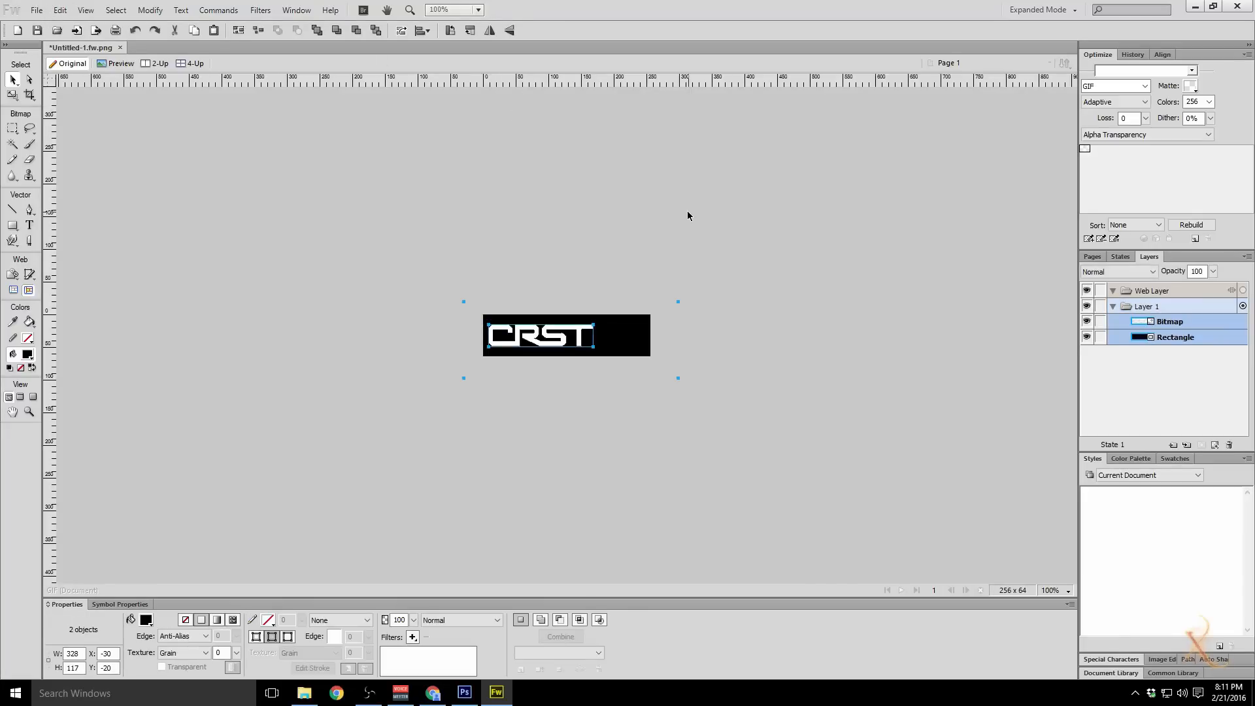
{"action": "left_click", "coordinate": [393, 363]}
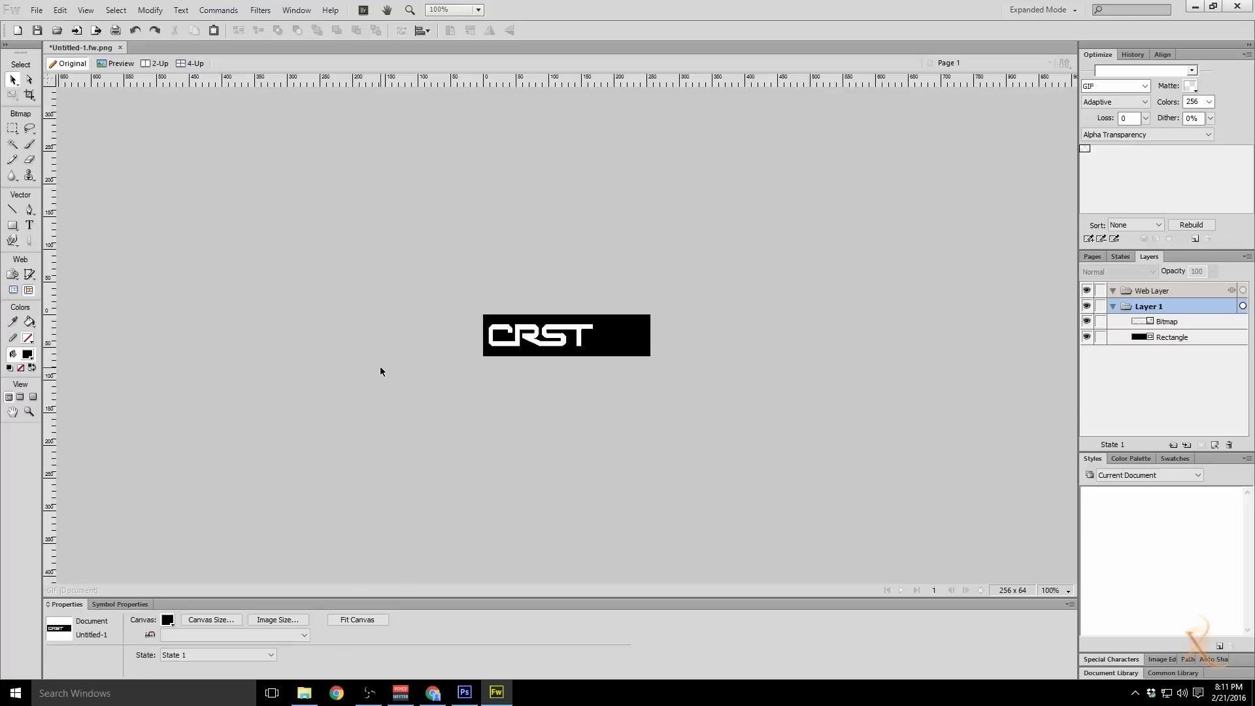
{"action": "key", "text": "ctrl+a"}
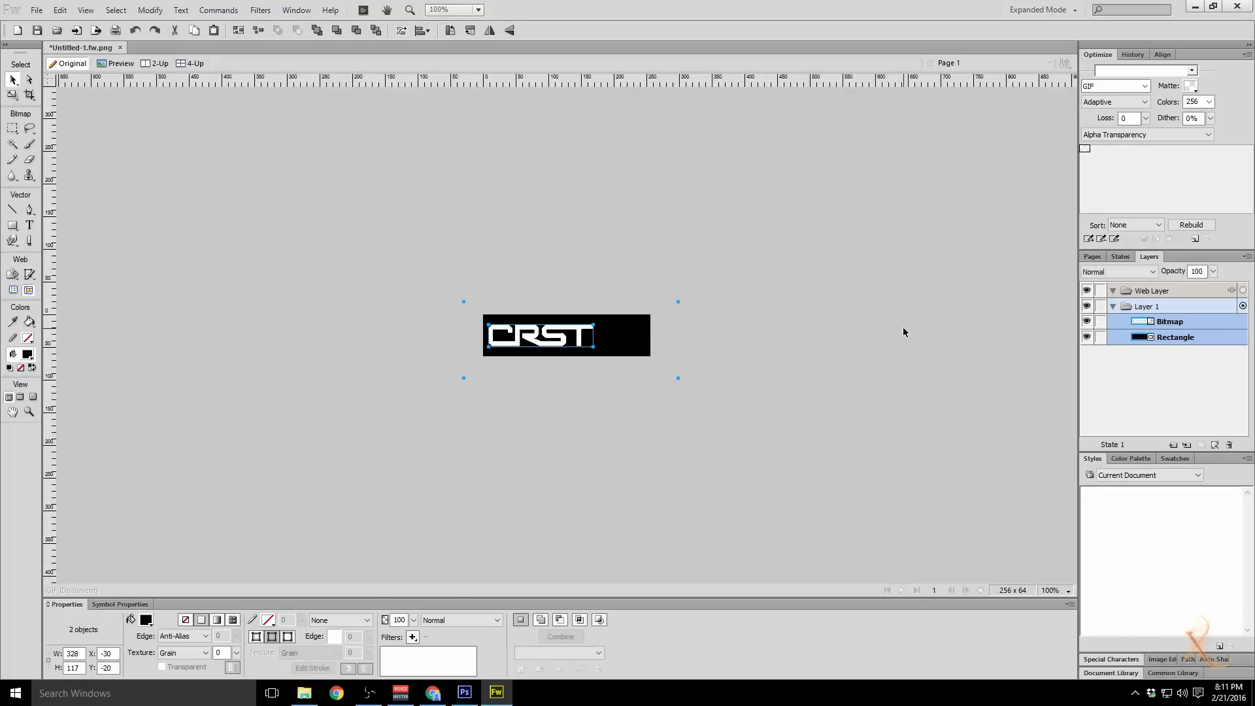
{"action": "left_click", "coordinate": [464, 692]}
{"action": "key", "text": "ctrl+a"}
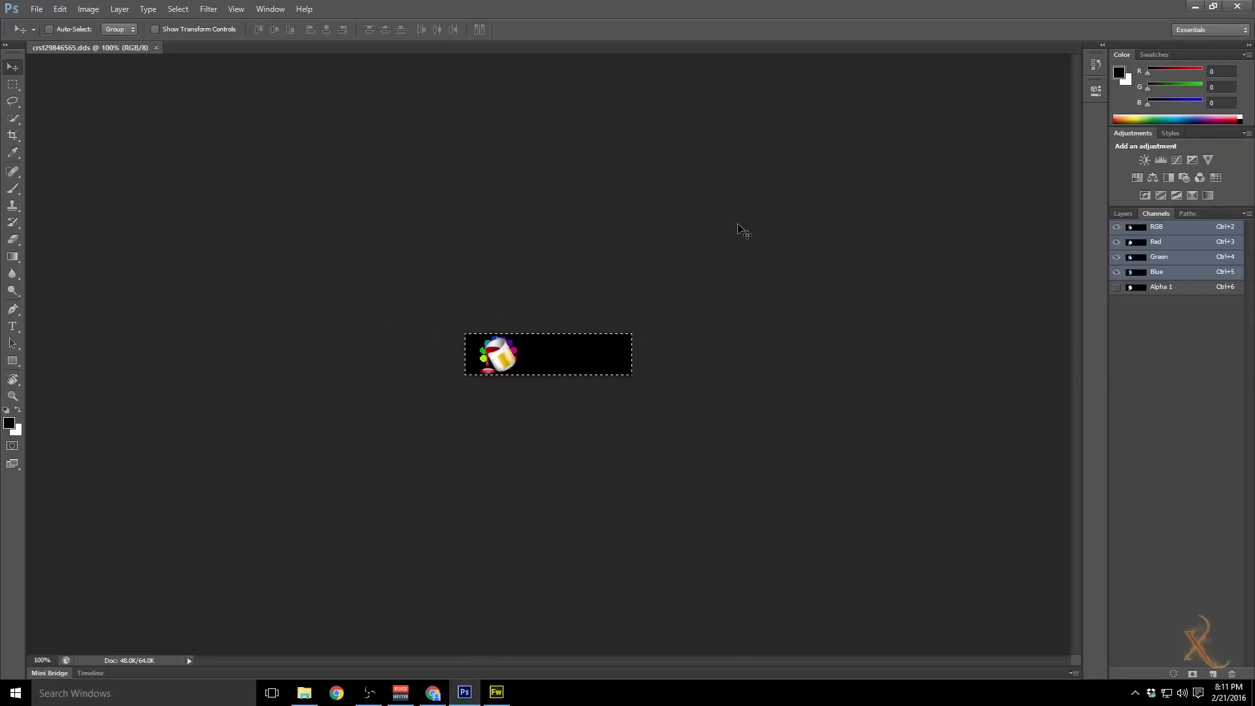
{"action": "key", "text": "ctrl+v"}
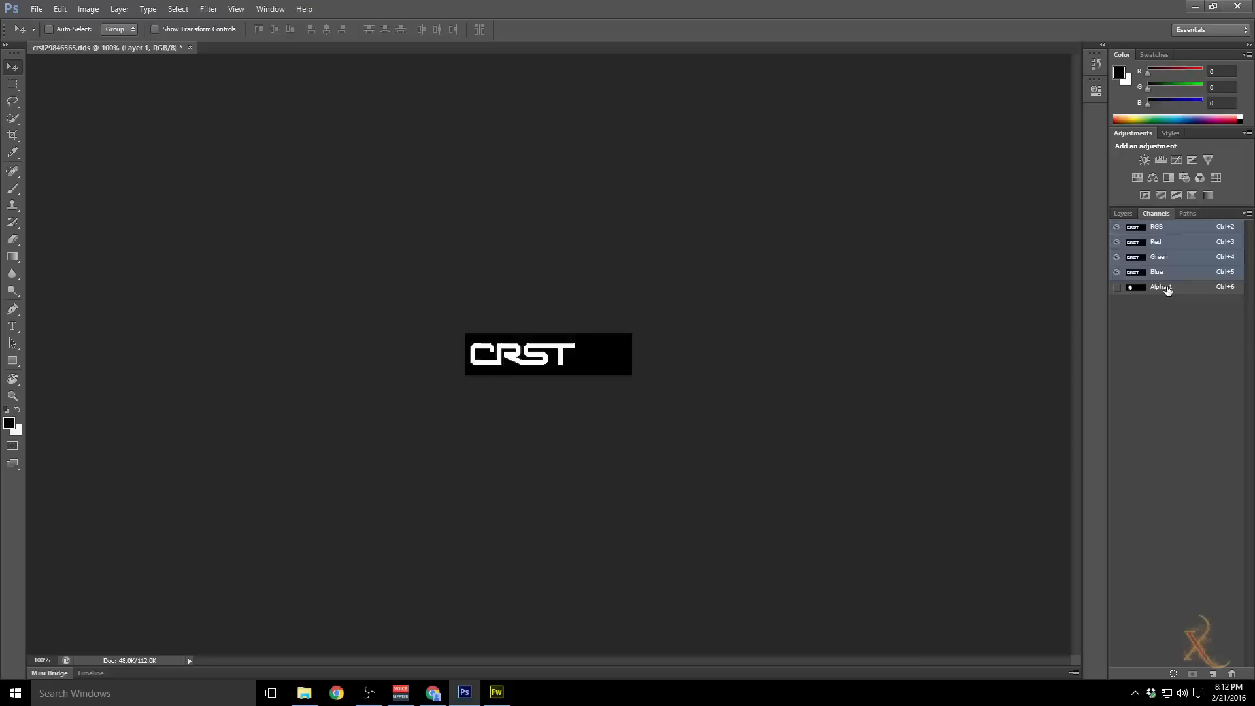
Step: Paste the CRST artwork into the Alpha 1 channel as well, and return to the RGB channel
{"action": "left_click", "coordinate": [1167, 290]}
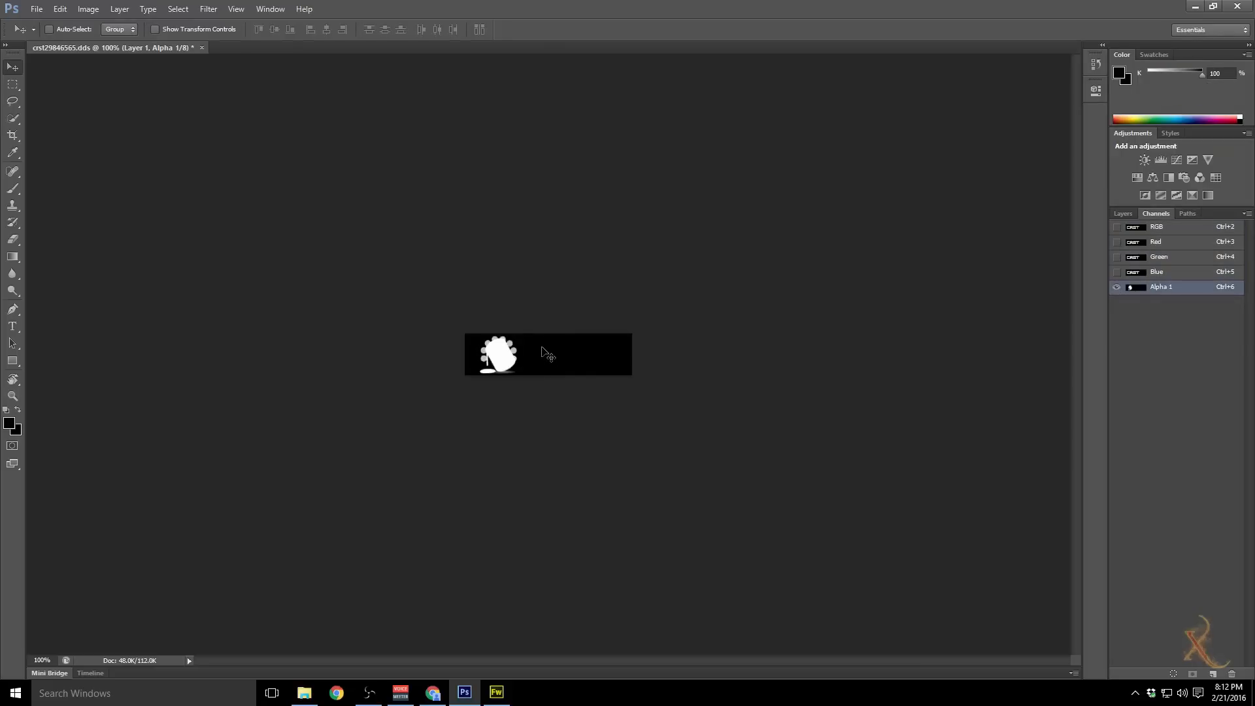
{"action": "key", "text": "ctrl+v"}
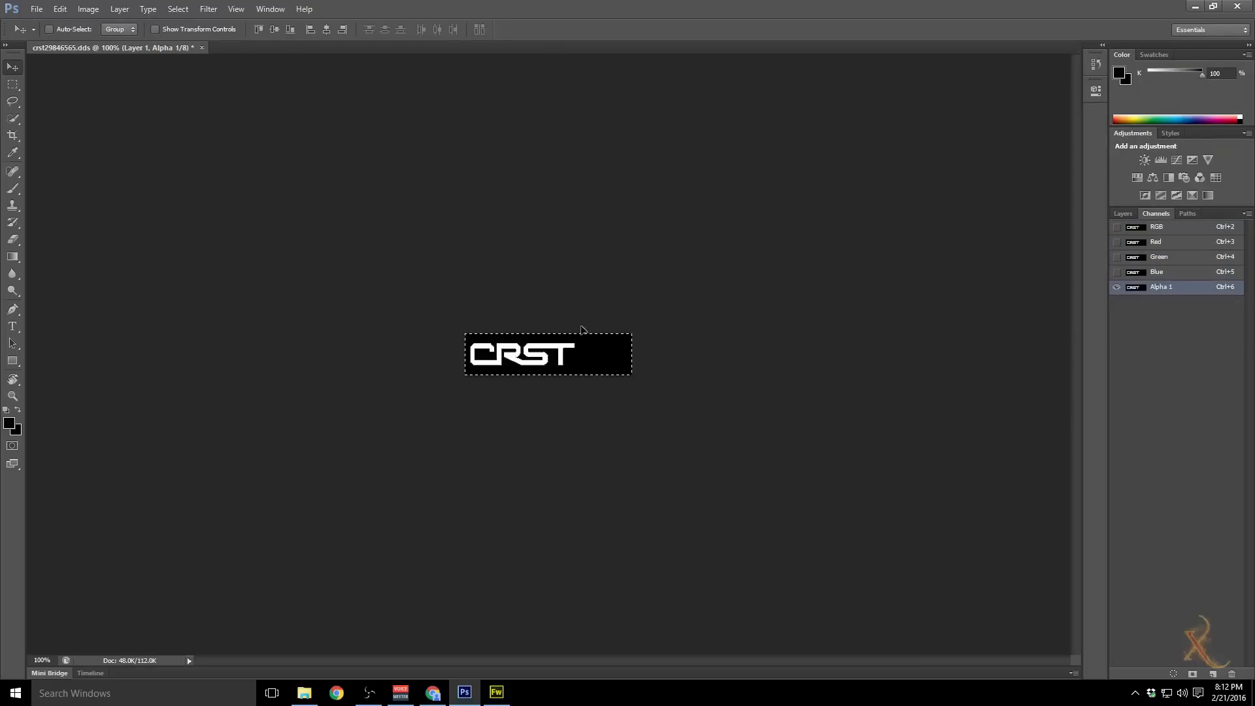
{"action": "left_click", "coordinate": [1162, 230]}
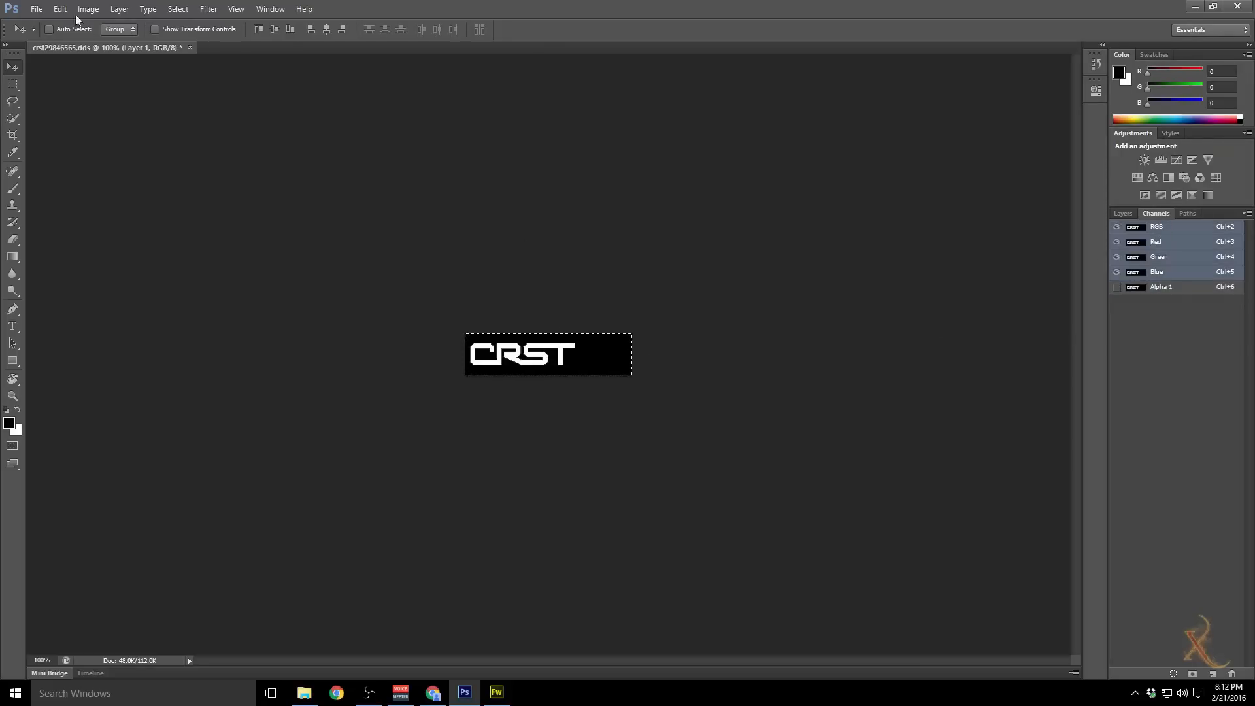
Step: Save the CRST icon in D3D/DDS format over the existing crst29846565.dds in the accessory folder
{"action": "left_click", "coordinate": [37, 9]}
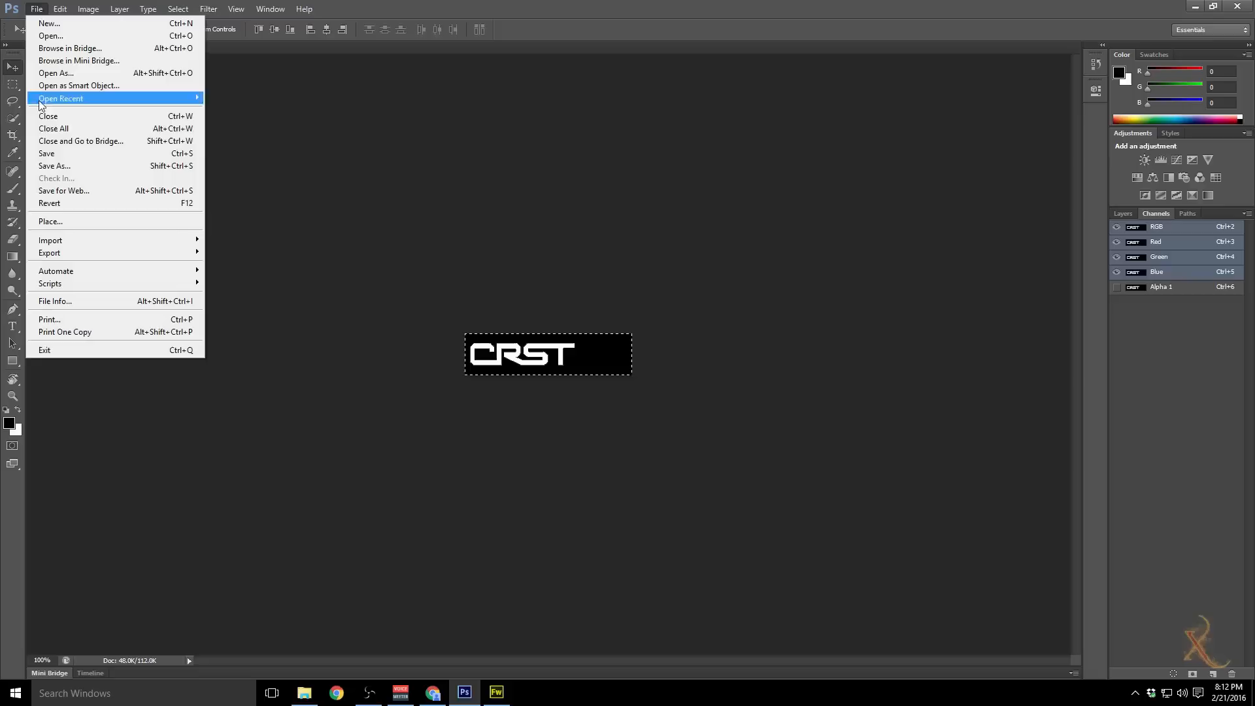
{"action": "left_click", "coordinate": [62, 153]}
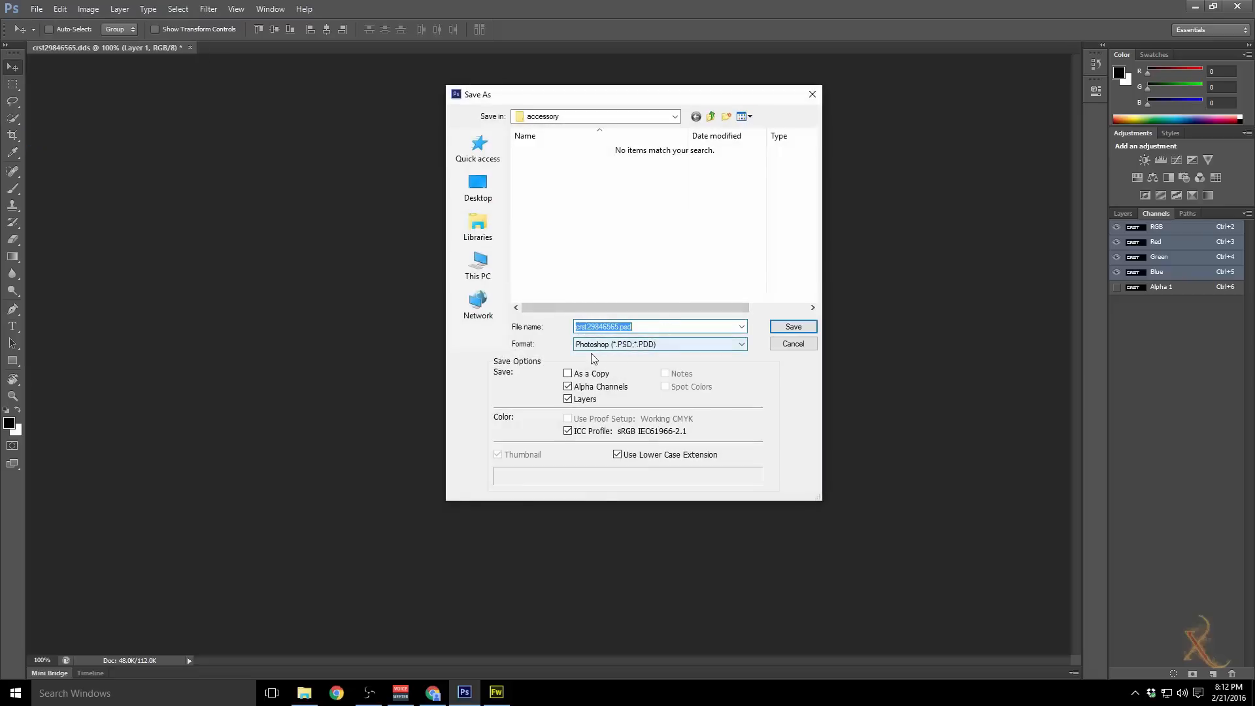
{"action": "left_click", "coordinate": [624, 344]}
{"action": "left_click", "coordinate": [647, 389]}
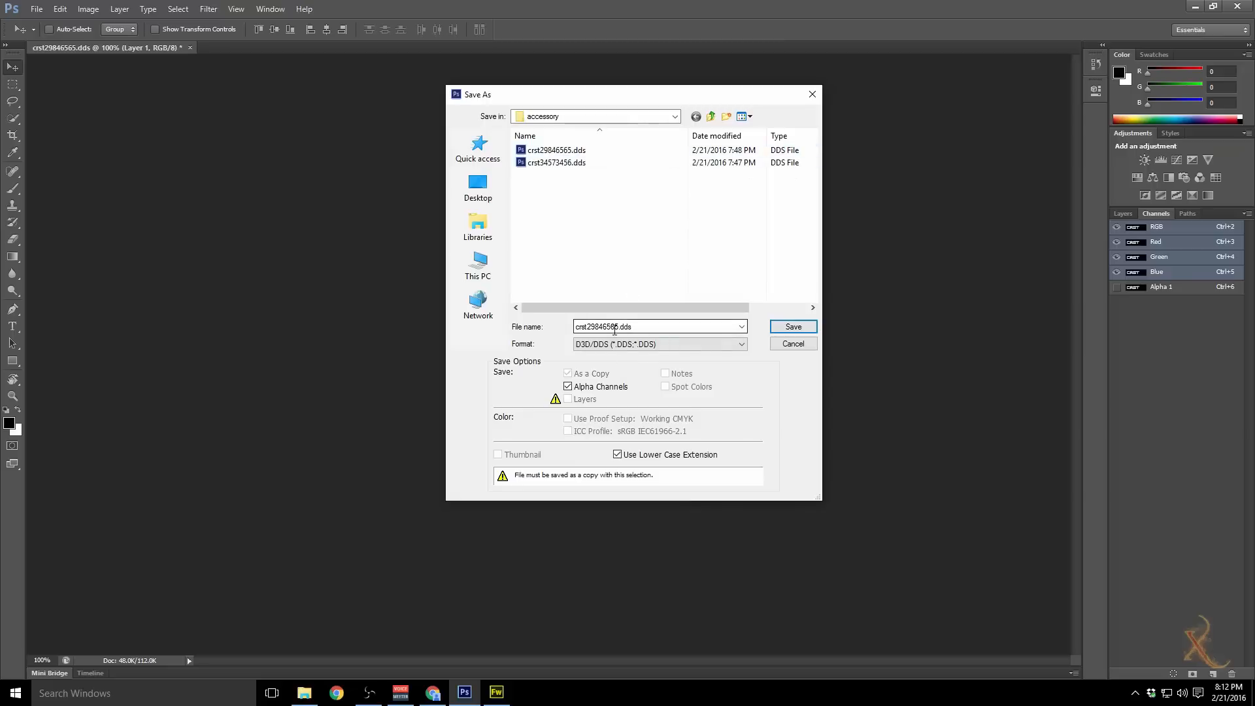
{"action": "left_click", "coordinate": [570, 154]}
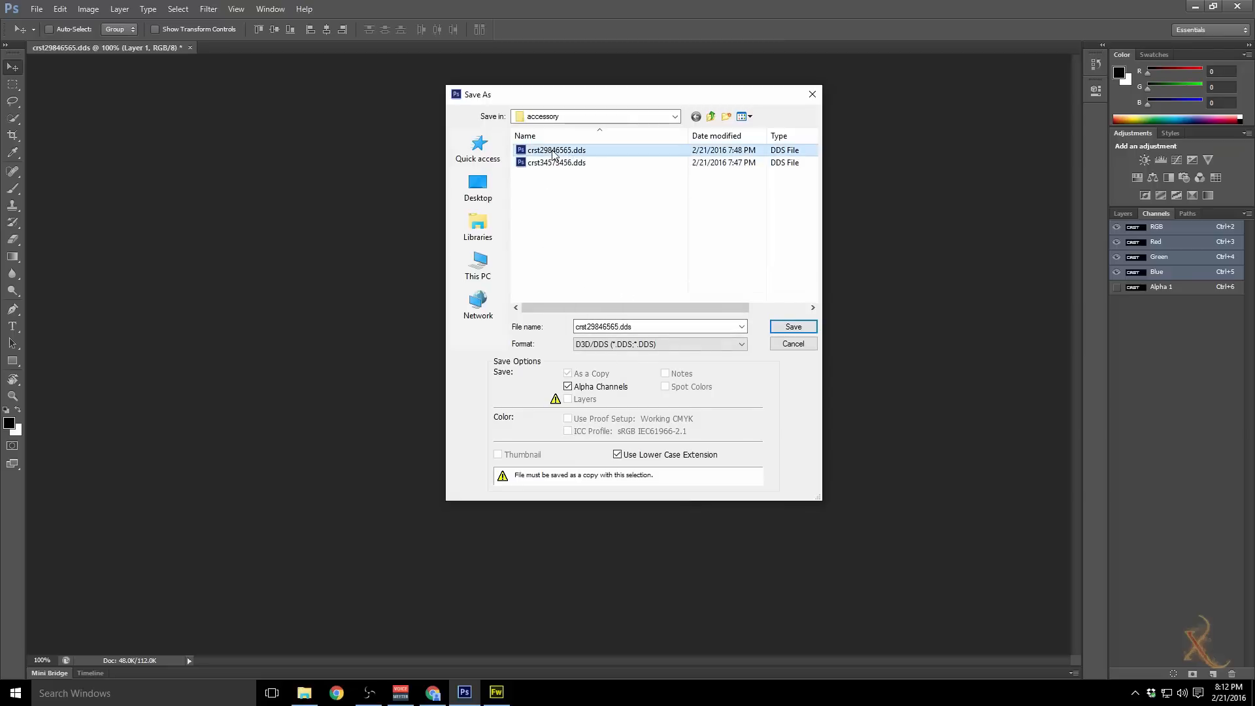
{"action": "left_click", "coordinate": [795, 327]}
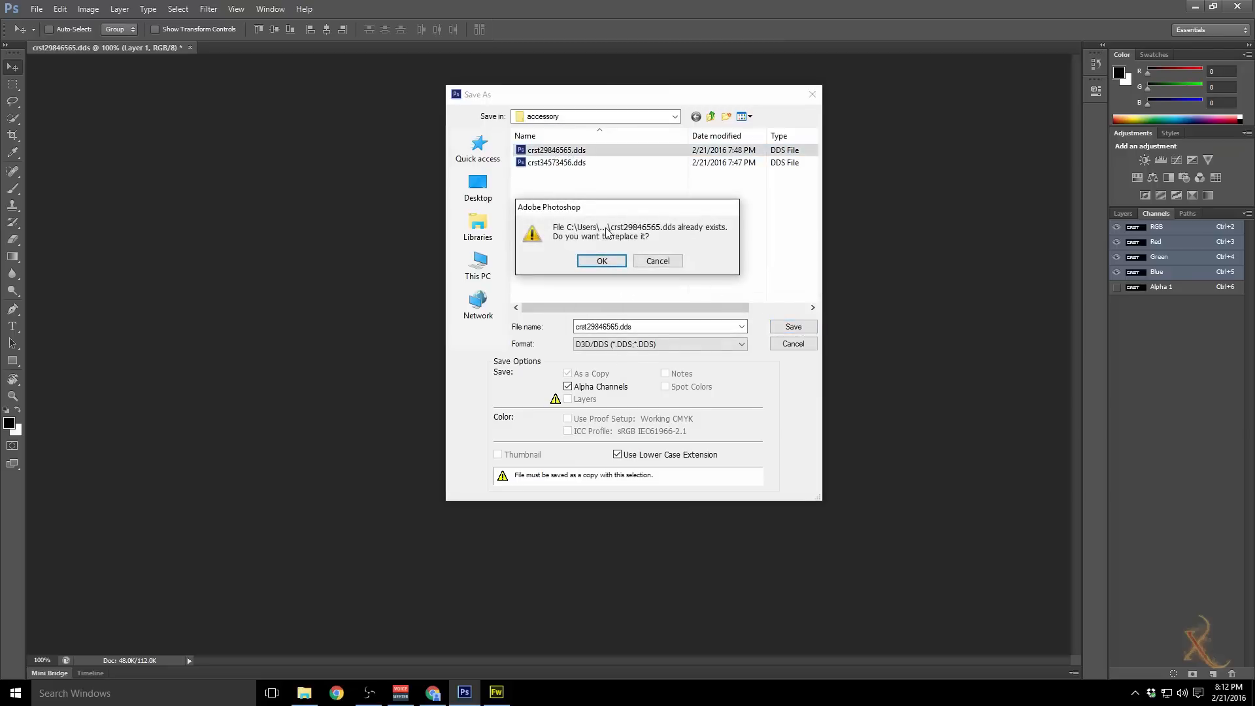
{"action": "left_click", "coordinate": [602, 260]}
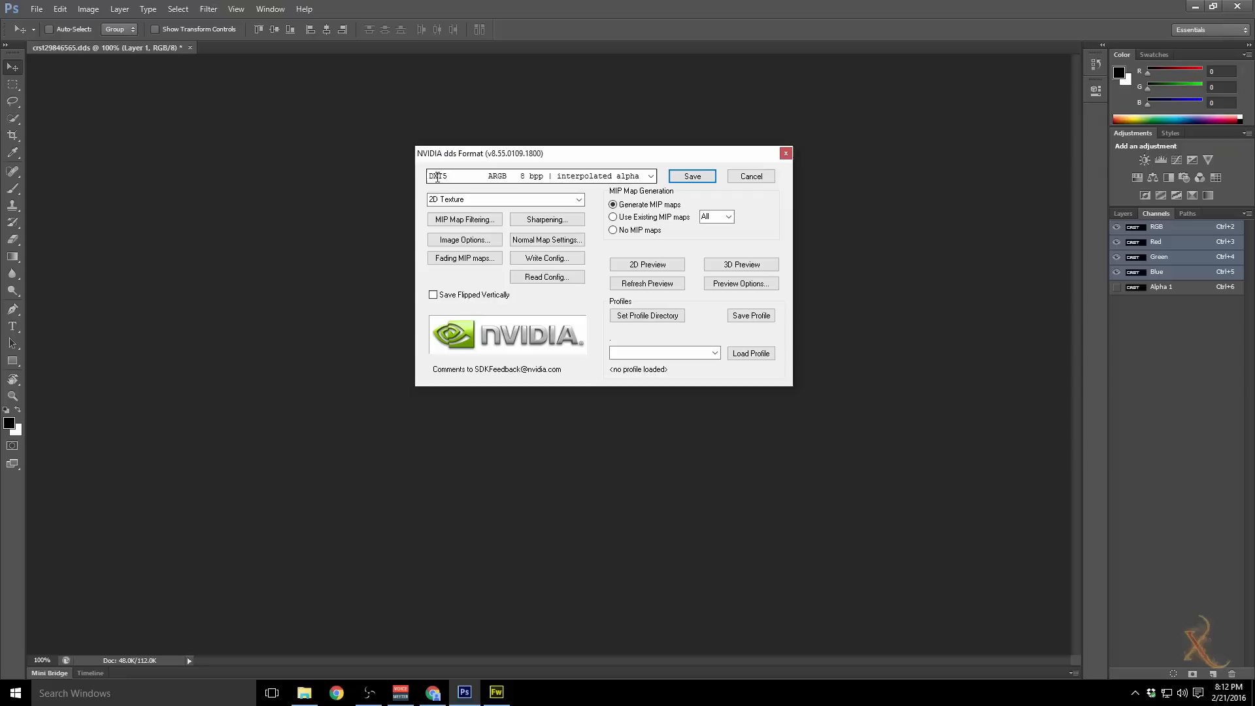
Step: Export the DDS as DXT5 ARGB 8 bpp interpolated alpha, 2D Texture, with generated MIP maps
{"action": "left_click", "coordinate": [650, 175]}
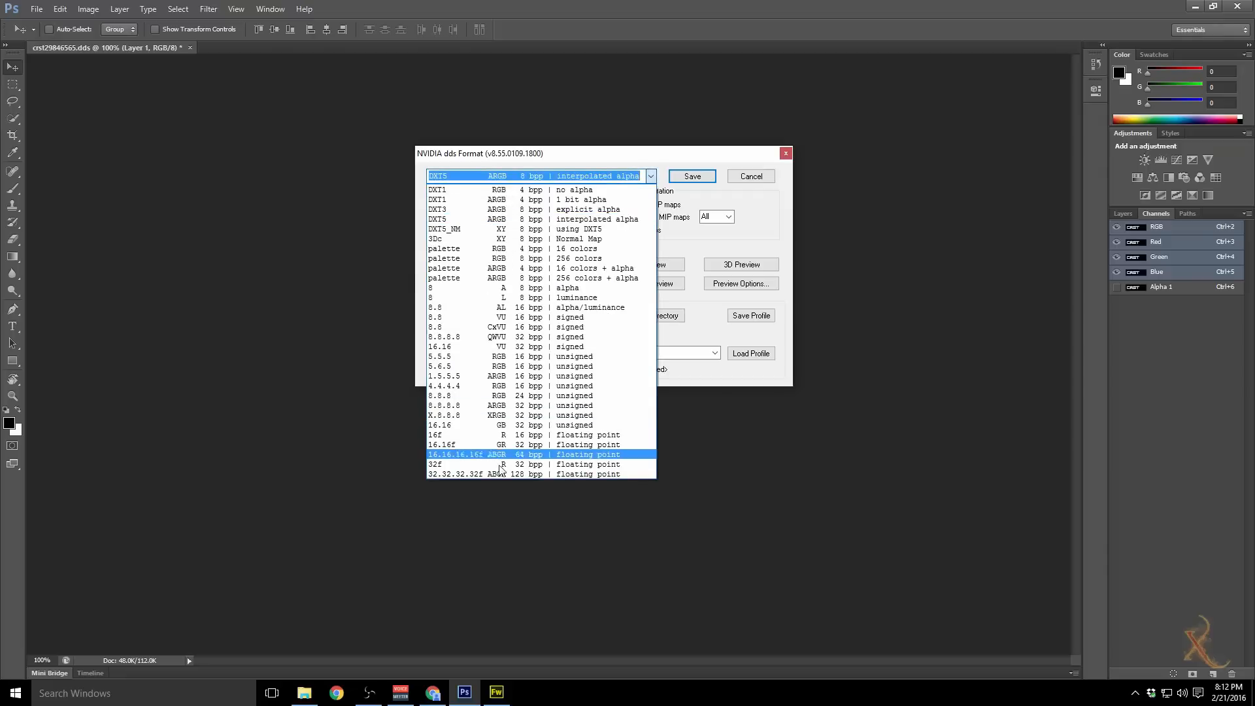
{"action": "left_click", "coordinate": [453, 221]}
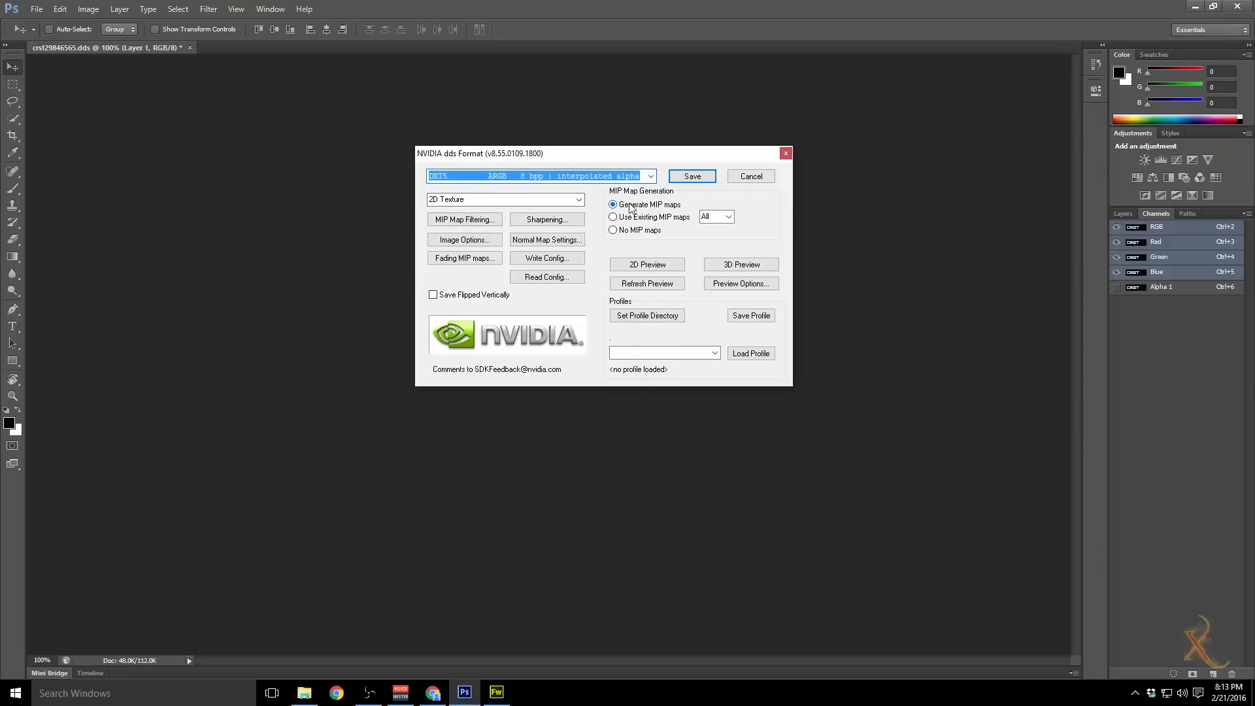
{"action": "left_click", "coordinate": [461, 198]}
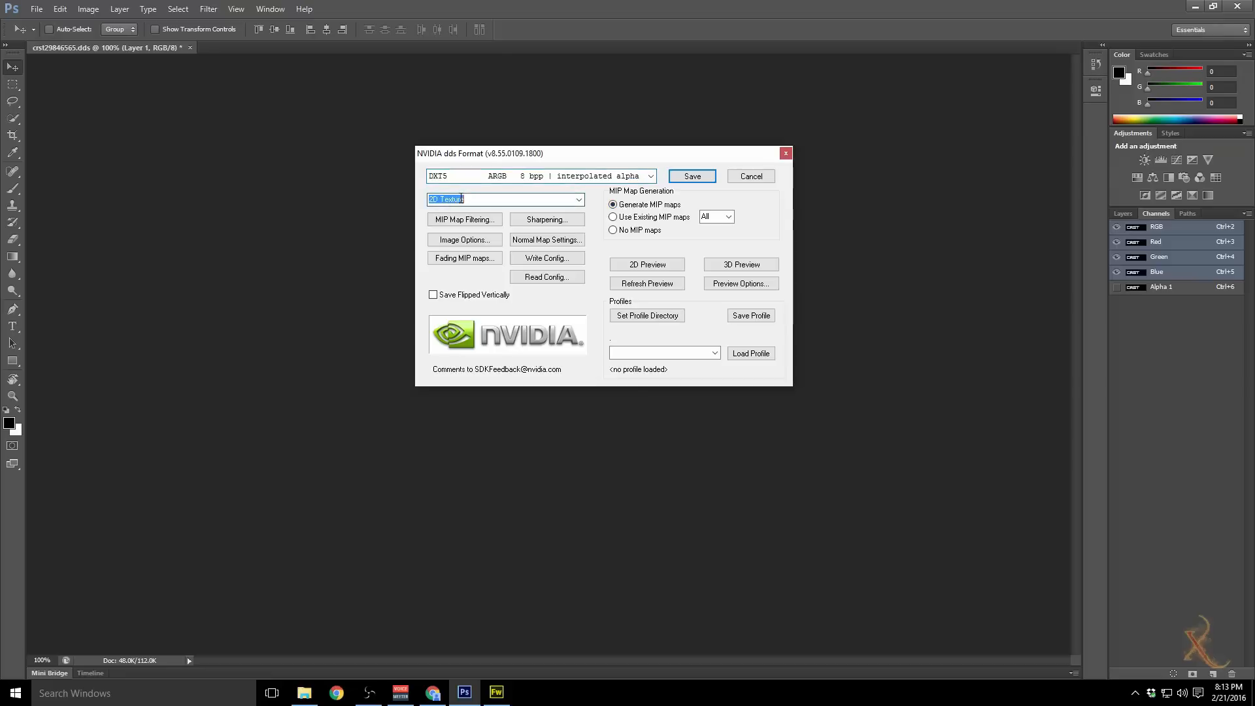
{"action": "left_click", "coordinate": [578, 200]}
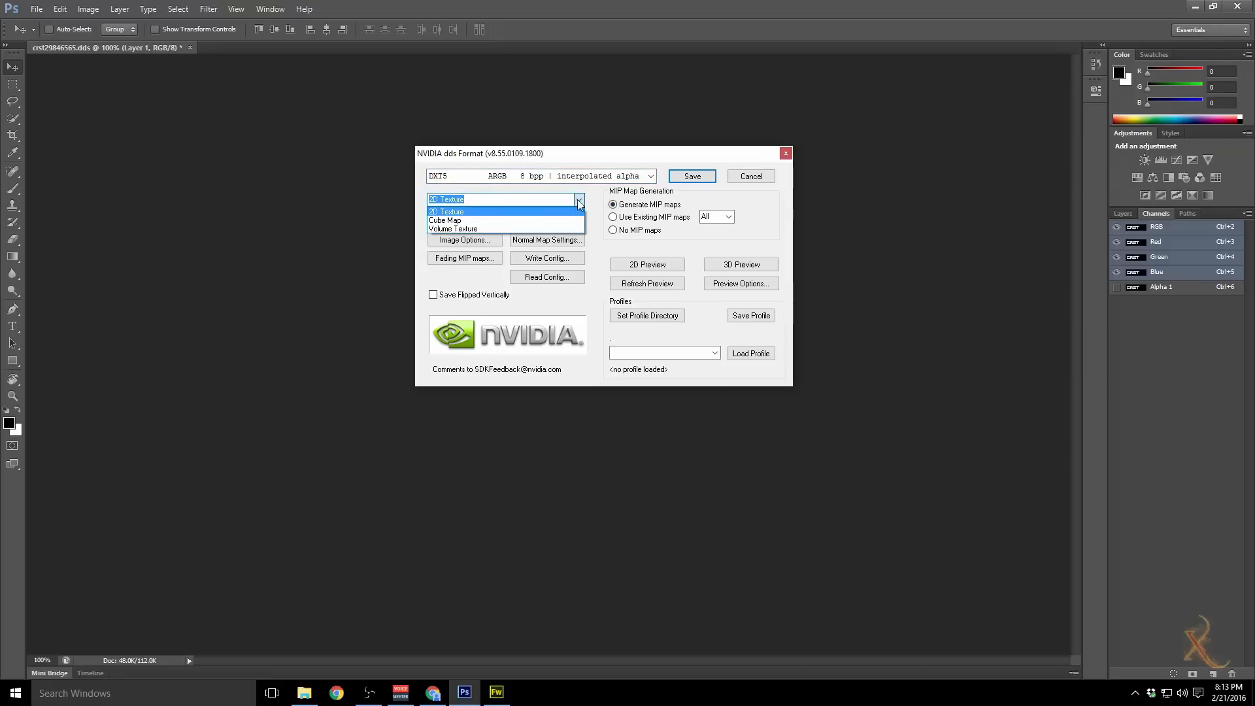
{"action": "left_click", "coordinate": [450, 211]}
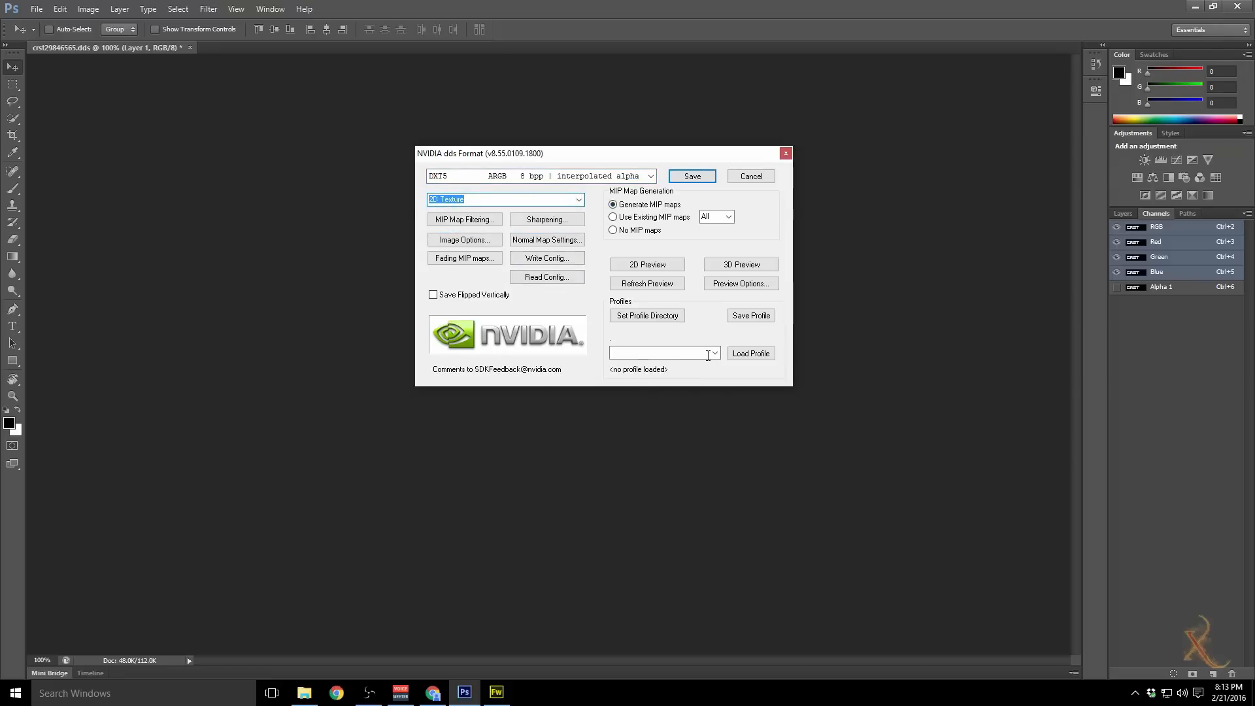
{"action": "left_click", "coordinate": [693, 178]}
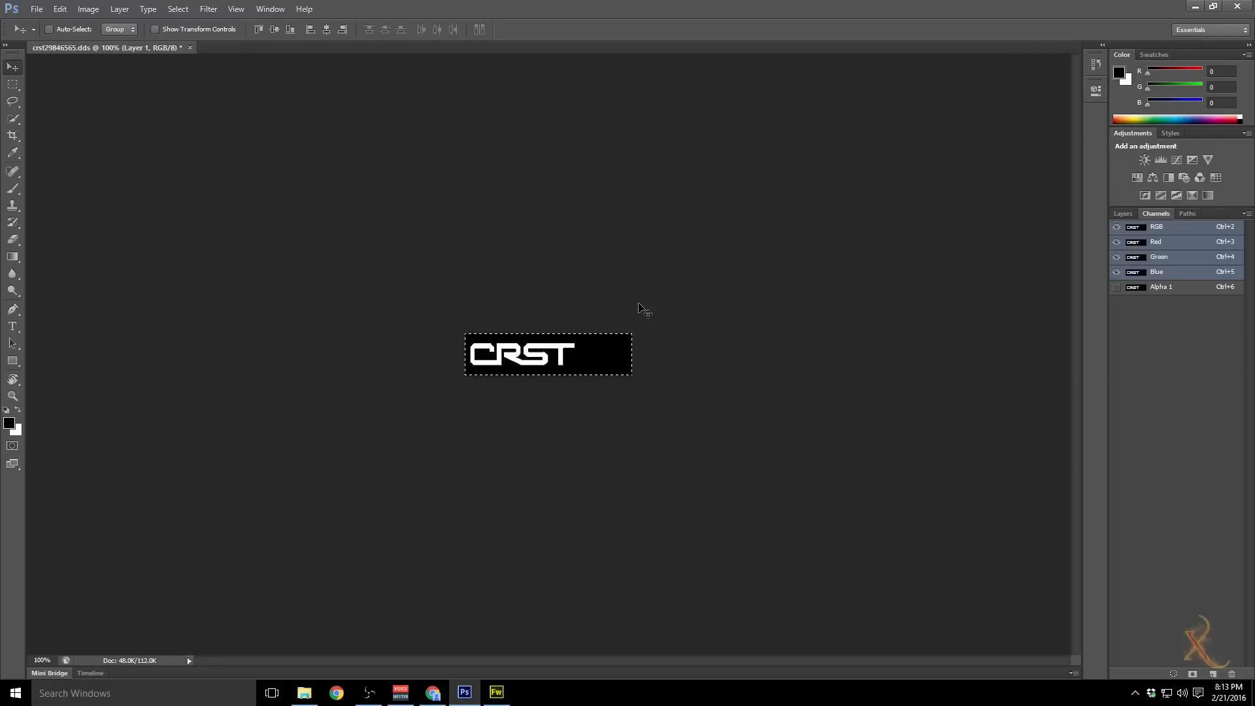
Step: Save the same artwork as DDS over crst34573456.dds too, using DXT5 interpolated alpha and 2D Texture
{"action": "left_click", "coordinate": [37, 8]}
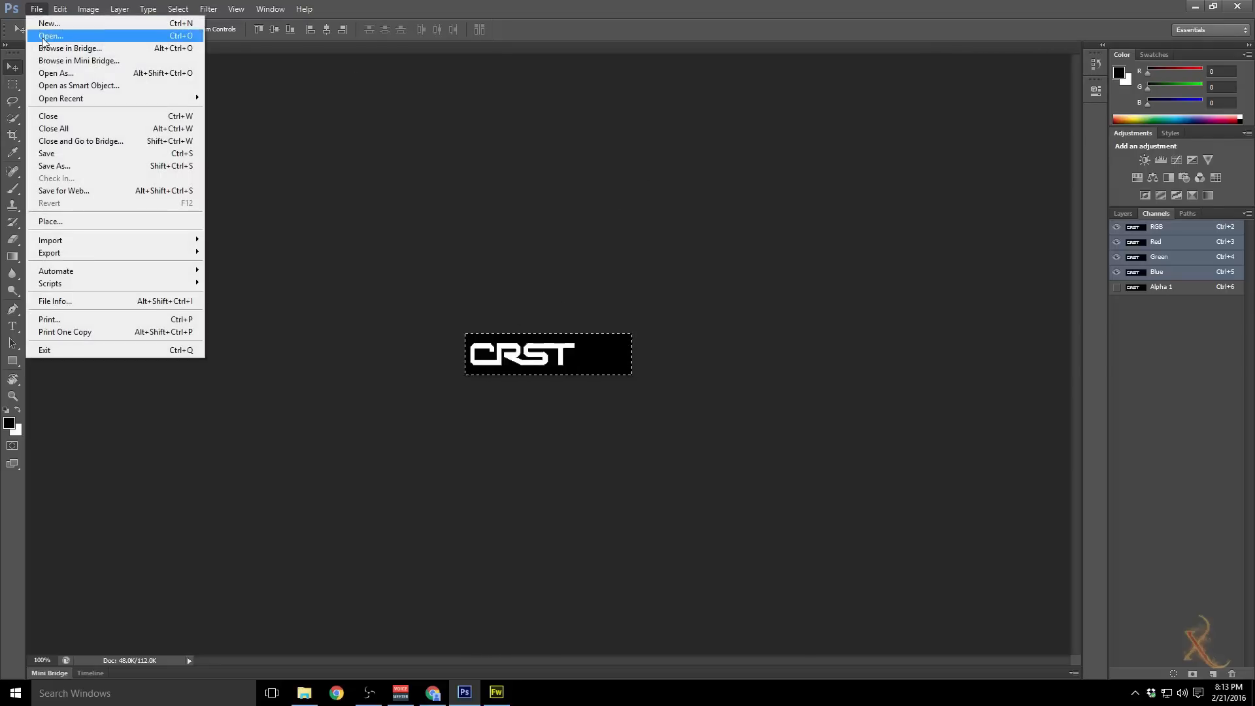
{"action": "left_click", "coordinate": [66, 169]}
{"action": "left_click", "coordinate": [656, 344]}
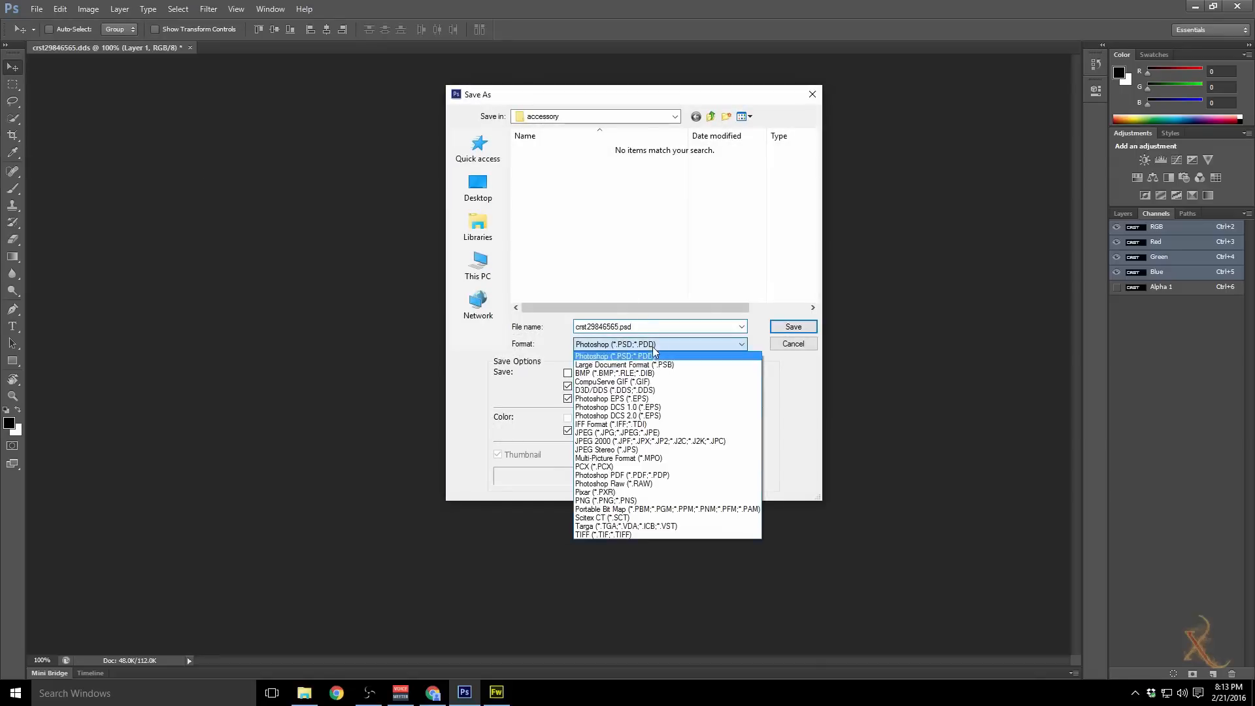
{"action": "left_click", "coordinate": [653, 390]}
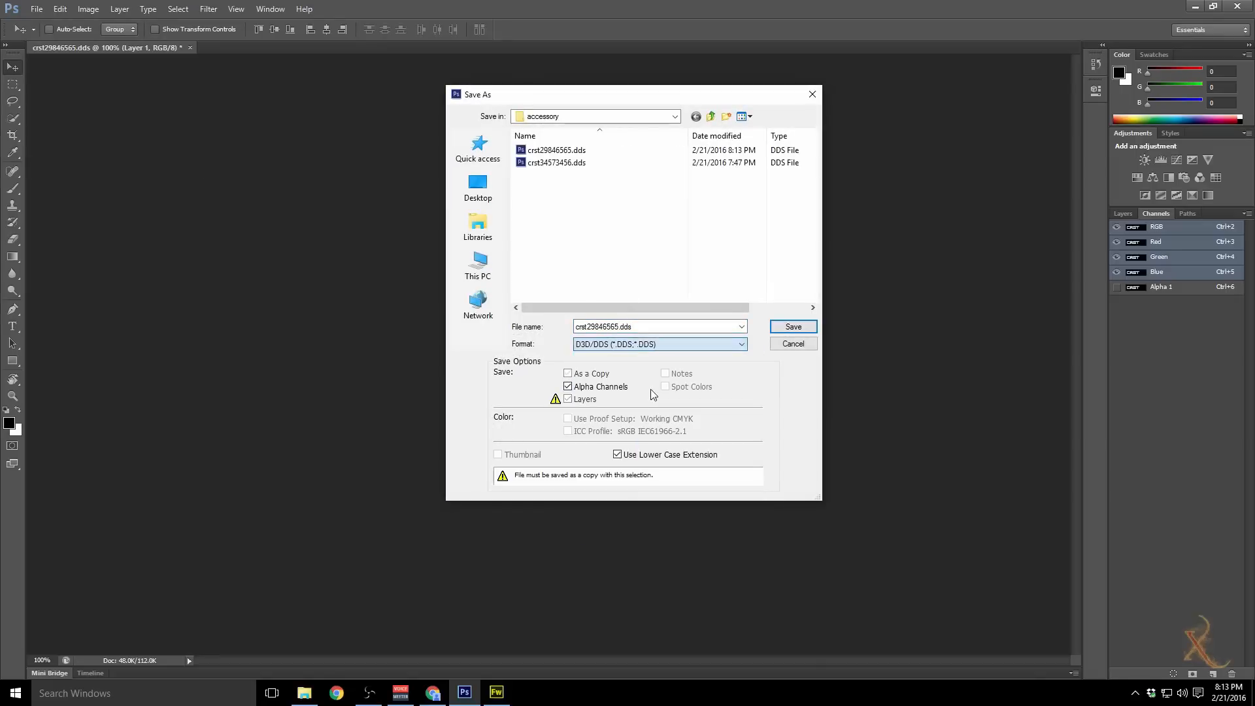
{"action": "left_click", "coordinate": [558, 164]}
{"action": "left_click", "coordinate": [793, 326]}
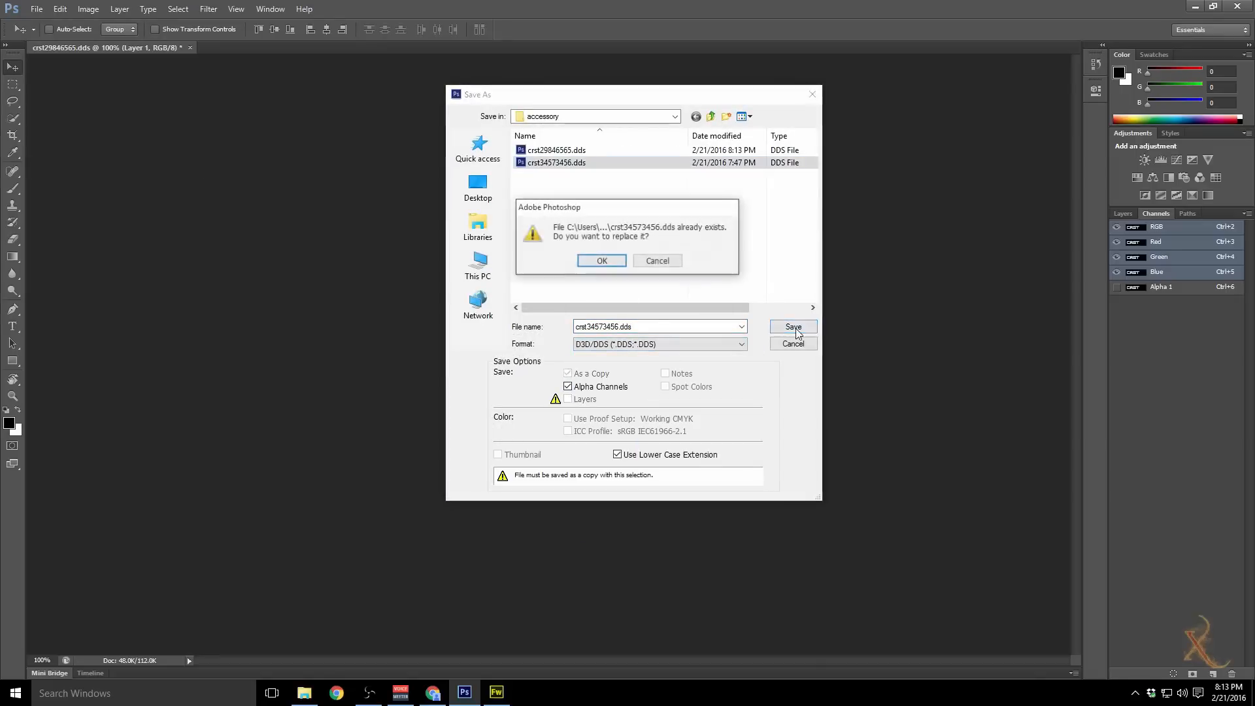
{"action": "left_click", "coordinate": [600, 262]}
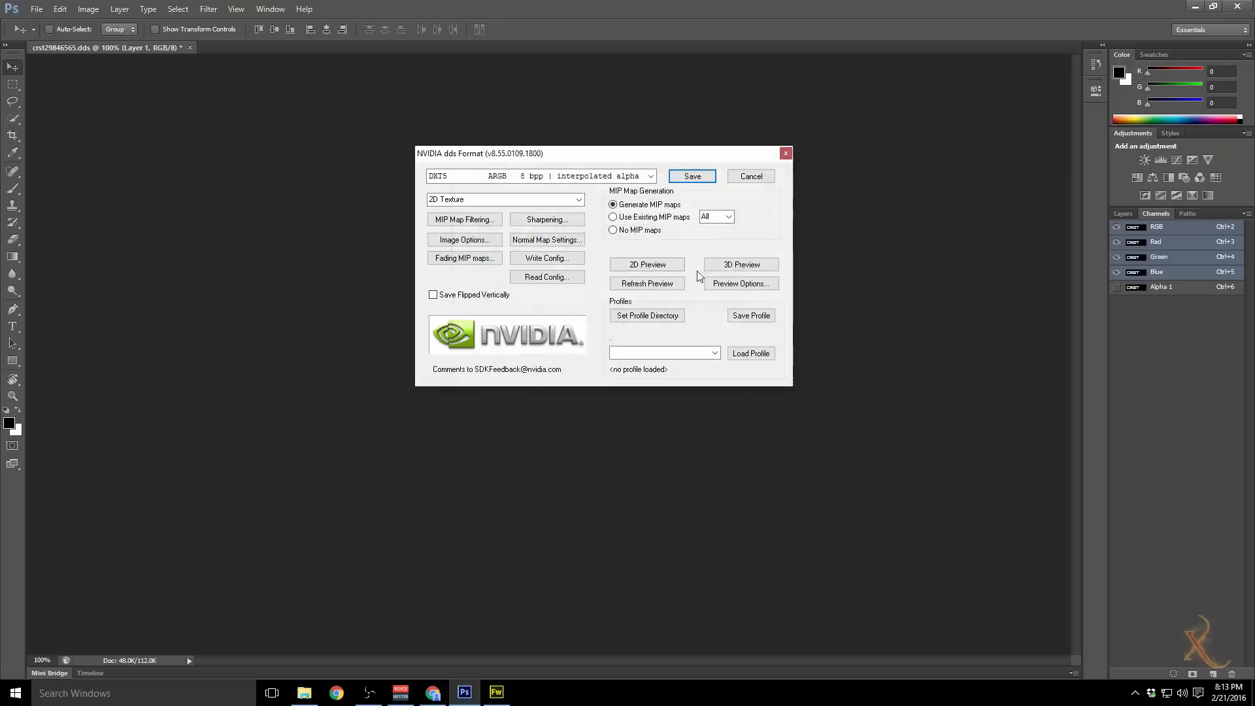
{"action": "left_click", "coordinate": [693, 176]}
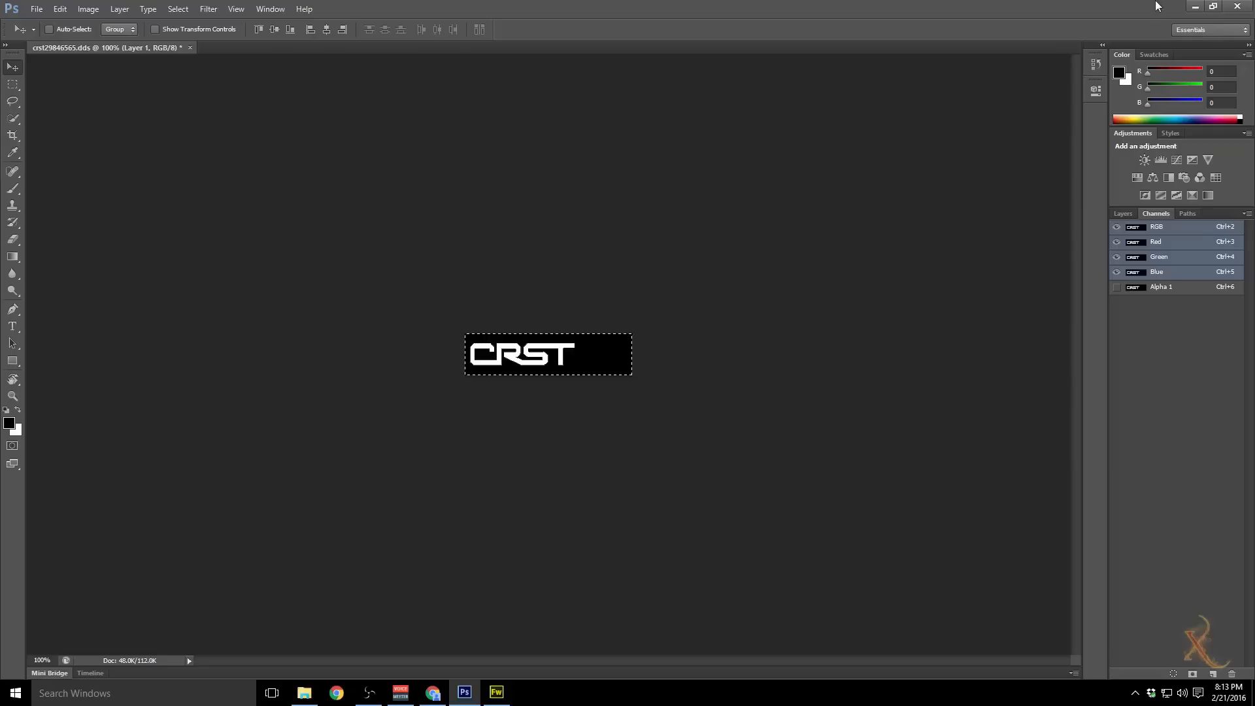
Step: Quit Photoshop without saving changes to the open document, and close Fireworks as well
{"action": "left_click", "coordinate": [1237, 6]}
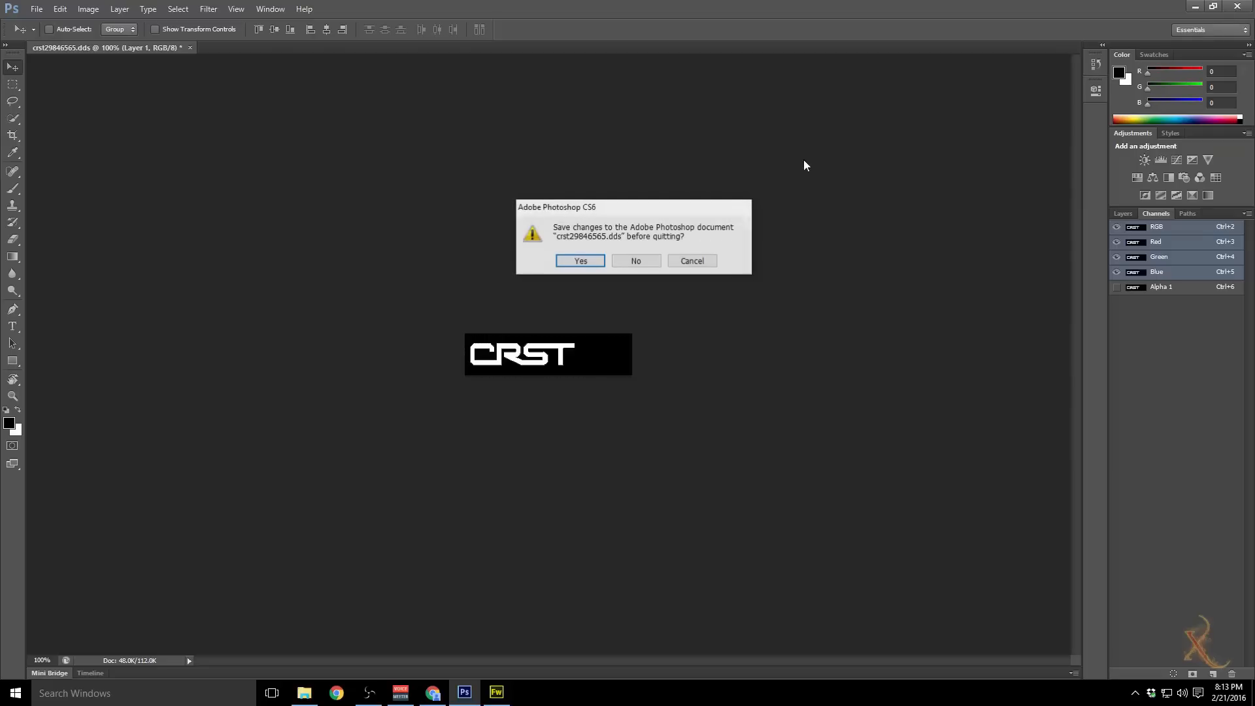
{"action": "left_click", "coordinate": [653, 262]}
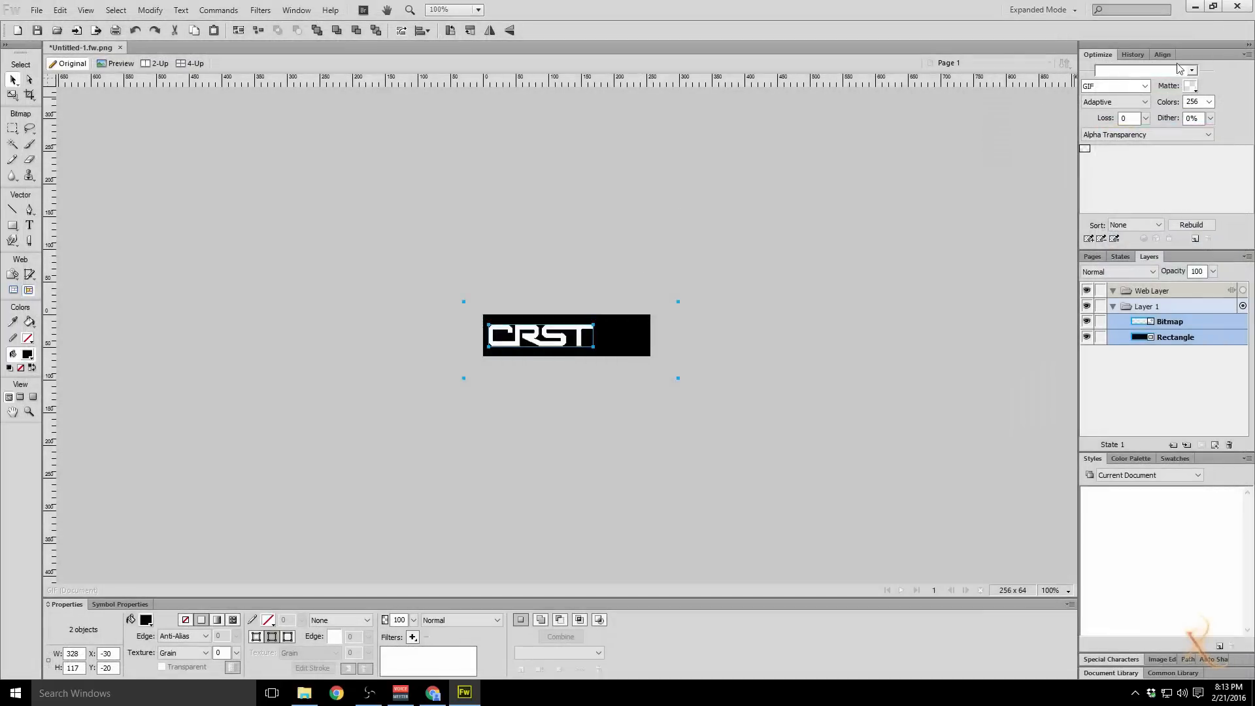
{"action": "left_click", "coordinate": [1237, 6]}
{"action": "left_click", "coordinate": [650, 380]}
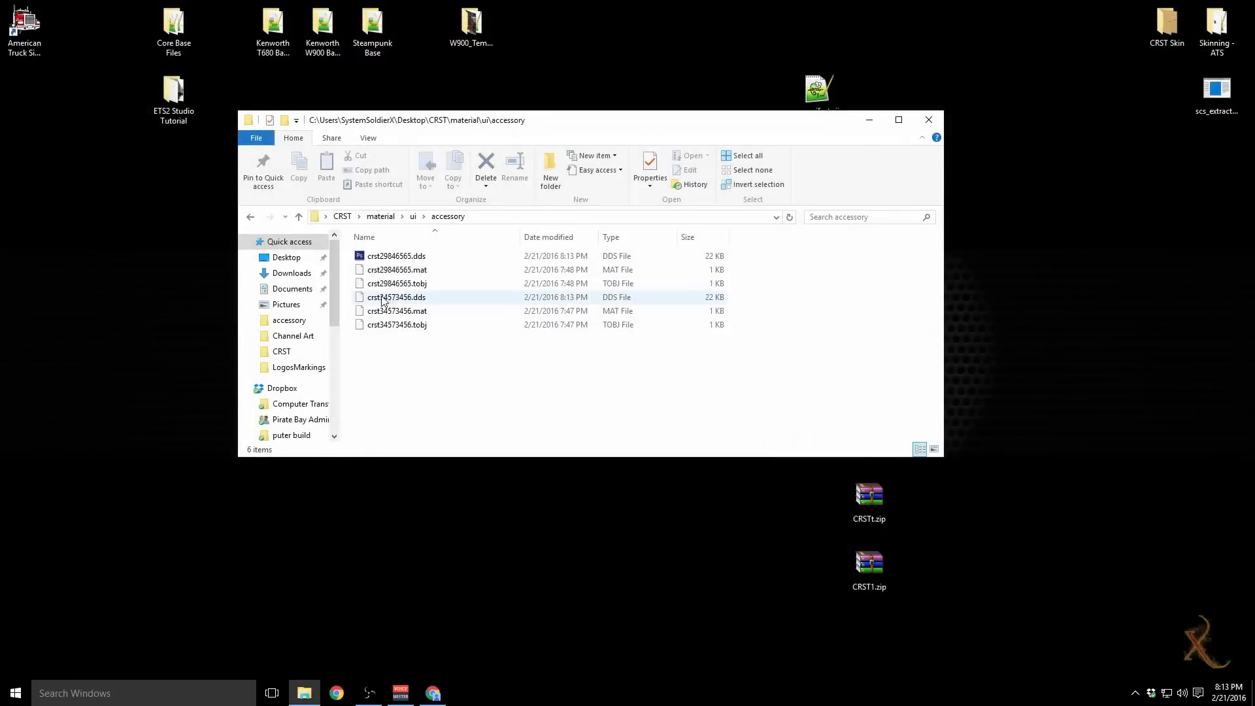
Step: Open crst34573456.dds and crst29846565.dds in turn to check the saved artwork, and close Photoshop and the accessory folder
{"action": "left_click", "coordinate": [398, 257]}
{"action": "double_click", "coordinate": [411, 298]}
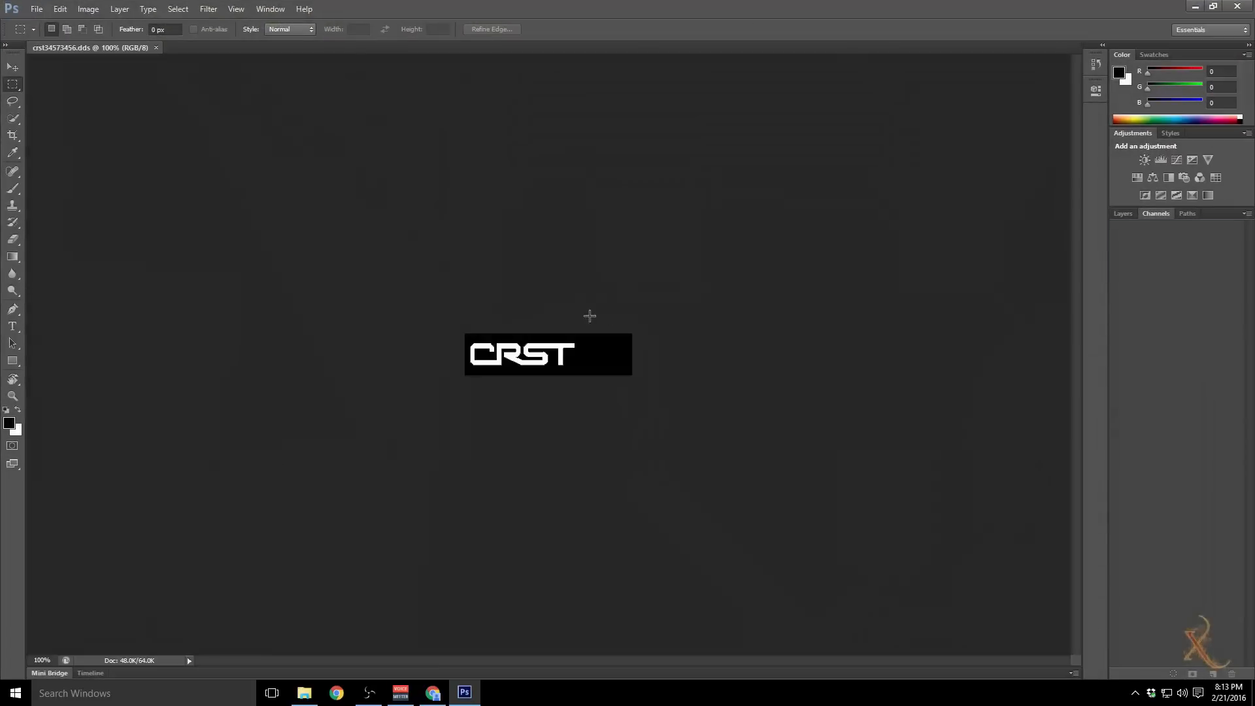
{"action": "left_click", "coordinate": [1236, 6]}
{"action": "double_click", "coordinate": [397, 256]}
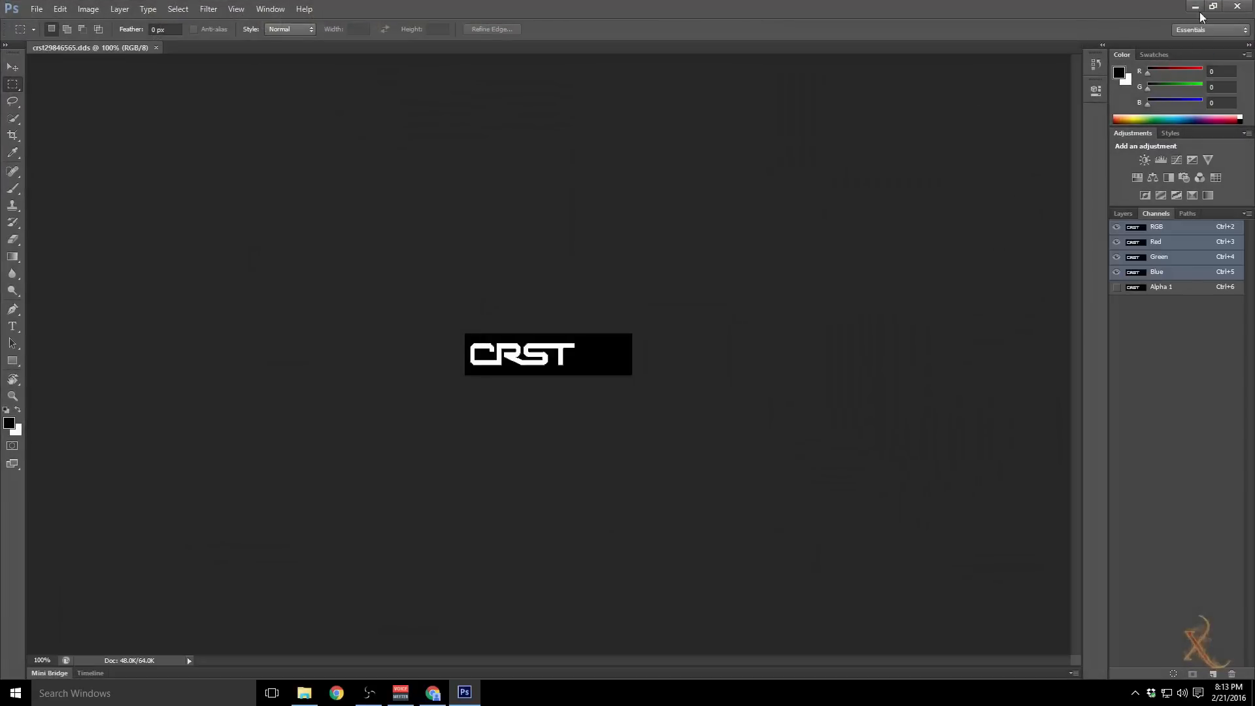
{"action": "left_click", "coordinate": [1233, 7]}
{"action": "left_click", "coordinate": [935, 121]}
Step: Archive everything inside the desktop CRST folder in ZIP format with the Store compression method, naming the archive CRST.scs
{"action": "double_click", "coordinate": [521, 158]}
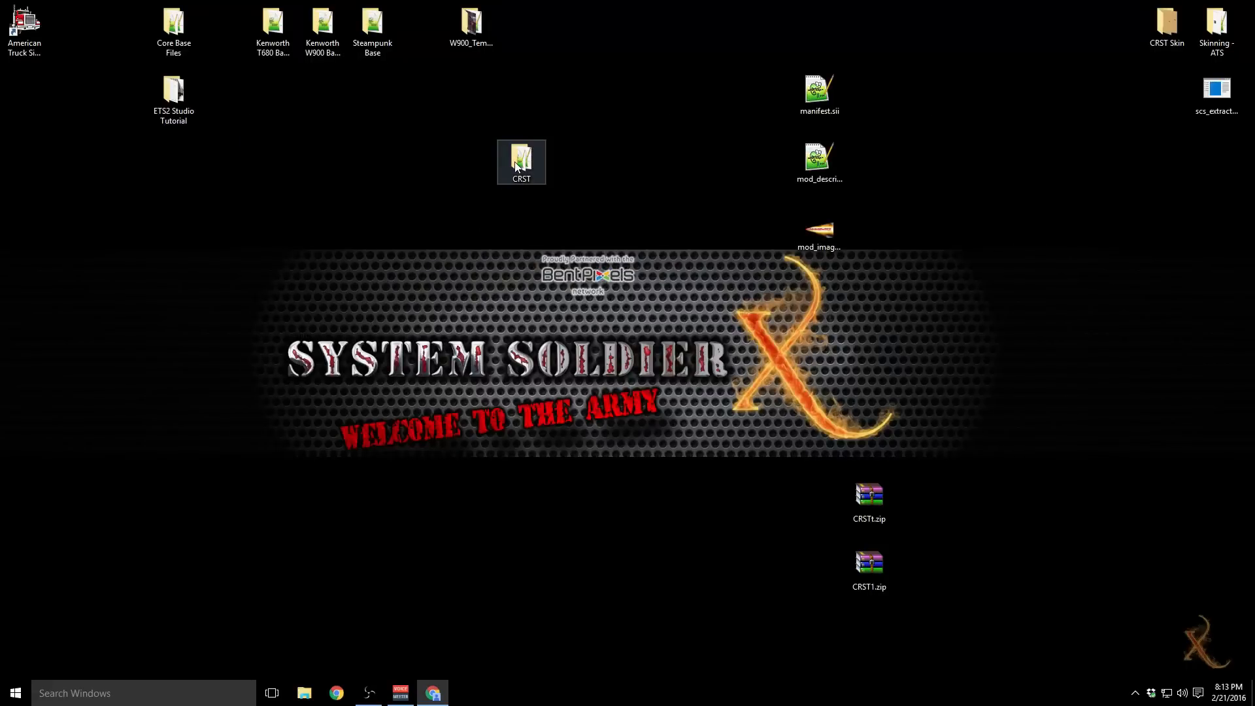
{"action": "left_click_drag", "start_coordinate": [506, 381], "coordinate": [365, 251]}
{"action": "right_click", "coordinate": [373, 255]}
{"action": "left_click", "coordinate": [429, 389]}
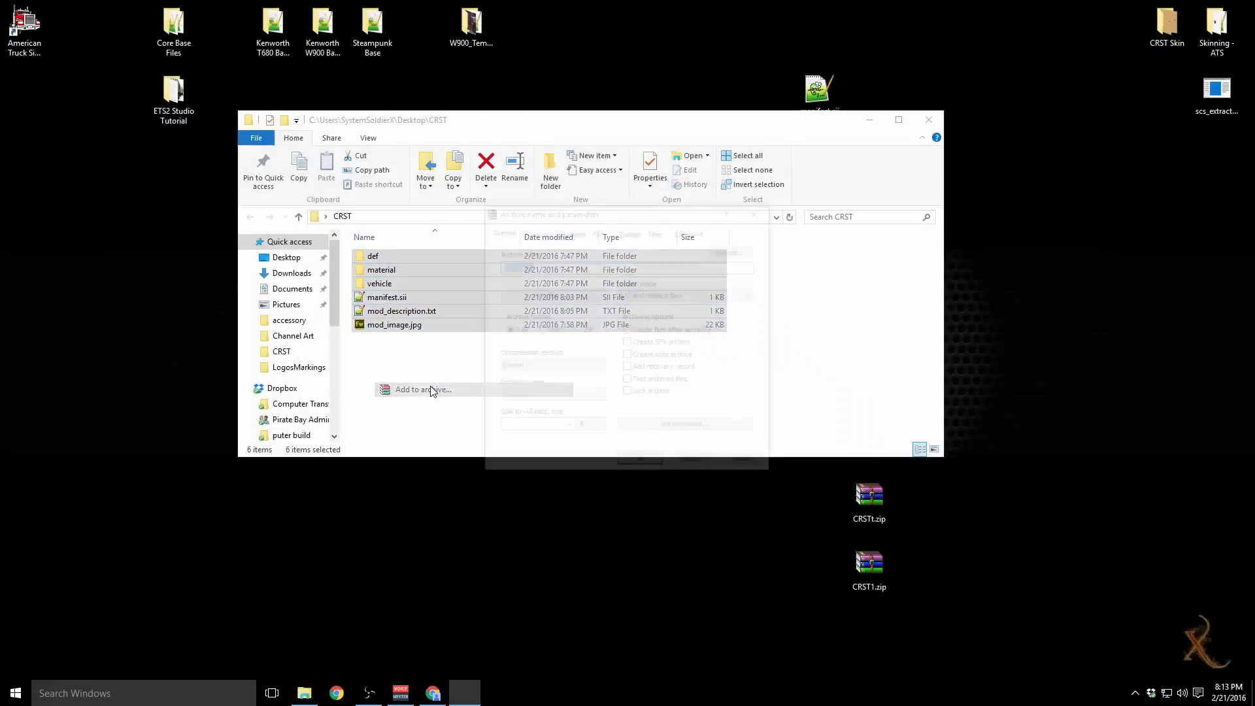
{"action": "left_click", "coordinate": [577, 330]}
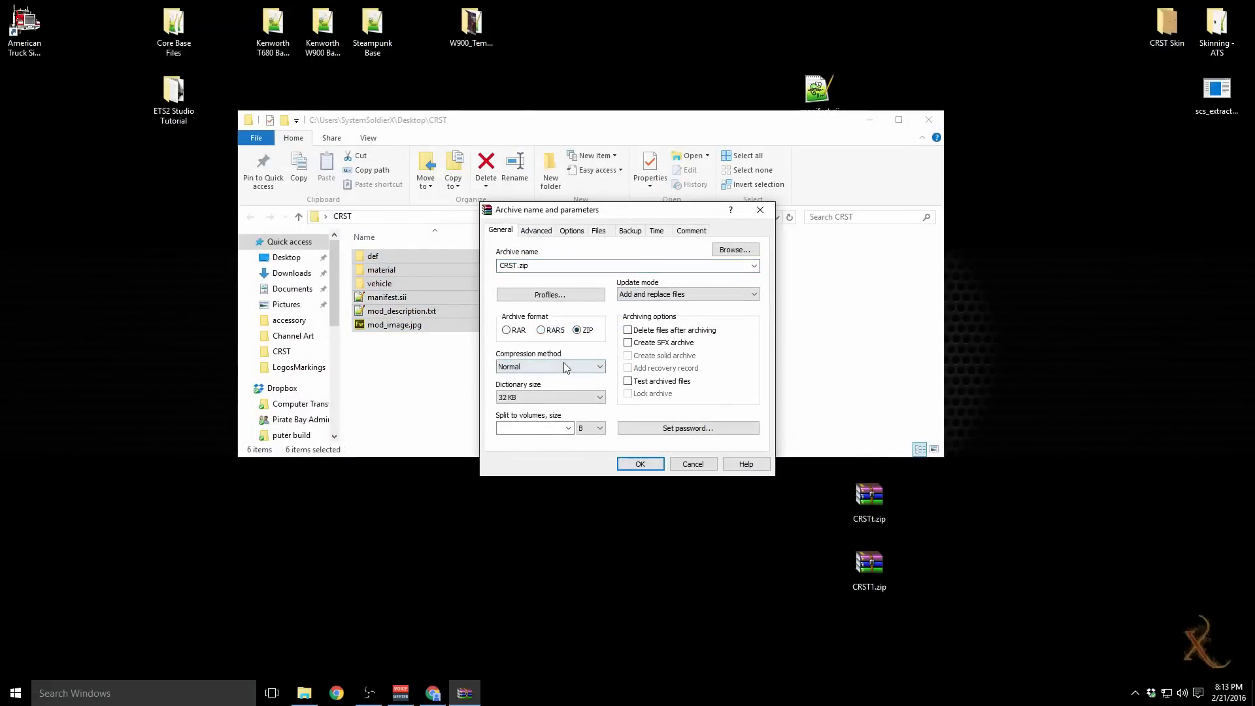
{"action": "left_click", "coordinate": [564, 366]}
{"action": "left_click", "coordinate": [523, 377]}
{"action": "left_click", "coordinate": [555, 266]}
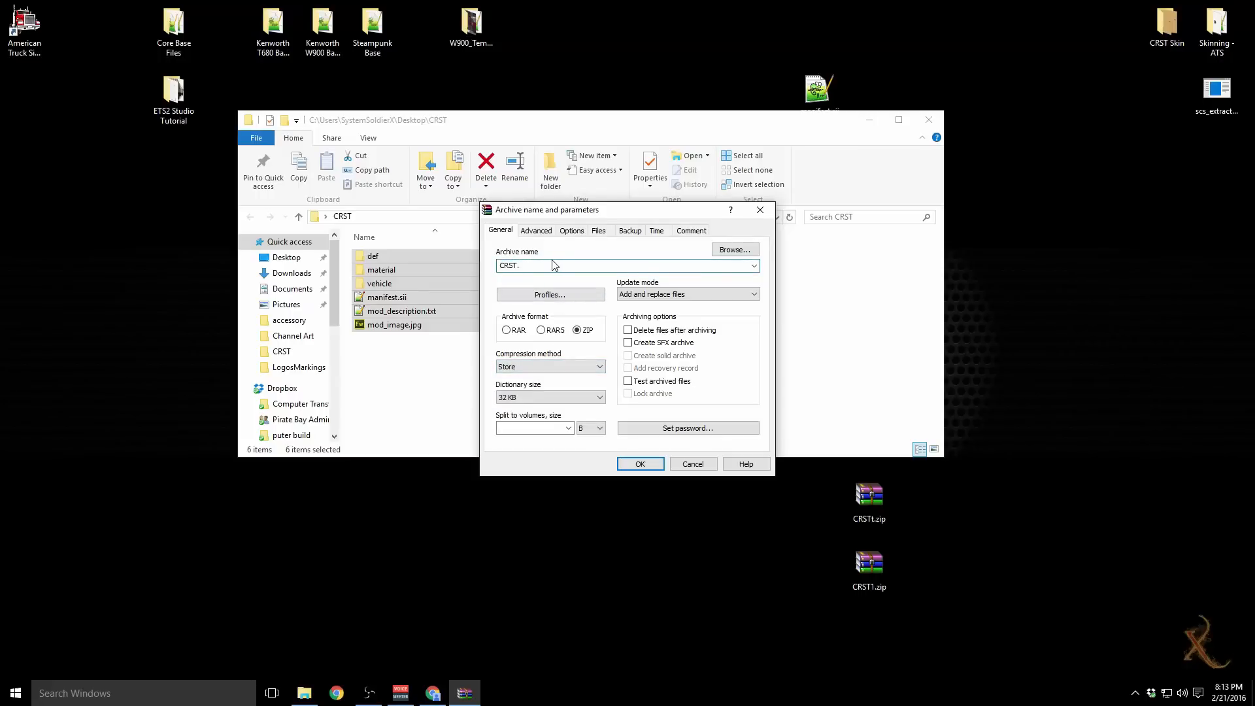
{"action": "left_click", "coordinate": [640, 464]}
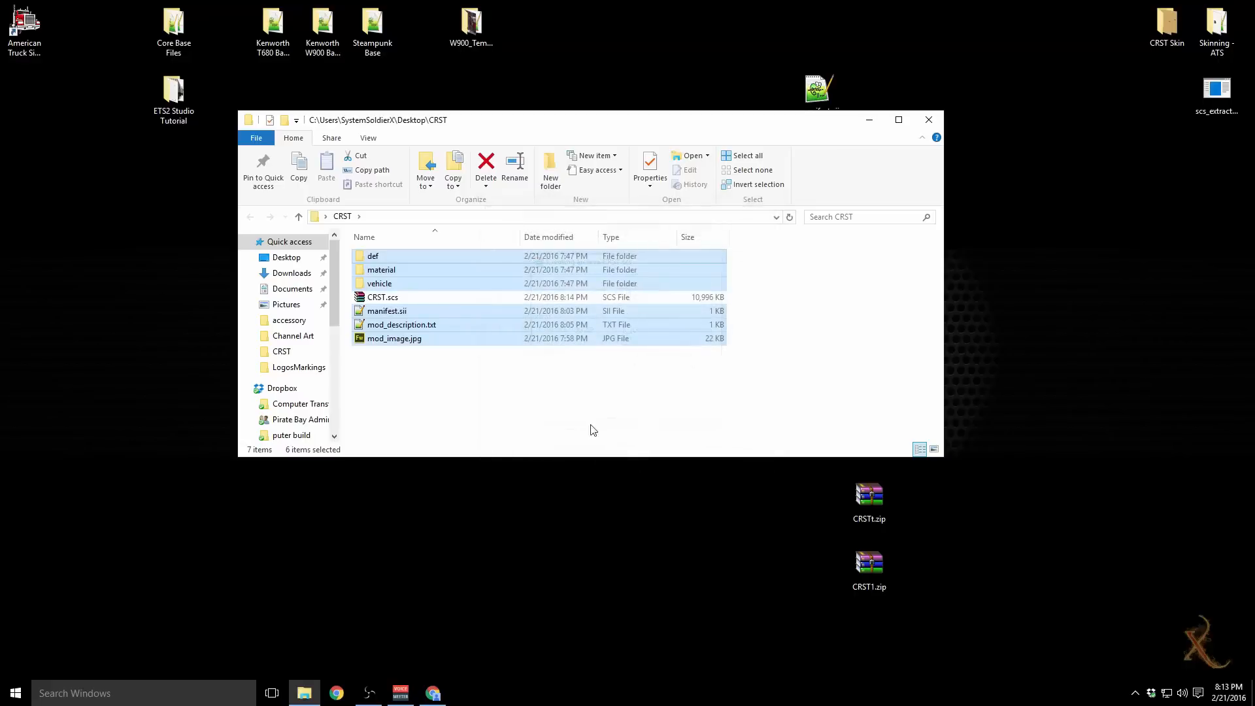
Step: Move CRST.scs into the mod folder of Documents\American Truck Simulator, replacing the existing file
{"action": "left_click", "coordinate": [392, 297]}
{"action": "right_click", "coordinate": [392, 297]}
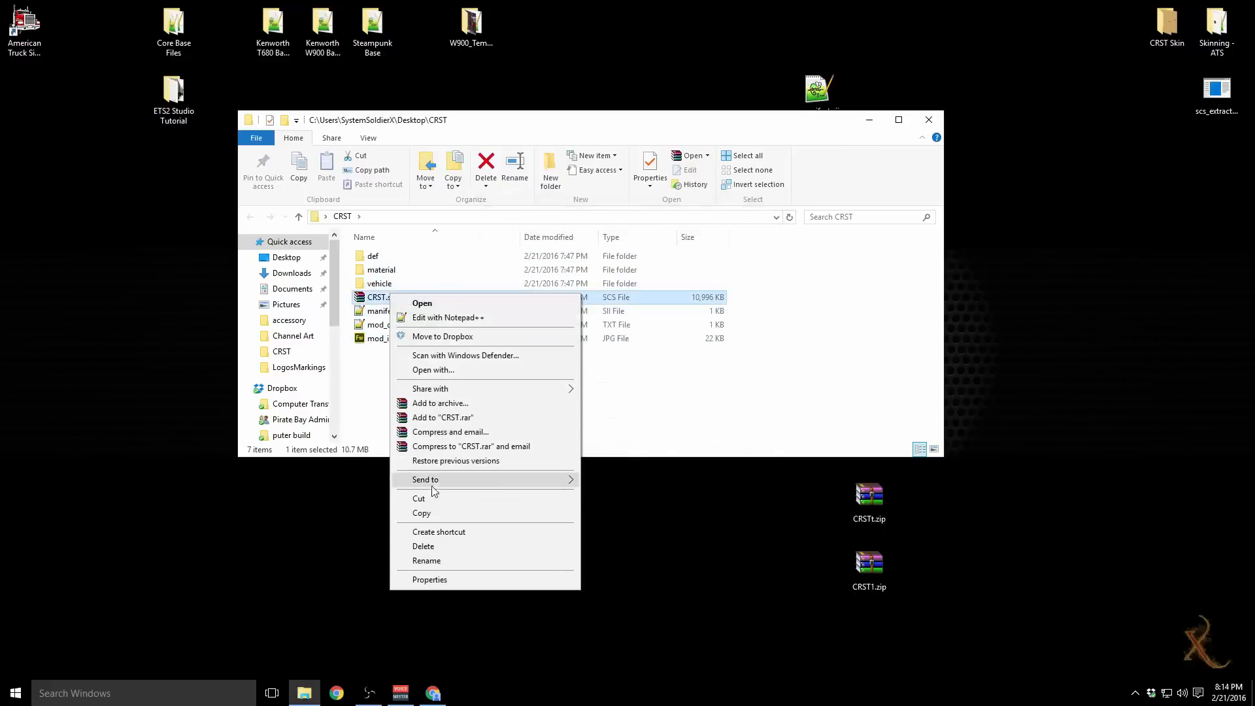
{"action": "left_click", "coordinate": [480, 498]}
{"action": "left_click", "coordinate": [307, 289]}
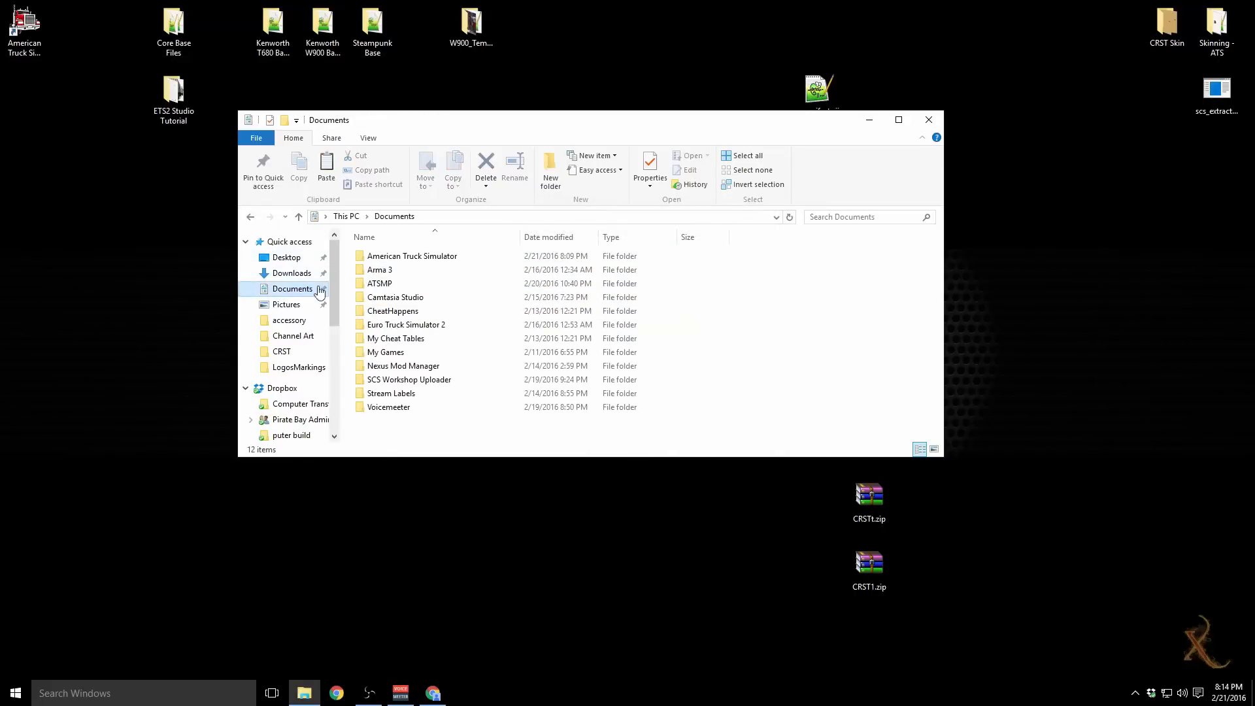
{"action": "left_click", "coordinate": [420, 268]}
{"action": "double_click", "coordinate": [418, 257]}
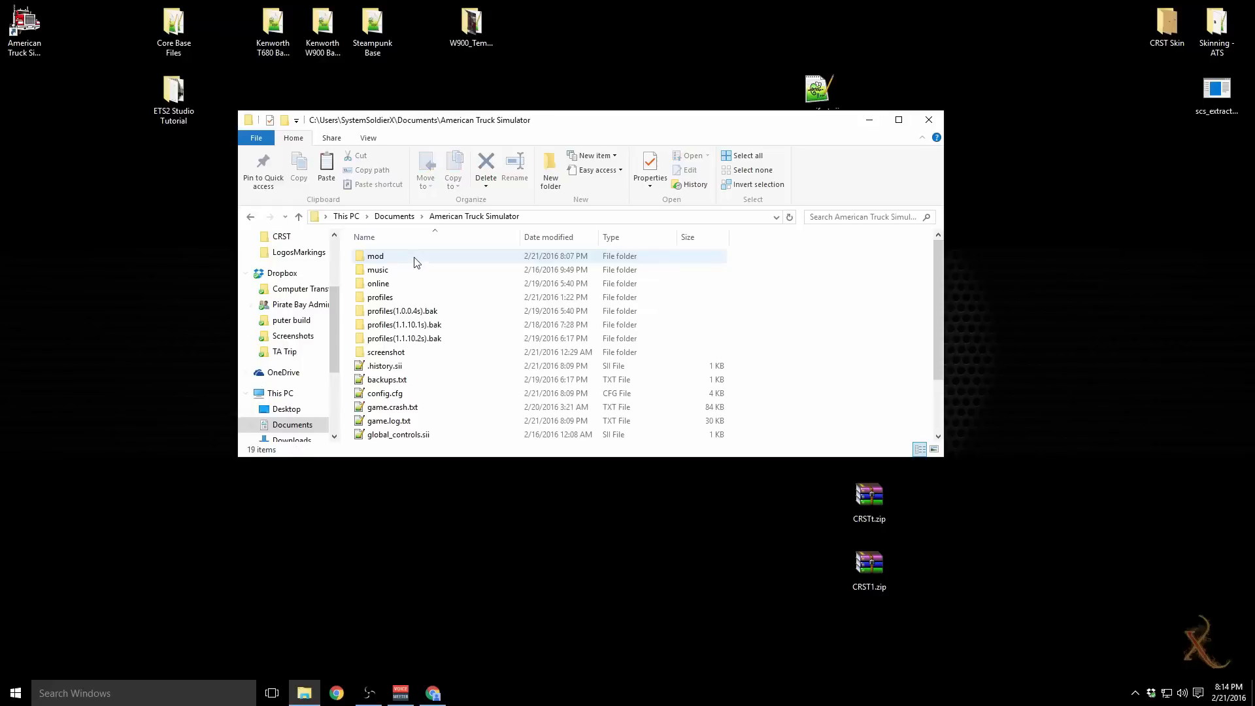
{"action": "double_click", "coordinate": [376, 257]}
{"action": "right_click", "coordinate": [799, 340]}
{"action": "left_click", "coordinate": [830, 450]}
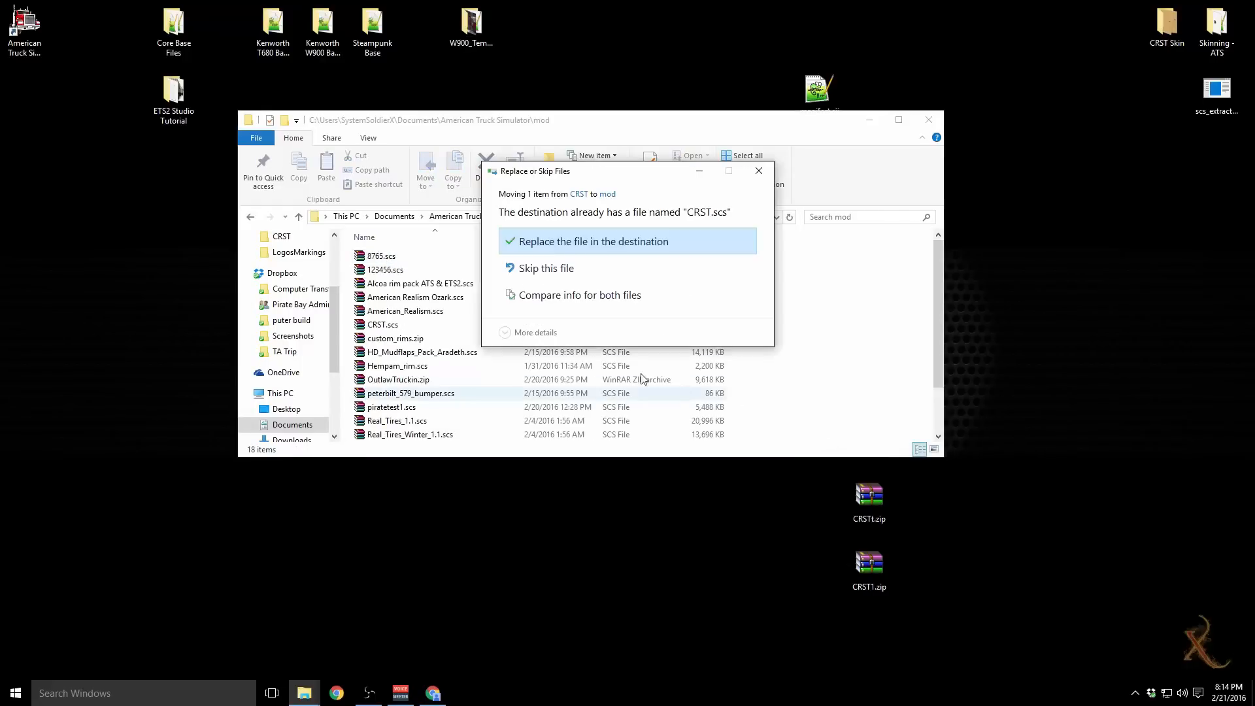
{"action": "left_click", "coordinate": [644, 244]}
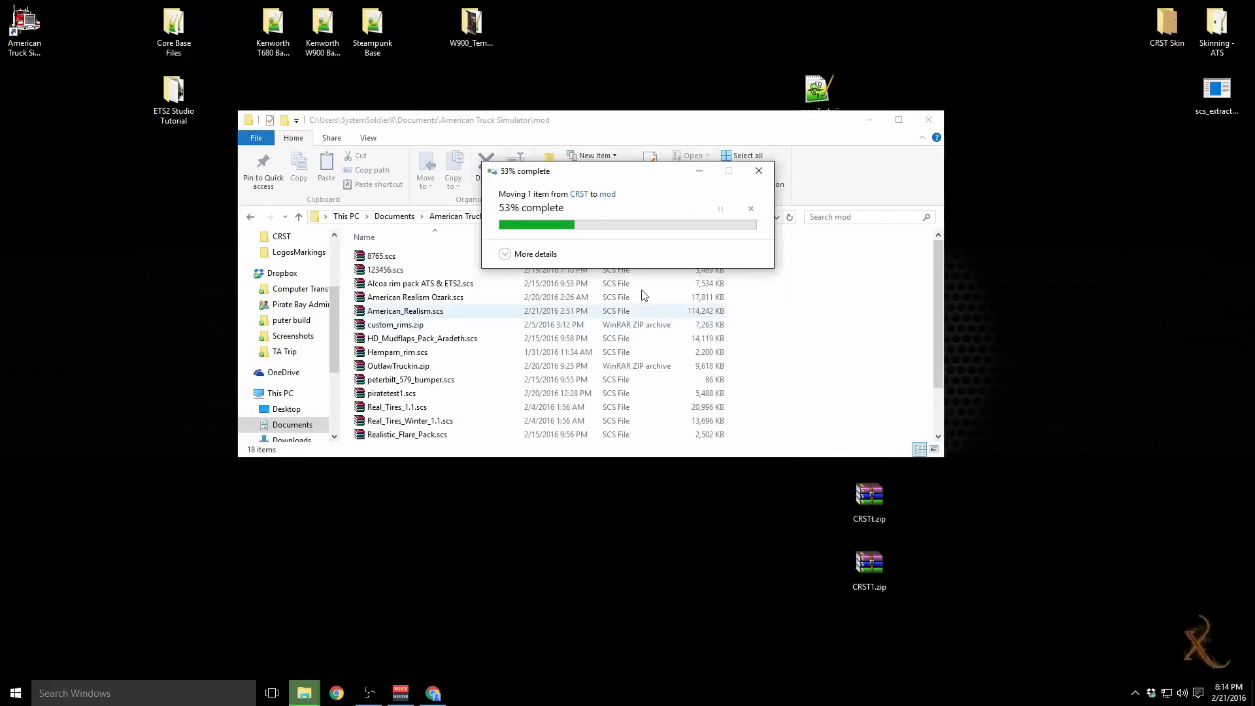
Step: Close the mod folder, start American Truck Simulator from the desktop, and dismiss the Steam launch window
{"action": "left_click", "coordinate": [928, 120]}
{"action": "double_click", "coordinate": [32, 40]}
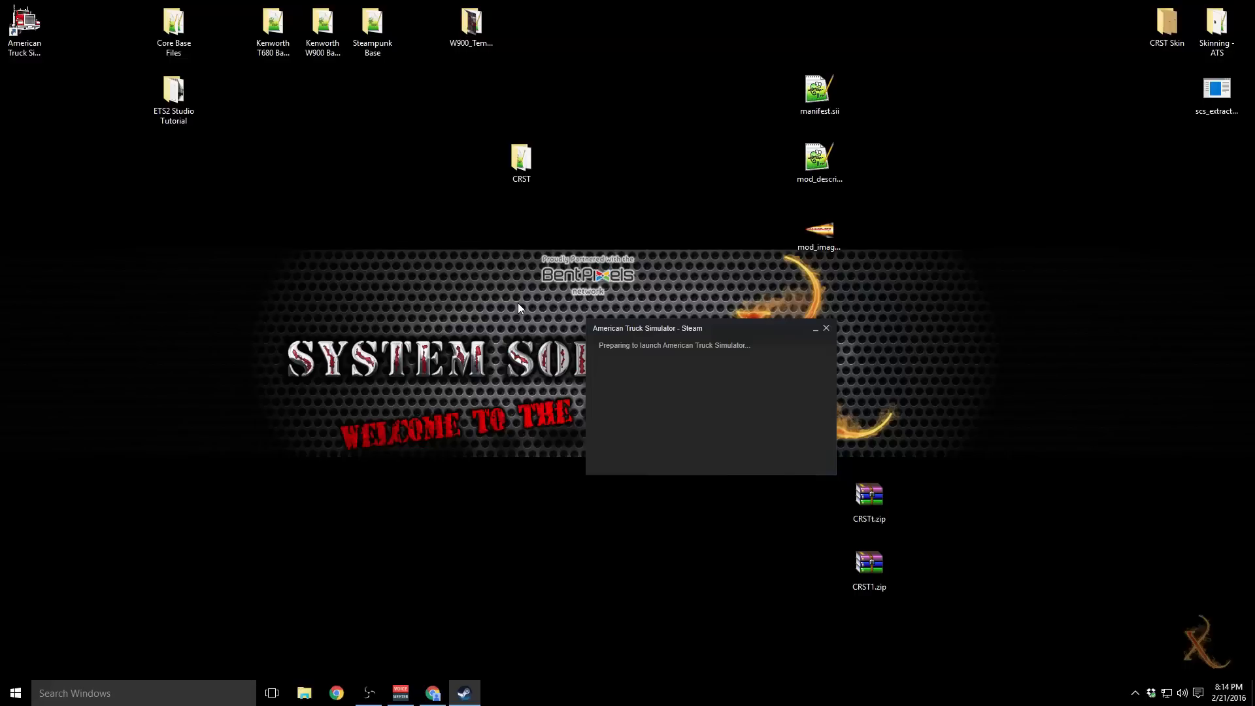
{"action": "left_click", "coordinate": [826, 327]}
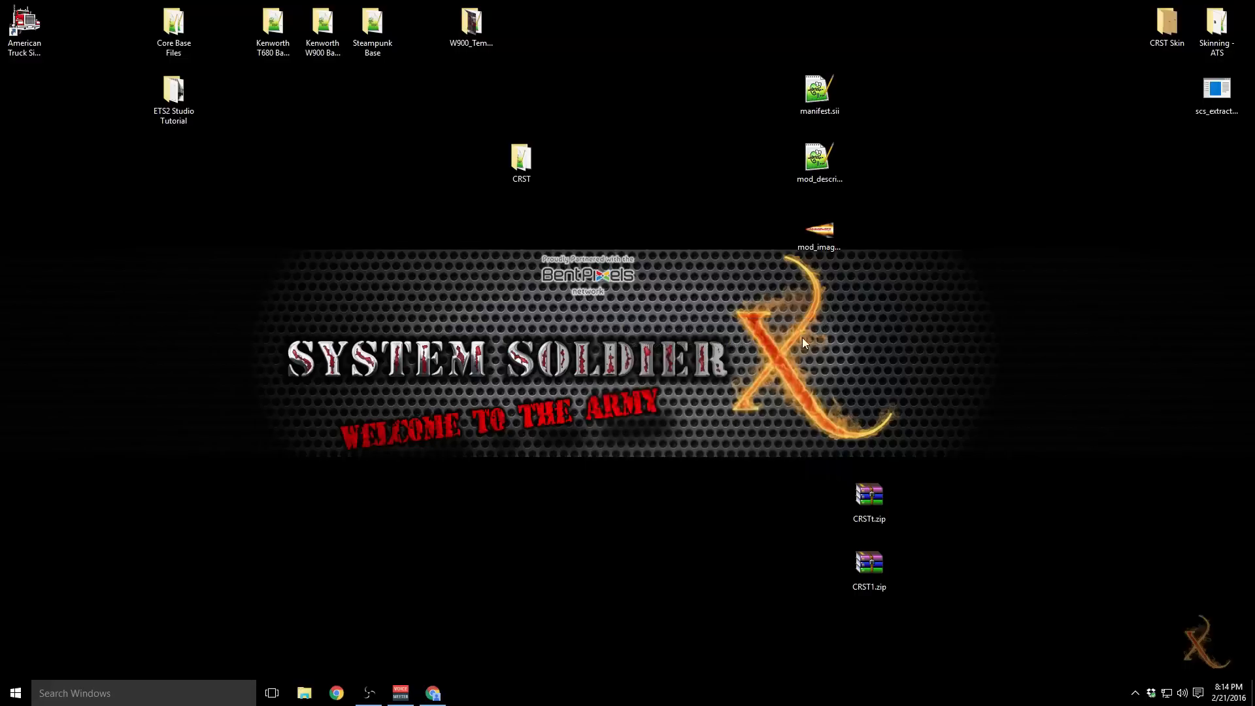
Step: Launch American Truck Simulator despite the Steam Cloud sync warning, and check the active mods in the Mod Manager without making changes
{"action": "double_click", "coordinate": [25, 26]}
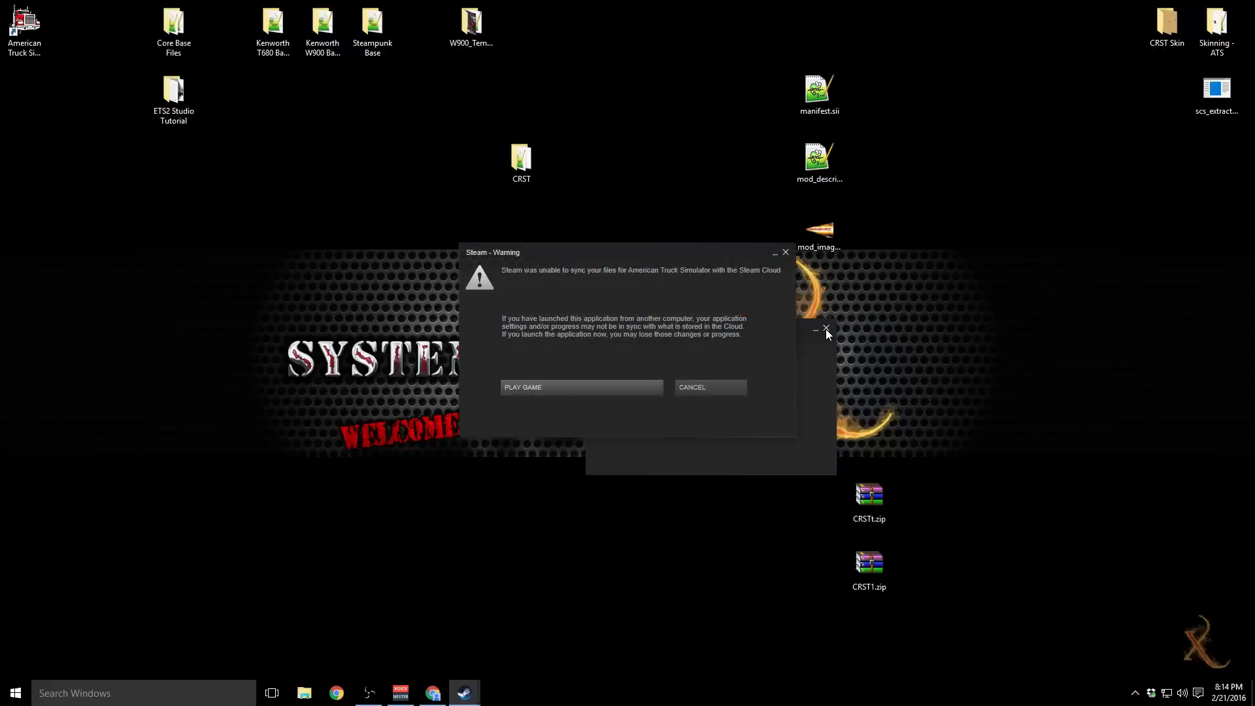
{"action": "left_click", "coordinate": [568, 390]}
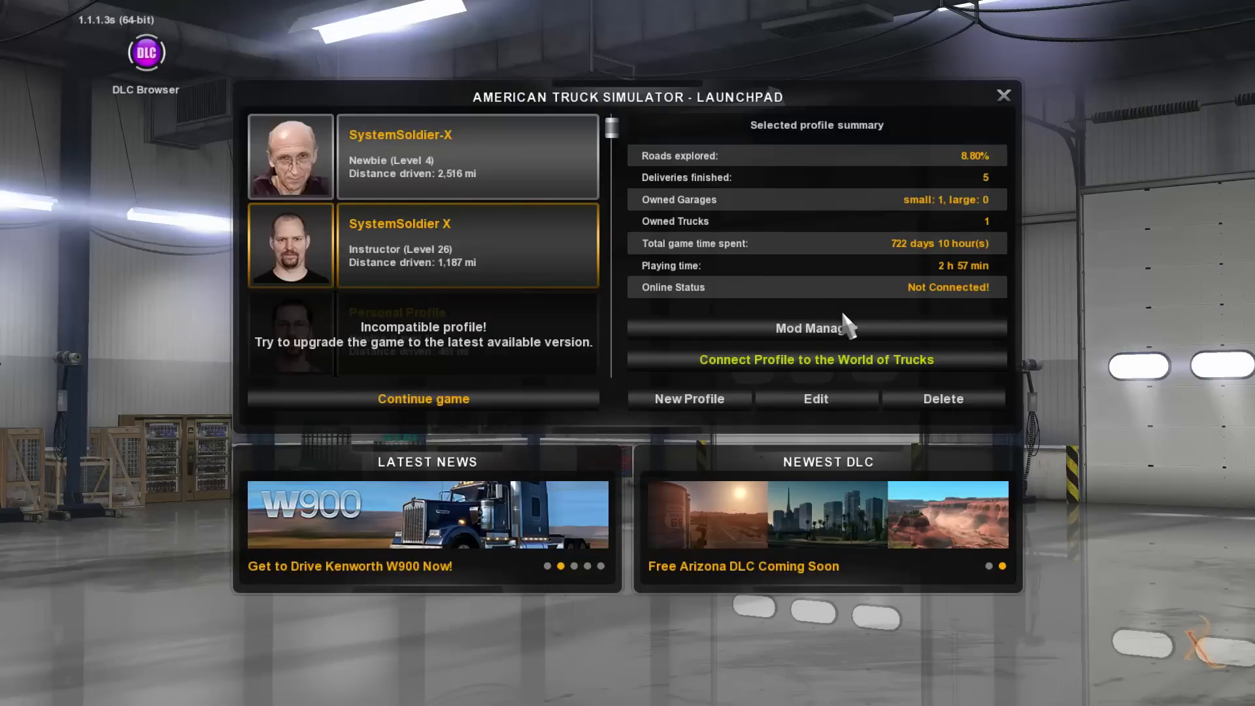
{"action": "left_click", "coordinate": [843, 327]}
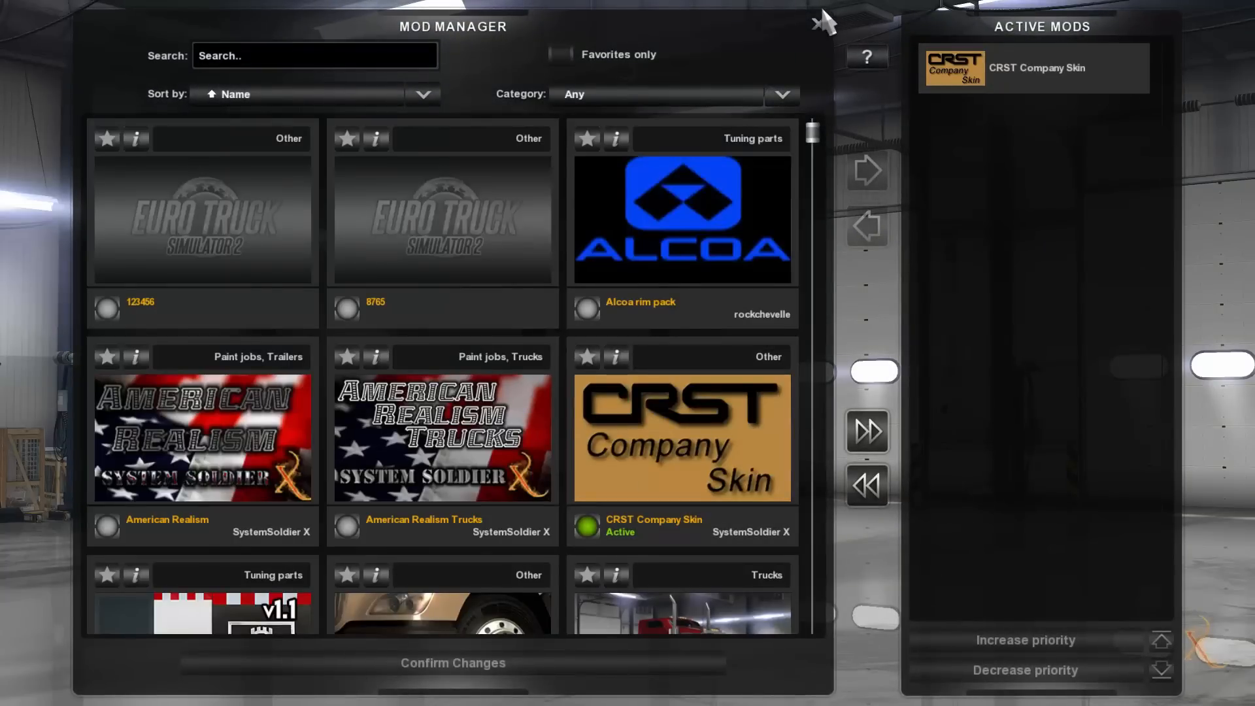
{"action": "left_click", "coordinate": [818, 24]}
{"action": "left_click", "coordinate": [569, 459]}
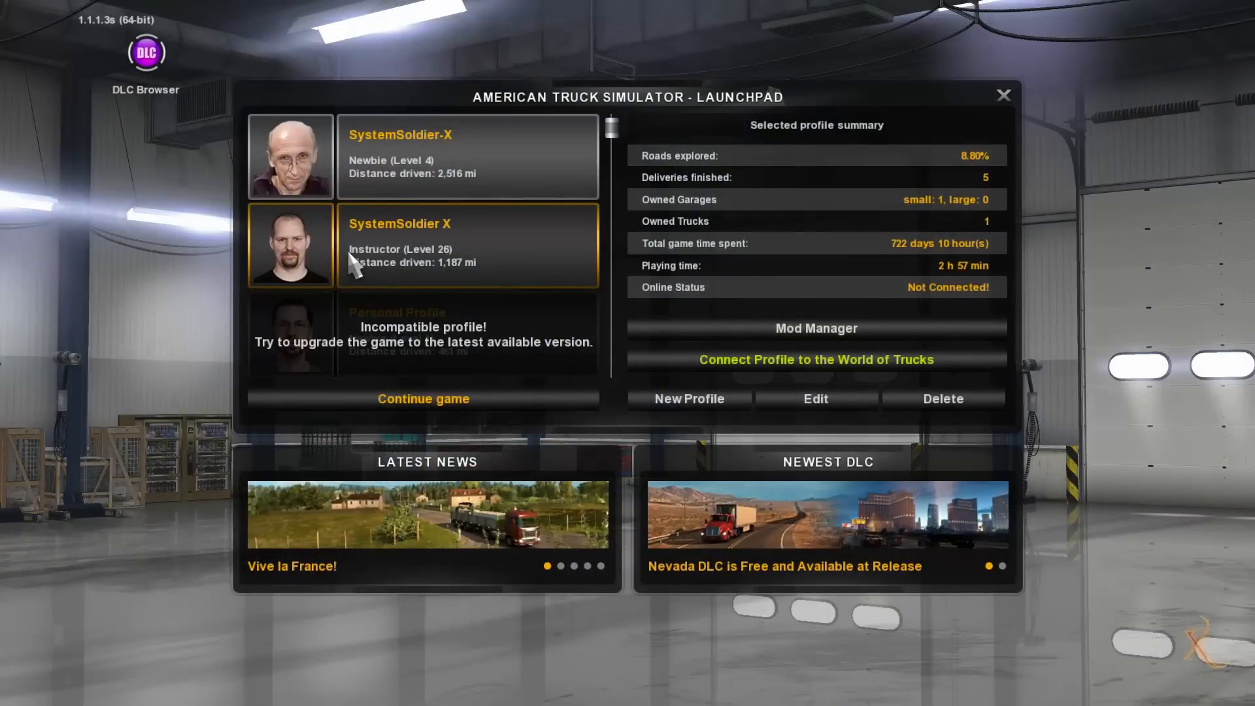
Step: Load the level 26 Instructor profile and select the Peterbilt 579 with the Stand Up Sleeper cabin in the truck browser
{"action": "double_click", "coordinate": [350, 256]}
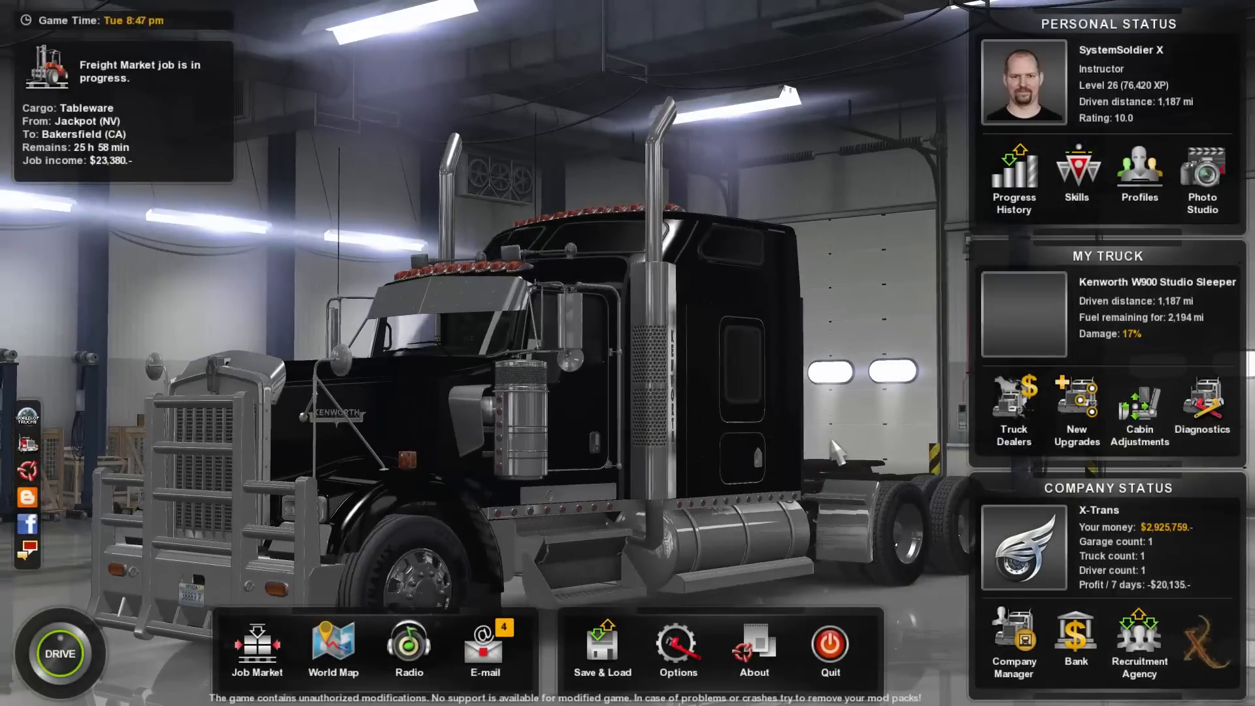
{"action": "left_click", "coordinate": [758, 656]}
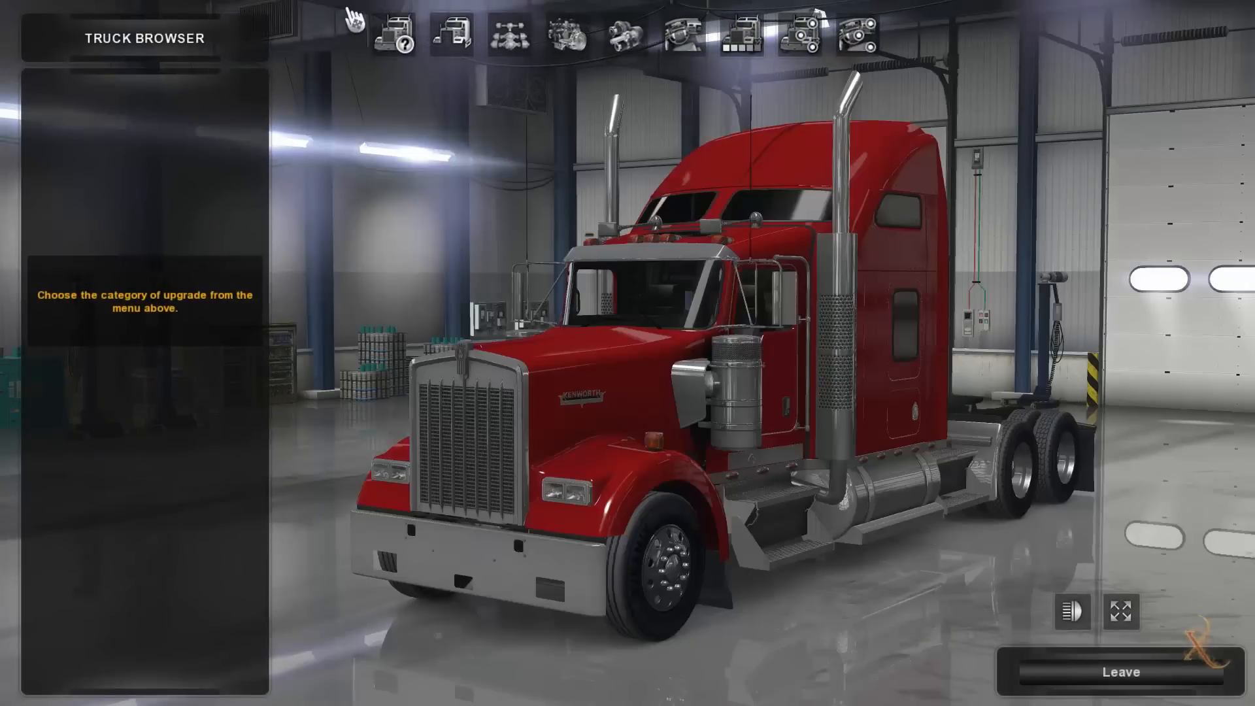
{"action": "left_click", "coordinate": [391, 34]}
{"action": "left_click", "coordinate": [93, 156]}
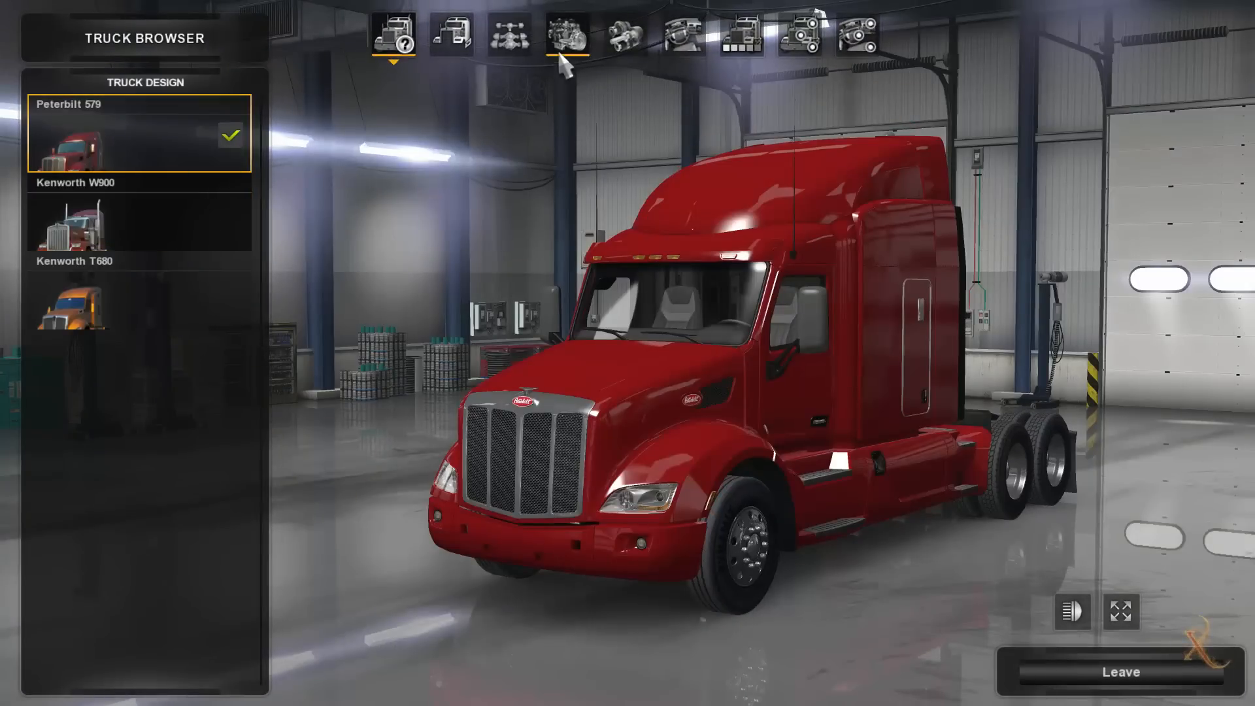
{"action": "left_click", "coordinate": [129, 214]}
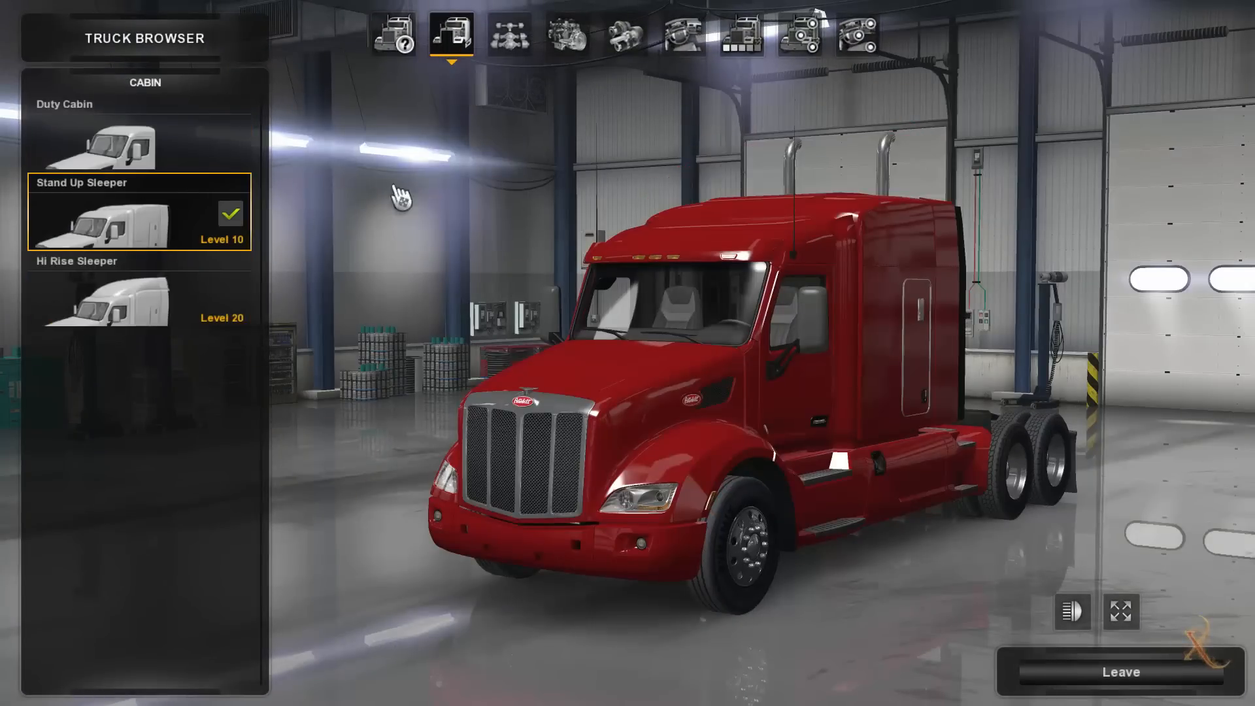
{"action": "left_click_drag", "start_coordinate": [871, 311], "coordinate": [756, 104]}
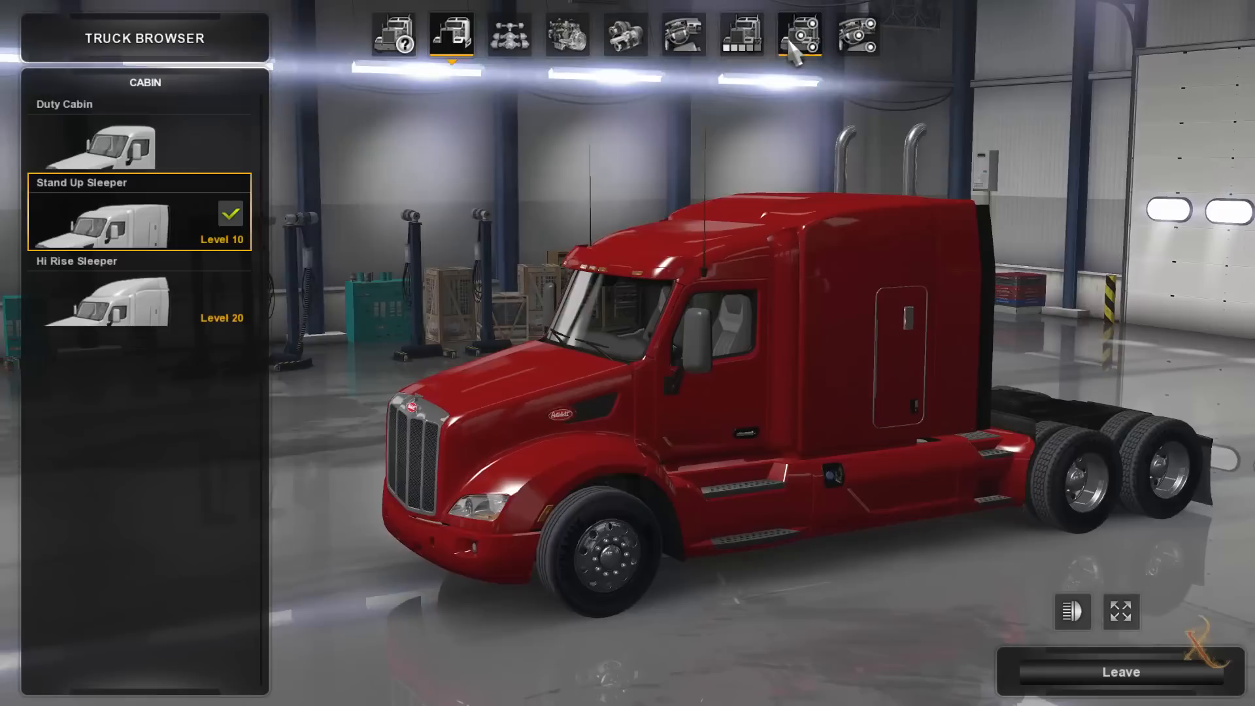
Step: Apply the CRST International paint job to the Peterbilt 579 with the Stand Up Sleeper cabin
{"action": "left_click", "coordinate": [749, 36]}
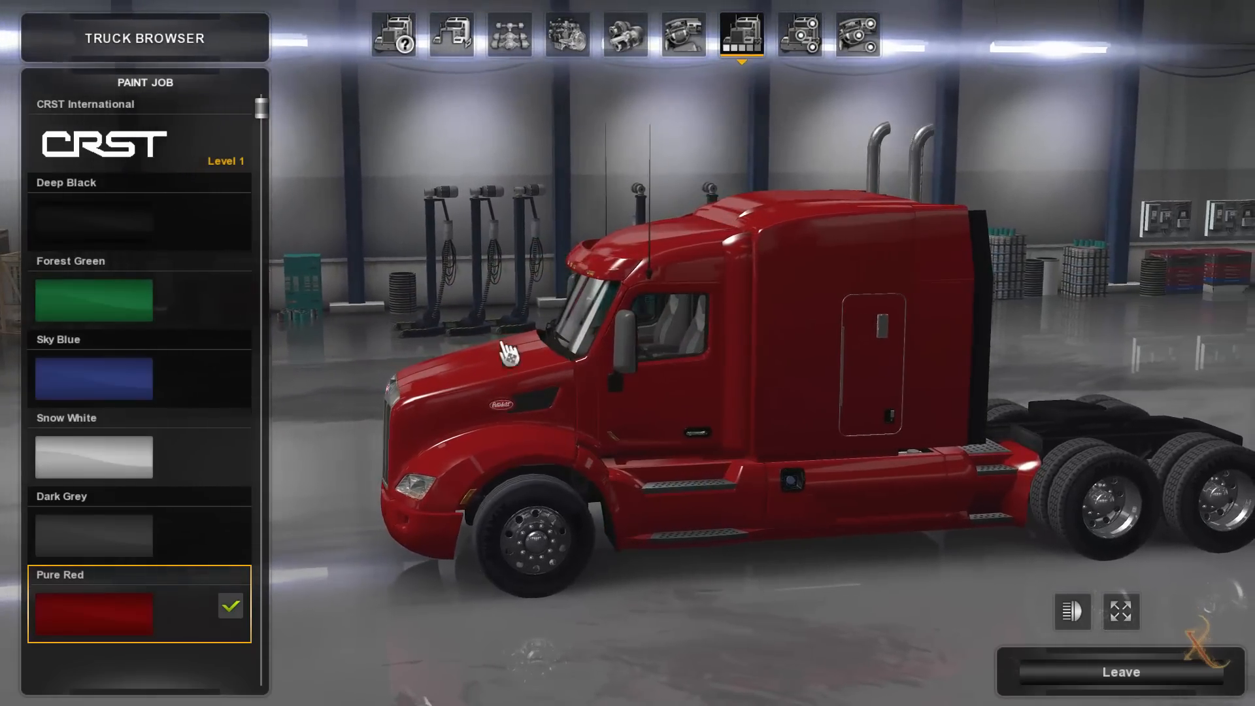
{"action": "left_click_drag", "start_coordinate": [865, 381], "coordinate": [857, 351]}
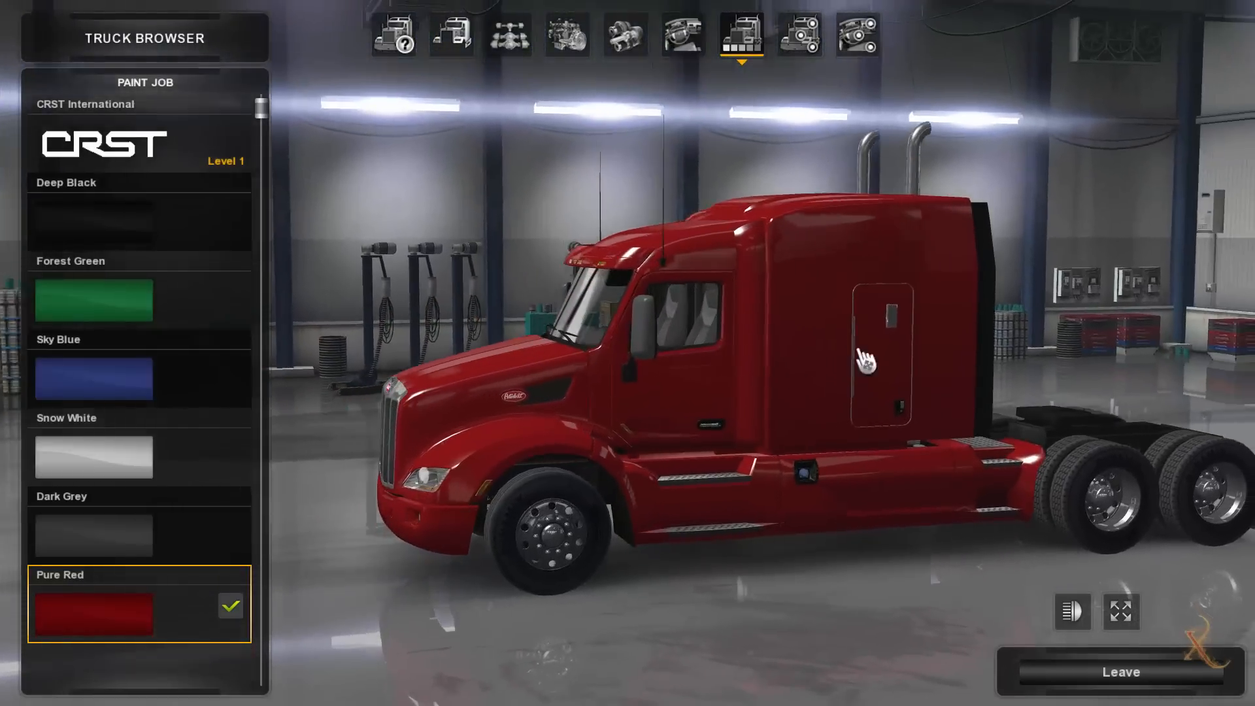
{"action": "left_click", "coordinate": [121, 149]}
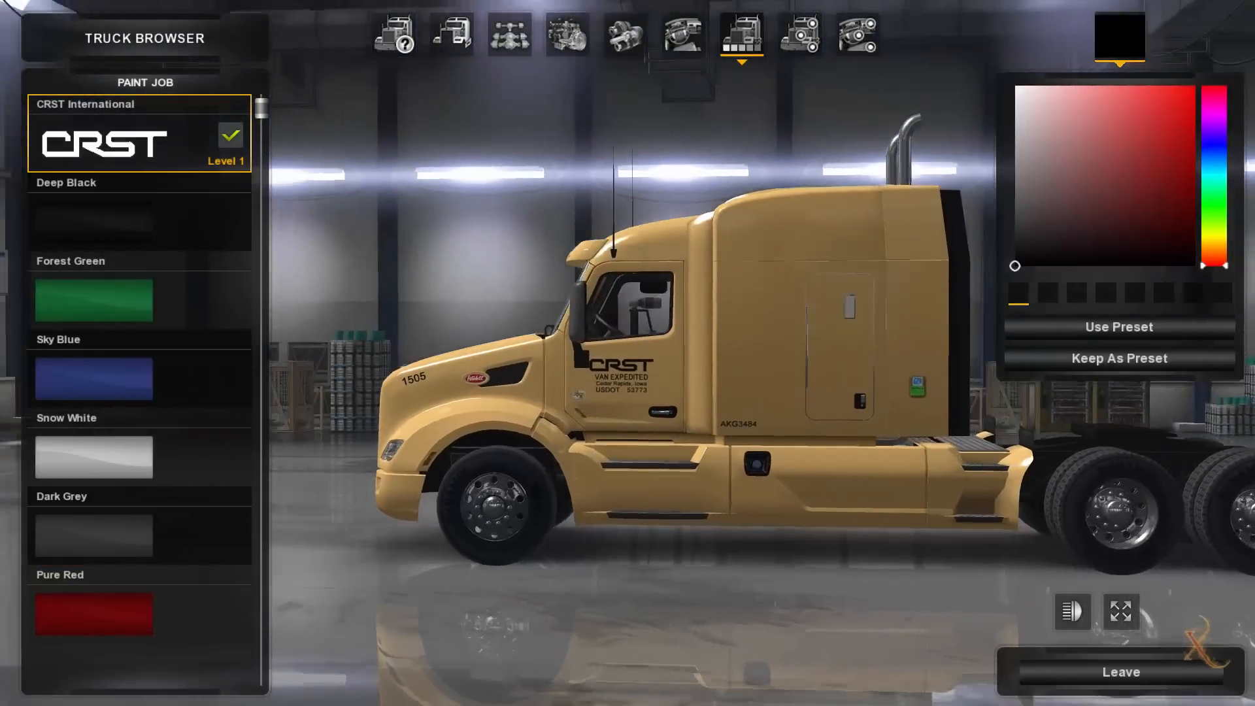
{"action": "scroll", "coordinate": [585, 445], "scroll_direction": "up", "scroll_amount": 4}
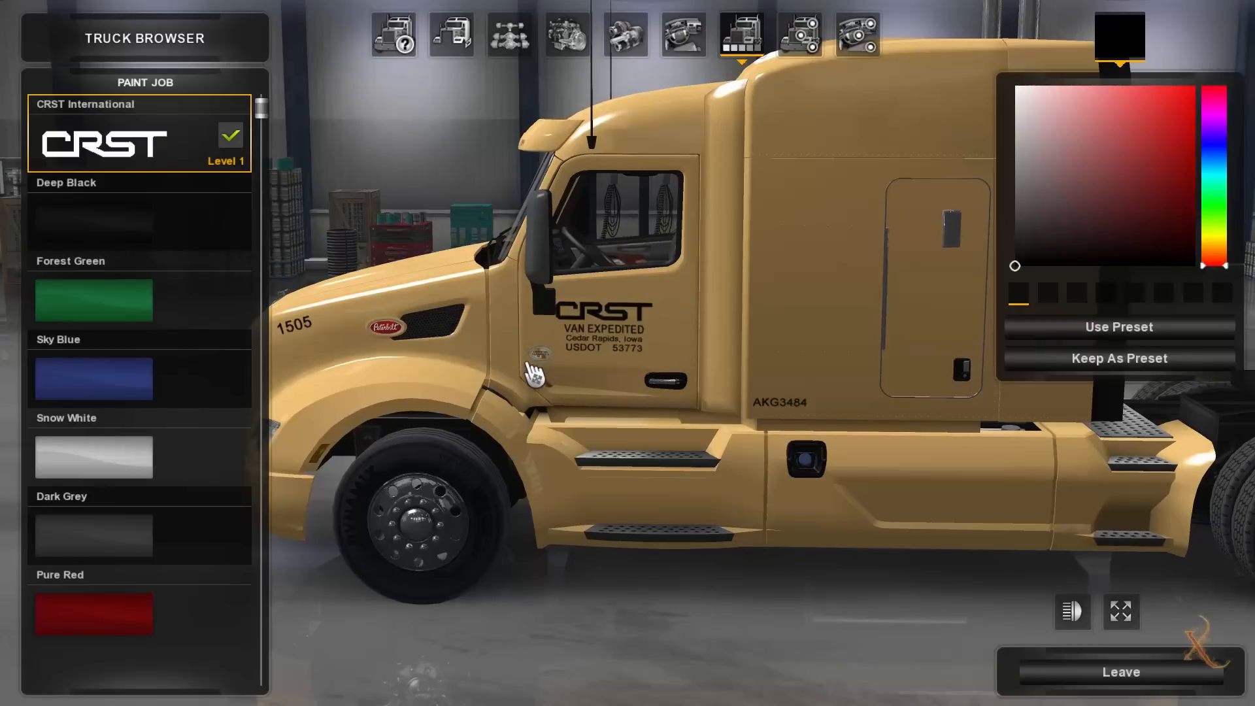
Step: Inspect the CRST skin on both sides and the front of the Stand Up Sleeper truck in the full-screen view
{"action": "left_click", "coordinate": [1120, 611]}
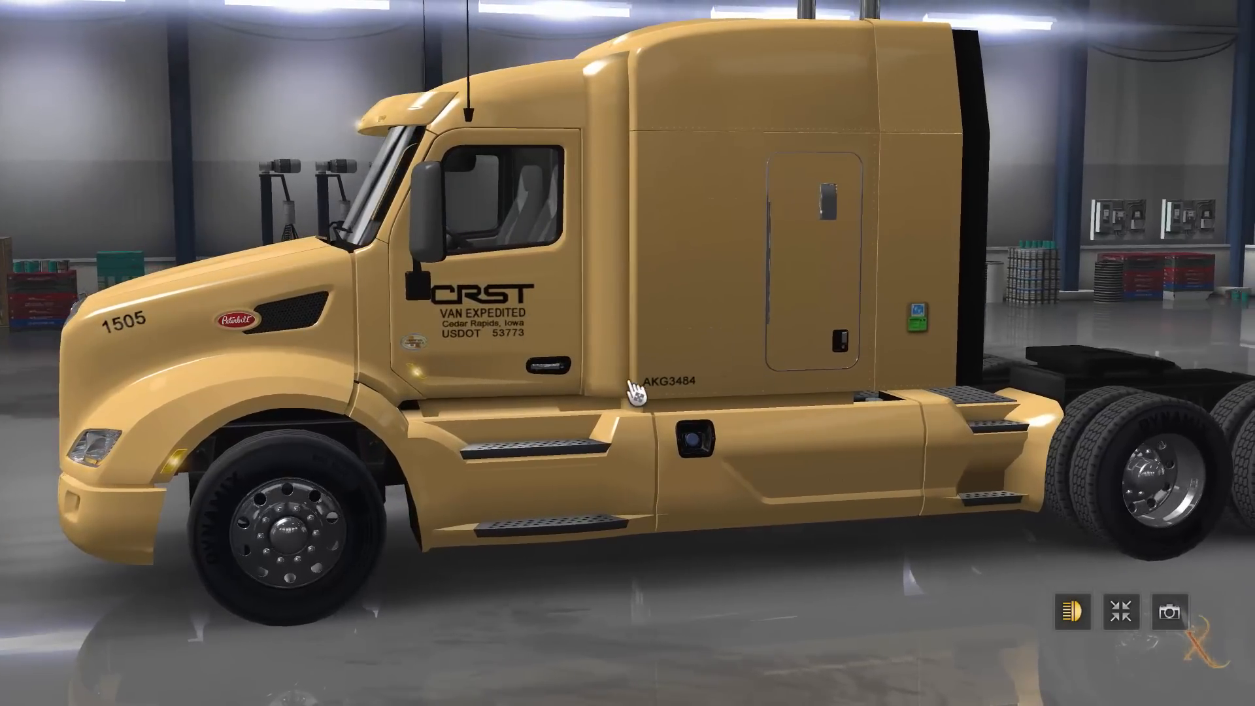
{"action": "left_click_drag", "start_coordinate": [740, 379], "coordinate": [569, 426]}
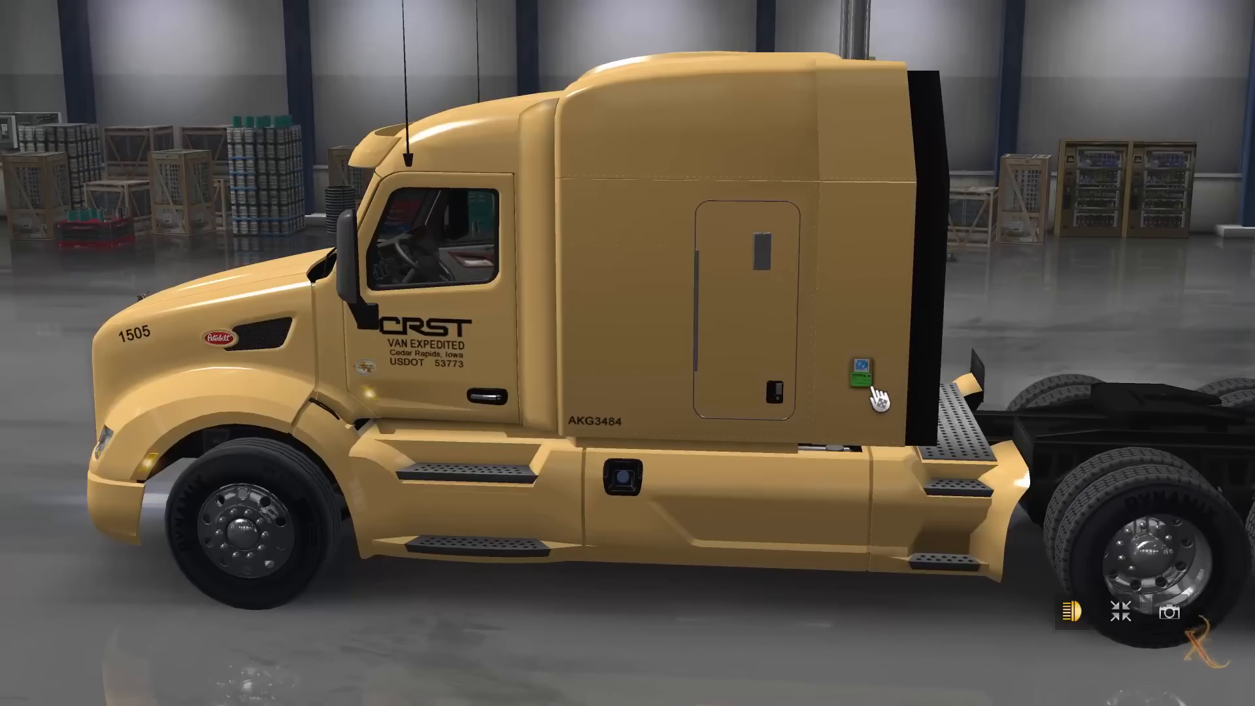
{"action": "left_click_drag", "start_coordinate": [218, 374], "coordinate": [1058, 347]}
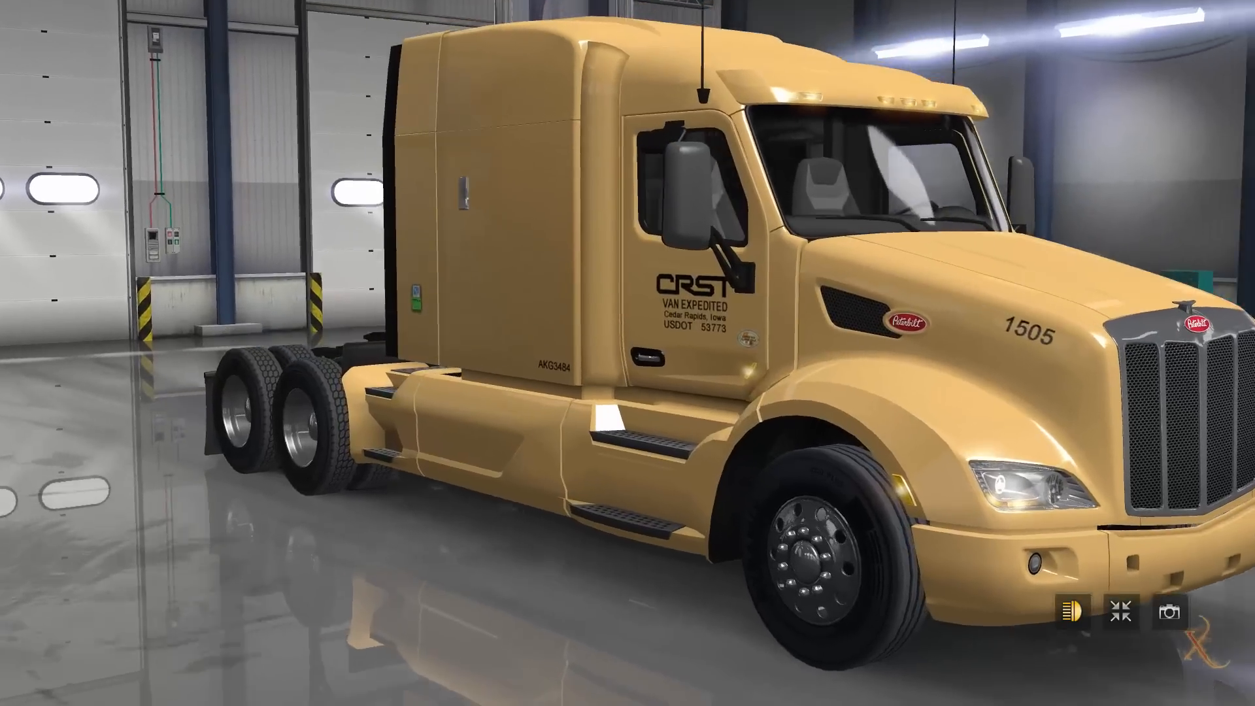
{"action": "left_click_drag", "start_coordinate": [843, 437], "coordinate": [863, 439]}
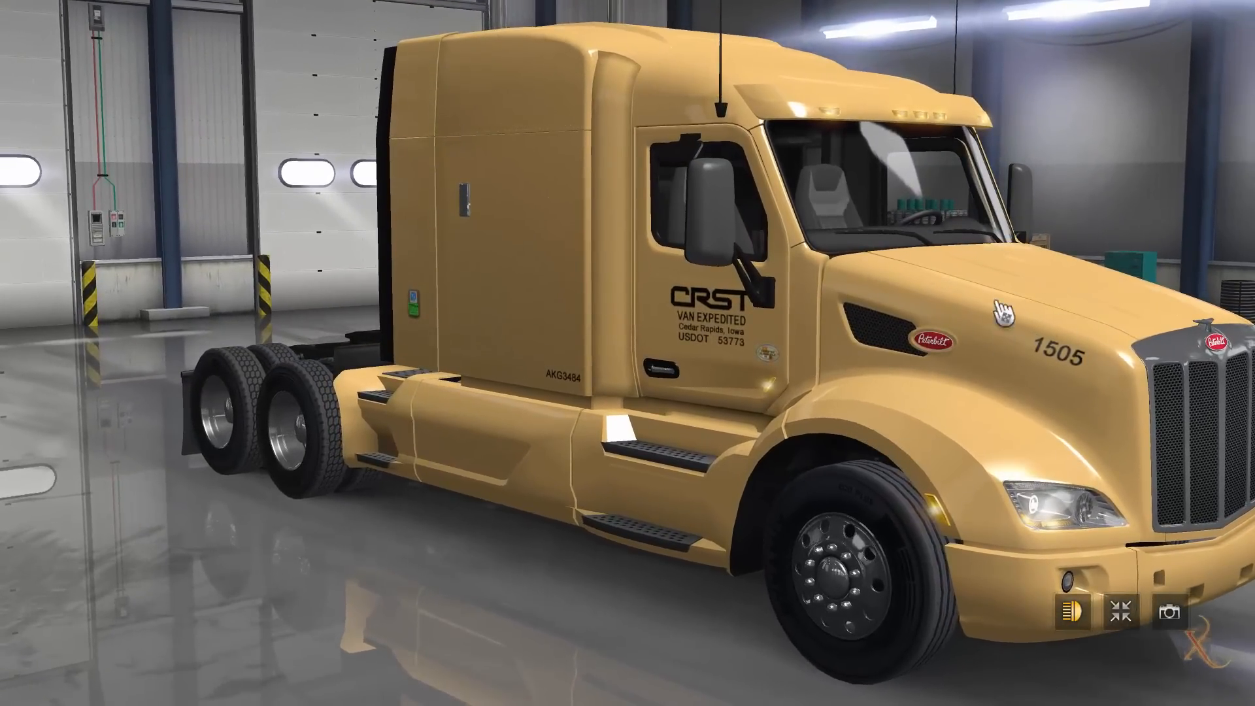
{"action": "left_click_drag", "start_coordinate": [727, 371], "coordinate": [868, 255]}
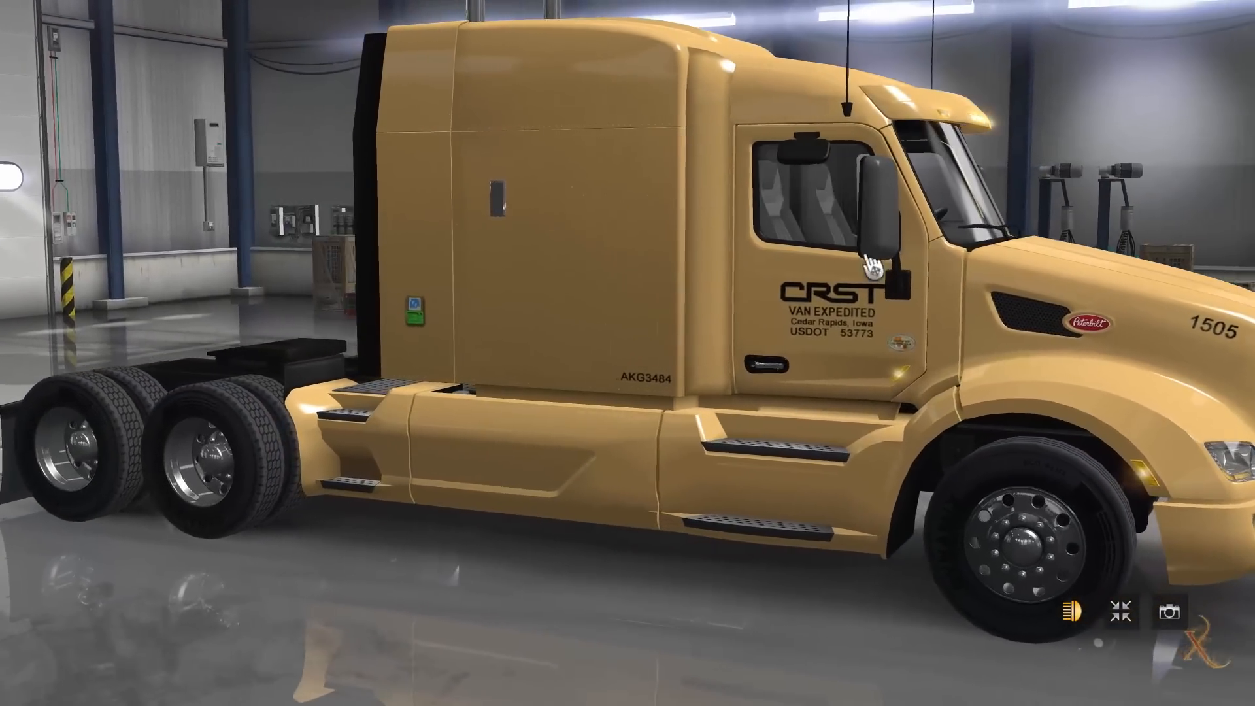
{"action": "left_click_drag", "start_coordinate": [774, 354], "coordinate": [877, 380]}
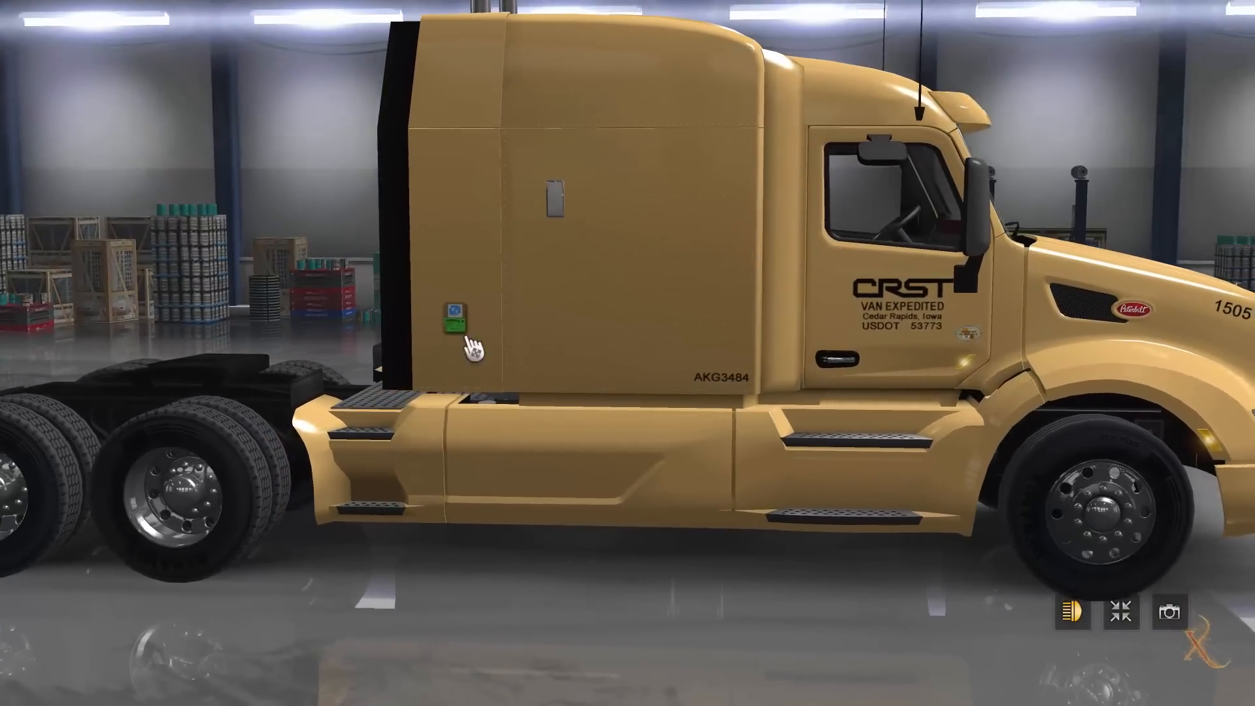
{"action": "left_click_drag", "start_coordinate": [969, 399], "coordinate": [810, 457]}
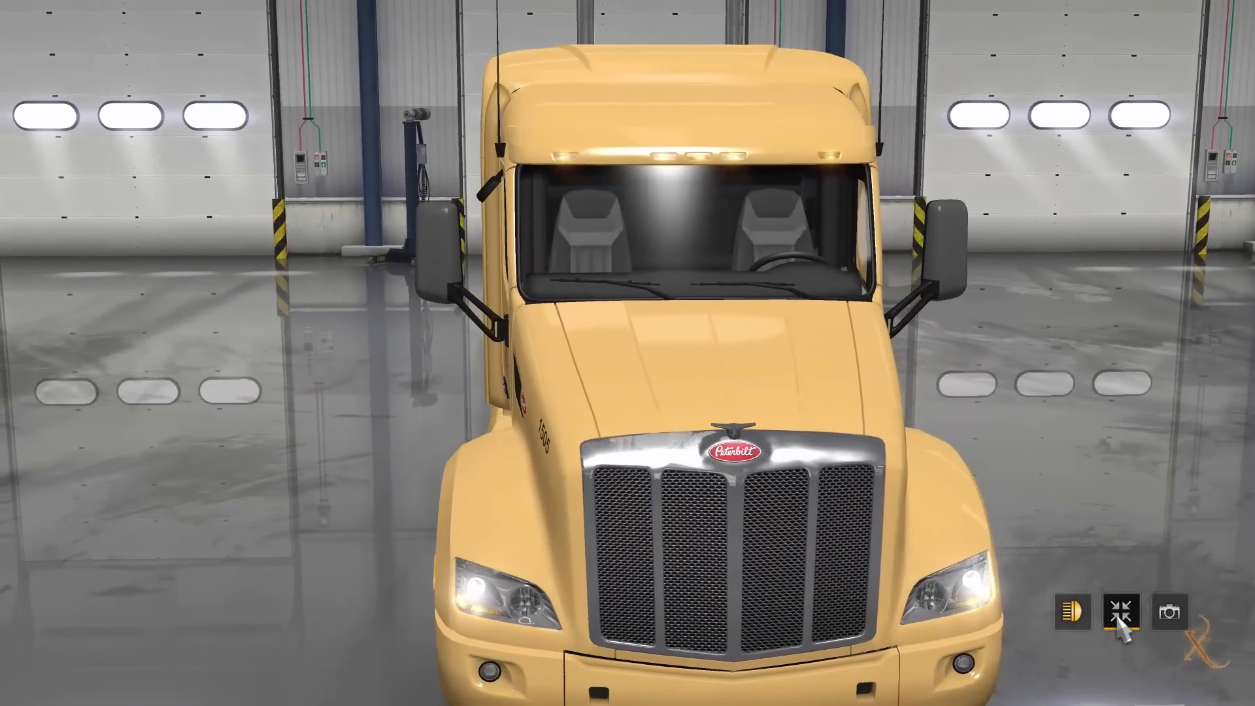
{"action": "left_click", "coordinate": [1120, 611]}
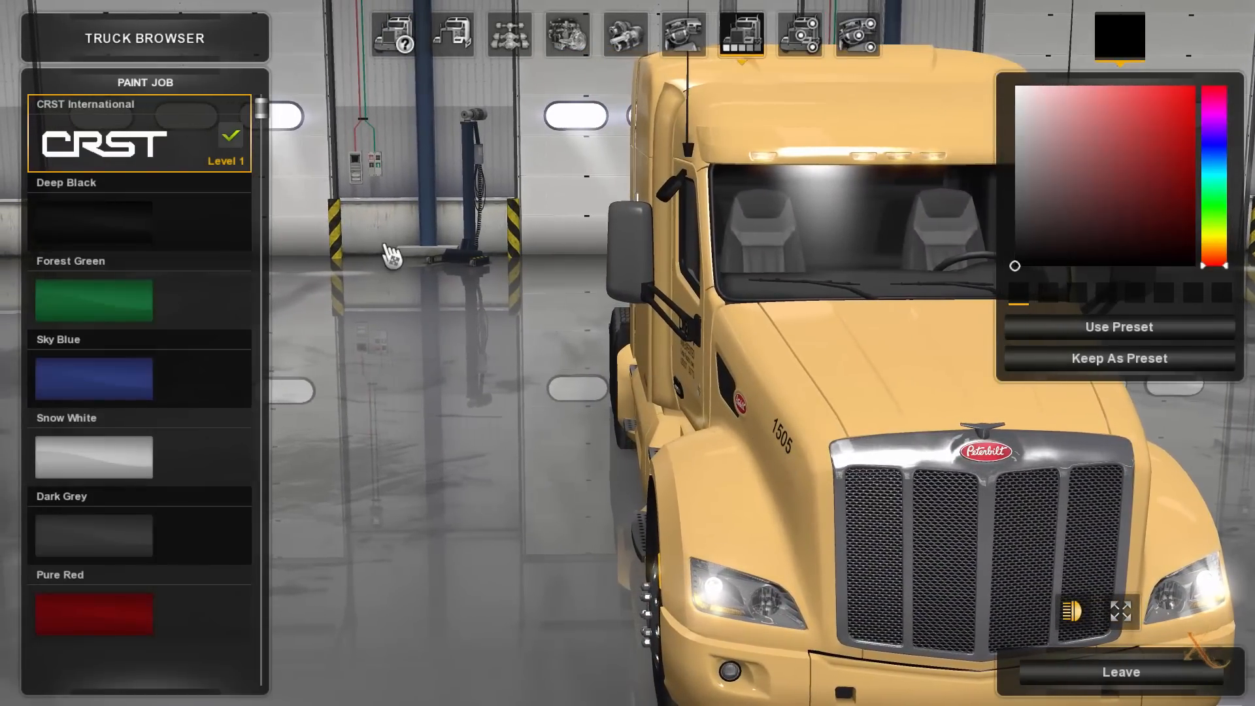
Step: Switch the Peterbilt 579 to the Hi Rise Sleeper cabin and apply the CRST International paint job
{"action": "left_click", "coordinate": [454, 35]}
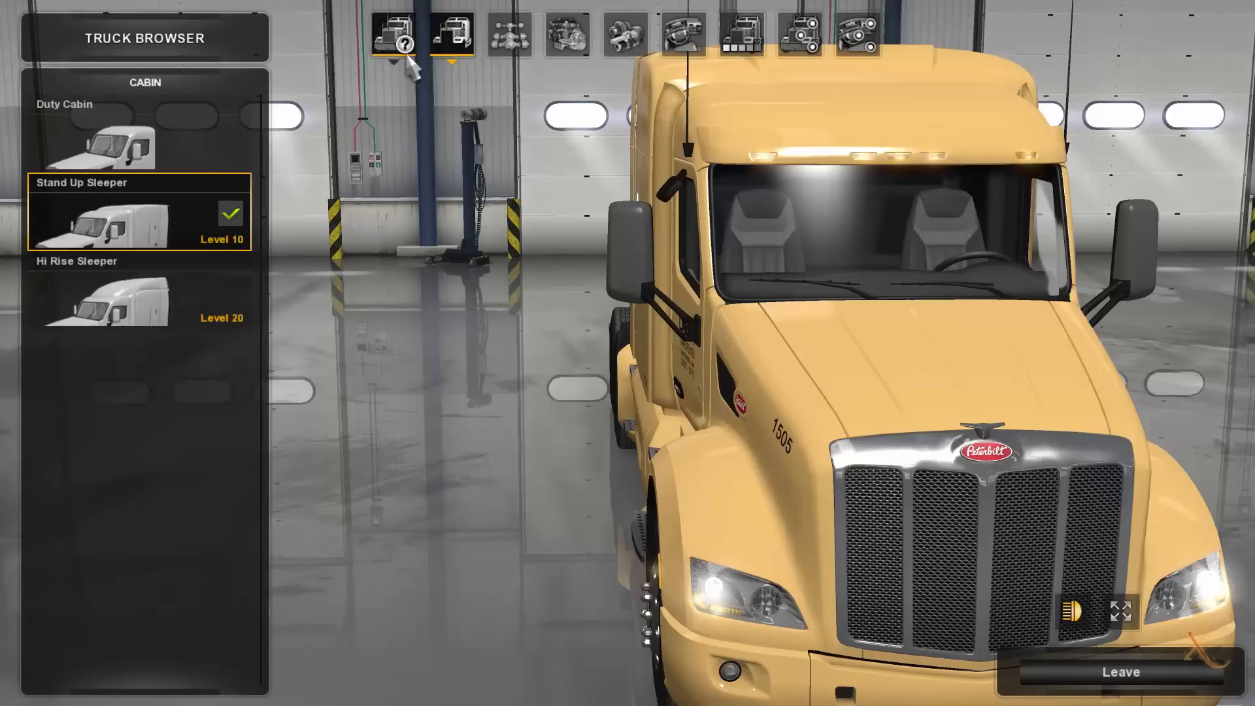
{"action": "left_click", "coordinate": [88, 287]}
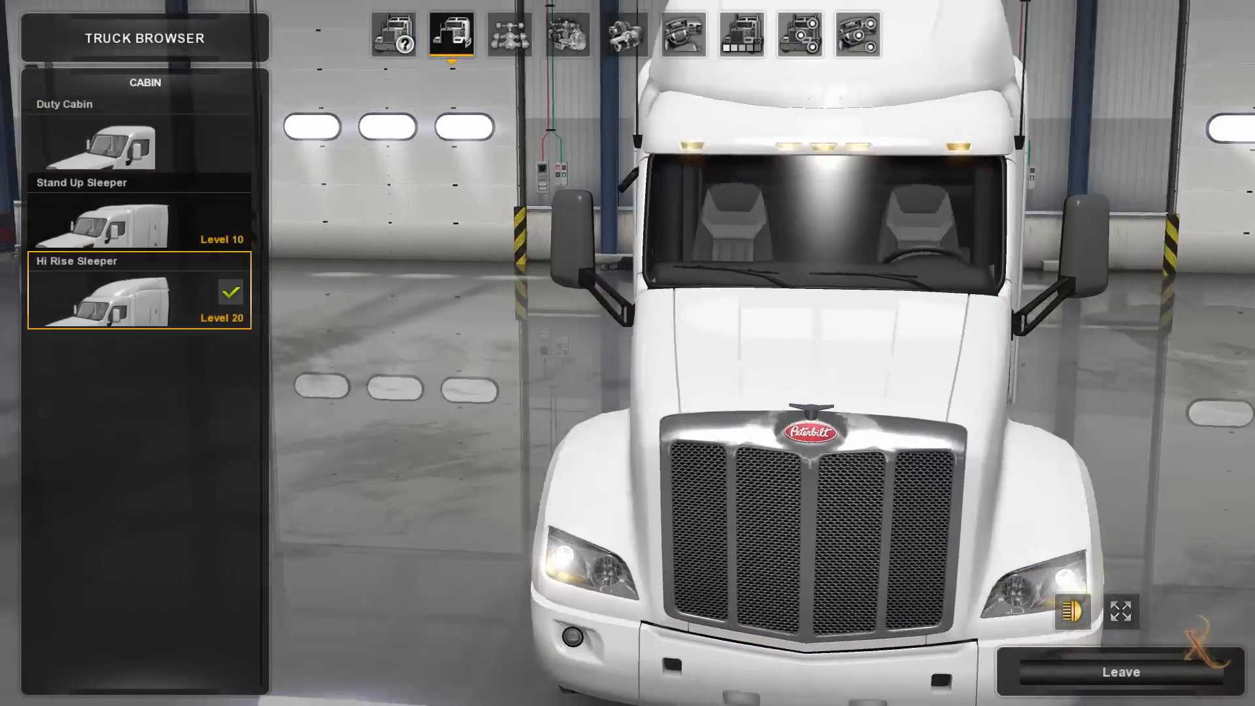
{"action": "left_click", "coordinate": [741, 34]}
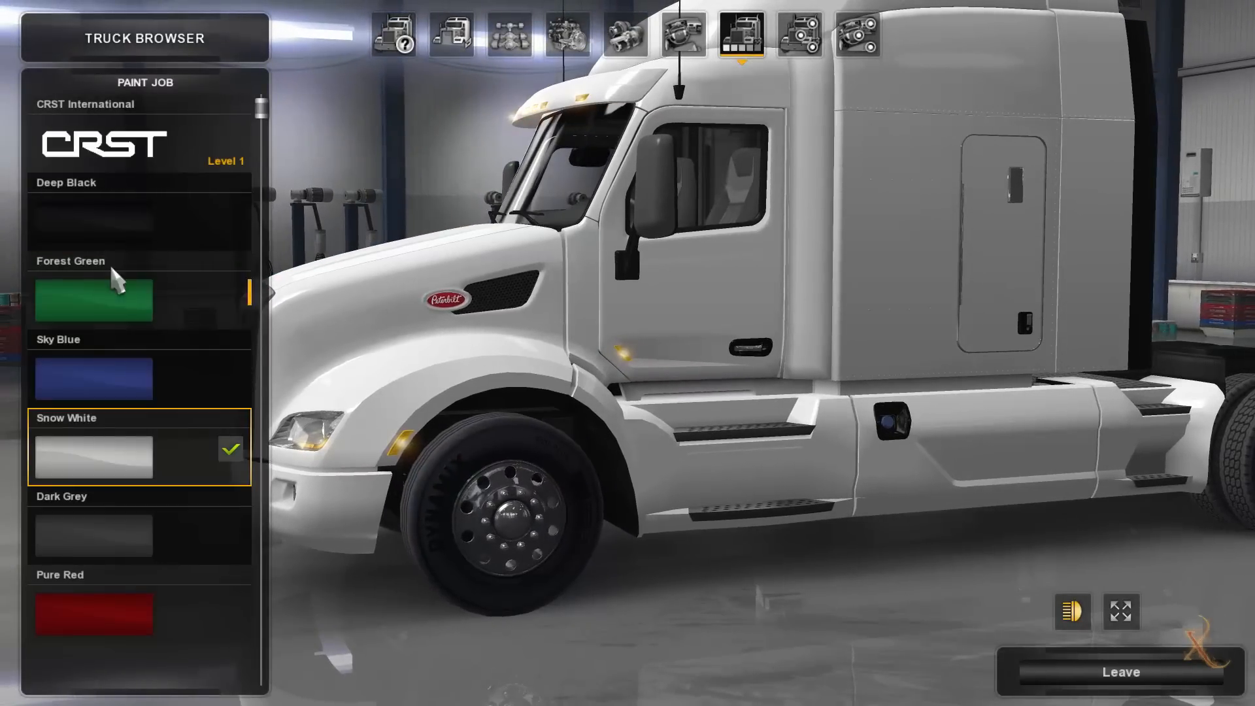
{"action": "left_click", "coordinate": [121, 154]}
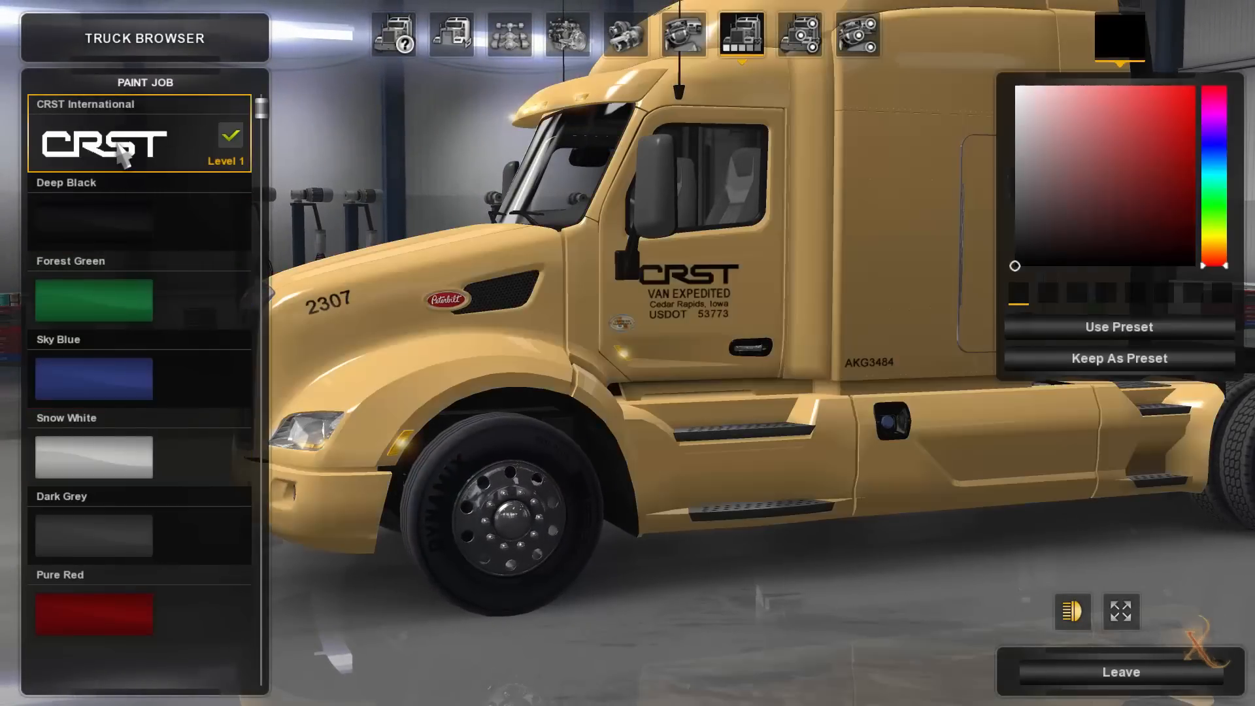
Step: Inspect the CRST skin on the Hi Rise Sleeper's hood, roof fairing, sides and rear, partly in the full-screen view
{"action": "left_click_drag", "start_coordinate": [481, 342], "coordinate": [426, 418]}
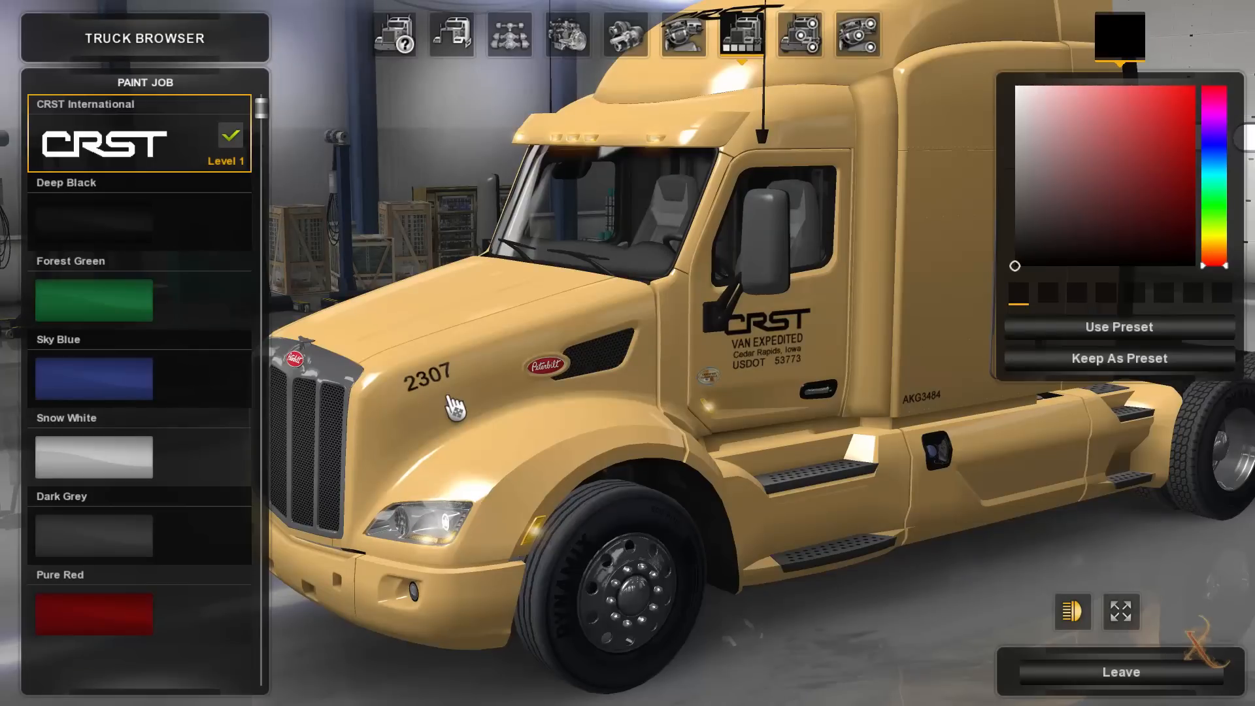
{"action": "left_click_drag", "start_coordinate": [493, 372], "coordinate": [927, 371]}
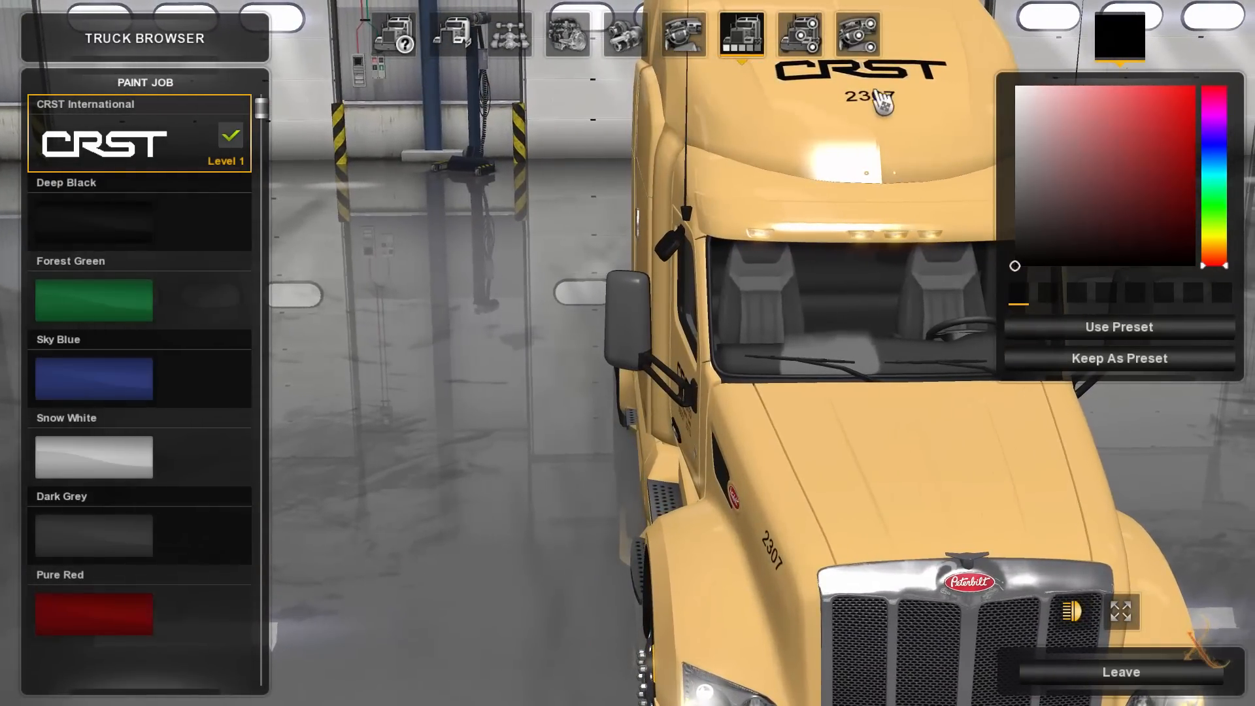
{"action": "left_click_drag", "start_coordinate": [826, 393], "coordinate": [1059, 405]}
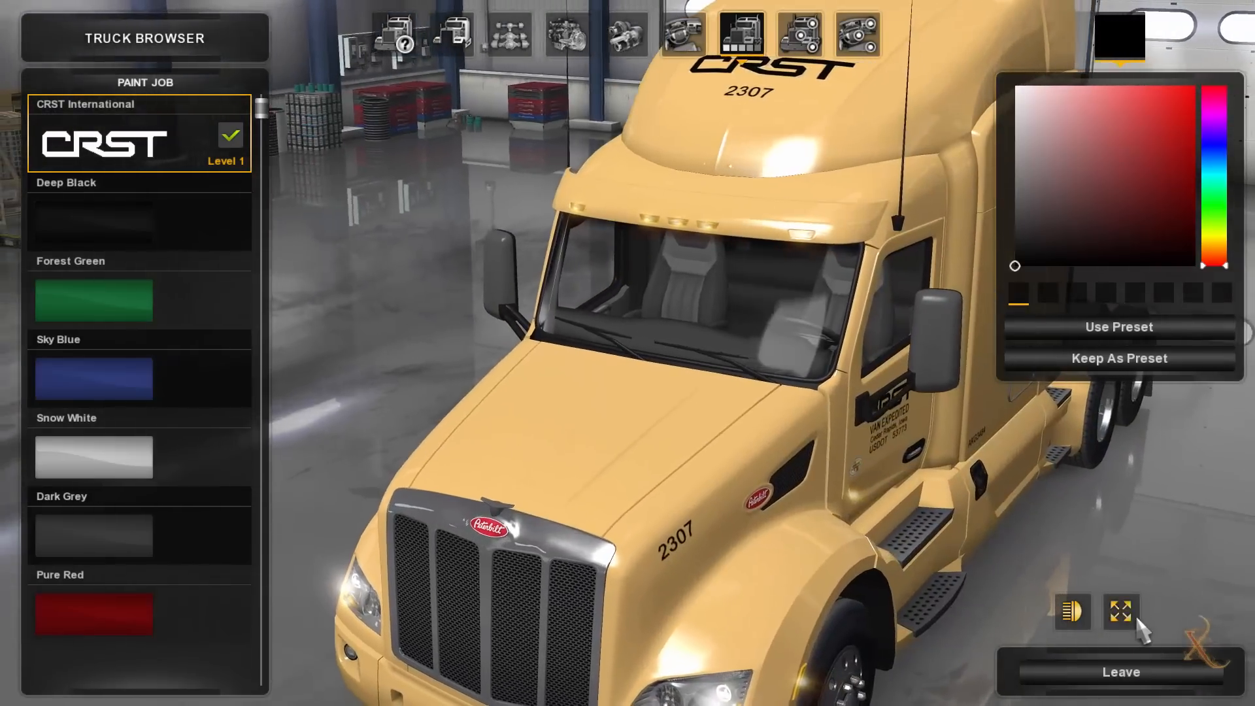
{"action": "left_click", "coordinate": [1121, 612]}
{"action": "left_click_drag", "start_coordinate": [1021, 500], "coordinate": [602, 516]}
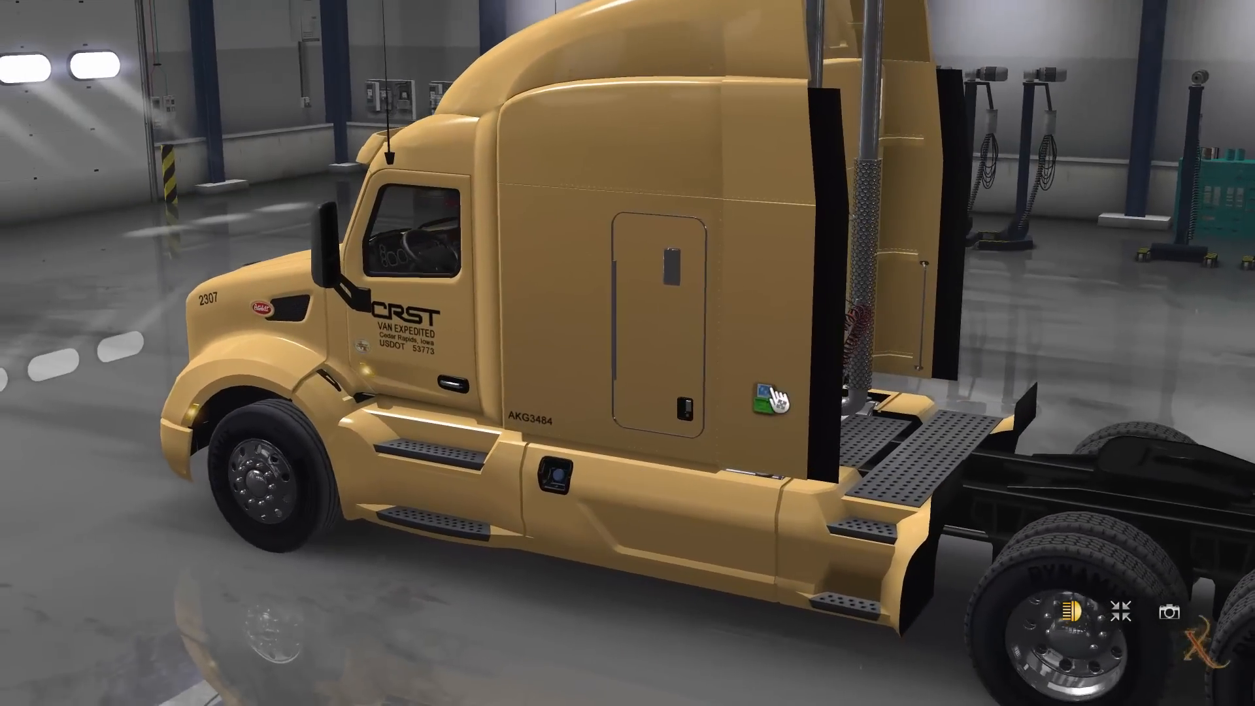
{"action": "left_click_drag", "start_coordinate": [771, 395], "coordinate": [952, 488]}
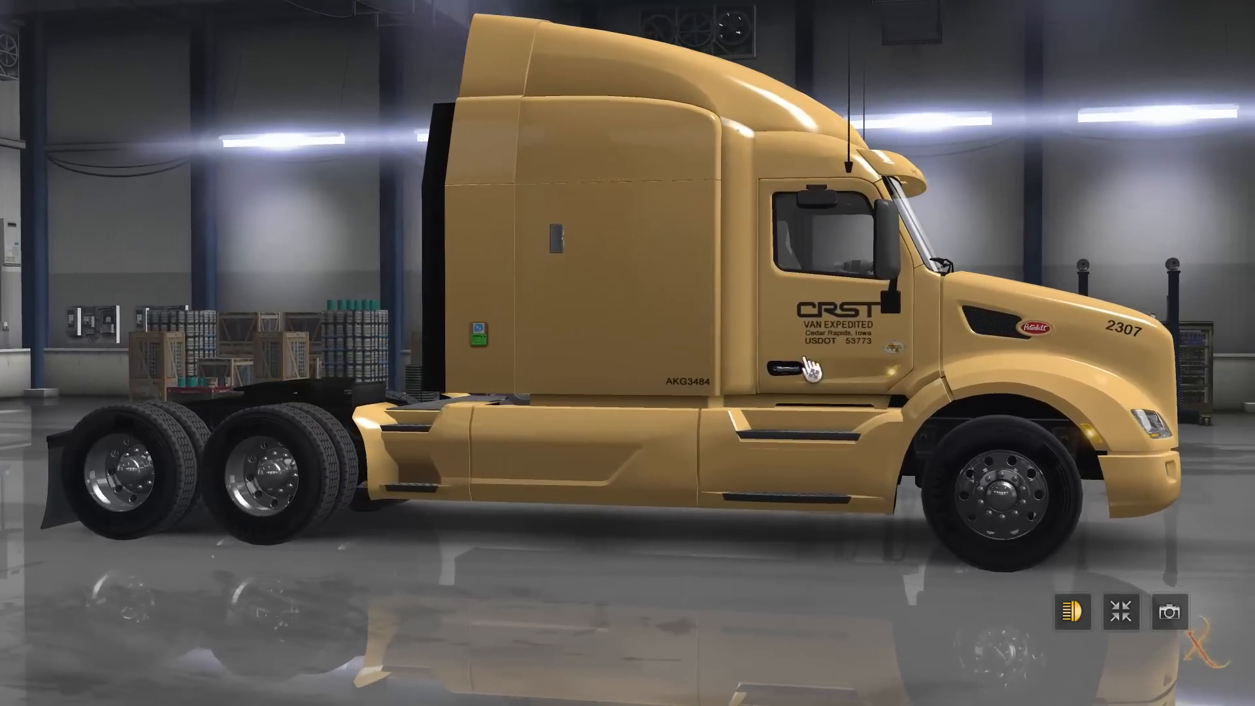
{"action": "left_click_drag", "start_coordinate": [813, 370], "coordinate": [314, 353]}
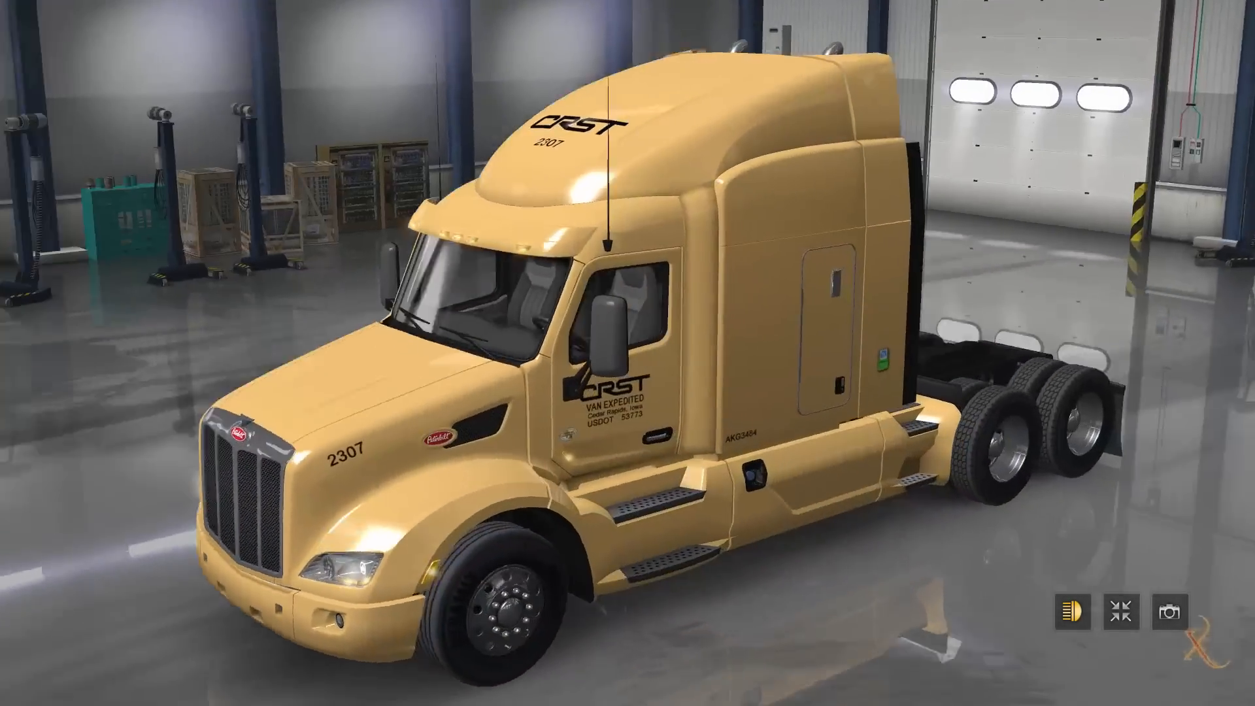
{"action": "left_click_drag", "start_coordinate": [618, 353], "coordinate": [1033, 395]}
{"action": "left_click_drag", "start_coordinate": [418, 304], "coordinate": [1081, 364]}
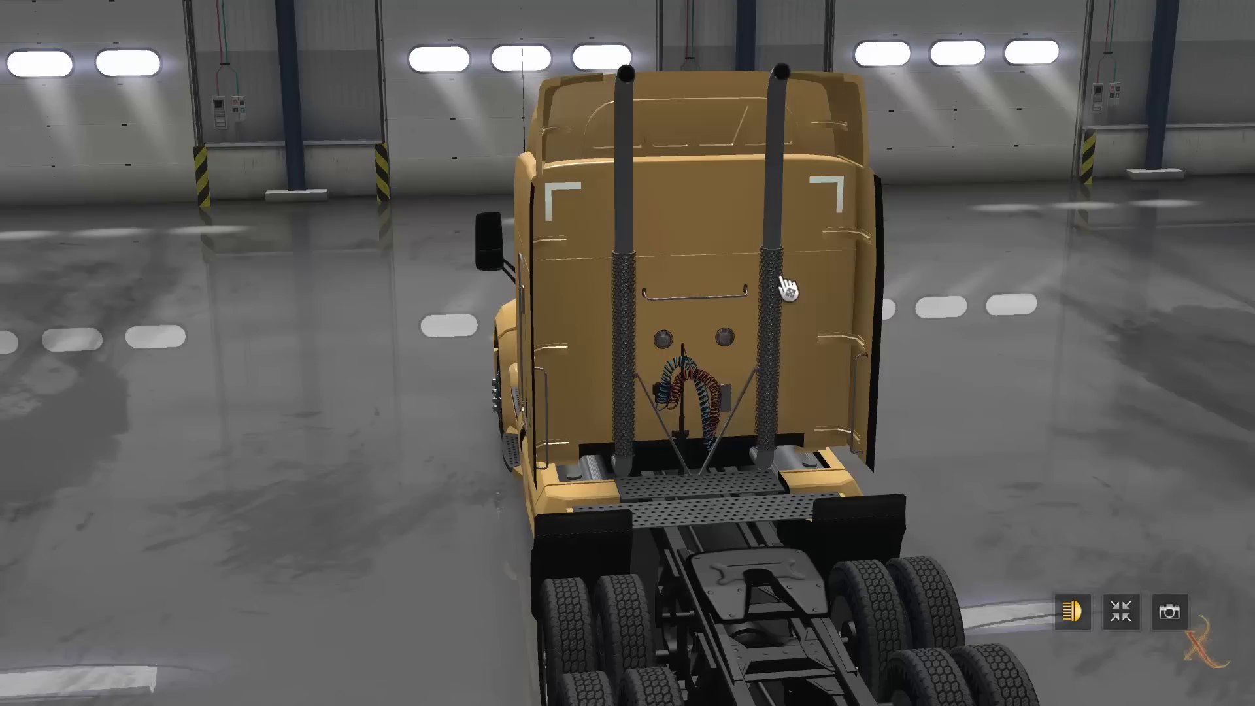
{"action": "left_click", "coordinate": [1121, 611]}
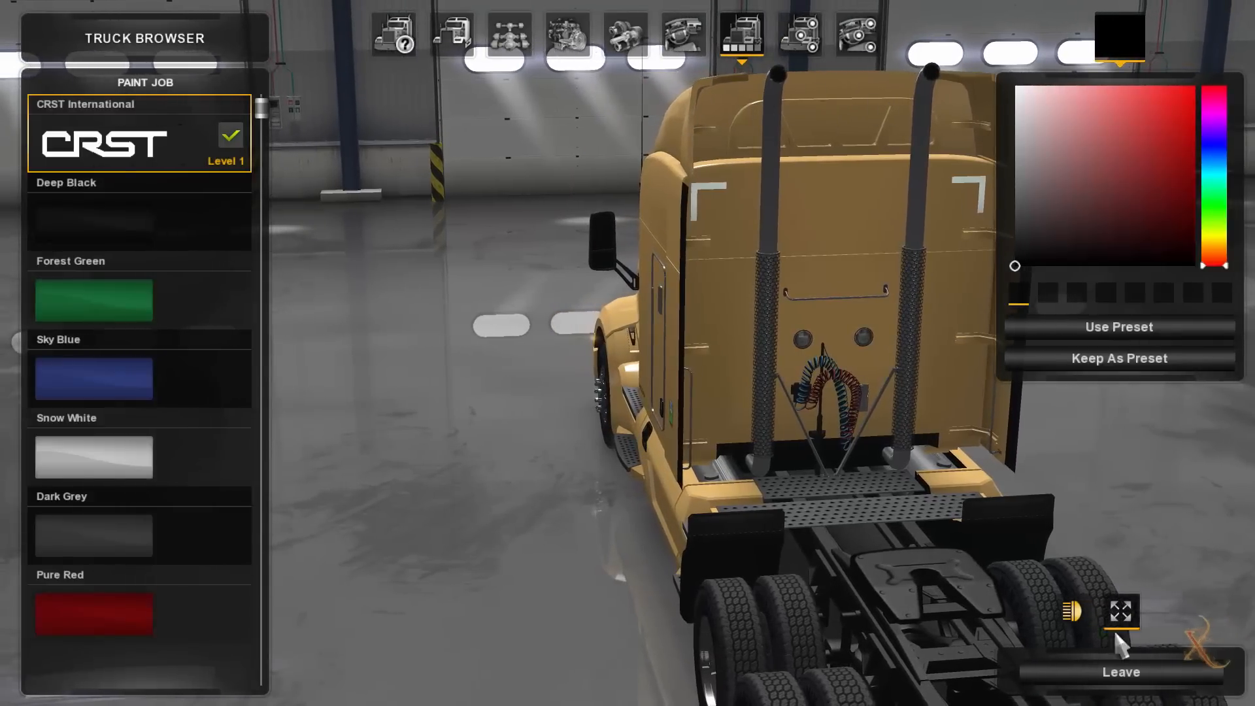
{"action": "left_click_drag", "start_coordinate": [628, 352], "coordinate": [935, 393]}
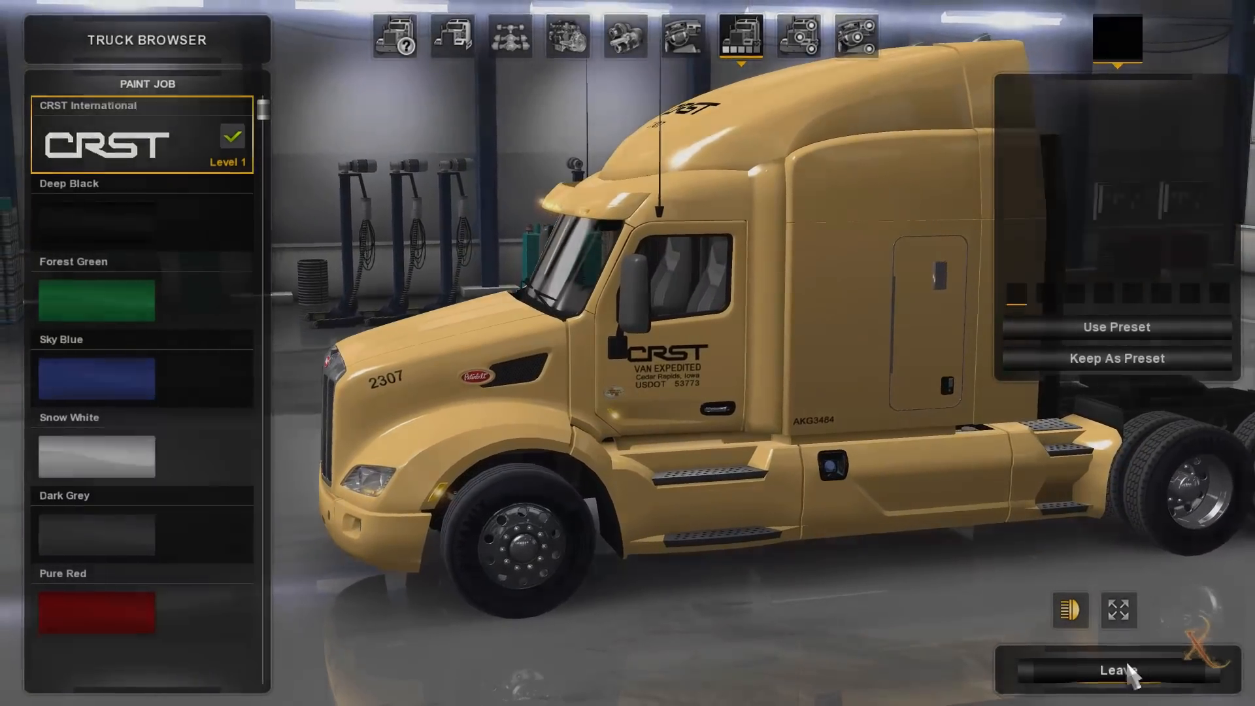
Step: Leave the truck browser without buying and quit the game to the desktop
{"action": "left_click", "coordinate": [1120, 672]}
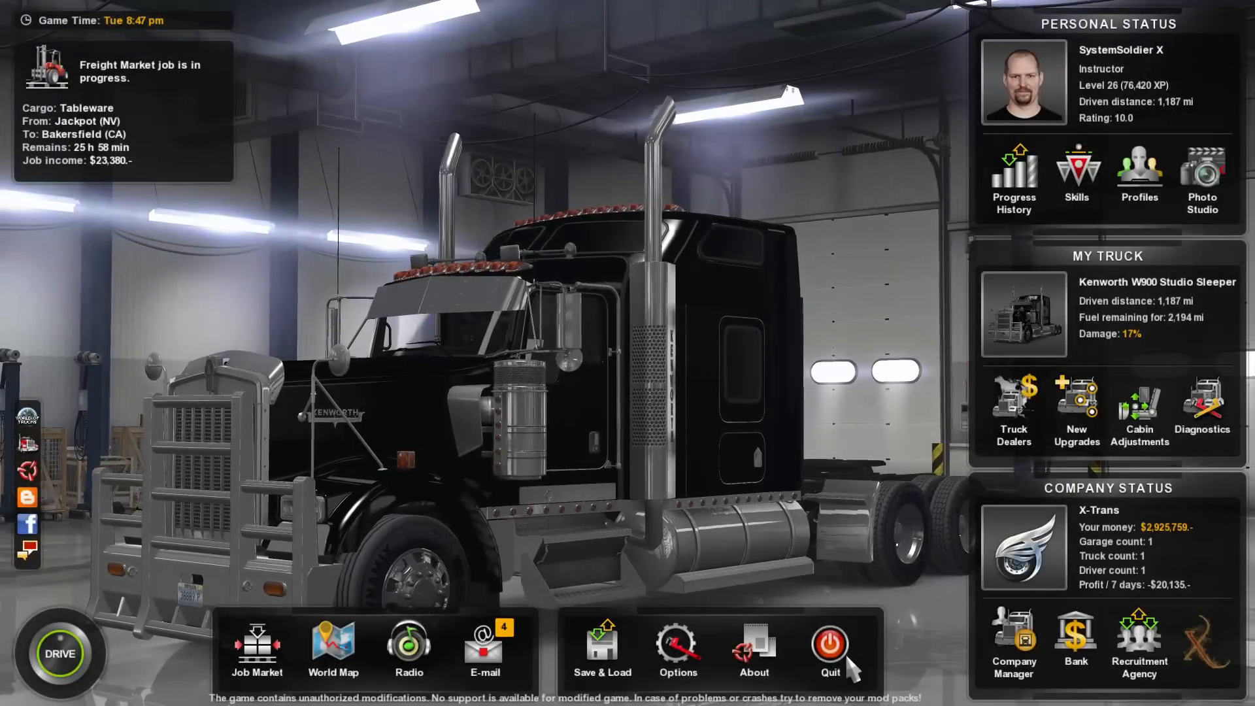
{"action": "key", "text": "Escape"}
{"action": "left_click", "coordinate": [550, 451]}
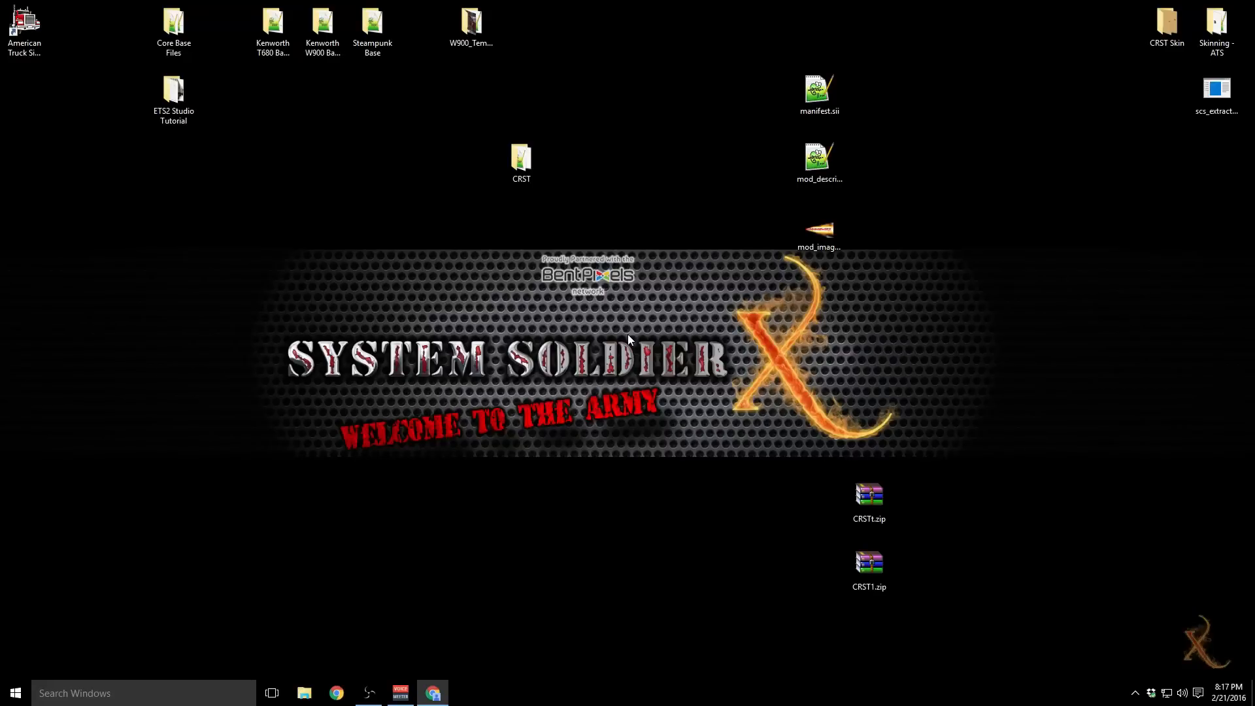
Step: Delete the loose manifest.sii, mod_description and mod_image files from the desktop, and check the contents of the CRST folder
{"action": "left_click_drag", "start_coordinate": [883, 311], "coordinate": [796, 75]}
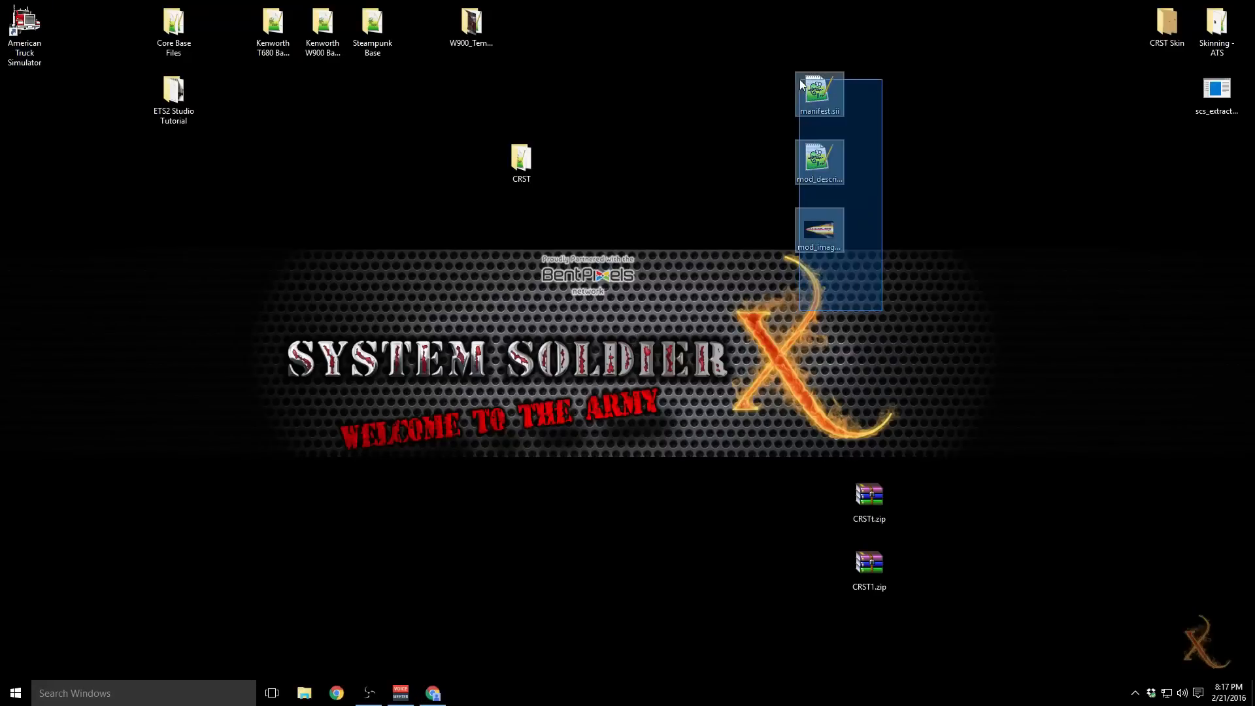
{"action": "right_click", "coordinate": [820, 75]}
{"action": "left_click", "coordinate": [890, 335]}
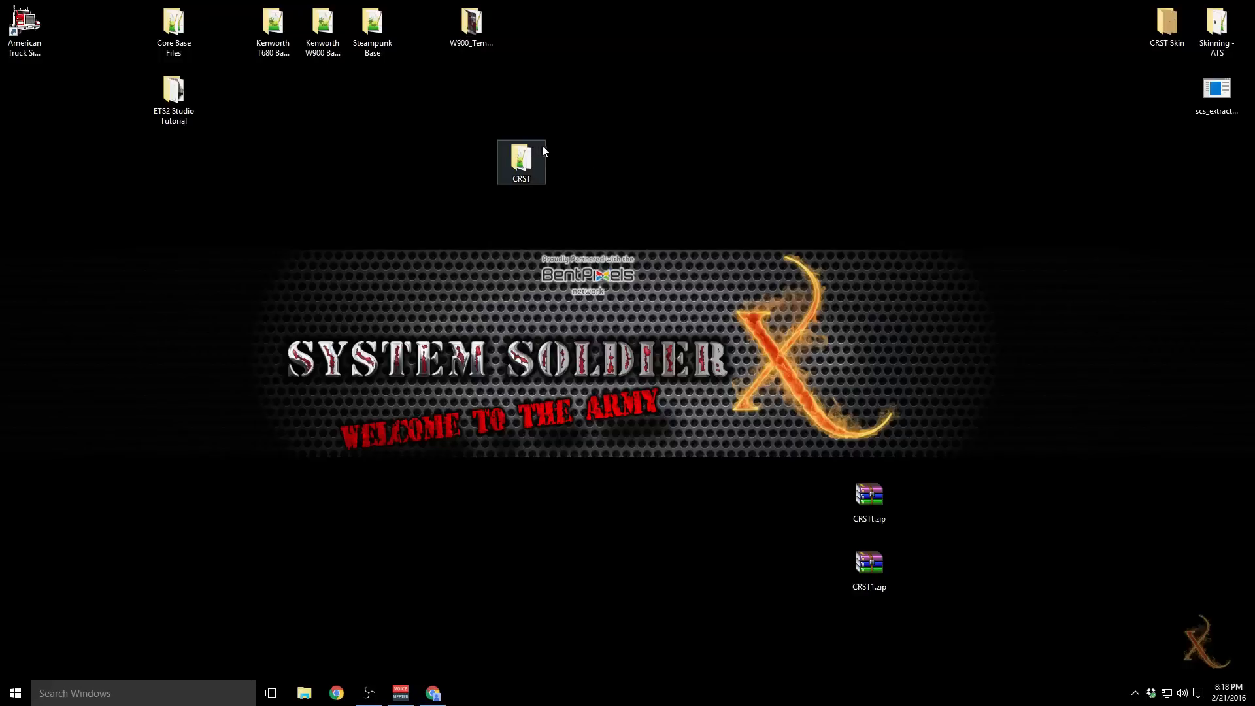
{"action": "double_click", "coordinate": [523, 157]}
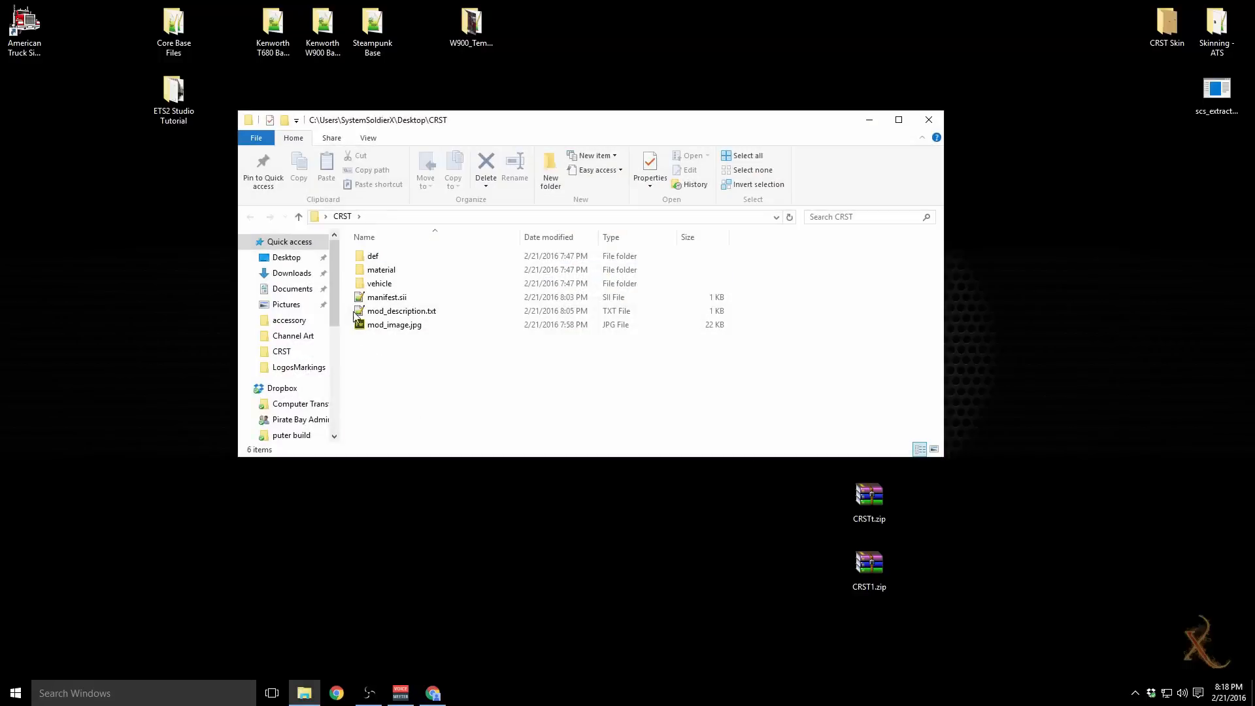
{"action": "left_click", "coordinate": [916, 124]}
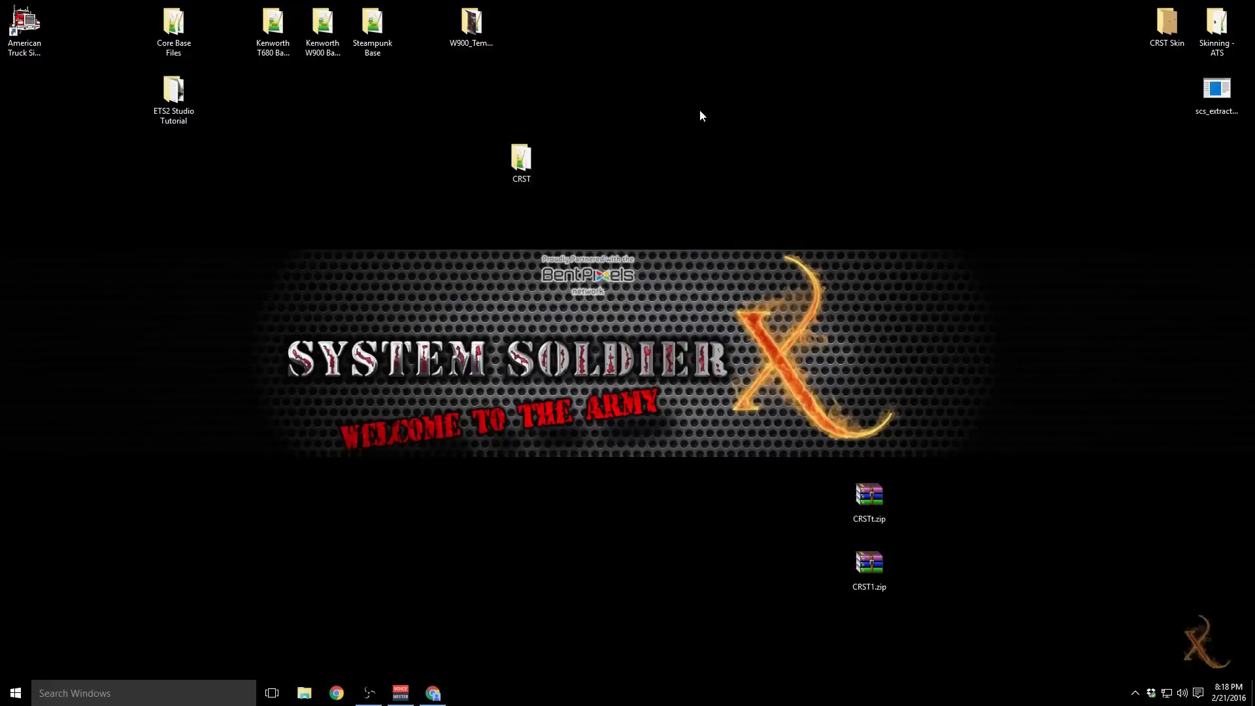